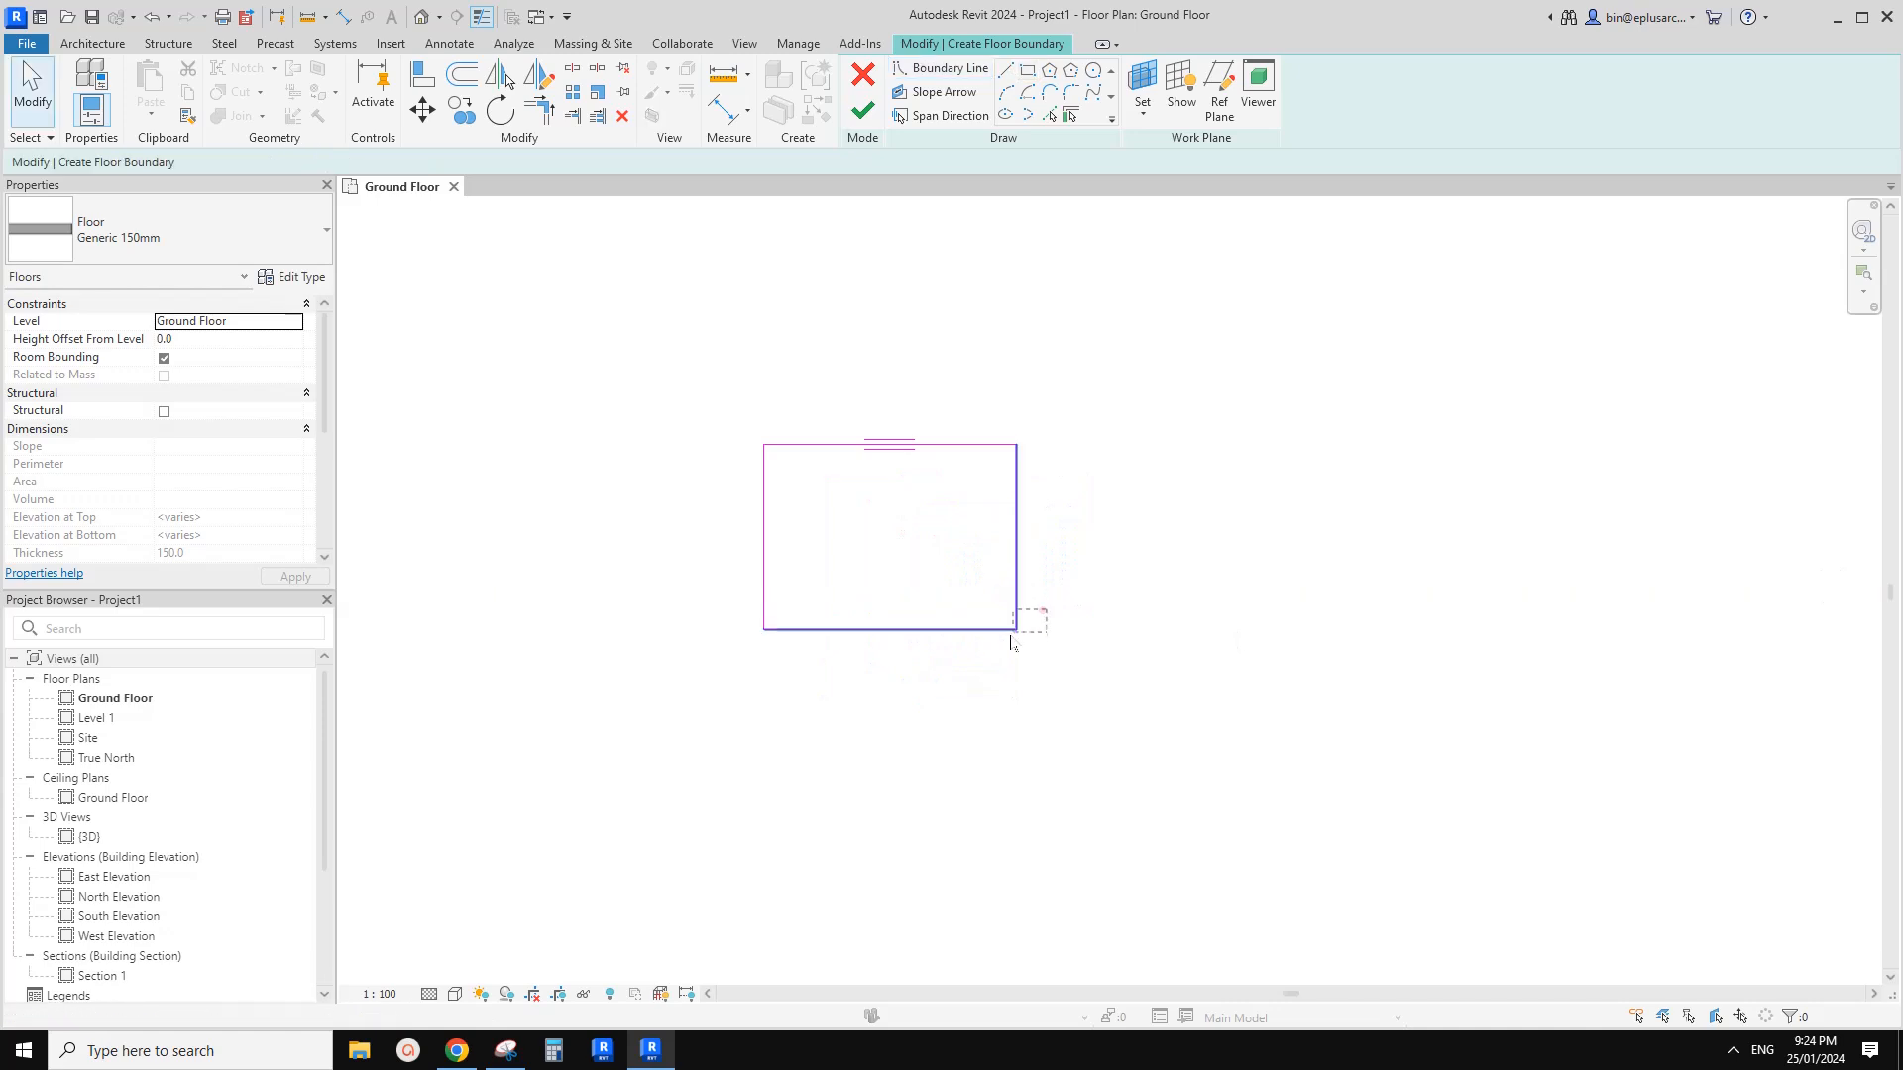
Reshape the rectangular floor boundary into a trapezoid narrowing towards its lower edge and finish the floor
click(926, 409)
mouse_move(804, 598)
mouse_down()
mouse_move(757, 644)
mouse_move(796, 633)
mouse_up()
key(Escape)
mouse_move(1059, 534)
middle_down()
mouse_move(1095, 513)
mouse_move(1027, 553)
middle_up()
scroll(1027, 554, up, 1)
click(864, 110)
click(986, 414)
click(885, 535)
Check the safety railing reference sketches in the Google Docs document, return to Revit and reopen the trapezoidal floor's boundary for editing
click(456, 1053)
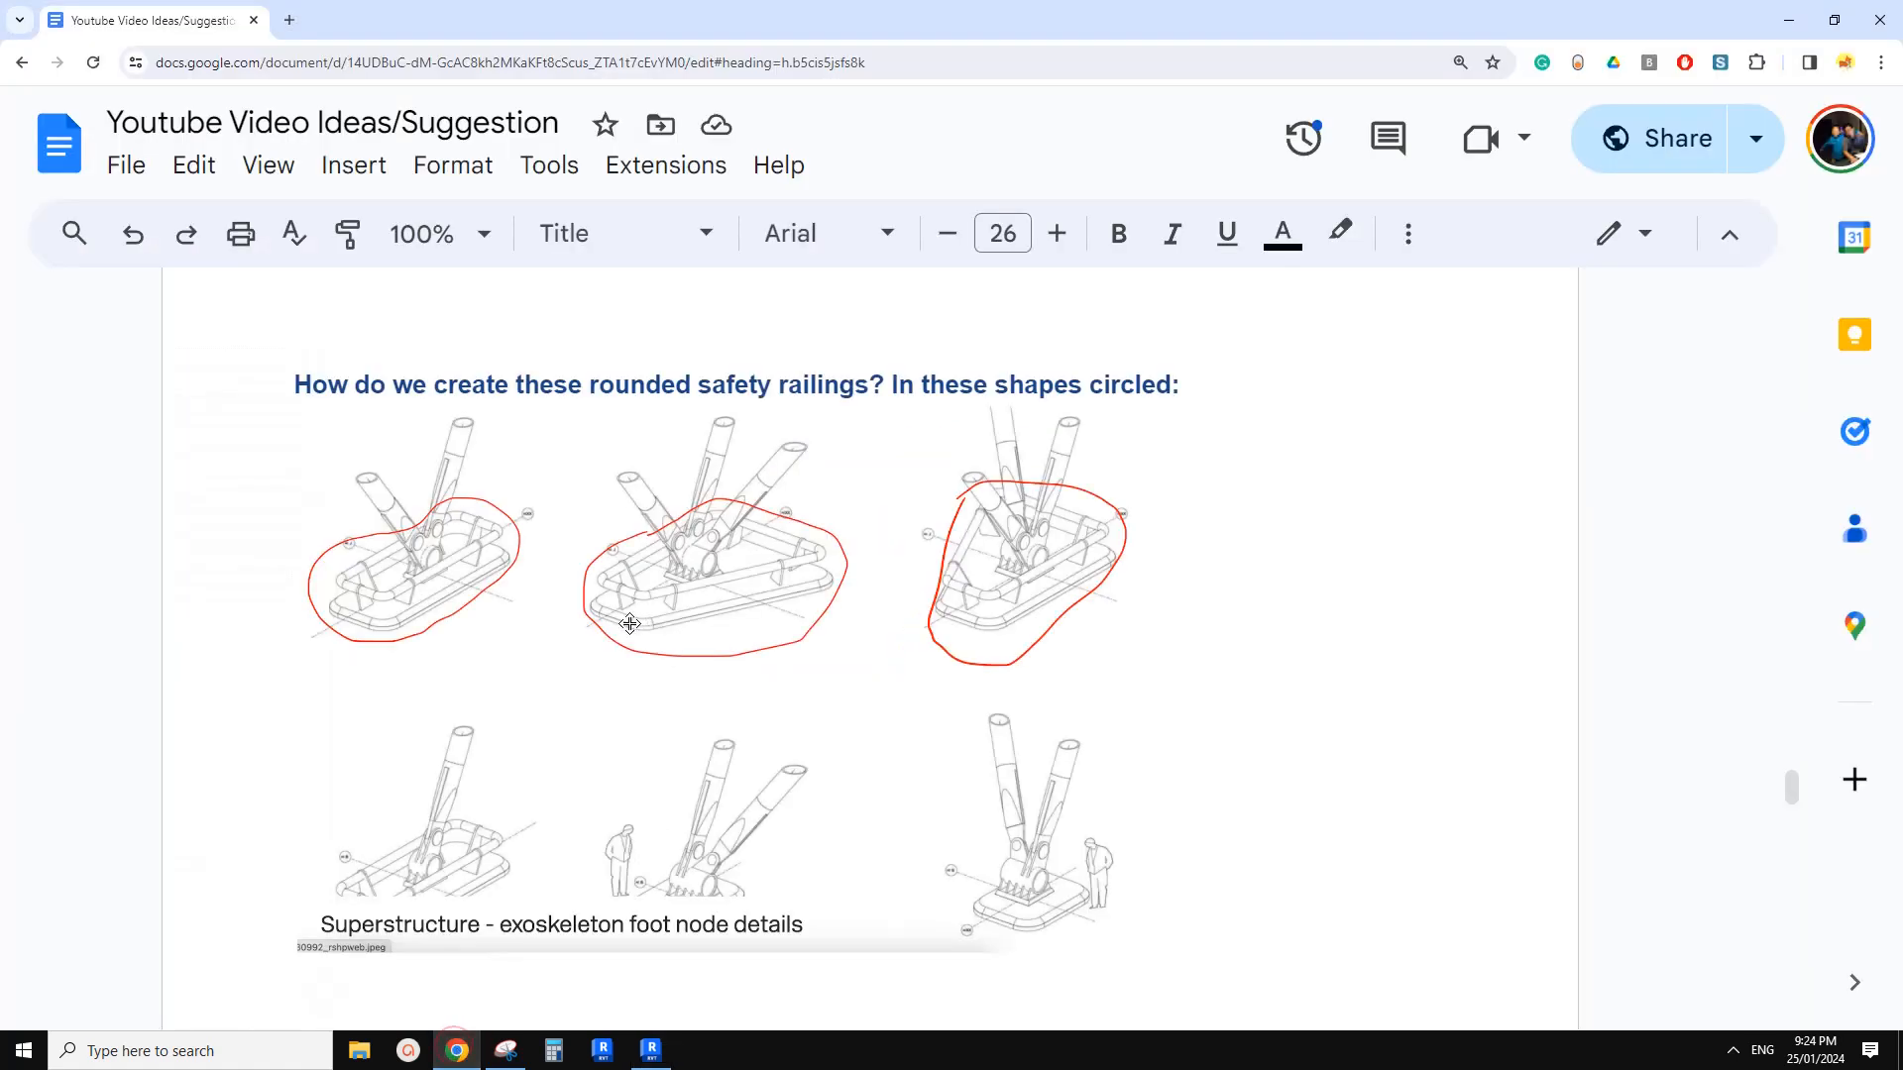
click(649, 1044)
click(839, 717)
click(781, 679)
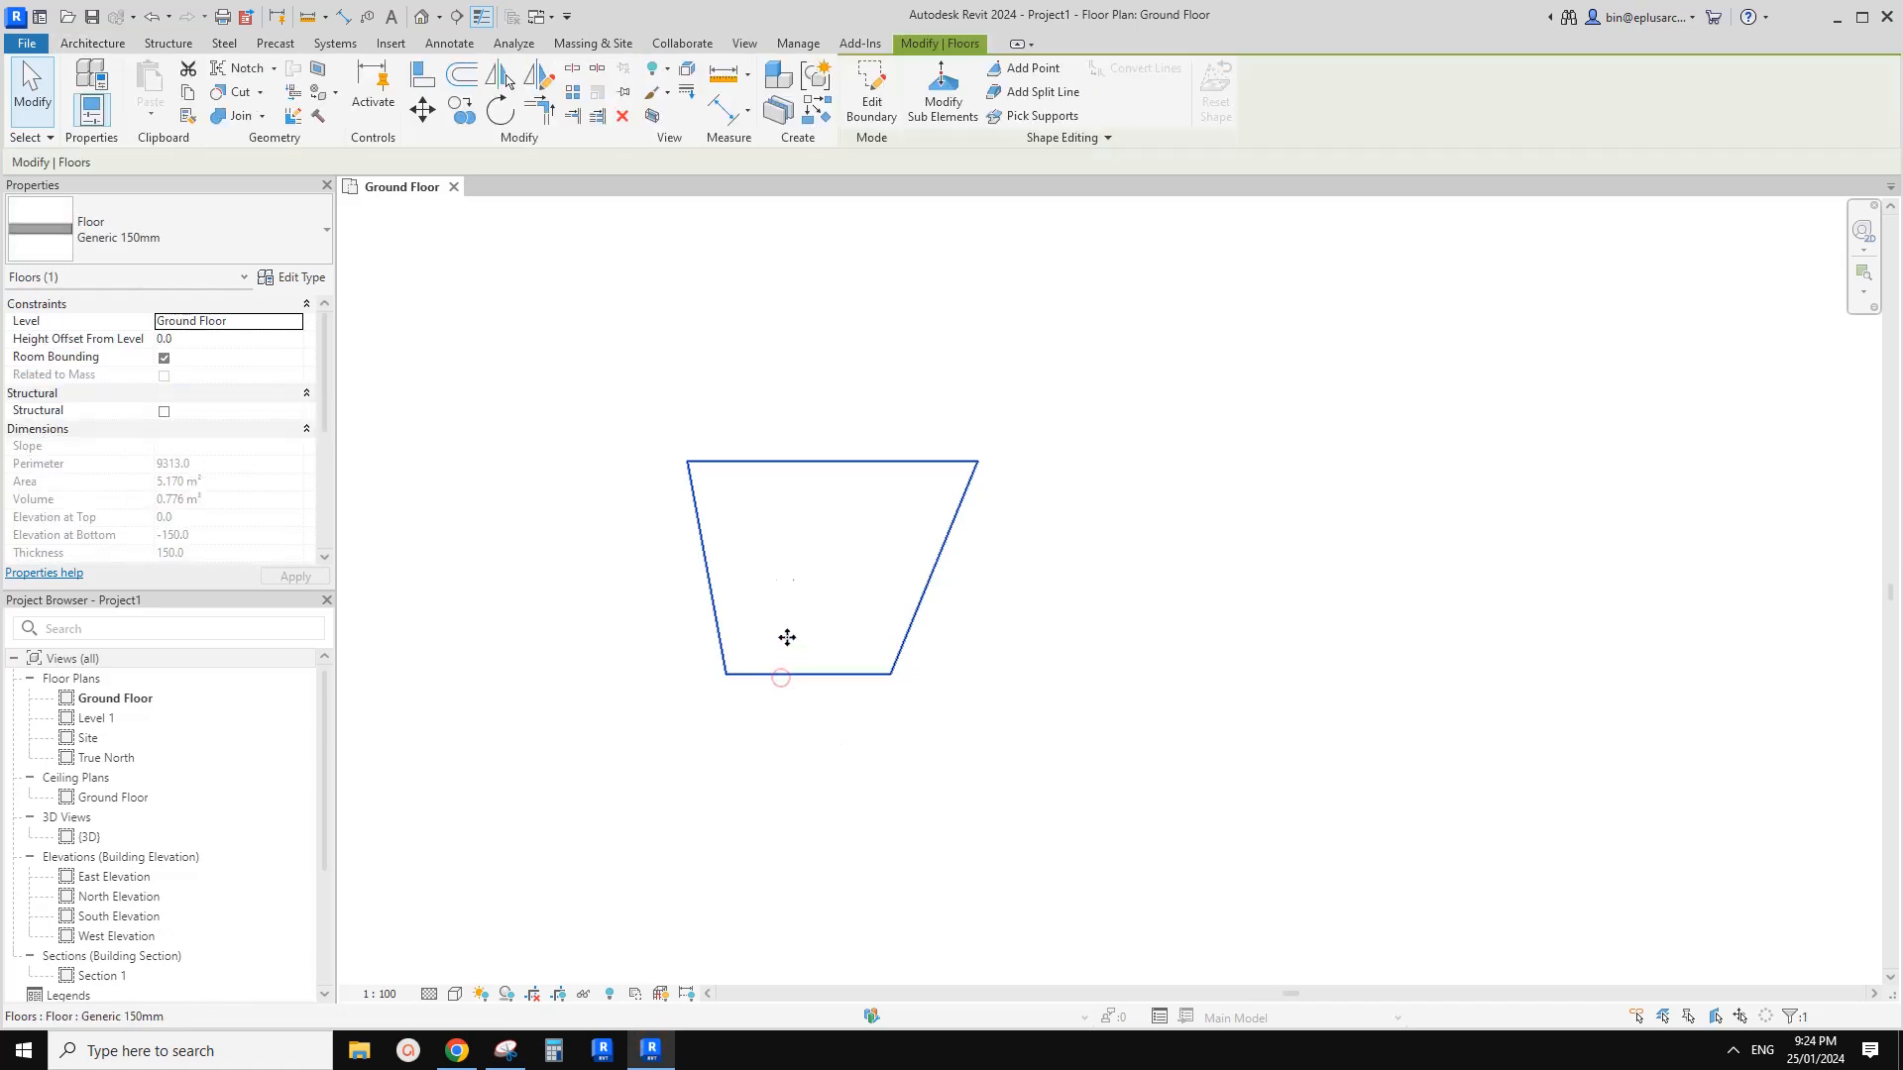
click(872, 94)
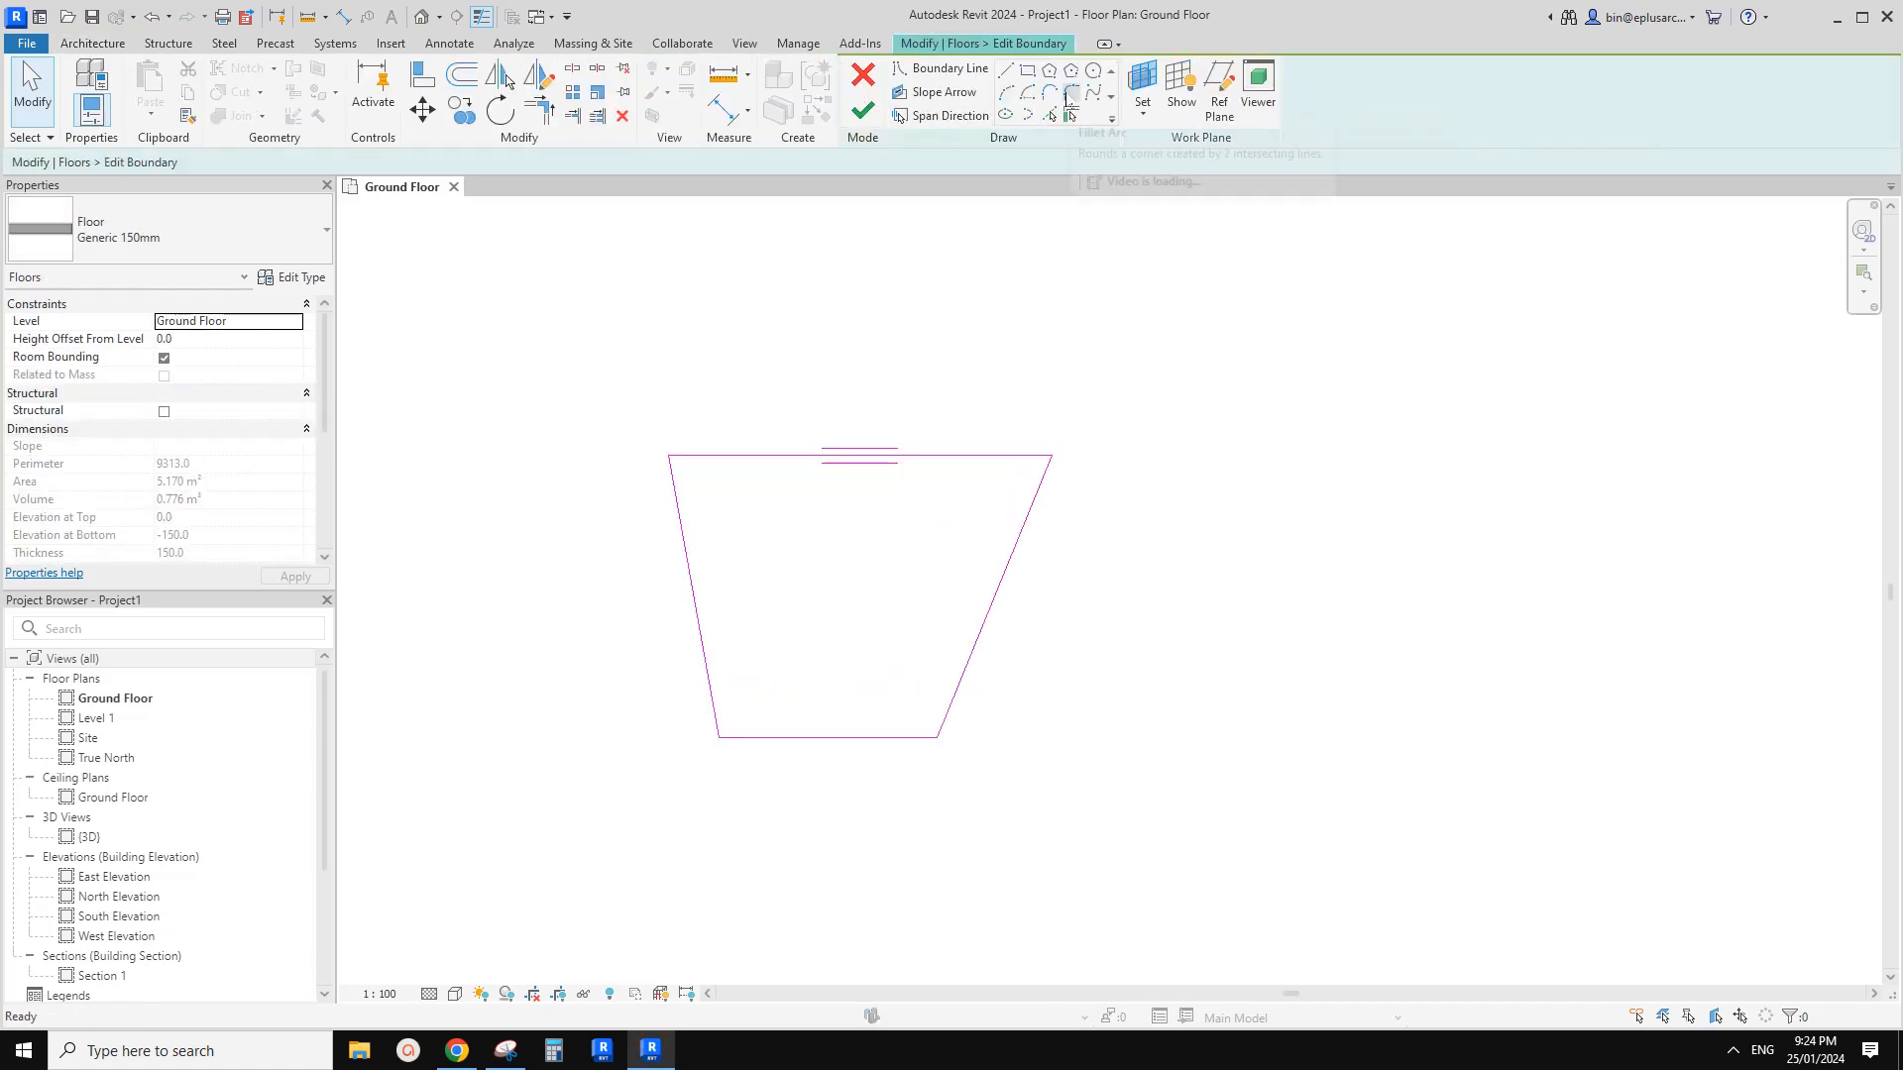
Round the upper-left corner of the floor boundary with a fillet arc of fixed 1000 mm radius
click(1070, 95)
scroll(829, 428, up, 2)
click(120, 164)
click(706, 470)
click(642, 523)
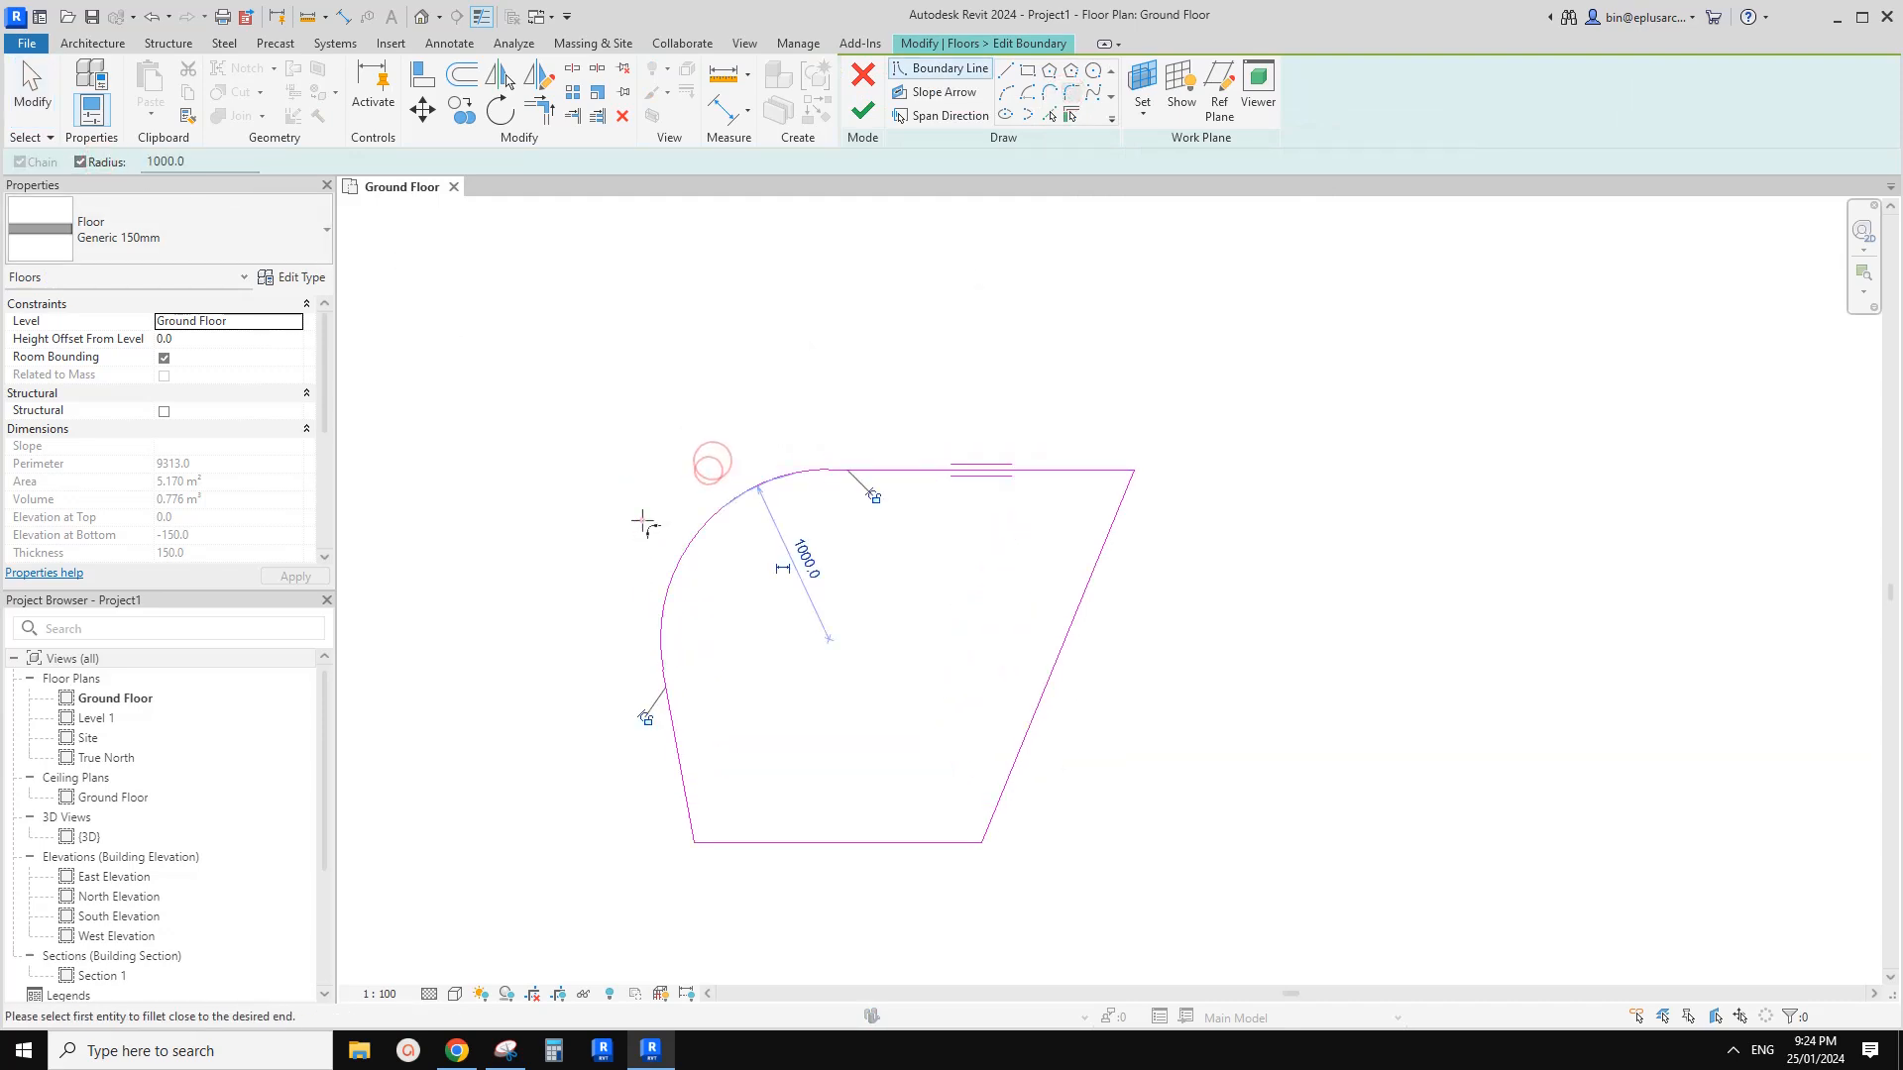
click(805, 560)
key(Escape)
scroll(1102, 630, down, 2)
middle_drag(1102, 631, 1007, 515)
key(Escape)
Enlarge the floor boundary by moving its slanted right edge outward and its lower edge down to about 3900 mm from the upper edge
drag(955, 557, 1159, 596)
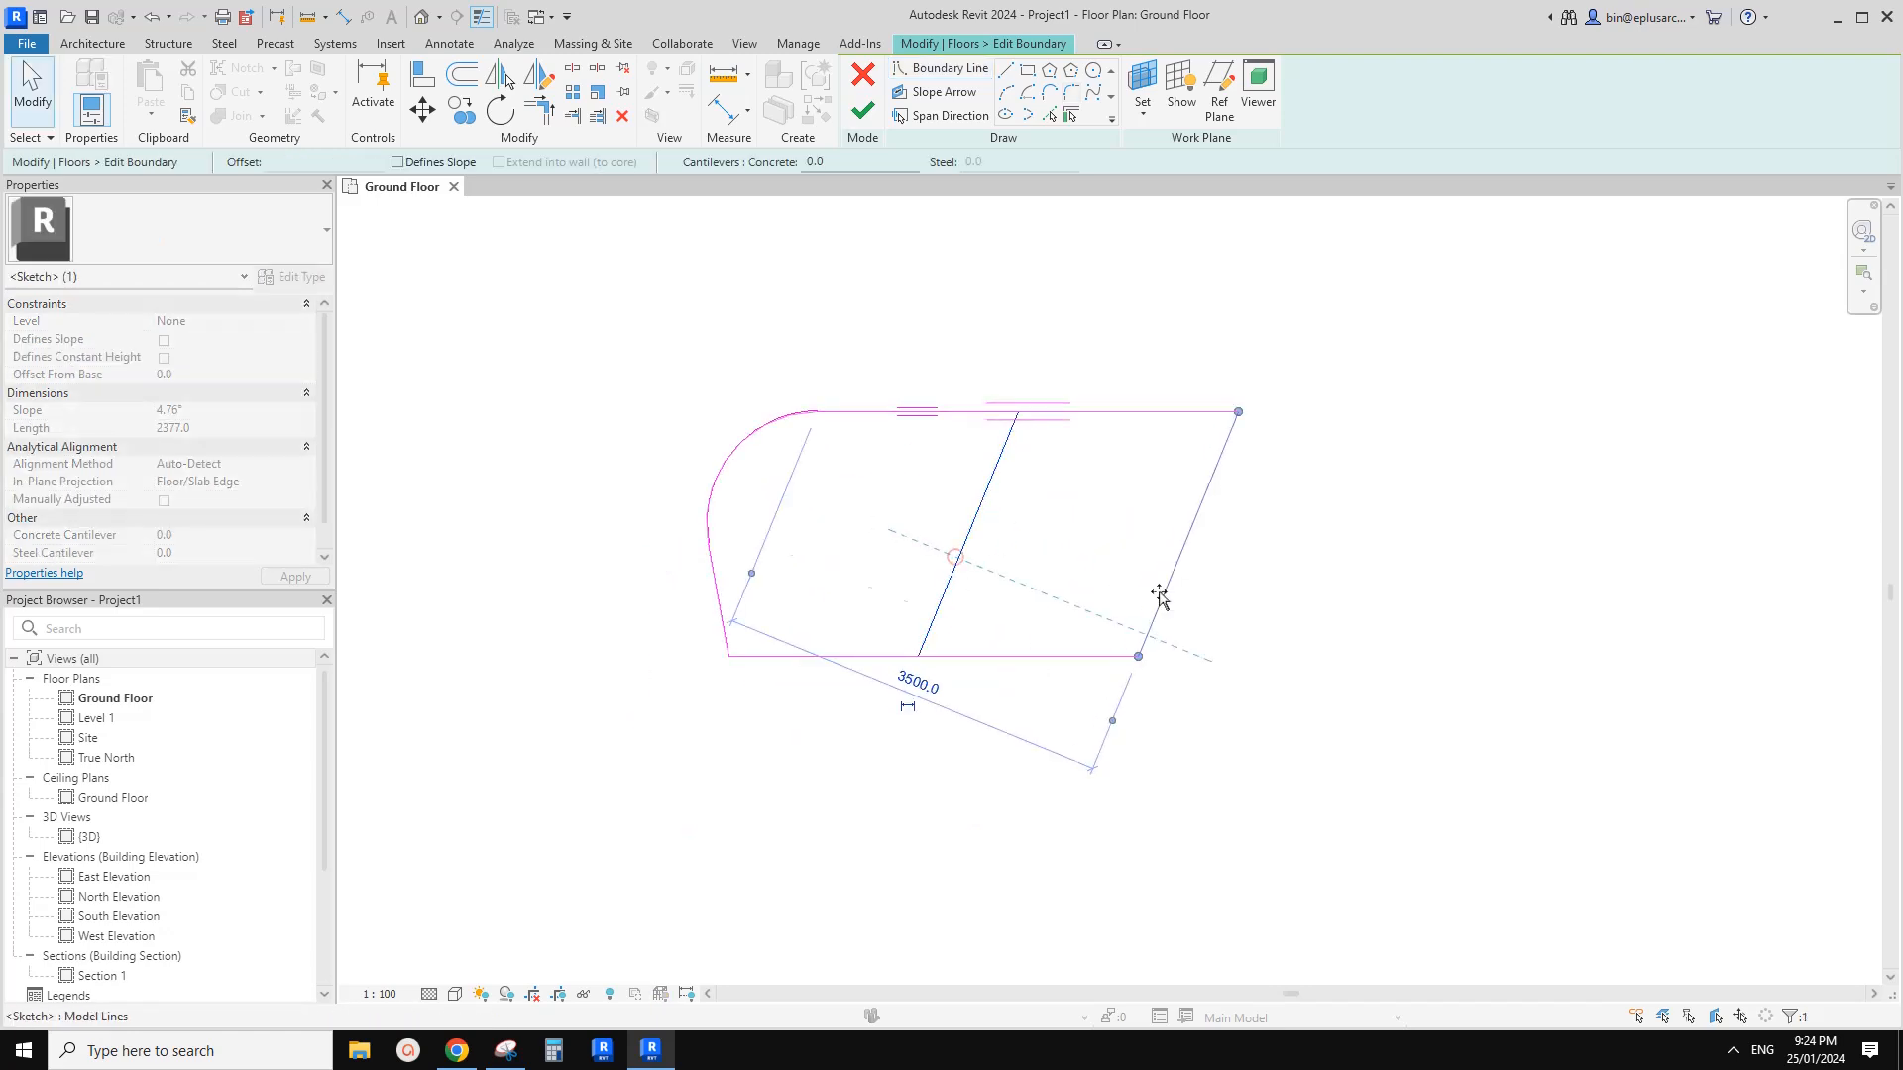
drag(910, 657, 916, 773)
drag(1142, 646, 1217, 675)
middle_drag(1160, 731, 1169, 661)
drag(1002, 711, 1002, 775)
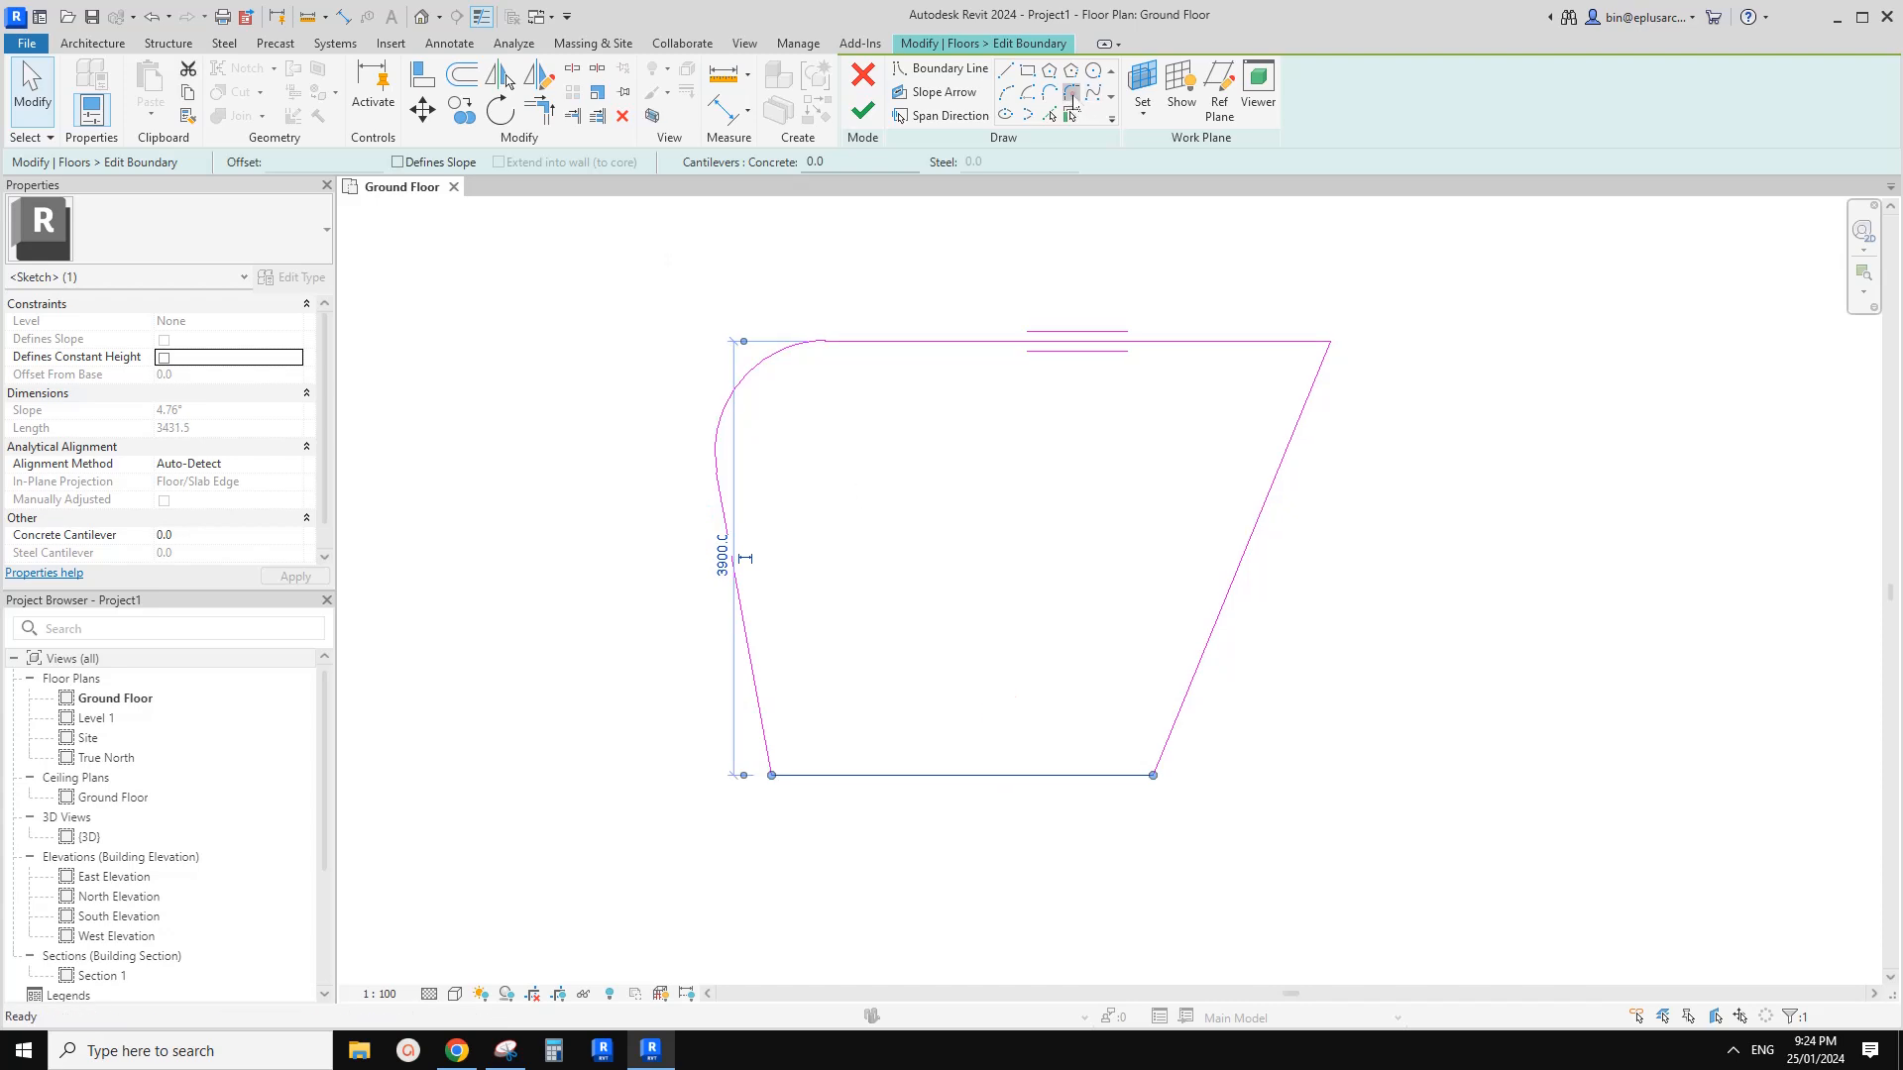
Round the three remaining corners of the floor boundary with 1000 mm fillet arcs and finish the floor edit
click(1072, 94)
click(87, 162)
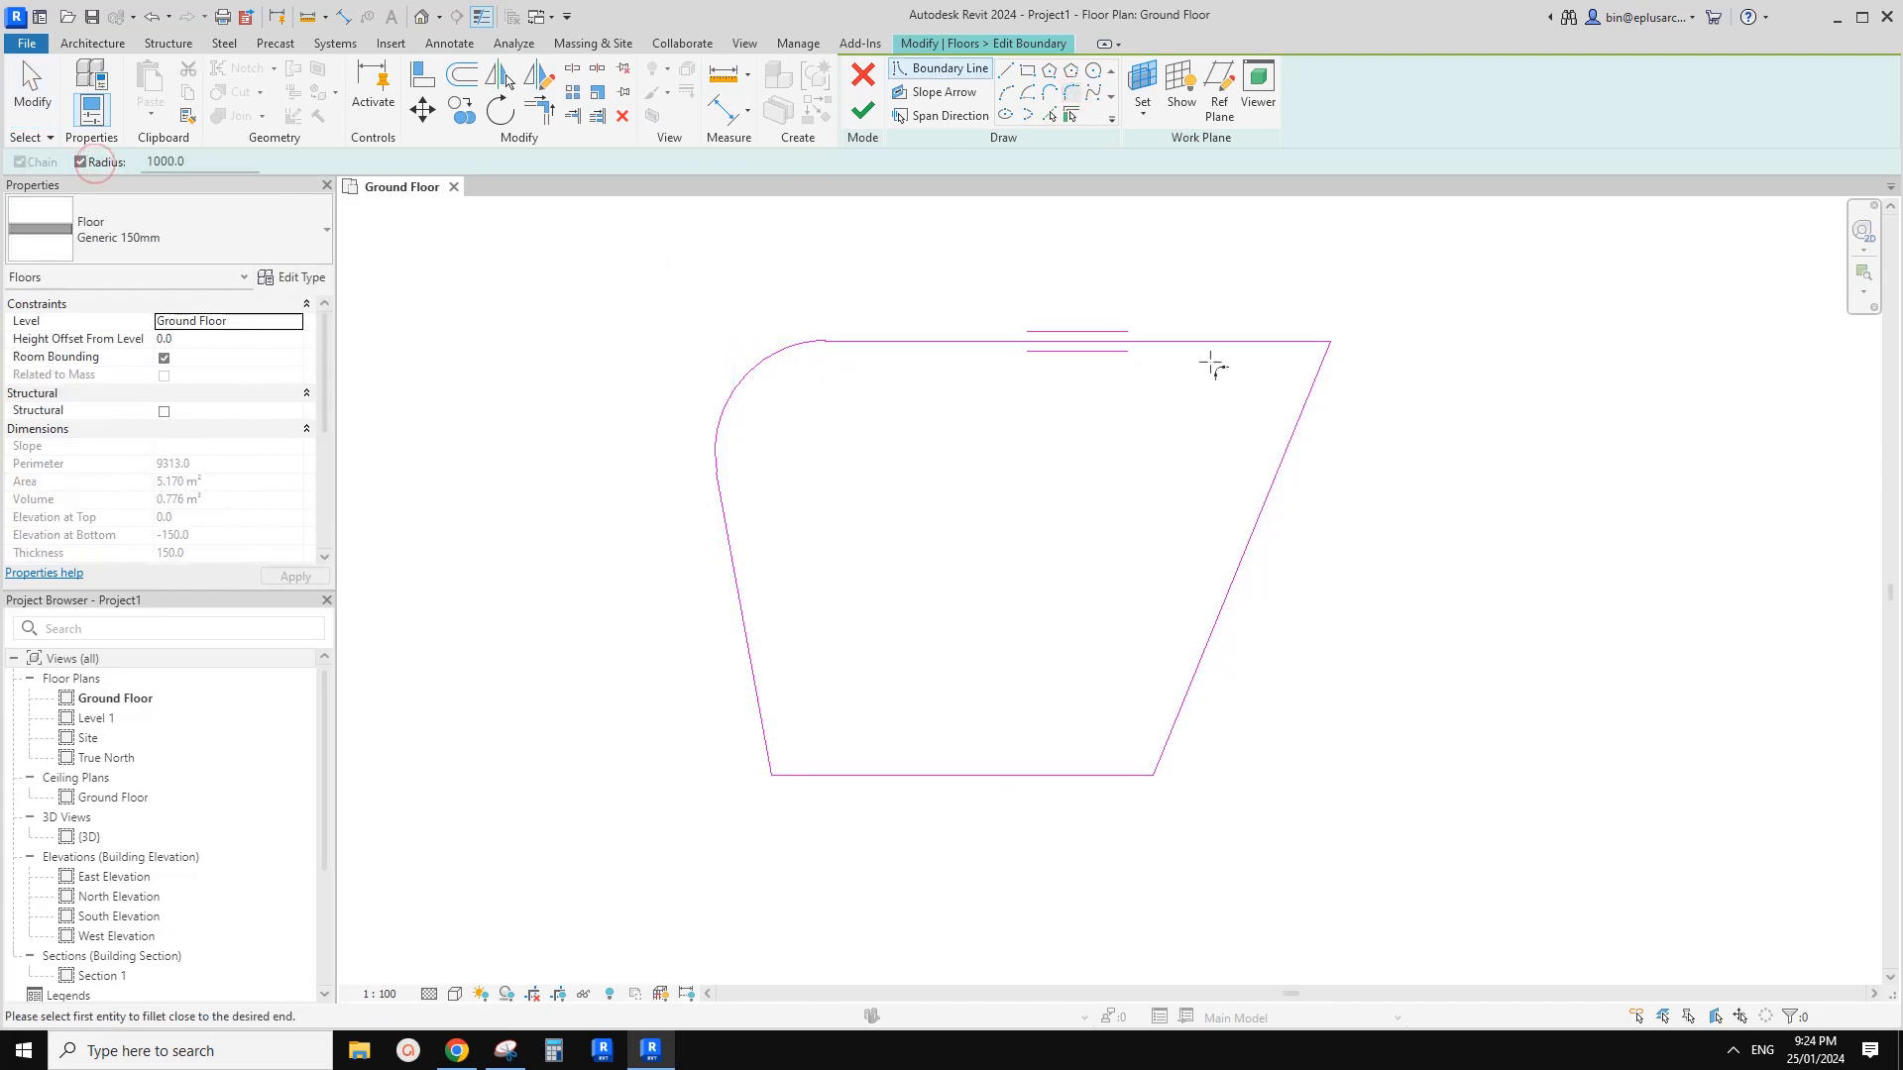
click(1257, 341)
click(1314, 379)
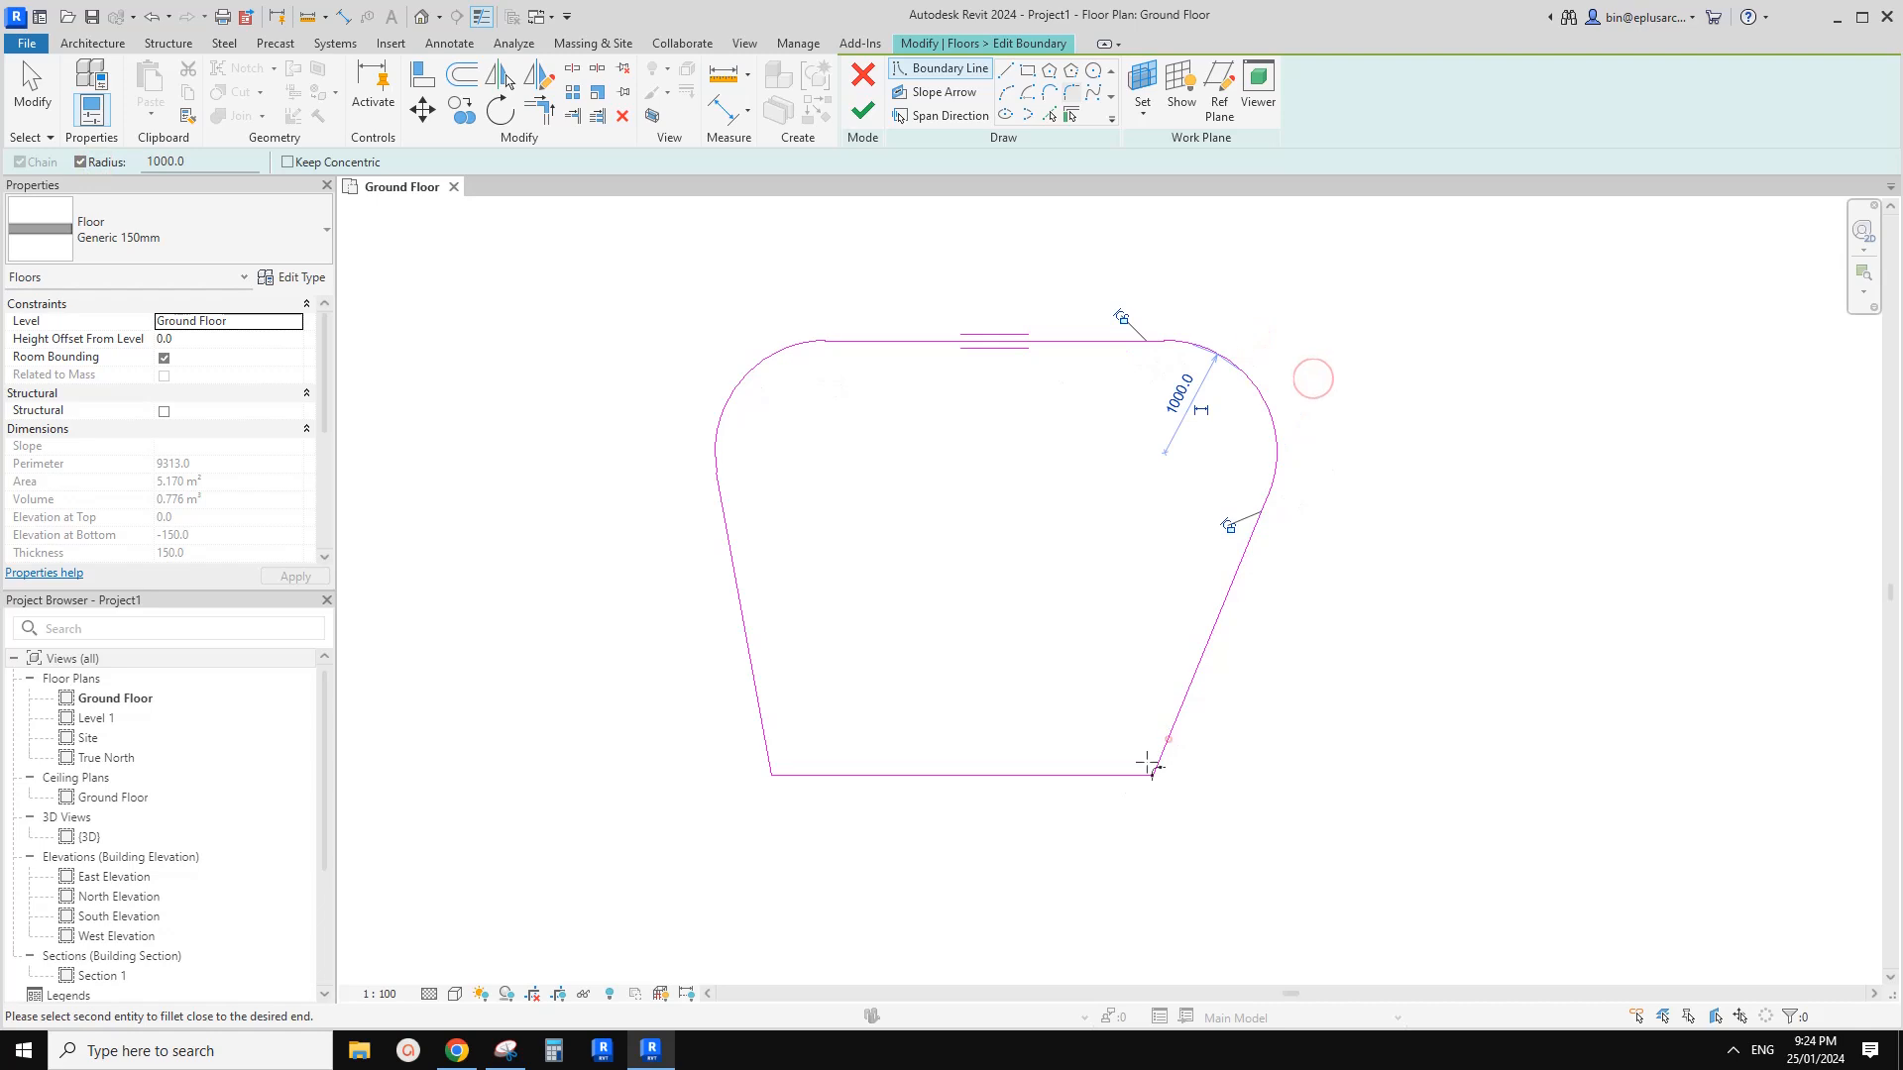
click(1115, 770)
click(871, 774)
click(760, 712)
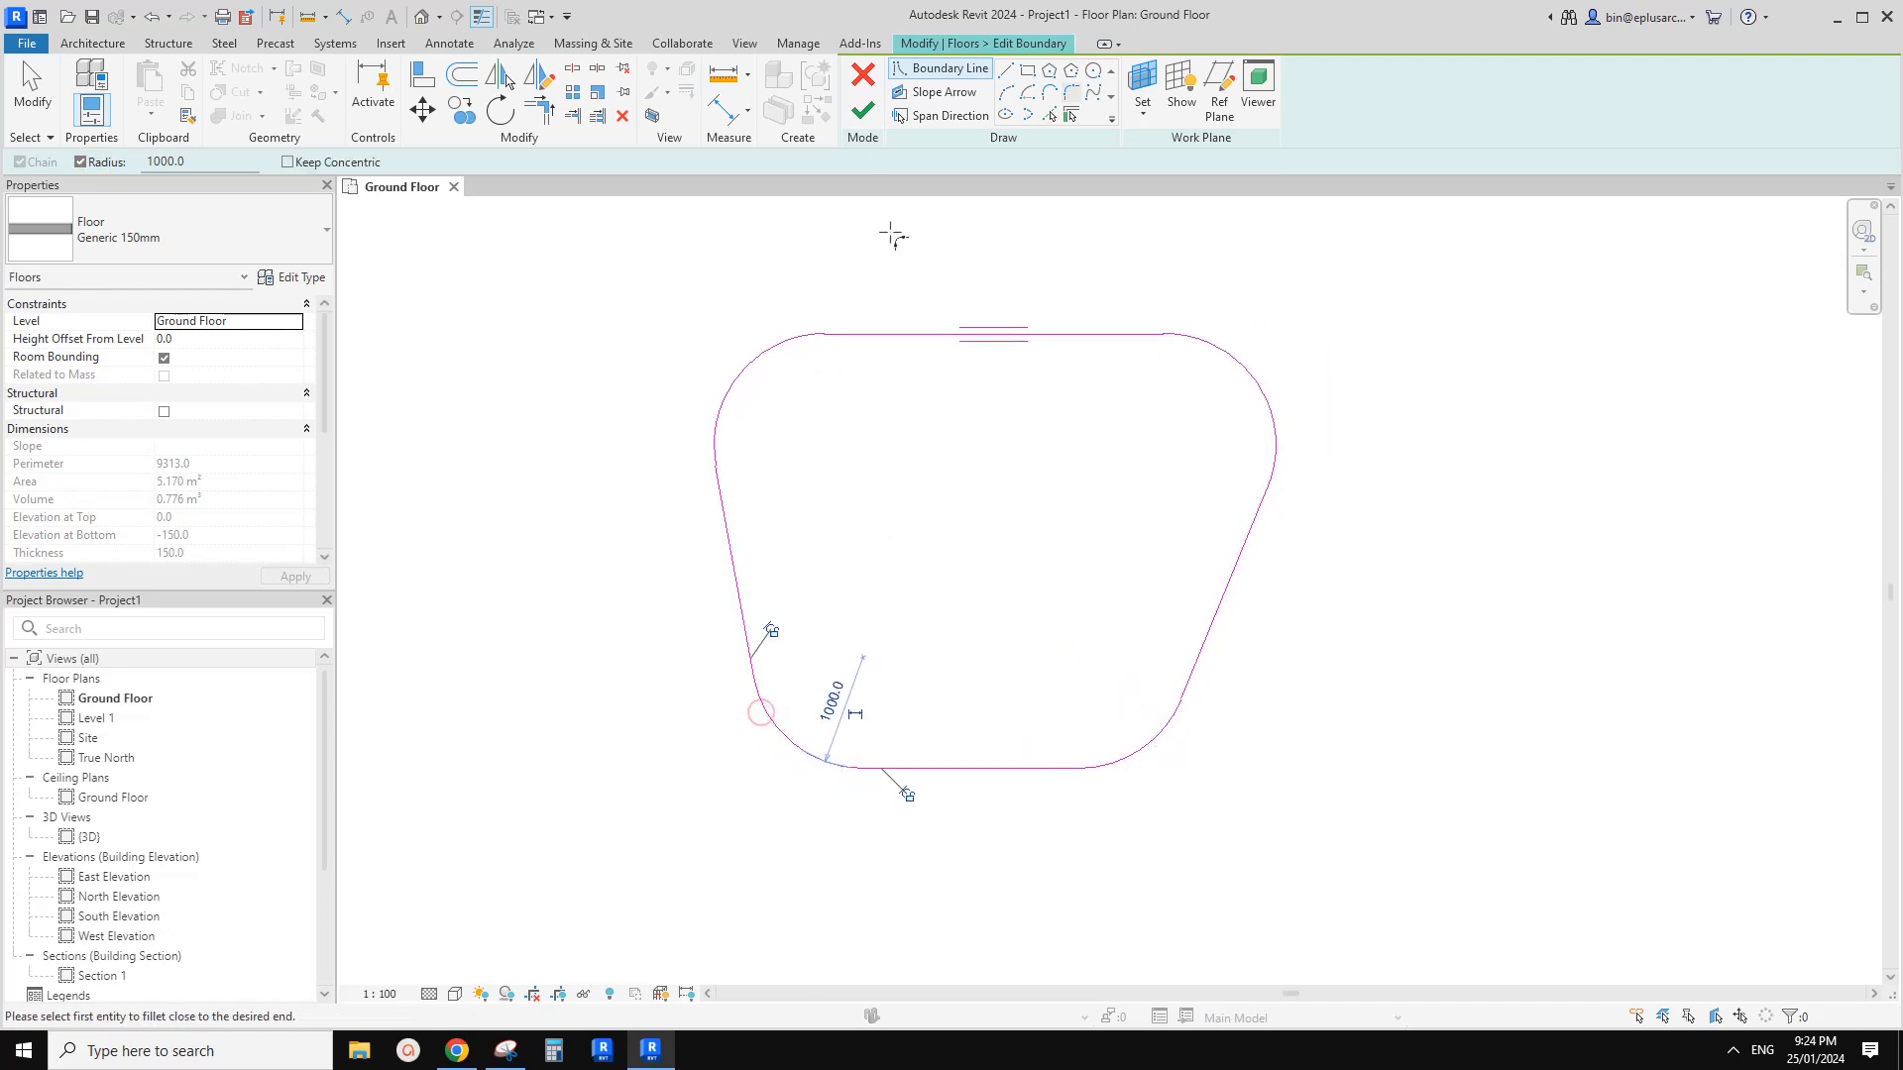
click(863, 110)
key(Escape)
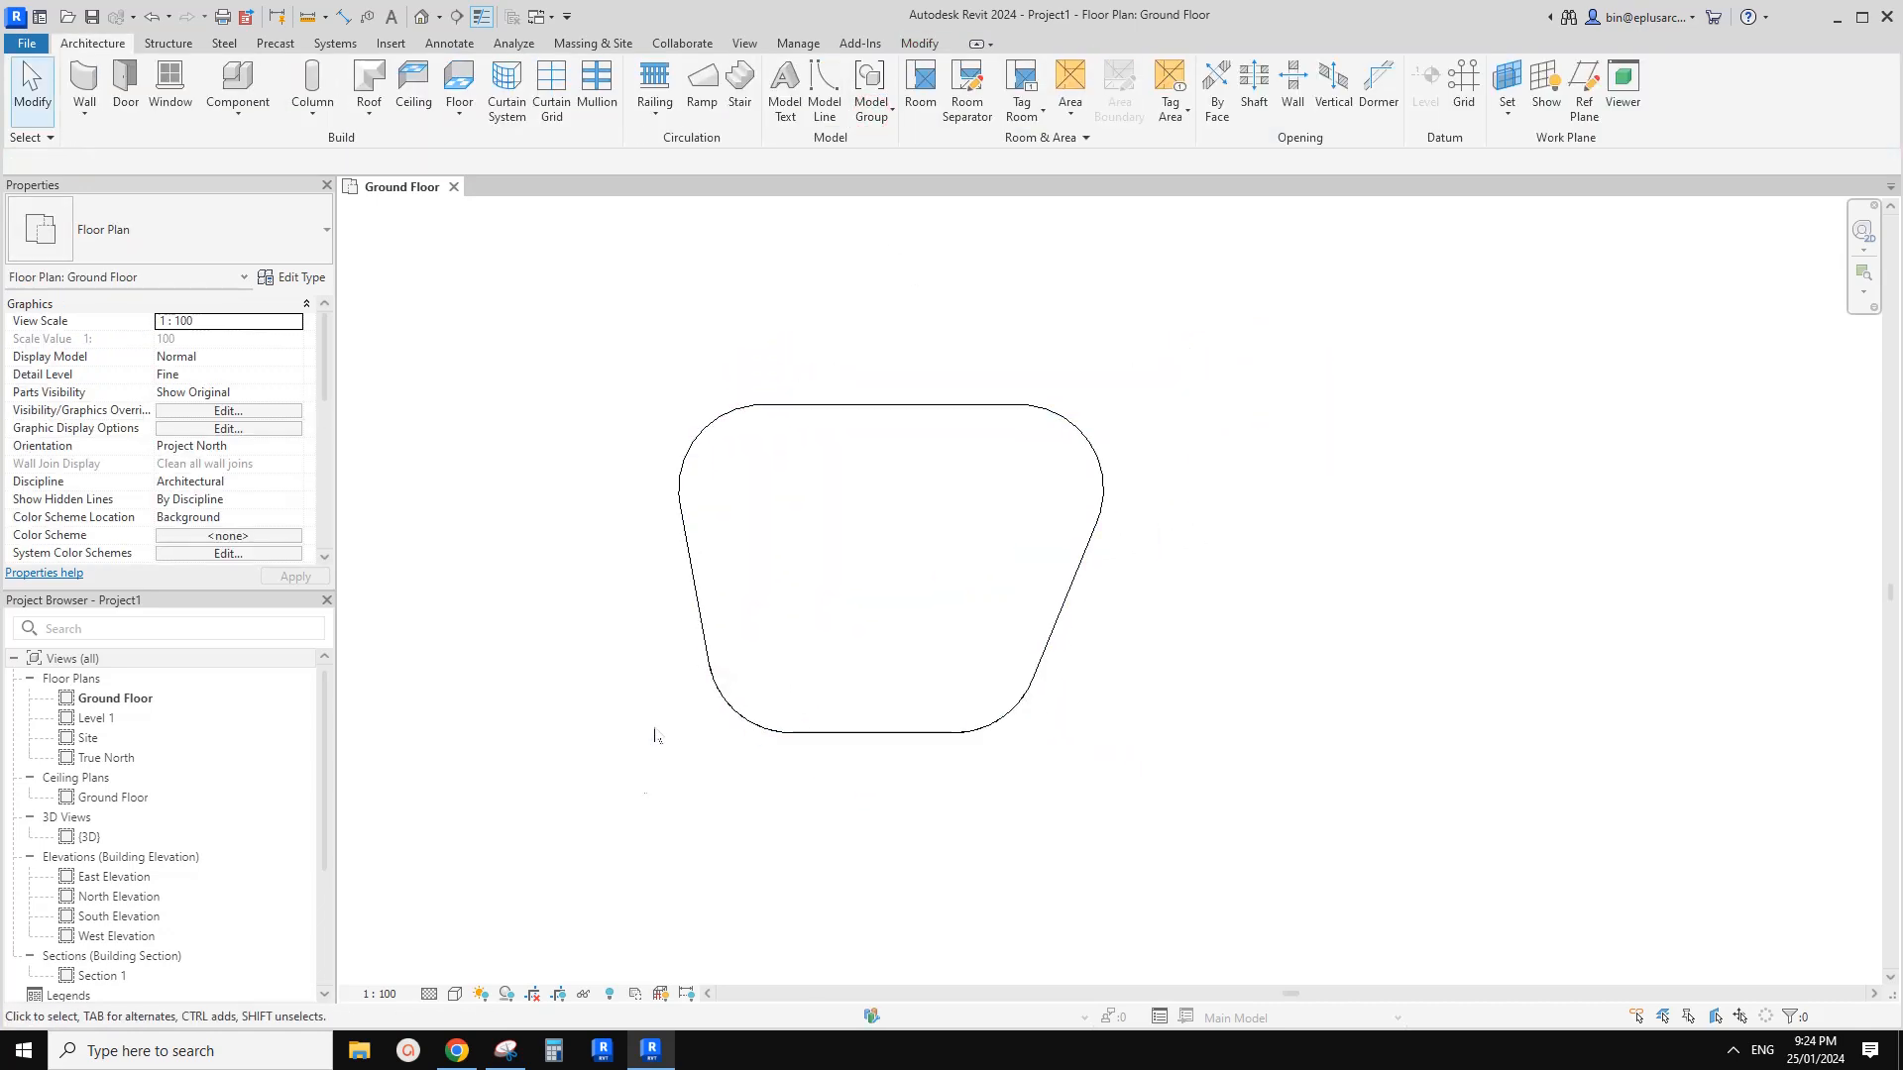
Create a 900mm railing on the Ground Floor by picking the floor's complete edge chain as its path
click(454, 1049)
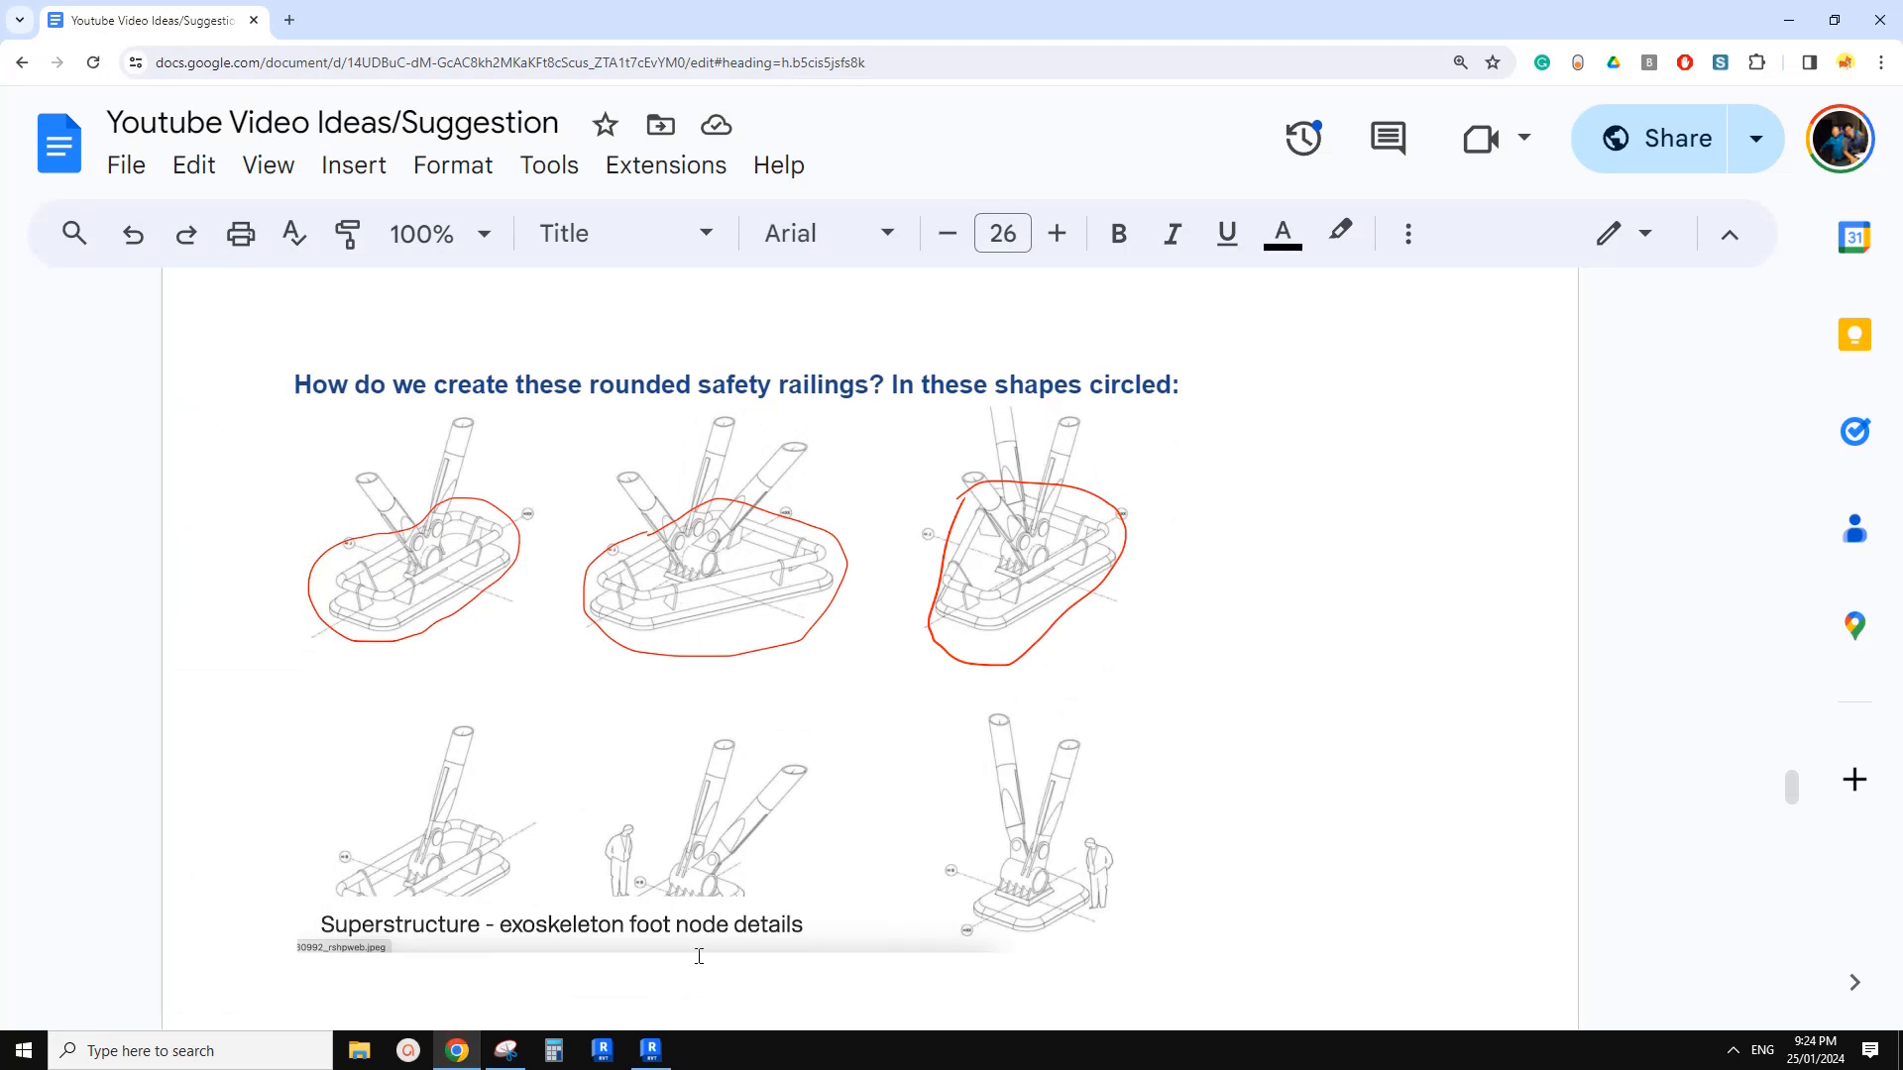
click(650, 1049)
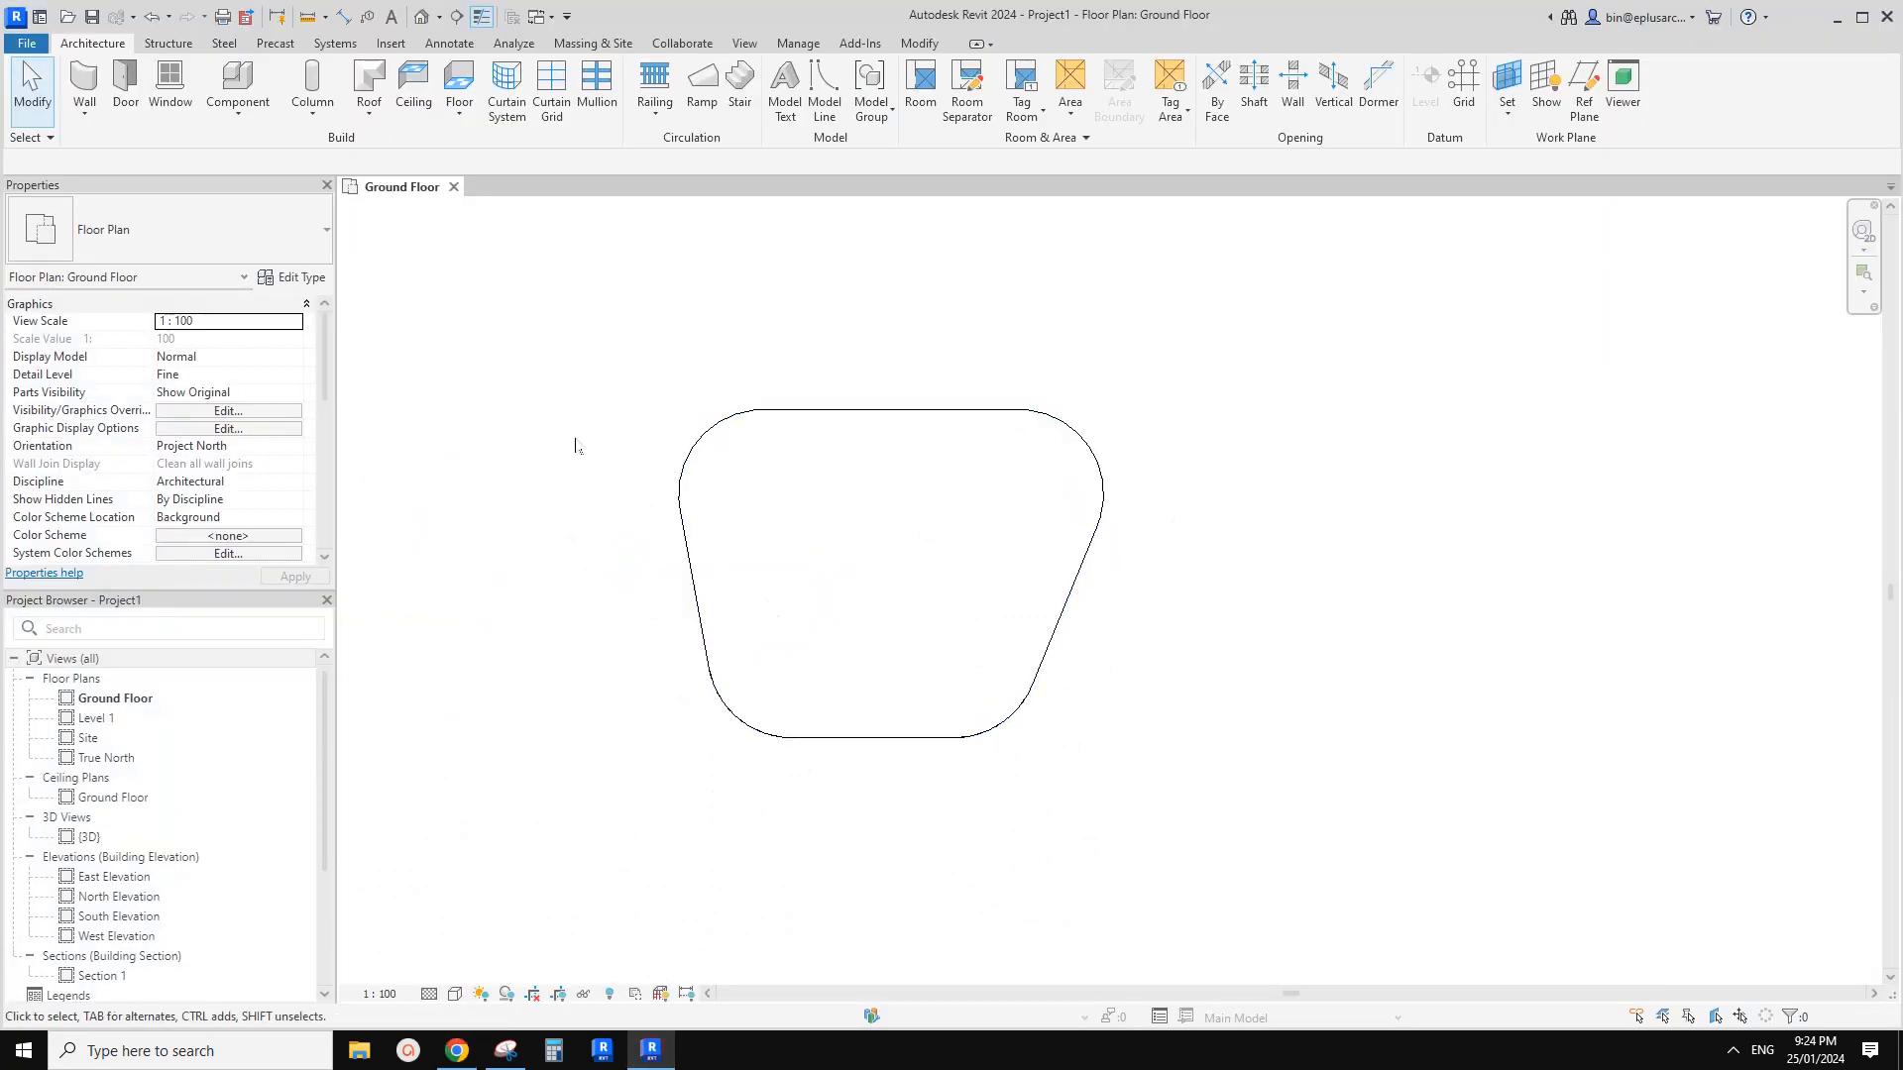
click(654, 79)
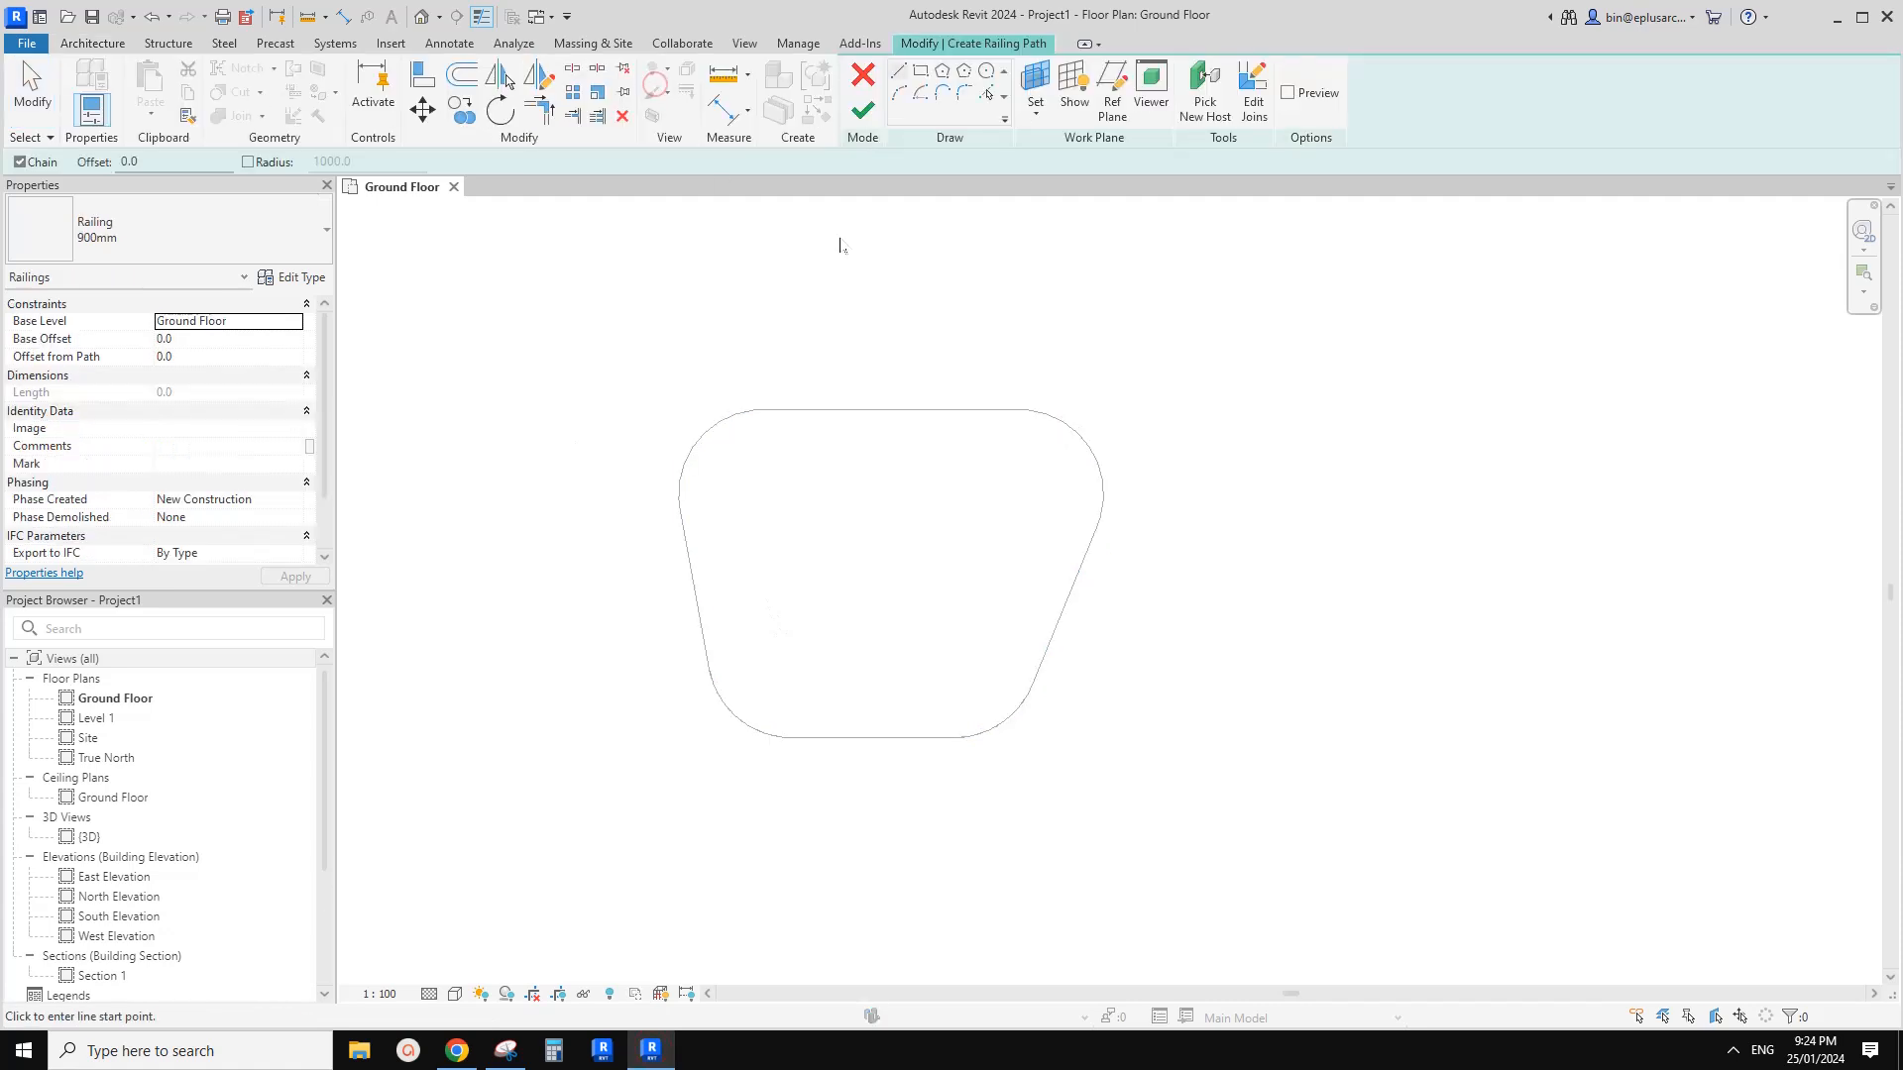
click(986, 92)
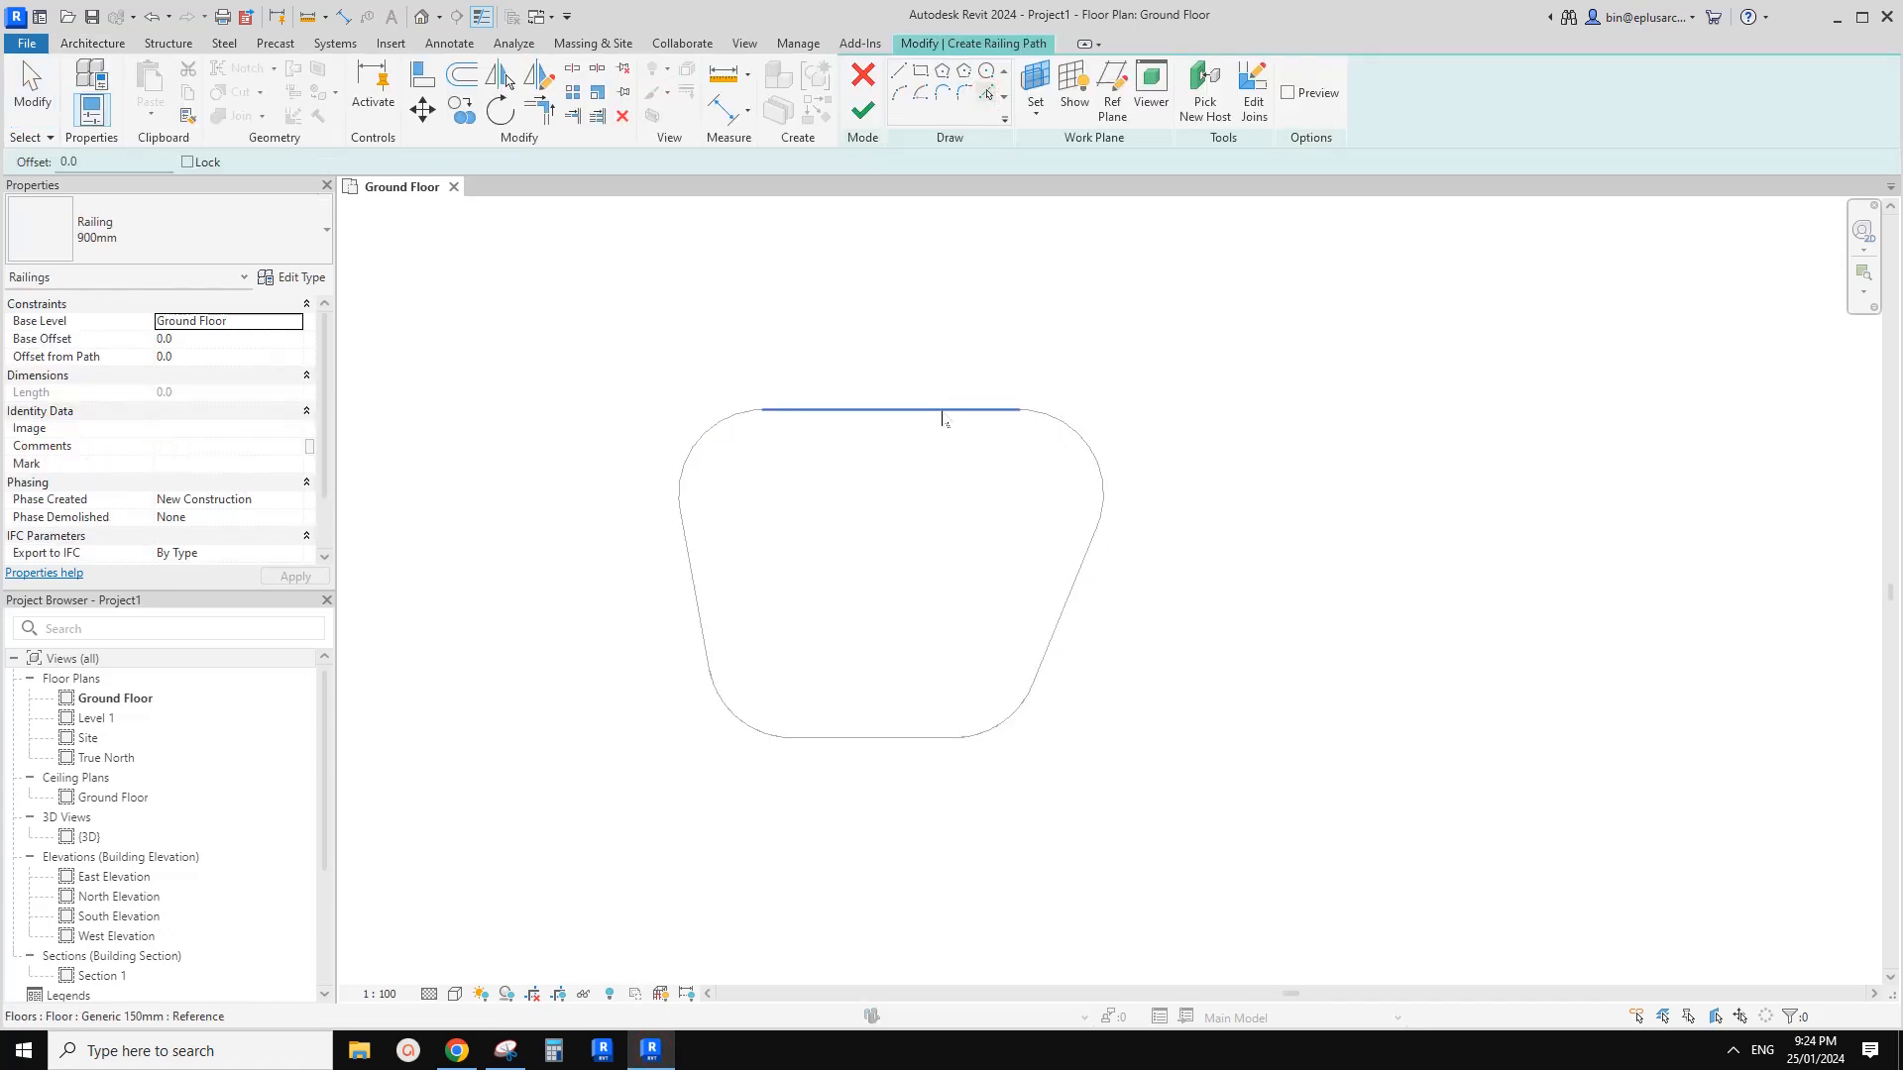
key(Tab)
key(Tab)
key(Tab)
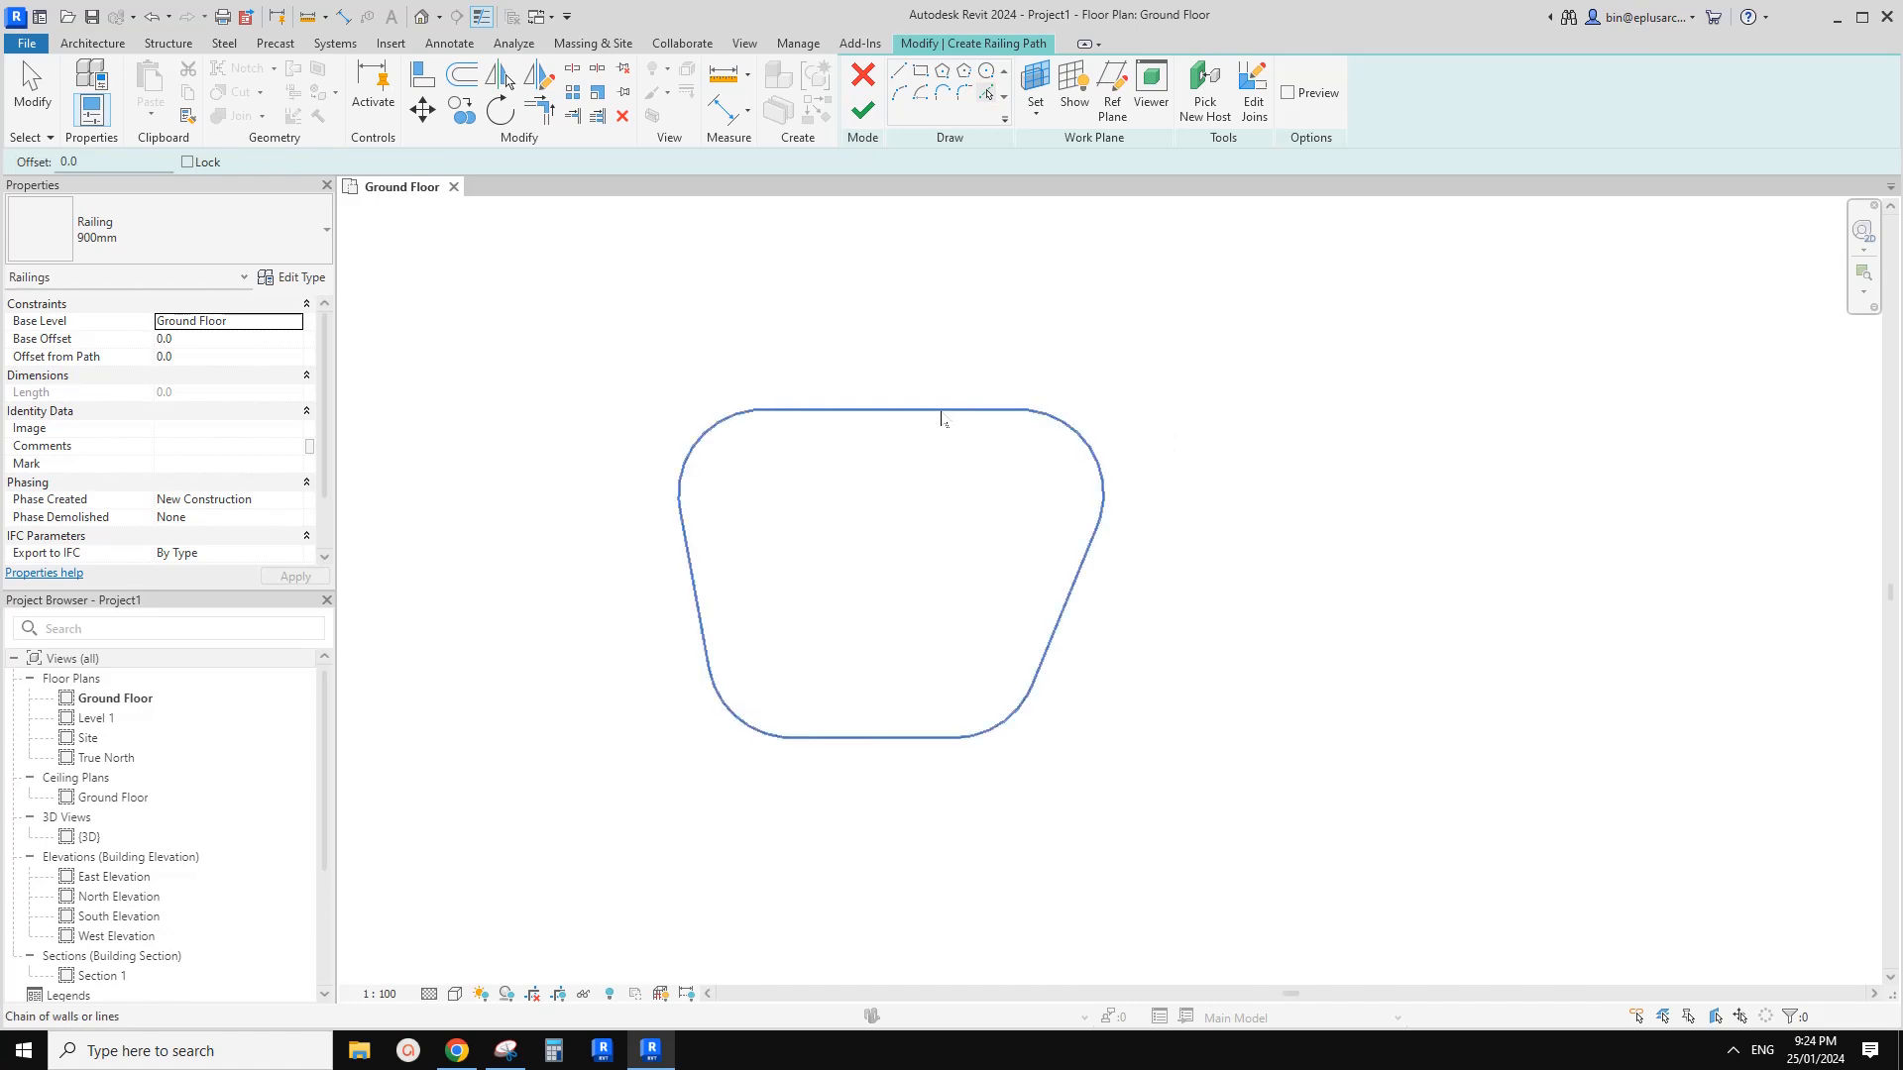
click(942, 416)
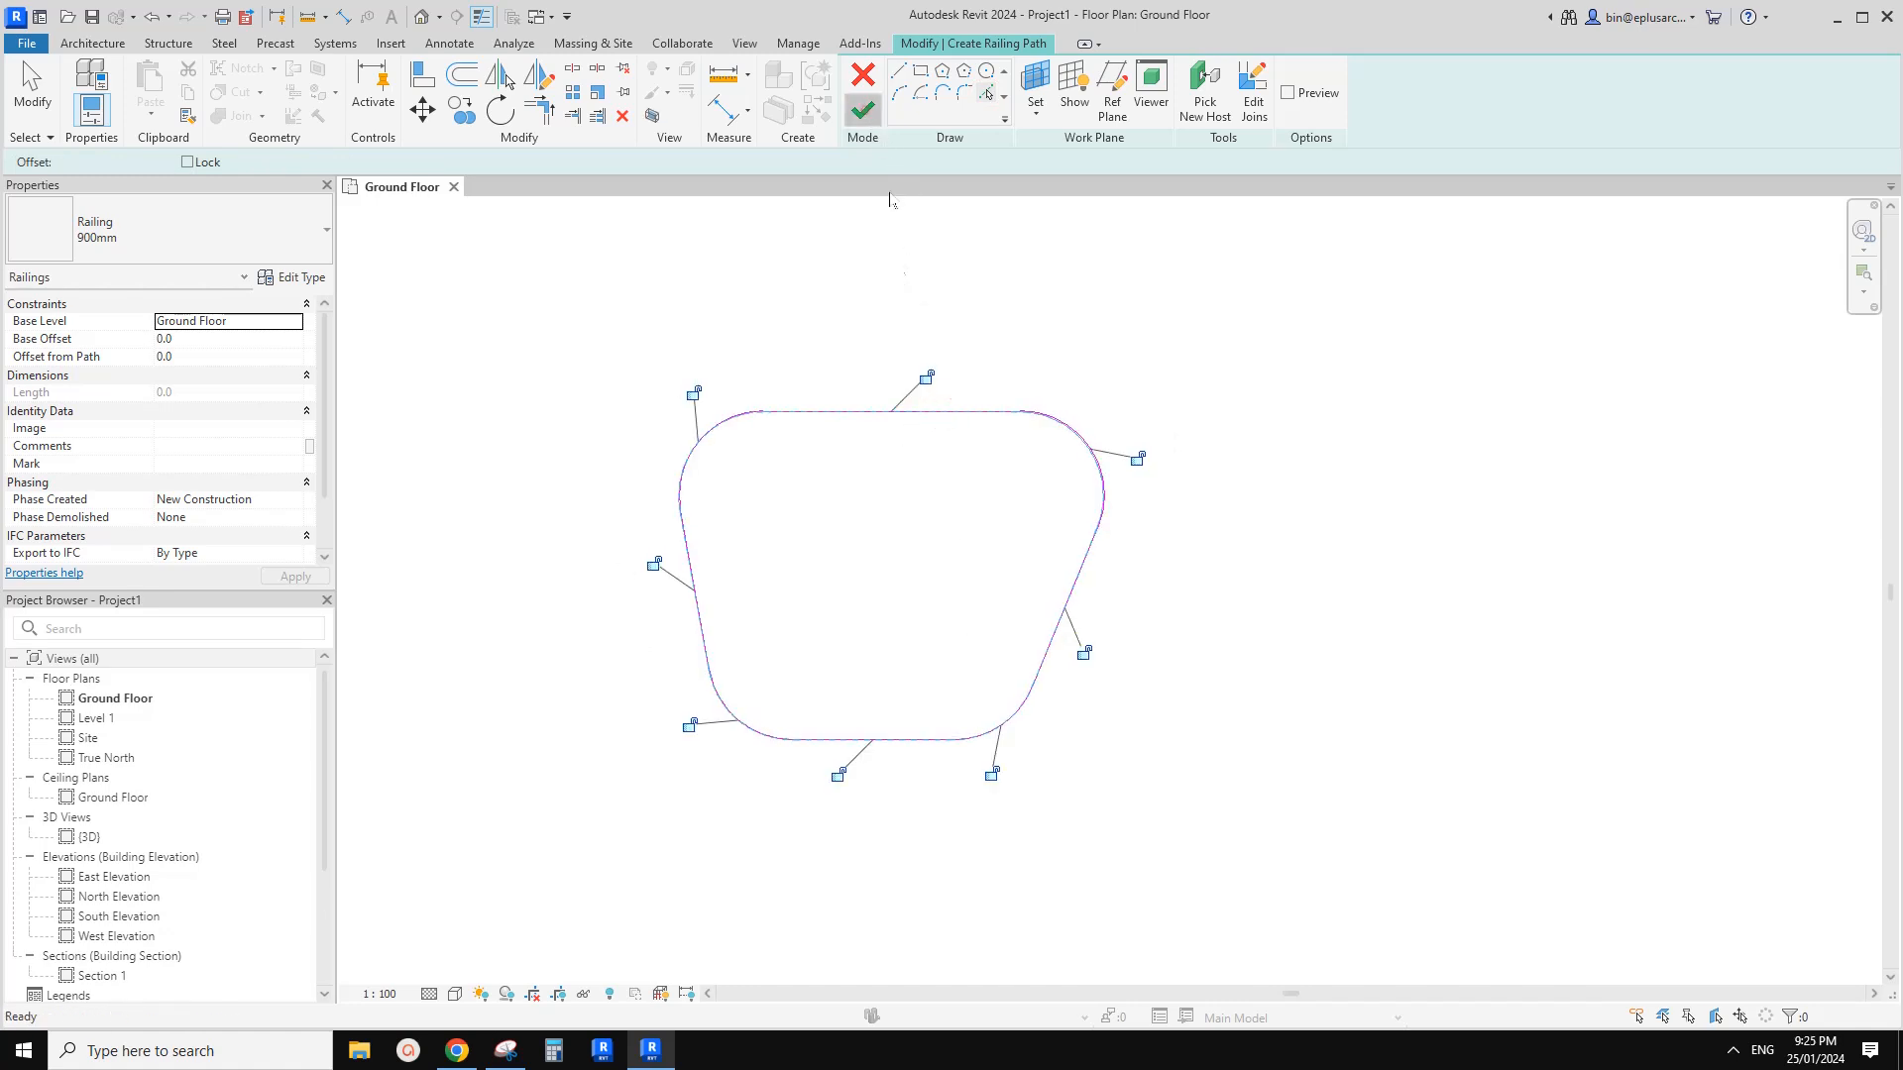
click(862, 110)
Examine the railing up close in the default 3D view and compare it with the reference sketches in the browser document
click(421, 15)
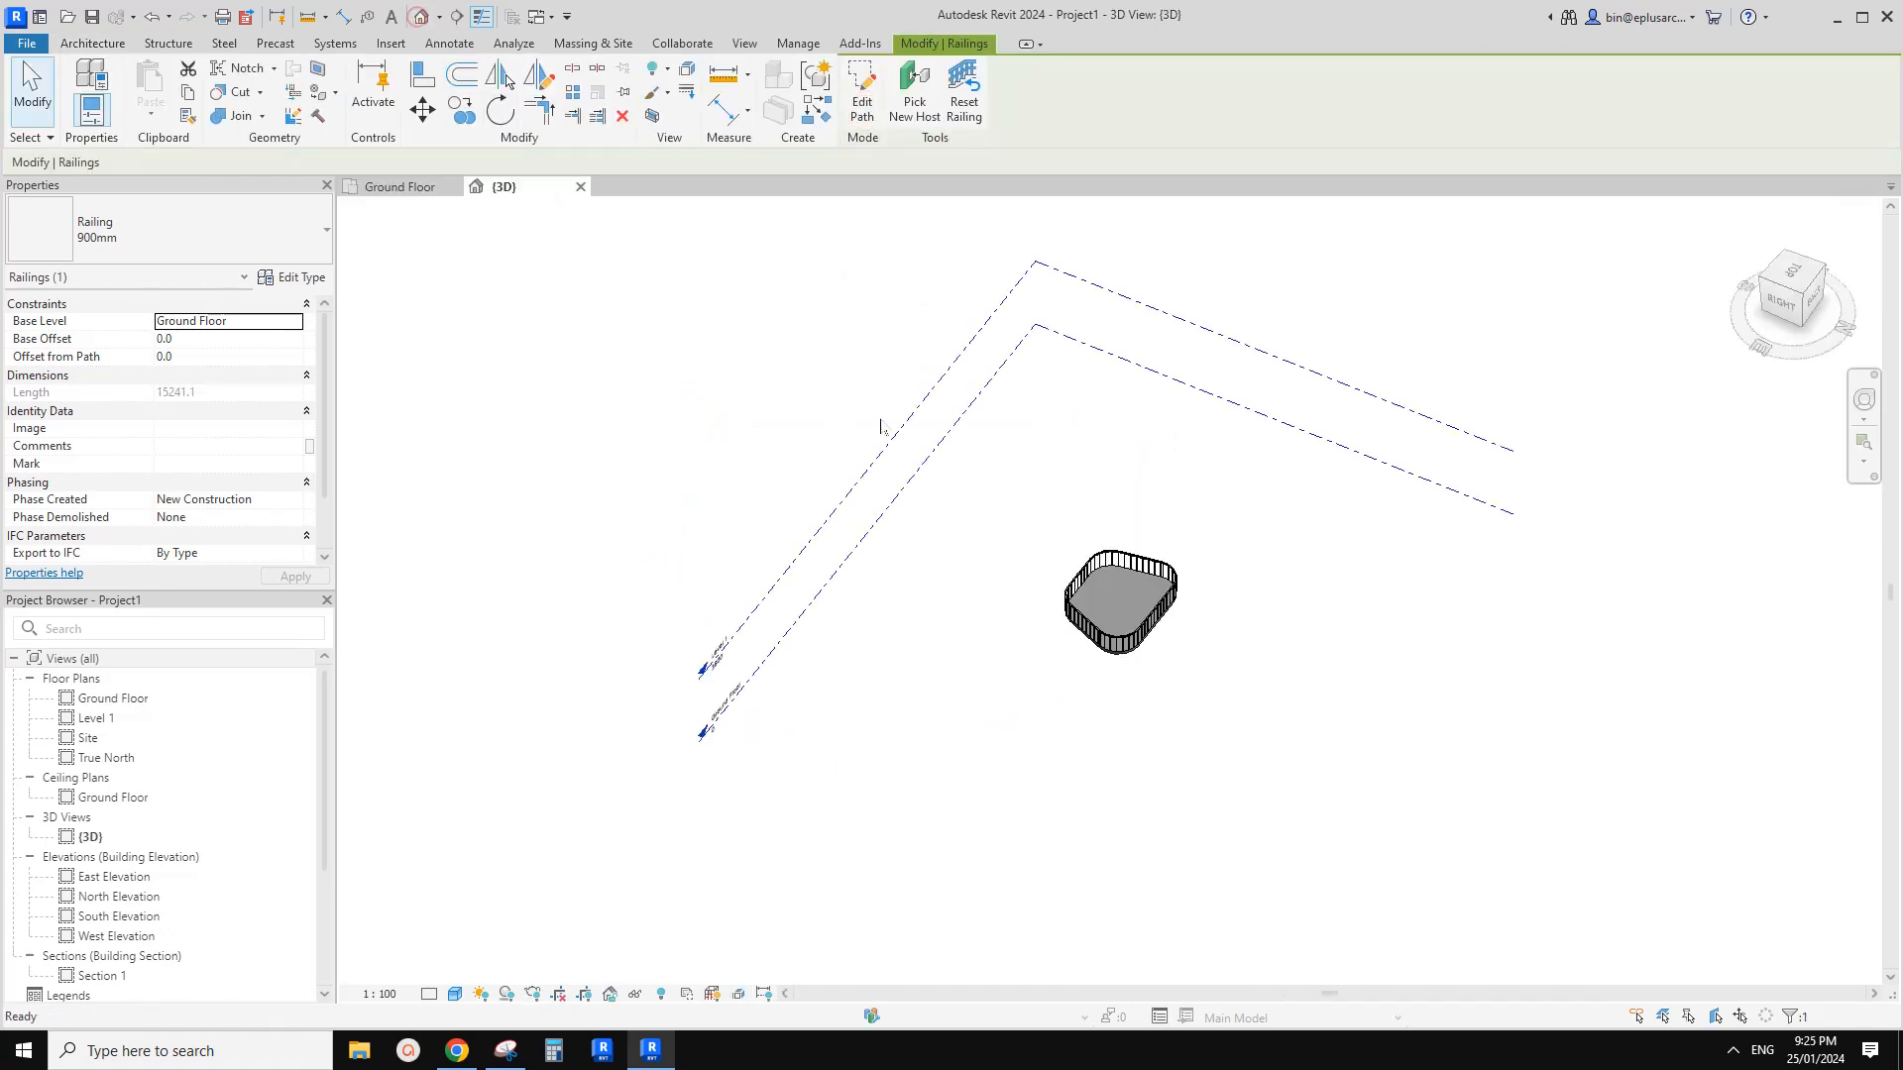
scroll(1161, 597, up, 4)
click(1206, 491)
middle_drag(1179, 564, 1040, 505)
scroll(987, 620, up, 2)
scroll(987, 621, up, 2)
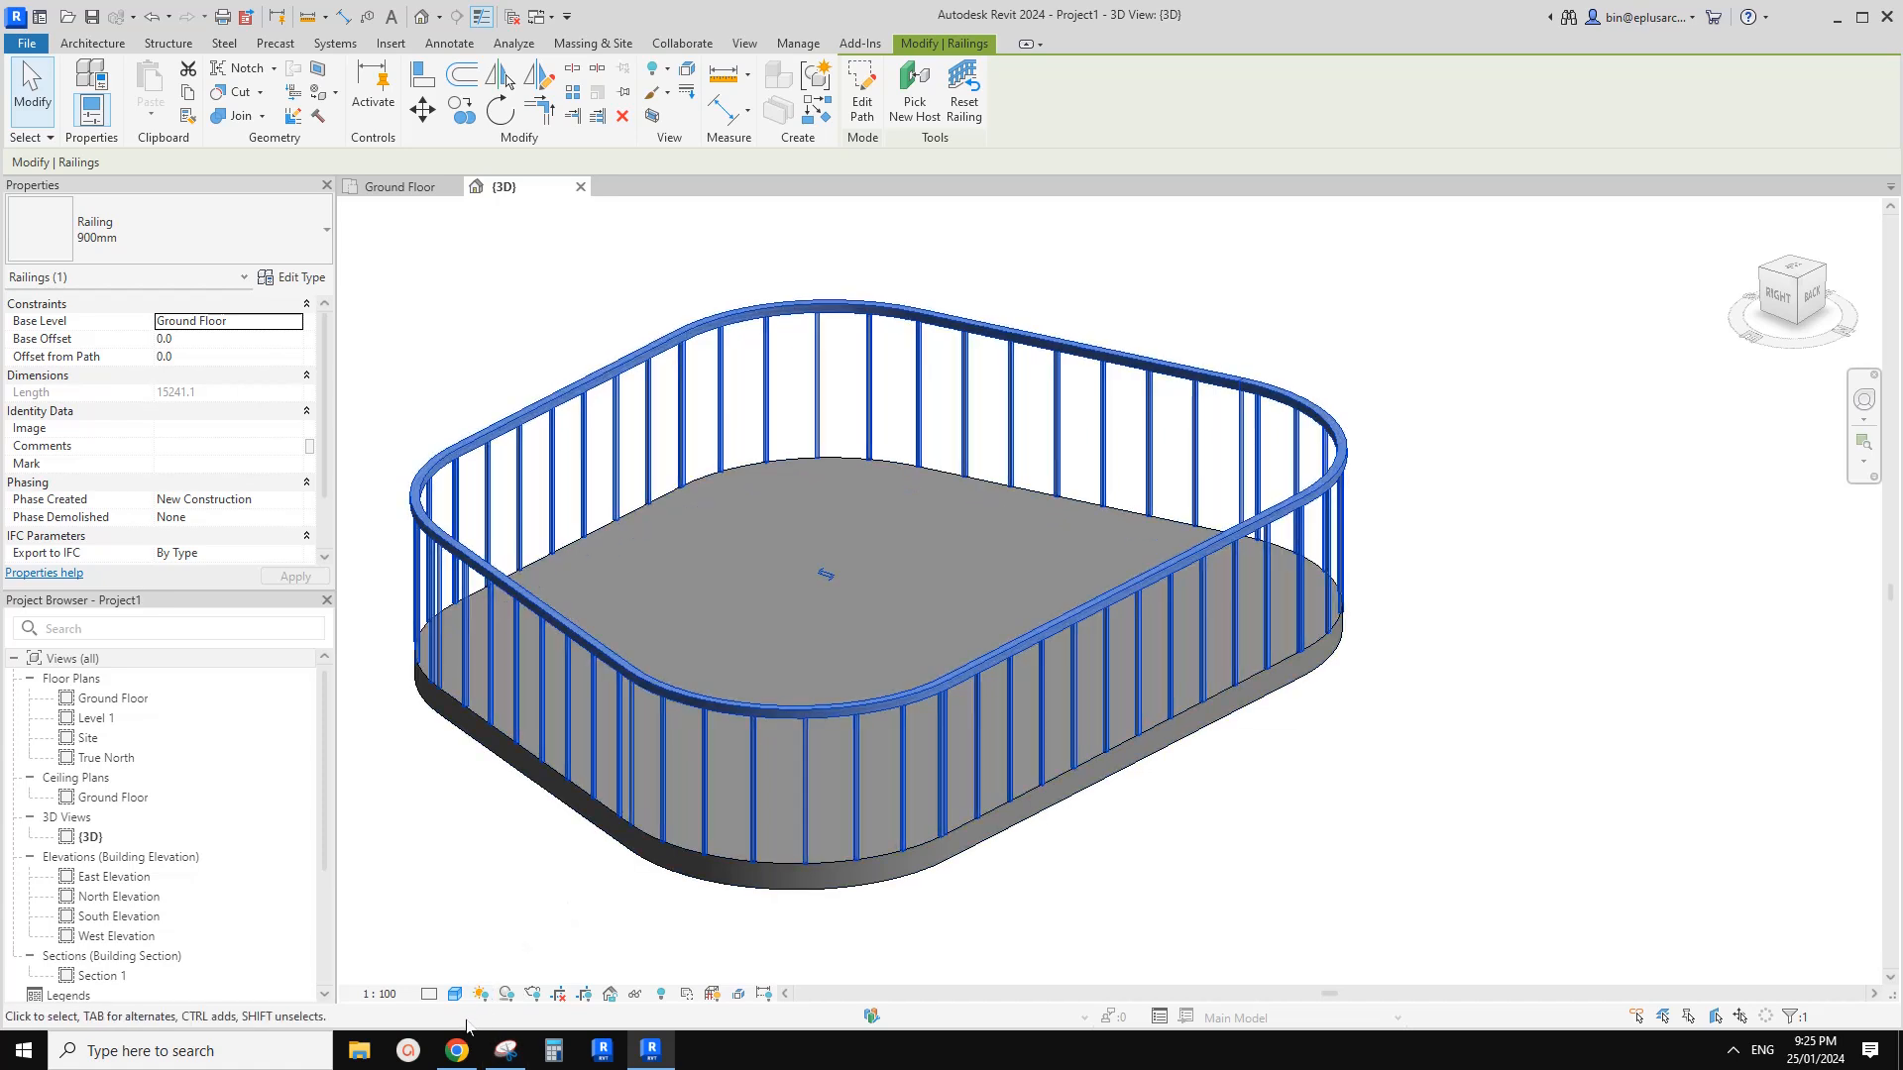
click(468, 1052)
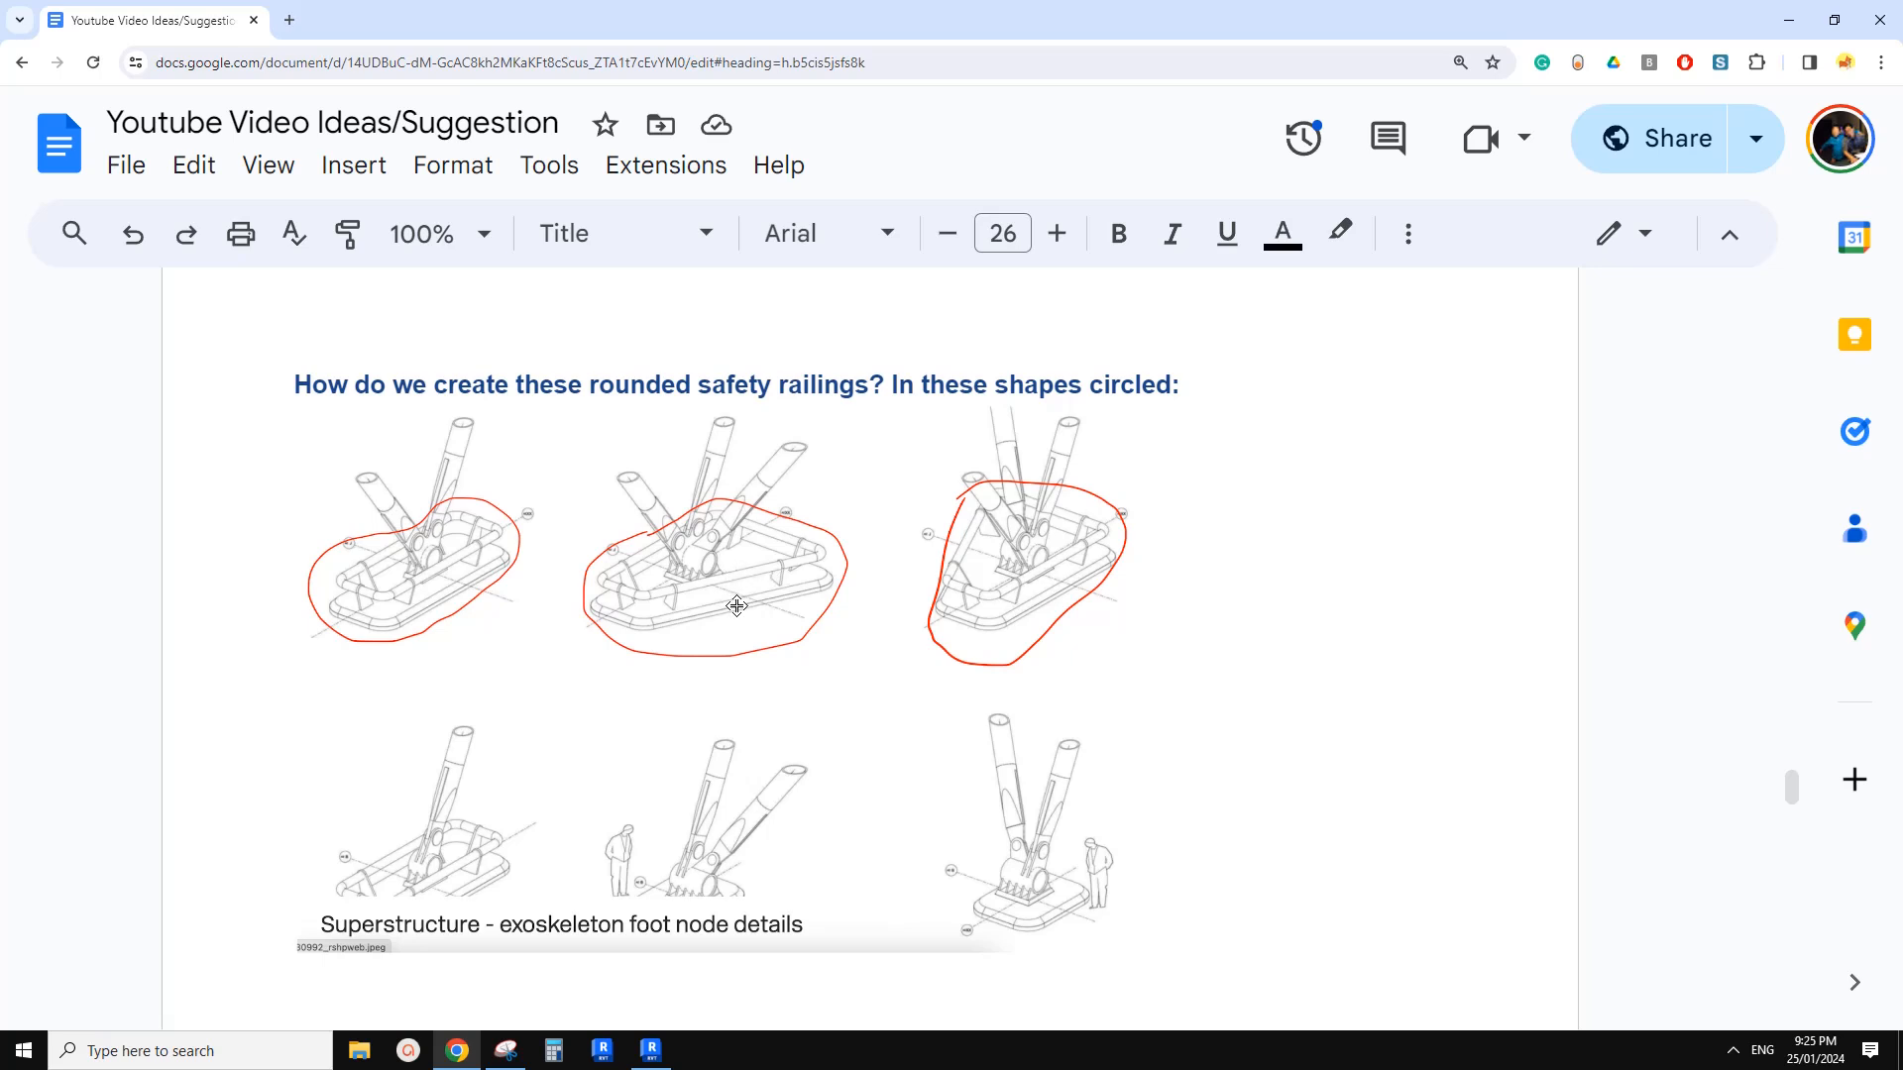
click(651, 1050)
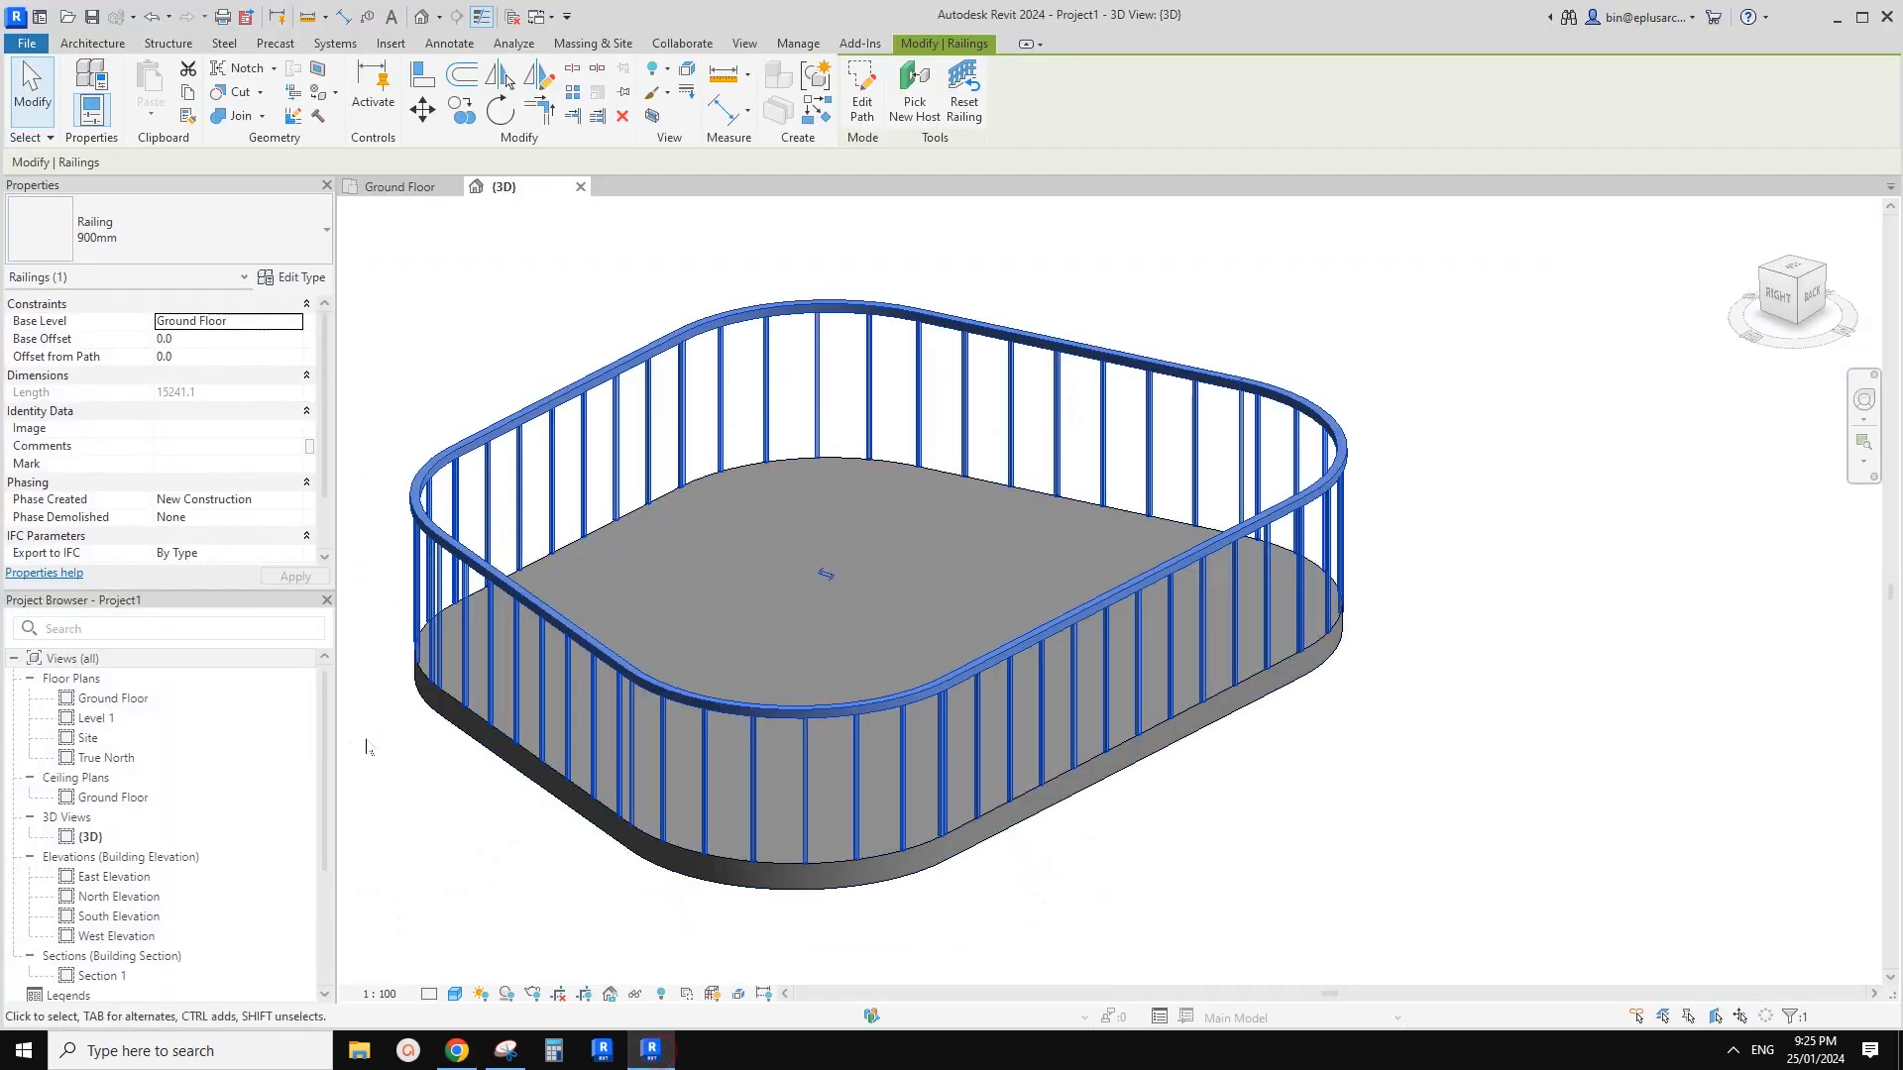
Look through the project's profile families and examine the sizes available under Handrail - Circular and Circular Handrail
drag(324, 829, 327, 936)
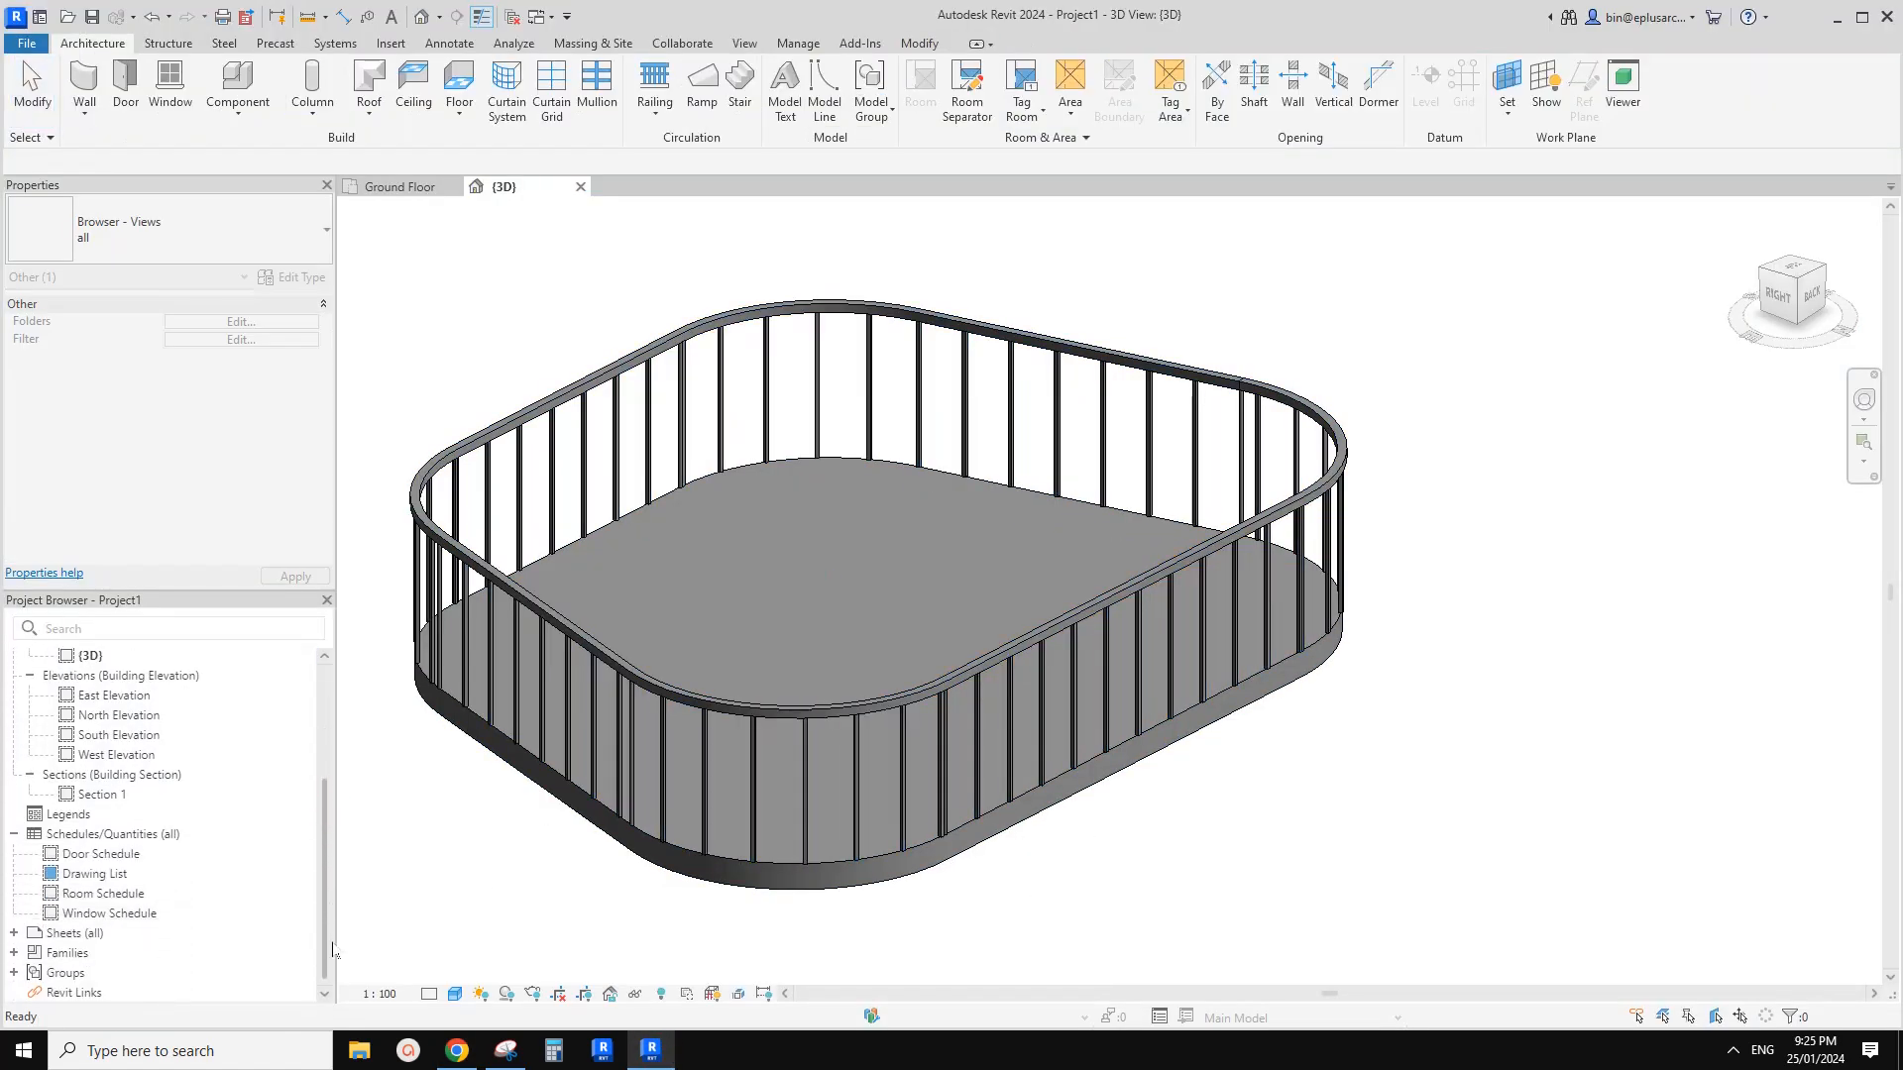
click(690, 639)
scroll(837, 570, down, 2)
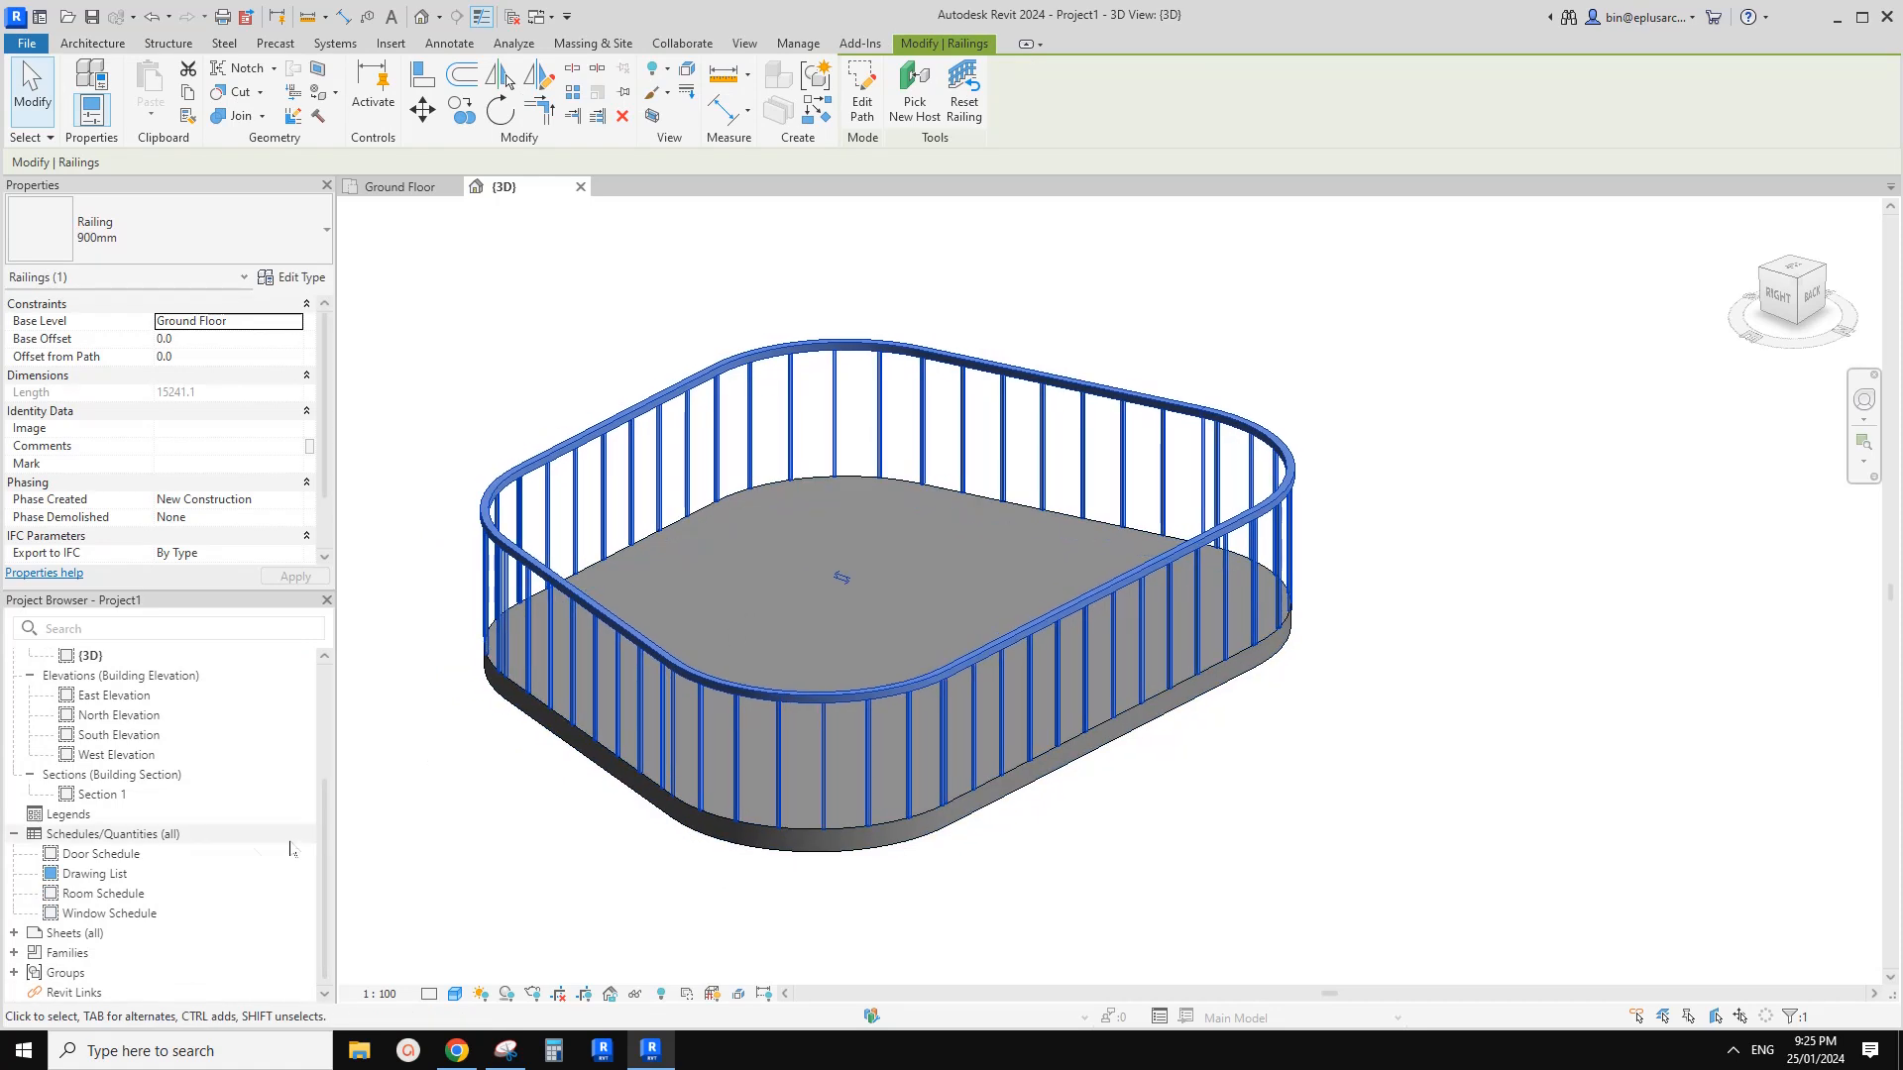
click(15, 957)
click(14, 954)
scroll(100, 783, down, 10)
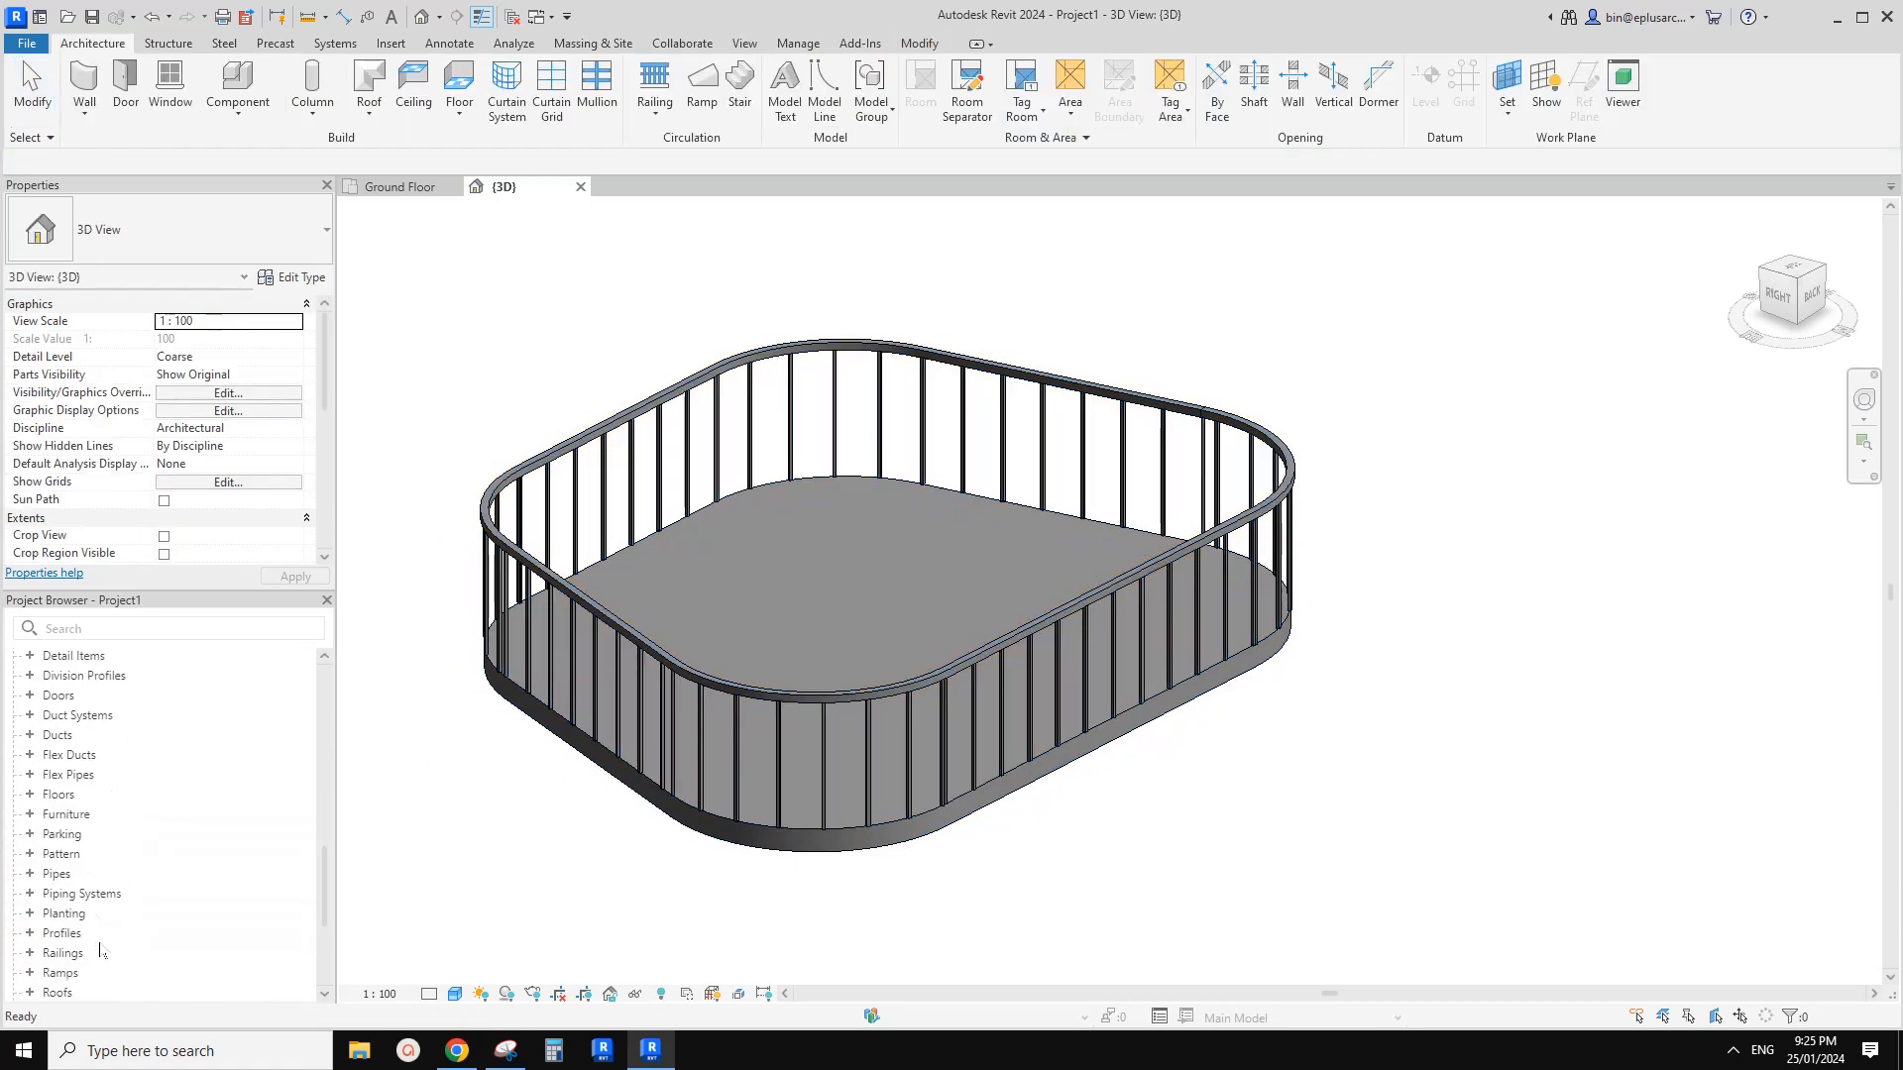
scroll(100, 783, down, 3)
scroll(102, 794, up, 3)
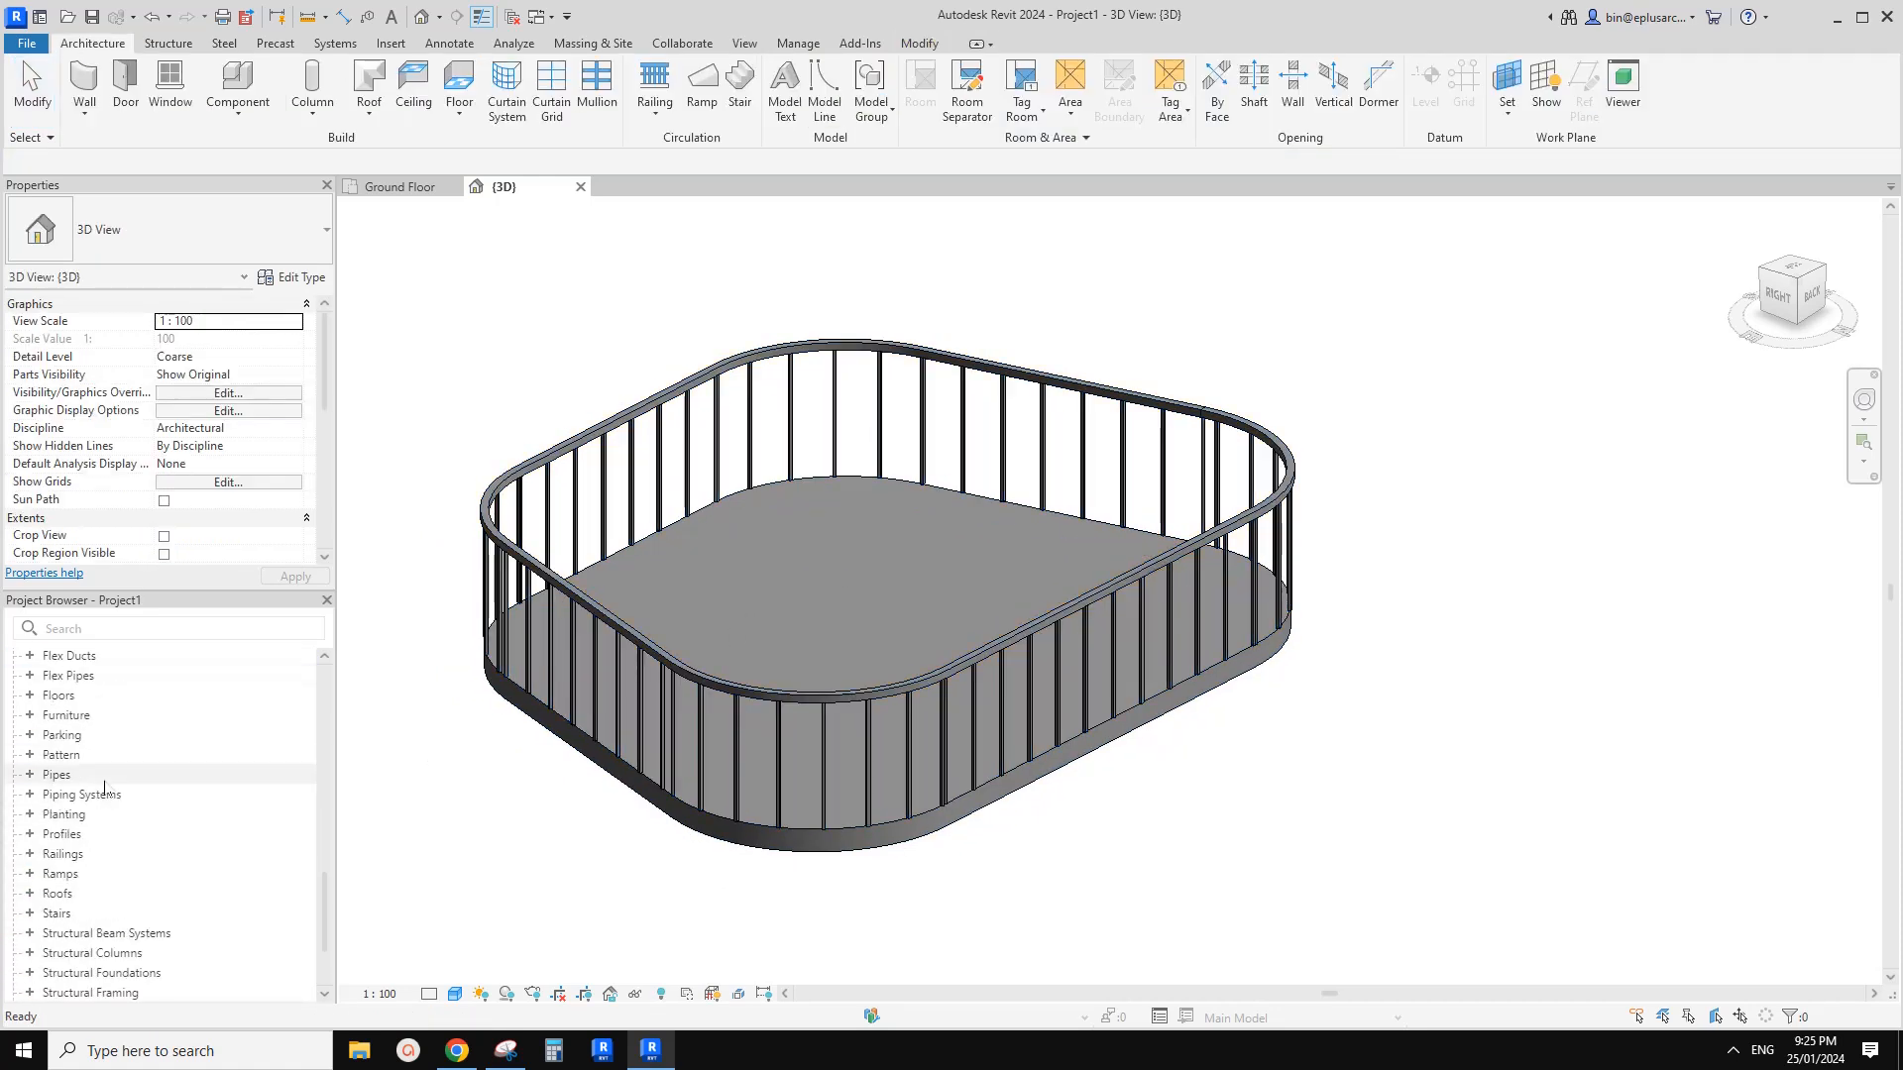
double_click(105, 834)
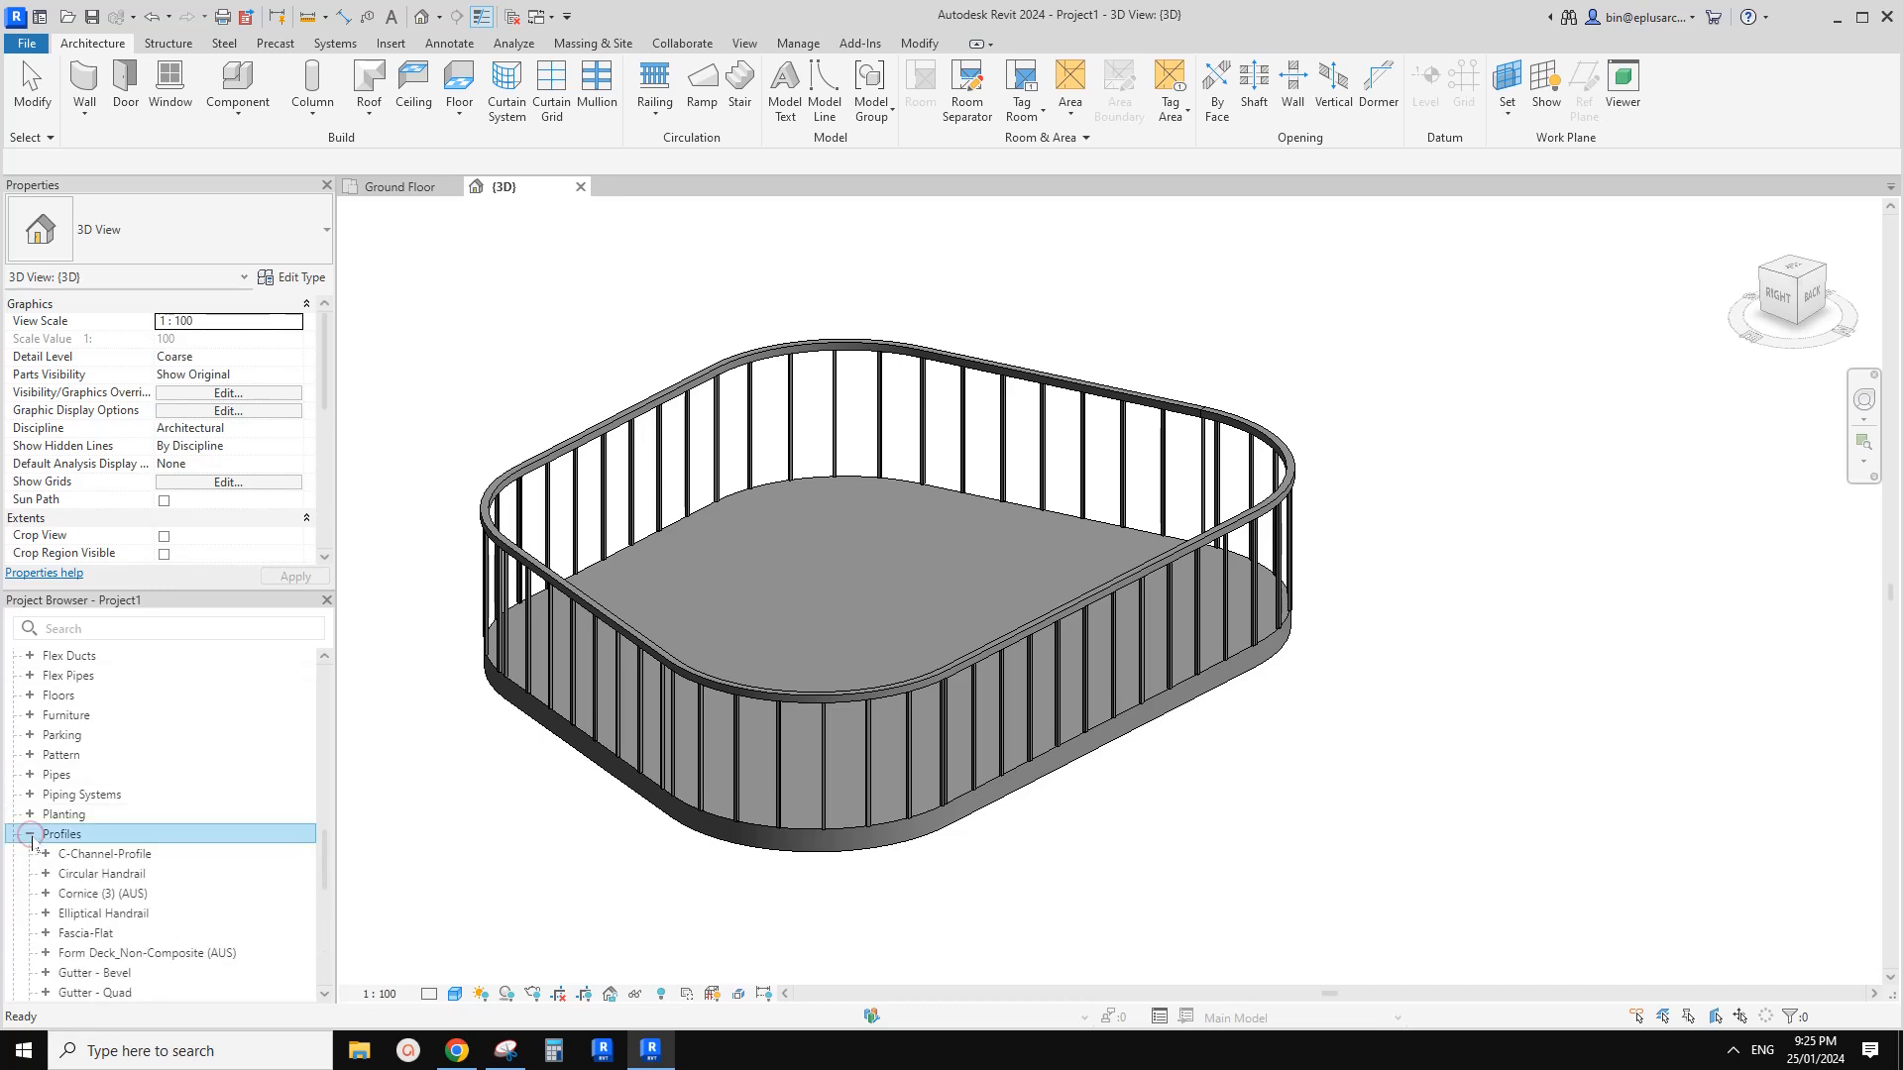
scroll(119, 843, down, 5)
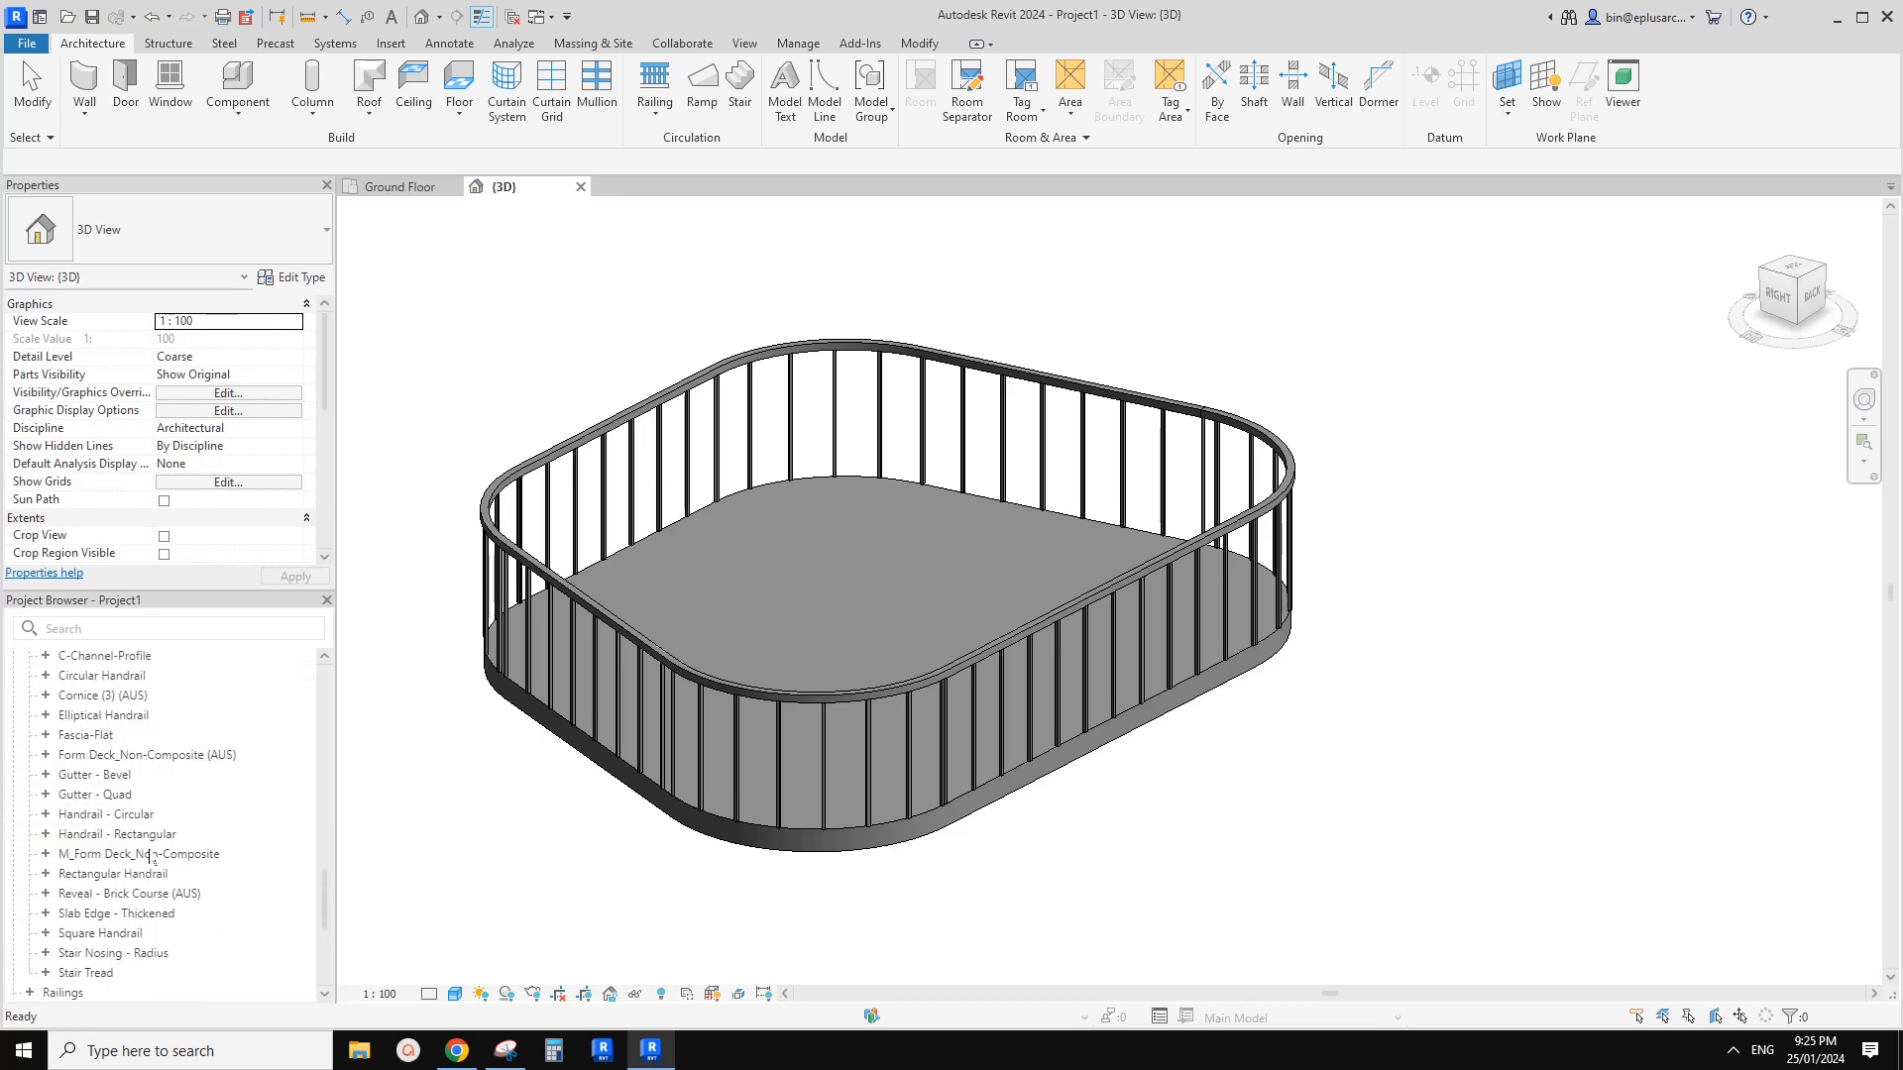
double_click(52, 819)
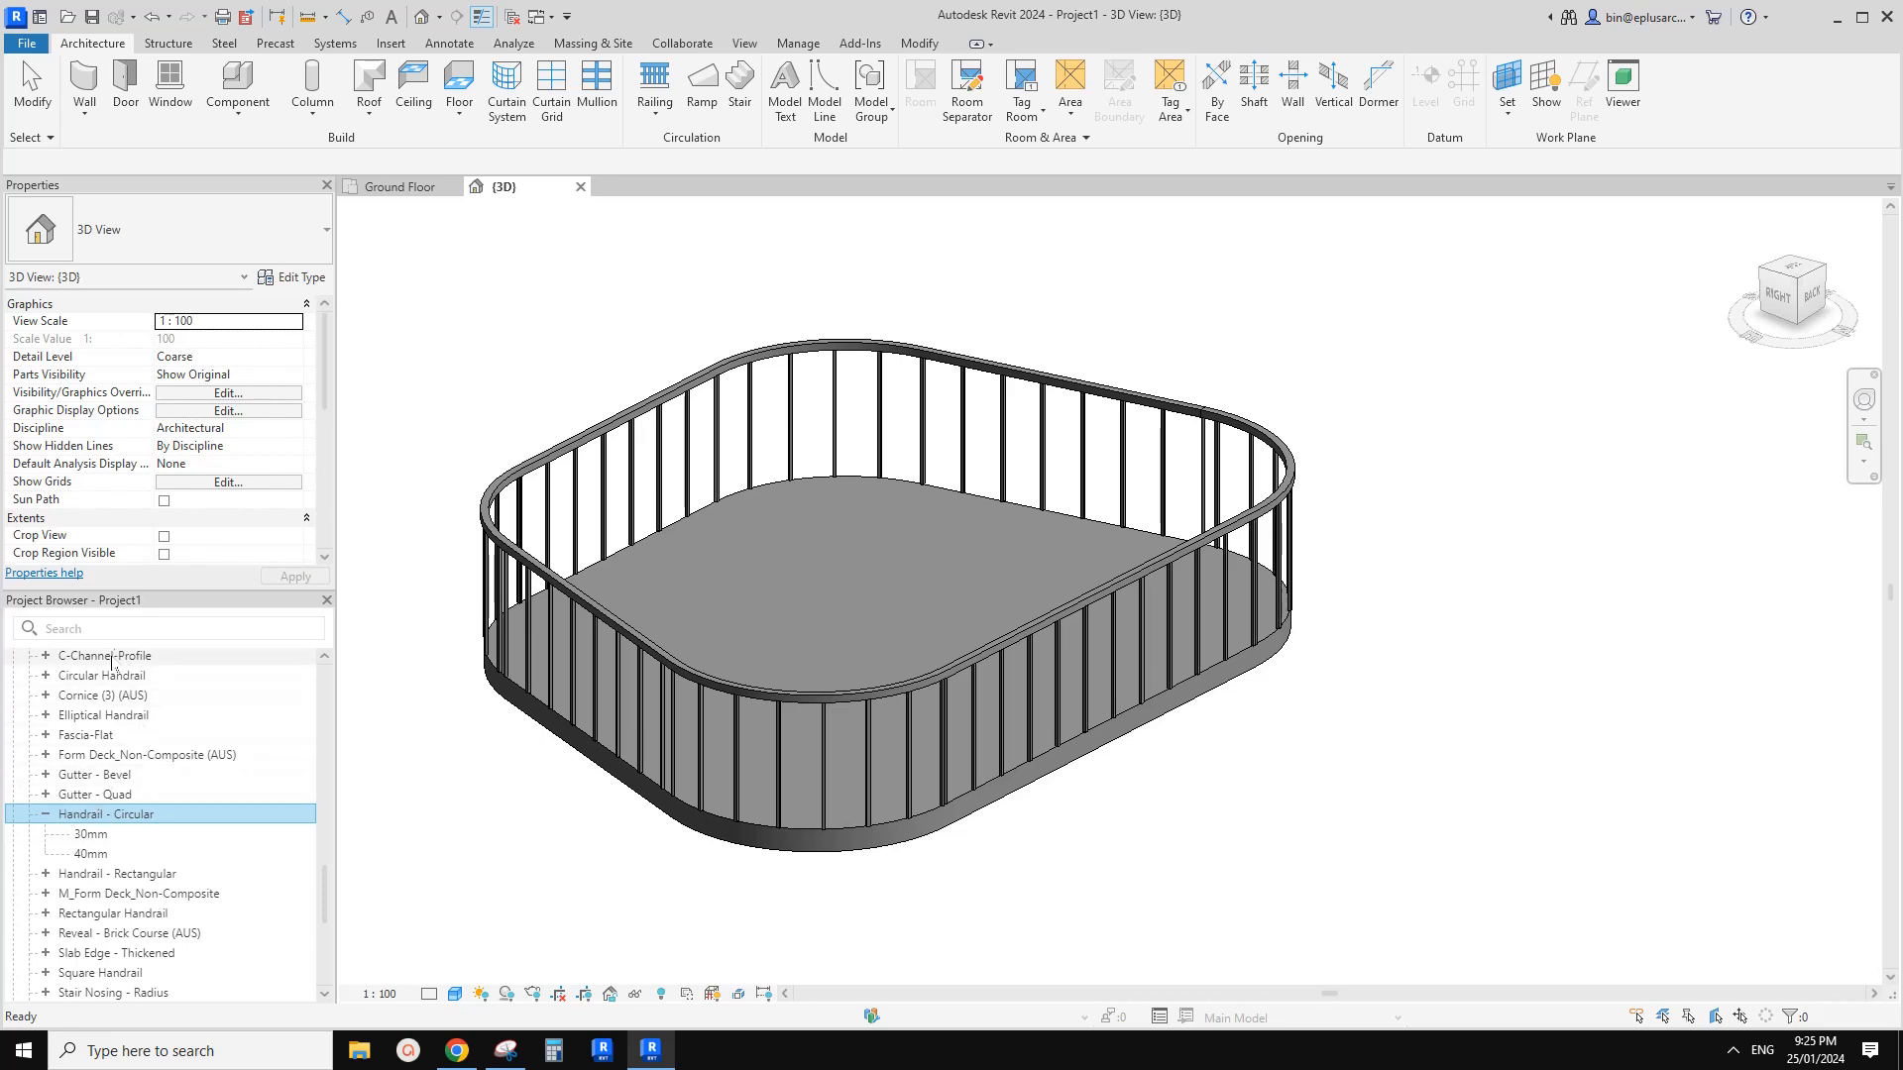
click(45, 676)
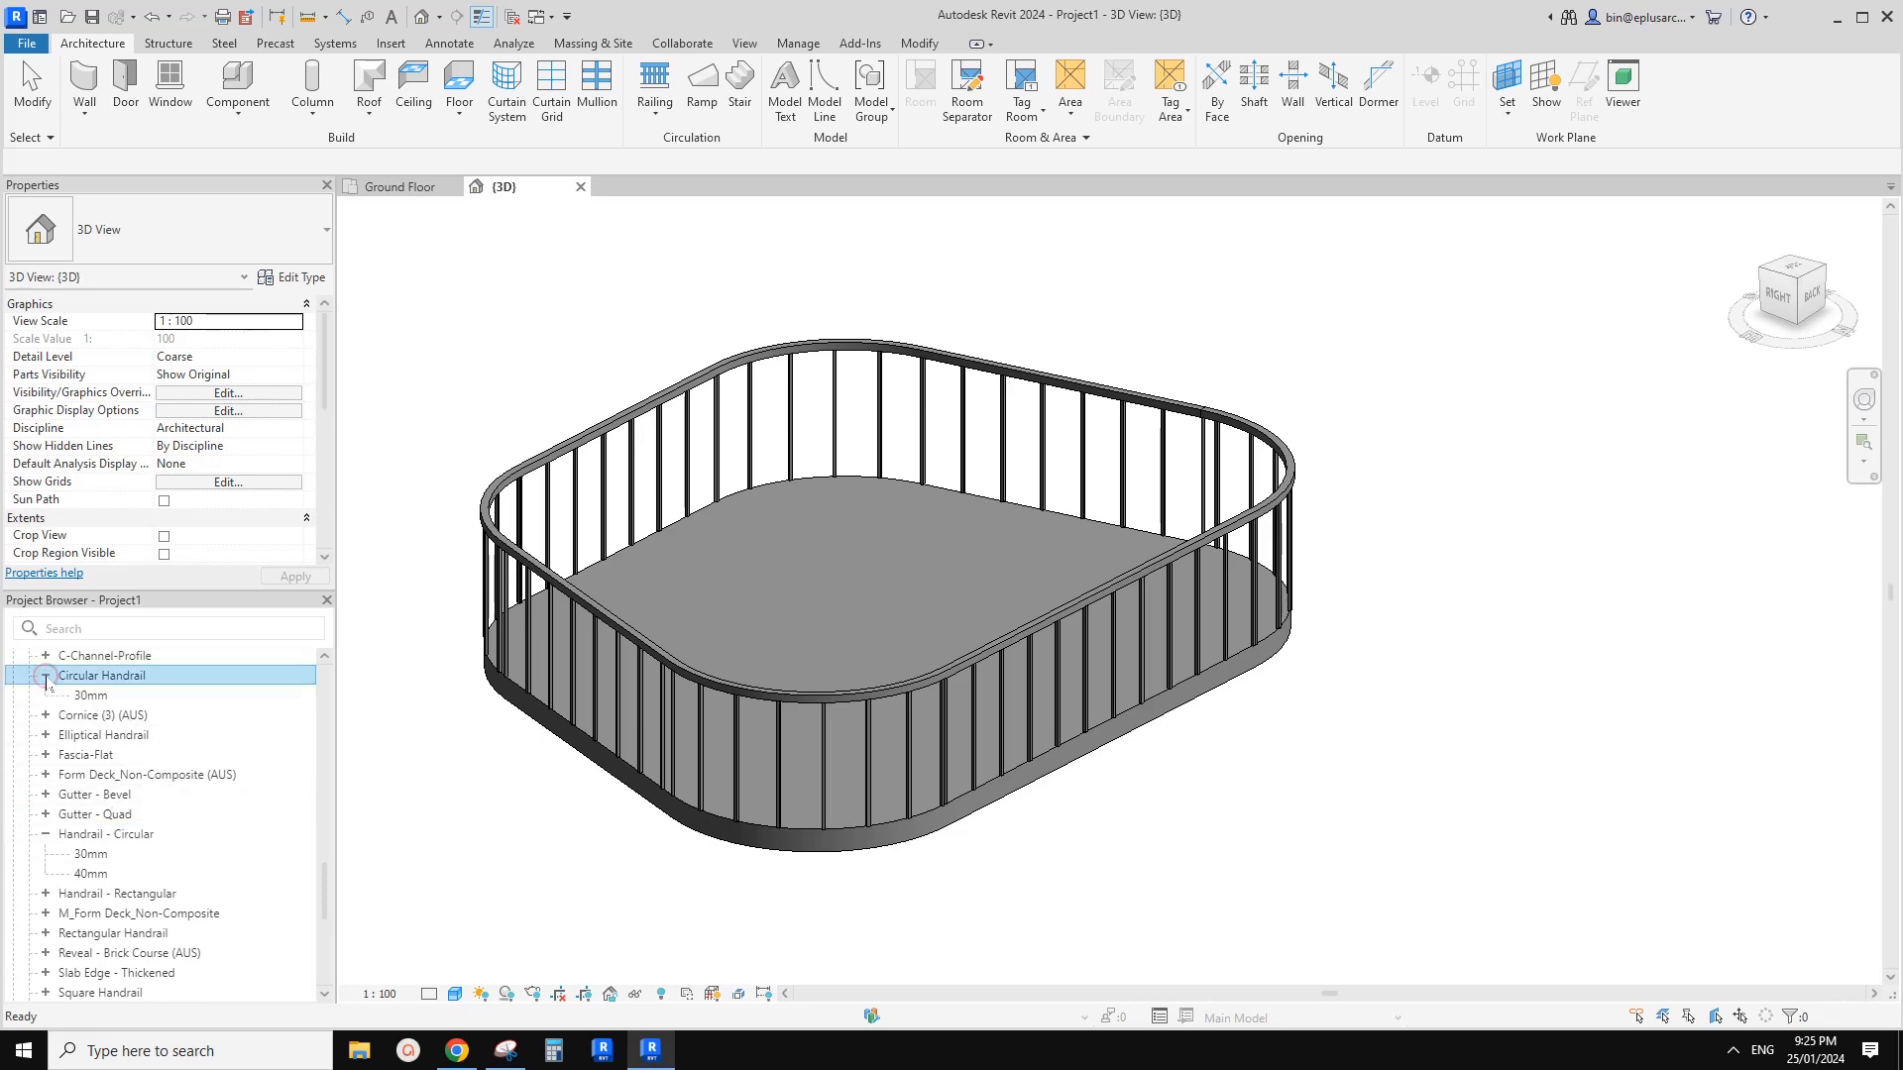
click(45, 676)
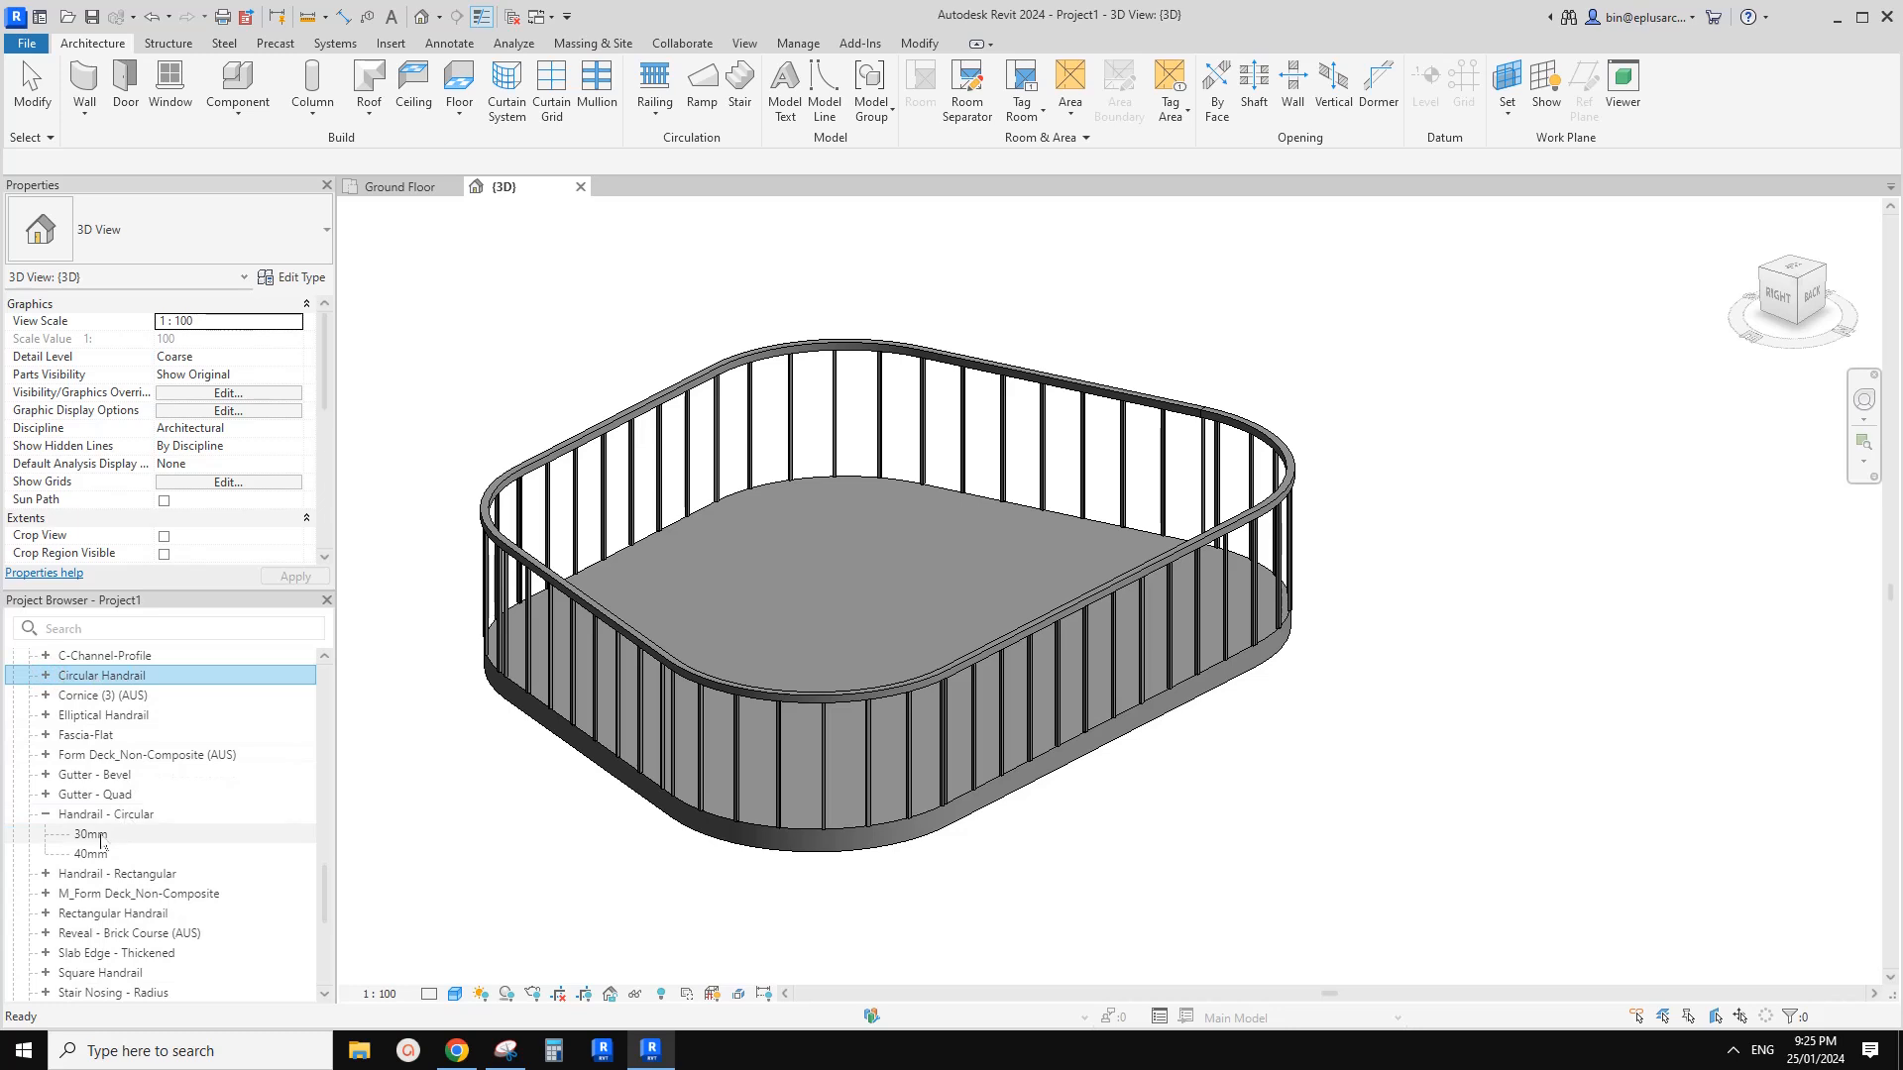
click(120, 819)
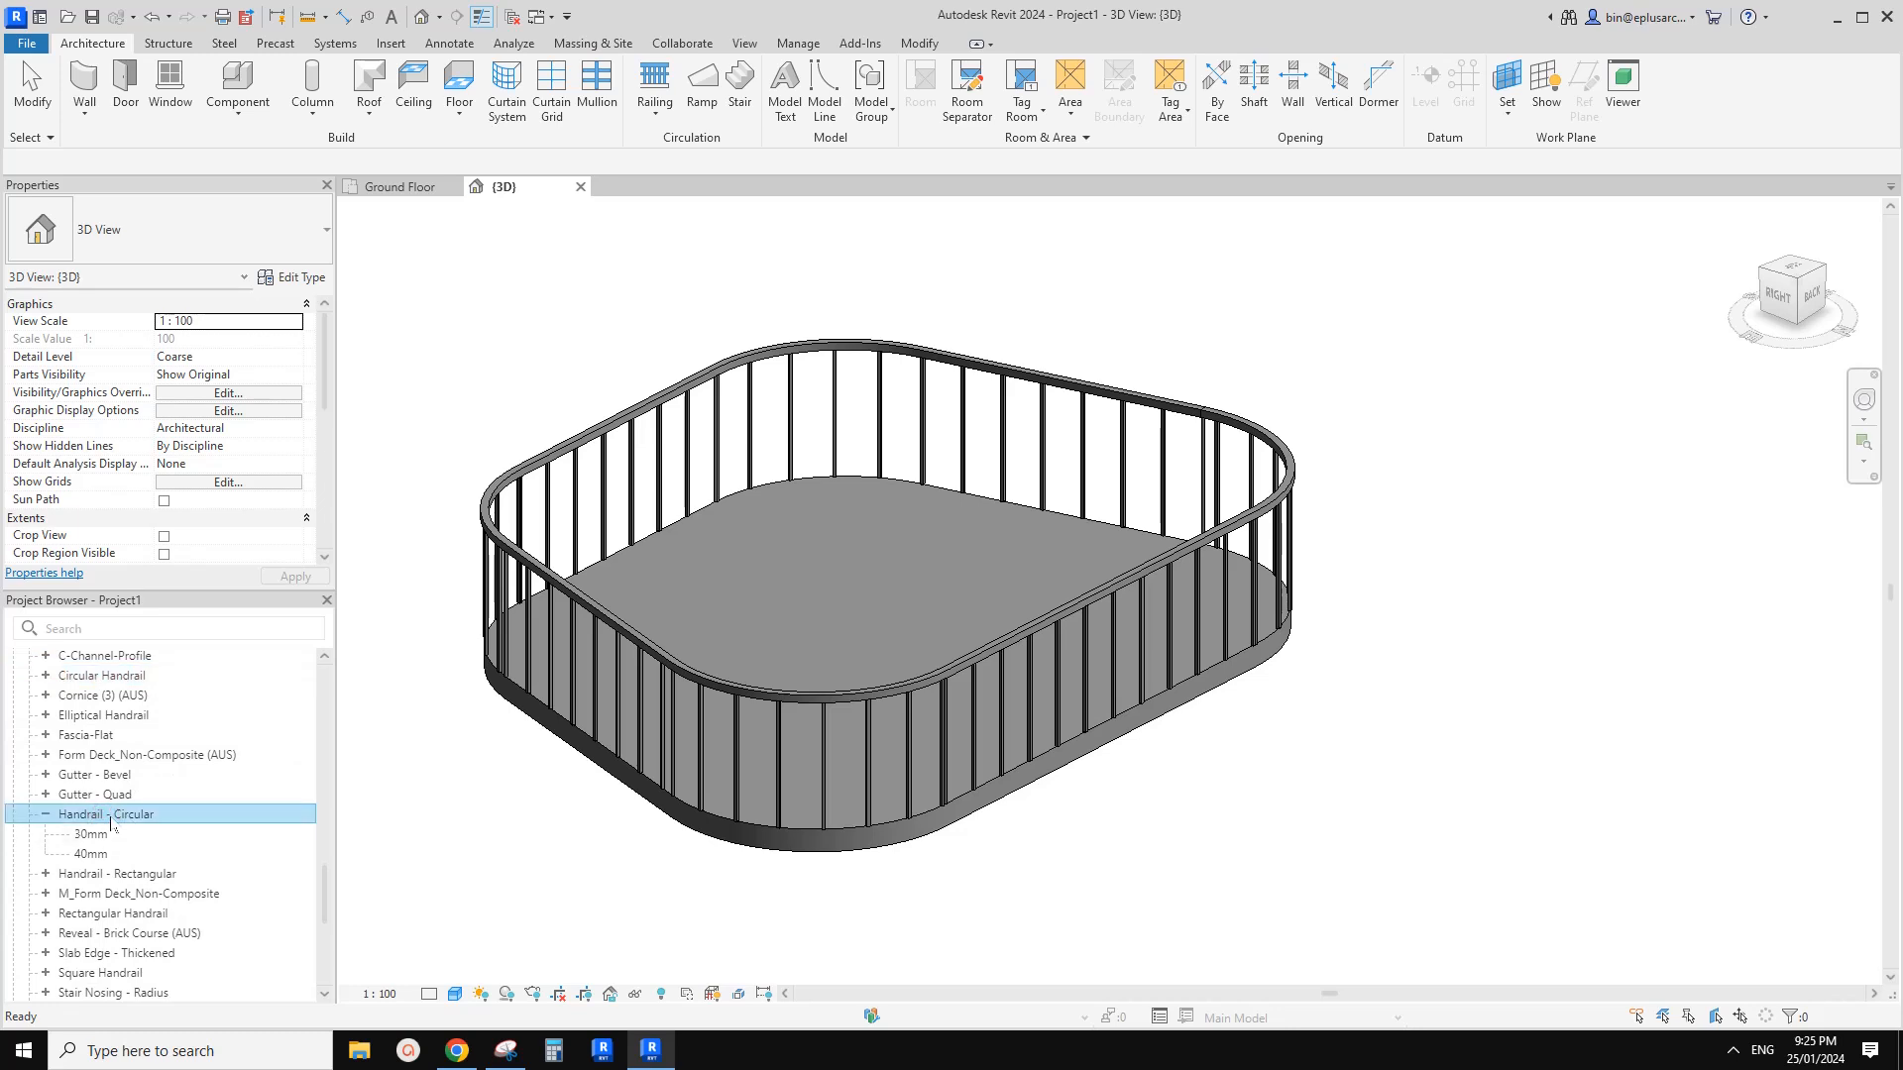
click(47, 821)
Select the railing, check it against the reference sketches in the browser, and duplicate its type under the name "new"
click(693, 723)
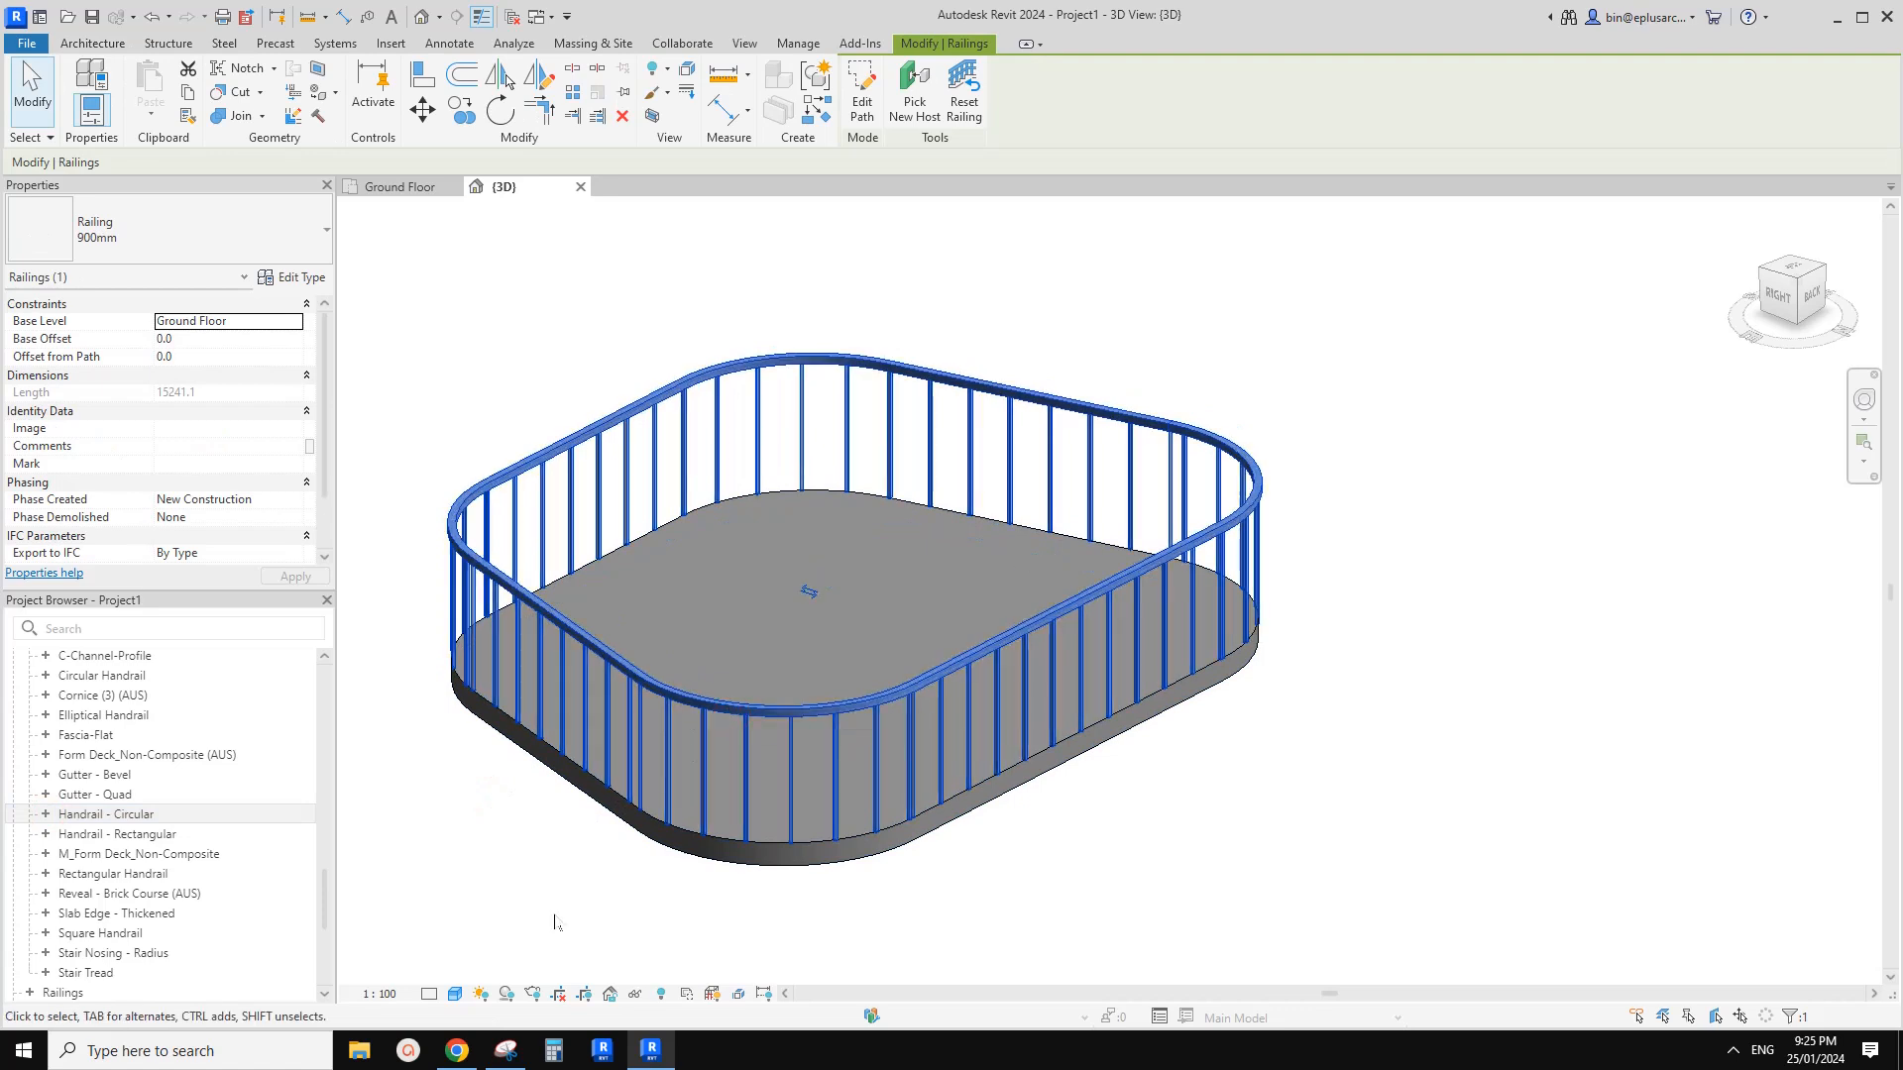
click(456, 1052)
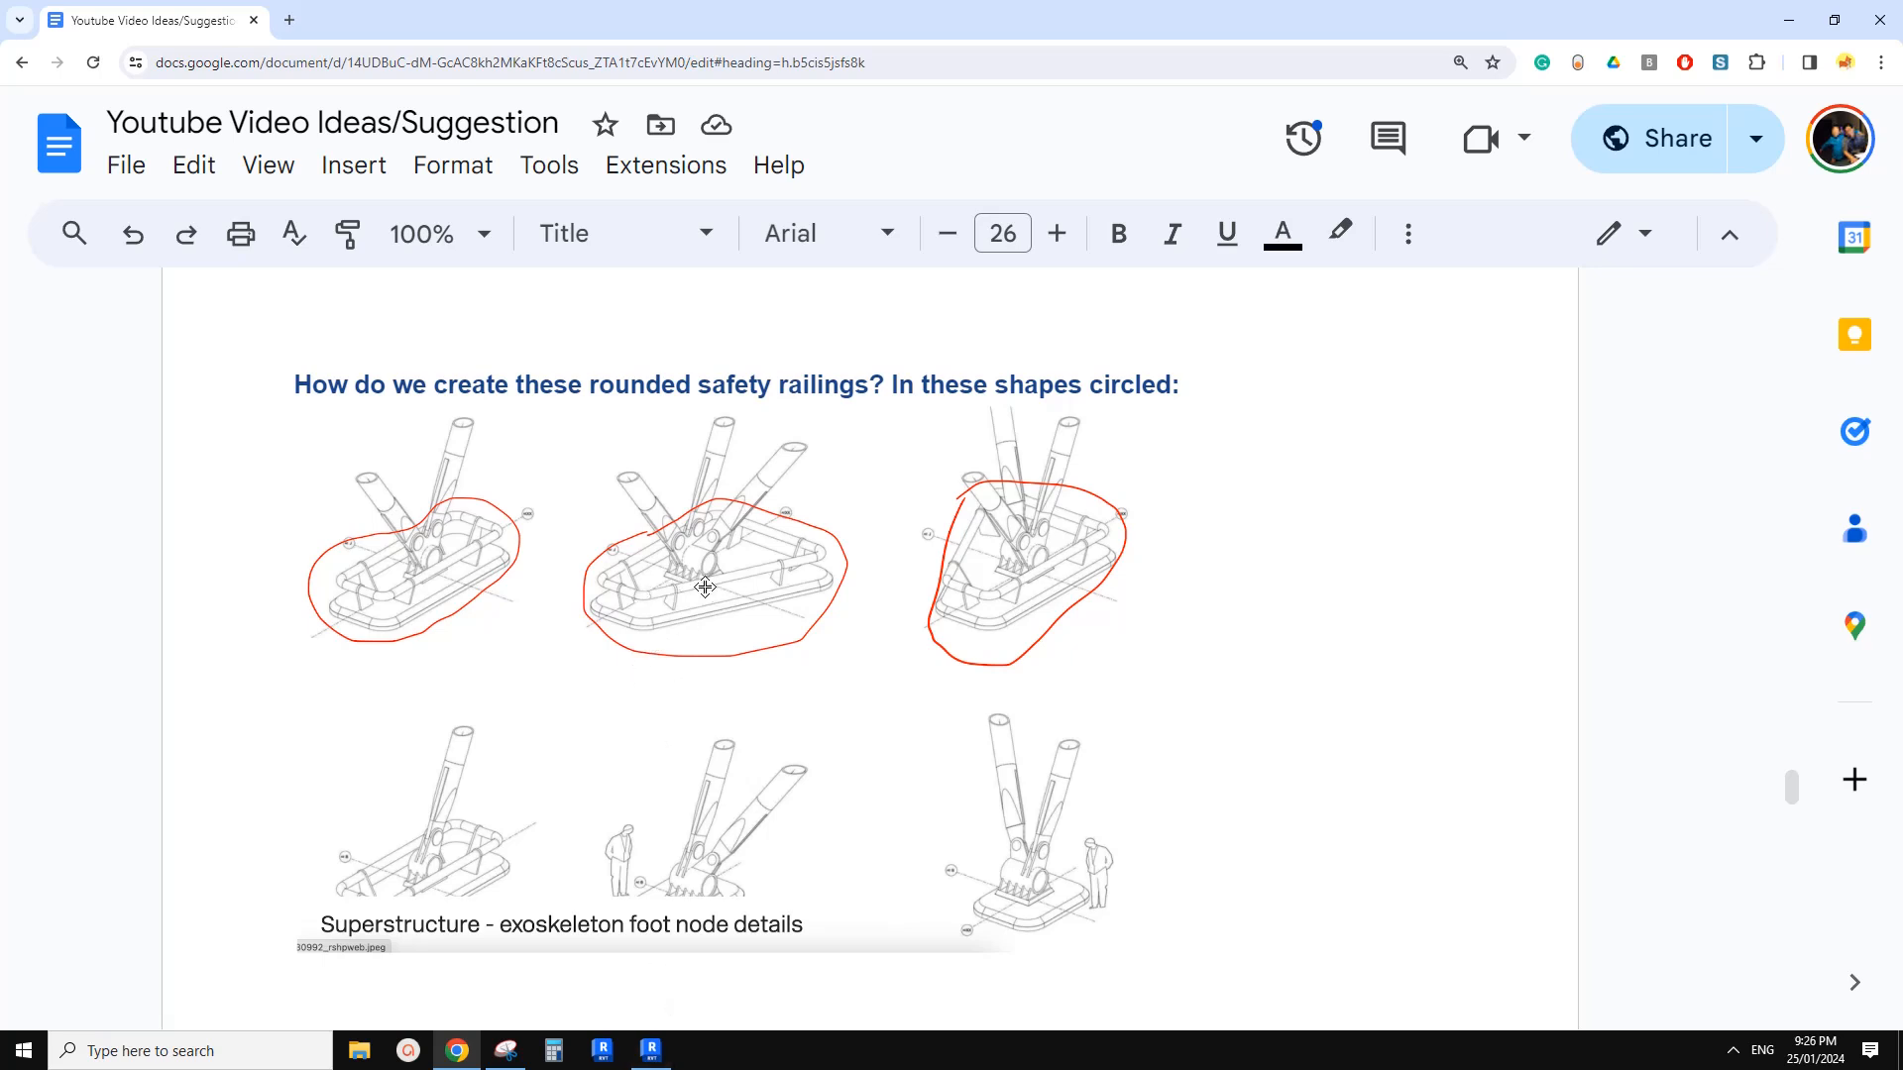
click(650, 1050)
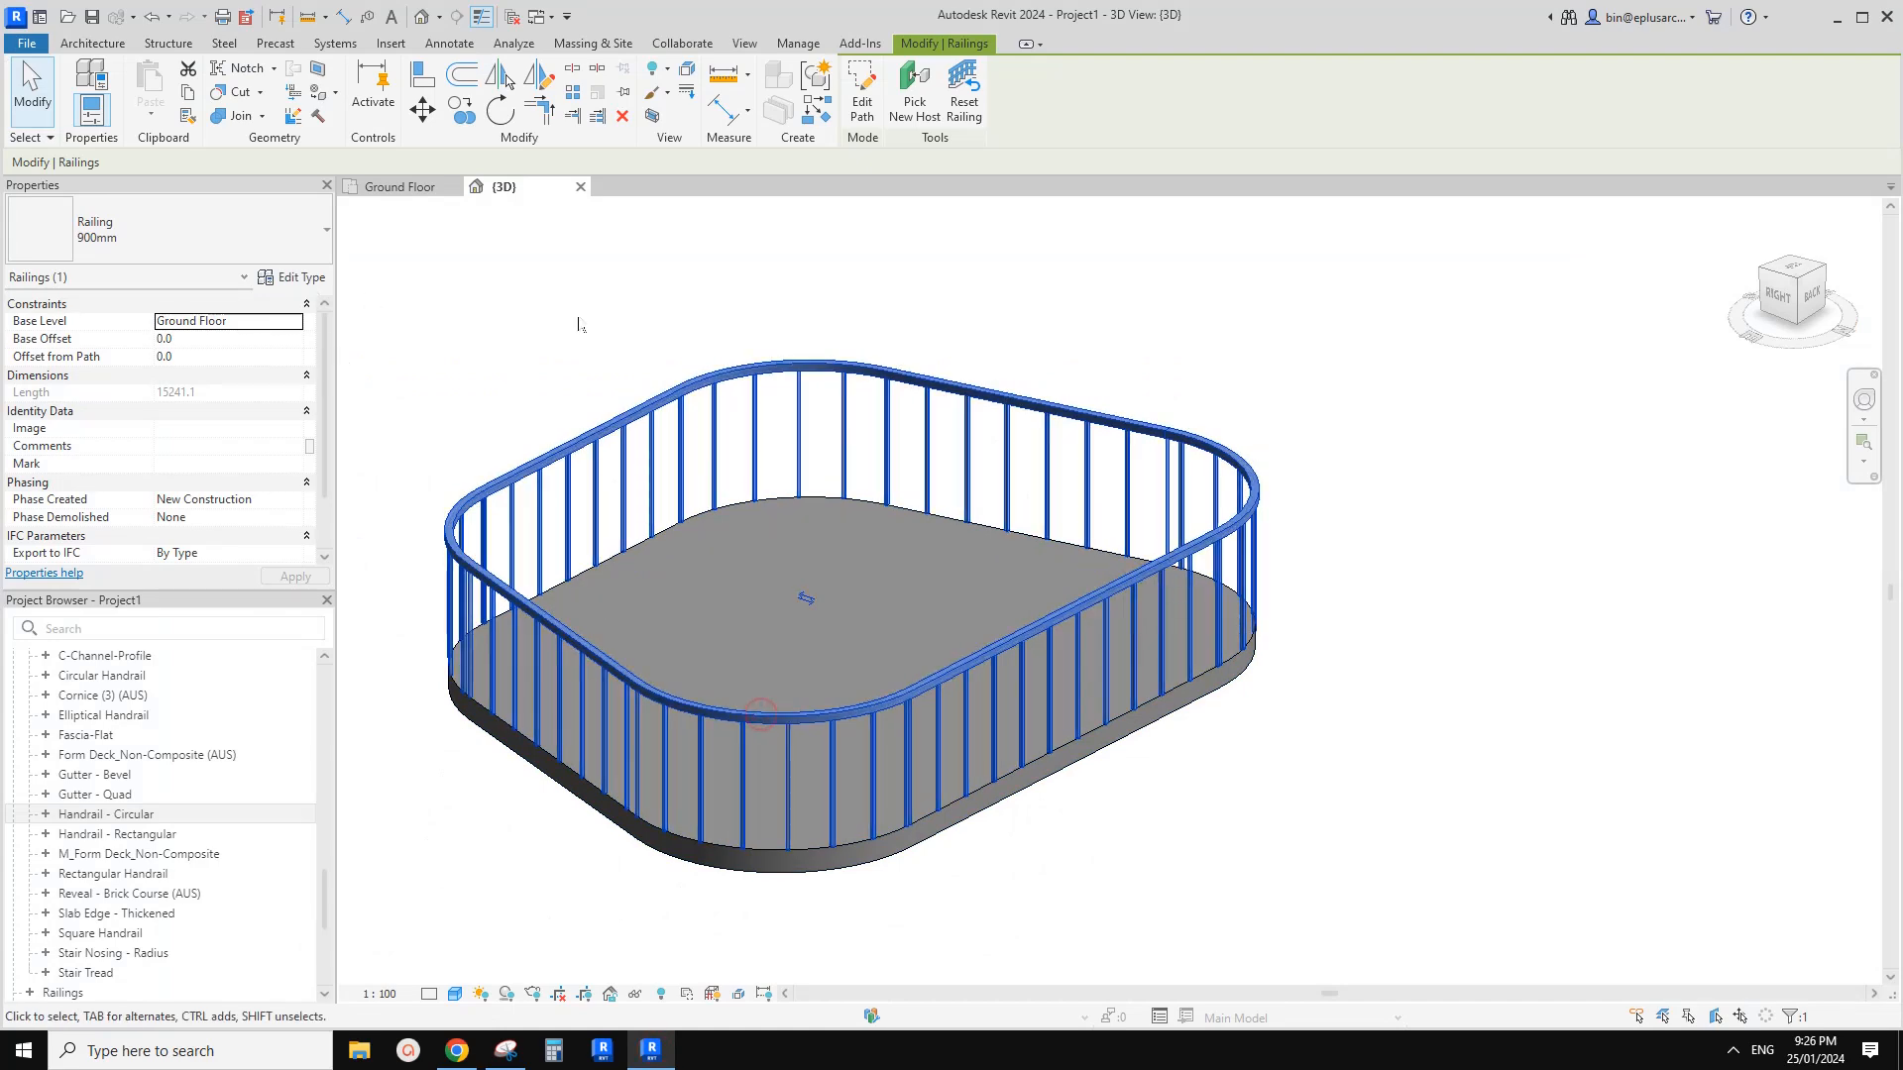
middle_drag(876, 536, 856, 563)
click(287, 276)
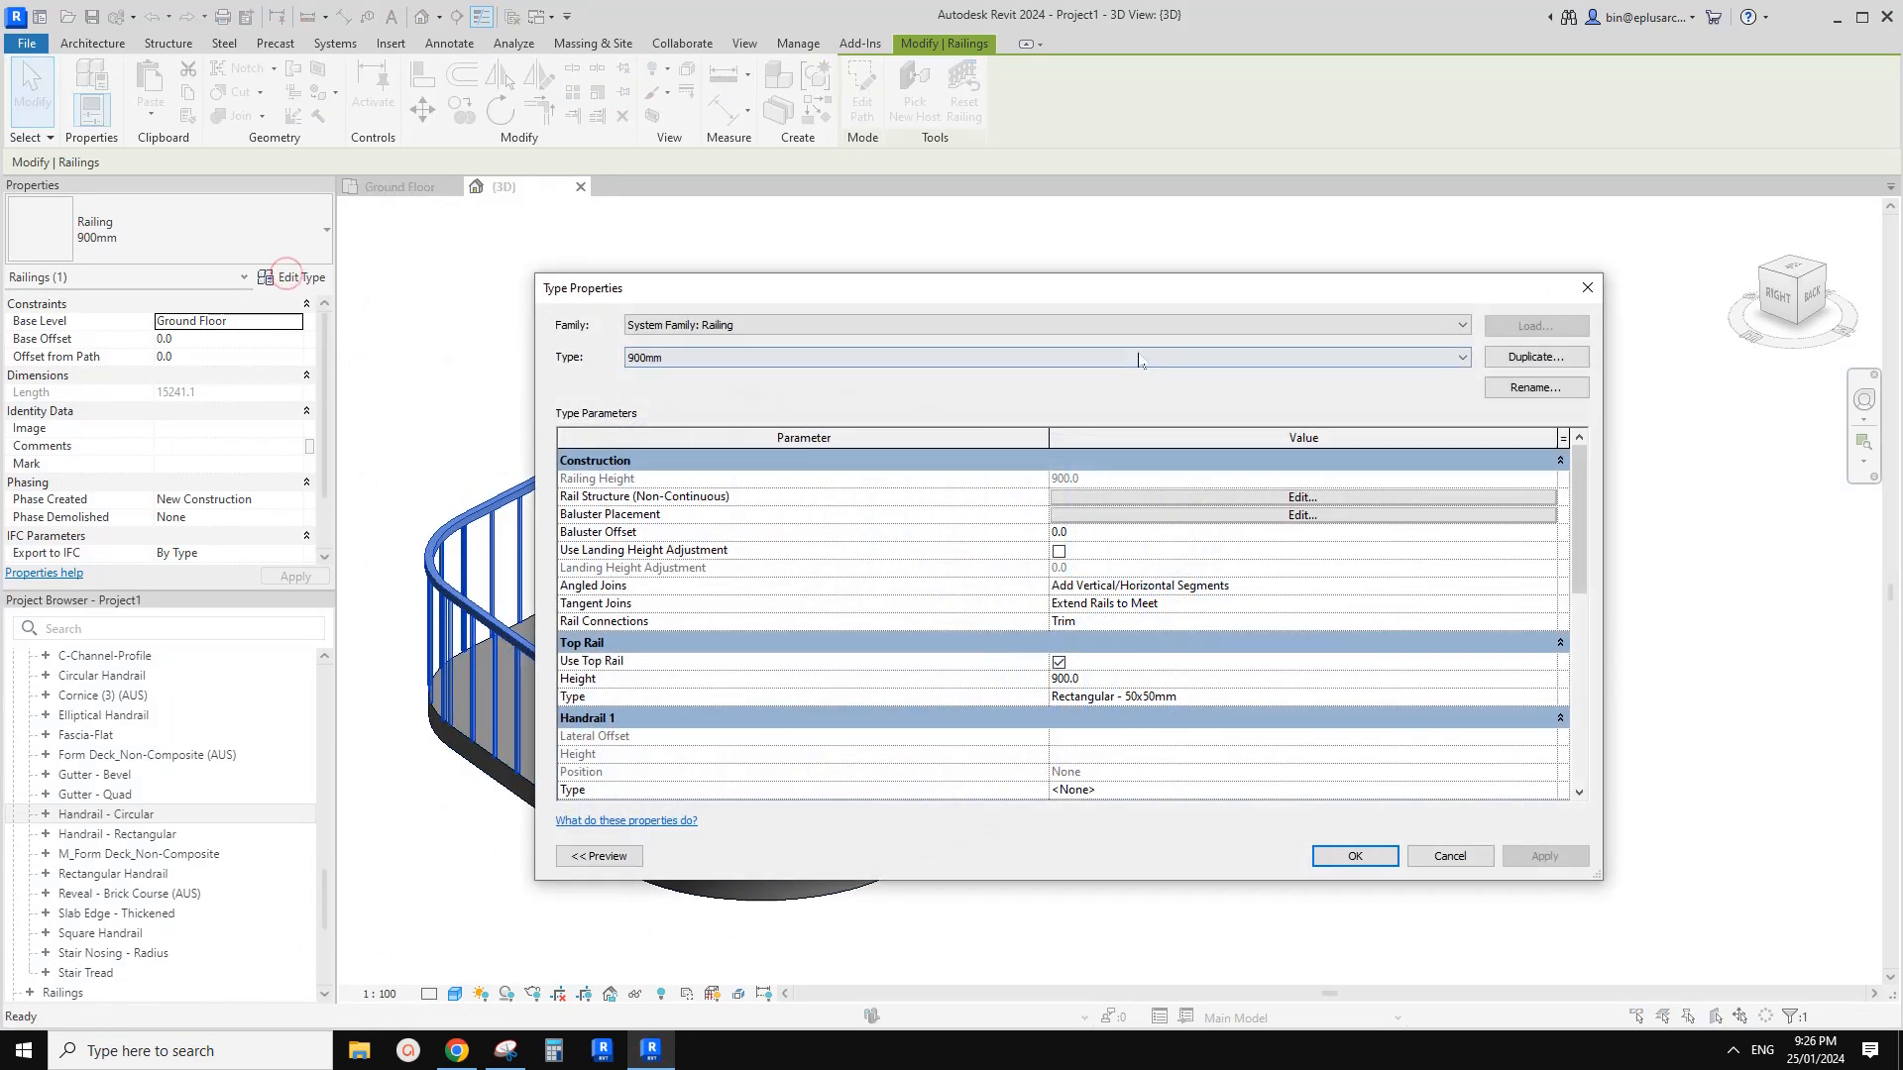
click(1423, 346)
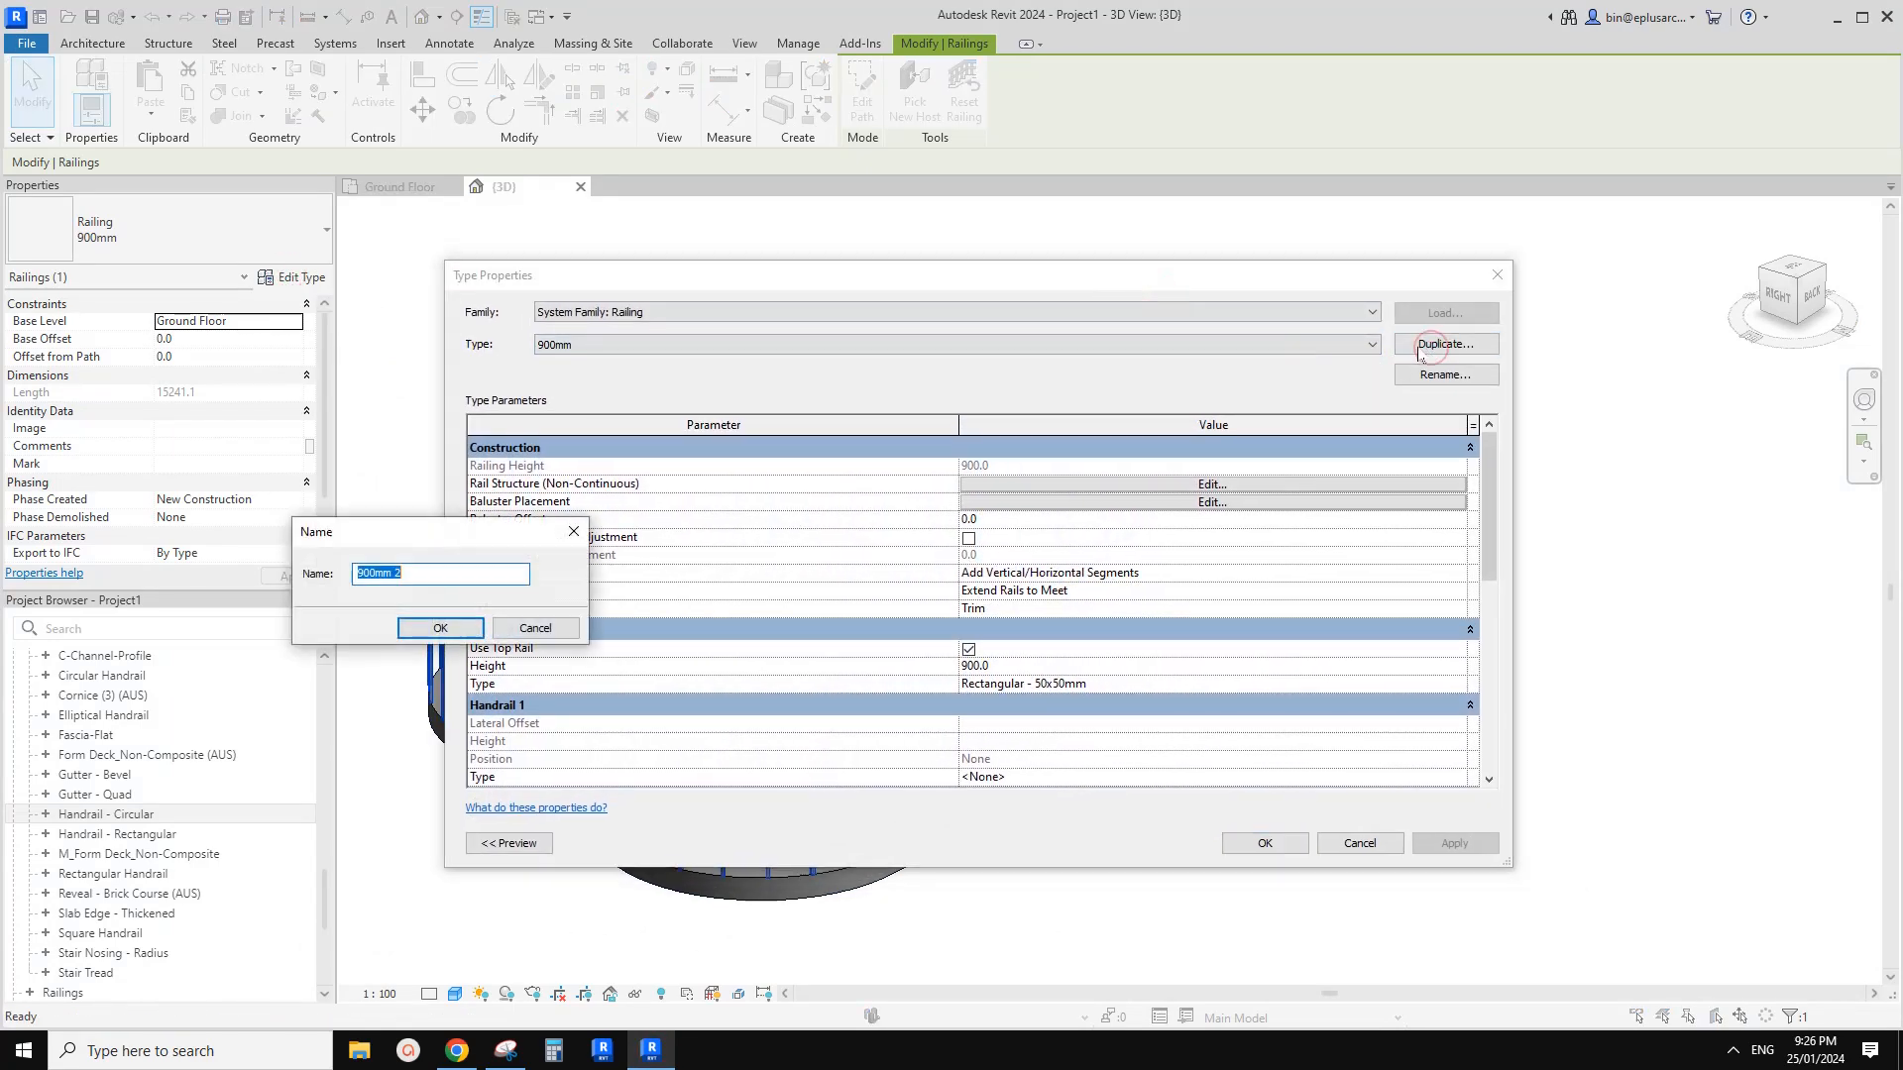
text(new)
click(440, 629)
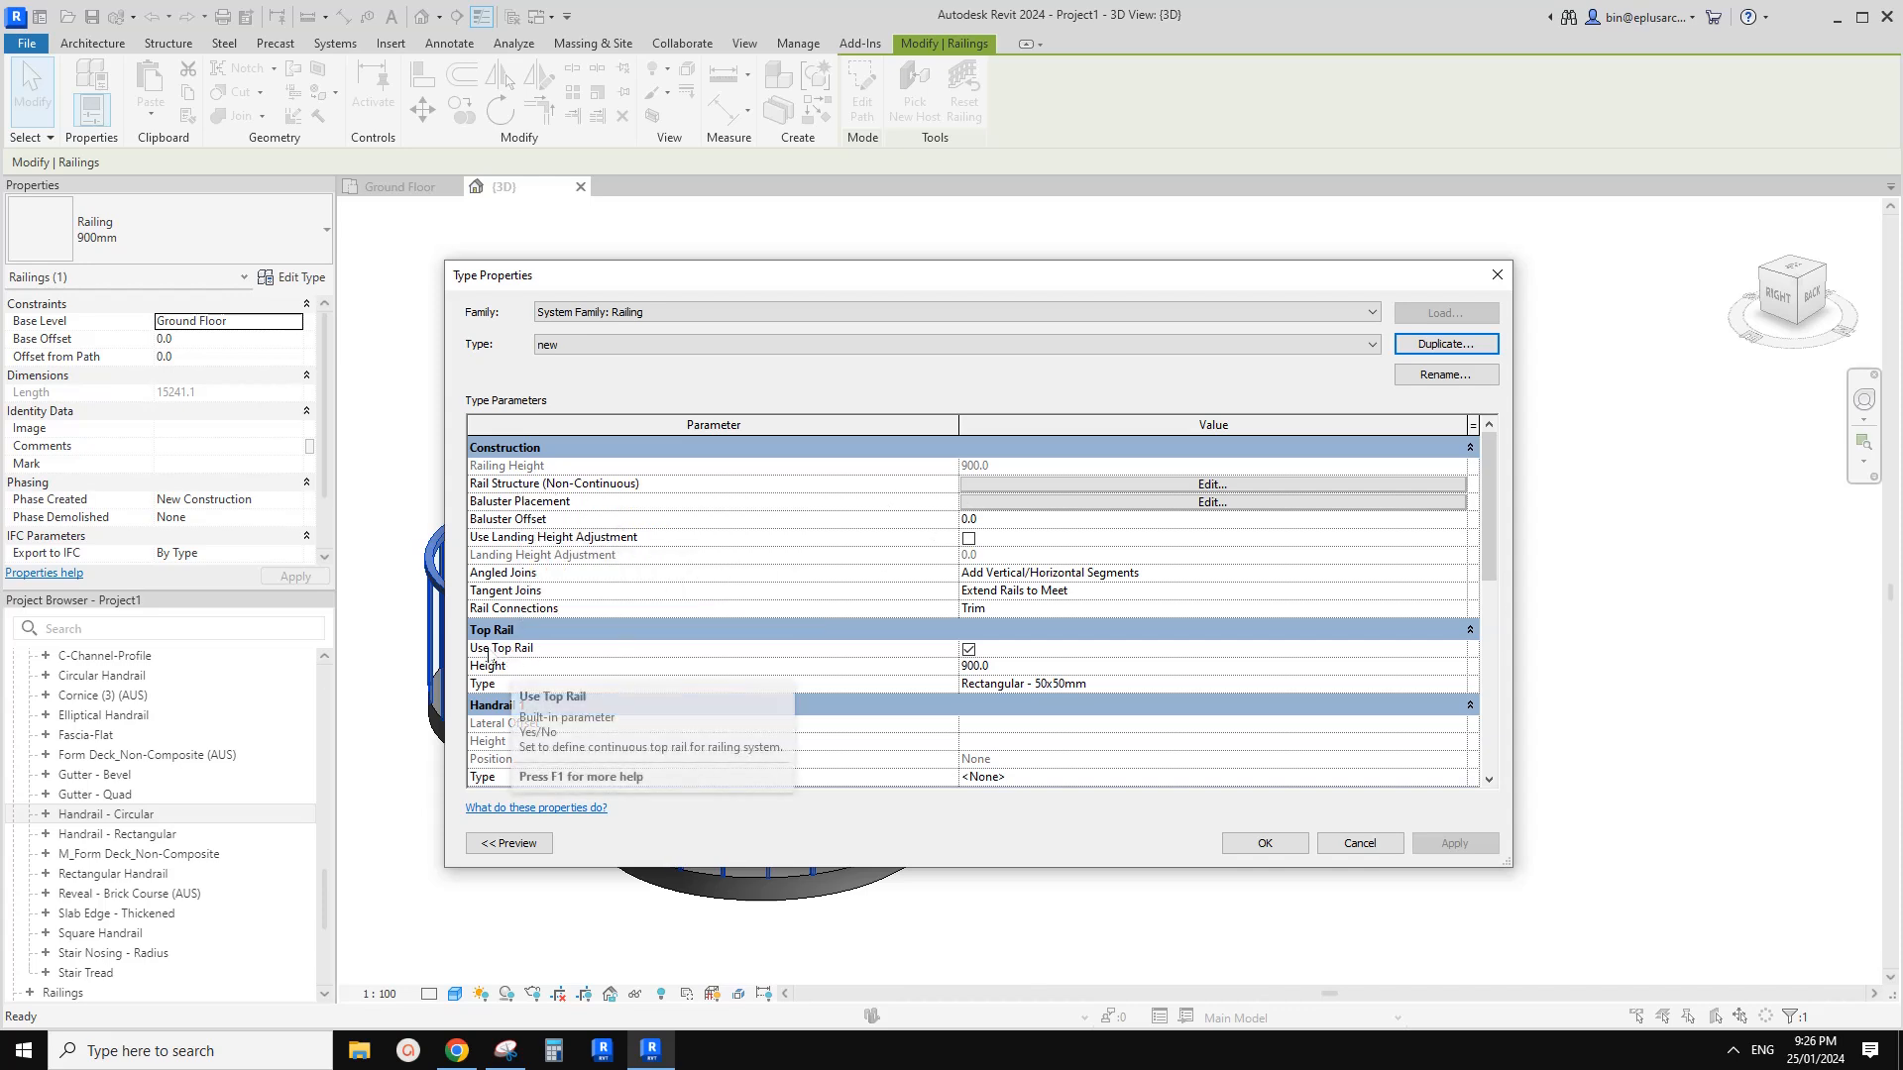
drag(907, 275, 1189, 251)
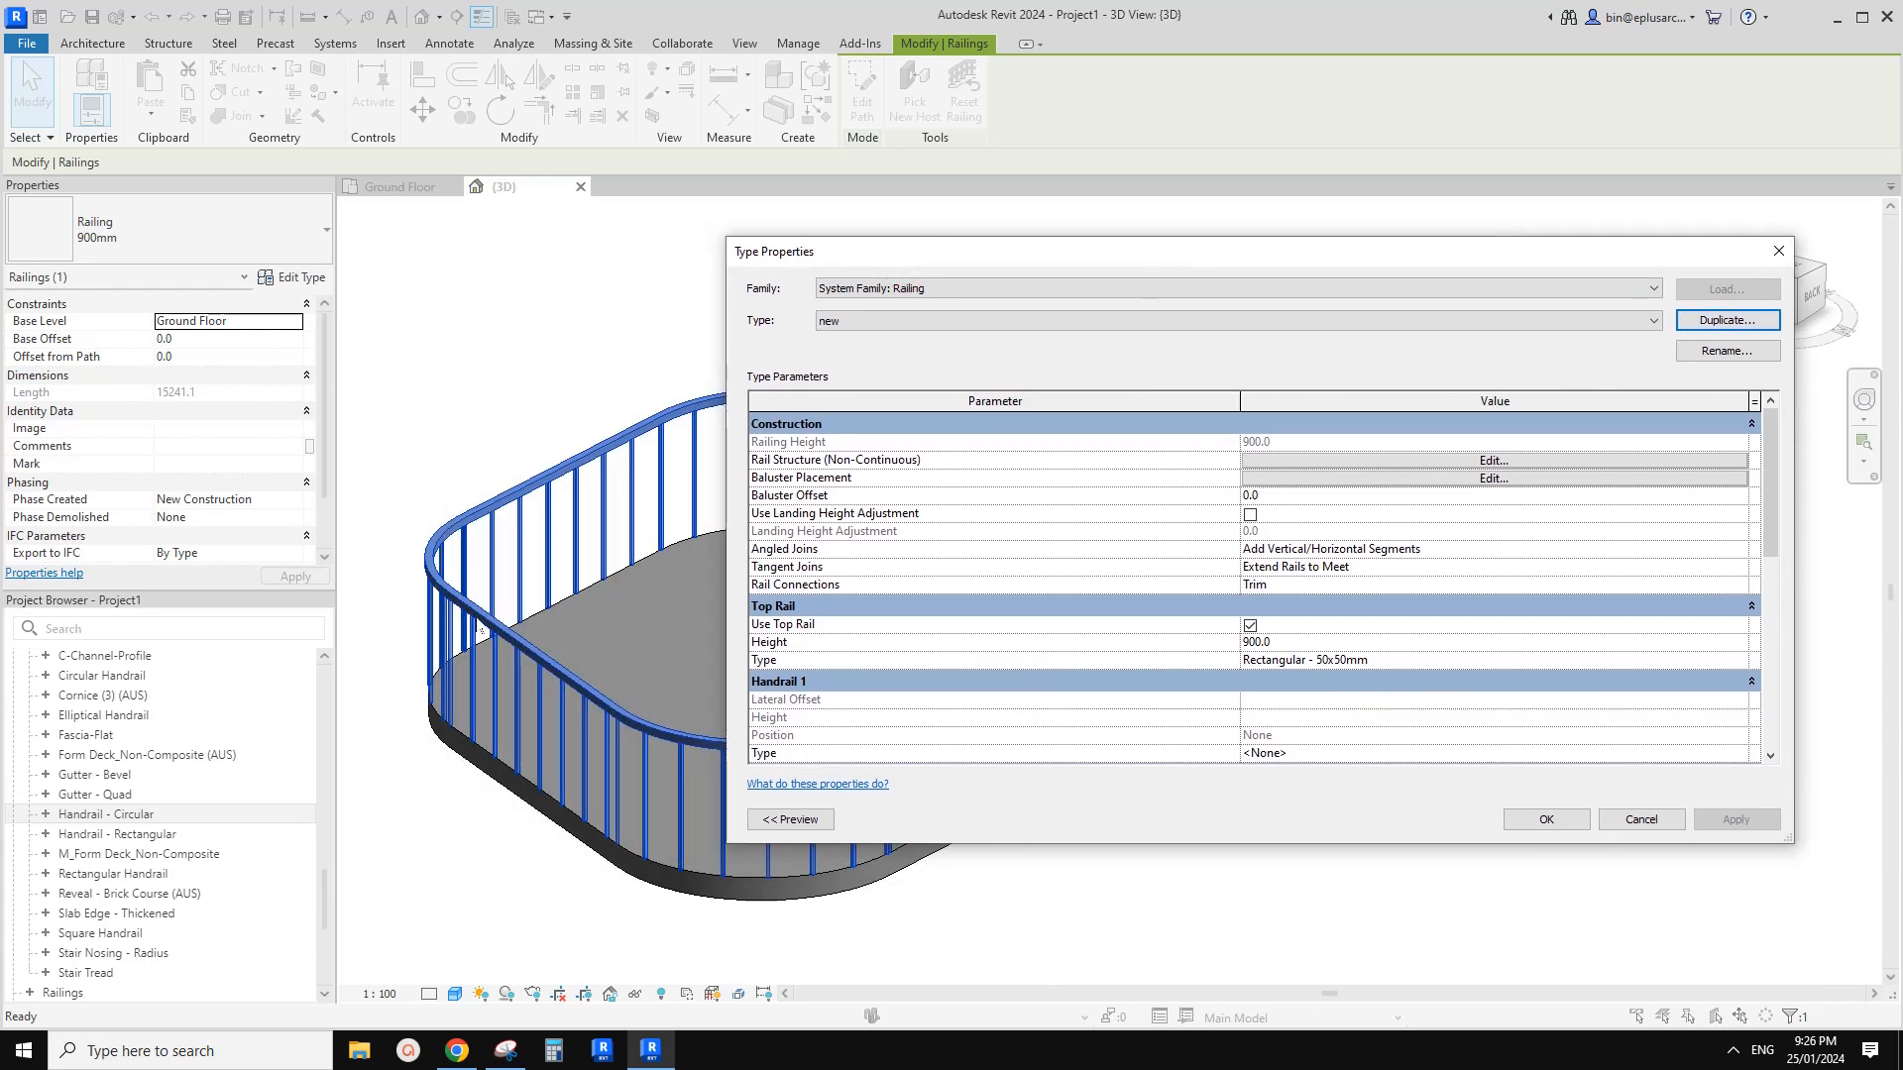
drag(1310, 255, 991, 260)
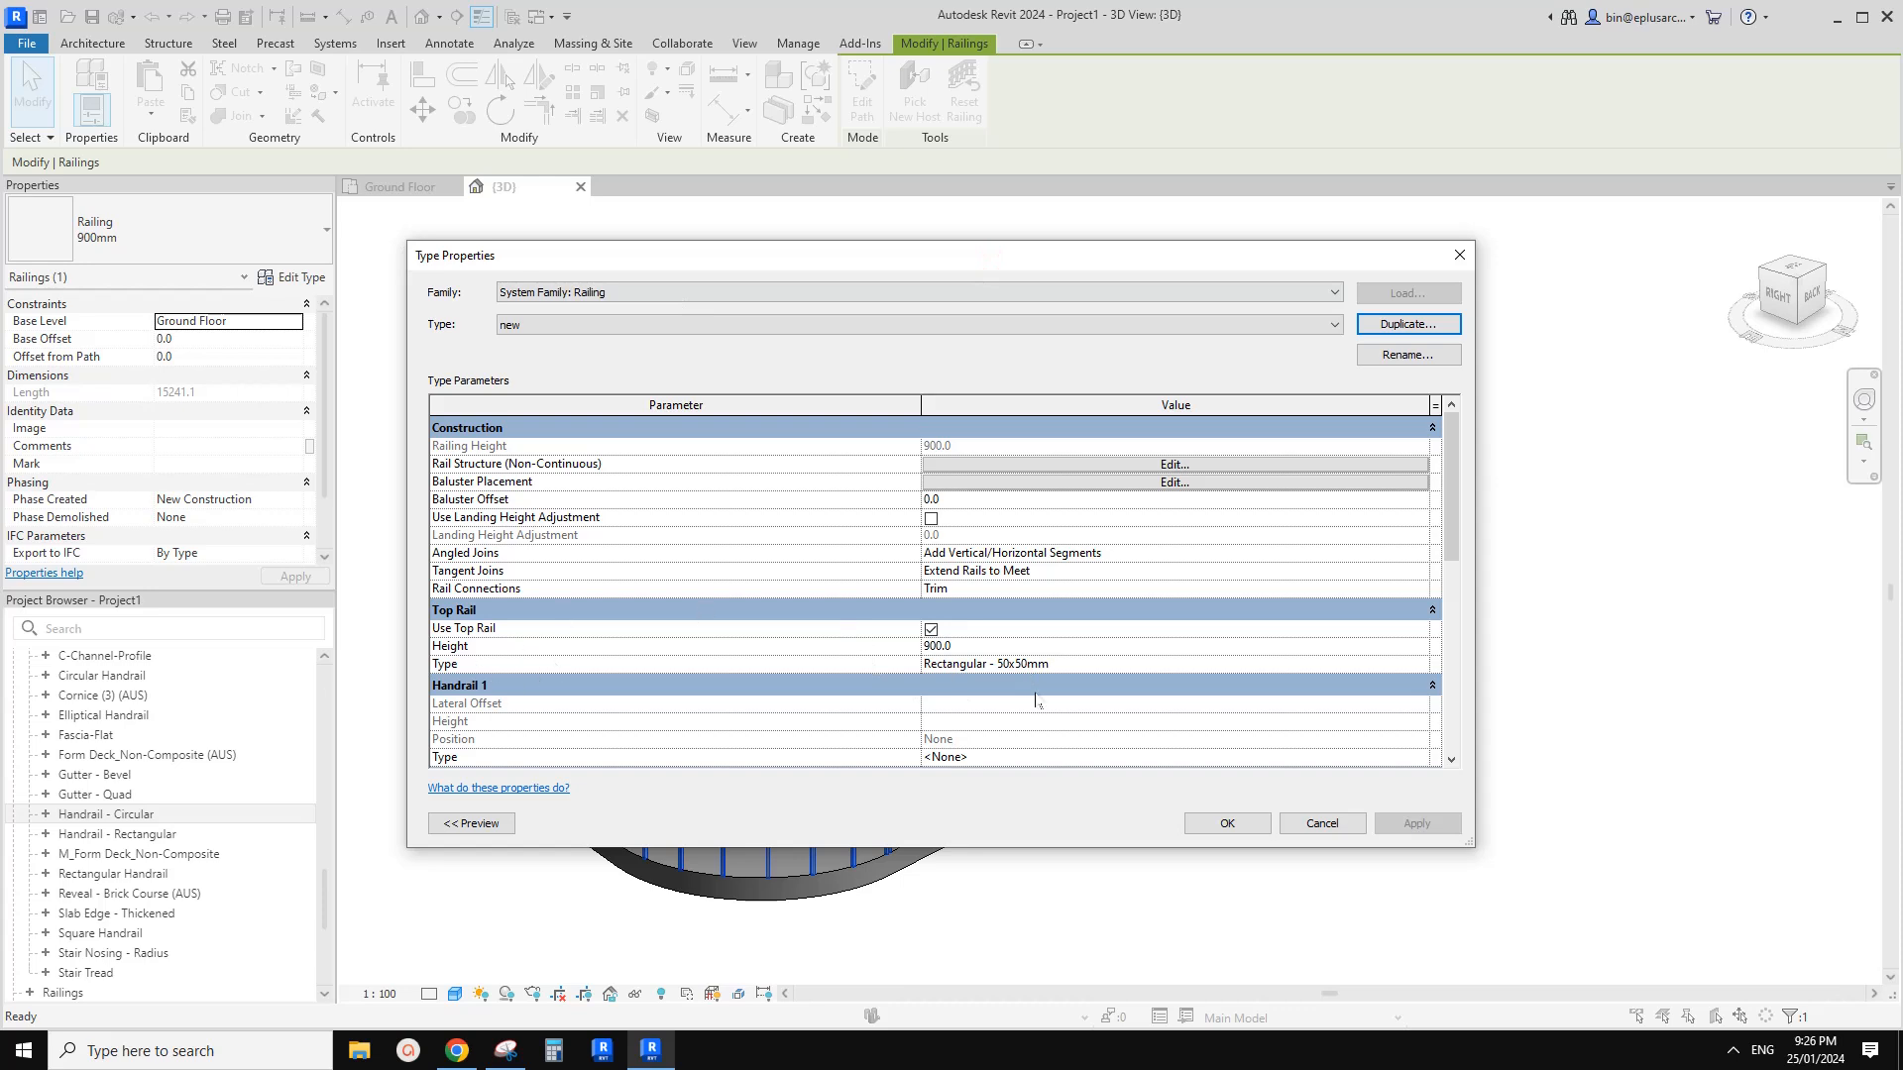
Examine the profiles available for the Circular - 40mm top rail type, and leave its settings without saving
click(1417, 664)
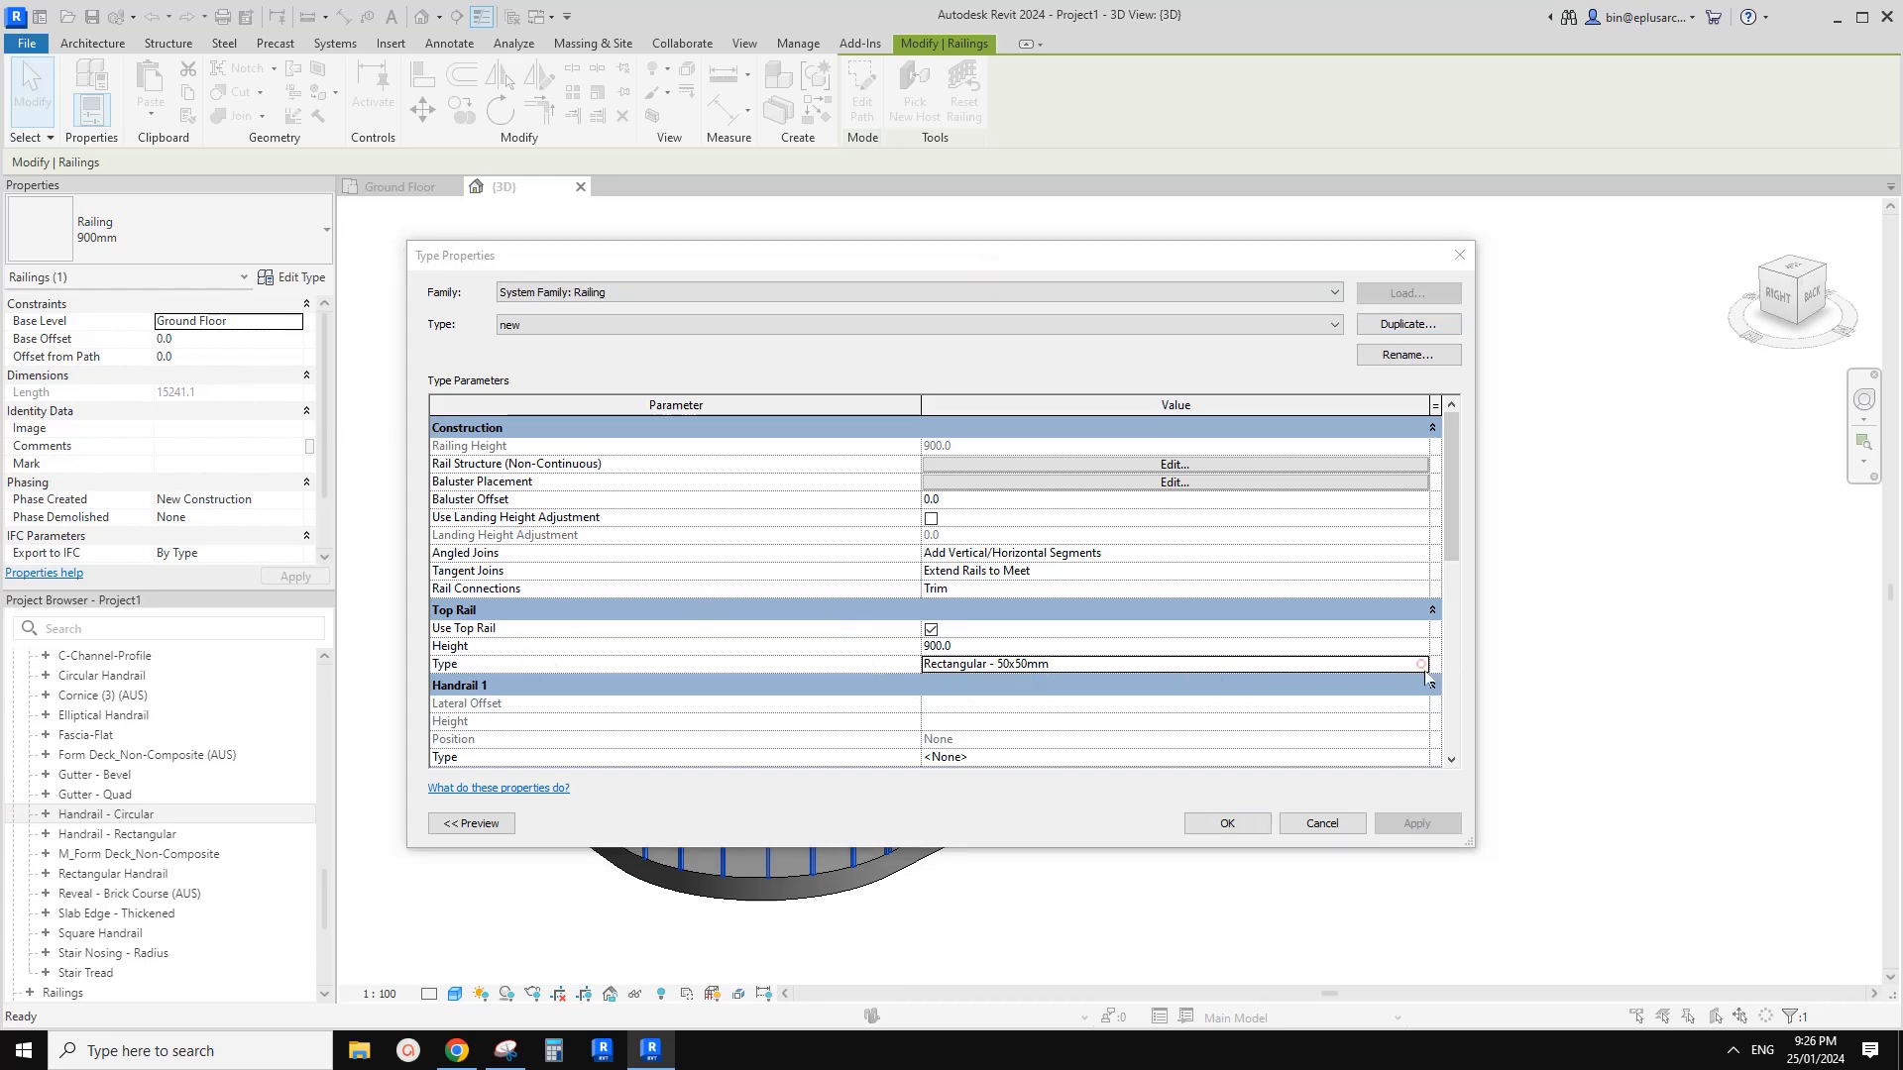
click(1423, 664)
drag(865, 261, 781, 233)
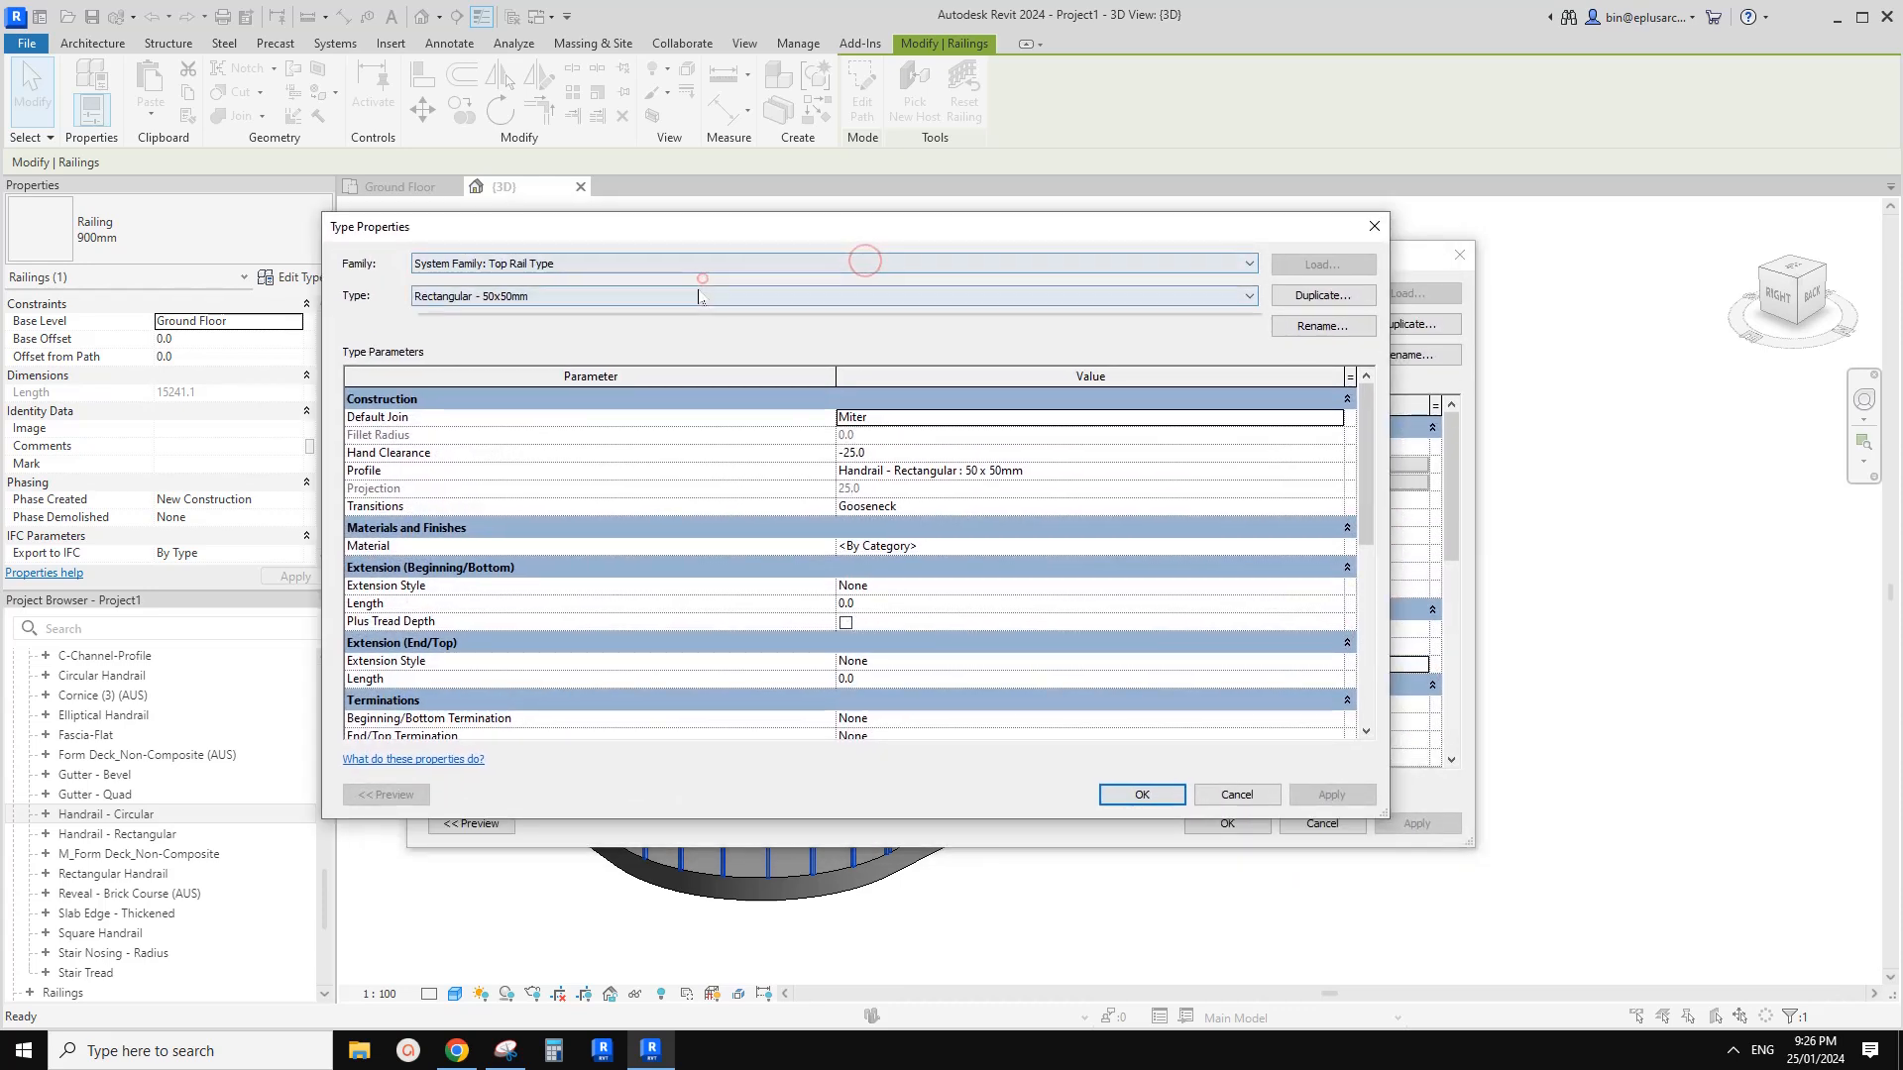
click(698, 295)
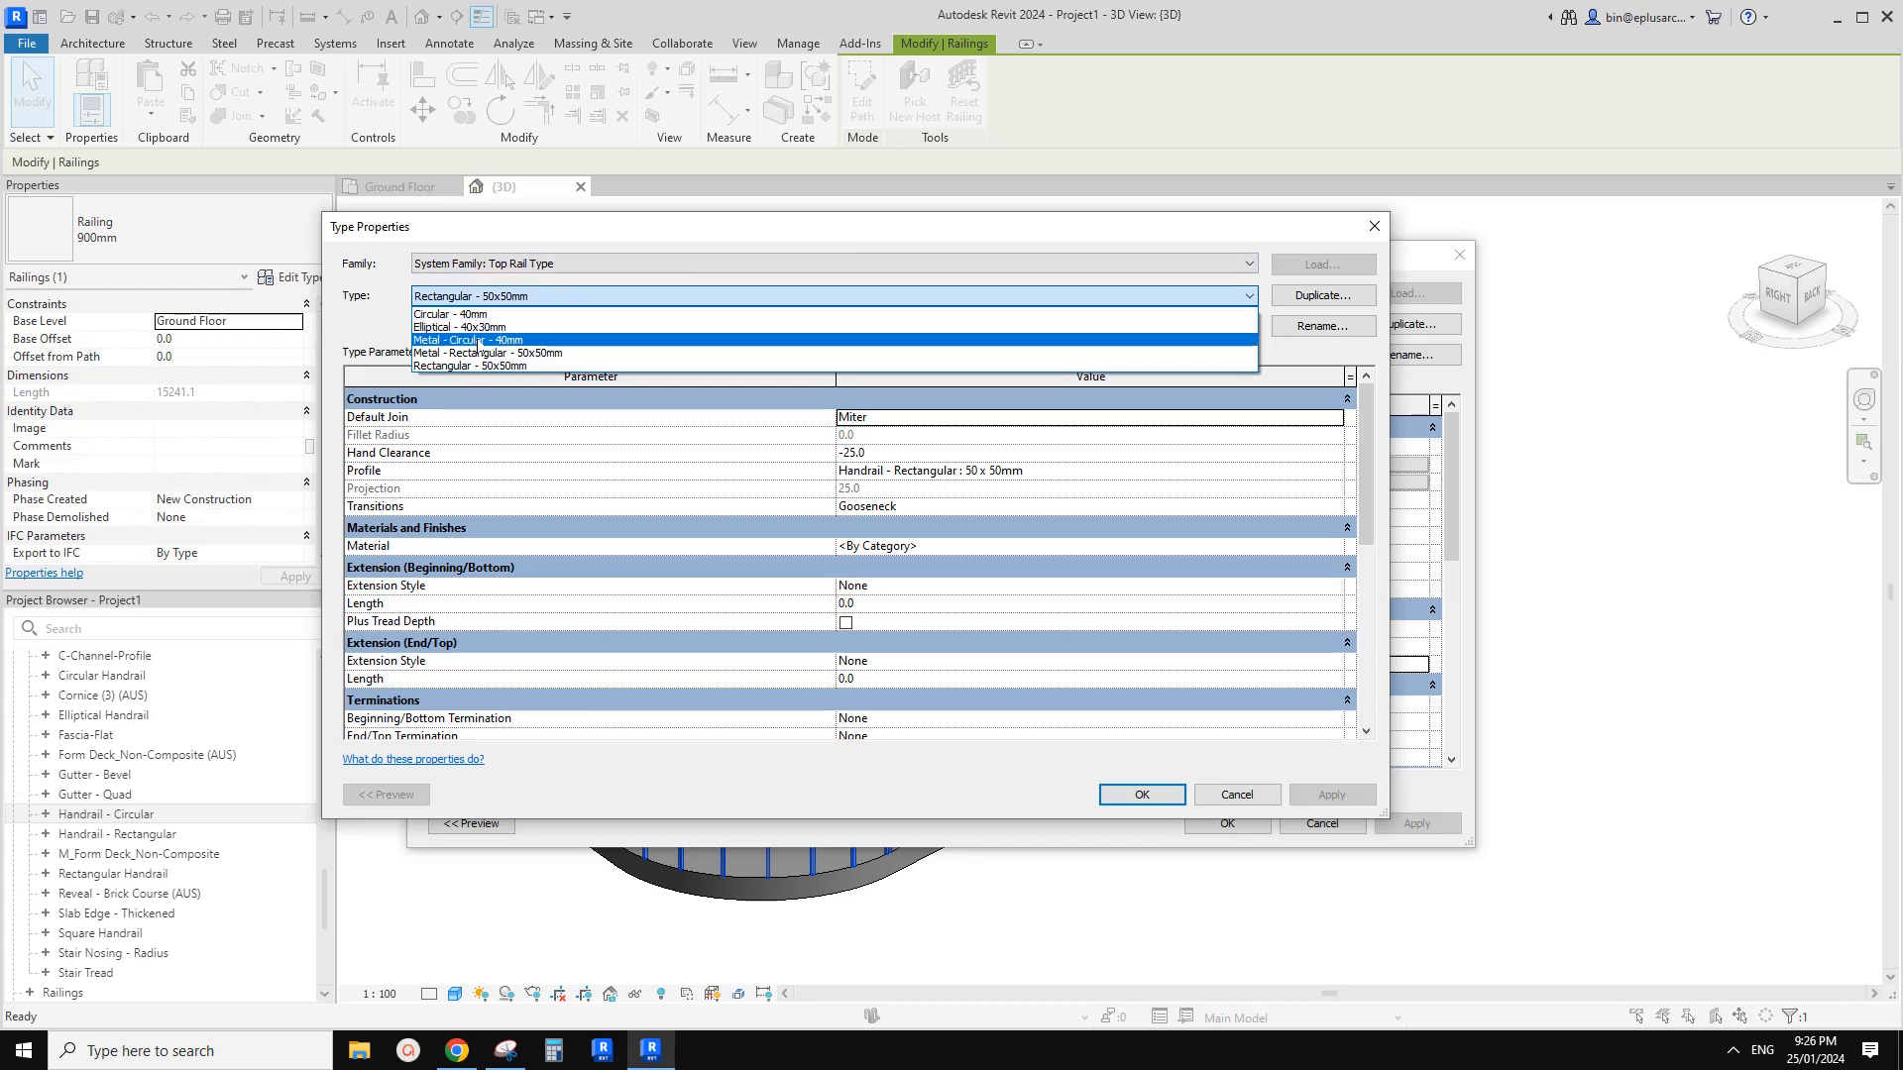
click(456, 314)
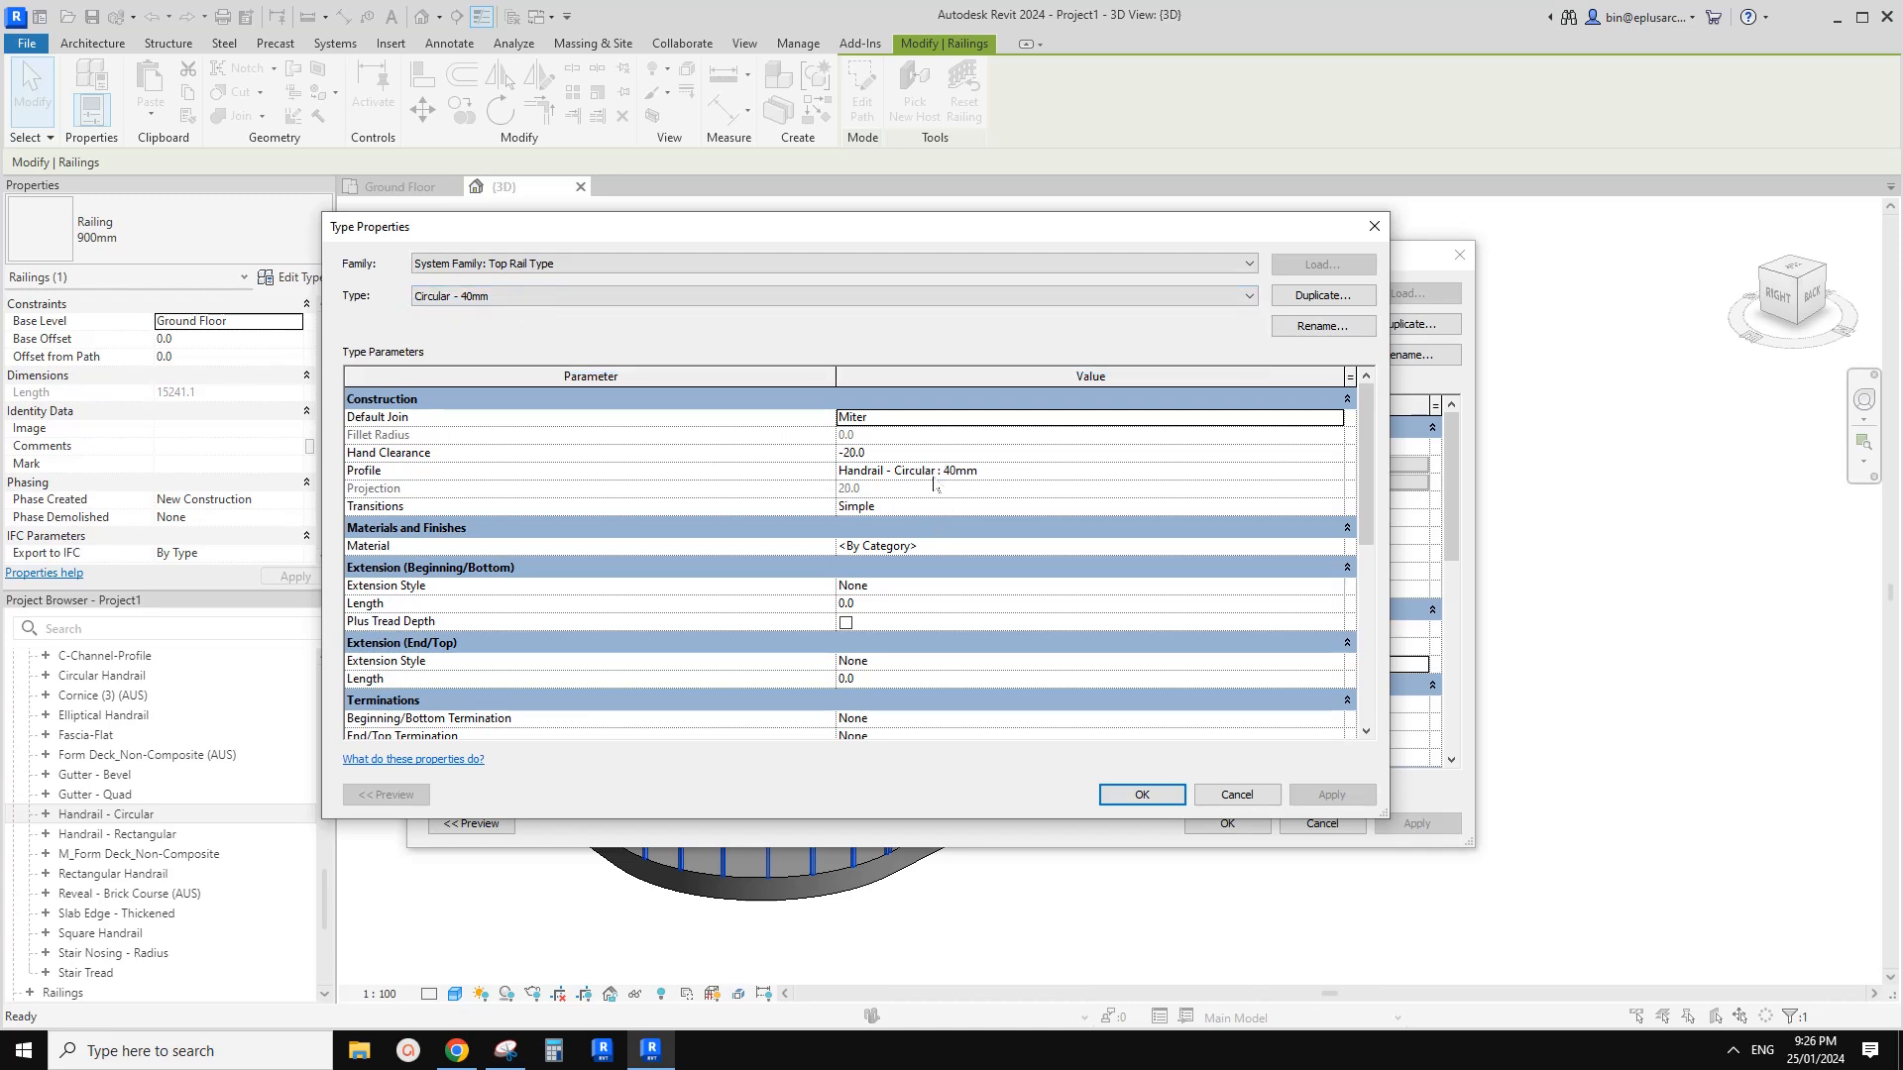
click(999, 472)
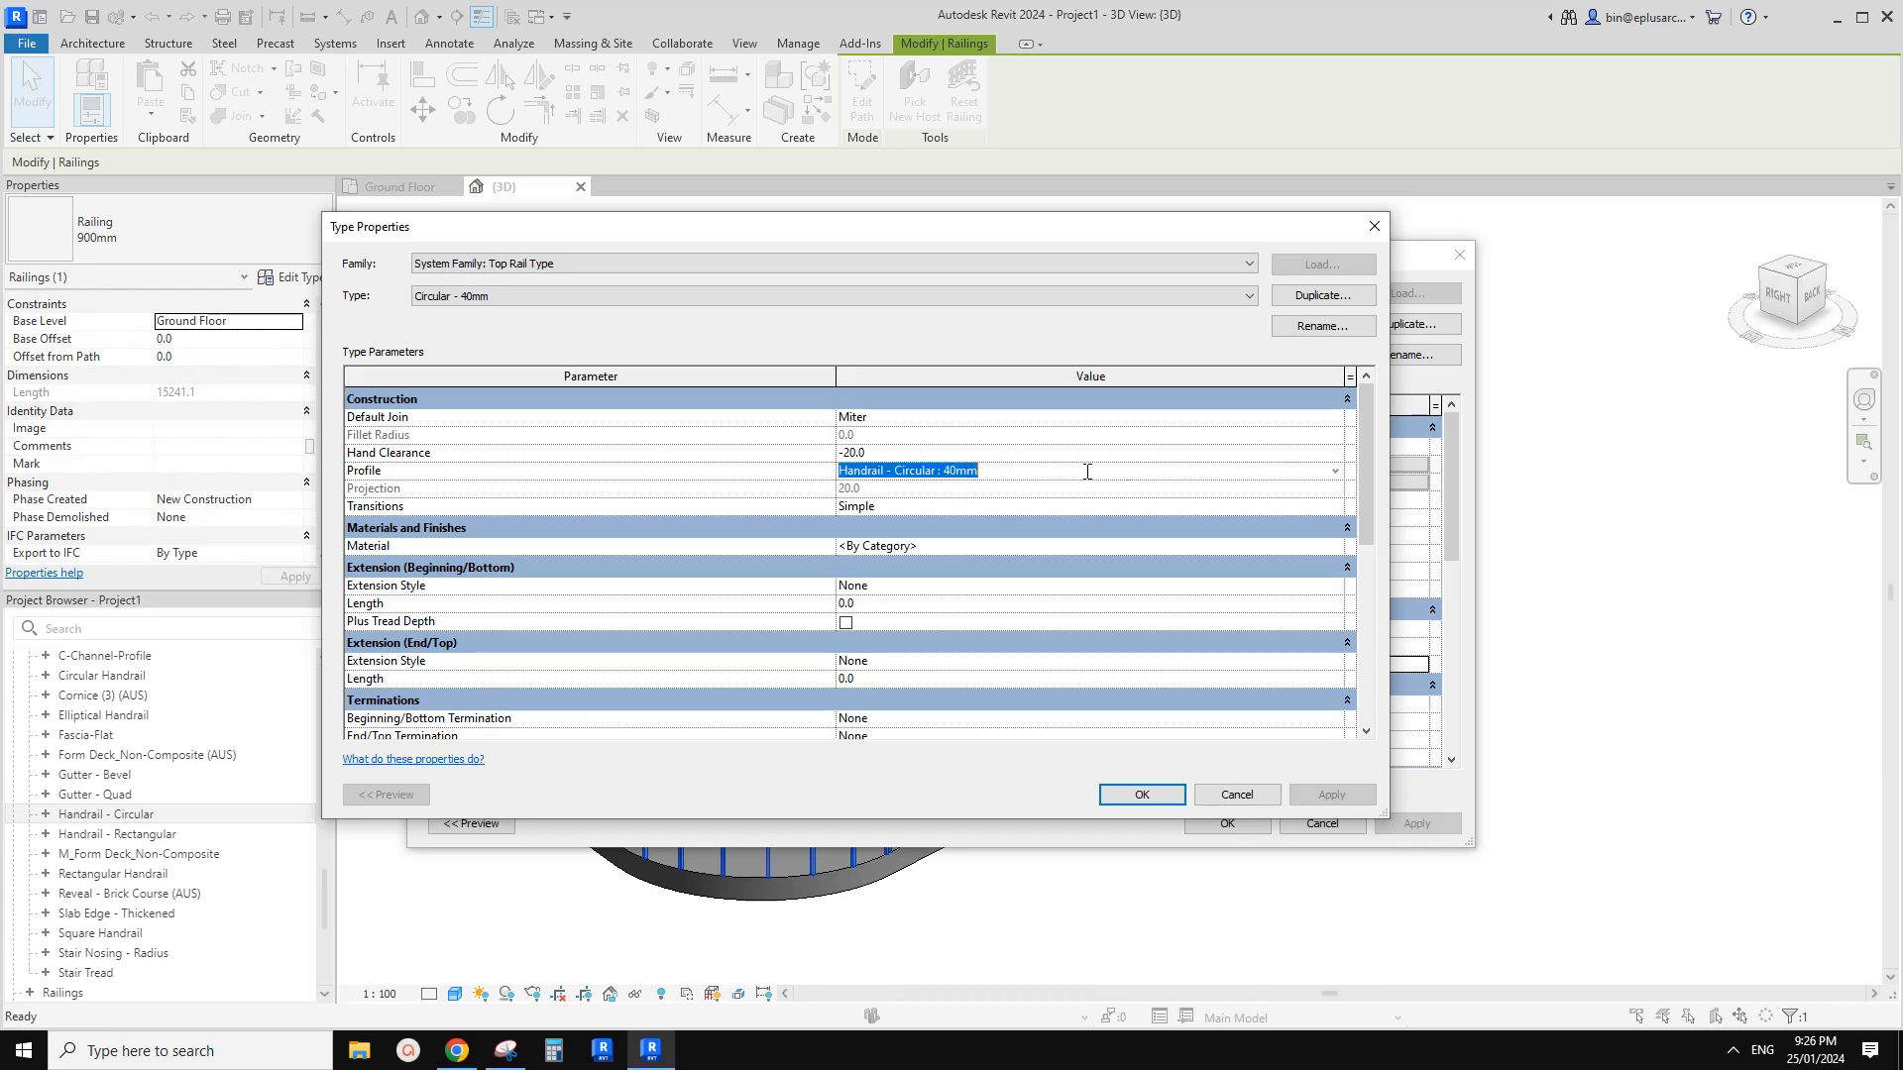
click(1335, 471)
click(1335, 471)
click(1334, 472)
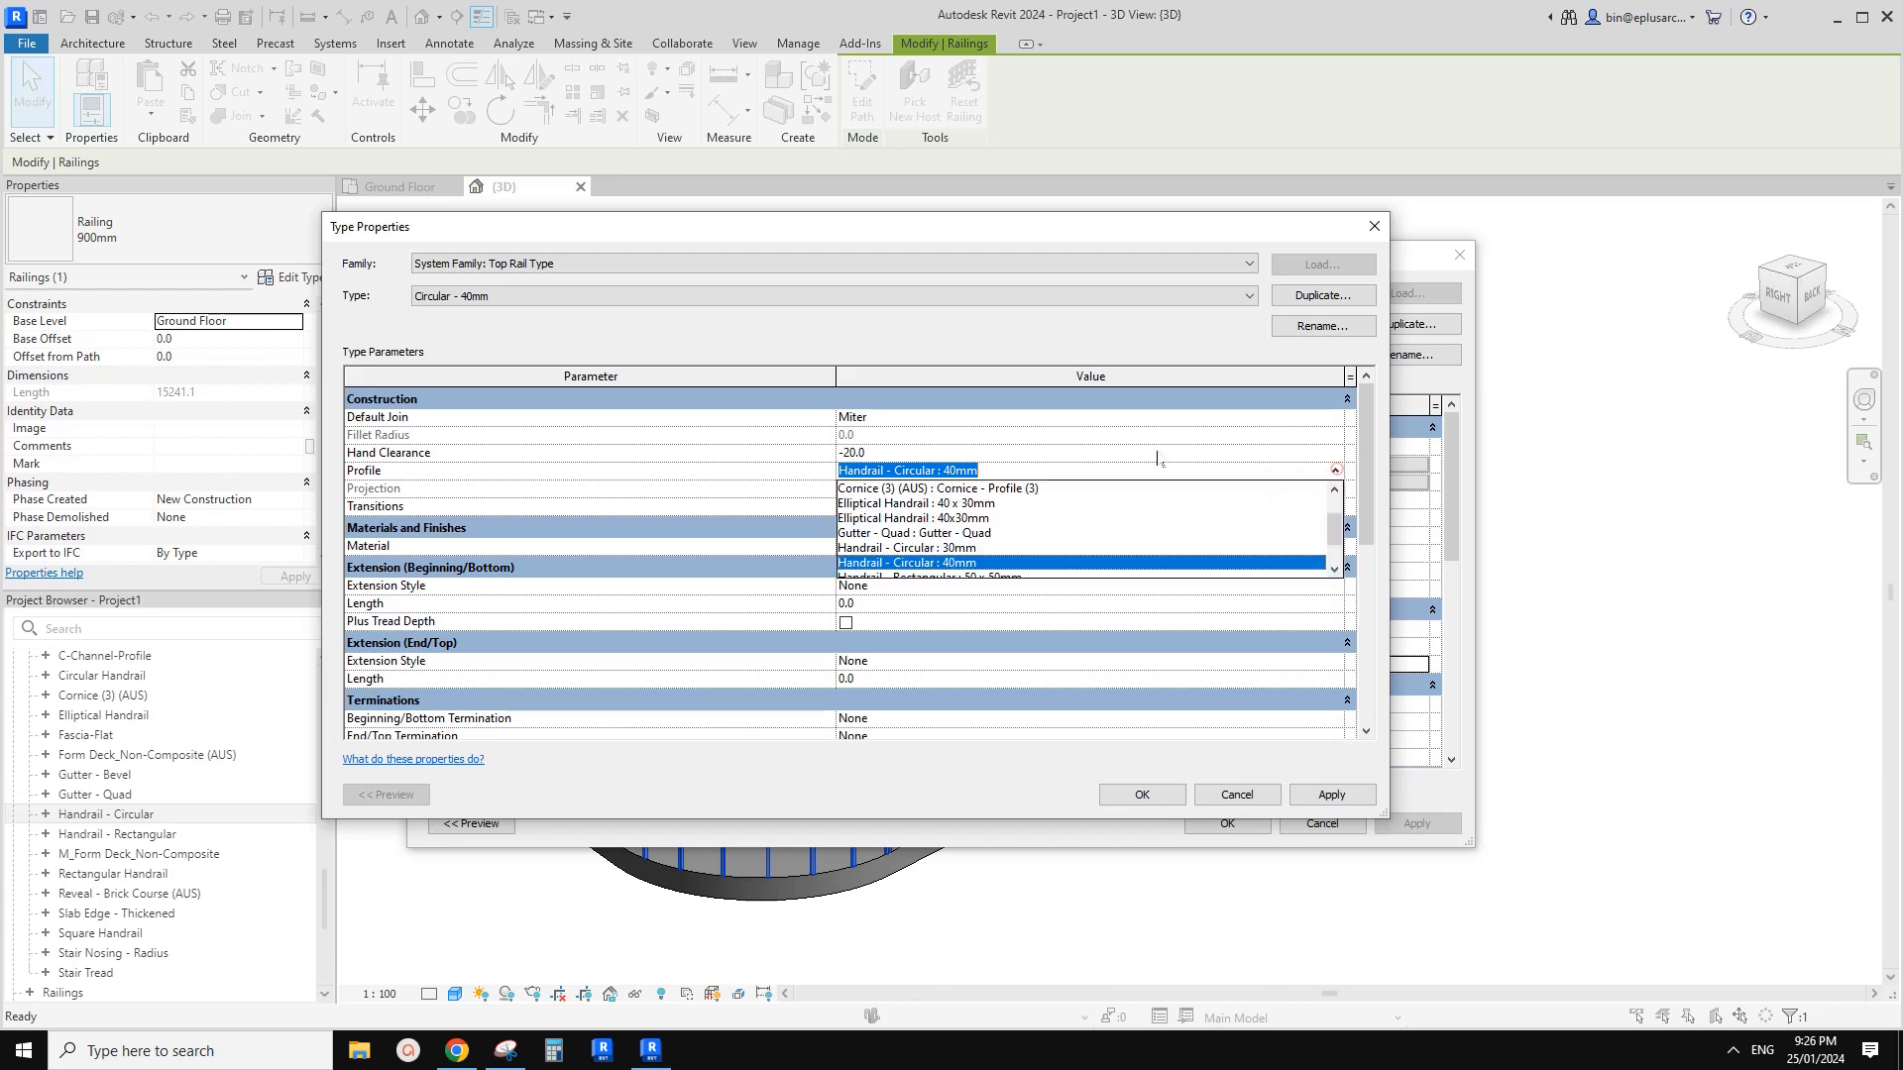
scroll(941, 548, down, 1)
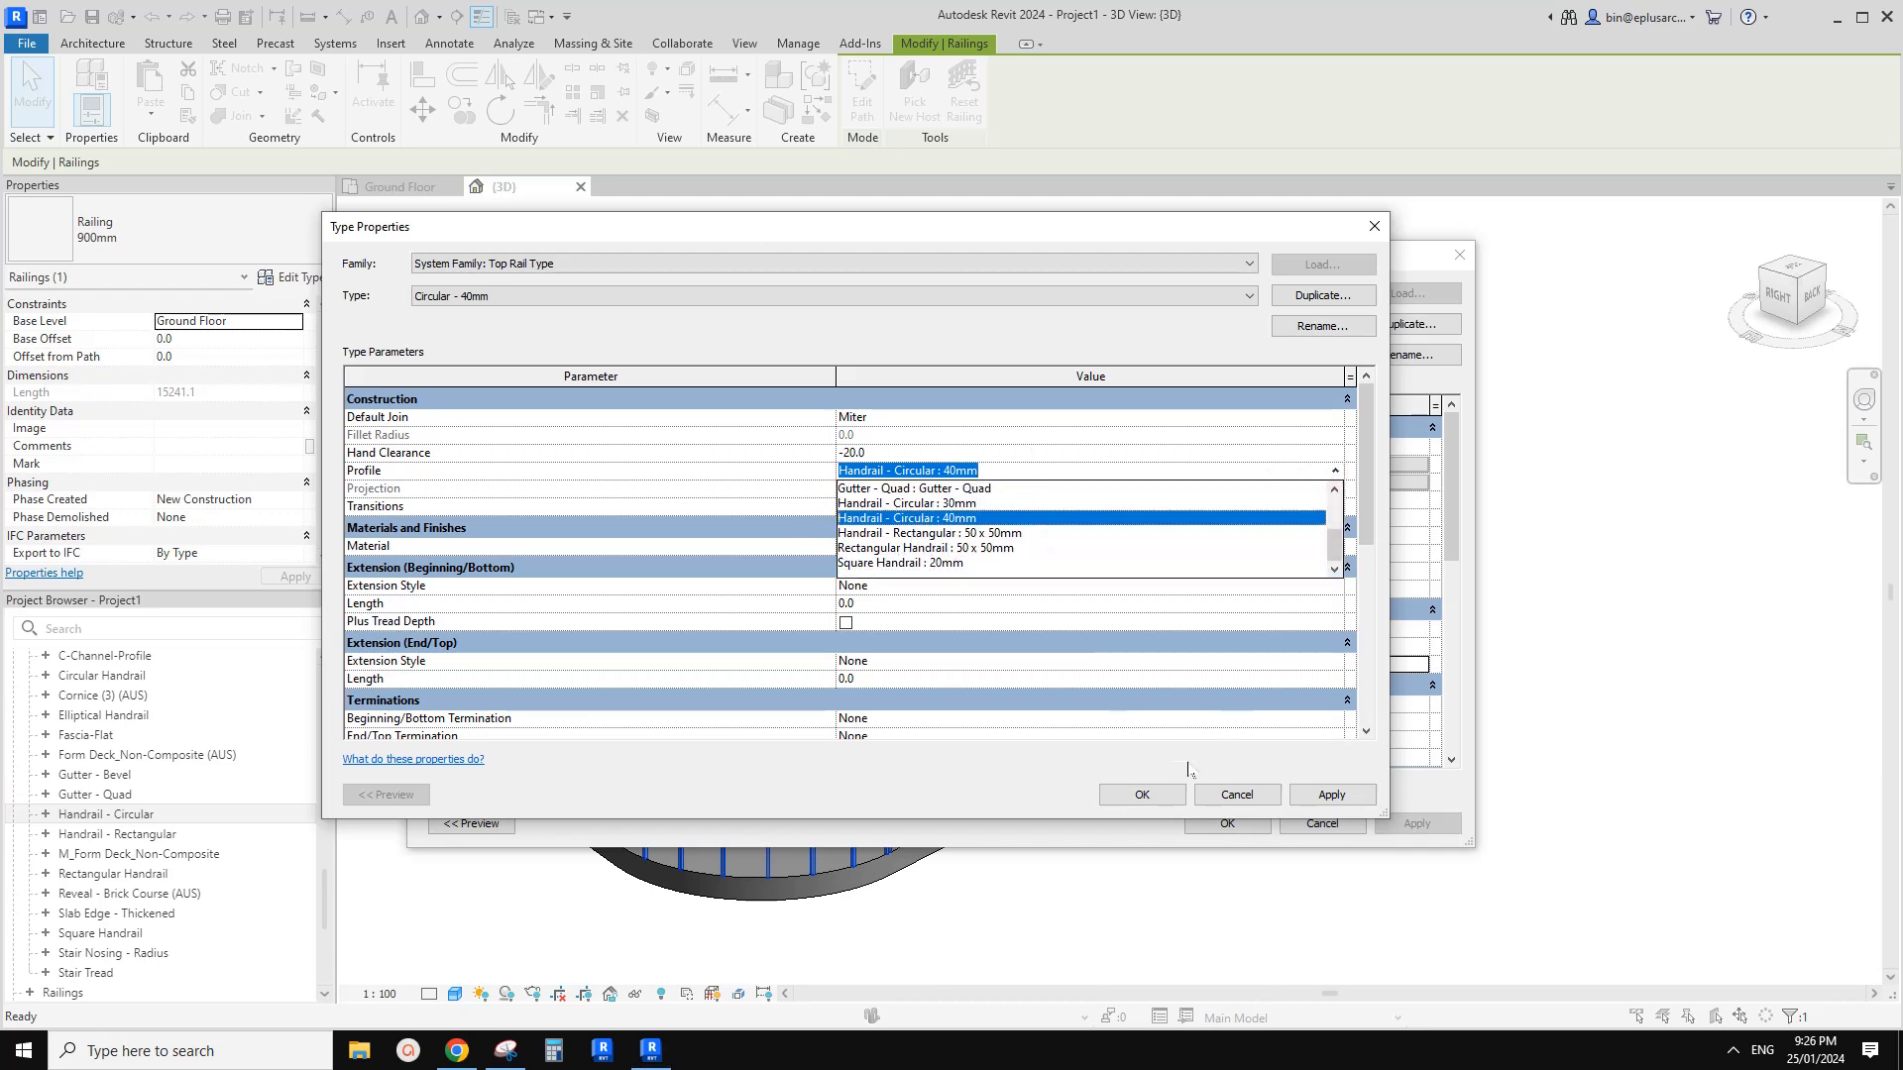
click(1238, 794)
click(1236, 793)
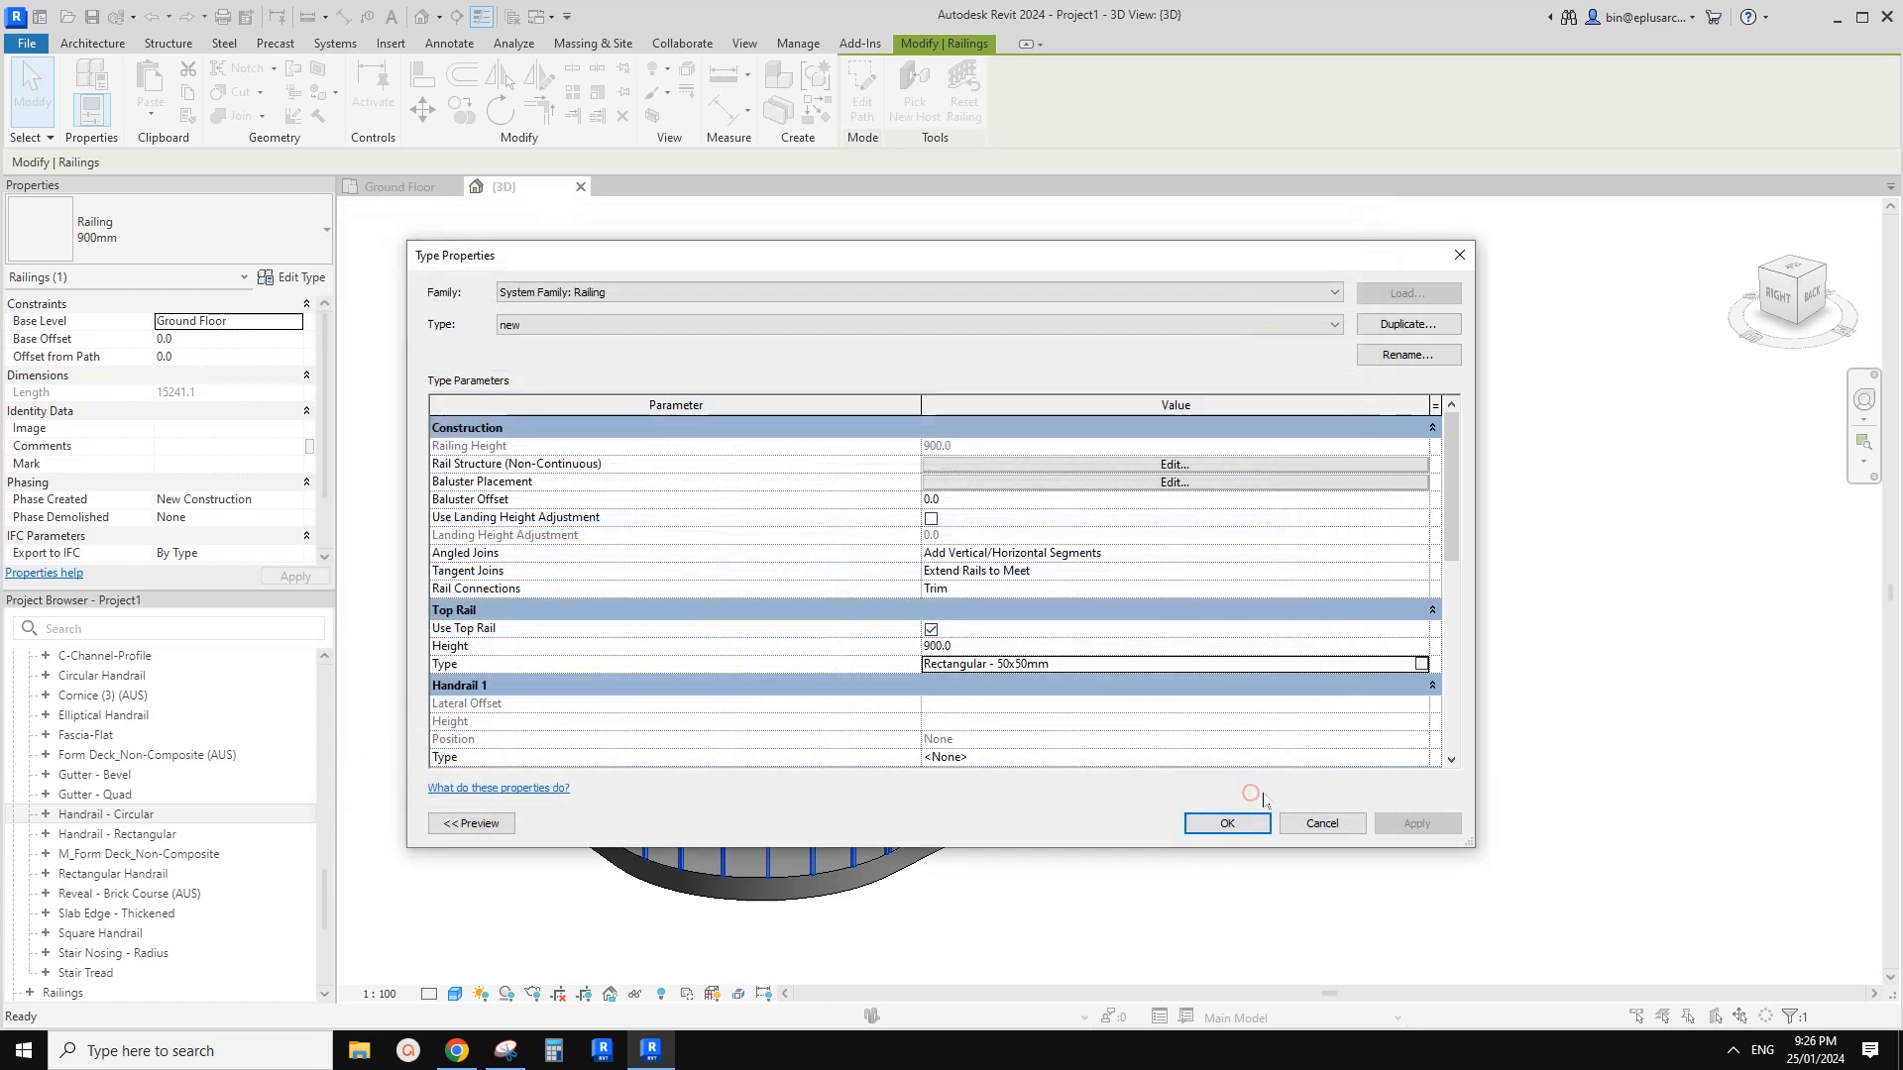
Apply the duplicated "new" type to the selected railing
click(1237, 823)
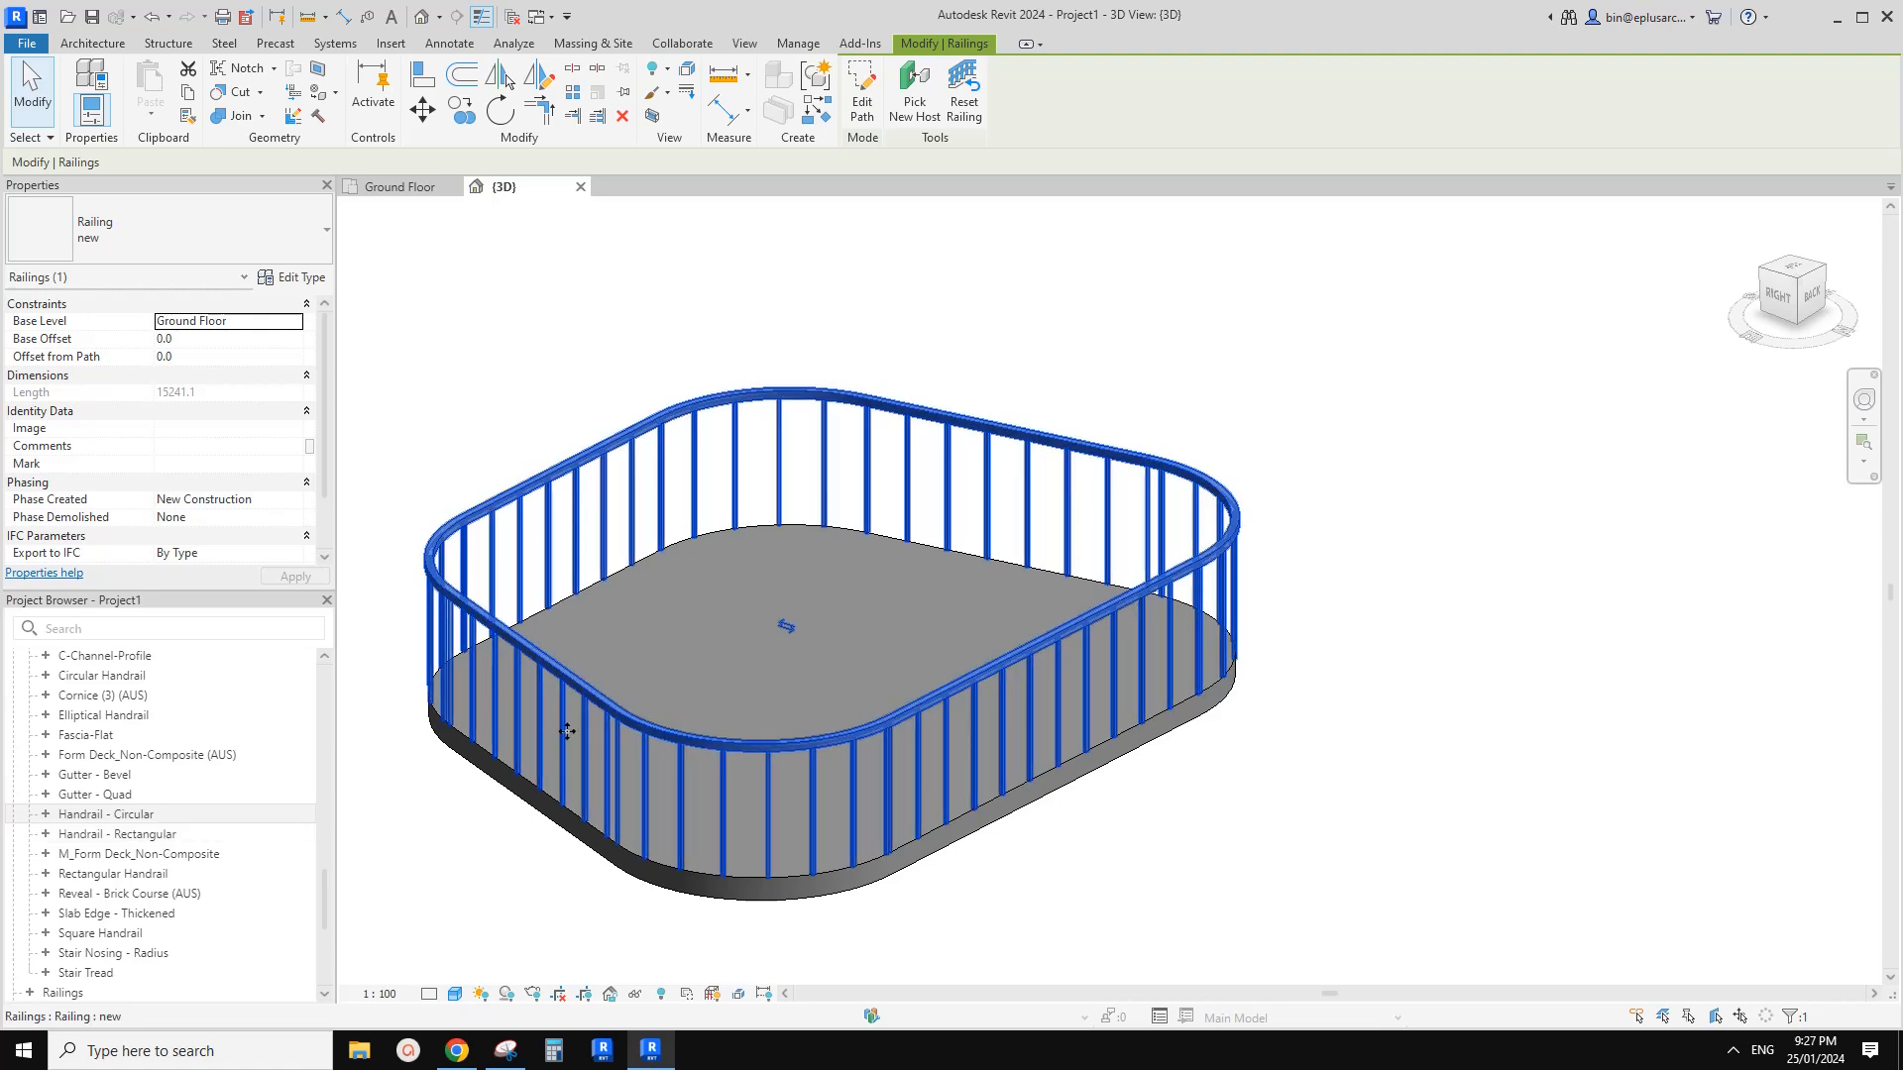
click(294, 277)
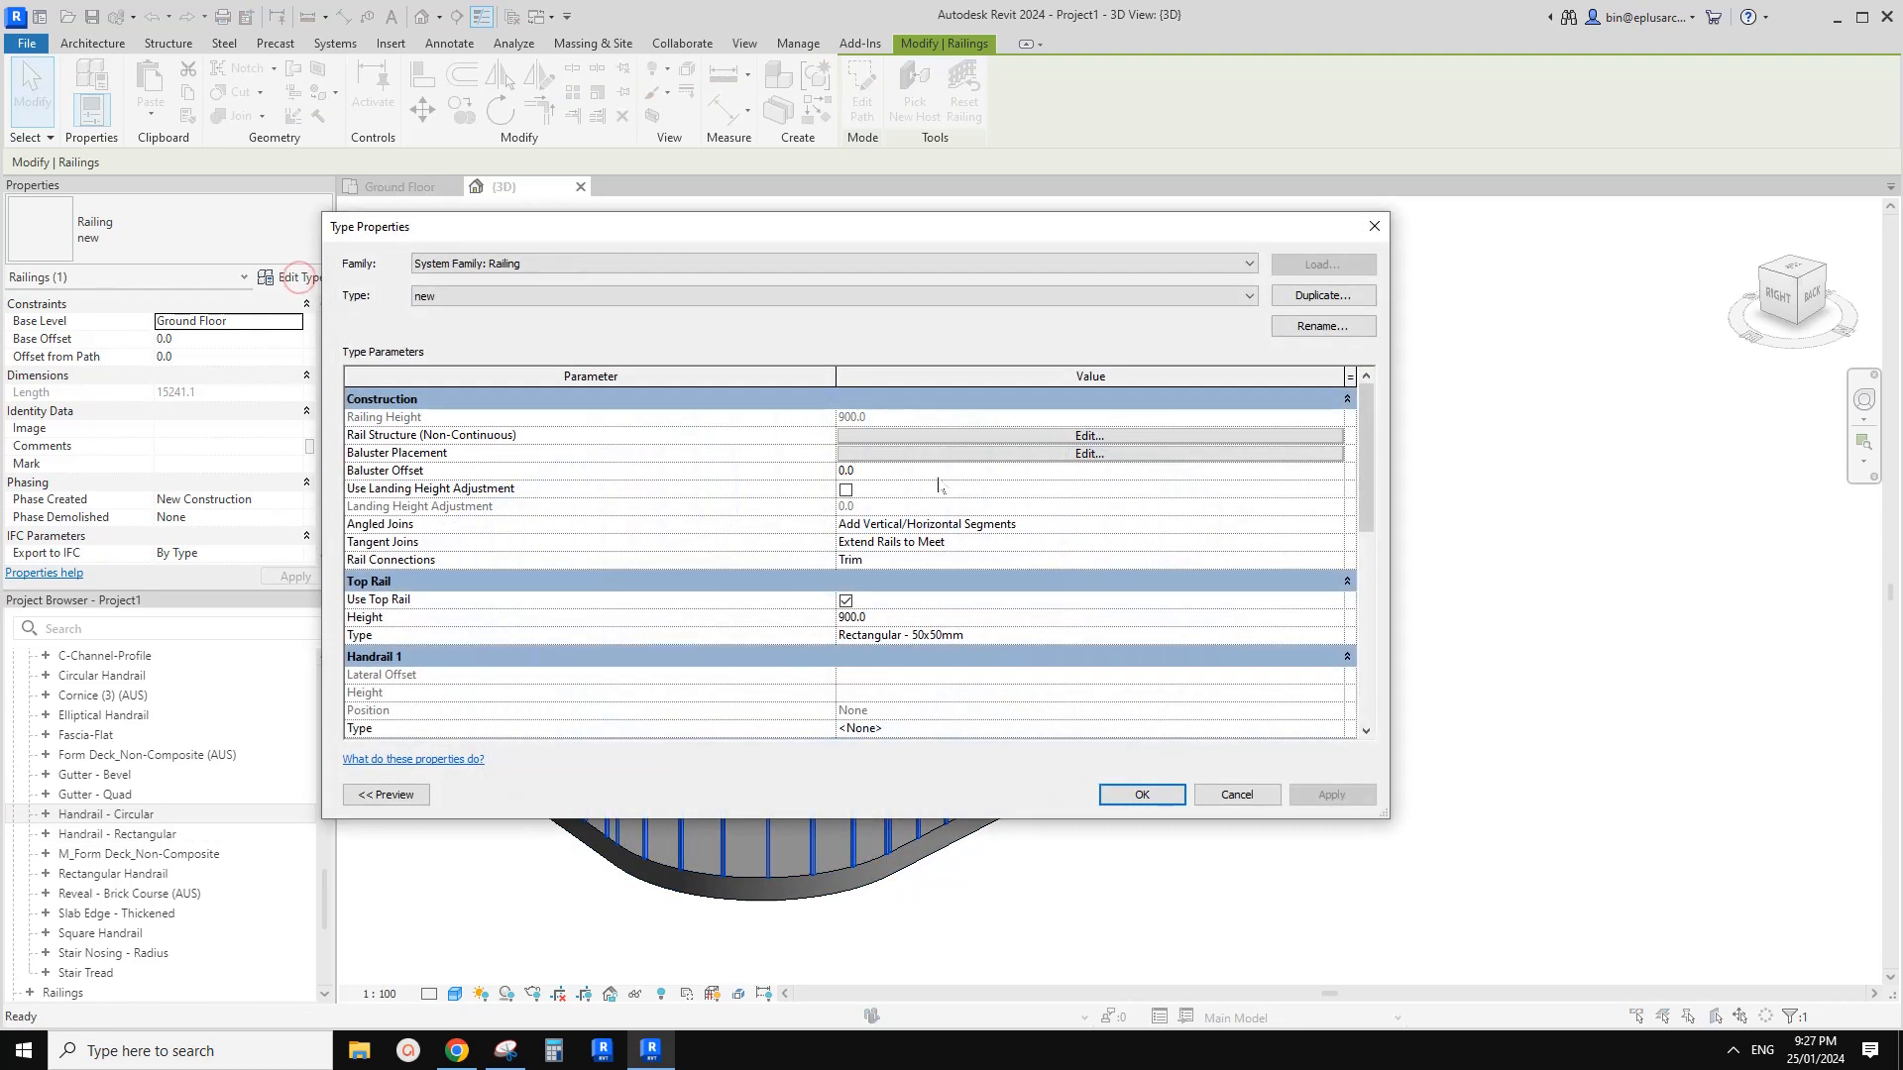
click(1001, 636)
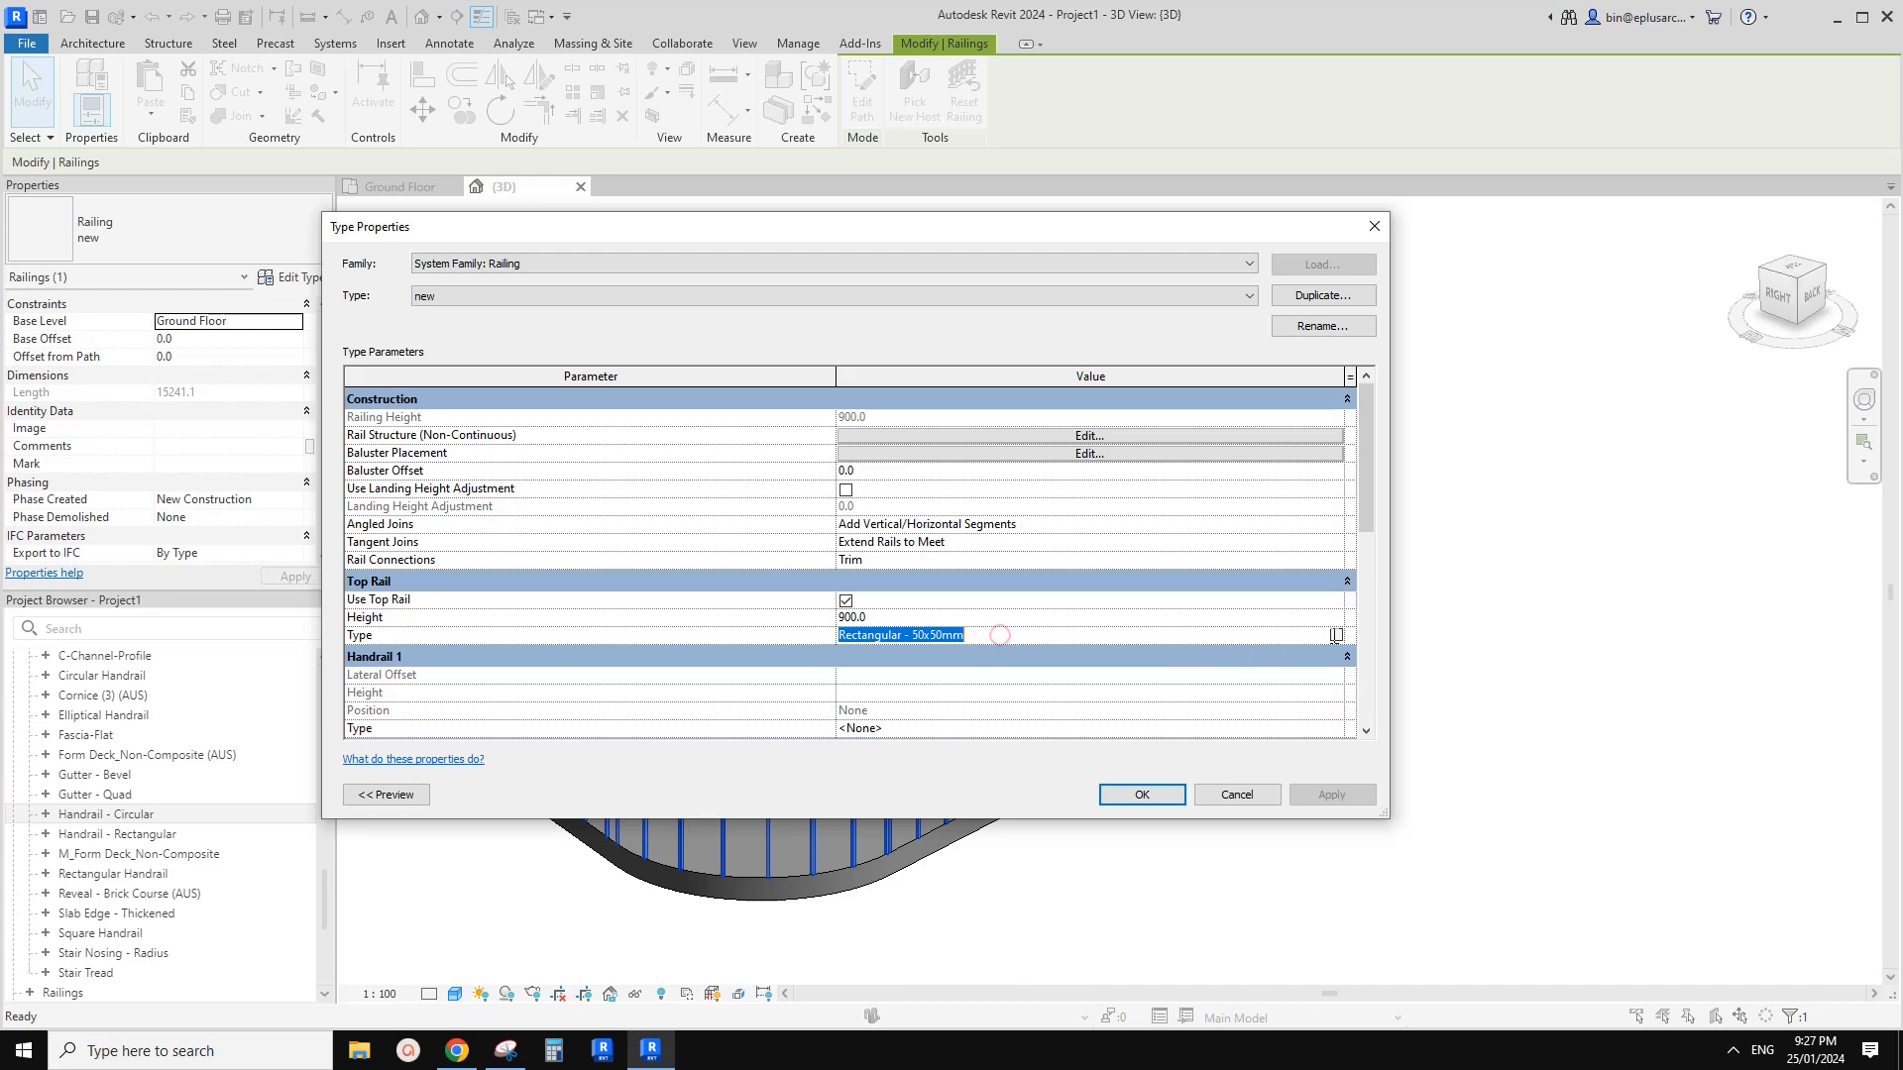
click(1333, 635)
click(466, 297)
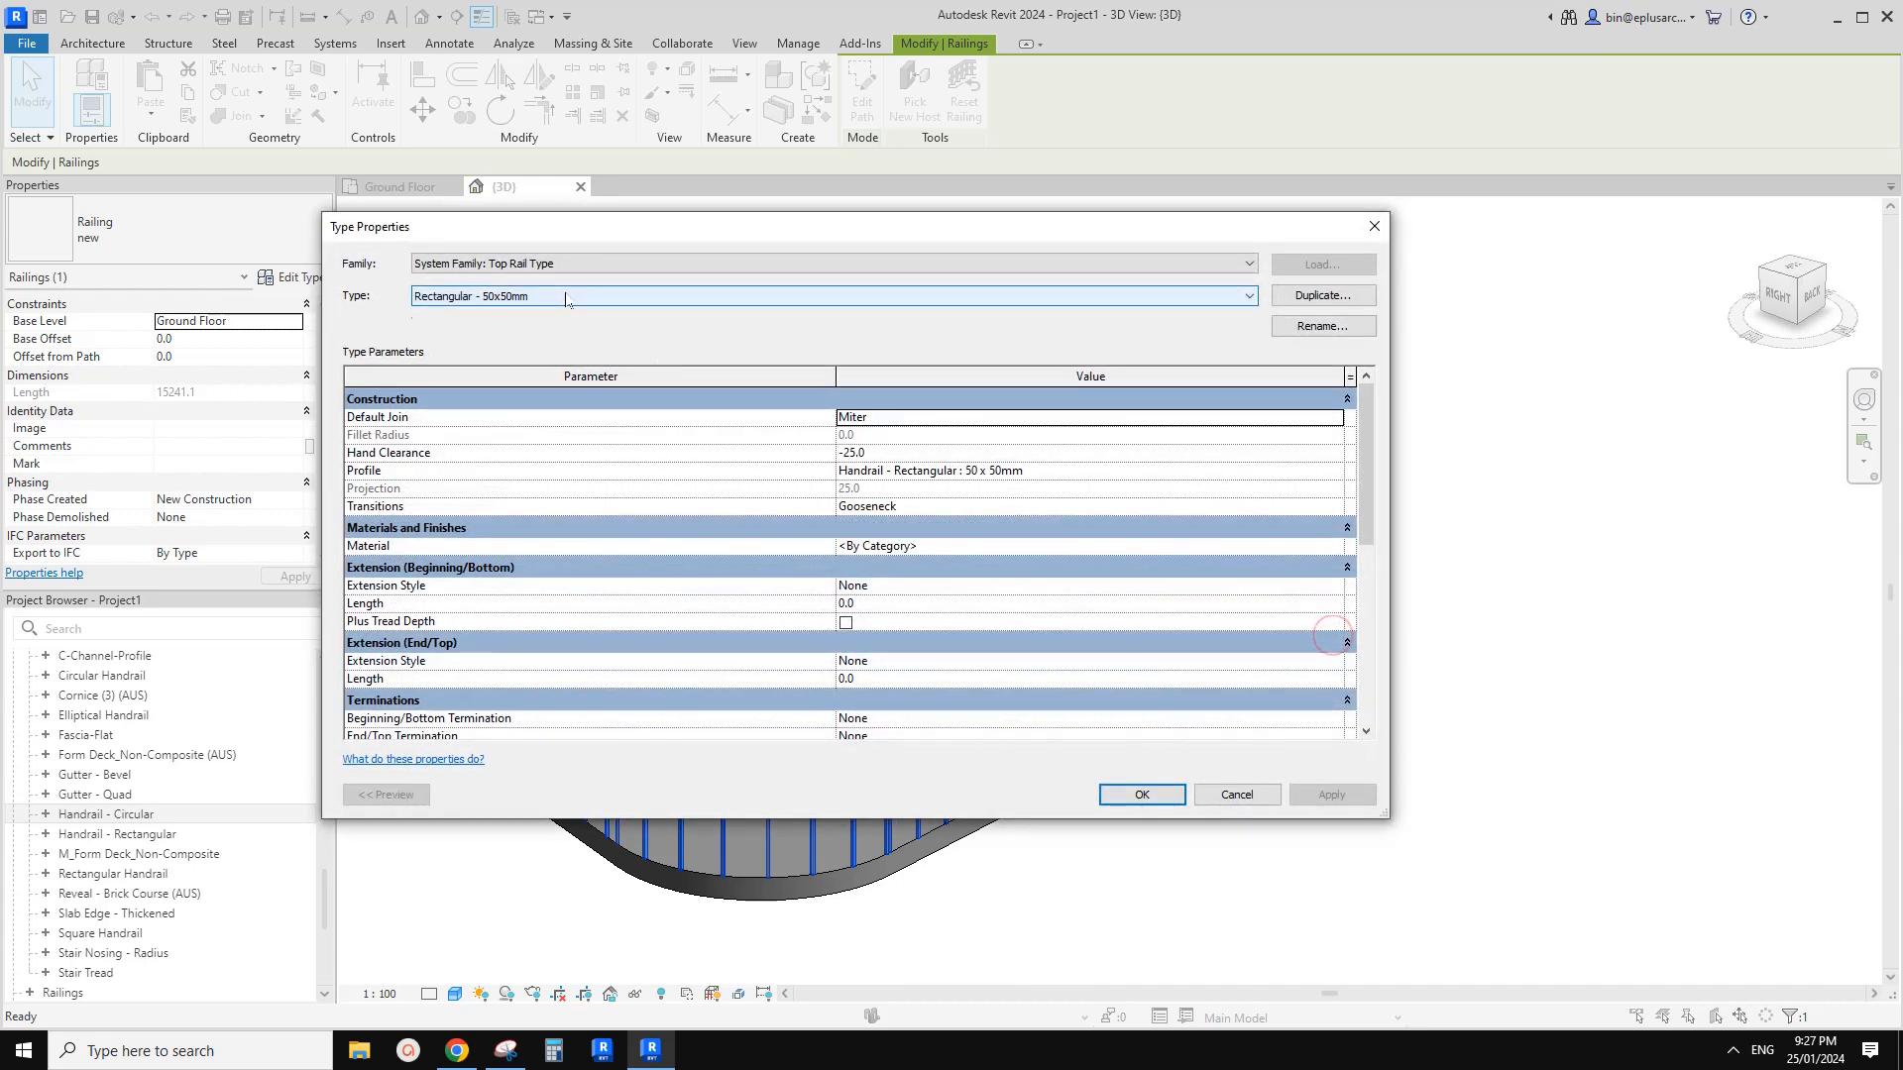
click(457, 315)
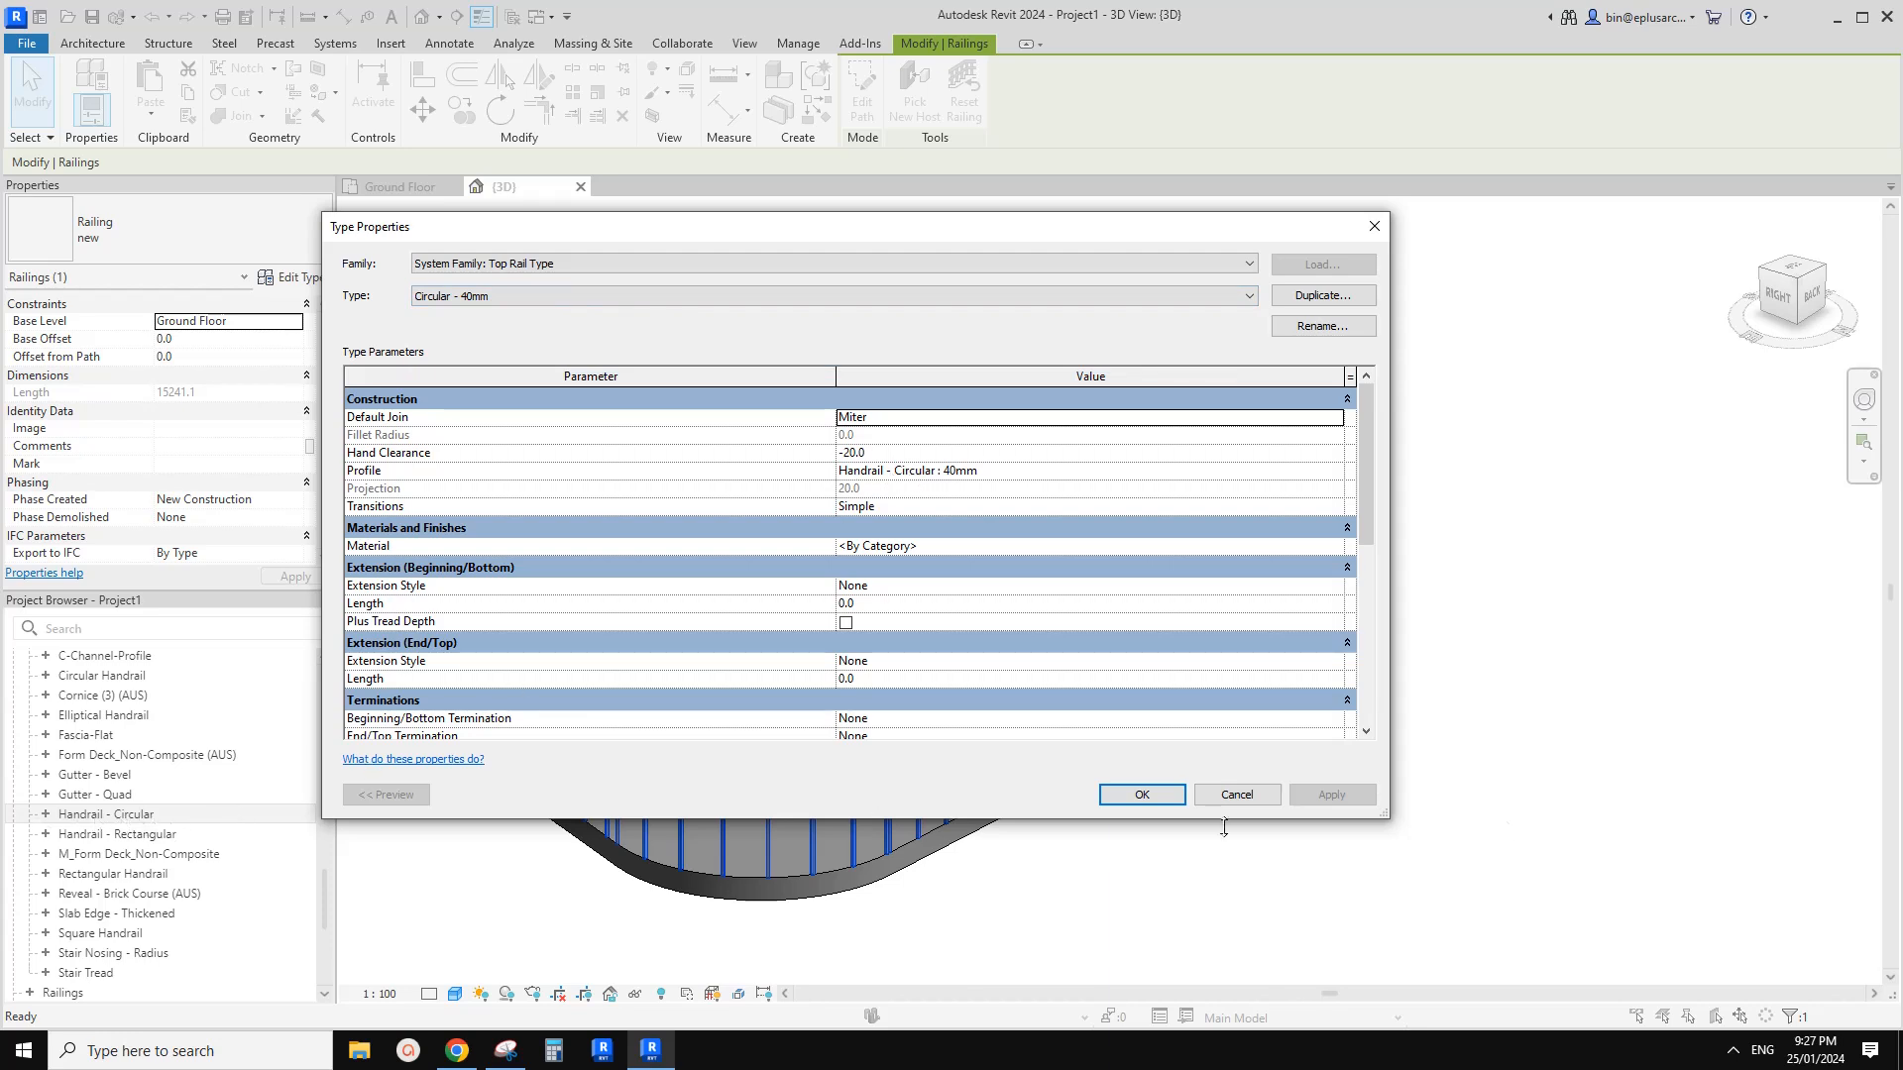
click(1237, 796)
click(1241, 793)
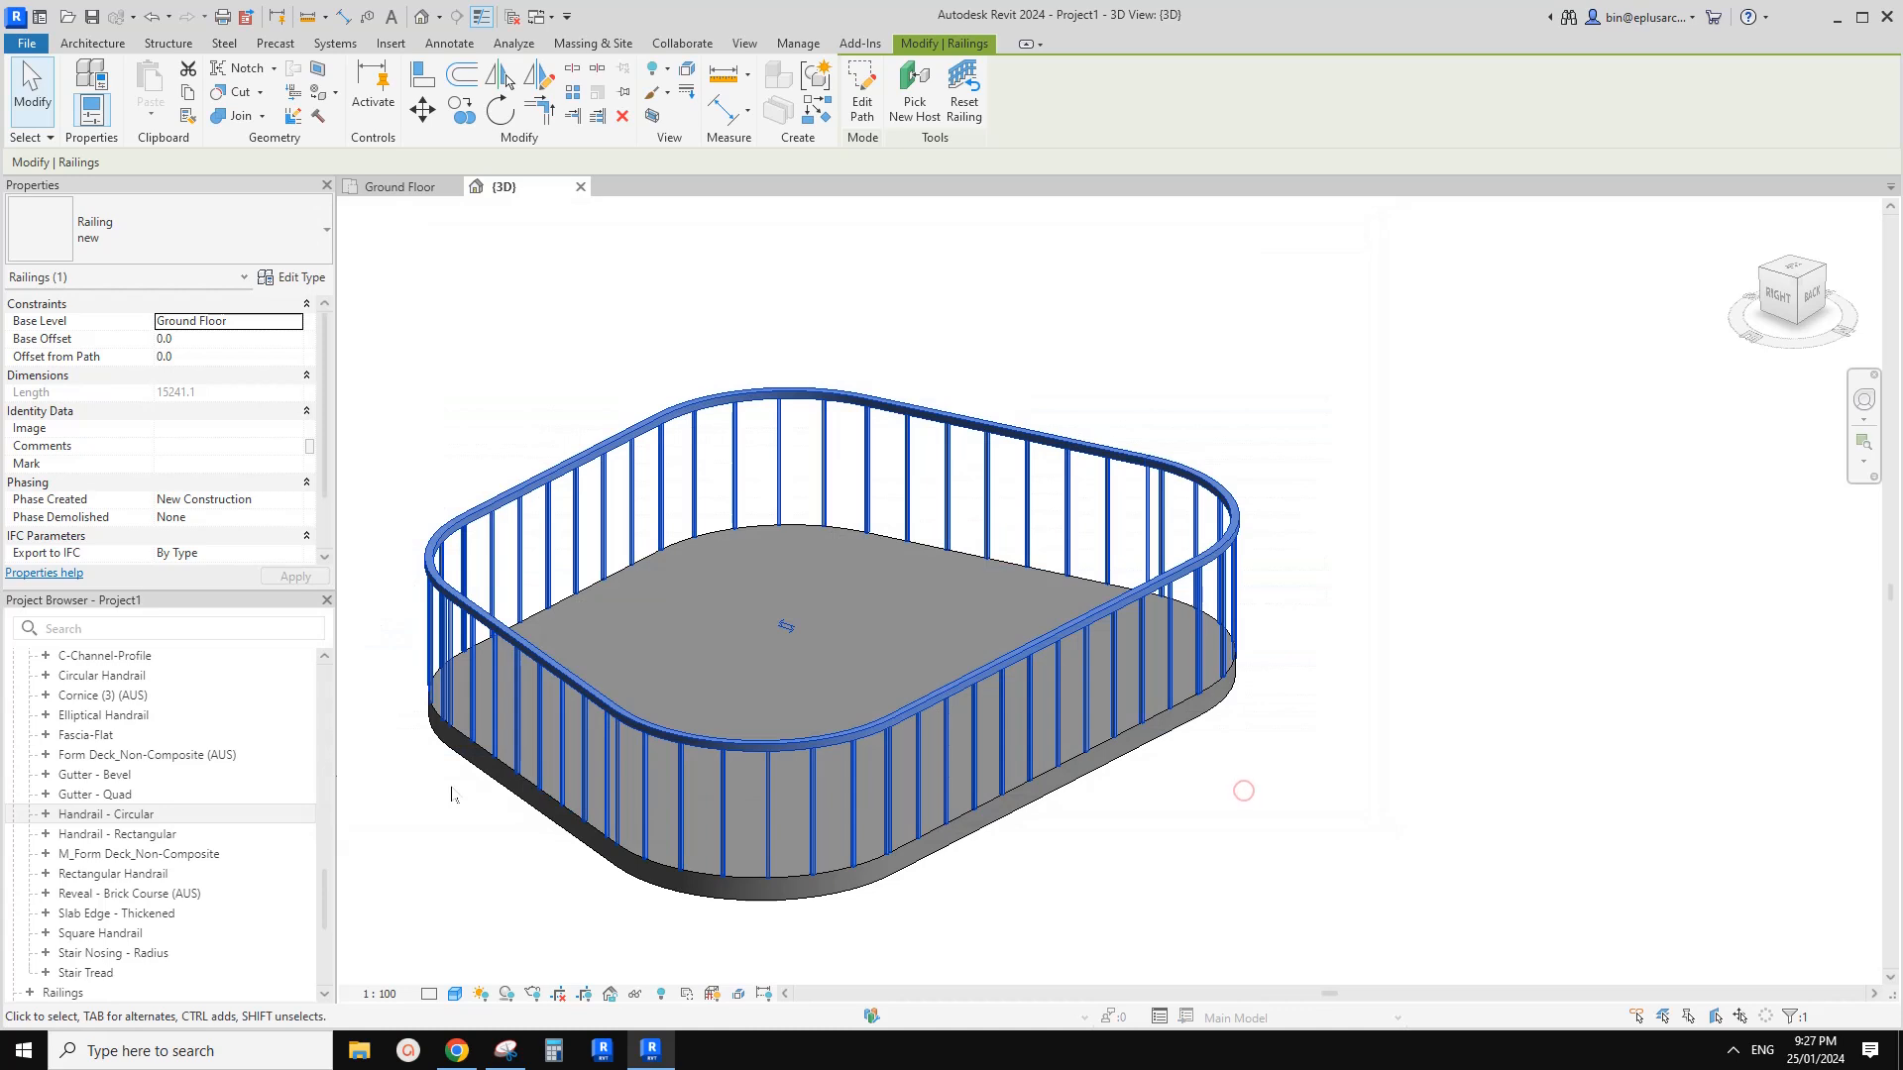
Duplicate the 40mm type of the Handrail - Circular profile family and rename the copy as 200mm
click(45, 816)
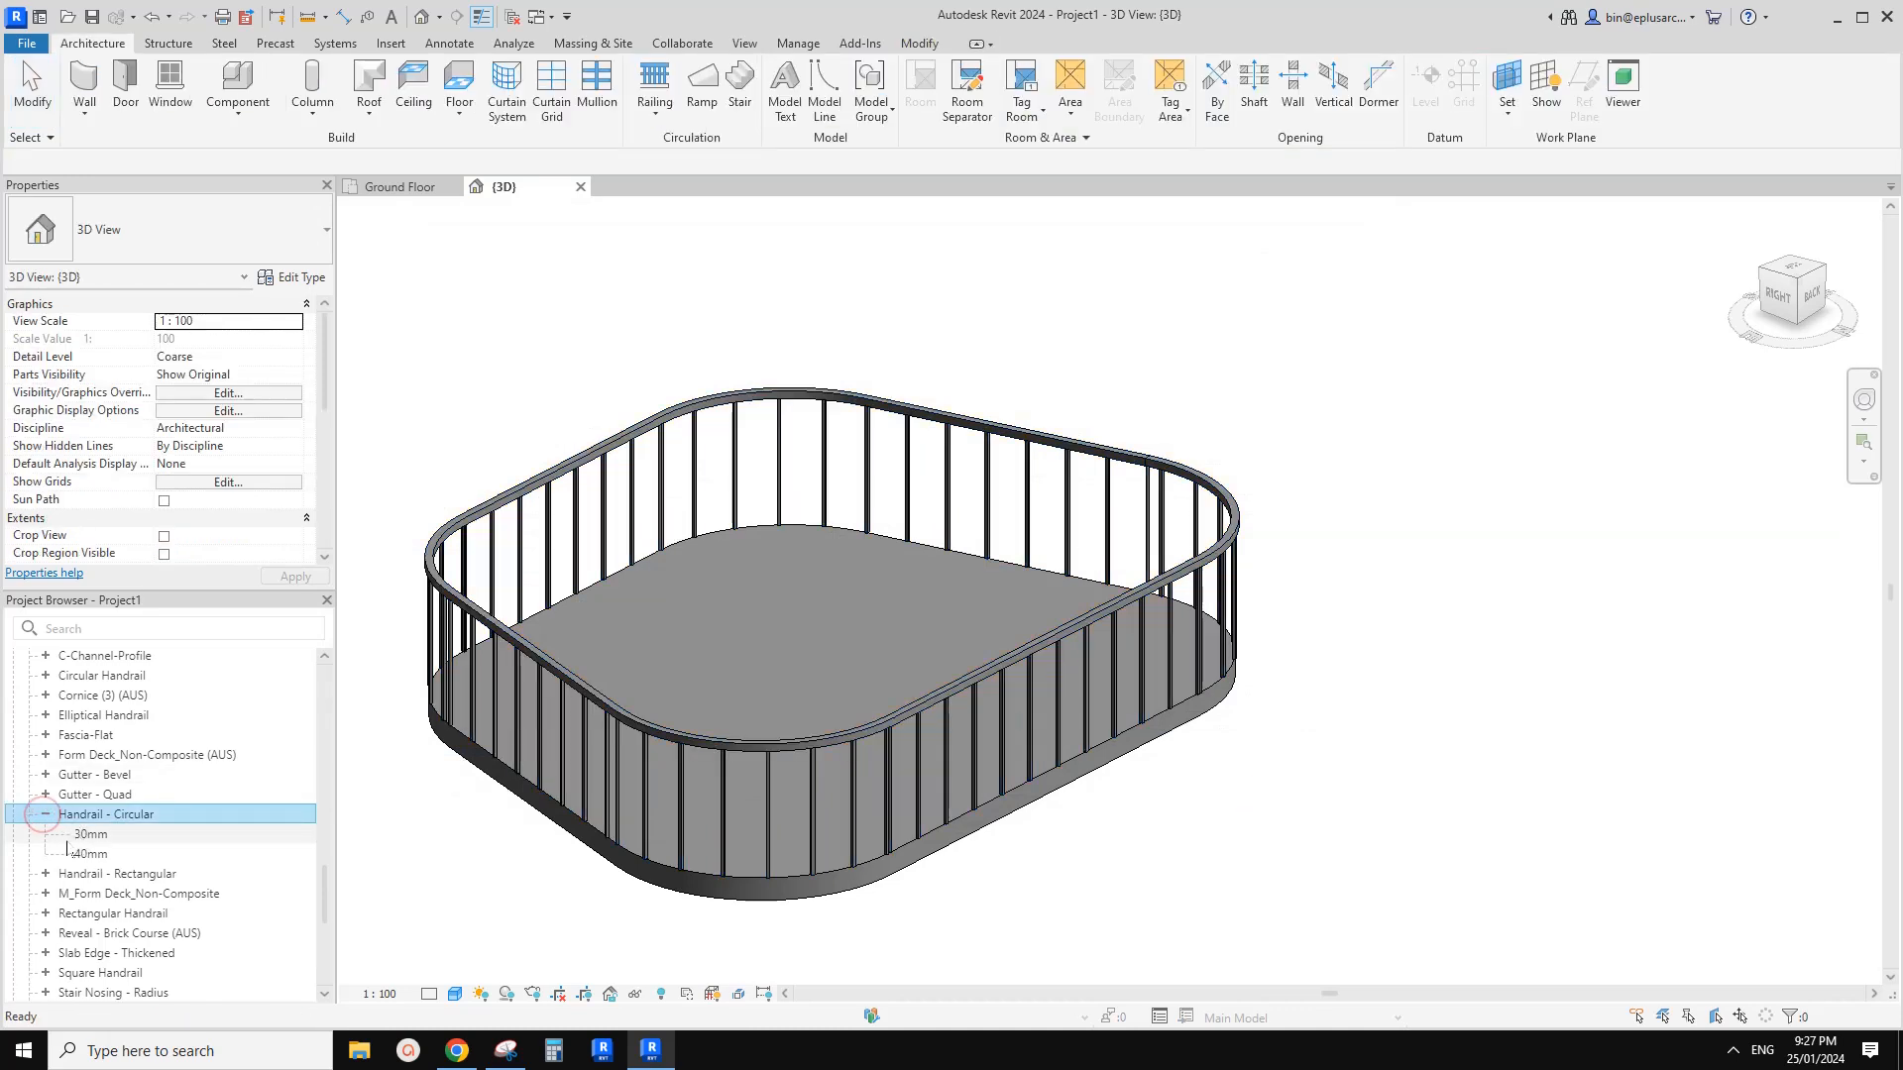
right_click(92, 856)
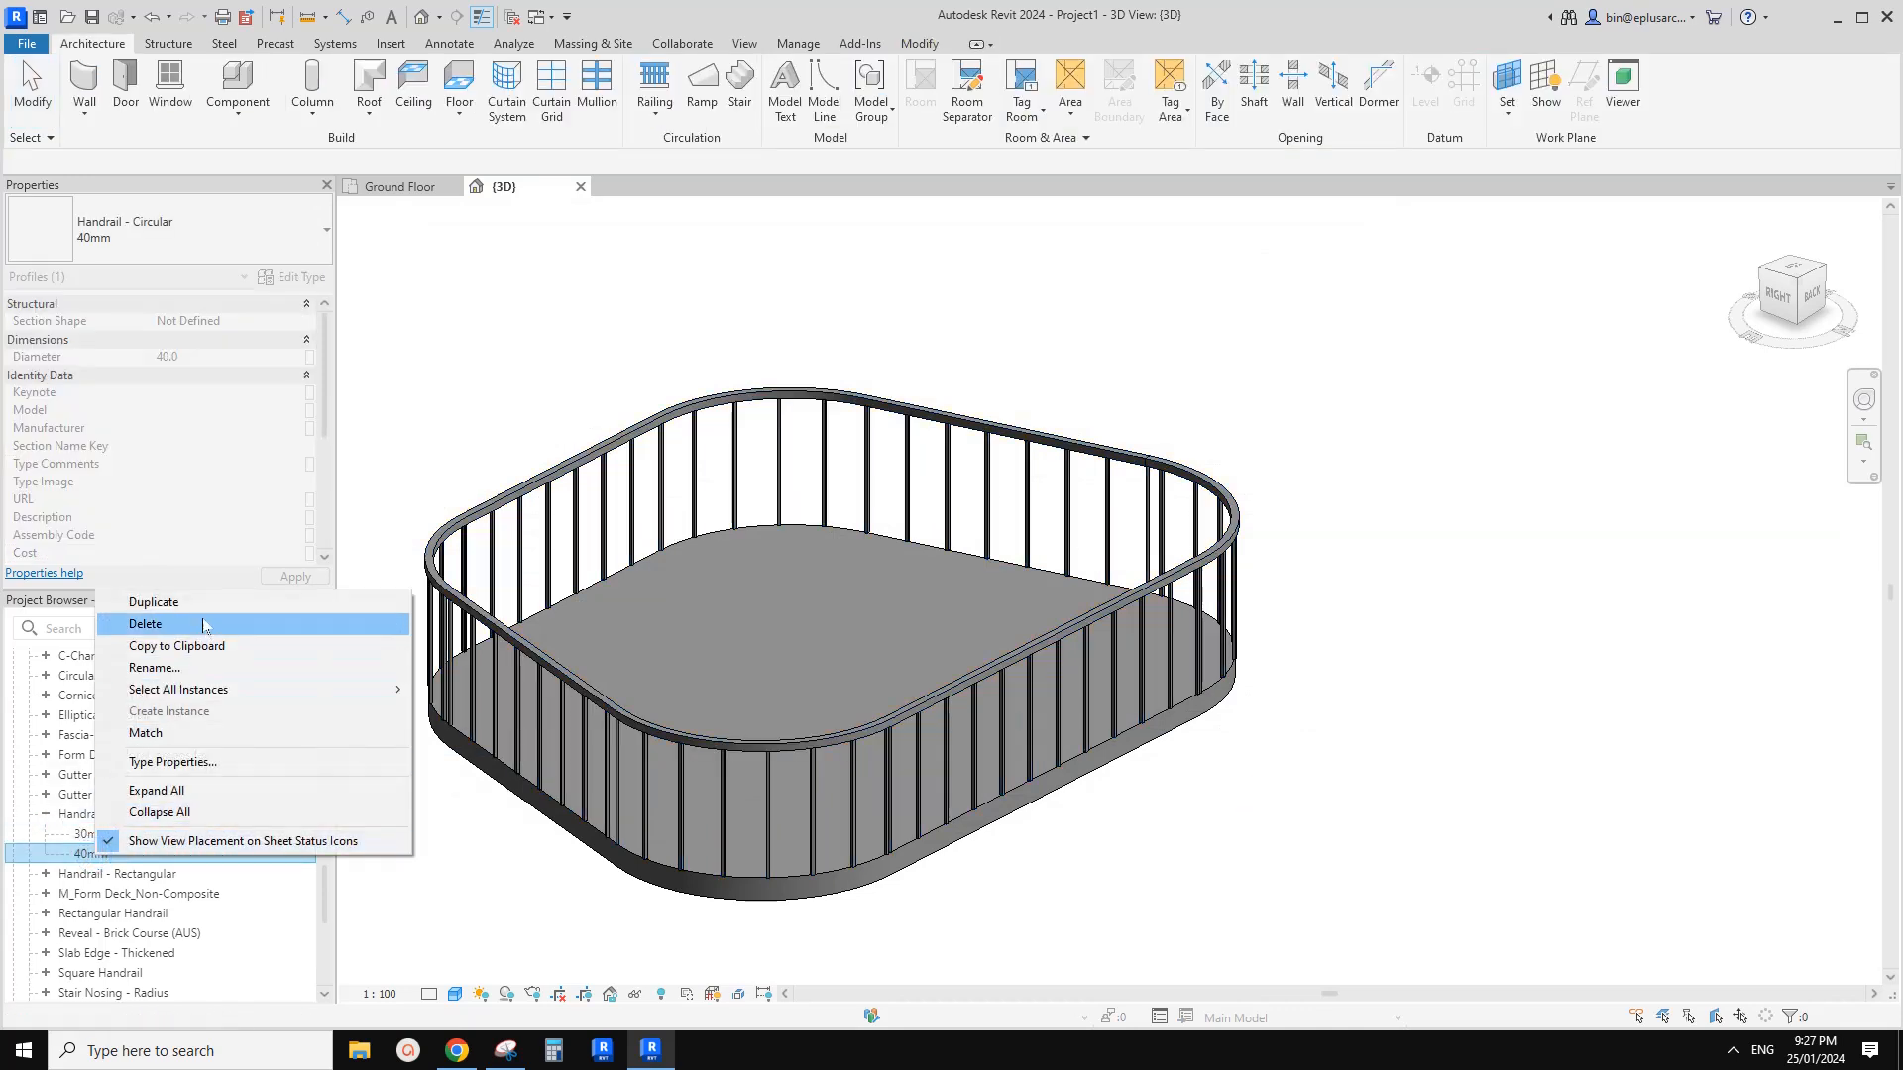
click(197, 604)
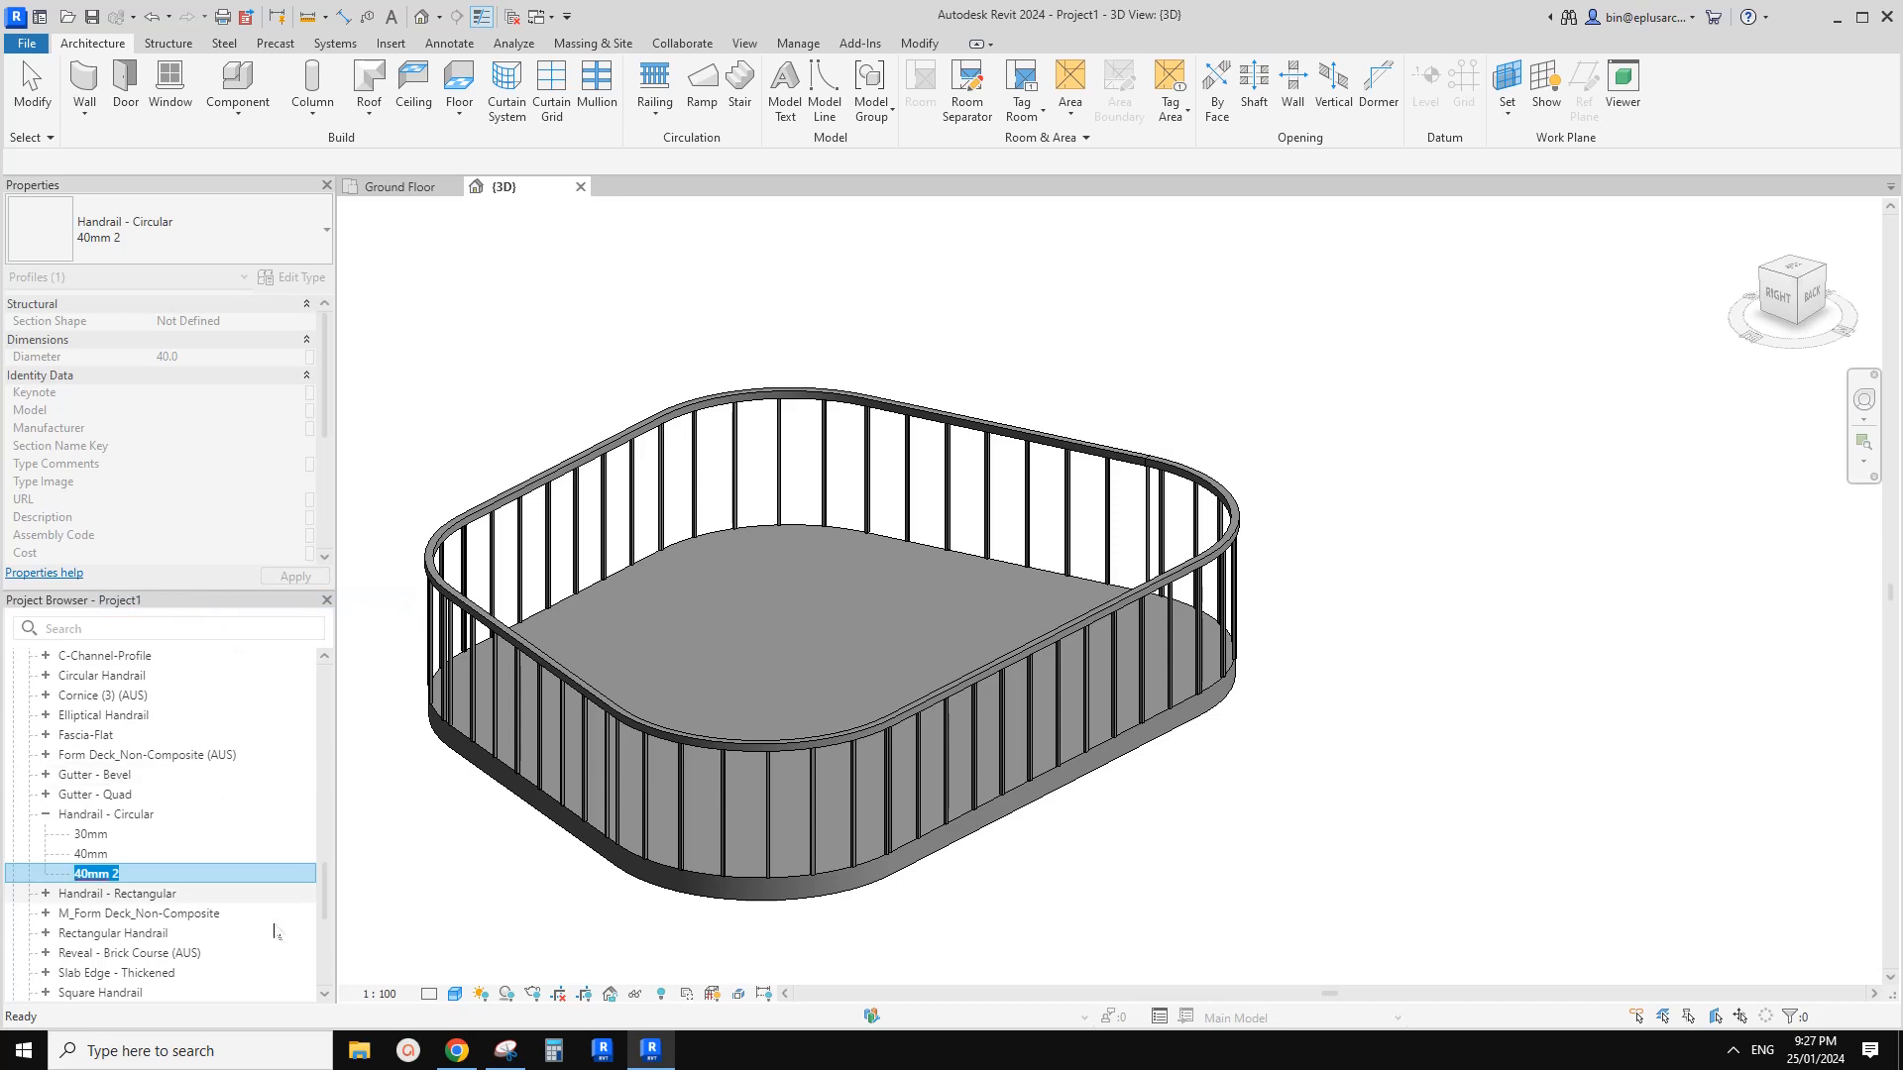
click(445, 1059)
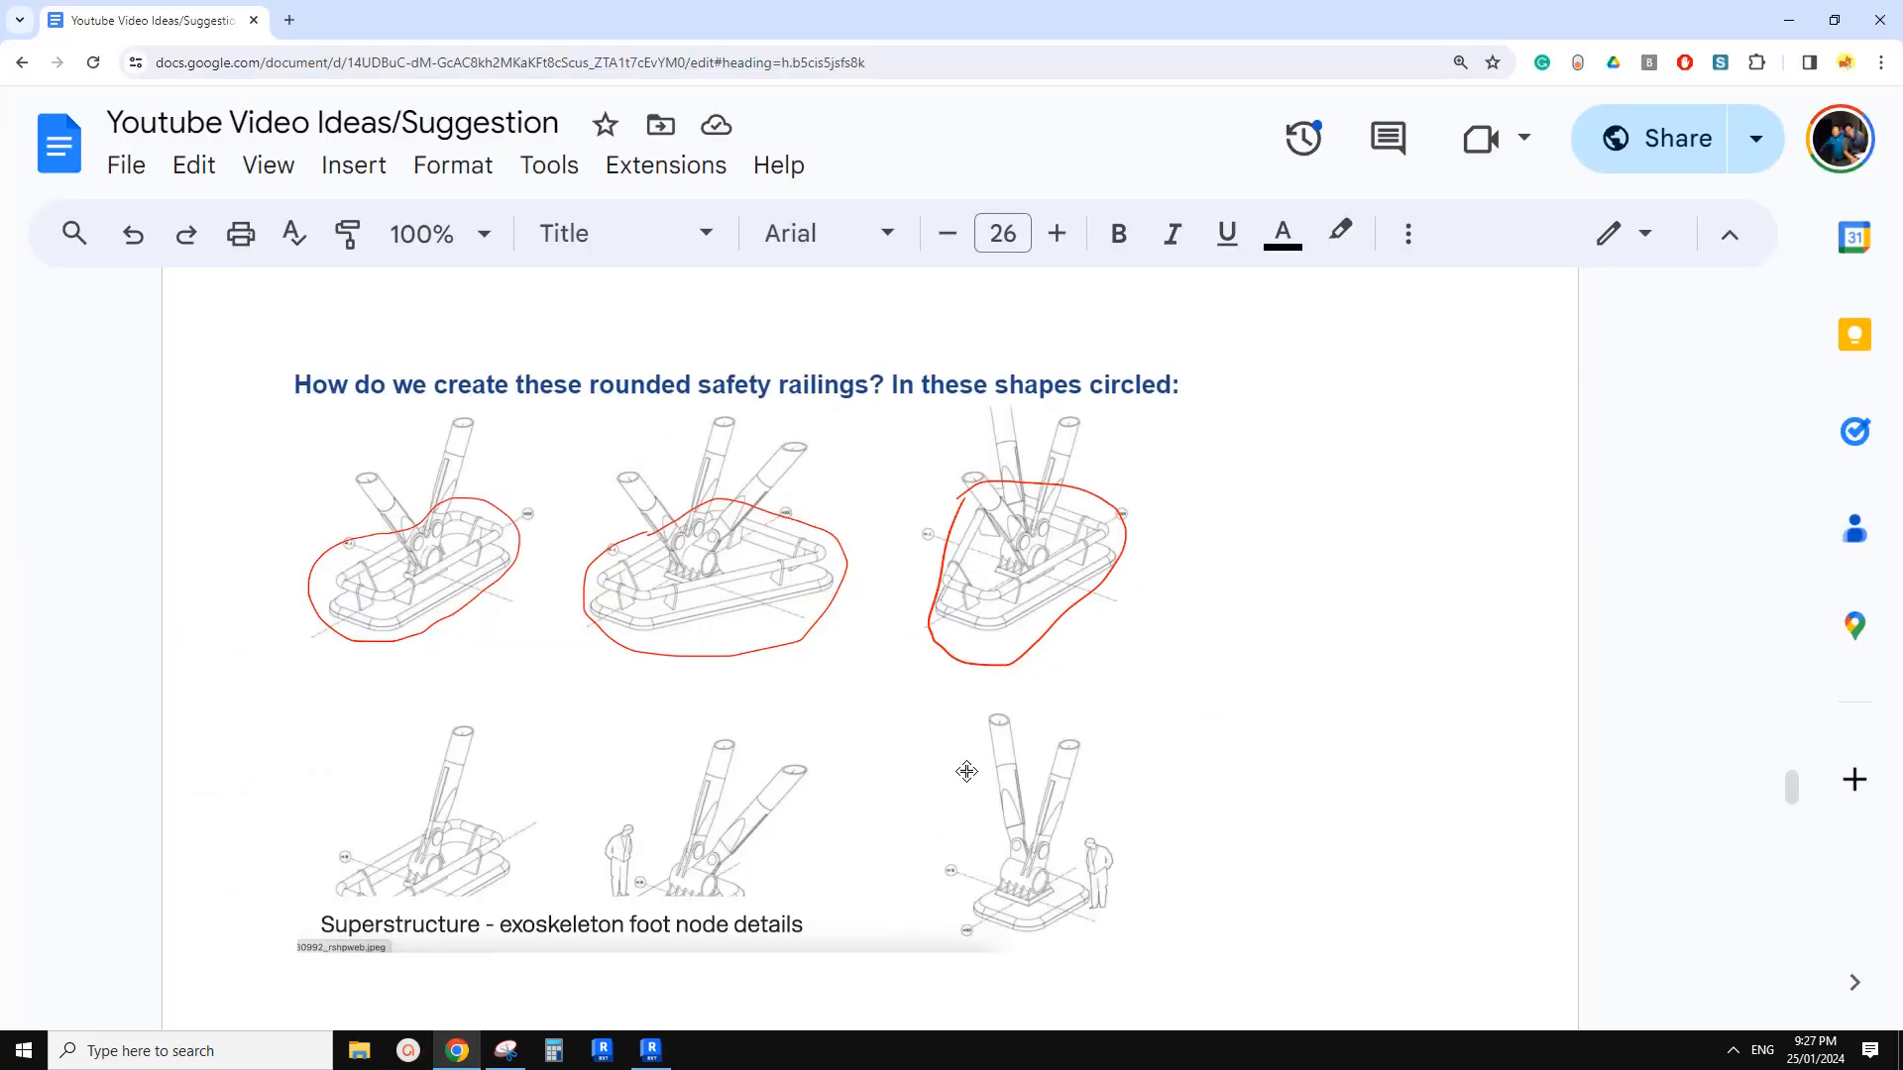
click(650, 1049)
right_click(101, 876)
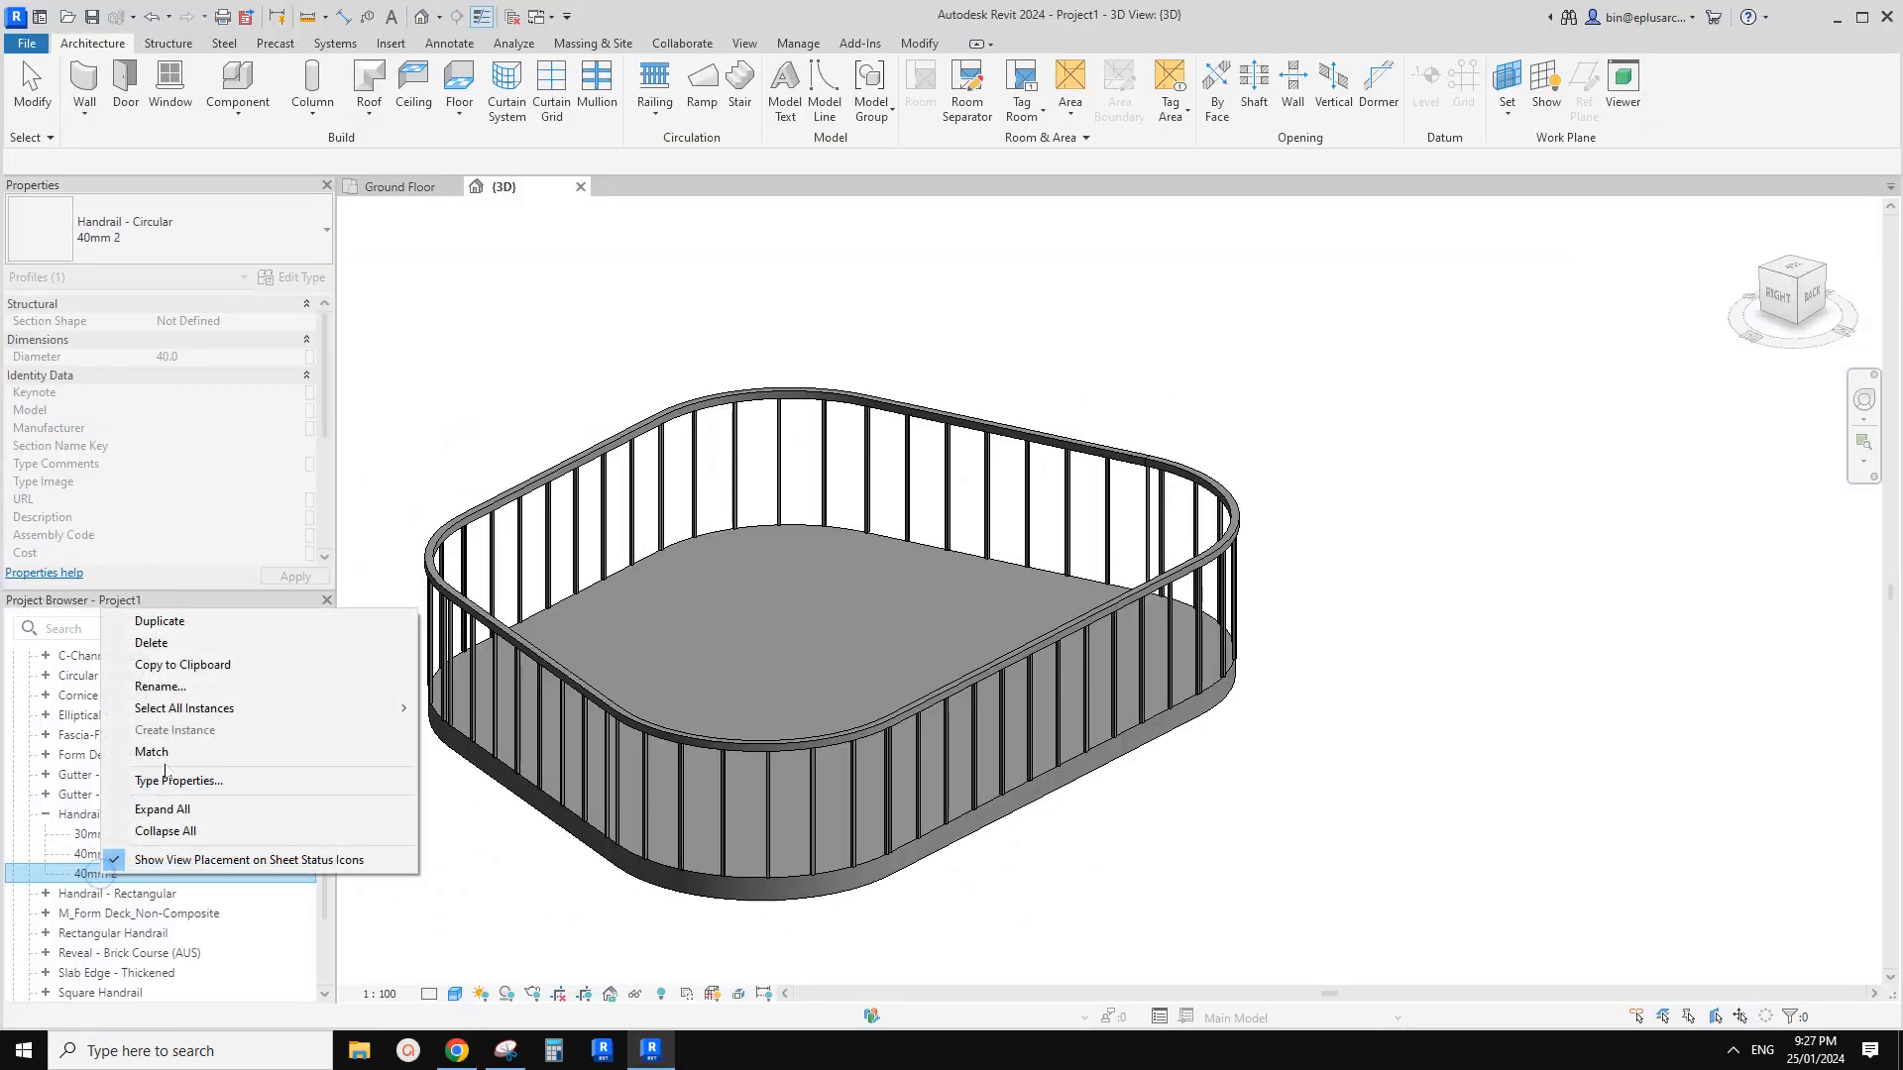
mouse_move(198, 710)
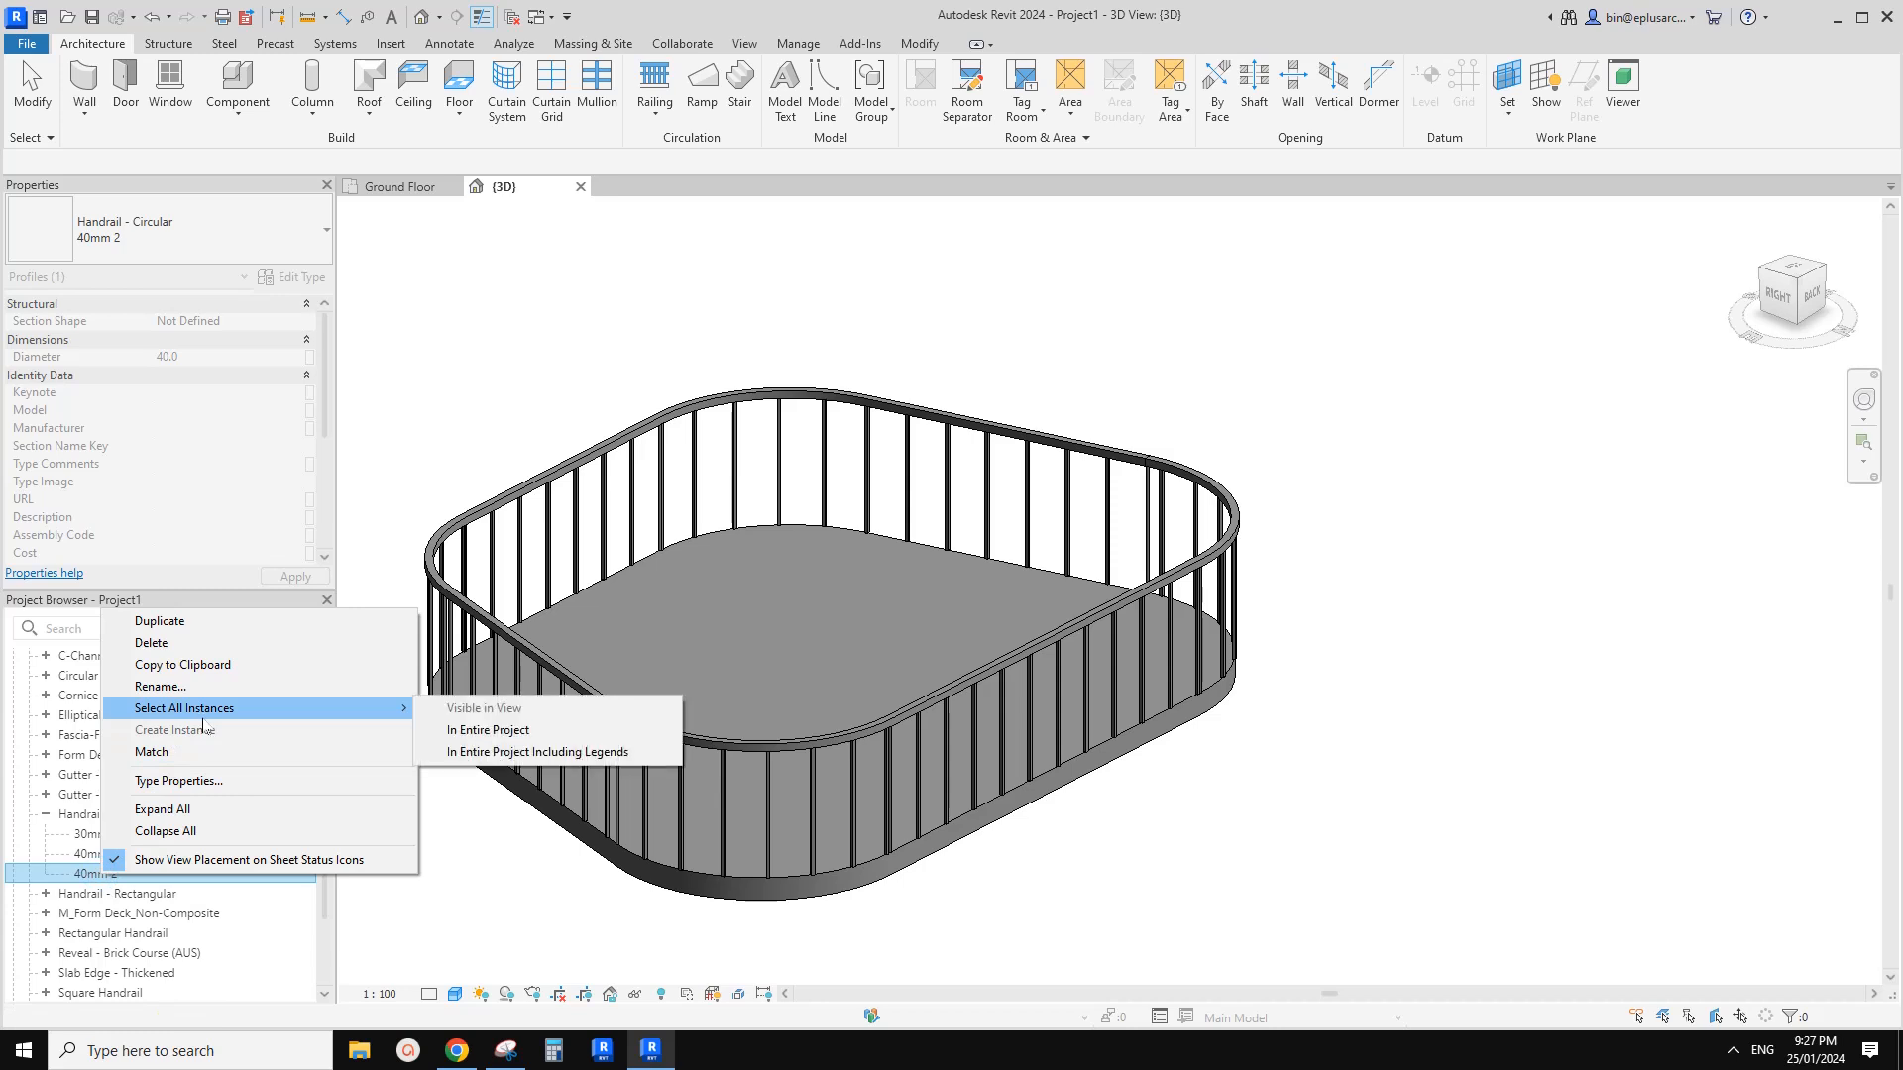
click(195, 687)
text(20)
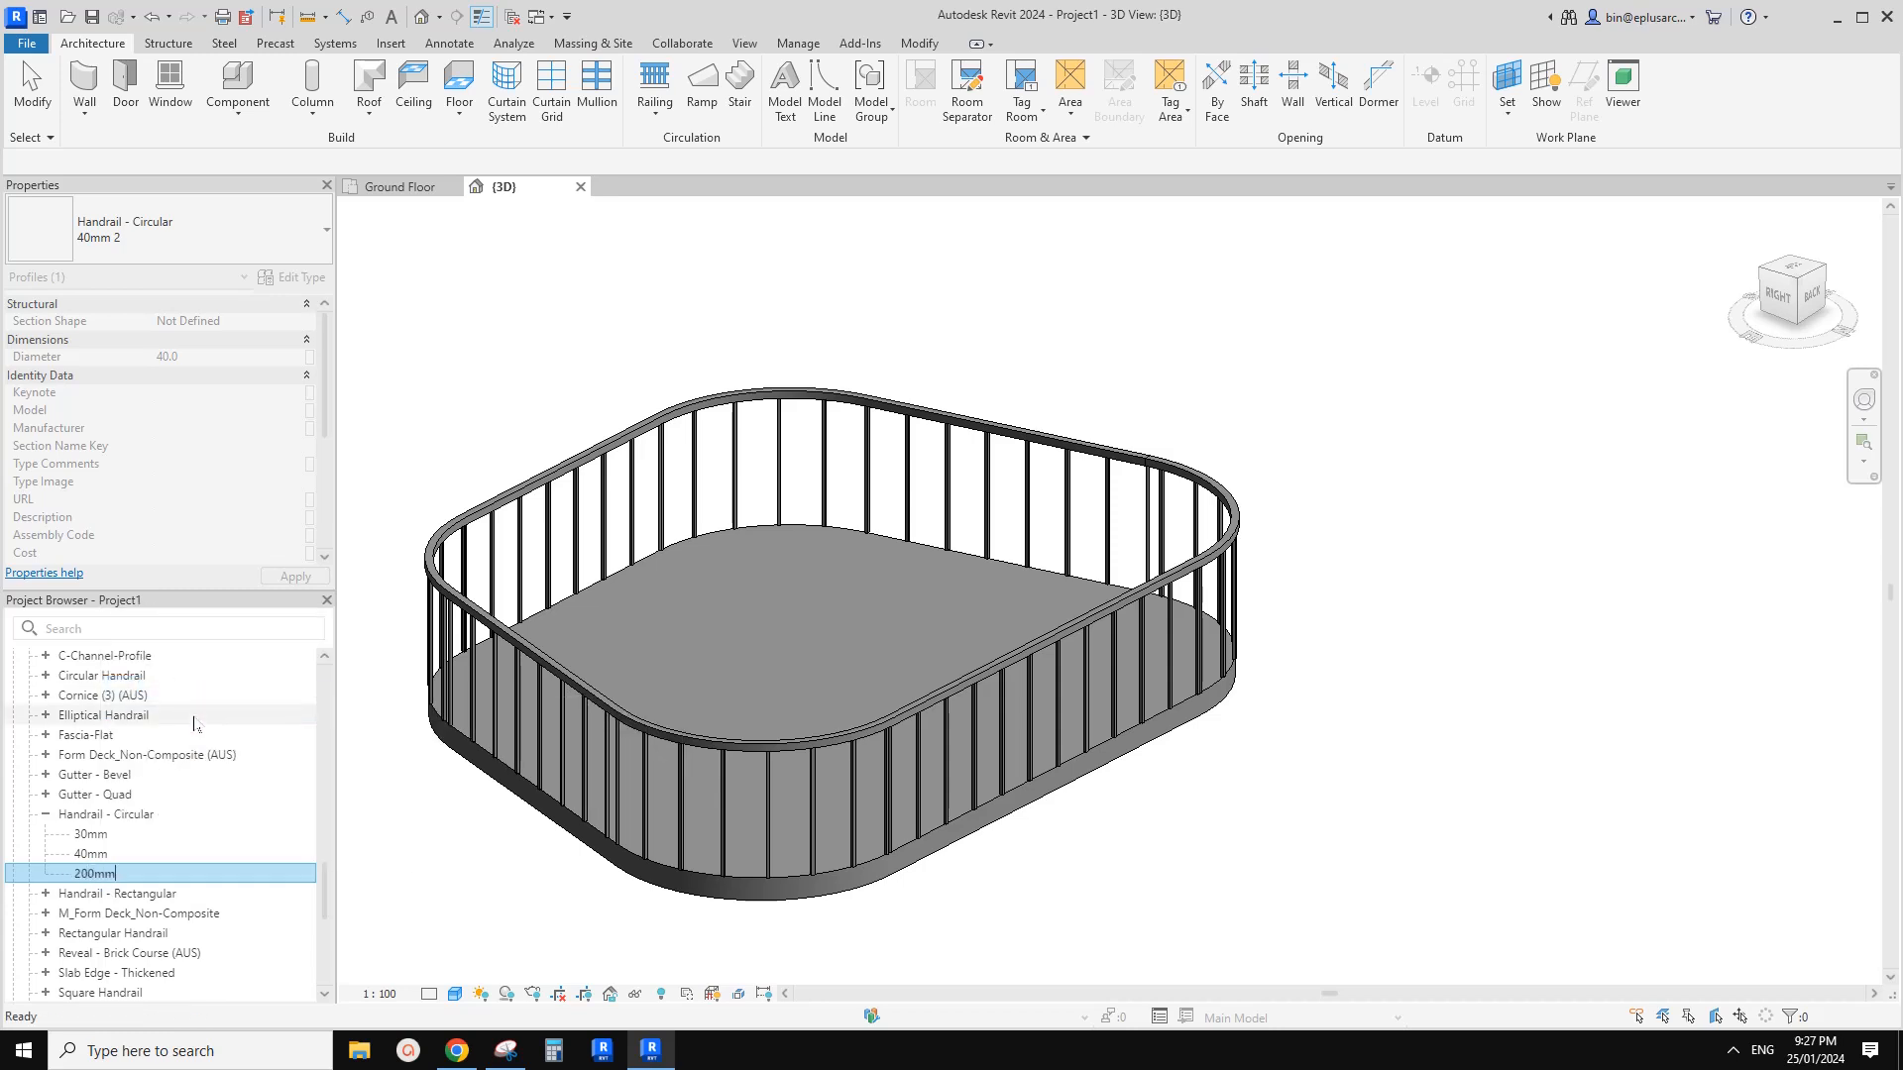
click(182, 838)
Set the diameter of the 200mm Handrail - Circular profile type to 200
double_click(97, 874)
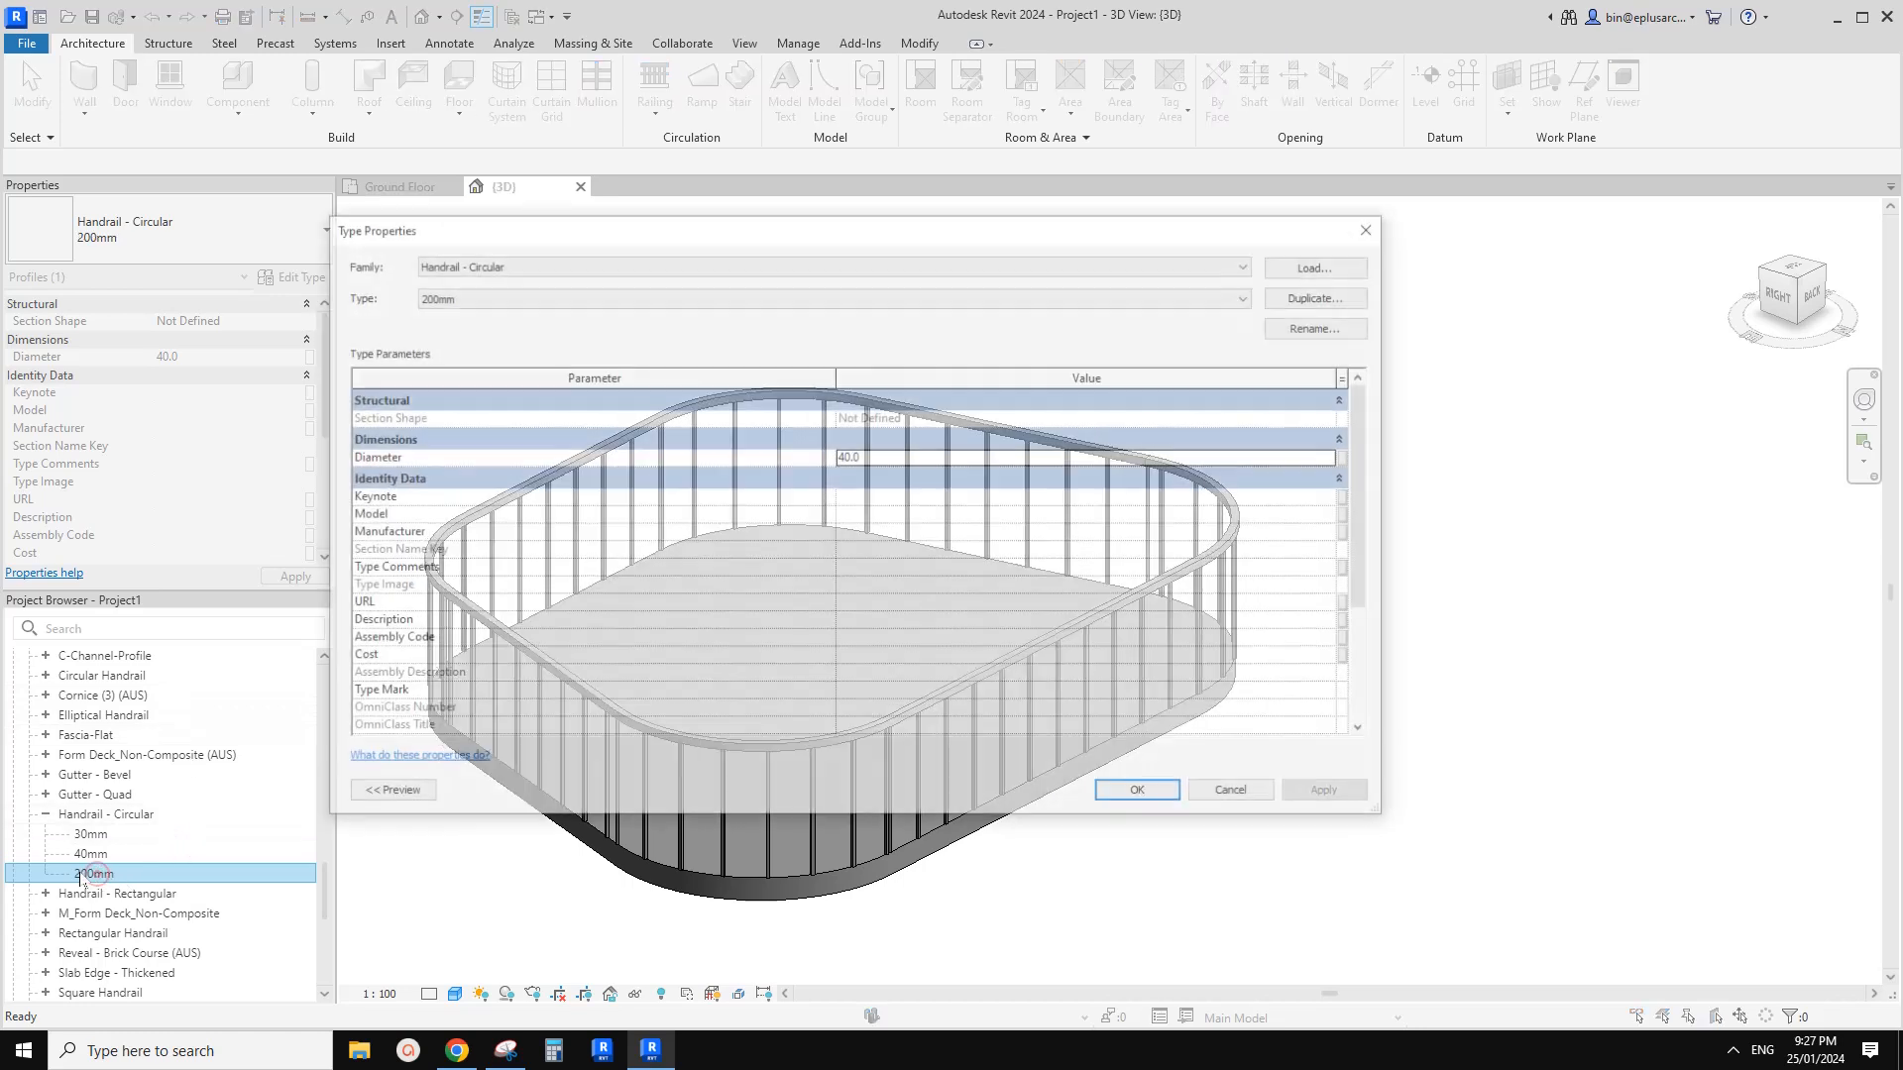
click(870, 461)
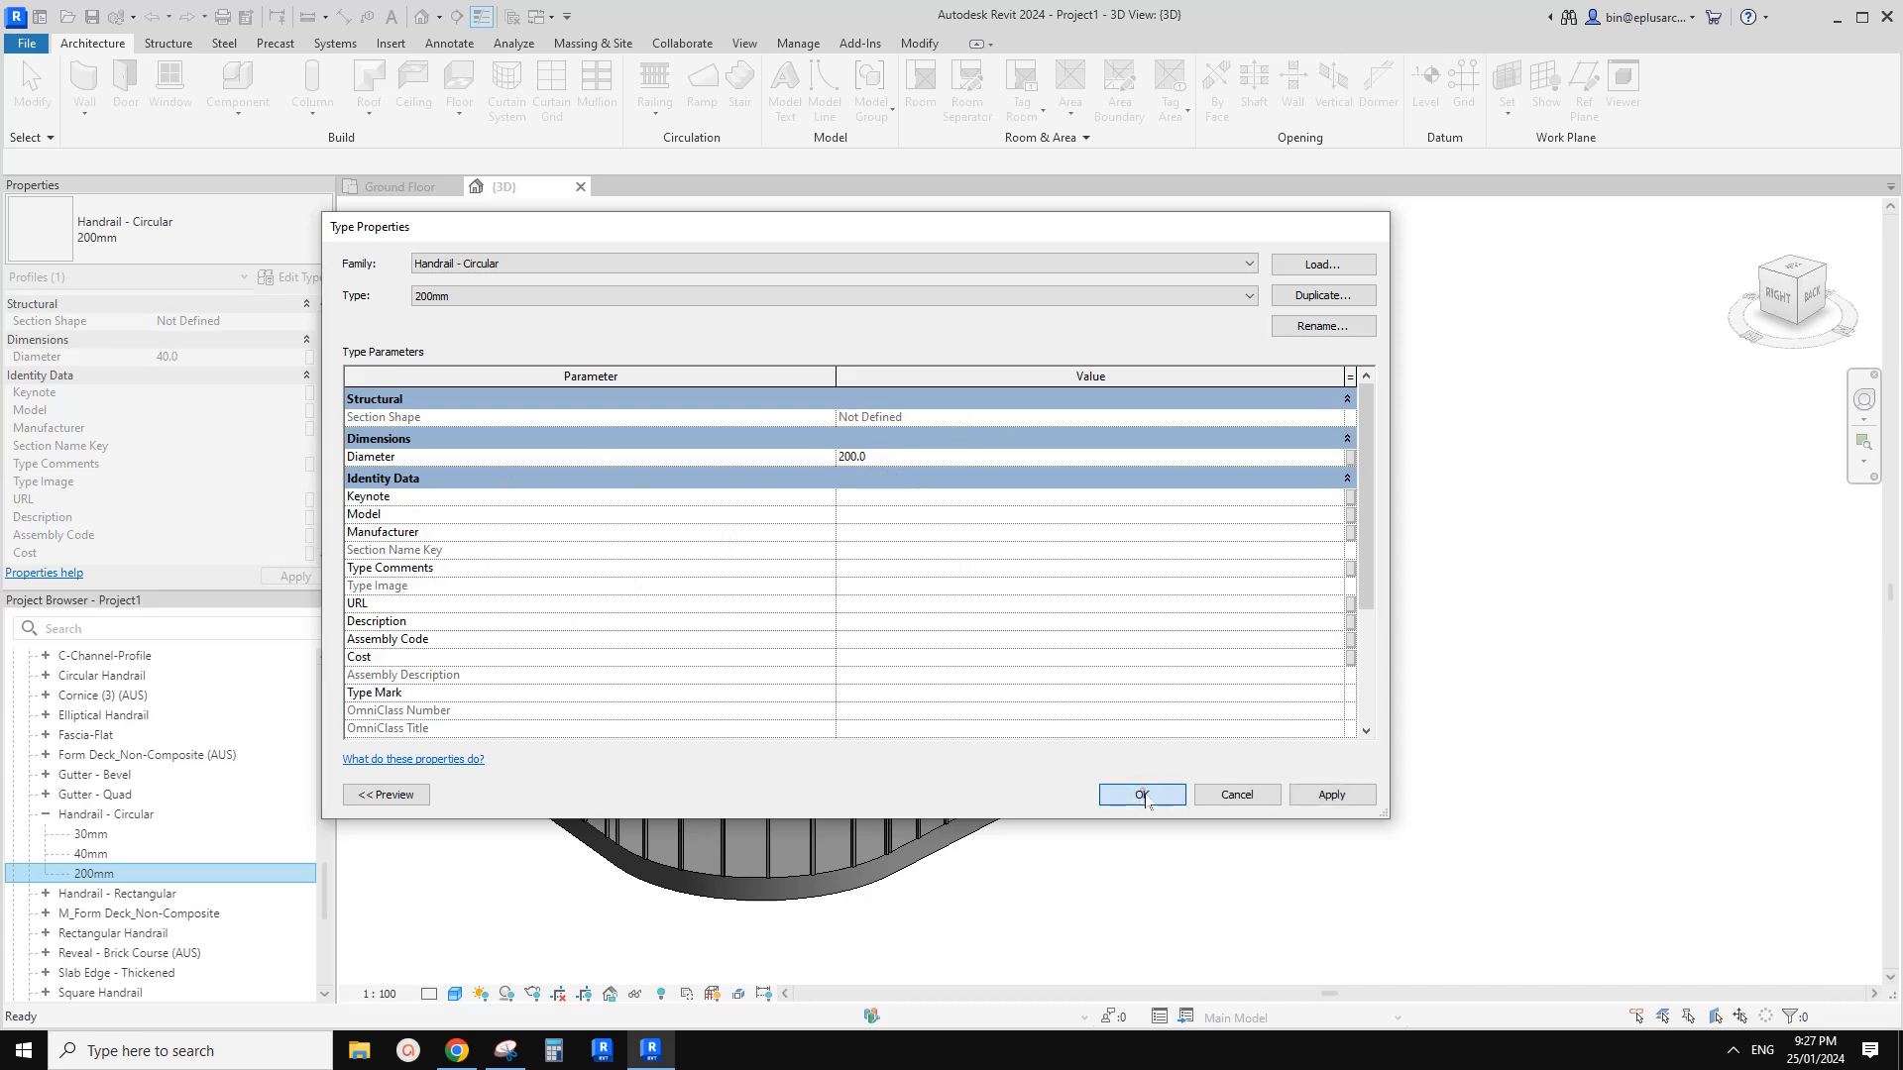
click(1142, 794)
click(383, 834)
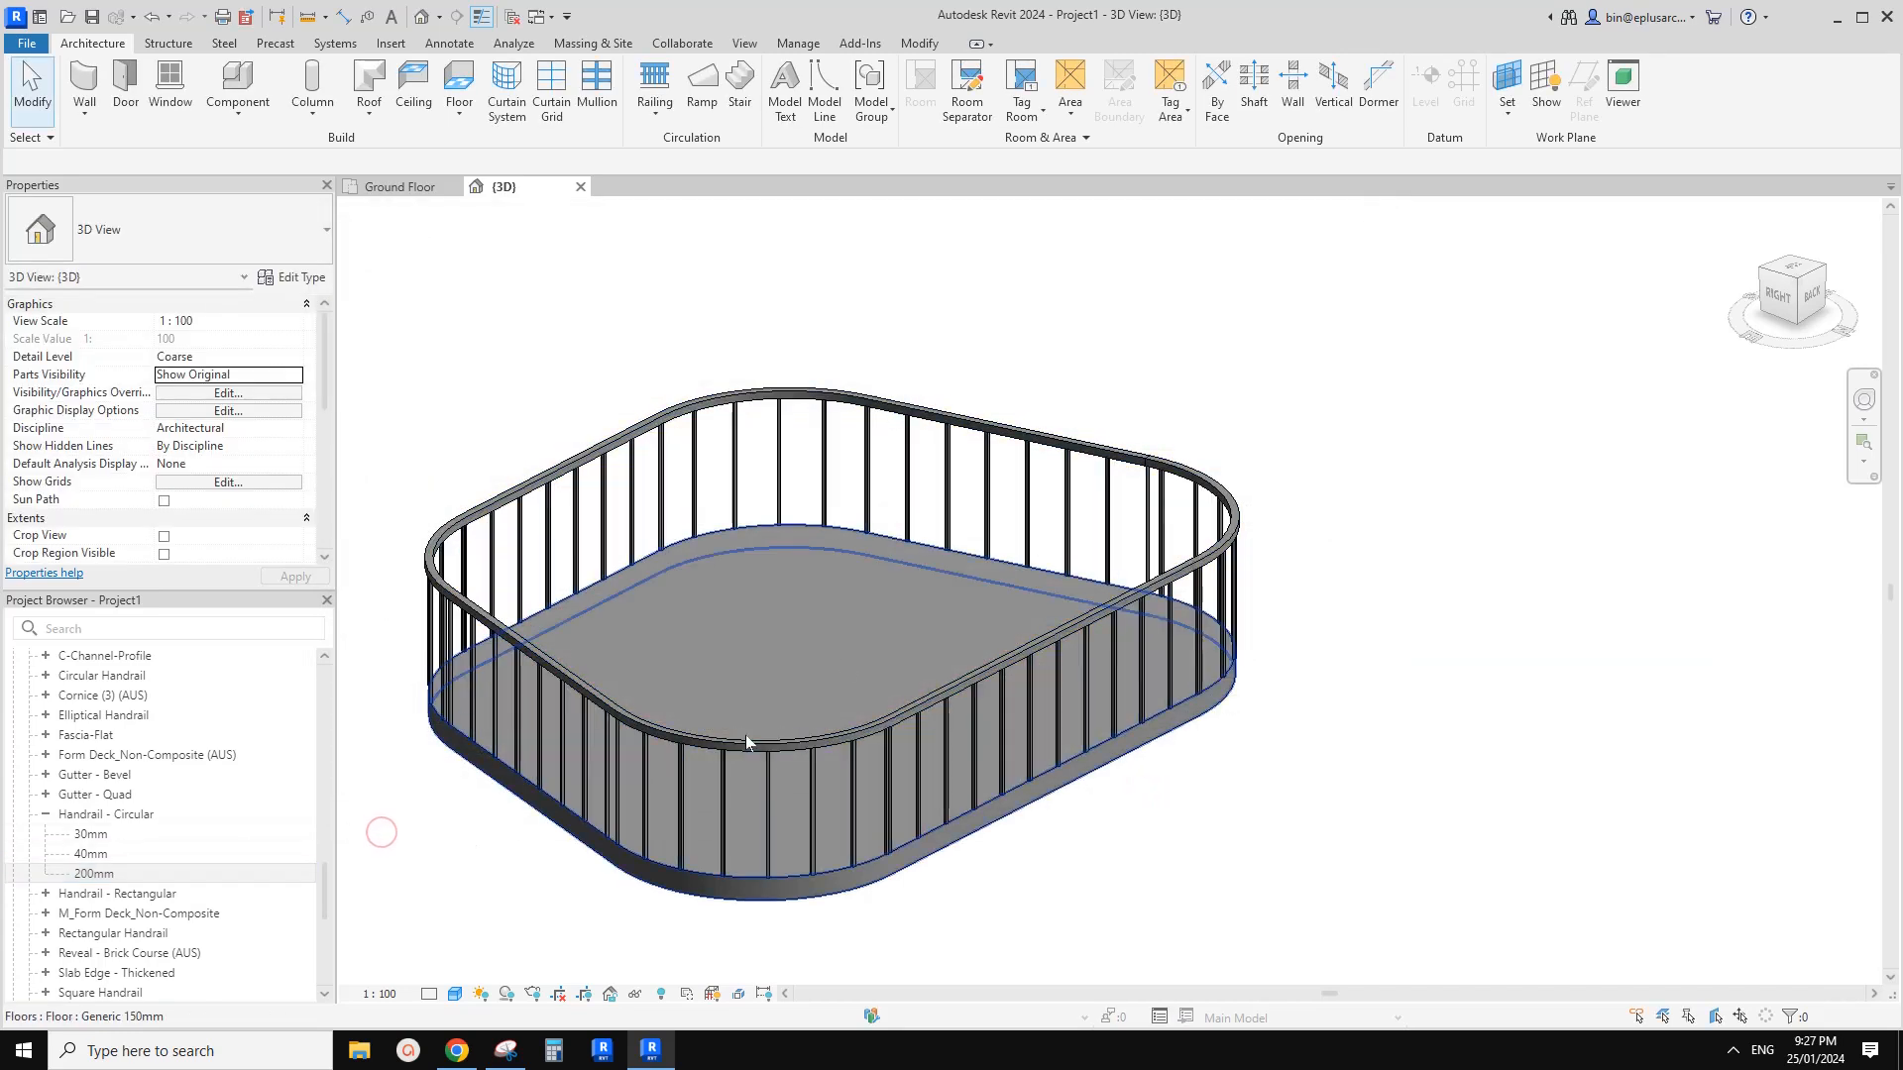
Duplicate the Rectangular - 50x50mm top rail type used by the selected railing and name the copy 200mm
click(706, 738)
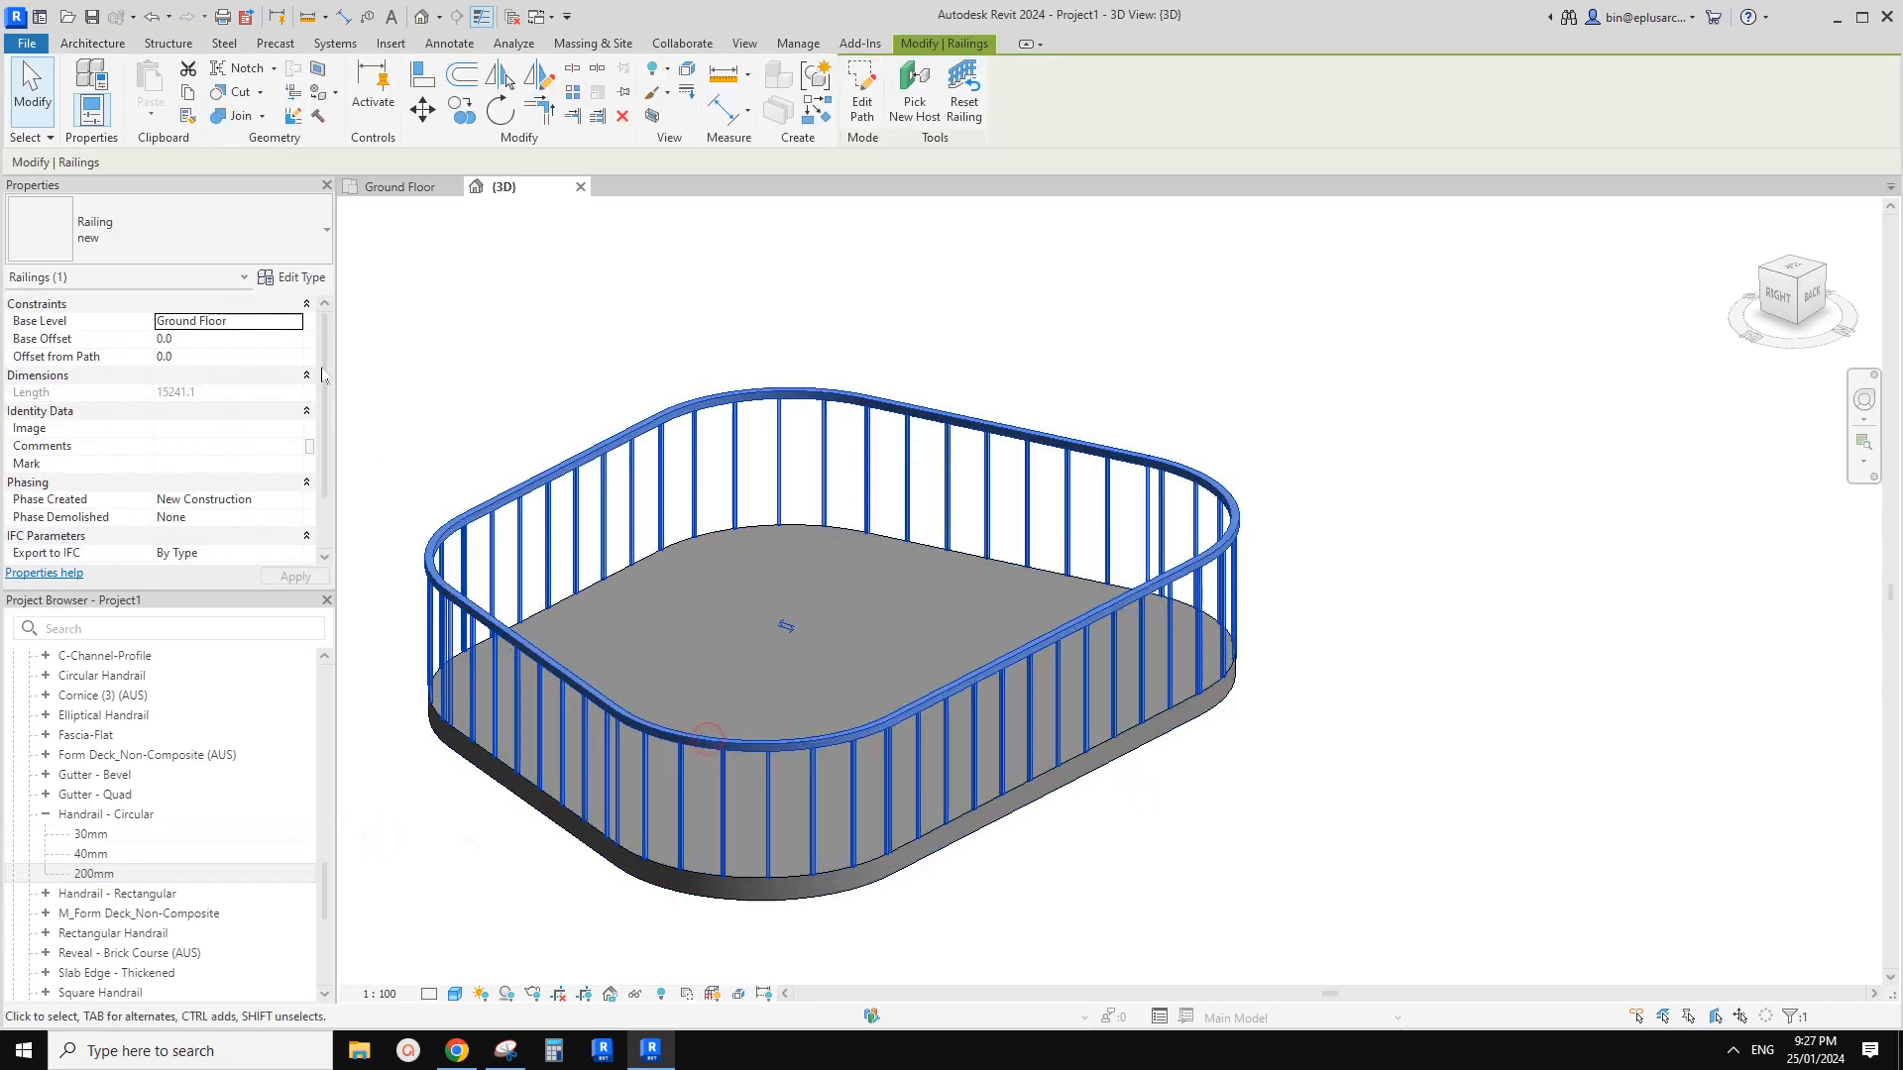
click(292, 276)
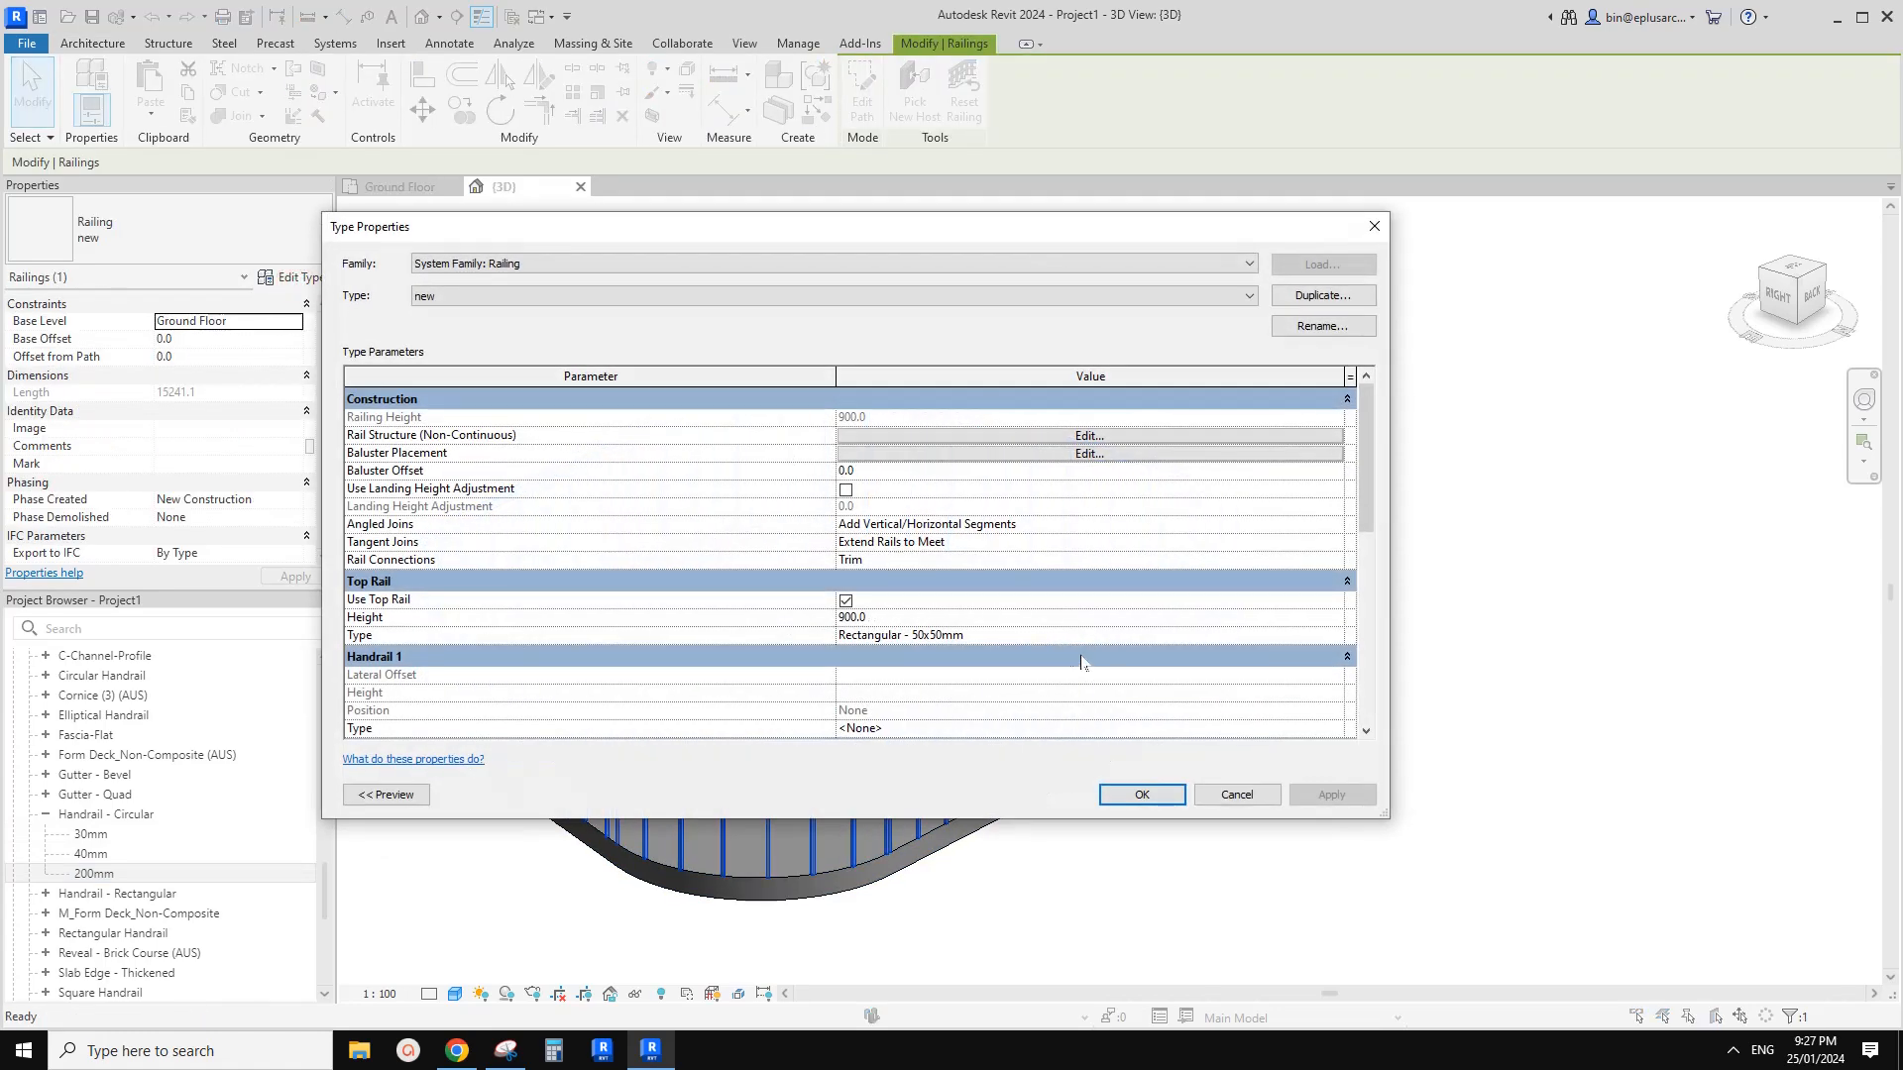
click(1337, 635)
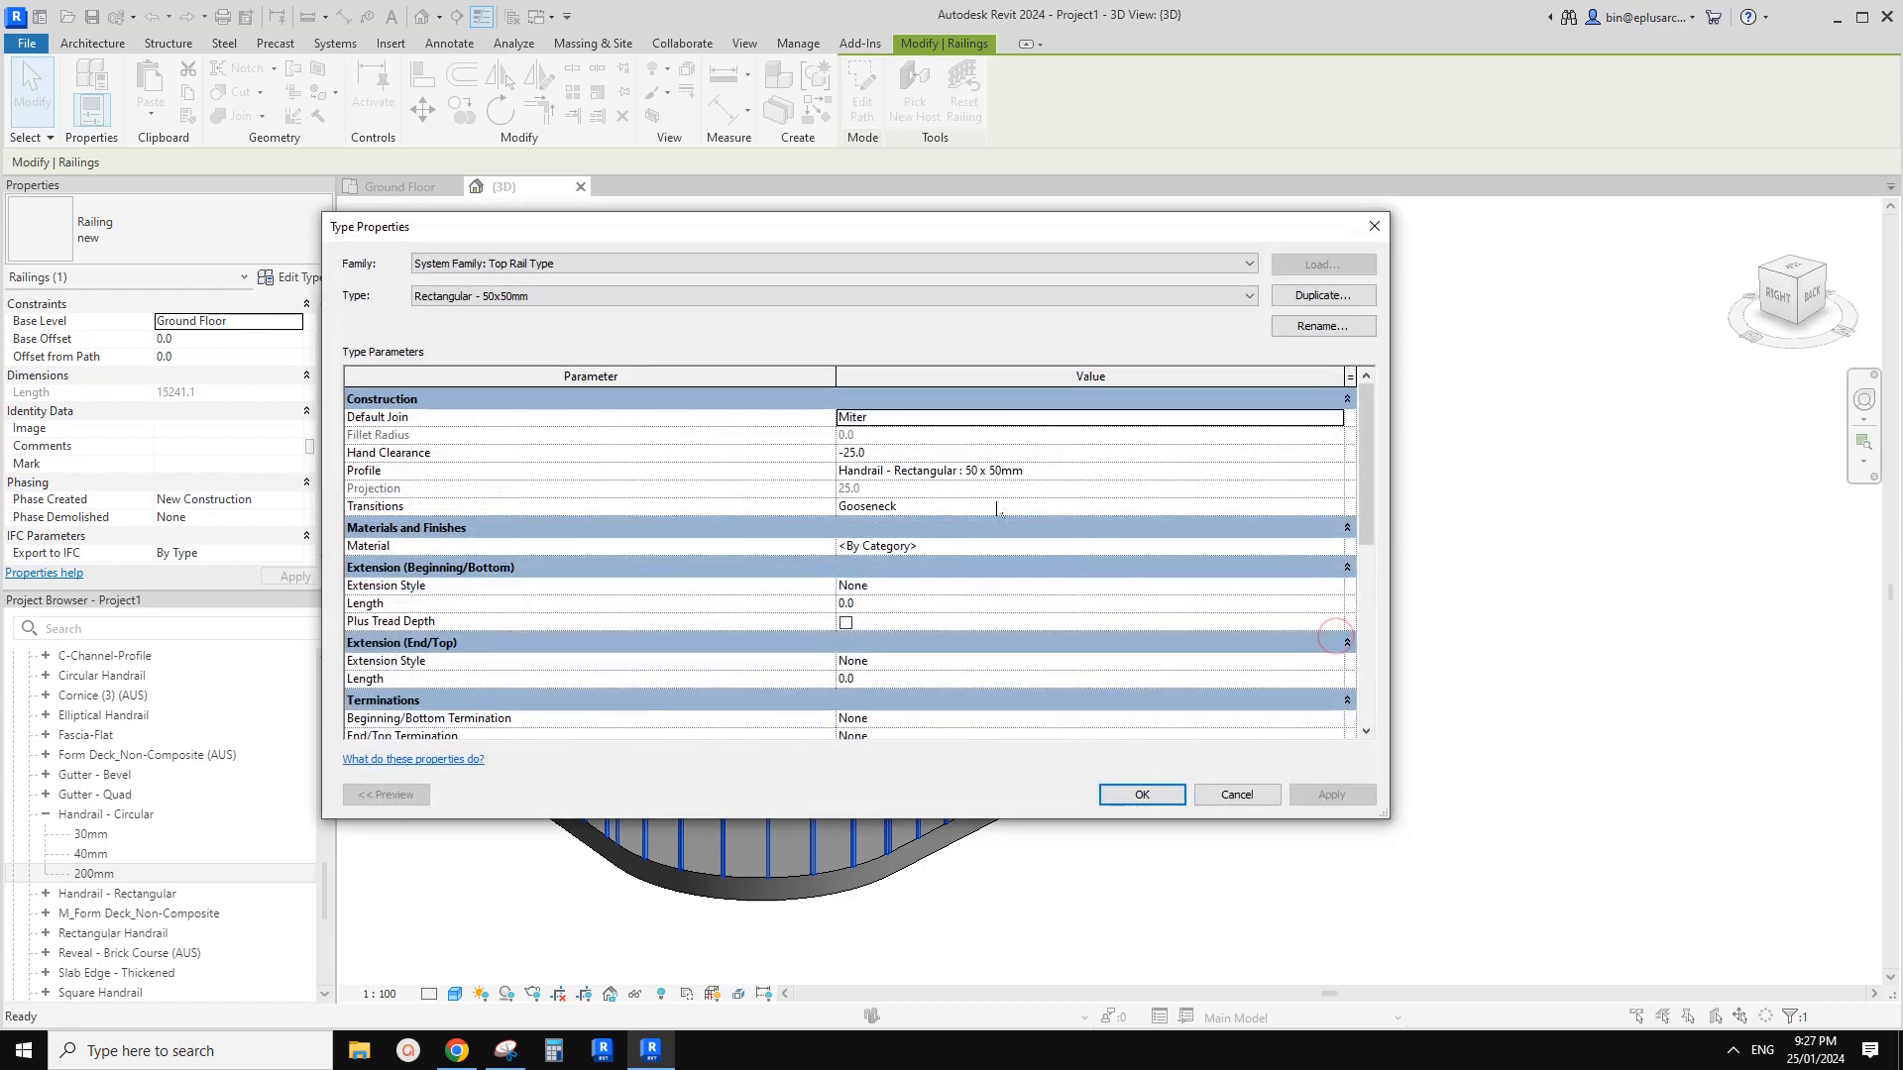
click(1307, 297)
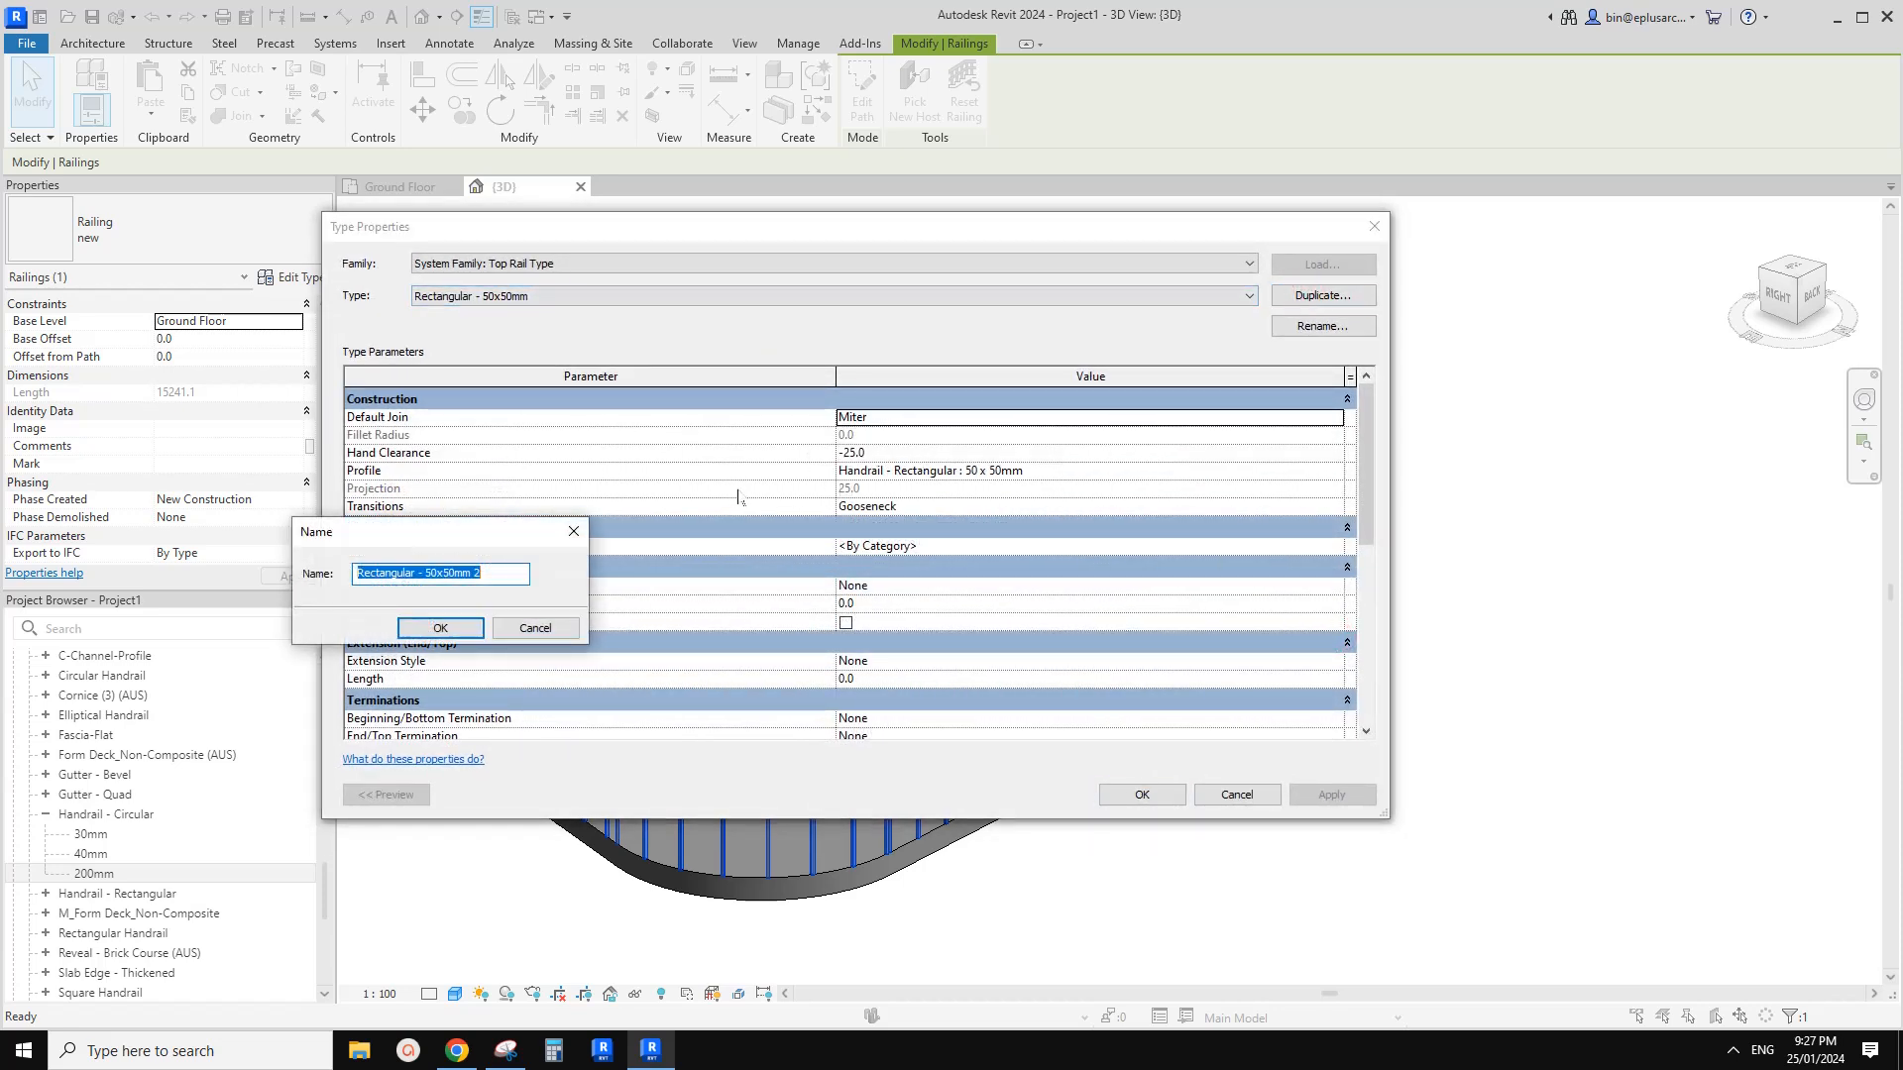
text(200mm)
click(460, 627)
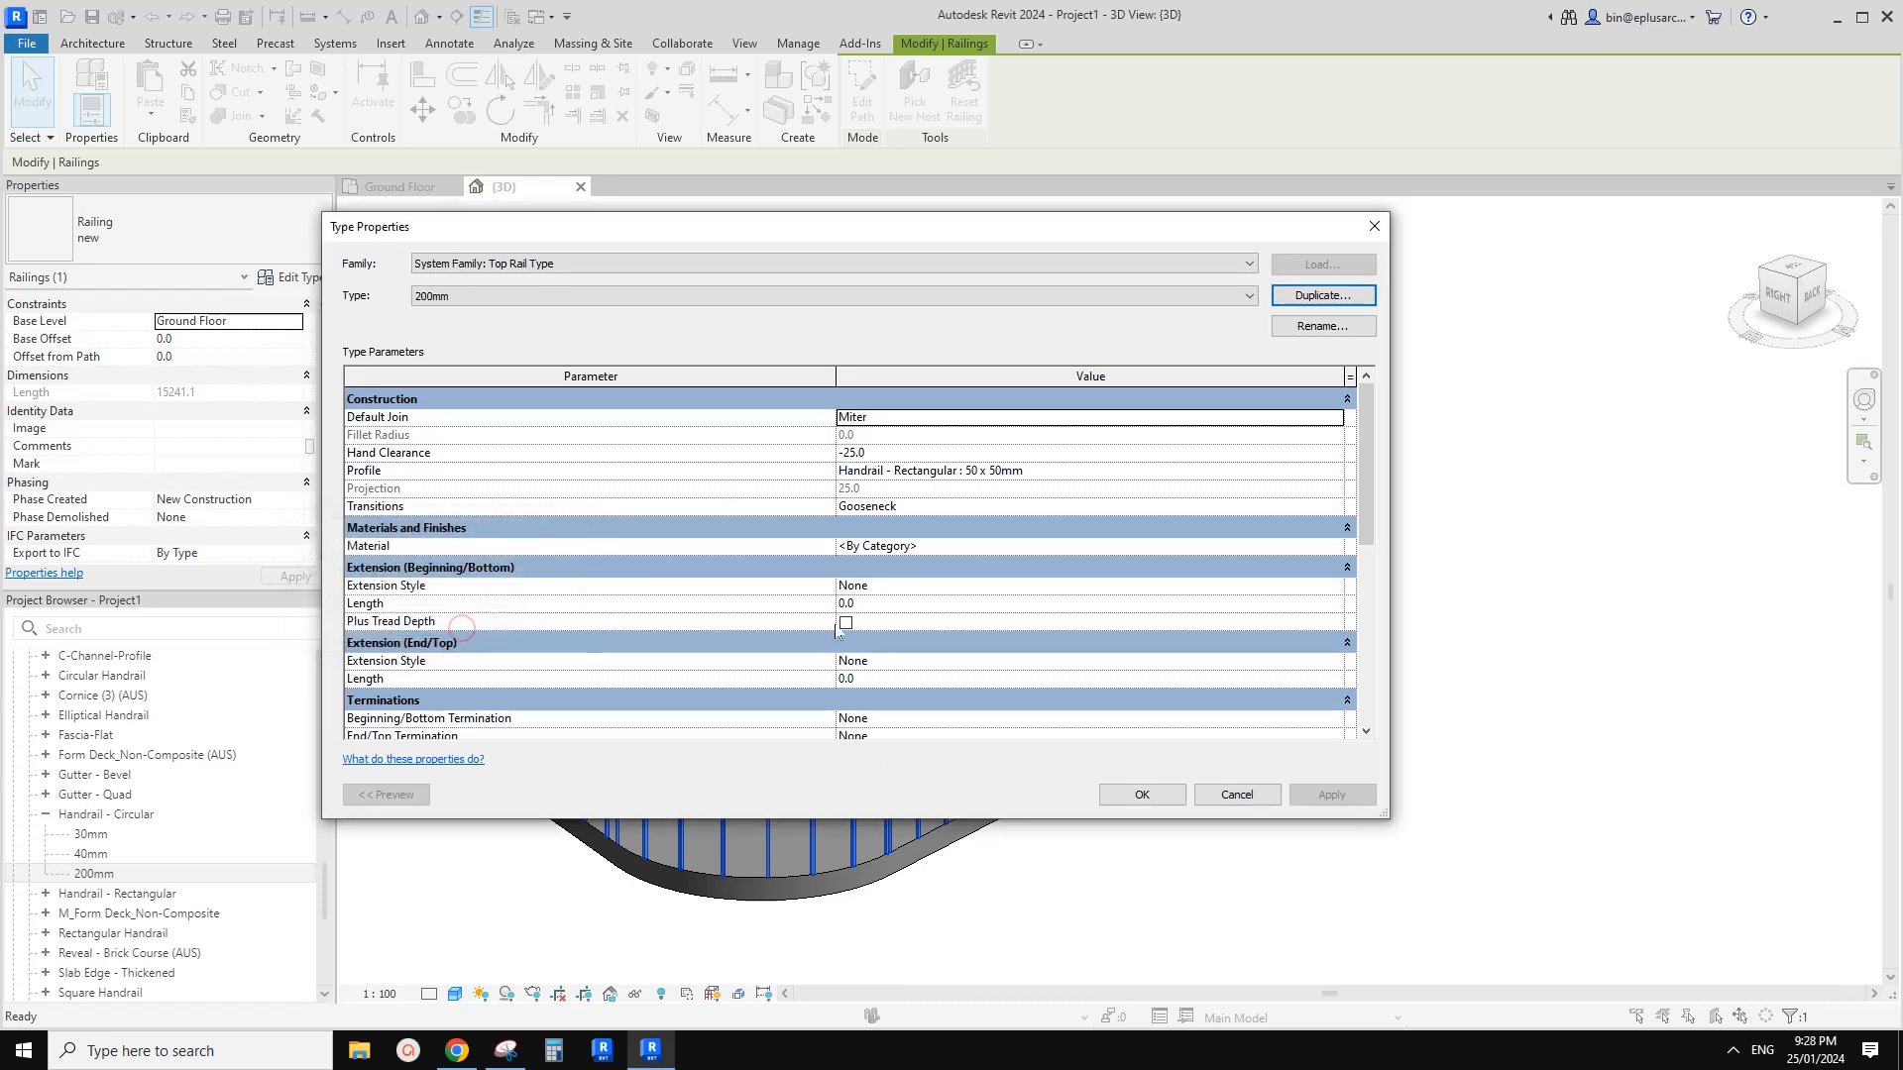
Set the 200mm top rail type's profile to Handrail - Circular : 200mm and apply it to the railing
click(1114, 472)
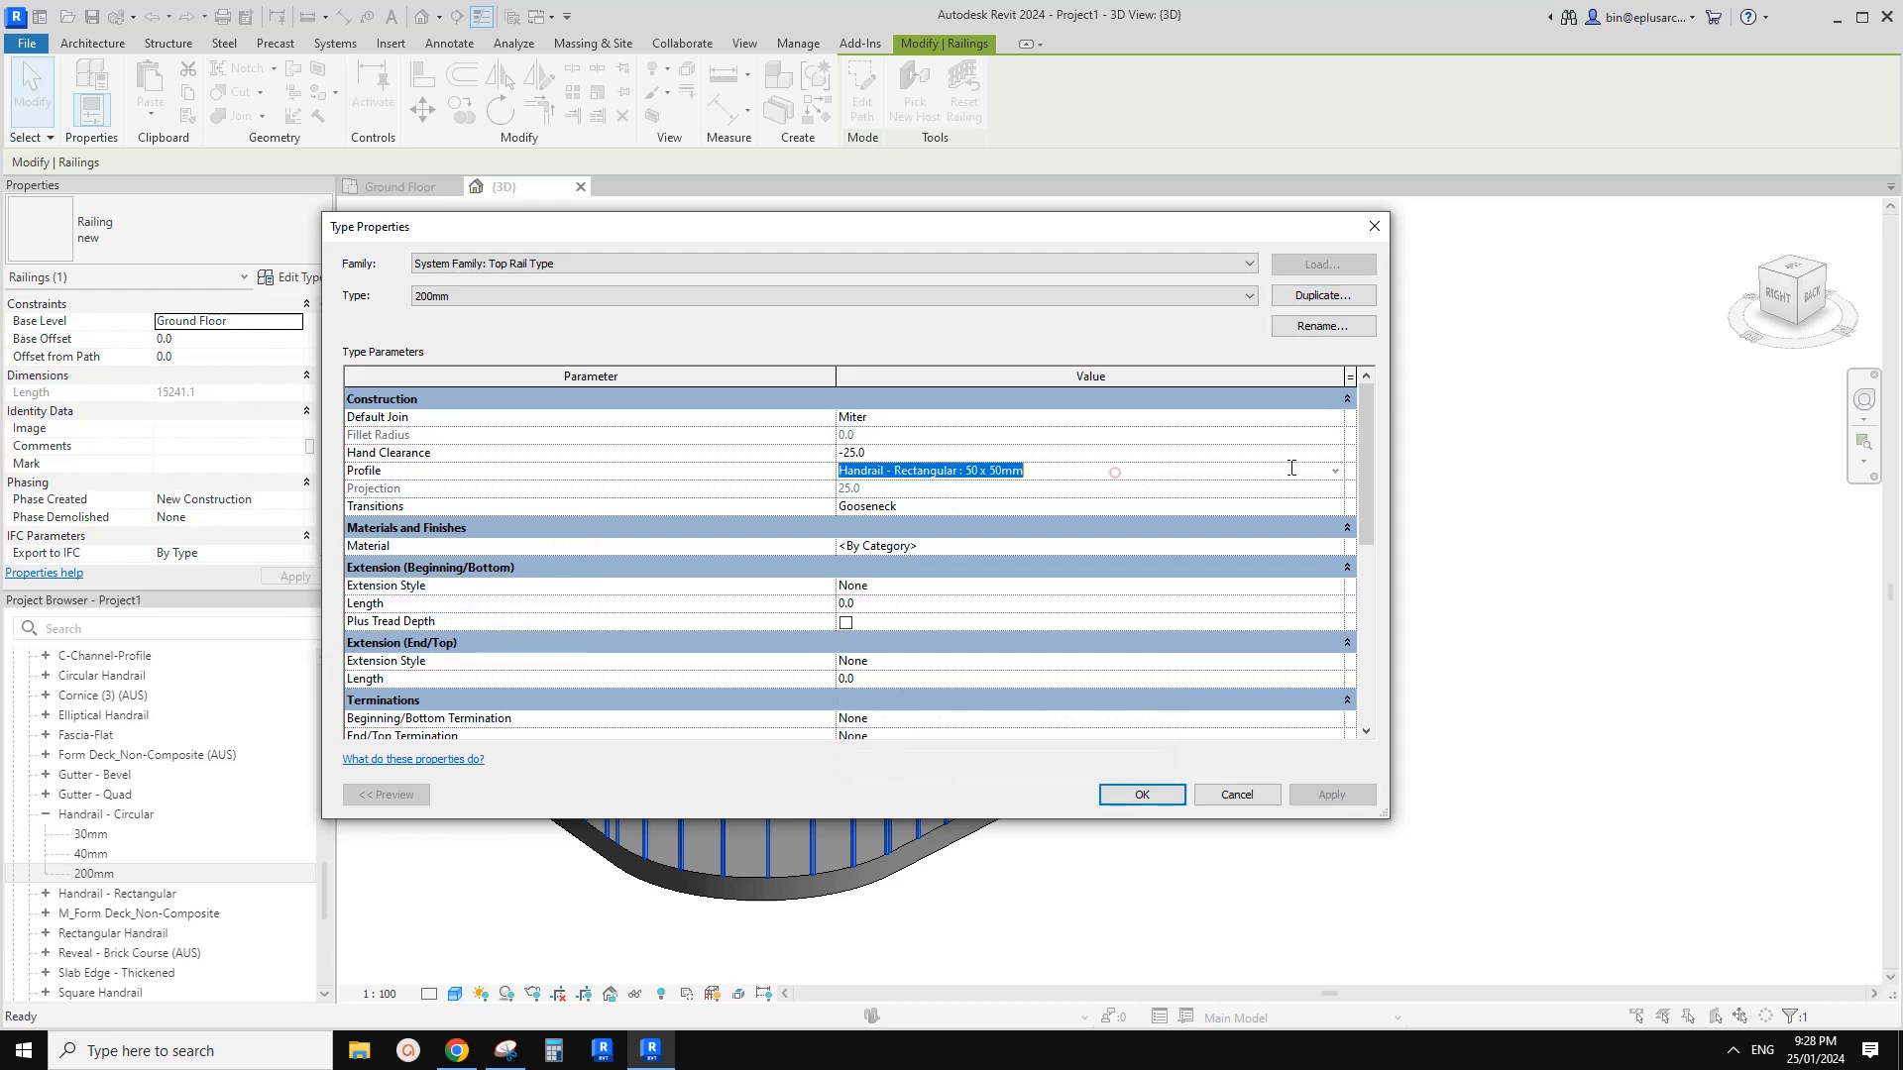
click(1334, 471)
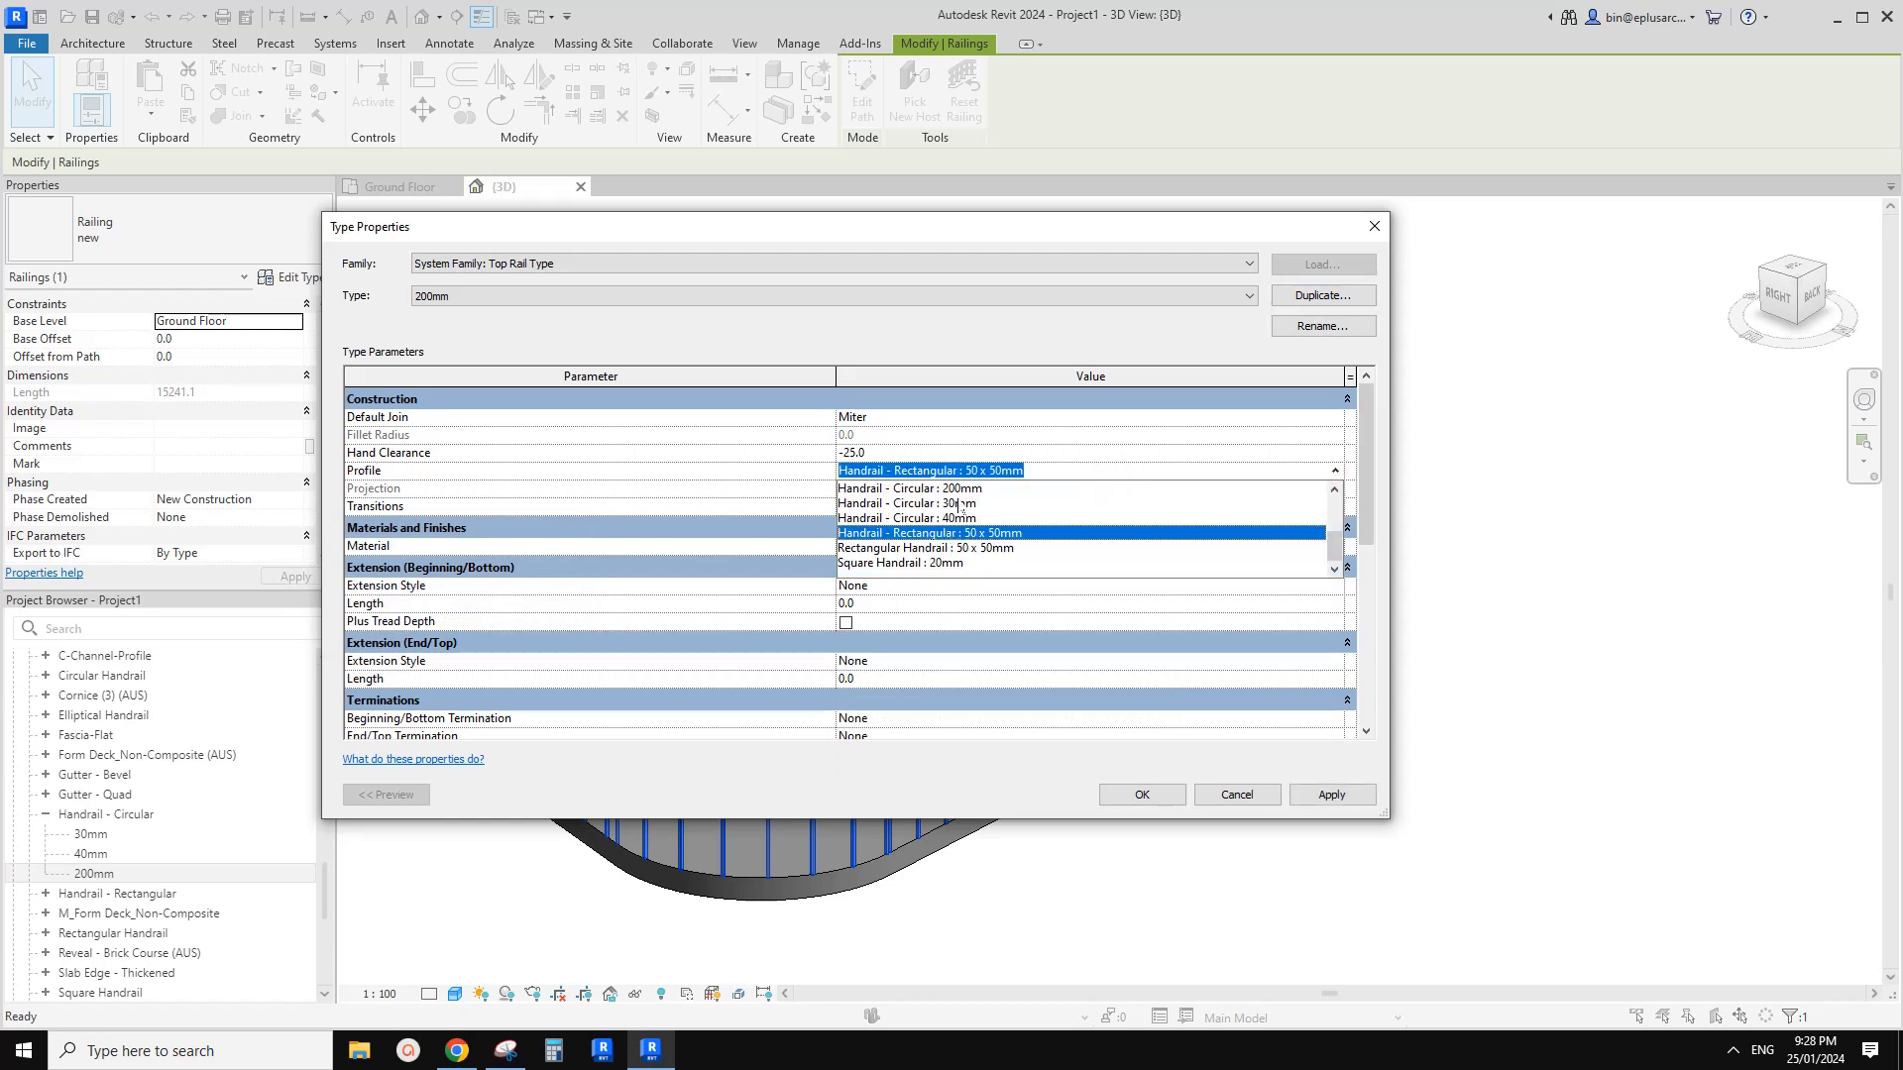
click(953, 490)
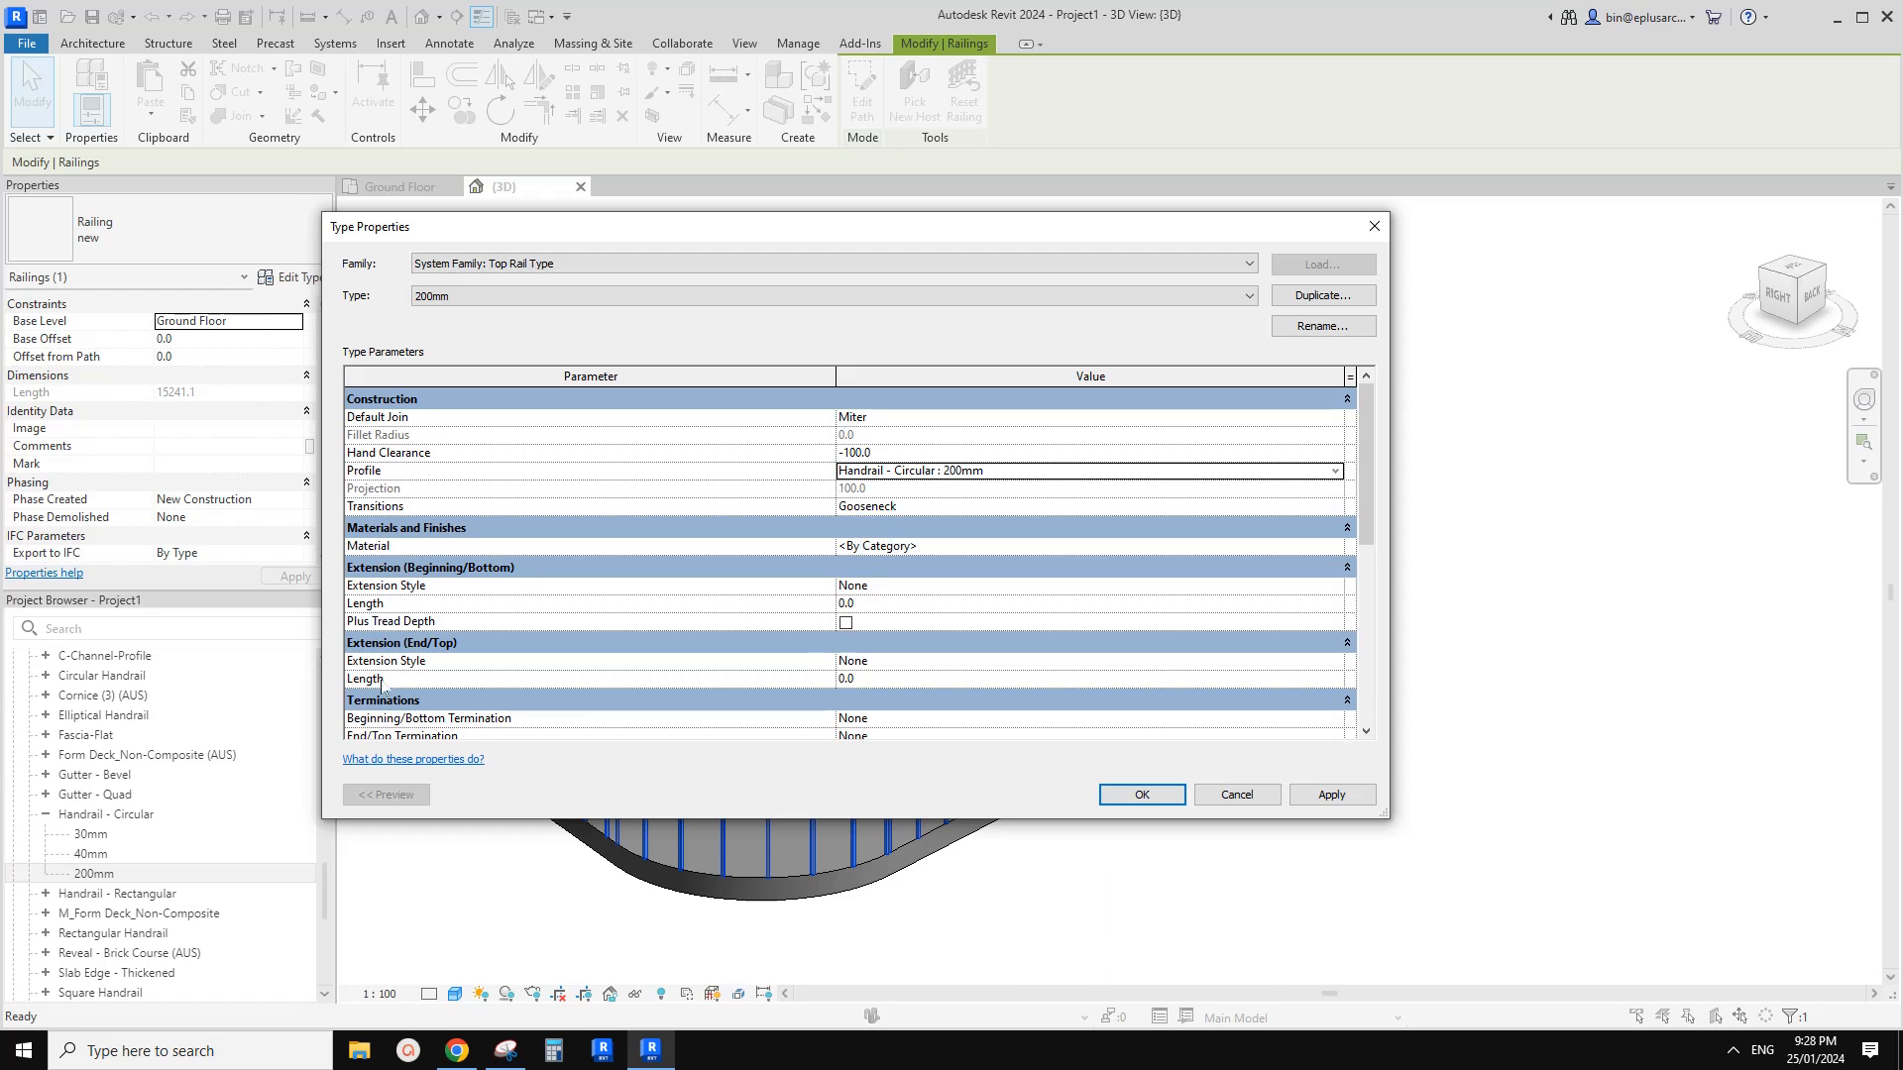
mouse_move(1367, 485)
mouse_down()
mouse_move(1369, 555)
mouse_move(1367, 501)
mouse_up()
click(1162, 798)
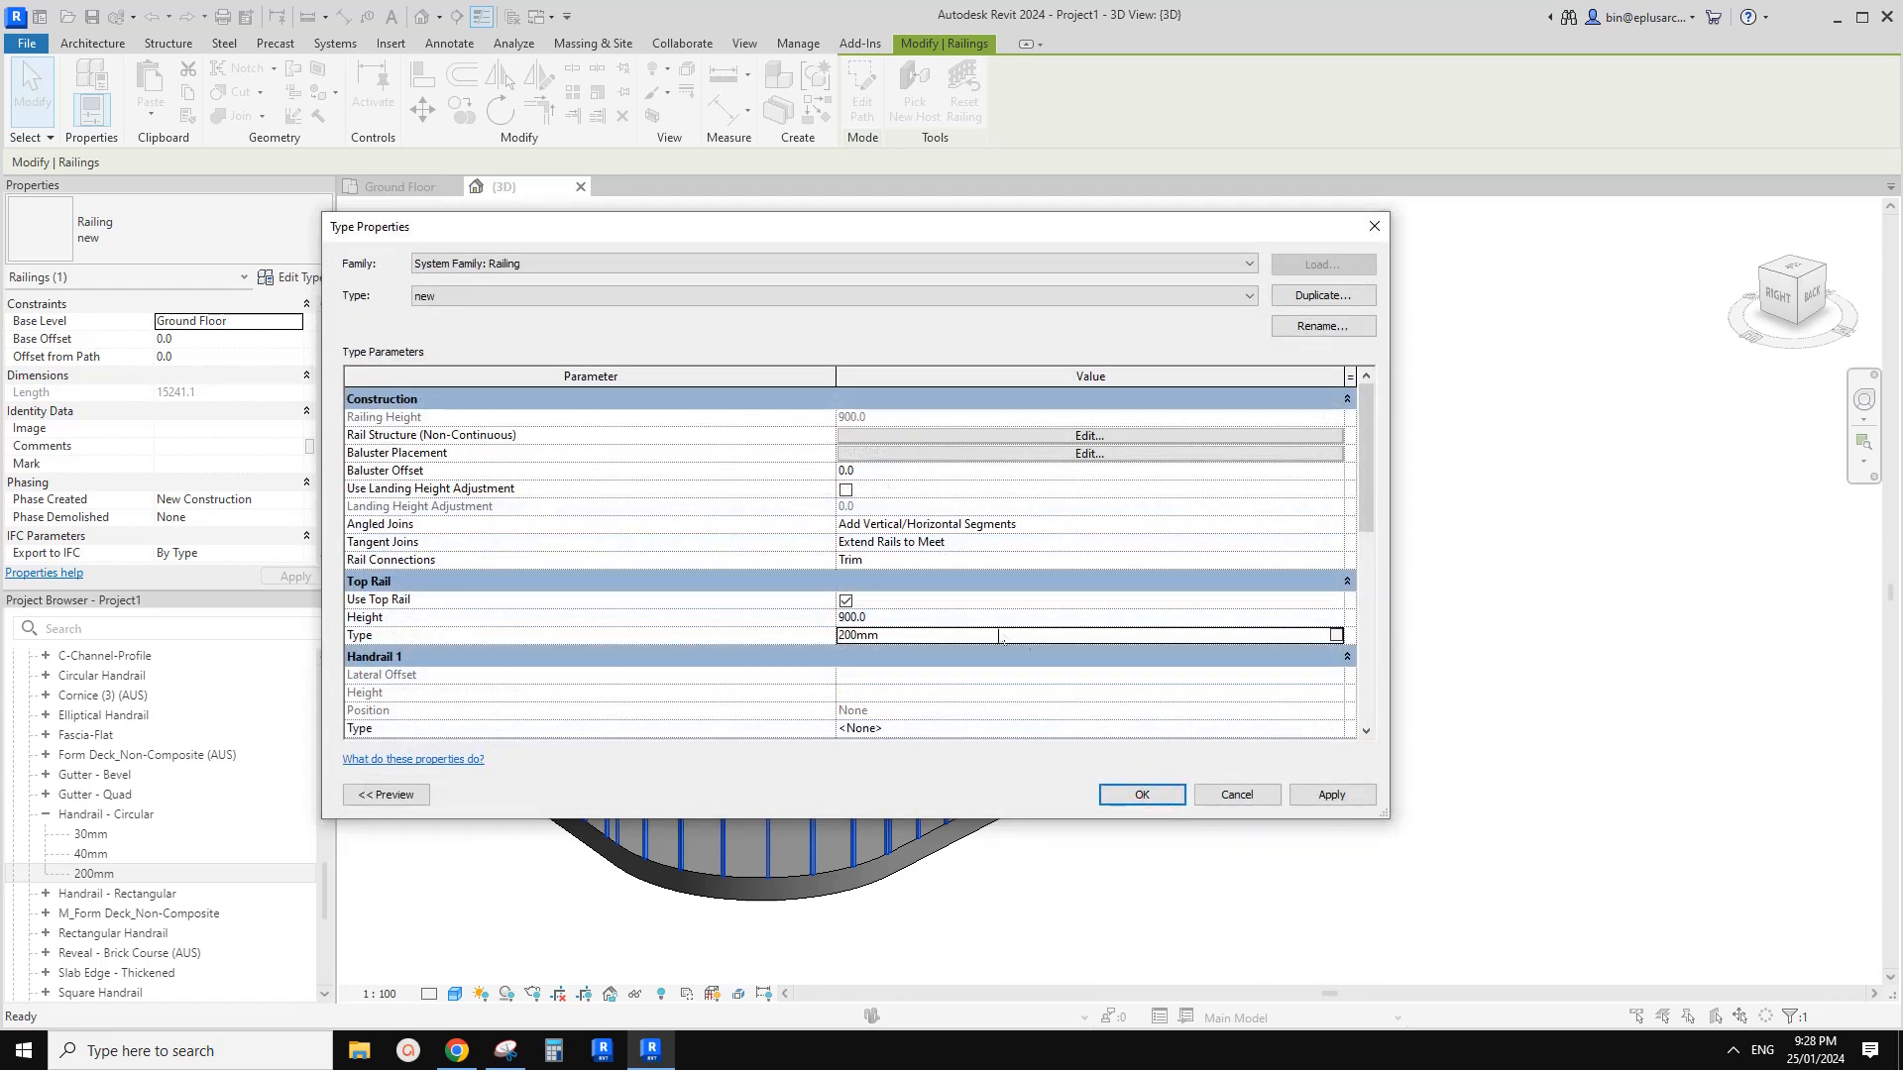
click(1155, 802)
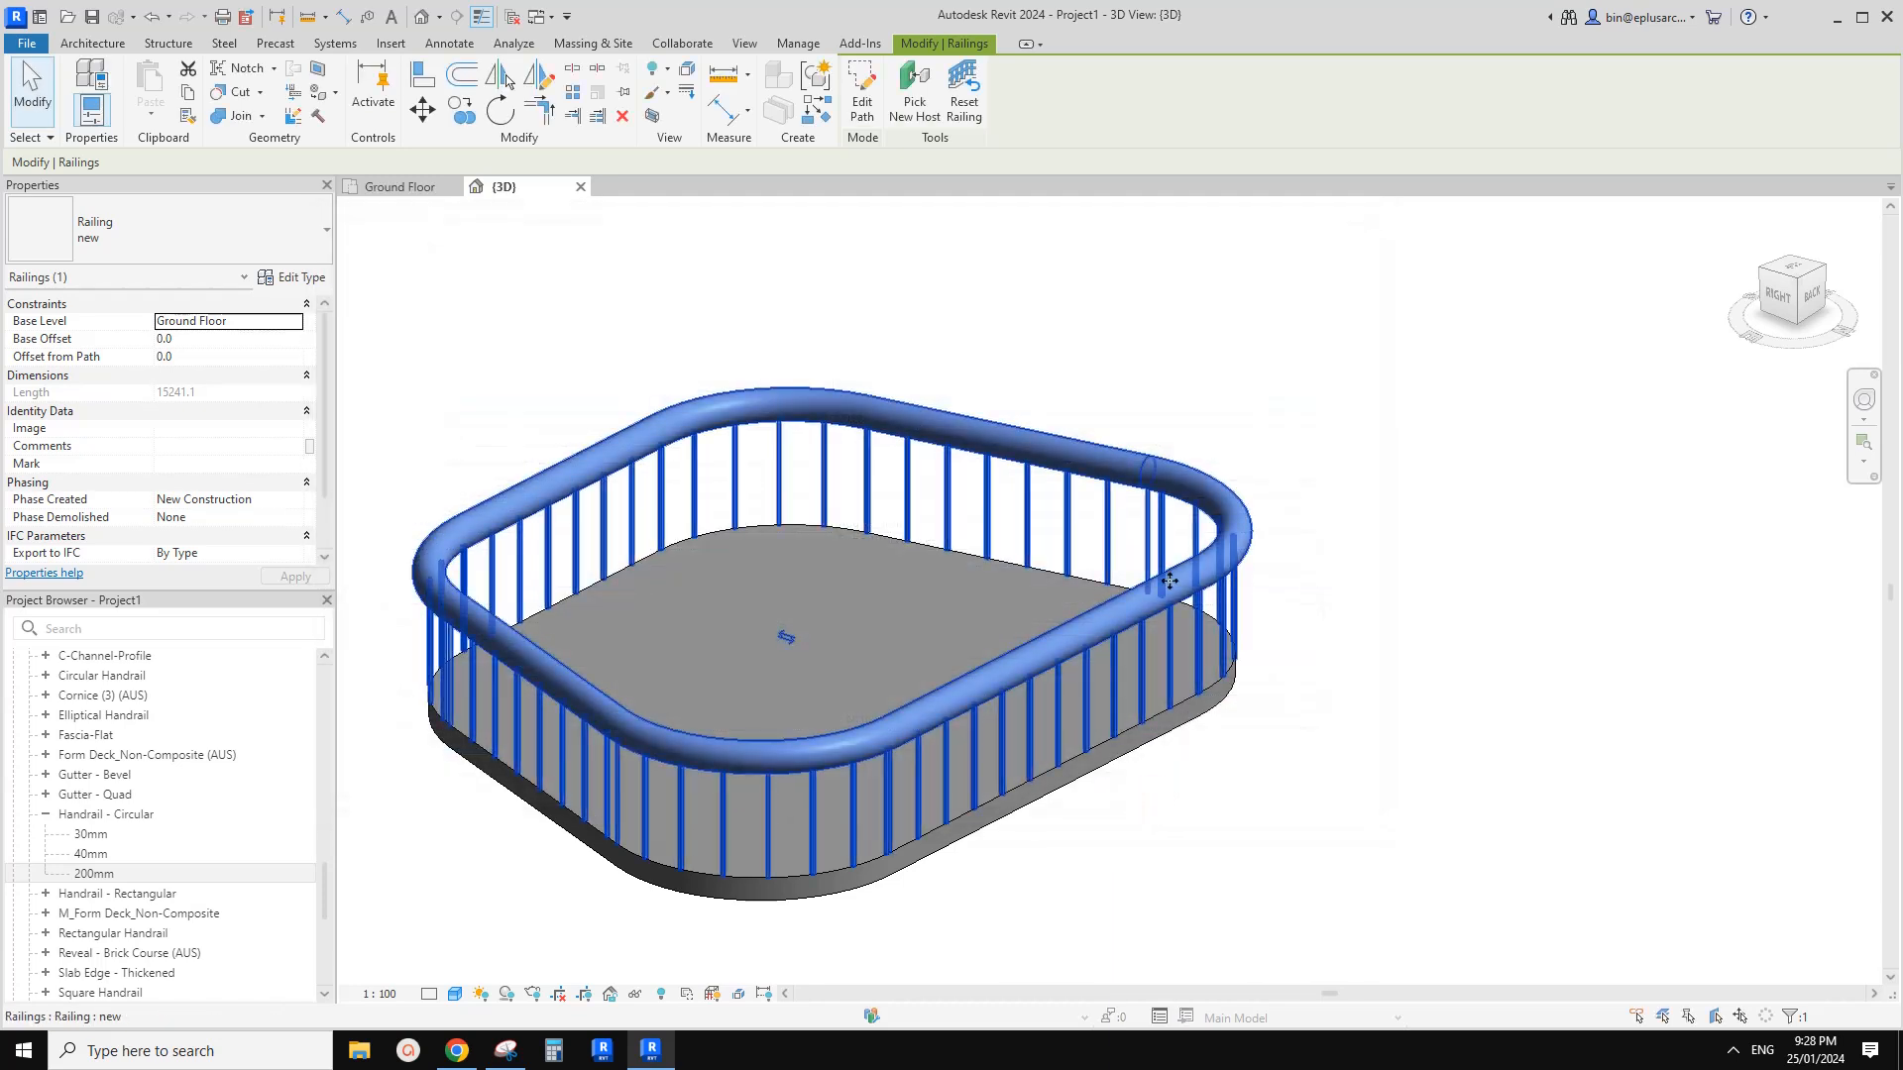
Switch to the Google Docs page in Chrome to compare the railing with the circled reference sketches, and return to Revit
click(457, 1050)
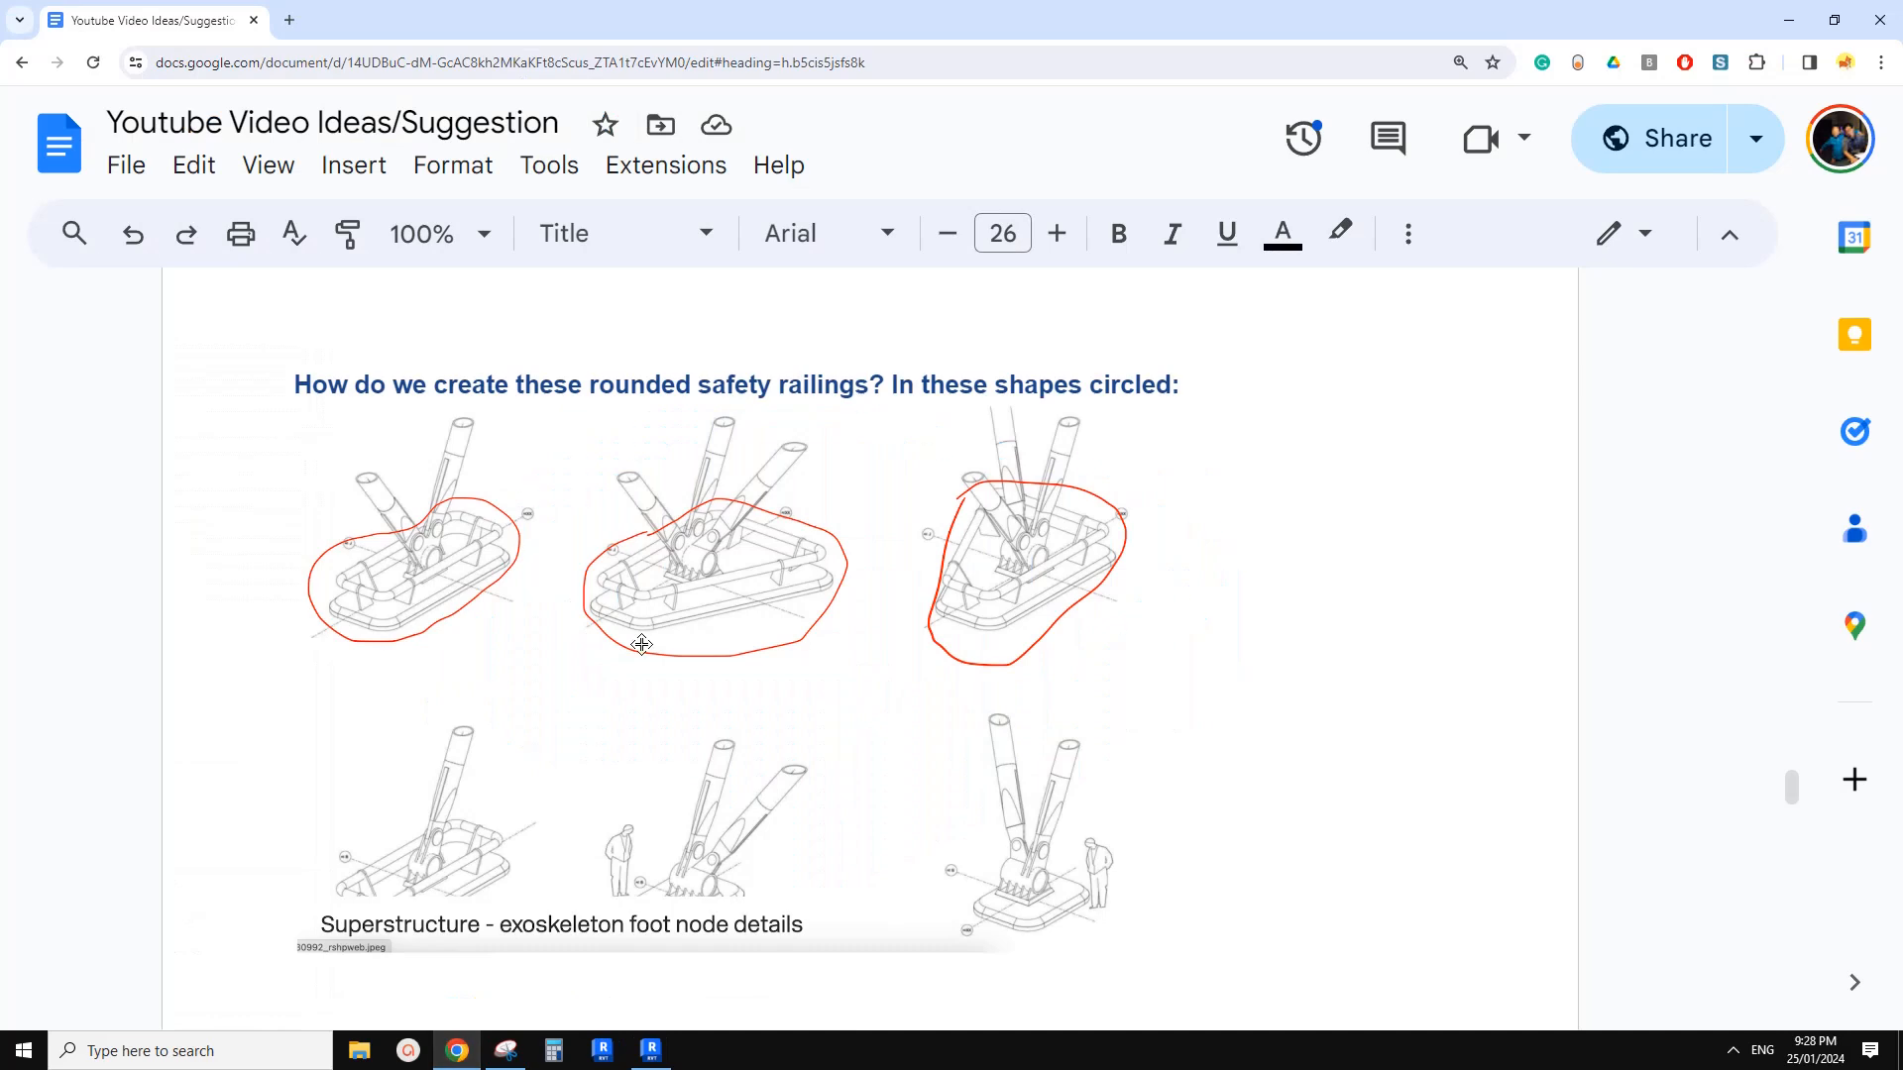
click(651, 1050)
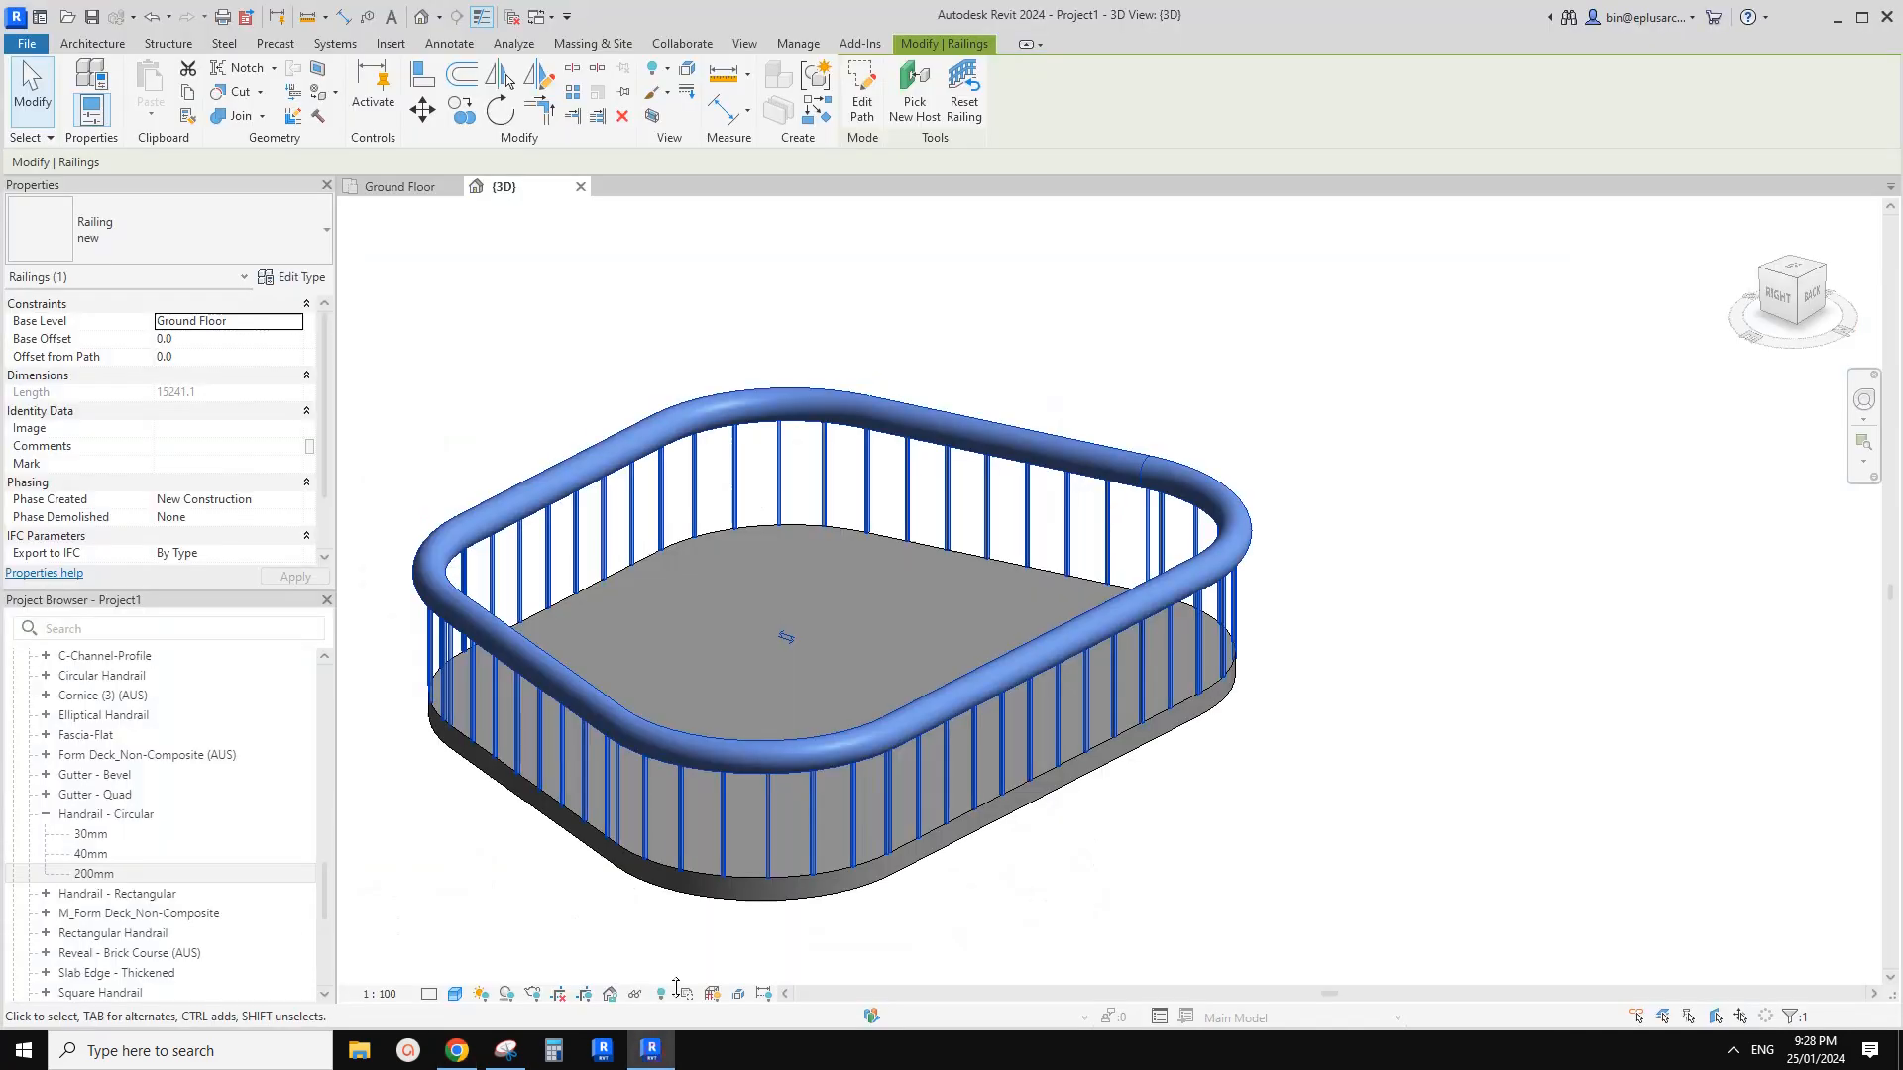
click(457, 1051)
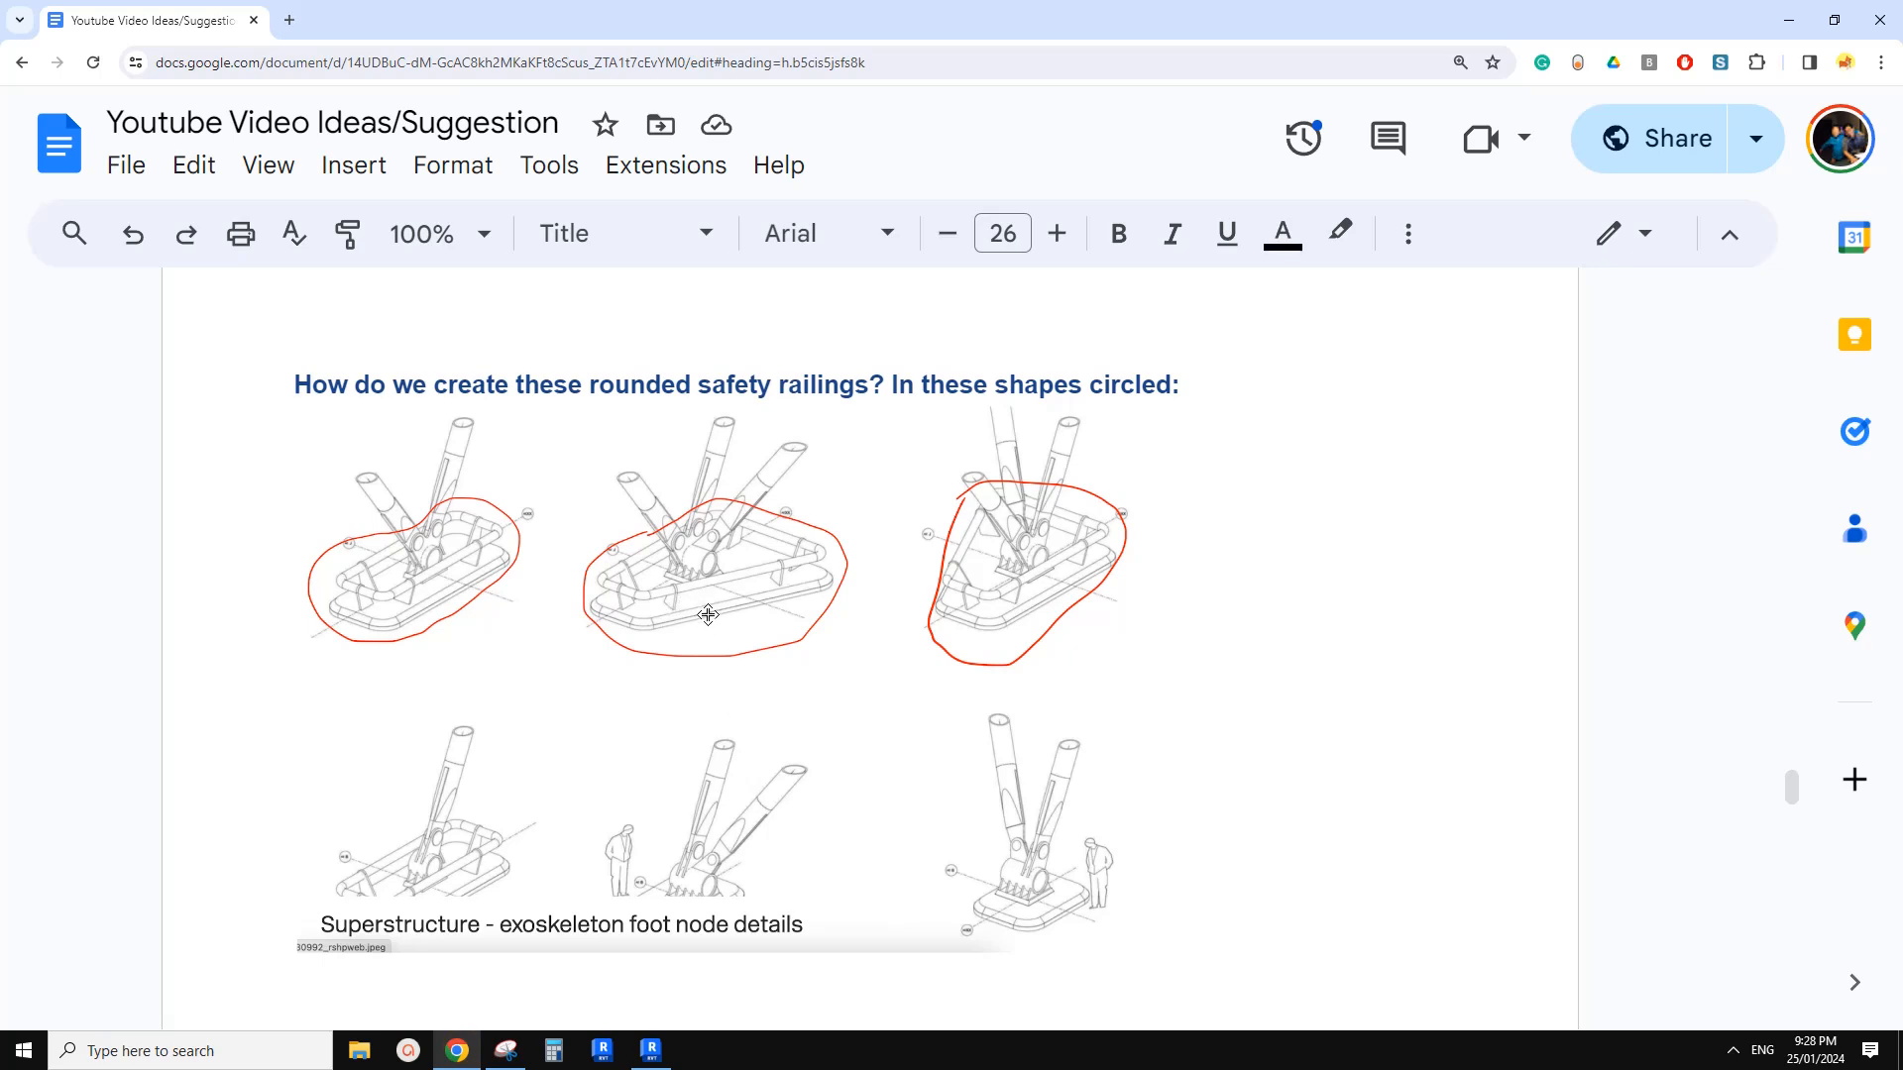
click(651, 1051)
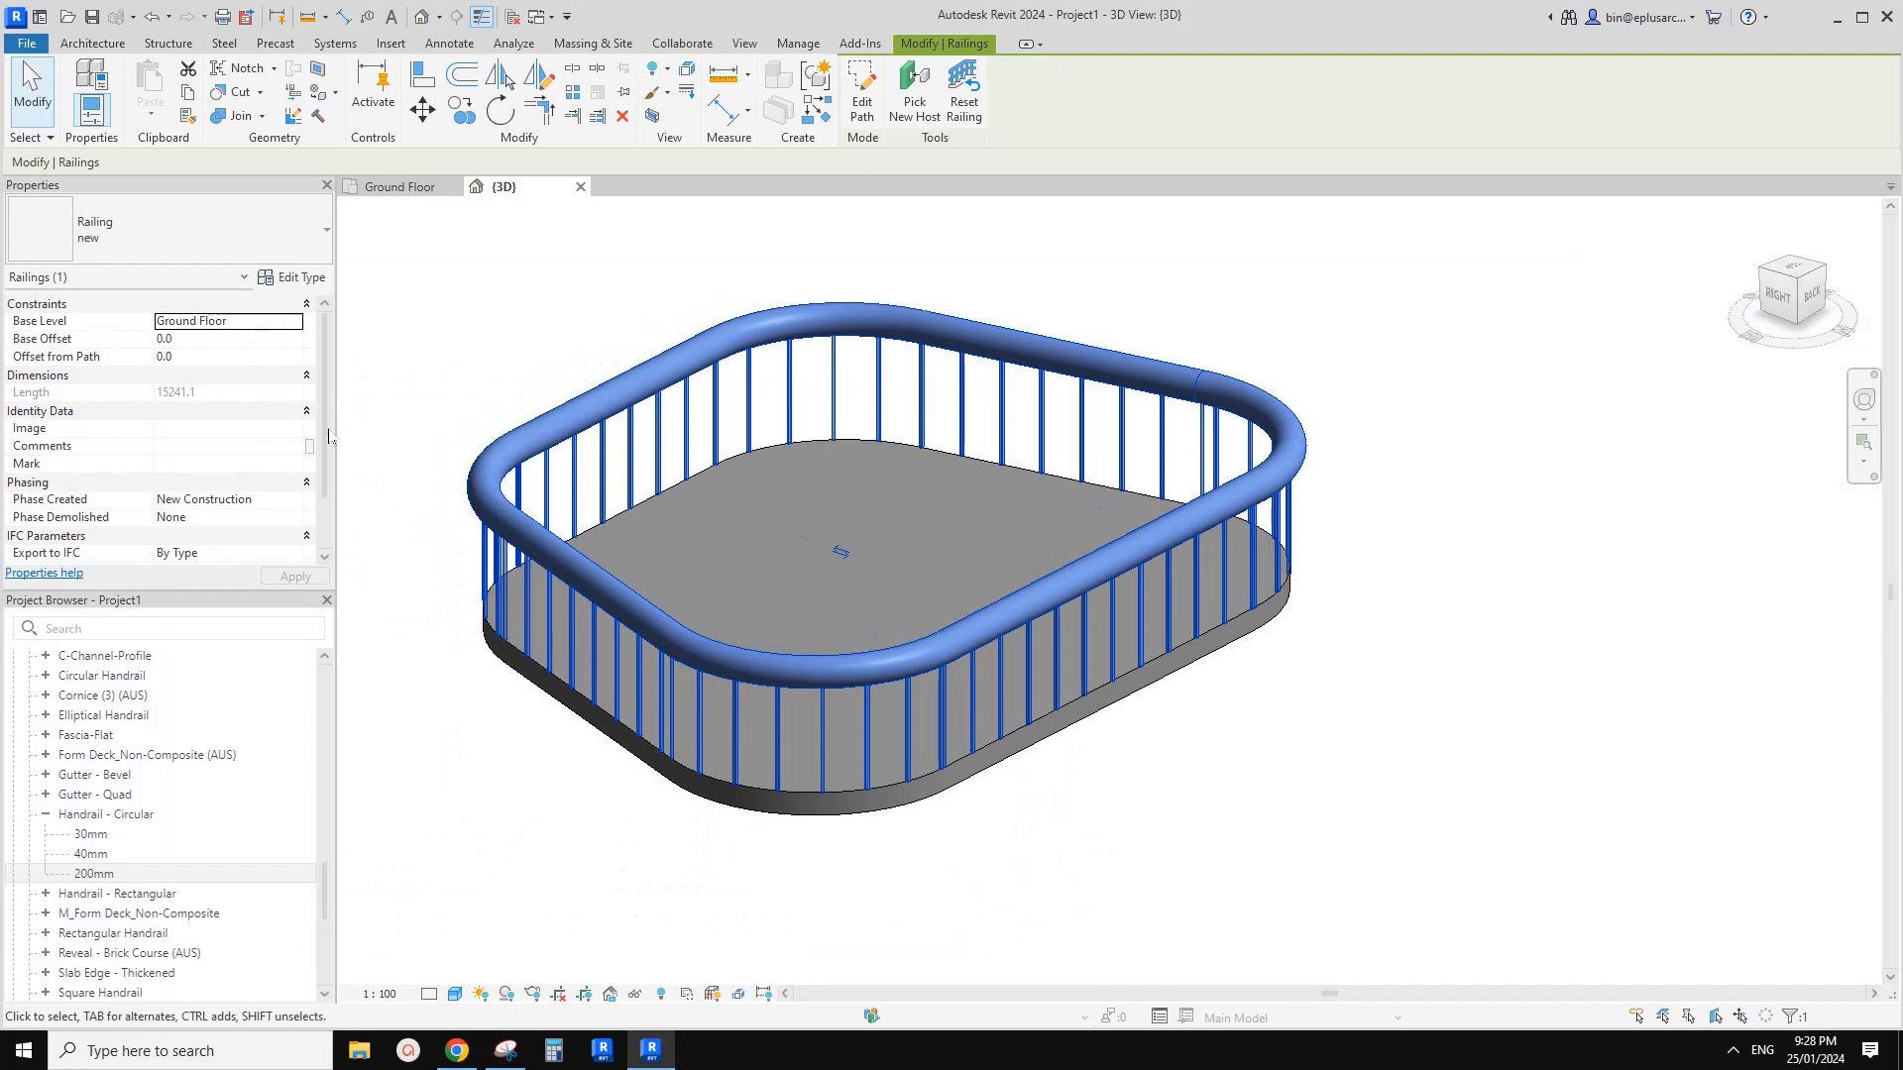
Create a new family from the Metric Profile-Rail.rft template
click(26, 43)
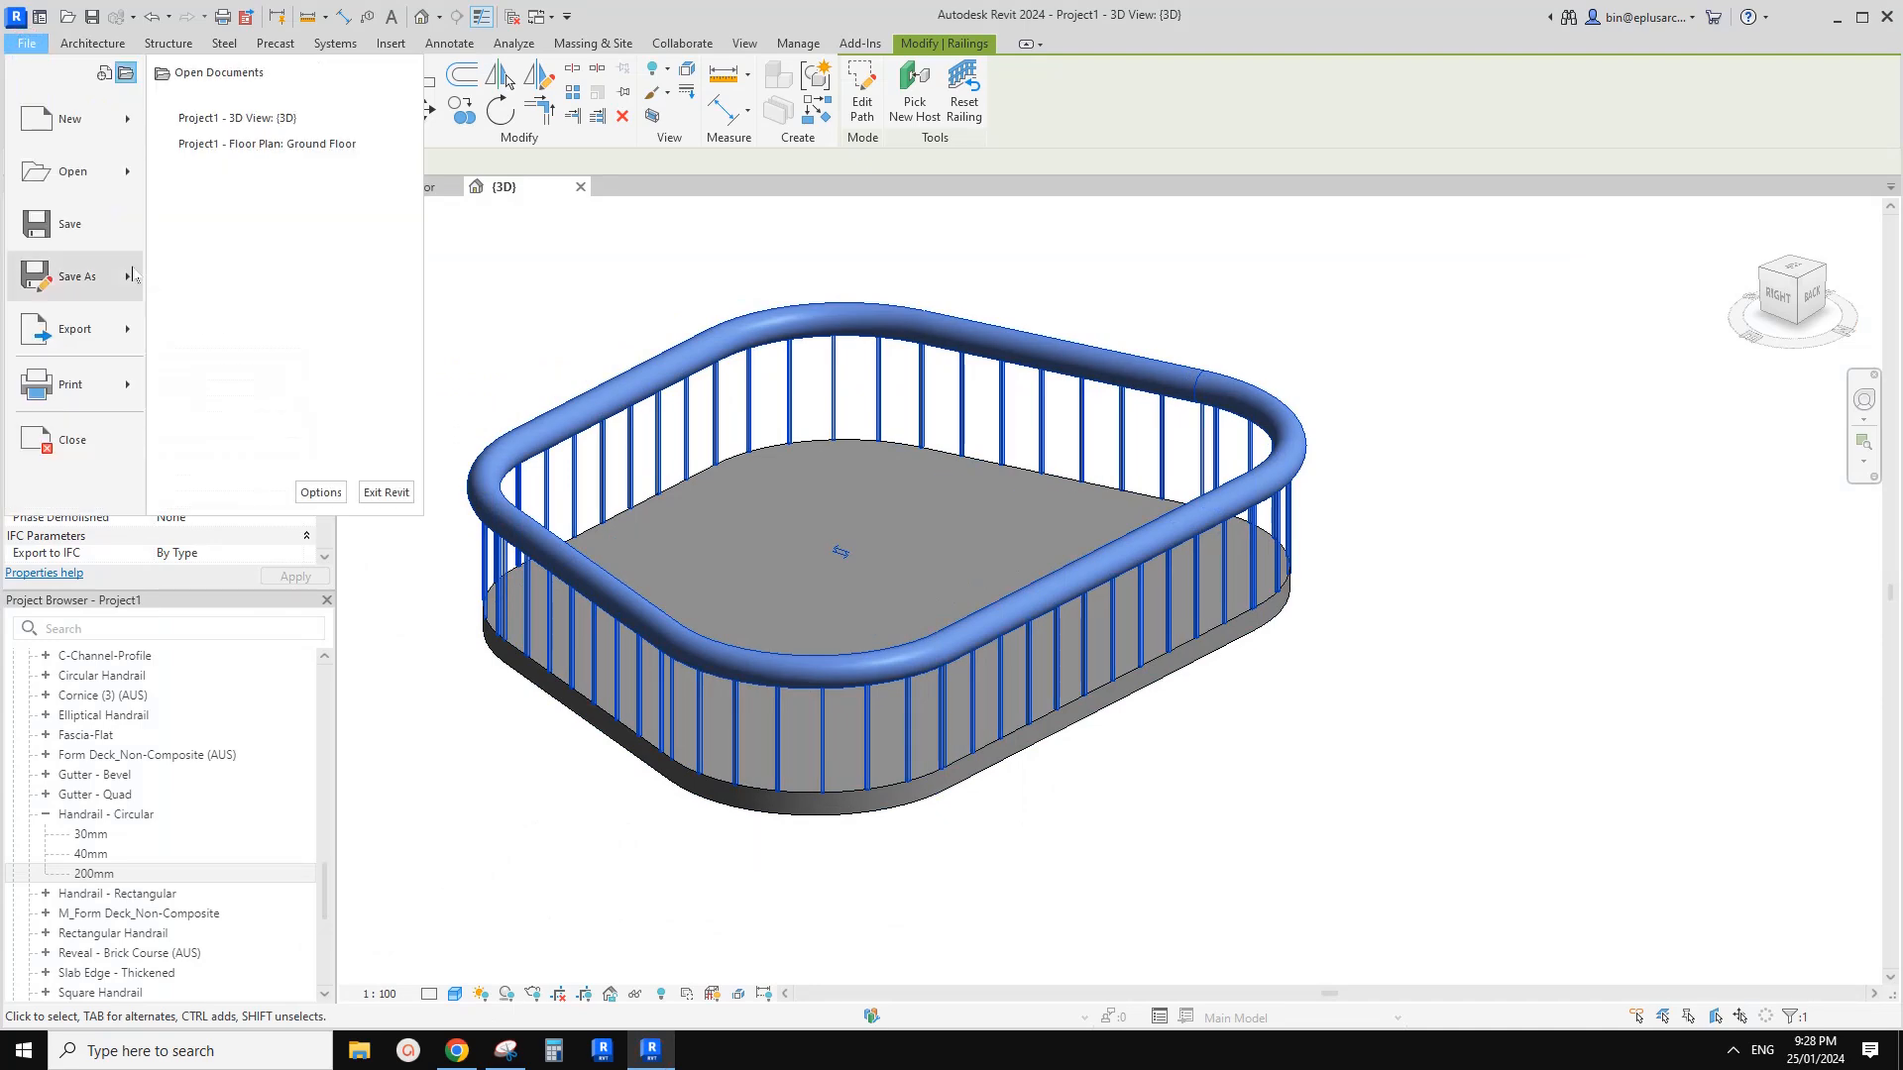
click(129, 117)
click(268, 190)
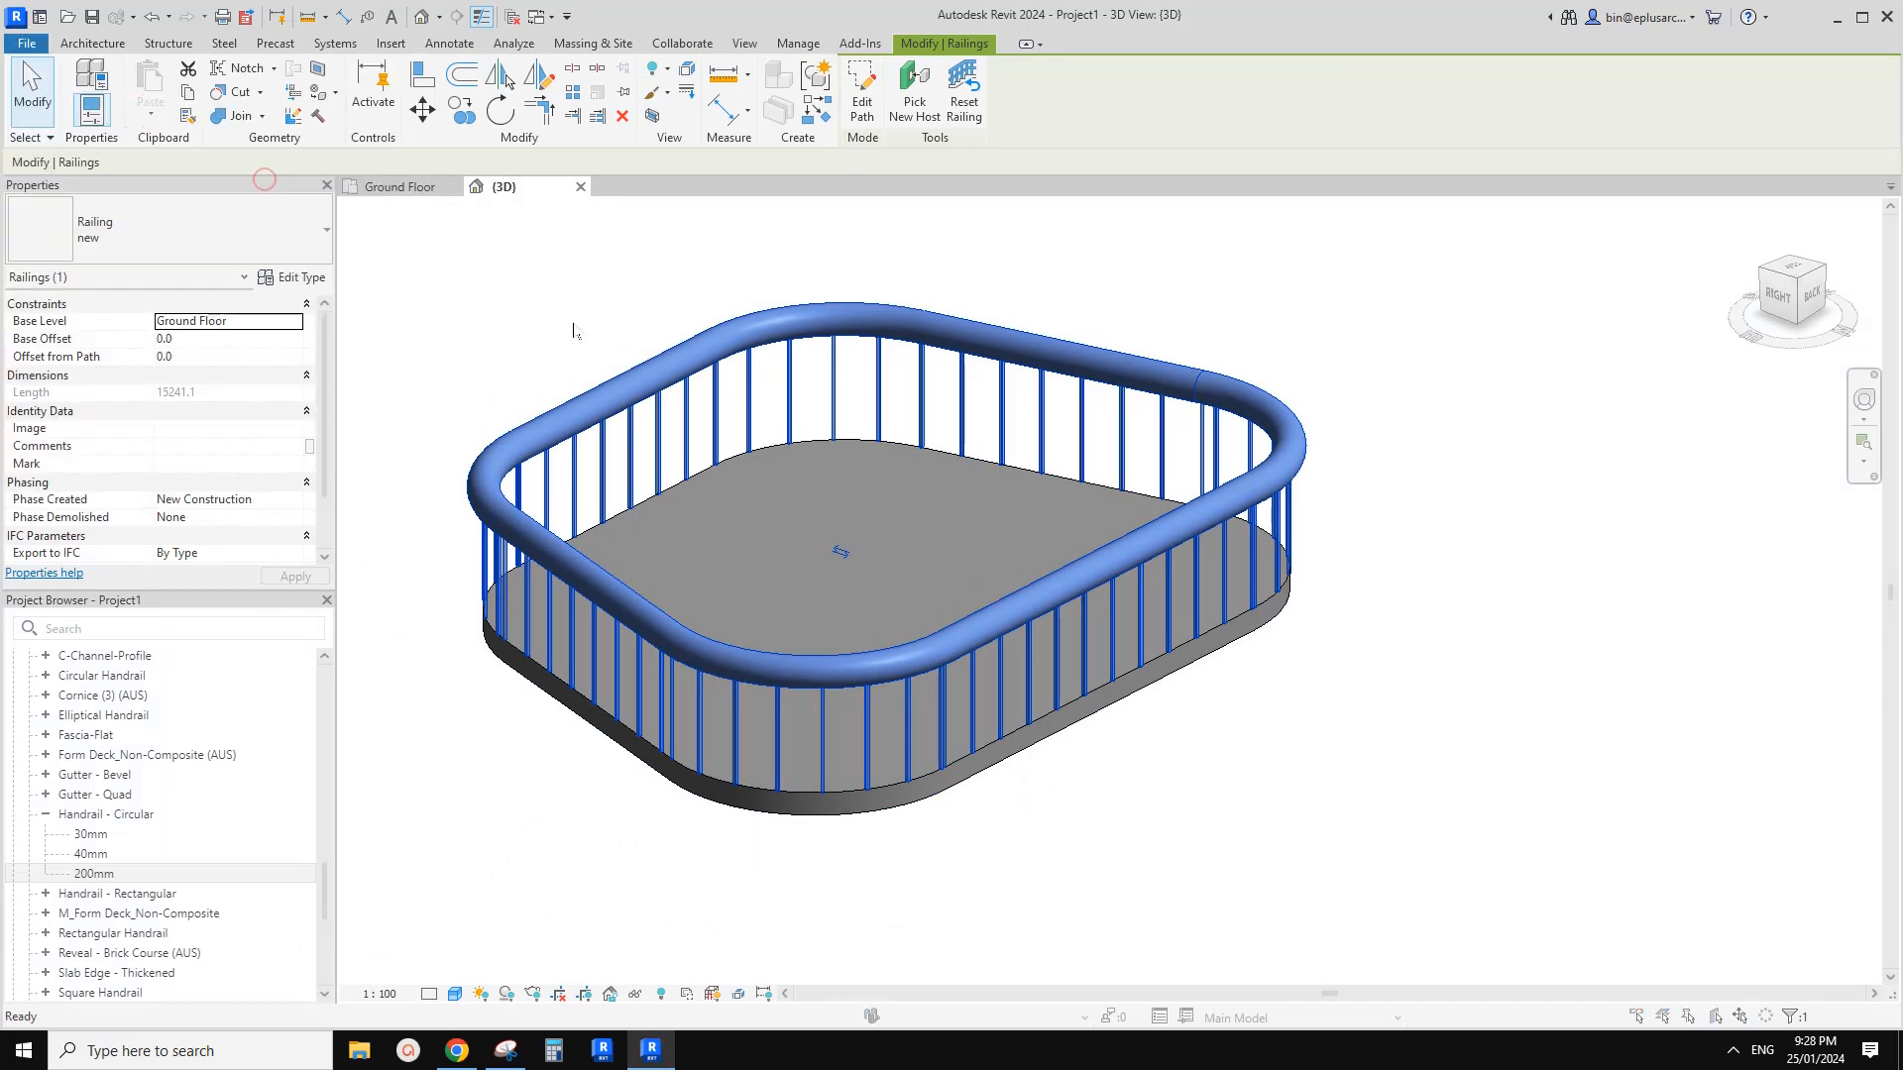
scroll(1058, 439, down, 15)
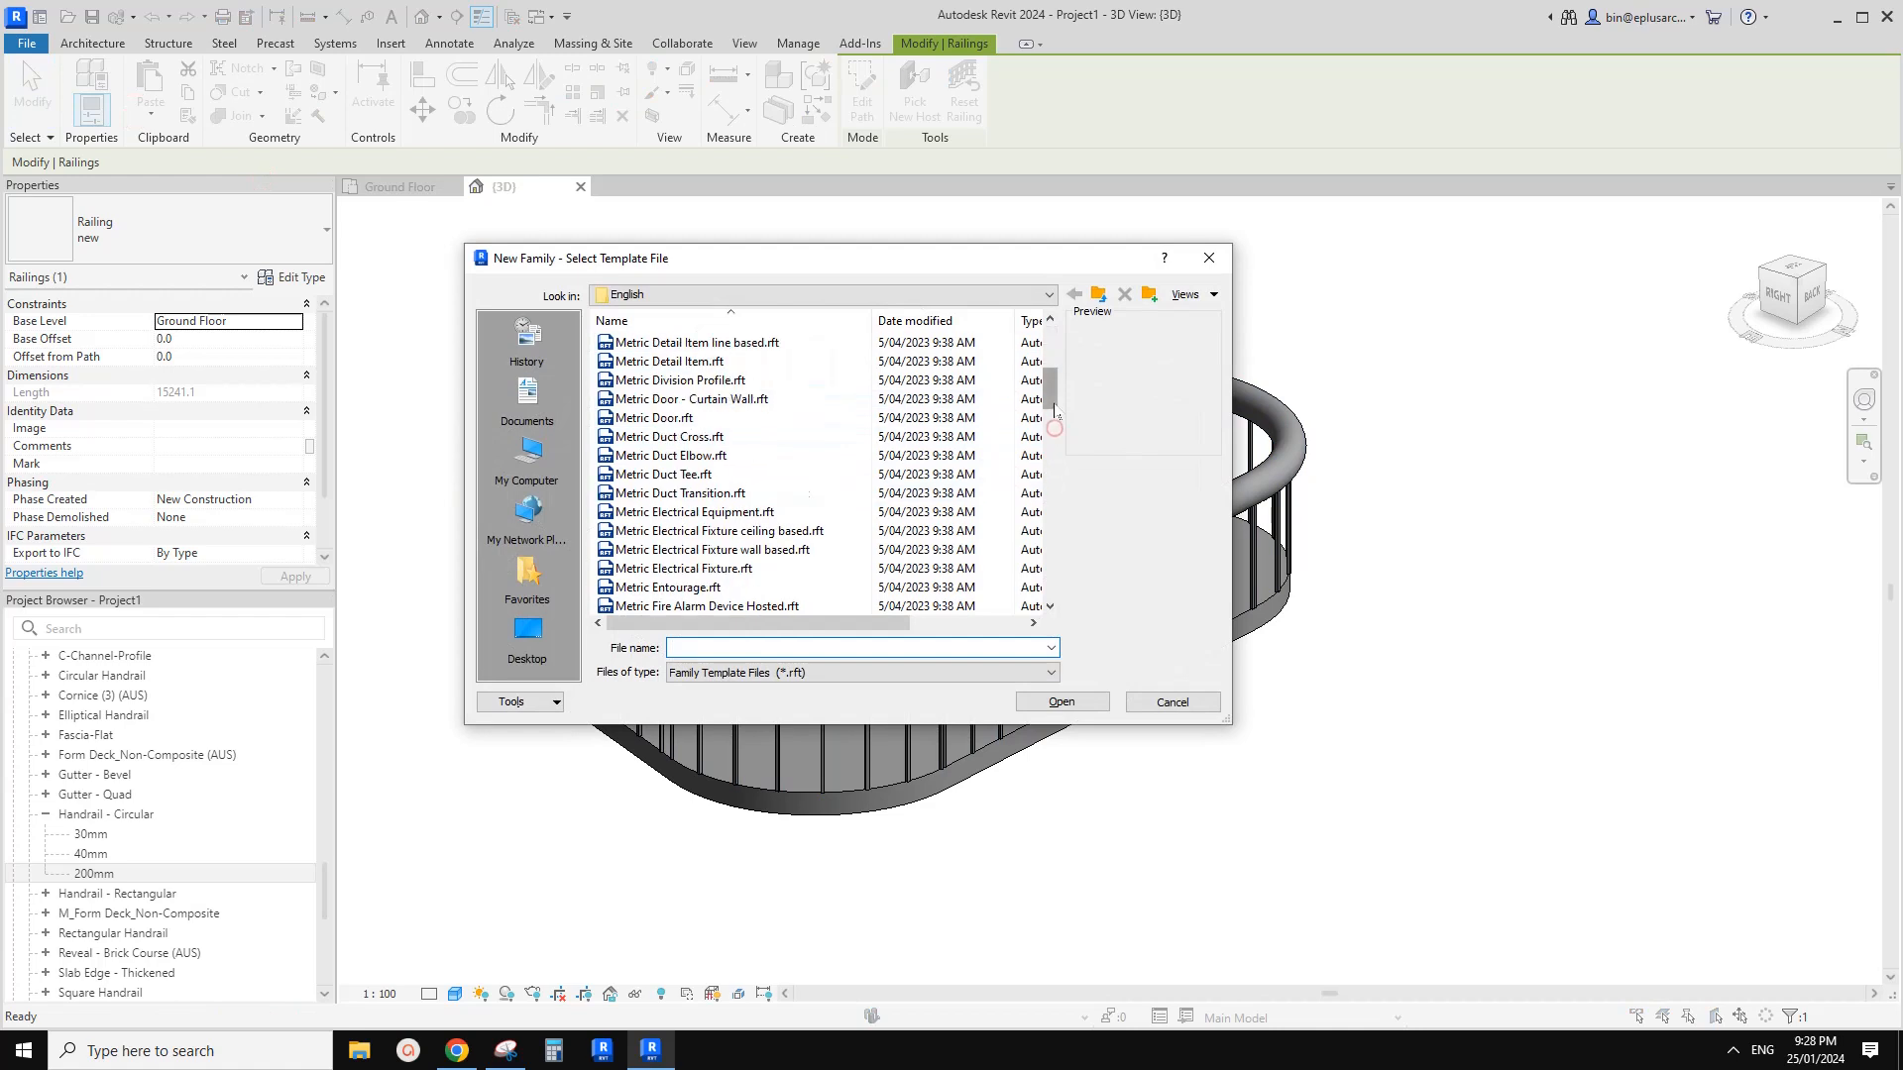
scroll(1055, 522, up, 1)
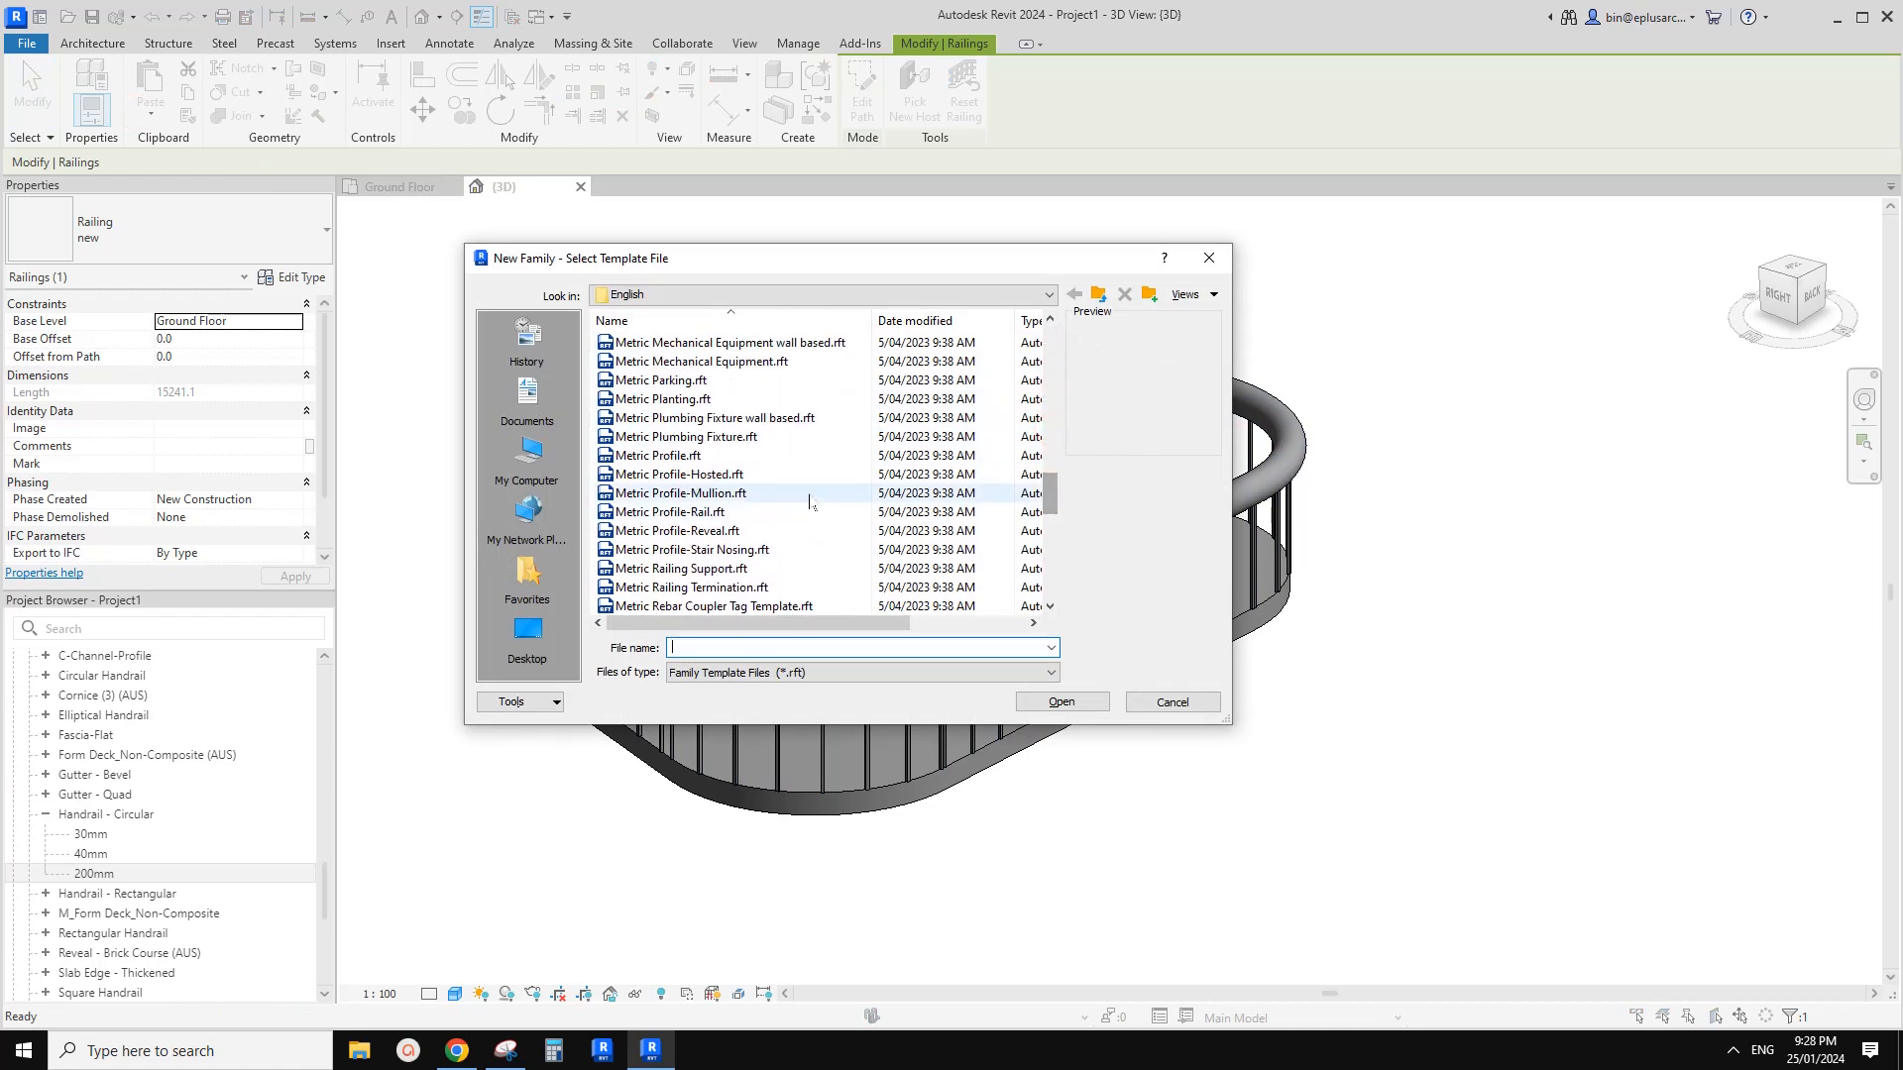
click(659, 455)
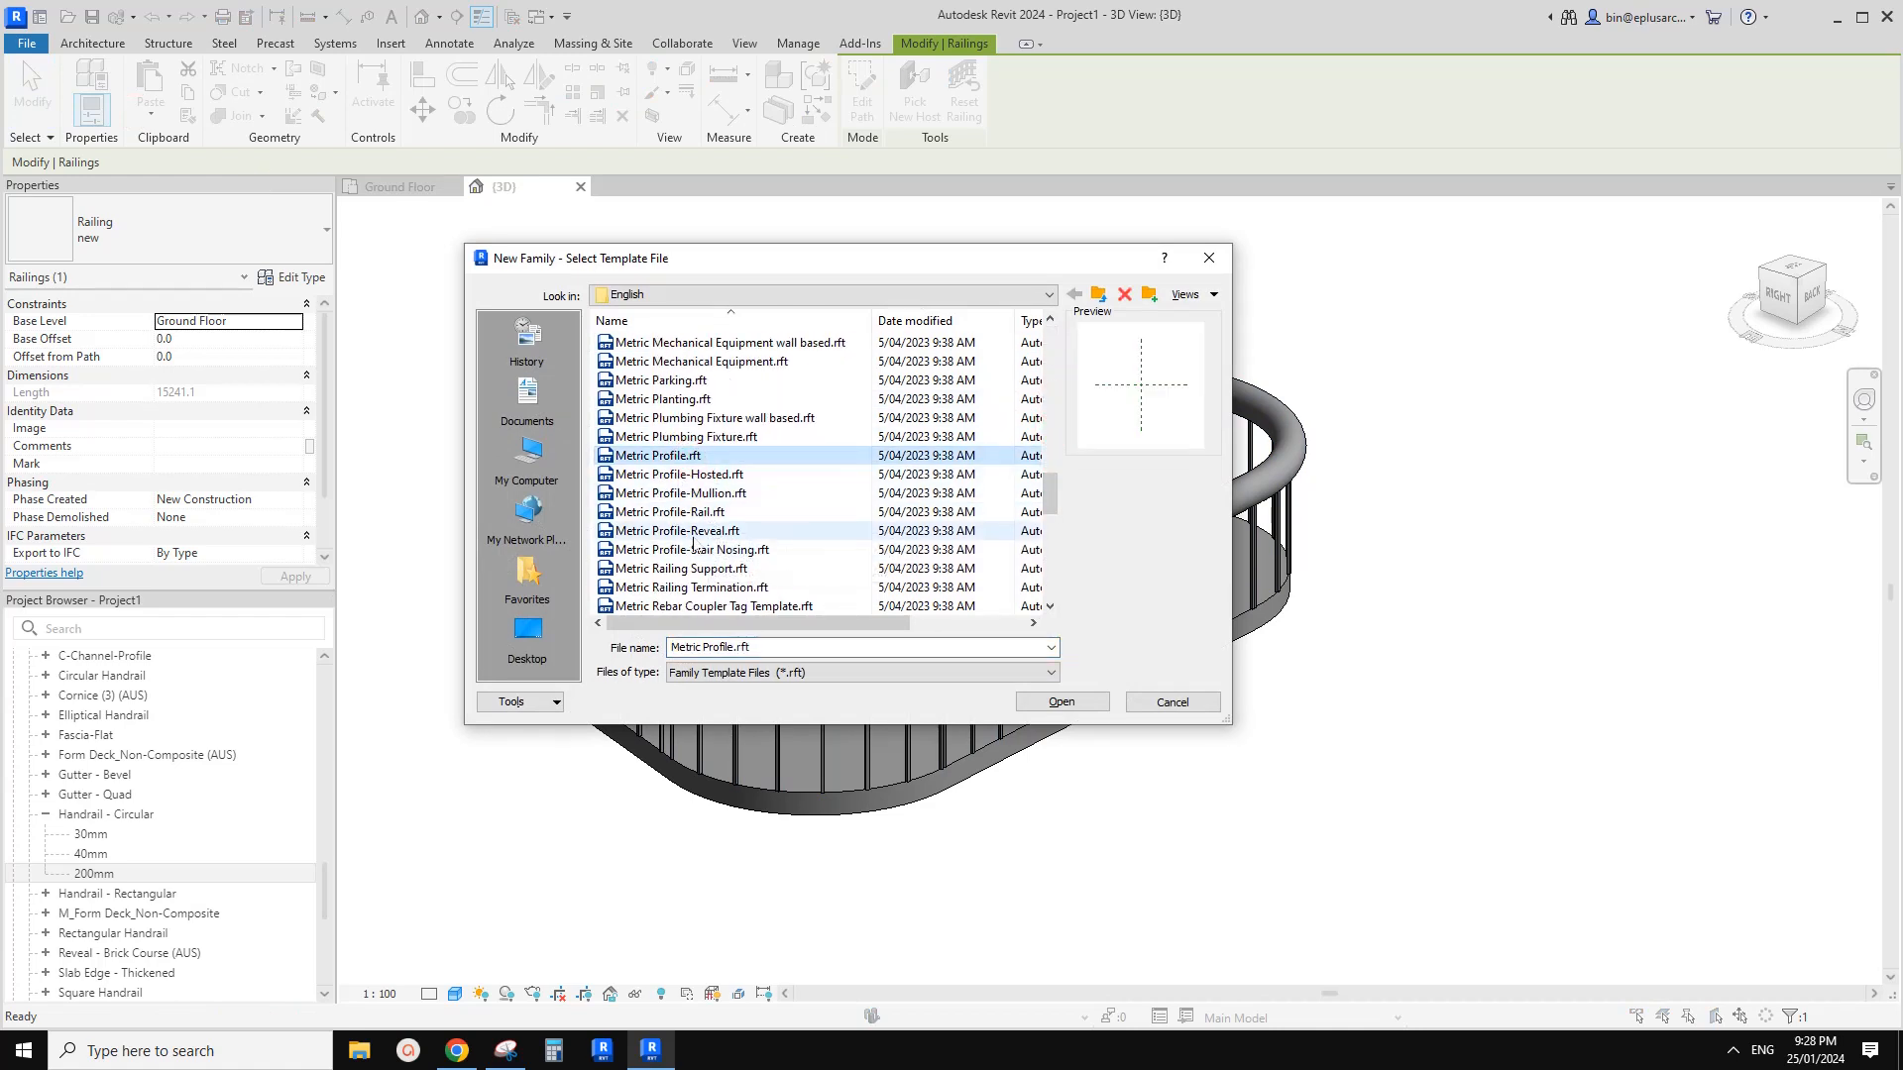
click(683, 514)
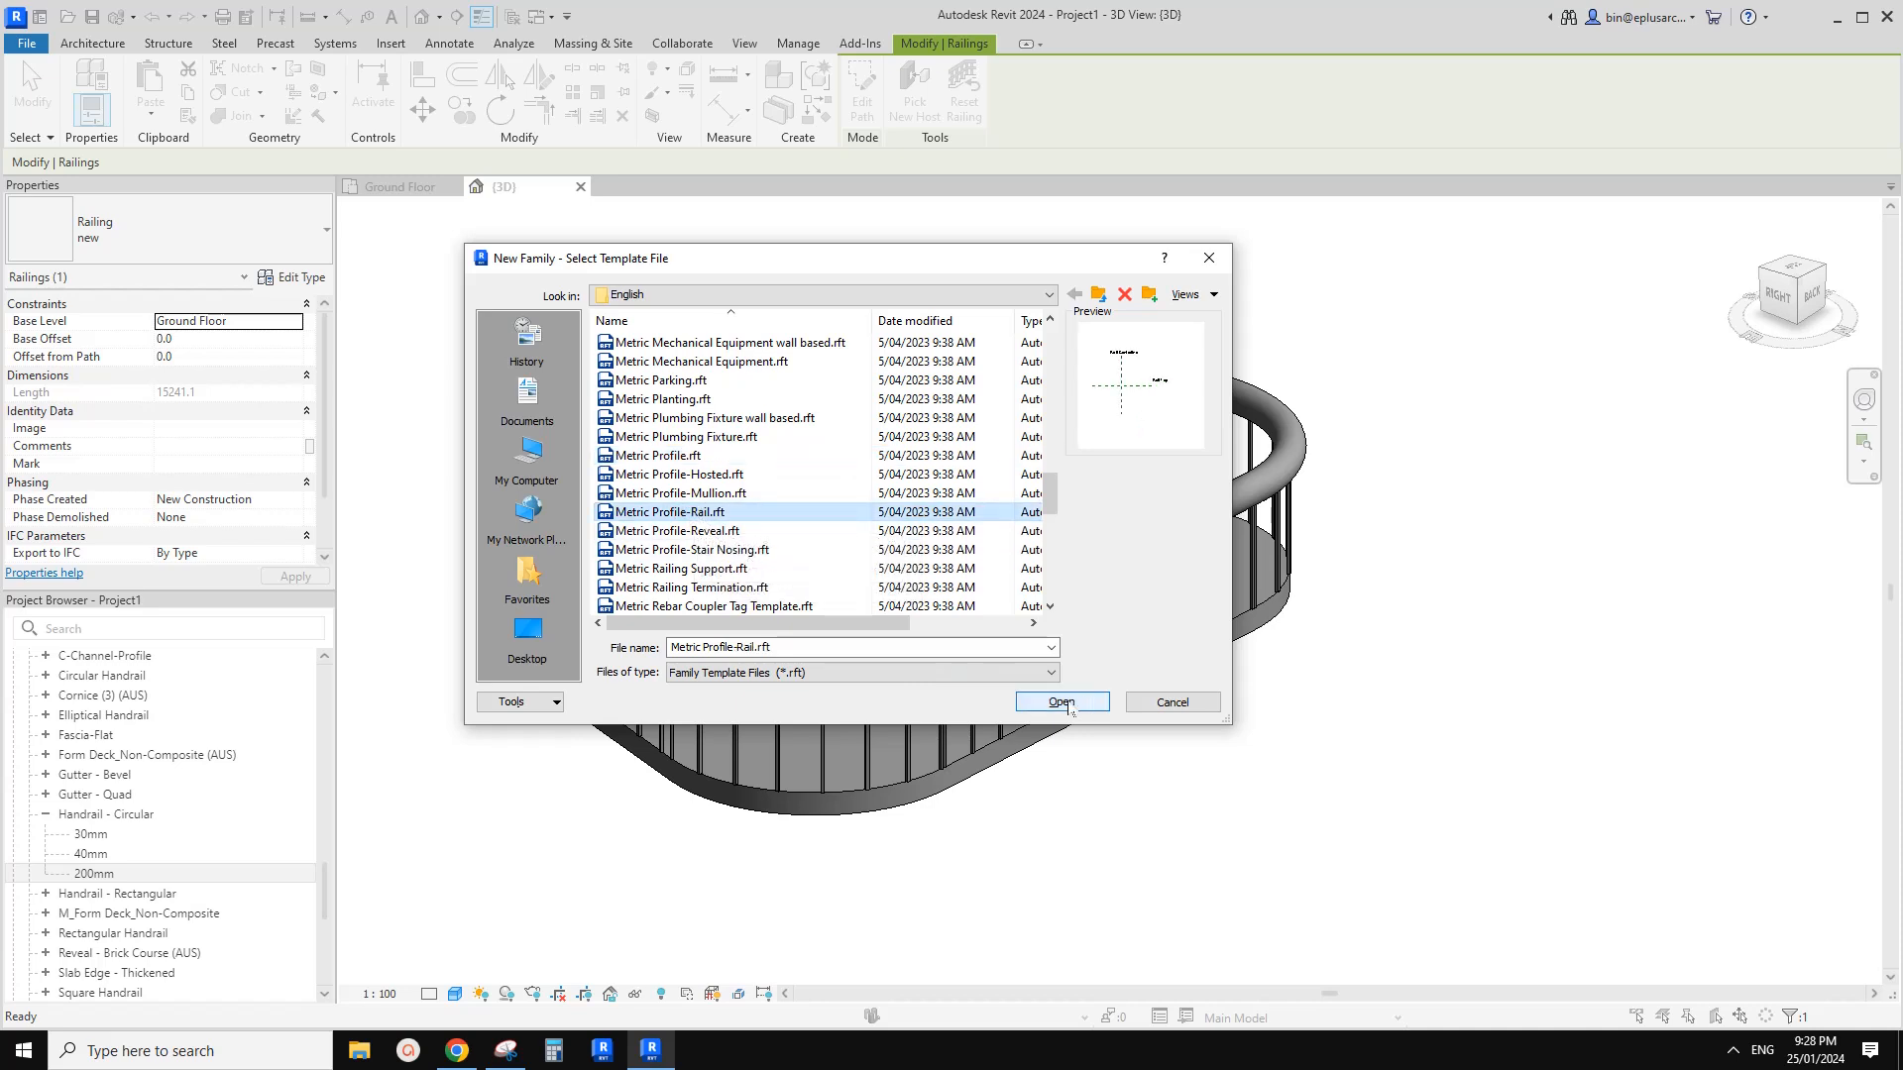
double_click(700, 522)
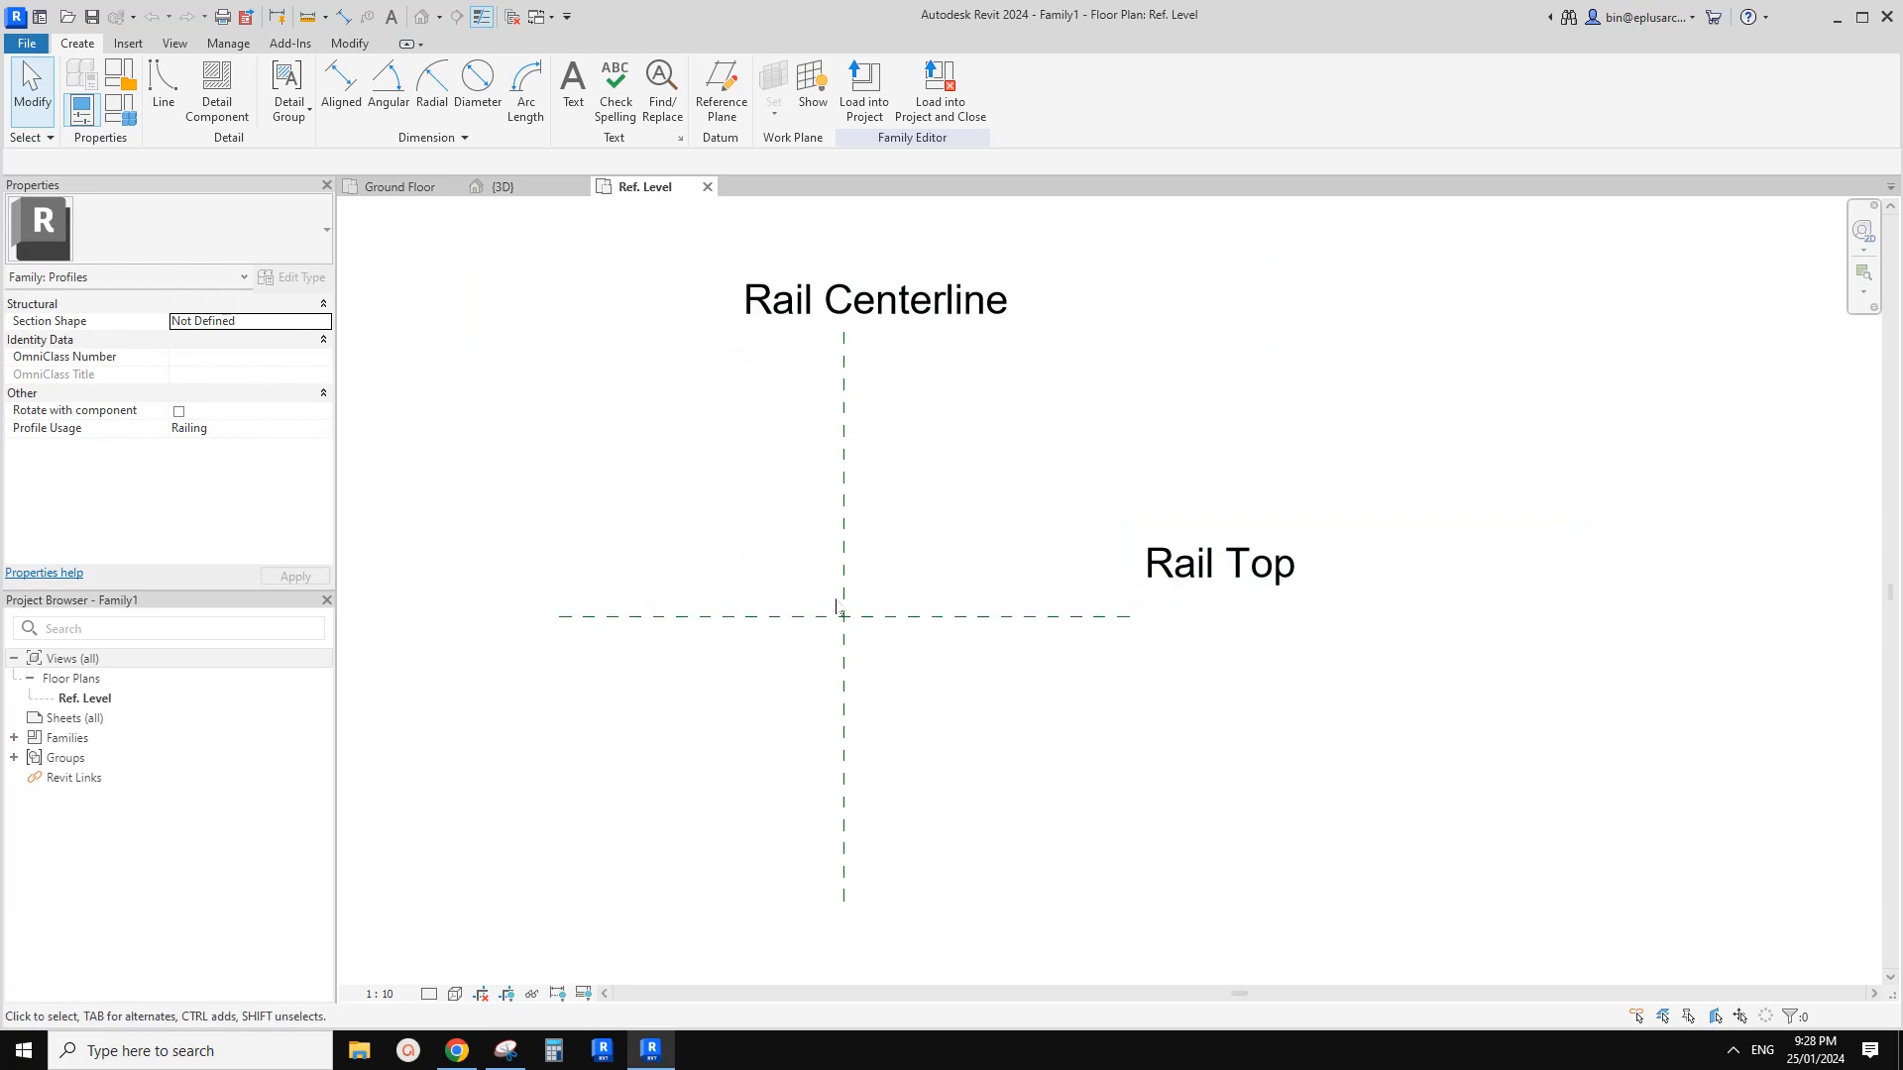
Draw a profile line 100 down the Rail Centerline from its intersection with Rail Top, continuing into a horizontal line 150 long
scroll(872, 634, down, 2)
scroll(861, 649, up, 1)
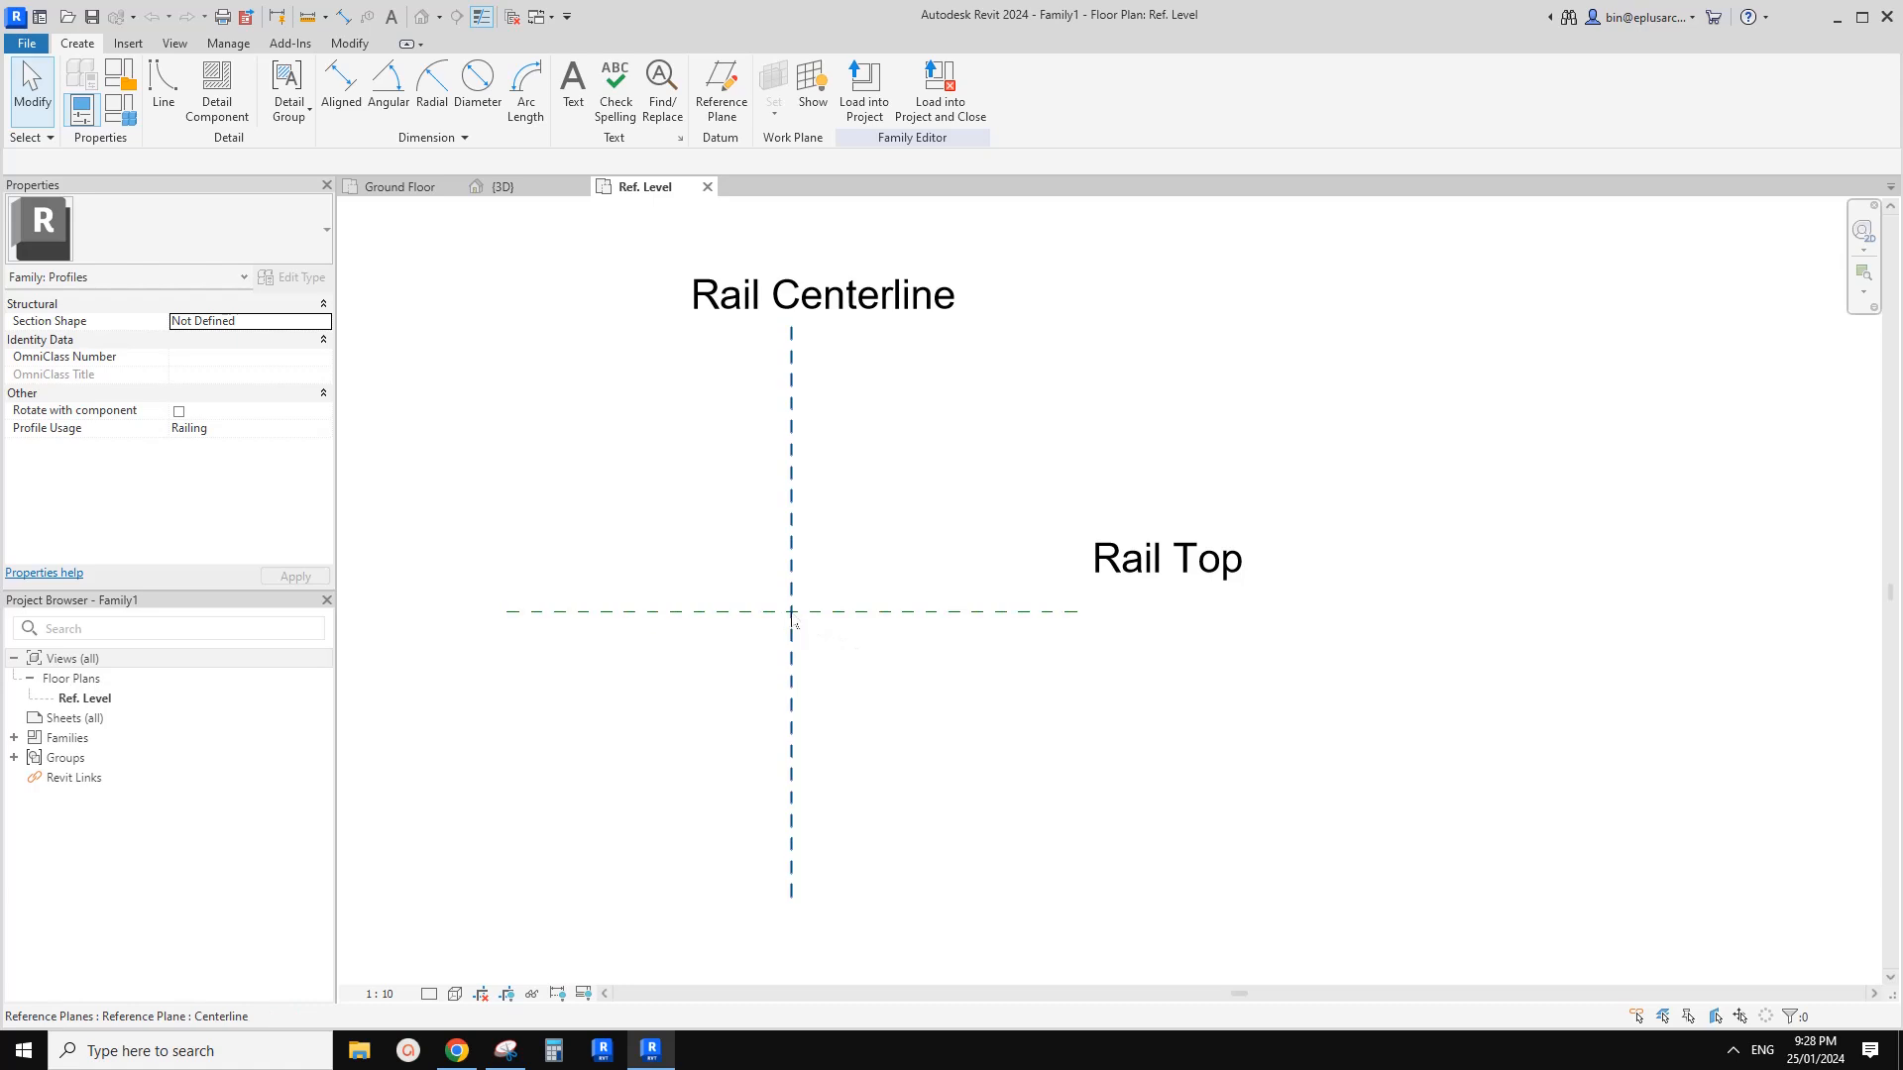
click(164, 99)
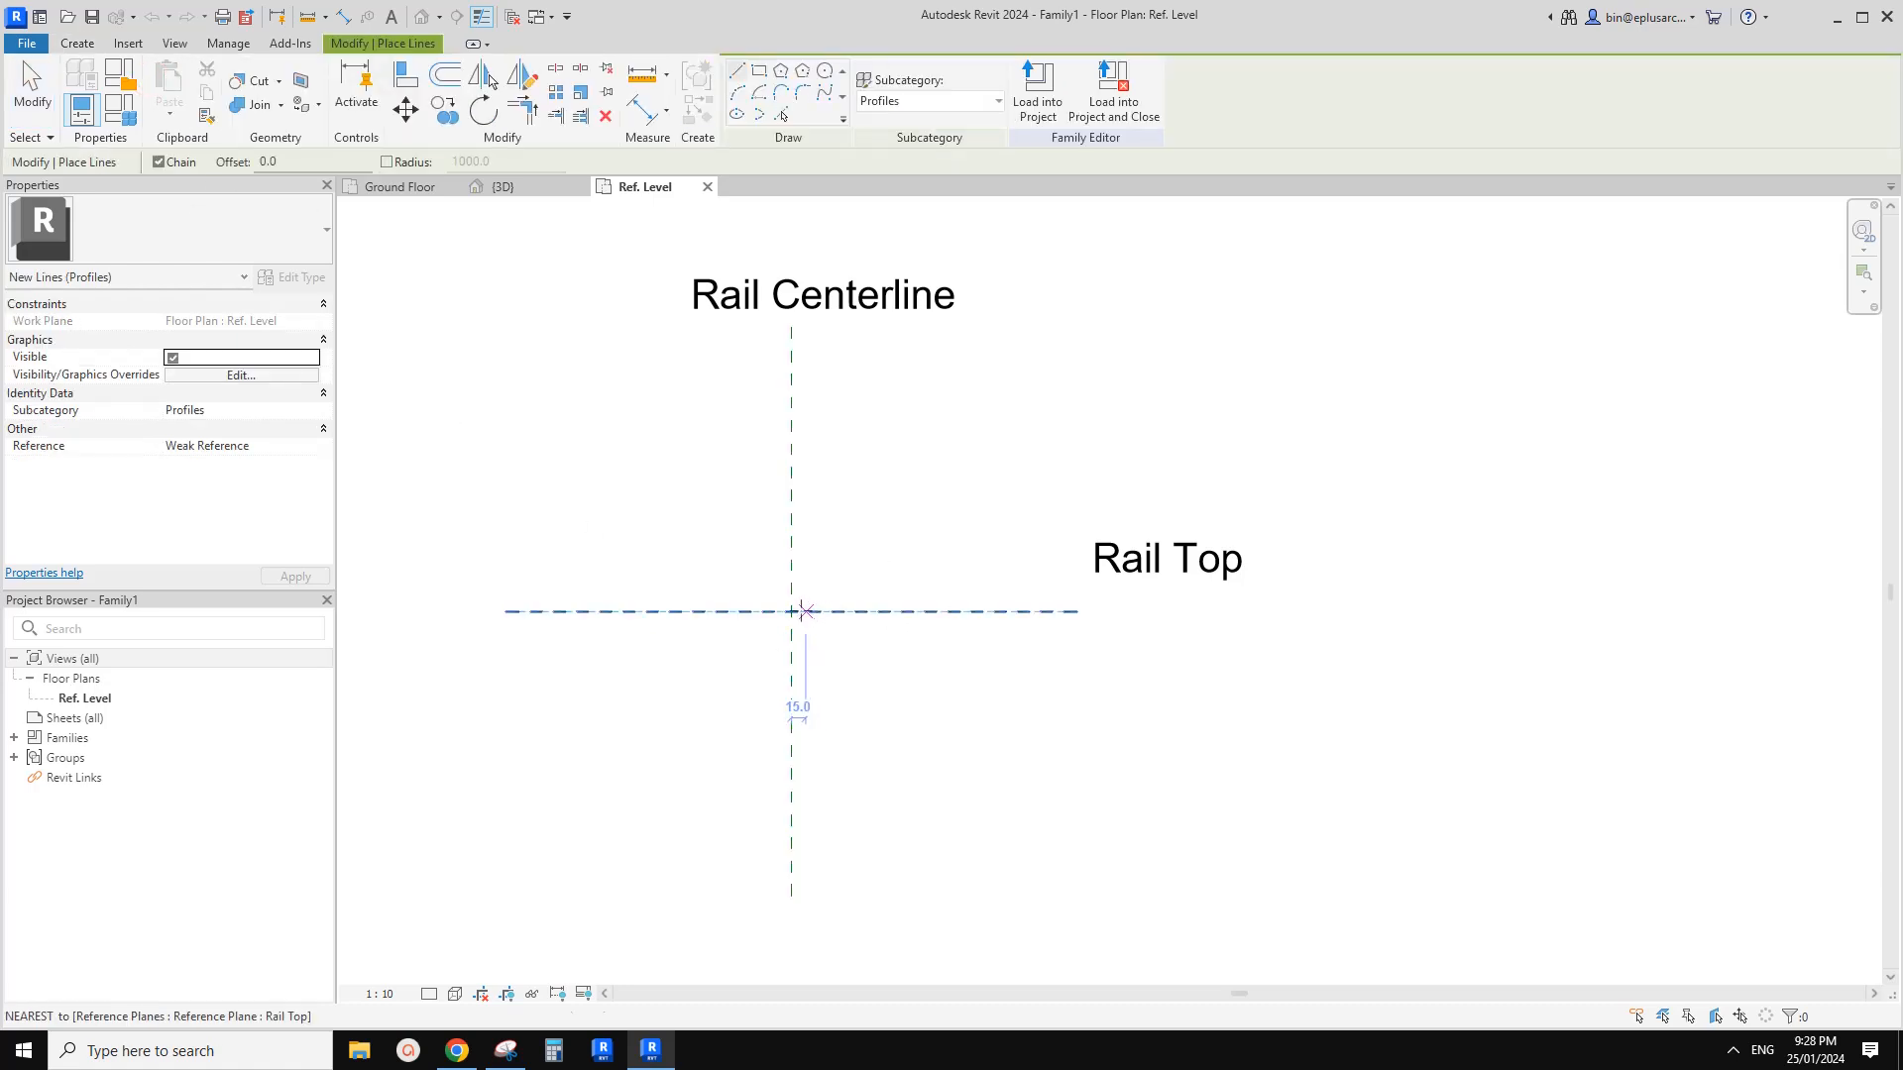
click(791, 611)
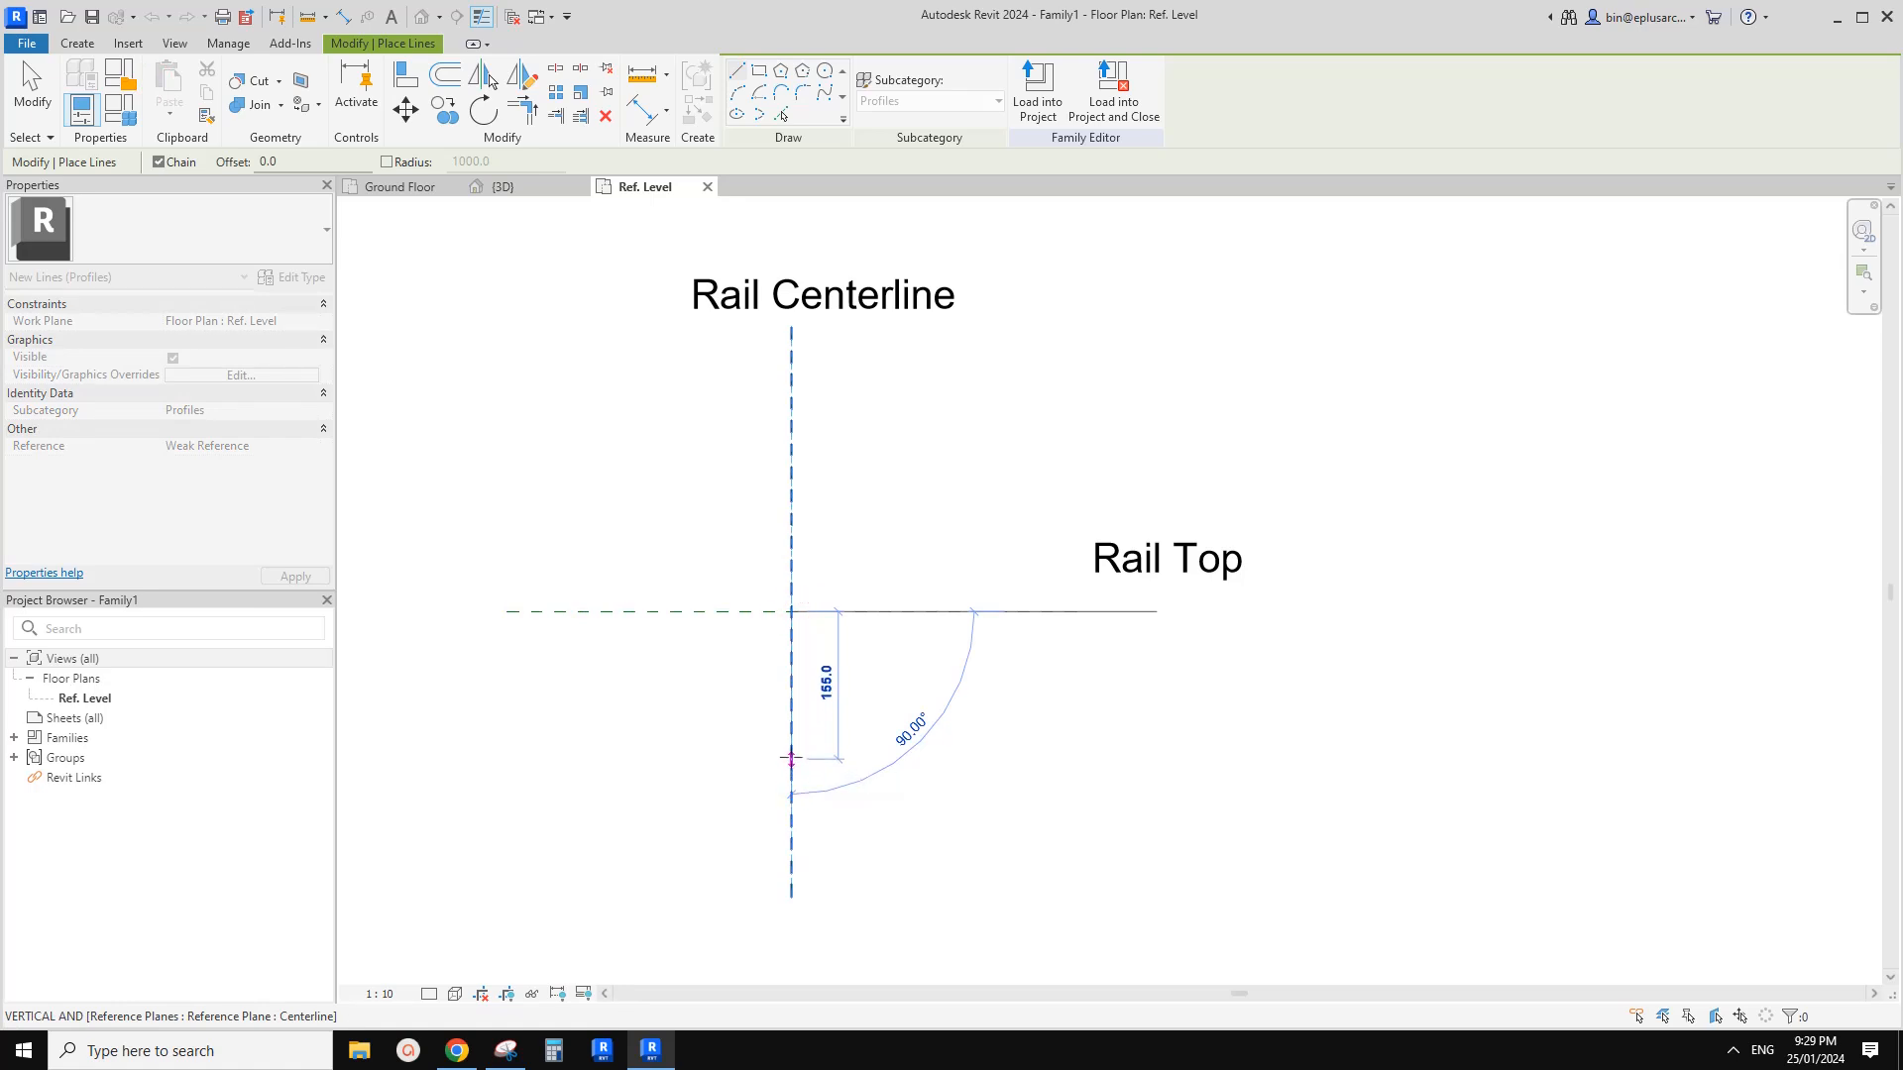
click(791, 706)
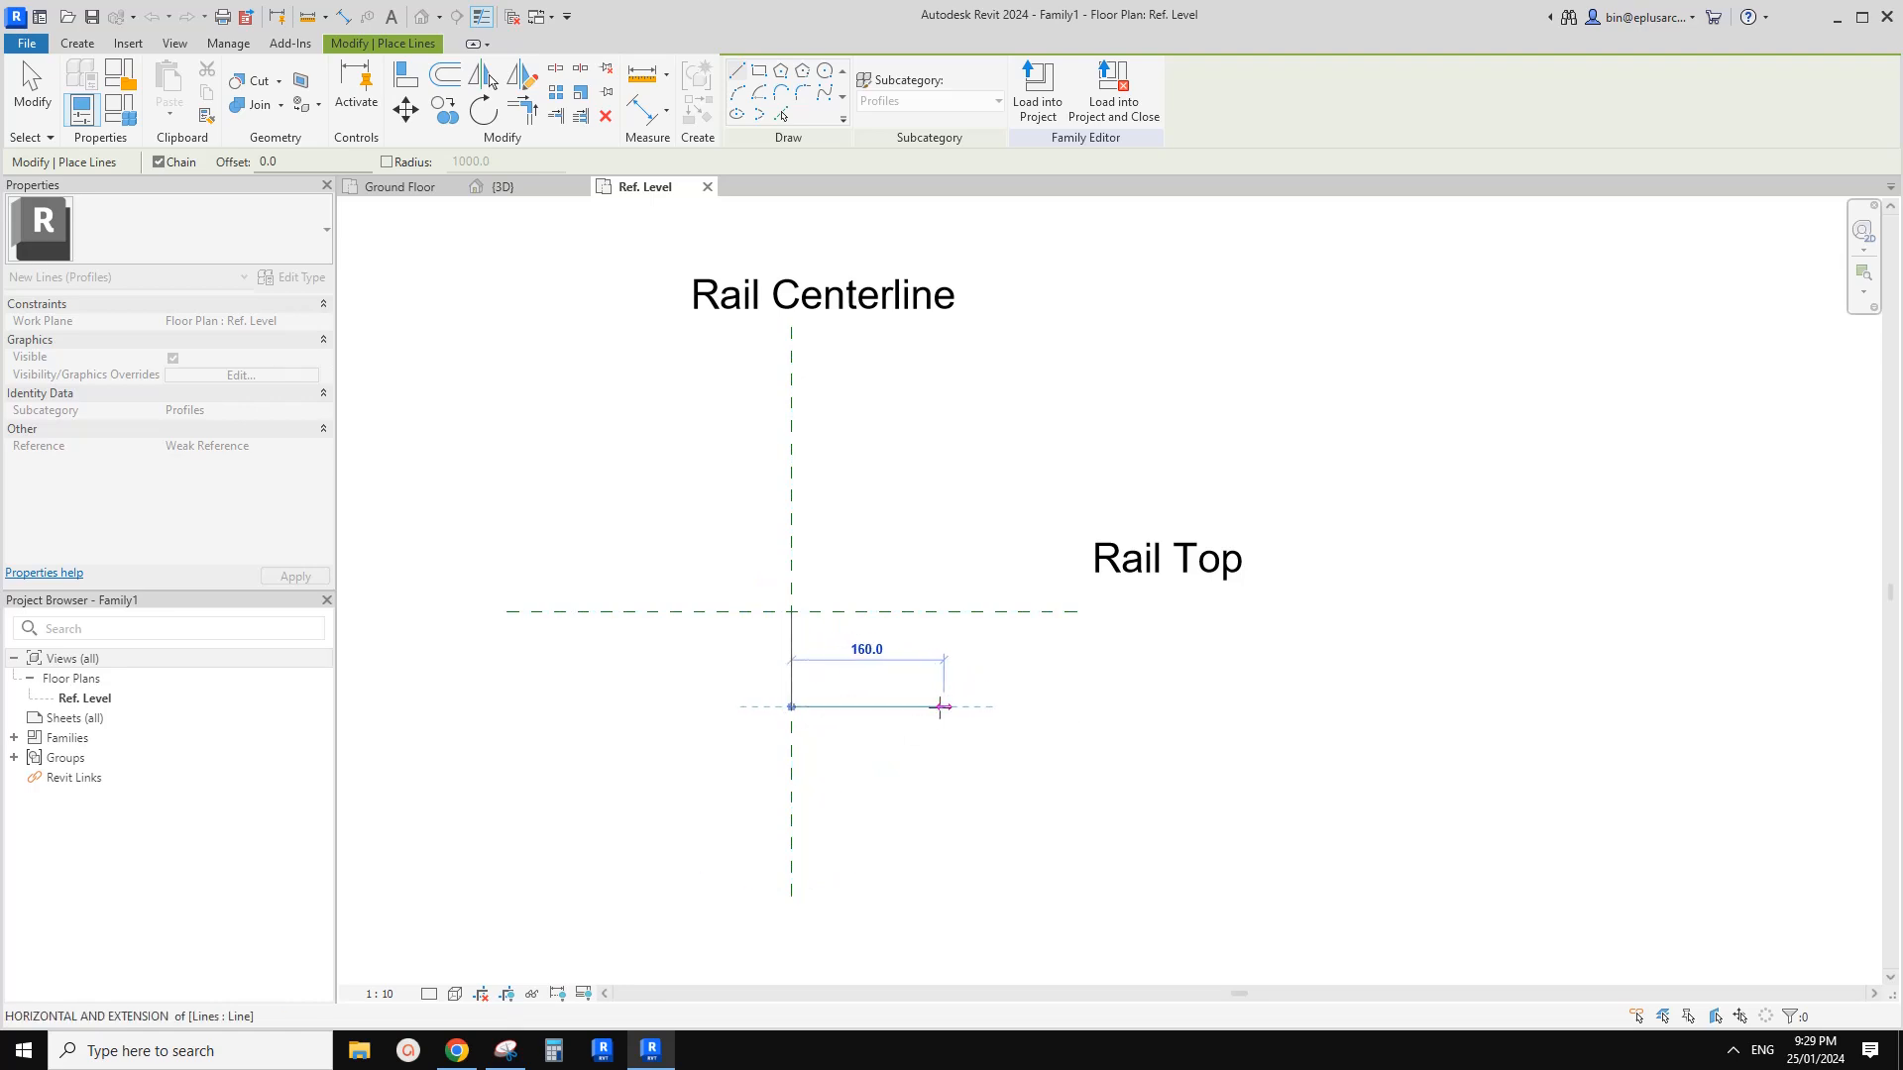
click(934, 707)
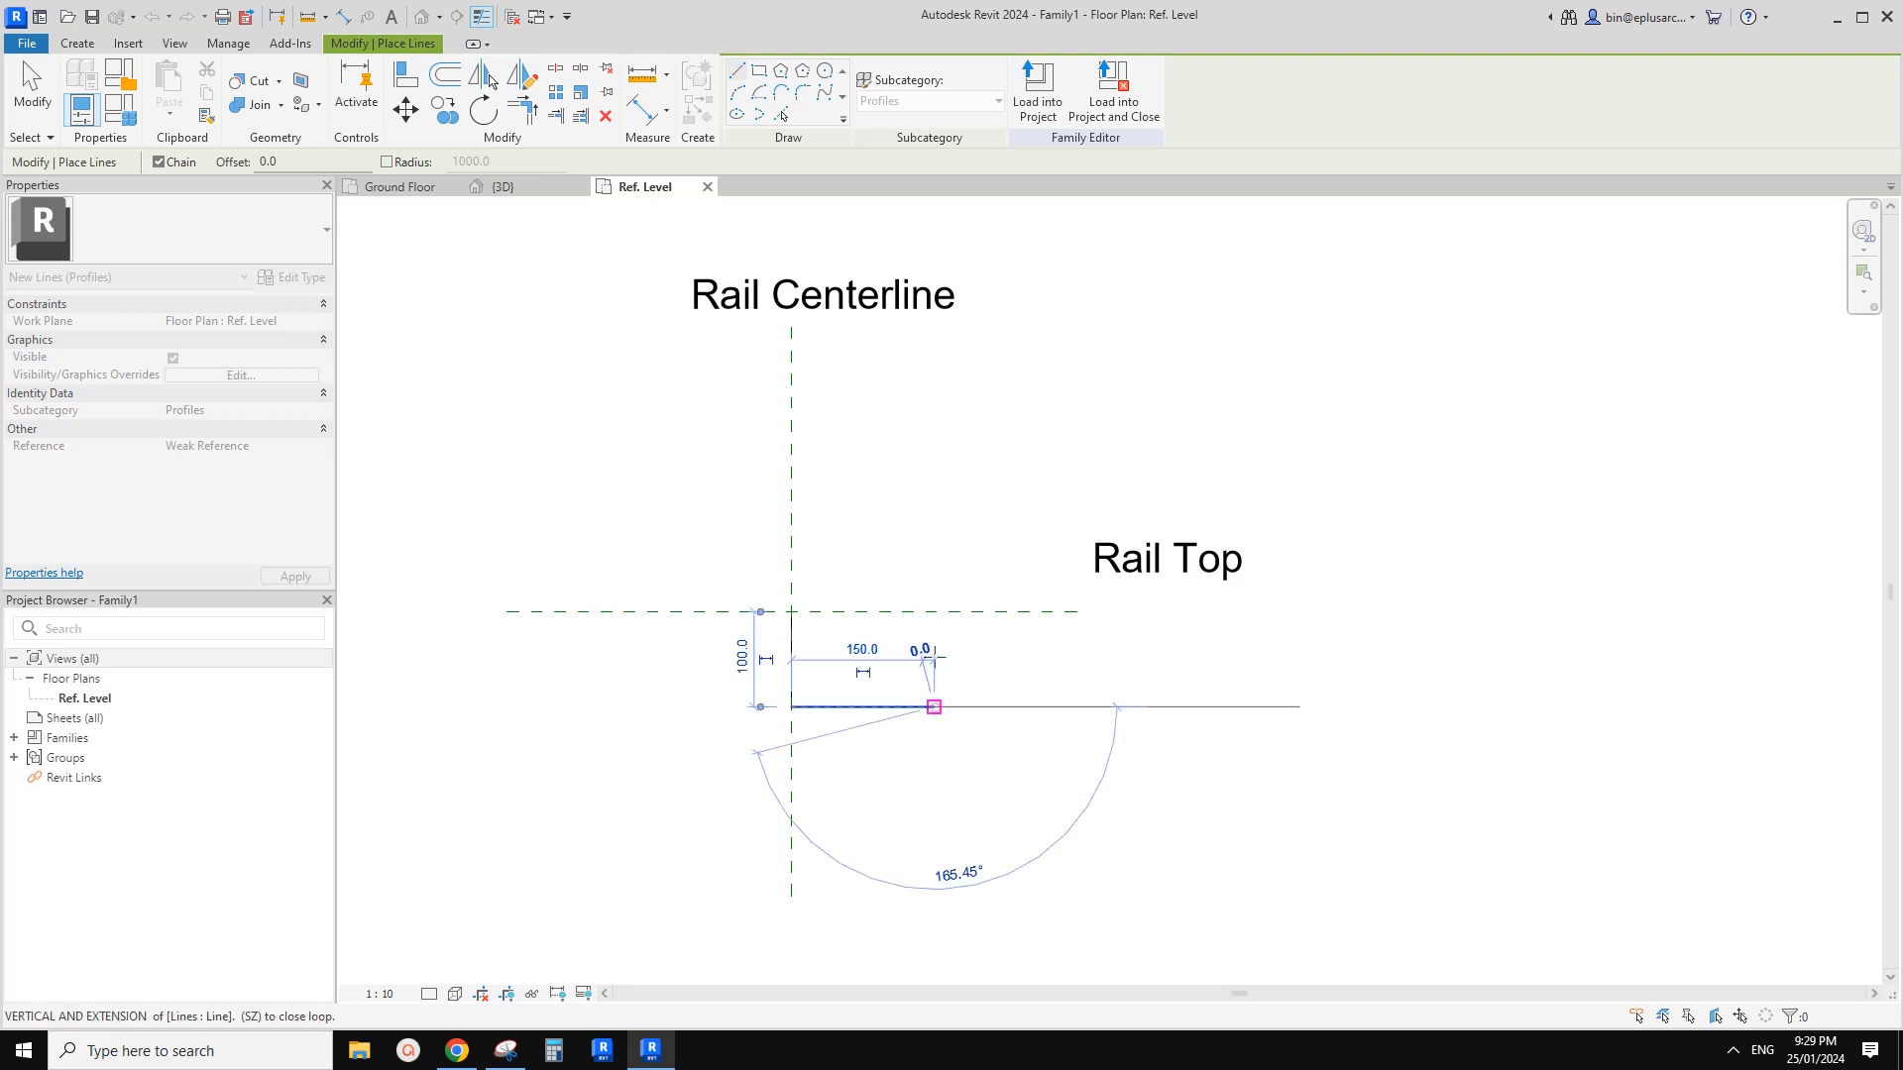
click(470, 1058)
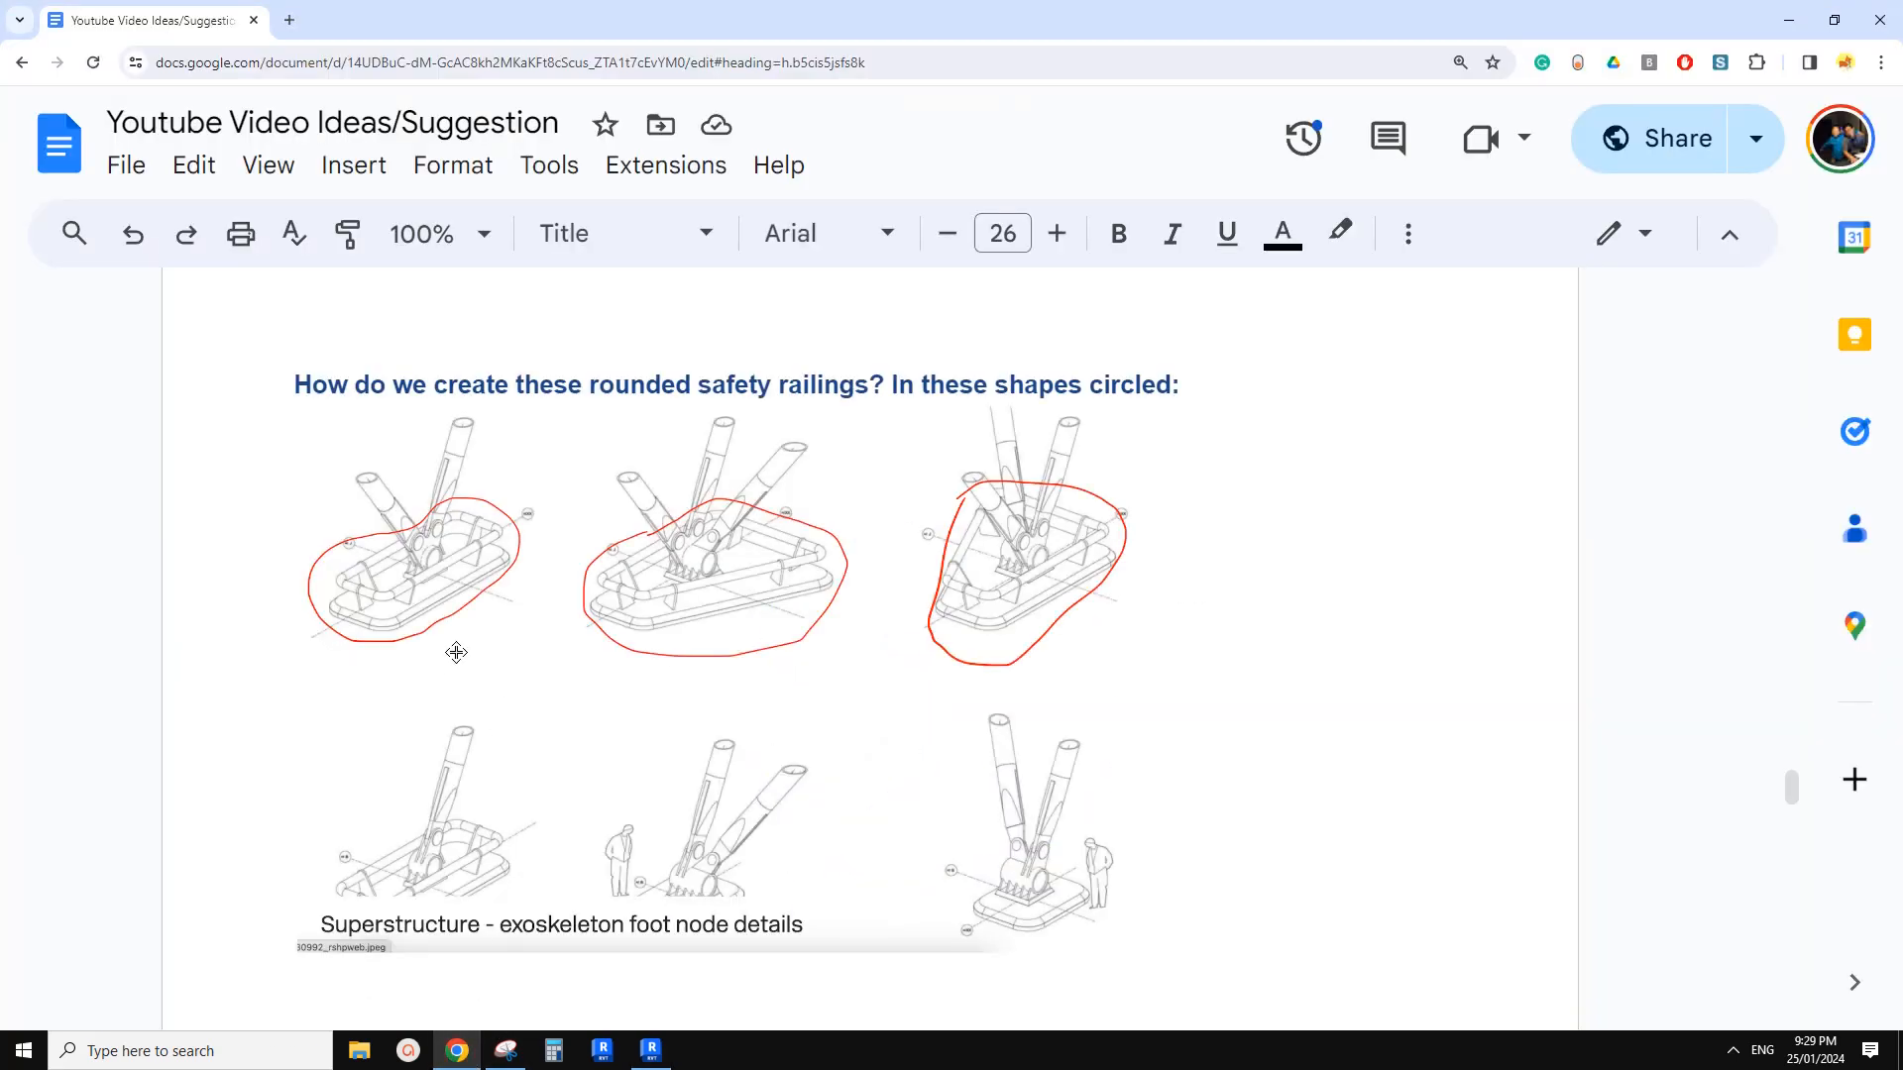
click(651, 1048)
key(Escape)
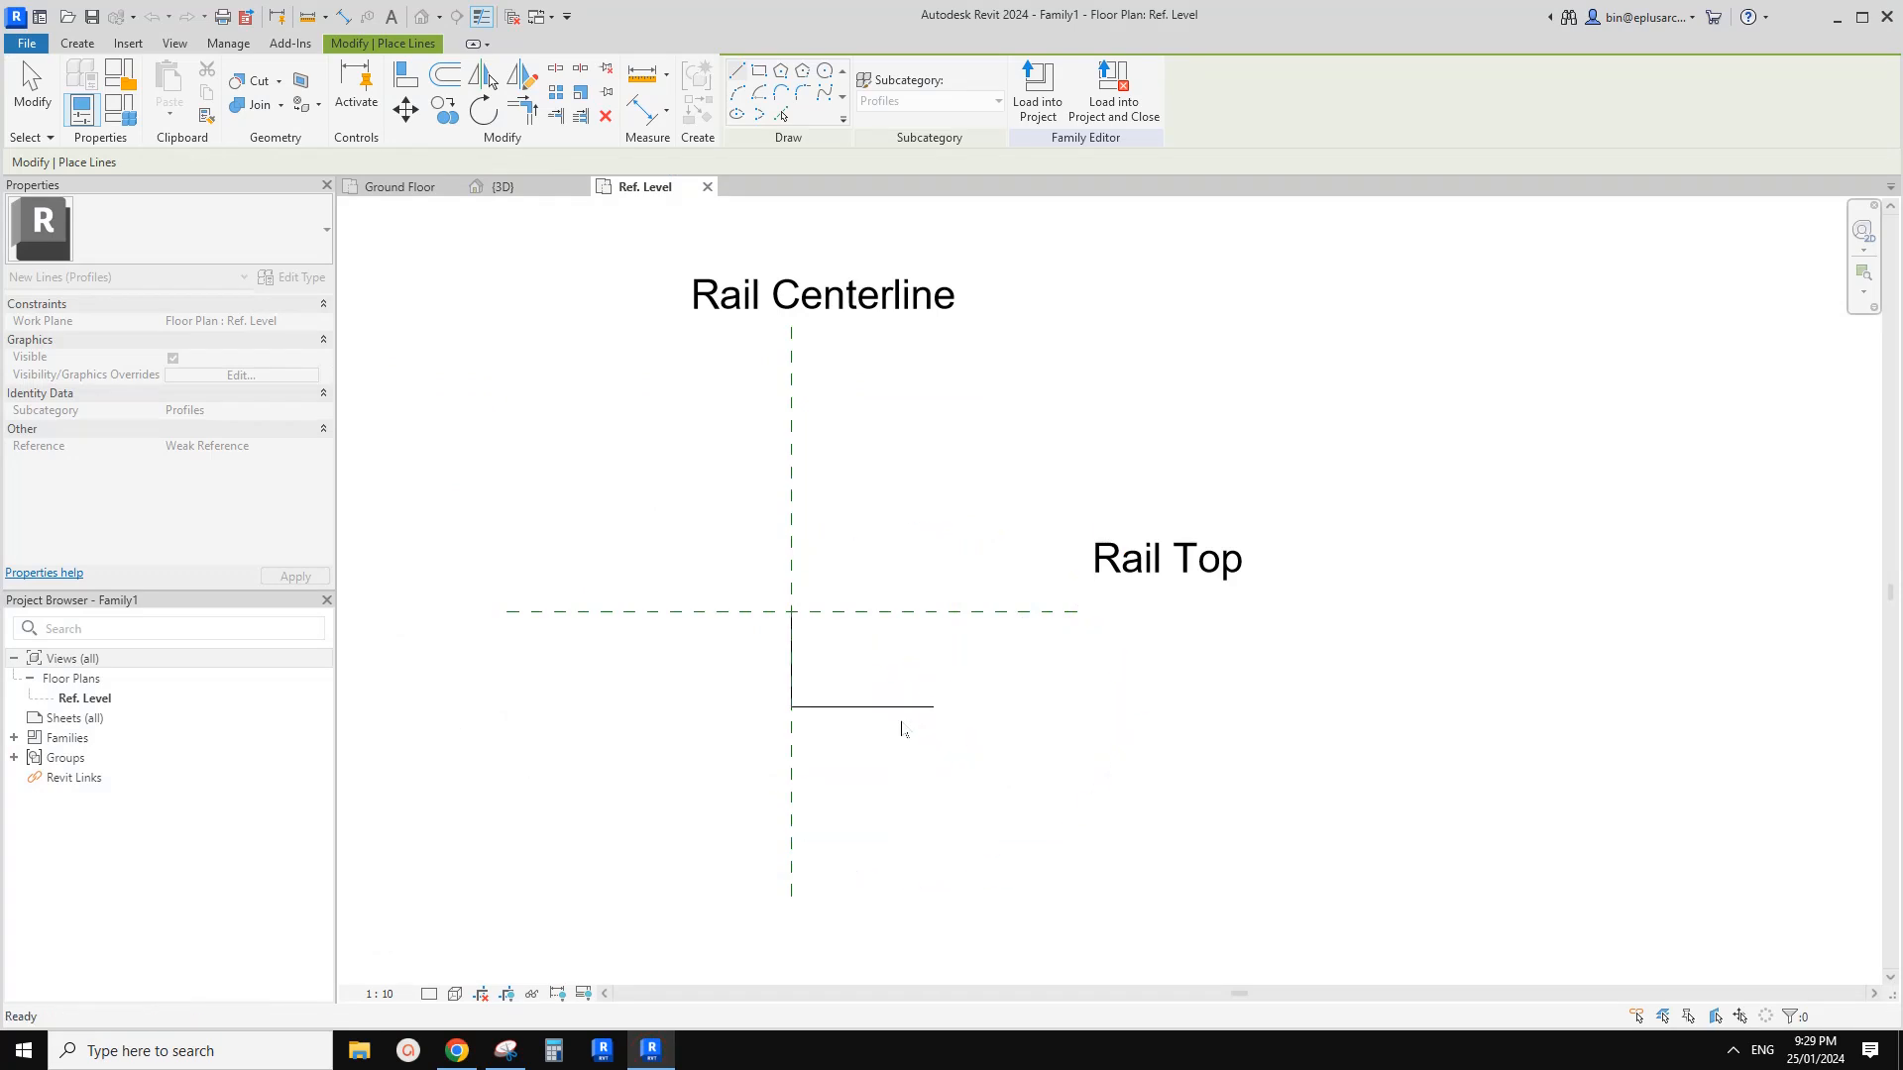
key(Escape)
Set the horizontal profile line 150 below the Rail Top plane and set its length to 200
click(881, 706)
click(741, 656)
text(1)
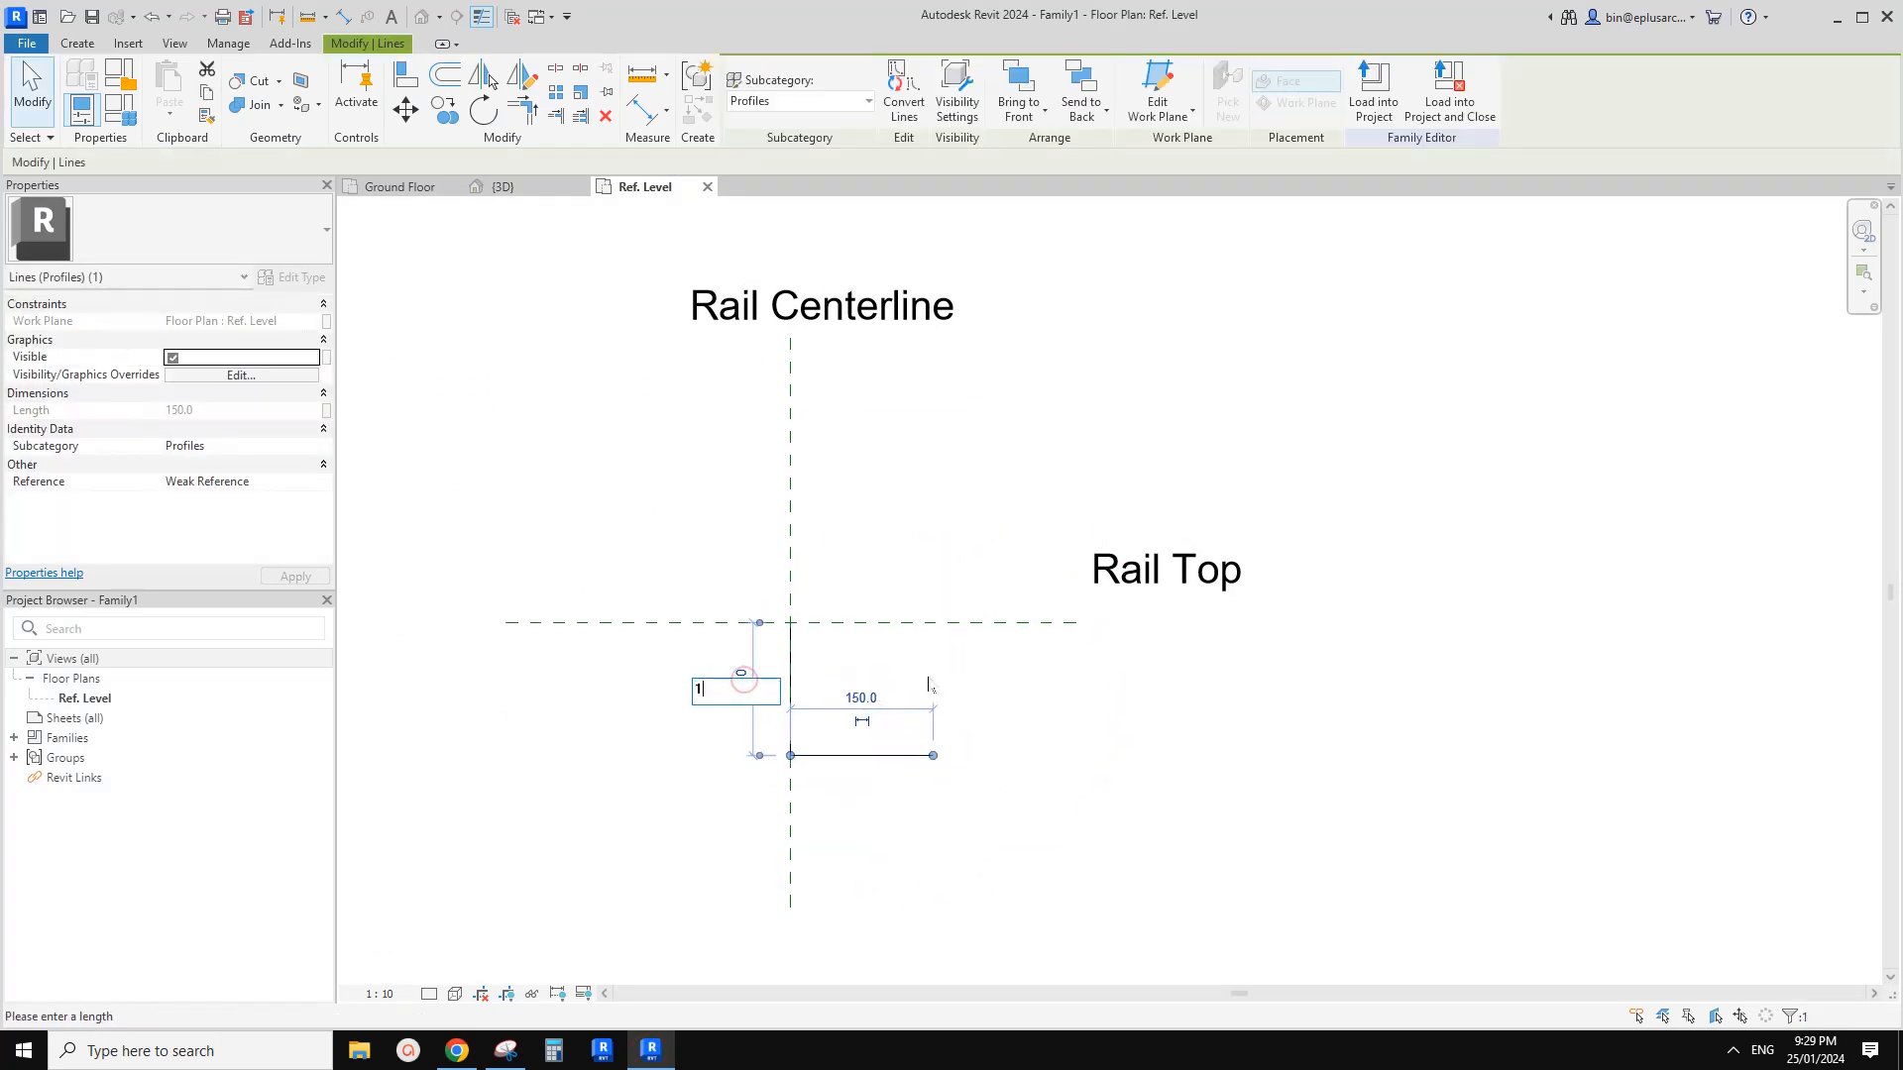
text(50)
key(Return)
click(1032, 672)
click(895, 764)
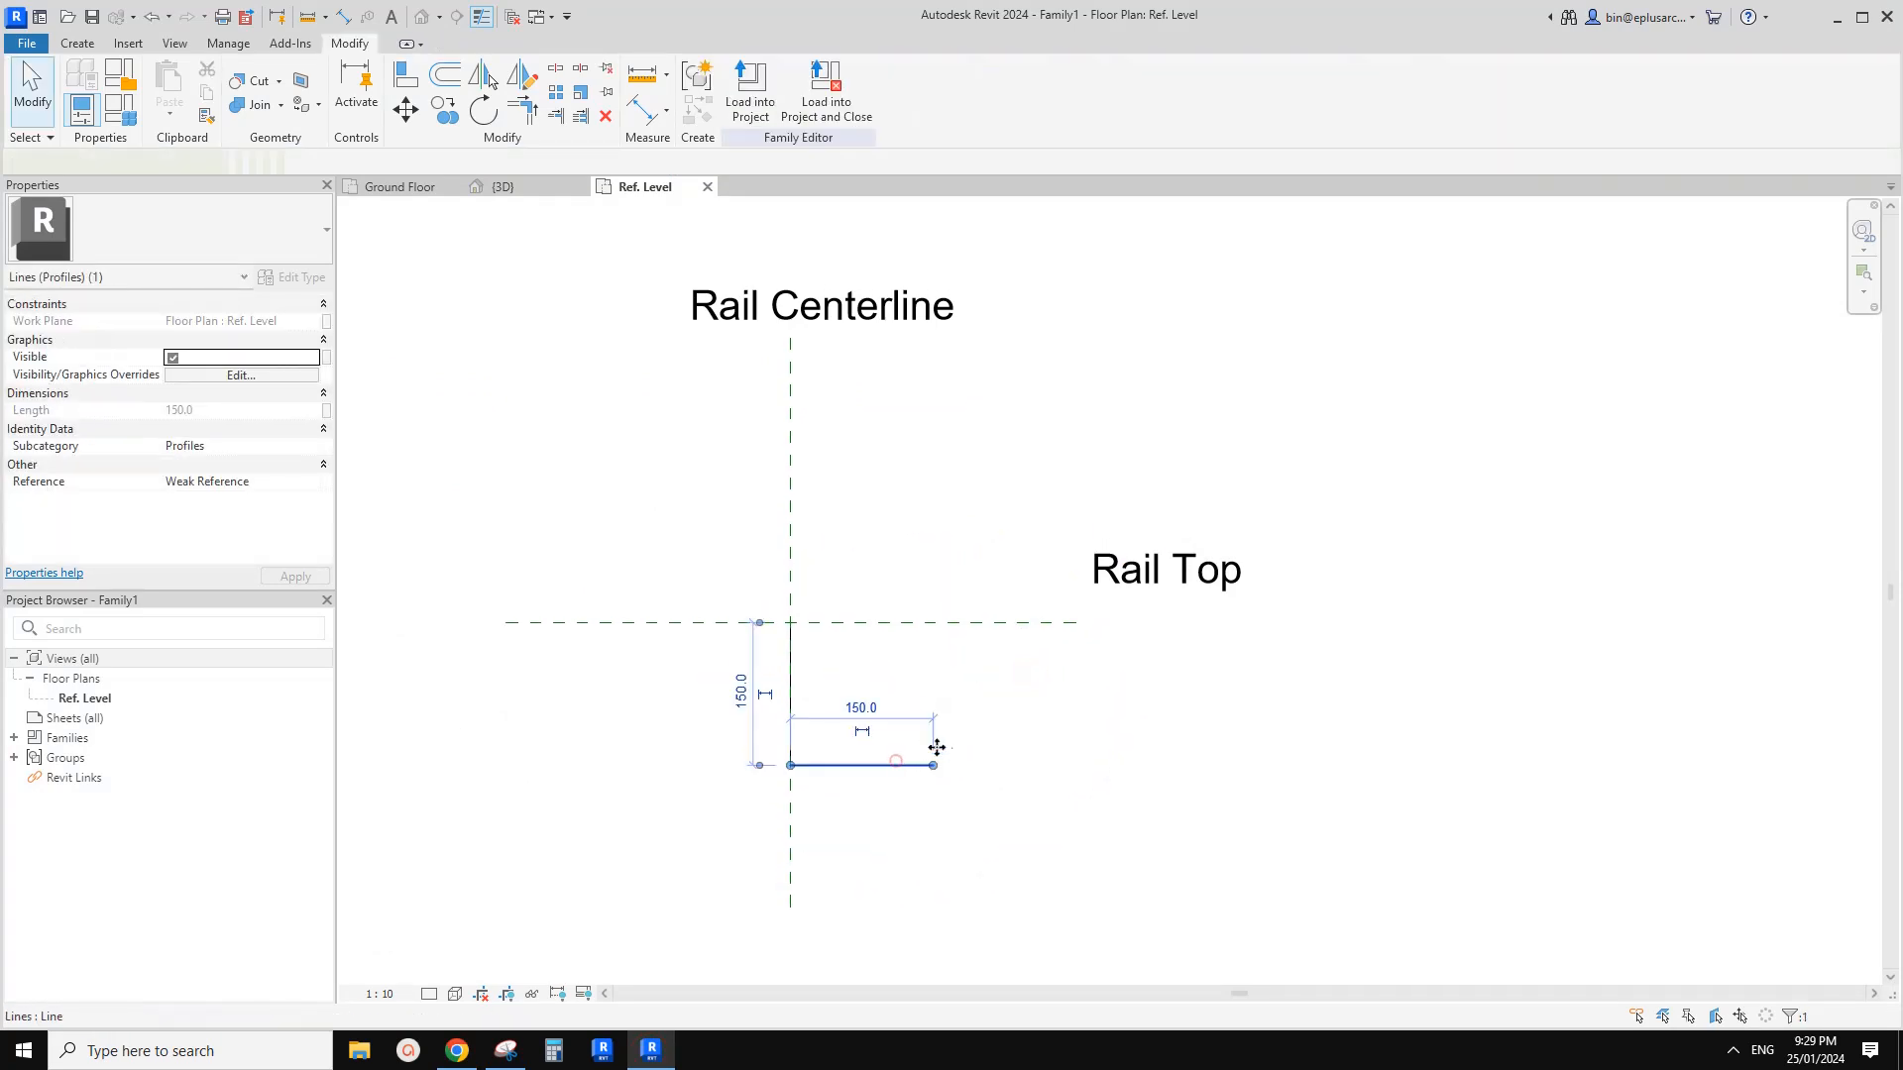
text(200)
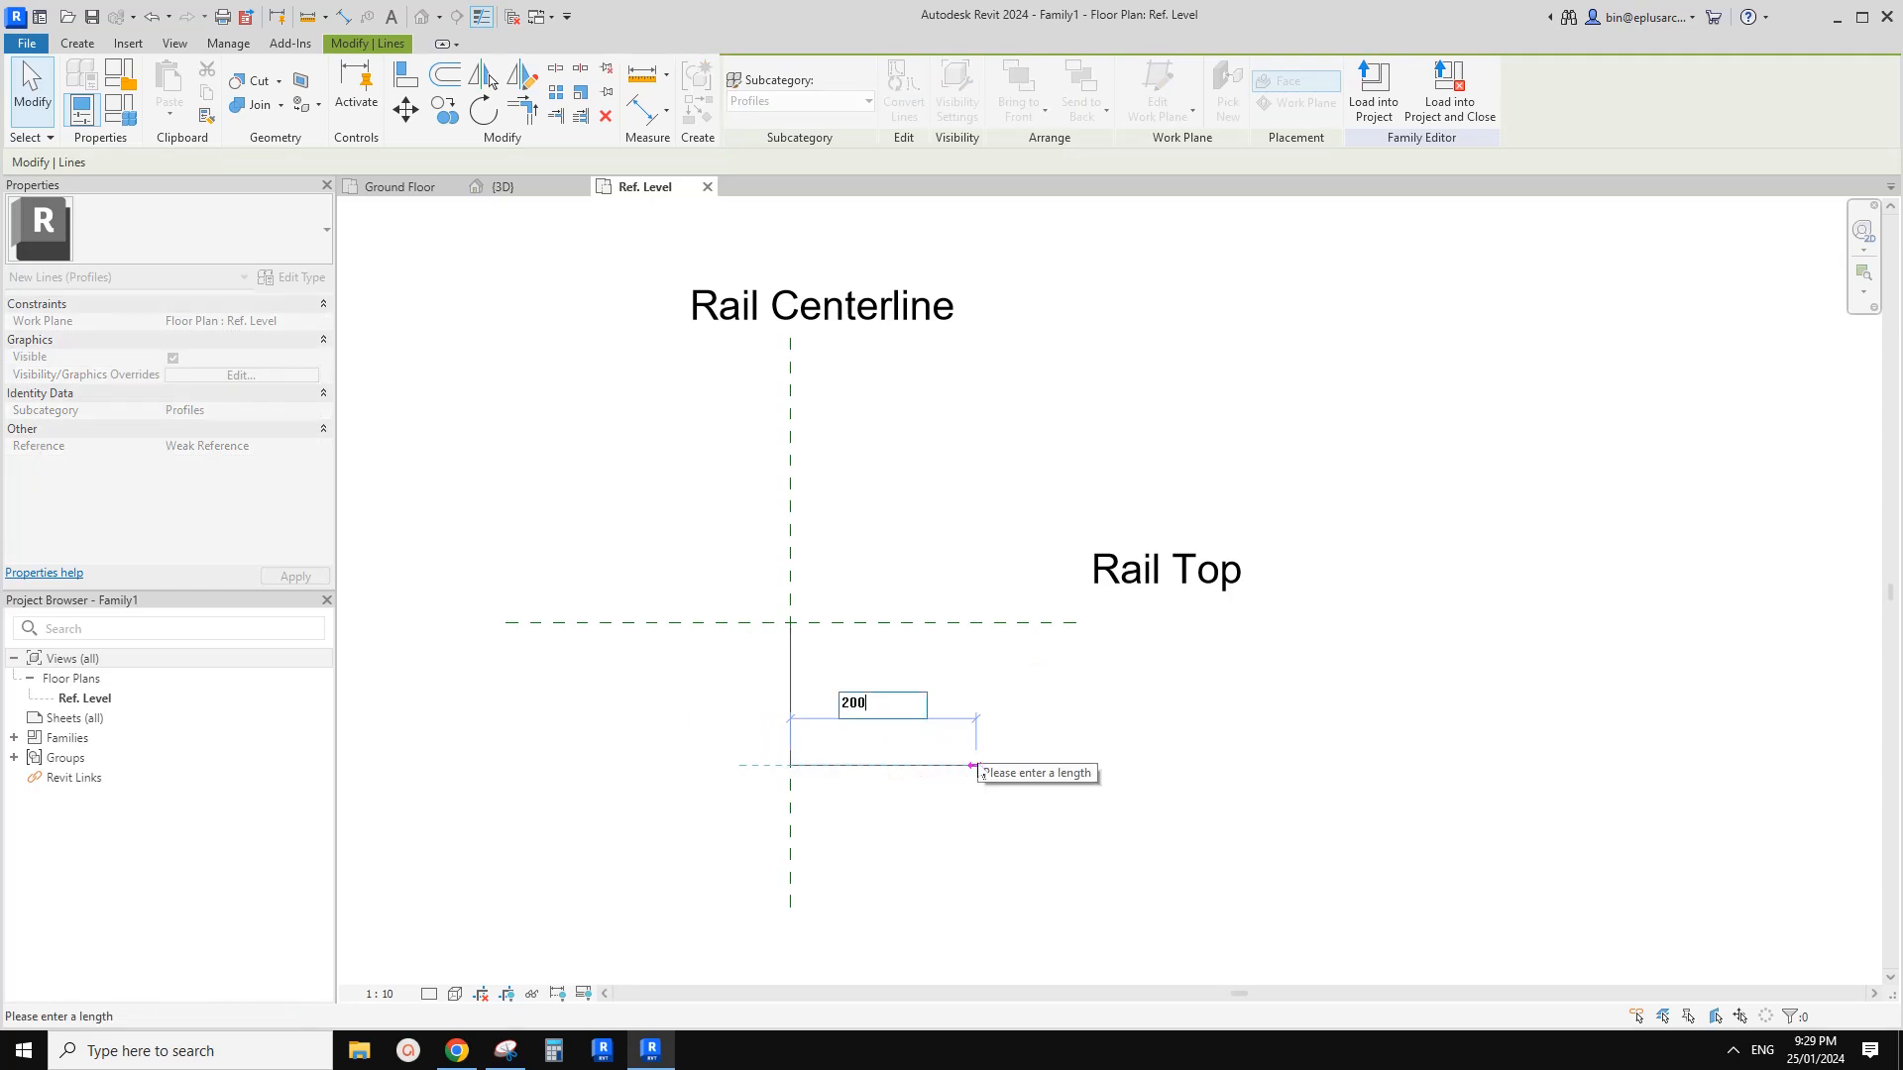
key(Return)
Close the rail profile with a short vertical side, a sloped edge up to Rail Top, and a line along Rail Top to the centerline
click(79, 43)
click(161, 85)
click(981, 765)
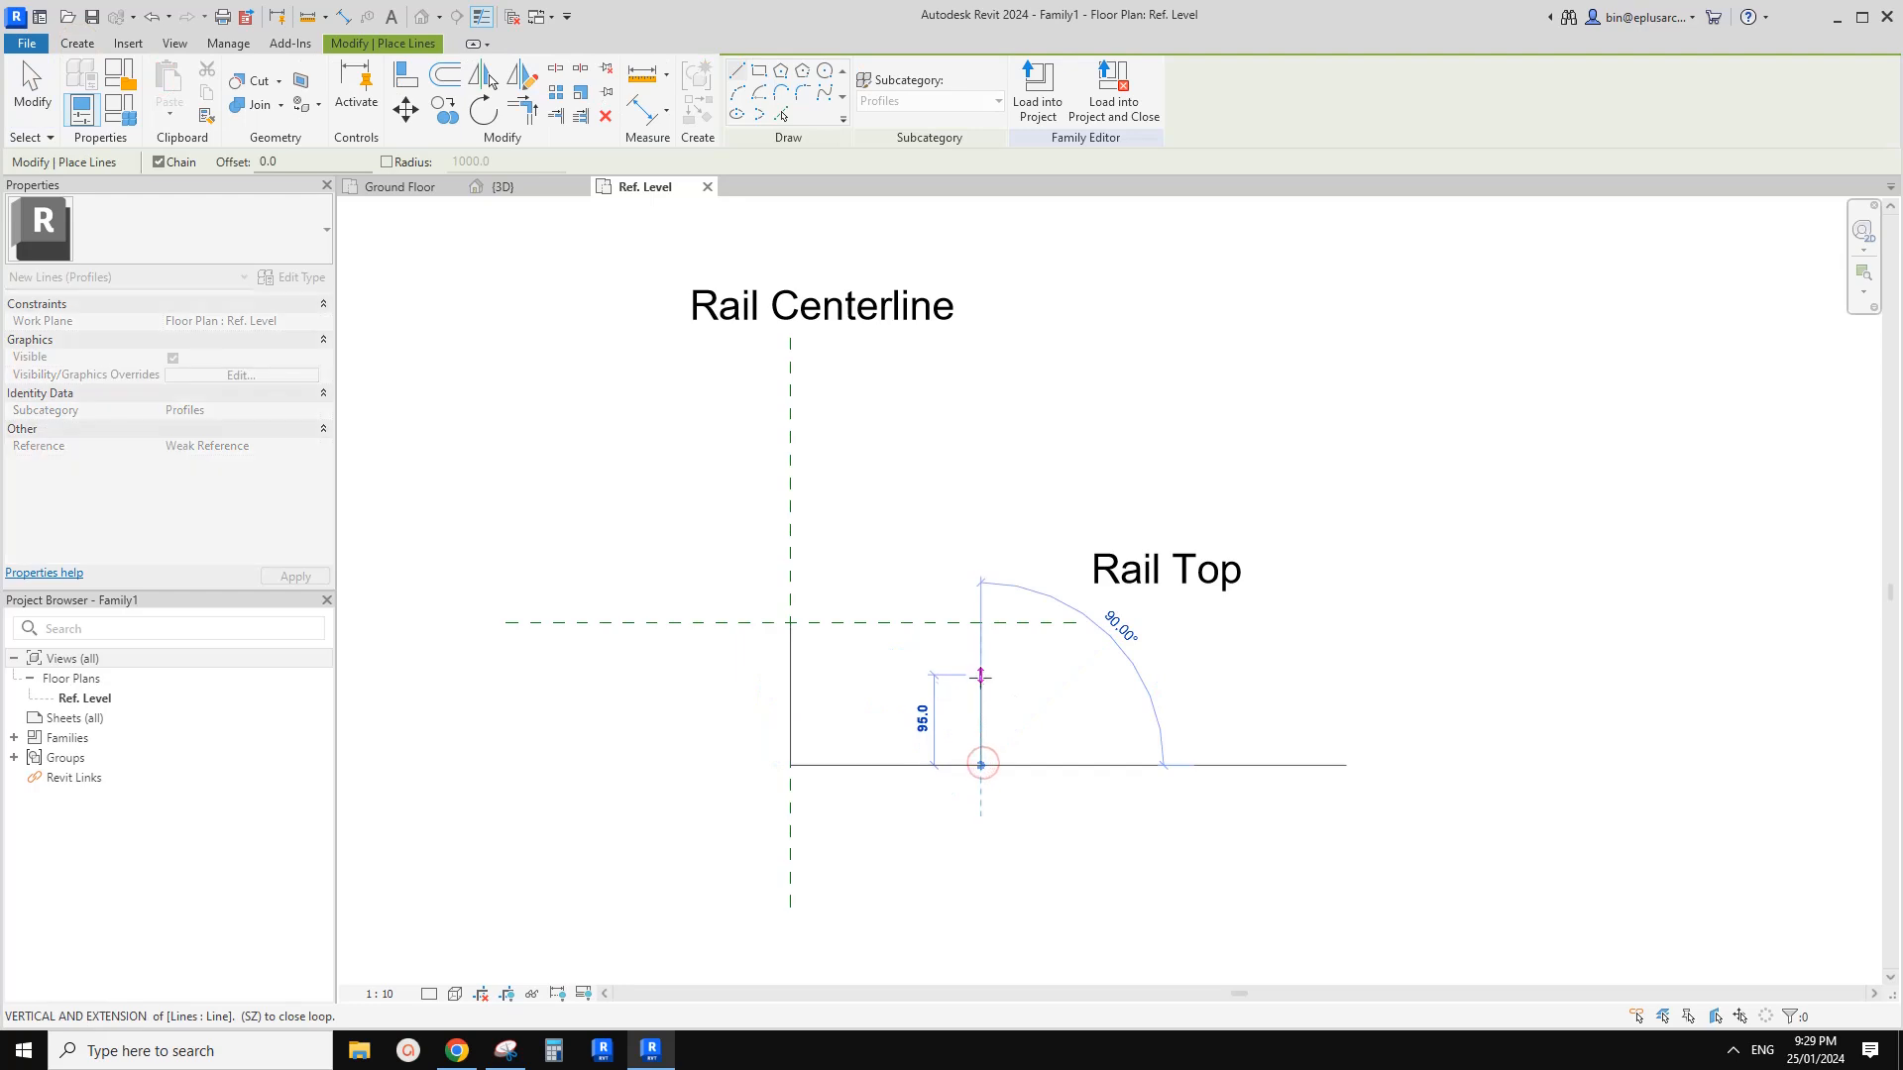
click(981, 684)
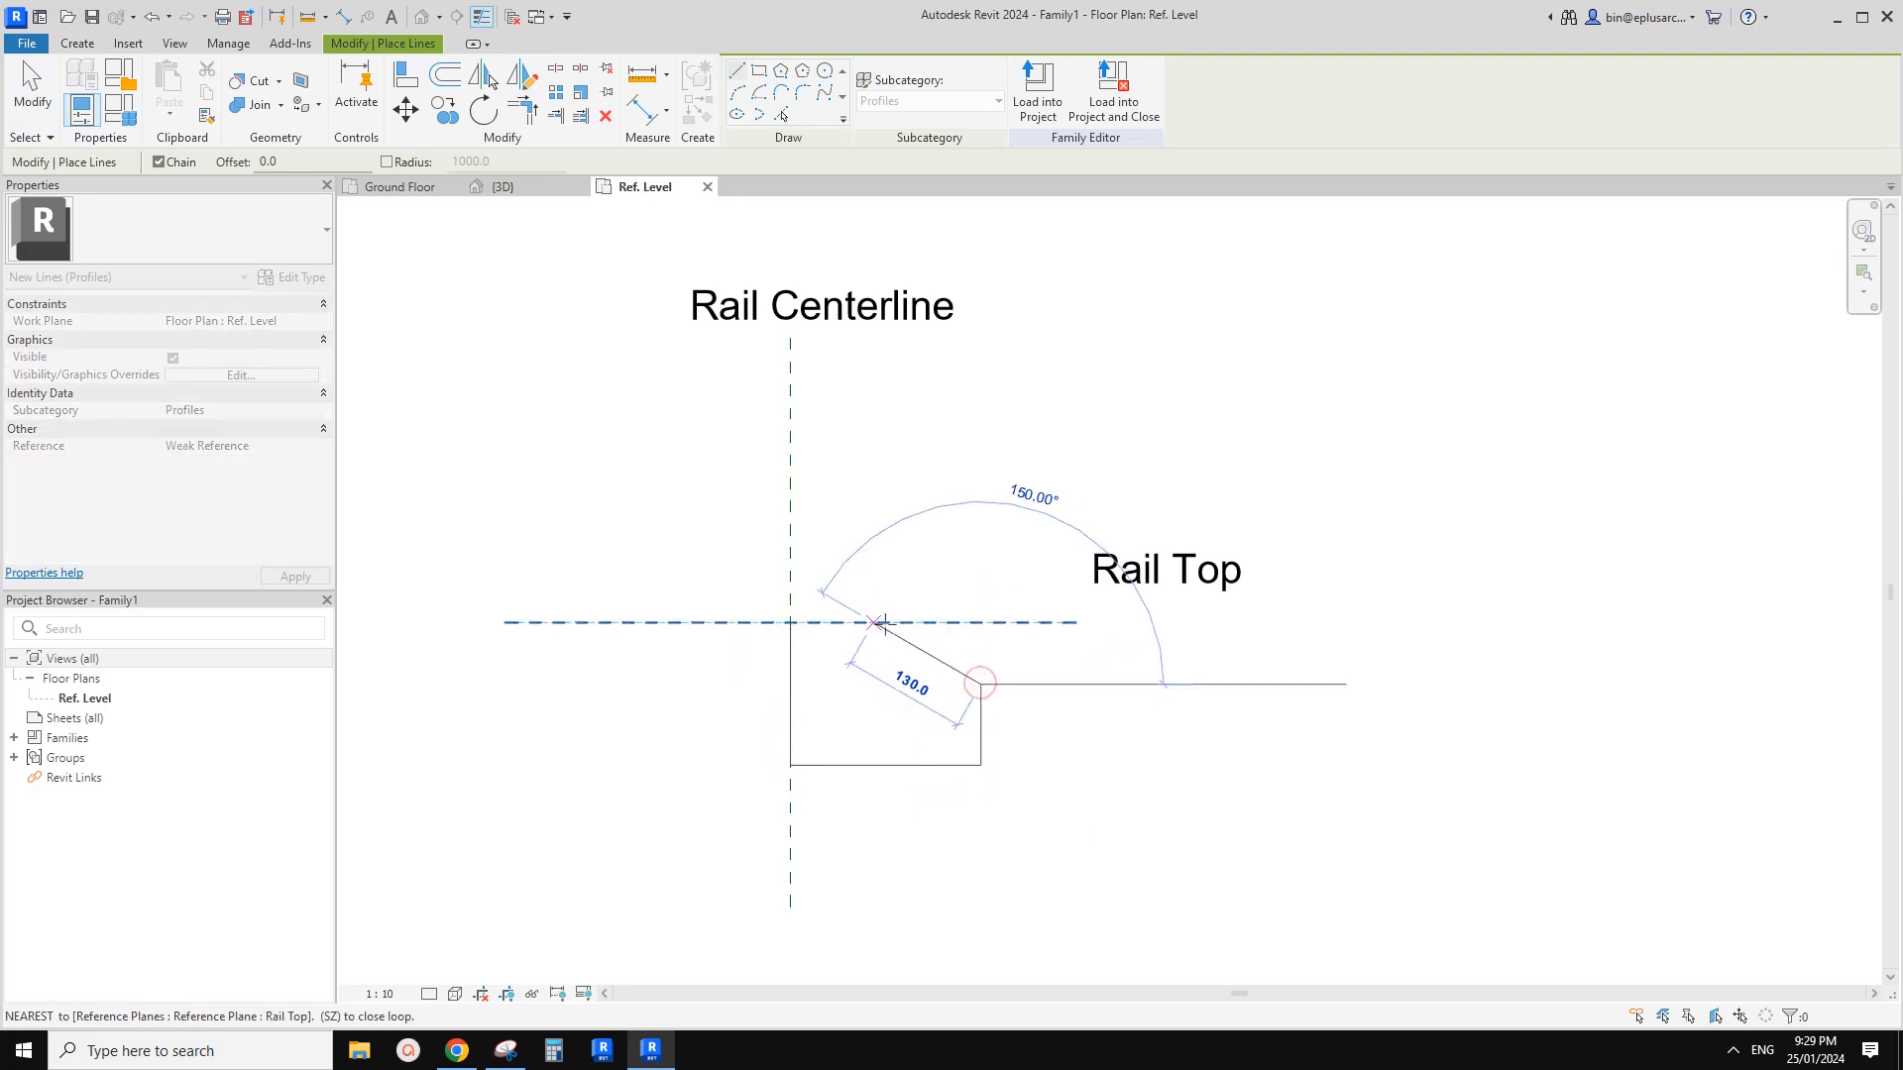
click(890, 622)
click(789, 623)
key(Escape)
key(Escape)
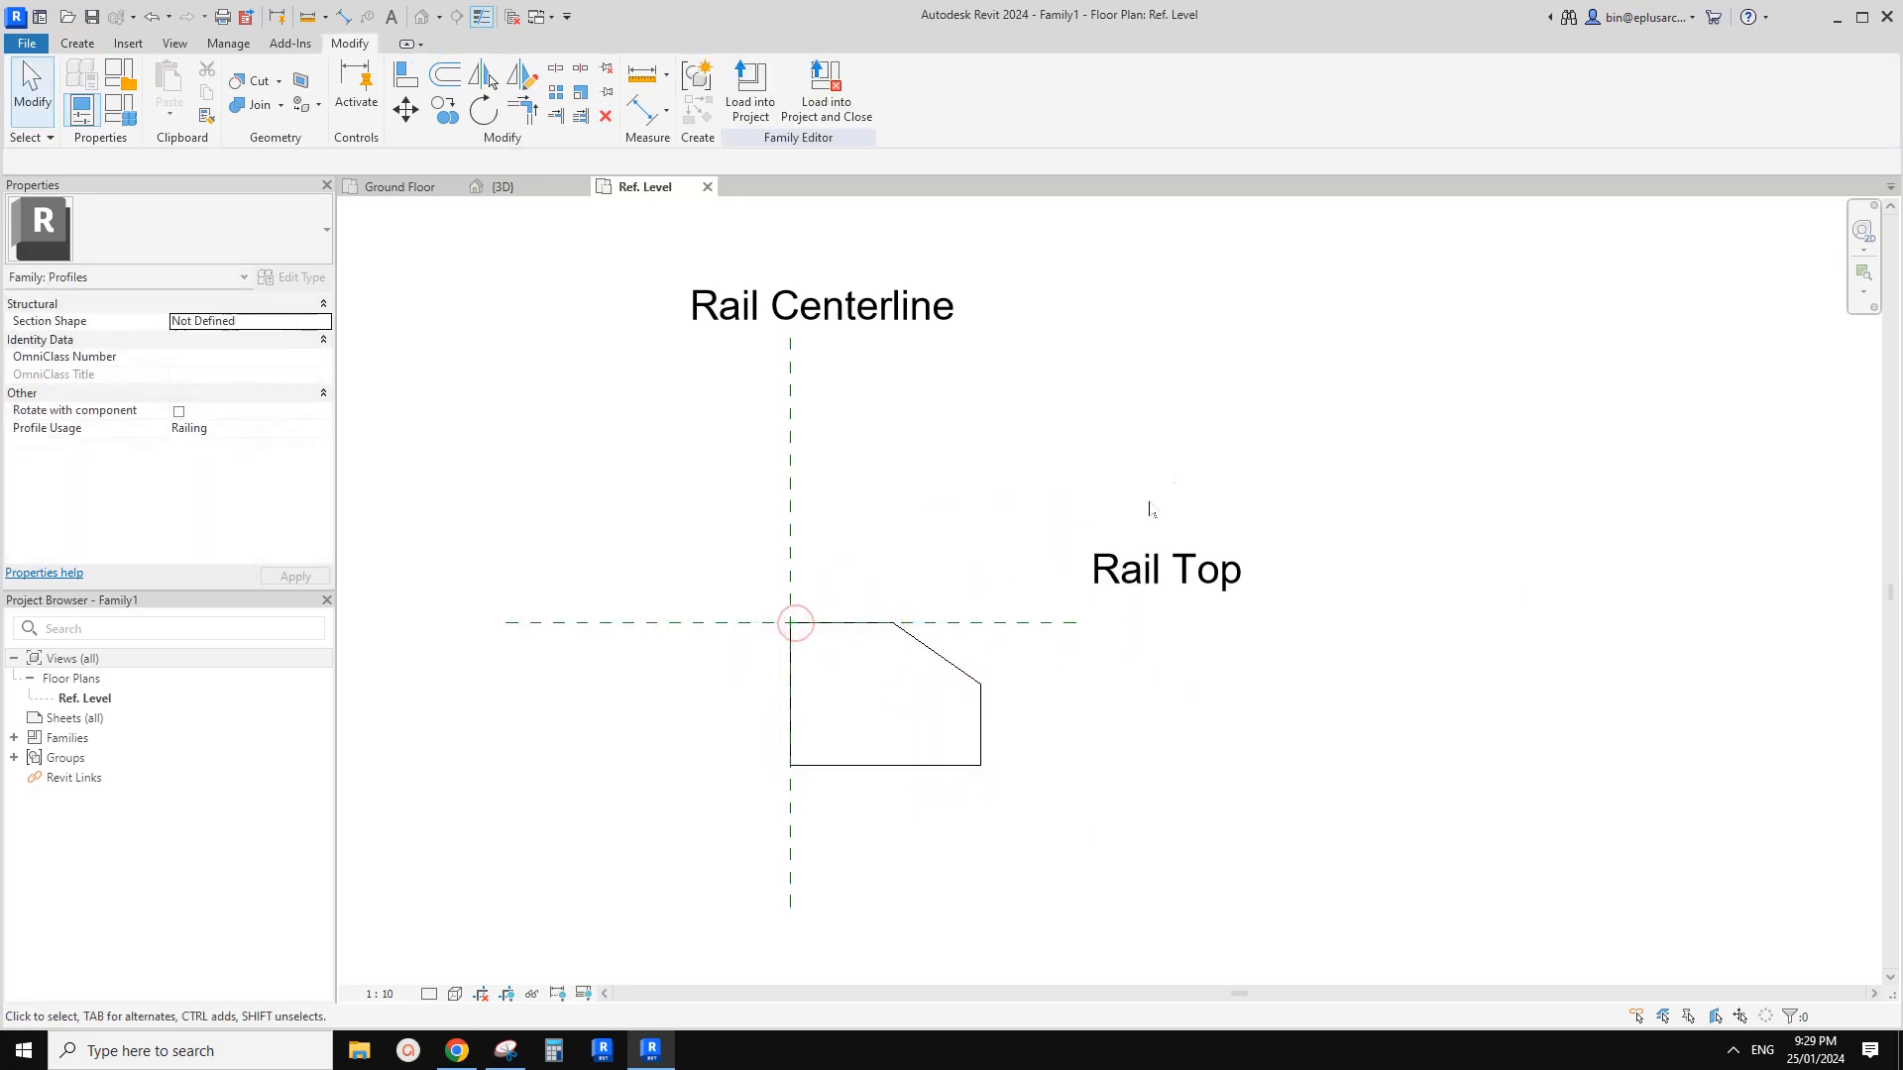
scroll(941, 664, up, 2)
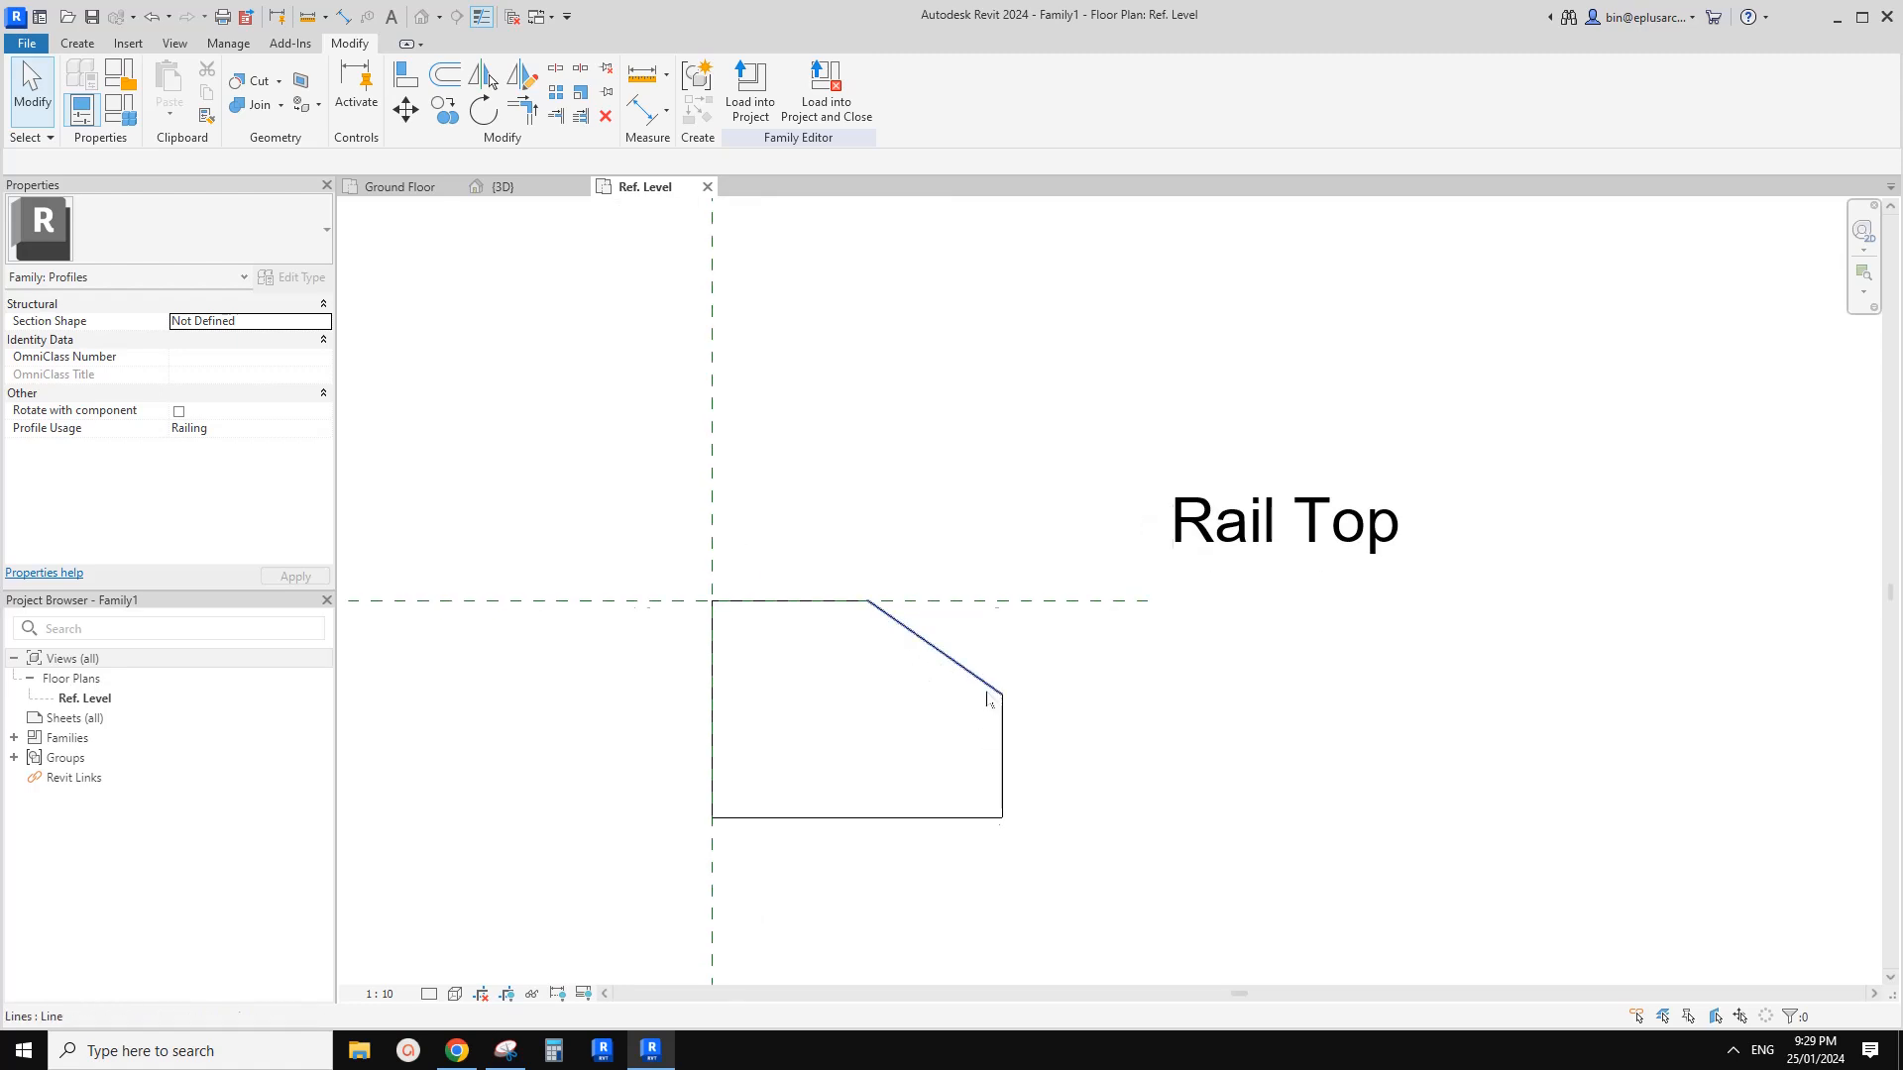
Round both ends of the profile's sloped edge with fillet arcs, radius about 90 at Rail Top and about 60 at the vertical side
middle_drag(982, 693, 980, 711)
click(81, 46)
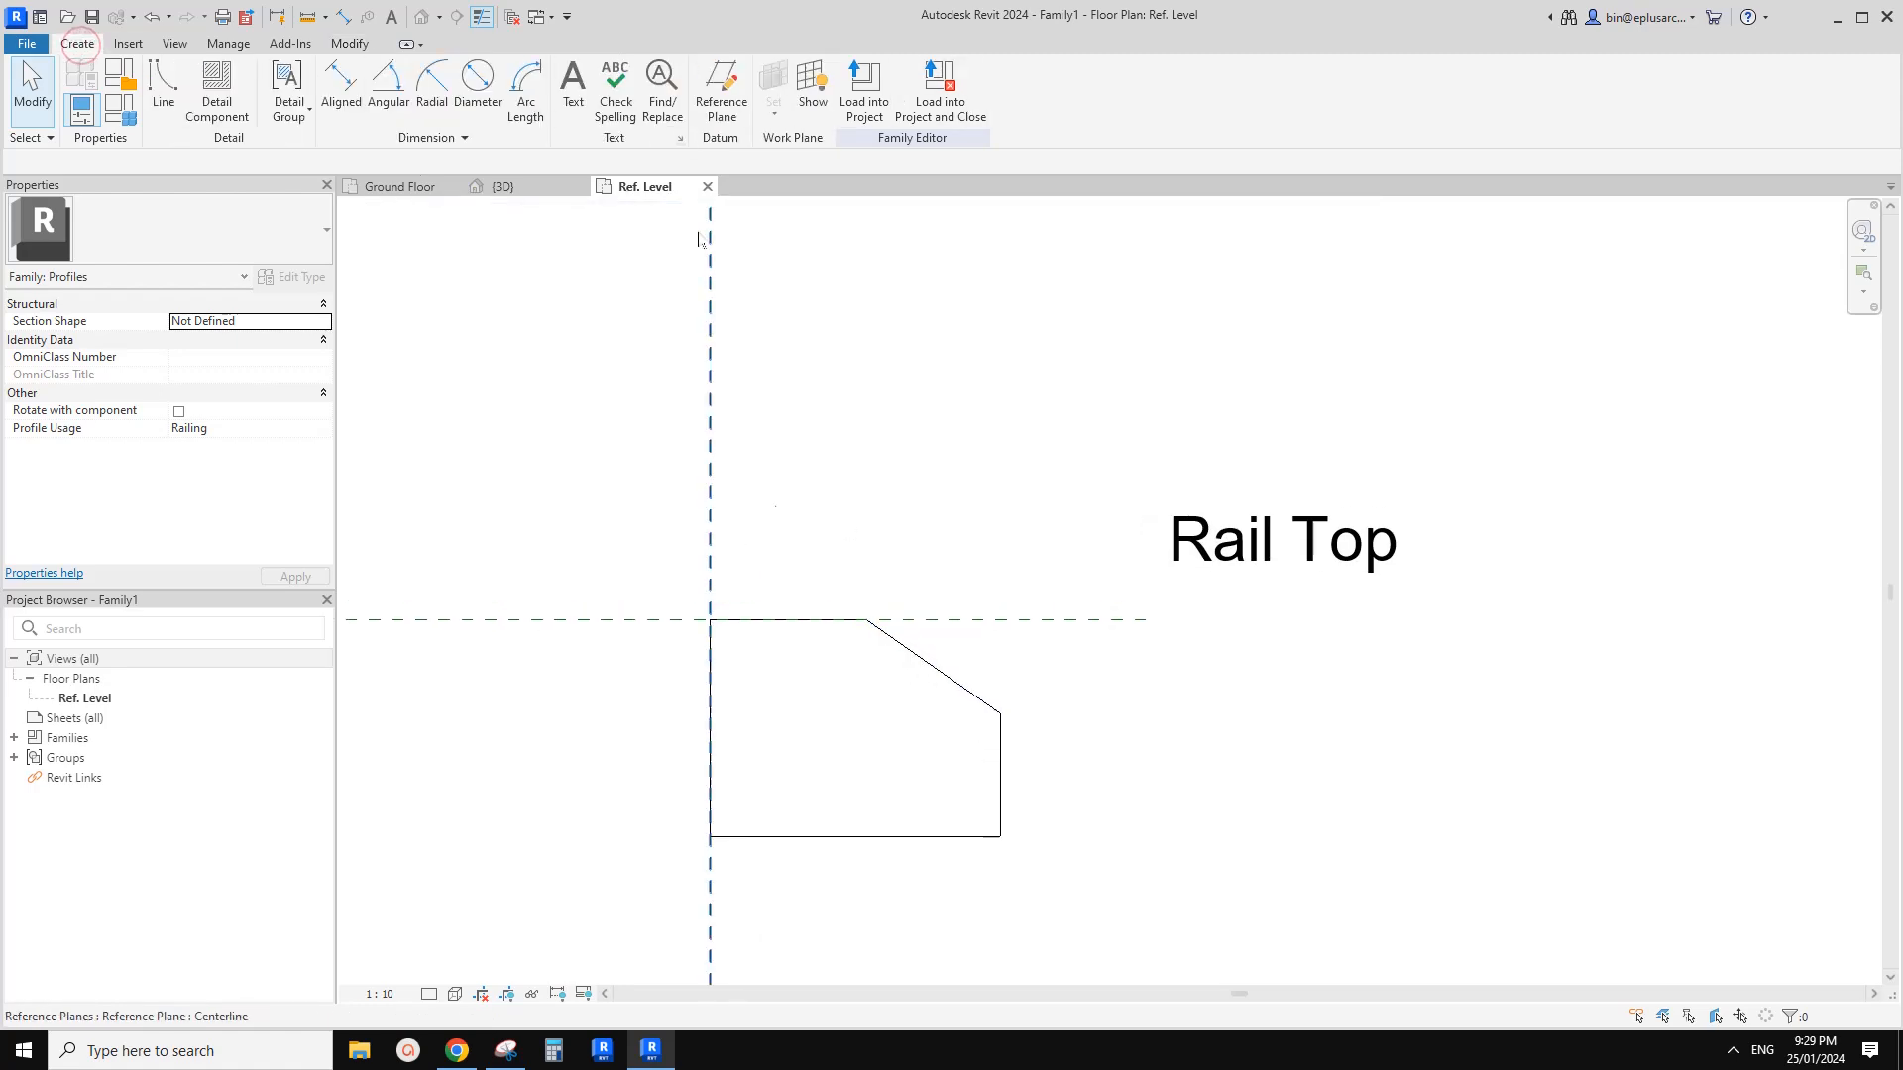
click(164, 84)
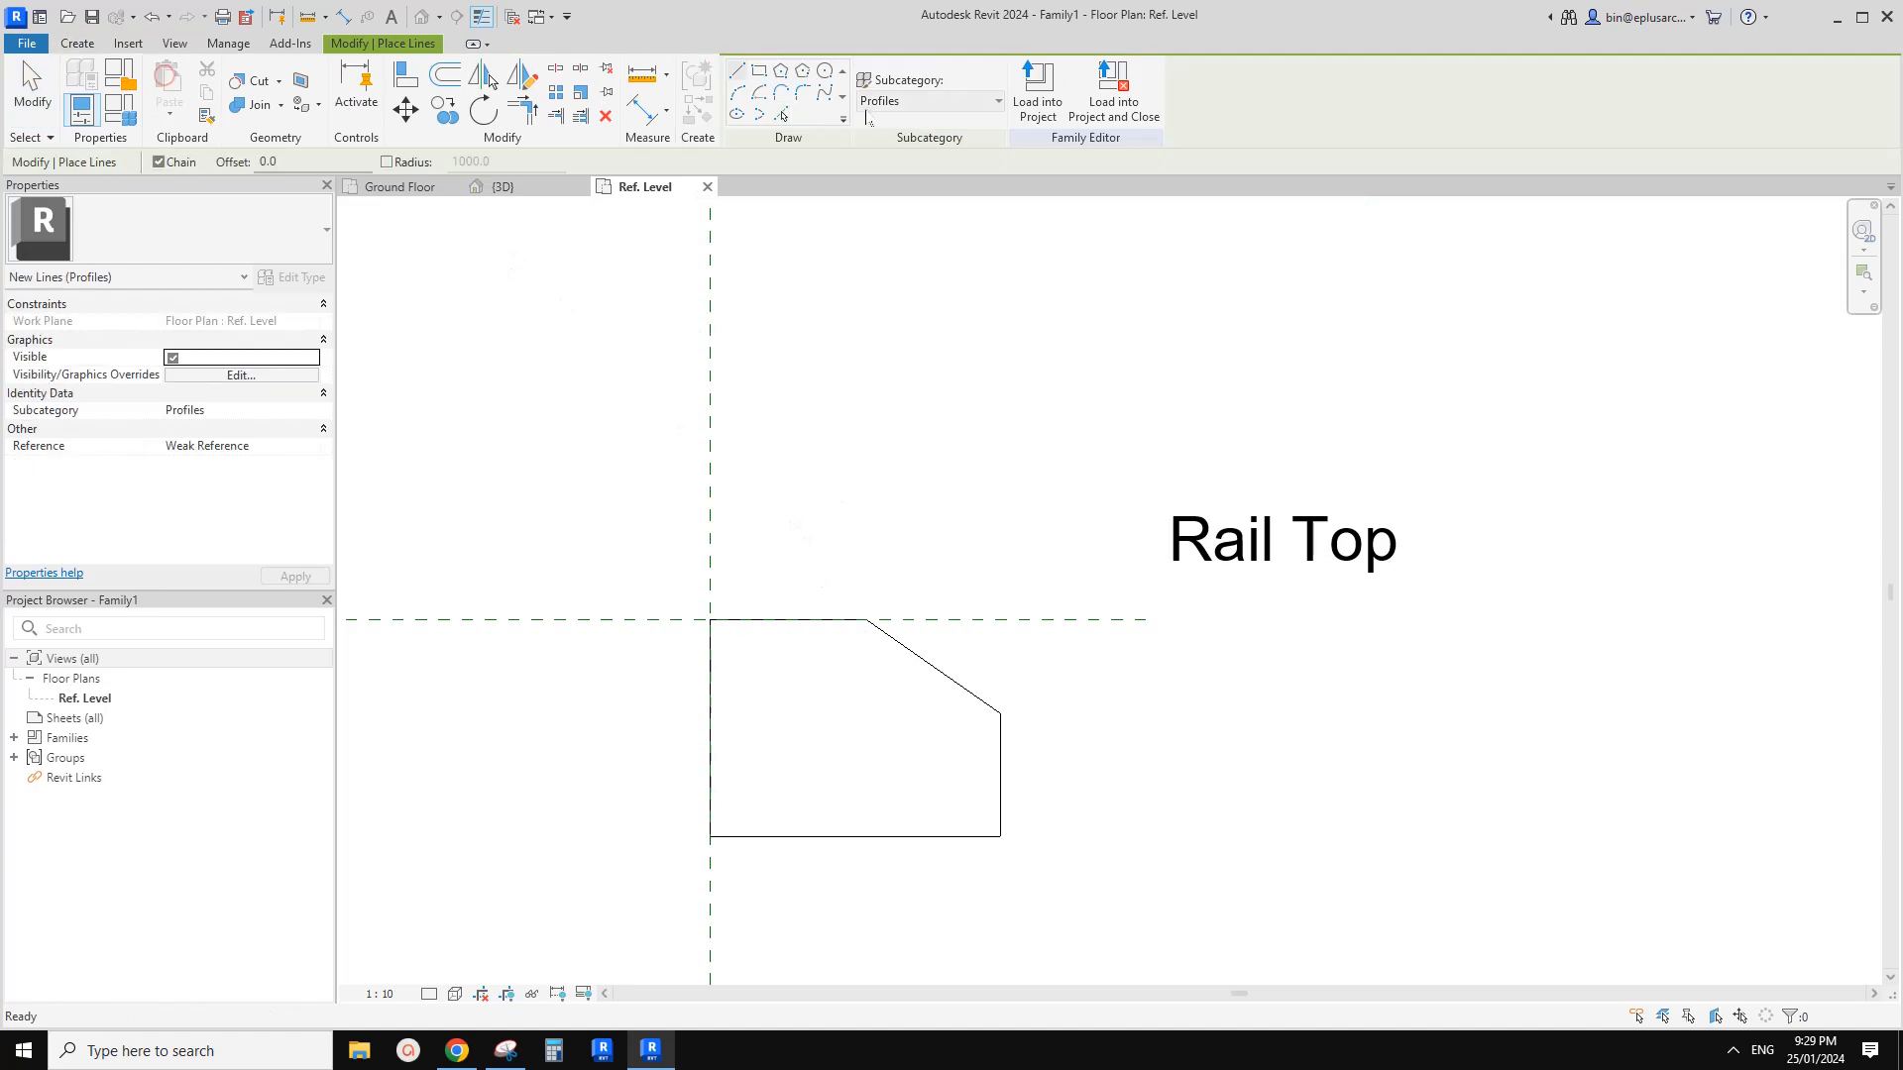
click(805, 96)
click(888, 634)
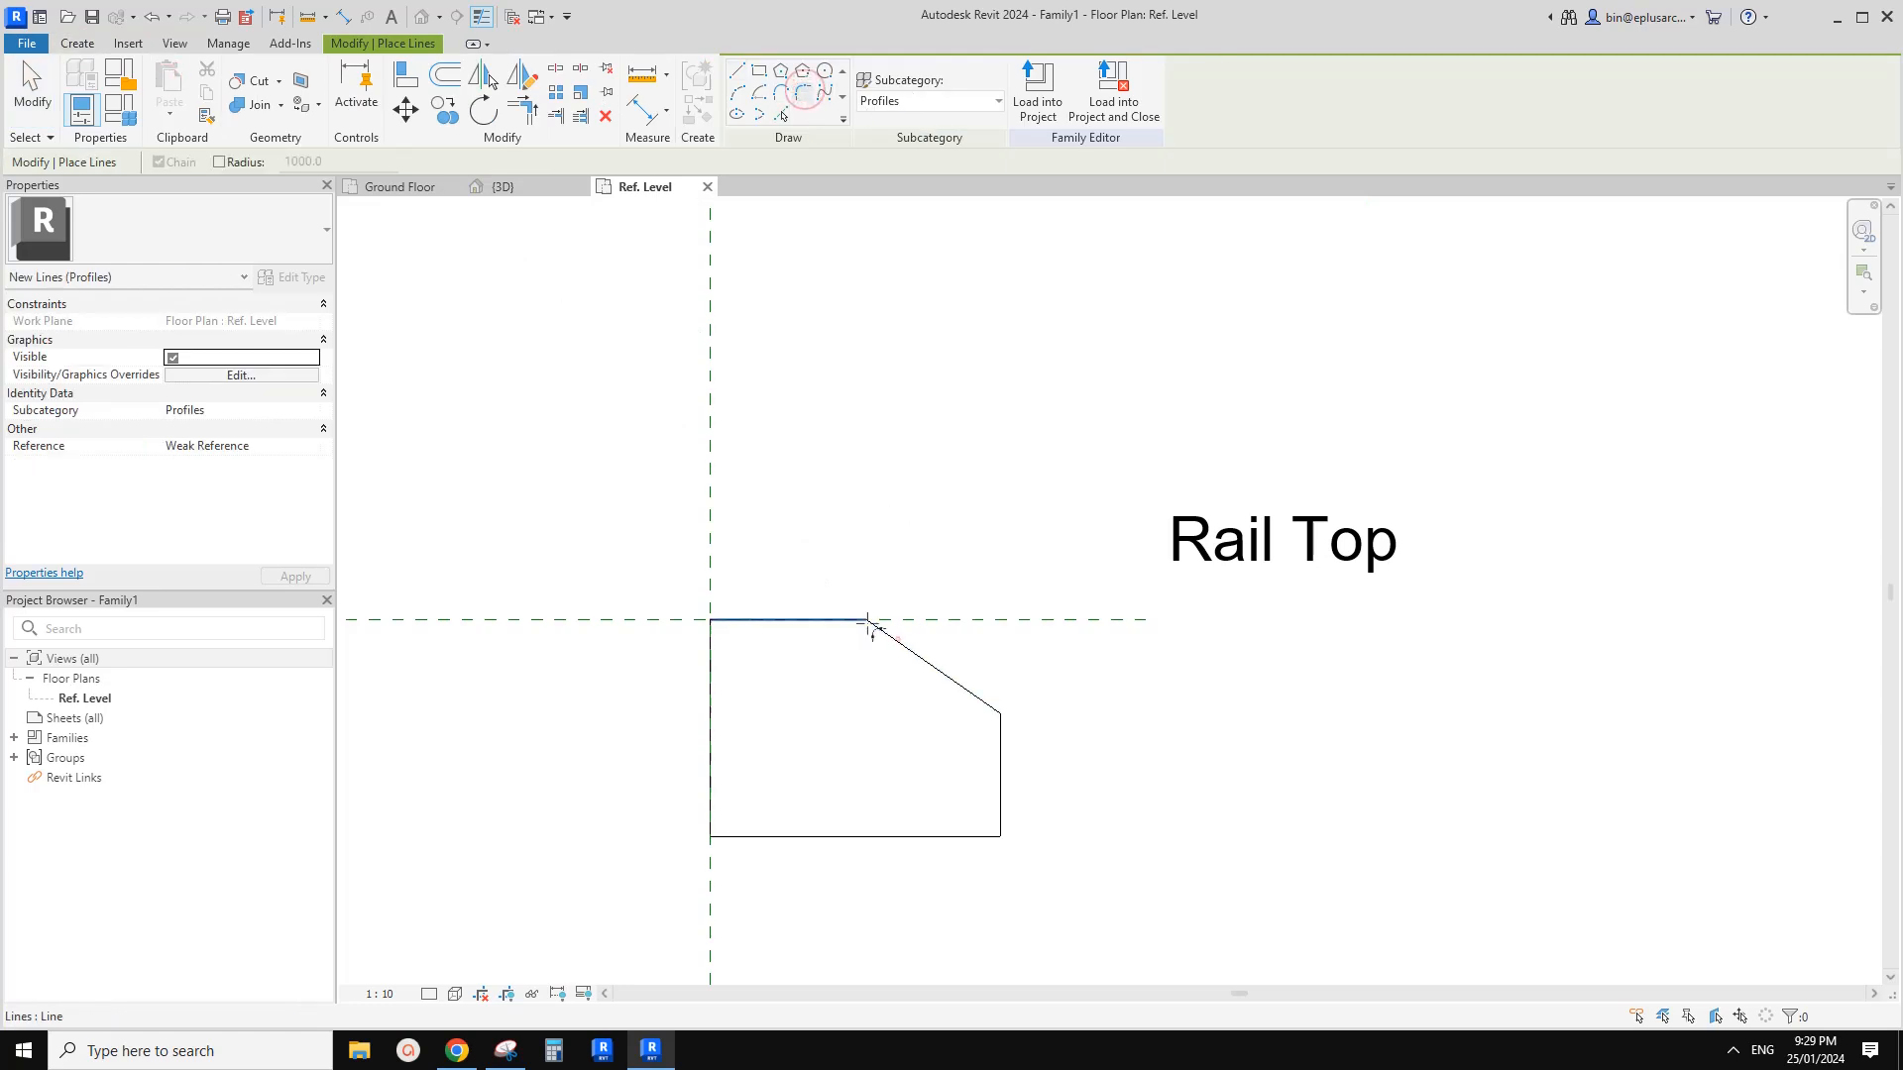
click(852, 622)
scroll(858, 642, up, 2)
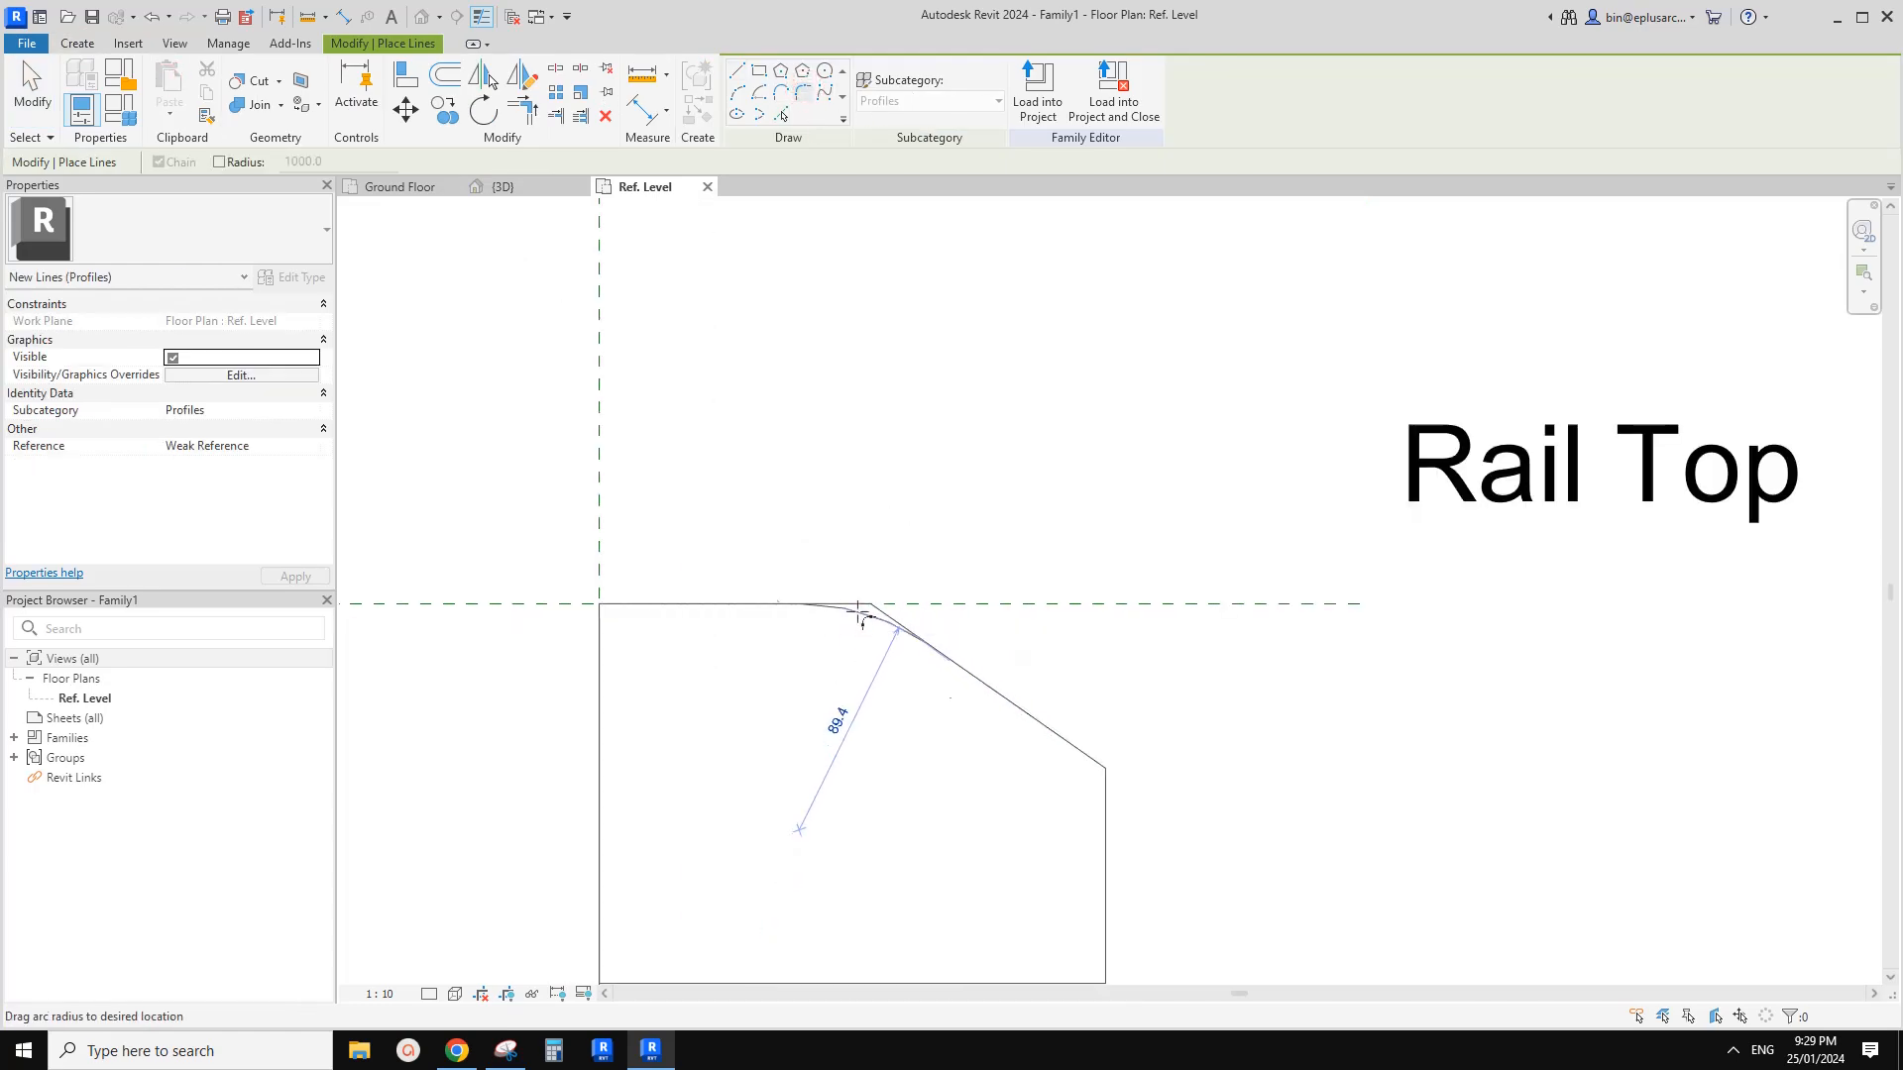
click(864, 622)
middle_drag(849, 684, 854, 612)
click(1074, 673)
click(1111, 719)
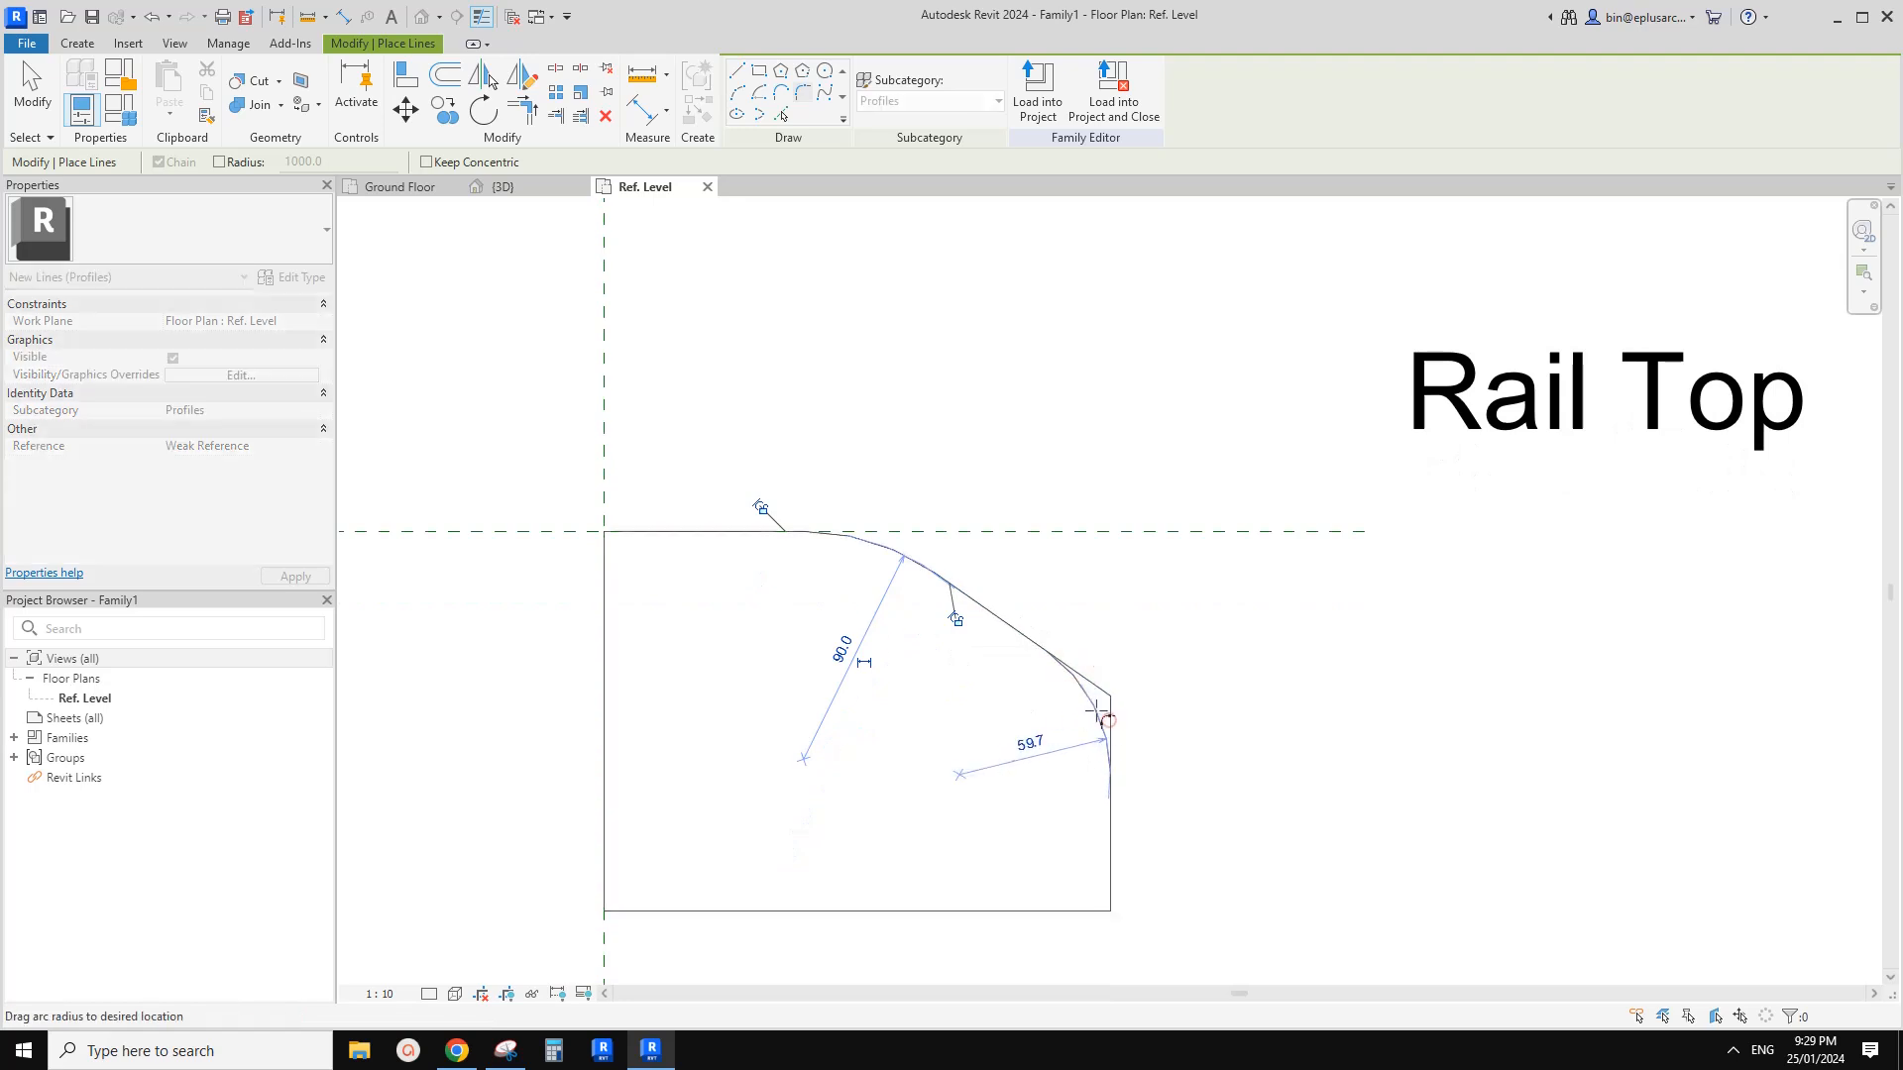
click(1096, 703)
scroll(1245, 550, down, 1)
key(Escape)
Adjust the fillet arc at the vertical side and reduce the one at Rail Top to a radius of about 67
scroll(1155, 667, up, 3)
click(1111, 662)
drag(1111, 665, 1117, 654)
scroll(1290, 733, down, 2)
scroll(880, 509, up, 3)
click(901, 490)
drag(918, 494, 923, 496)
scroll(923, 497, down, 3)
middle_drag(922, 496, 825, 546)
scroll(700, 534, down, 1)
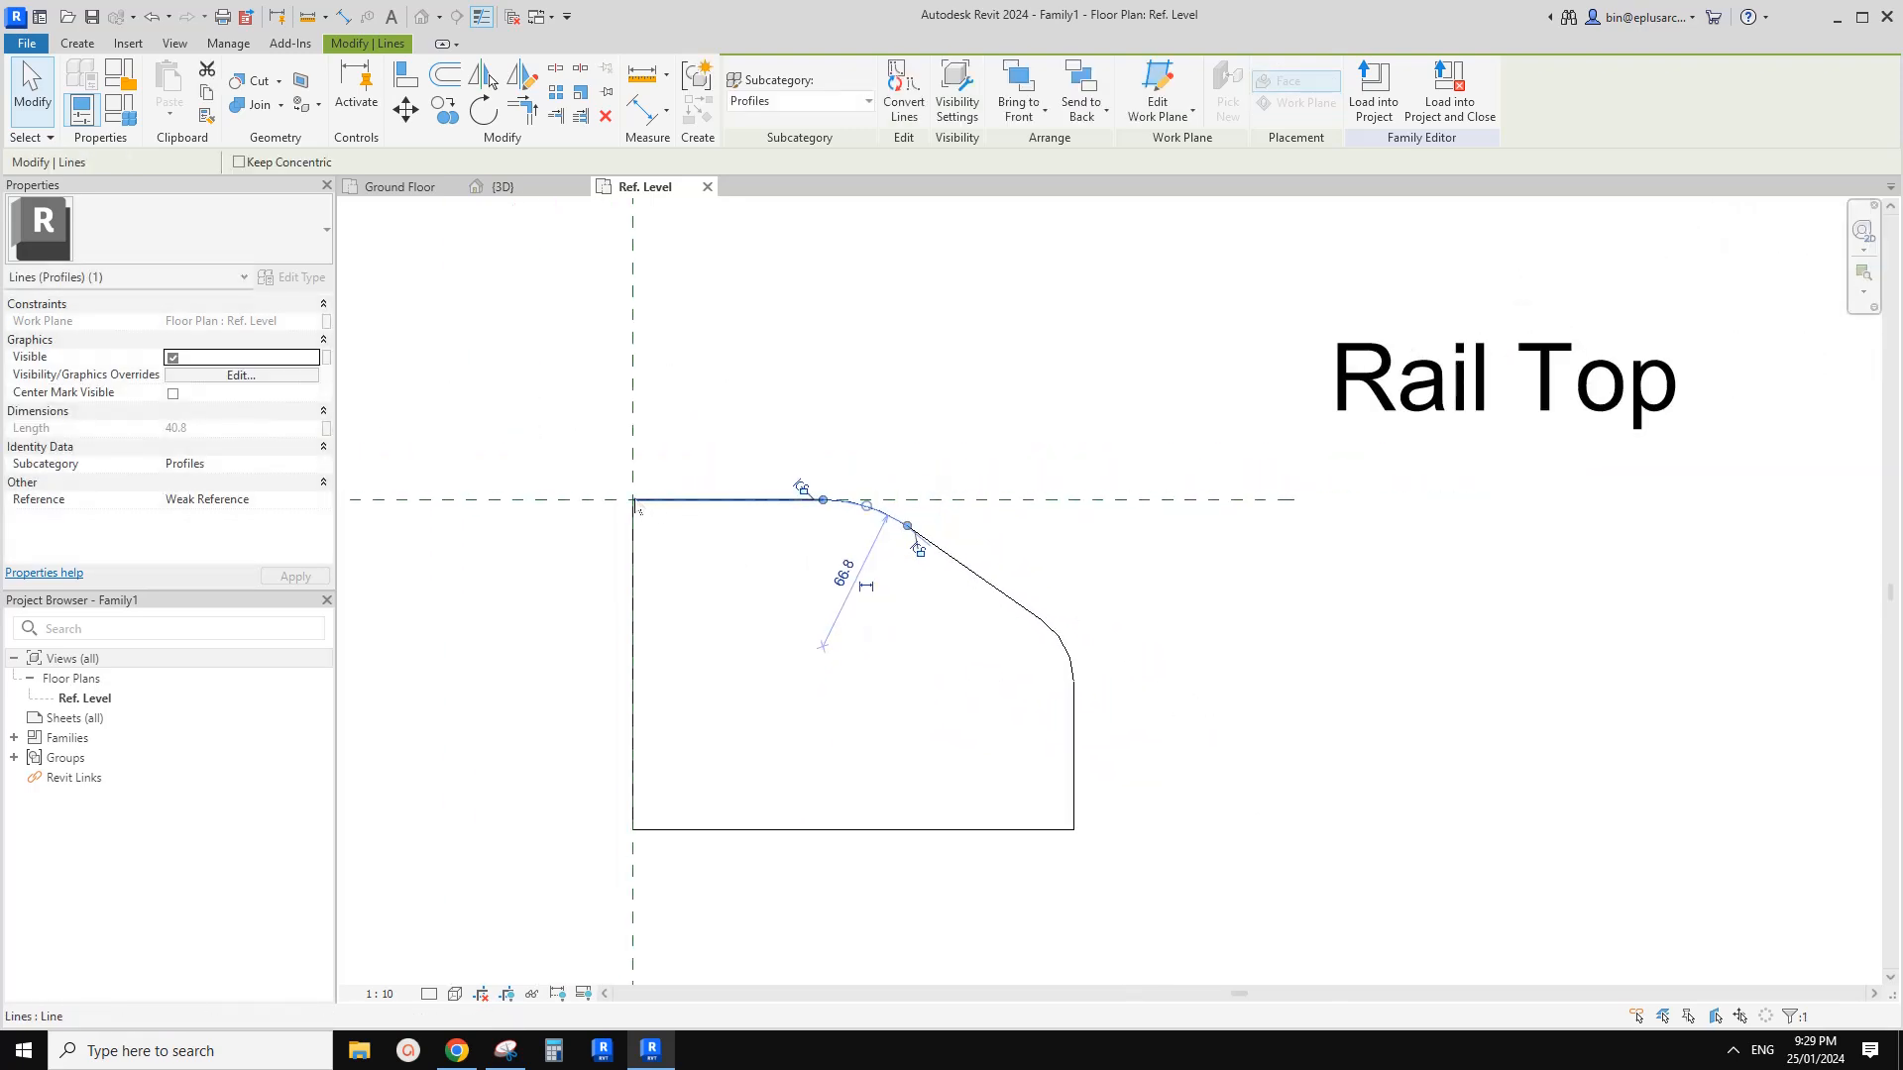
scroll(652, 557, down, 1)
middle_drag(656, 568, 727, 562)
click(730, 551)
Load the finished rail profile into the project and open the default 3D view
scroll(730, 555, down, 1)
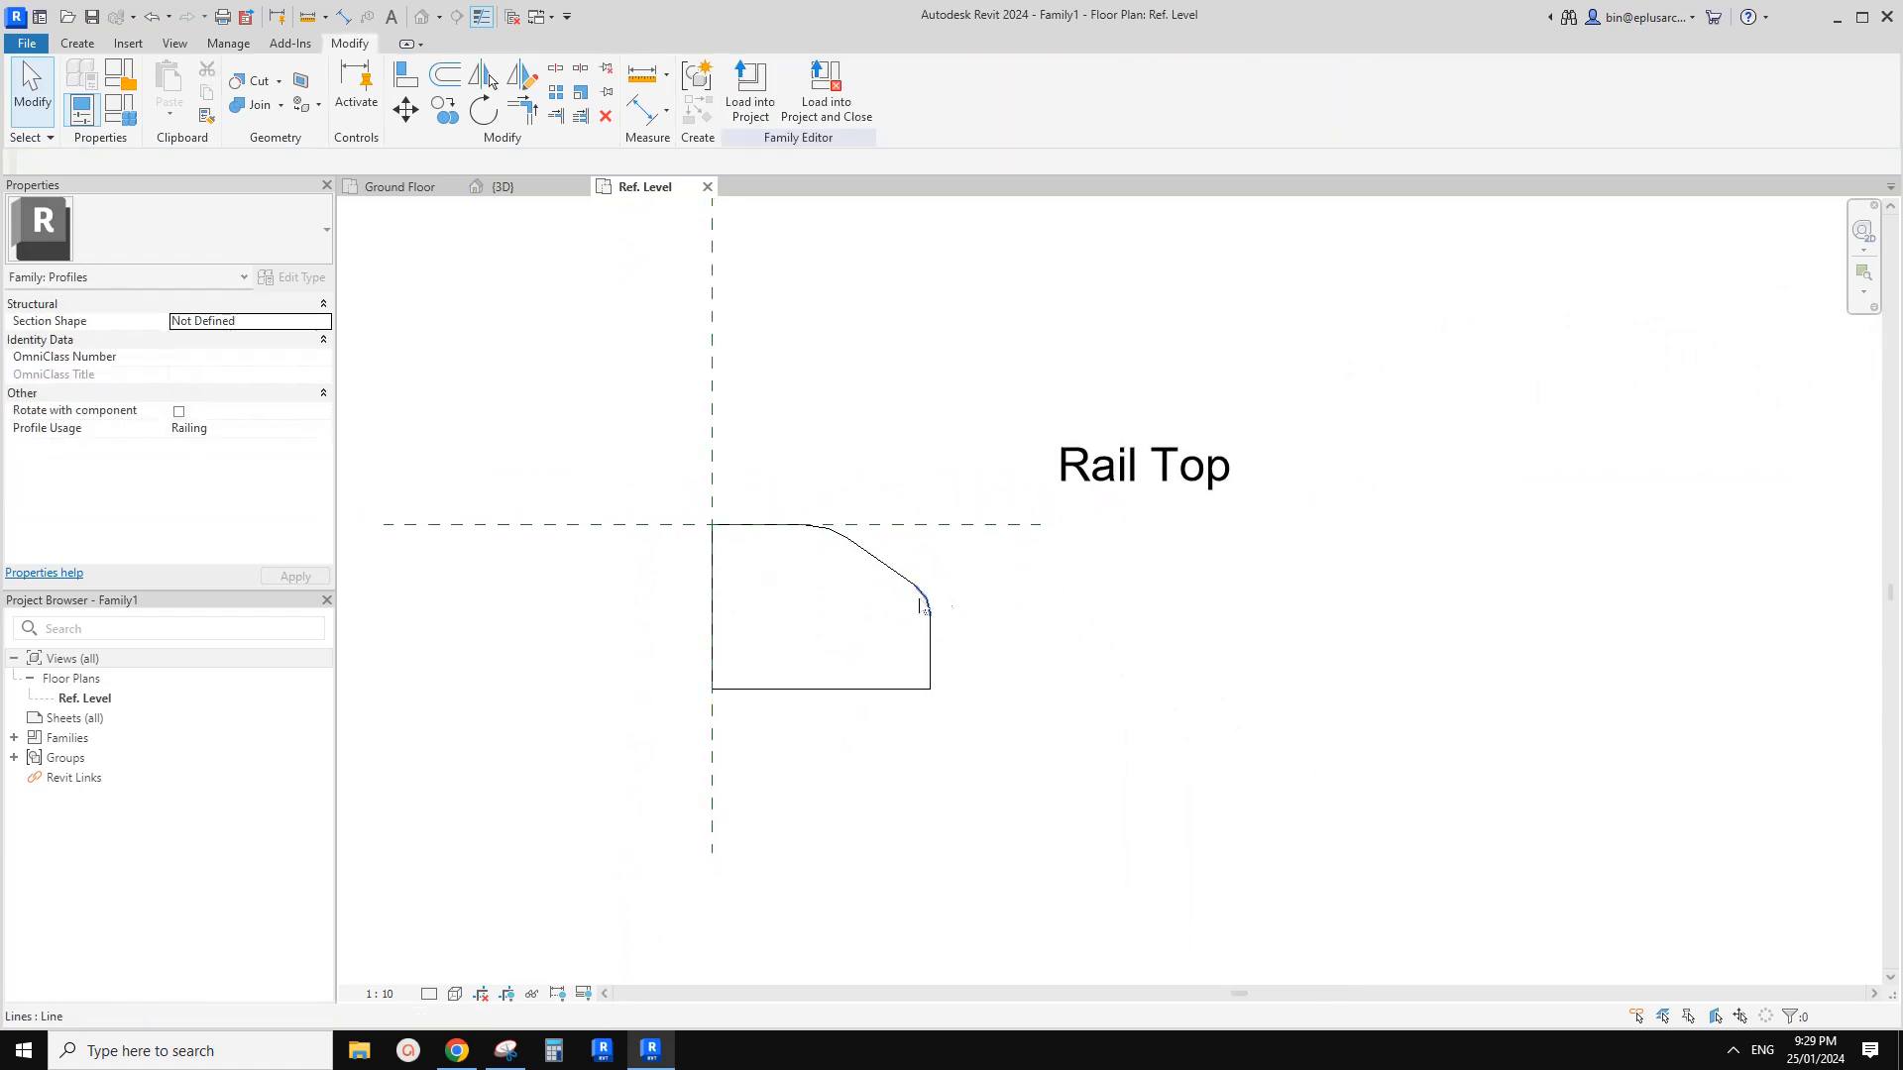
scroll(950, 598, up, 1)
scroll(810, 591, up, 1)
middle_drag(776, 581, 844, 581)
click(765, 103)
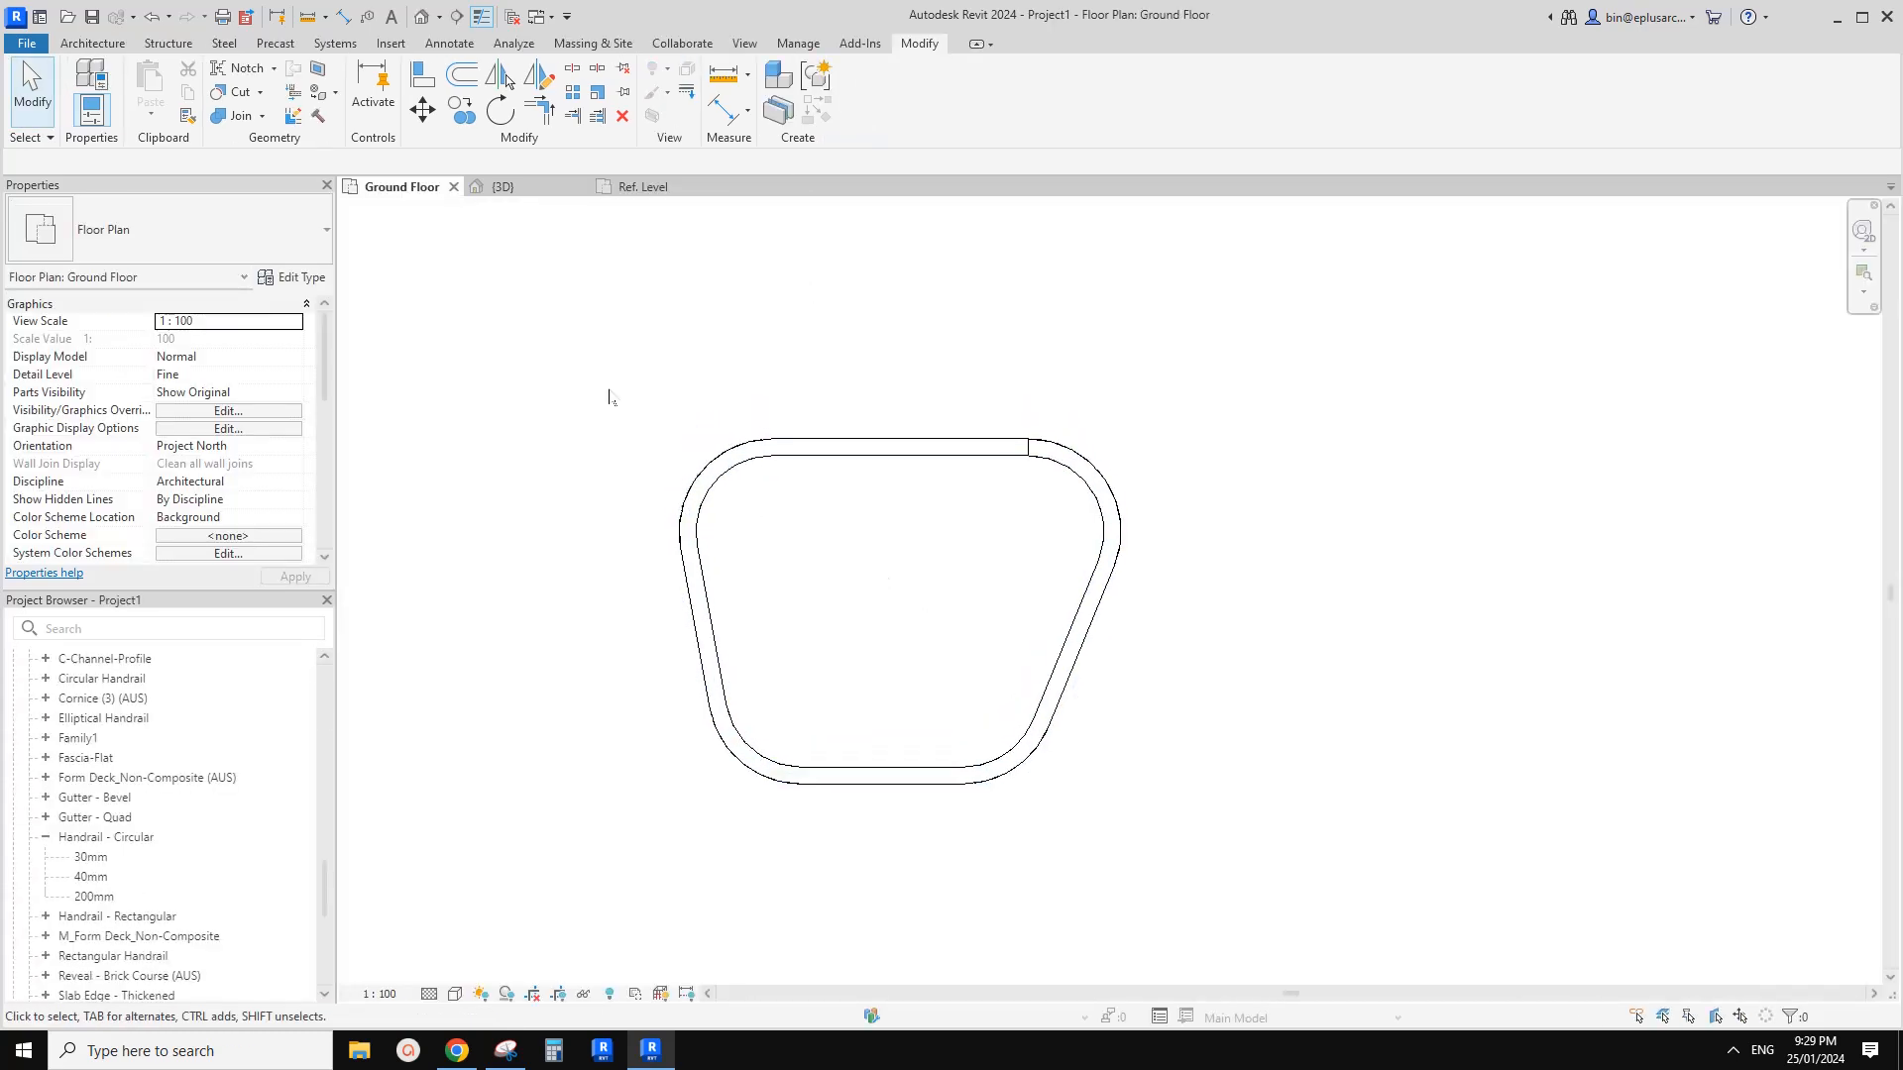
click(421, 16)
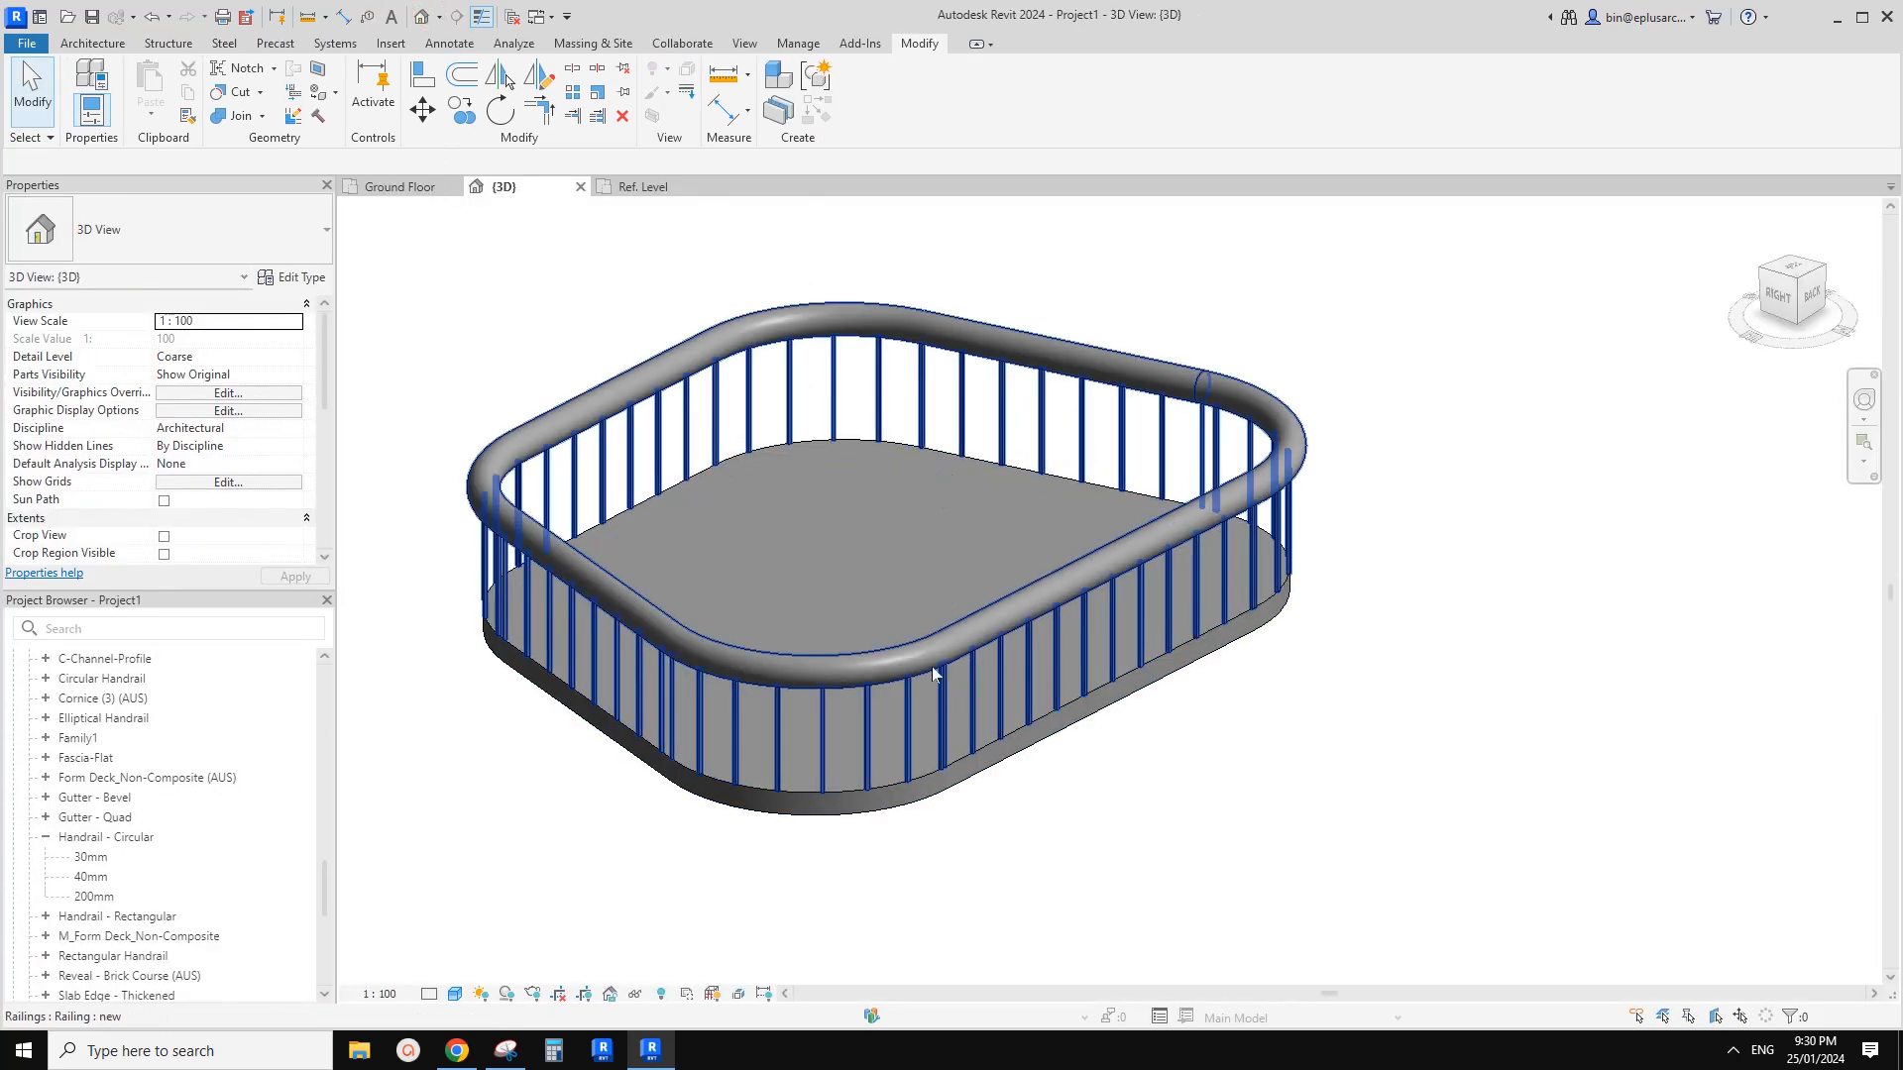
Edit the non-continuous rail structure of the railing type "new" and insert a new rail
click(931, 665)
scroll(932, 666, up, 1)
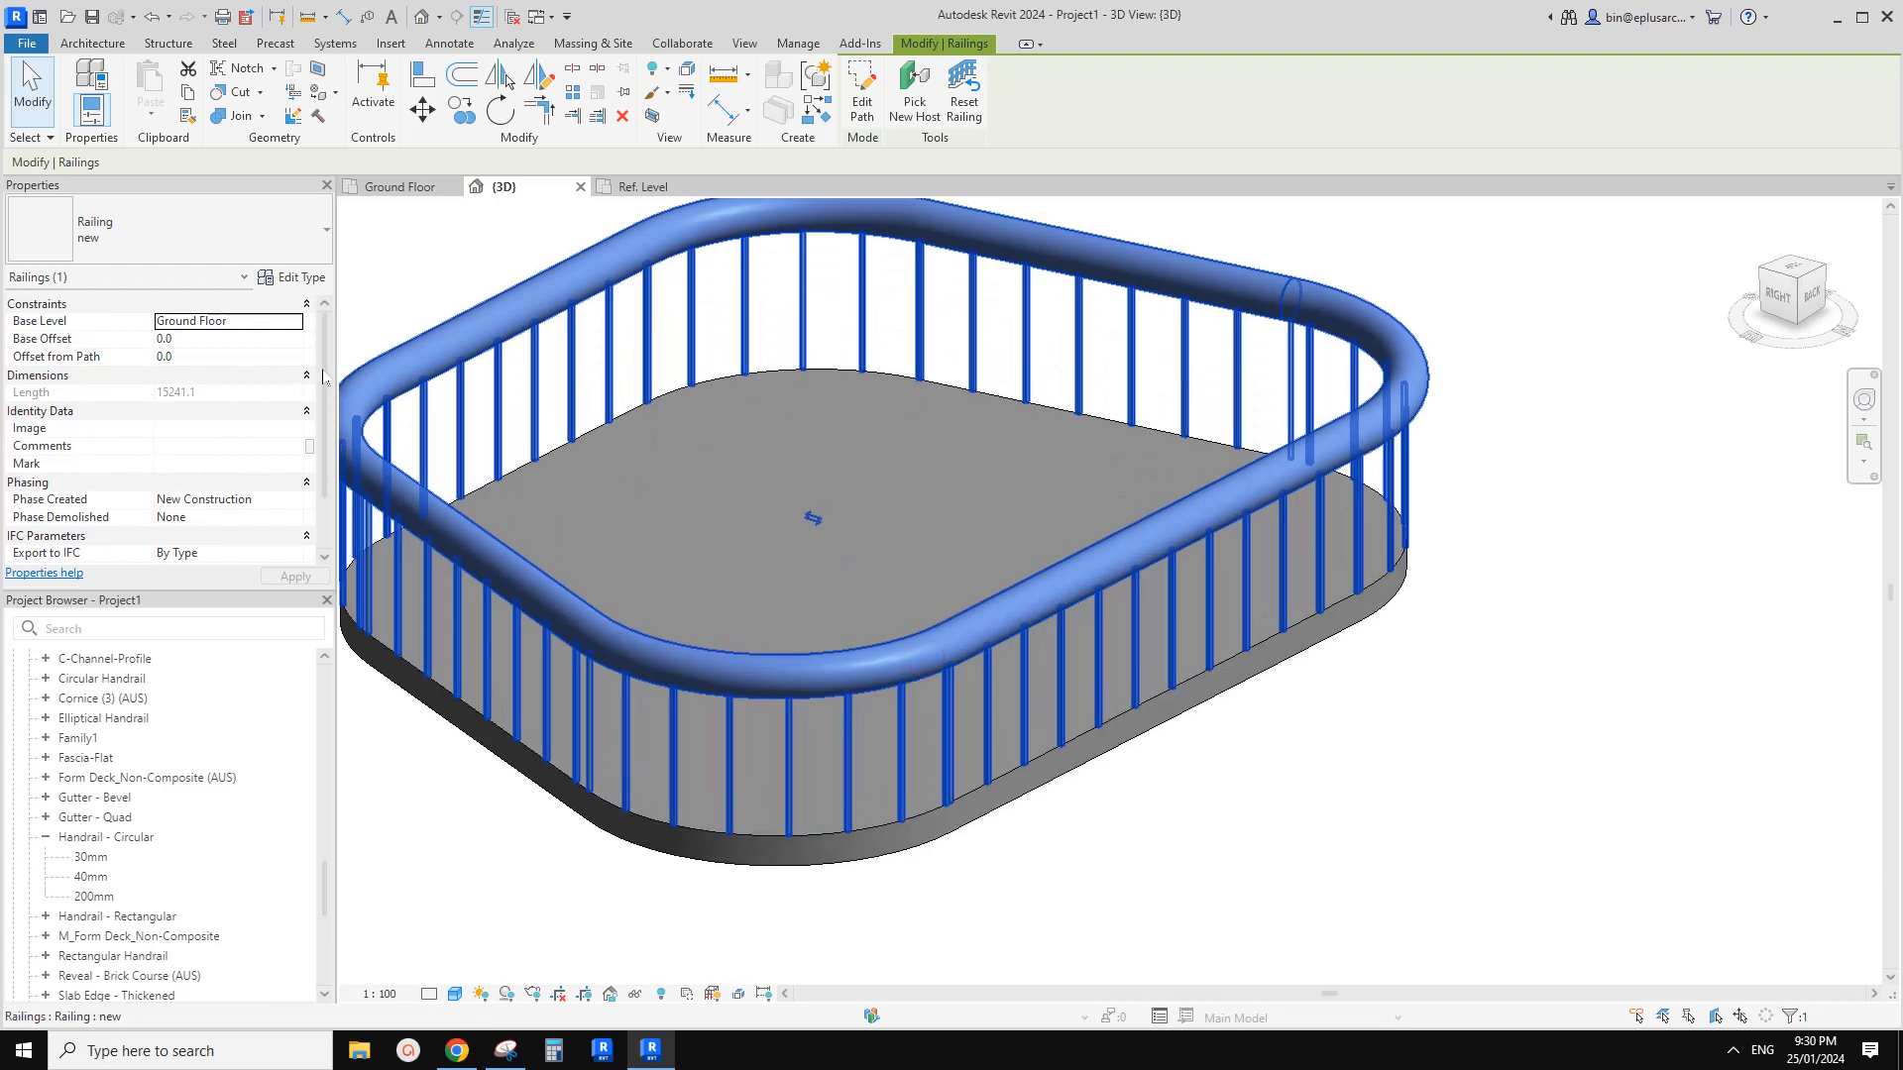
click(299, 278)
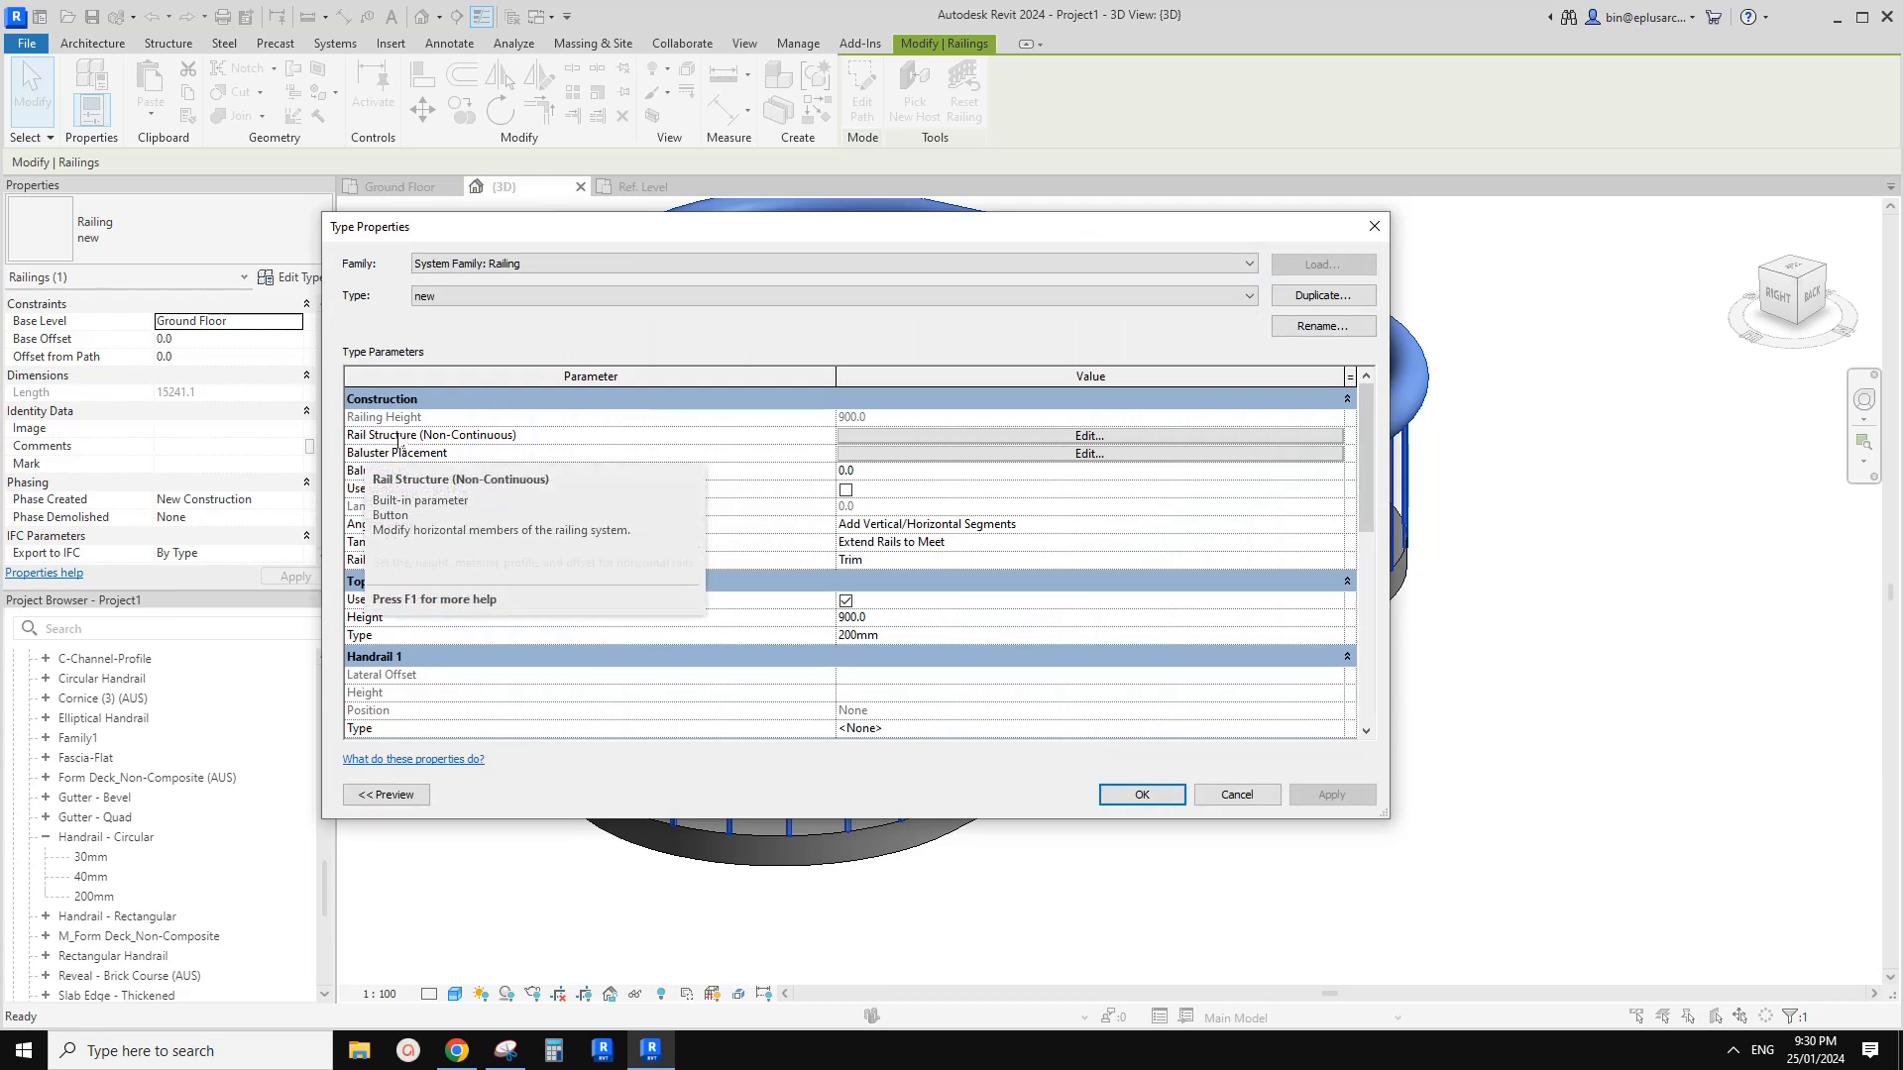
click(1085, 439)
click(1085, 439)
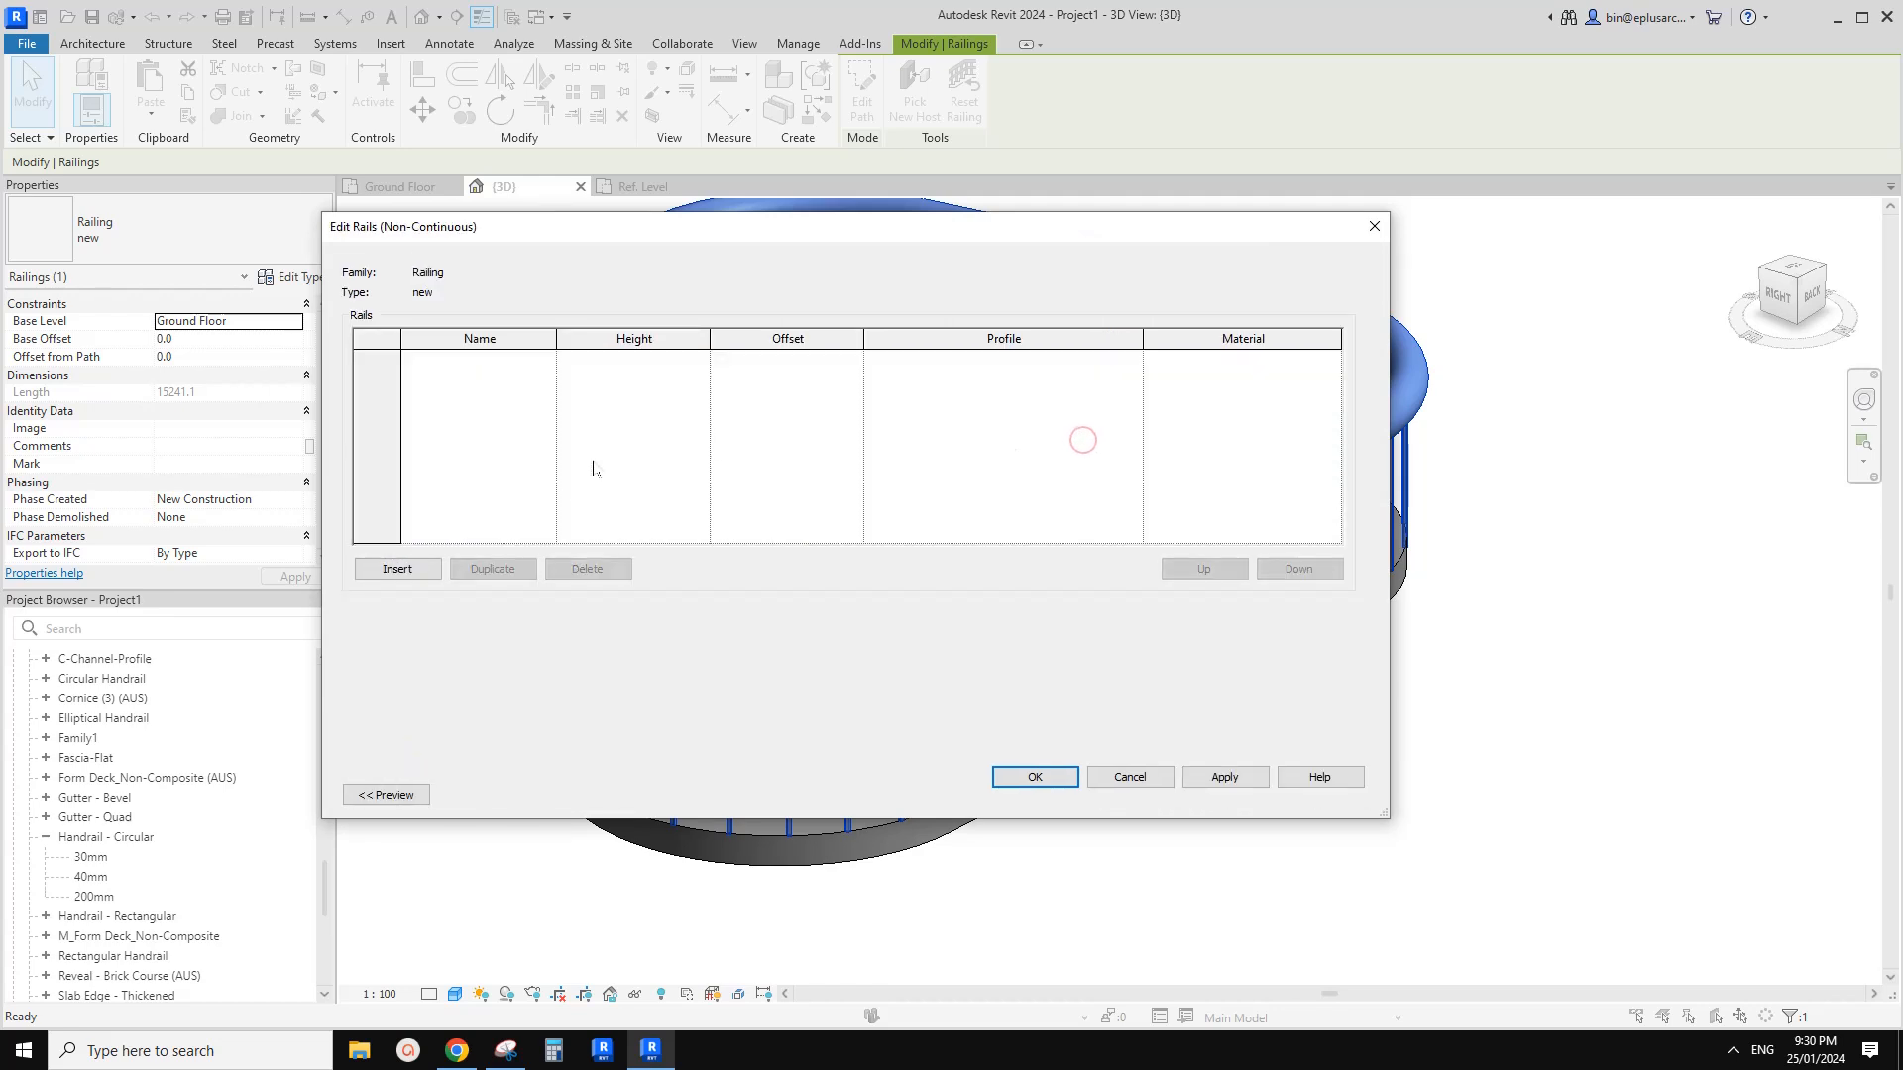
click(397, 569)
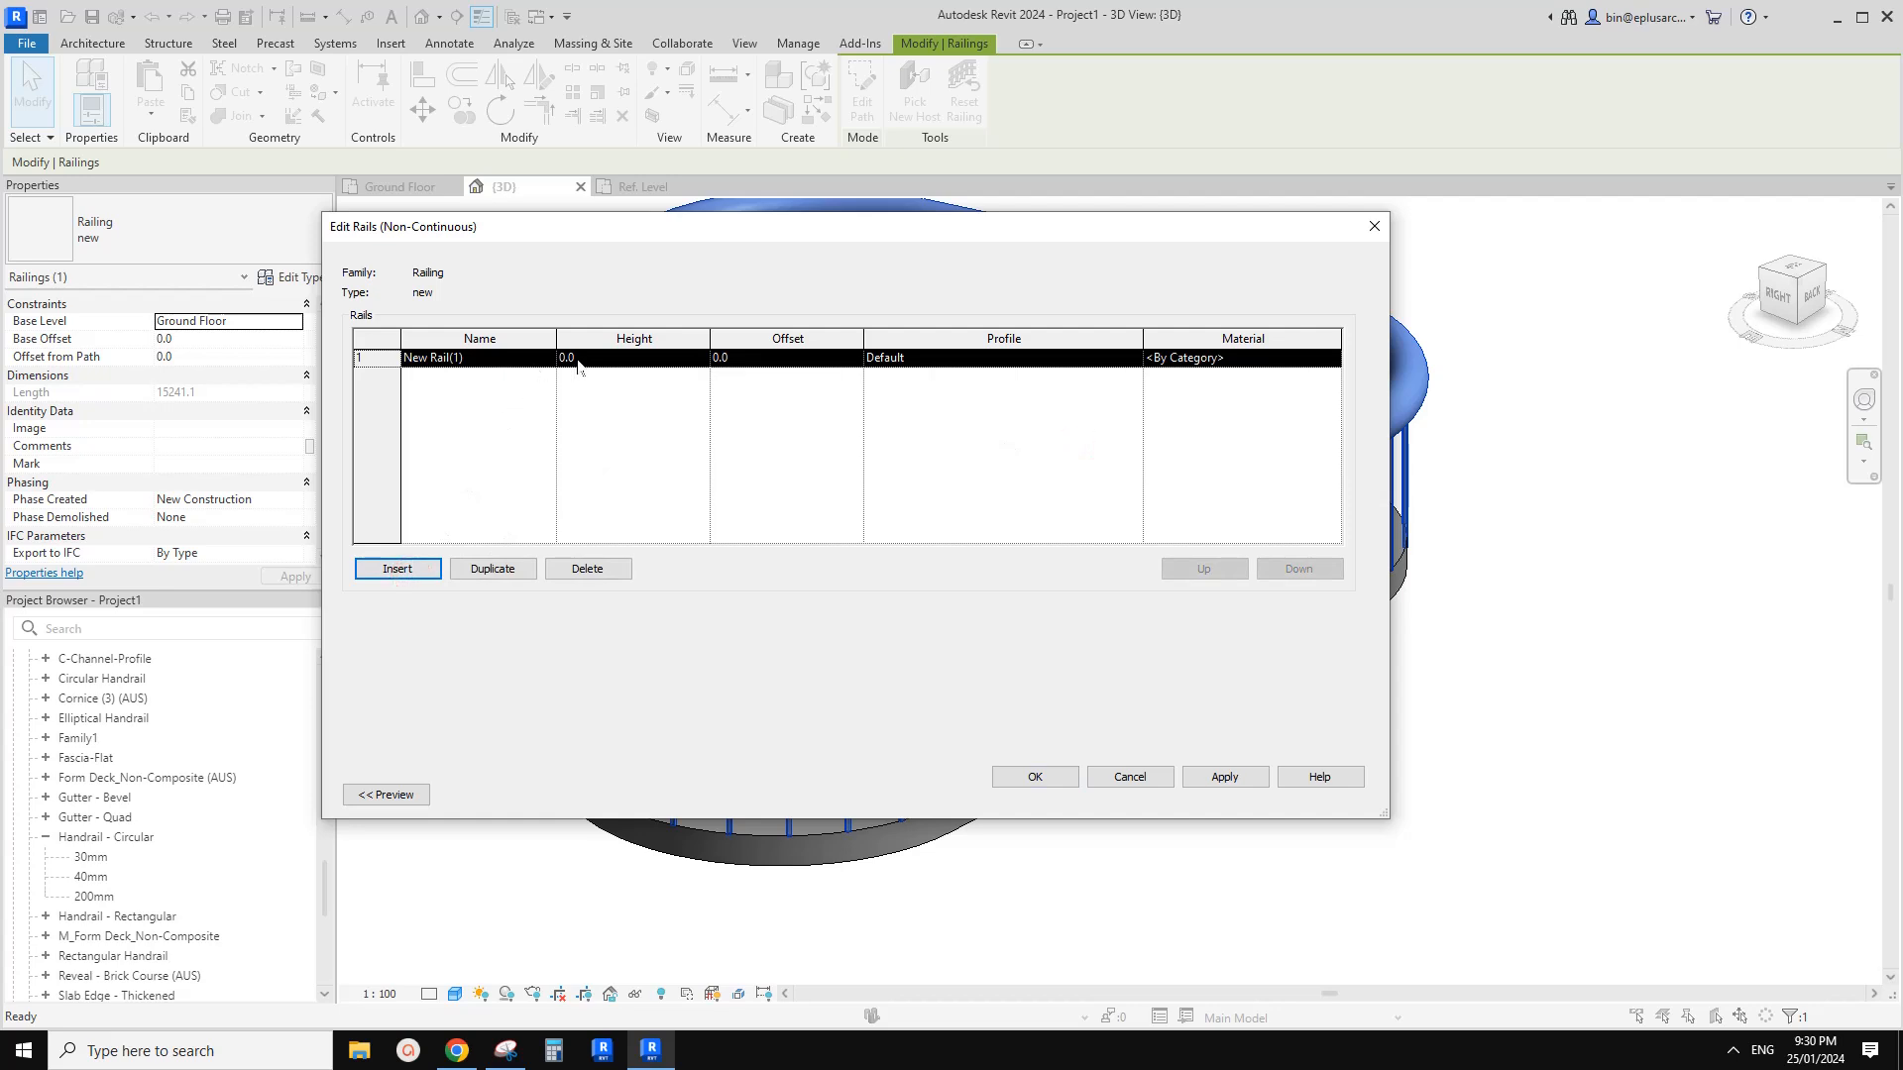
Assign the profile Family1 : Family1 to the new rail and apply the railing type changes
click(622, 357)
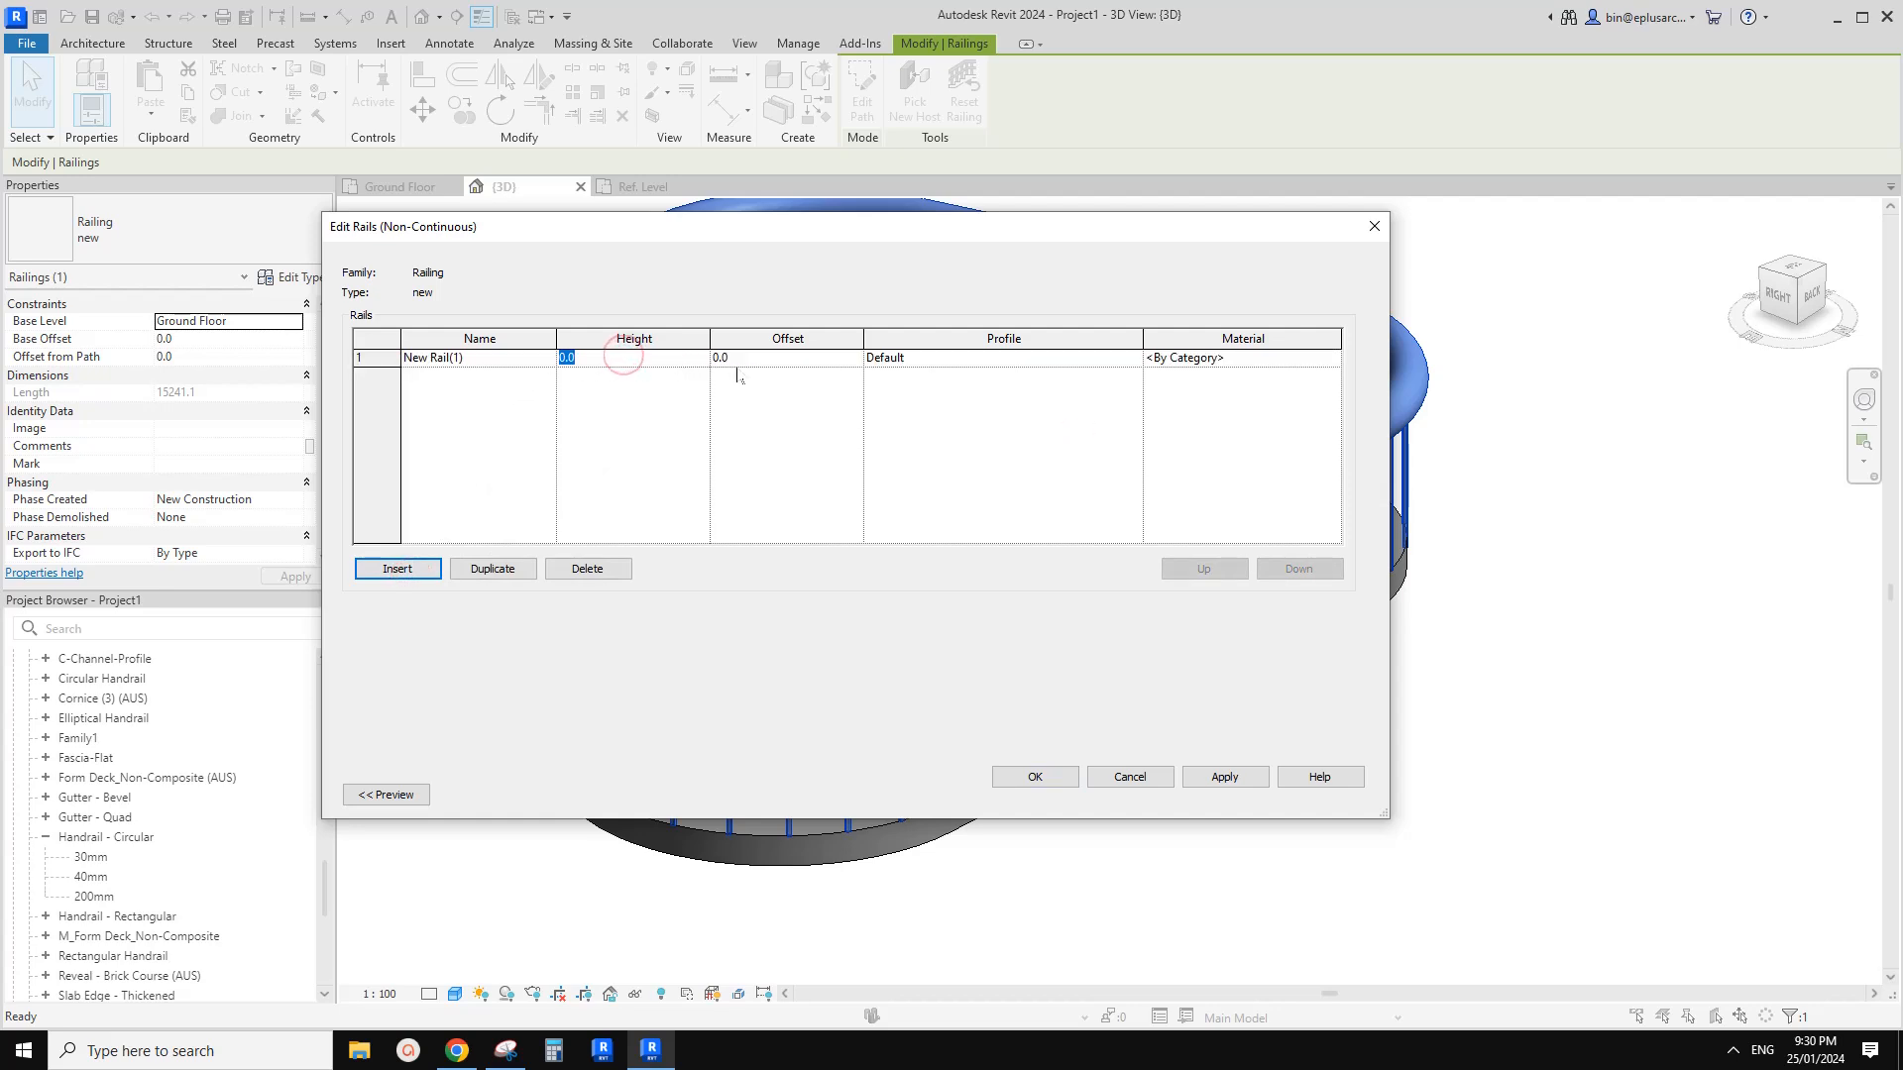
click(990, 368)
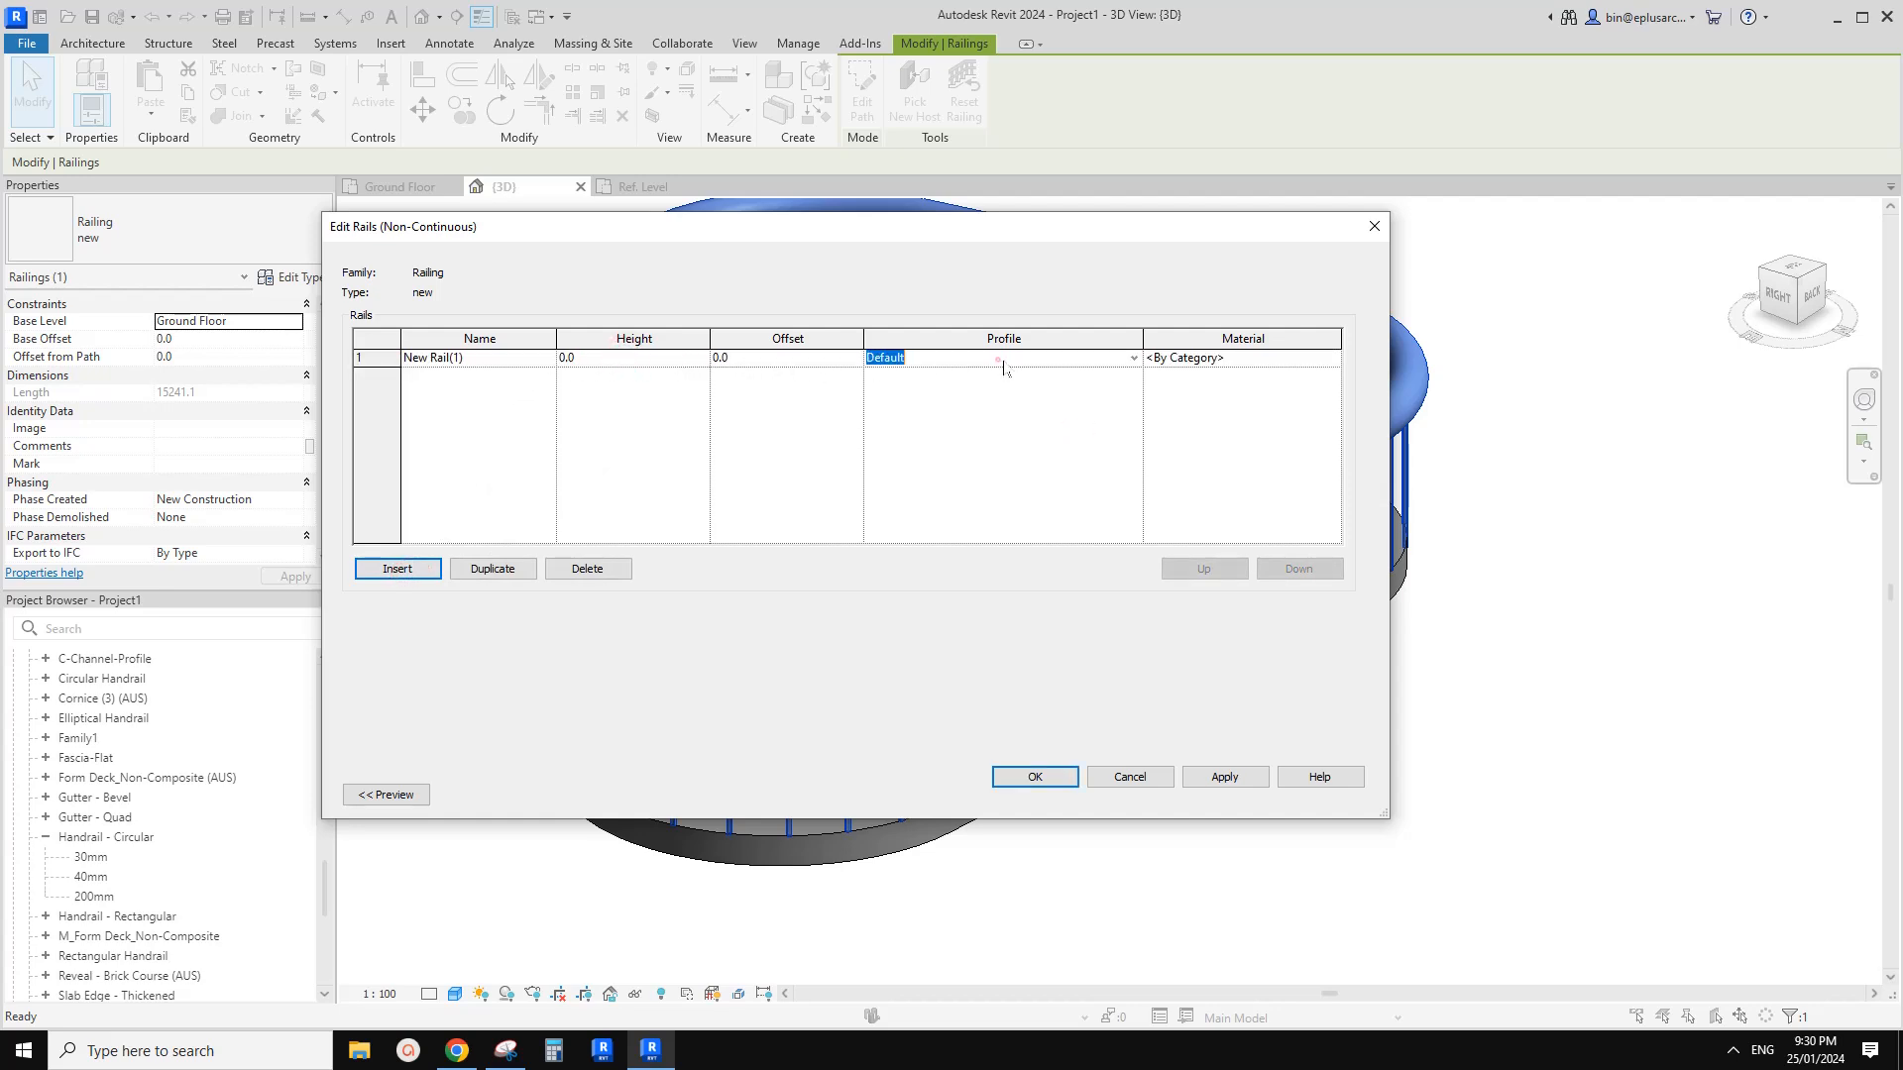
click(1133, 357)
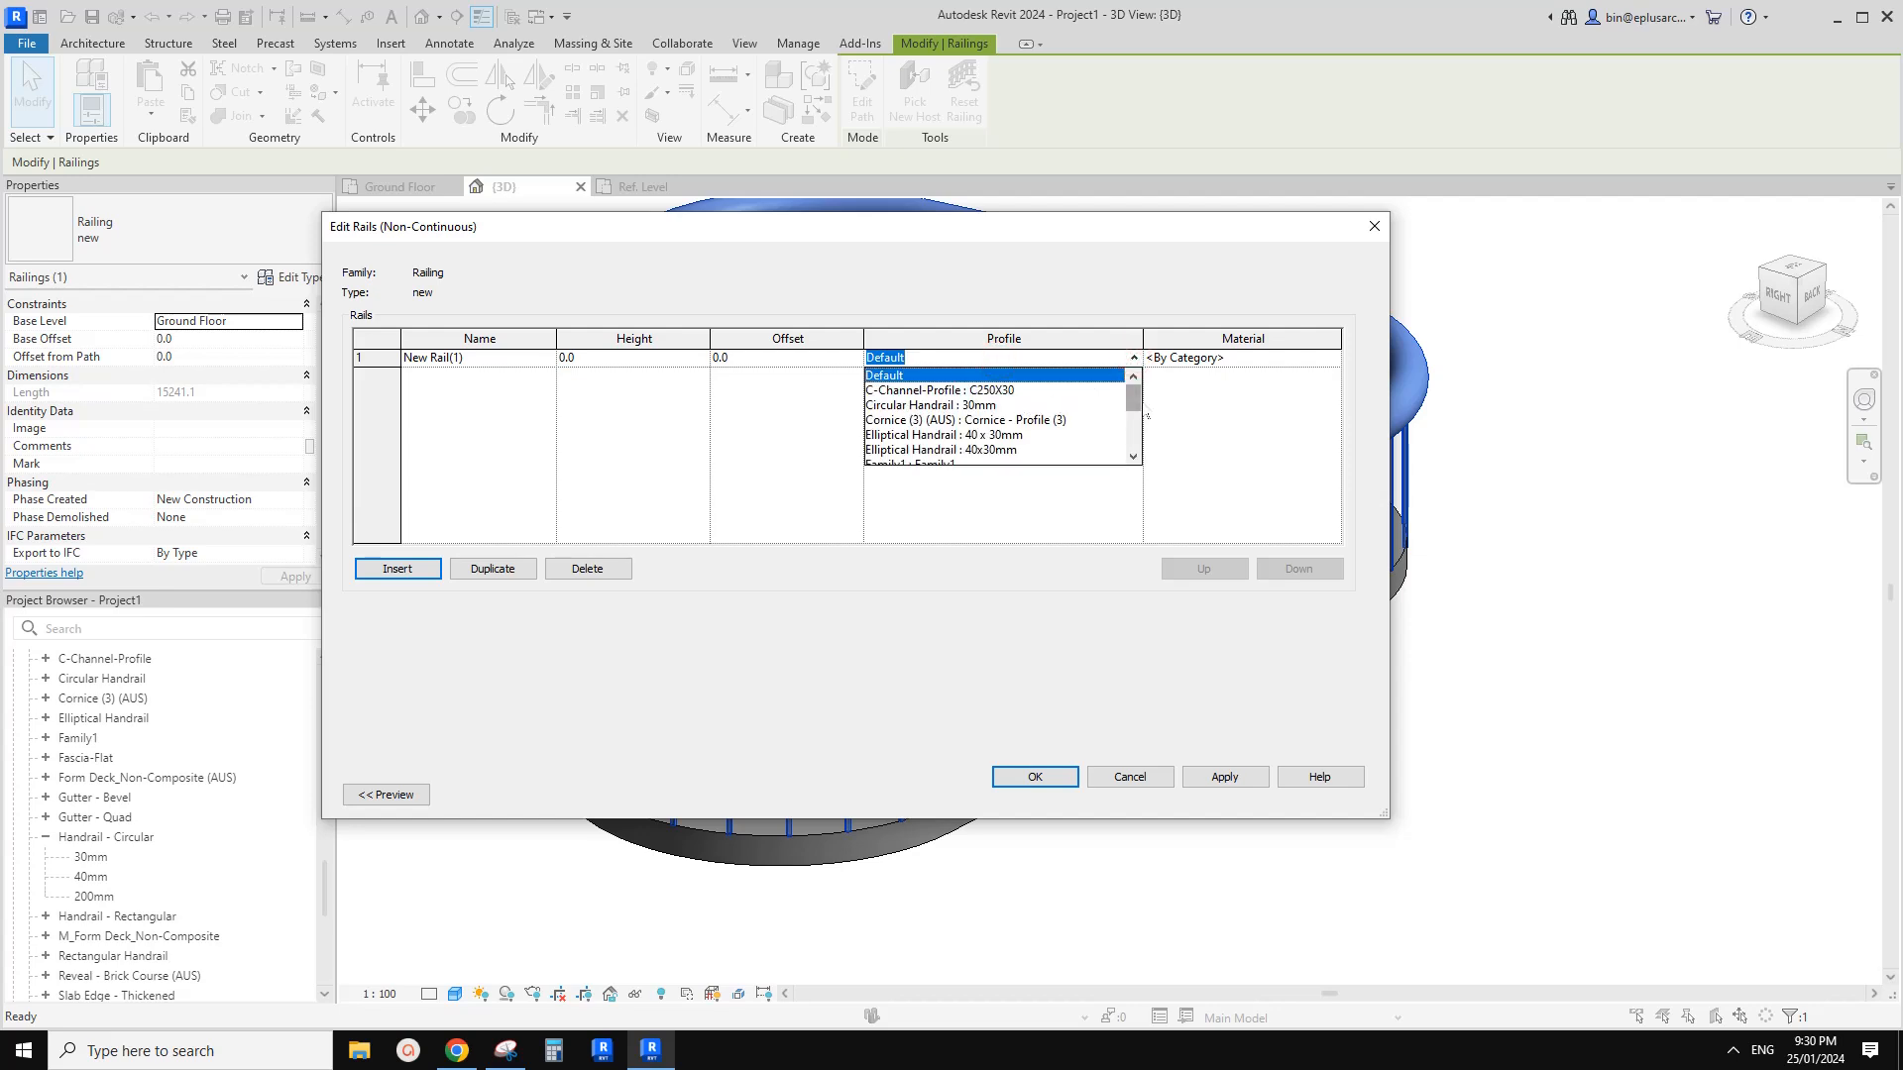
scroll(1148, 415, down, 2)
click(917, 403)
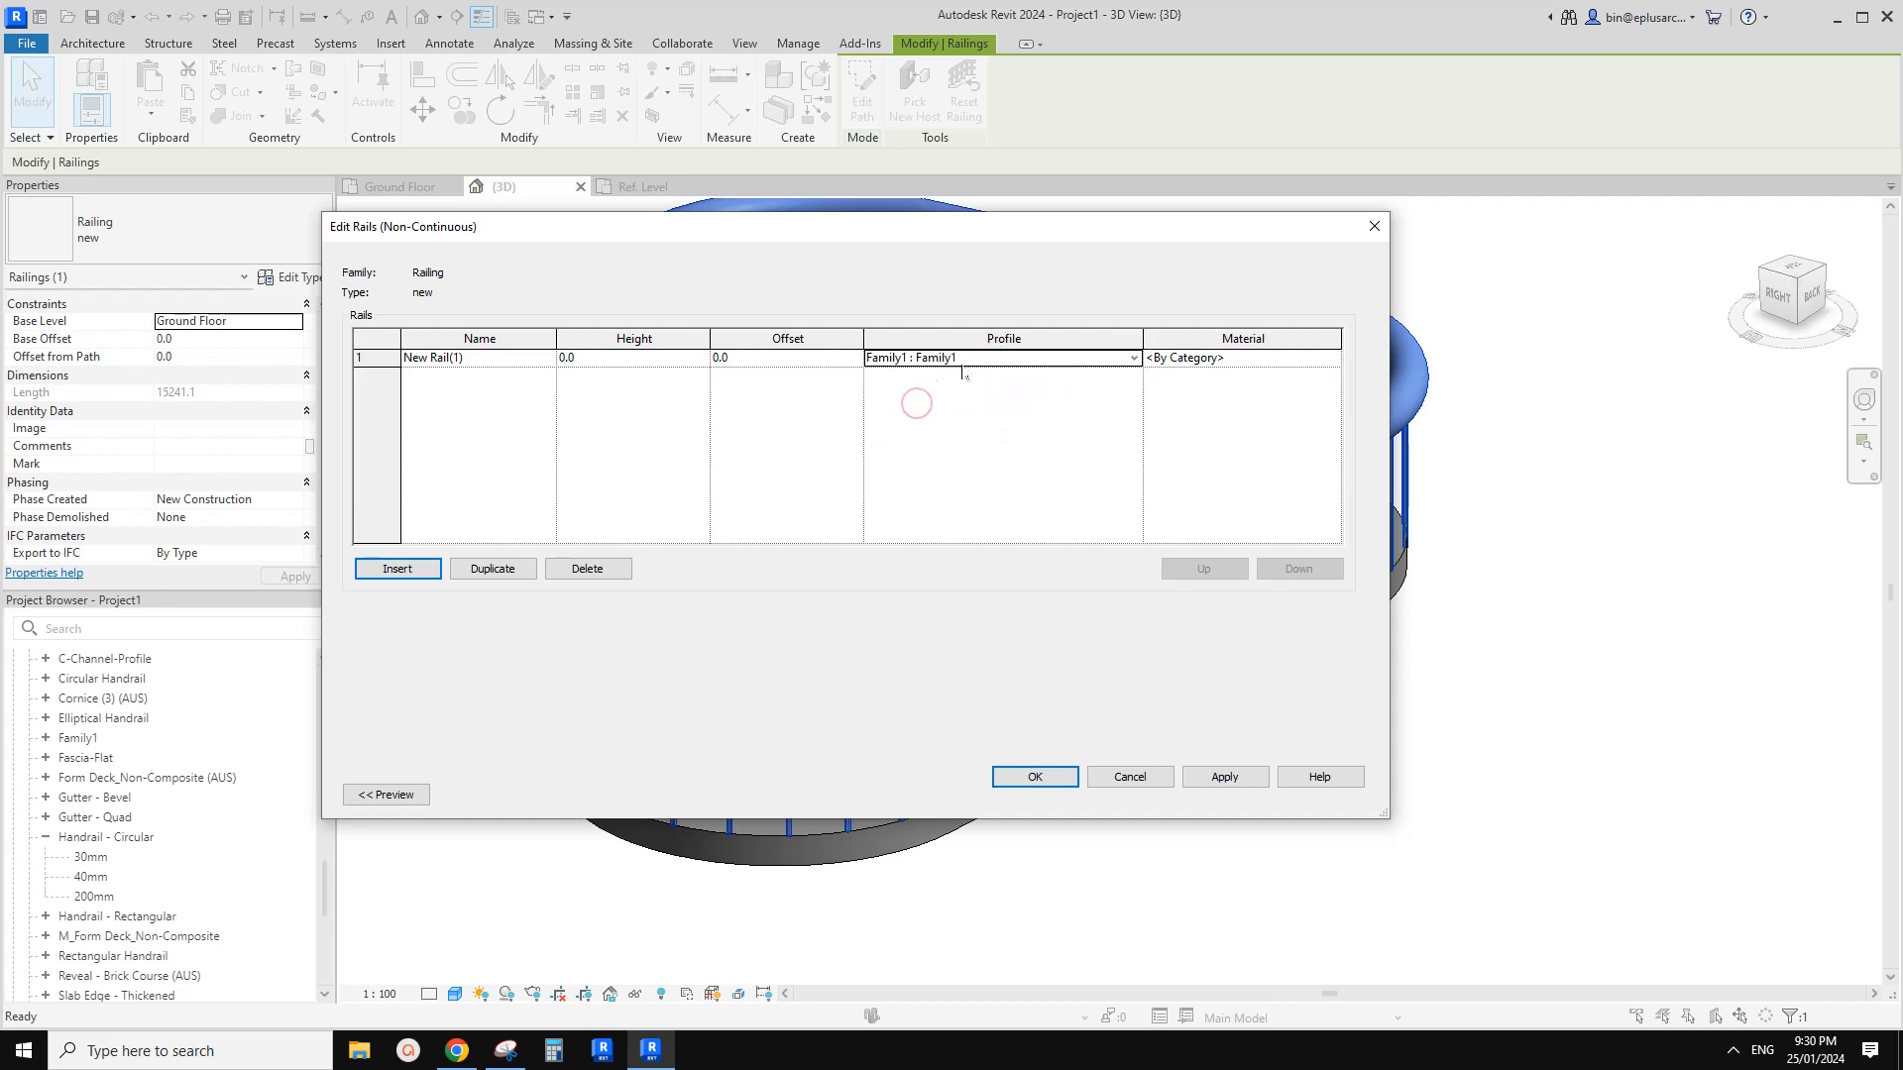
click(1057, 779)
click(1142, 794)
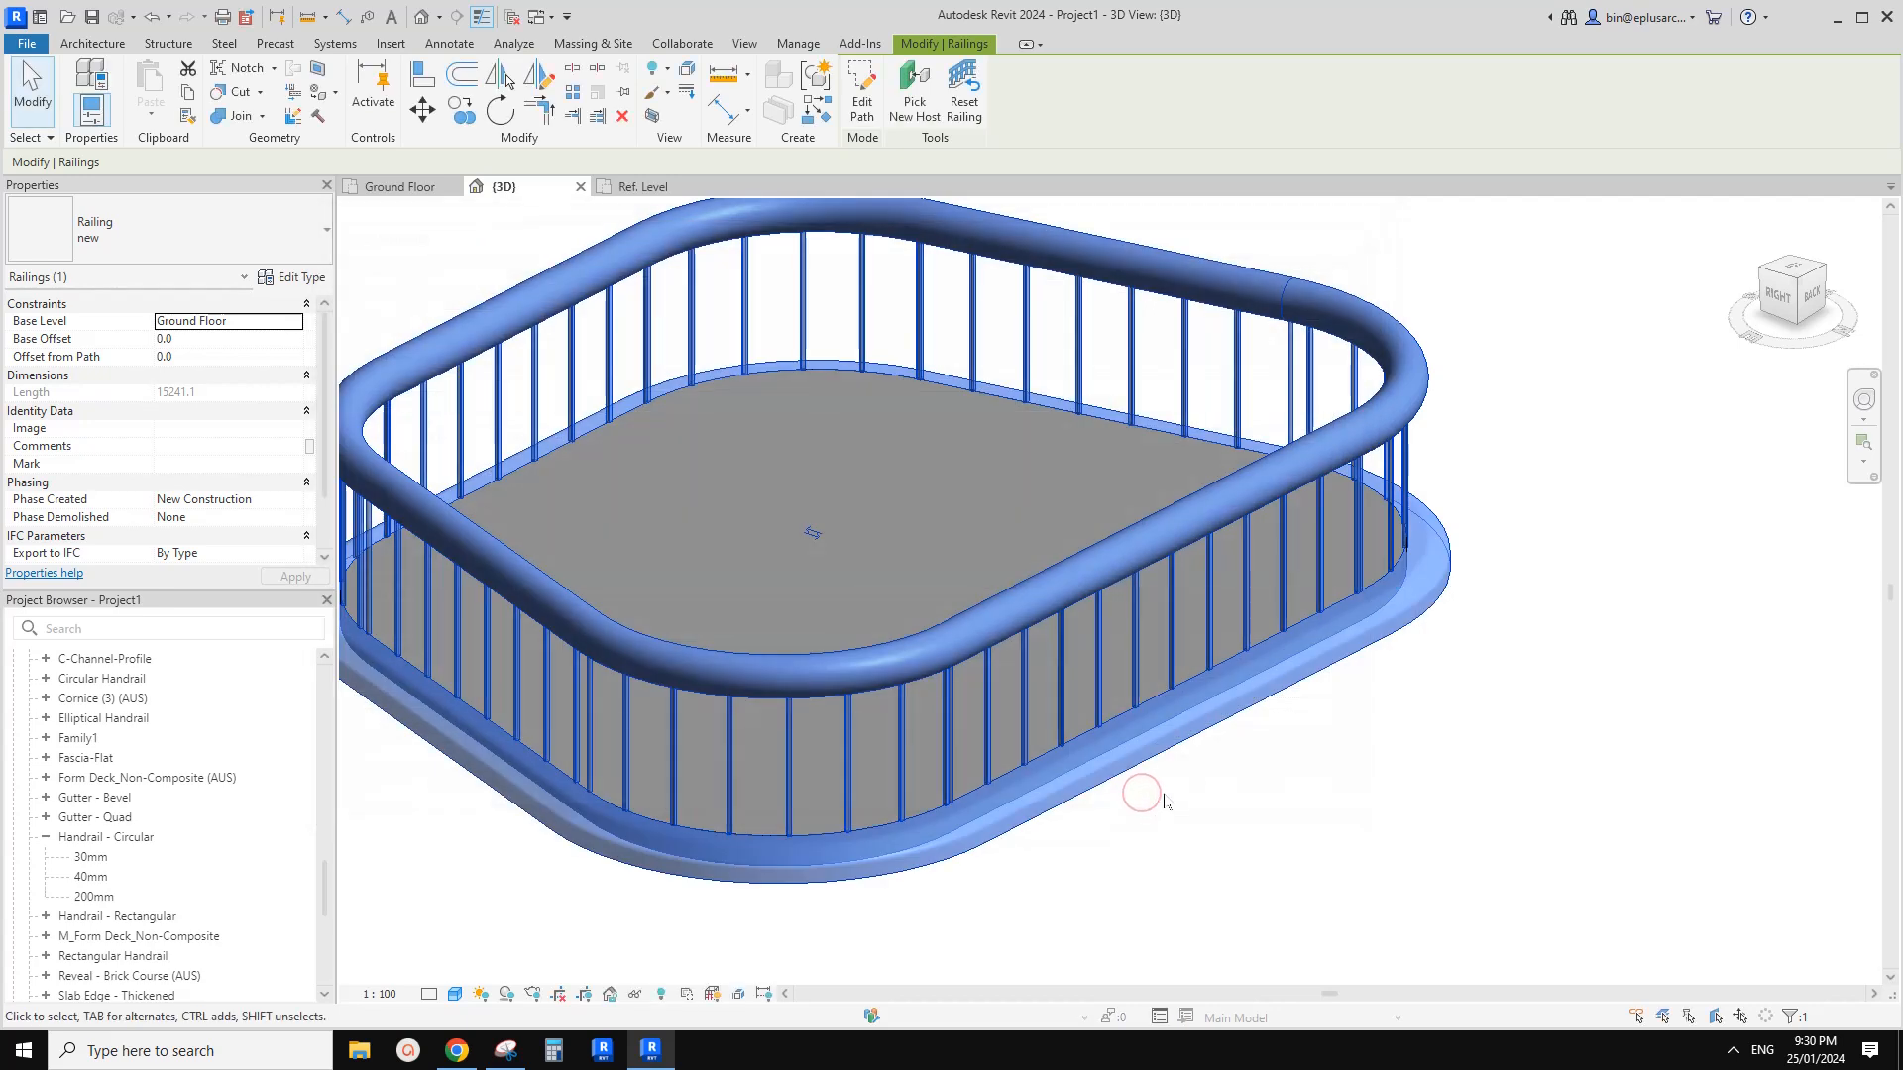
Examine the new bottom rail around the floor edge from the side, close up and from below
click(1097, 790)
shift+middle_drag(1097, 790, 1097, 833)
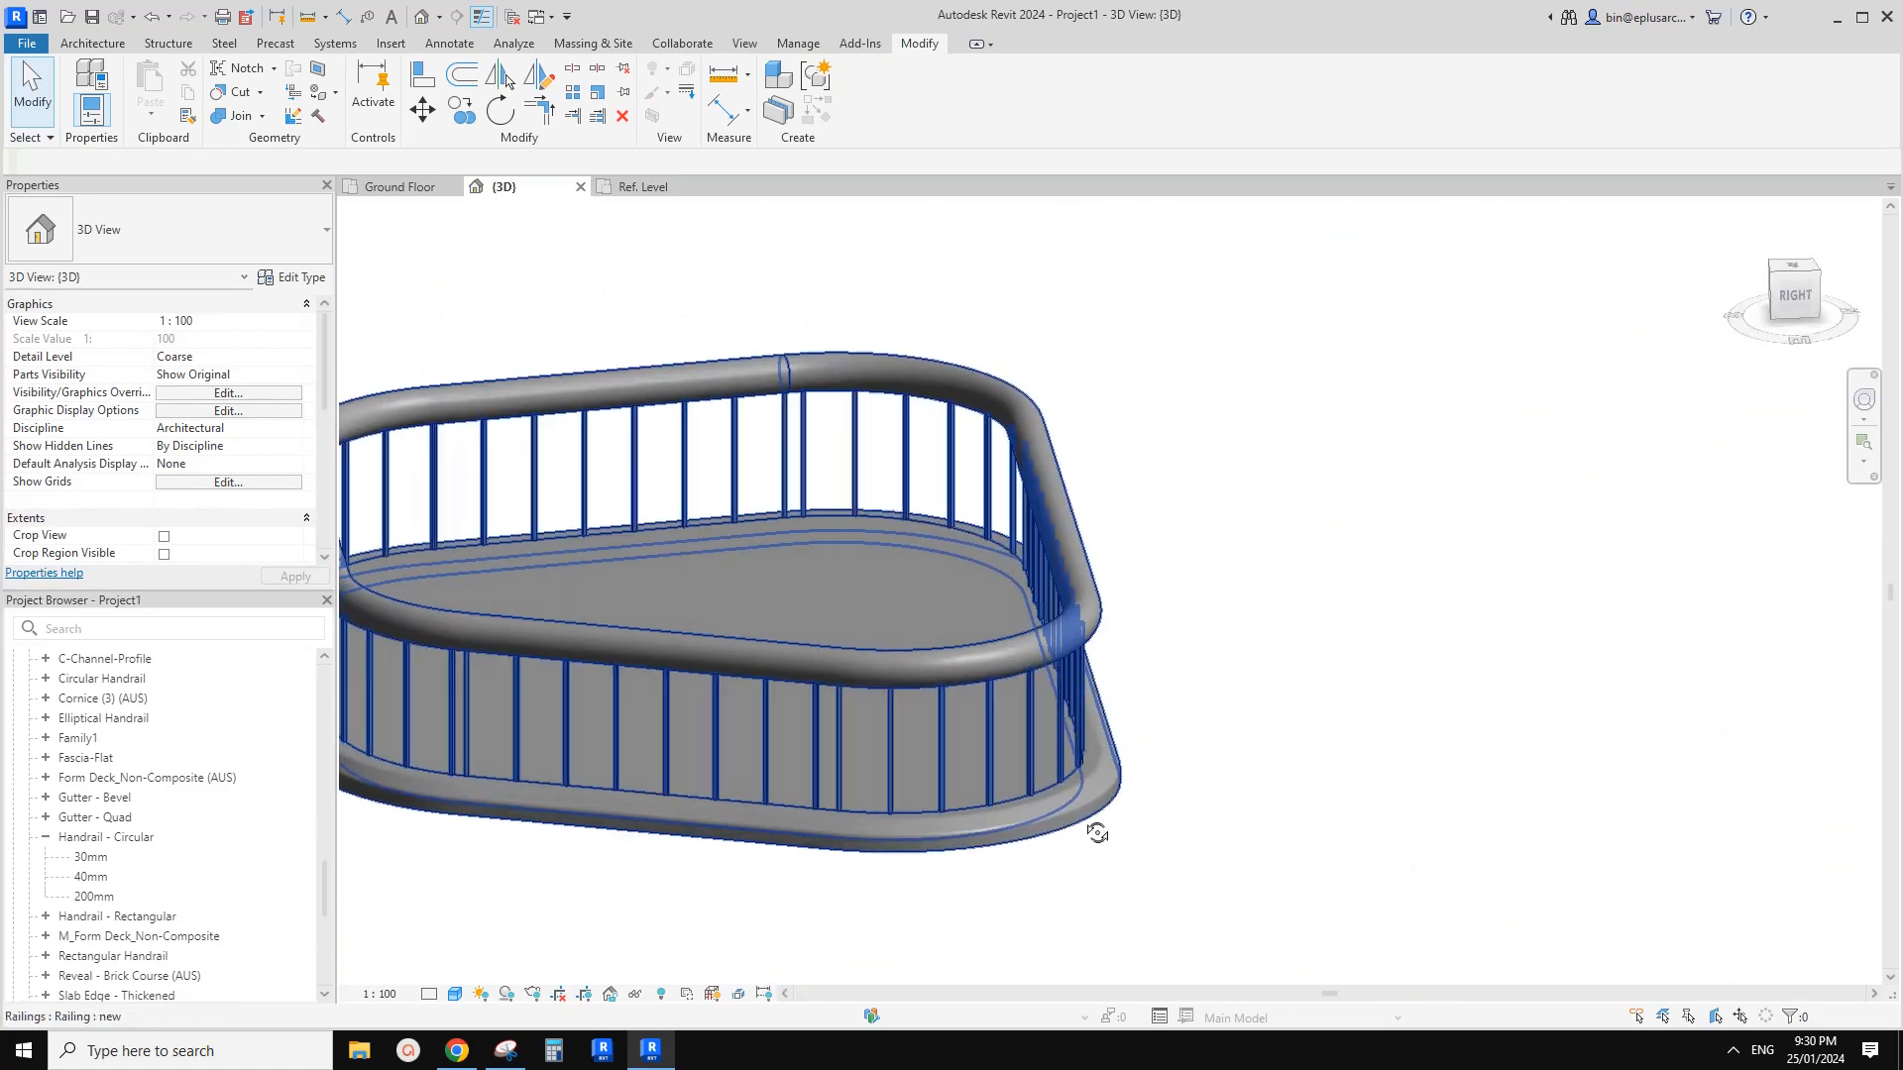
scroll(1090, 751, up, 5)
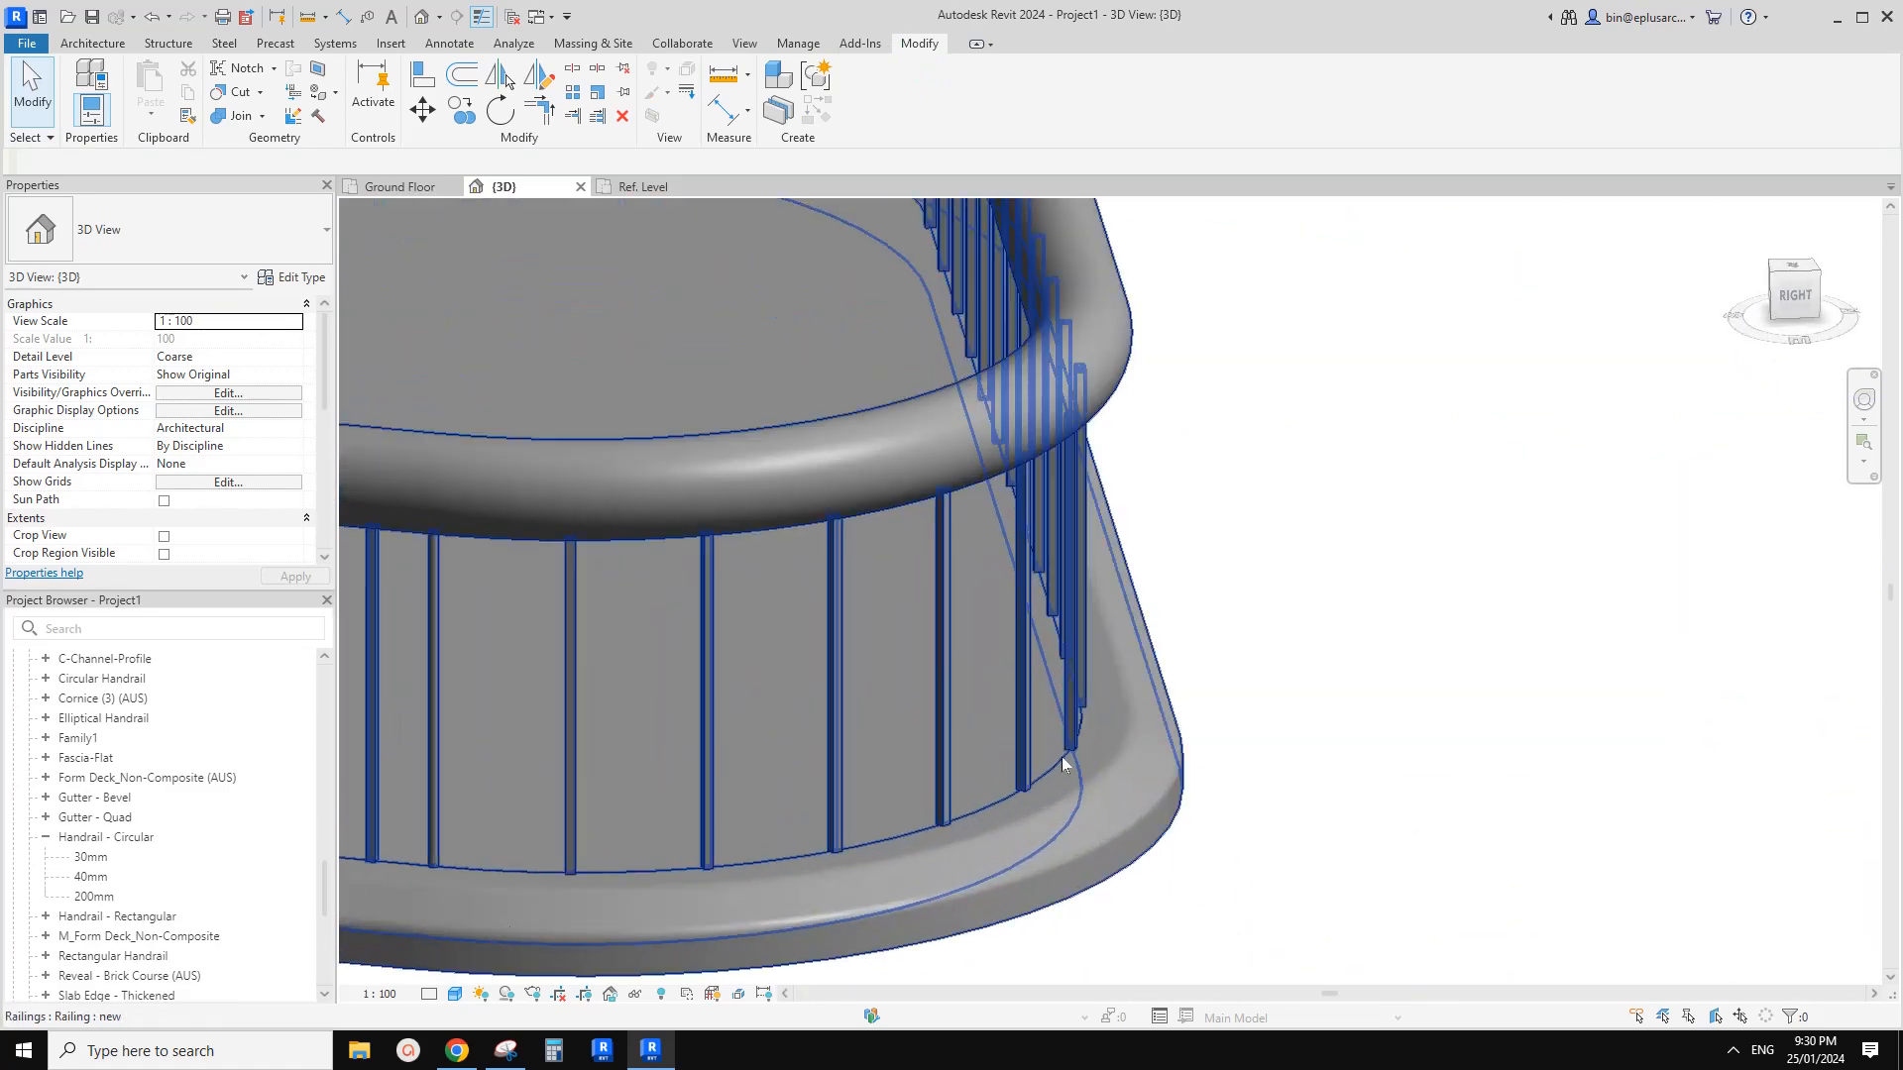
middle_drag(983, 804, 970, 809)
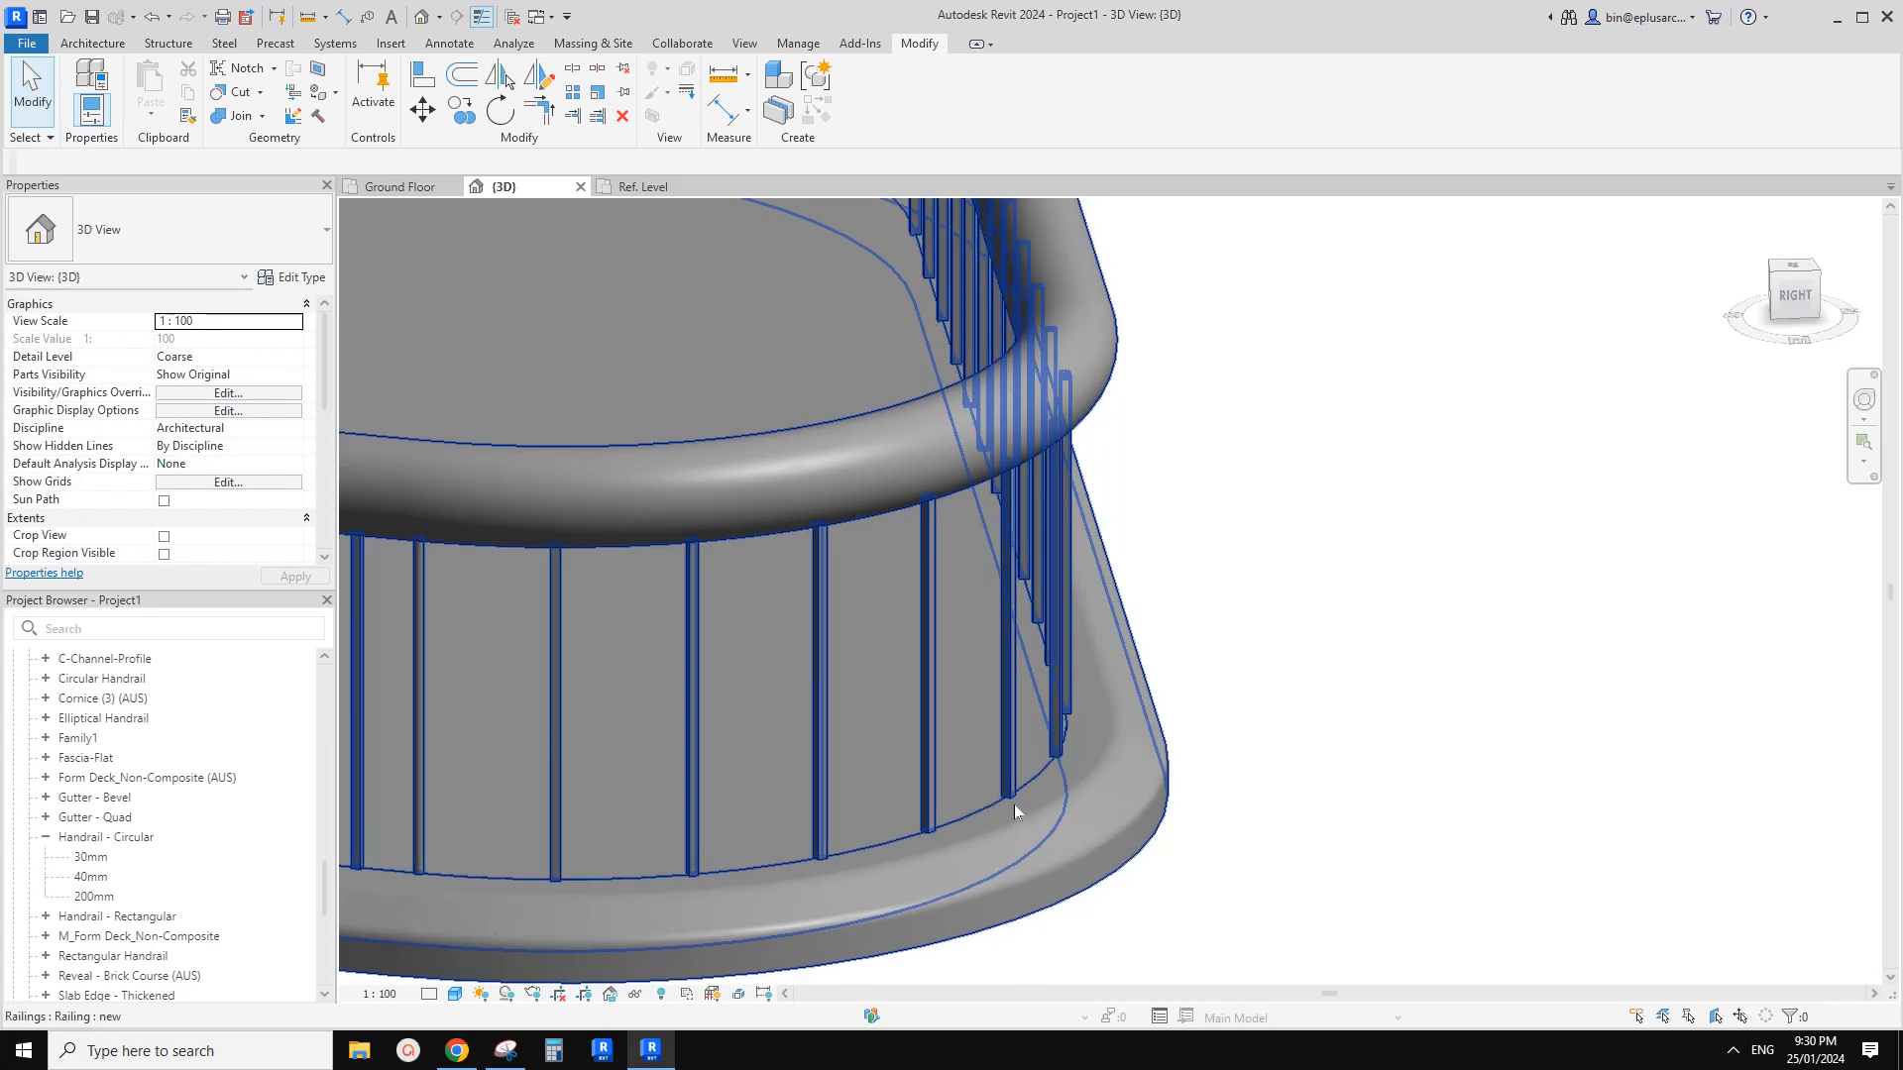
scroll(1049, 773, down, 2)
scroll(1050, 773, down, 1)
click(1043, 789)
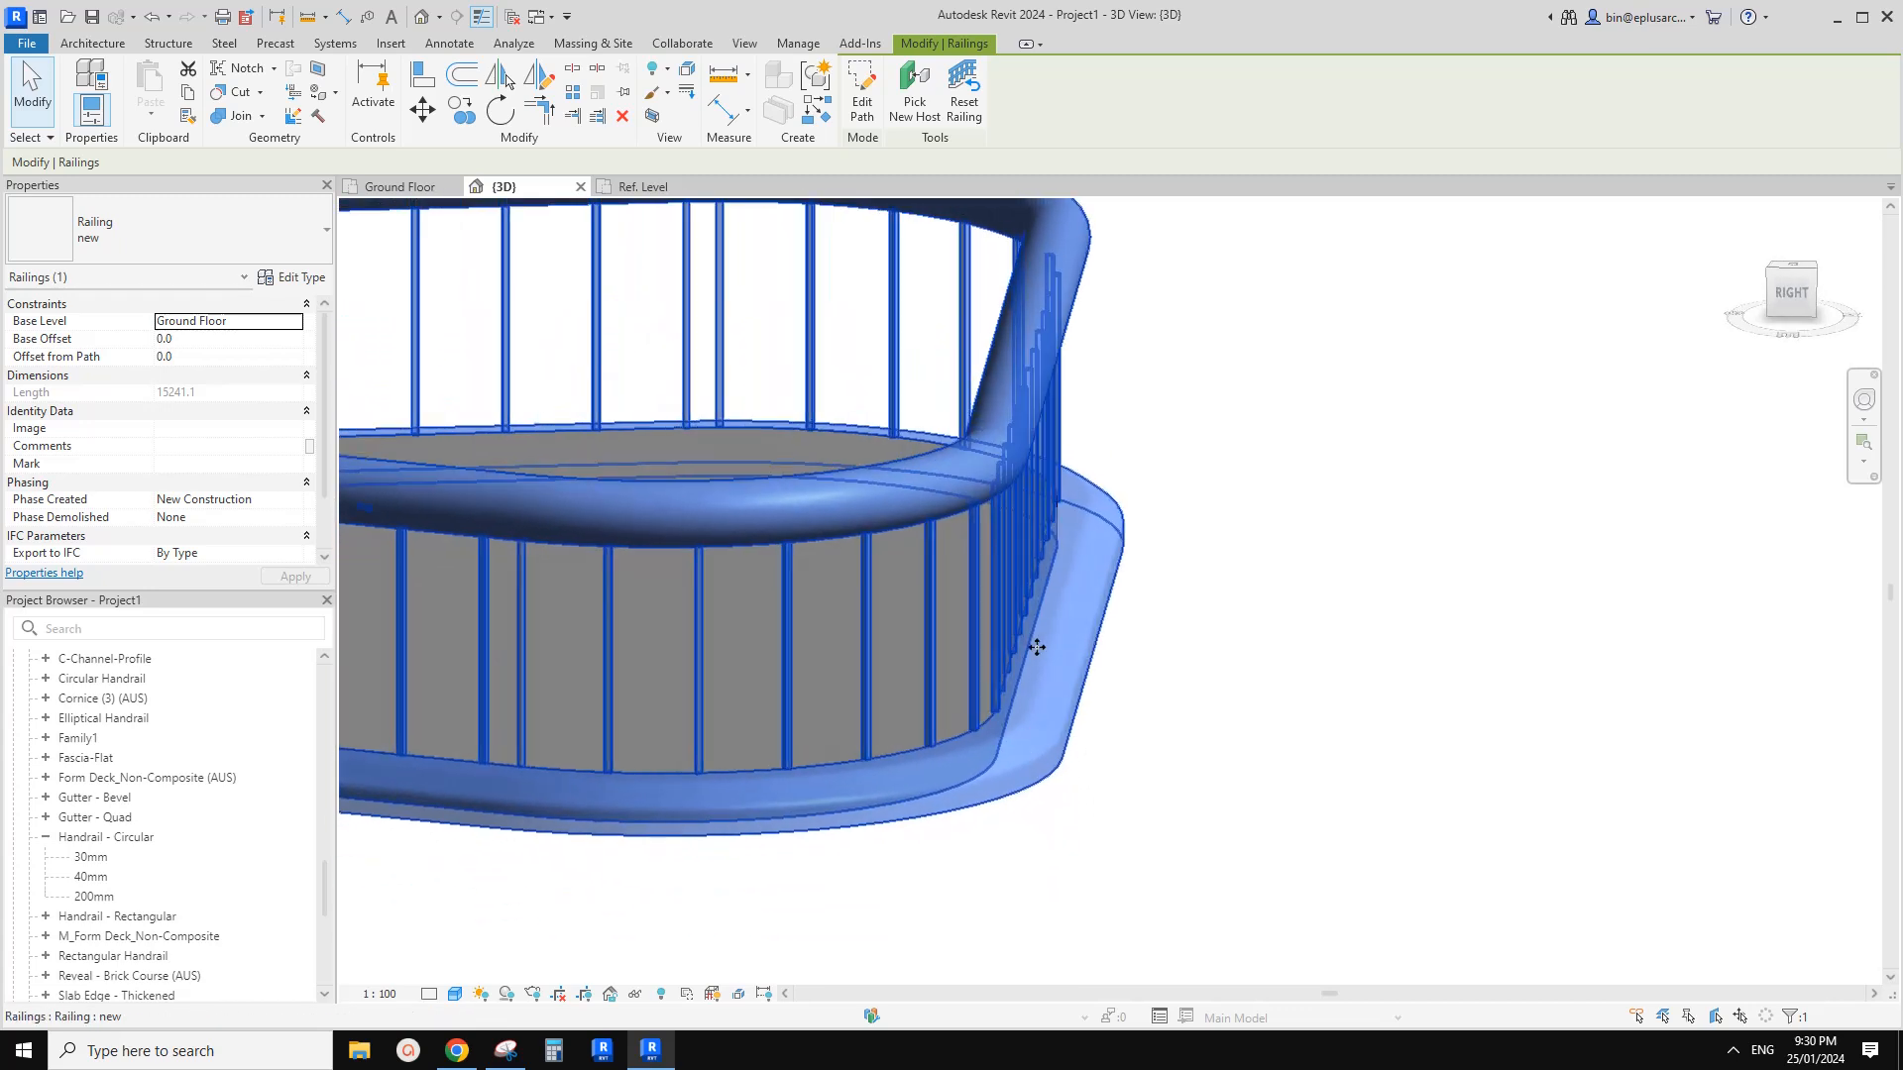
click(1158, 662)
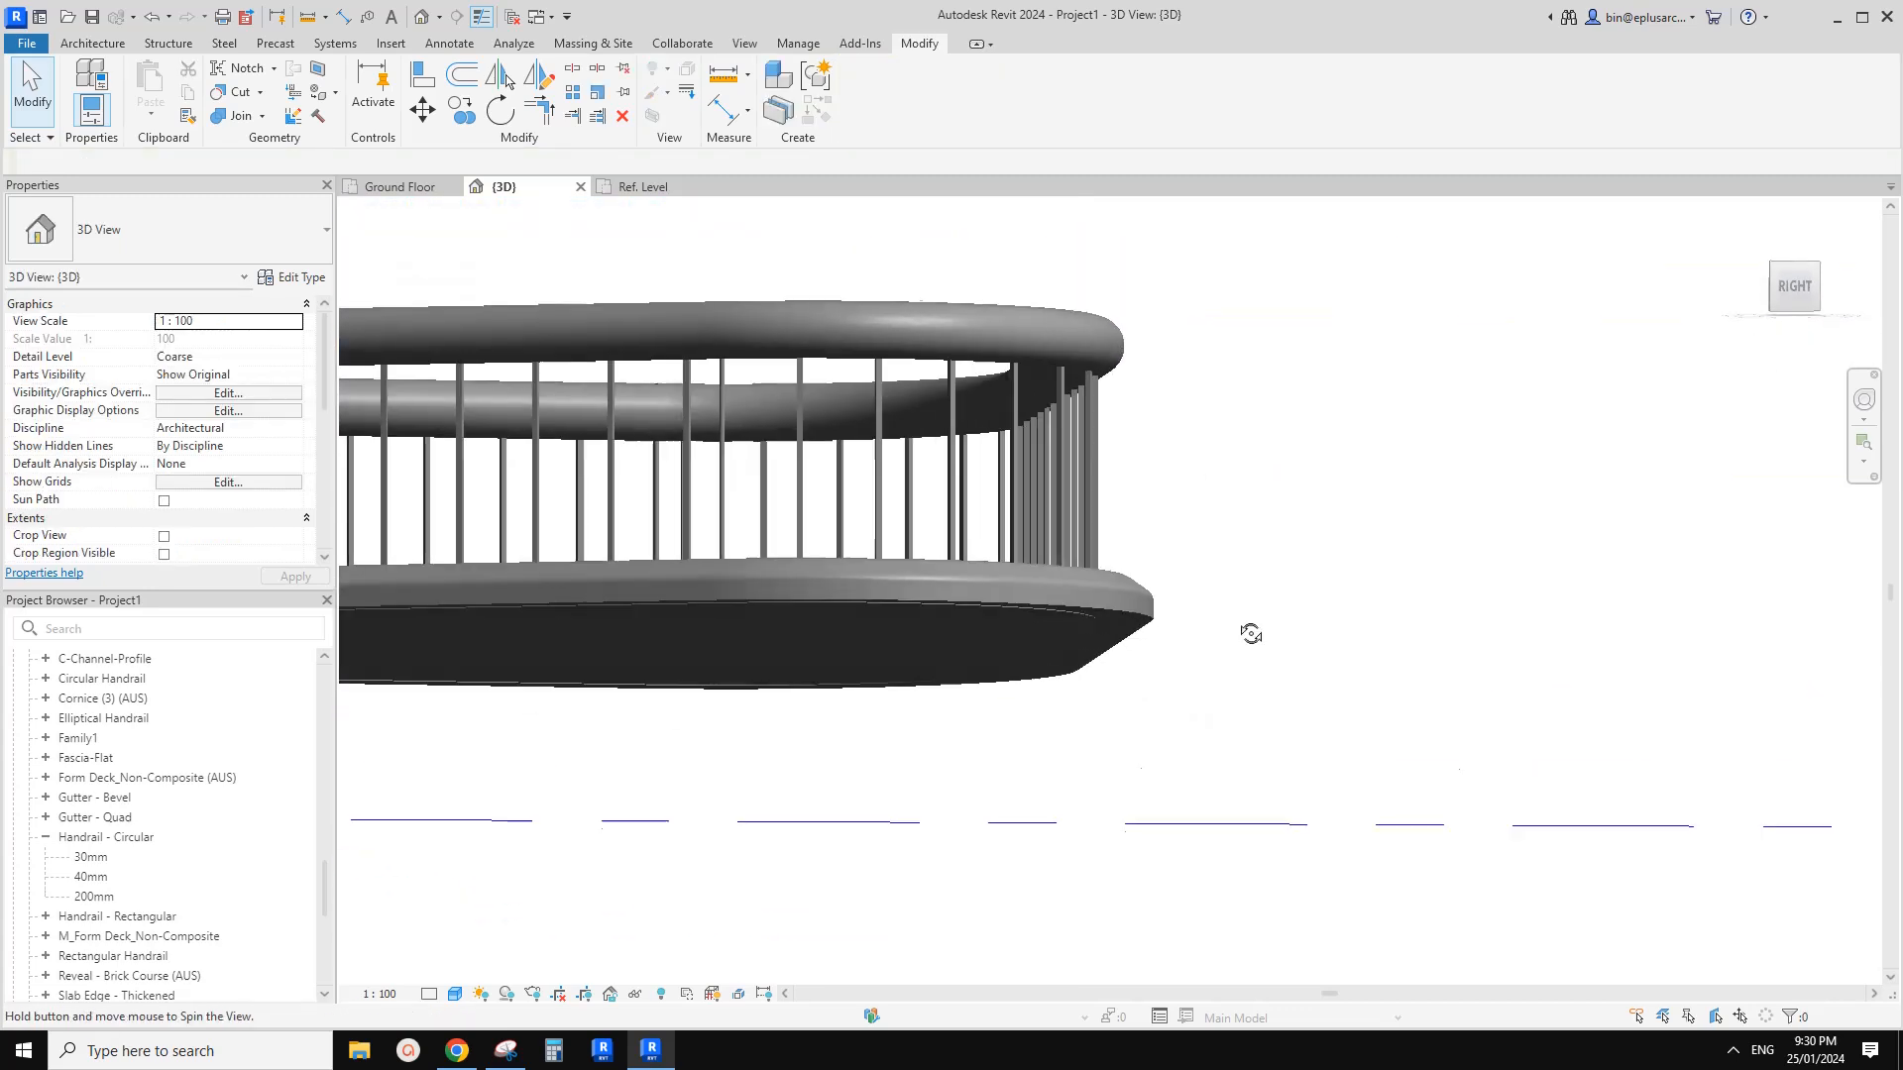
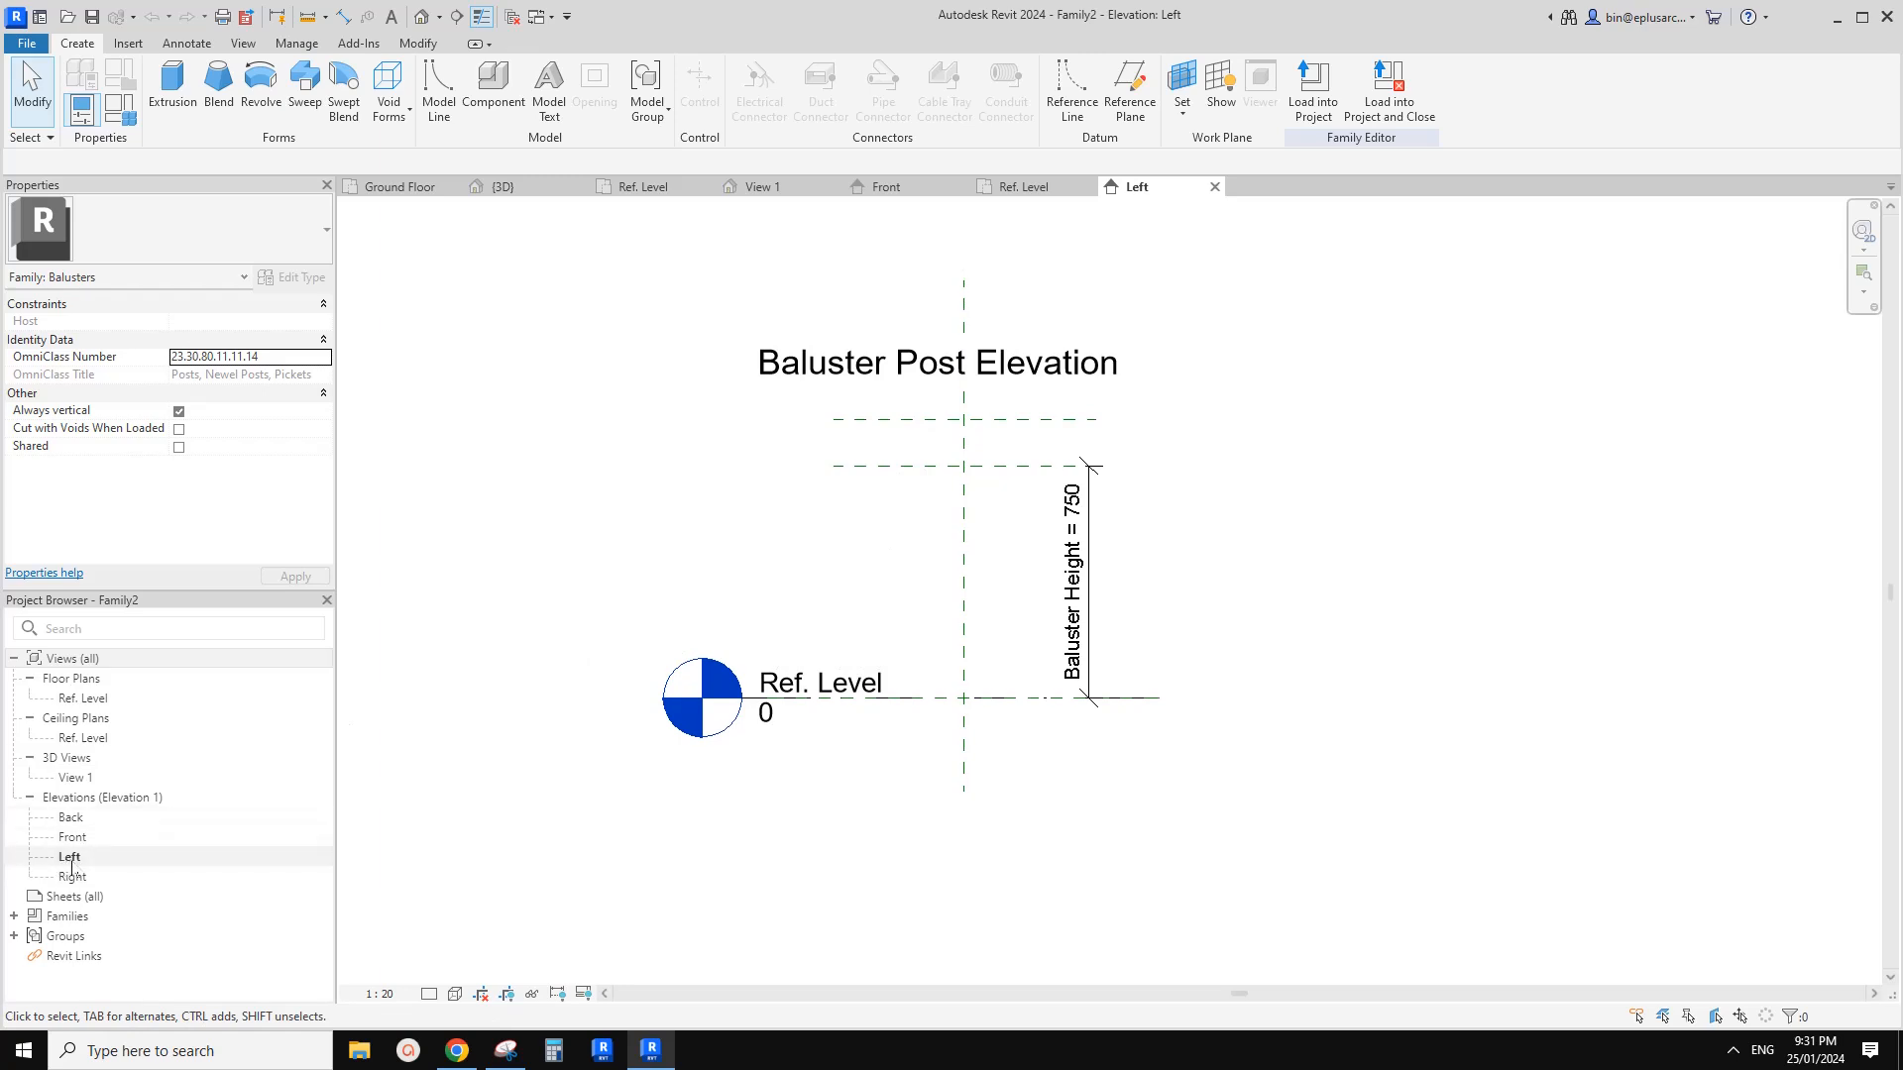
Switch to the browser document to review the rounded safety railing sketches, and return to the baluster family in Revit
middle_drag(1030, 612, 979, 621)
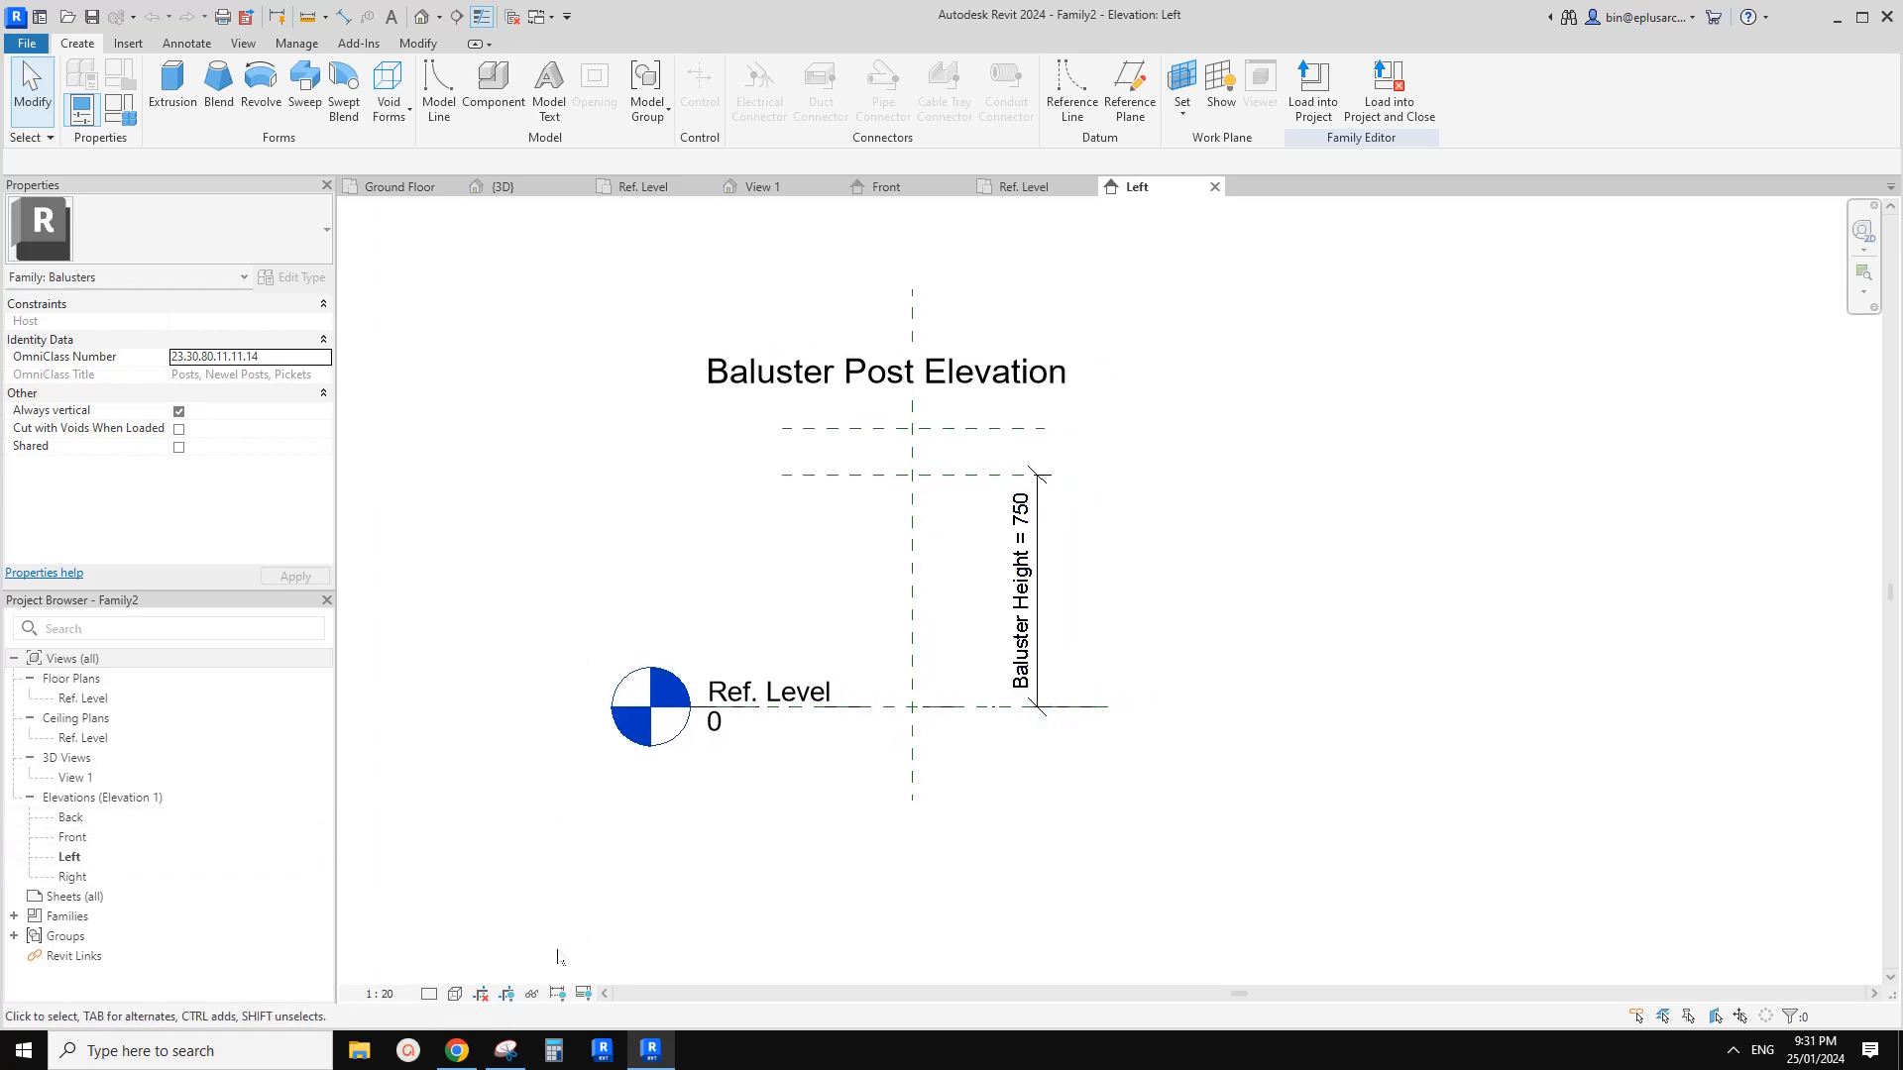
click(457, 1053)
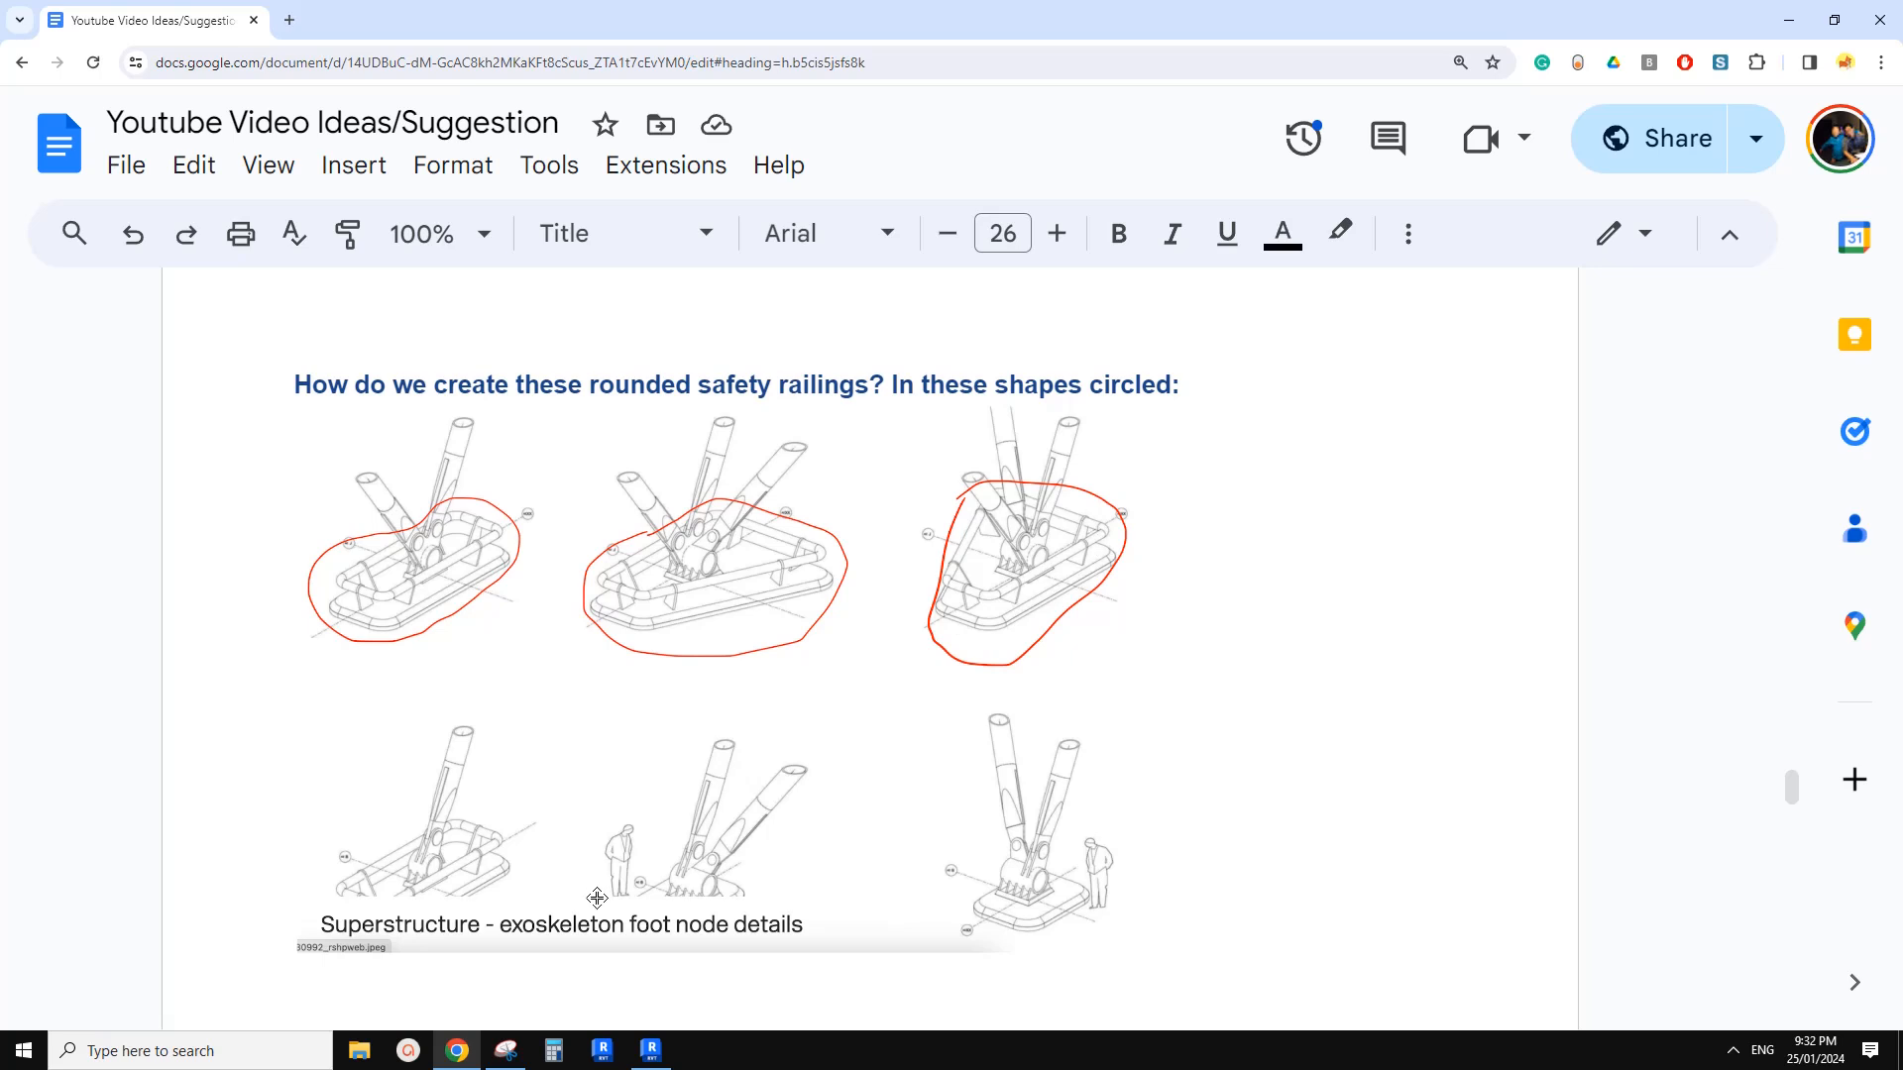
click(649, 1052)
scroll(886, 665, up, 3)
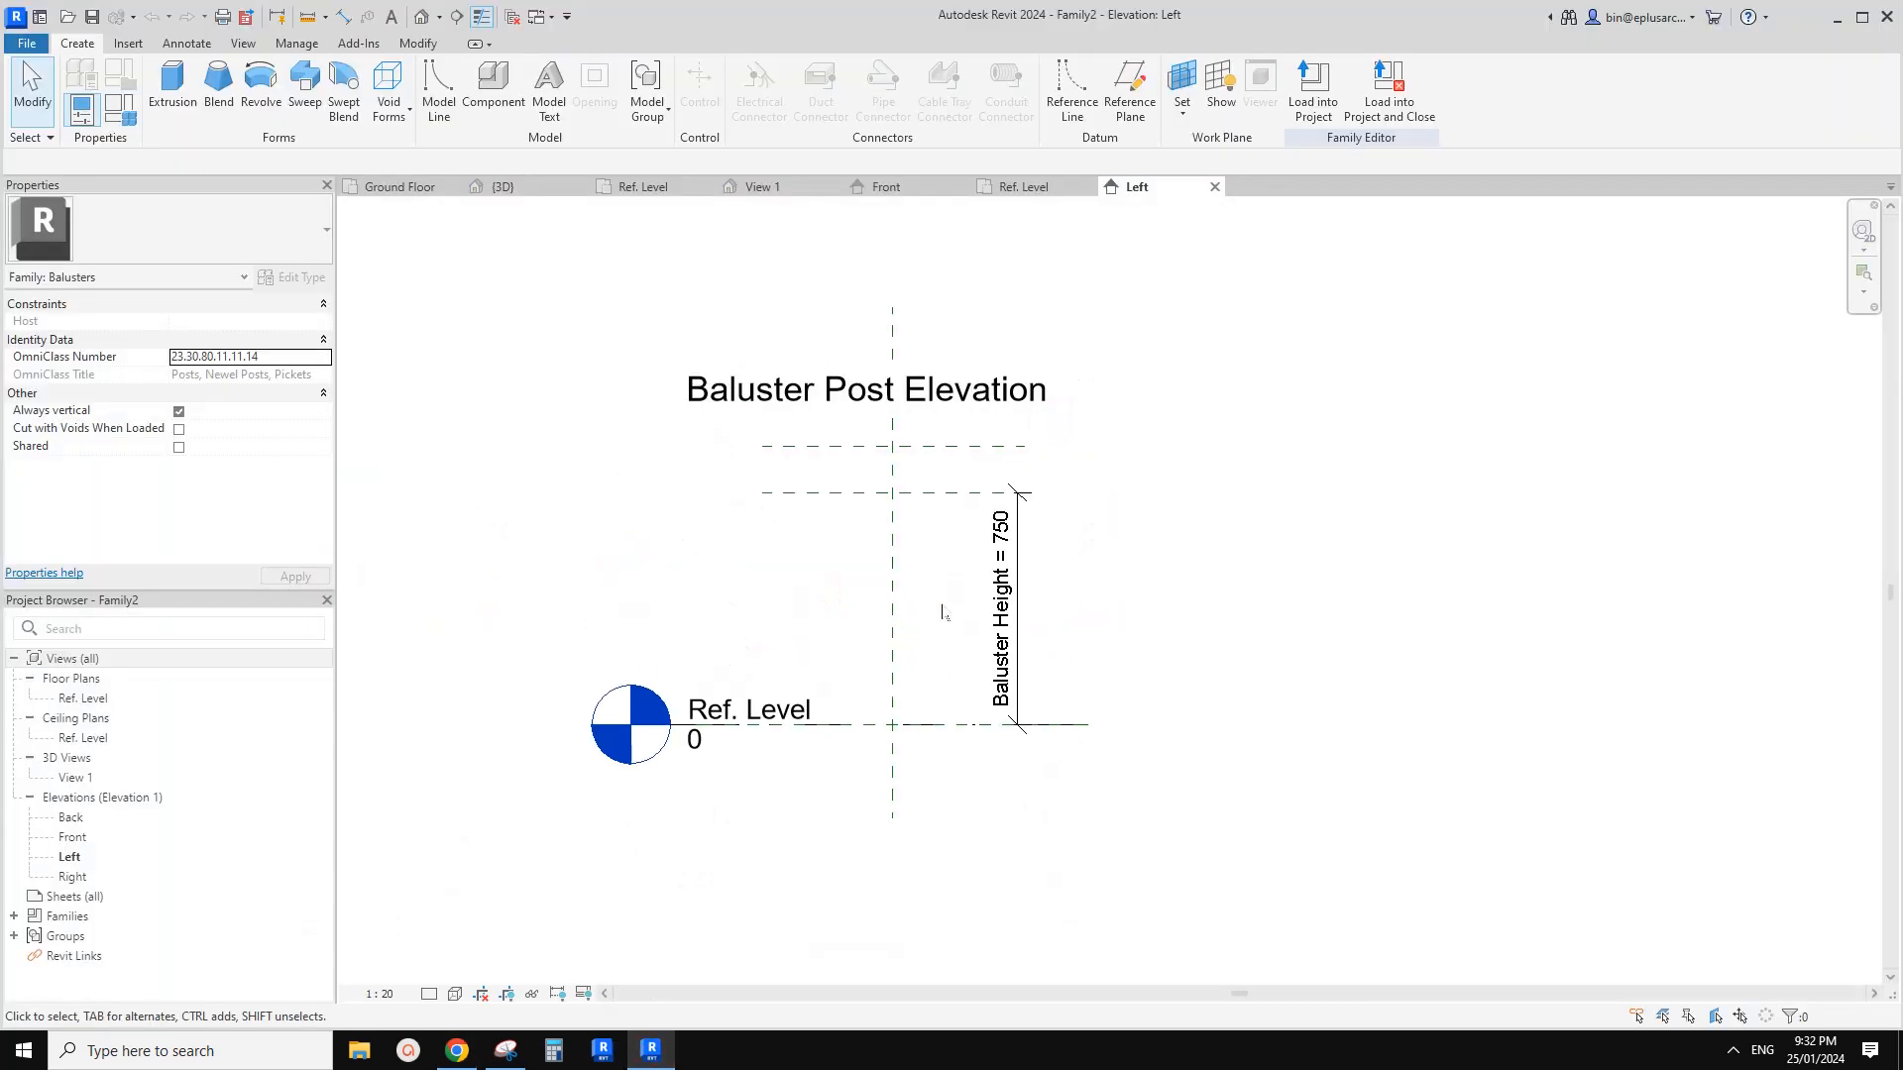
double_click(82, 838)
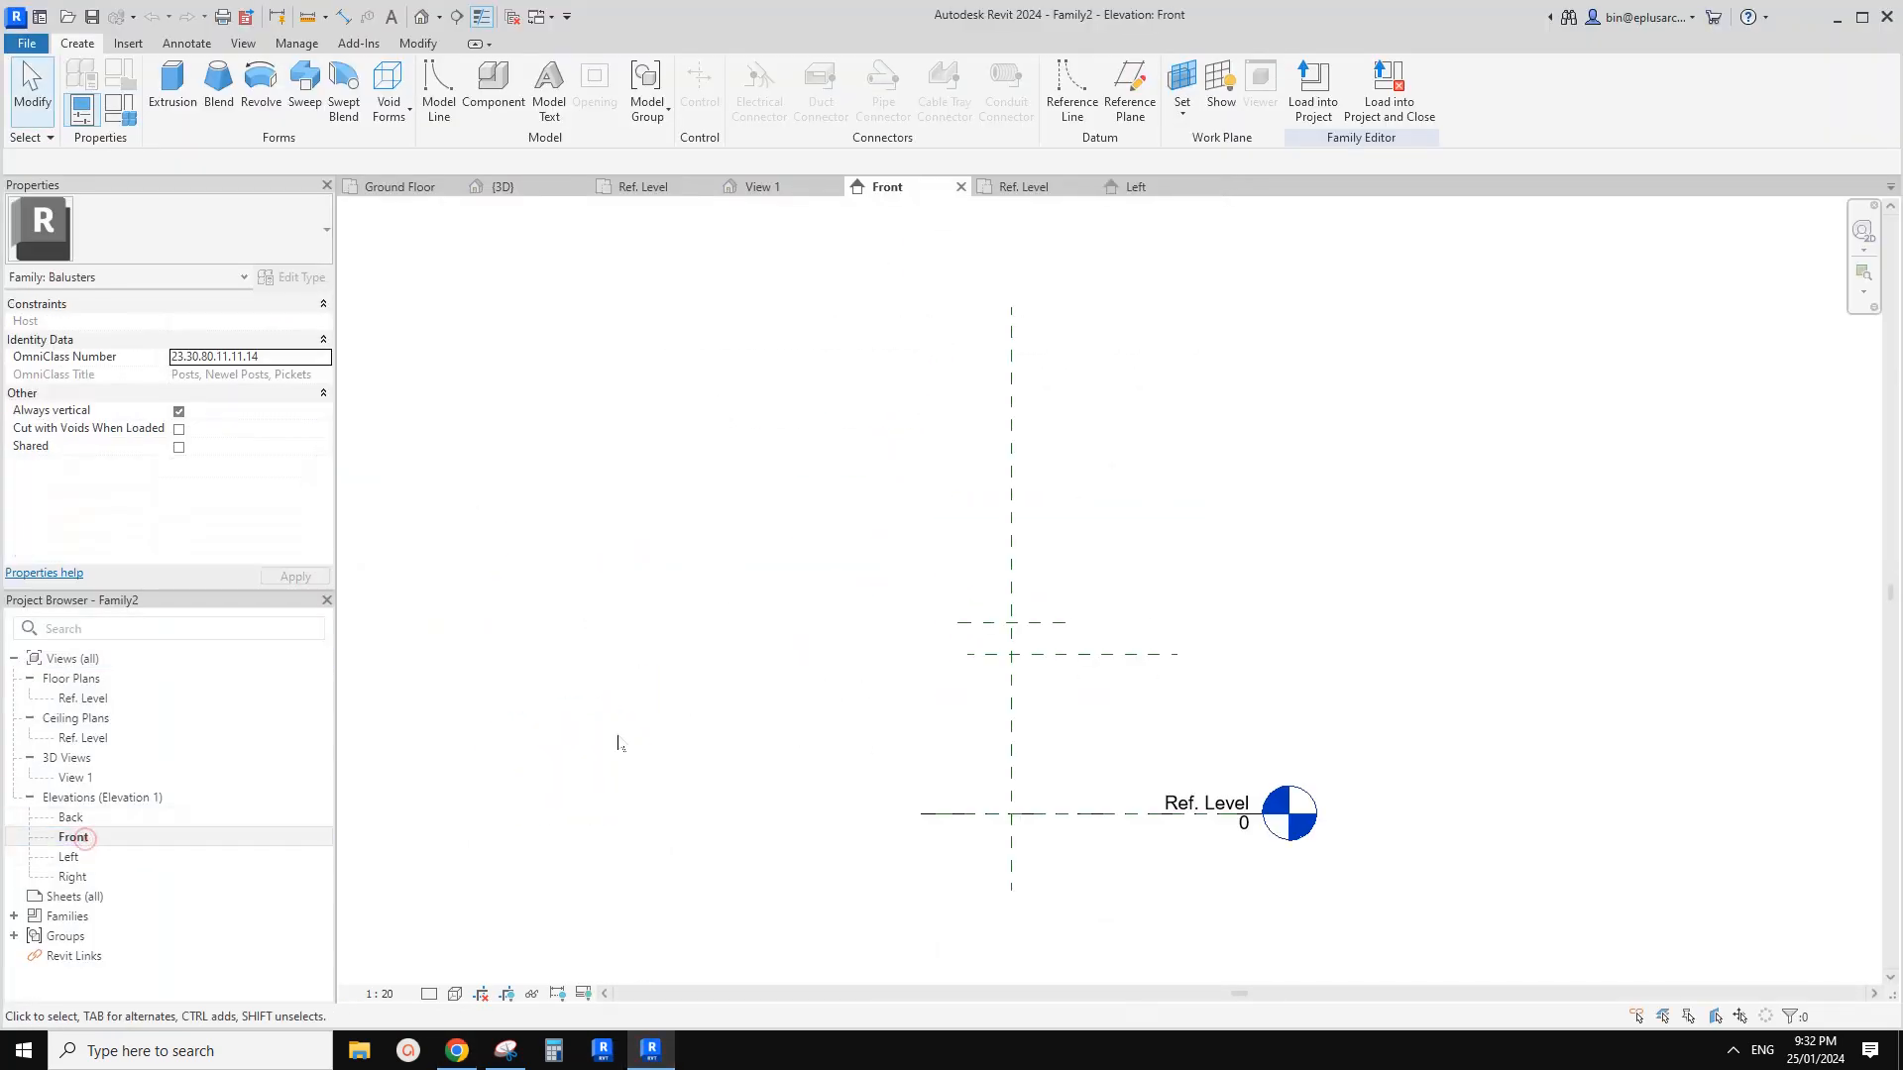
scroll(978, 667, up, 3)
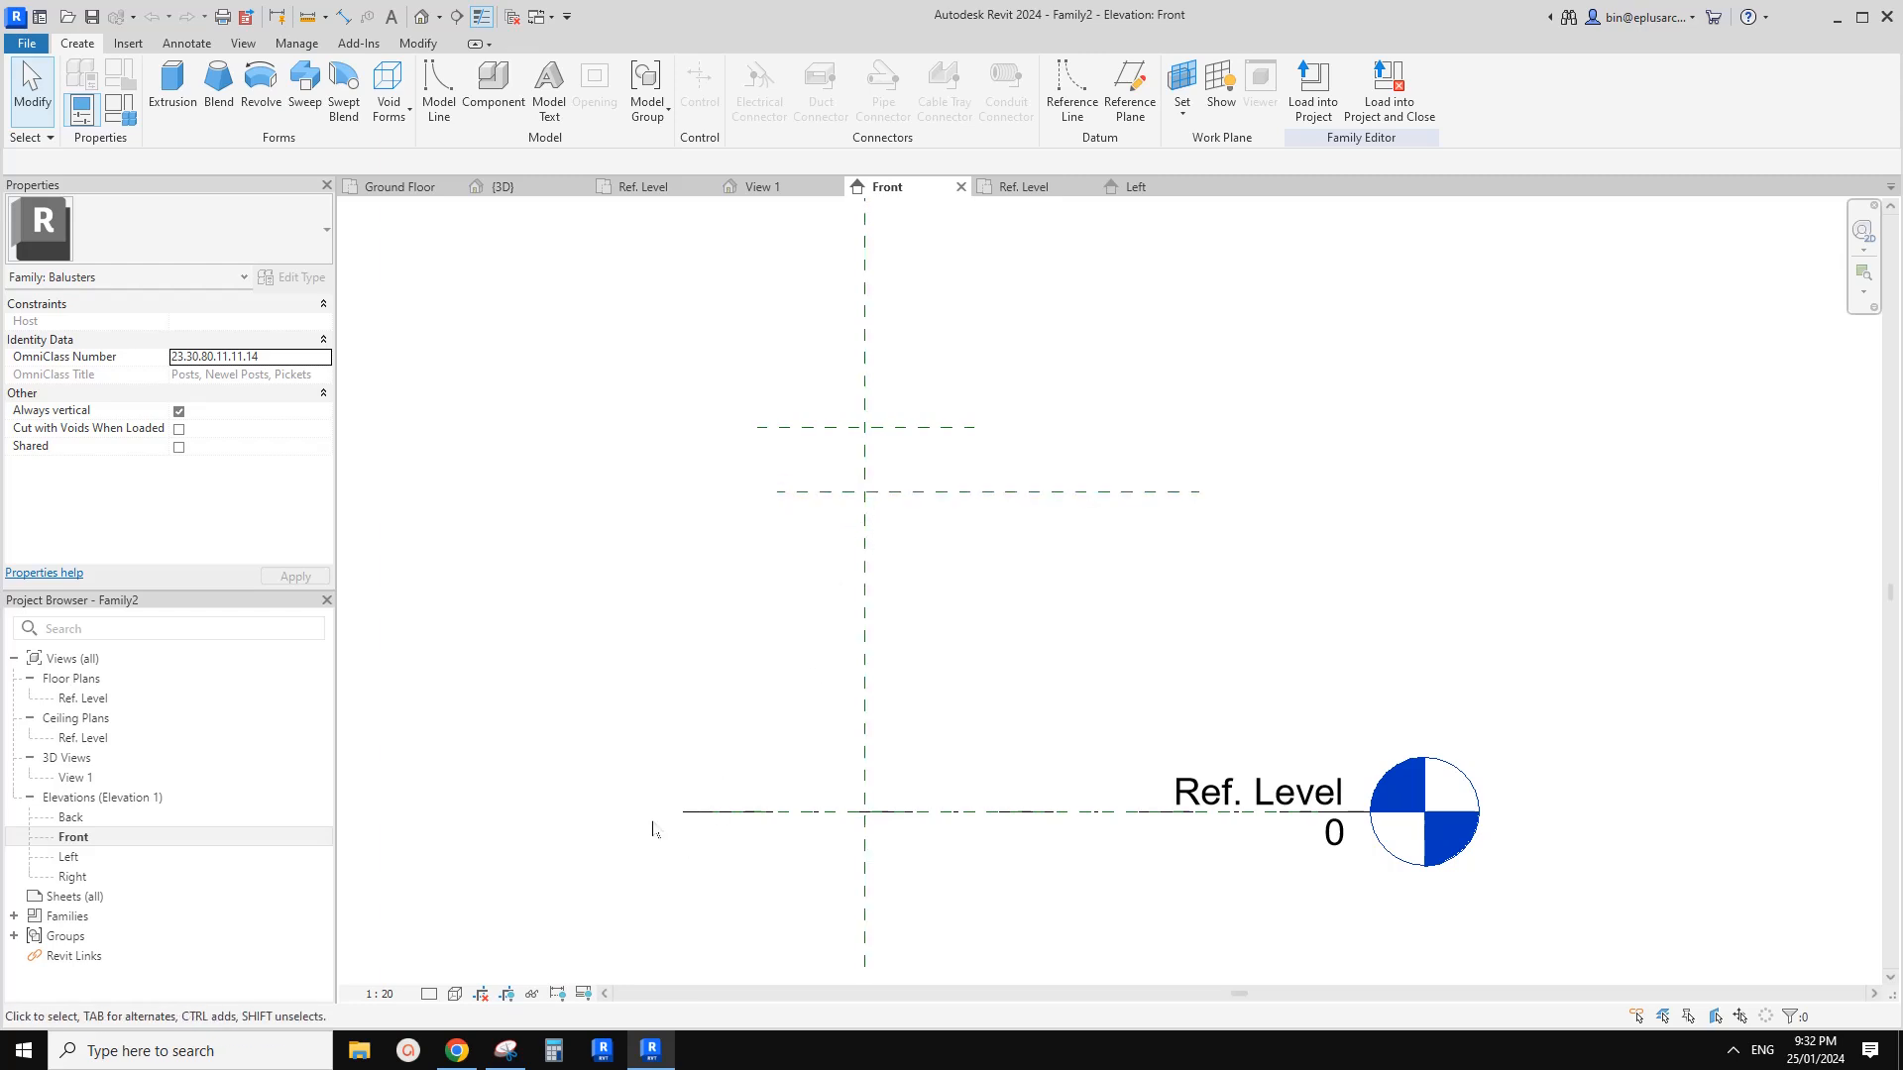
middle_drag(890, 749, 877, 755)
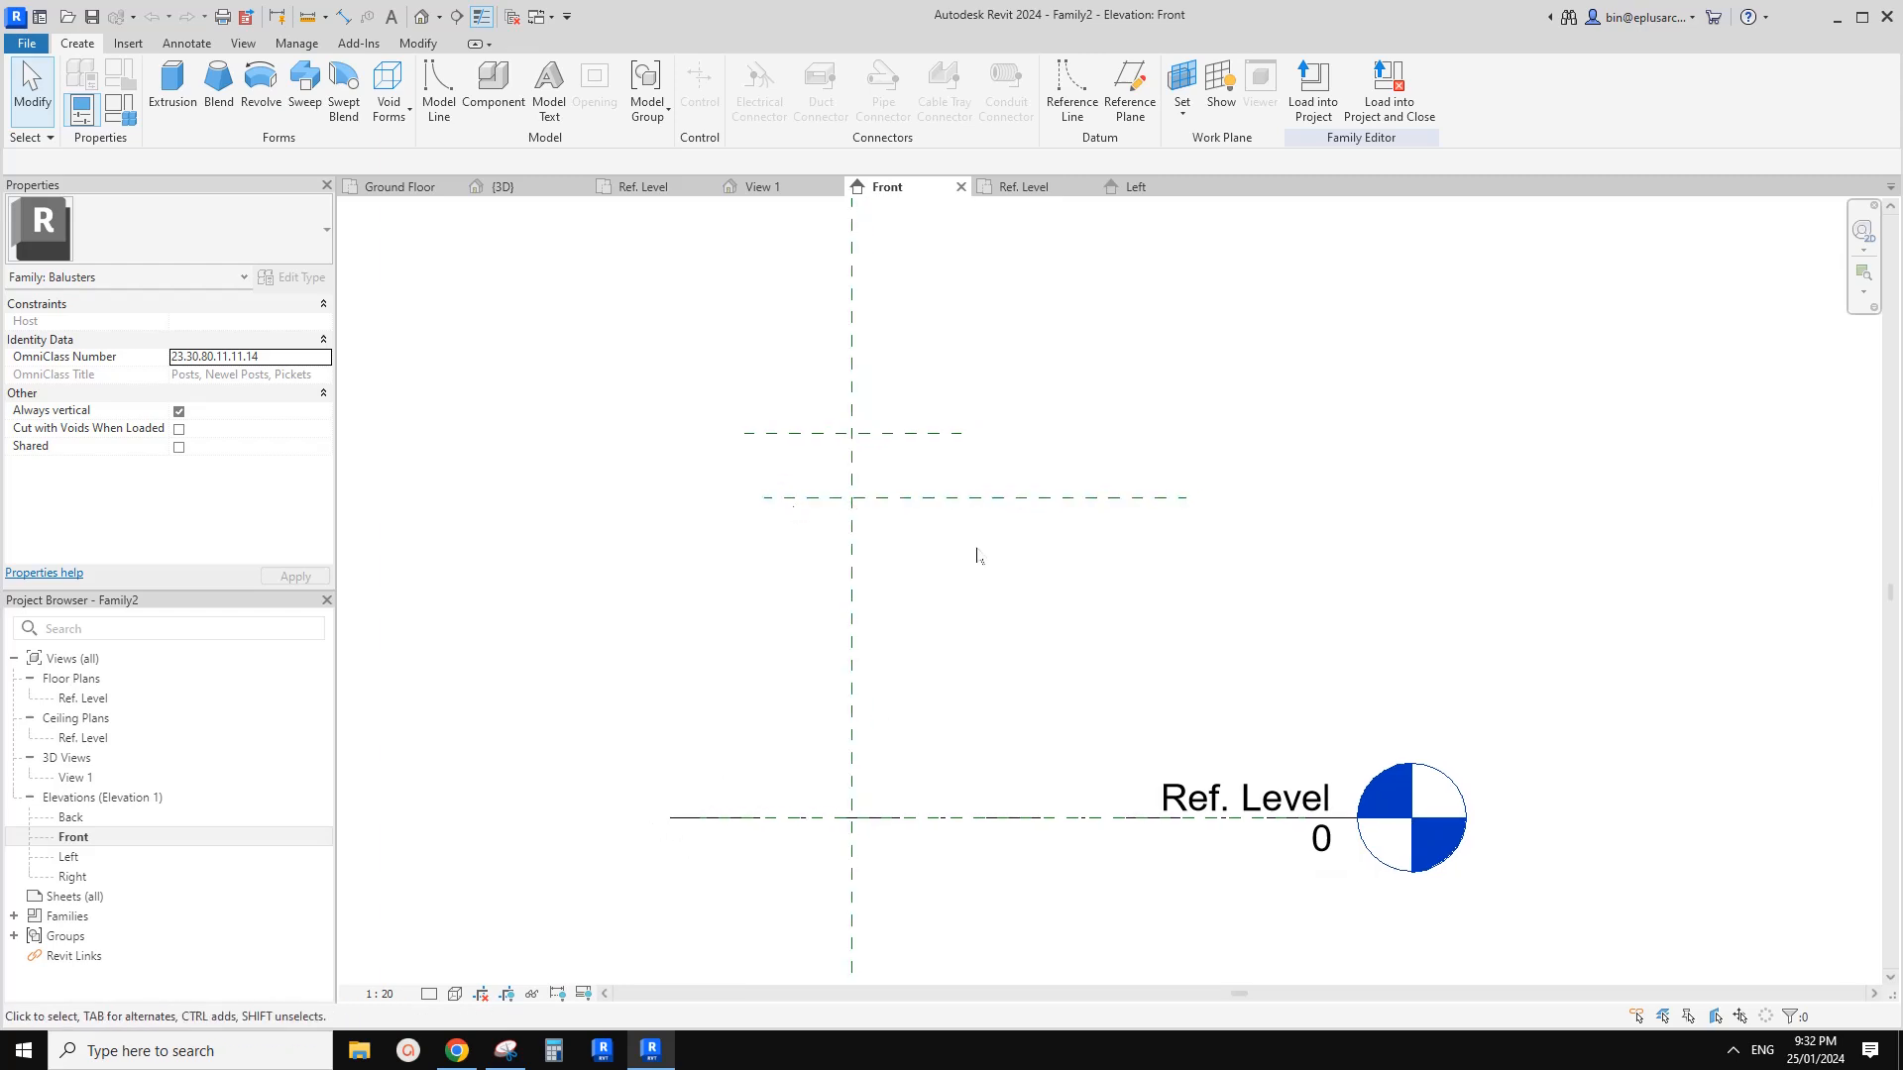
middle_drag(874, 641, 875, 661)
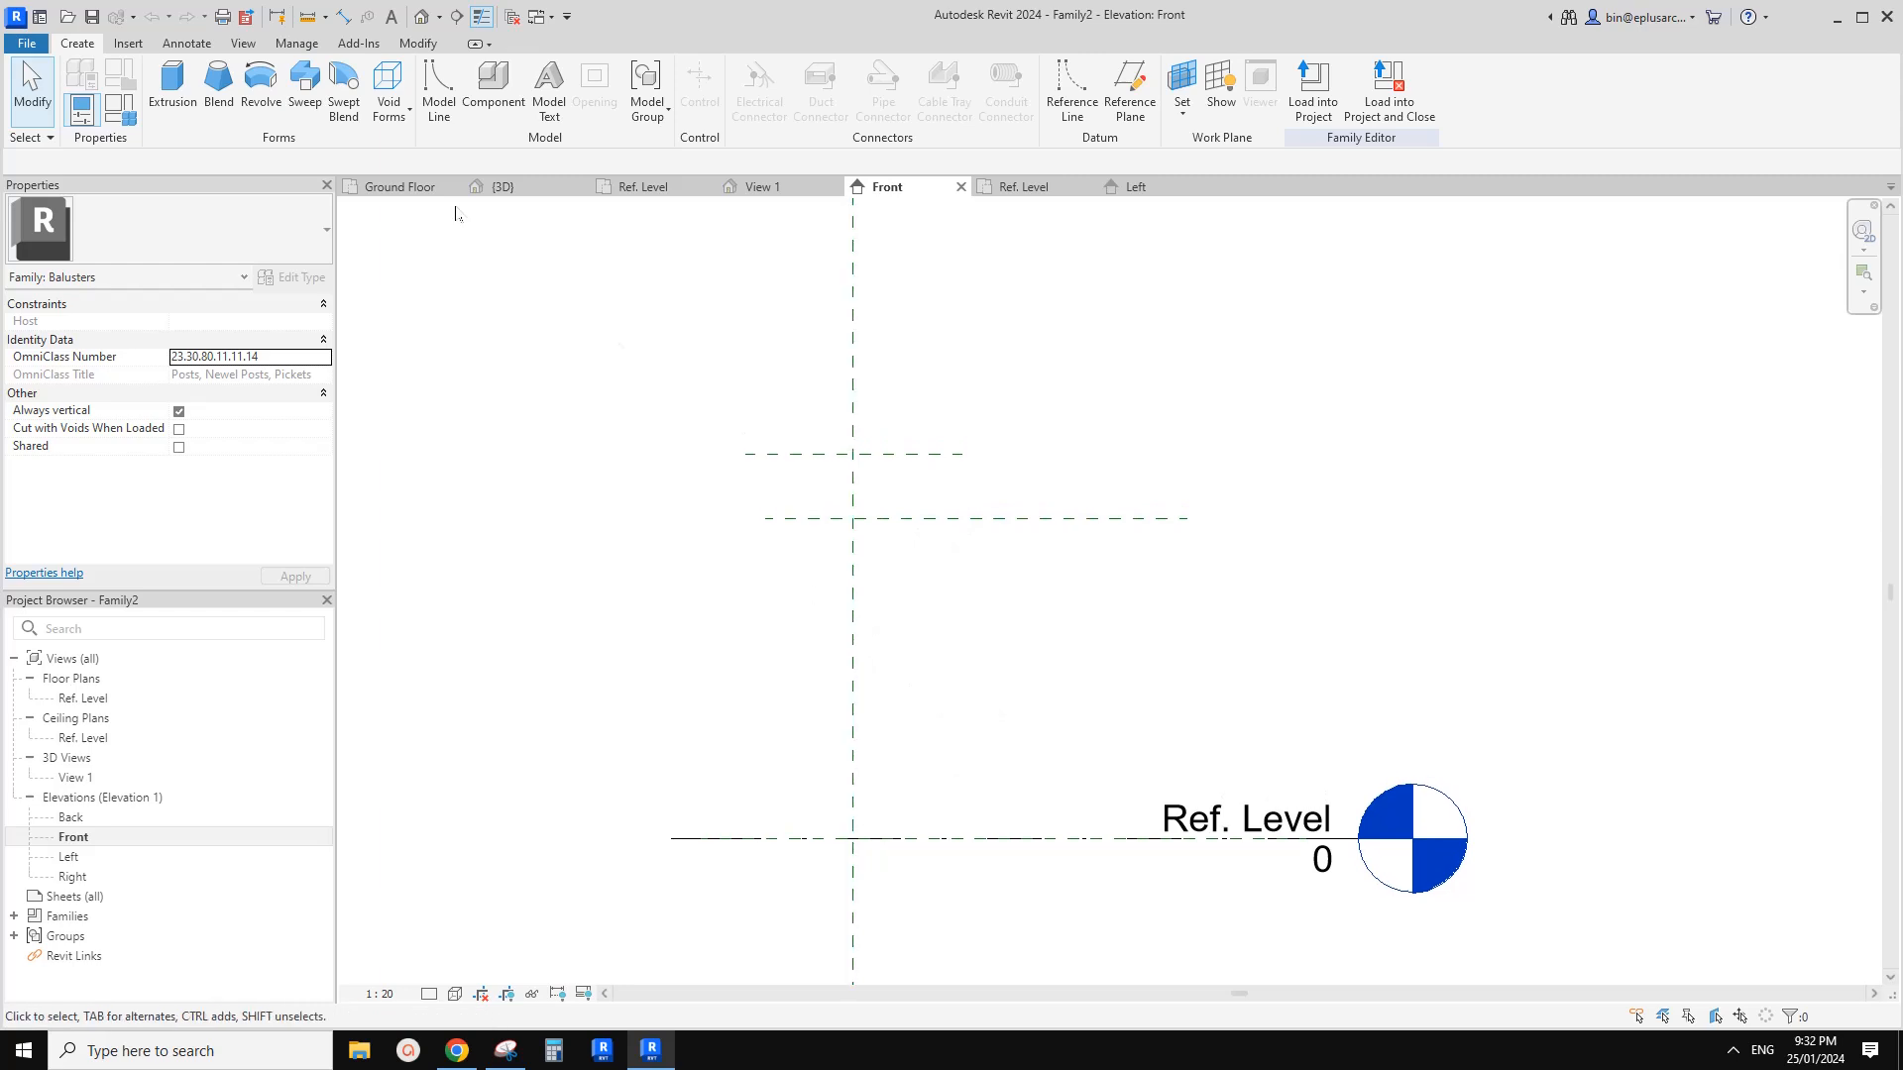
click(438, 89)
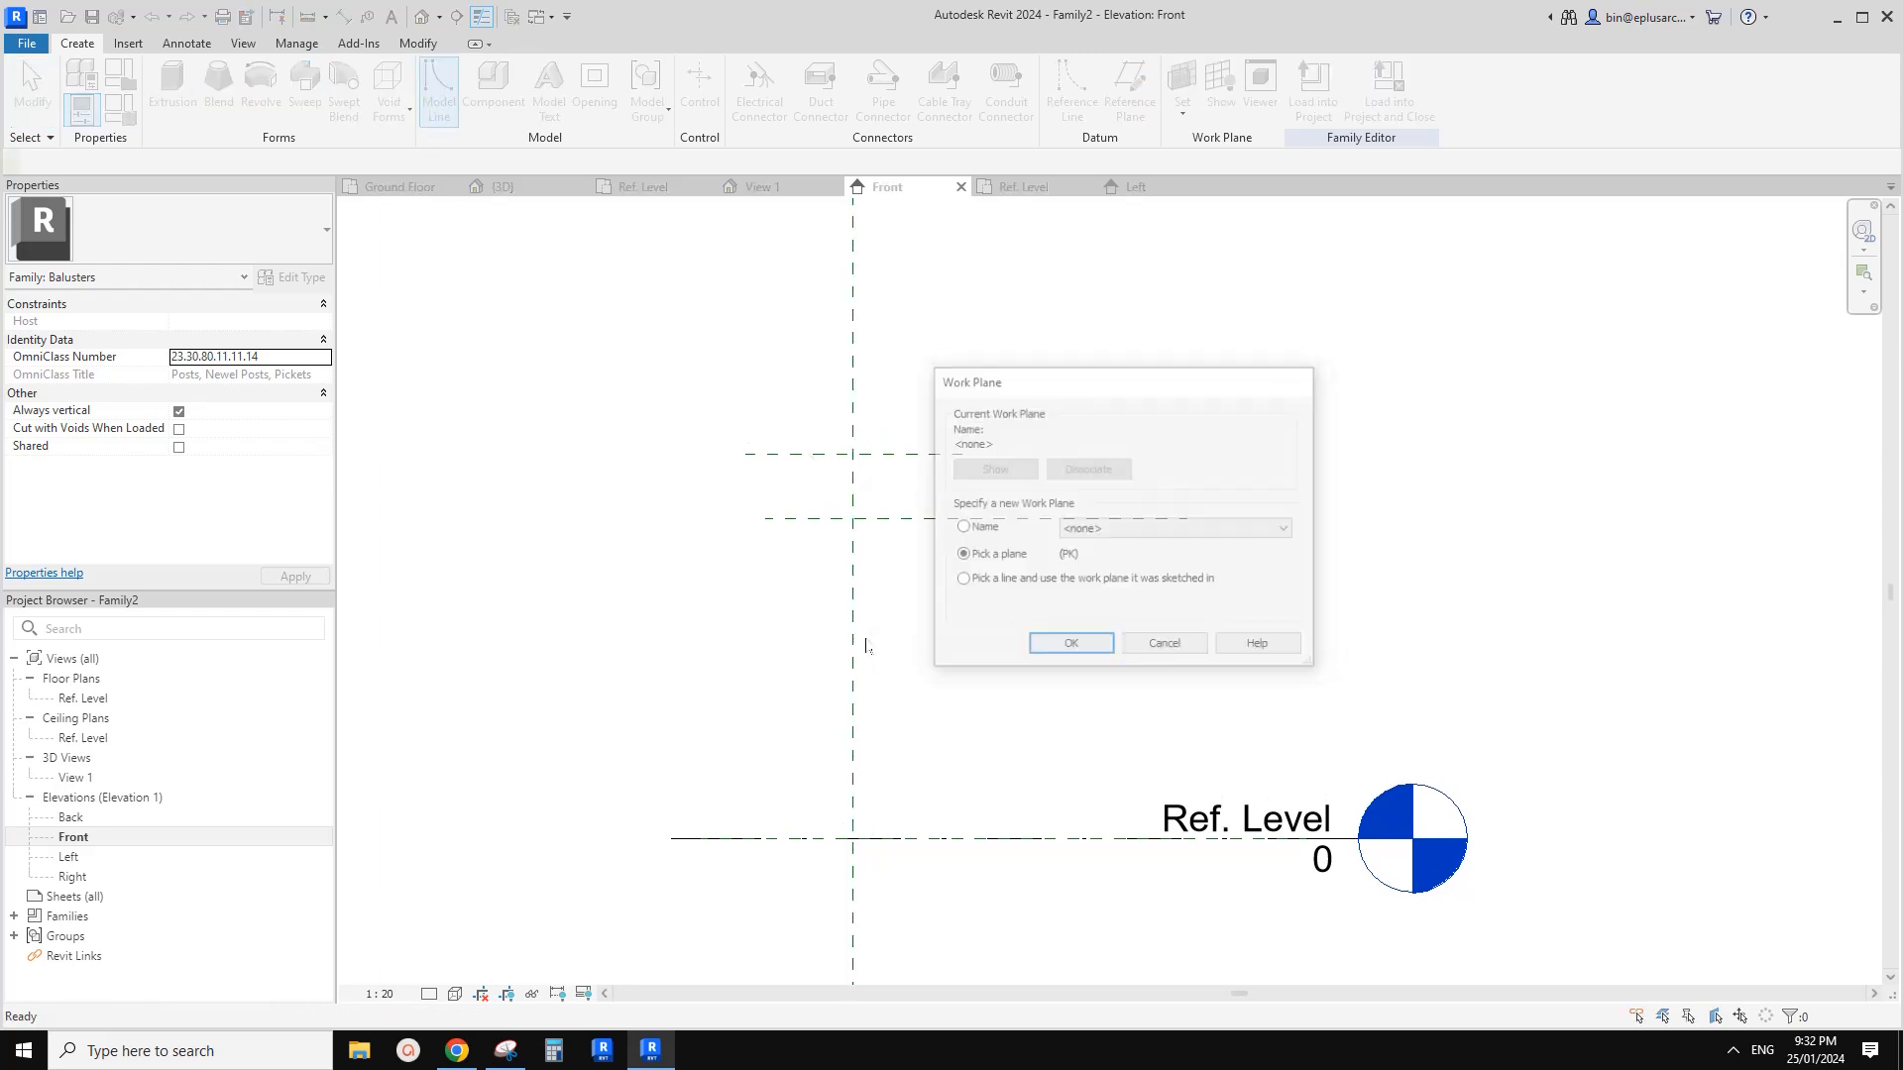
key(Escape)
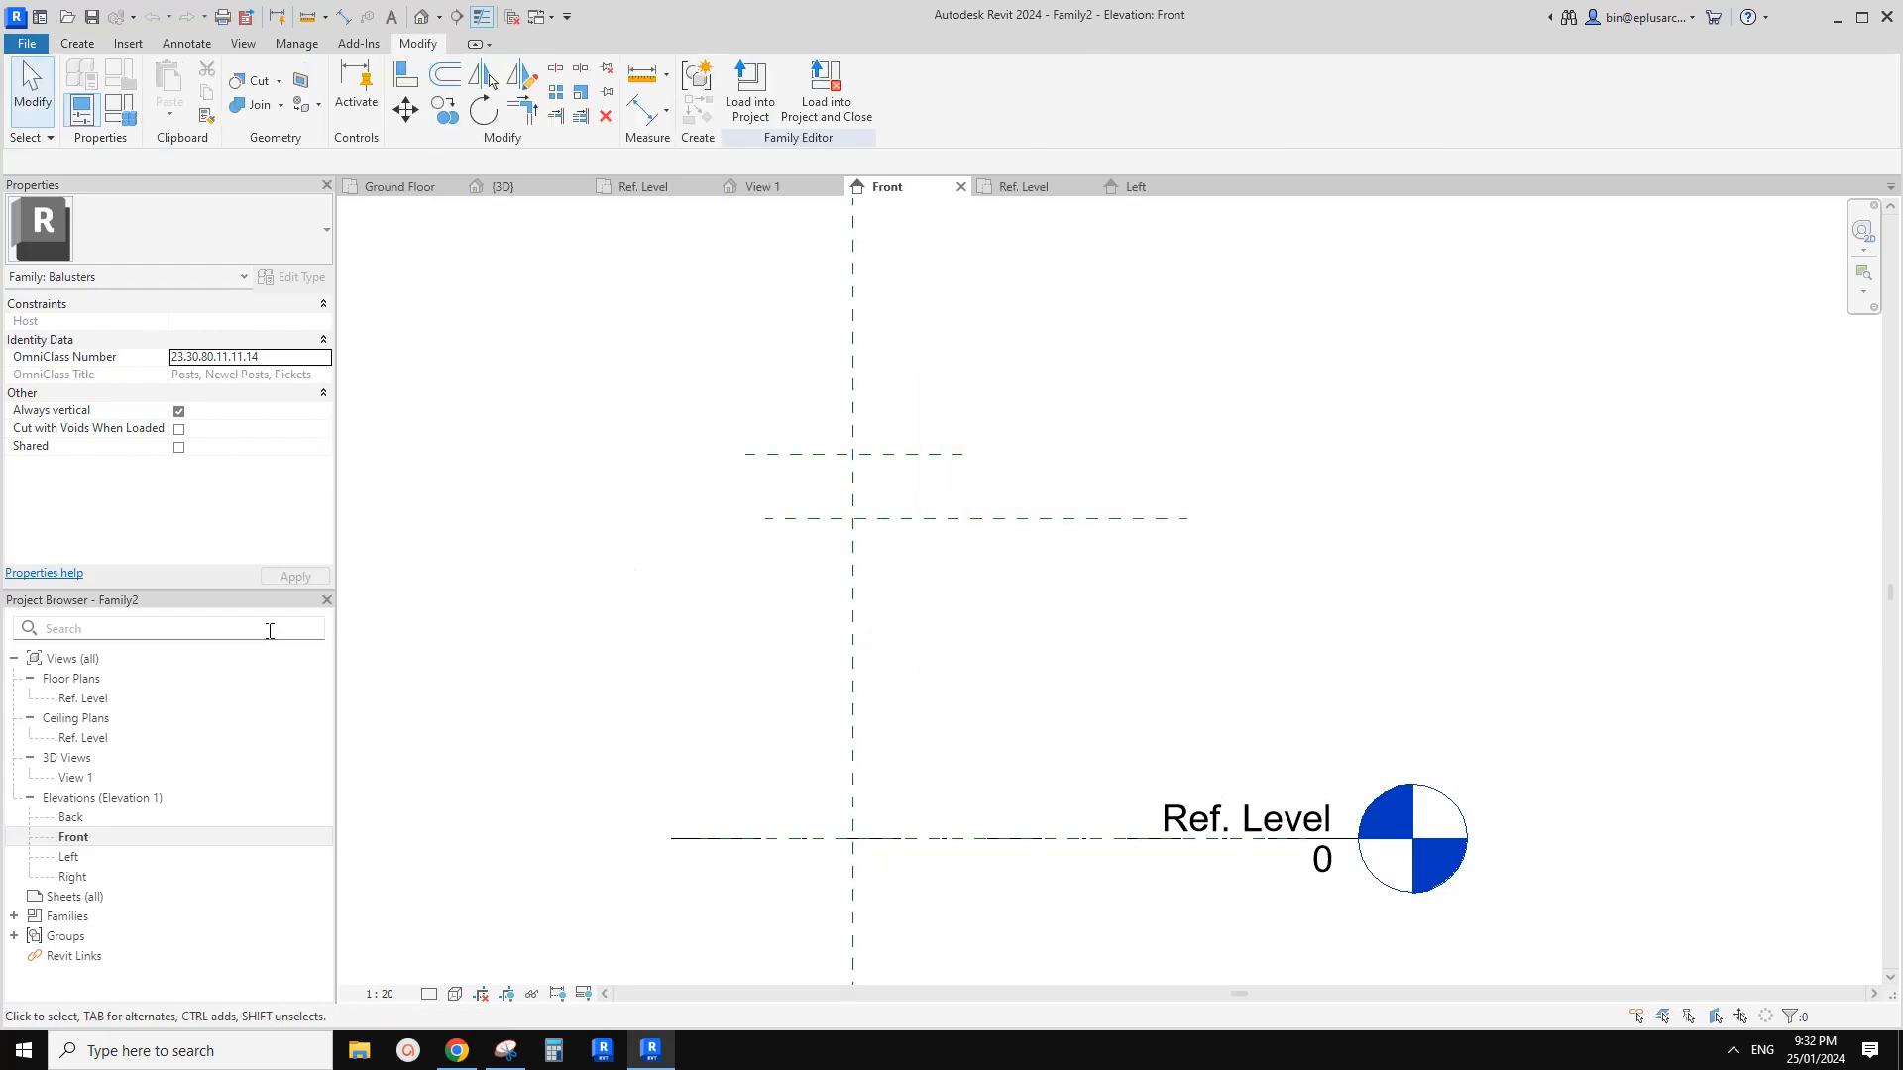
Open the Ref. Level floor plan and select the horizontal reference plane to check its name
double_click(74, 697)
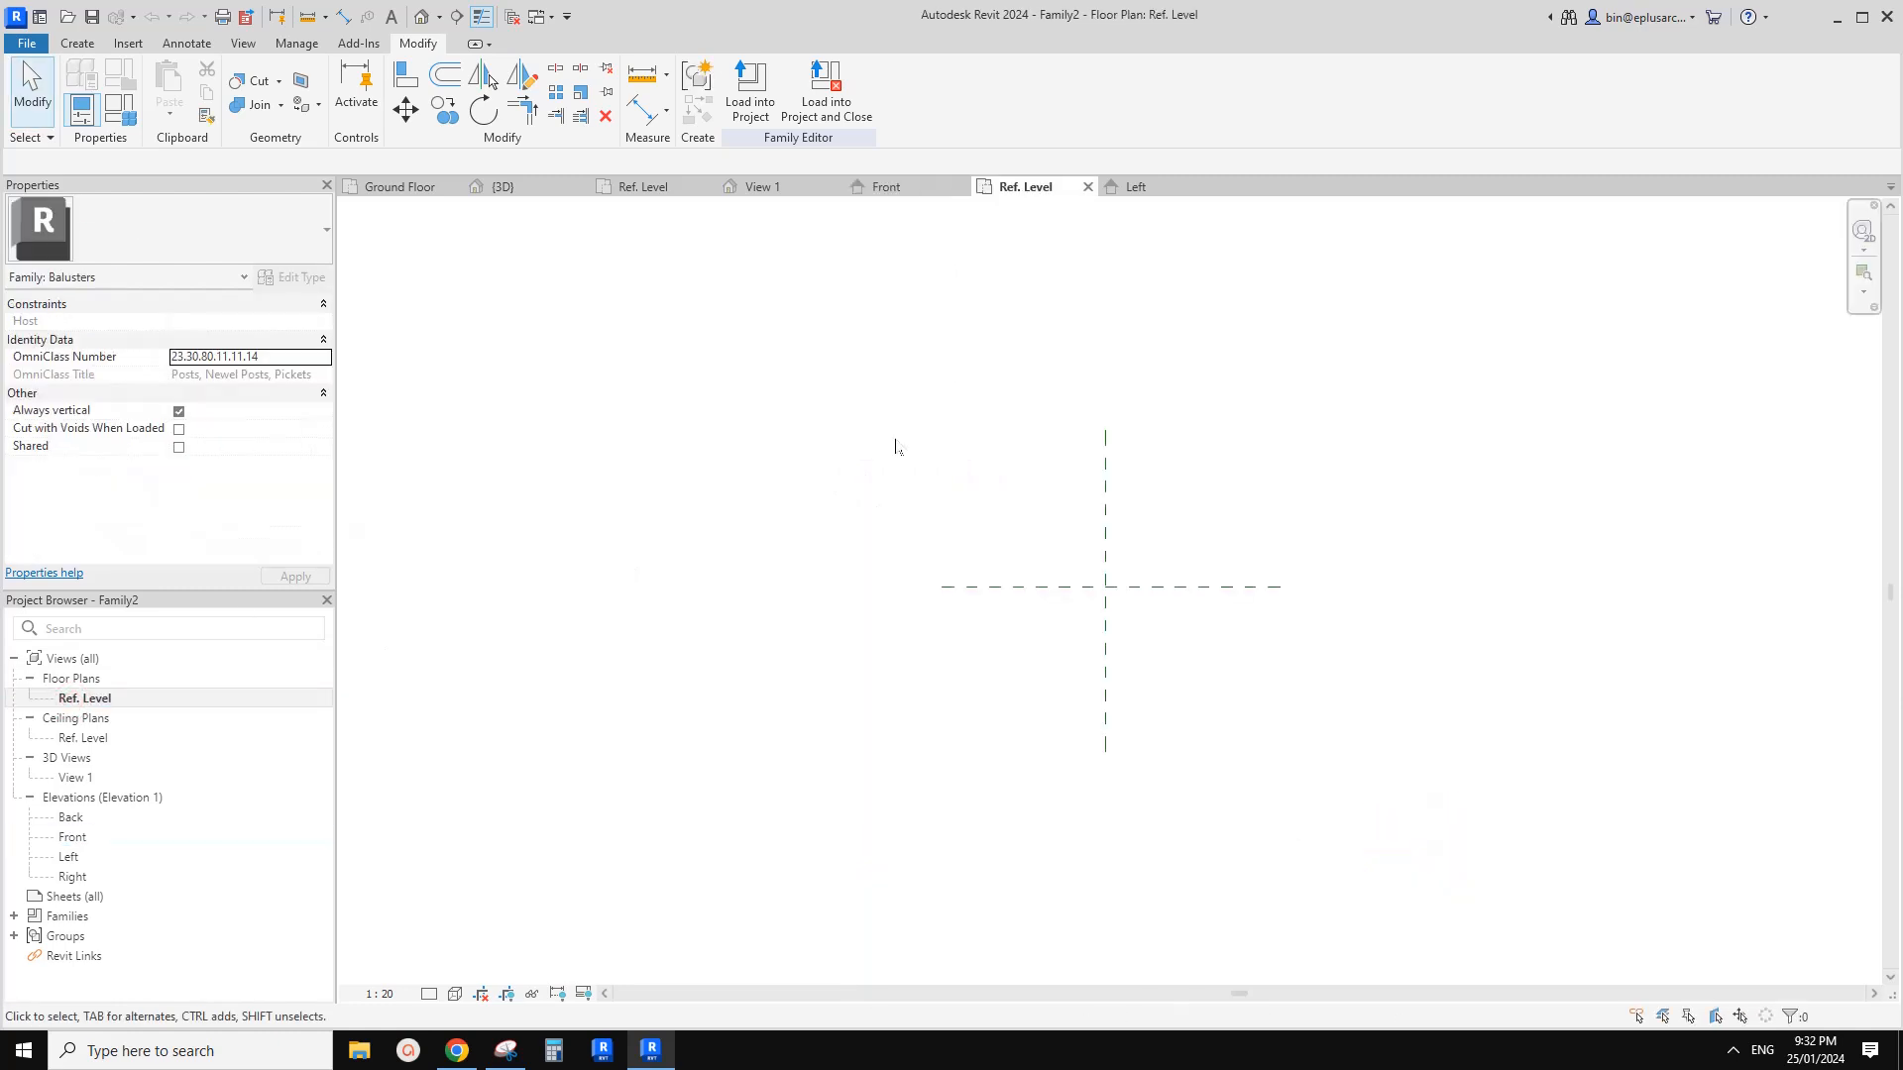
click(1150, 589)
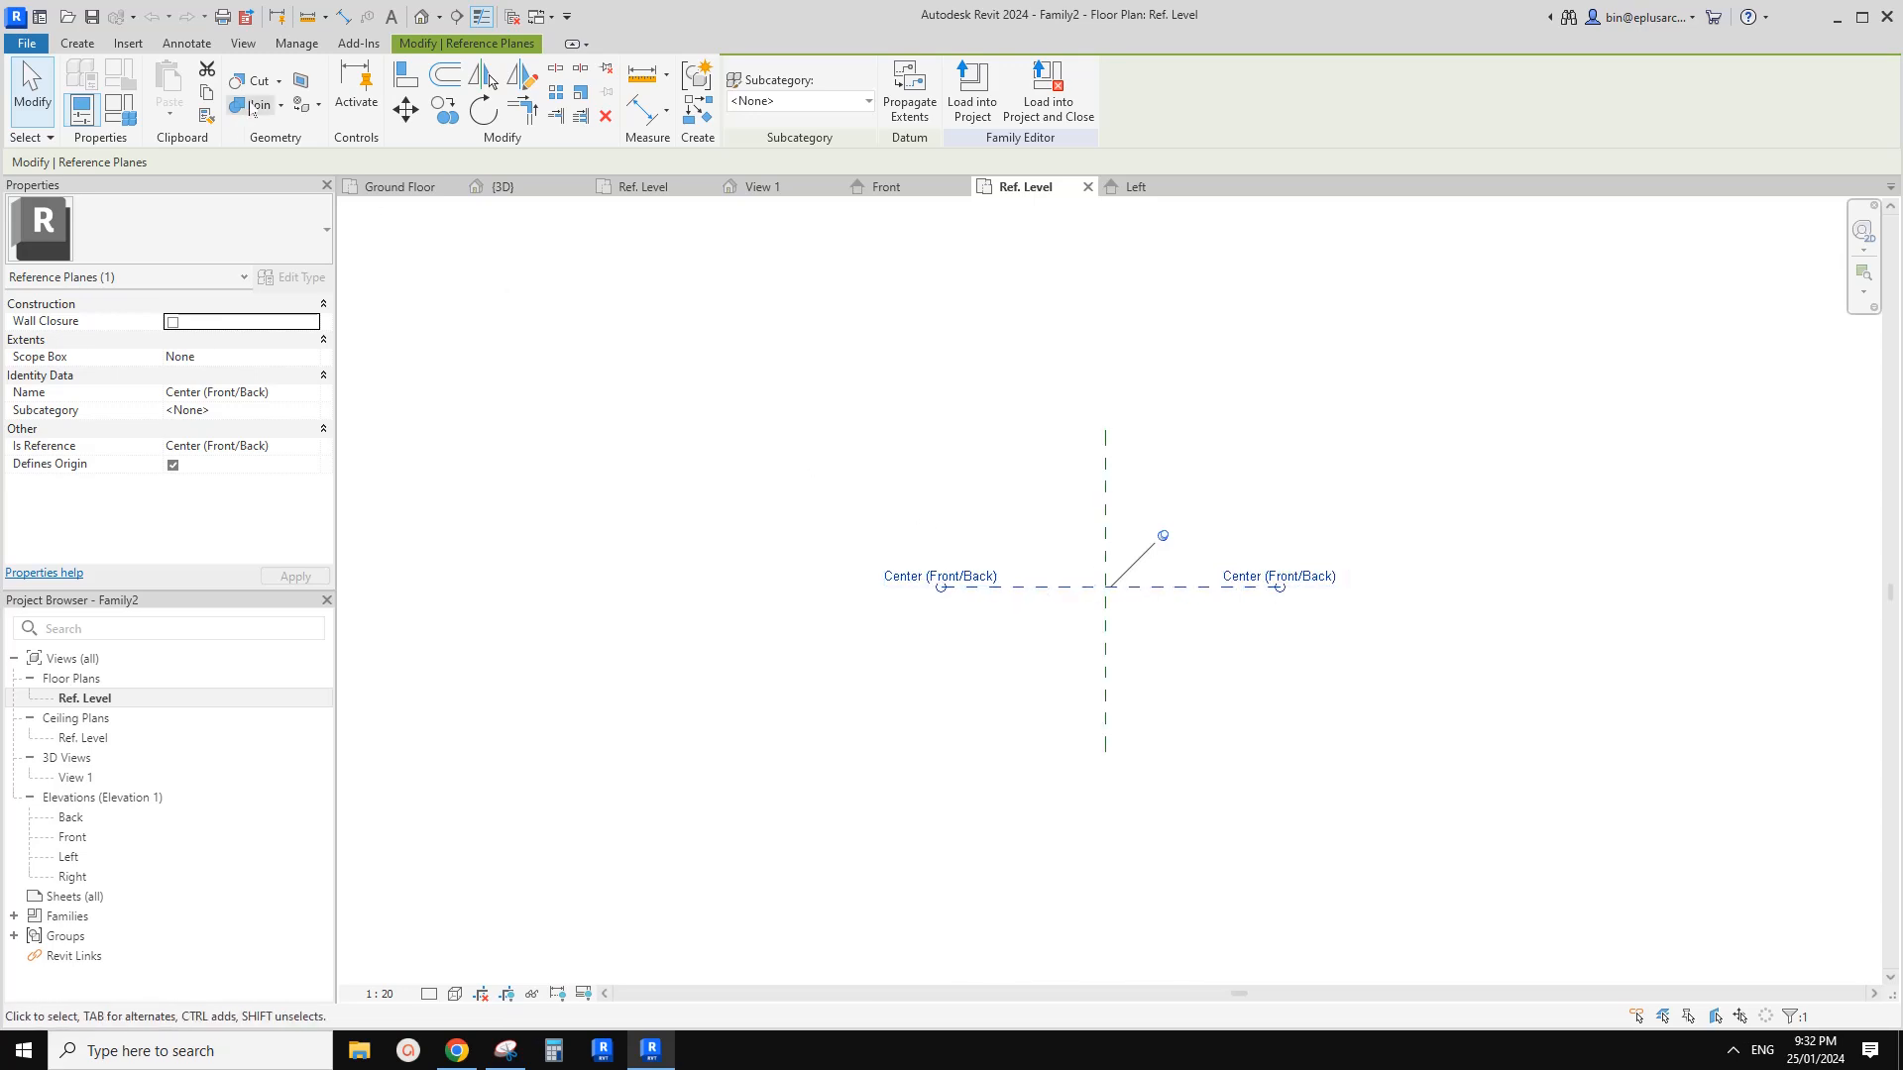
Set the work plane by picking the Center (Front/Back) reference plane and open the Front elevation
click(84, 45)
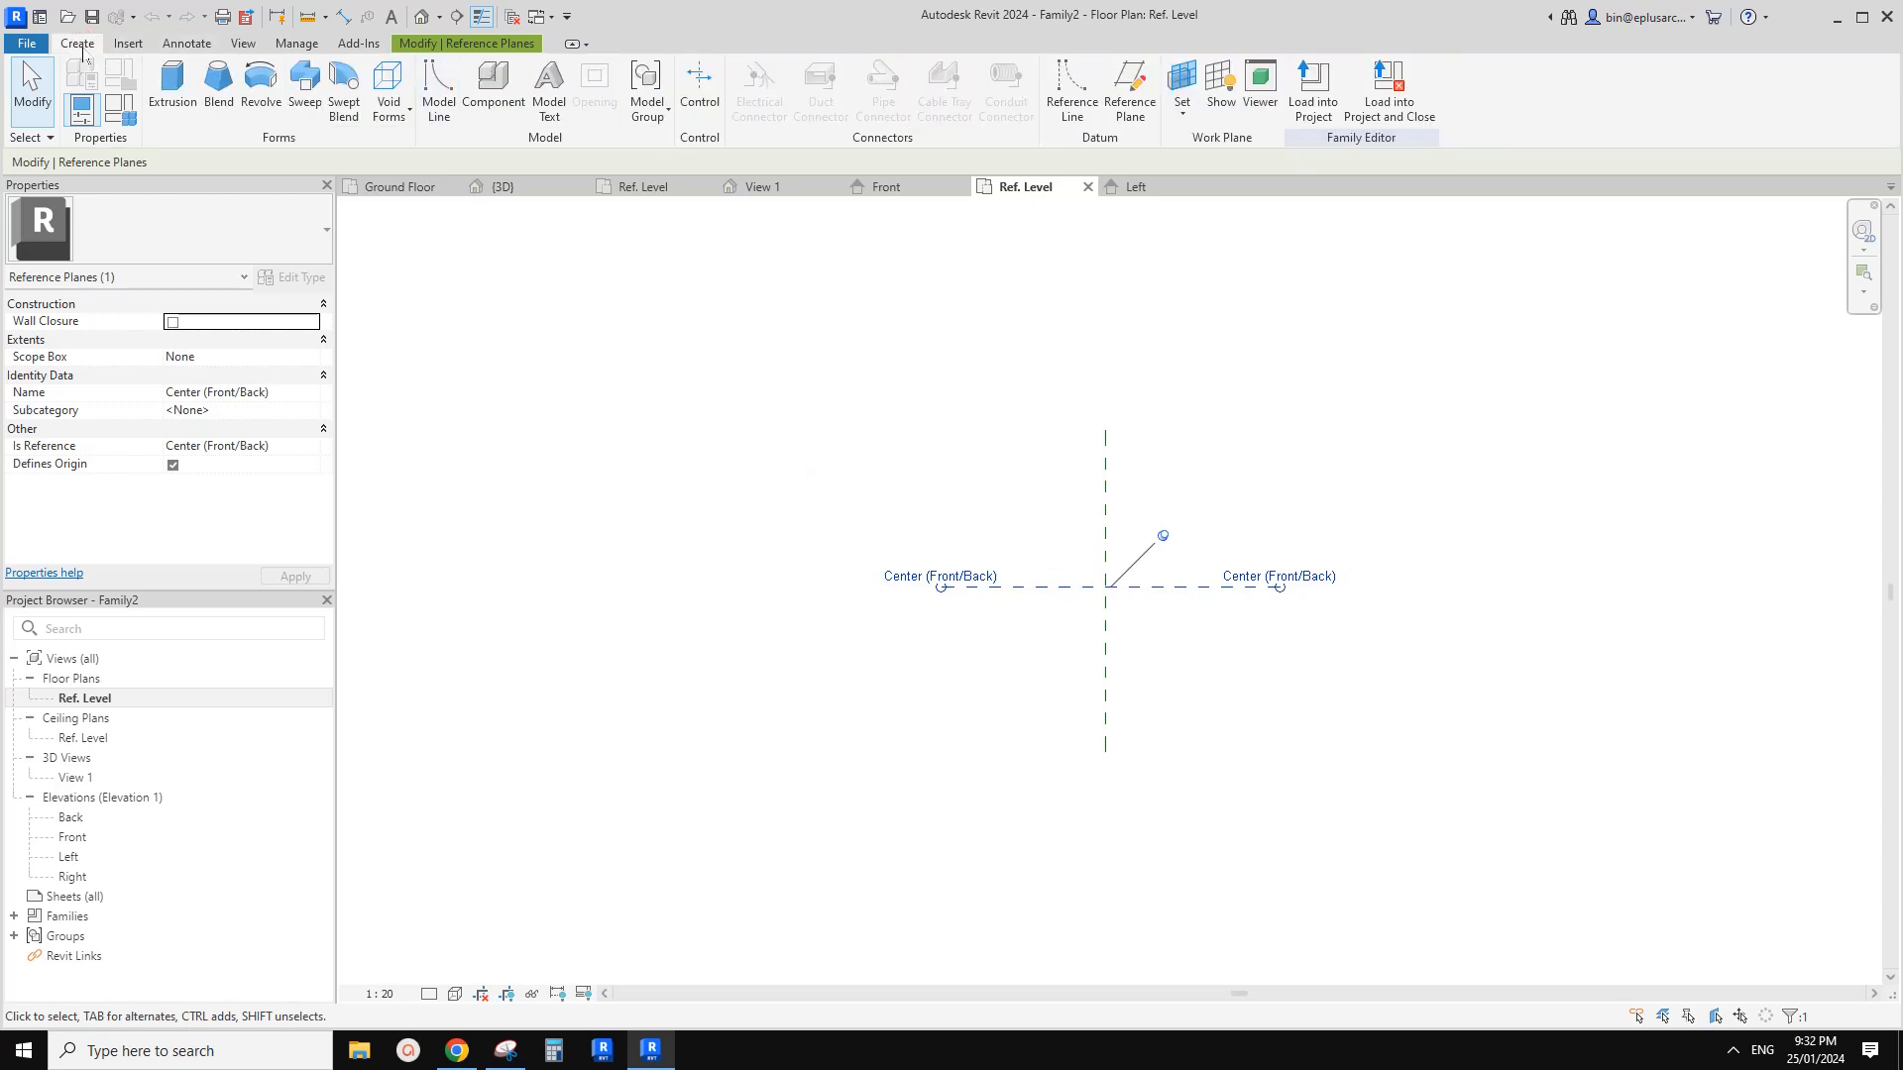
click(1181, 79)
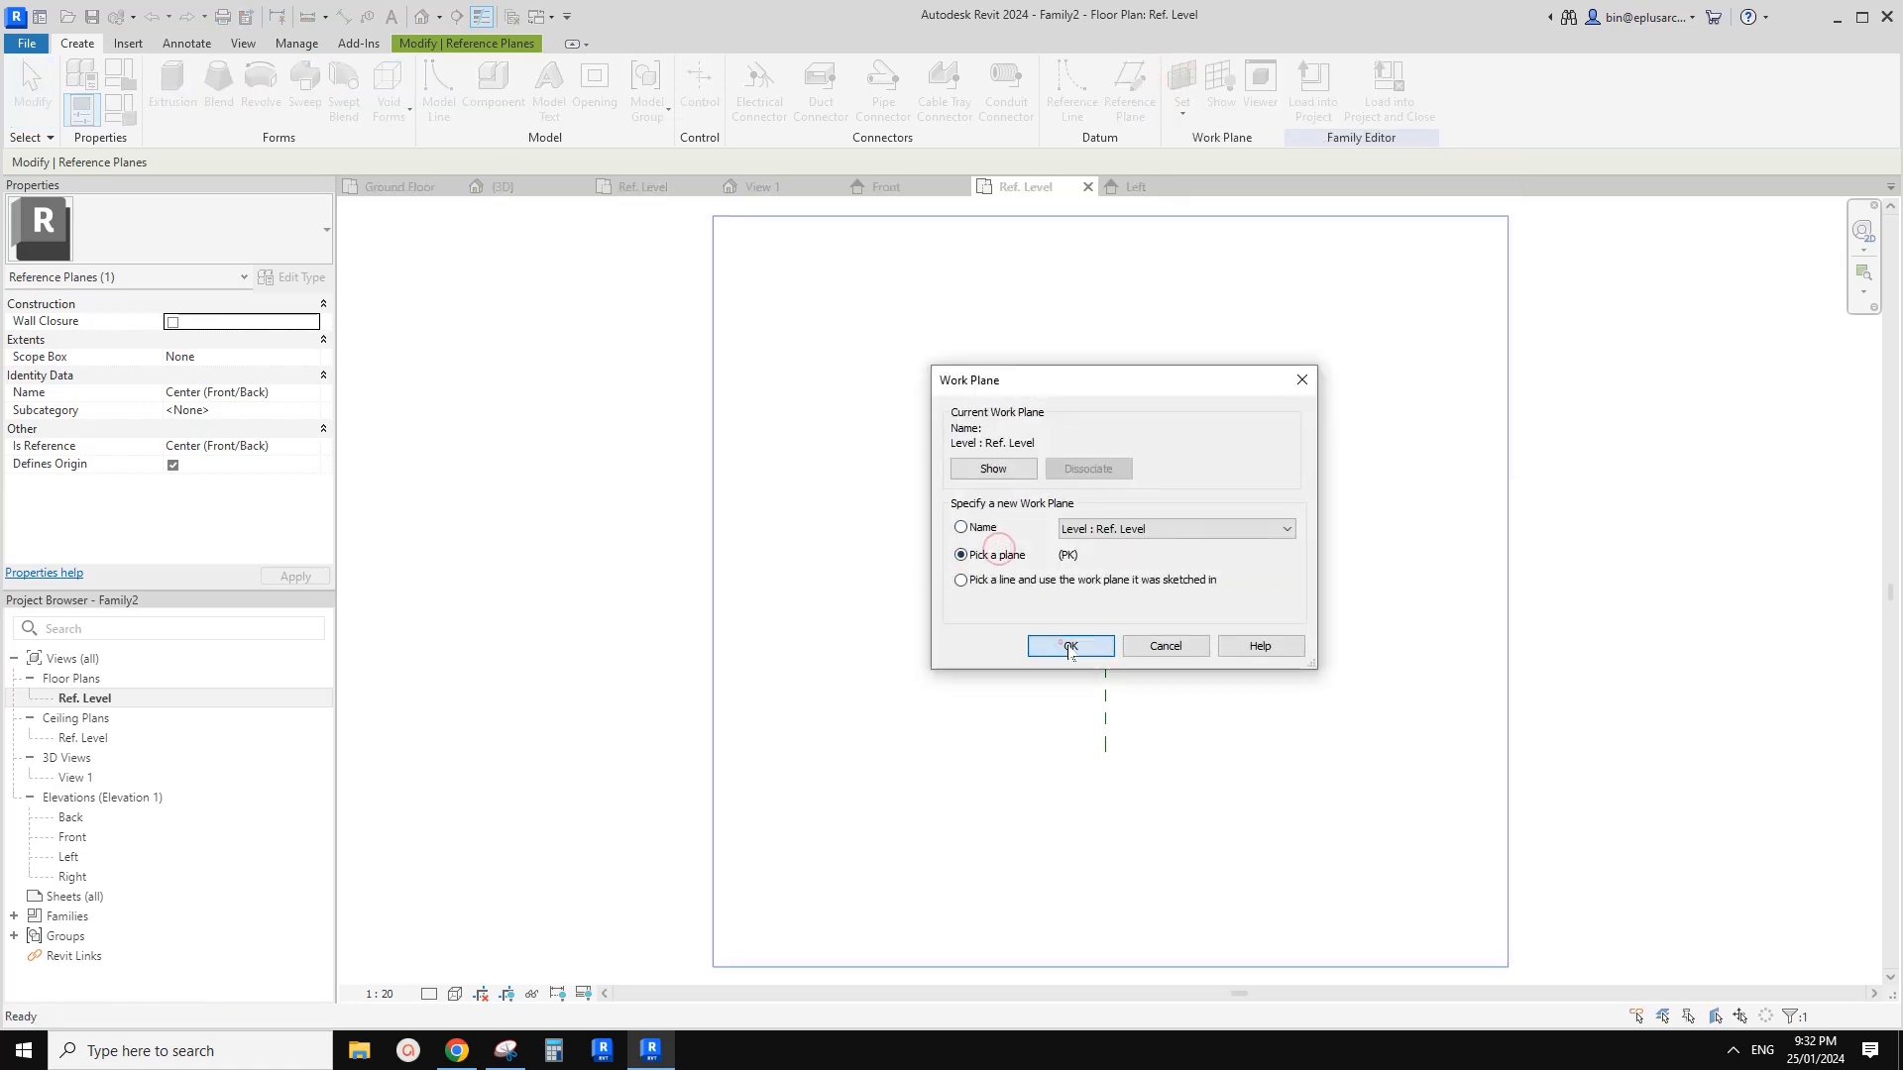
click(1070, 646)
click(1226, 587)
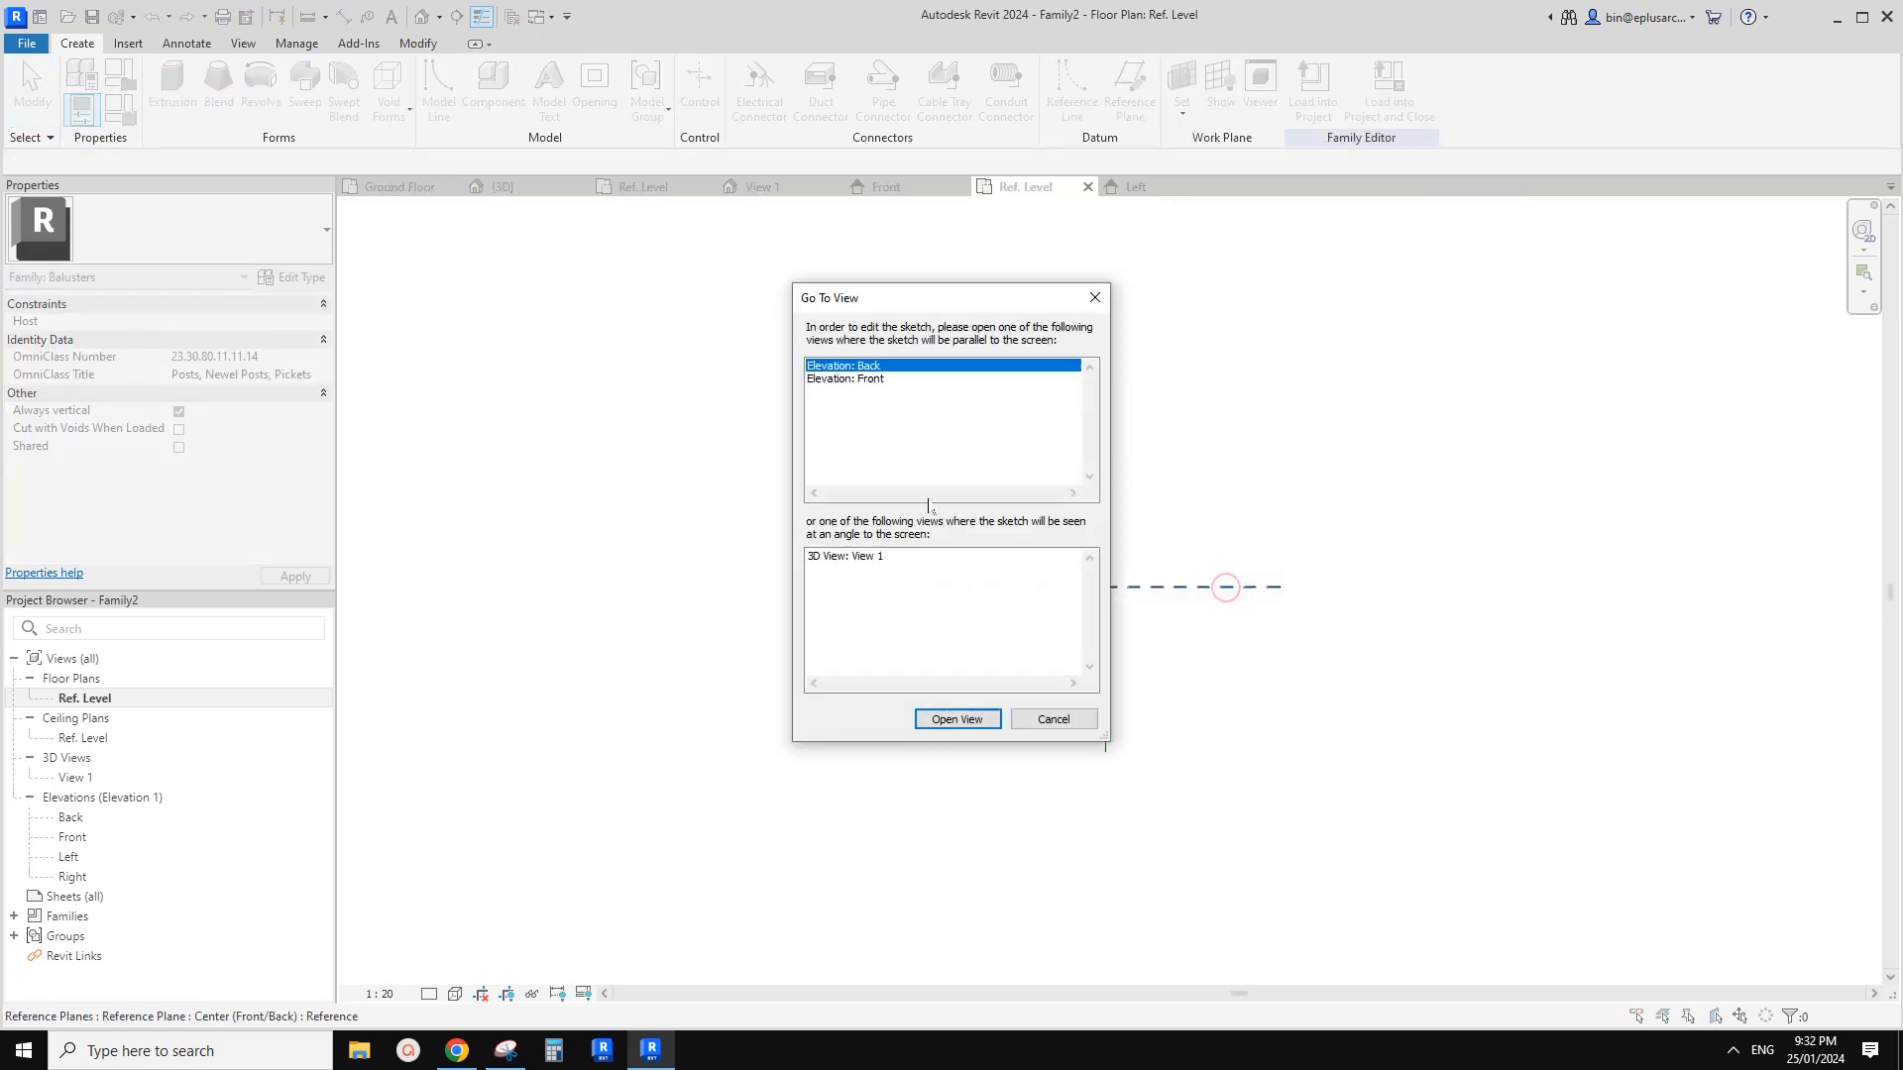
click(864, 379)
click(958, 719)
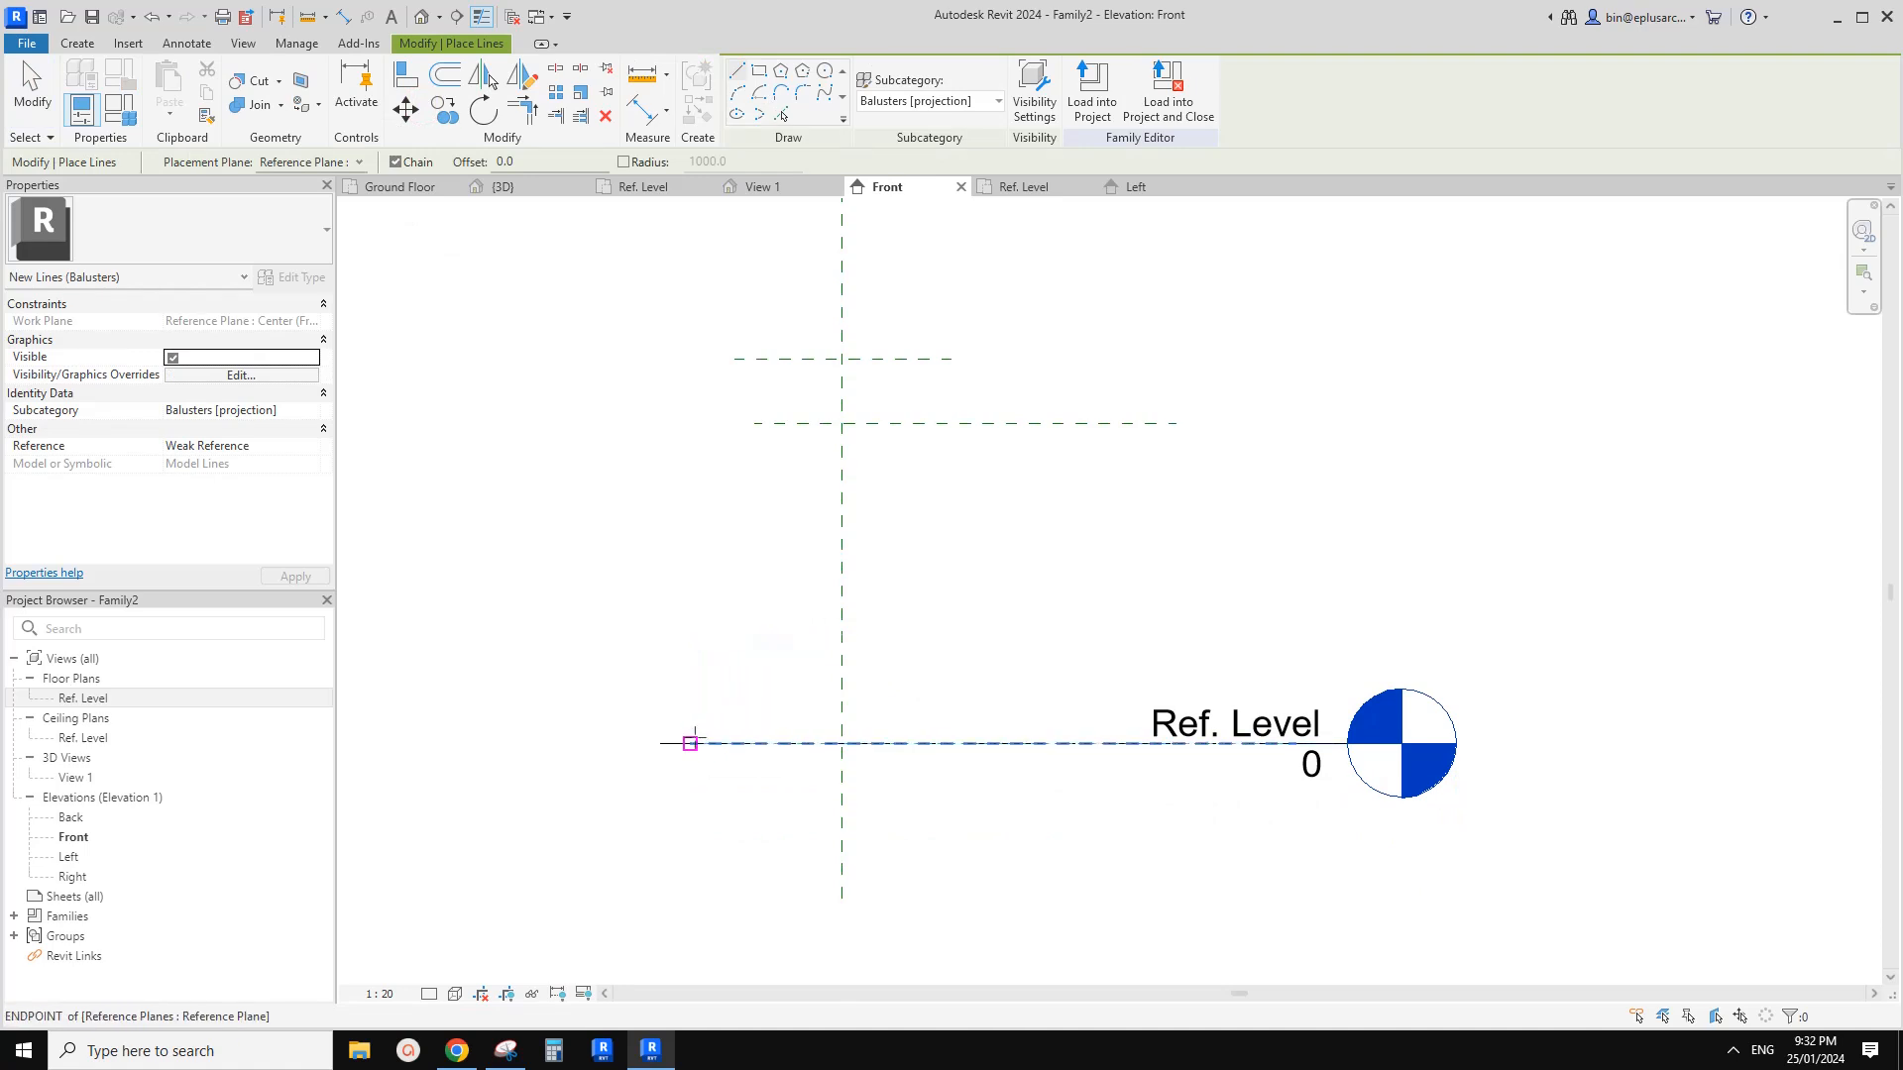
click(706, 741)
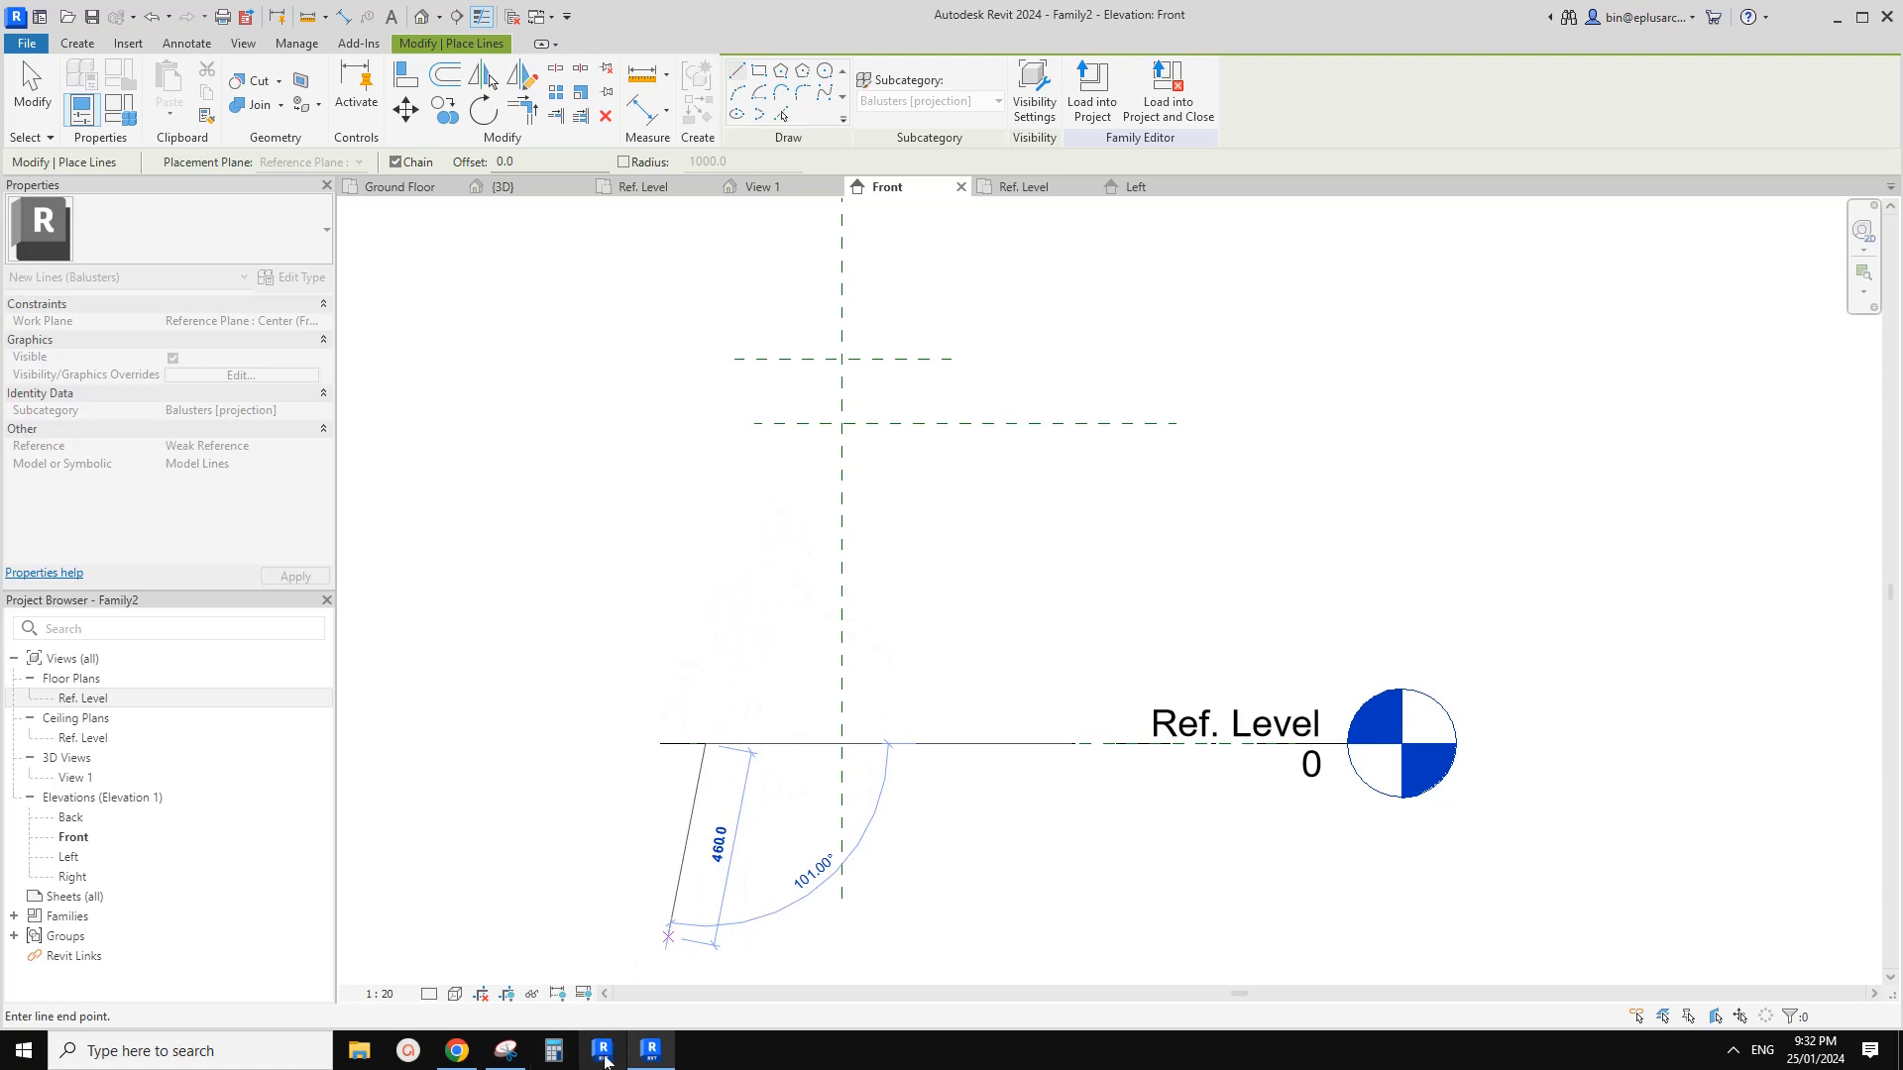
key(Escape)
Check the height of the railing's top rail with a Spot Elevation in the project's 3D view
click(416, 188)
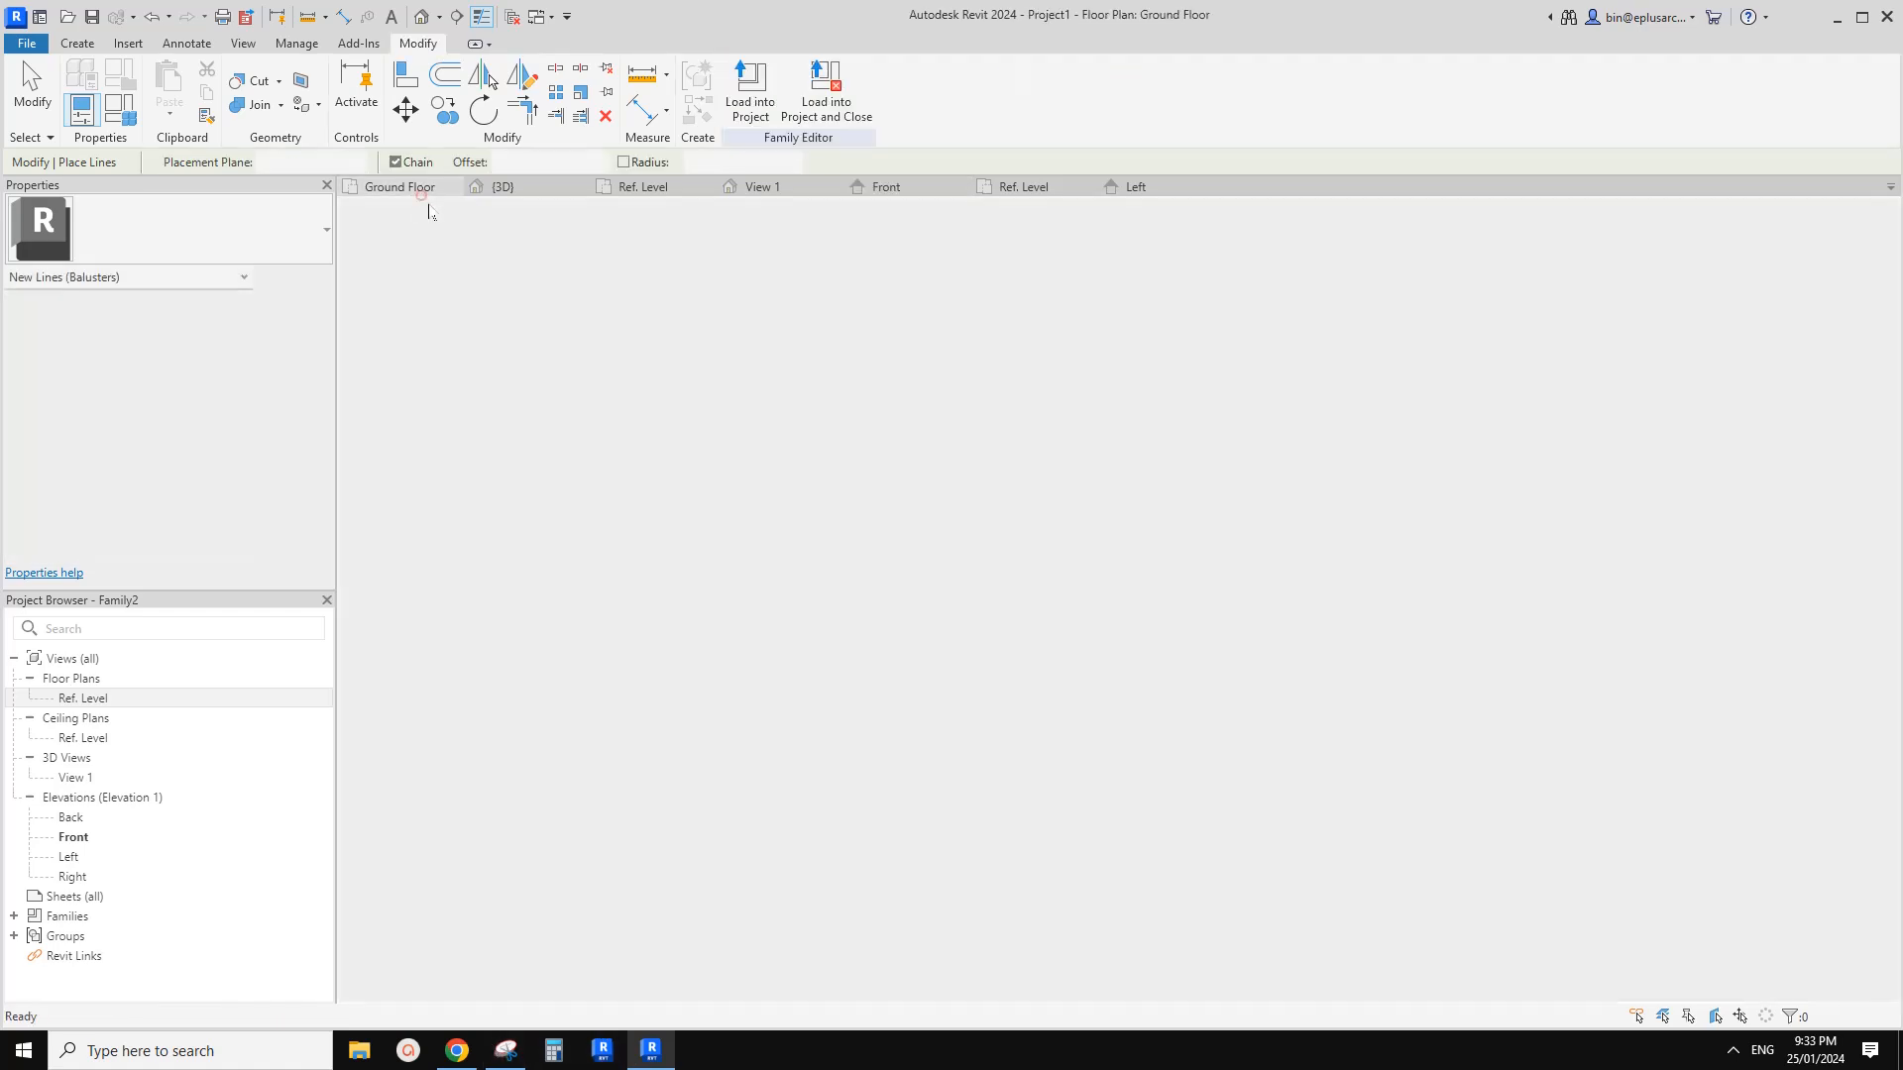
click(502, 187)
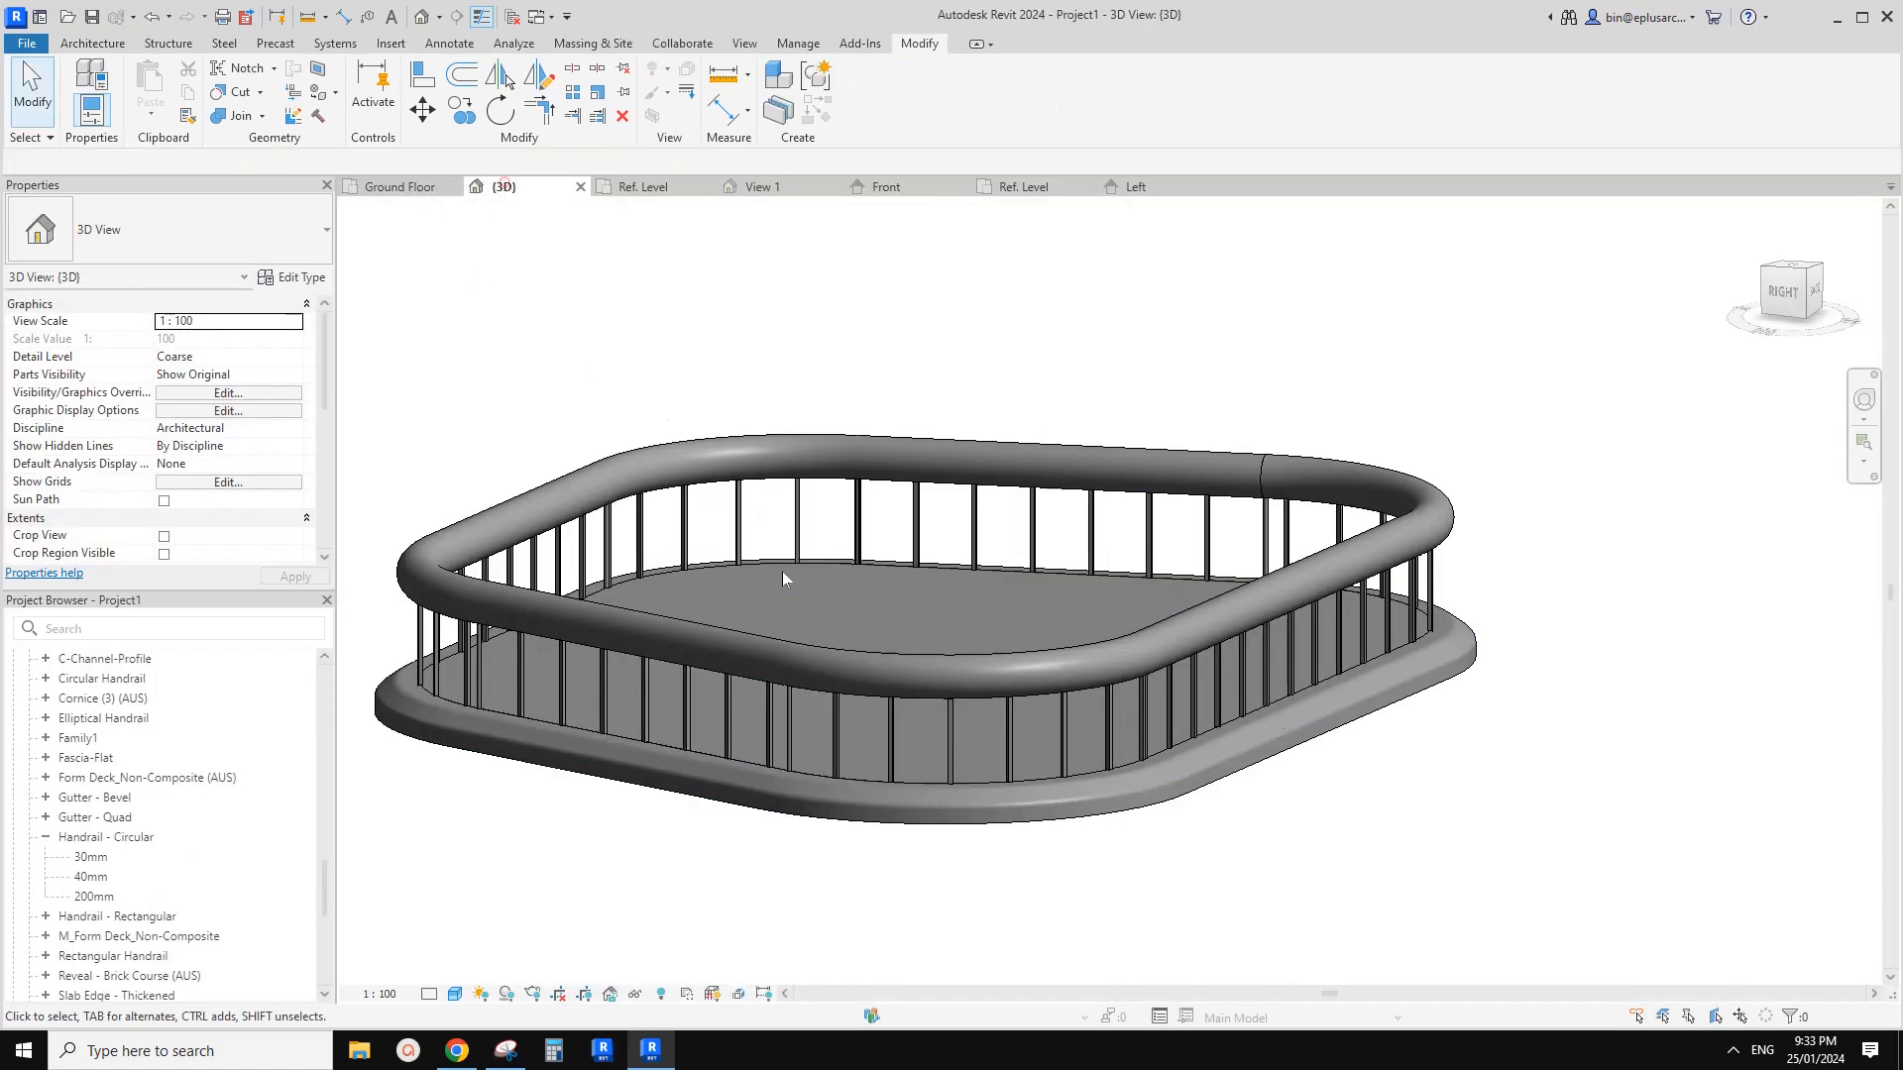
click(988, 680)
shift+middle_drag(621, 606, 668, 493)
click(449, 43)
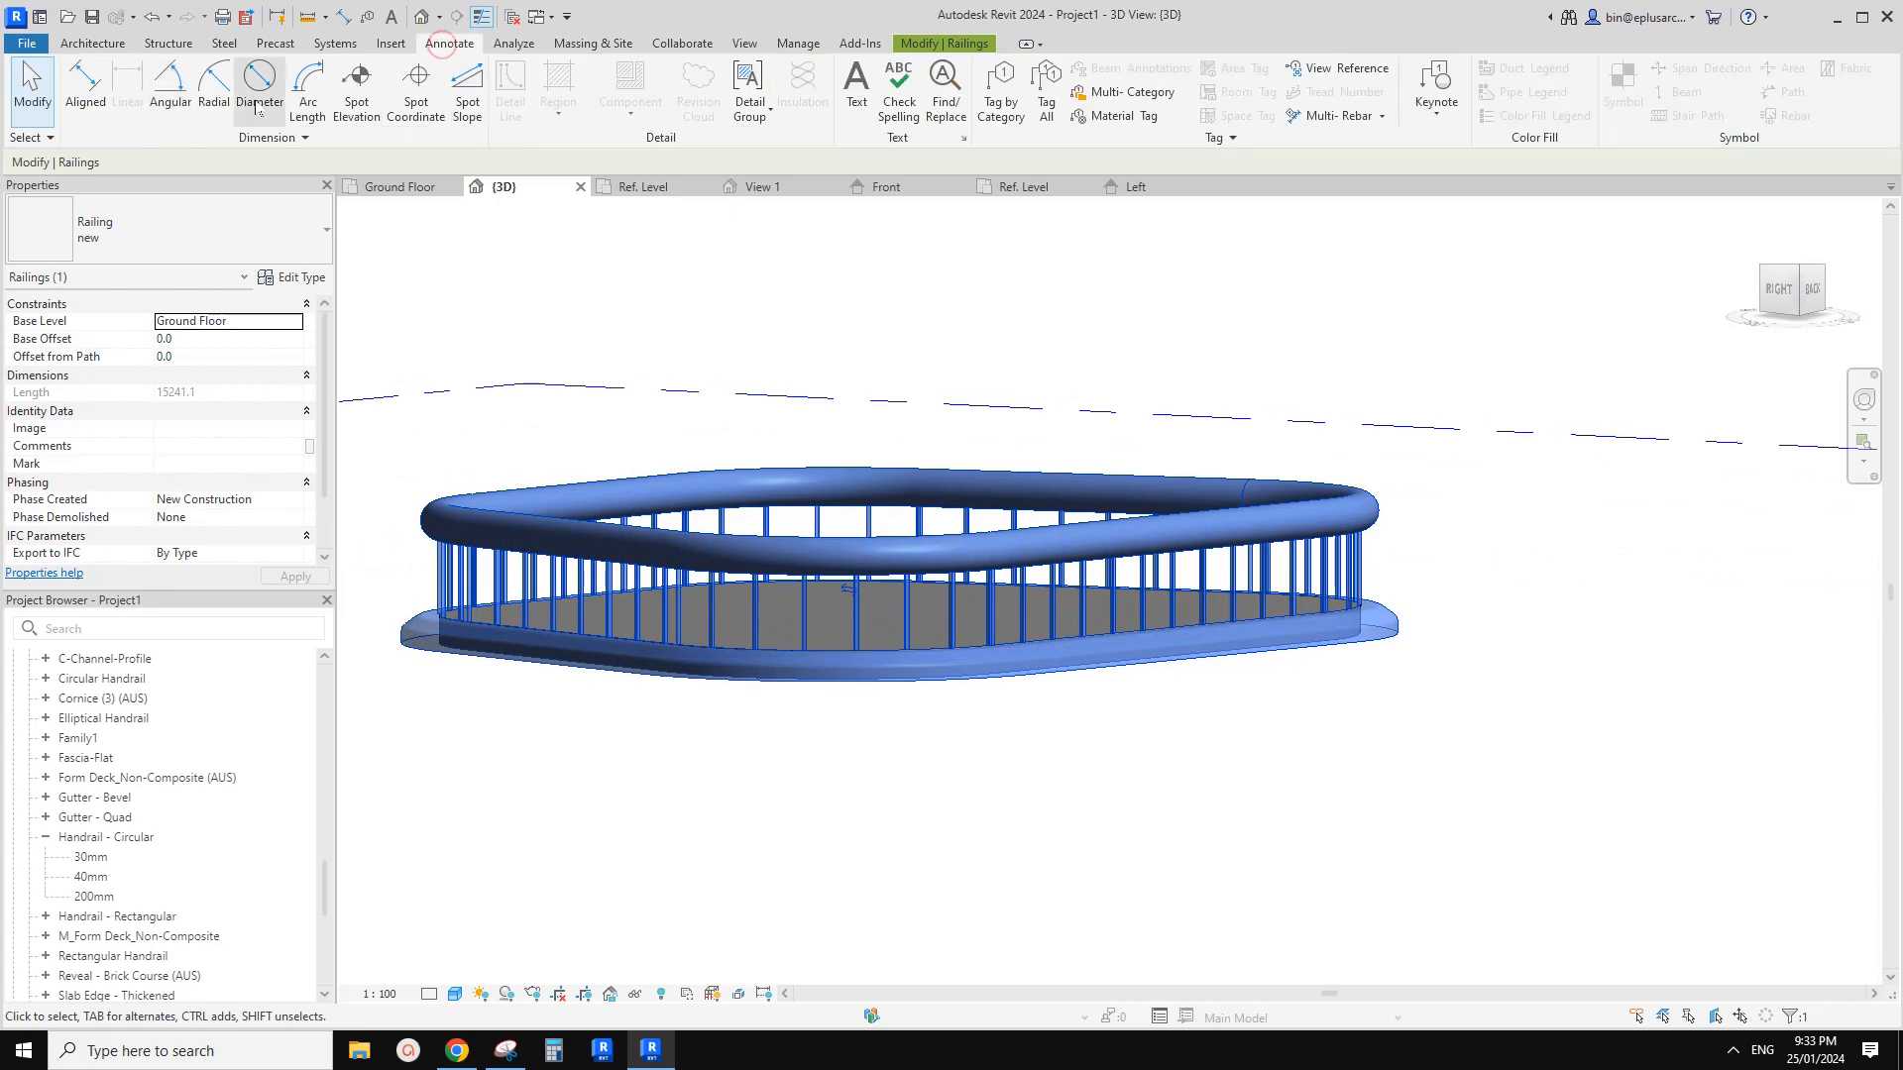
click(357, 89)
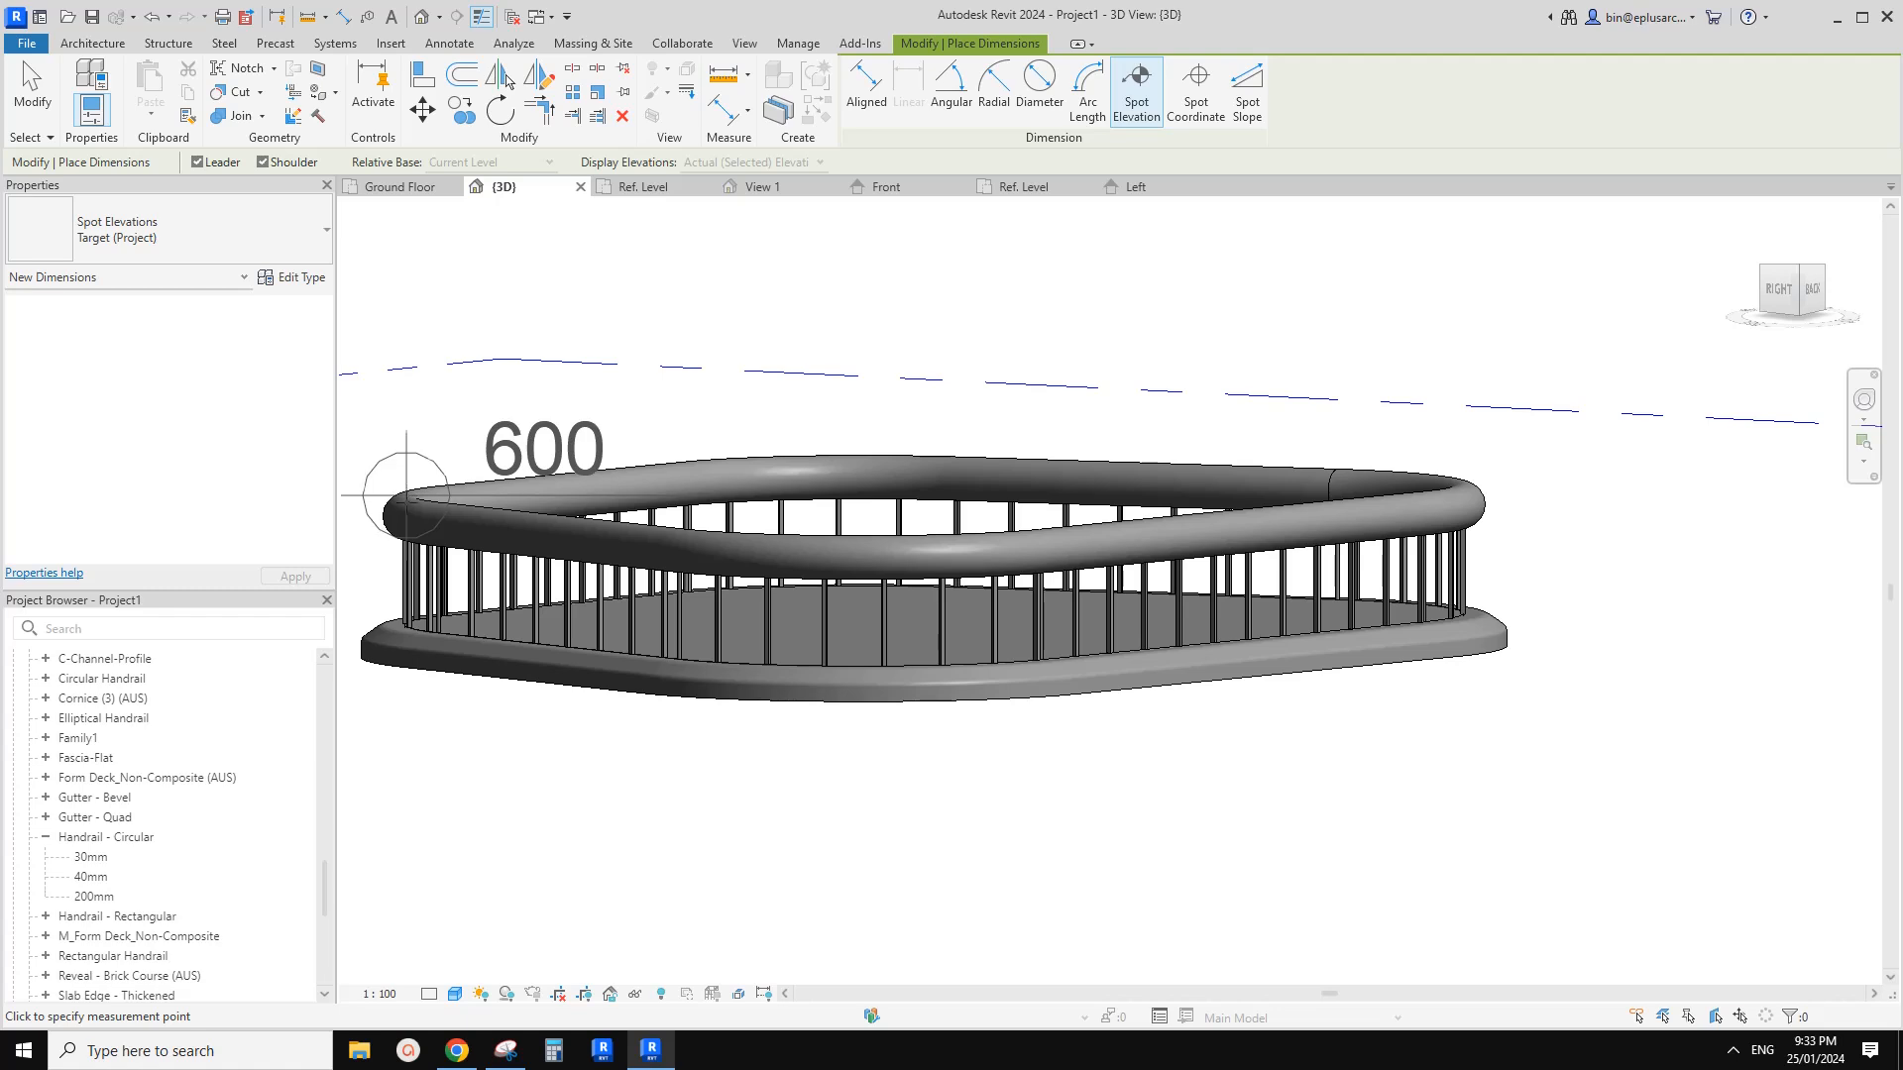
key(Escape)
key(Escape)
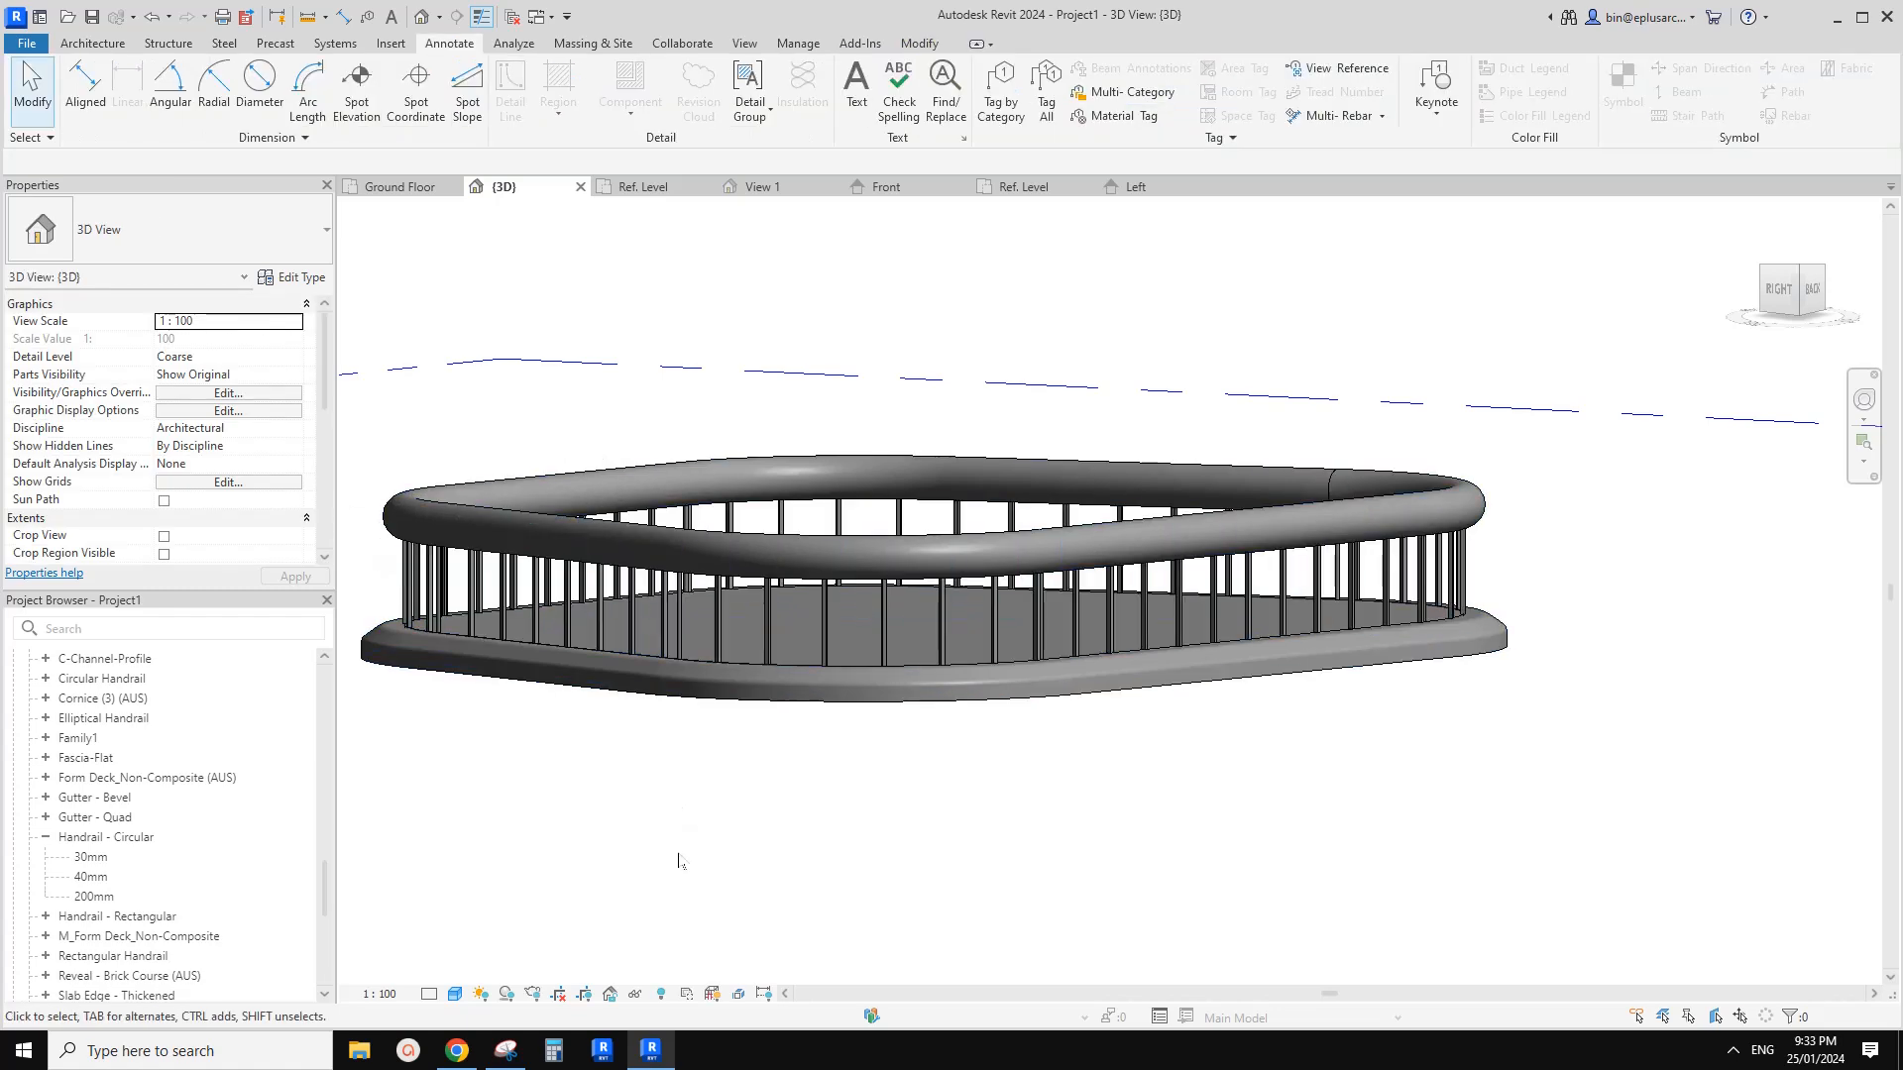
Start an extrusion in the baluster's Front elevation and sketch guide lines from the Ref. Level centre: 600 mm up, 100 mm across, 200 mm down
click(1136, 188)
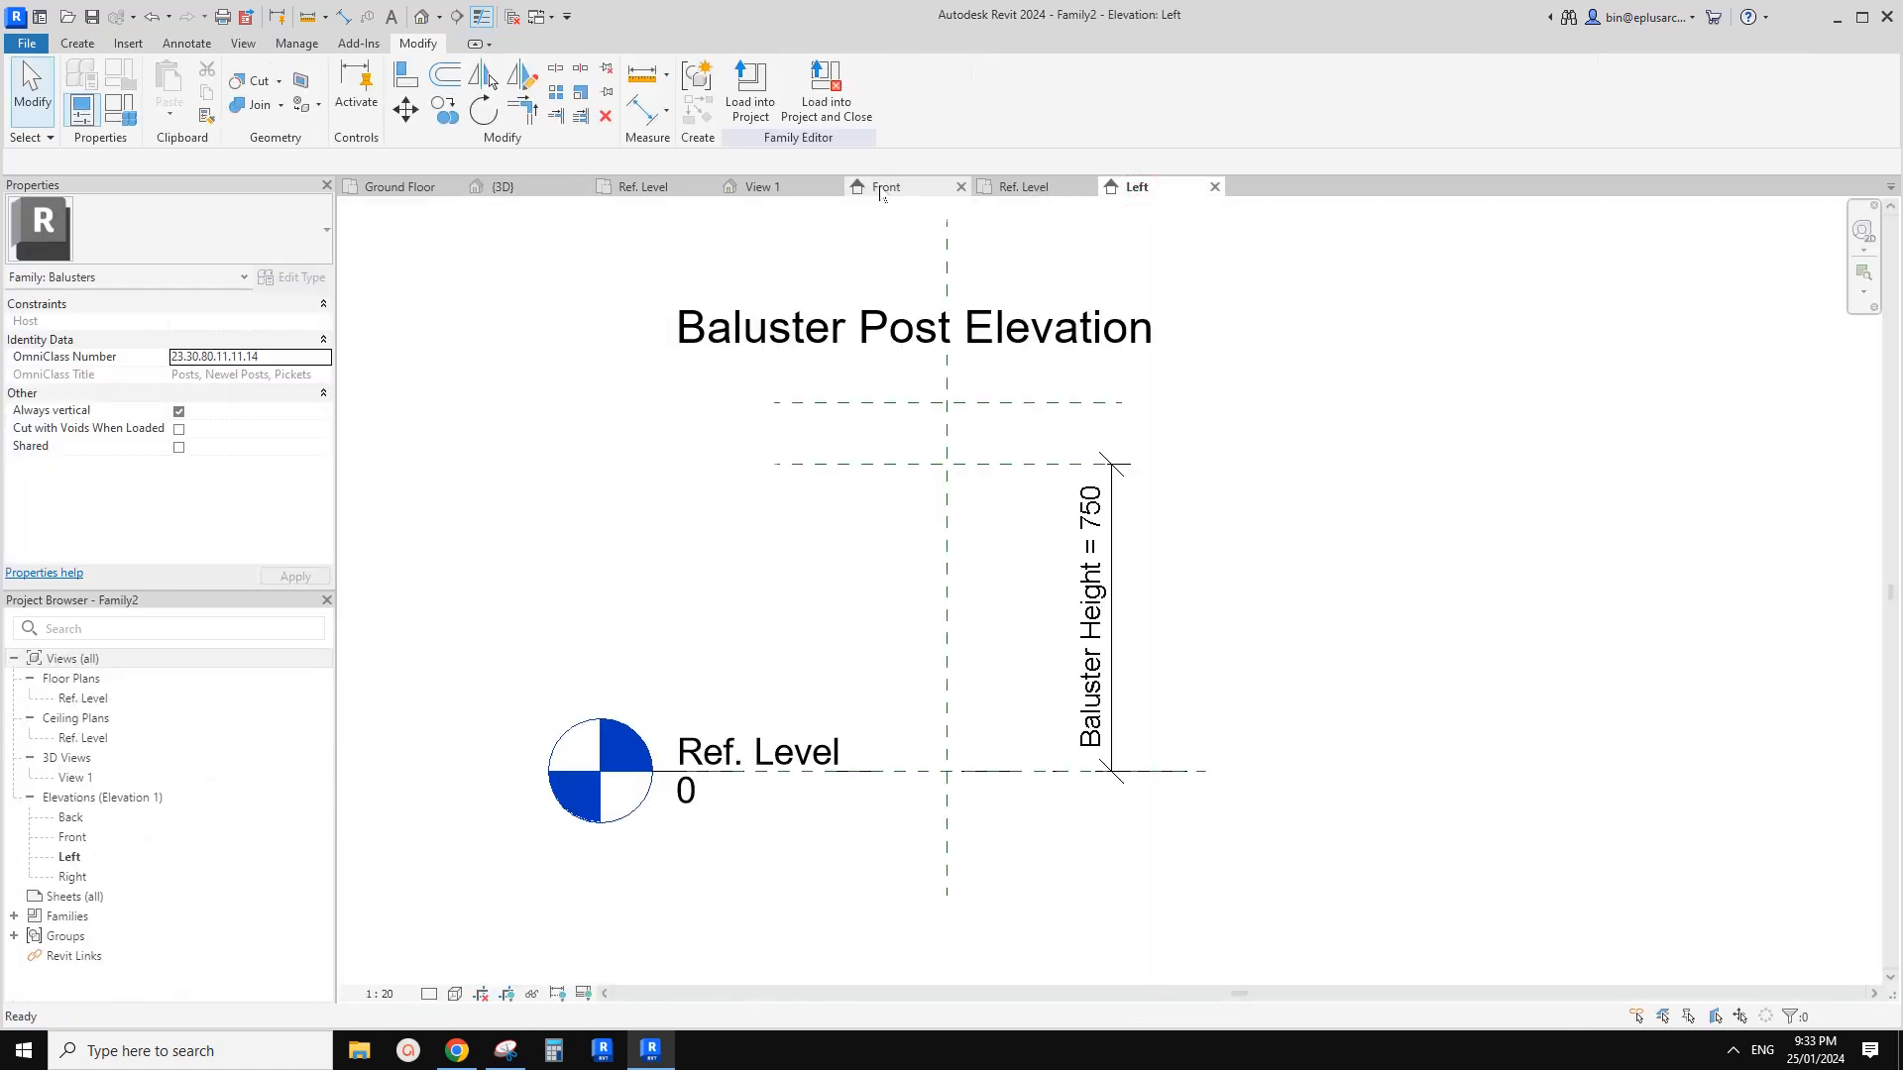
click(885, 188)
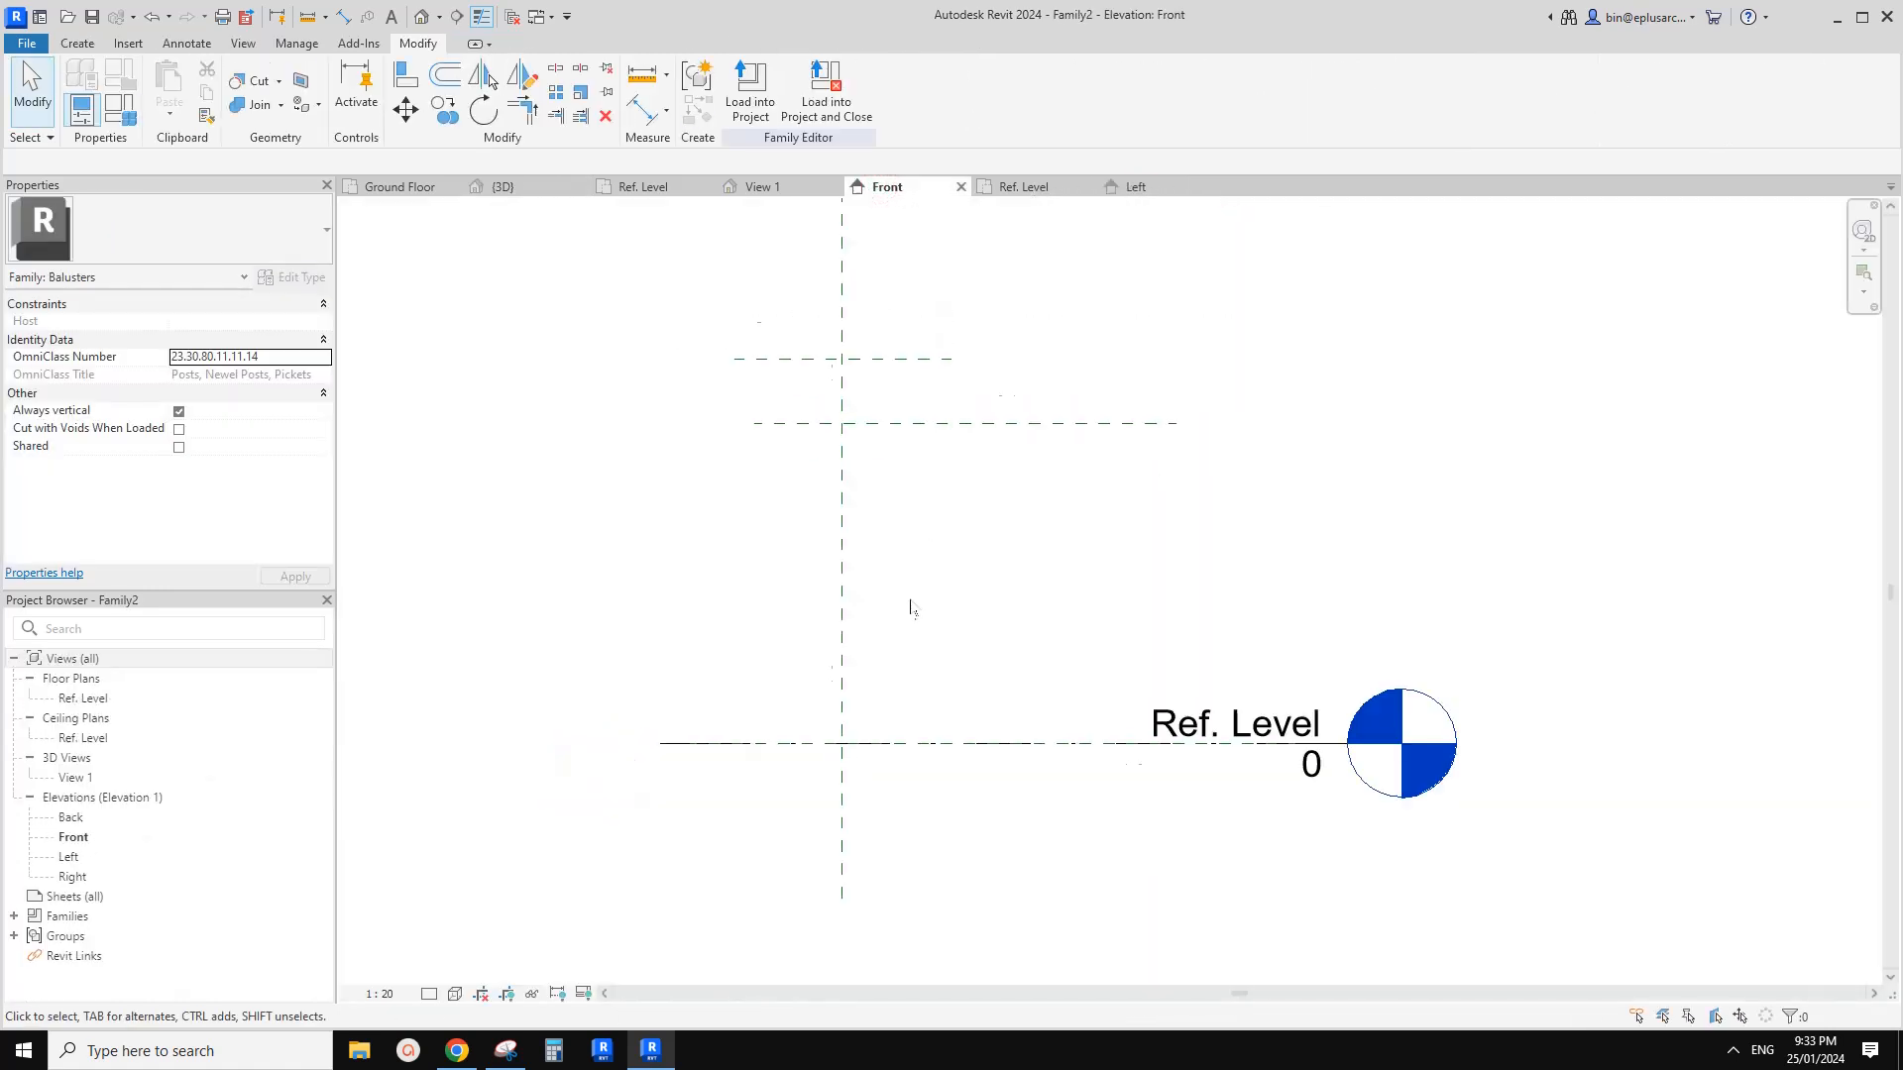
click(77, 44)
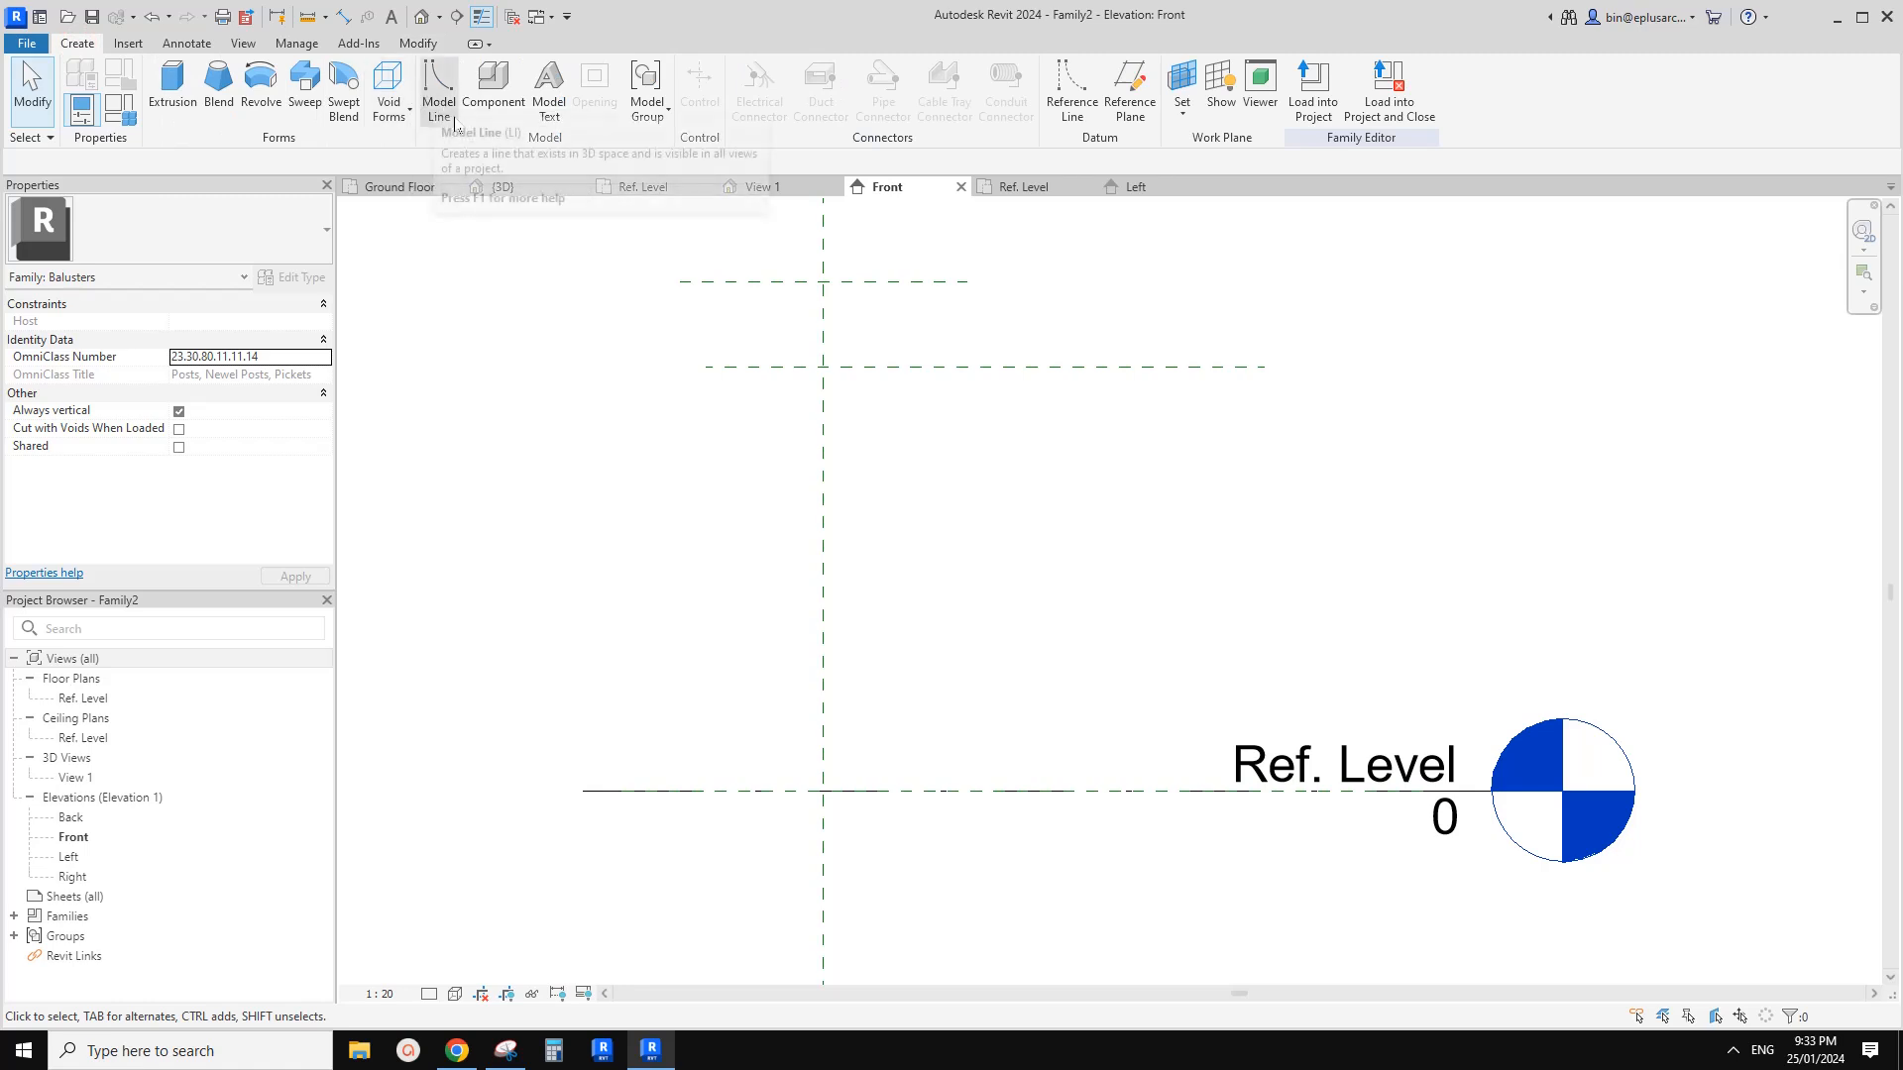
click(173, 84)
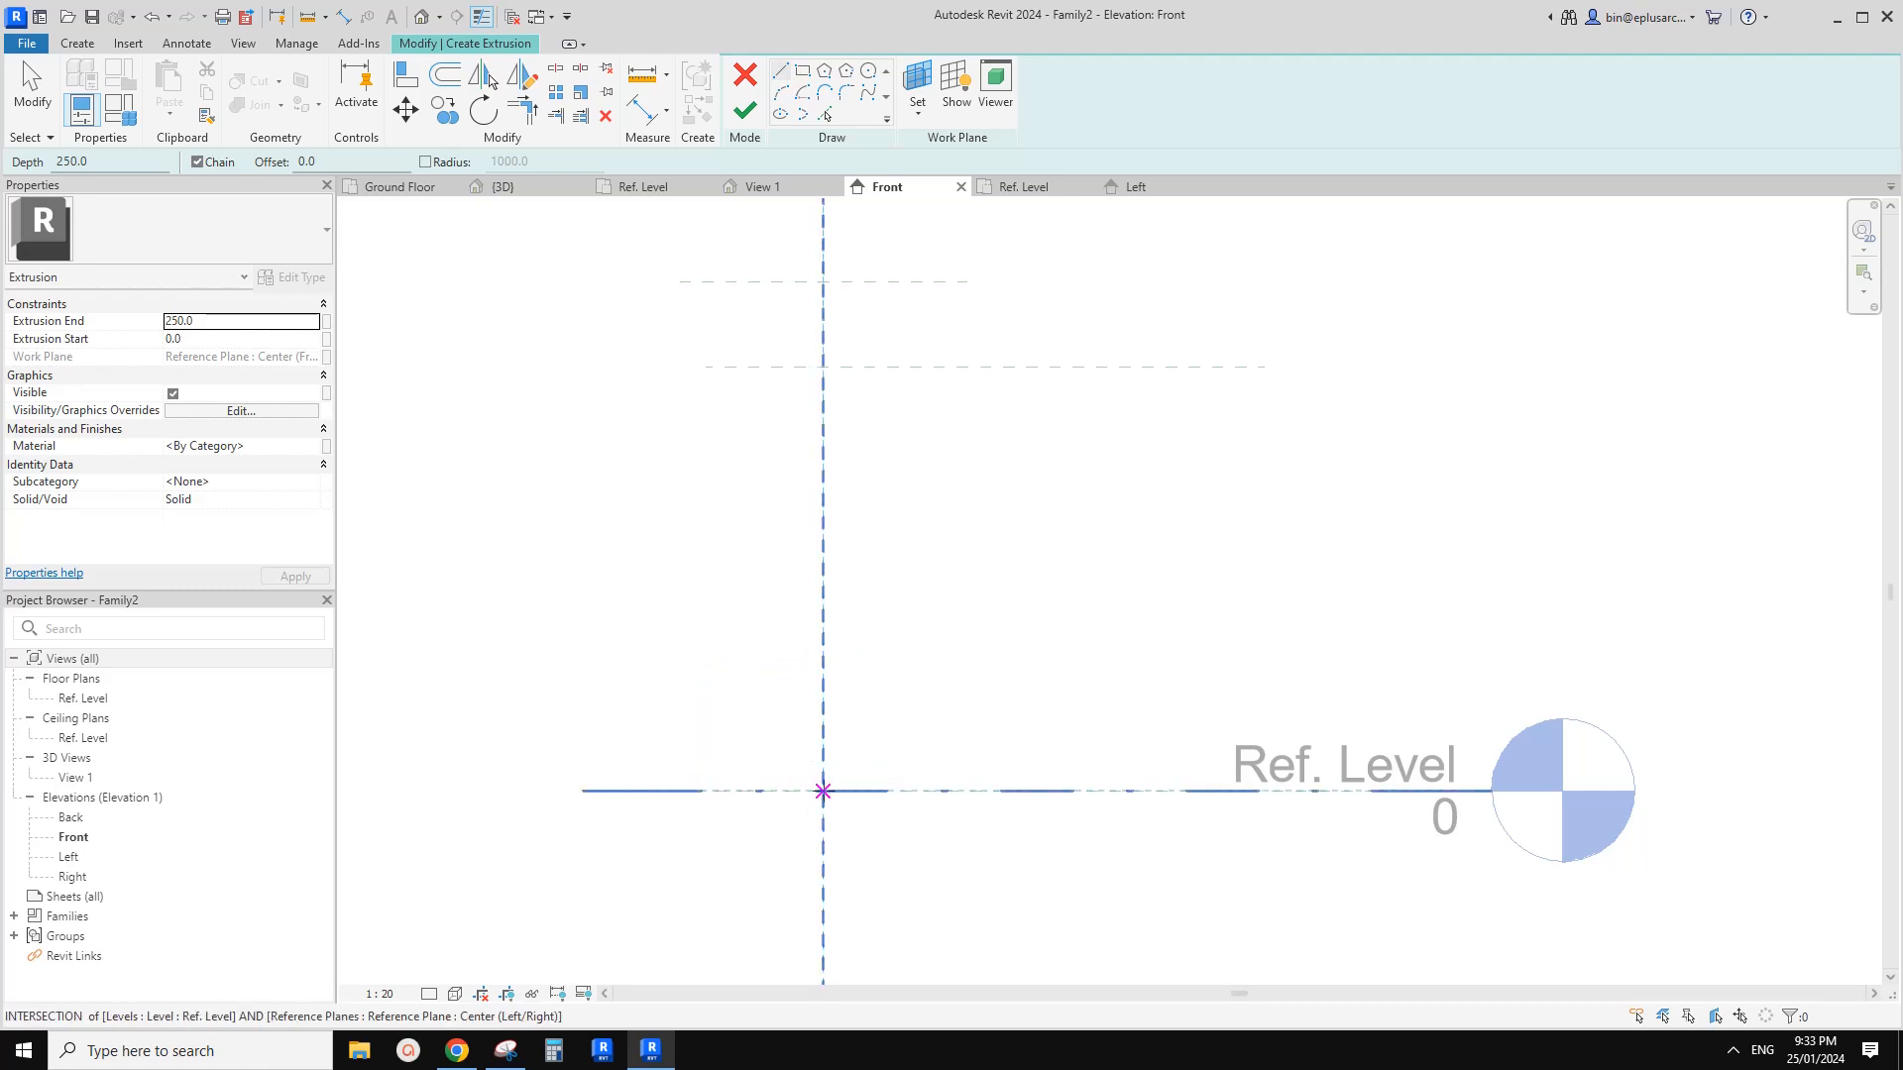
click(822, 791)
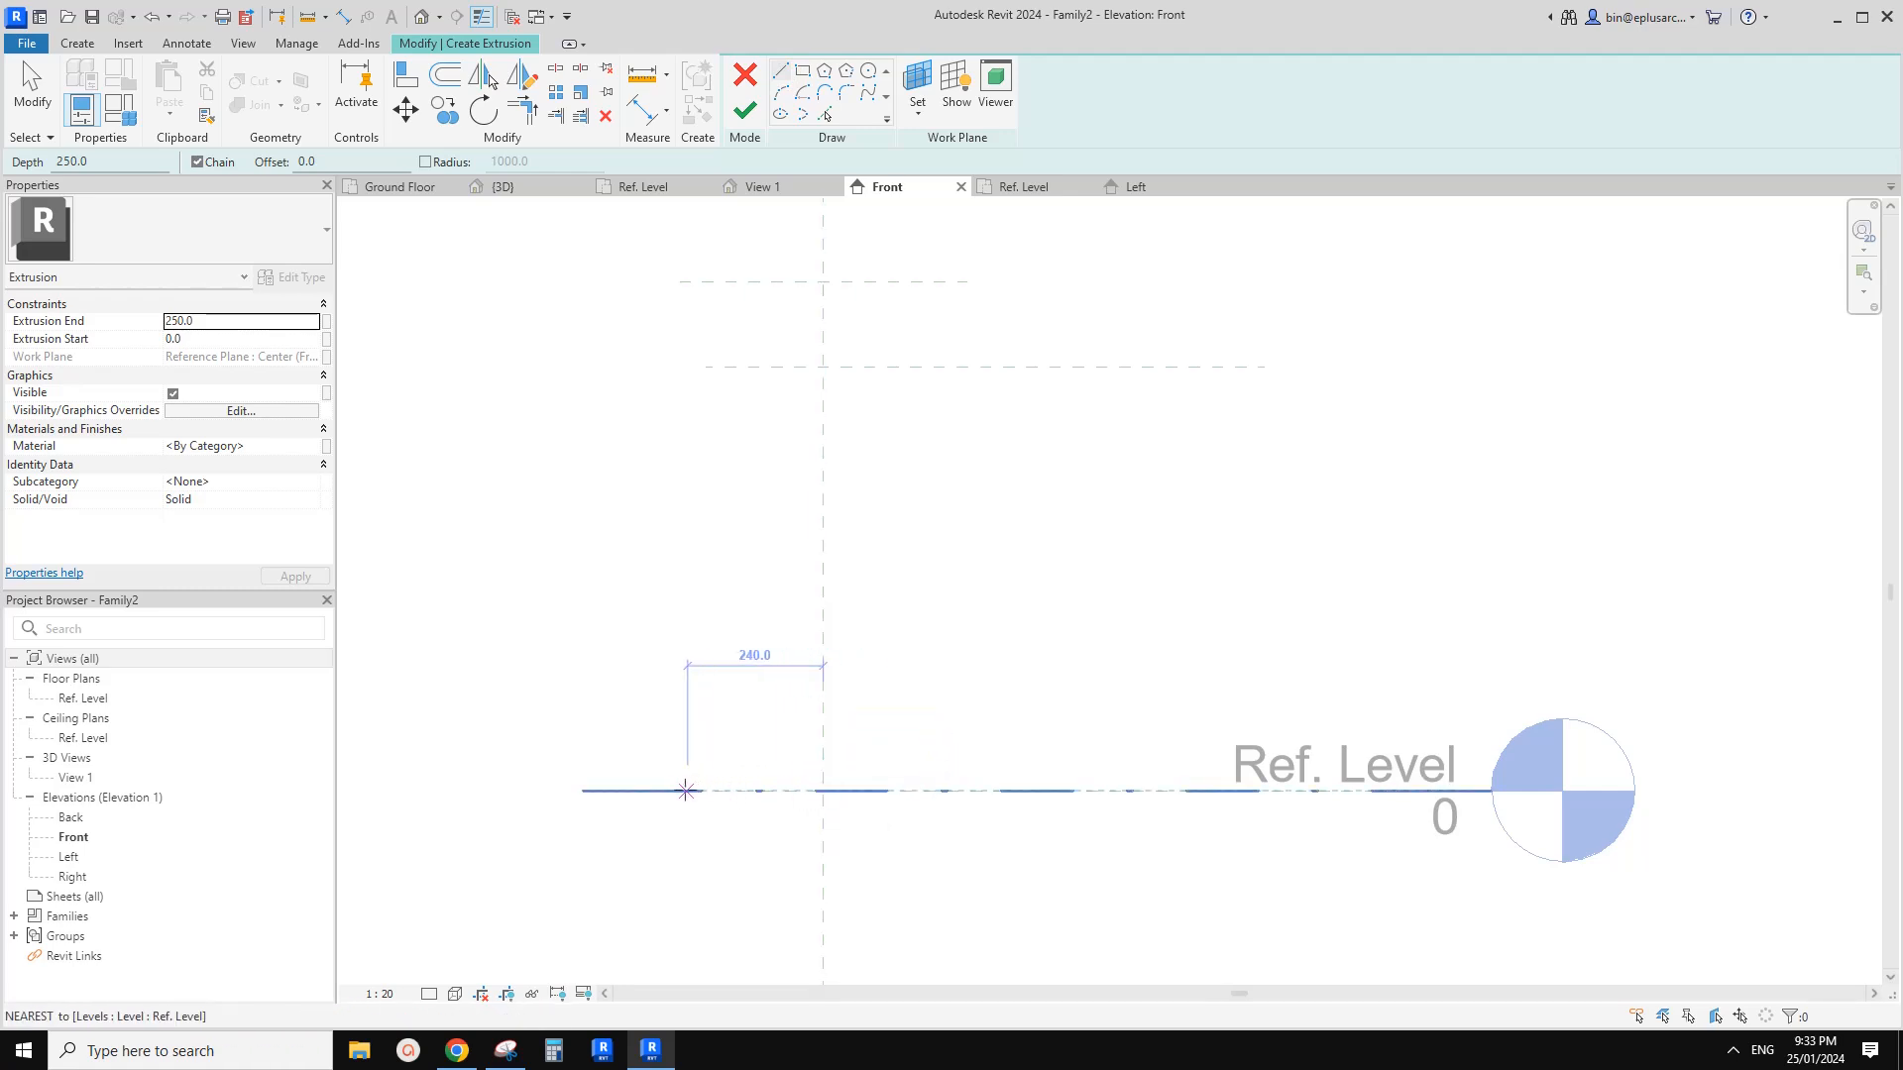
text(6)
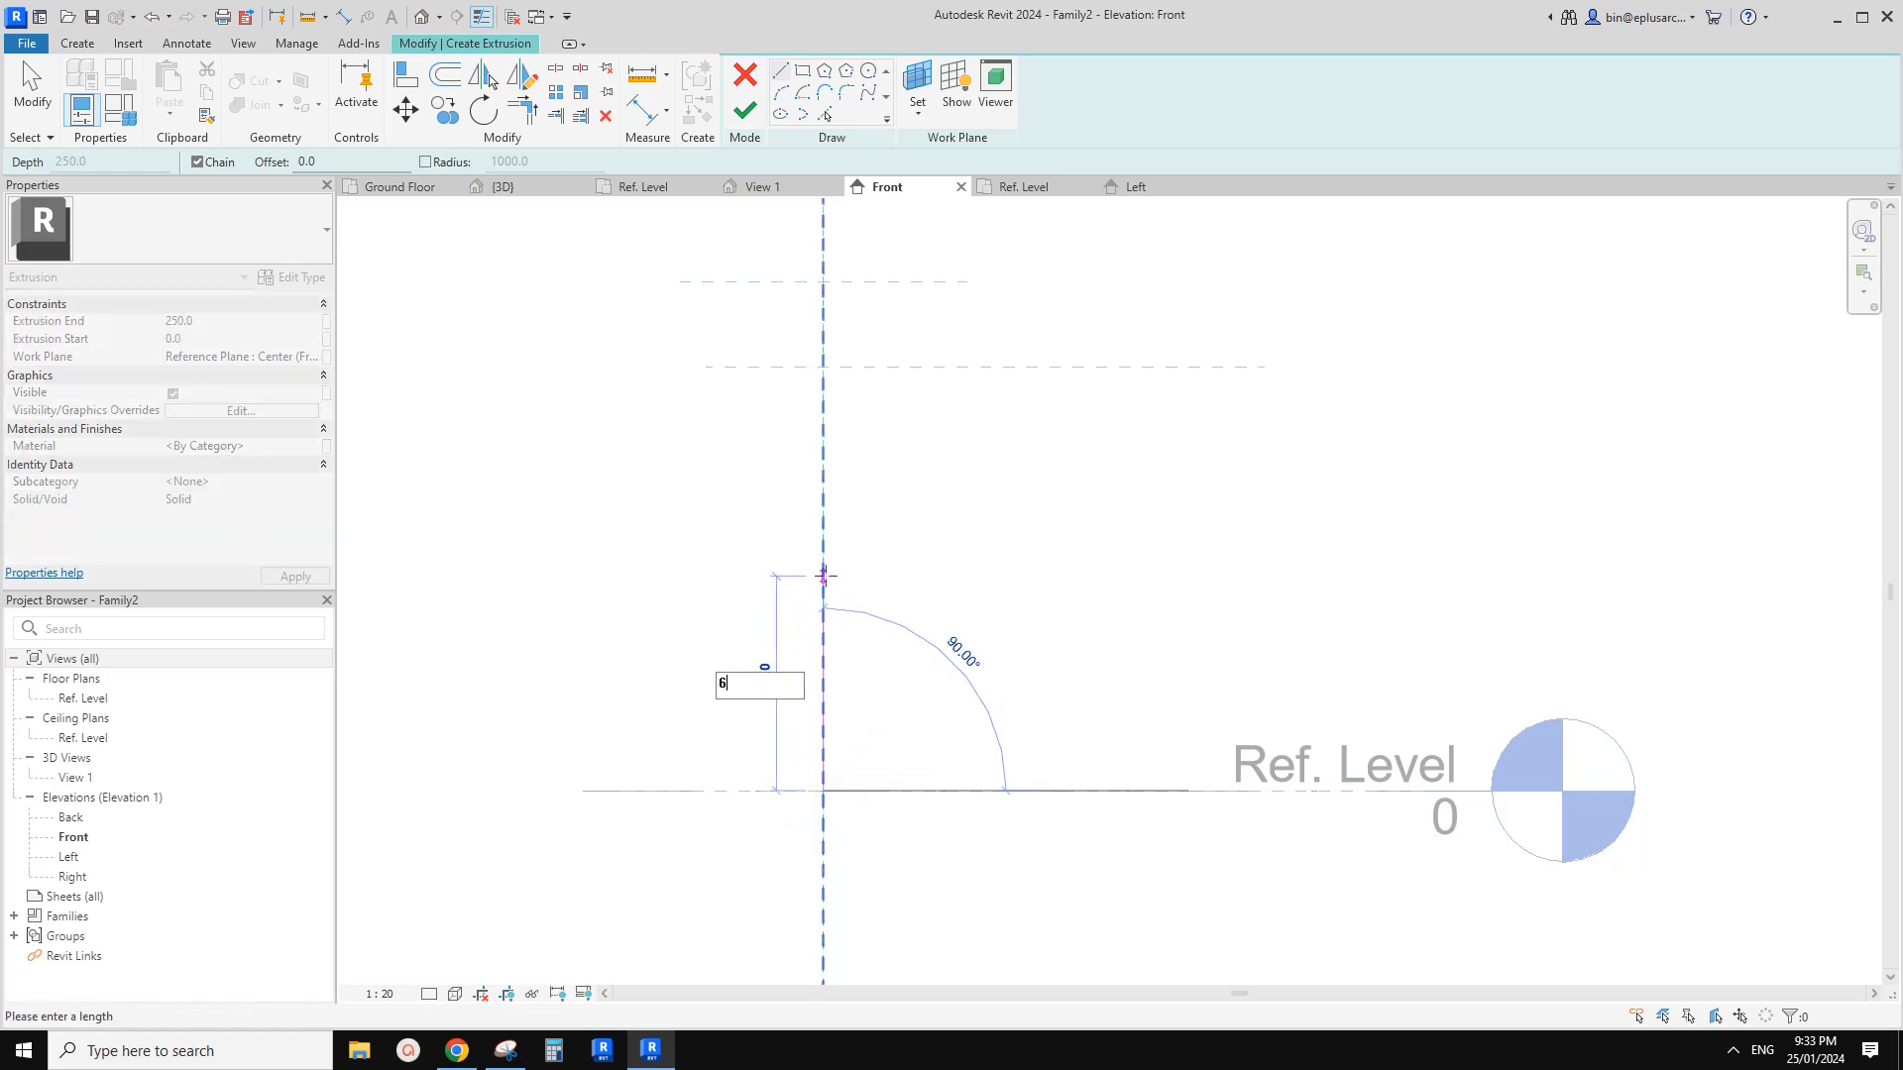
text(00)
key(Return)
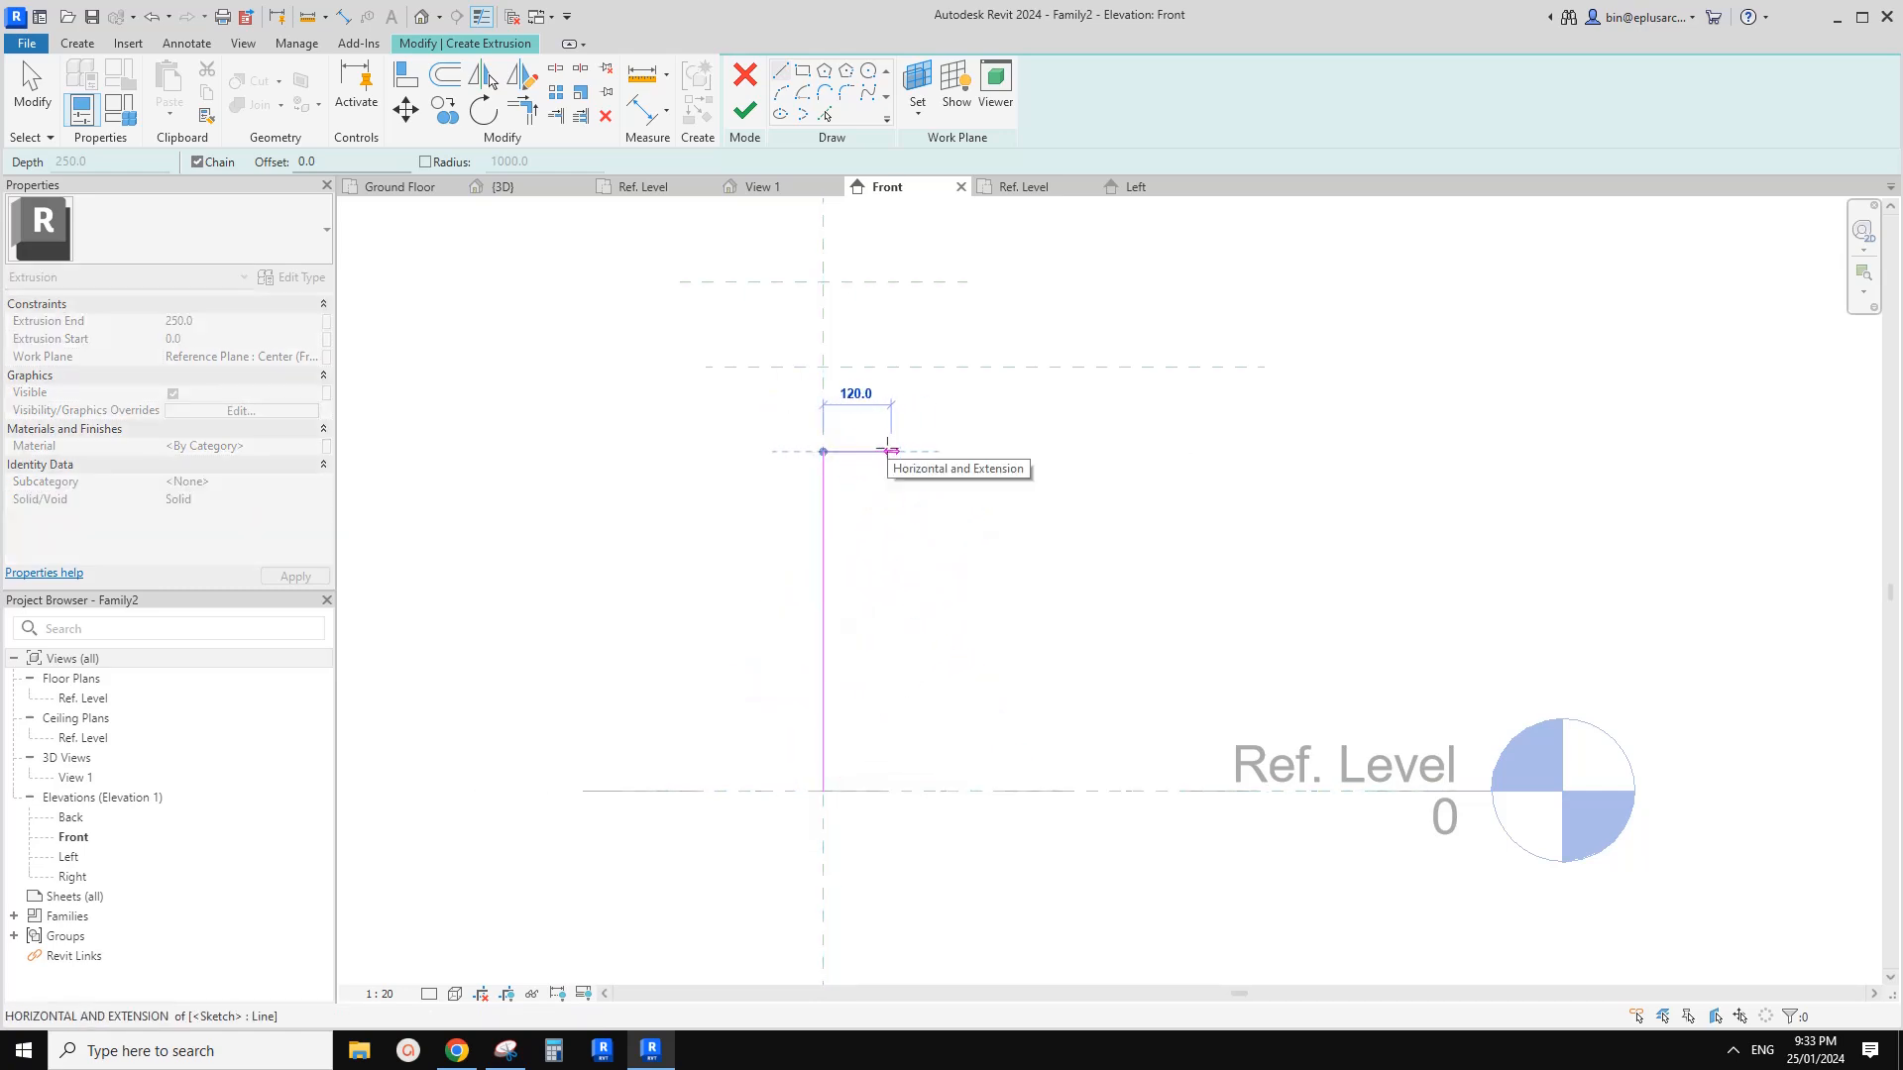
click(879, 452)
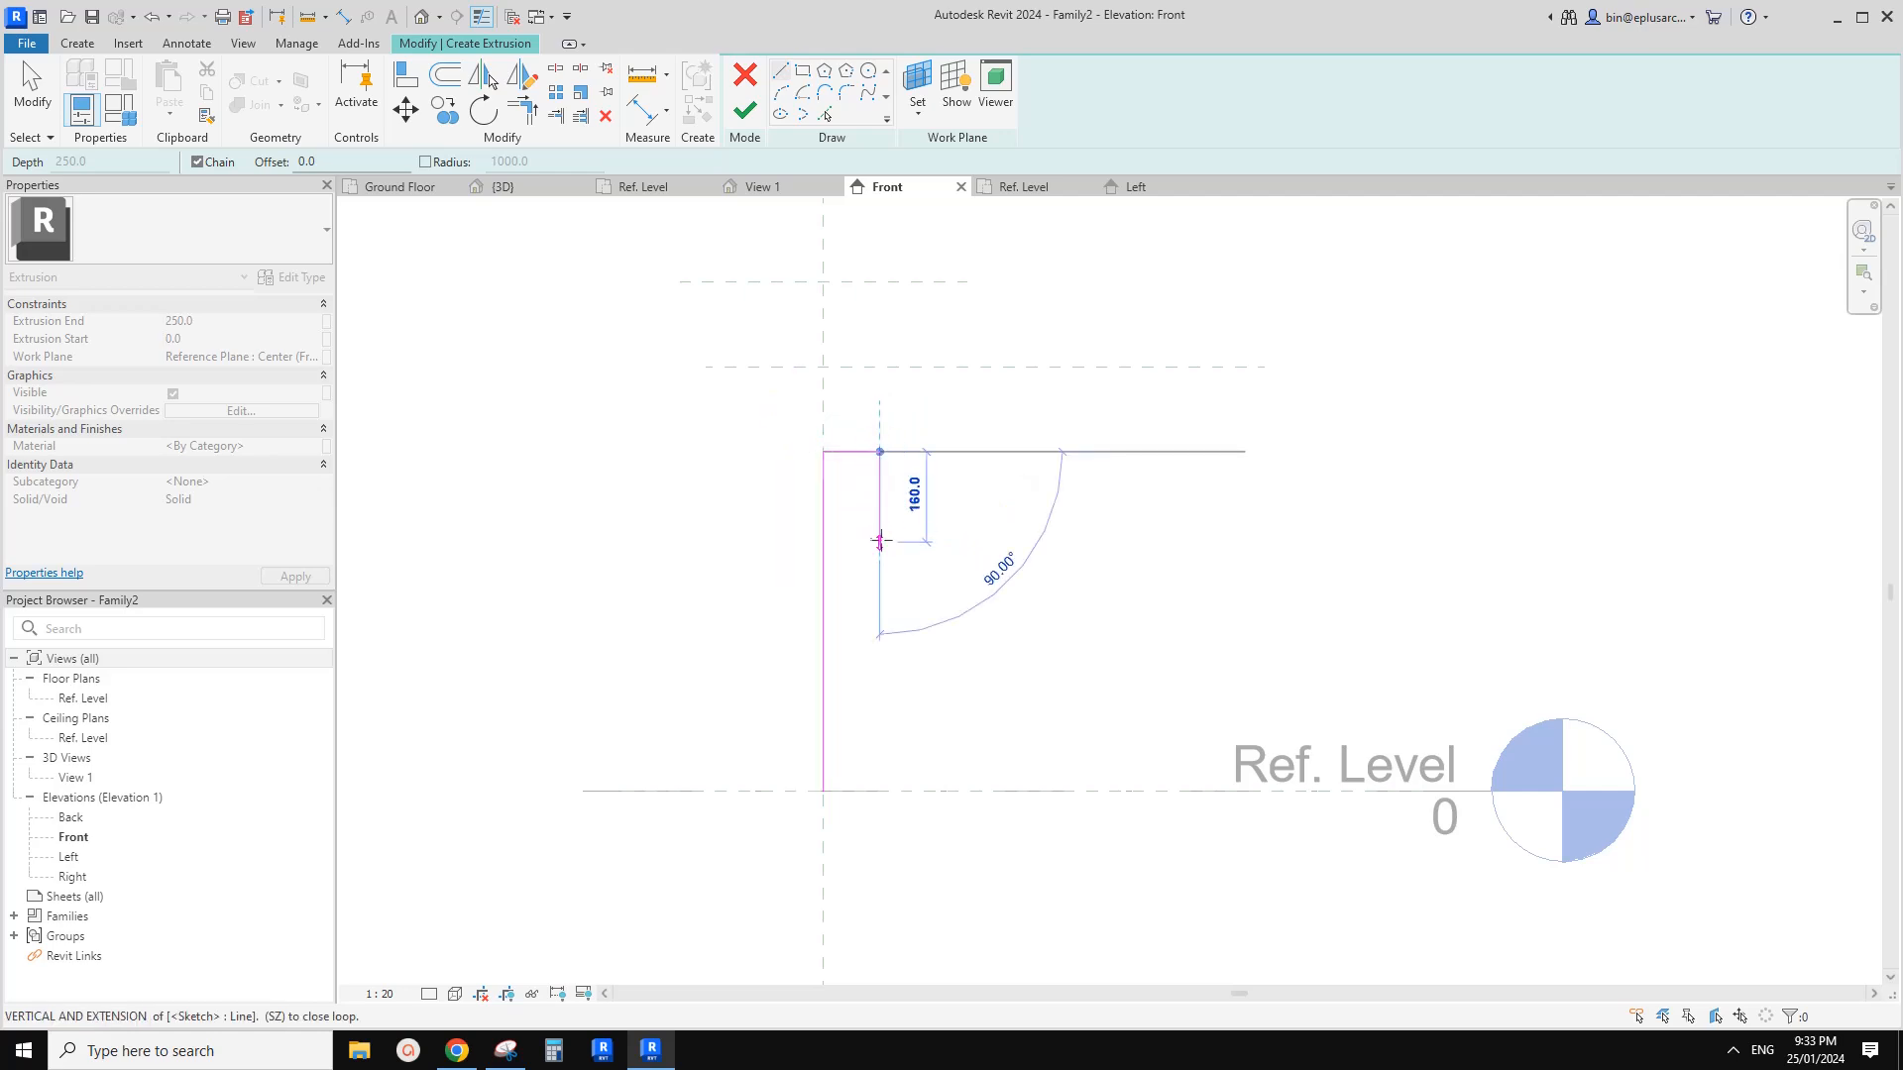
text(200)
key(Return)
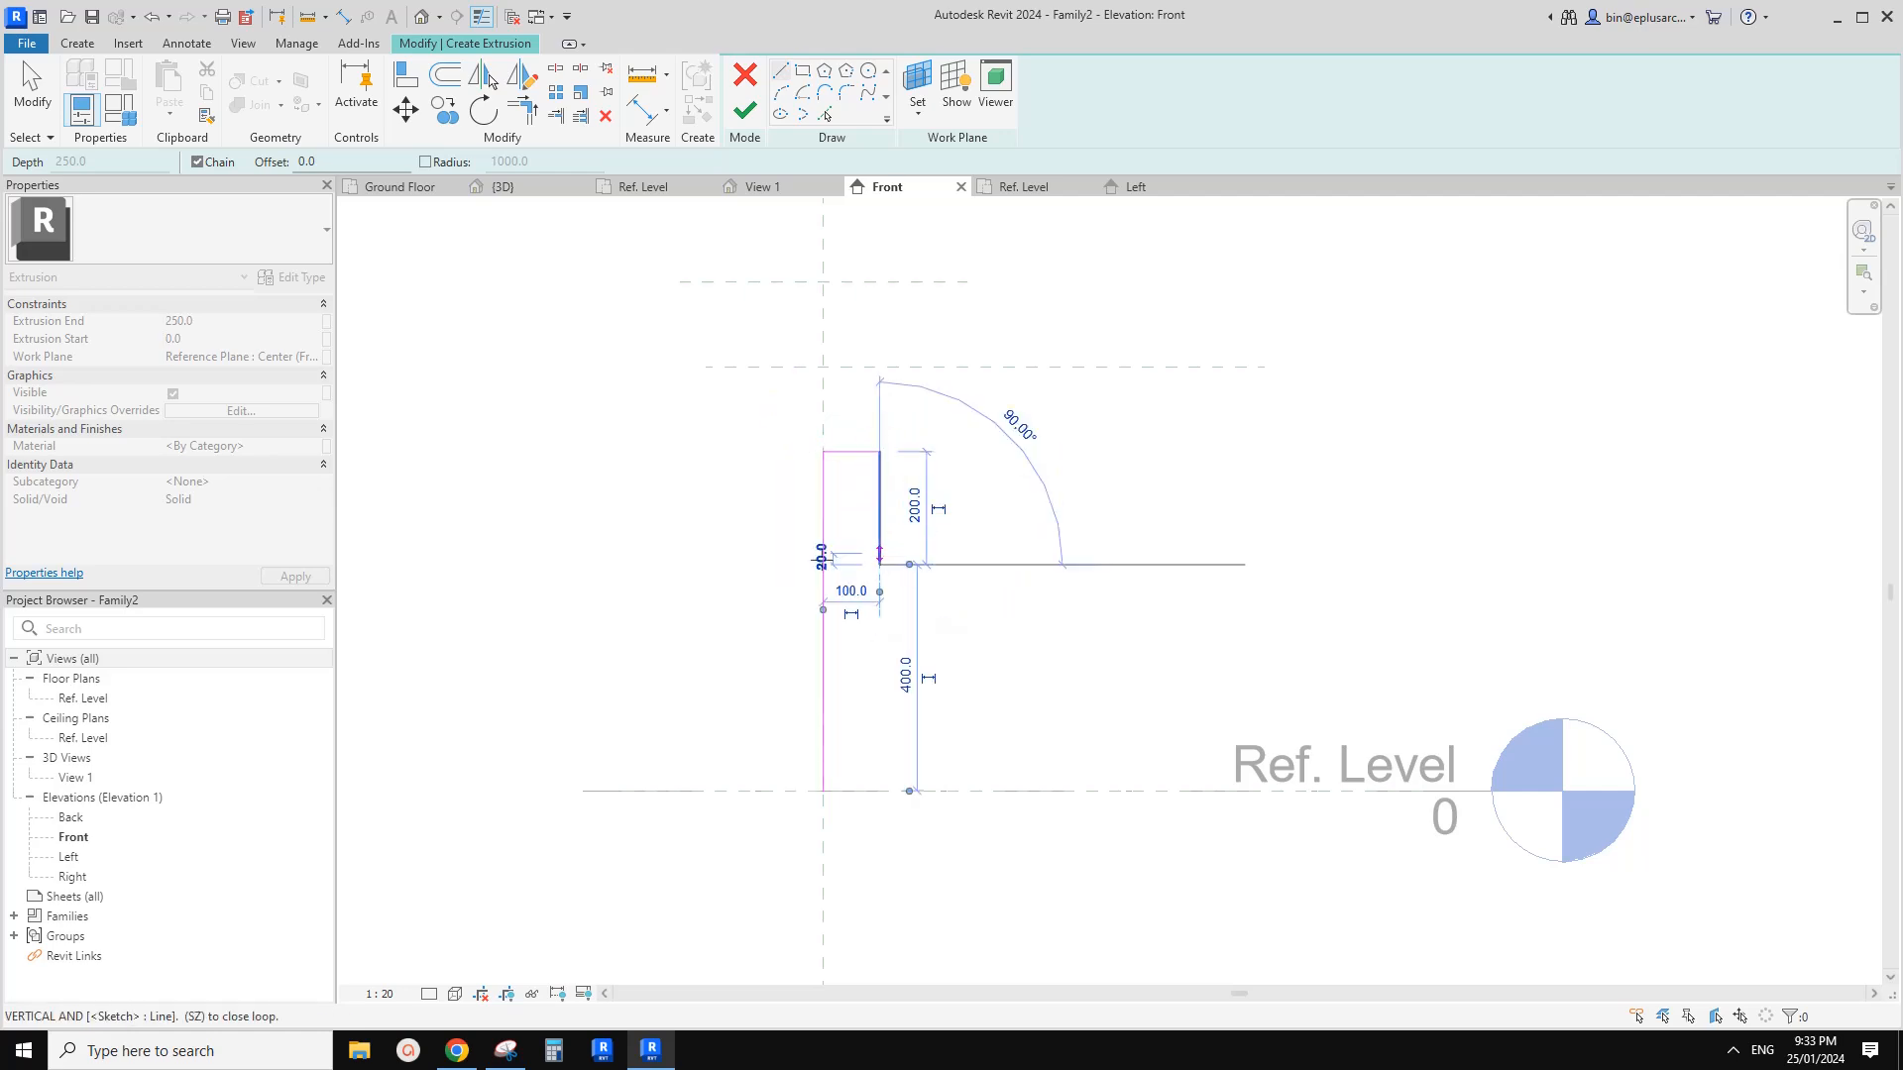
key(Escape)
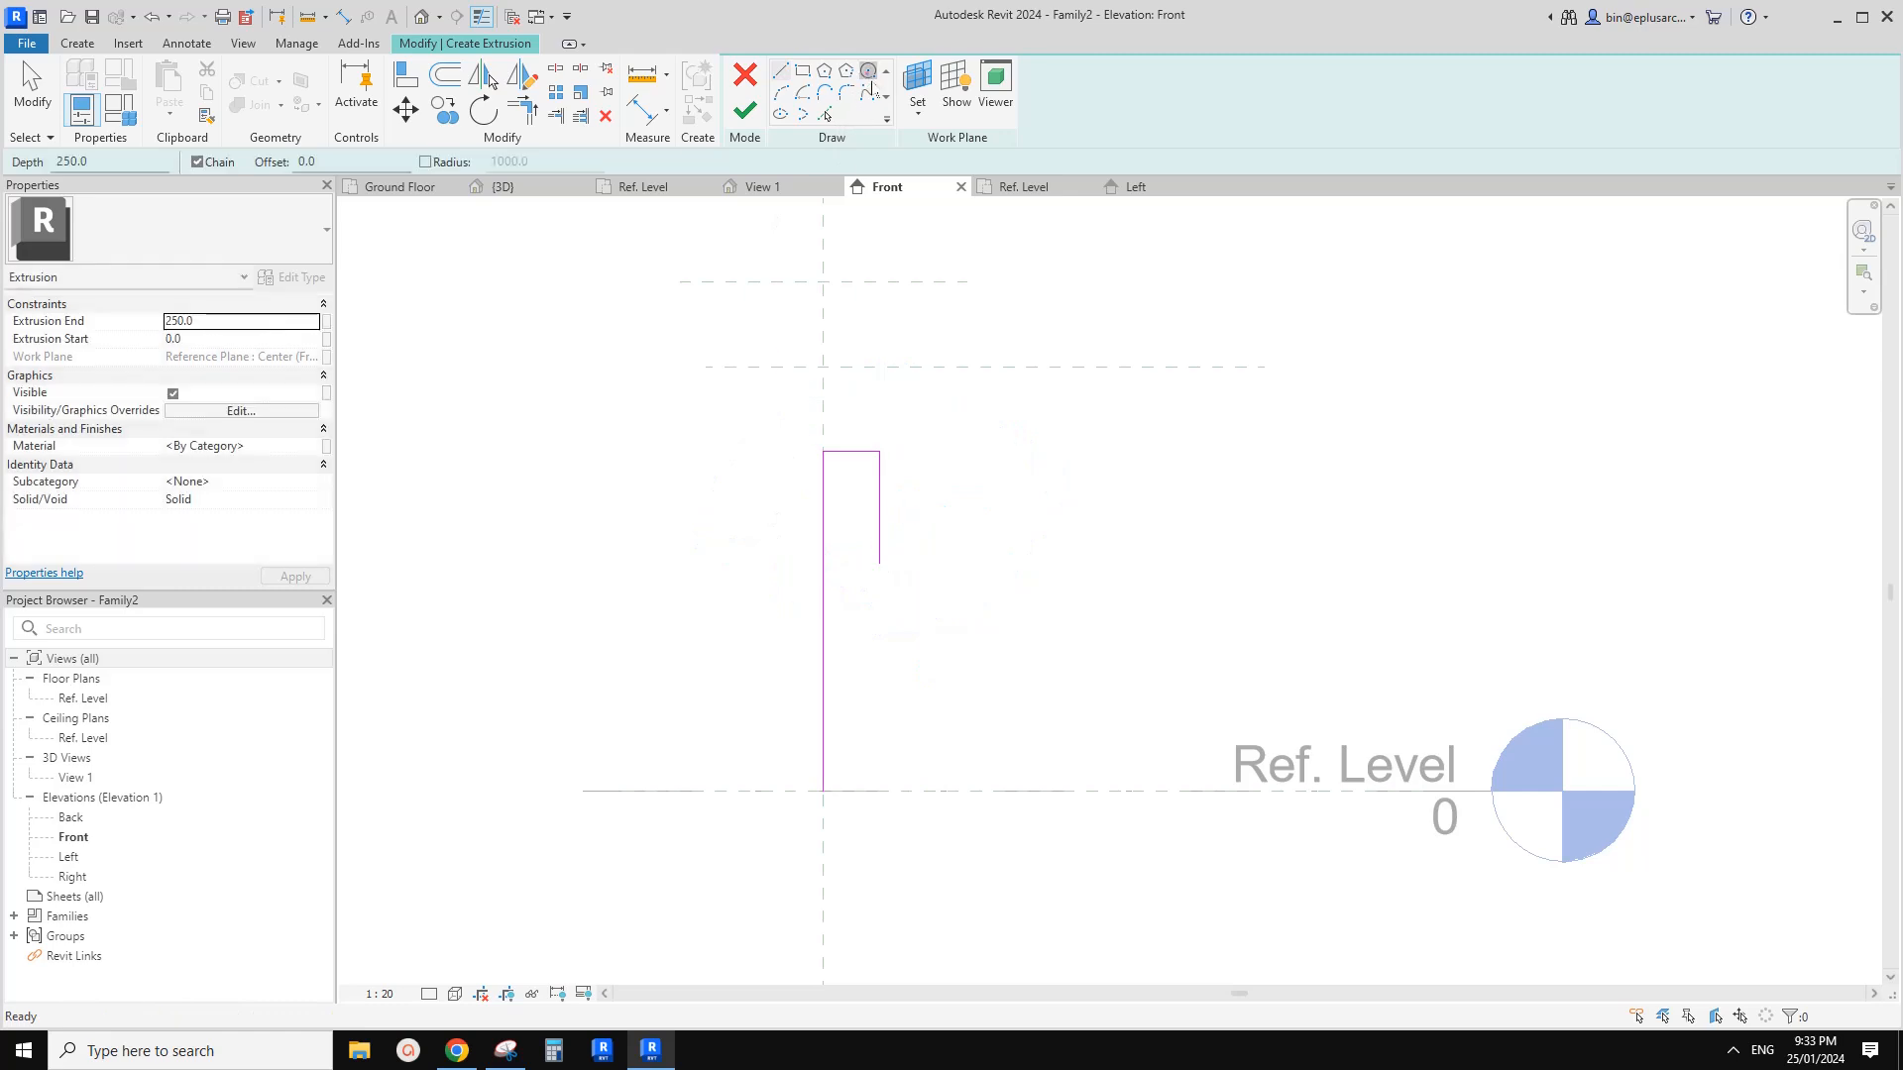
Sketch a circle of 100 mm radius at the midpoint of the short vertical guide line and move it onto the vertical centre plane
click(868, 71)
click(878, 510)
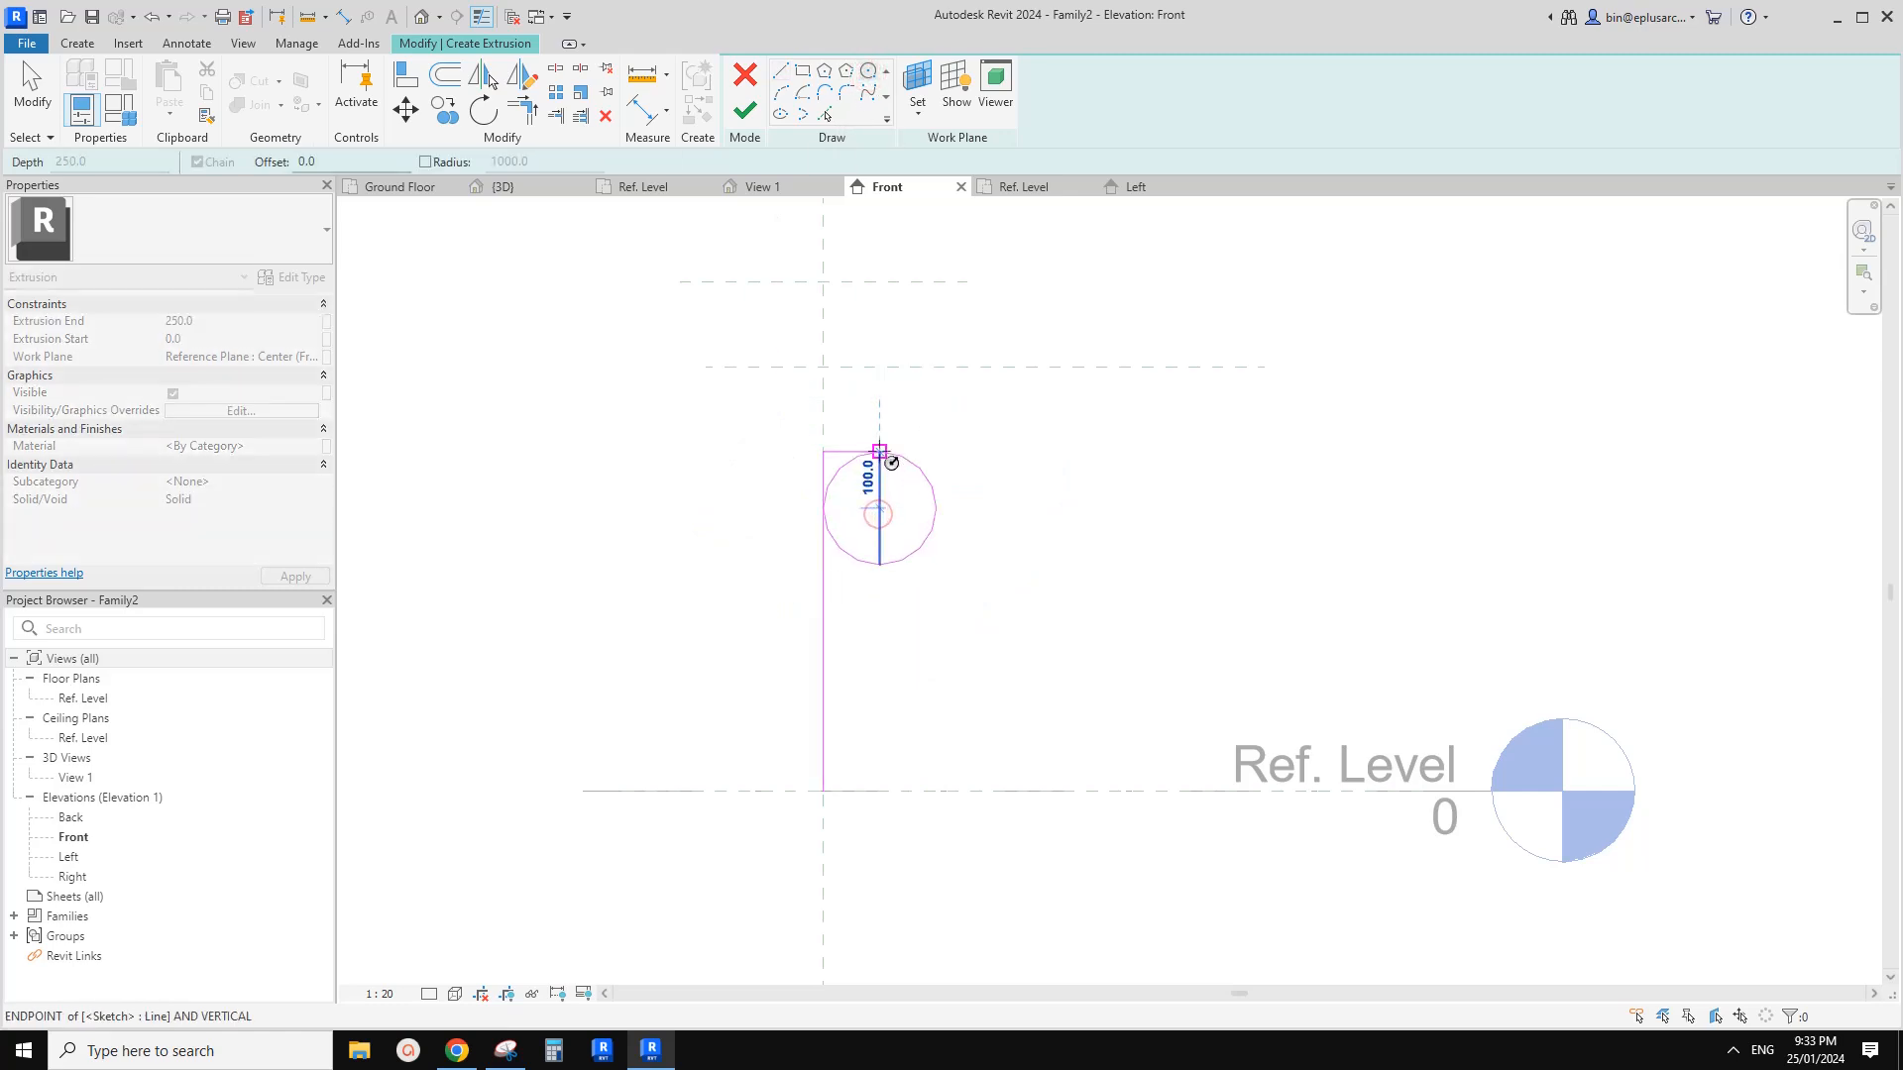
click(891, 463)
key(Escape)
key(Escape)
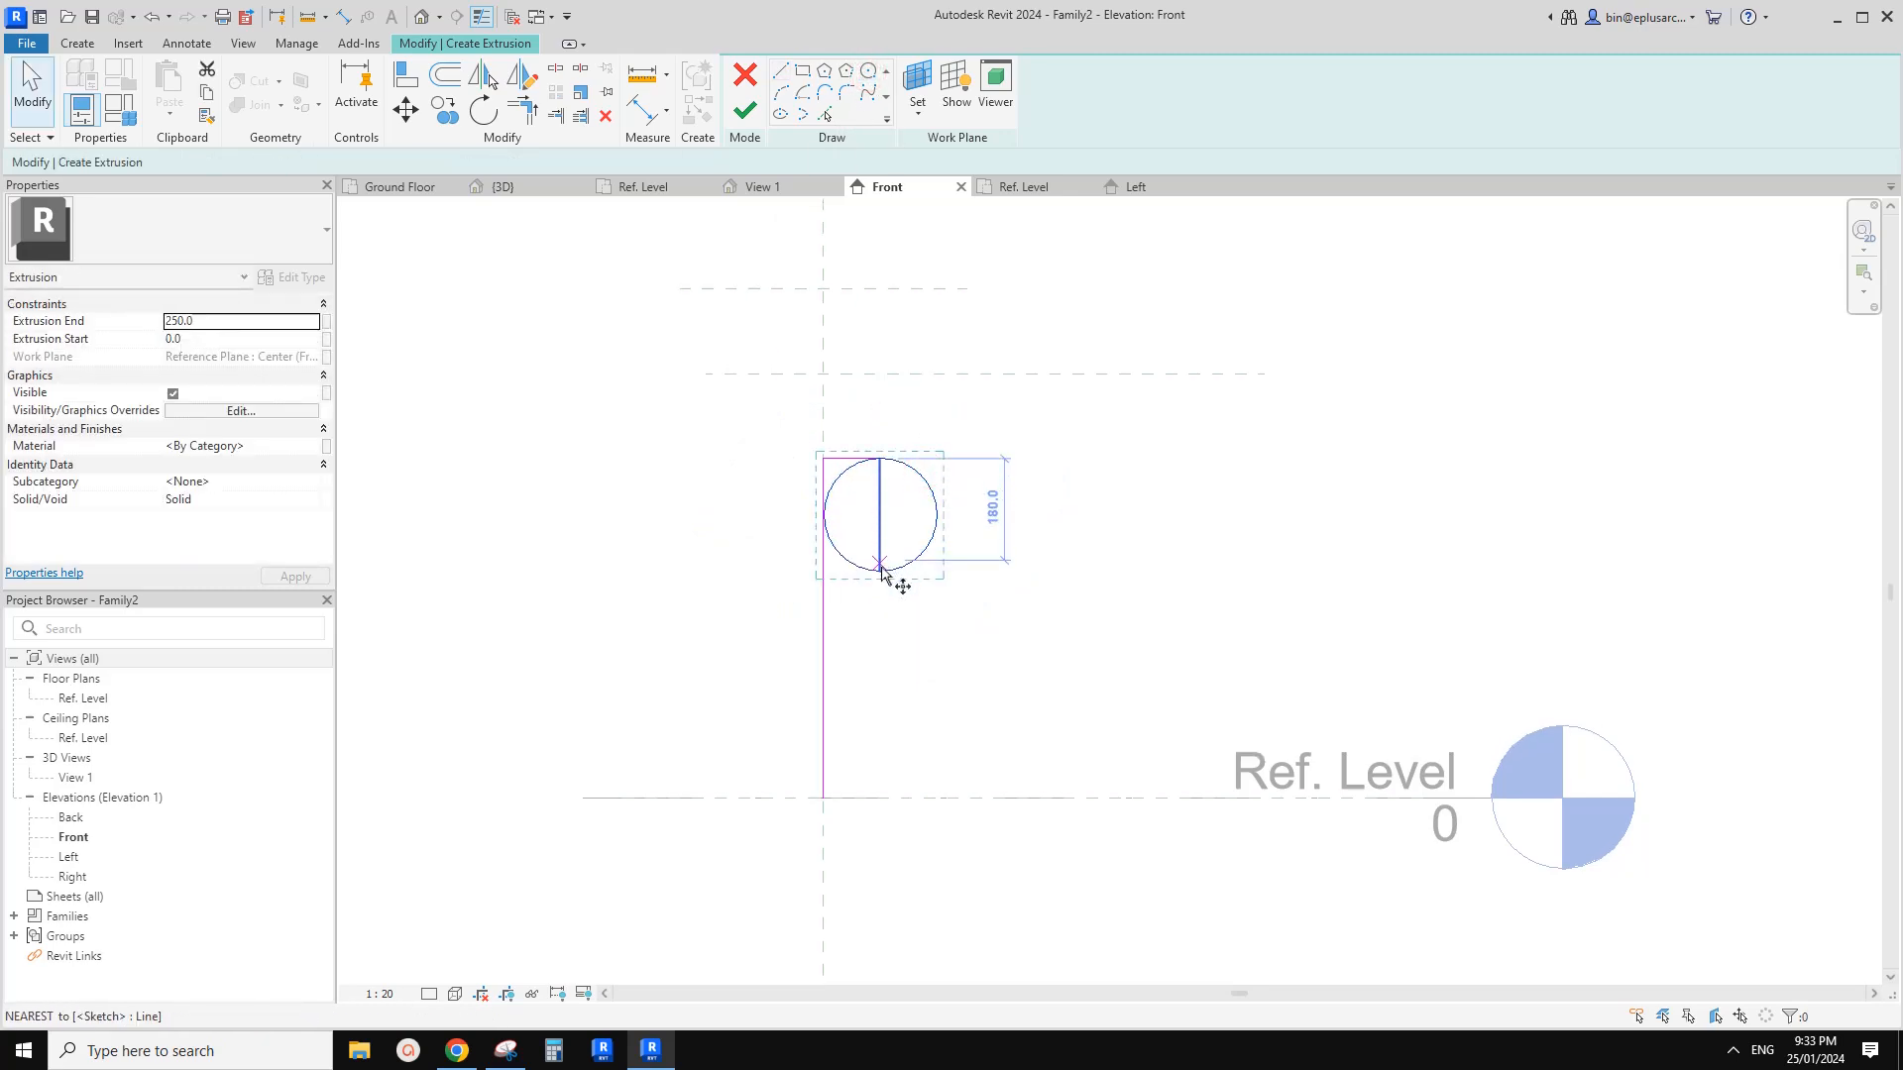
click(881, 570)
click(818, 572)
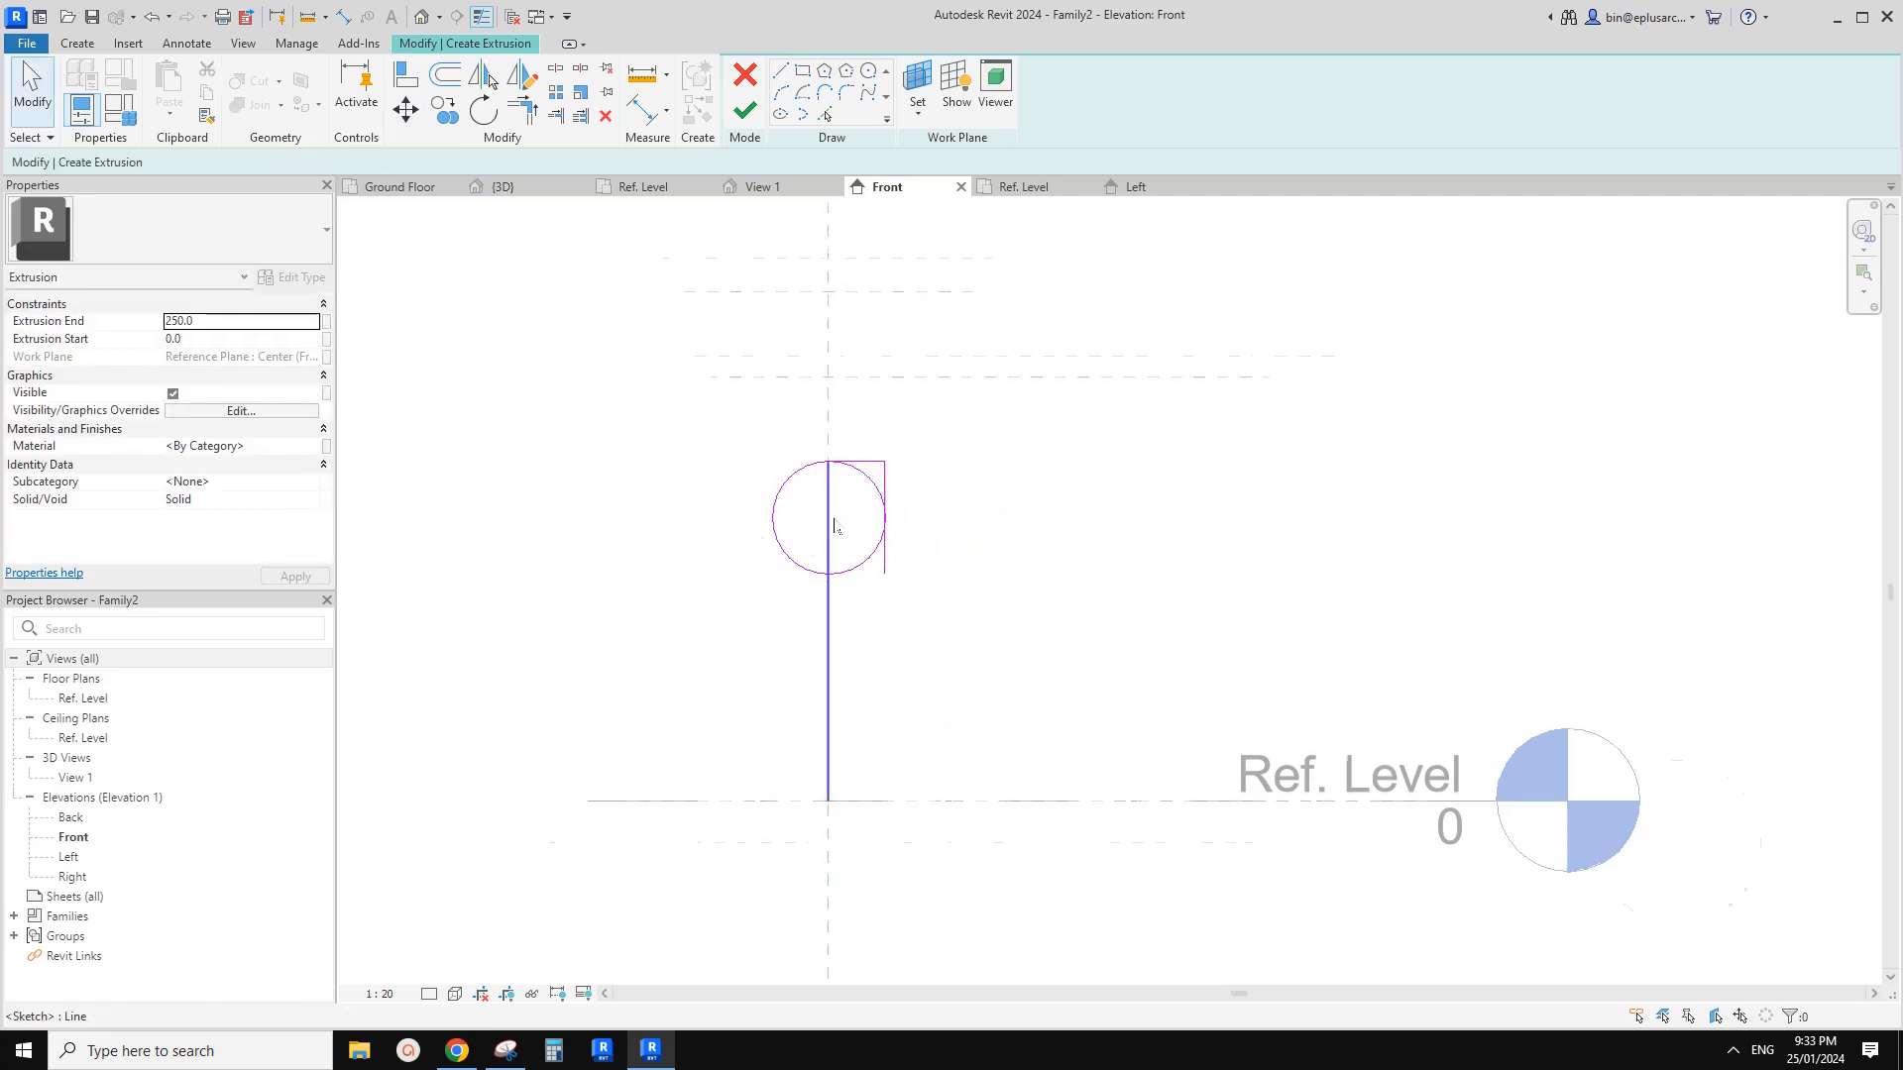
scroll(835, 524, up, 2)
Review the safety railing sketches in the browser, return to Revit and delete the three guide lines around the circle
click(467, 1056)
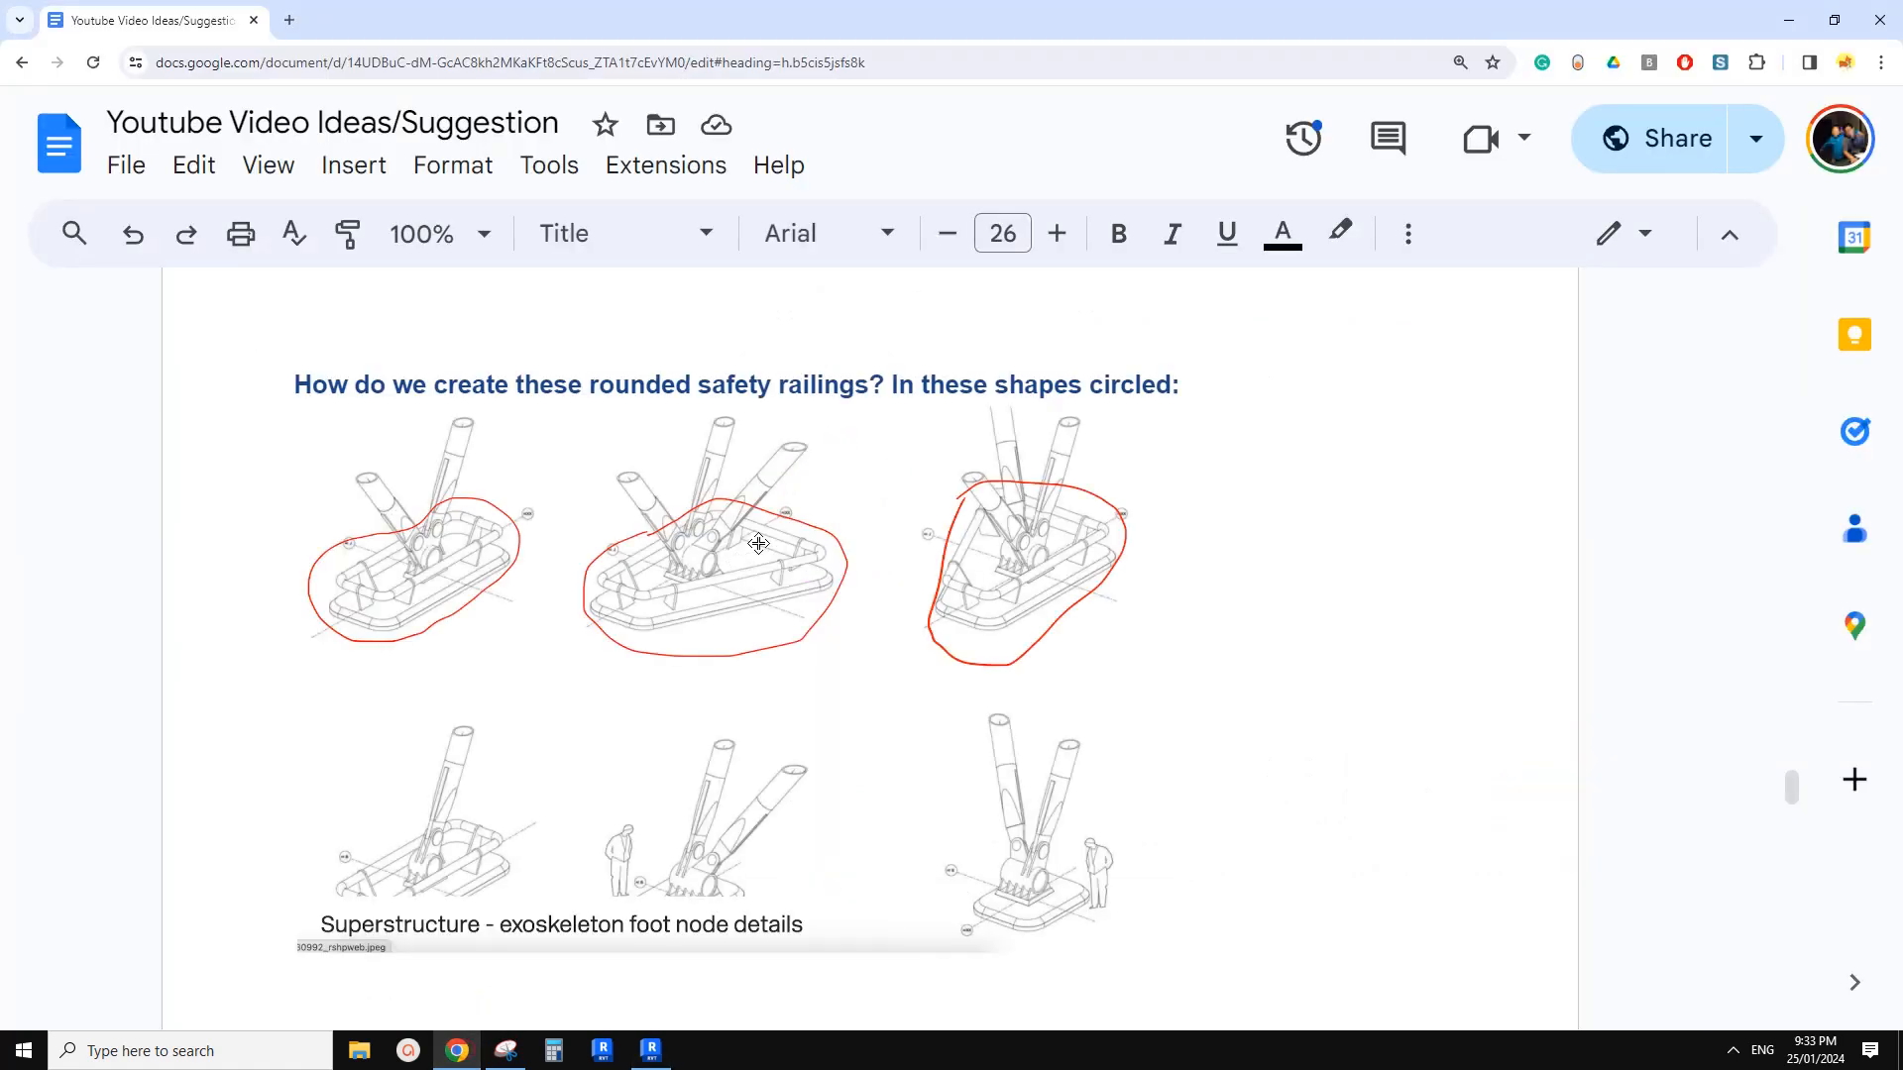
click(651, 1051)
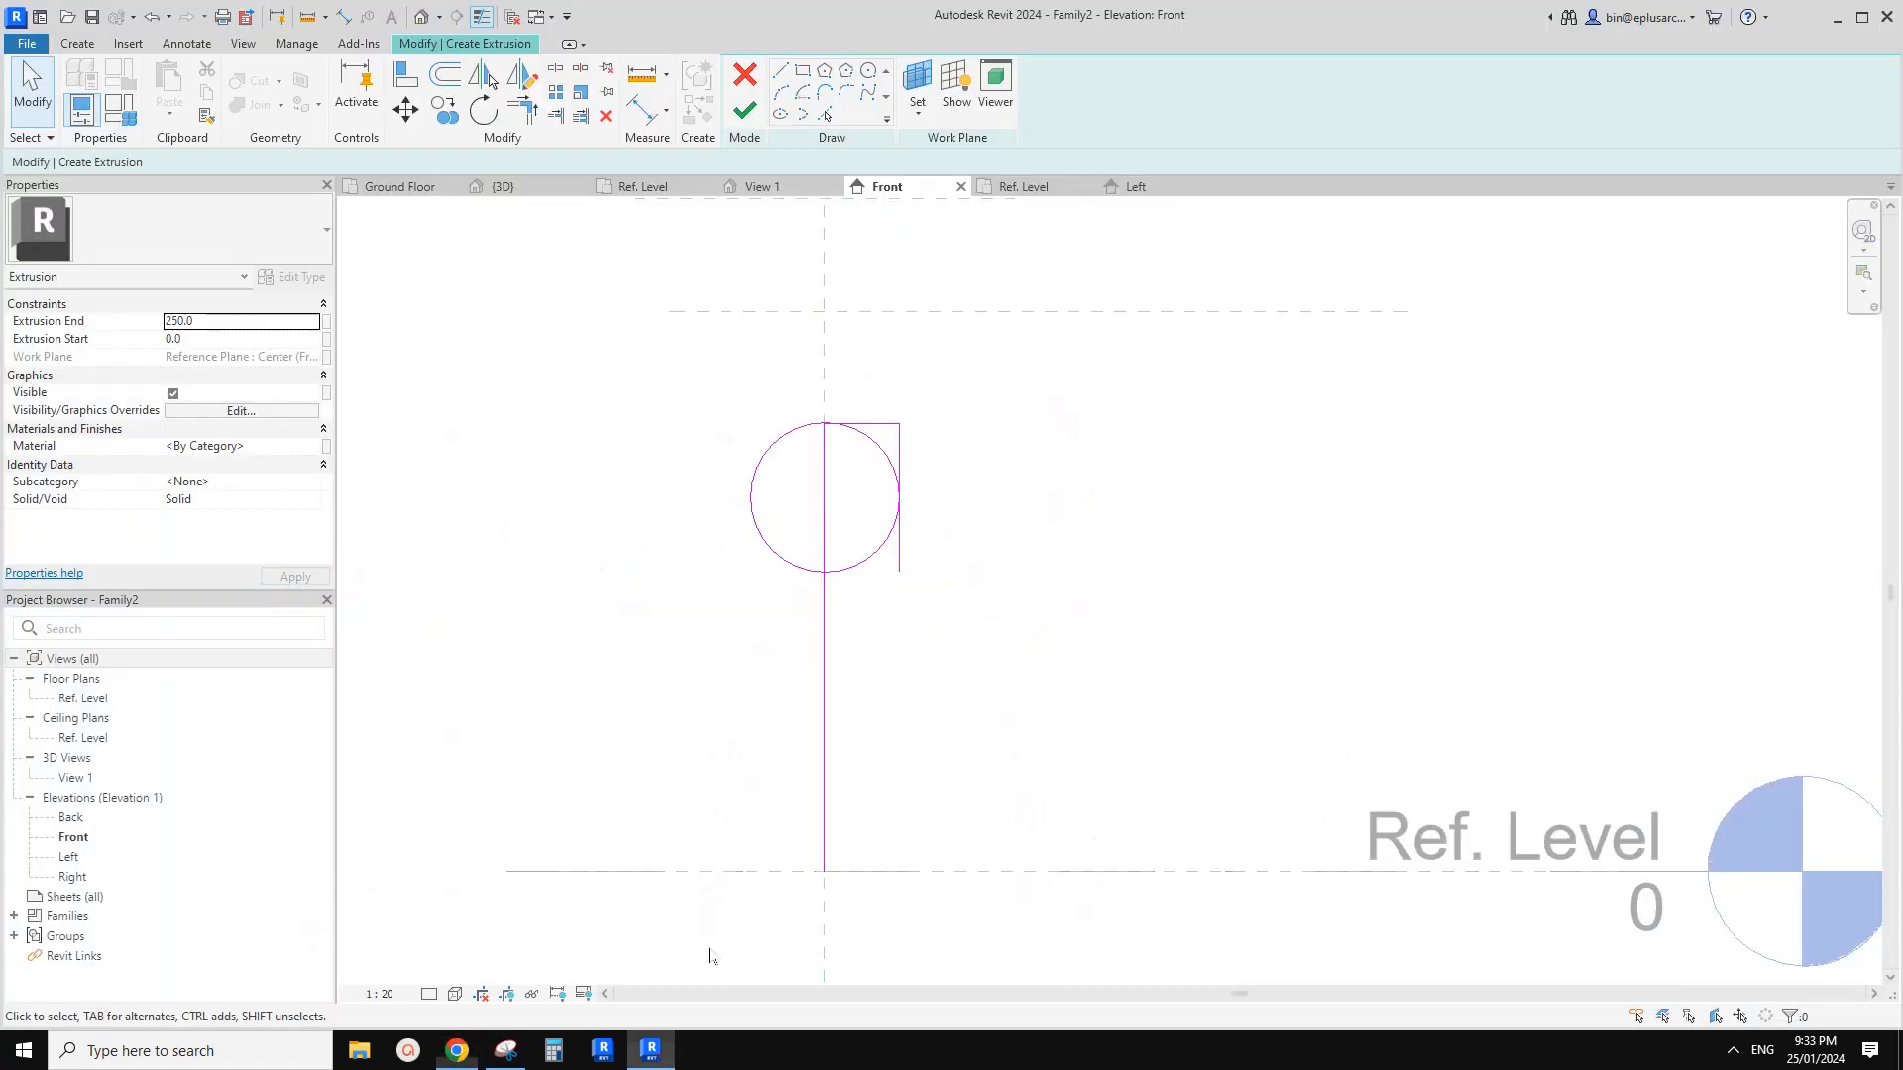
click(889, 444)
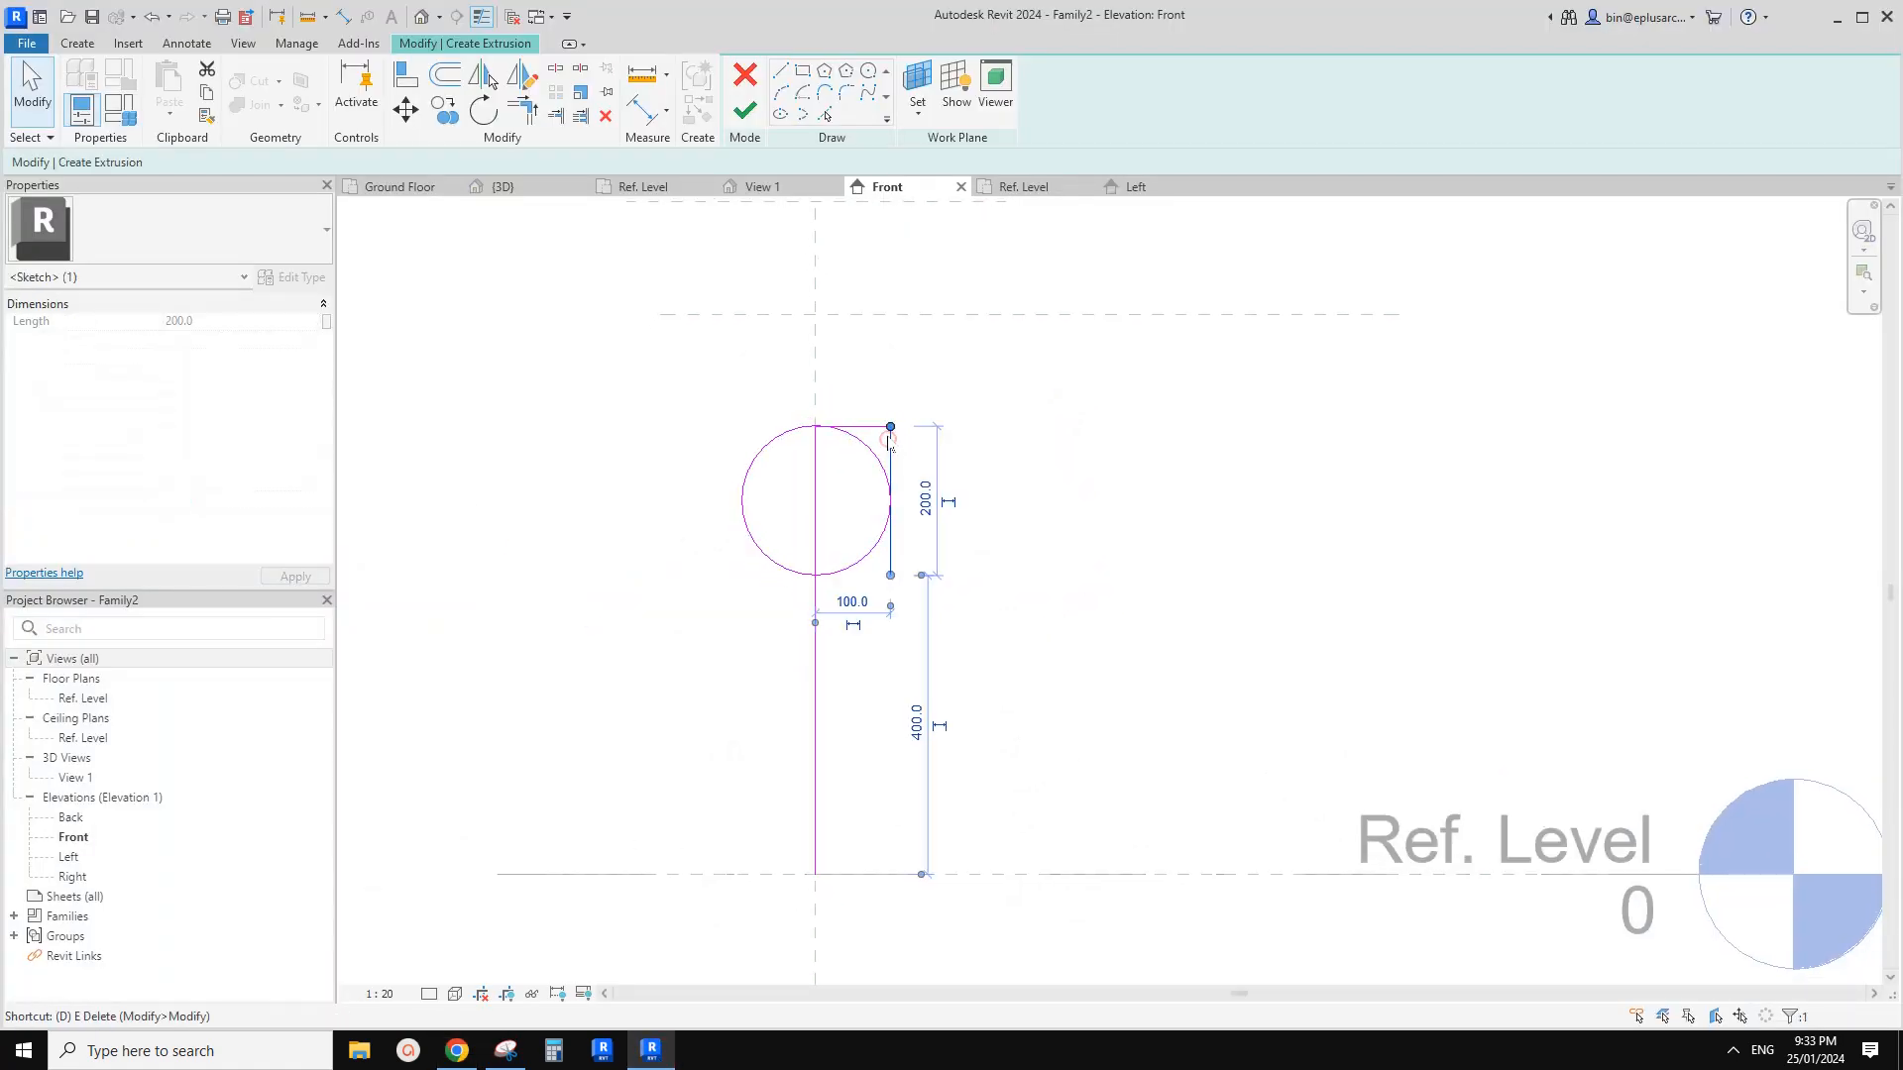
key(Delete)
click(878, 426)
key(Delete)
click(814, 466)
key(Delete)
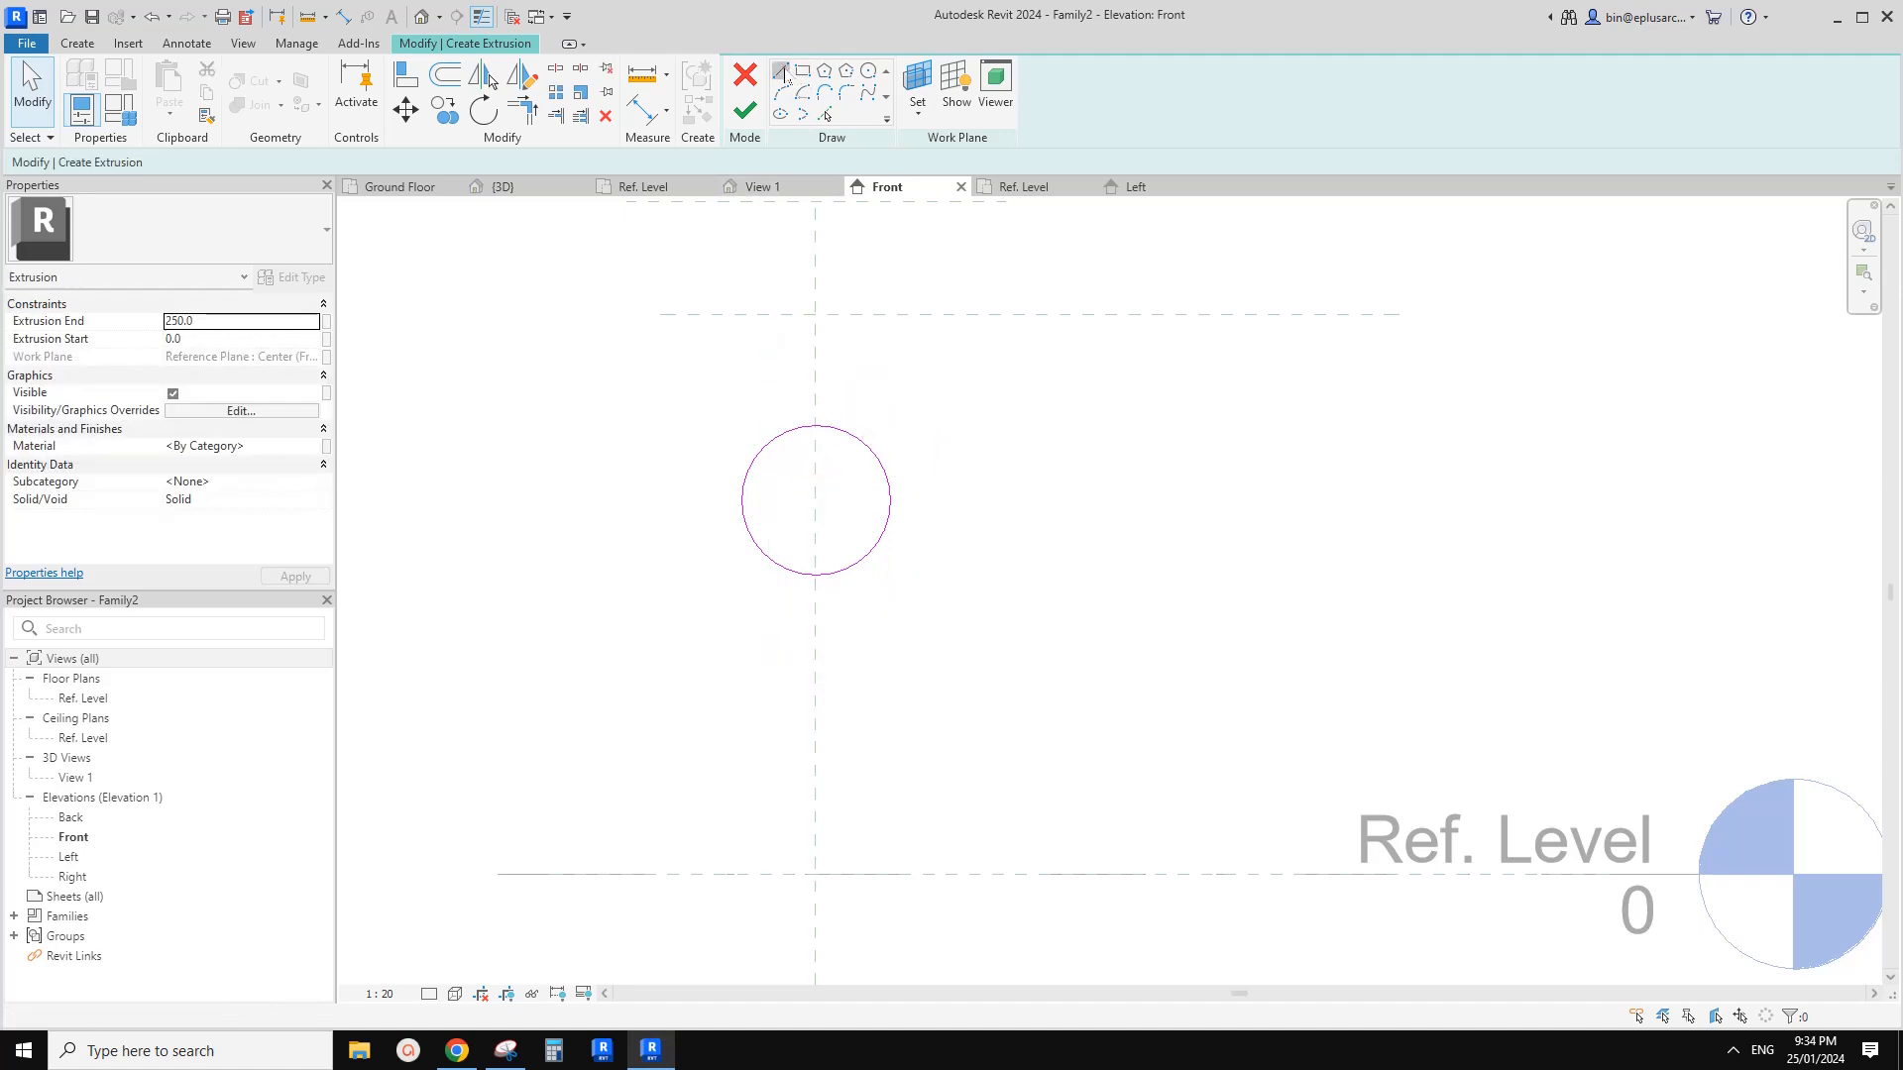
Sketch a base line along Ref. Level below the circle, with inward-leaning side lines about 690 mm and 645 mm long from its ends
click(780, 70)
click(626, 875)
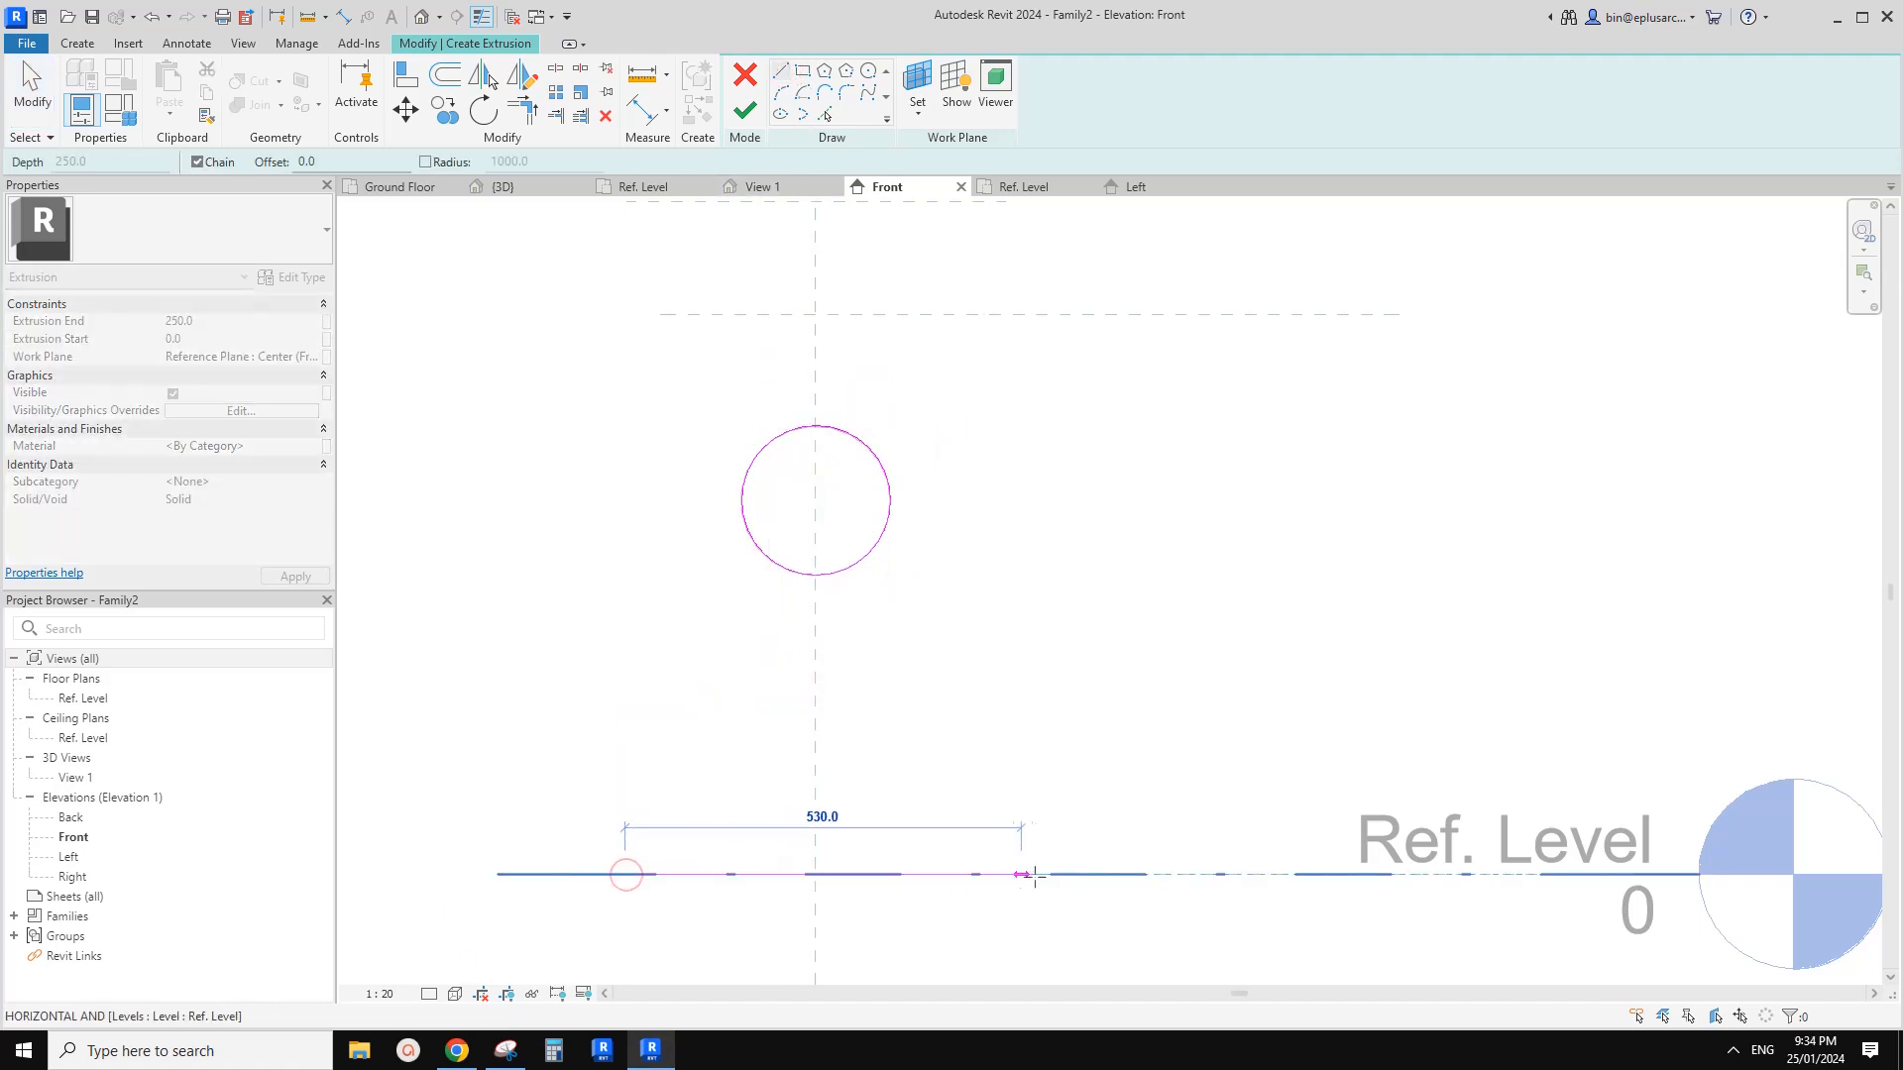
click(1031, 874)
click(934, 372)
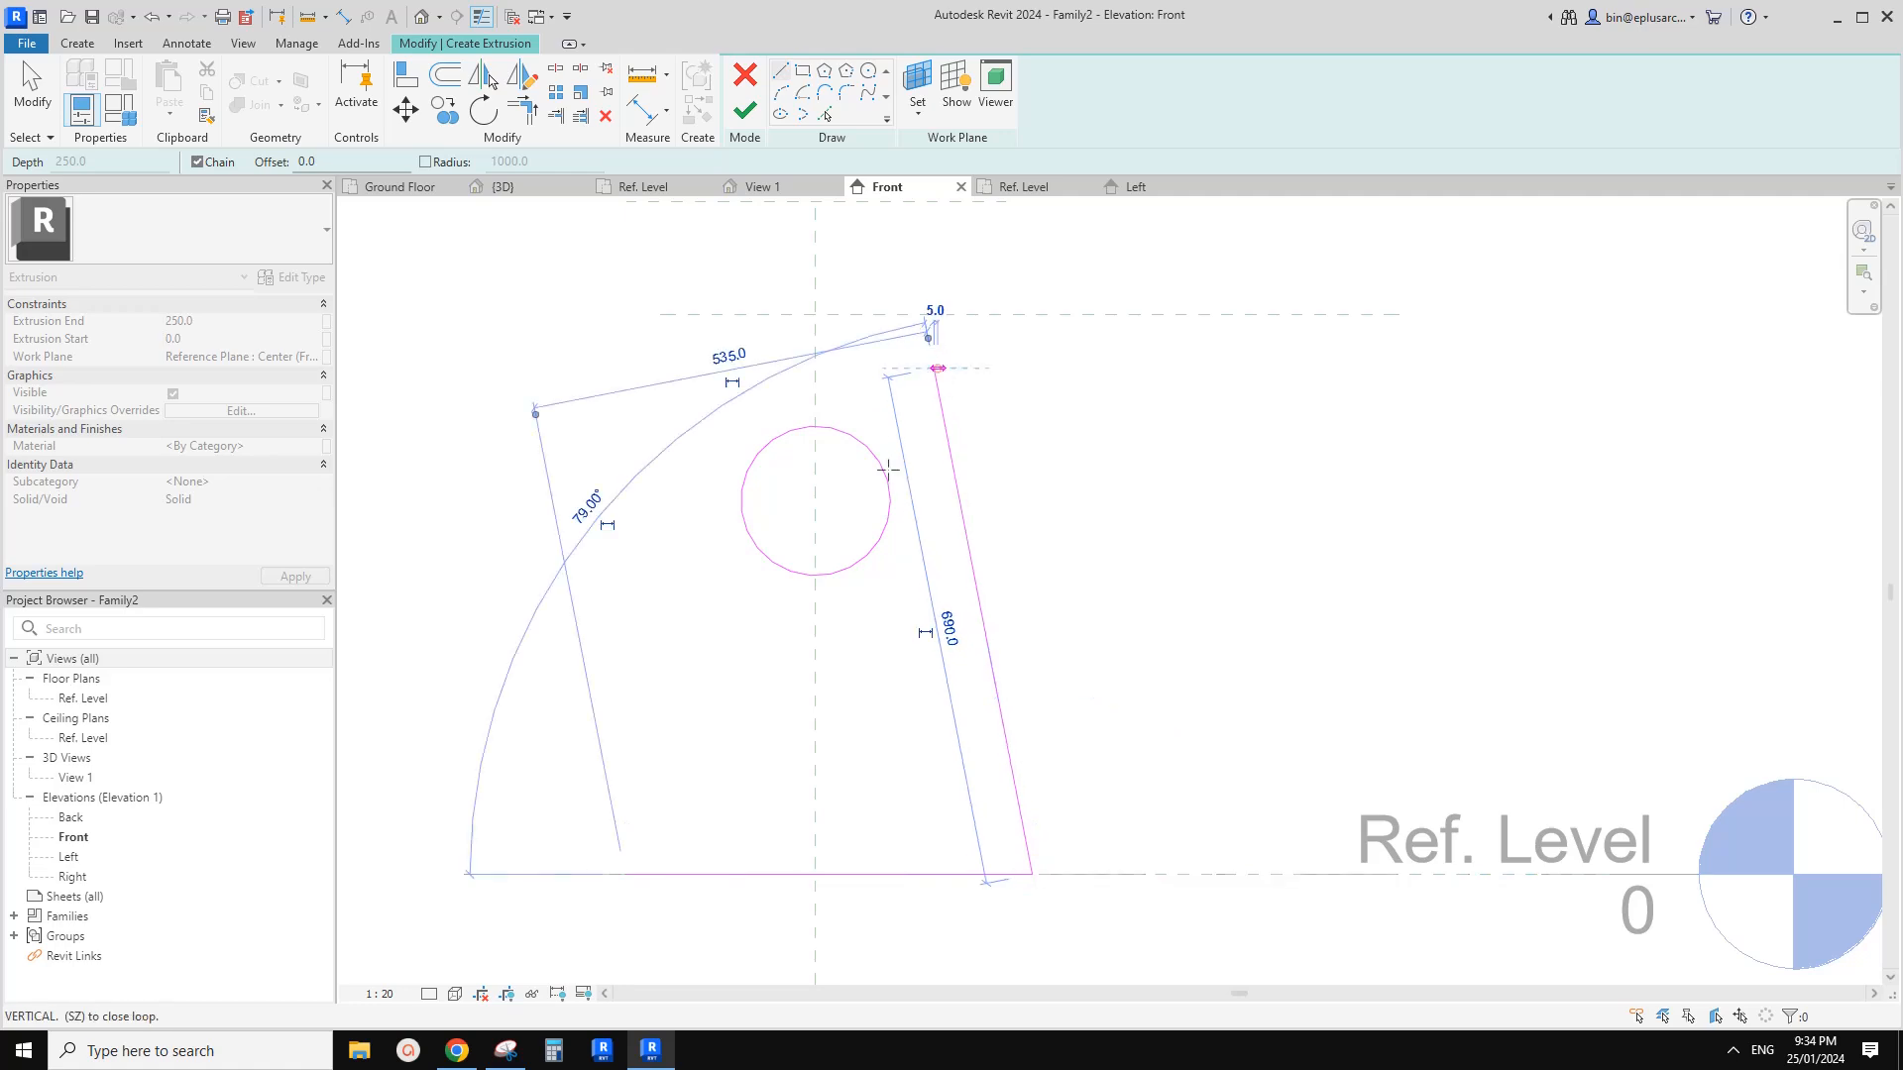
key(Escape)
click(626, 875)
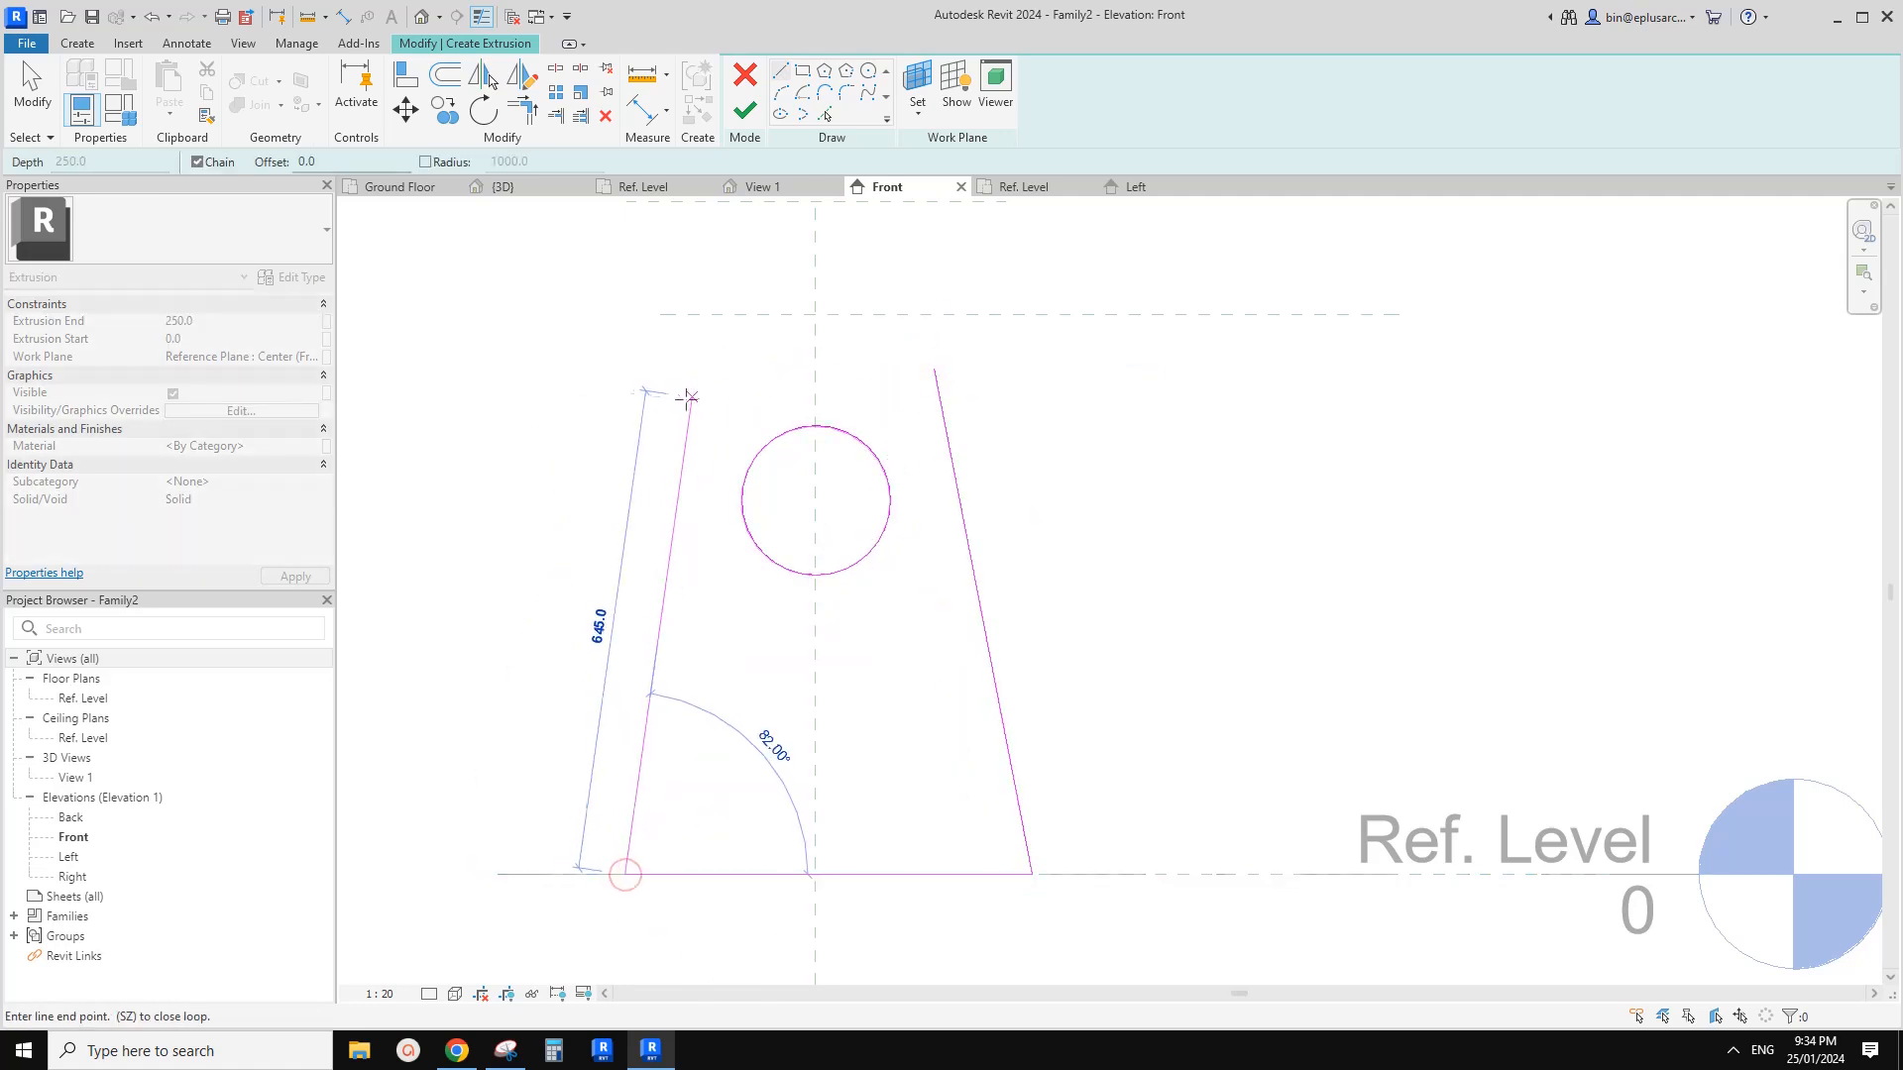
click(699, 406)
key(Escape)
key(Escape)
middle_drag(838, 414, 831, 427)
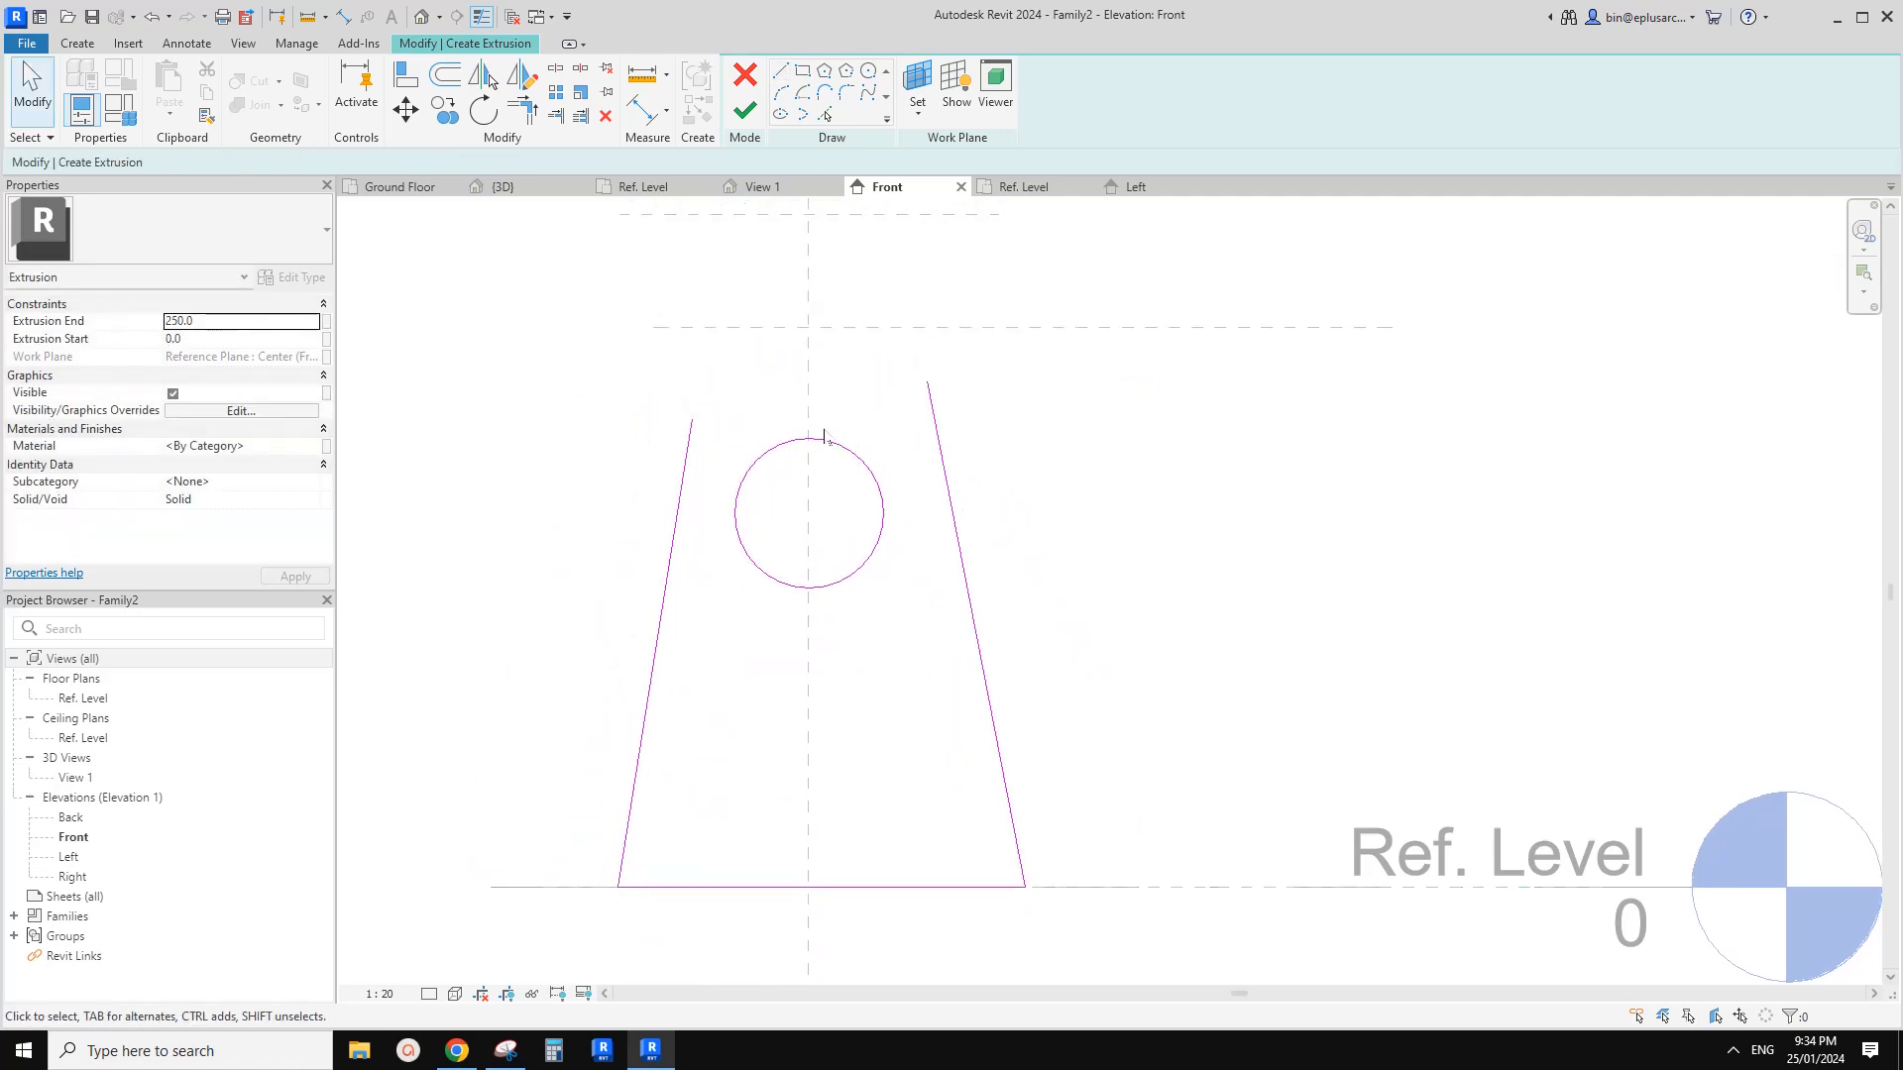
Offset a copy of the circle outward by 100 mm
key(o)
key(f)
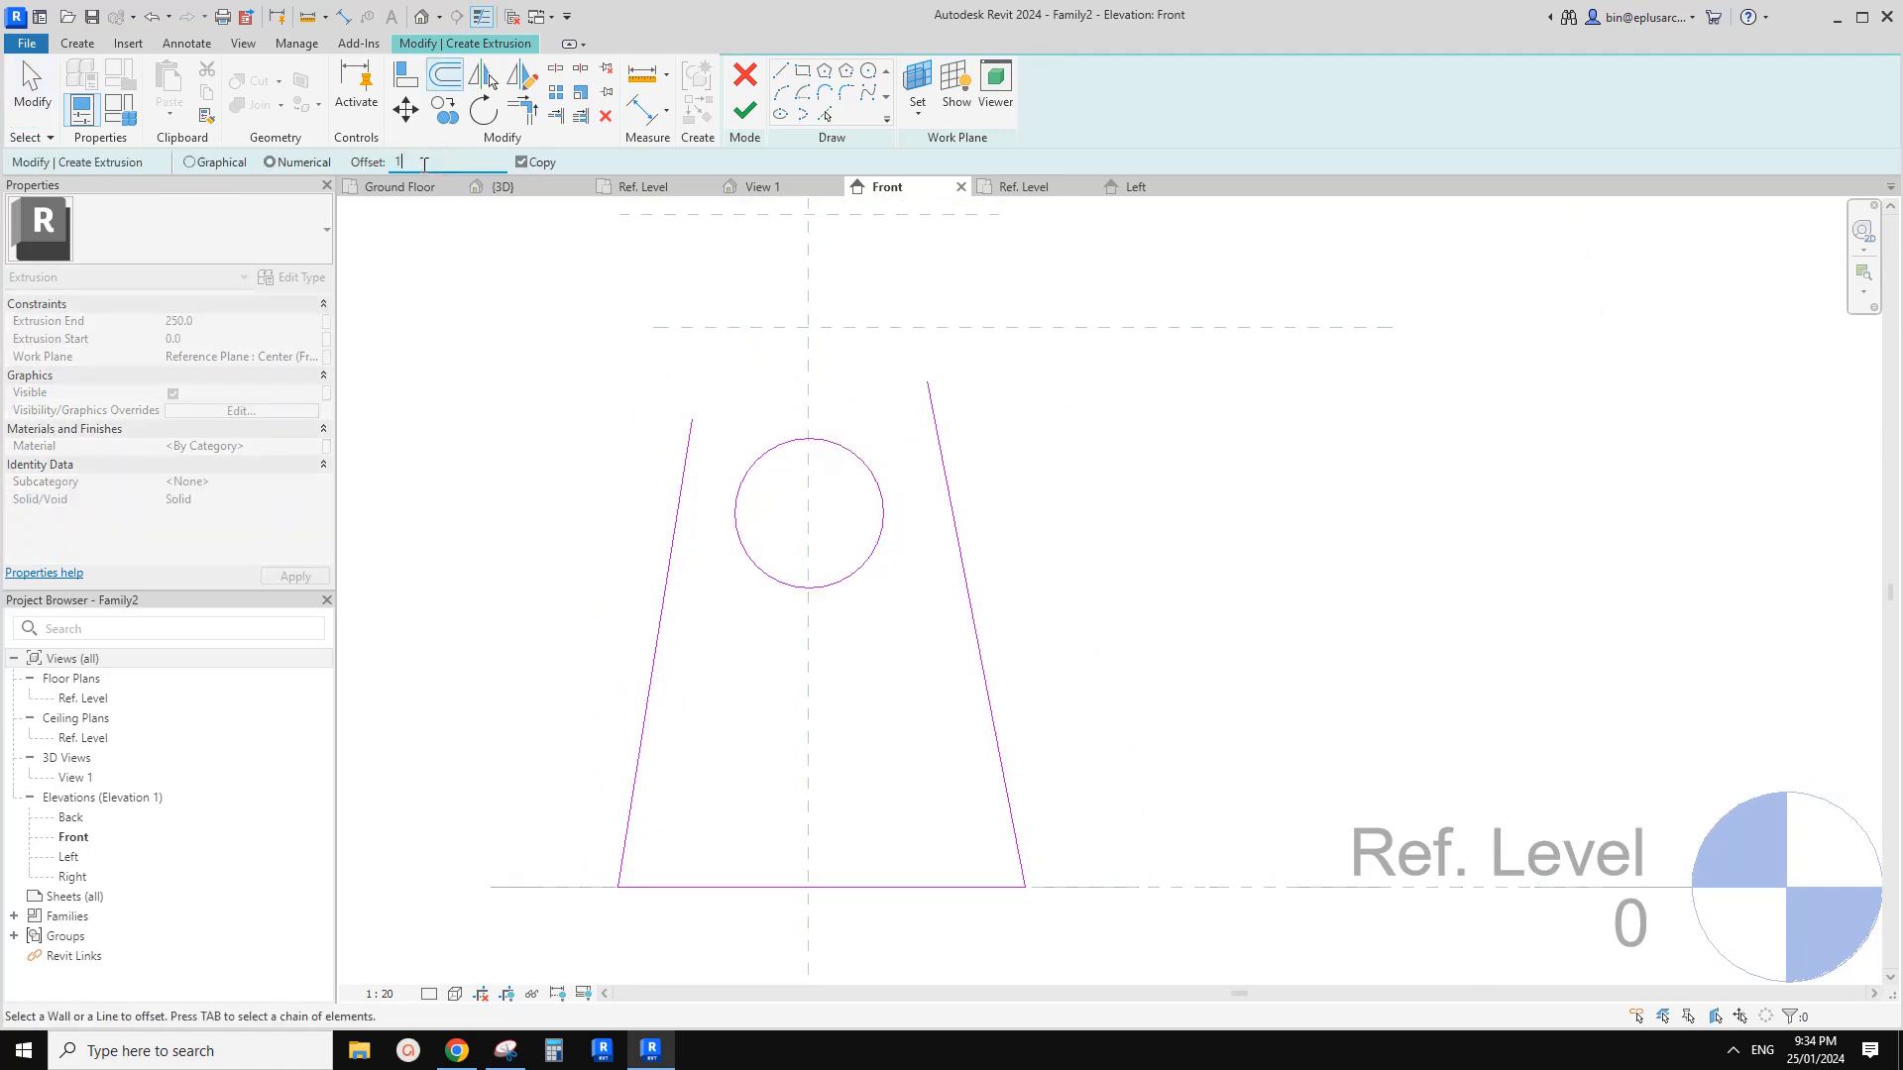
click(862, 459)
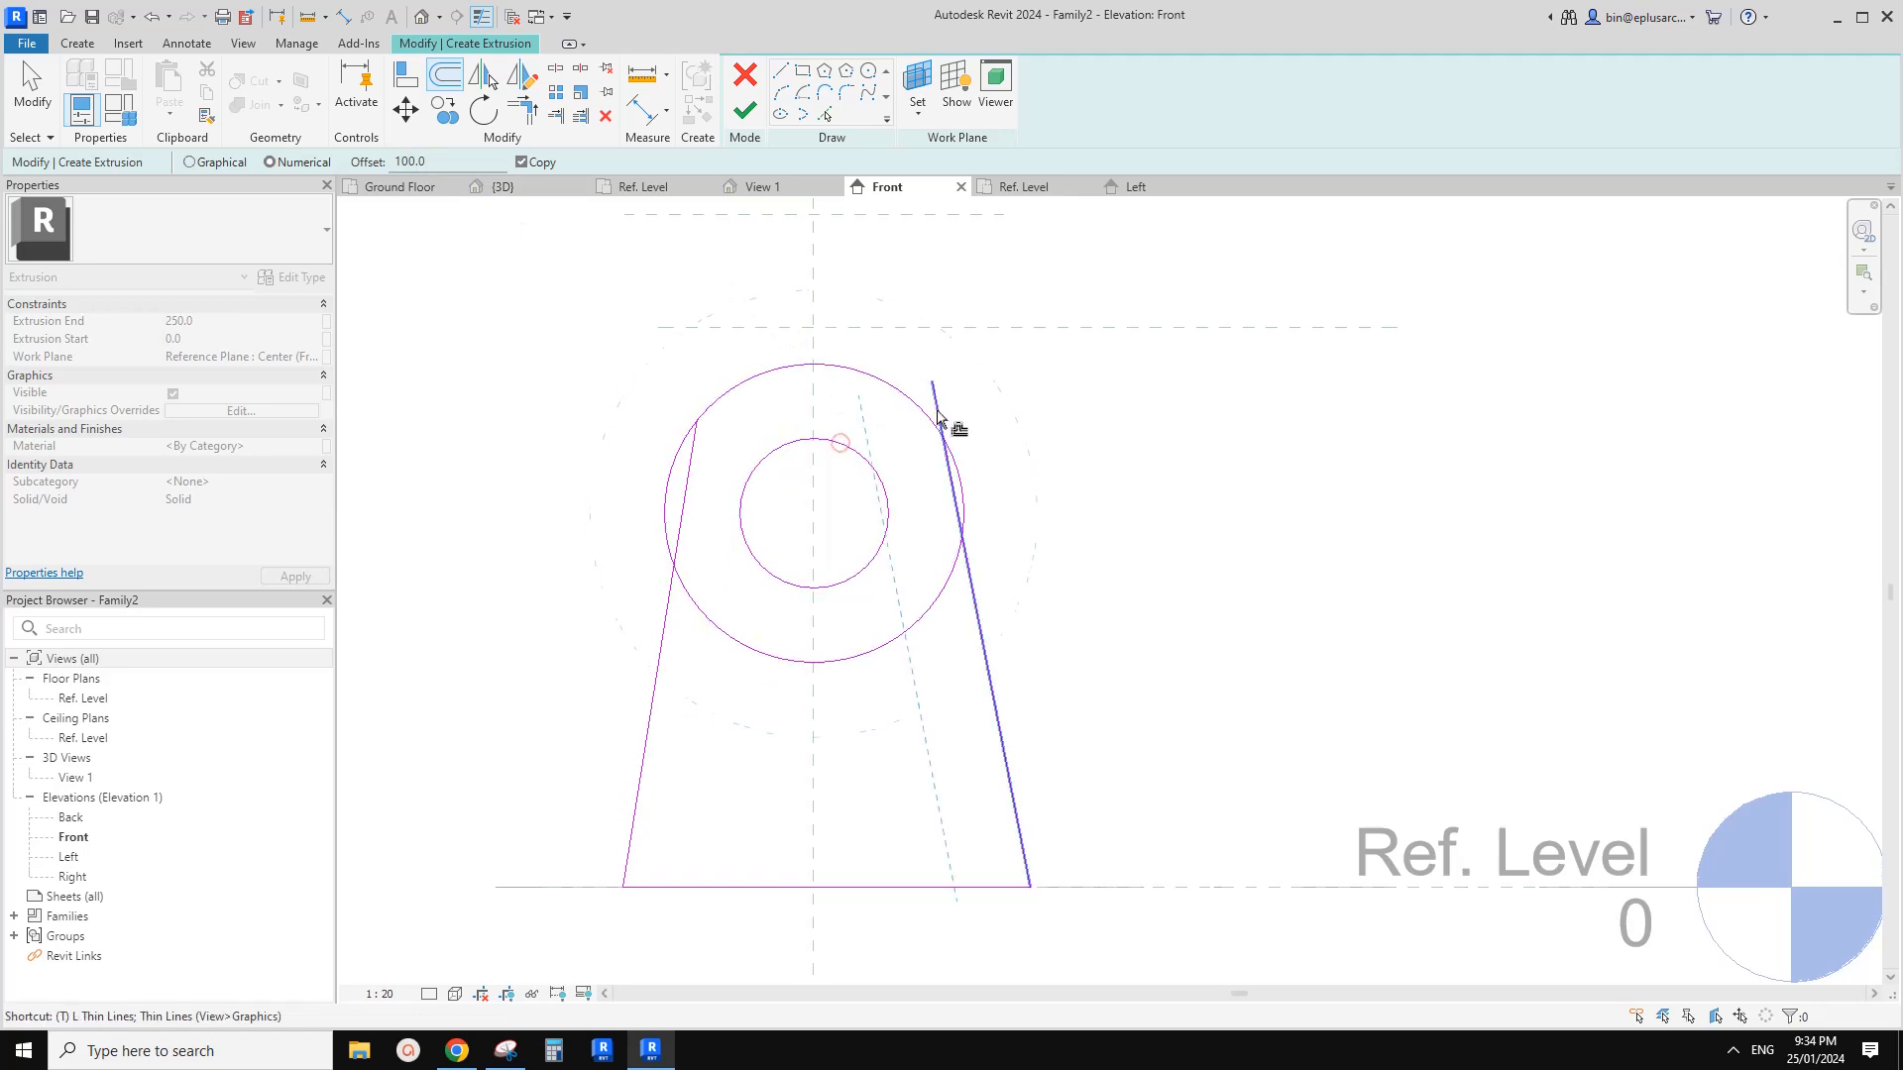
key(Escape)
Move the upper ends of both inclined side lines onto the left and right edges of the outer circle
click(963, 540)
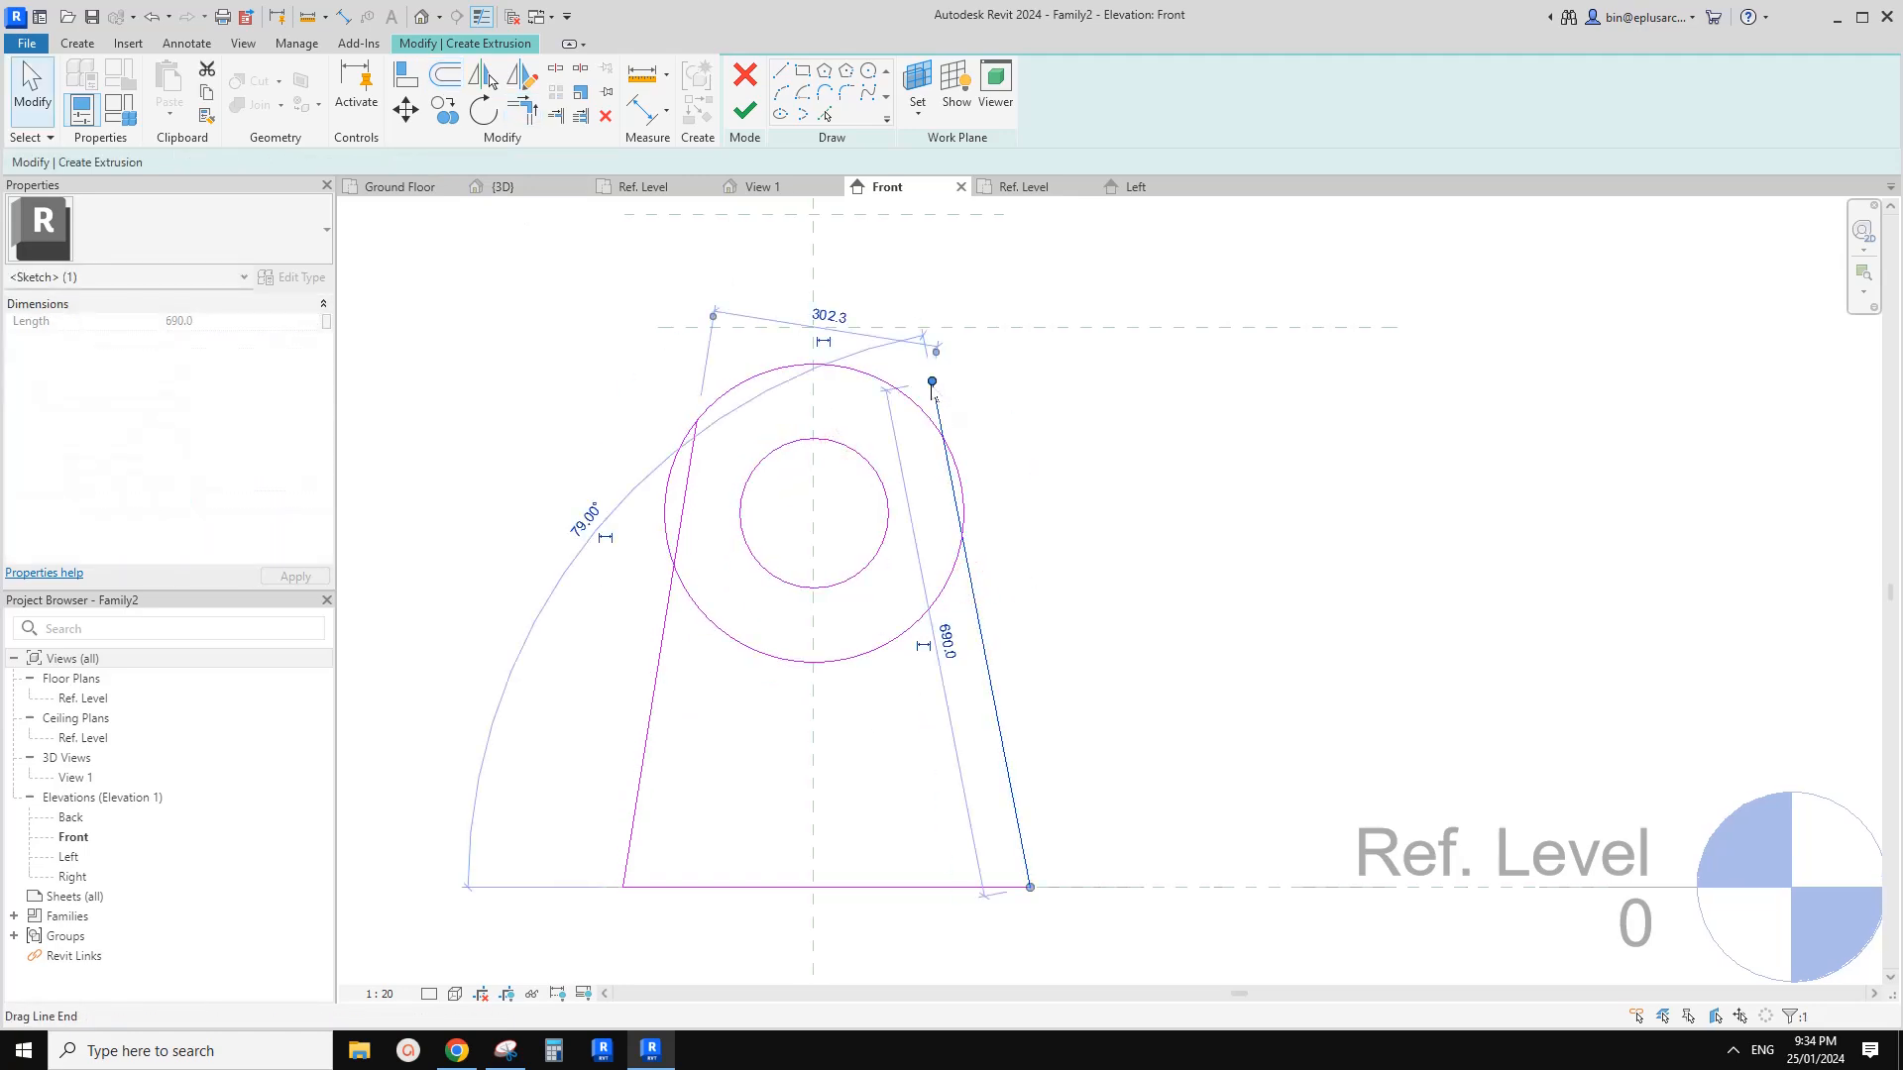
drag(932, 382, 961, 487)
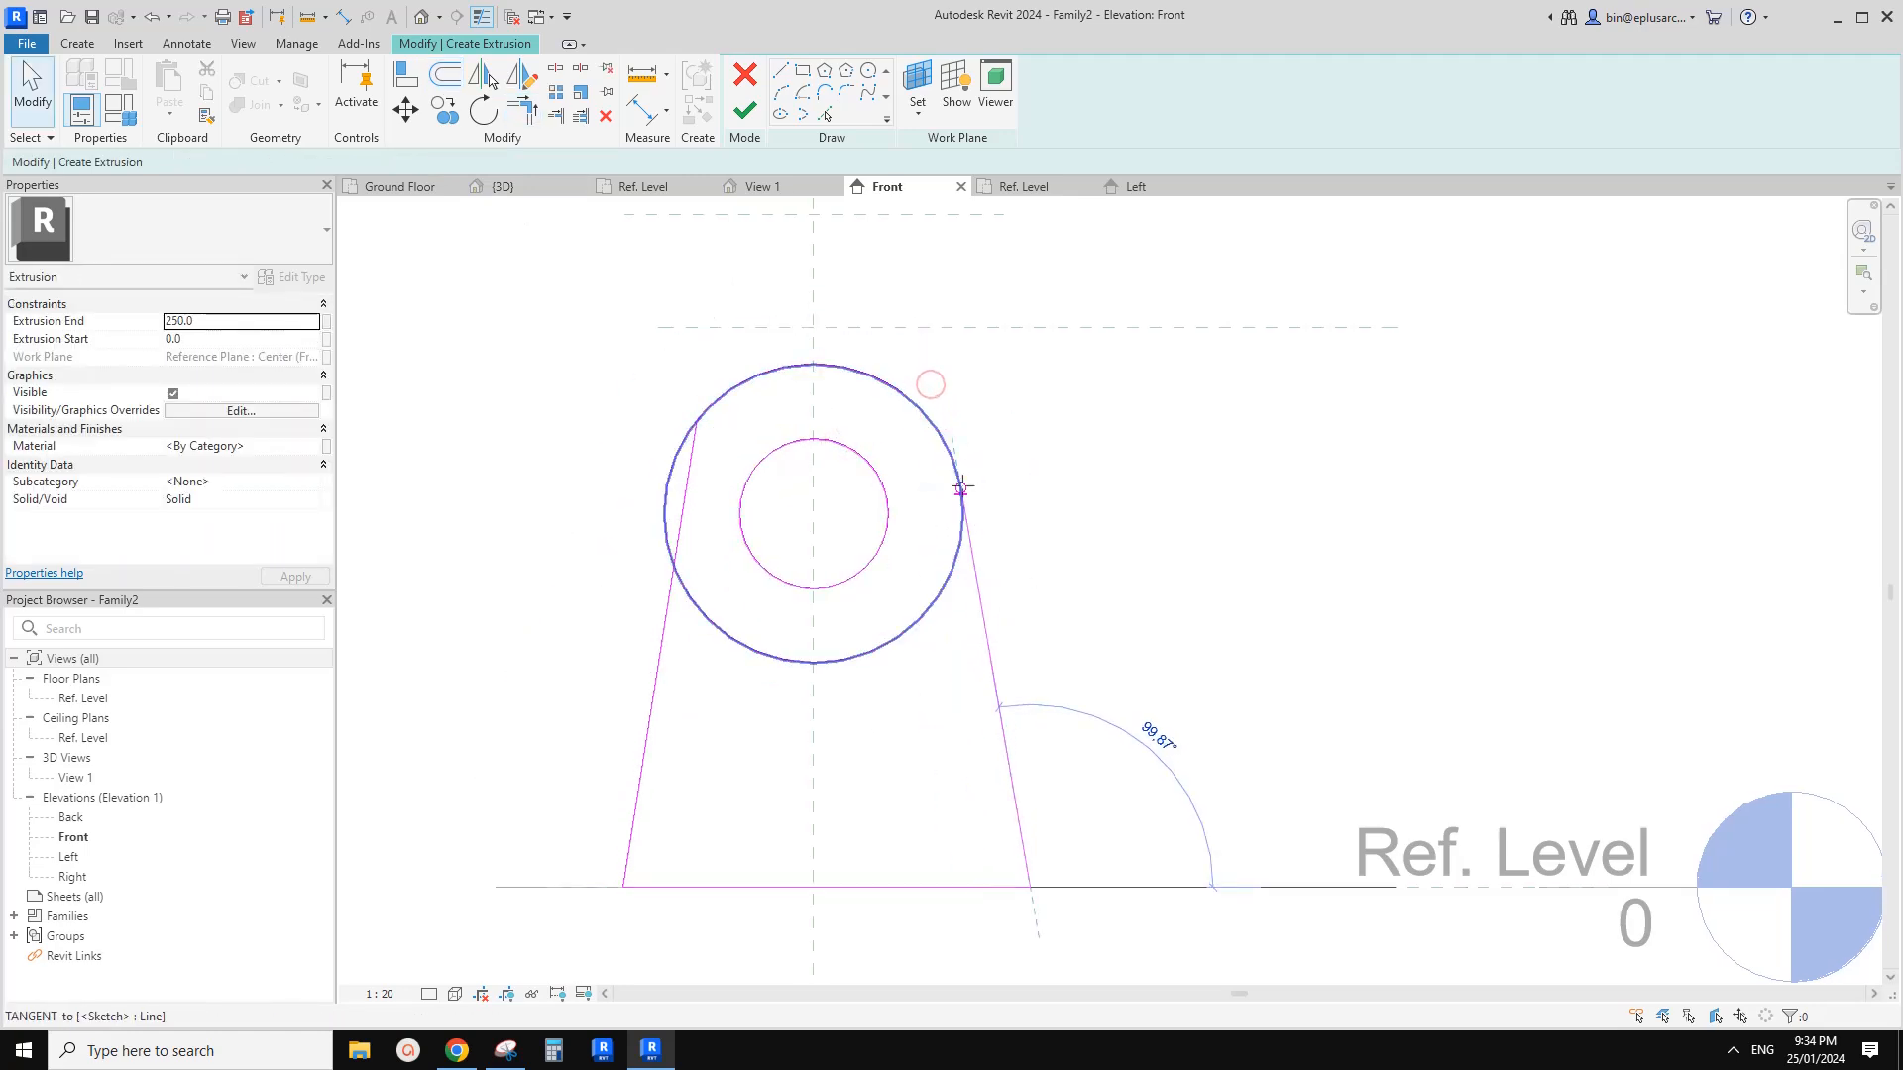
click(696, 441)
drag(699, 421, 665, 505)
Trim the outer circle to its upper arc between the two side lines and finish the extrusion sketch
key(t)
key(r)
click(659, 555)
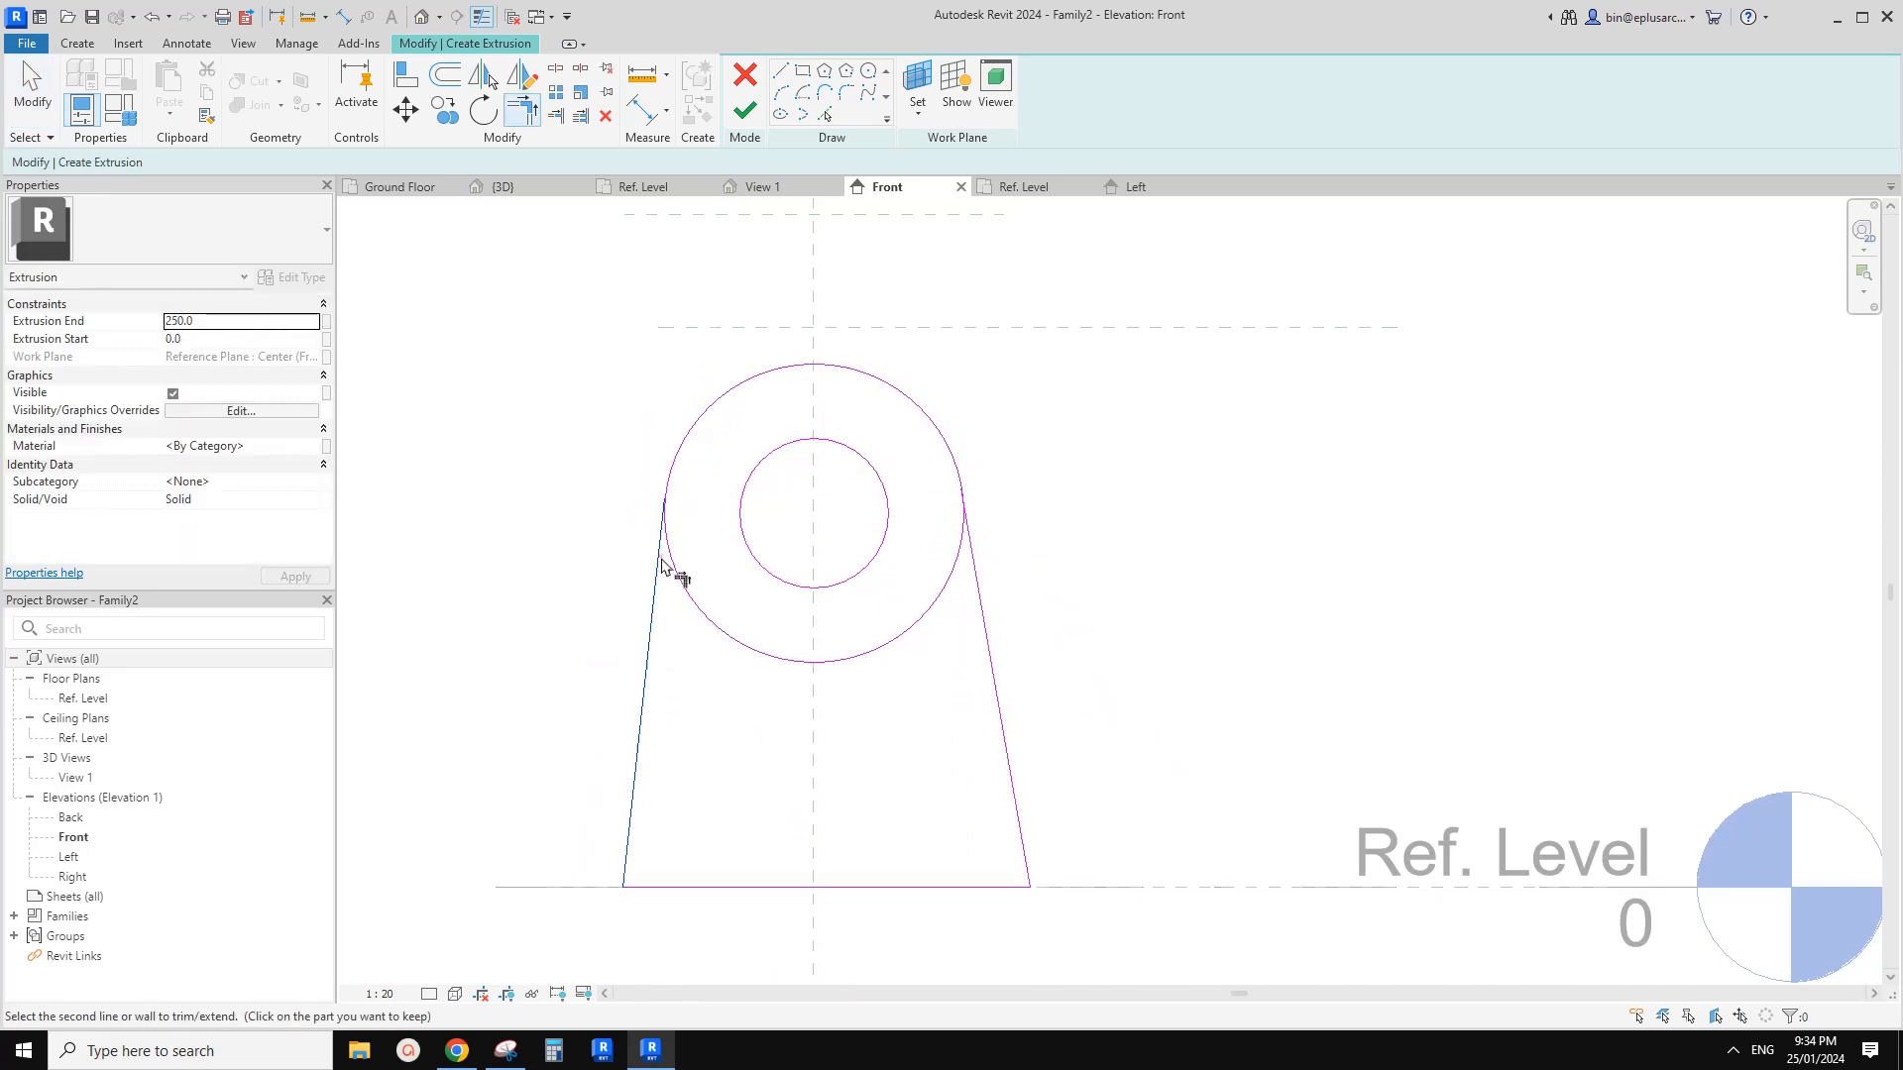
click(674, 460)
click(953, 463)
click(974, 558)
scroll(1018, 564, down, 1)
key(Escape)
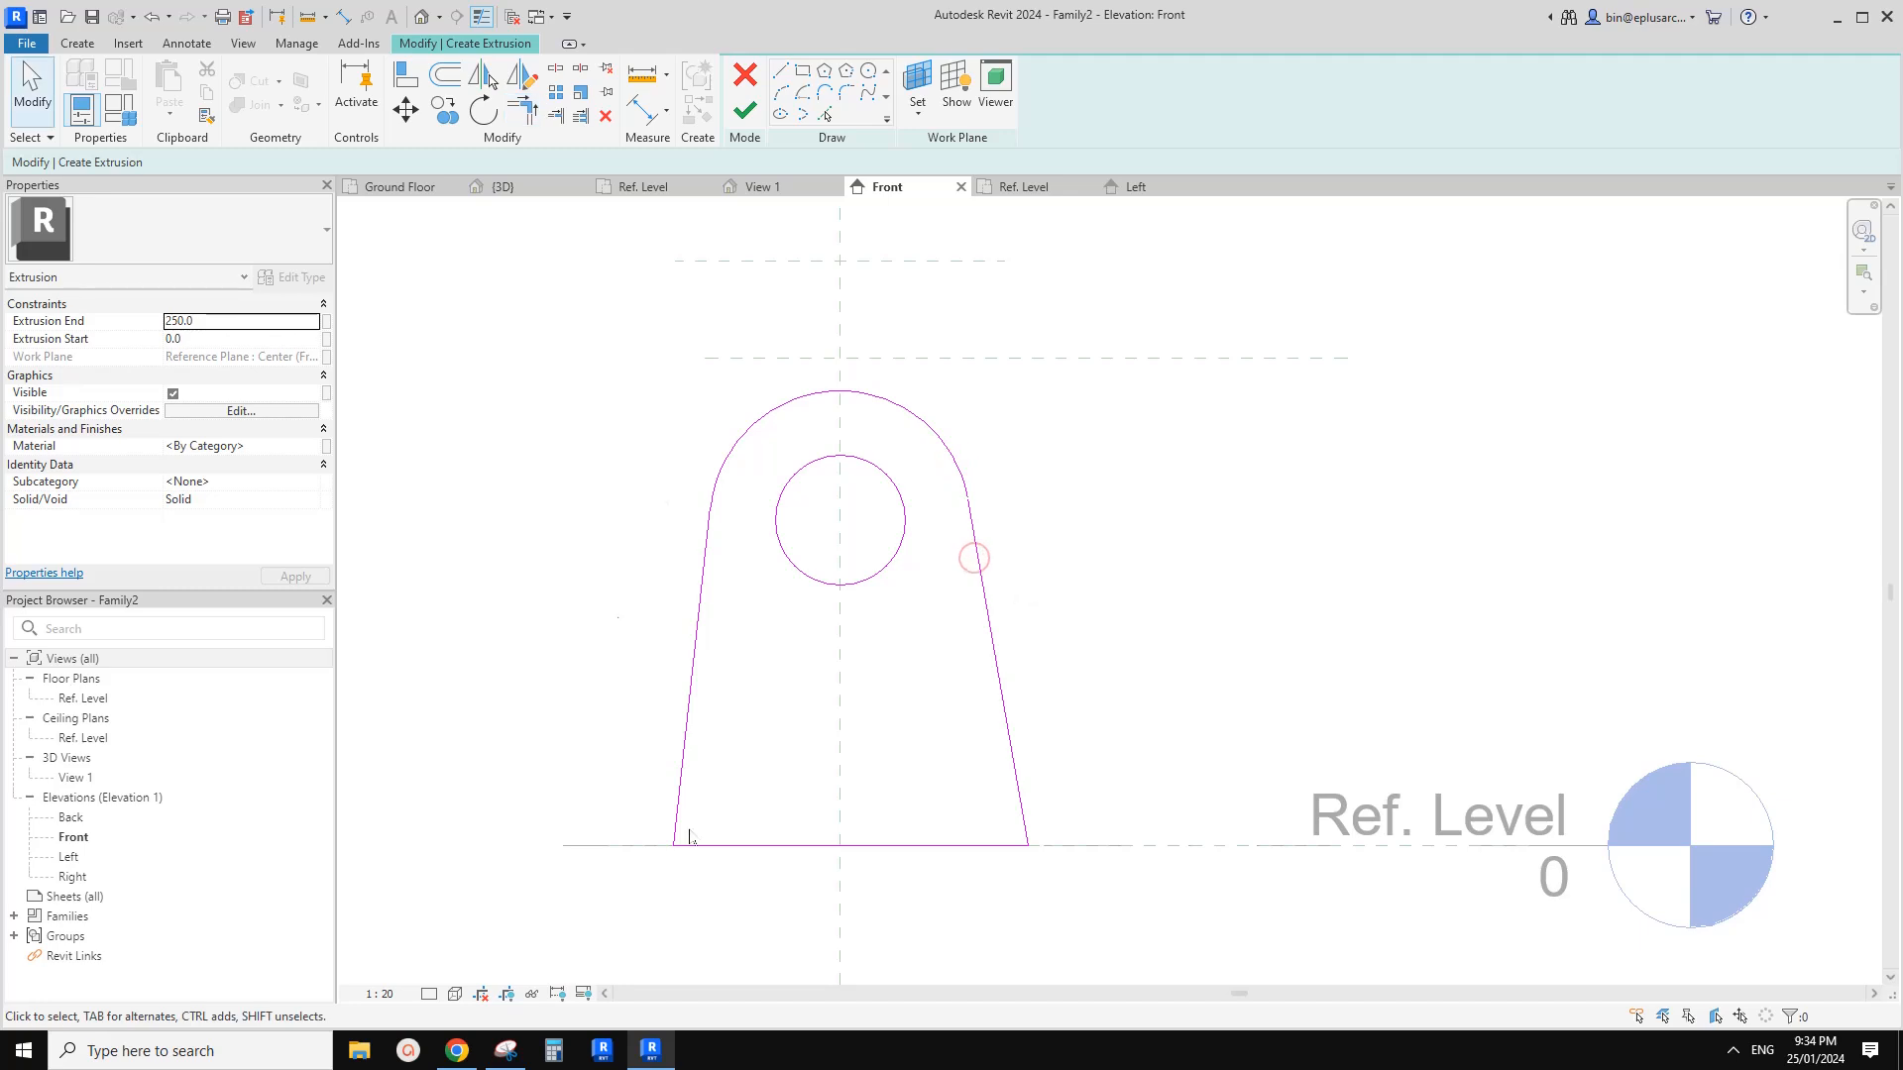
click(739, 117)
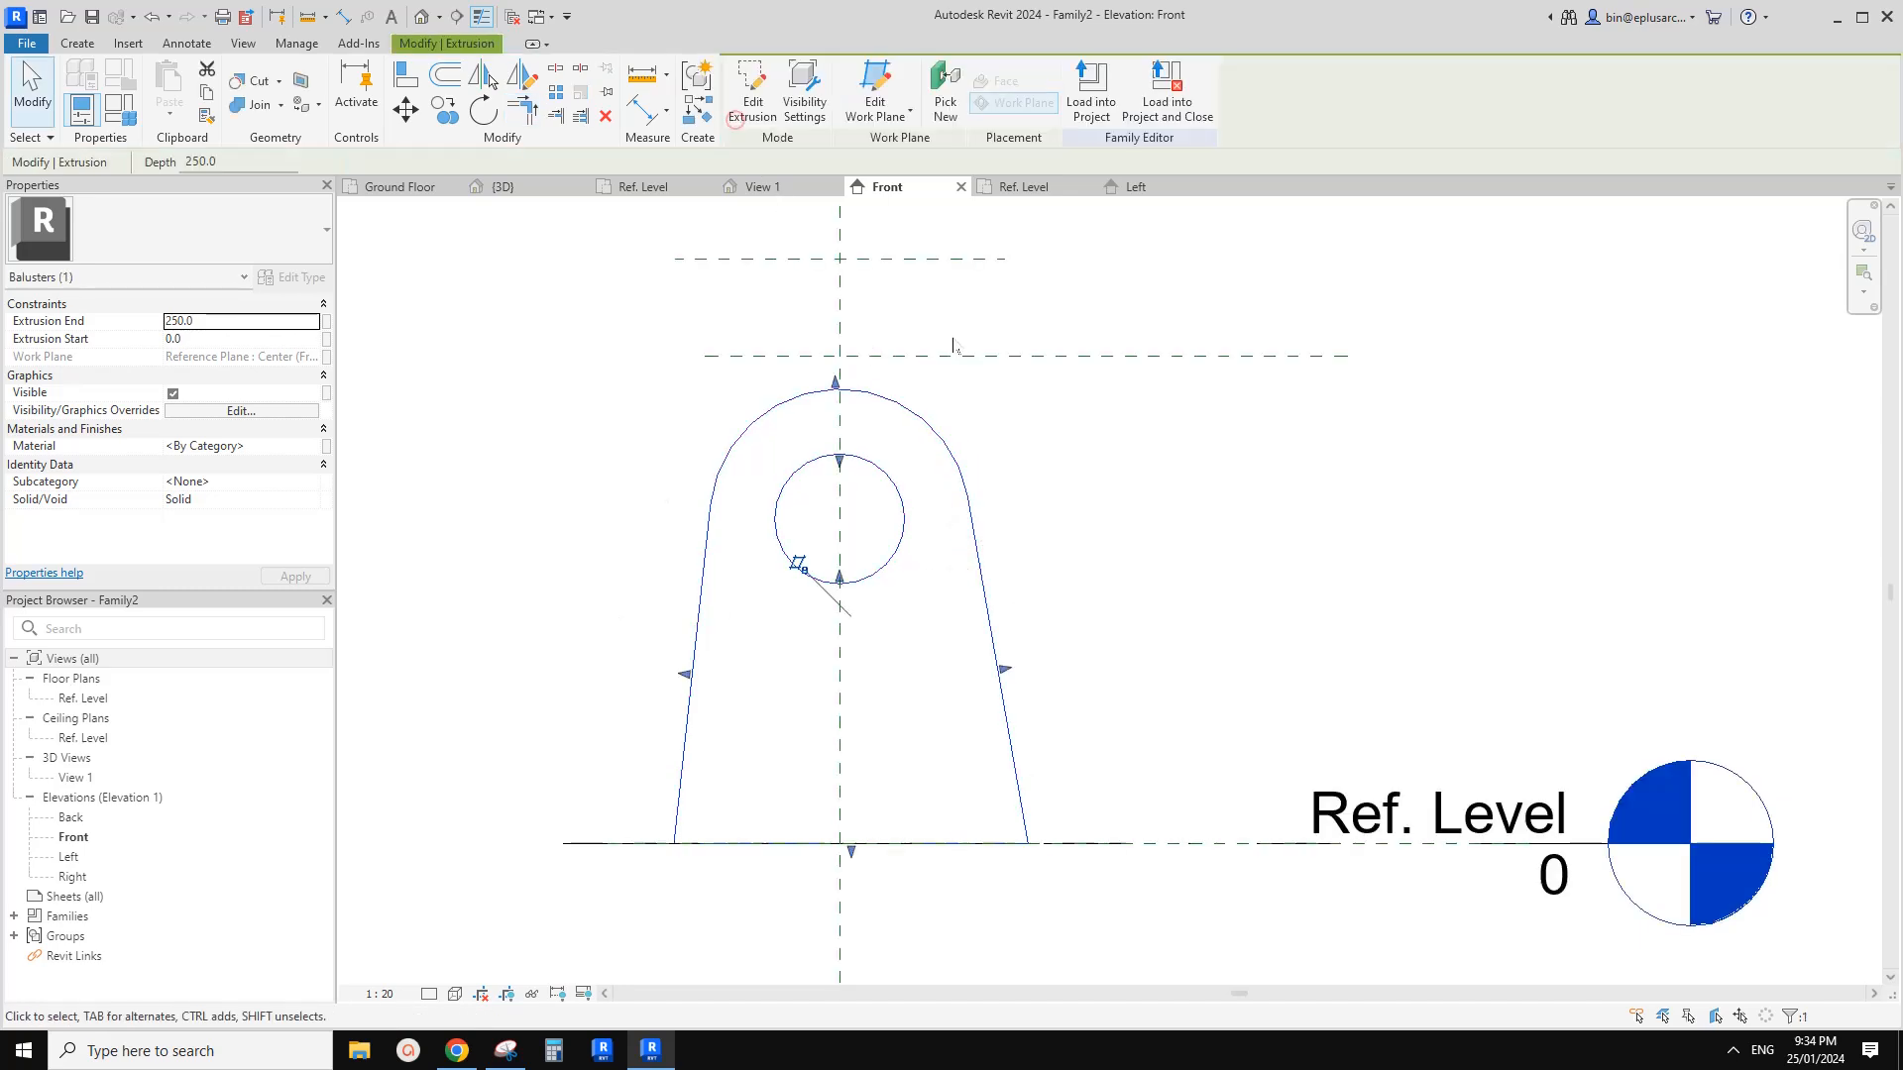
In the Ref. Level floor plan, set the plate's Extrusion End to 50 and Extrusion Start to -50
double_click(87, 701)
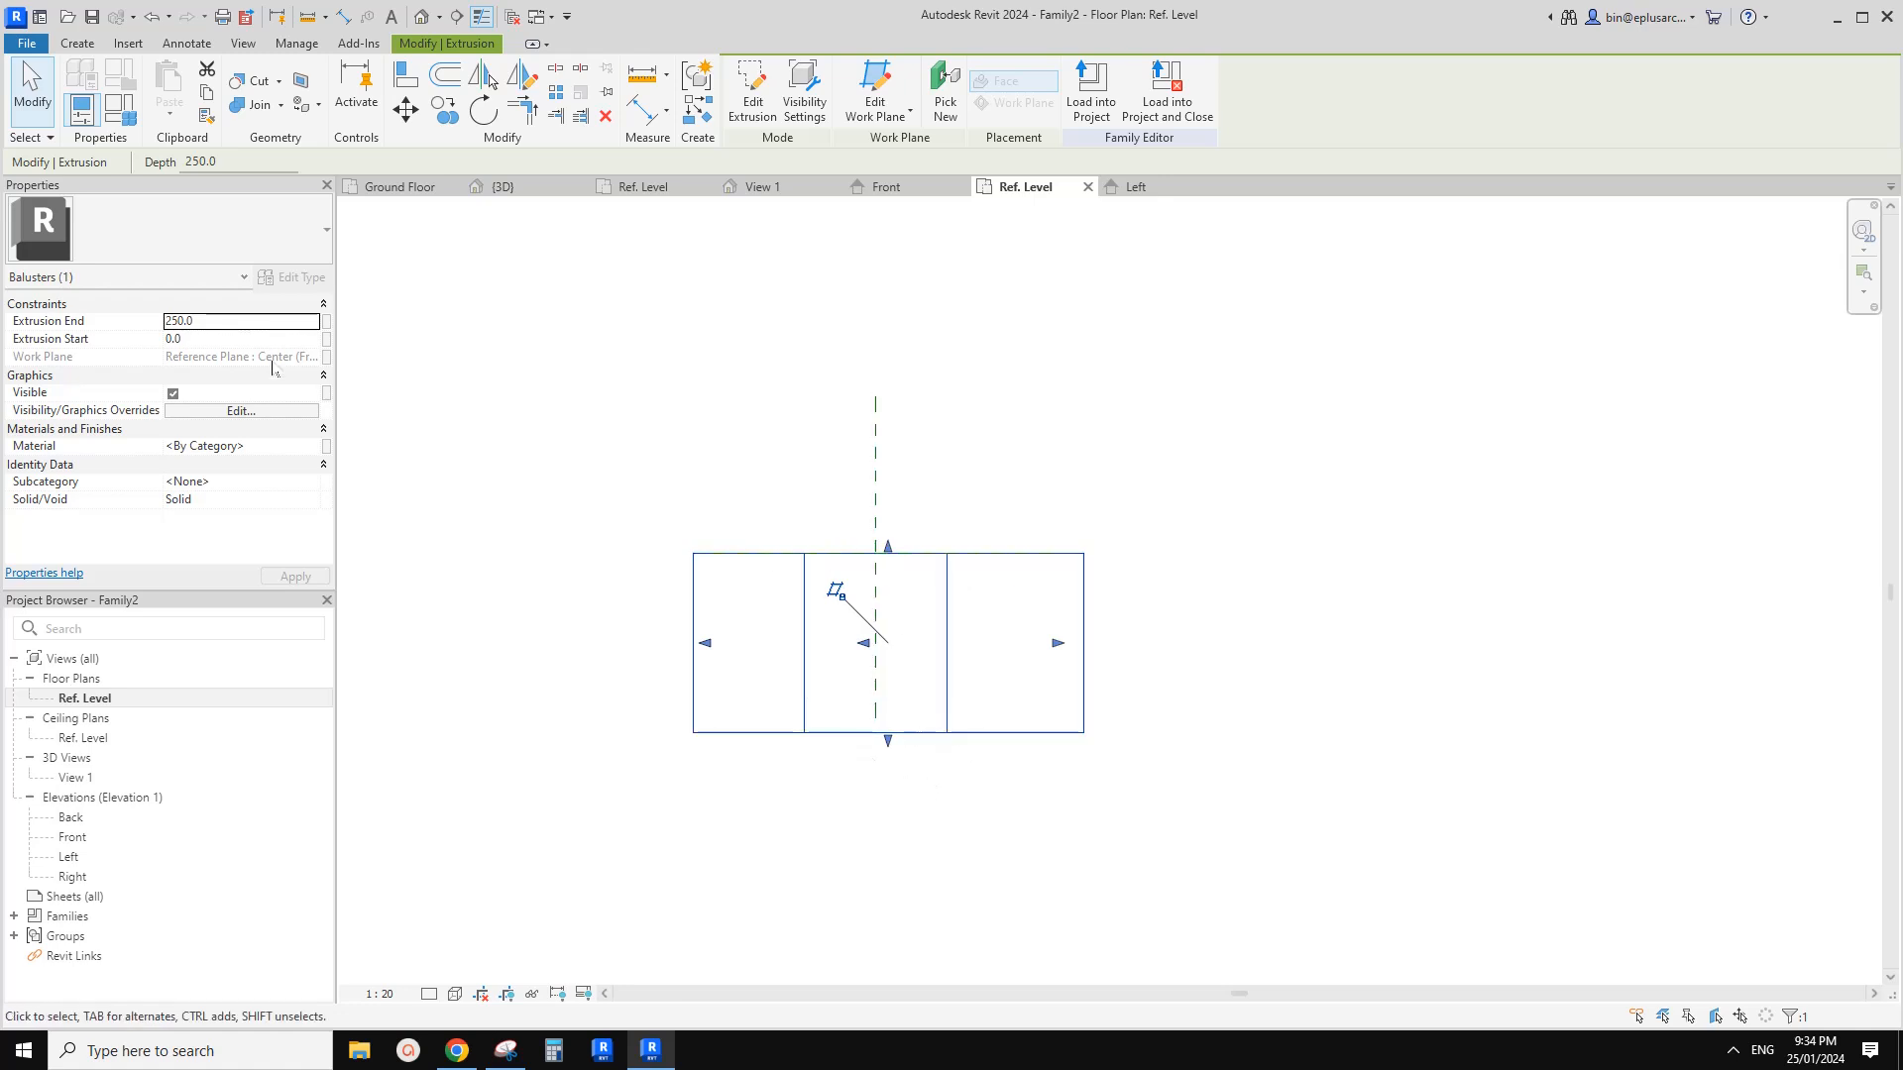
click(231, 325)
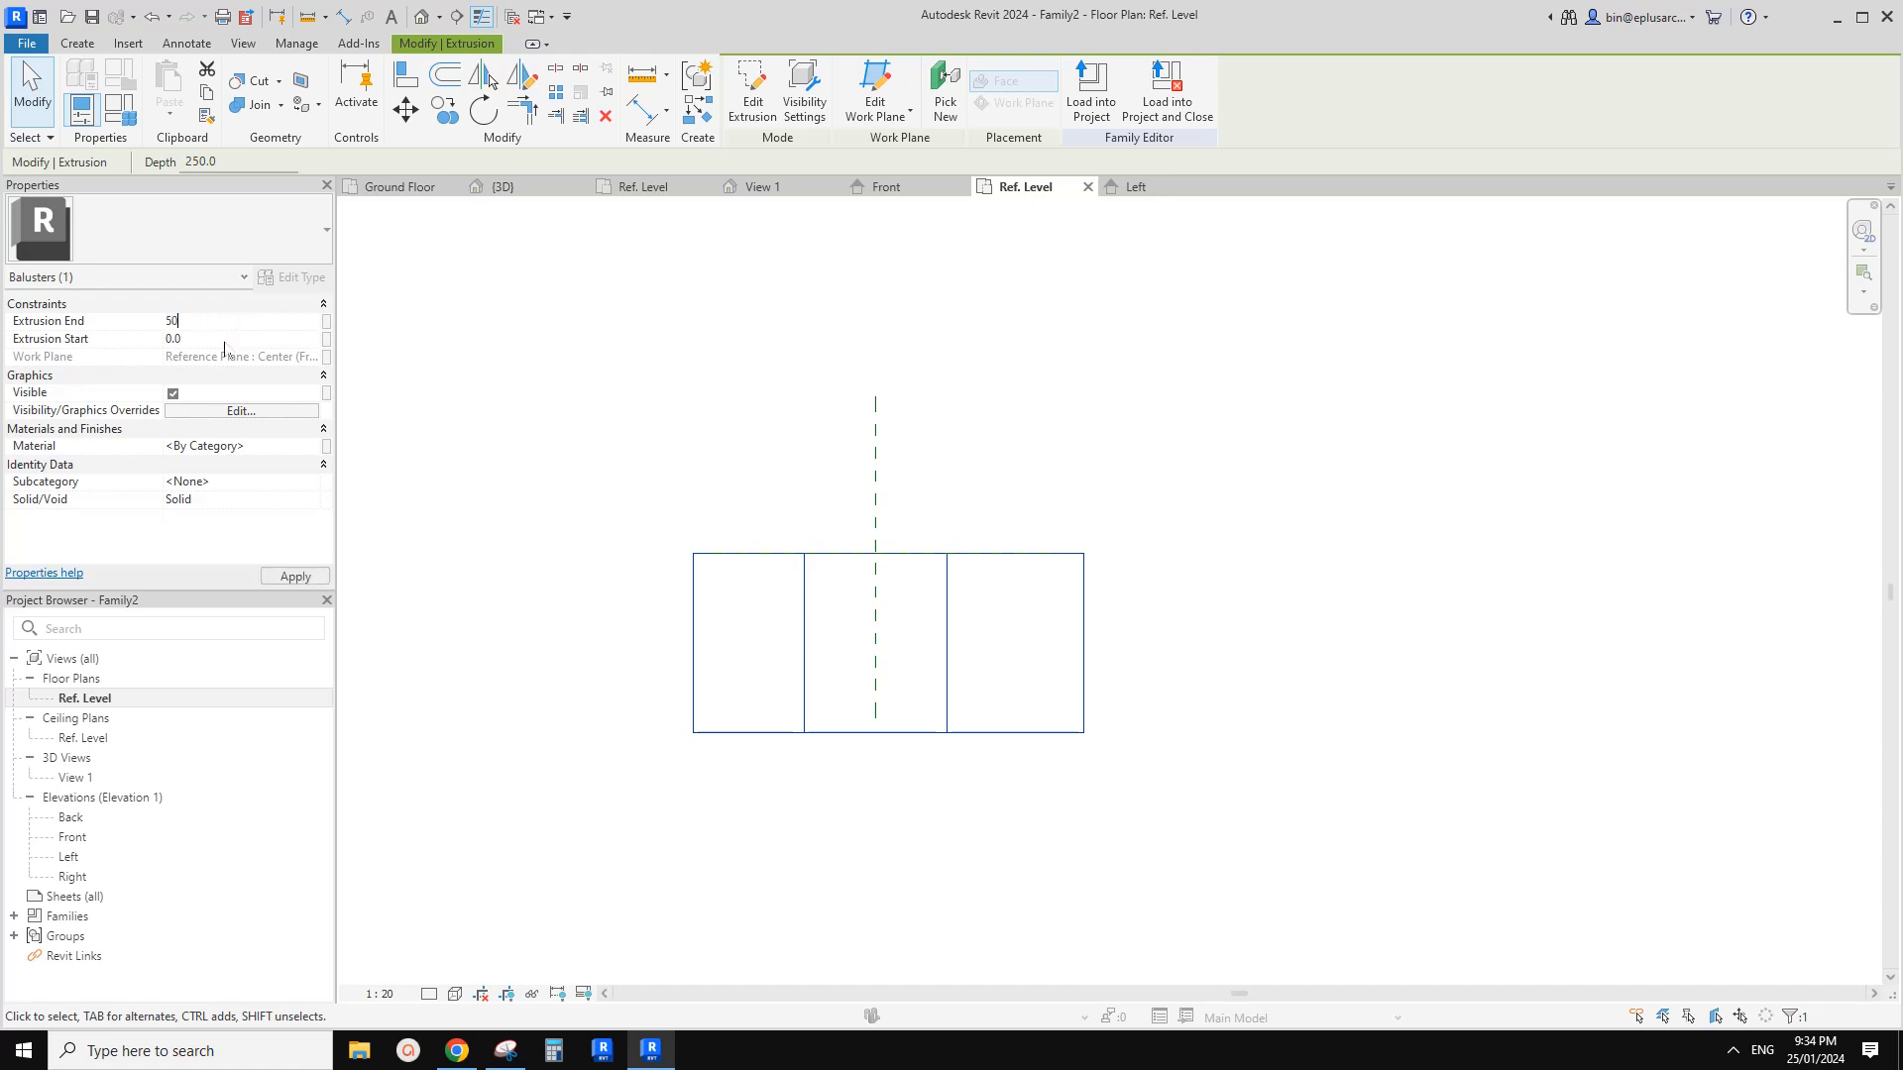
click(229, 340)
text(-50)
key(Return)
click(446, 264)
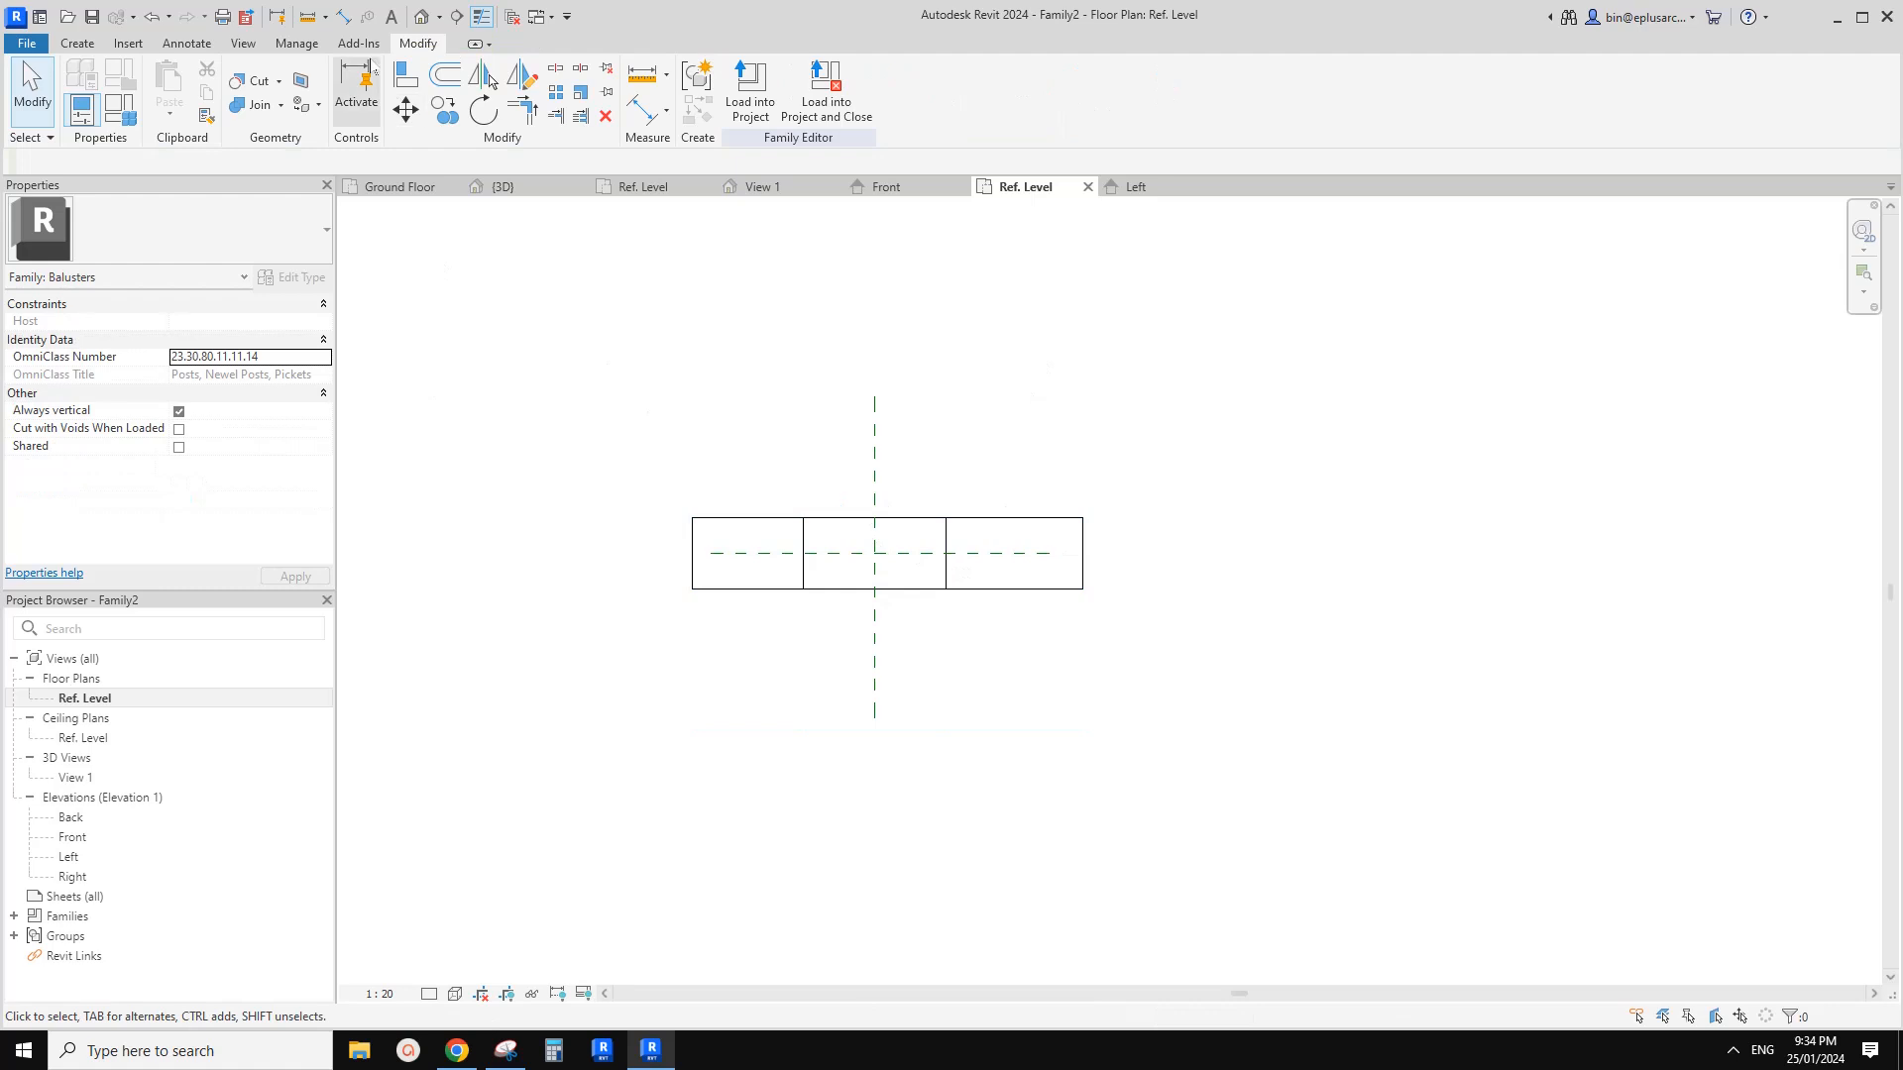
Inspect the finished baluster plate in 3D and load the family into Project1
click(422, 18)
shift+middle_drag(1100, 550, 815, 487)
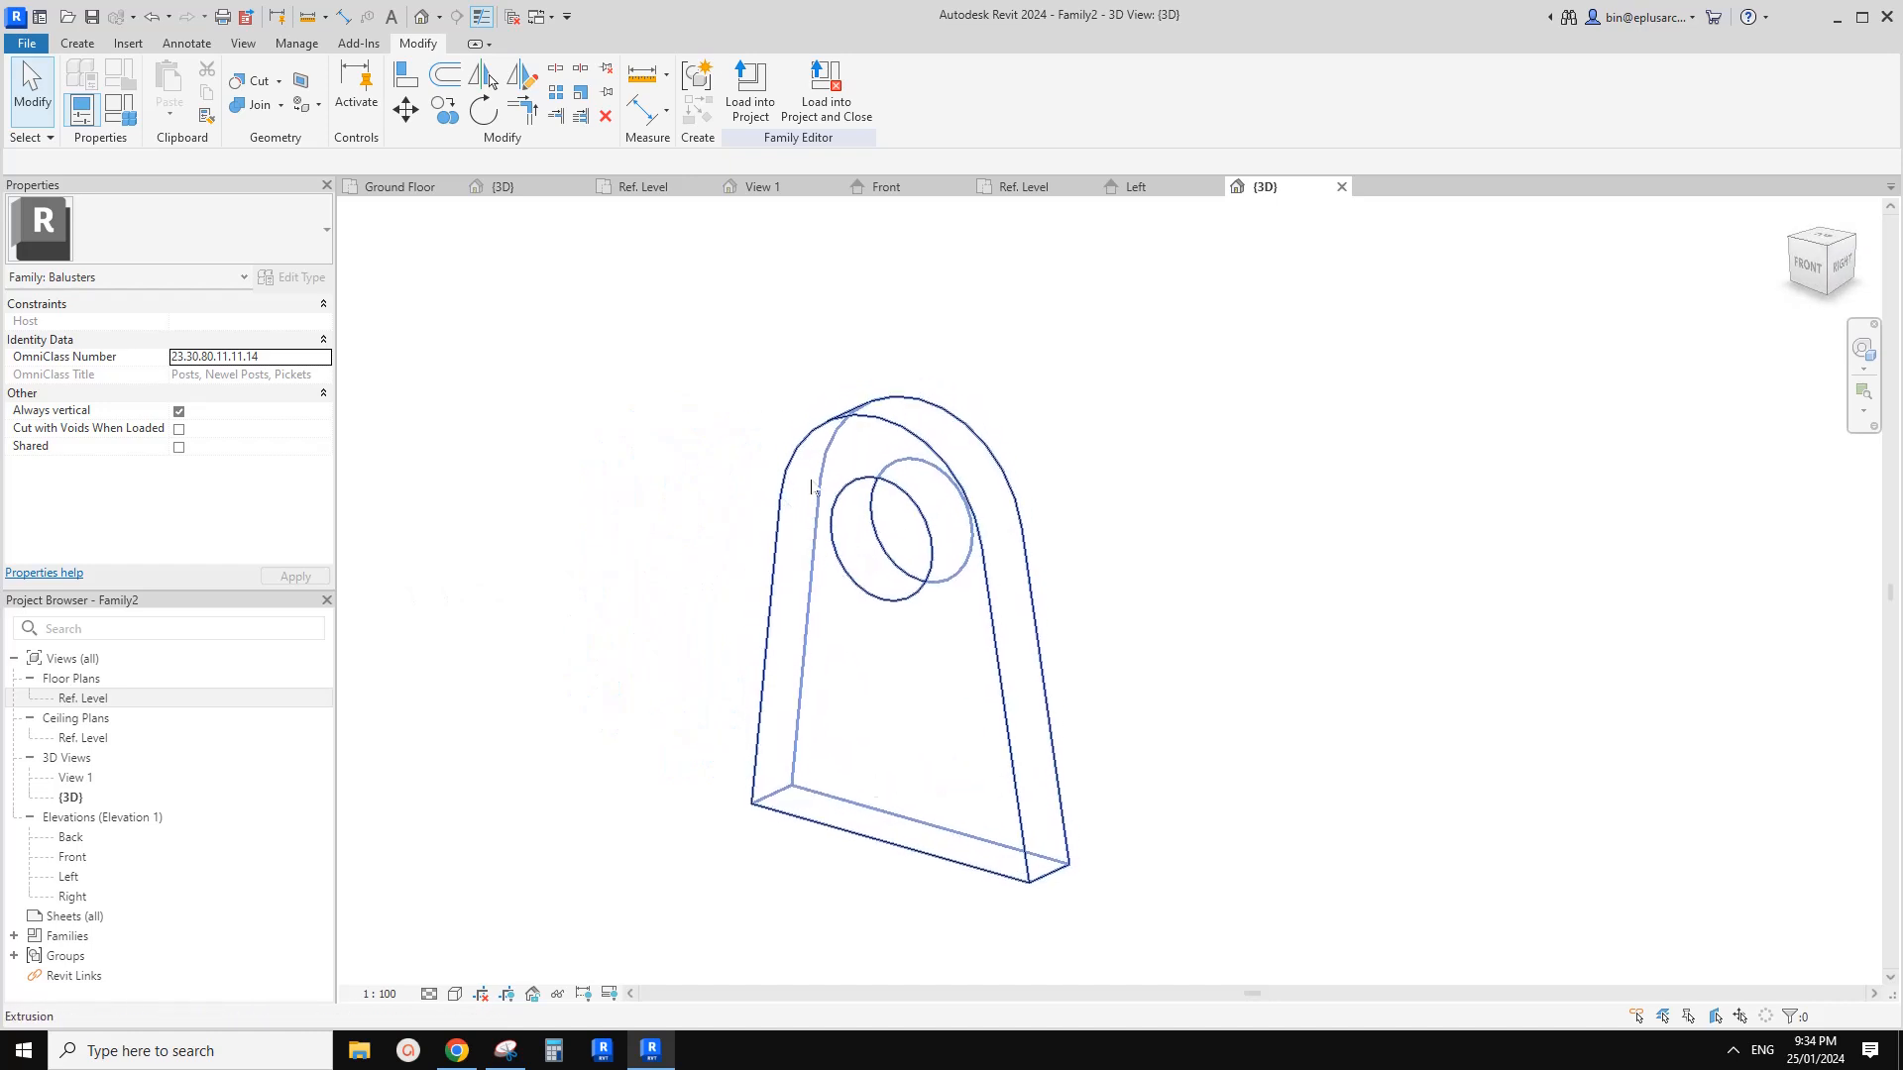
click(756, 101)
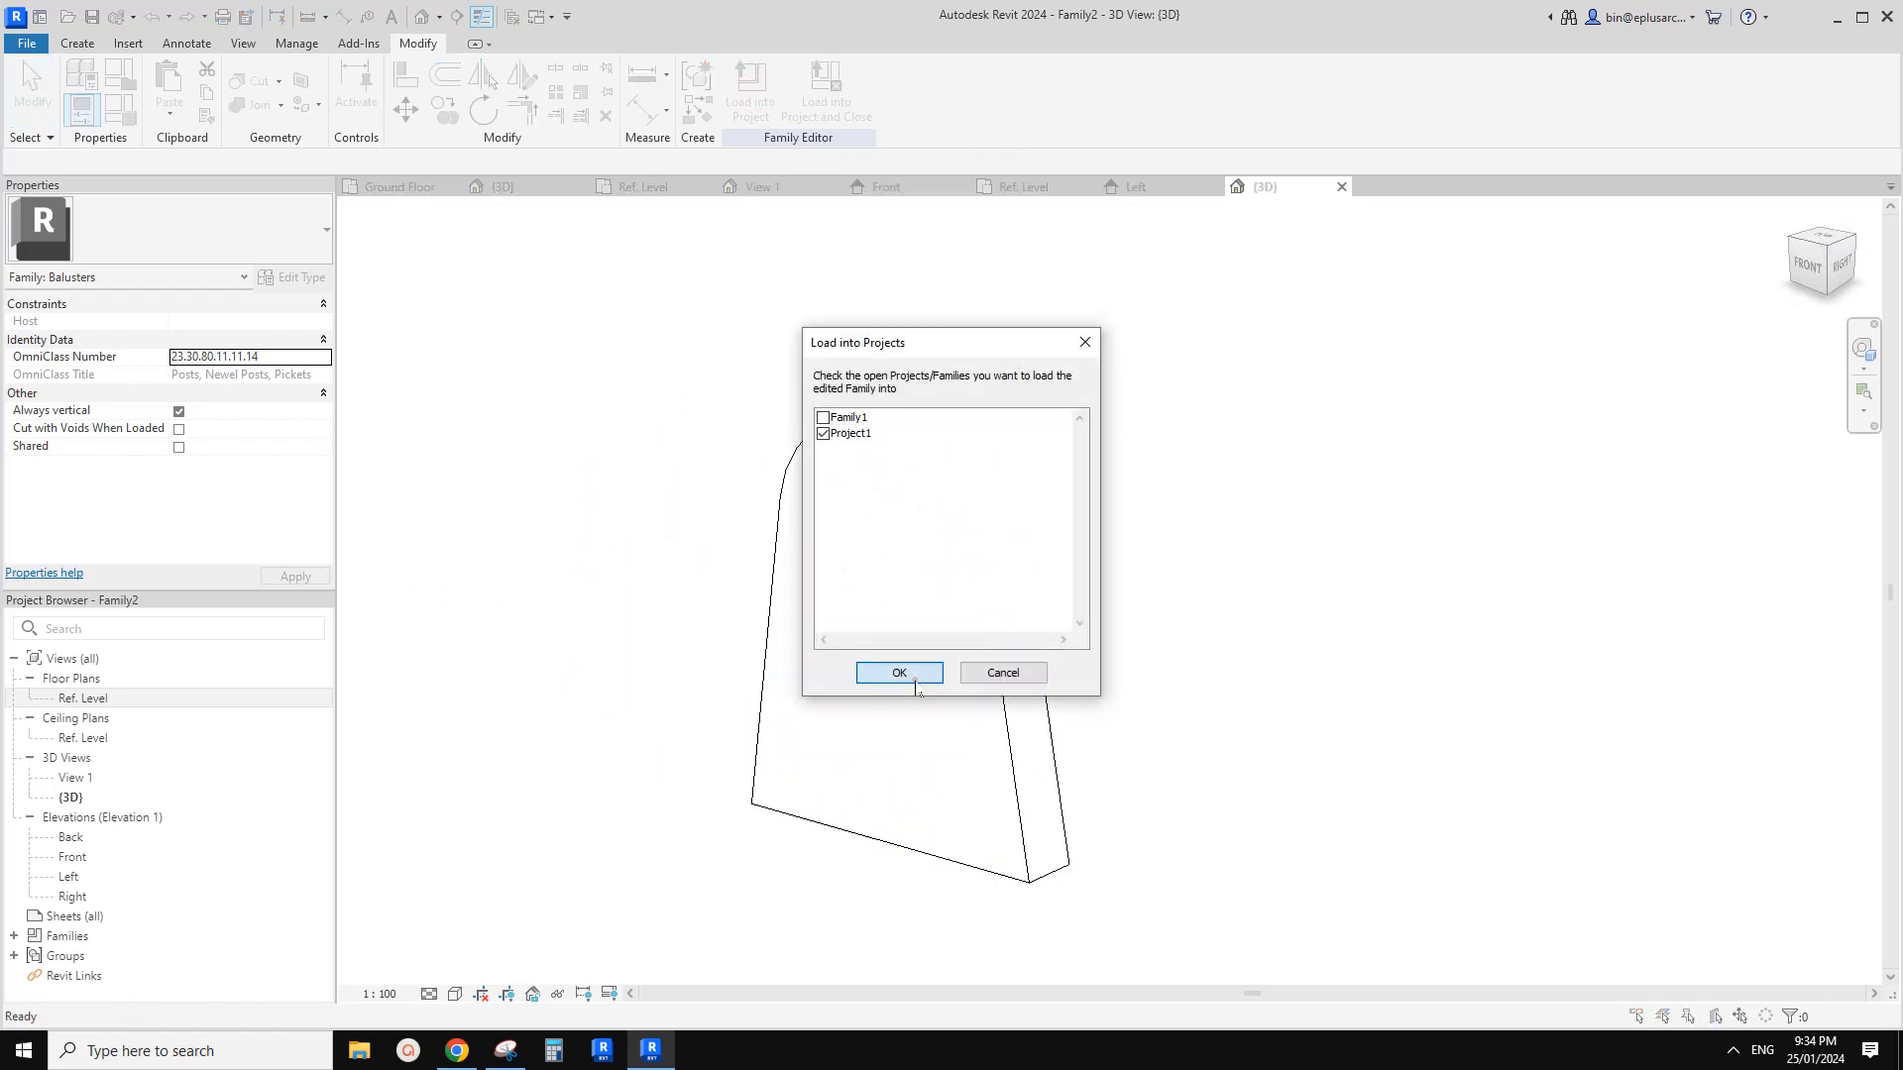
click(899, 672)
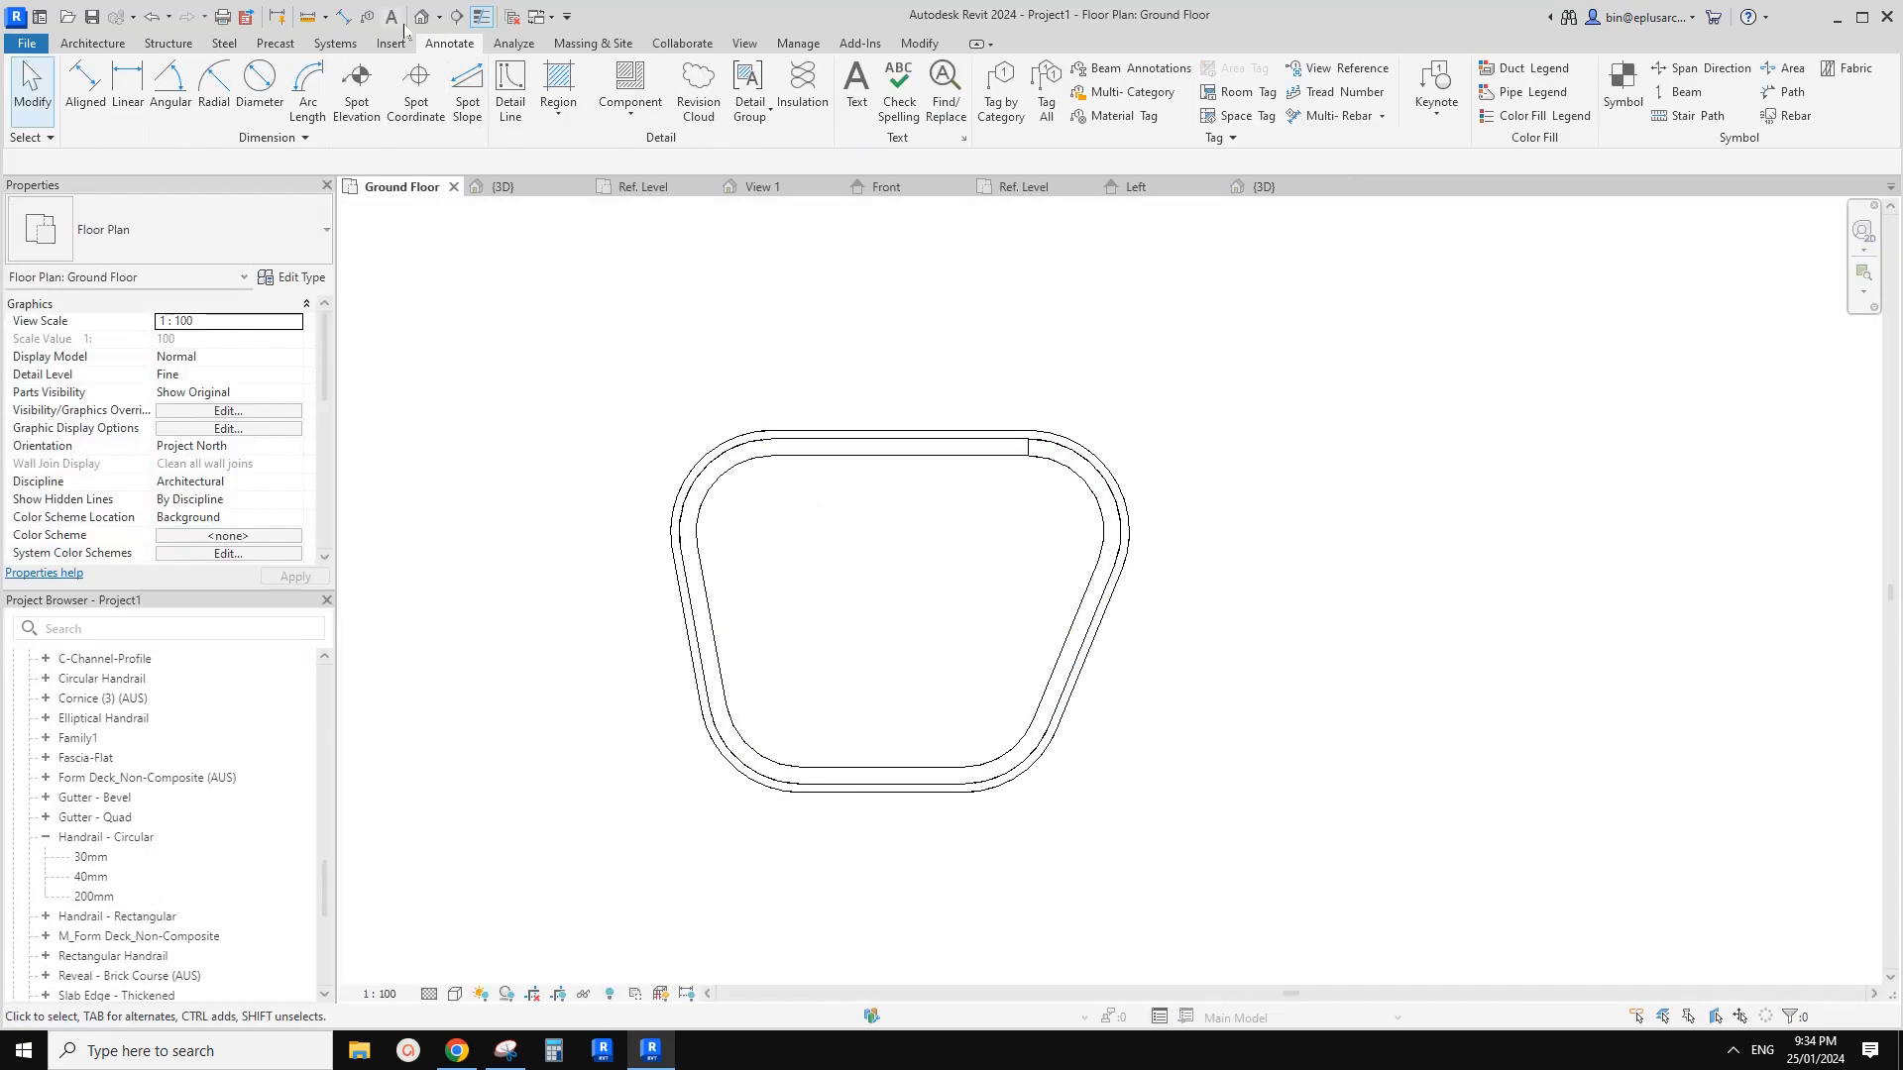
In the project's 3D view, set the railing type's regular baluster family to Family2 : Family2
click(425, 18)
click(927, 546)
shift+middle_drag(927, 546, 991, 573)
click(301, 280)
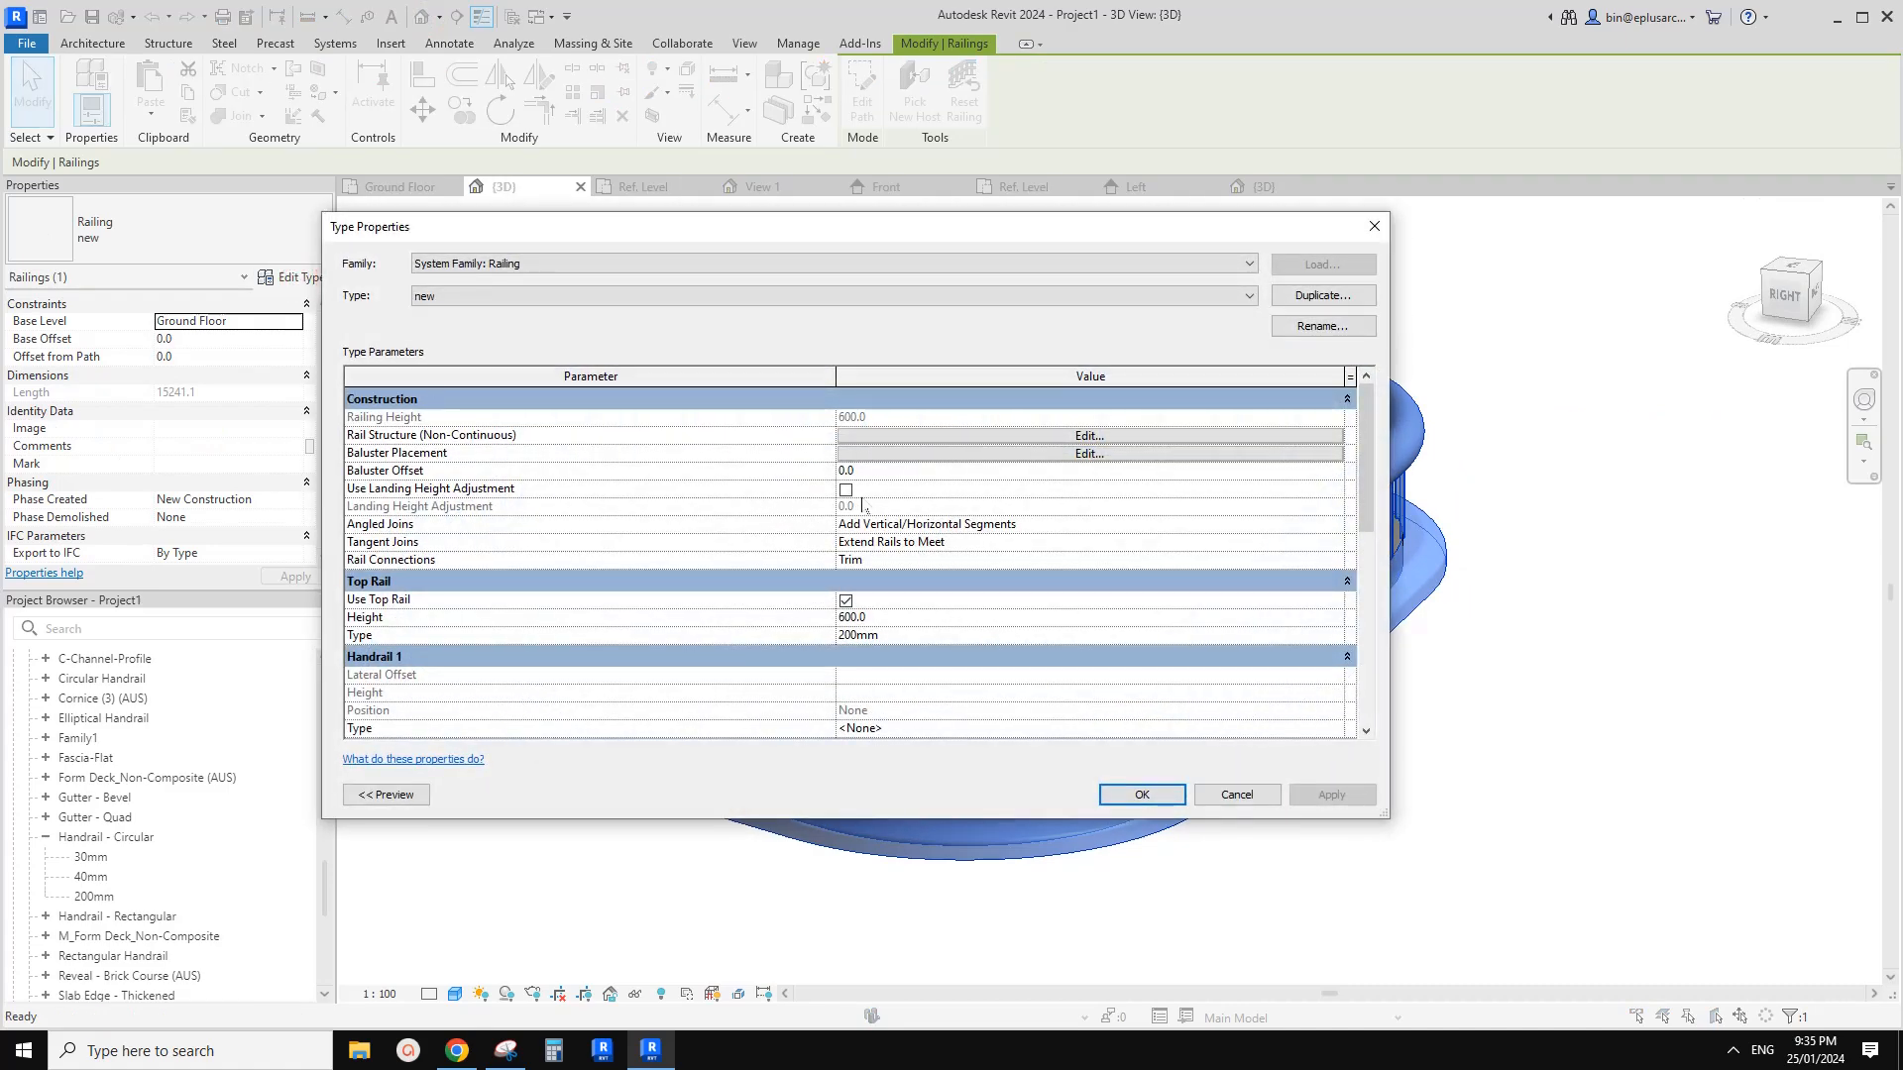
click(999, 457)
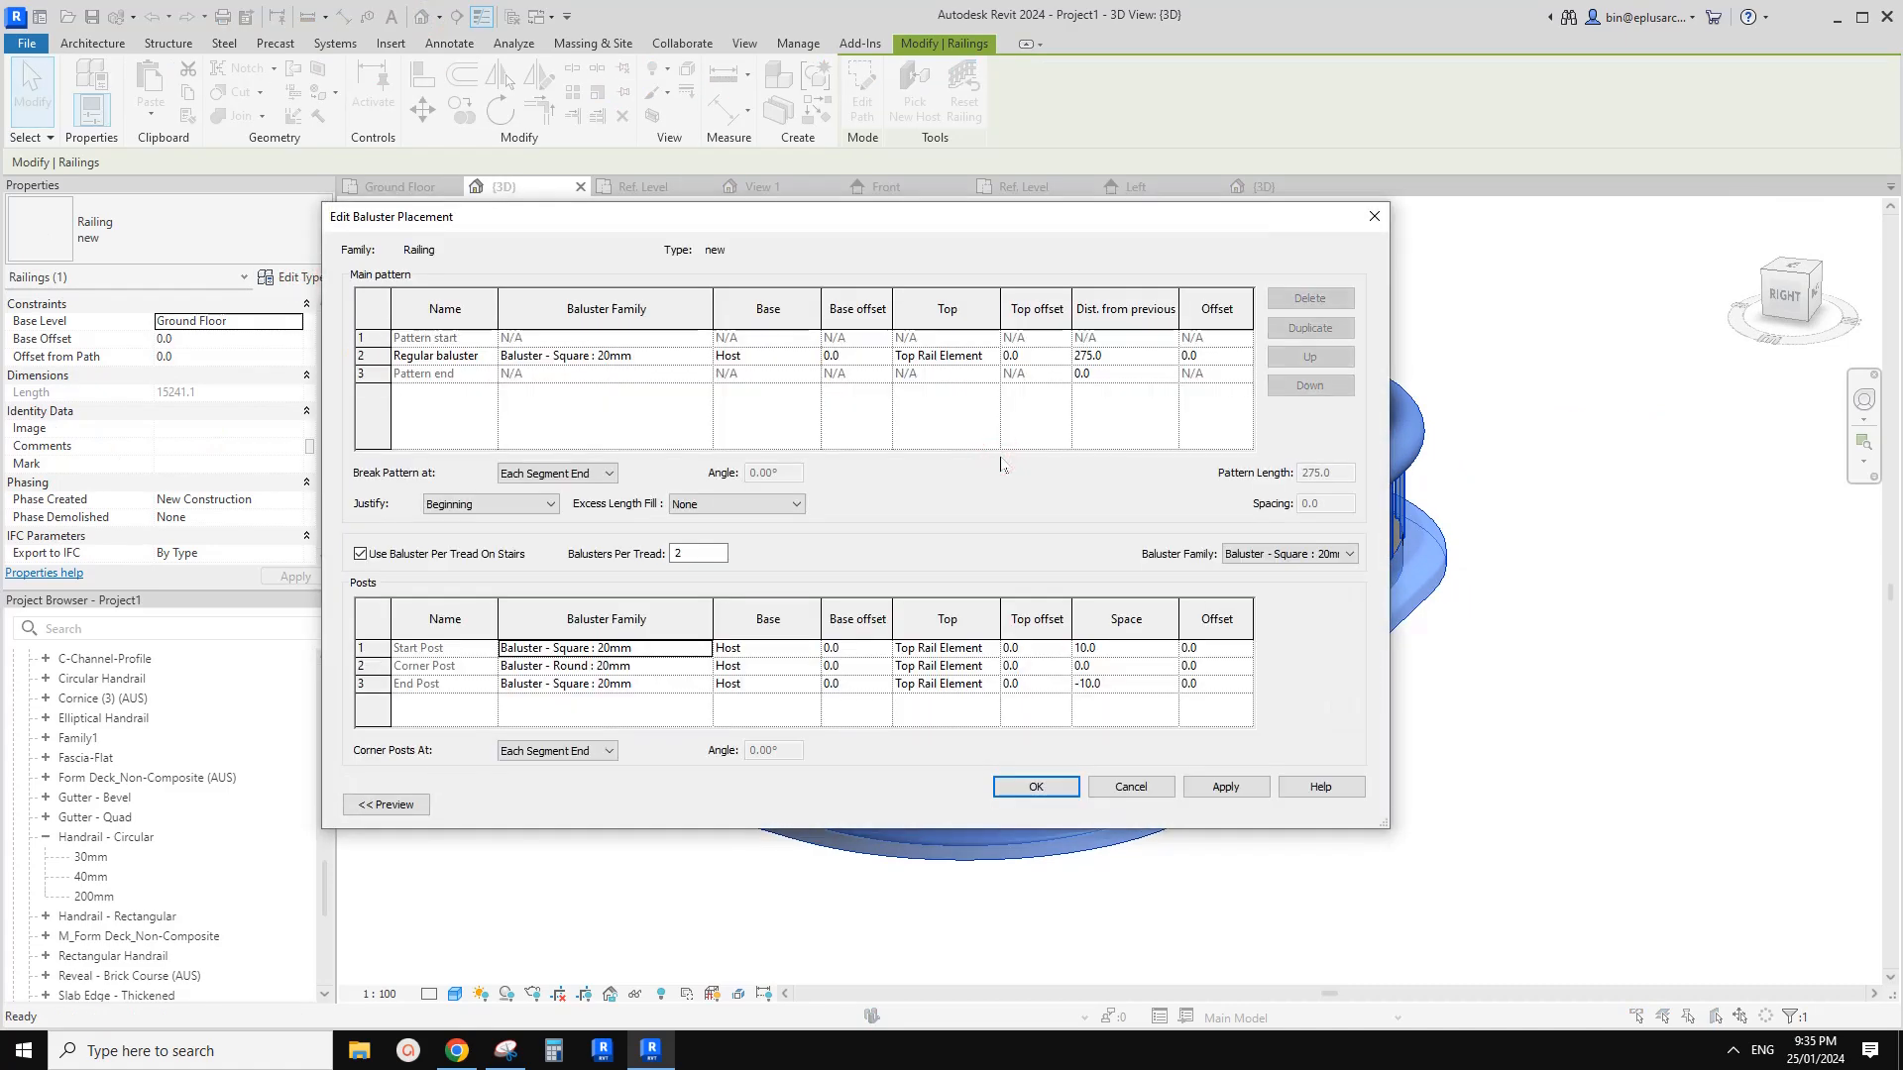
click(698, 357)
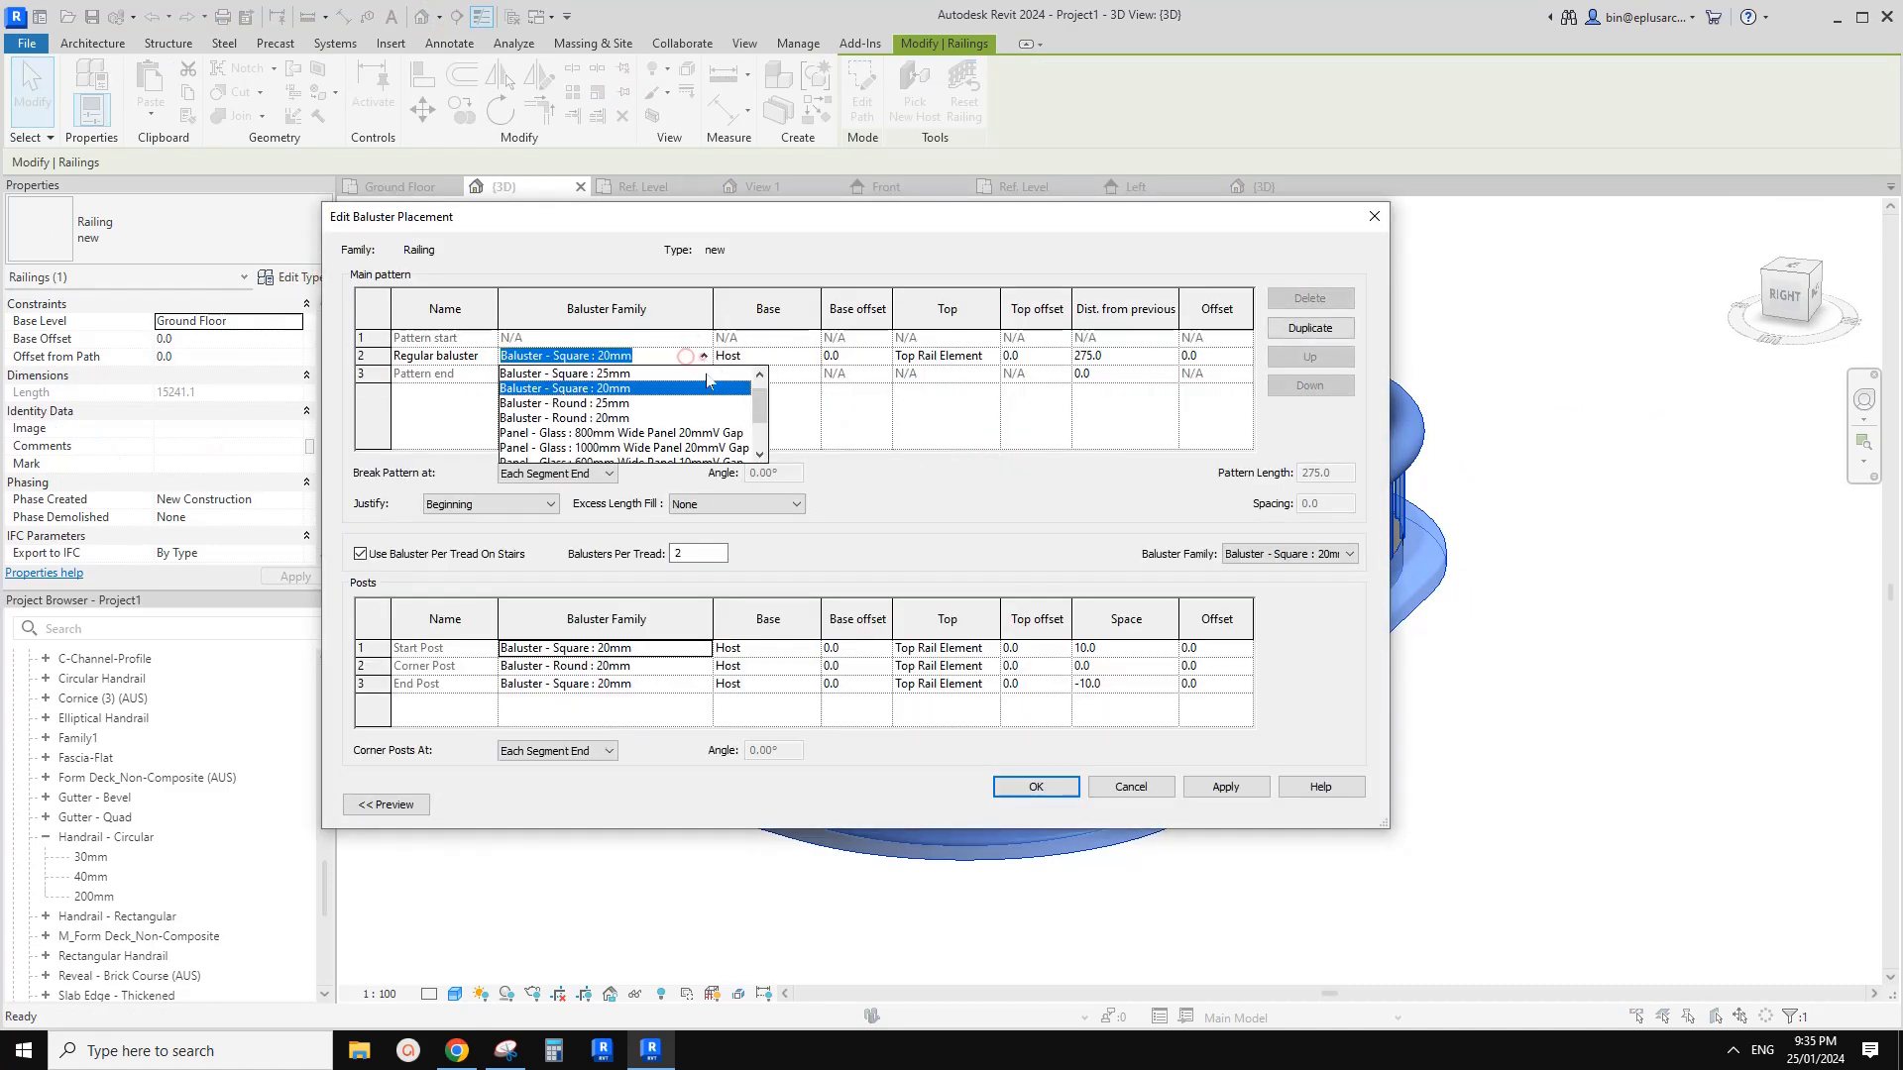
drag(758, 406, 760, 445)
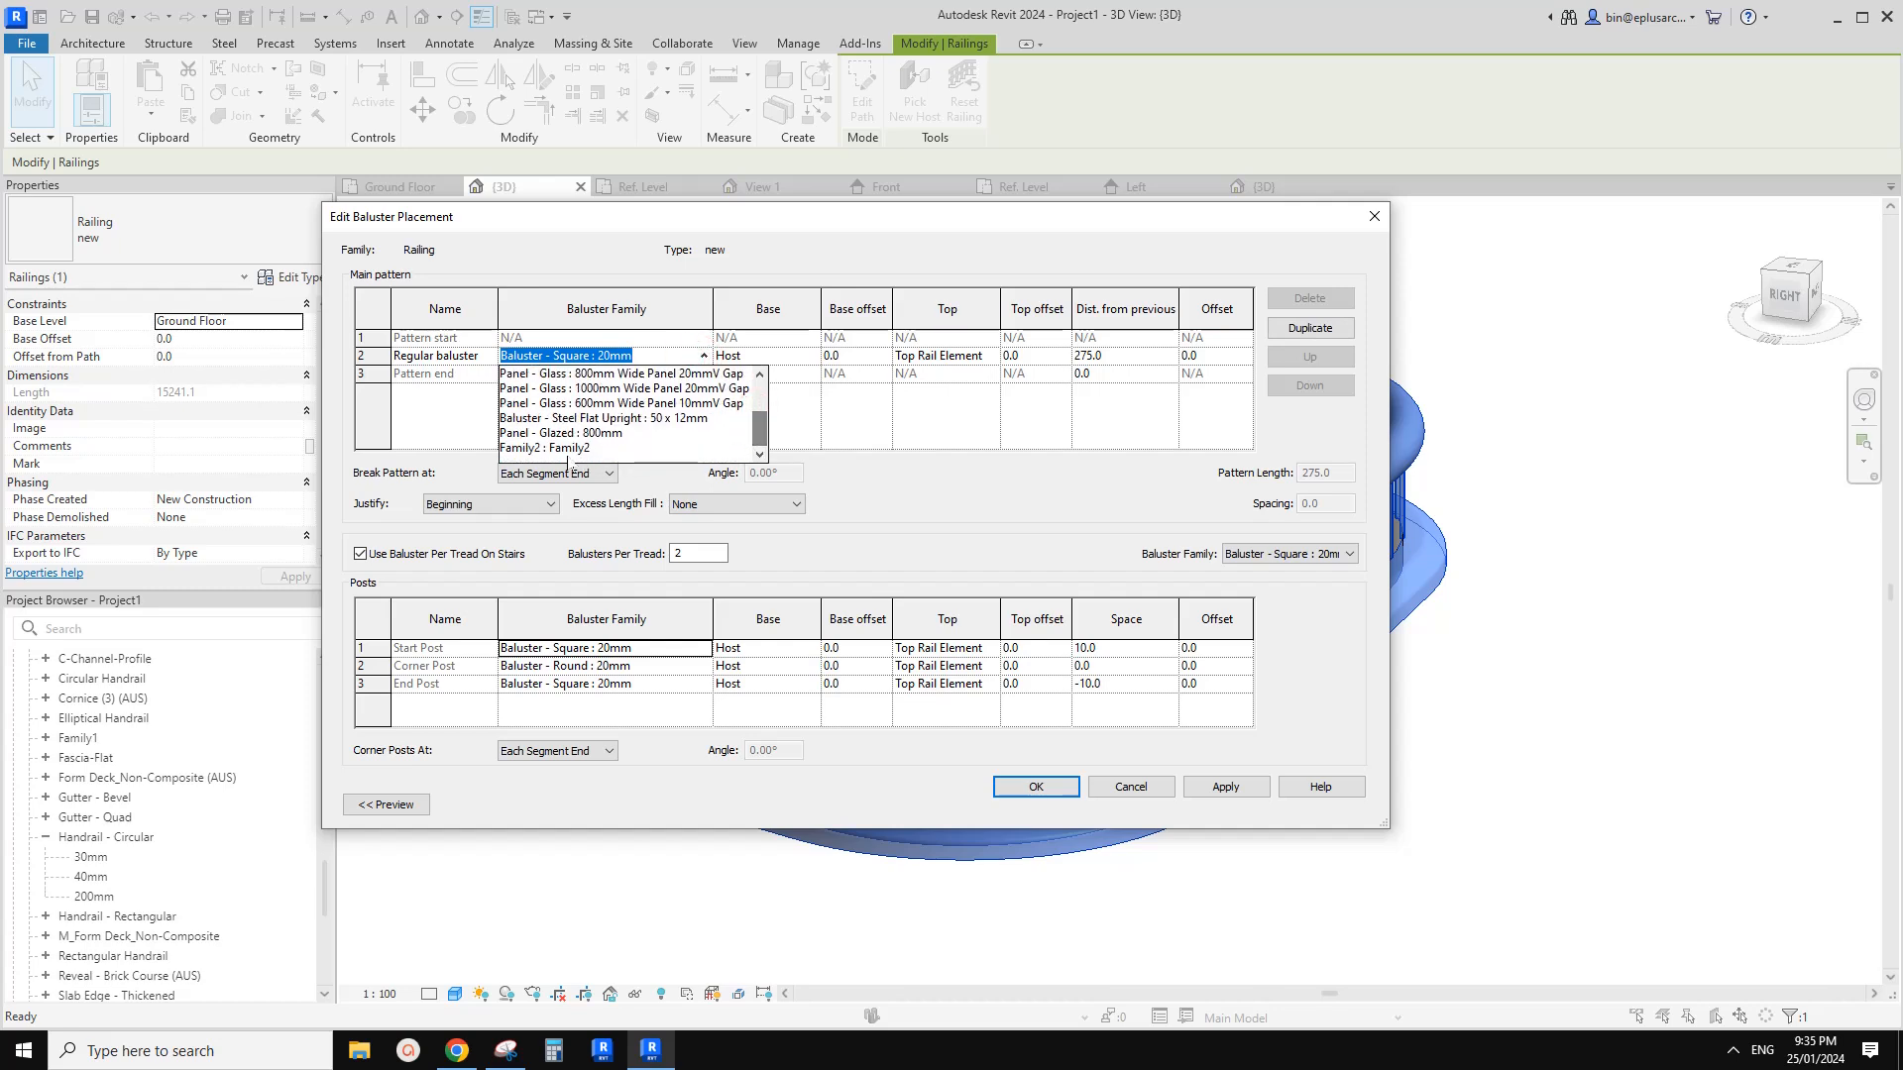
click(562, 449)
Set the regular baluster's distance from previous to 1500, apply the railing type changes and inspect the railing in 3D
click(908, 361)
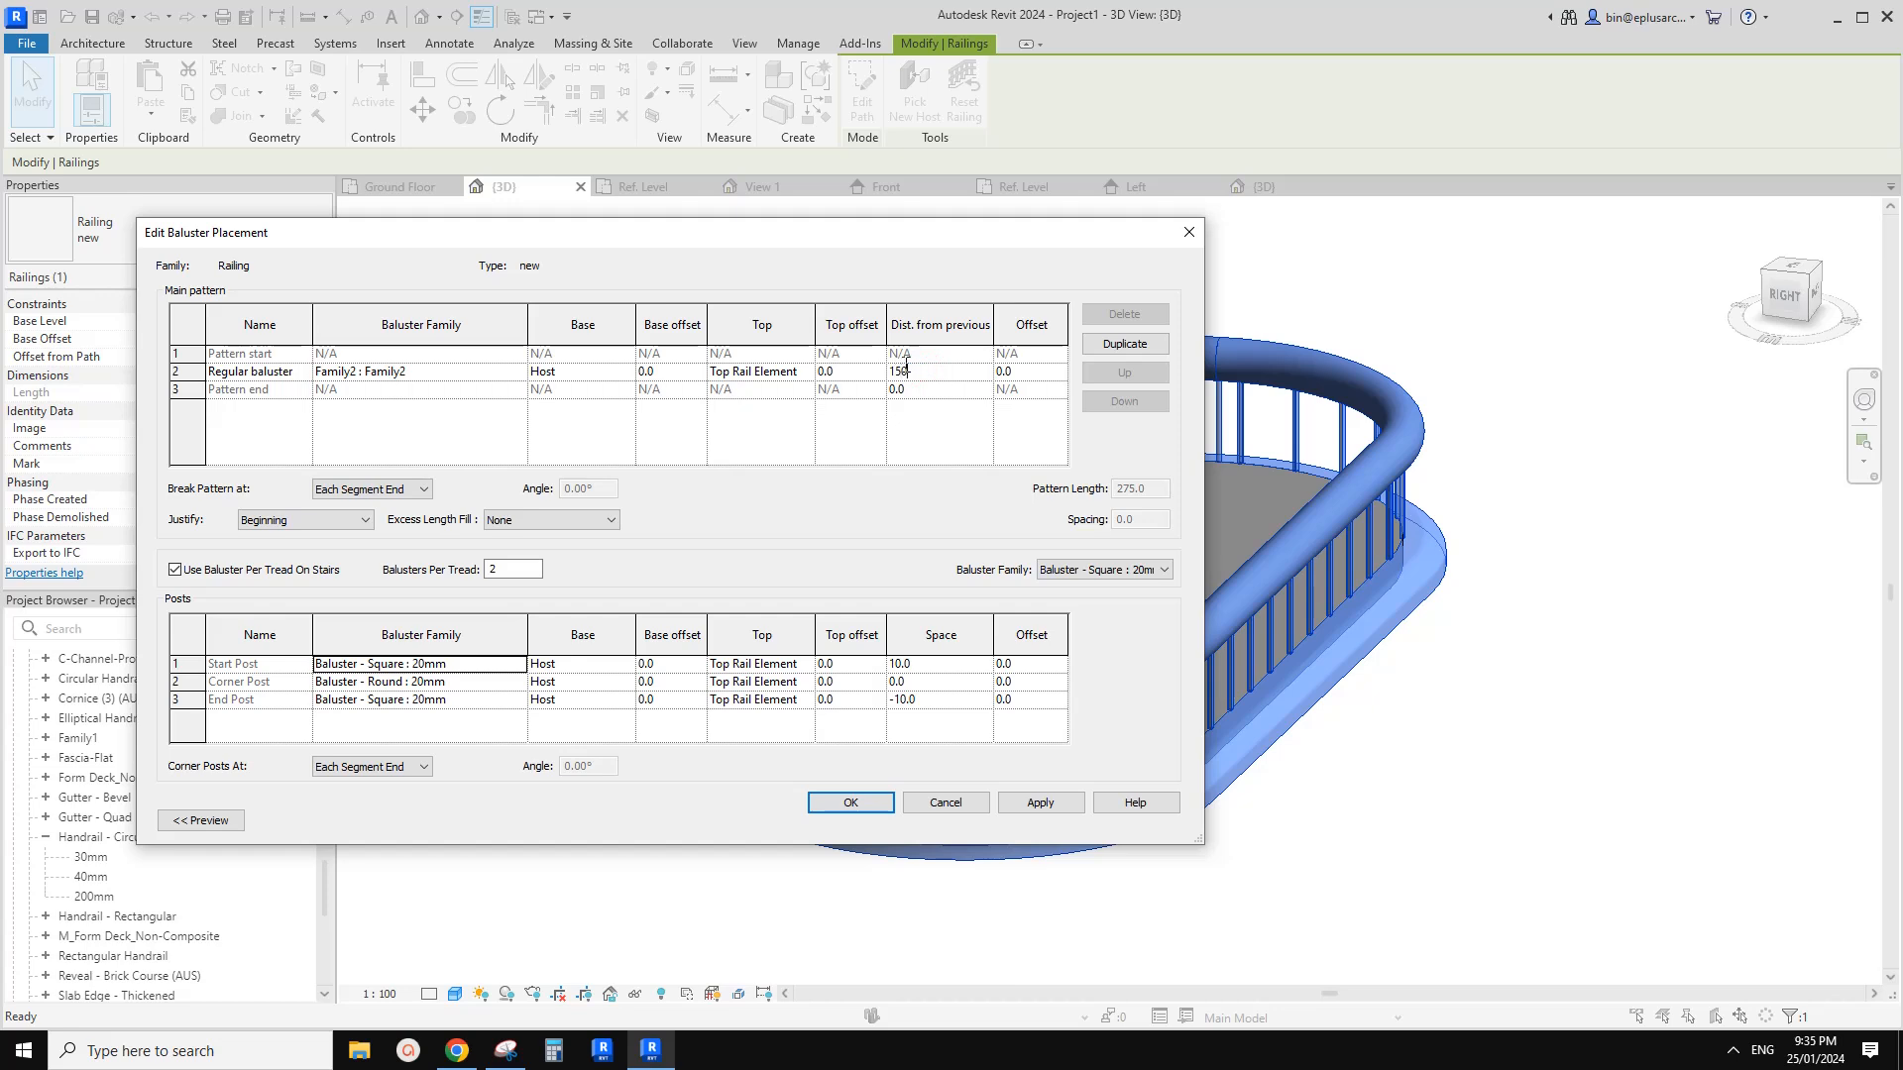
text(1500)
click(929, 390)
click(1058, 806)
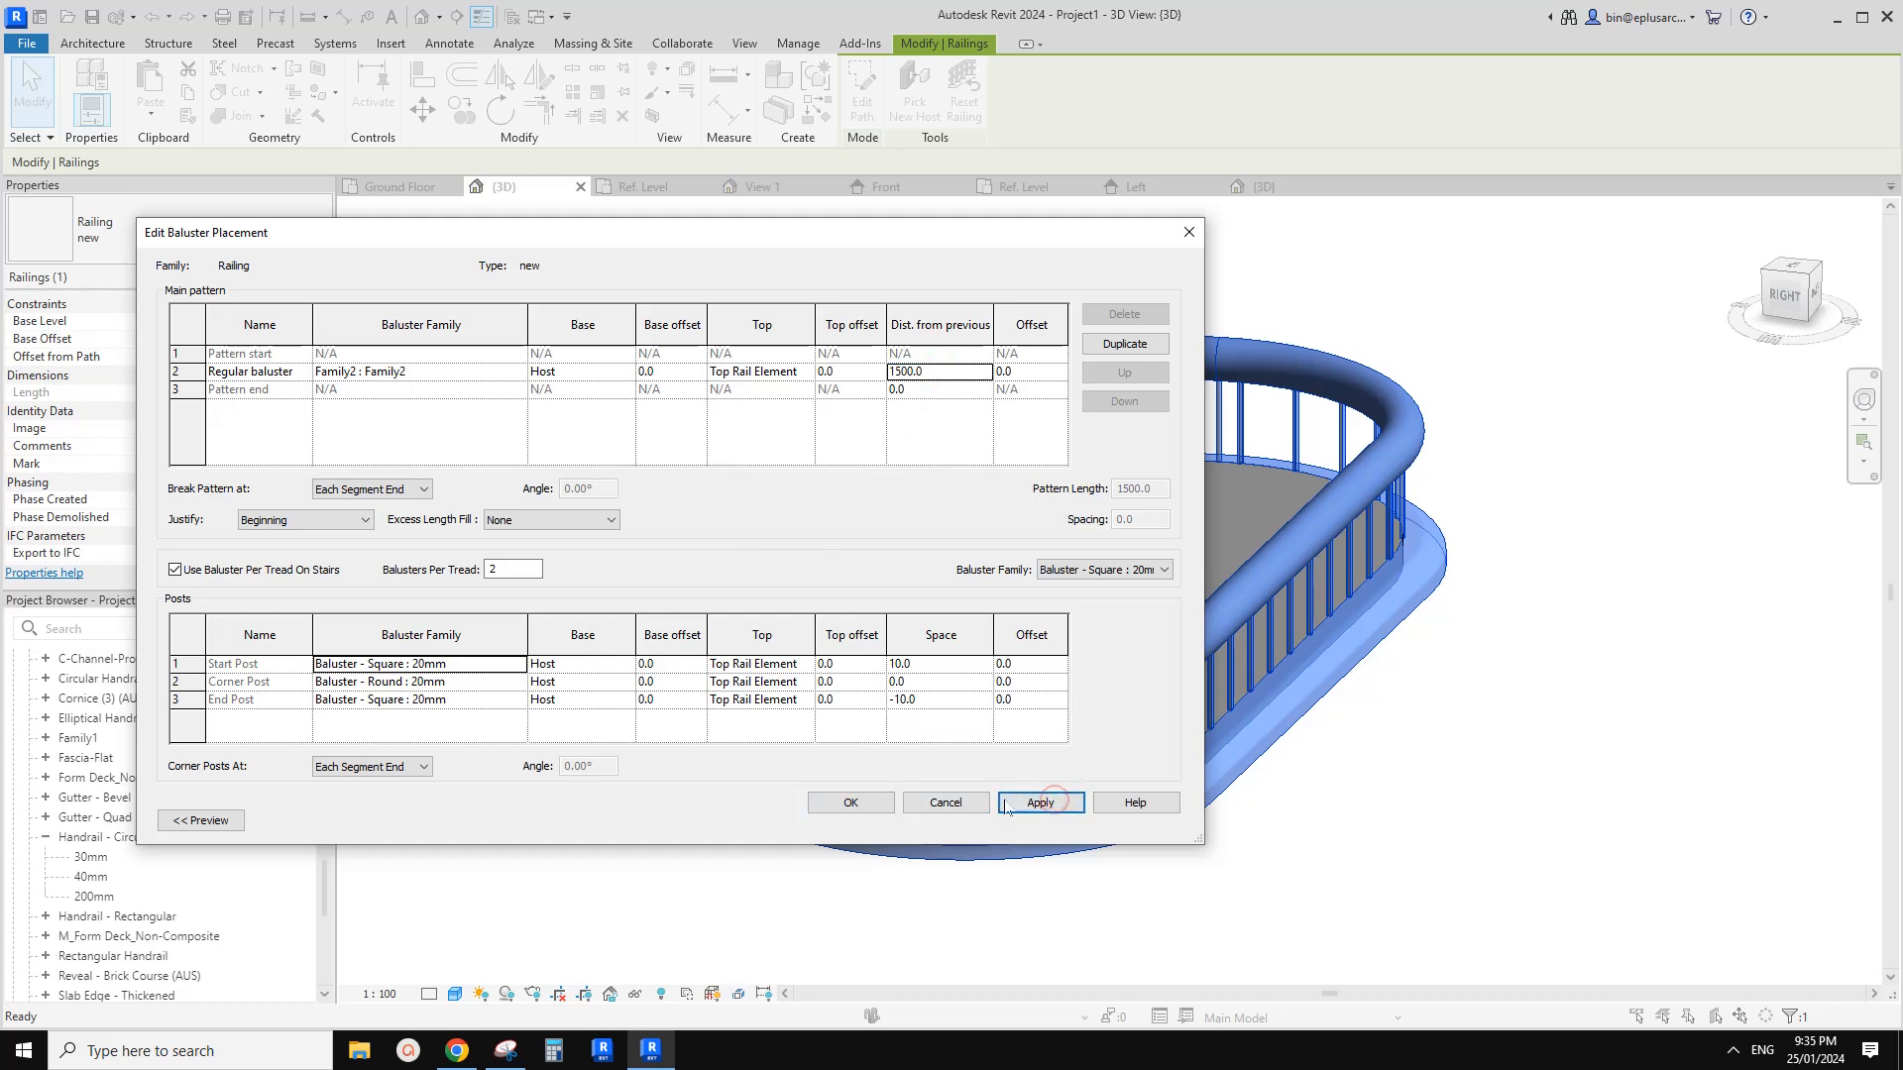
click(850, 801)
click(1145, 811)
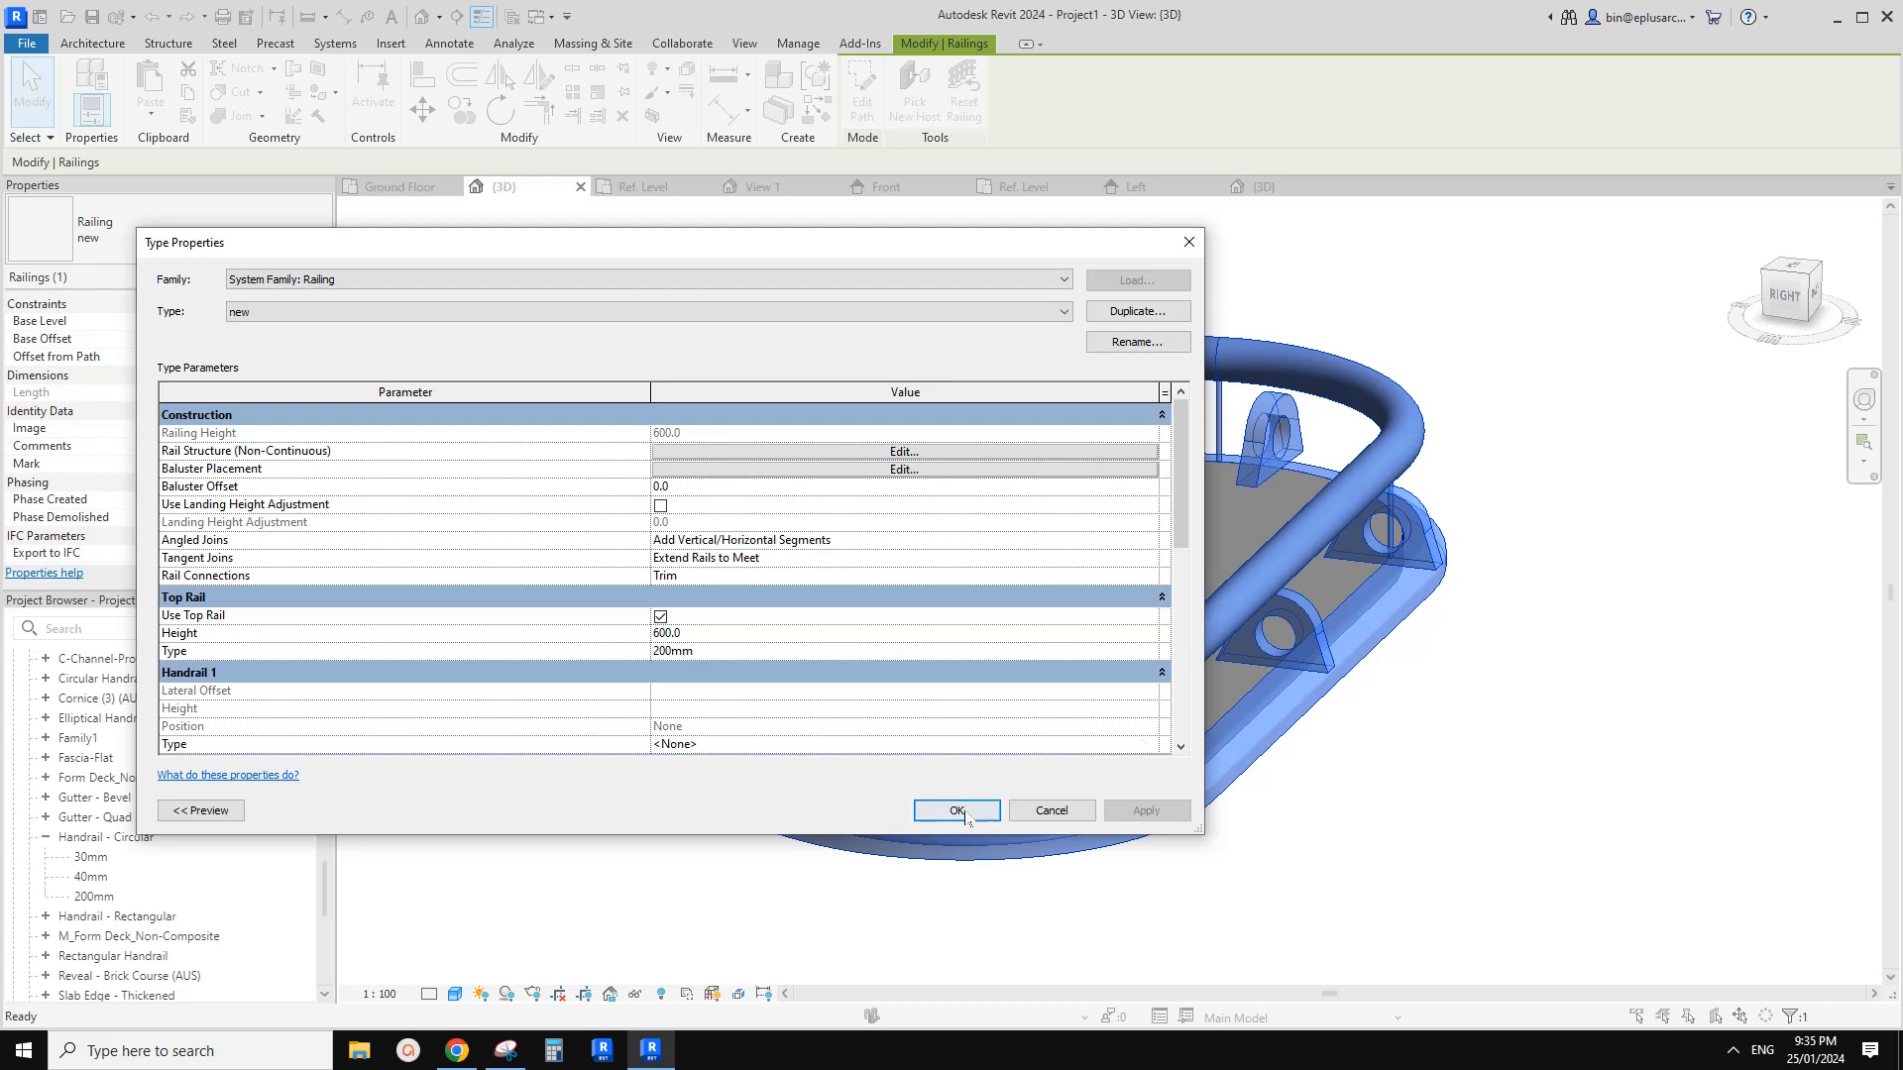
click(956, 810)
shift+middle_drag(956, 811, 1143, 773)
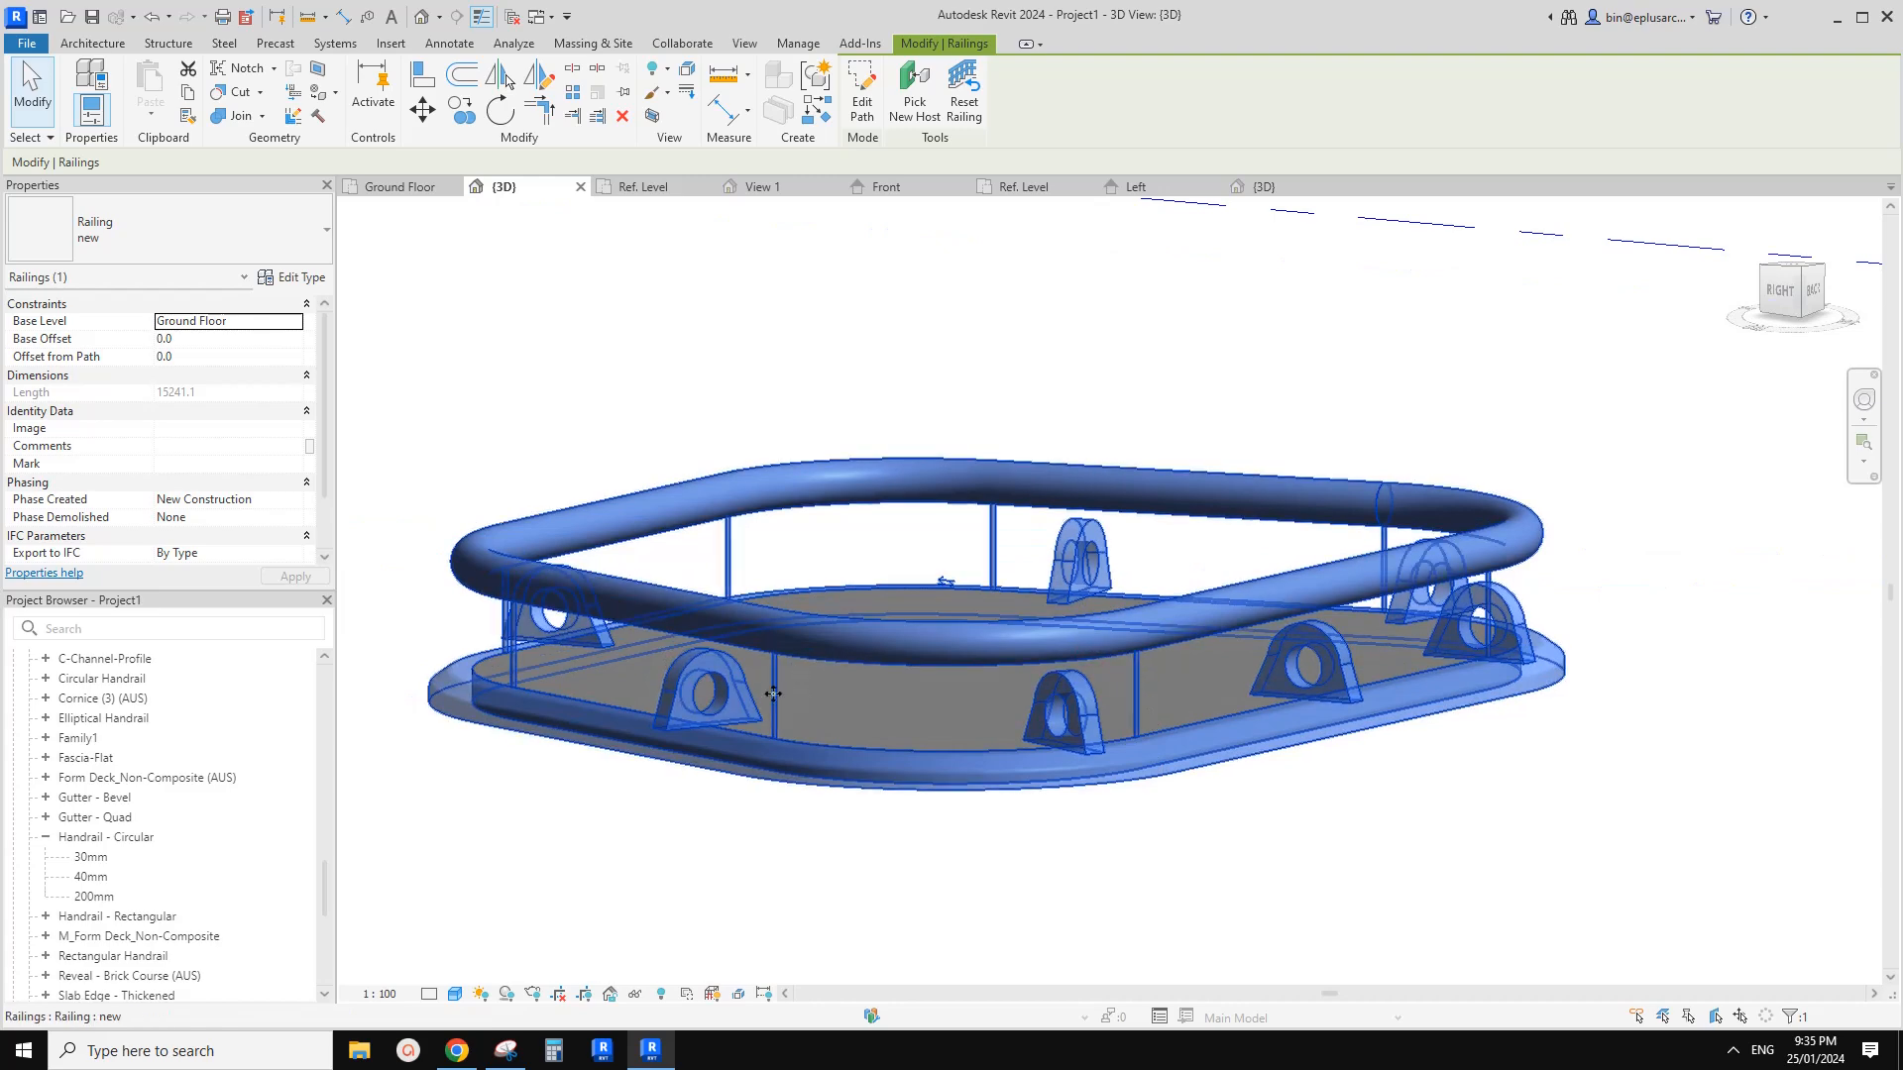
Set the start, corner and end posts of the railing's baluster placement to None, apply the change and close the inactive views
click(297, 279)
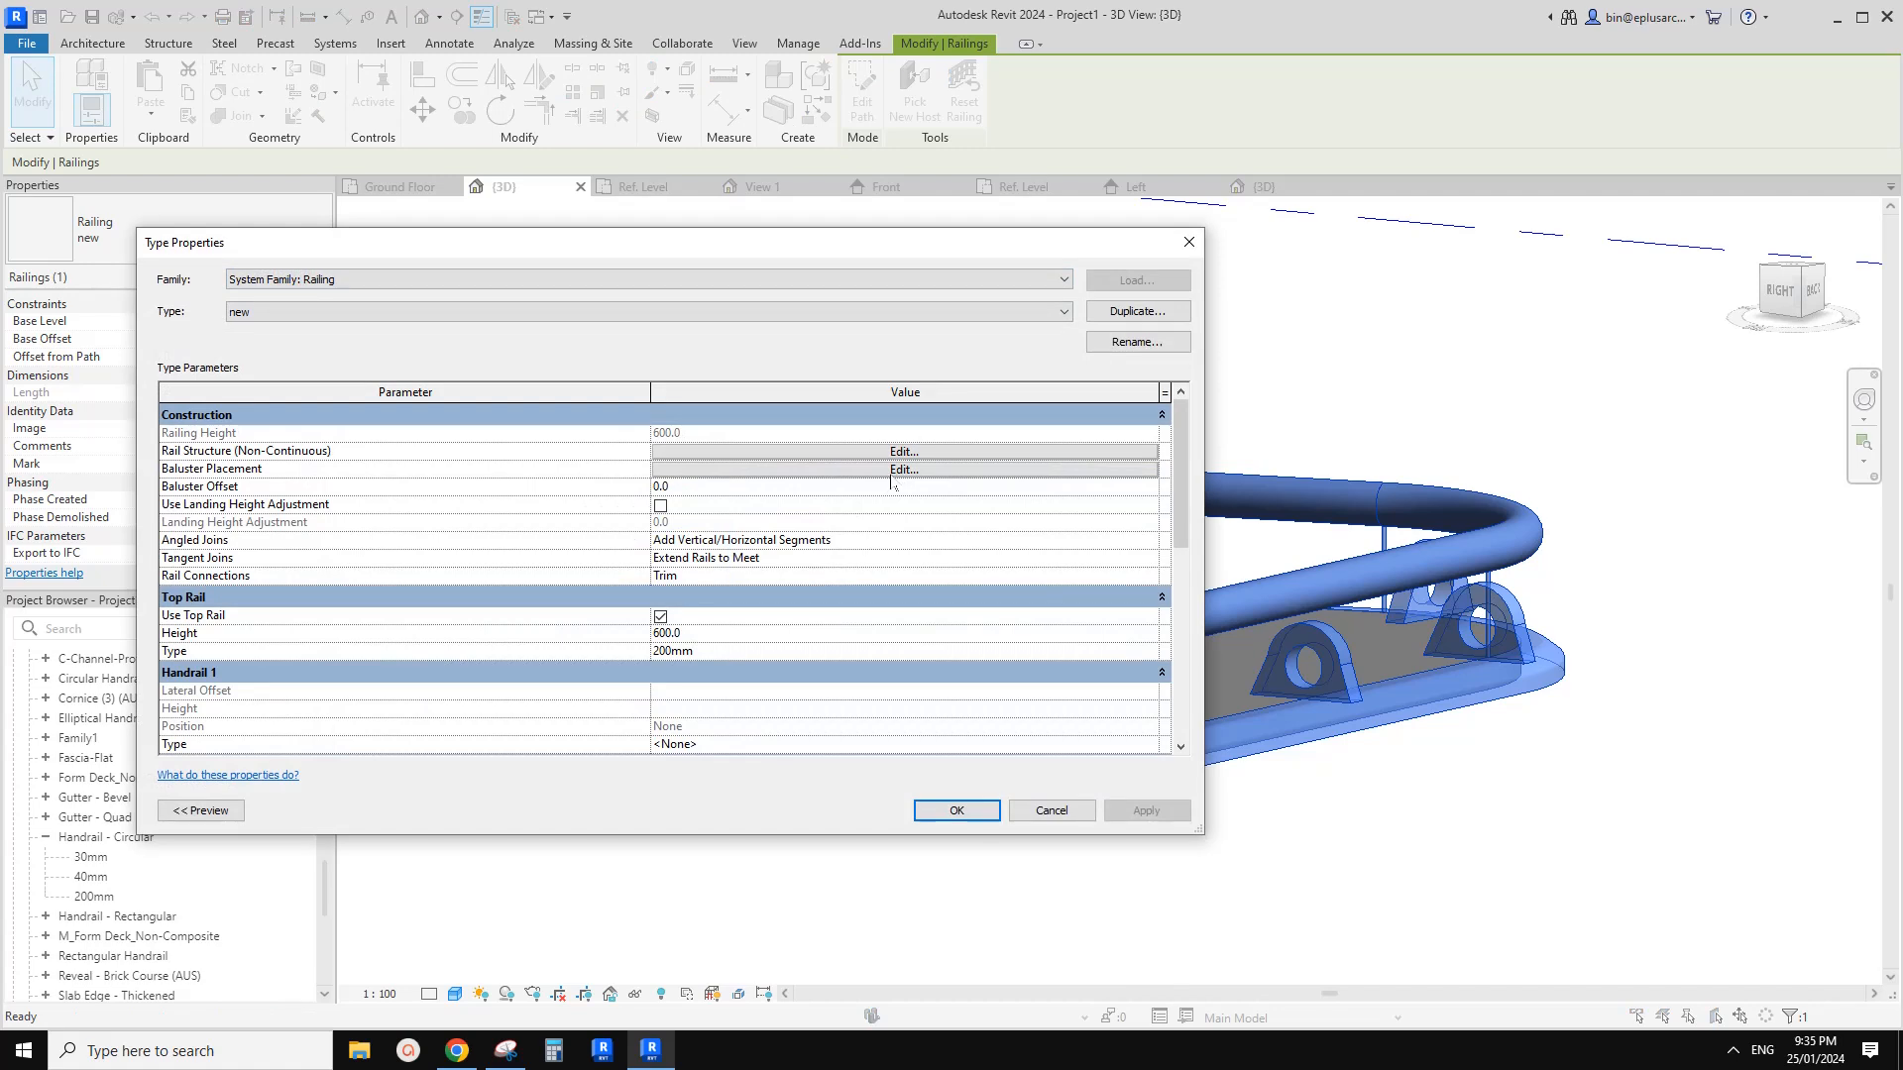
click(896, 469)
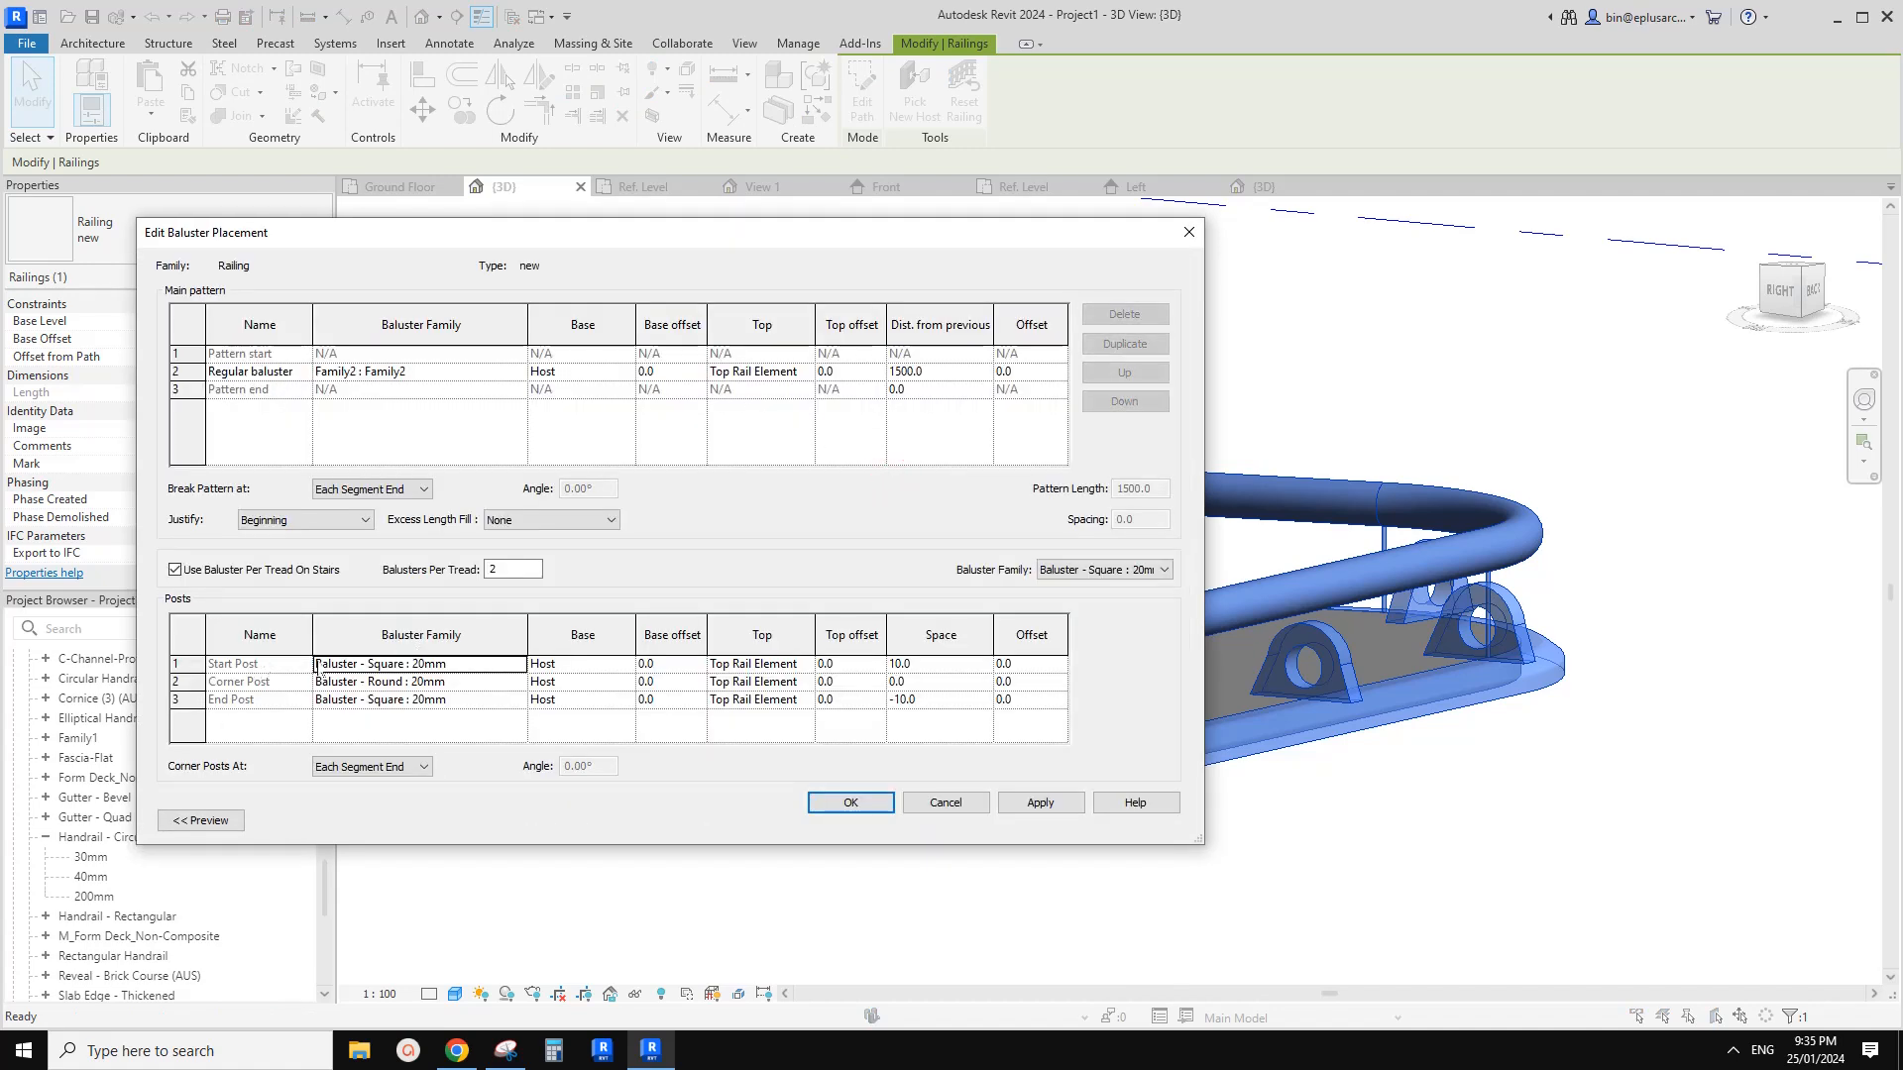
click(517, 665)
scroll(413, 692, up, 2)
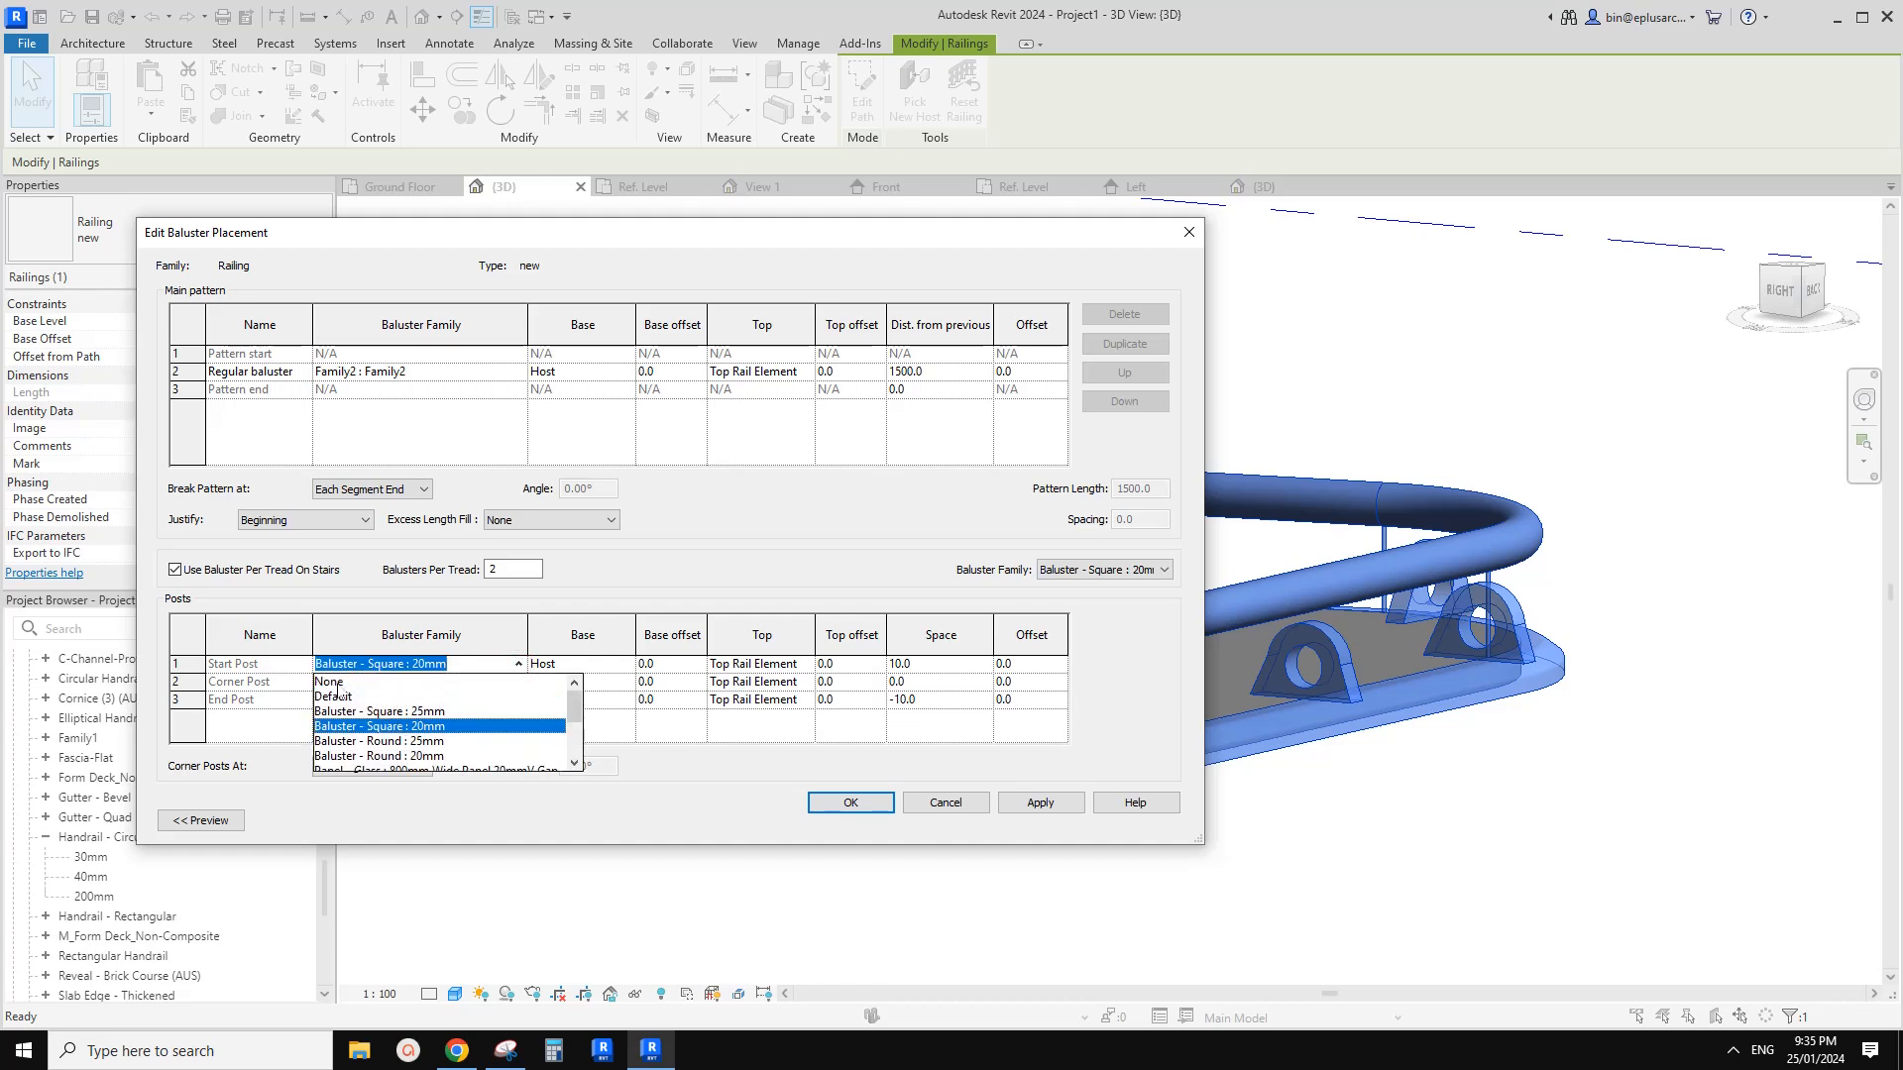
click(335, 681)
click(517, 682)
click(490, 730)
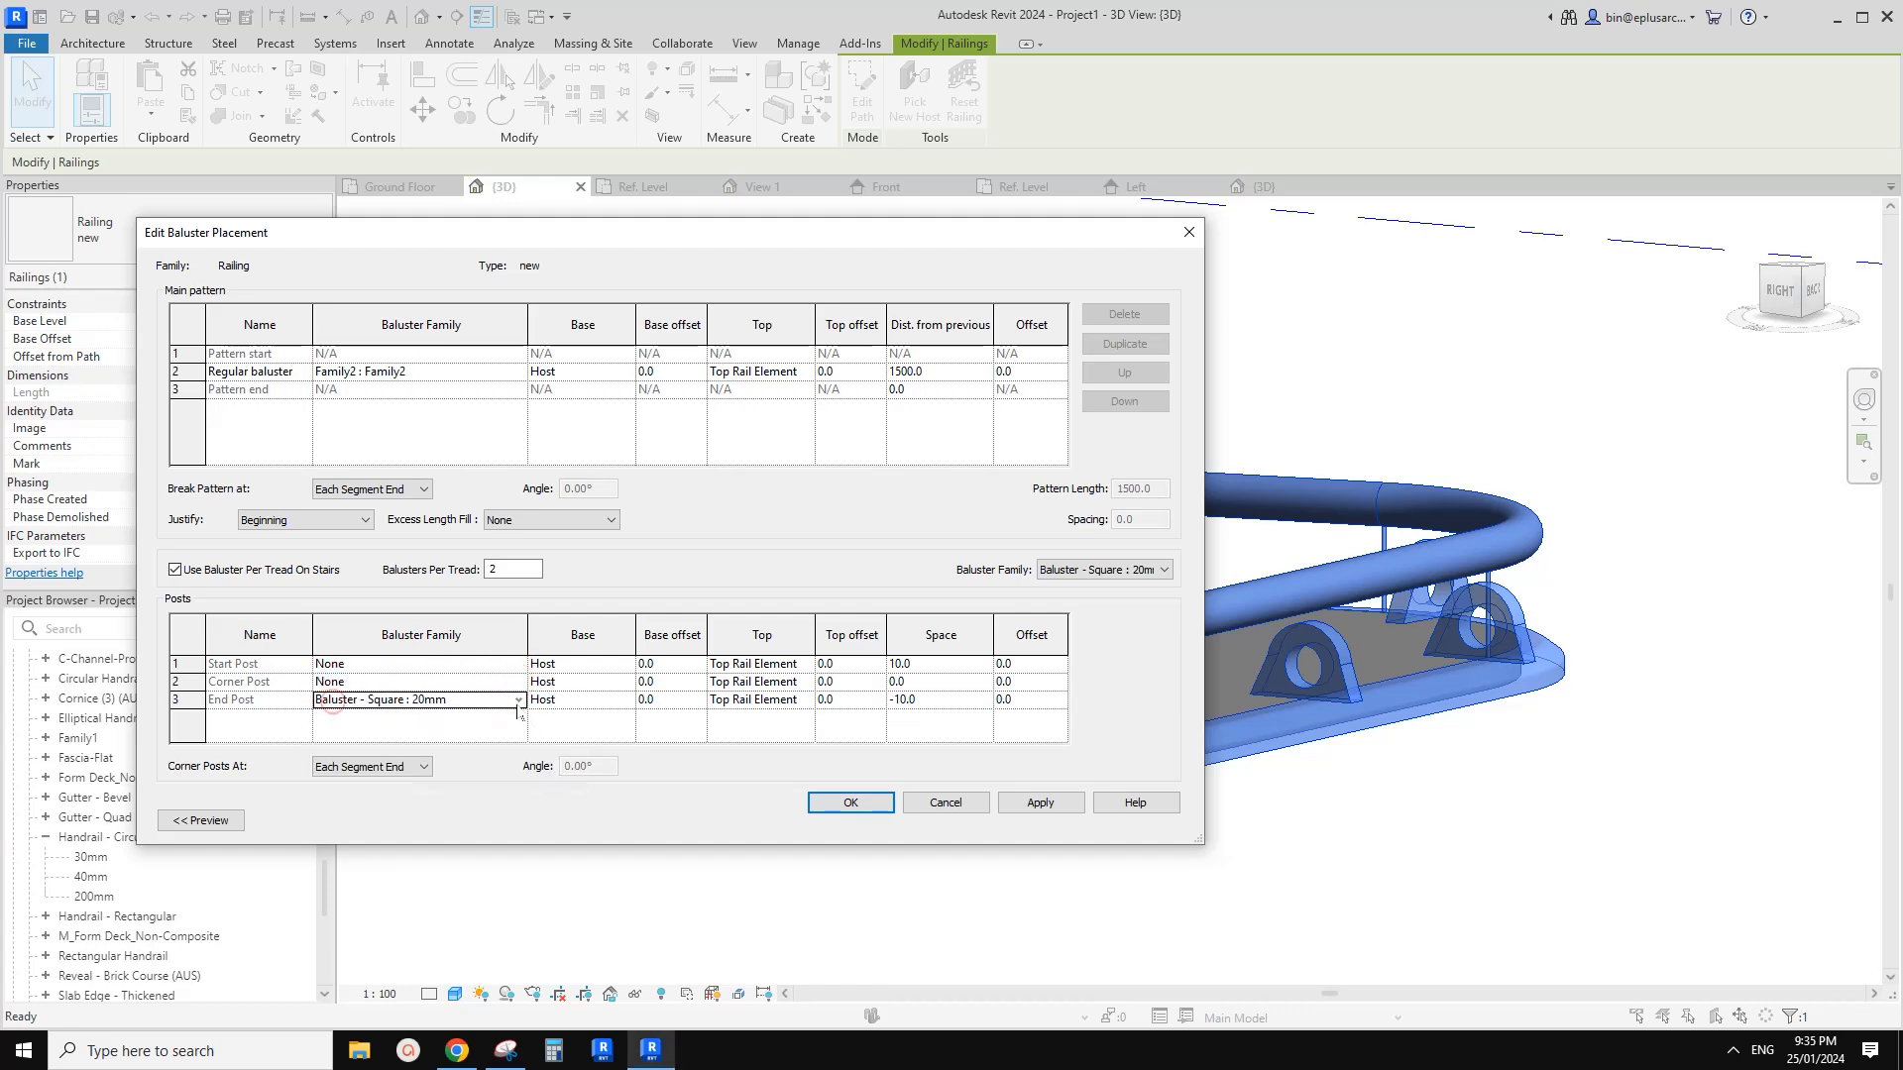
click(517, 699)
click(416, 719)
click(850, 803)
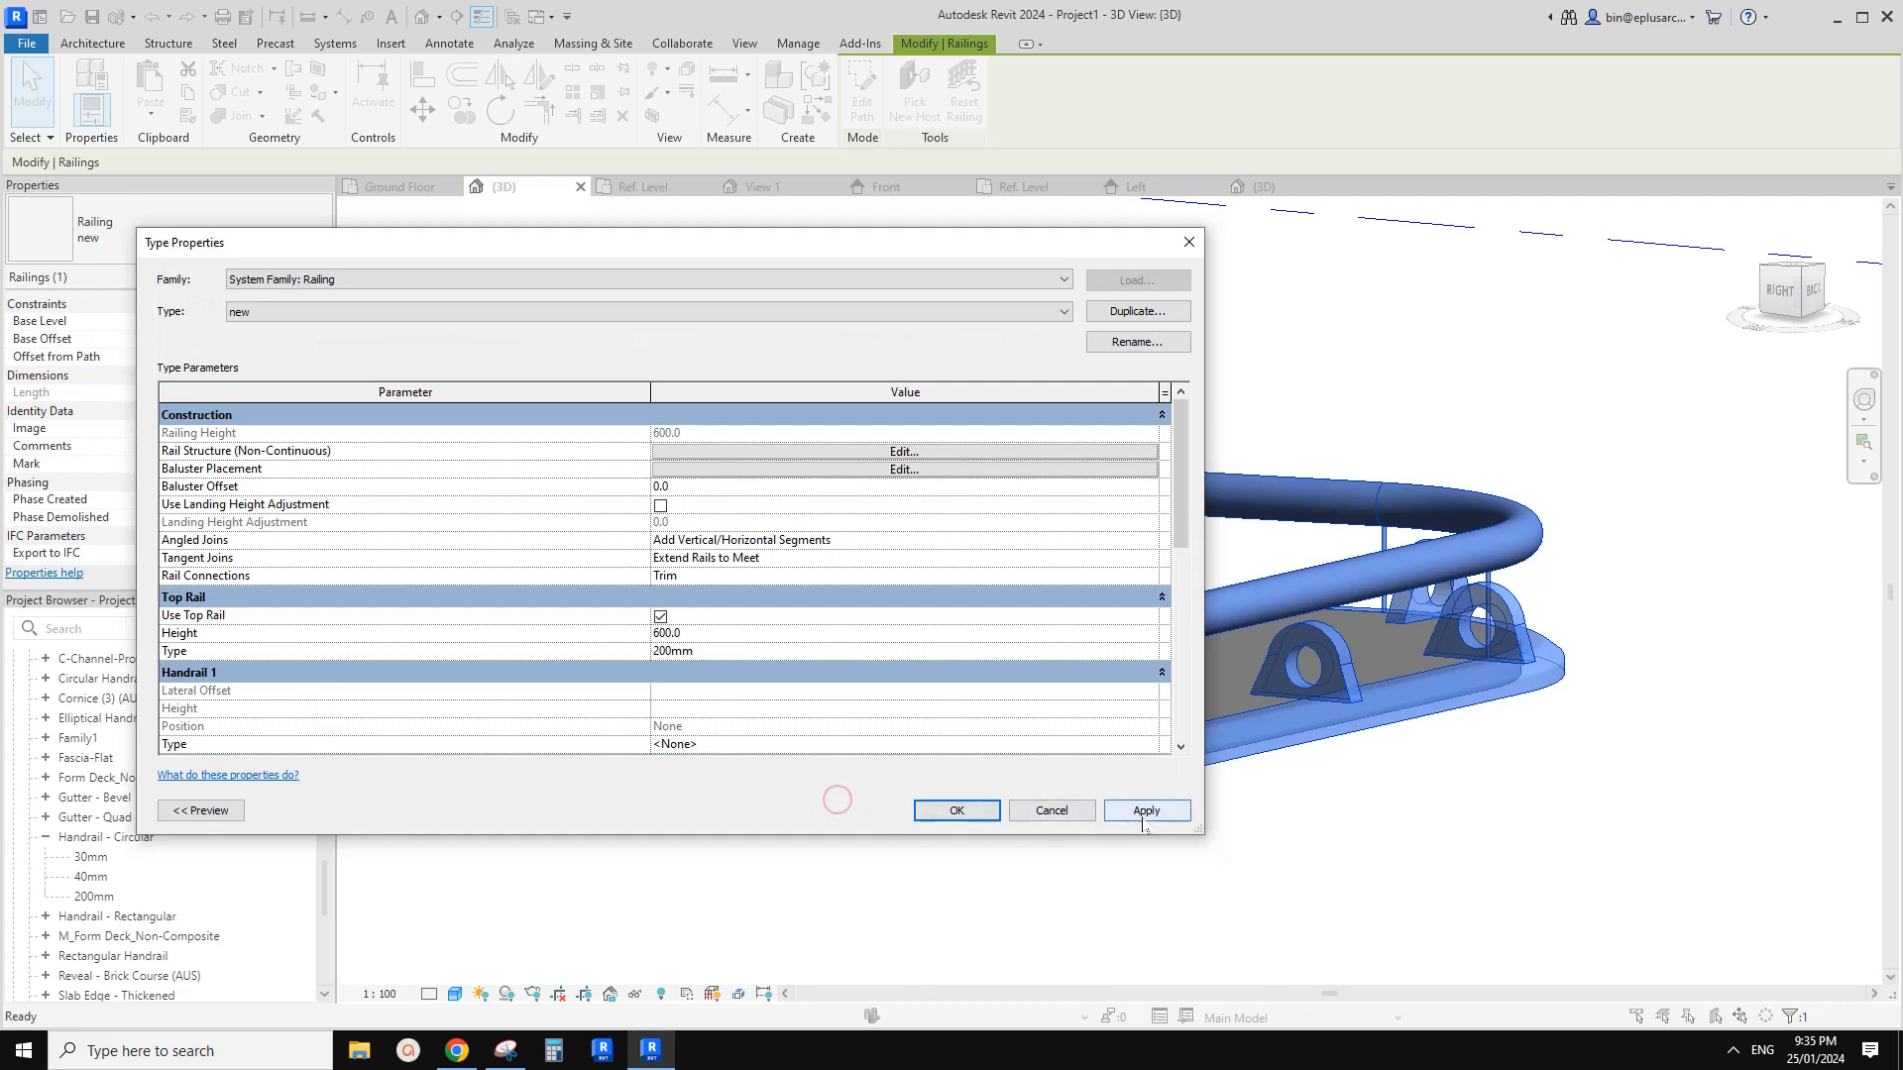
click(1146, 819)
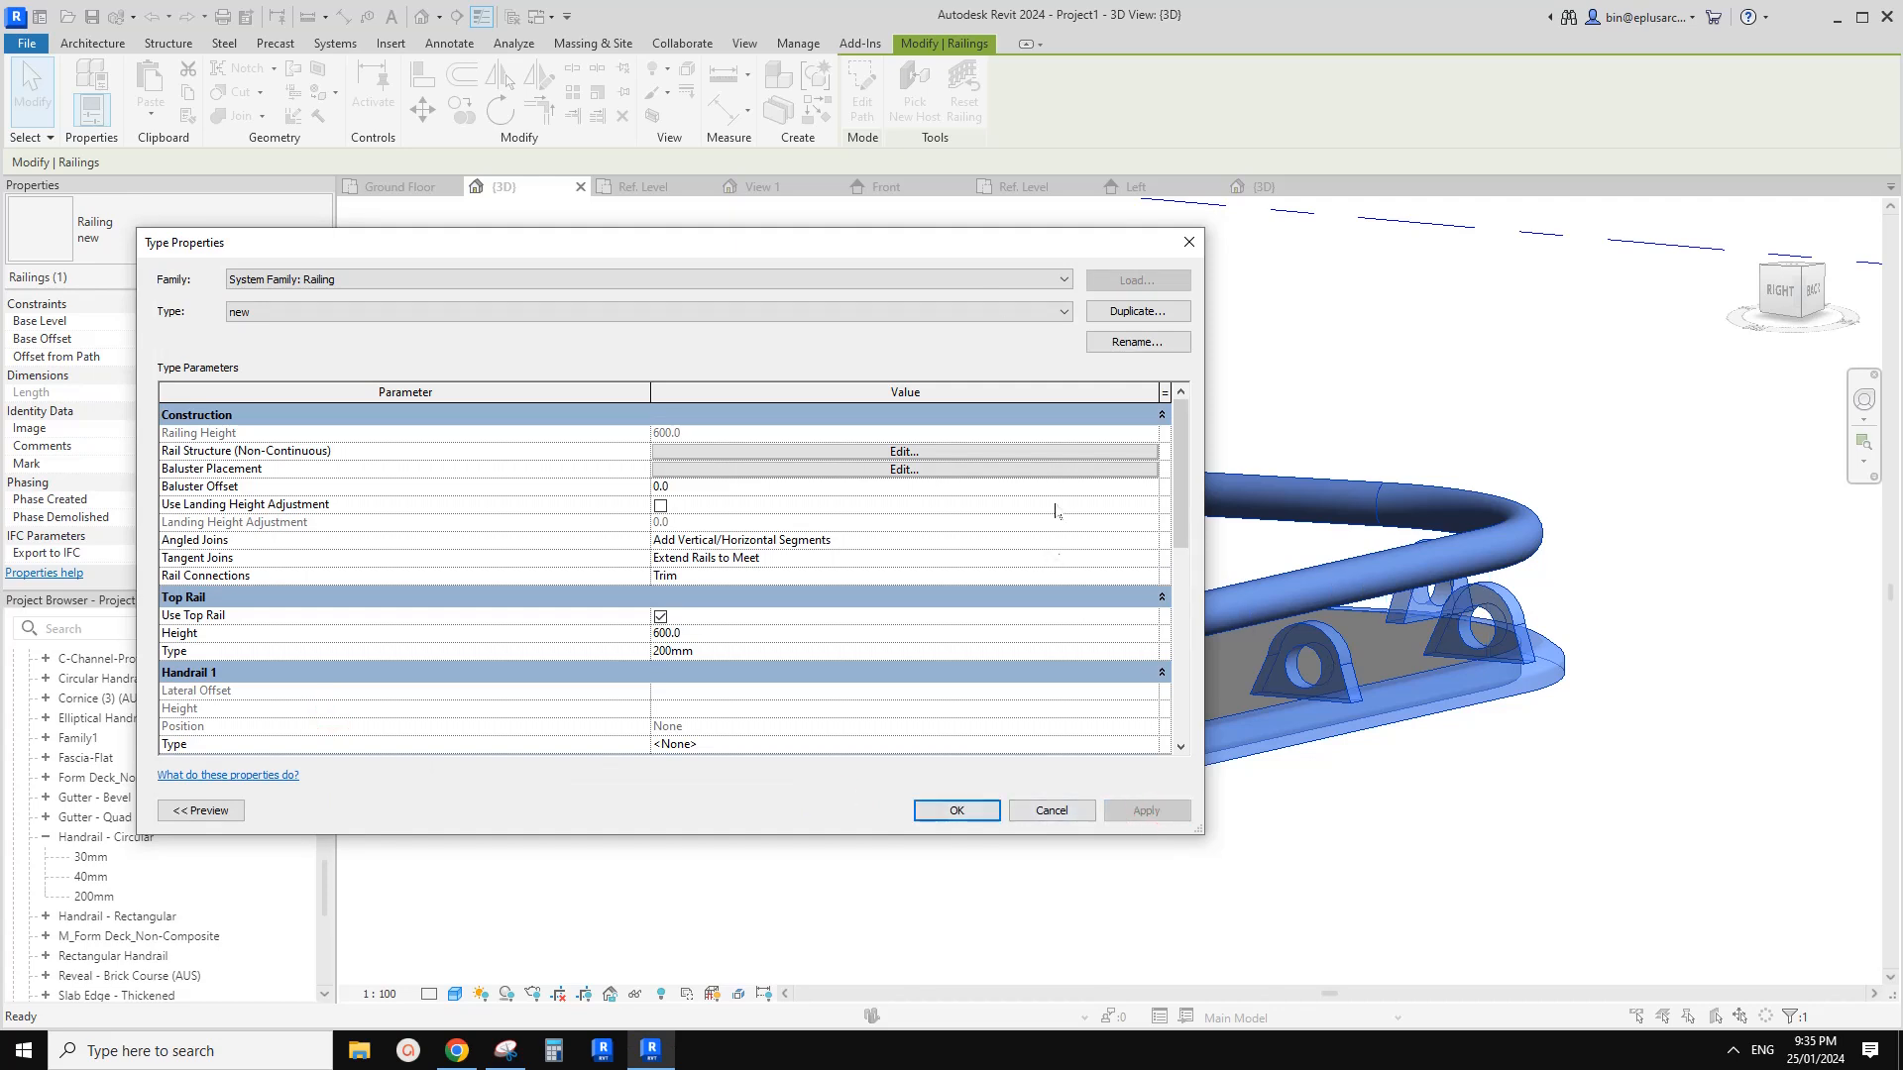
drag(988, 253, 919, 240)
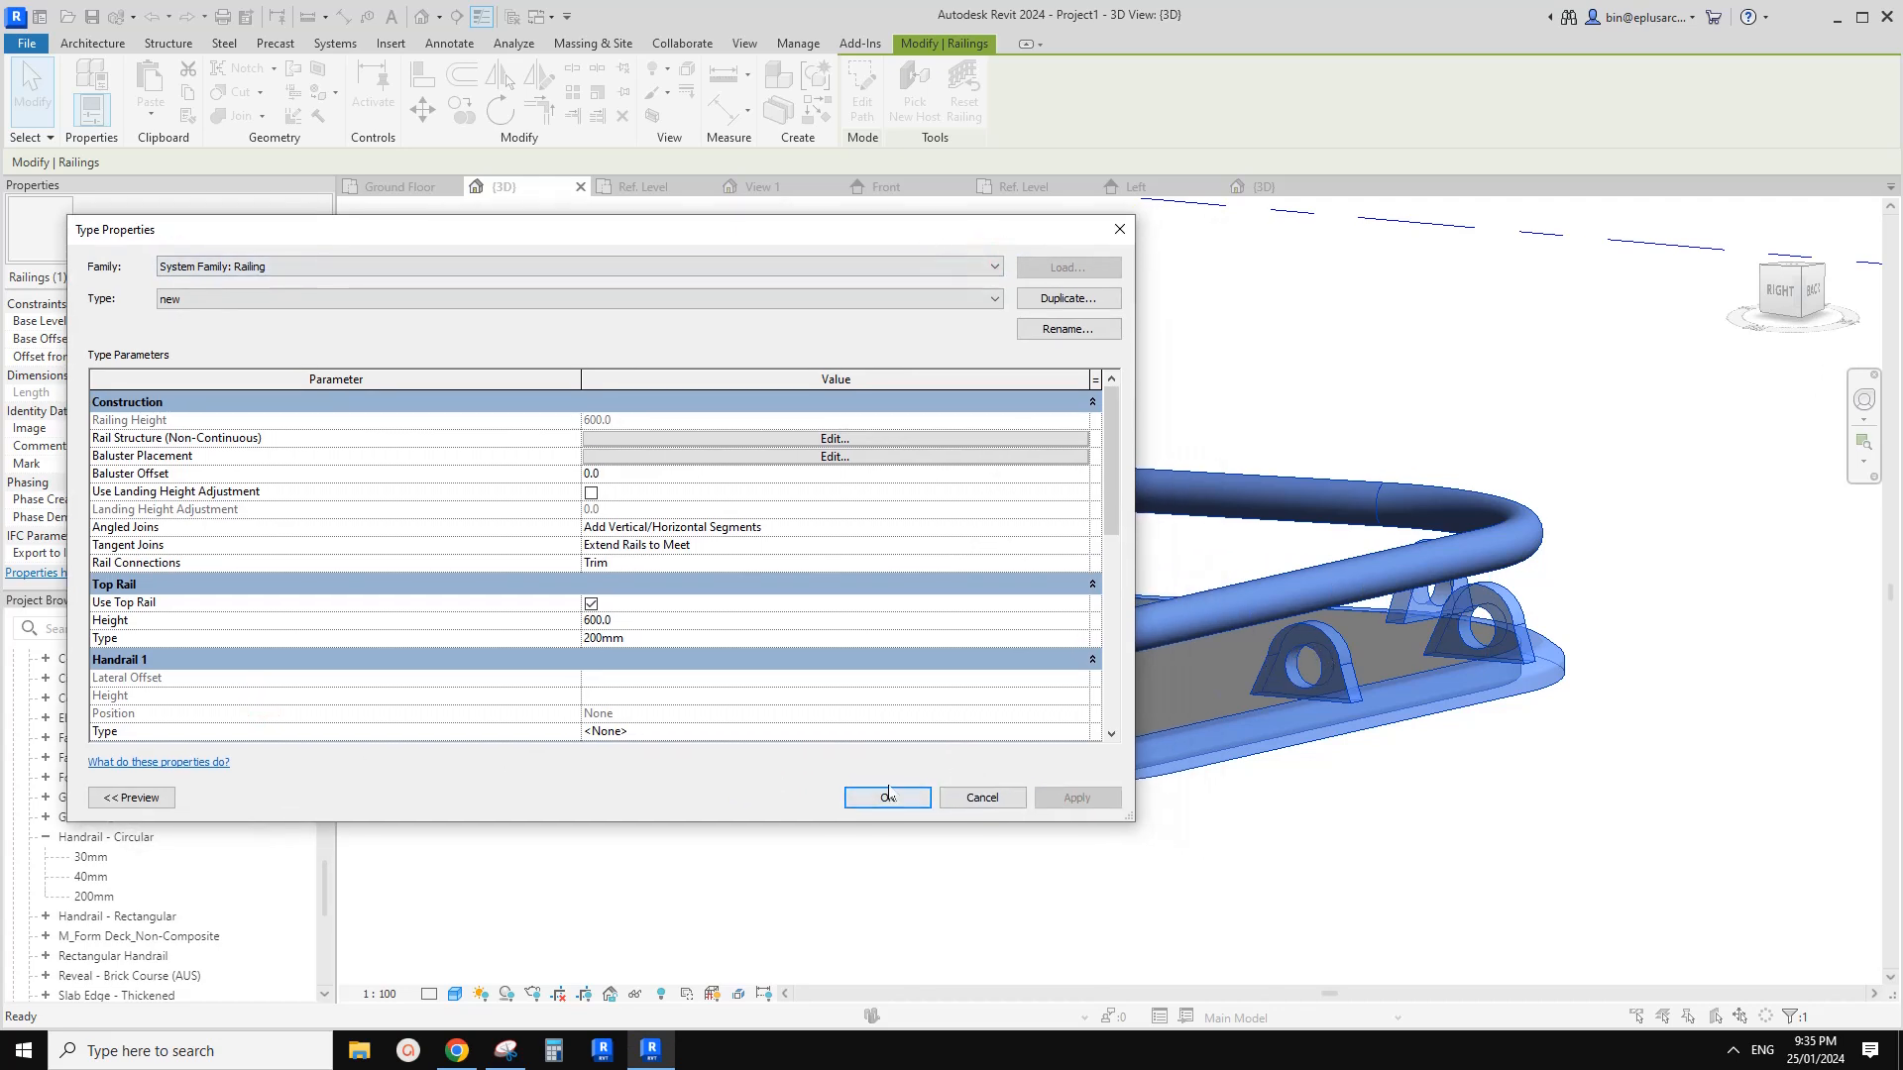
click(887, 795)
shift+middle_drag(1152, 716, 1213, 724)
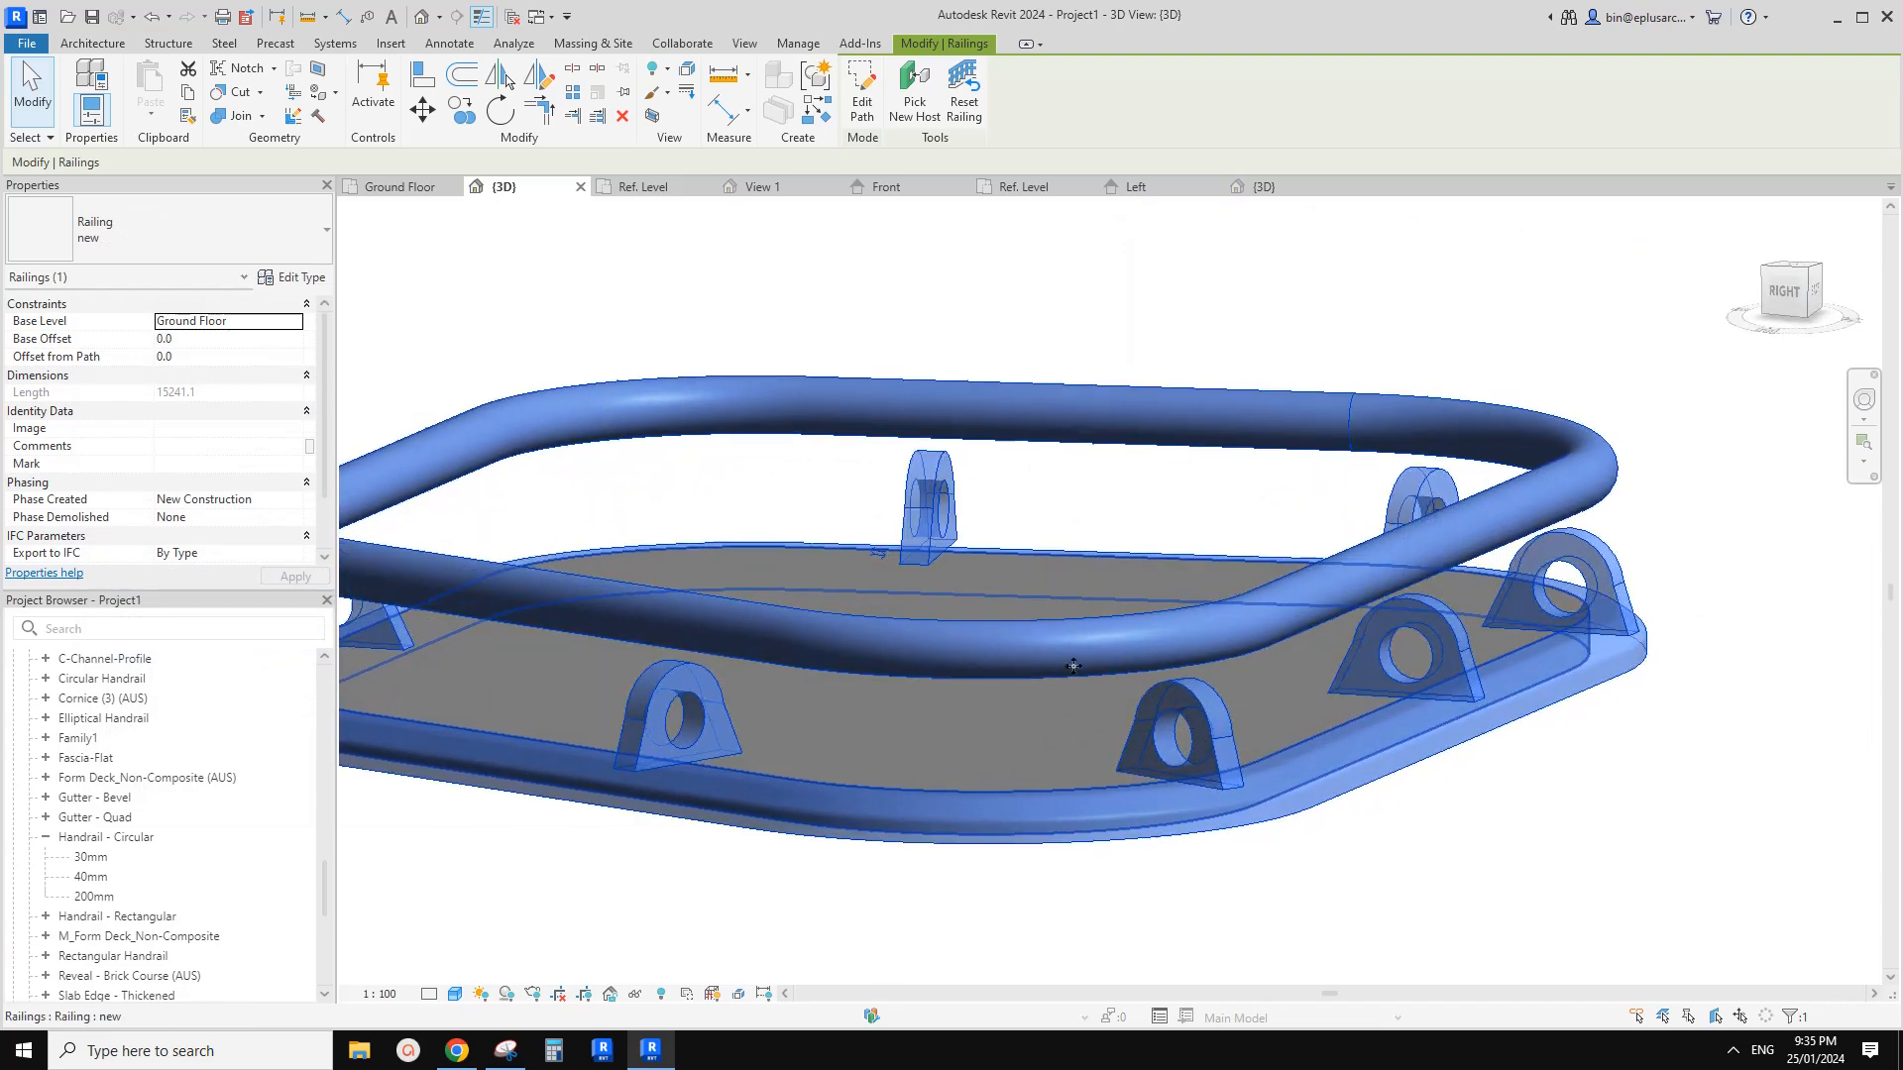
click(513, 16)
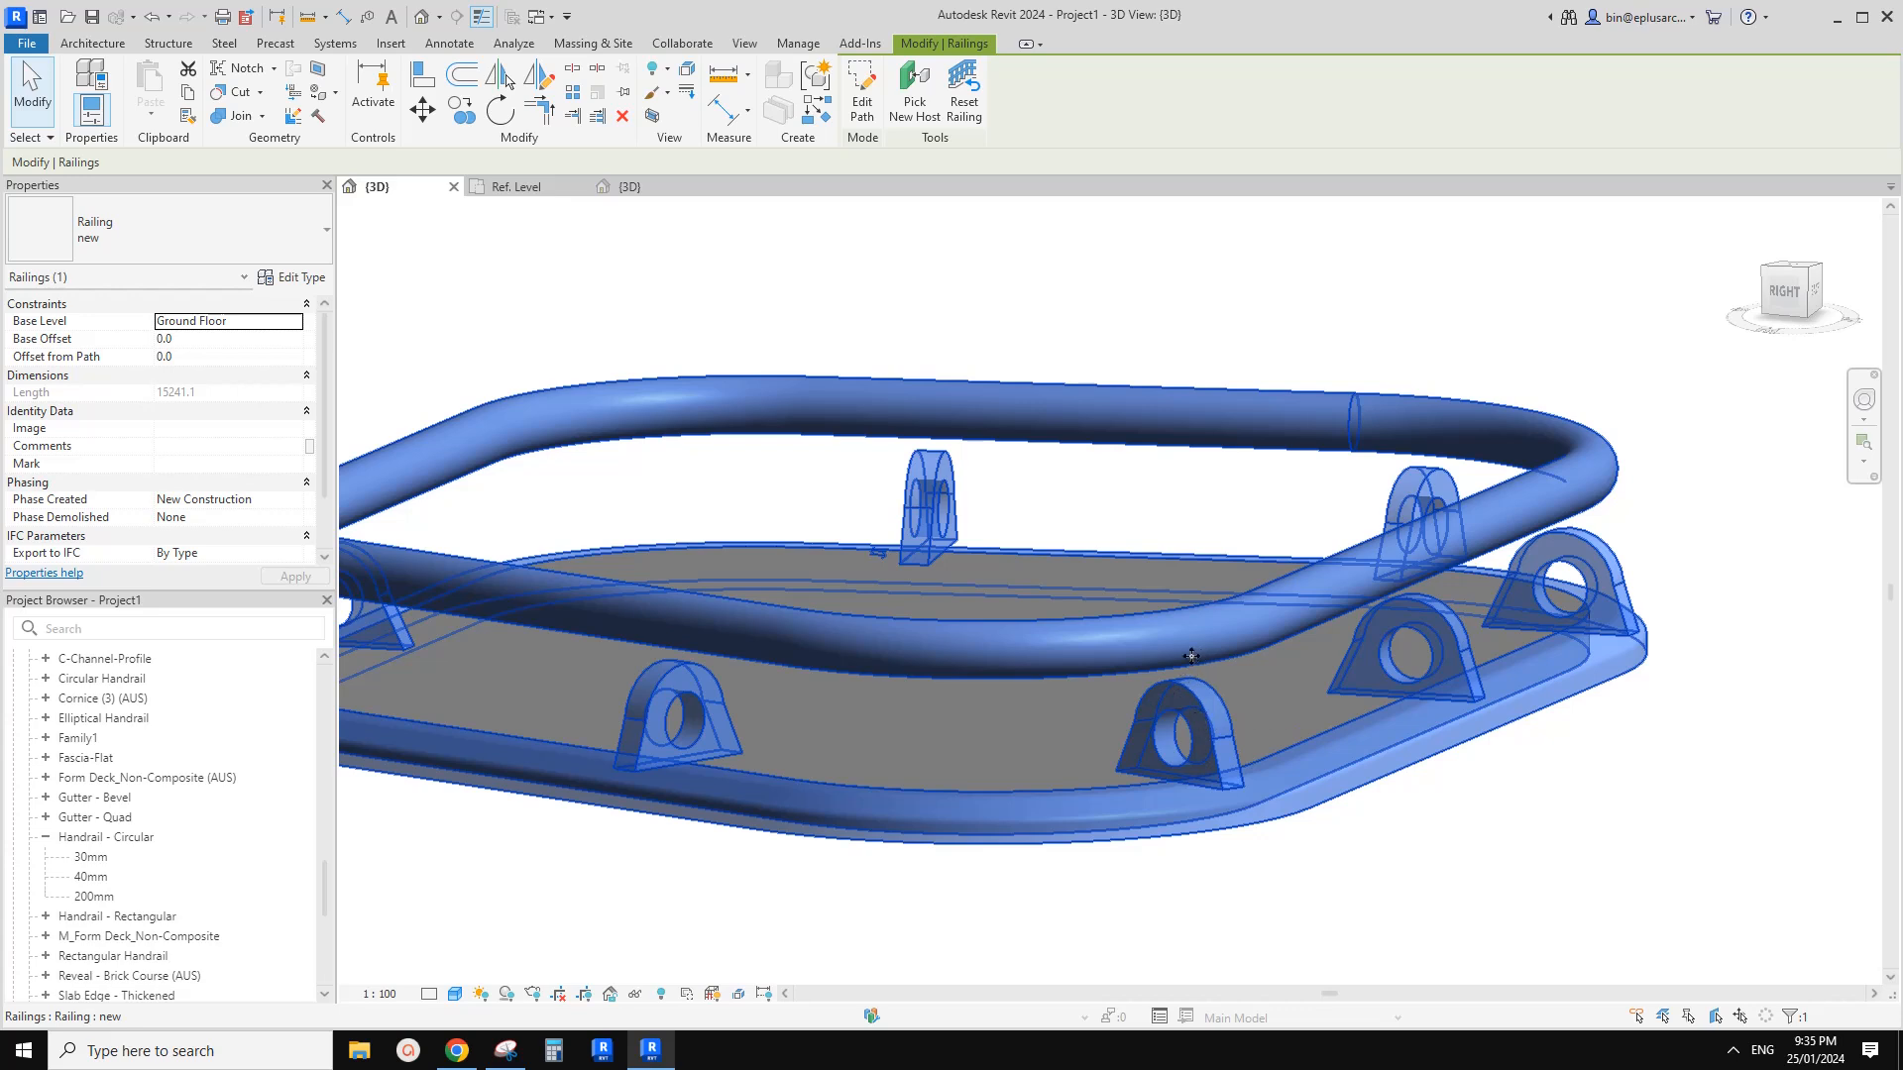
Probe the elevations of a baluster's arched top and the top rail with Spot Elevation without placing a tag
scroll(1182, 682, down, 2)
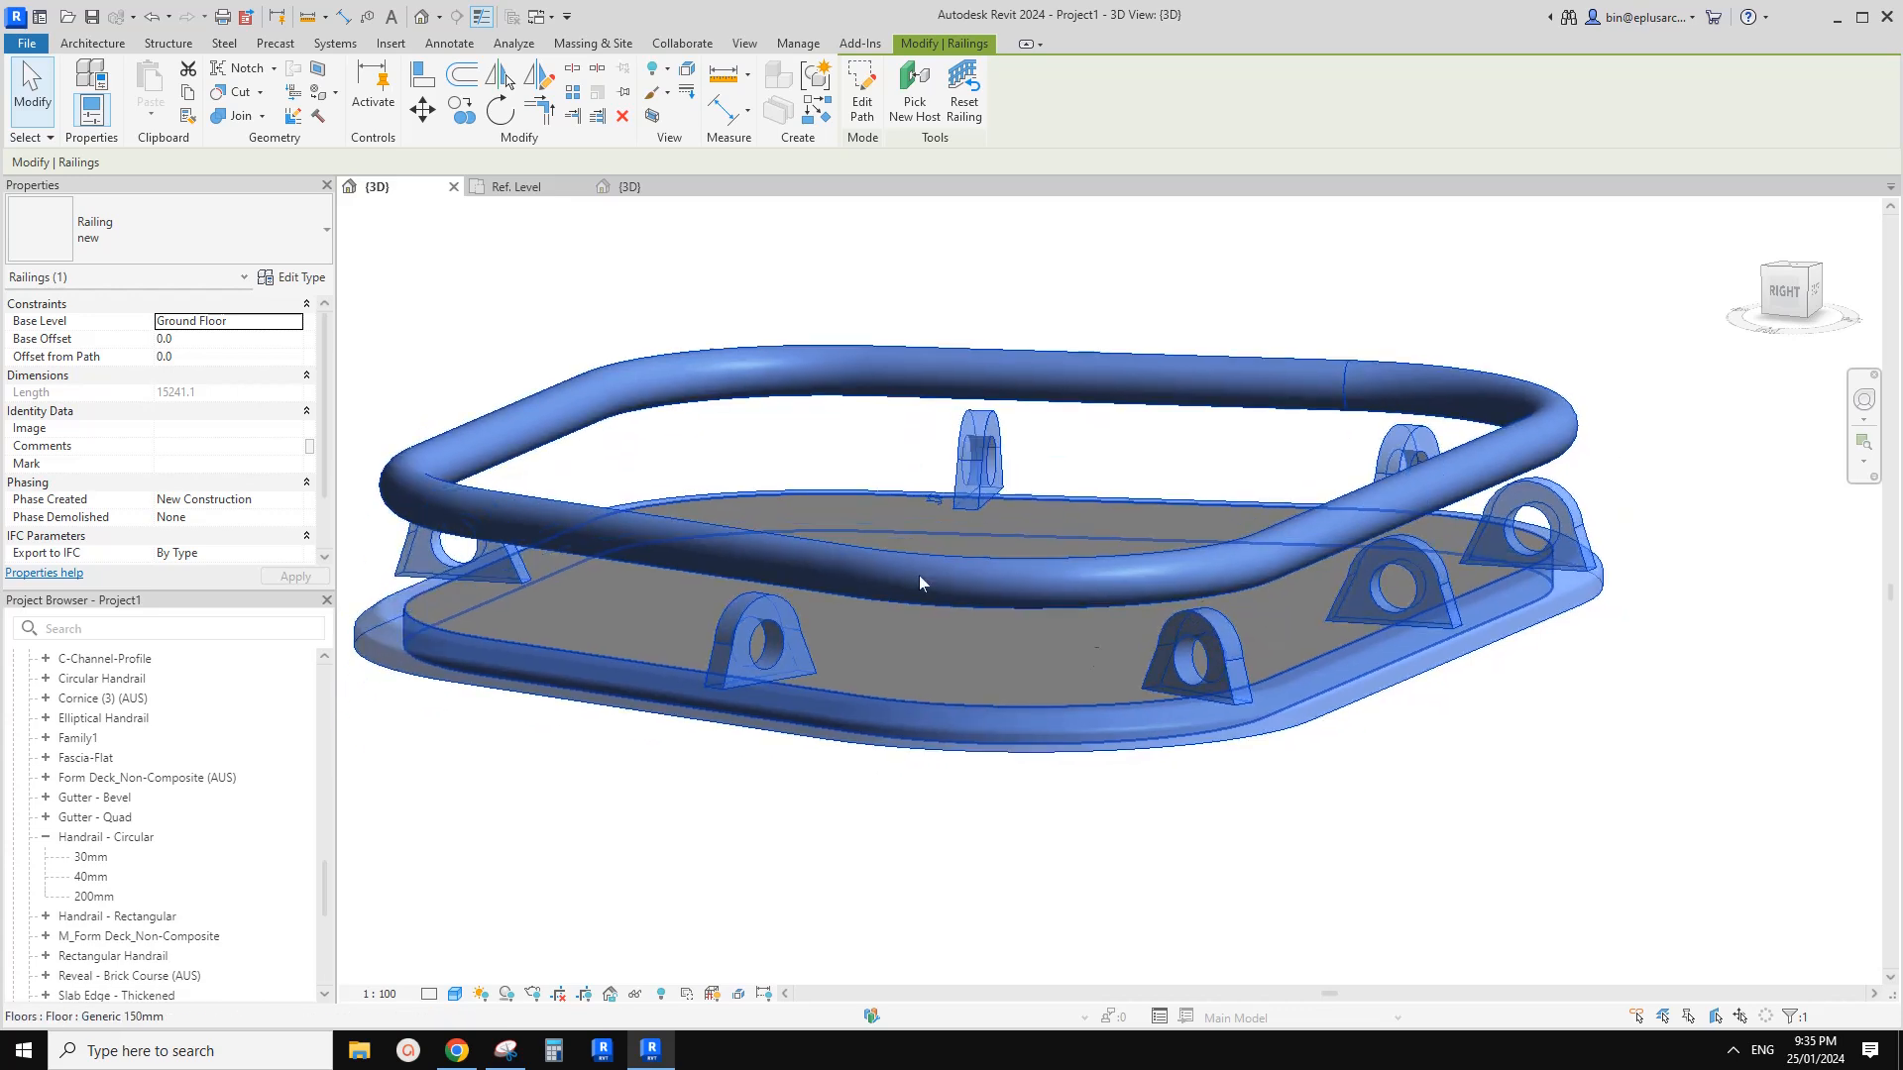
click(436, 45)
click(345, 85)
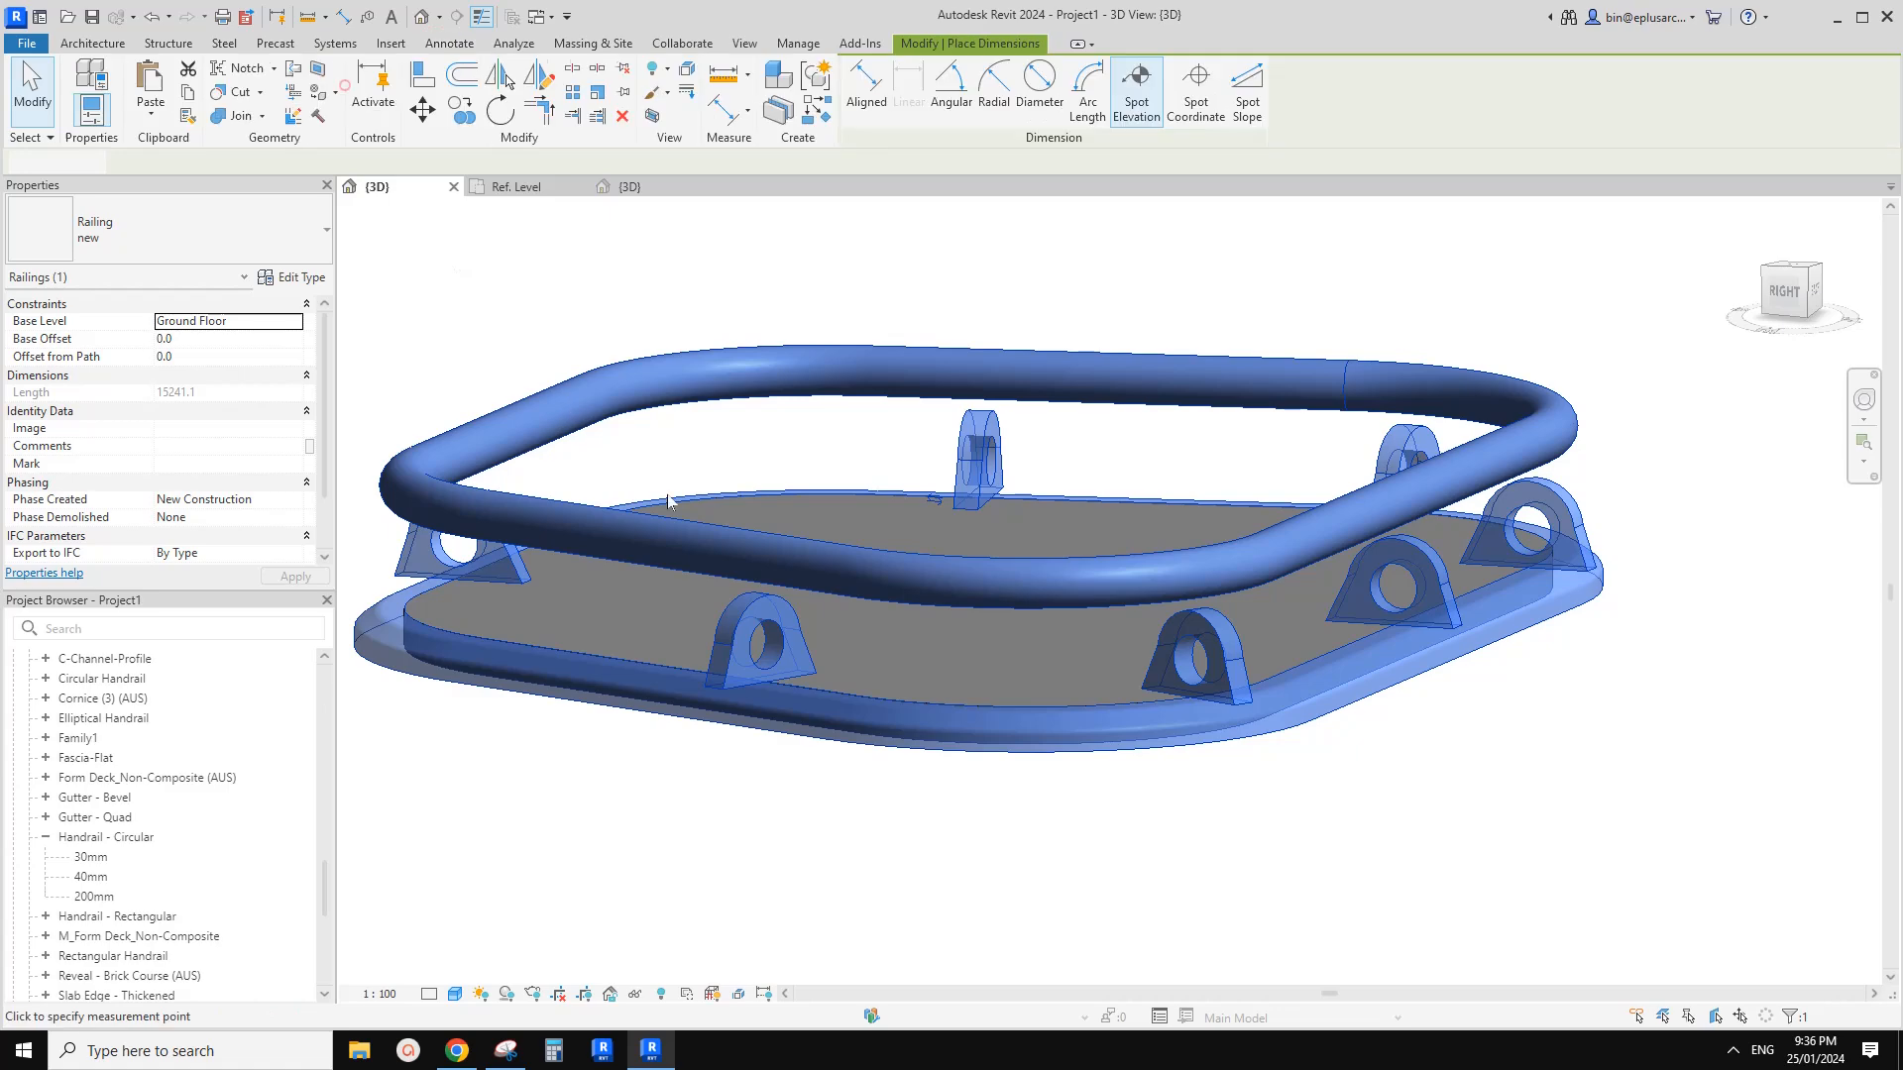
scroll(804, 593, up, 2)
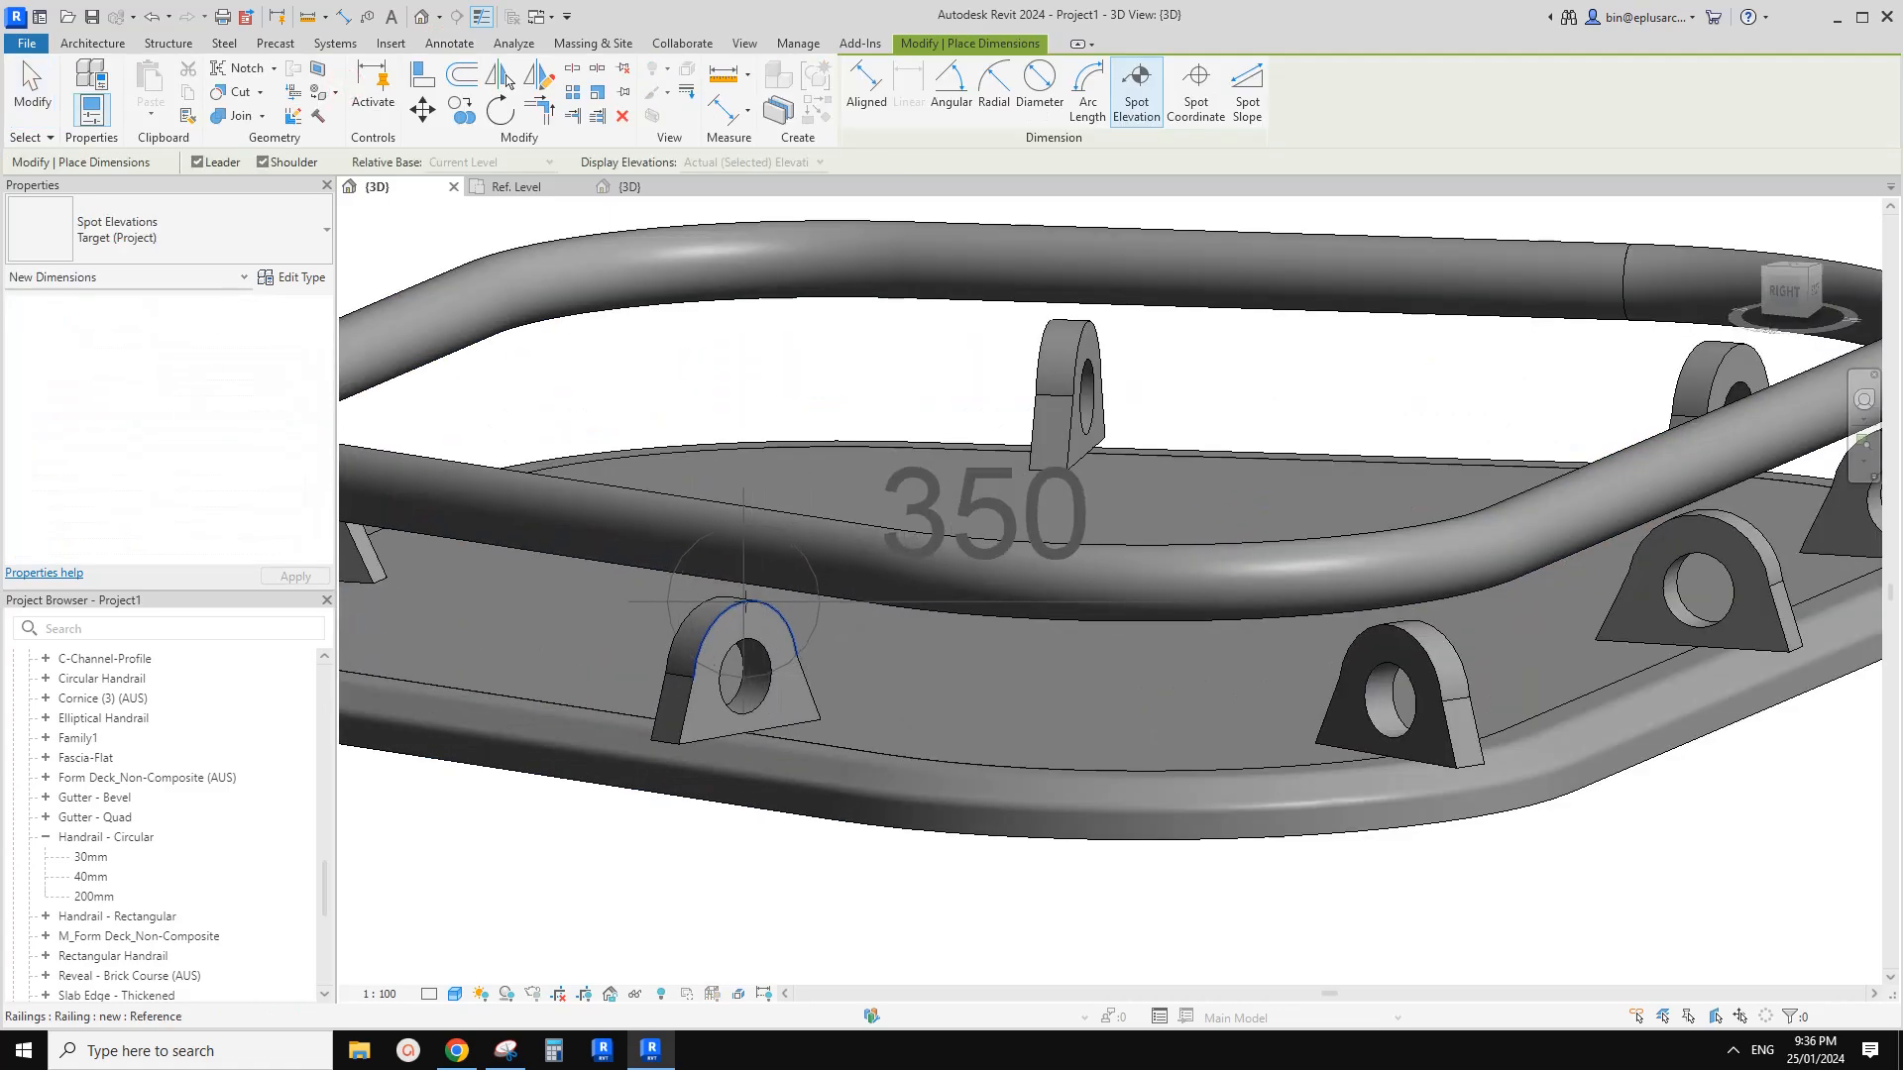
scroll(733, 580, down, 2)
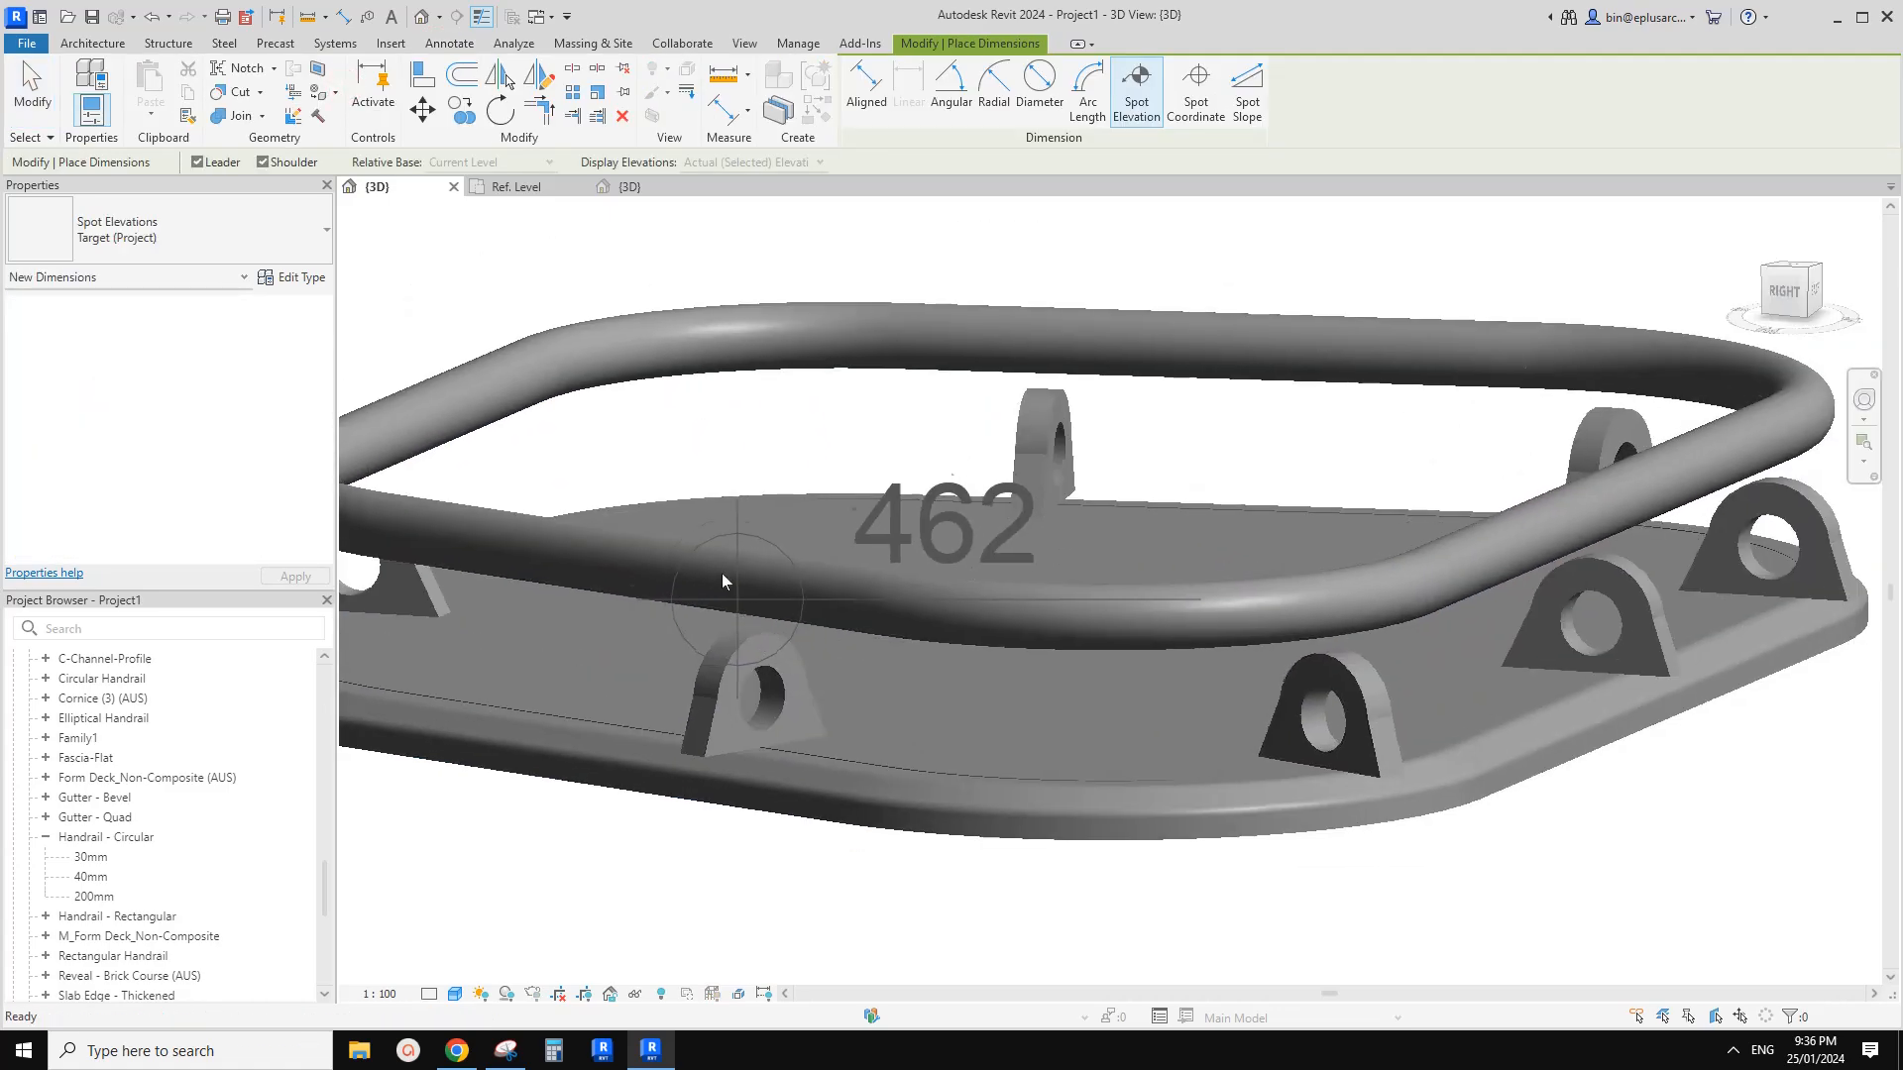
key(Escape)
key(Escape)
Open the Front elevation of the Family2 baluster family
click(645, 192)
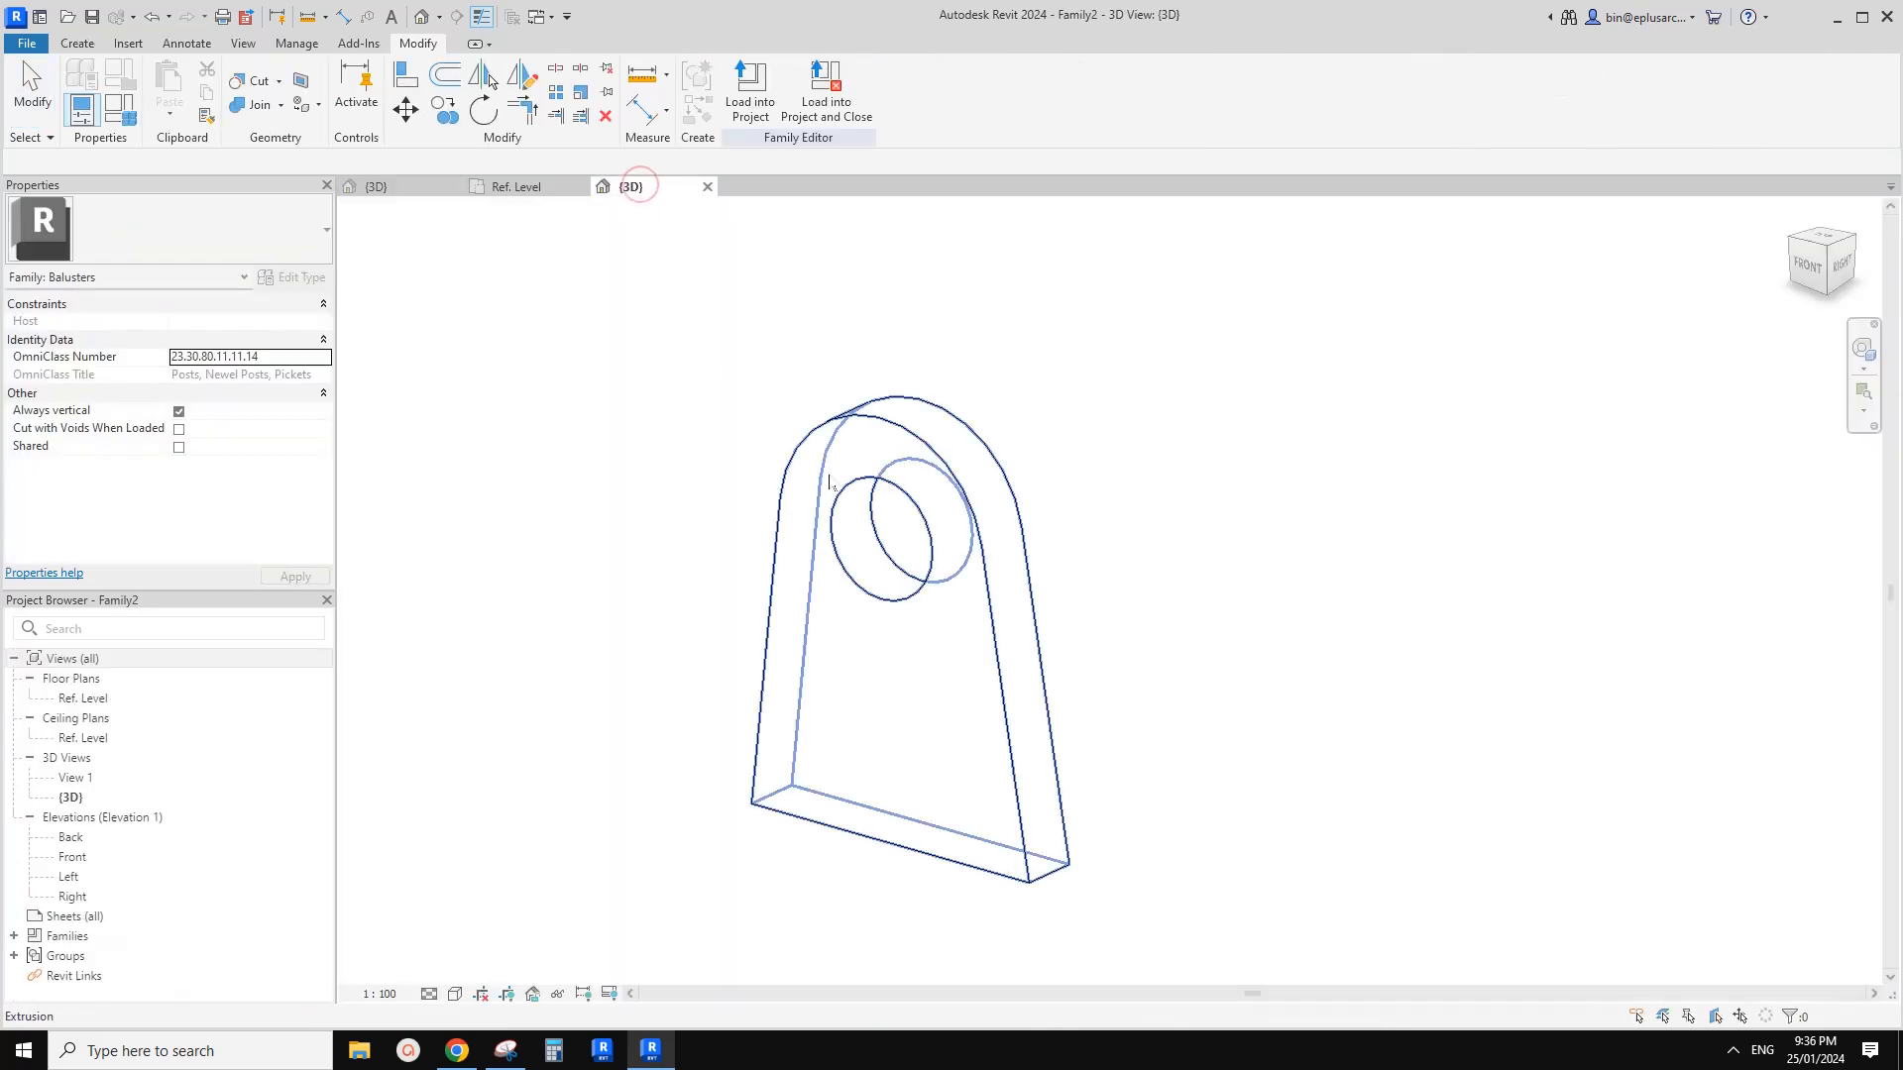
double_click(127, 852)
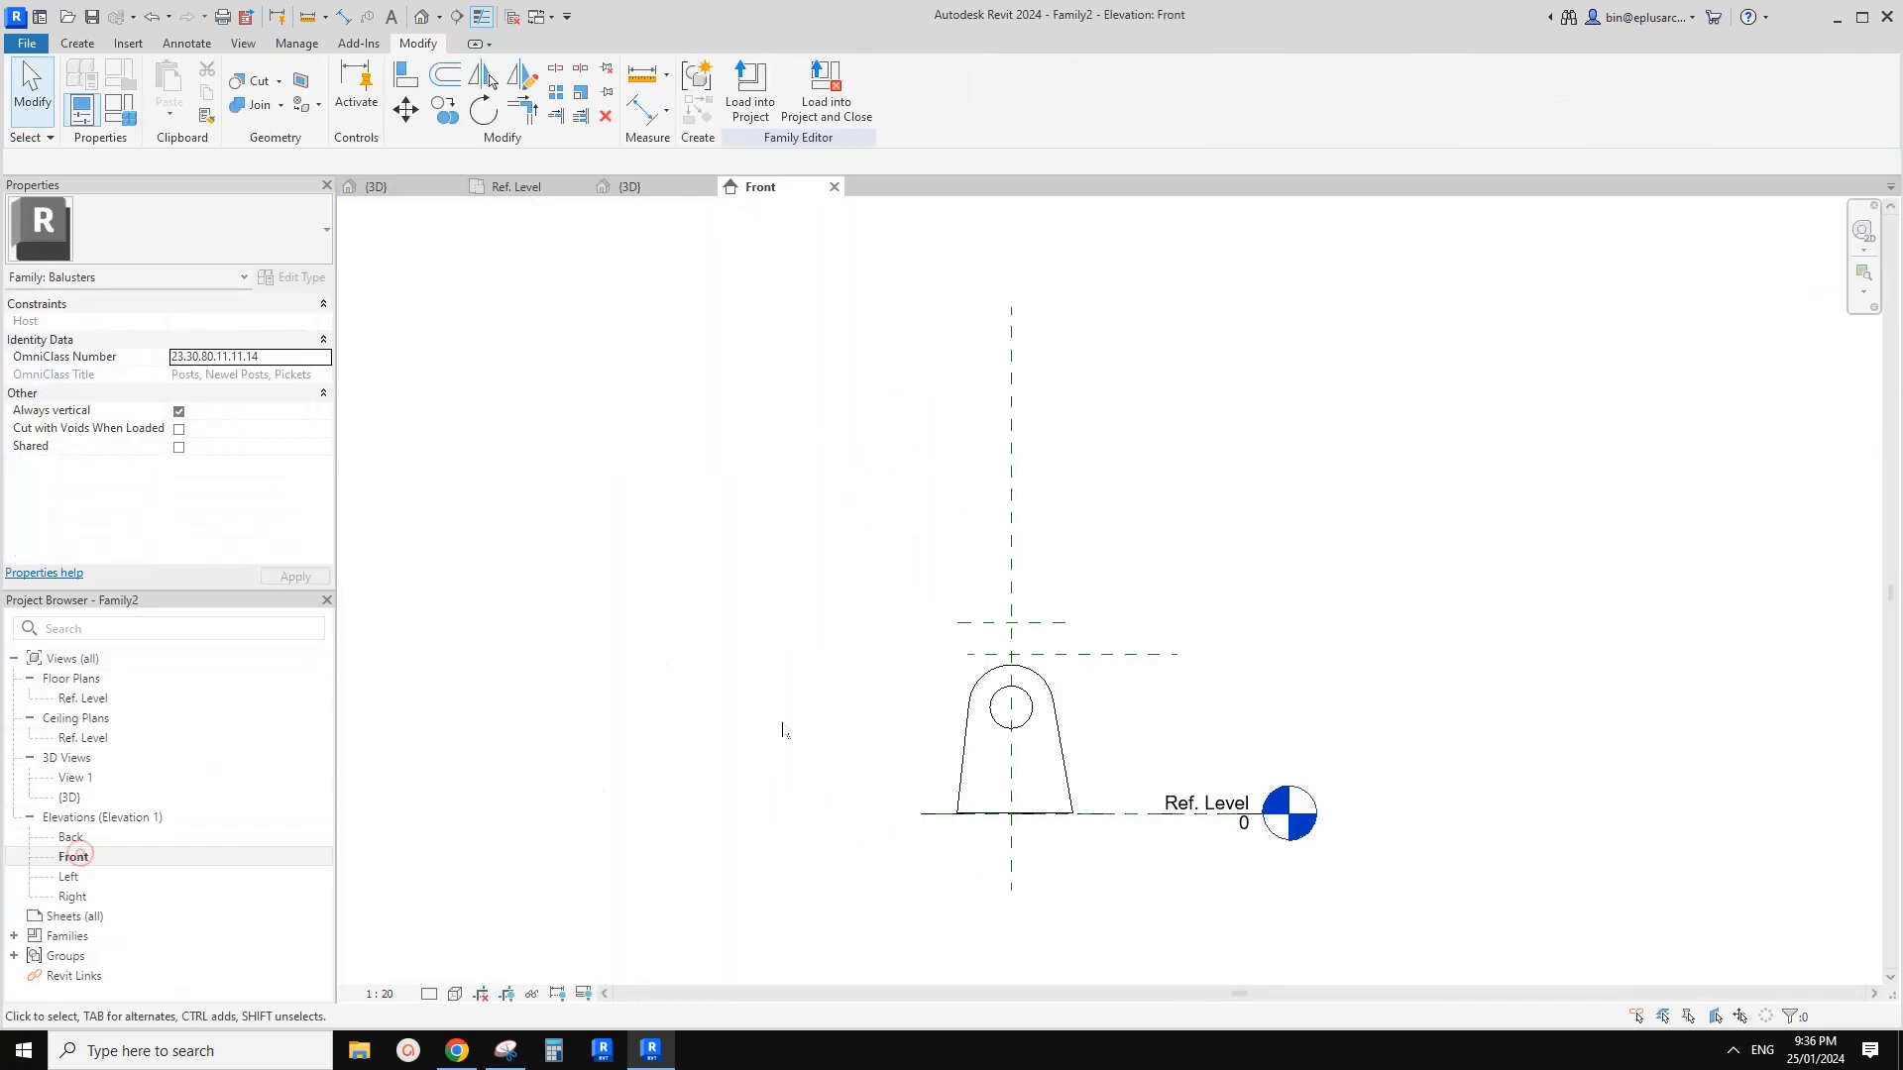
middle_drag(939, 639, 909, 636)
Add an aligned dimension from Ref. Level to the Top of Post reference plane, beside the plate
key(d)
key(i)
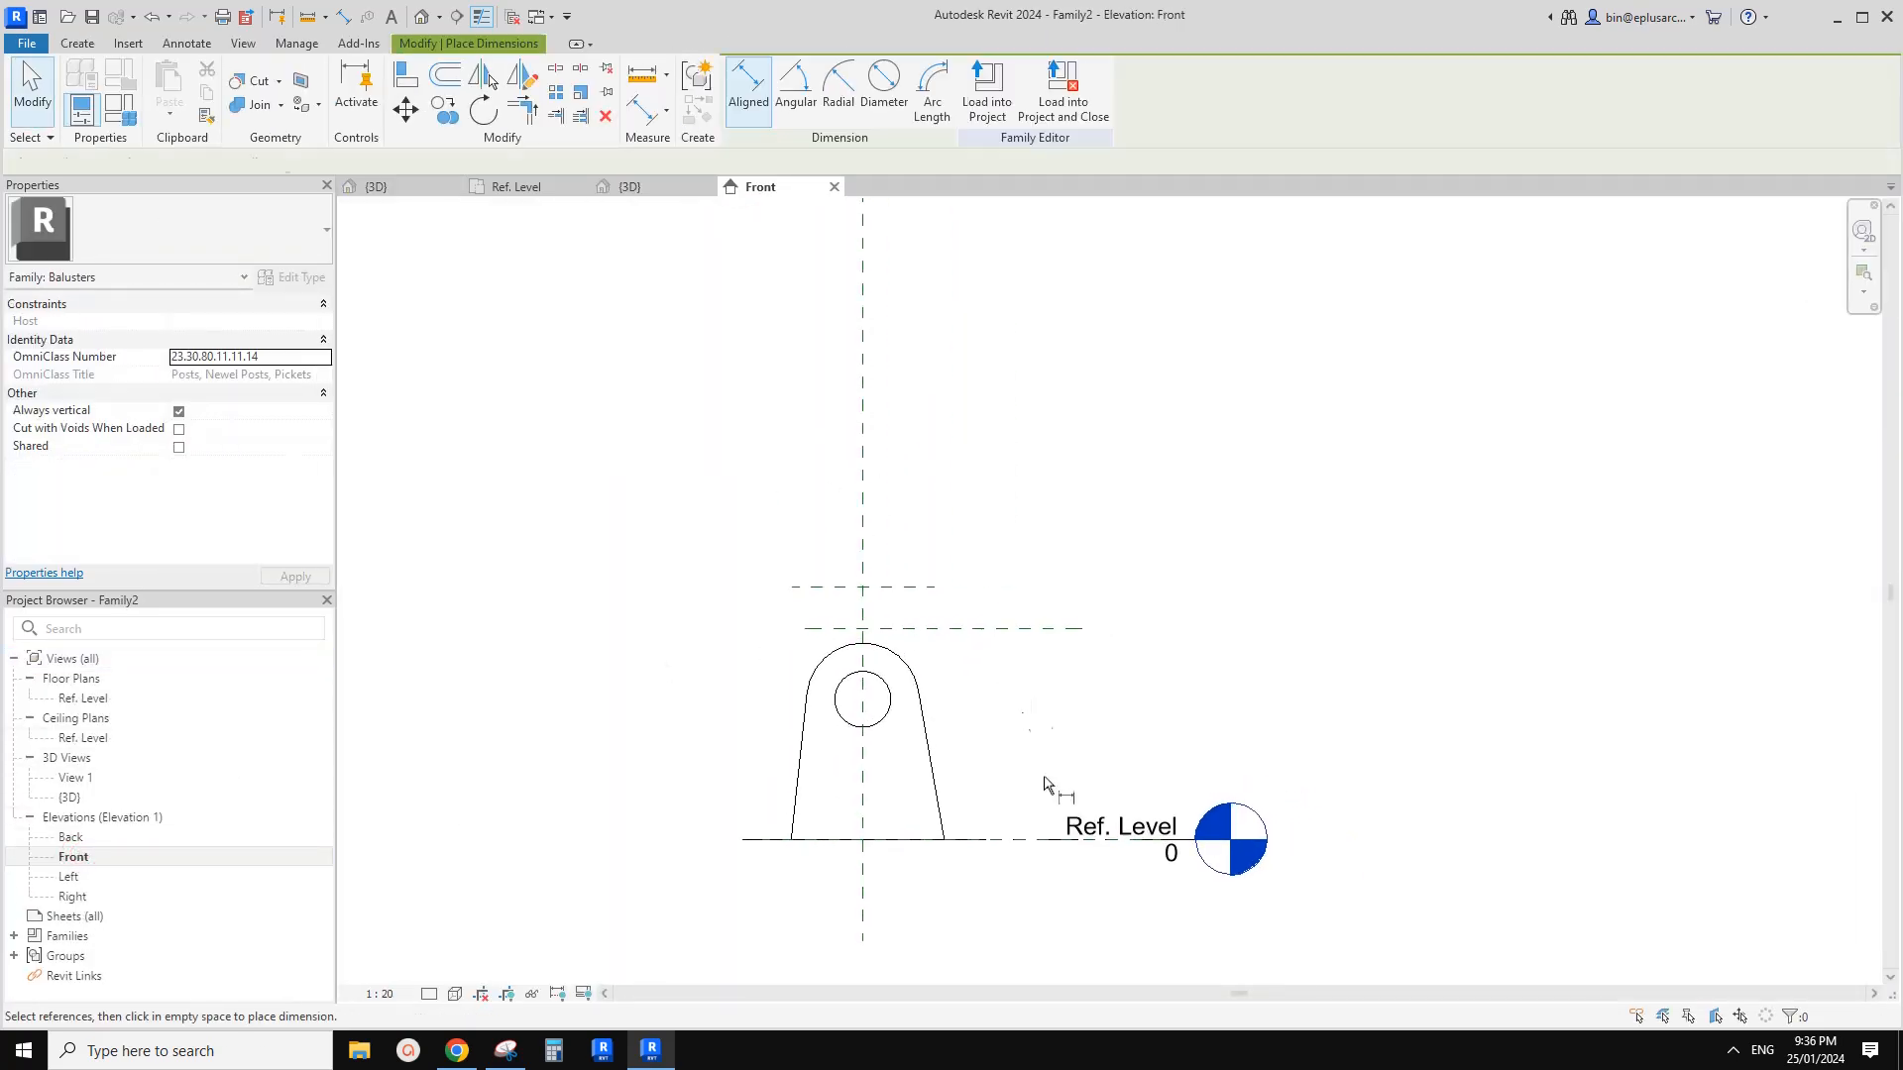
click(1026, 840)
click(896, 586)
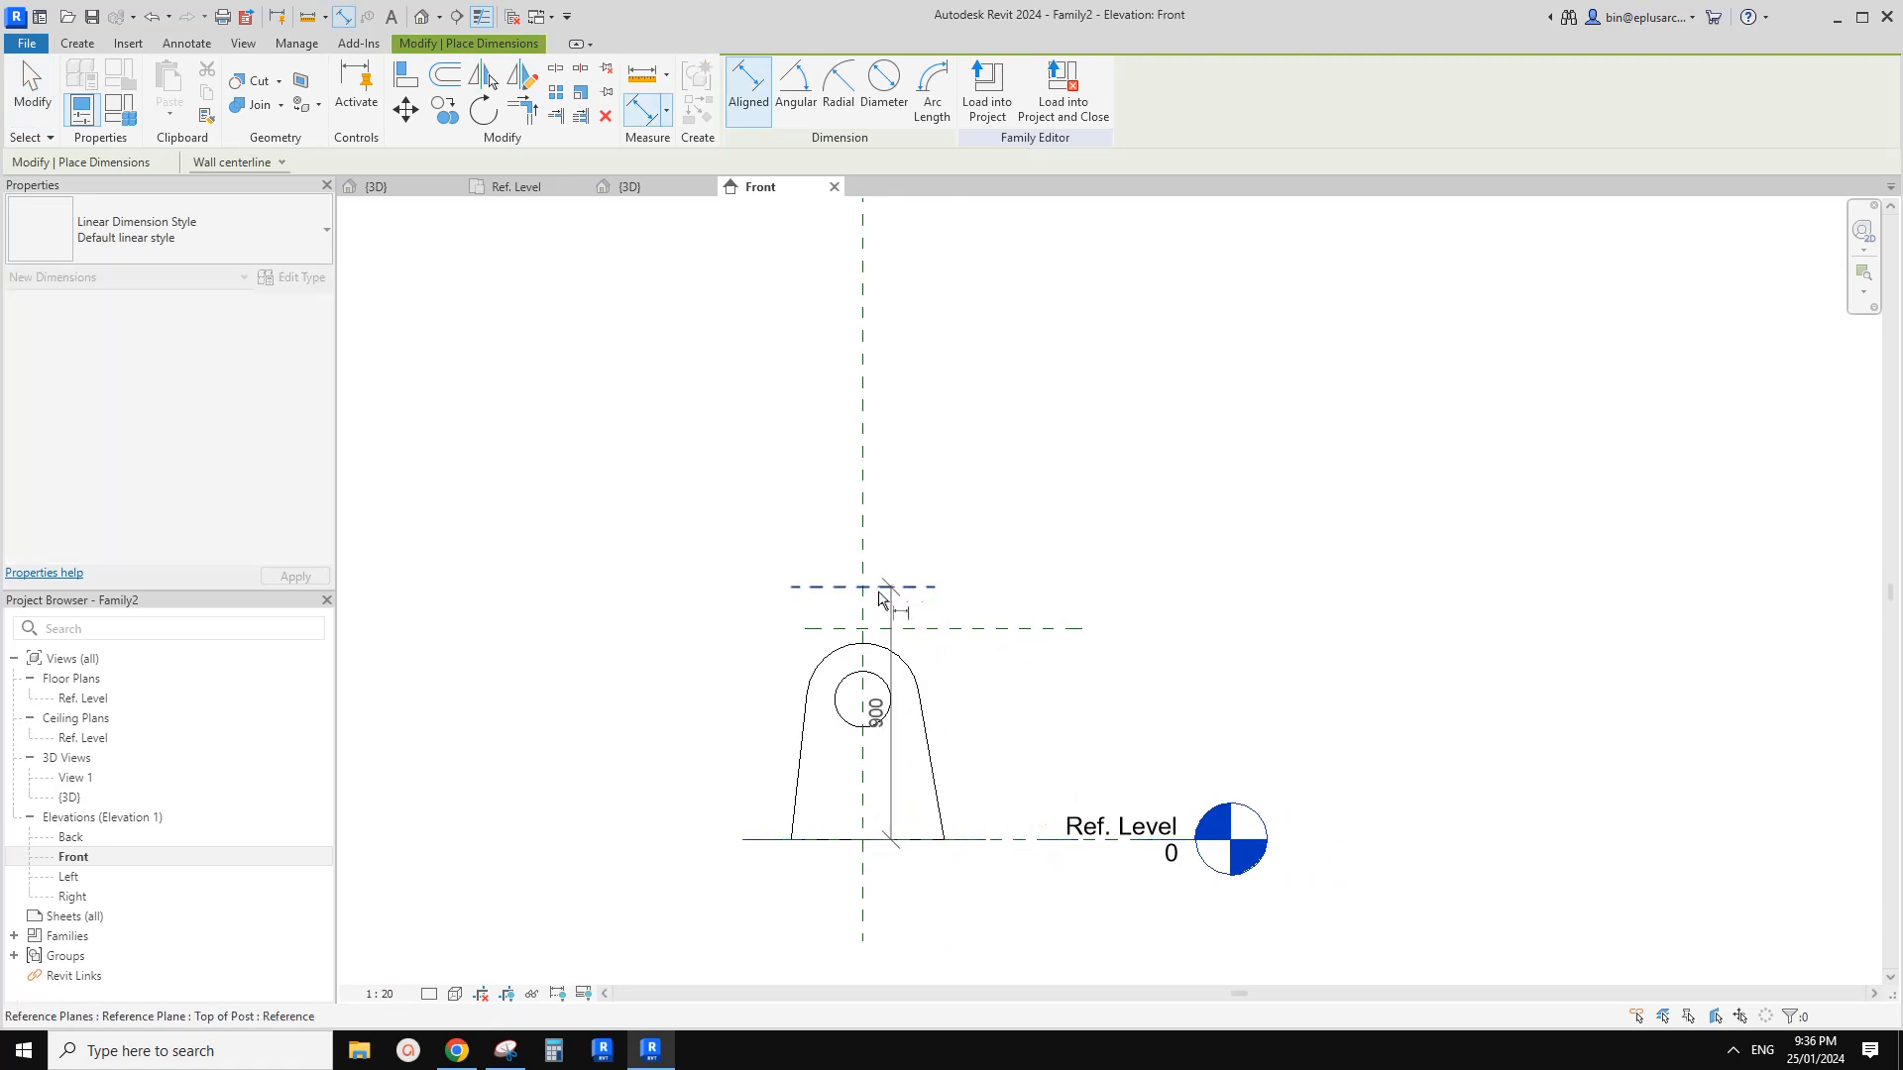
click(680, 664)
key(Escape)
key(Escape)
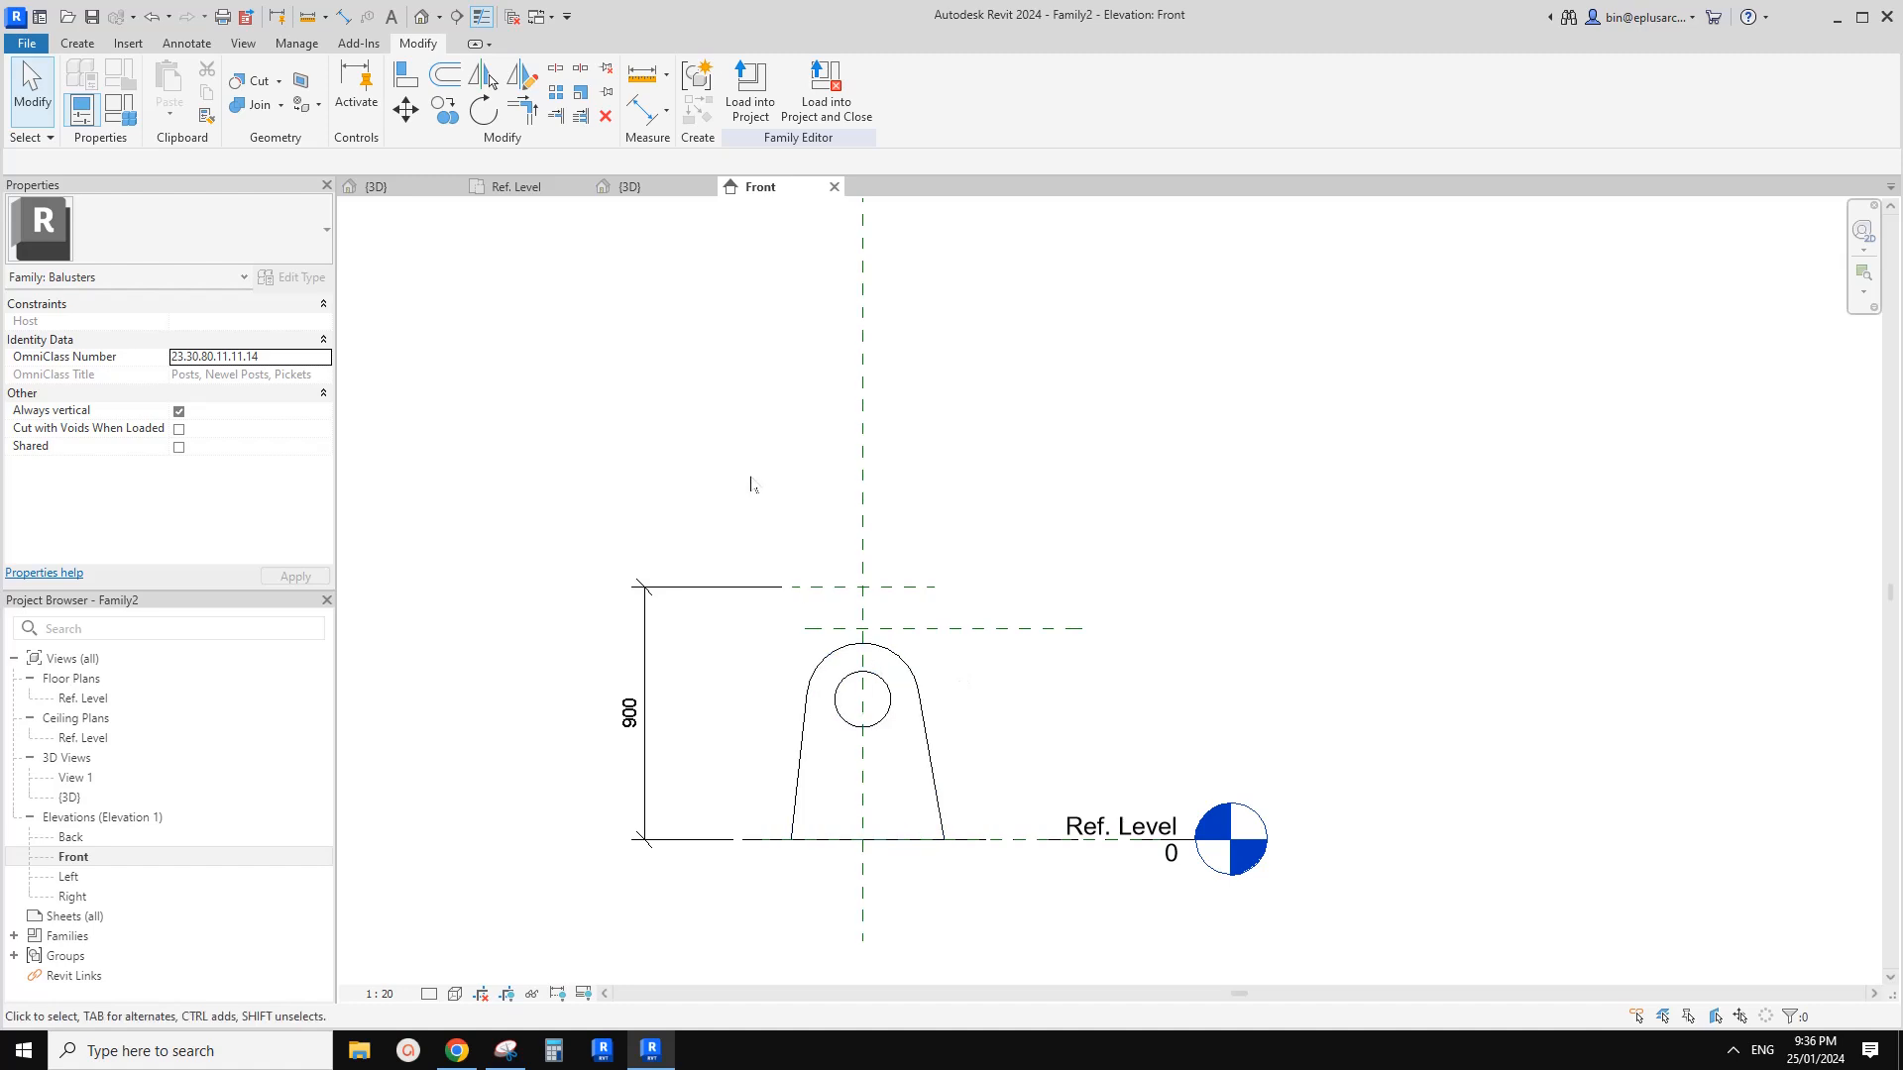
Try to move the Top of Post reference plane down by 300
scroll(818, 561, up, 1)
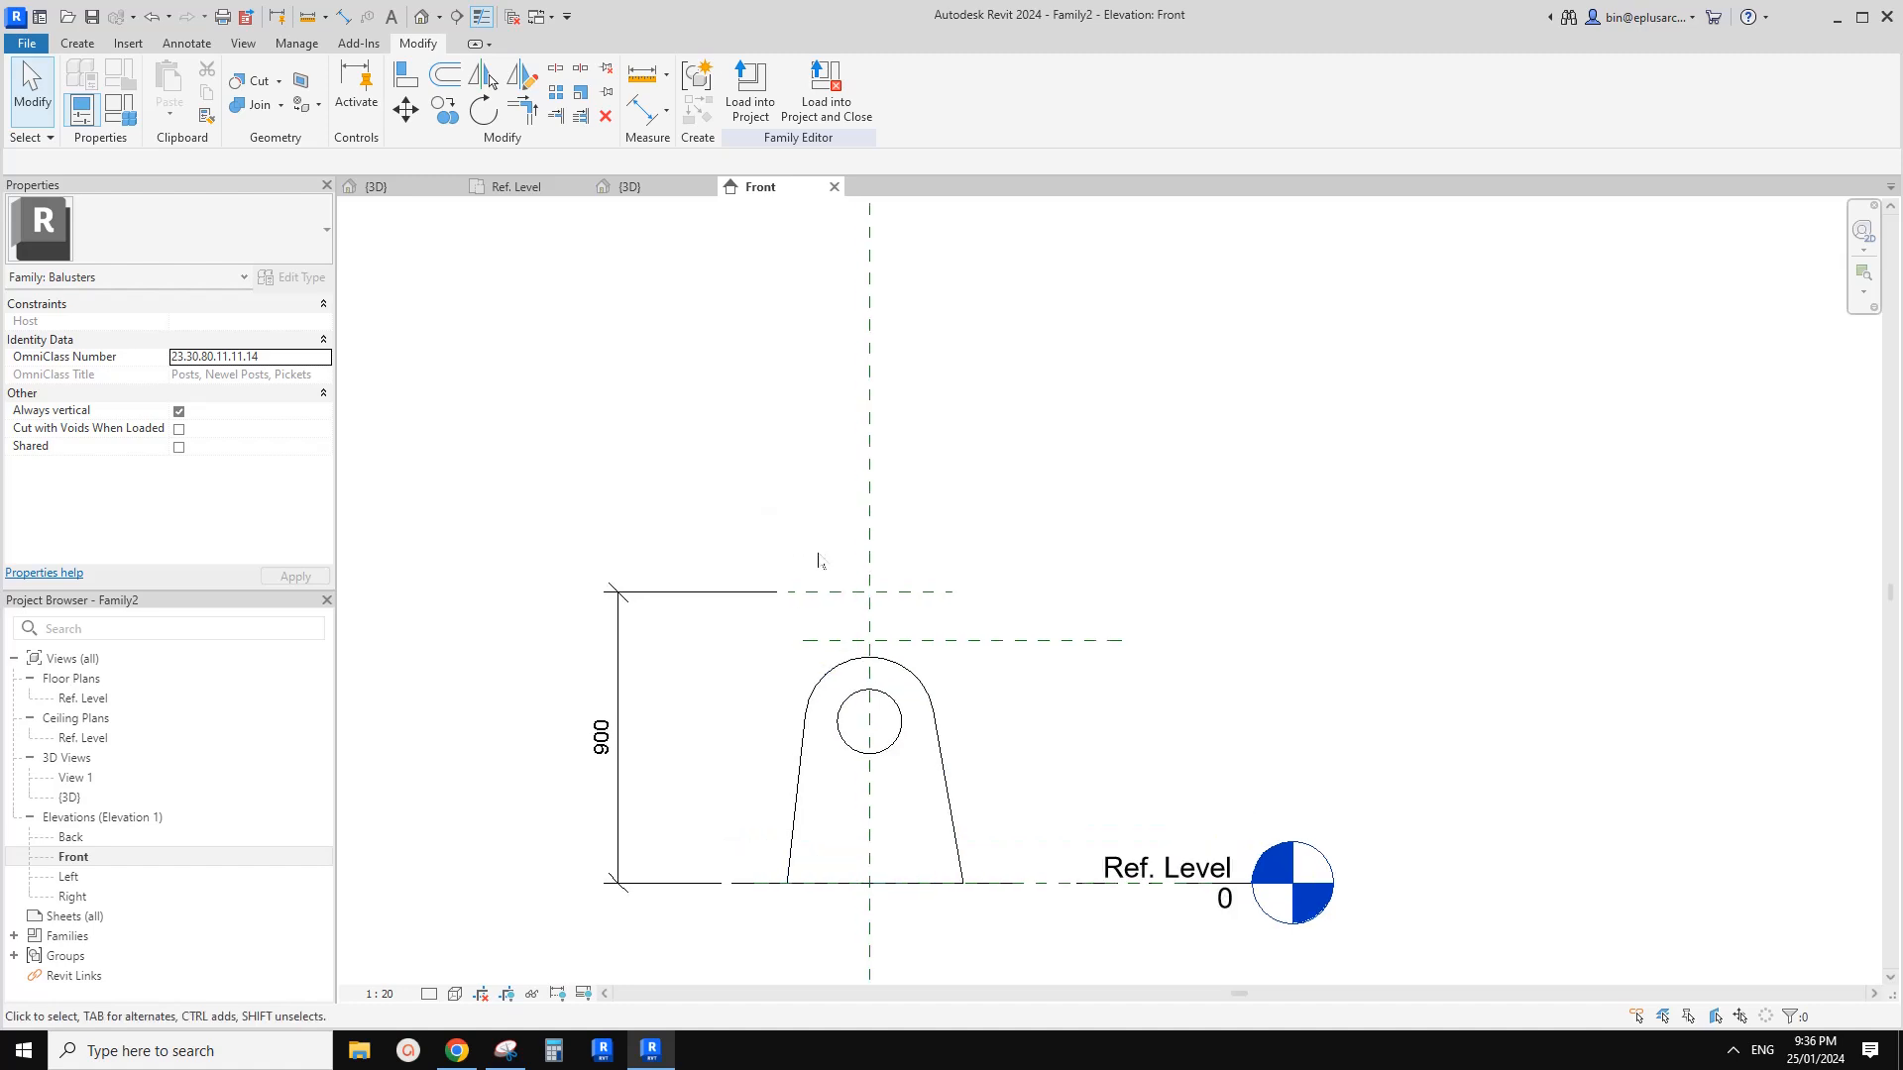
middle_drag(860, 583, 835, 571)
click(903, 584)
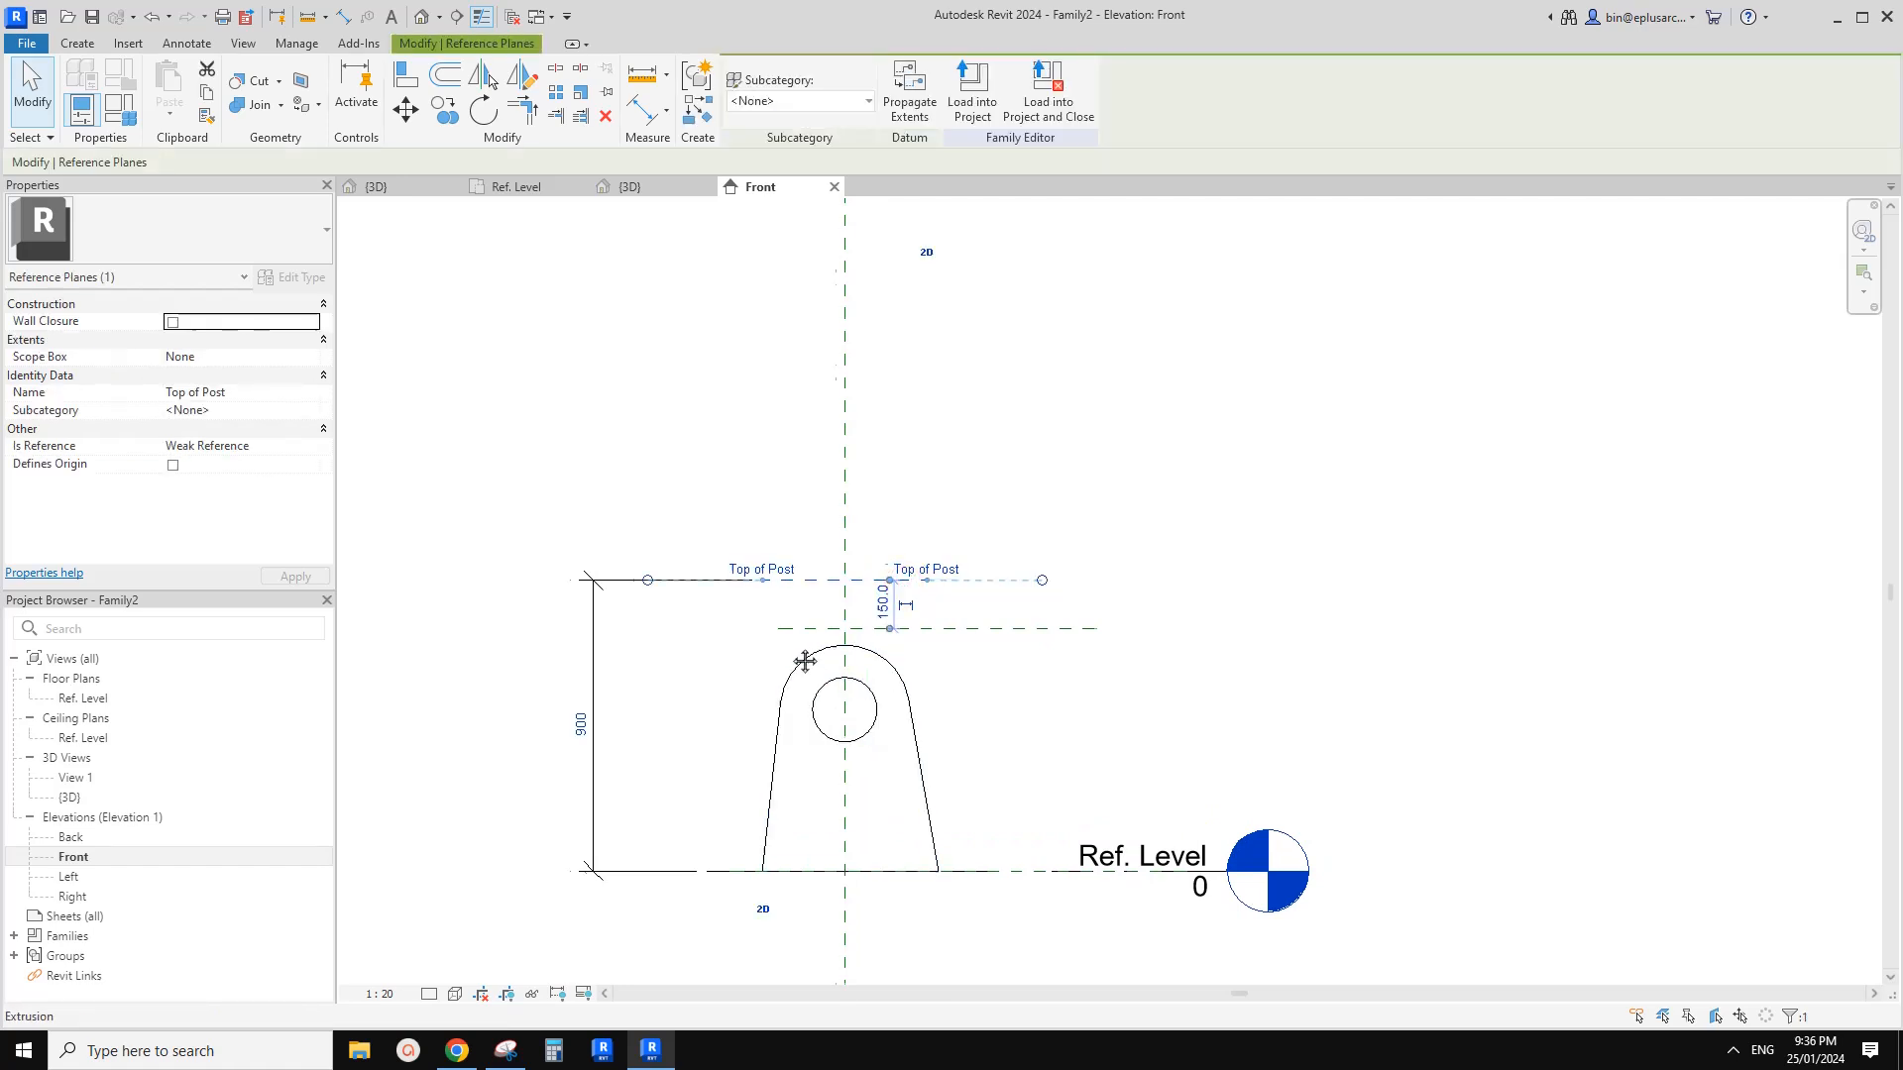
middle_drag(810, 650, 792, 650)
key(m)
key(v)
click(974, 514)
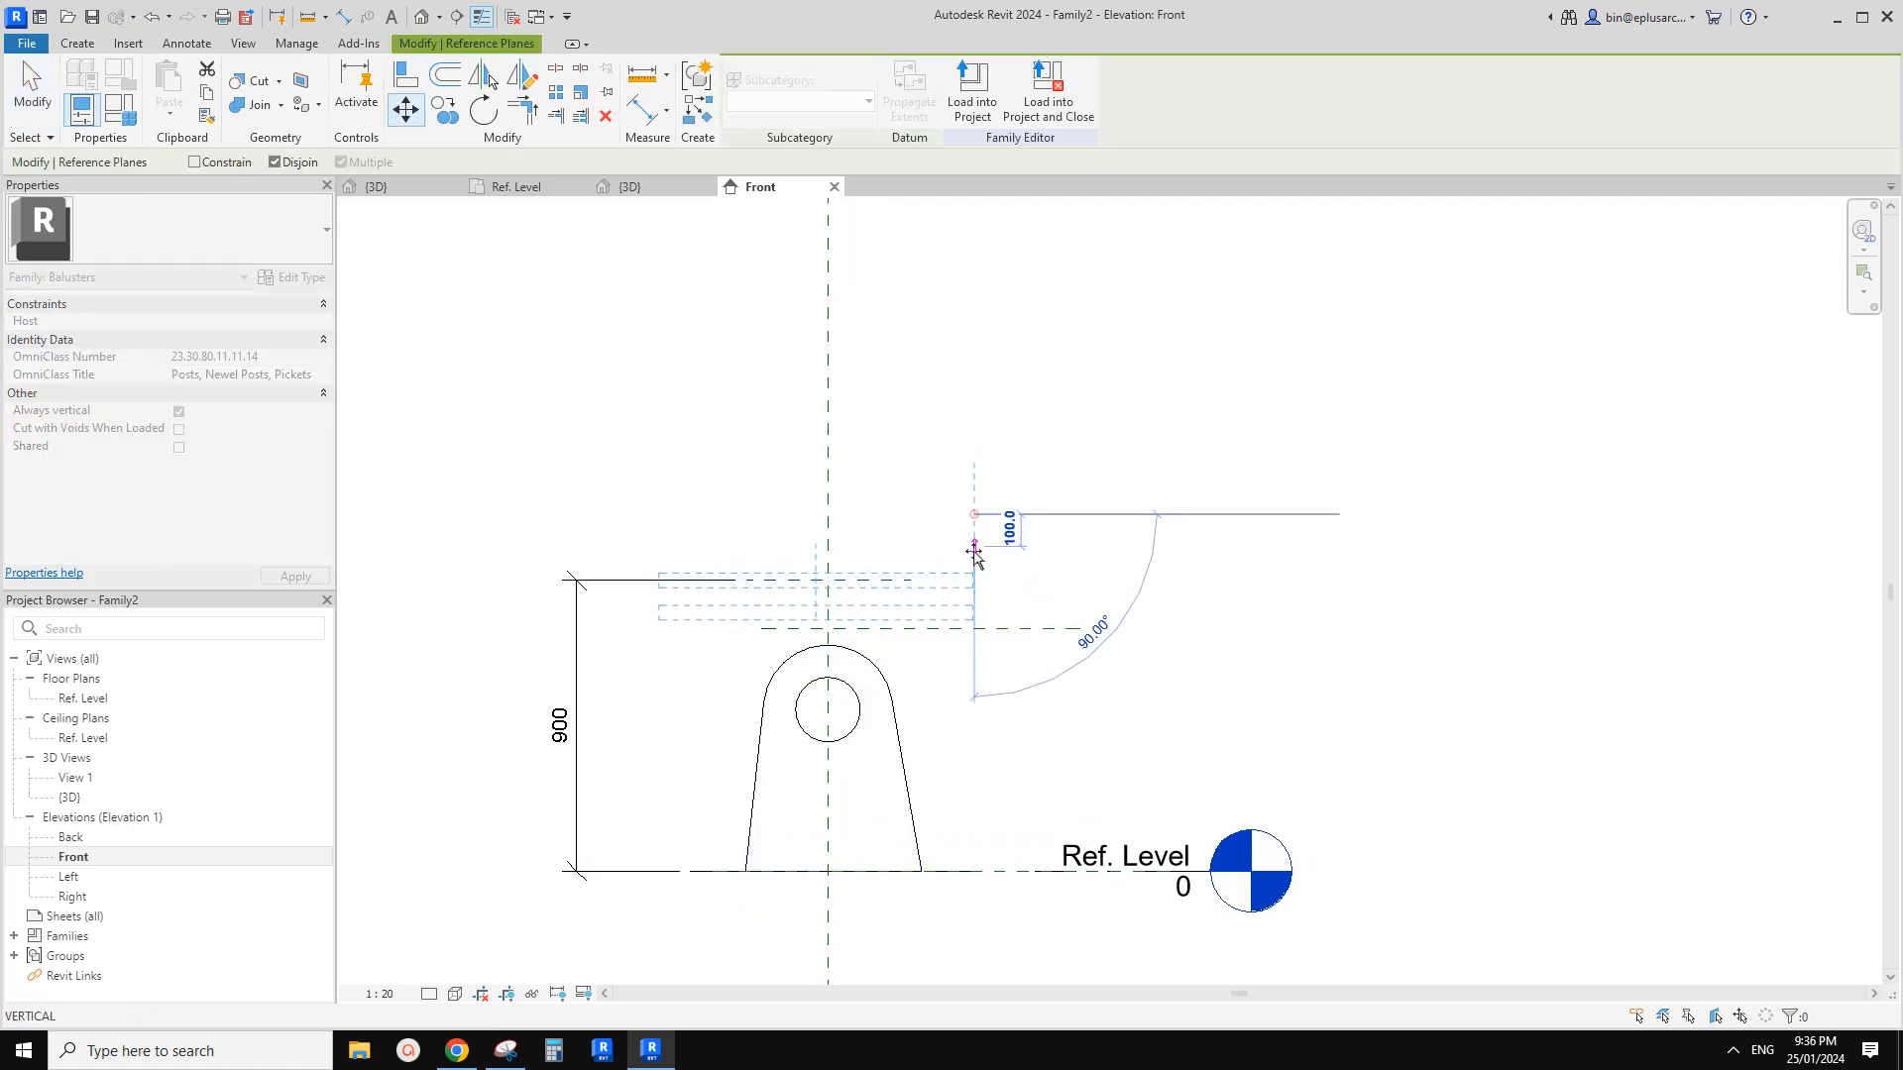
text(300)
key(Return)
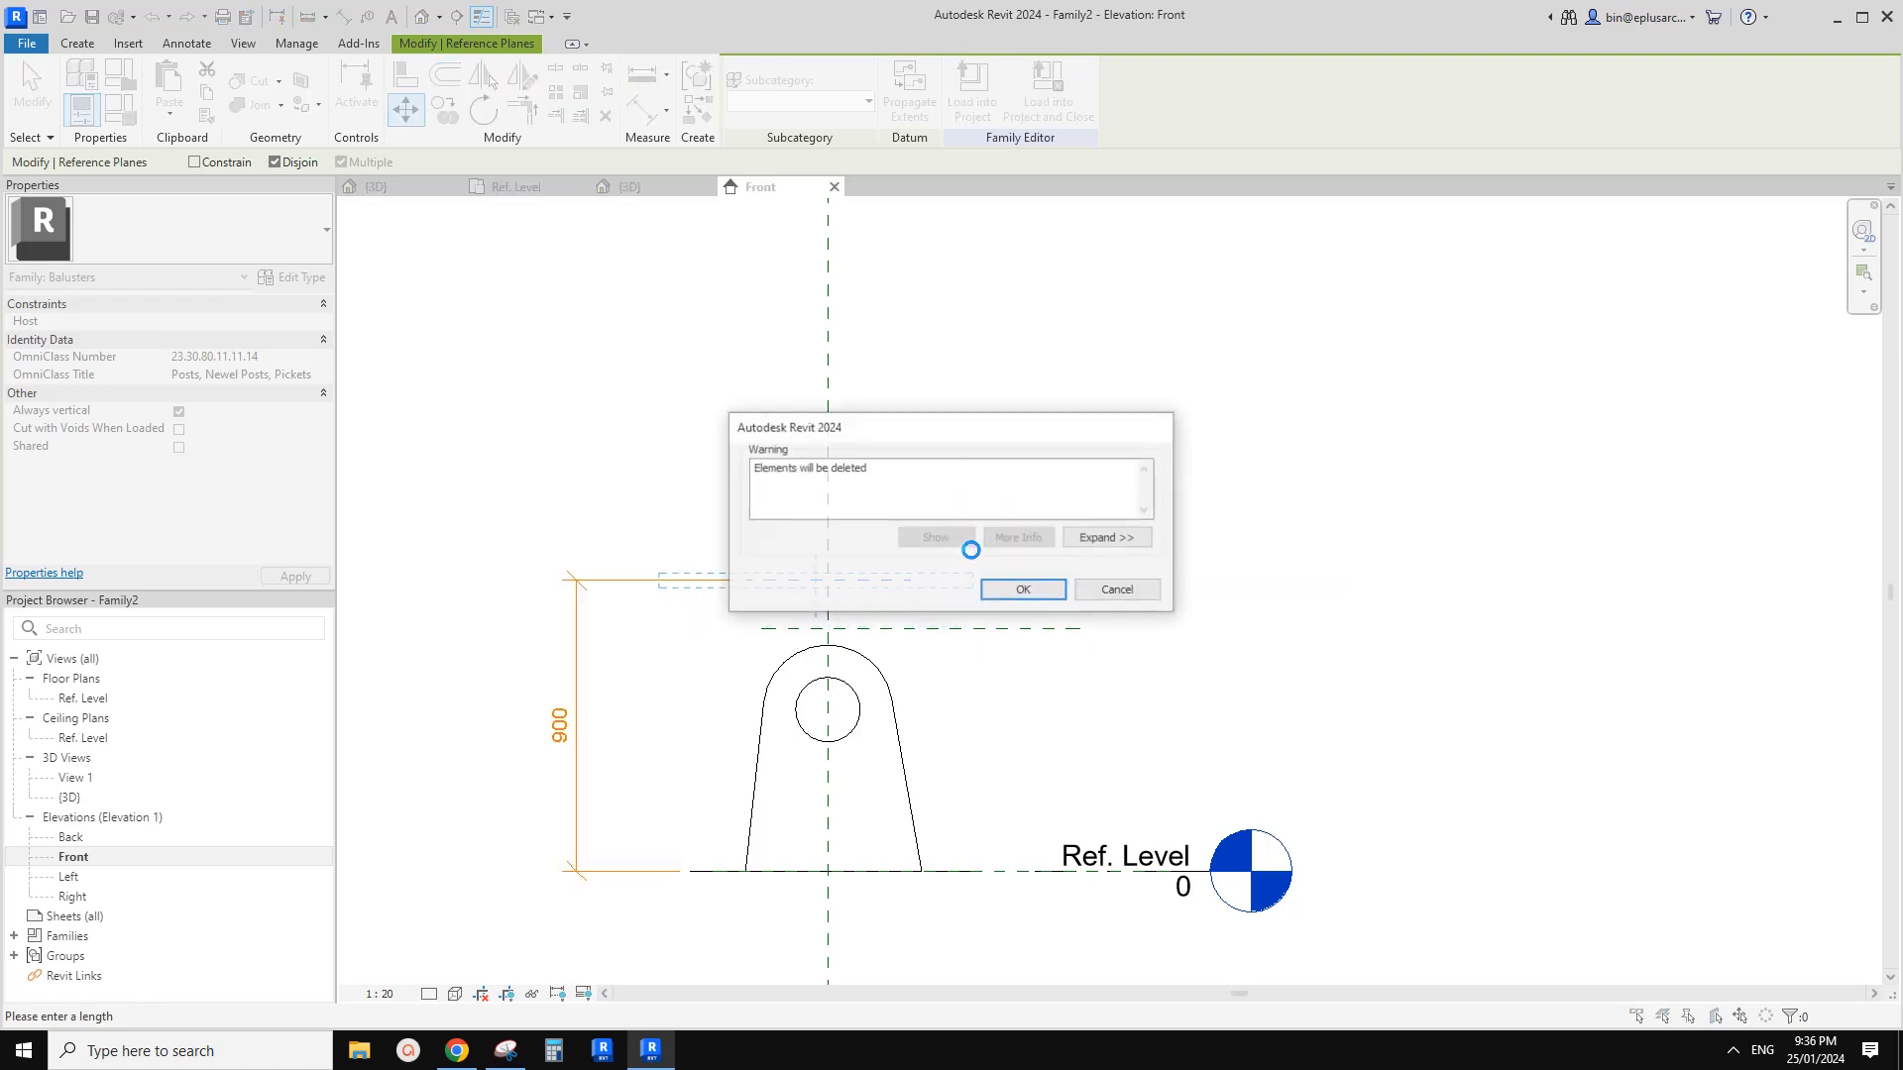
drag(853, 428, 965, 336)
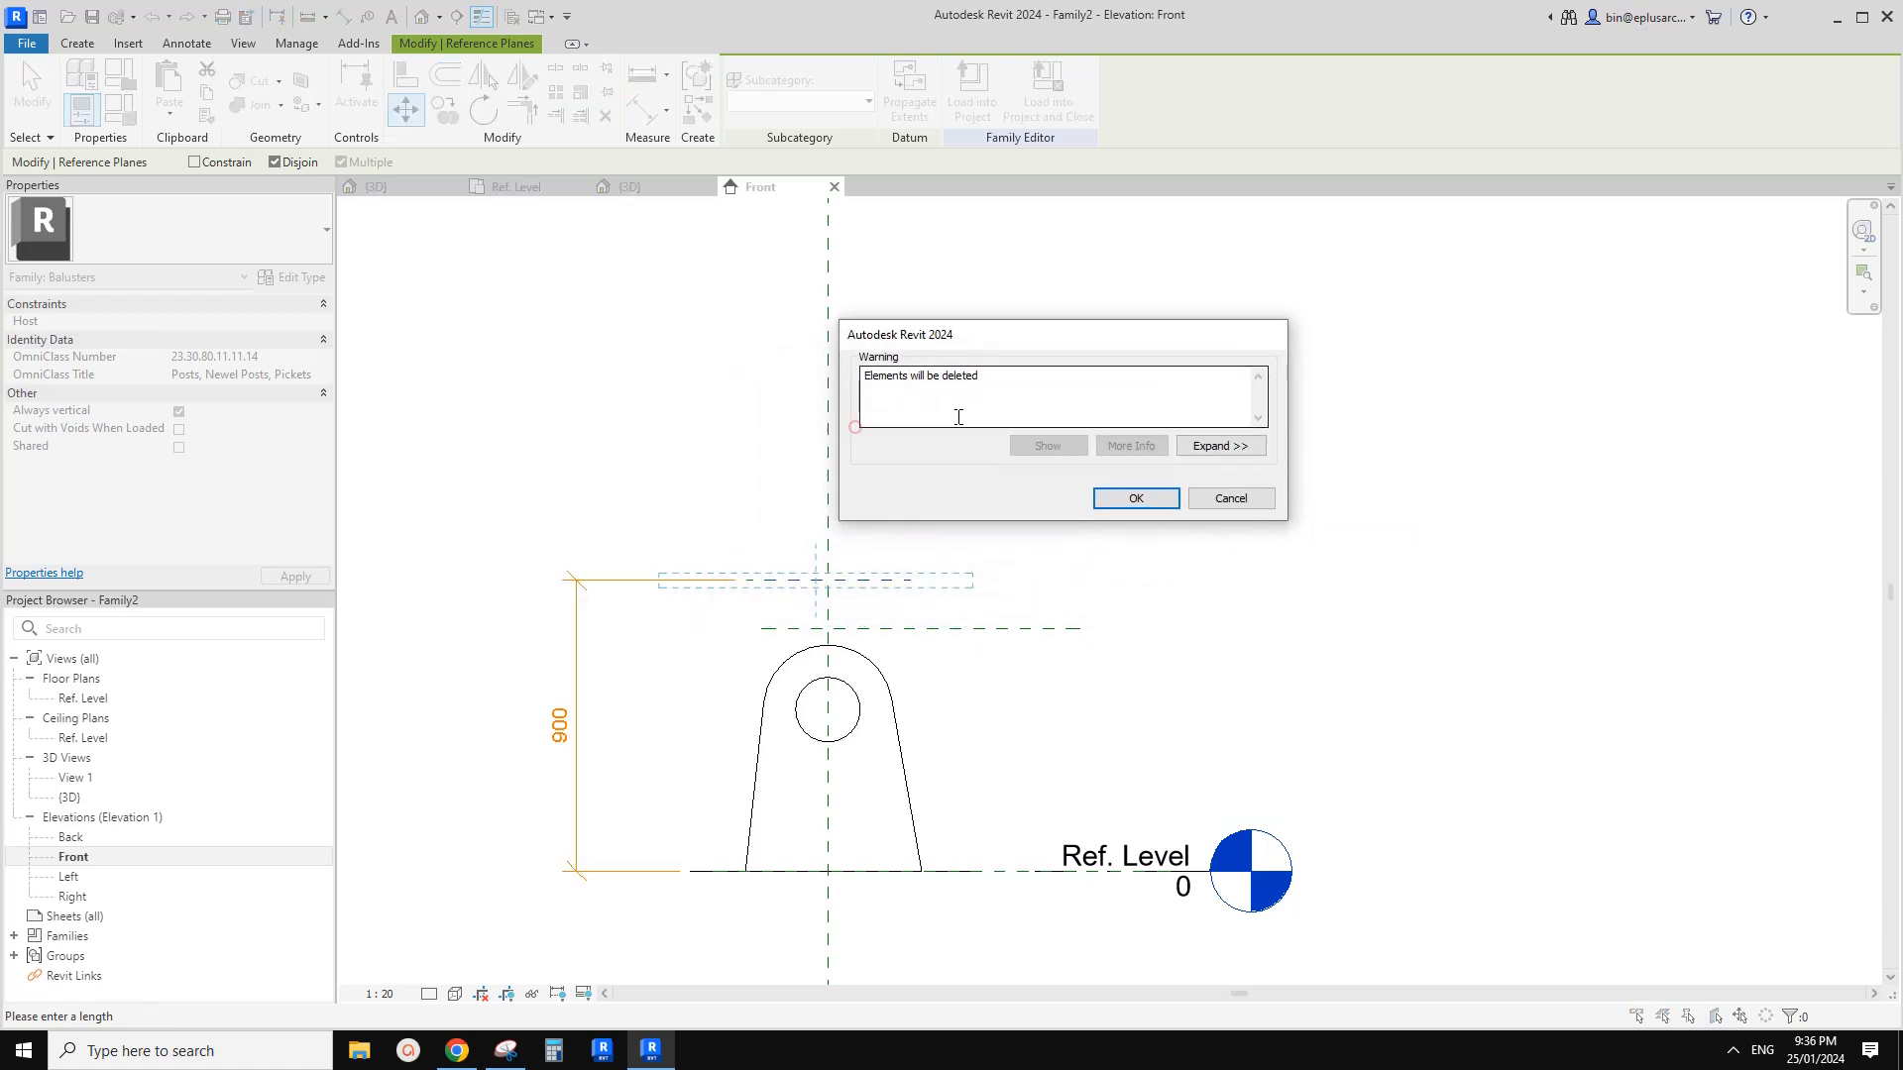
key(Return)
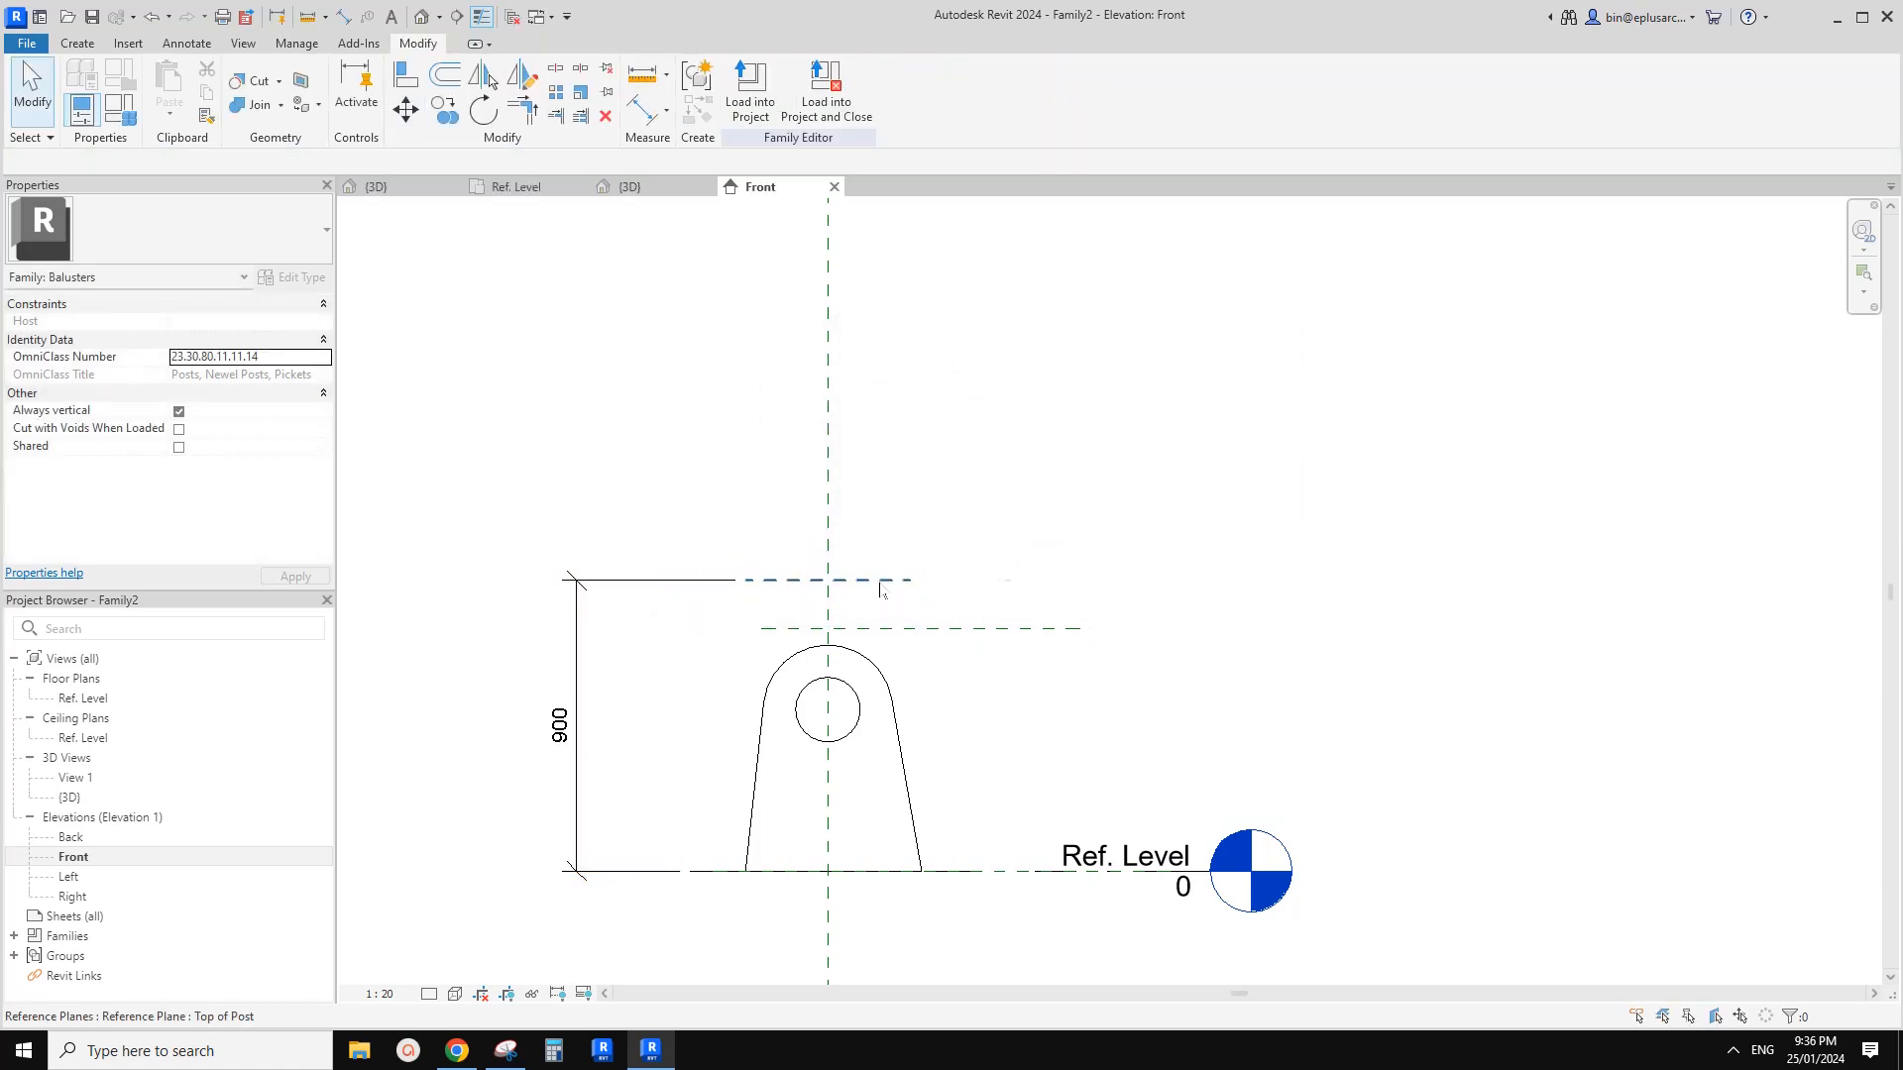
Repeat the 300 downward move of the Top of Post reference plane and undo it
key(m)
key(v)
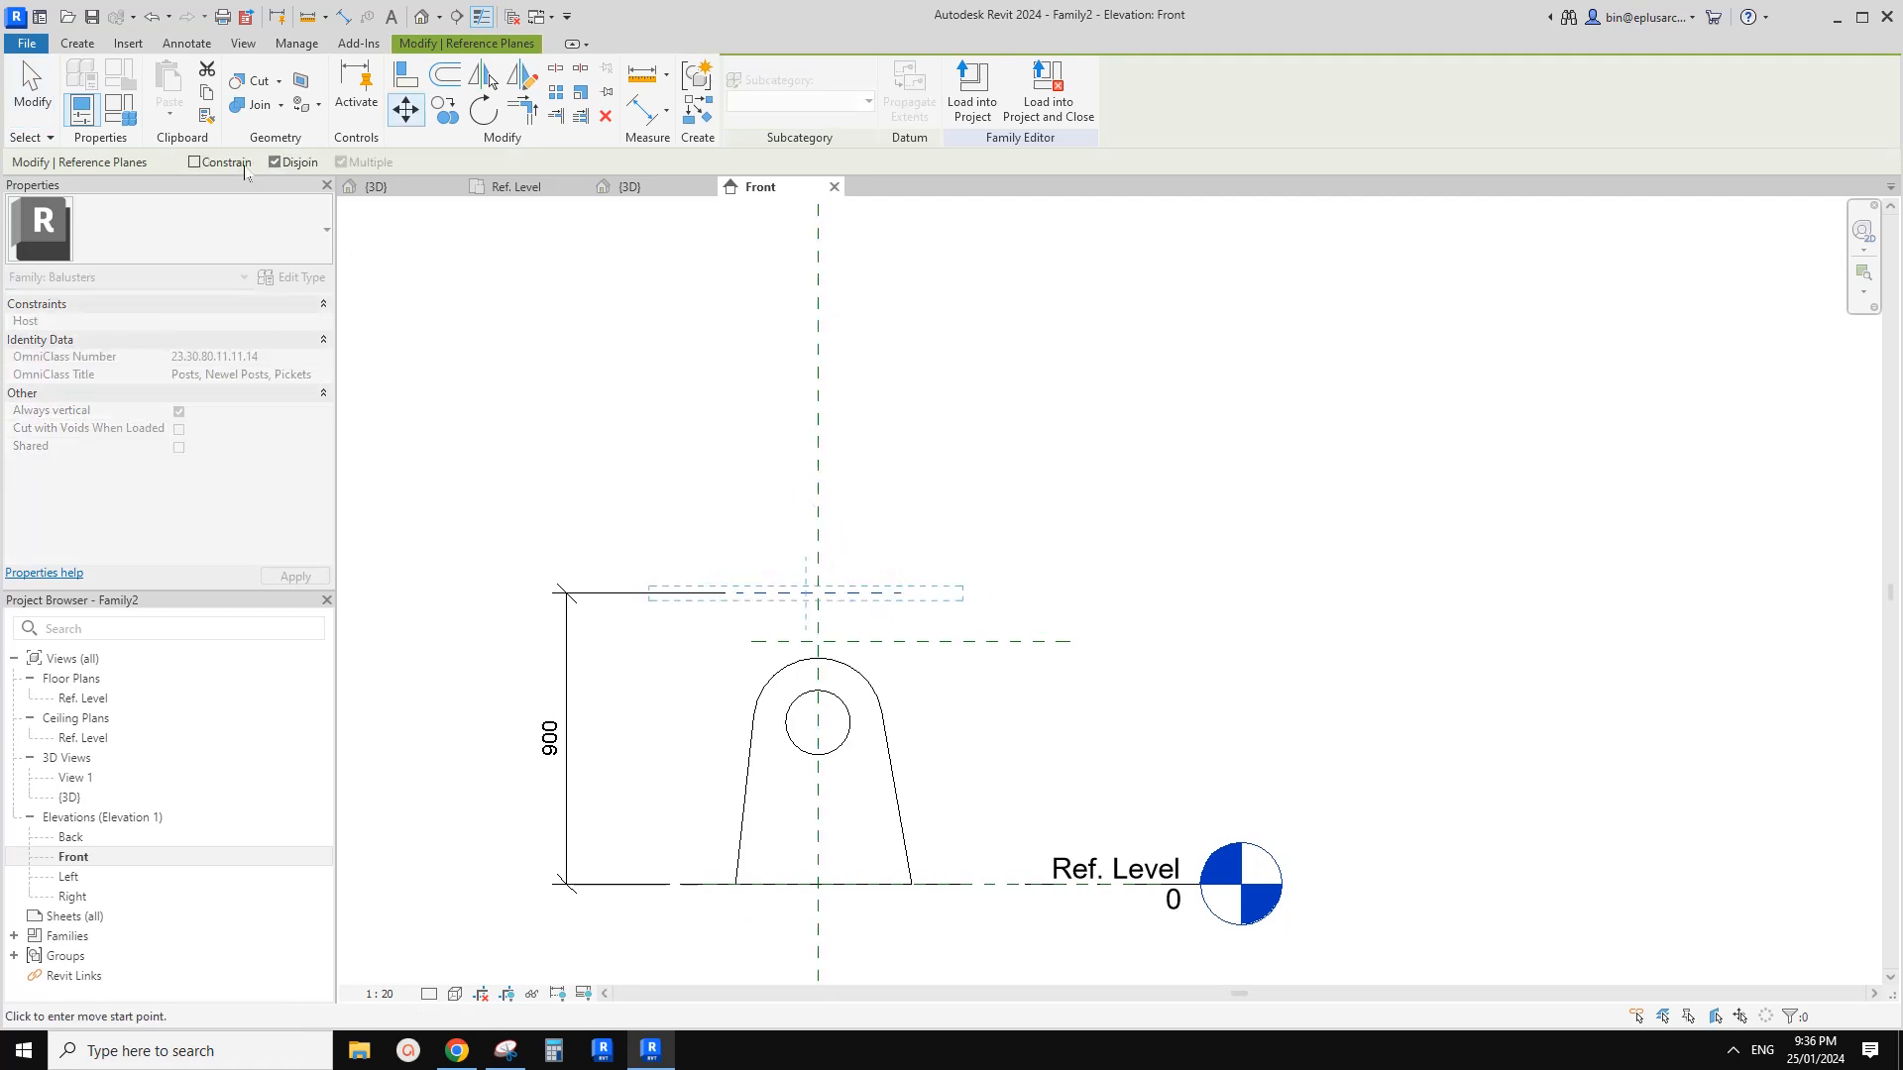
click(996, 477)
text(300)
key(Return)
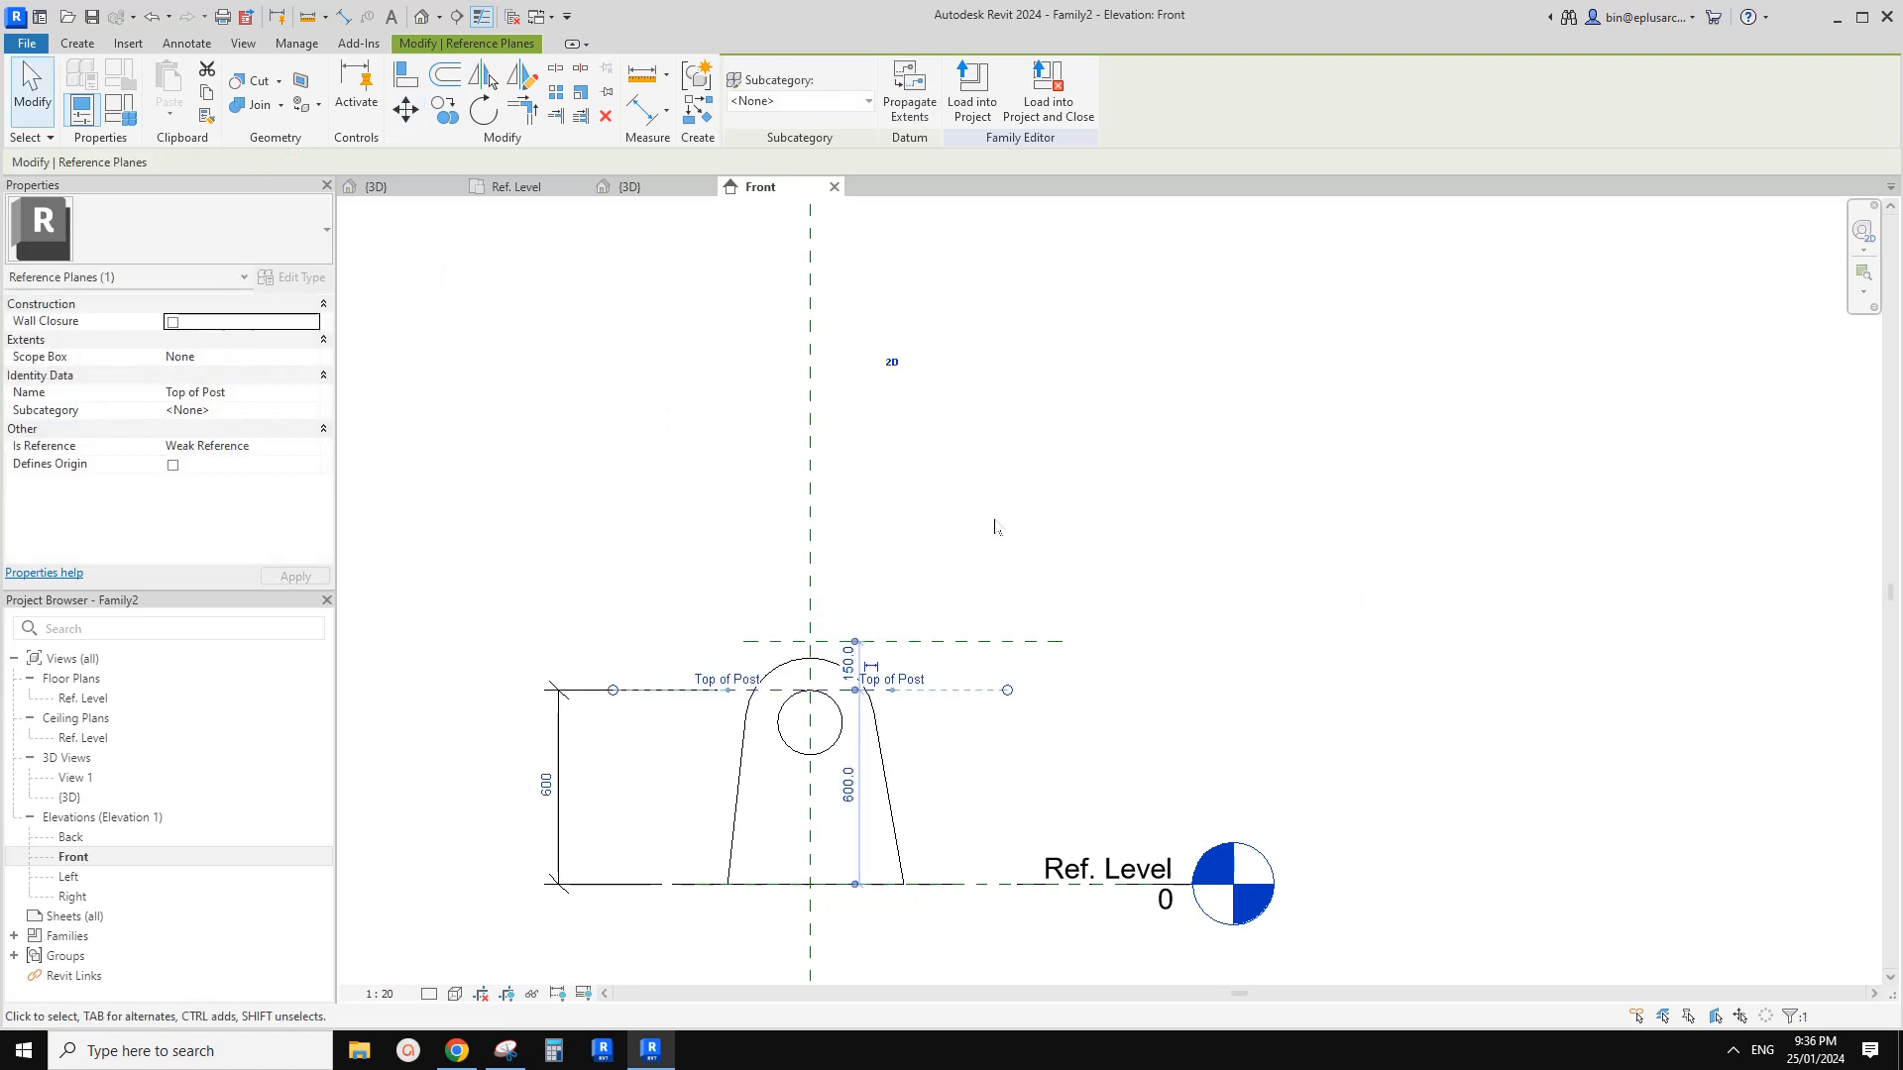
key(Escape)
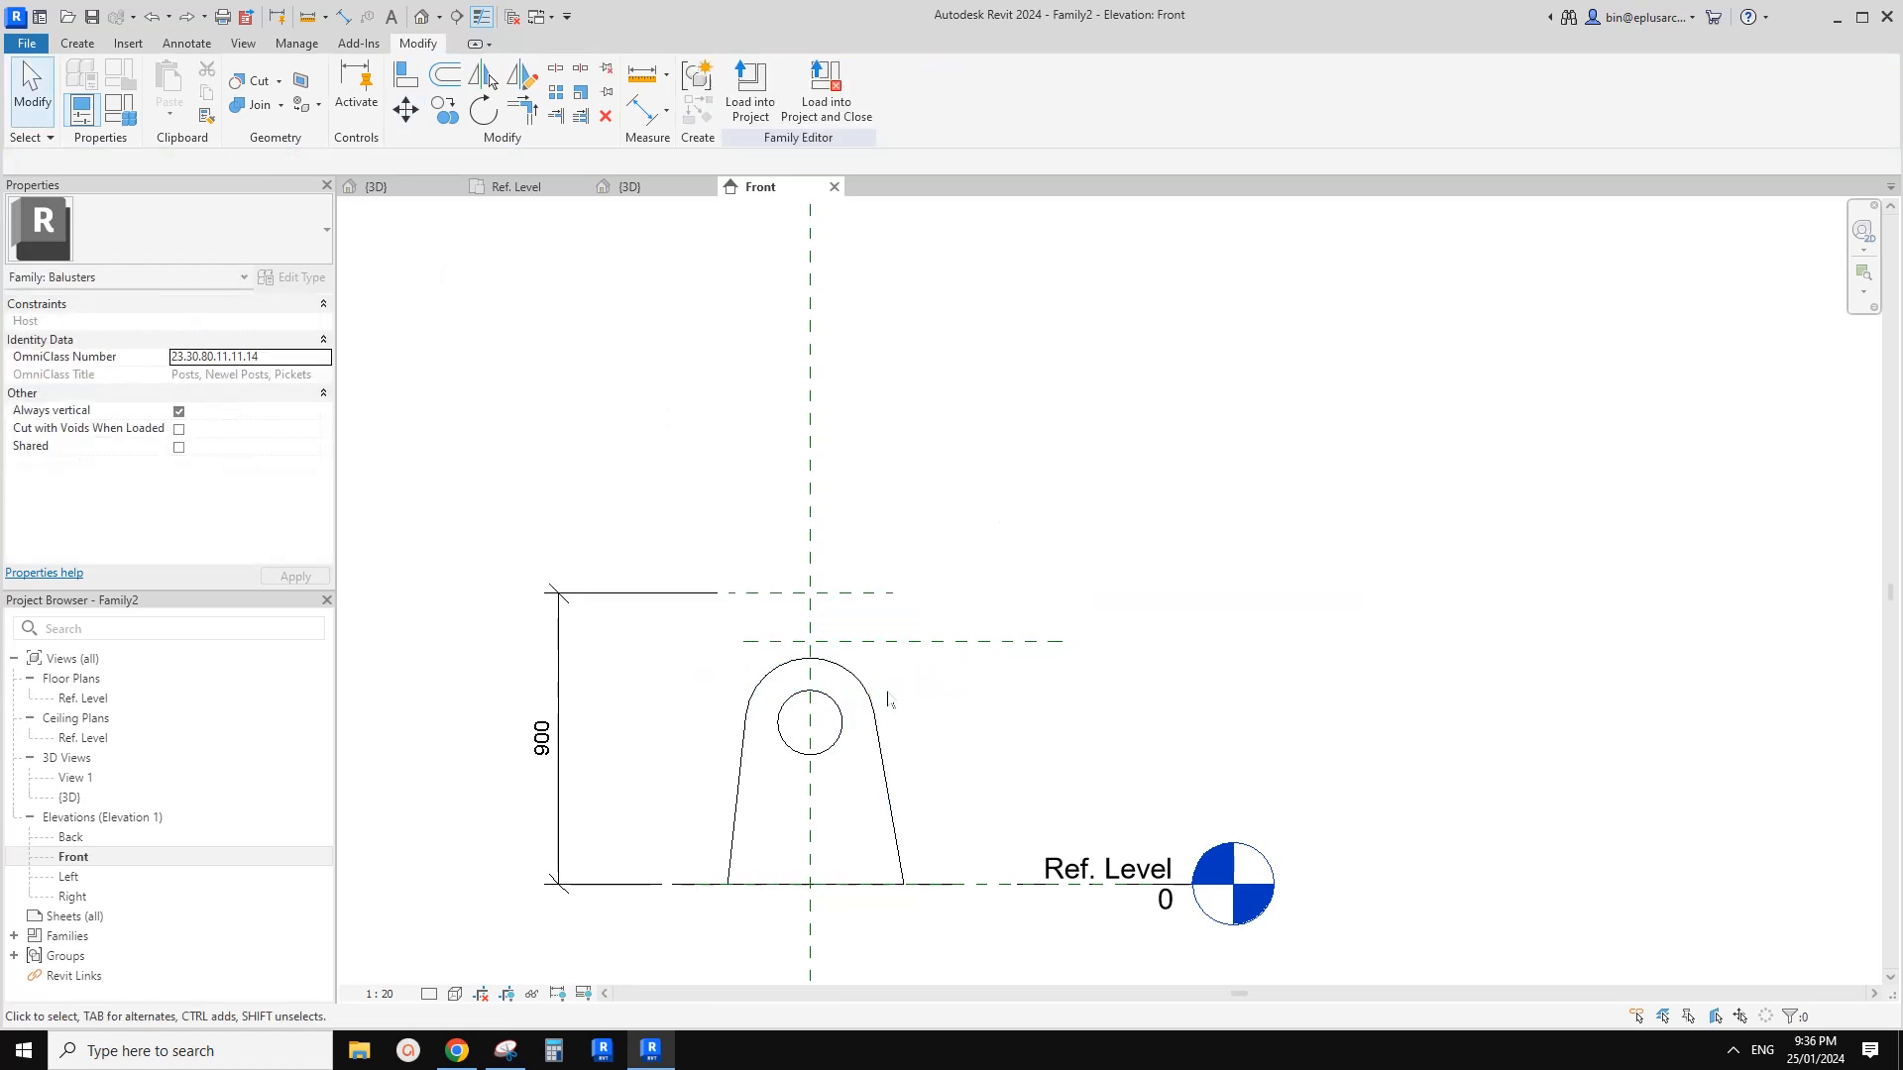
Try to move the Top reference plane, just above the plate's arch, down by 300
click(935, 642)
middle_drag(937, 644, 924, 642)
key(m)
key(v)
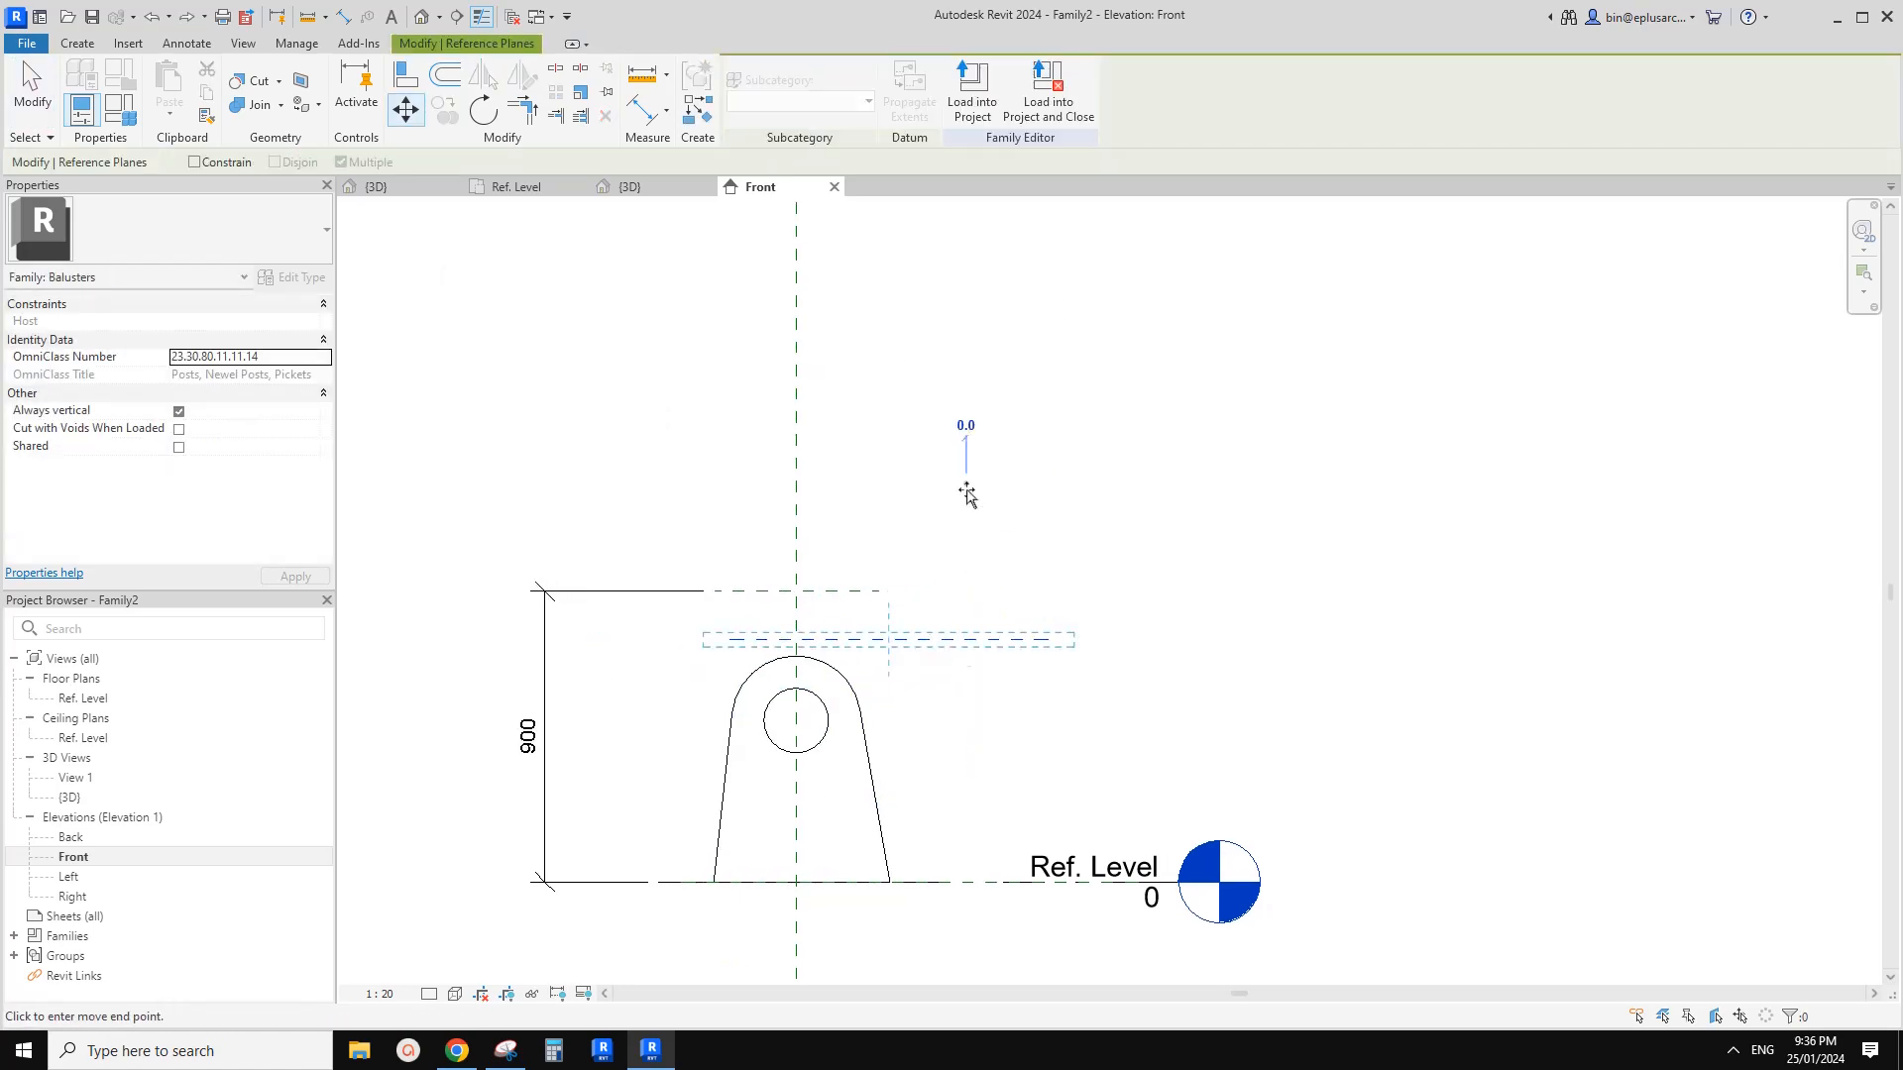
click(968, 483)
text(300)
key(Return)
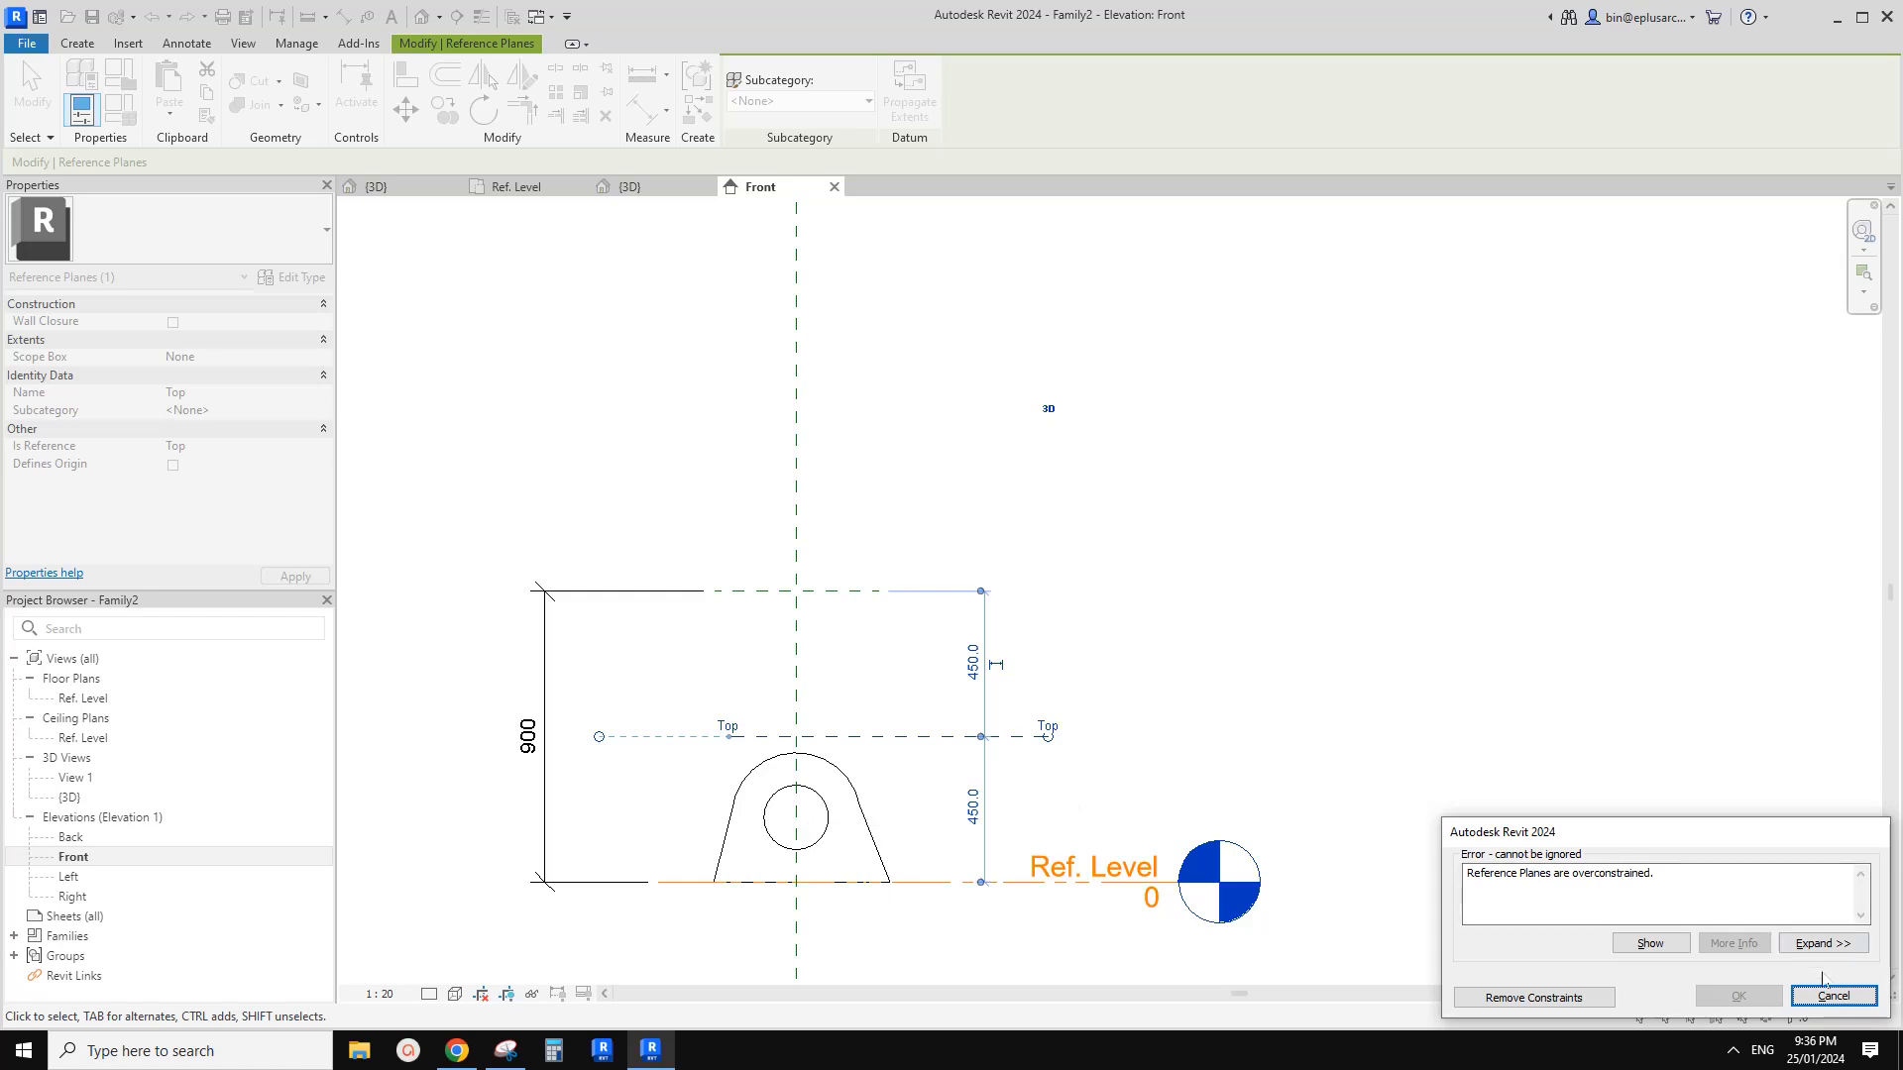
key(Escape)
key(Escape)
Delete the dimension between Ref. Level and the Top of Post reference plane
scroll(871, 666, up, 1)
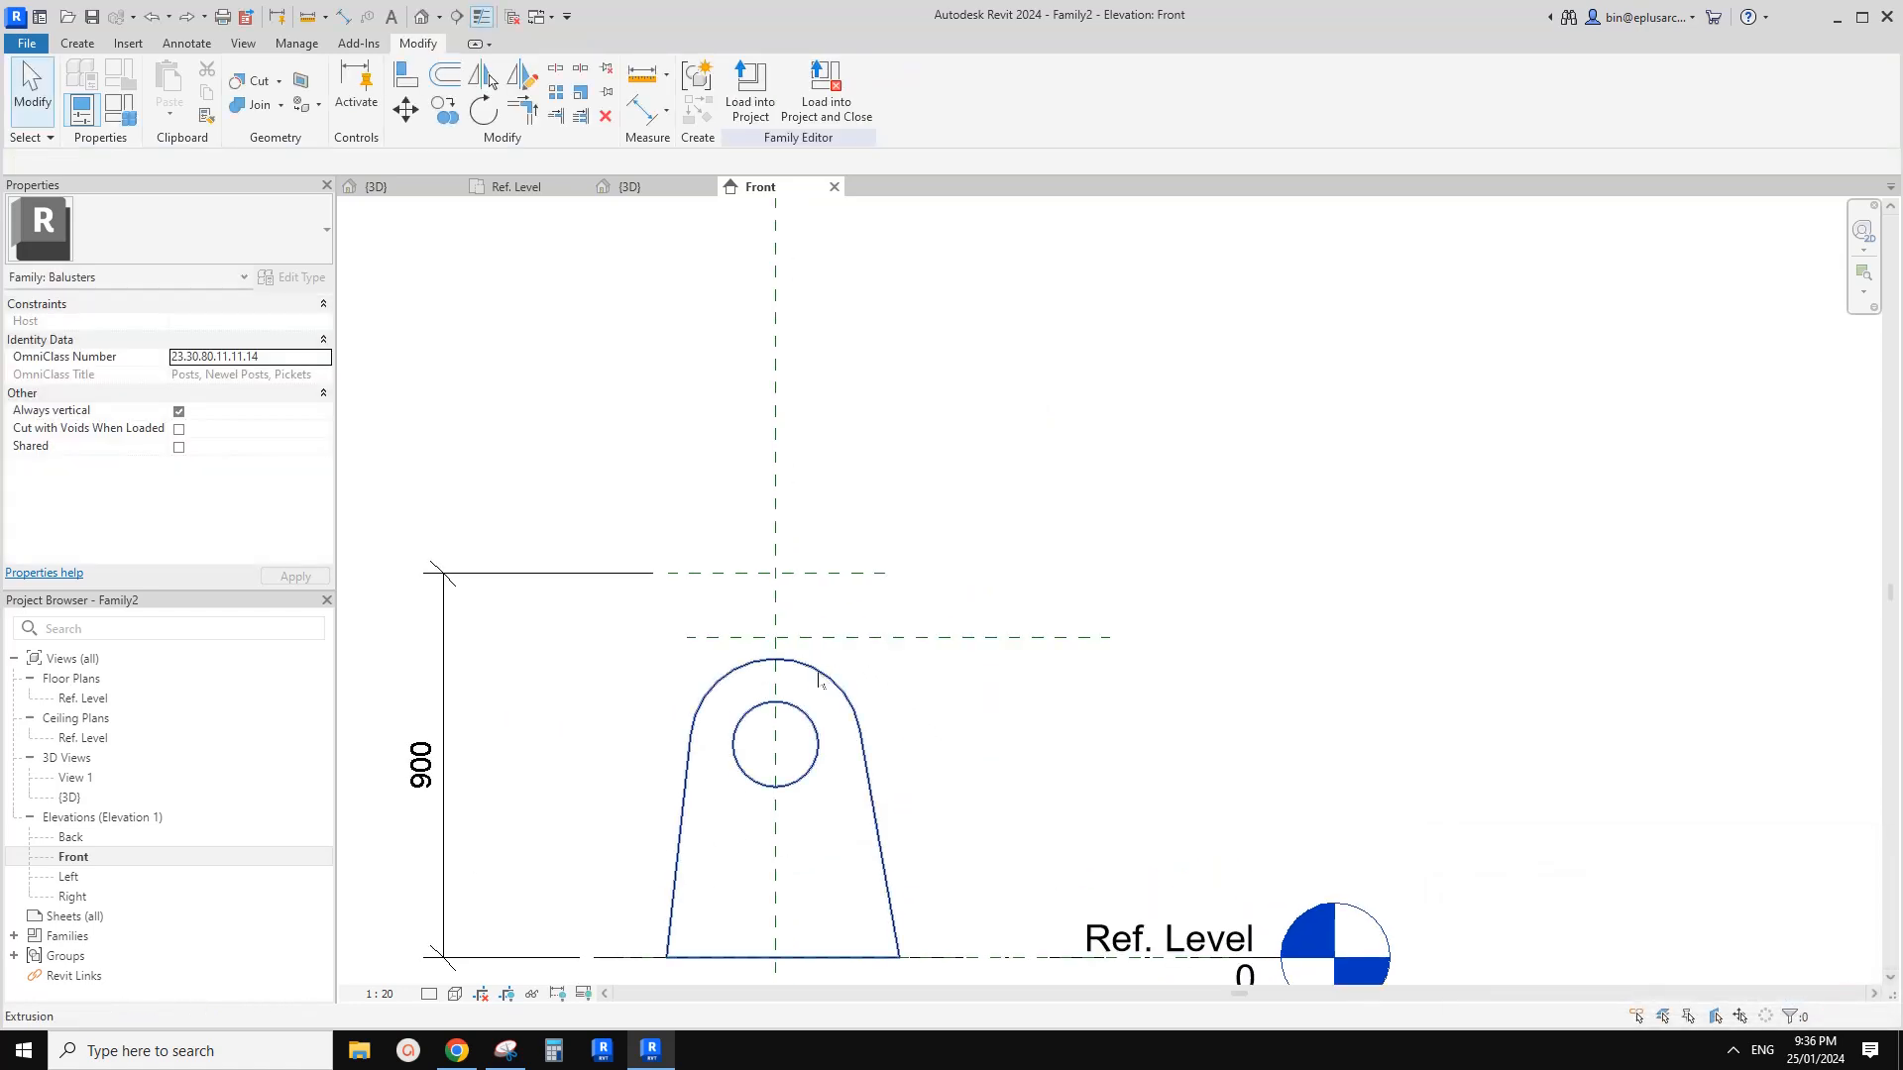
click(837, 675)
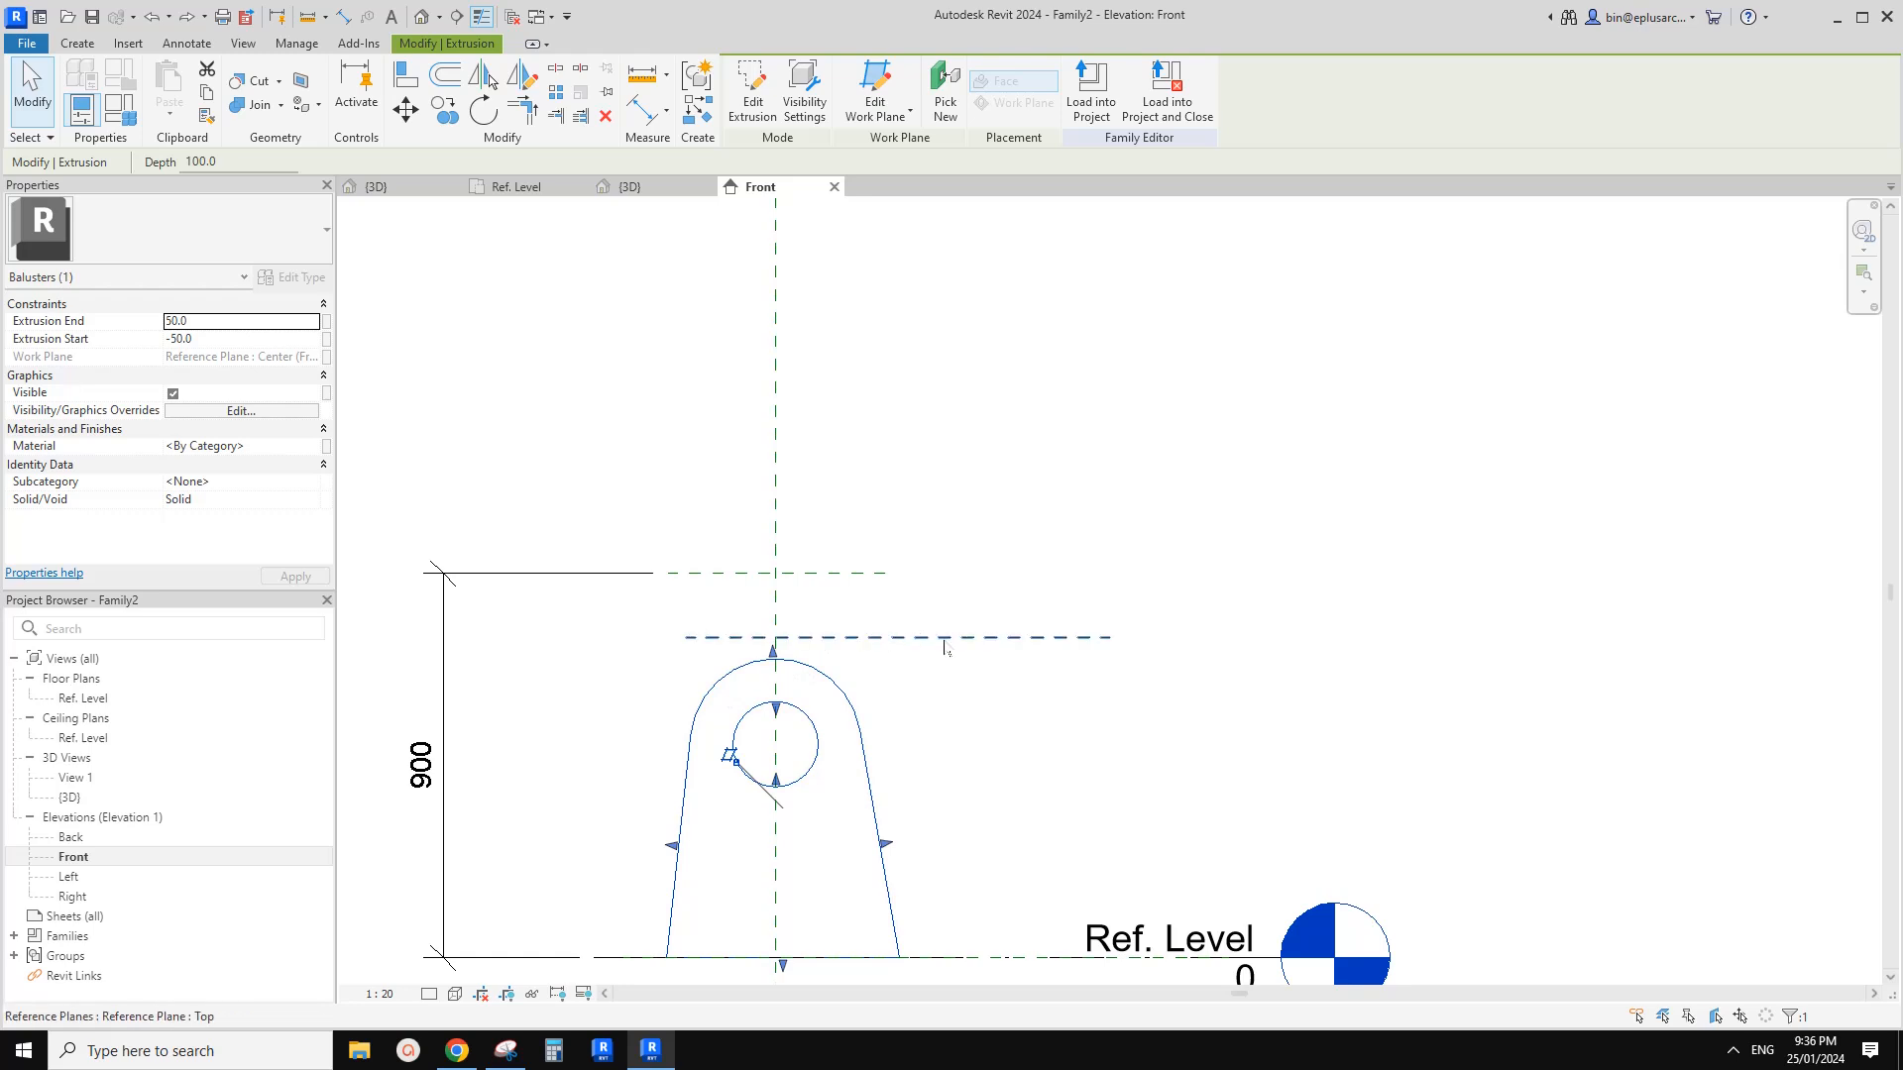
click(611, 573)
key(Delete)
middle_drag(958, 652, 1001, 580)
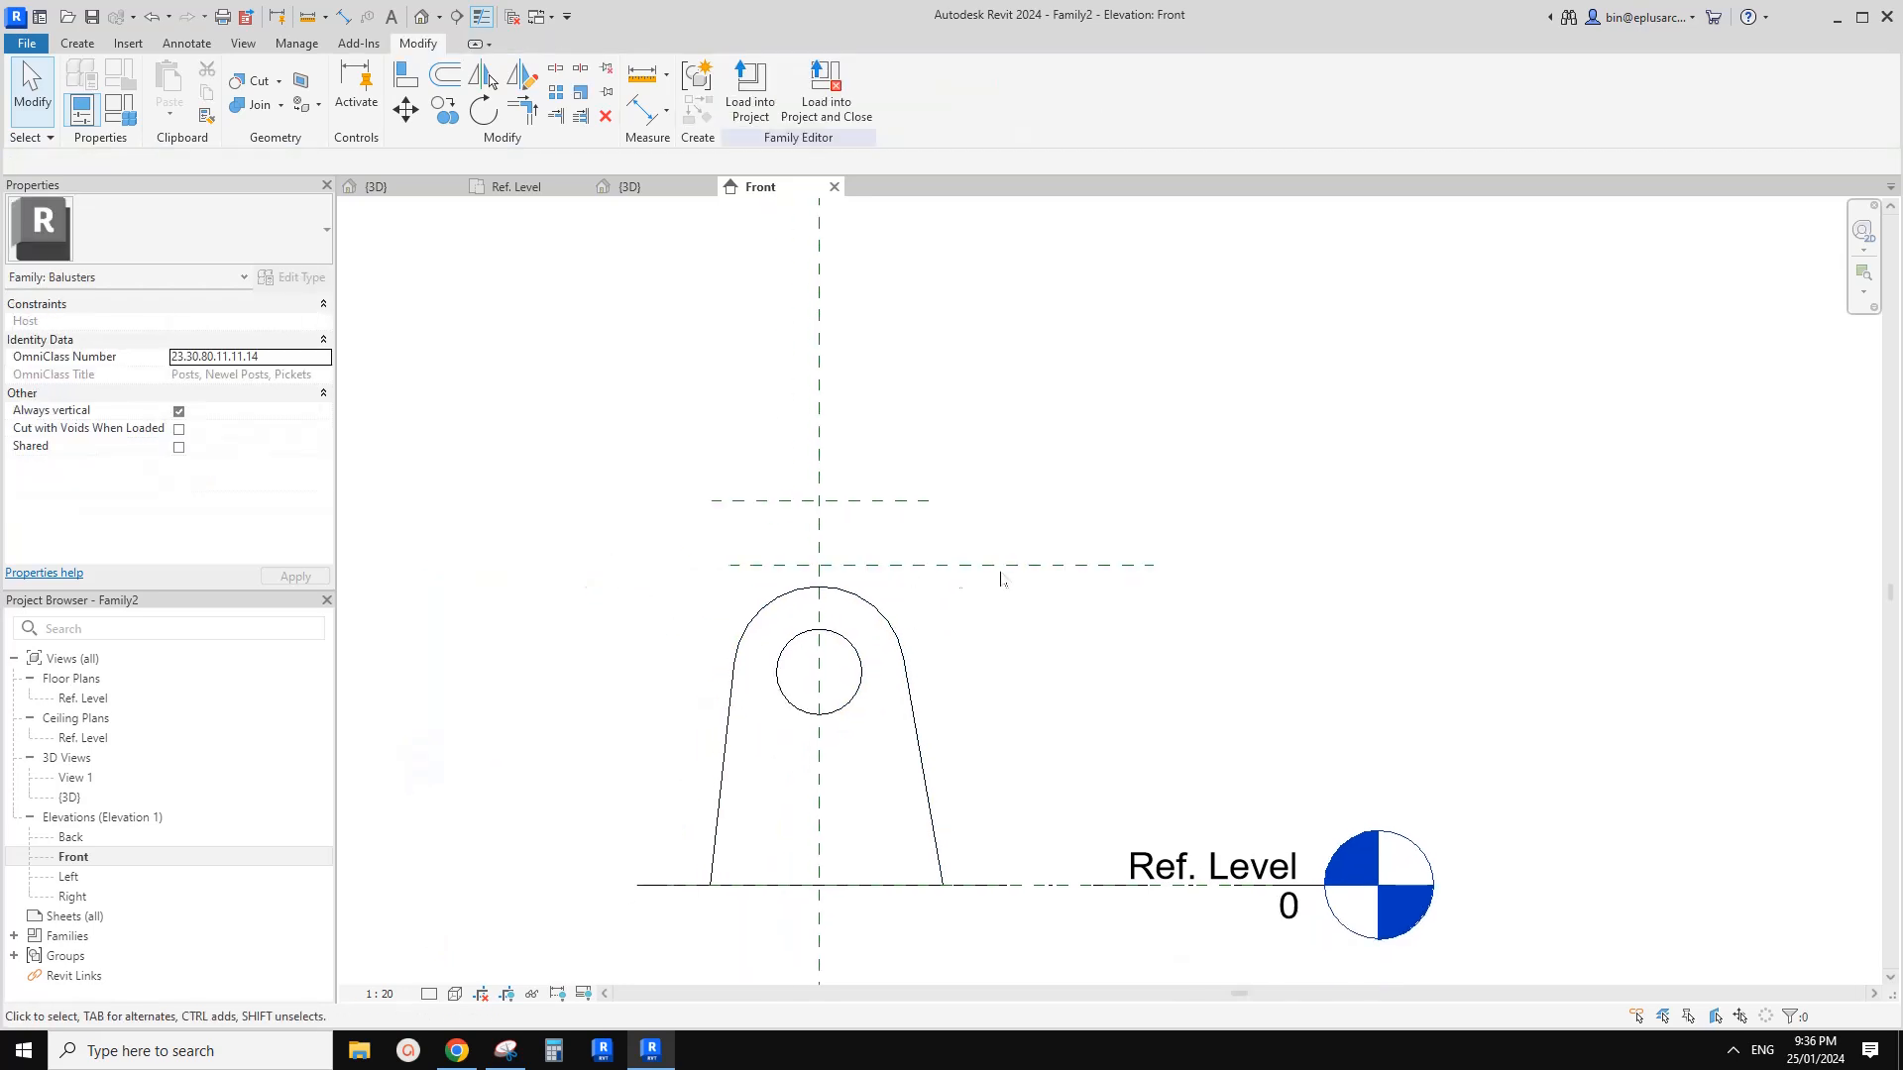
click(999, 567)
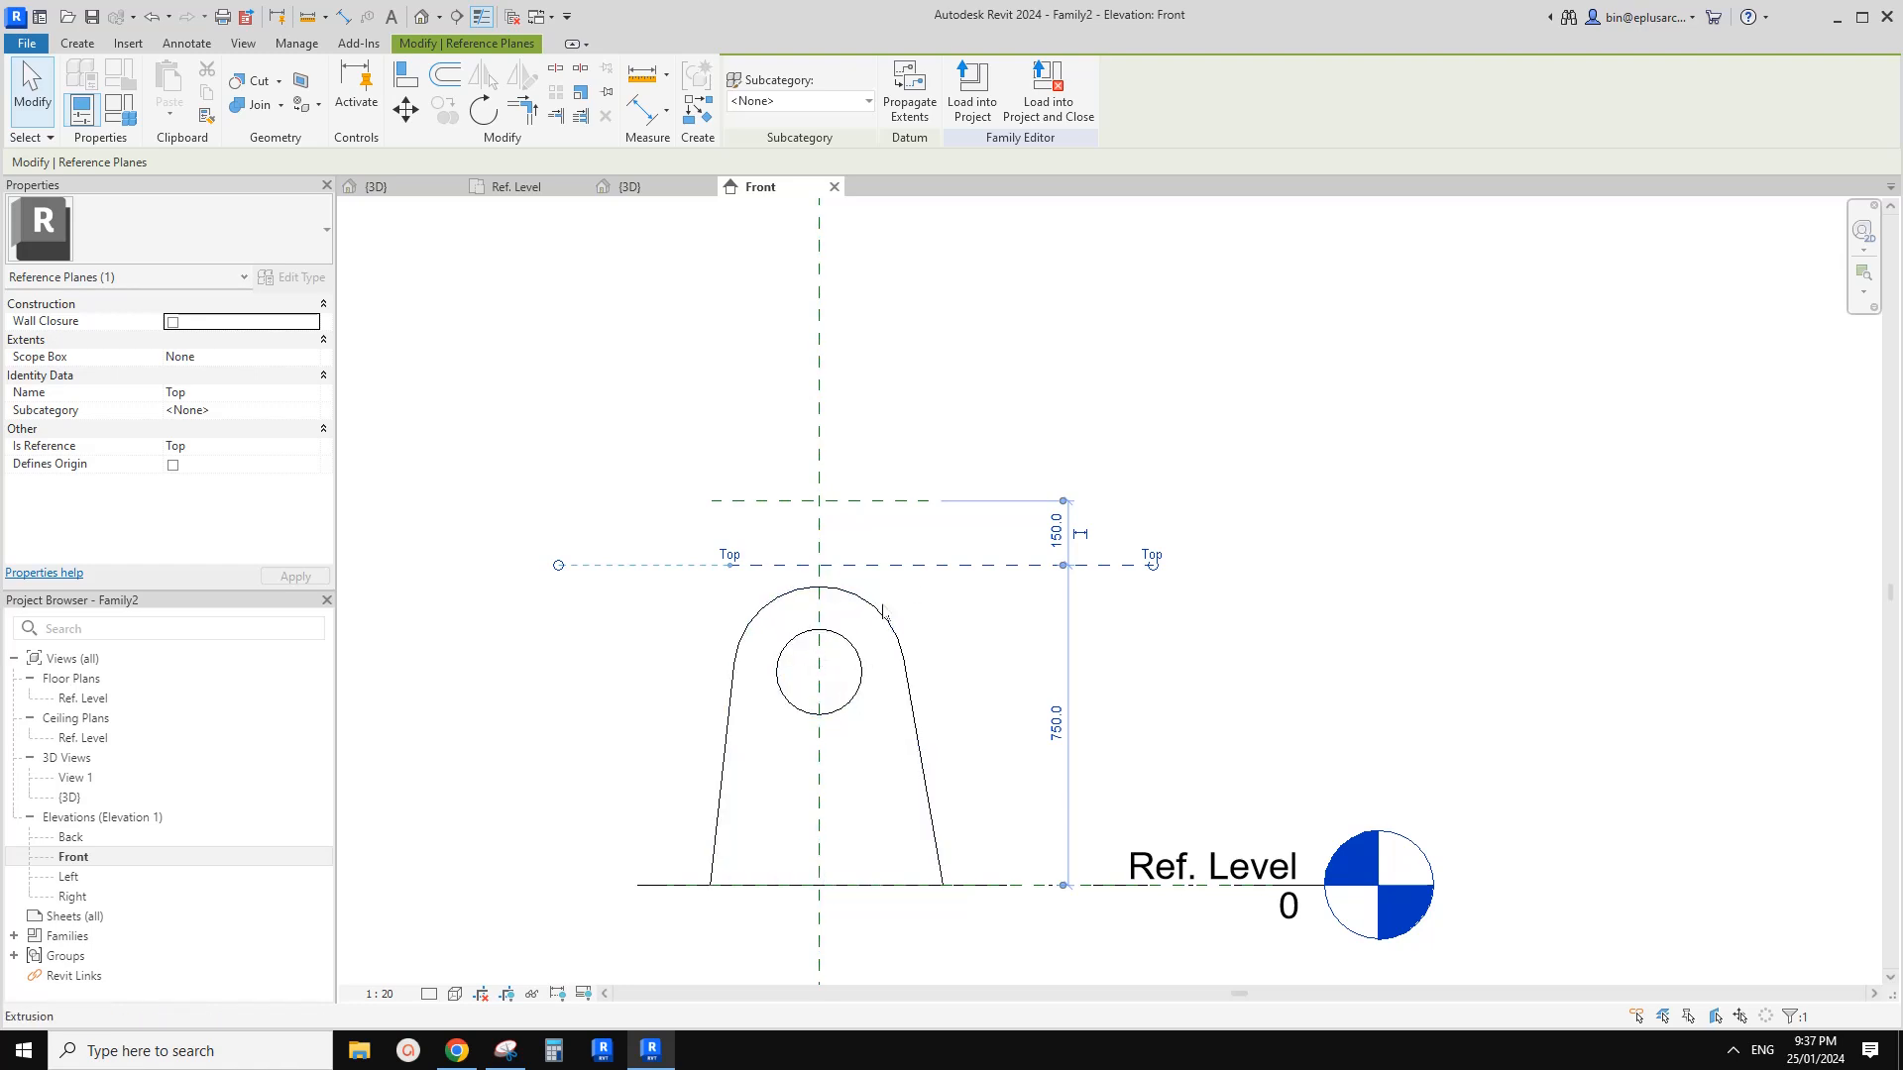
scroll(907, 659, up, 1)
drag(926, 573, 931, 585)
click(902, 607)
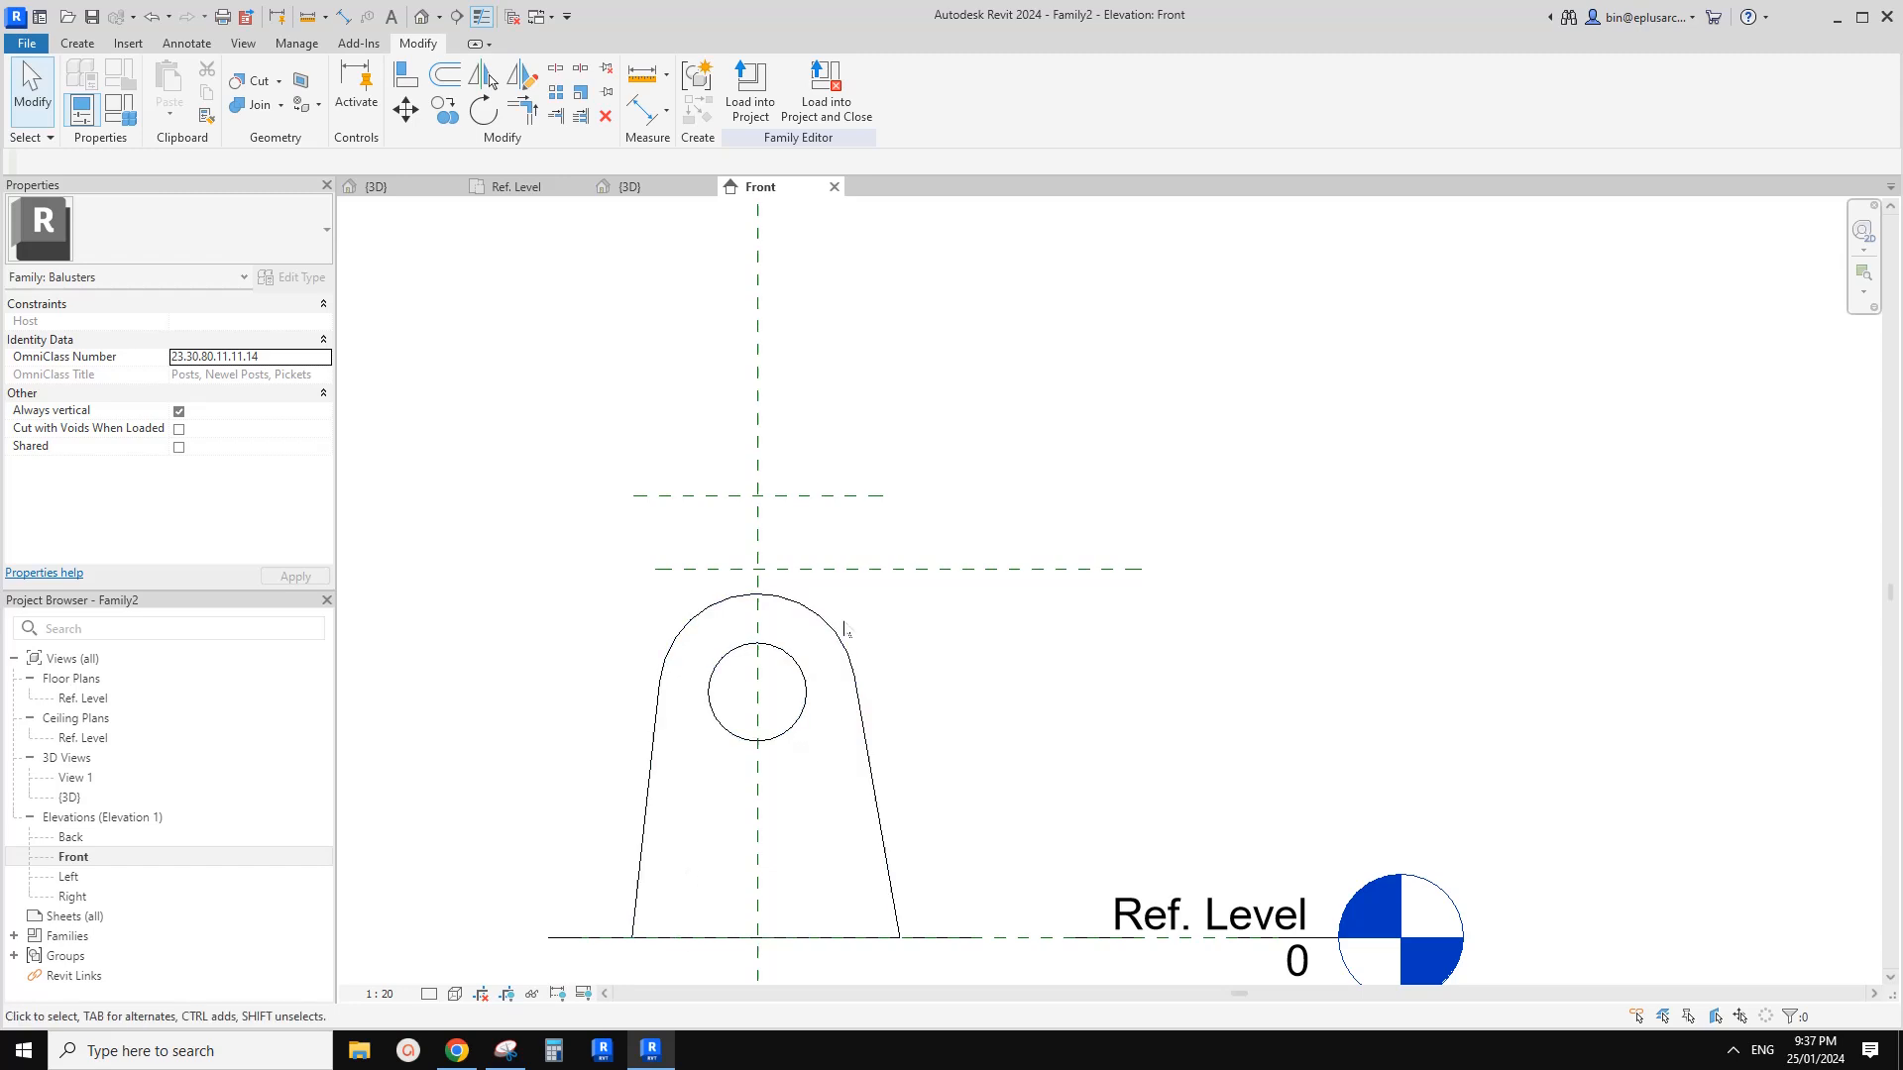
Cut the arched plate extrusion to the clipboard, leaving only the reference planes in the view
click(900, 616)
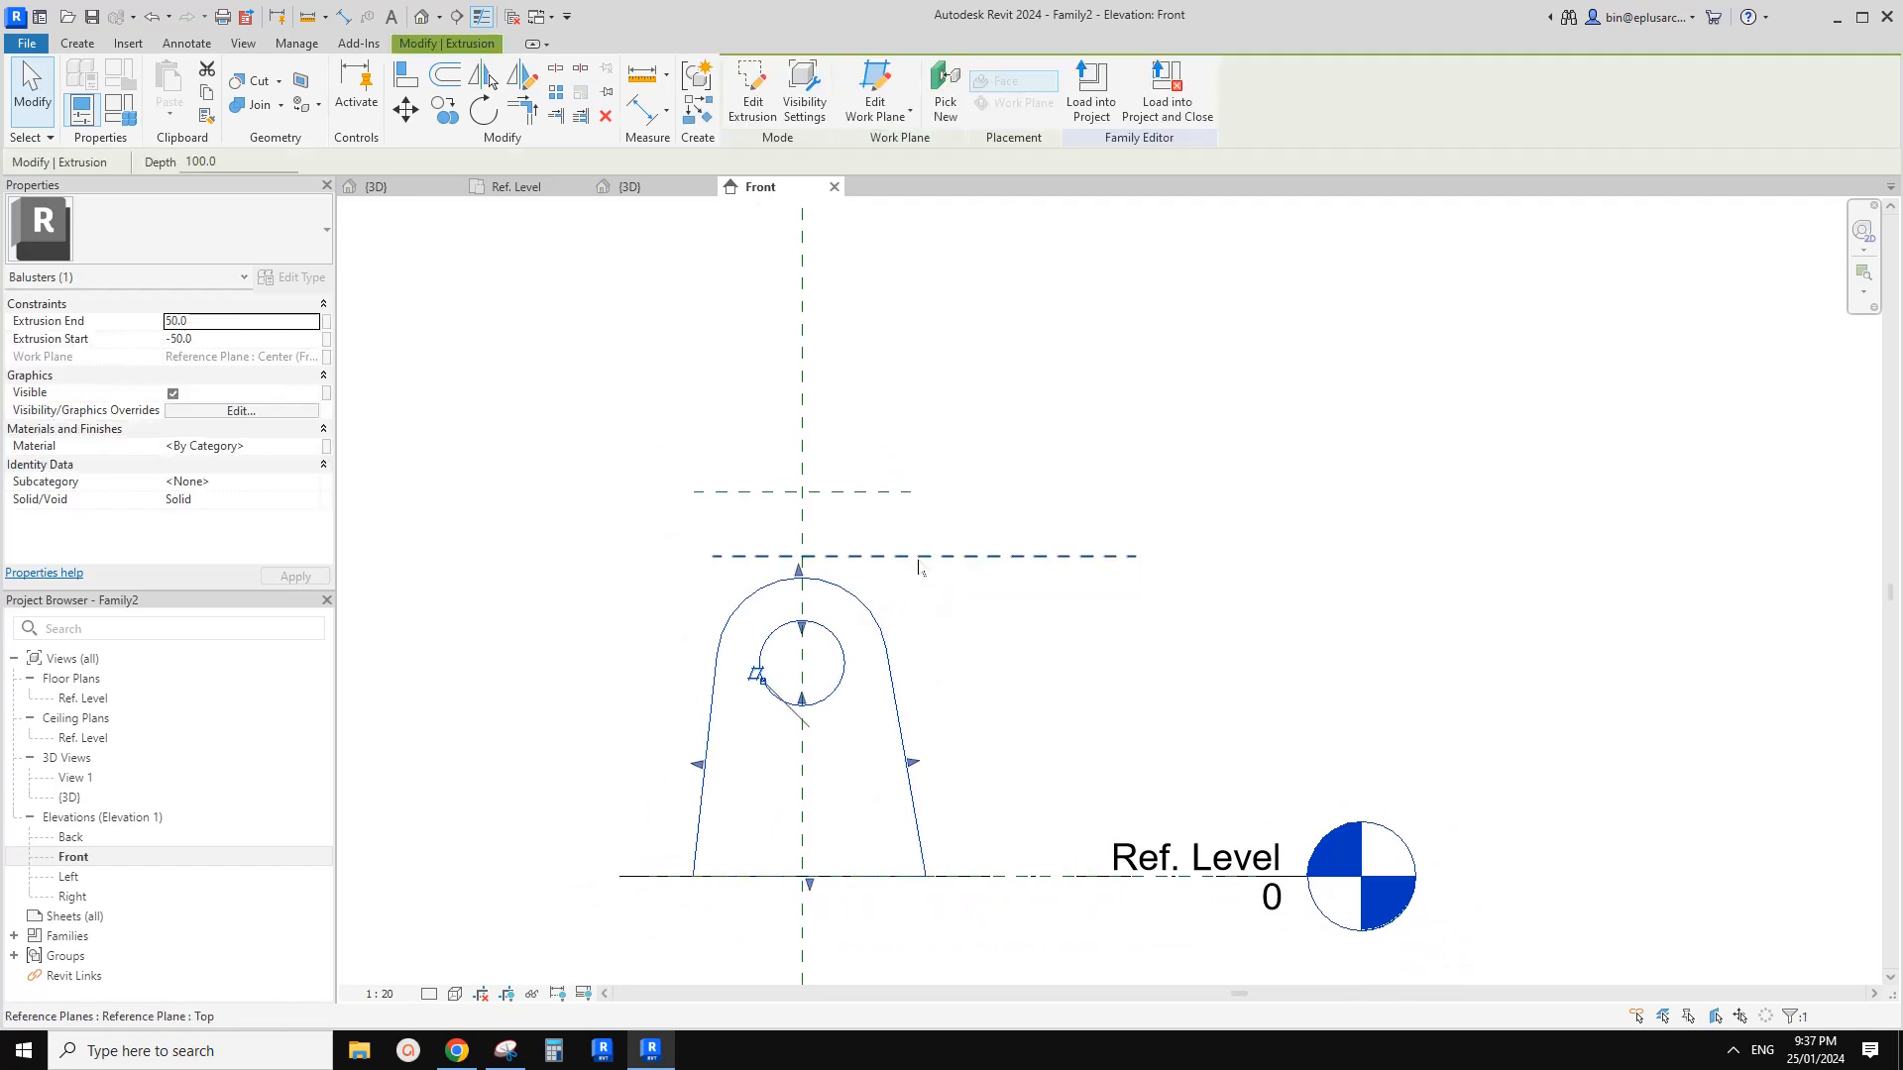
middle_drag(888, 621, 892, 628)
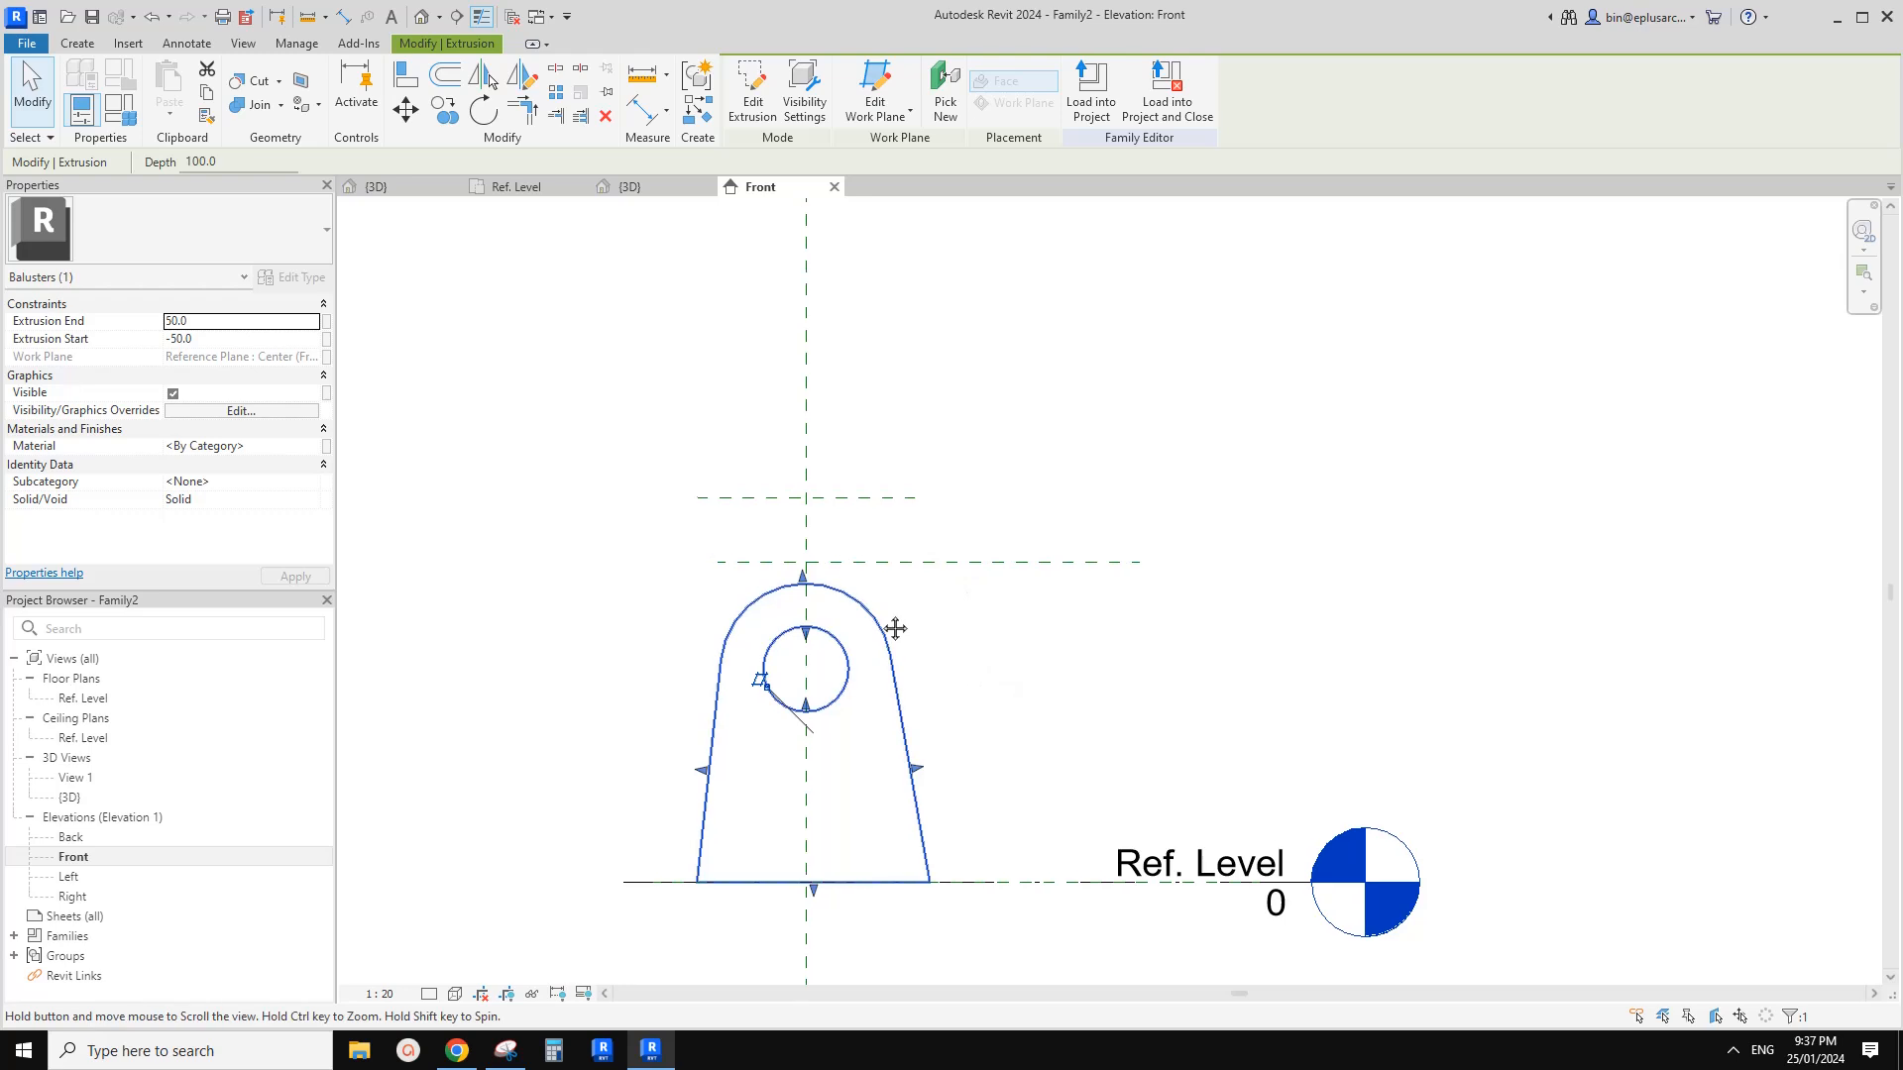
click(880, 598)
click(847, 598)
middle_drag(926, 546, 924, 573)
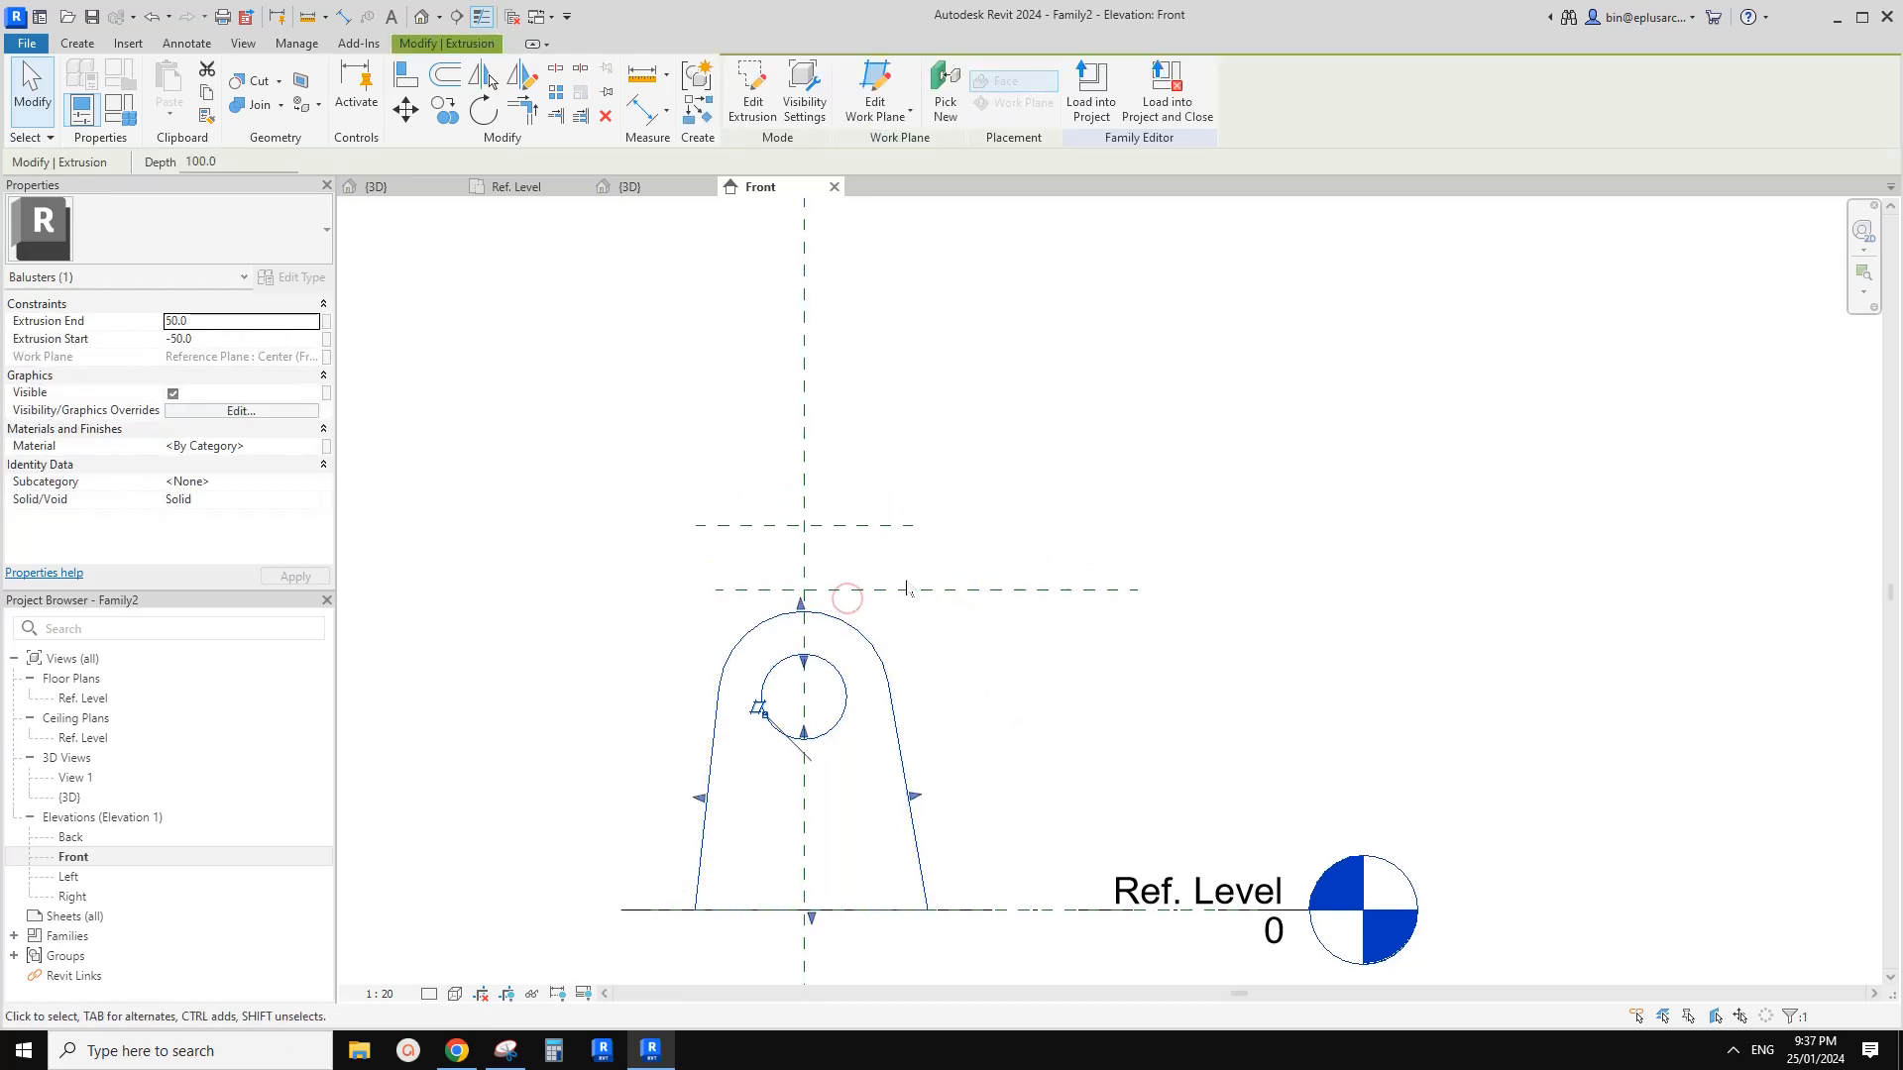
key(Delete)
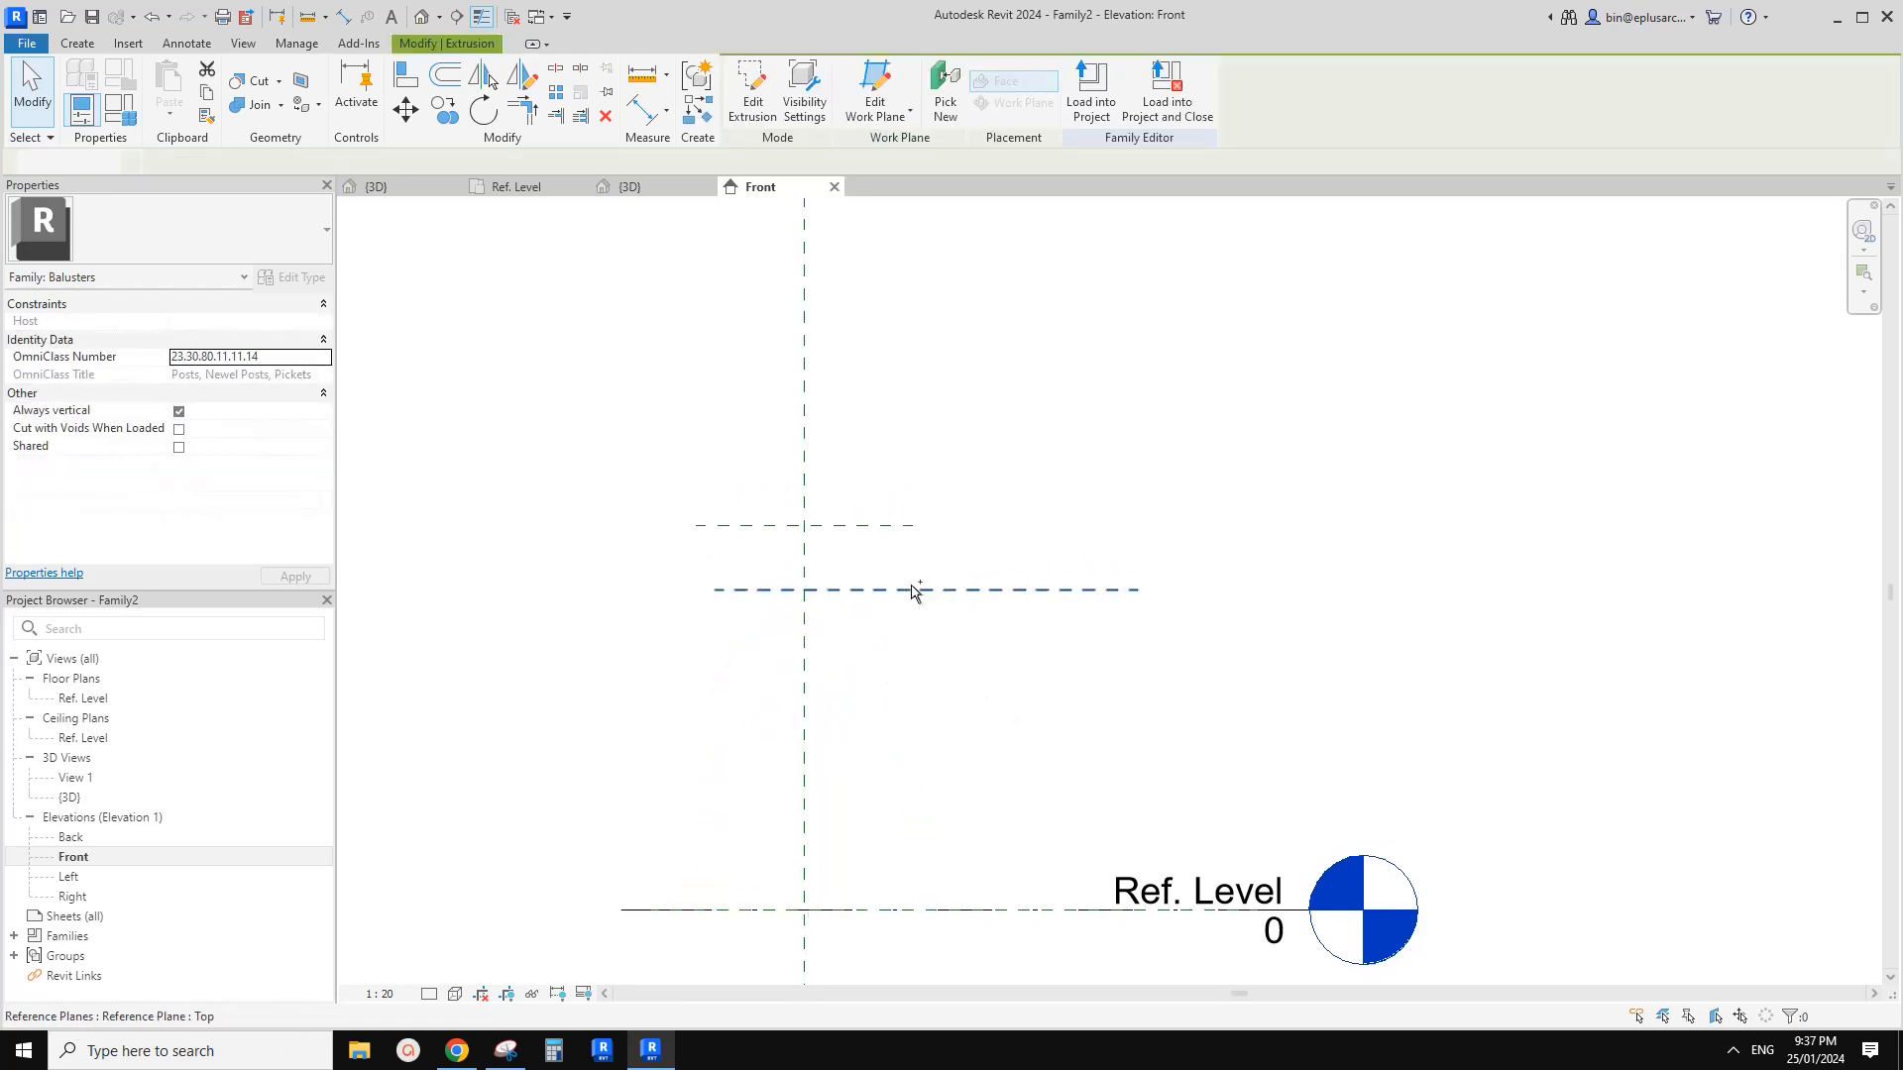
Try to move the Top reference plane down by 600
click(888, 591)
middle_drag(936, 620, 925, 619)
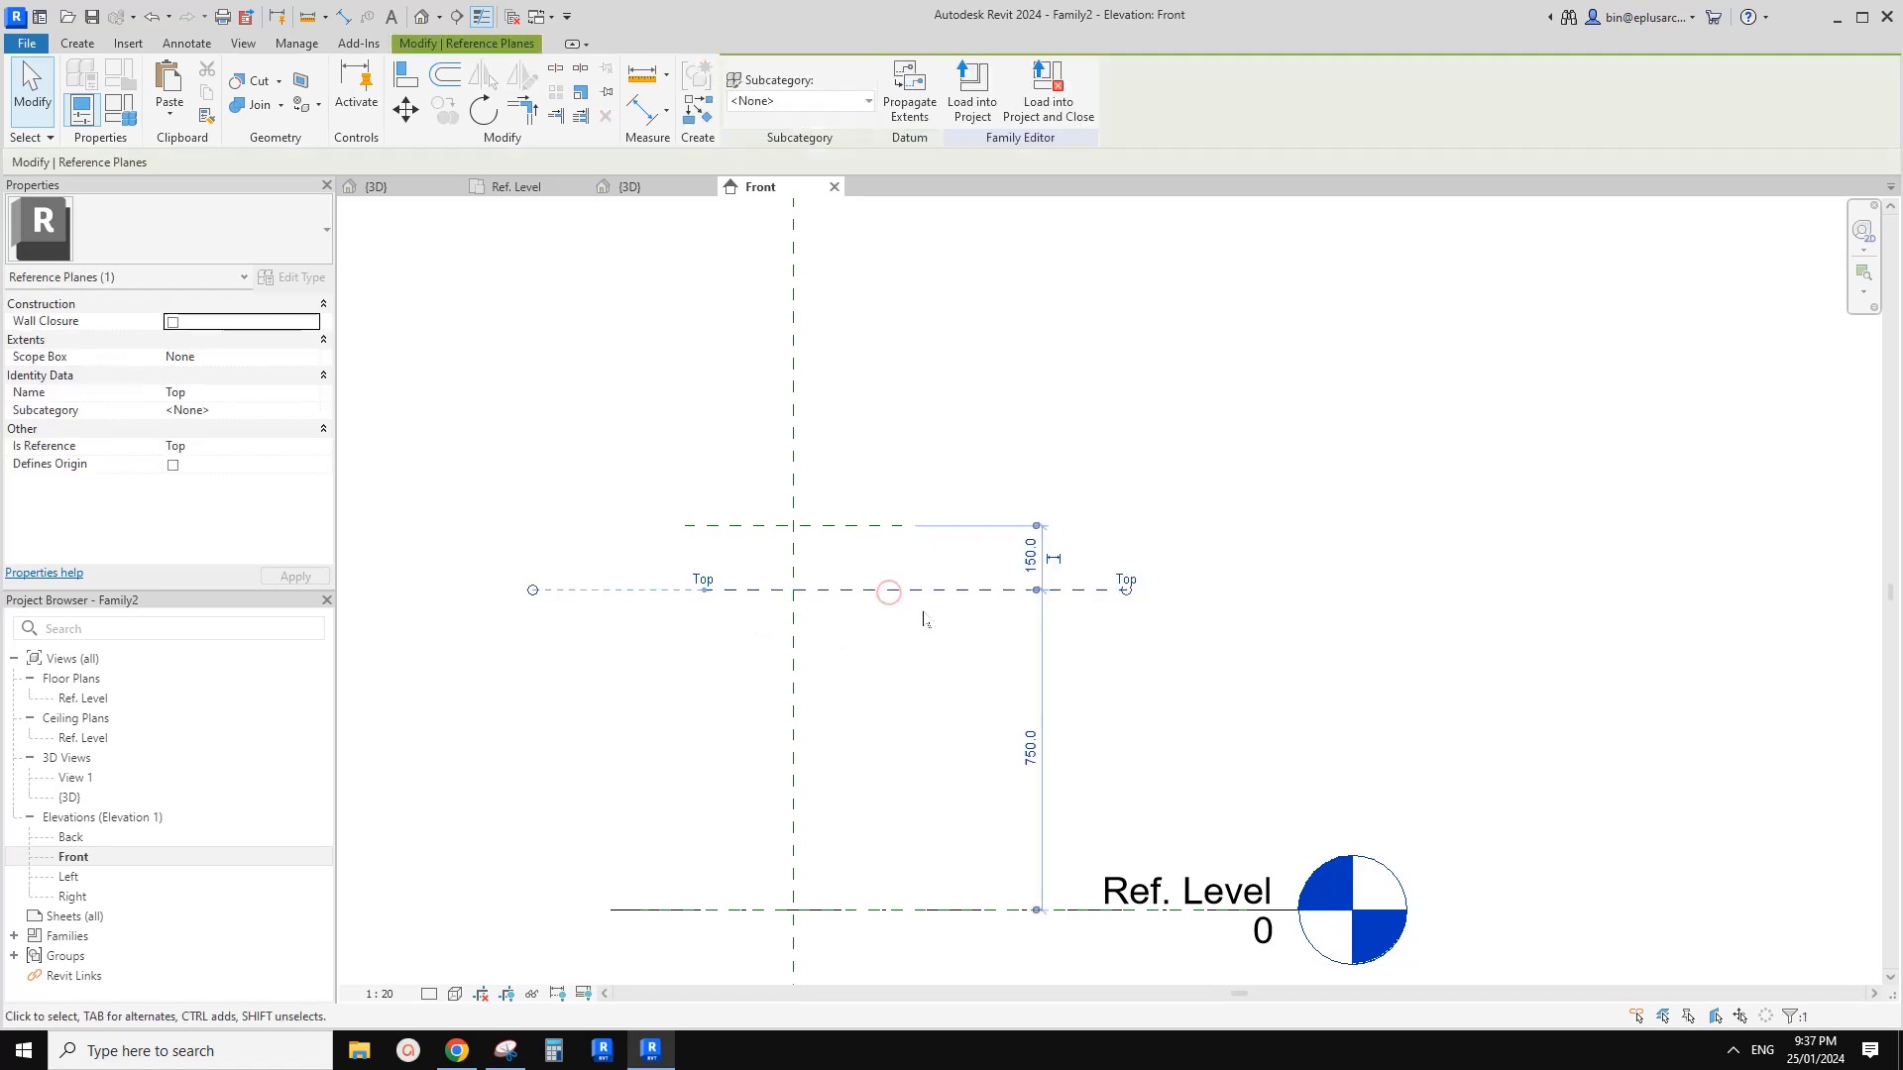
key(m)
key(v)
click(906, 656)
text(6)
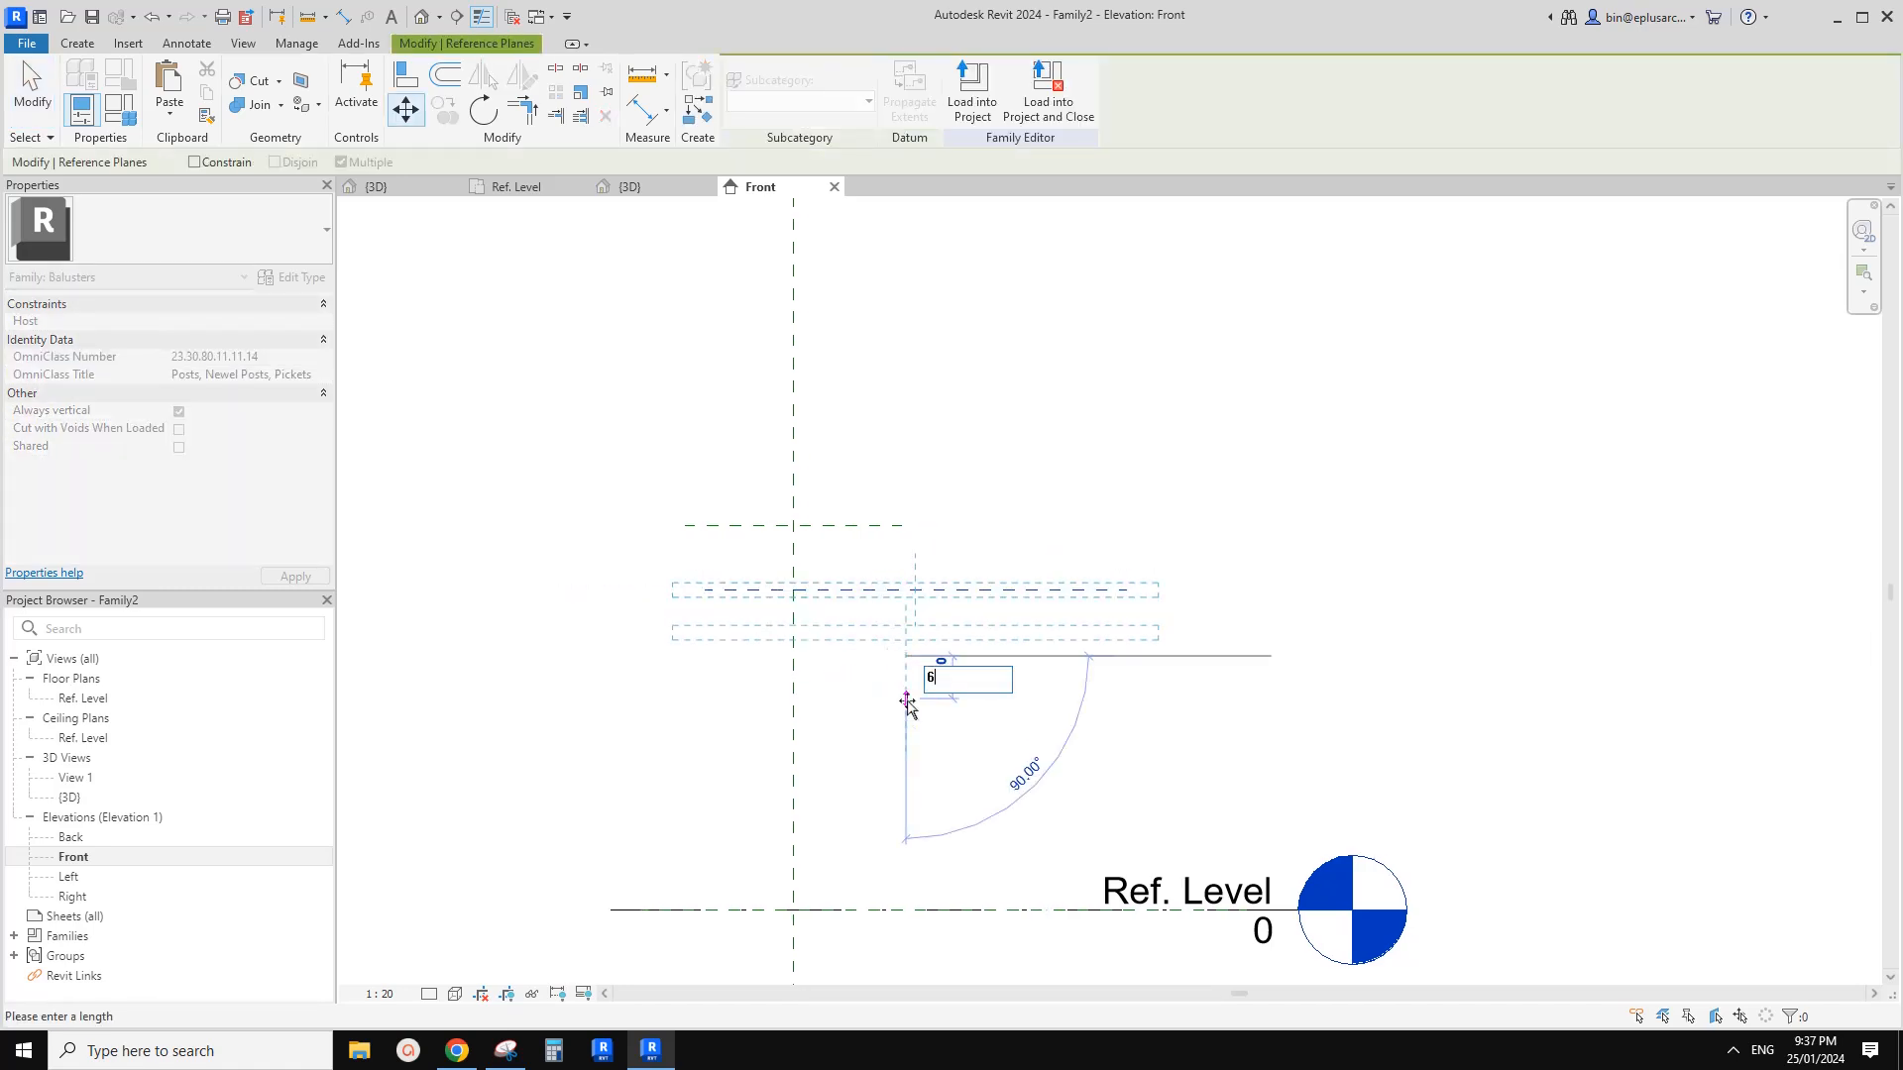
text(00)
key(Return)
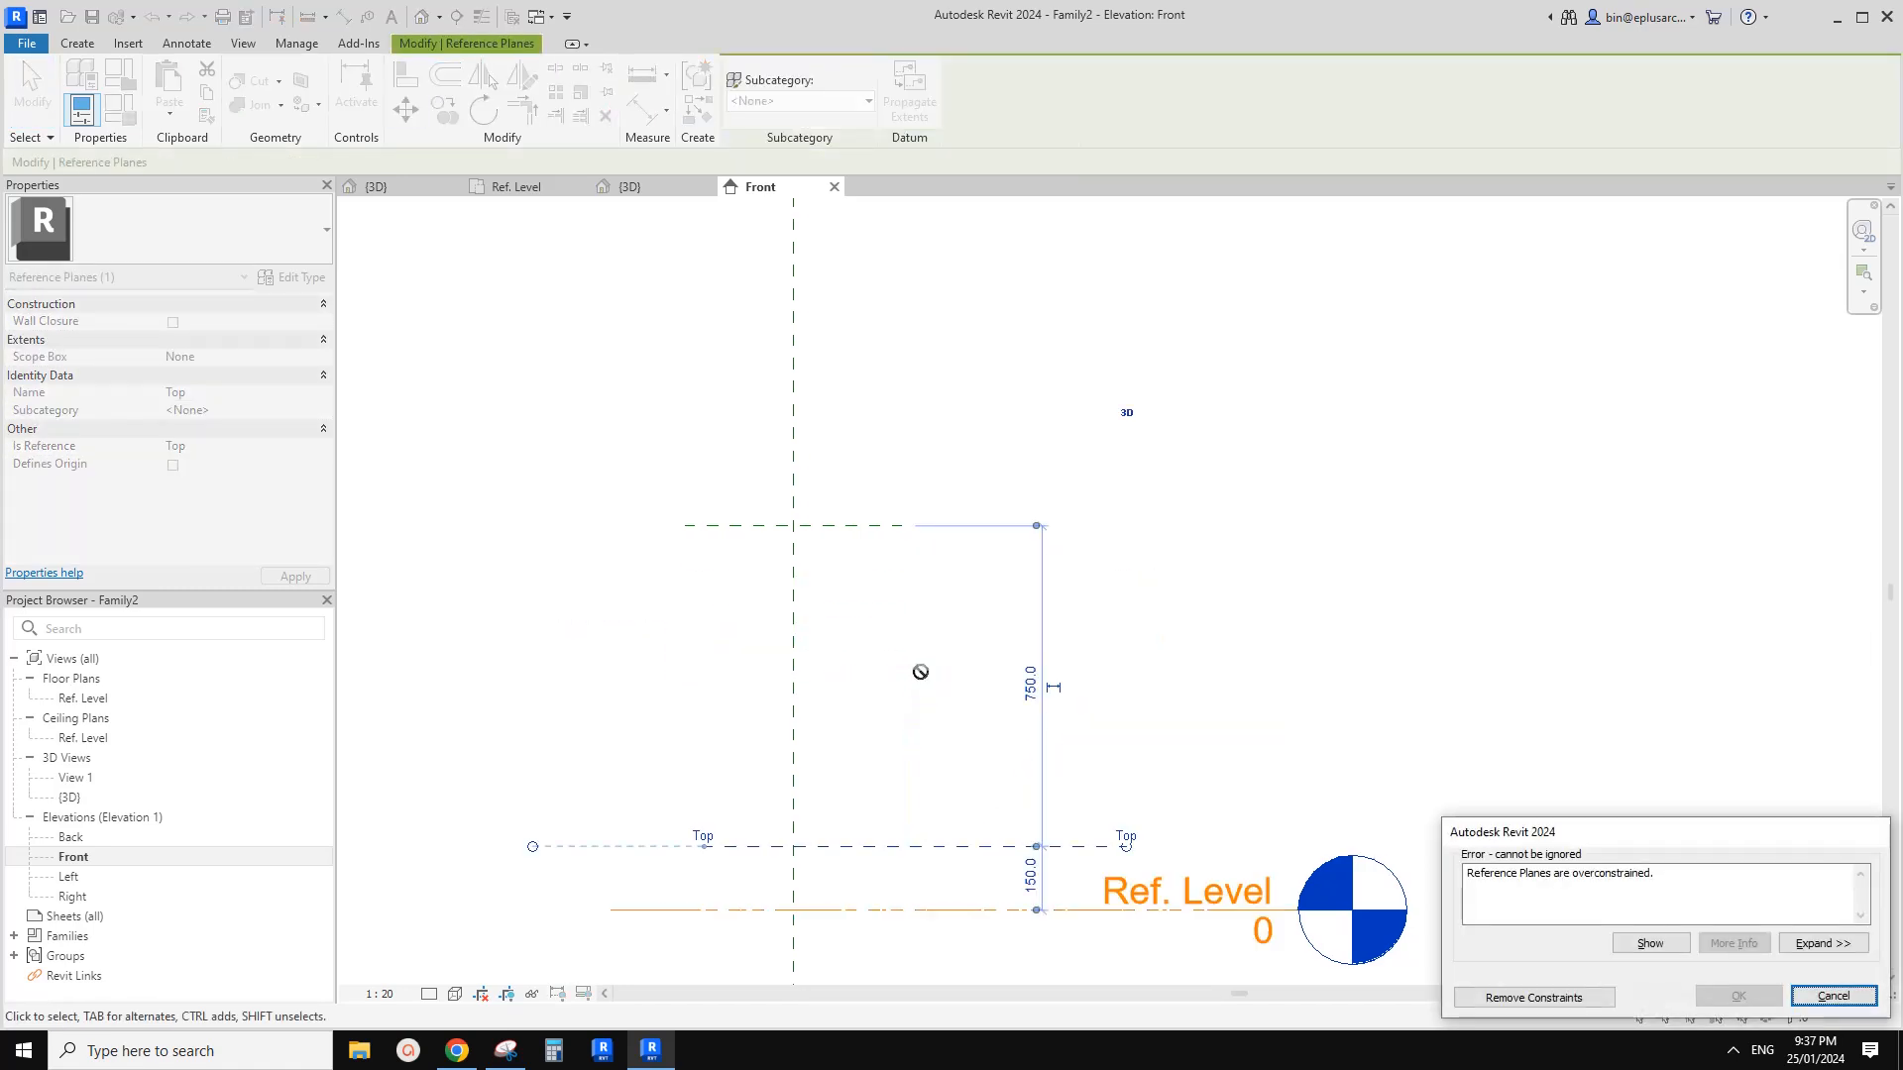
key(Escape)
click(901, 587)
middle_drag(911, 590, 894, 592)
key(m)
key(v)
click(905, 658)
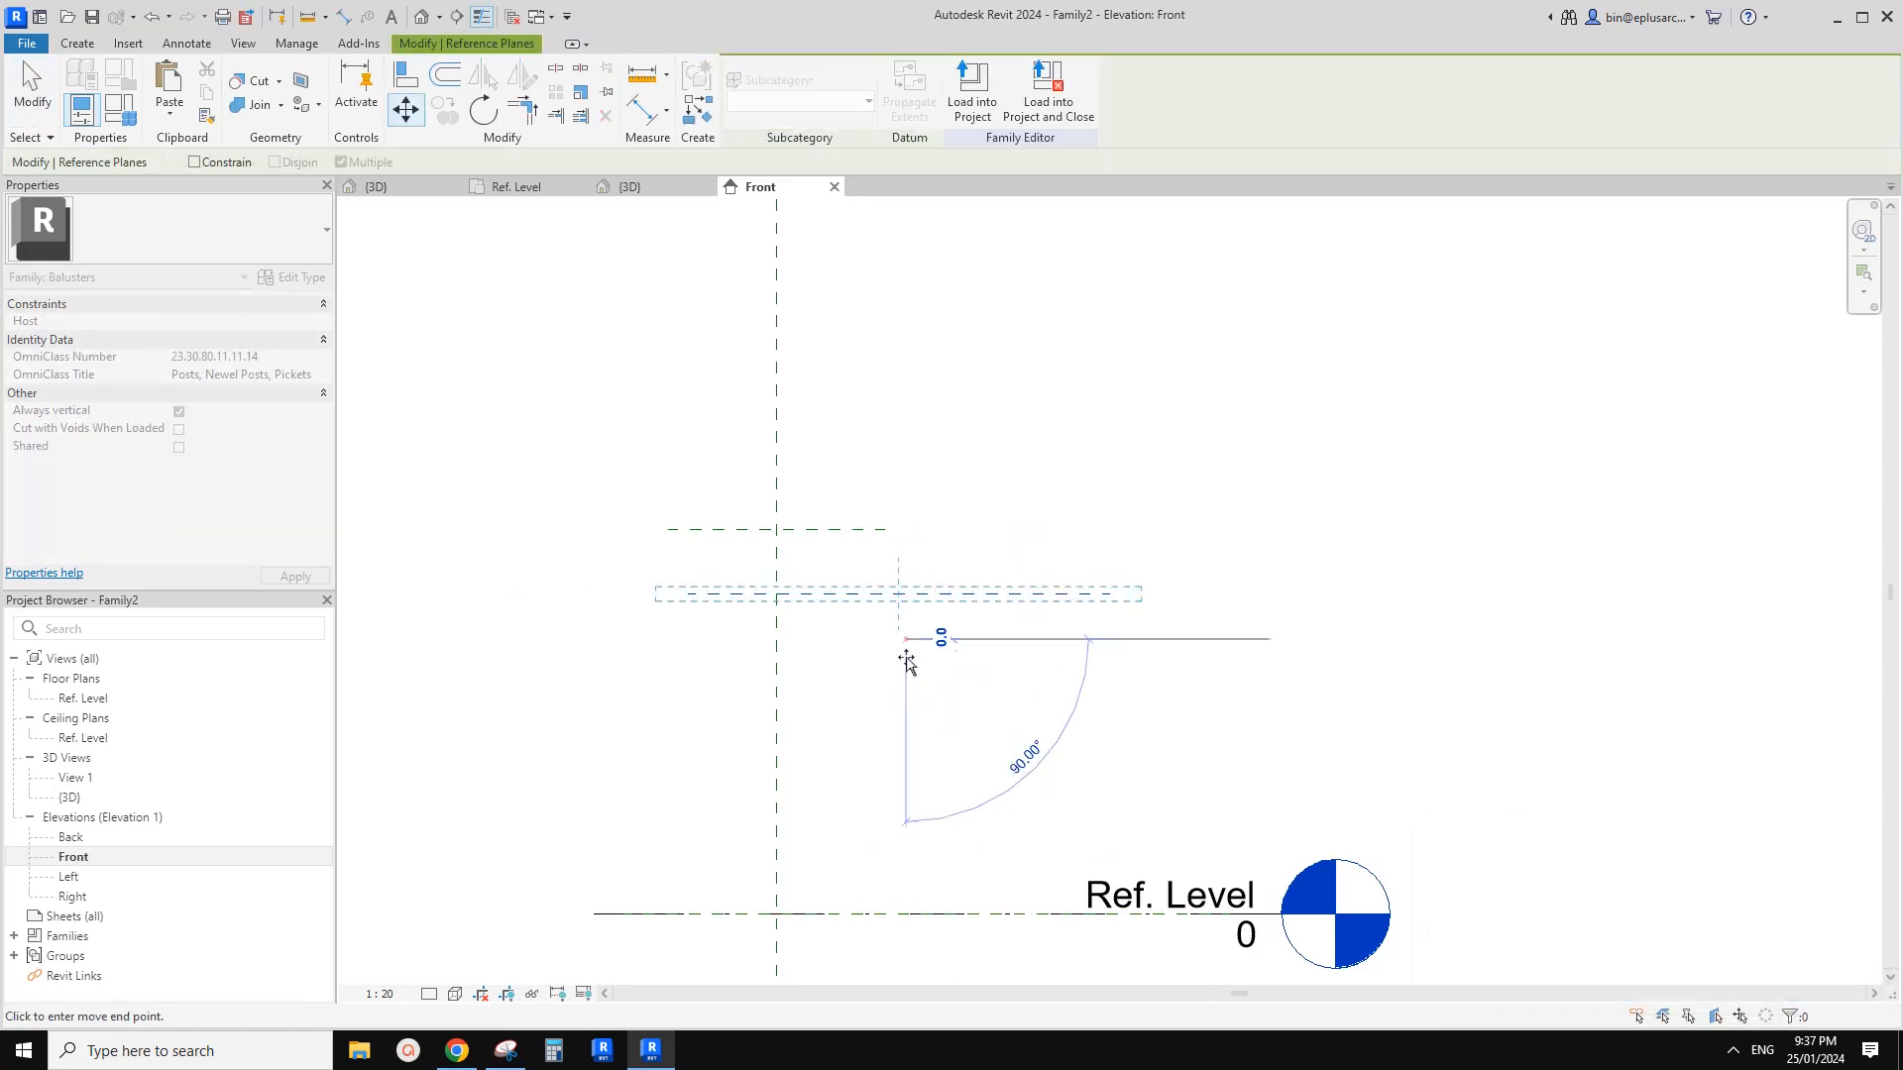
key(Escape)
key(Escape)
Set the Top reference plane's distance above Ref. Level to 600
click(920, 593)
click(1021, 755)
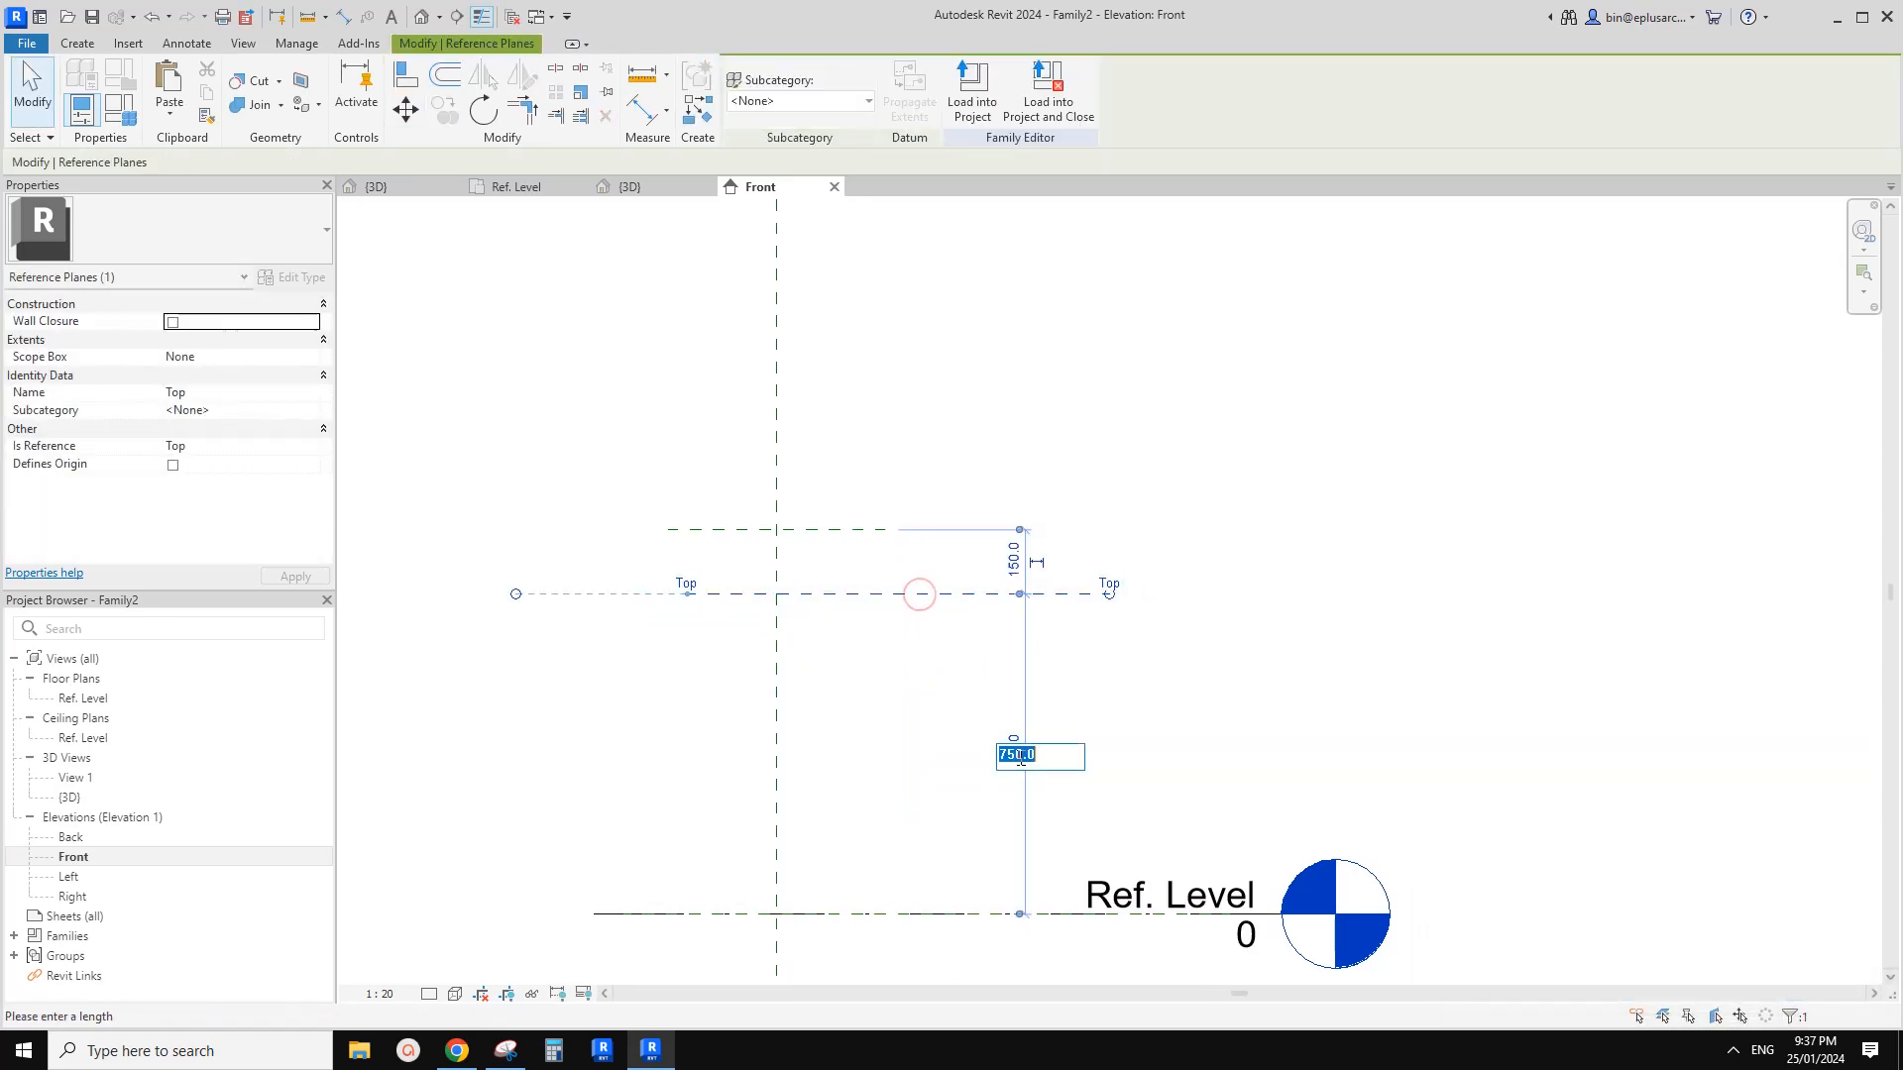
middle_drag(1095, 698, 1083, 704)
text(600)
key(Return)
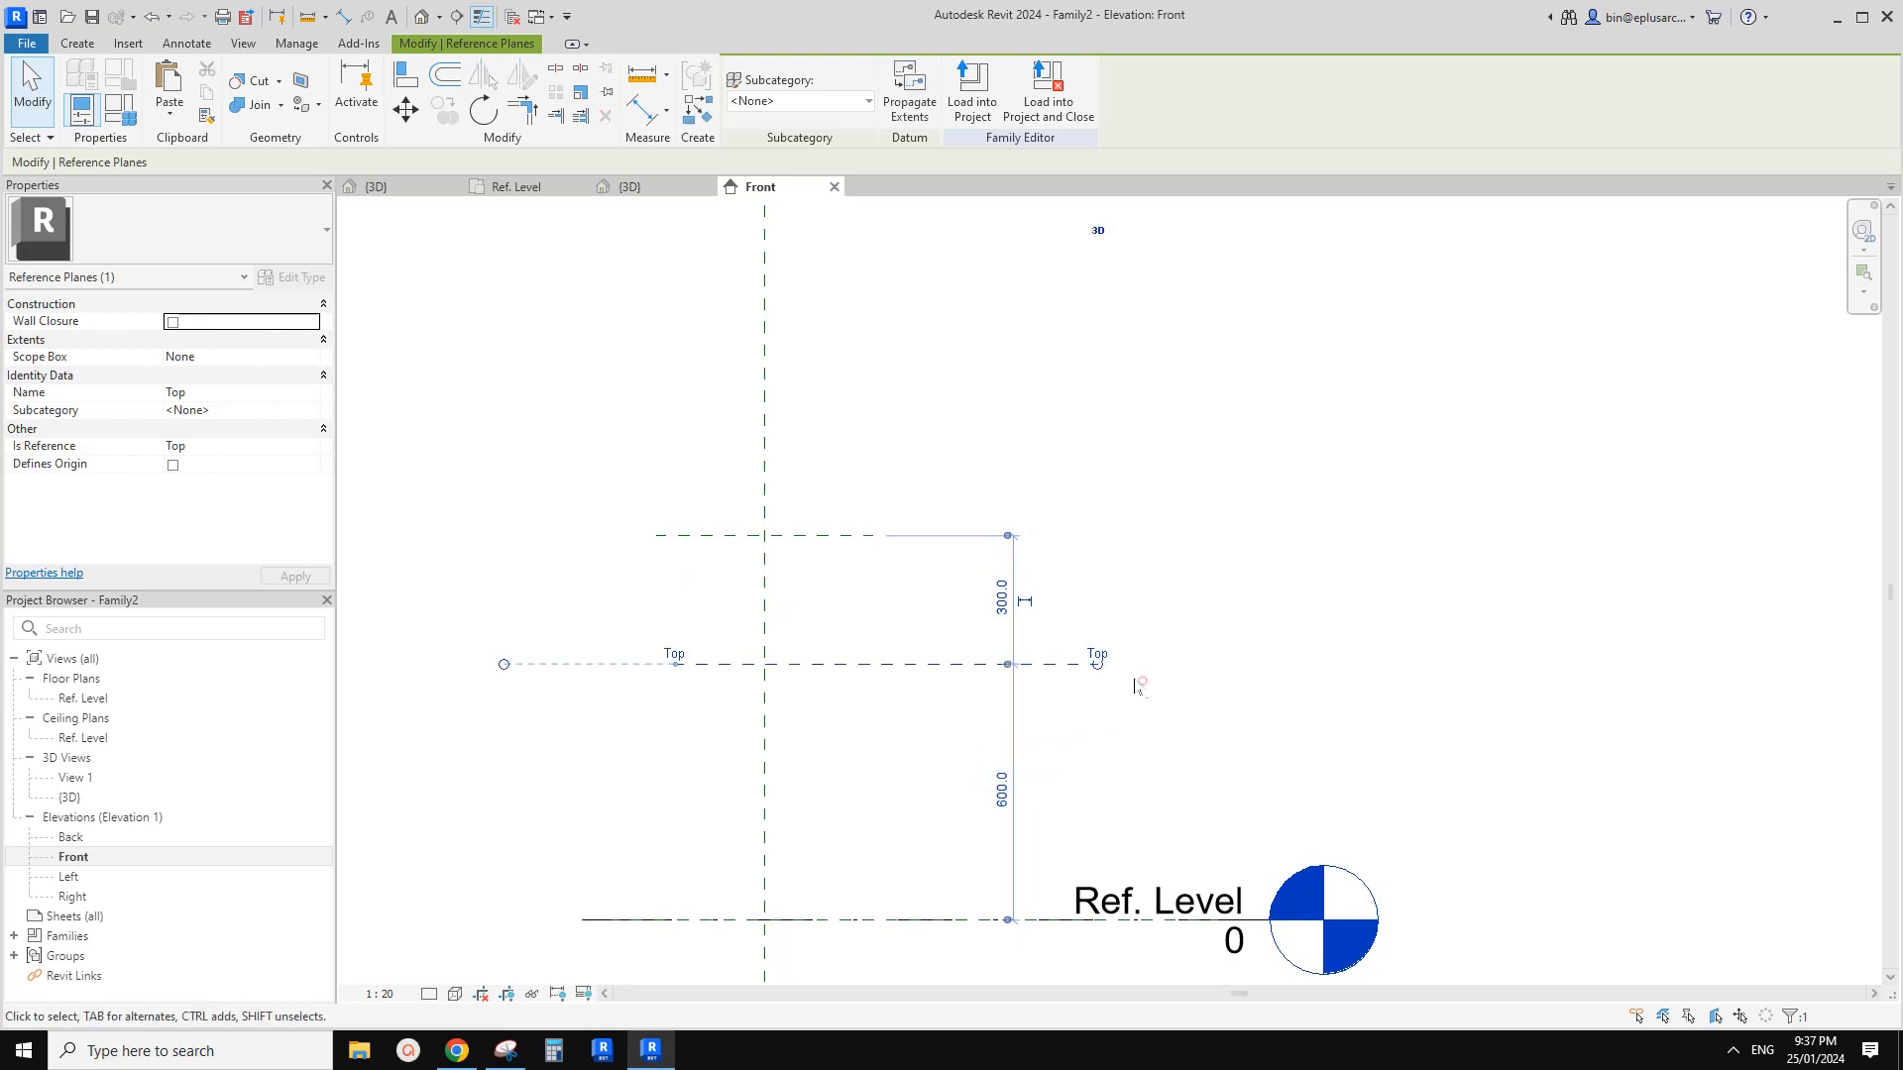
key(Escape)
Paste the cut plate extrusion back at its original position in the Front elevation
middle_drag(955, 727, 979, 692)
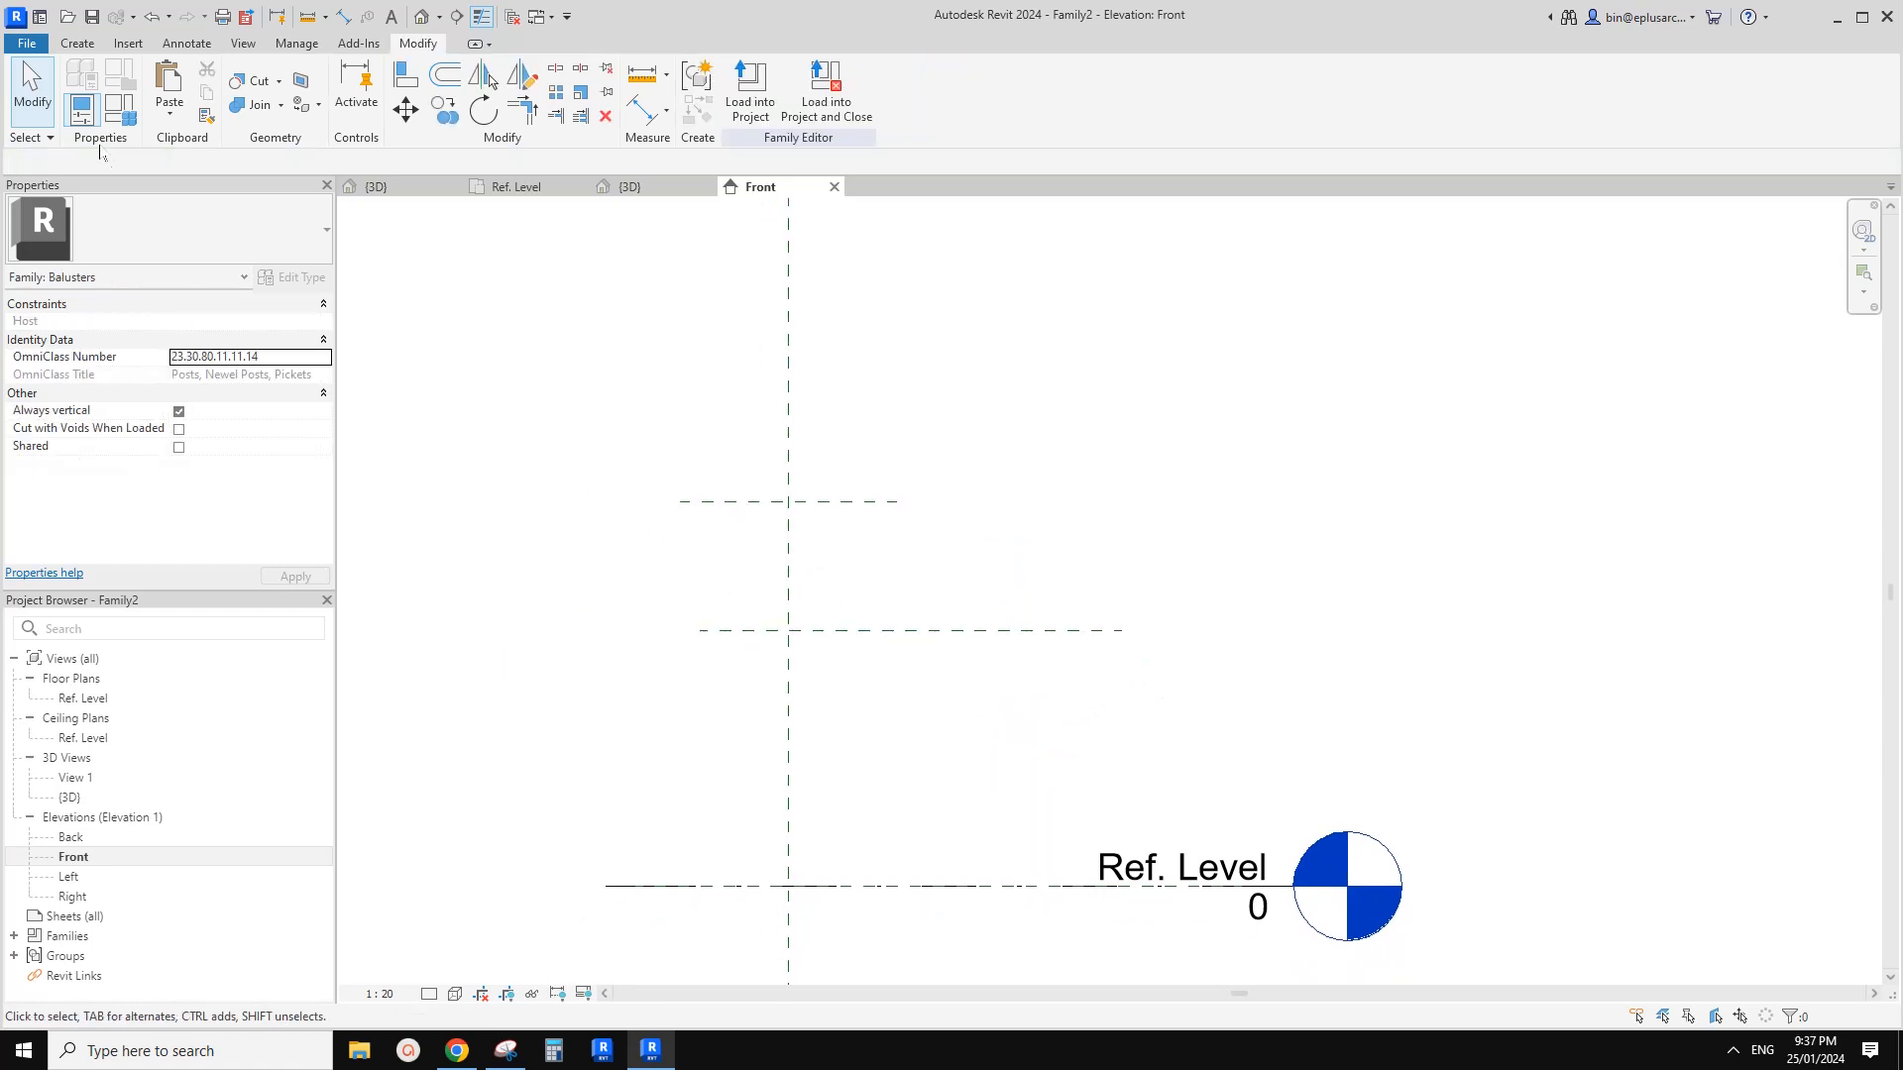
click(169, 113)
click(242, 309)
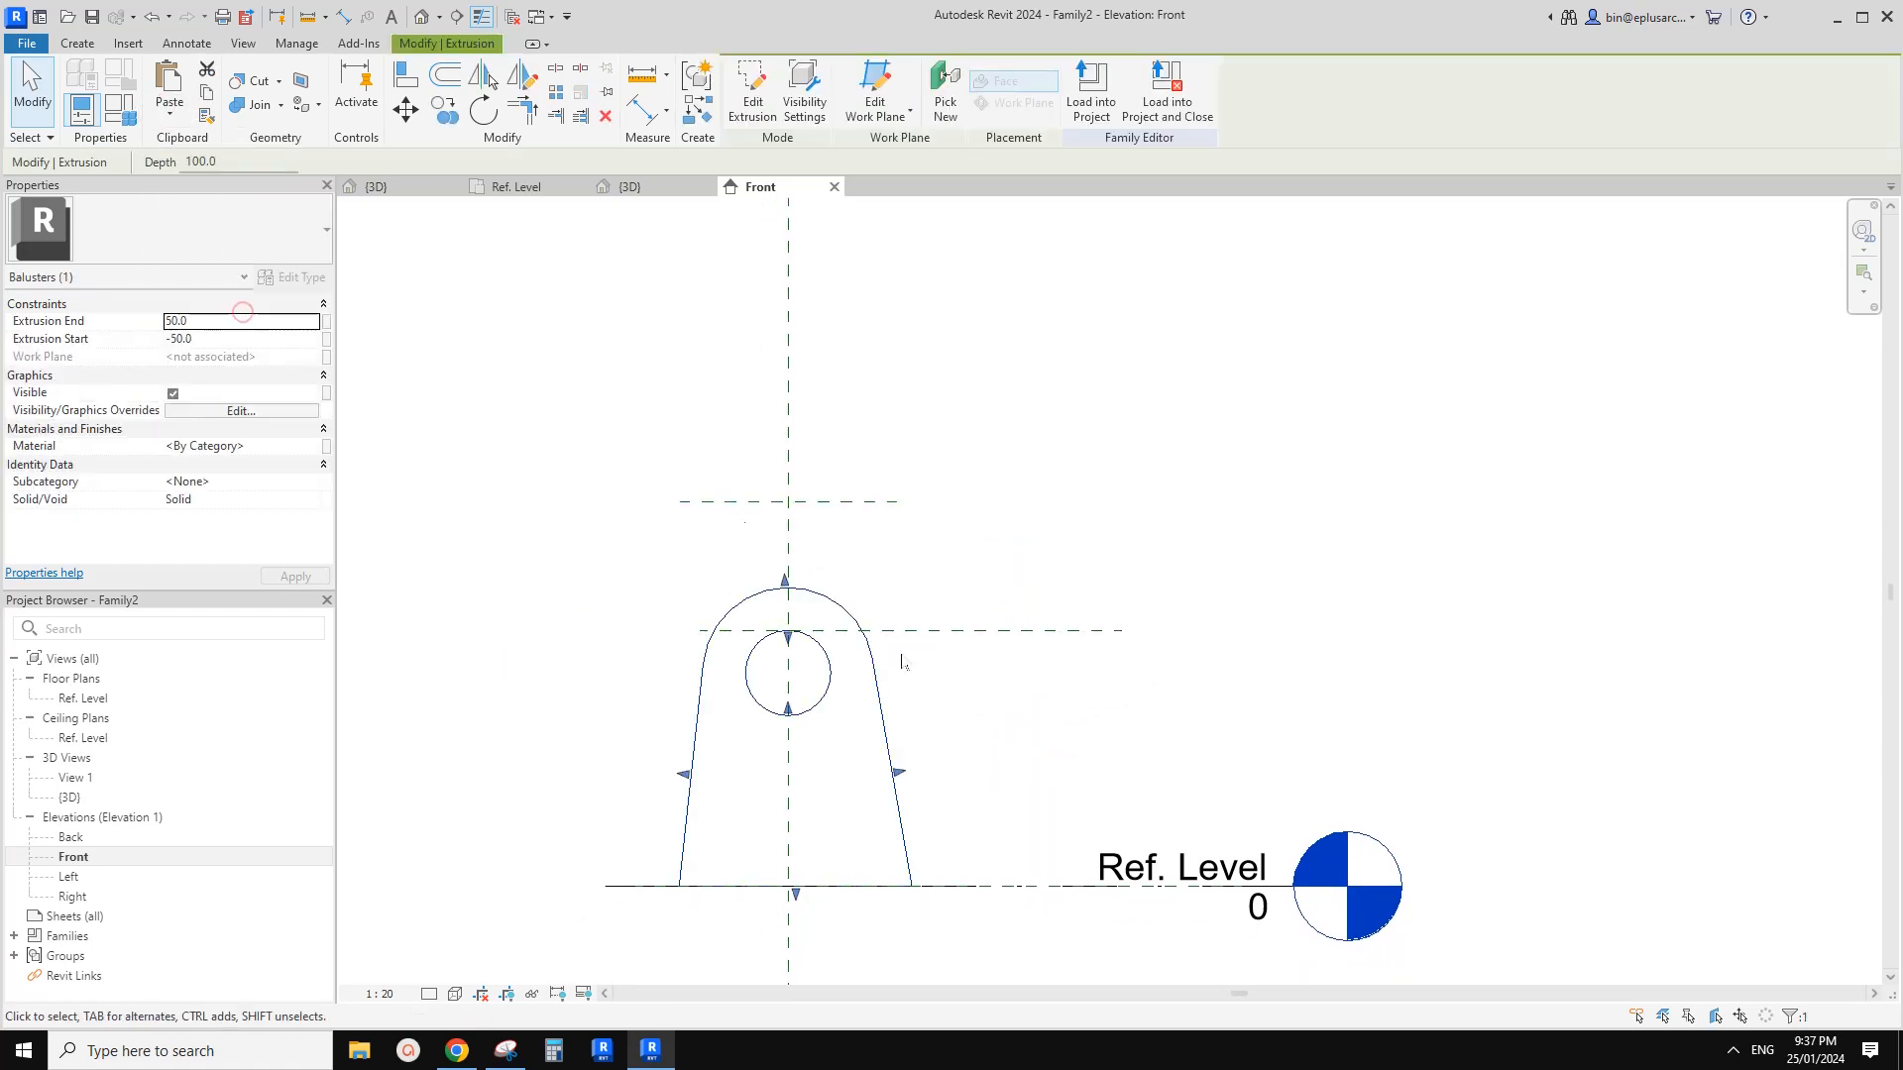
middle_drag(841, 680, 852, 675)
click(993, 437)
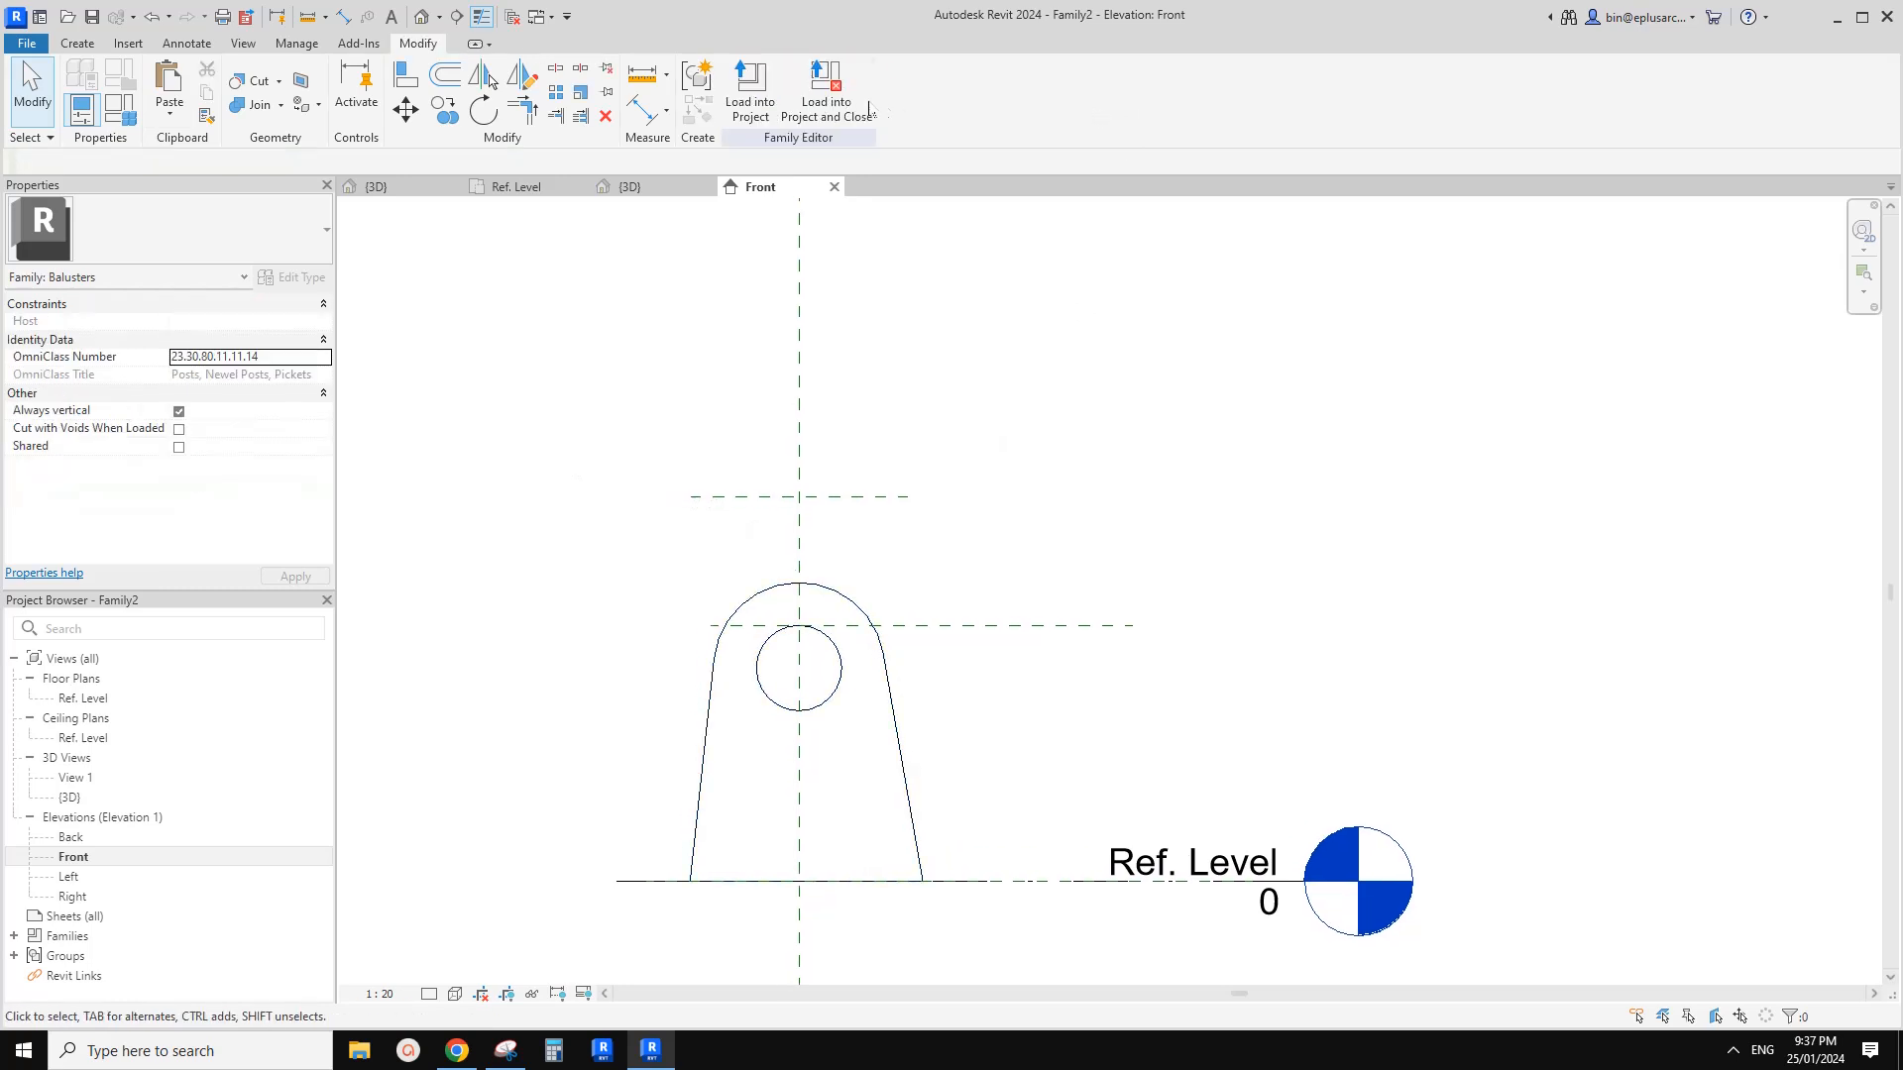
Load the edited baluster family into Project1, overwriting the existing version, and view the updated railing in 3D
click(771, 104)
click(917, 672)
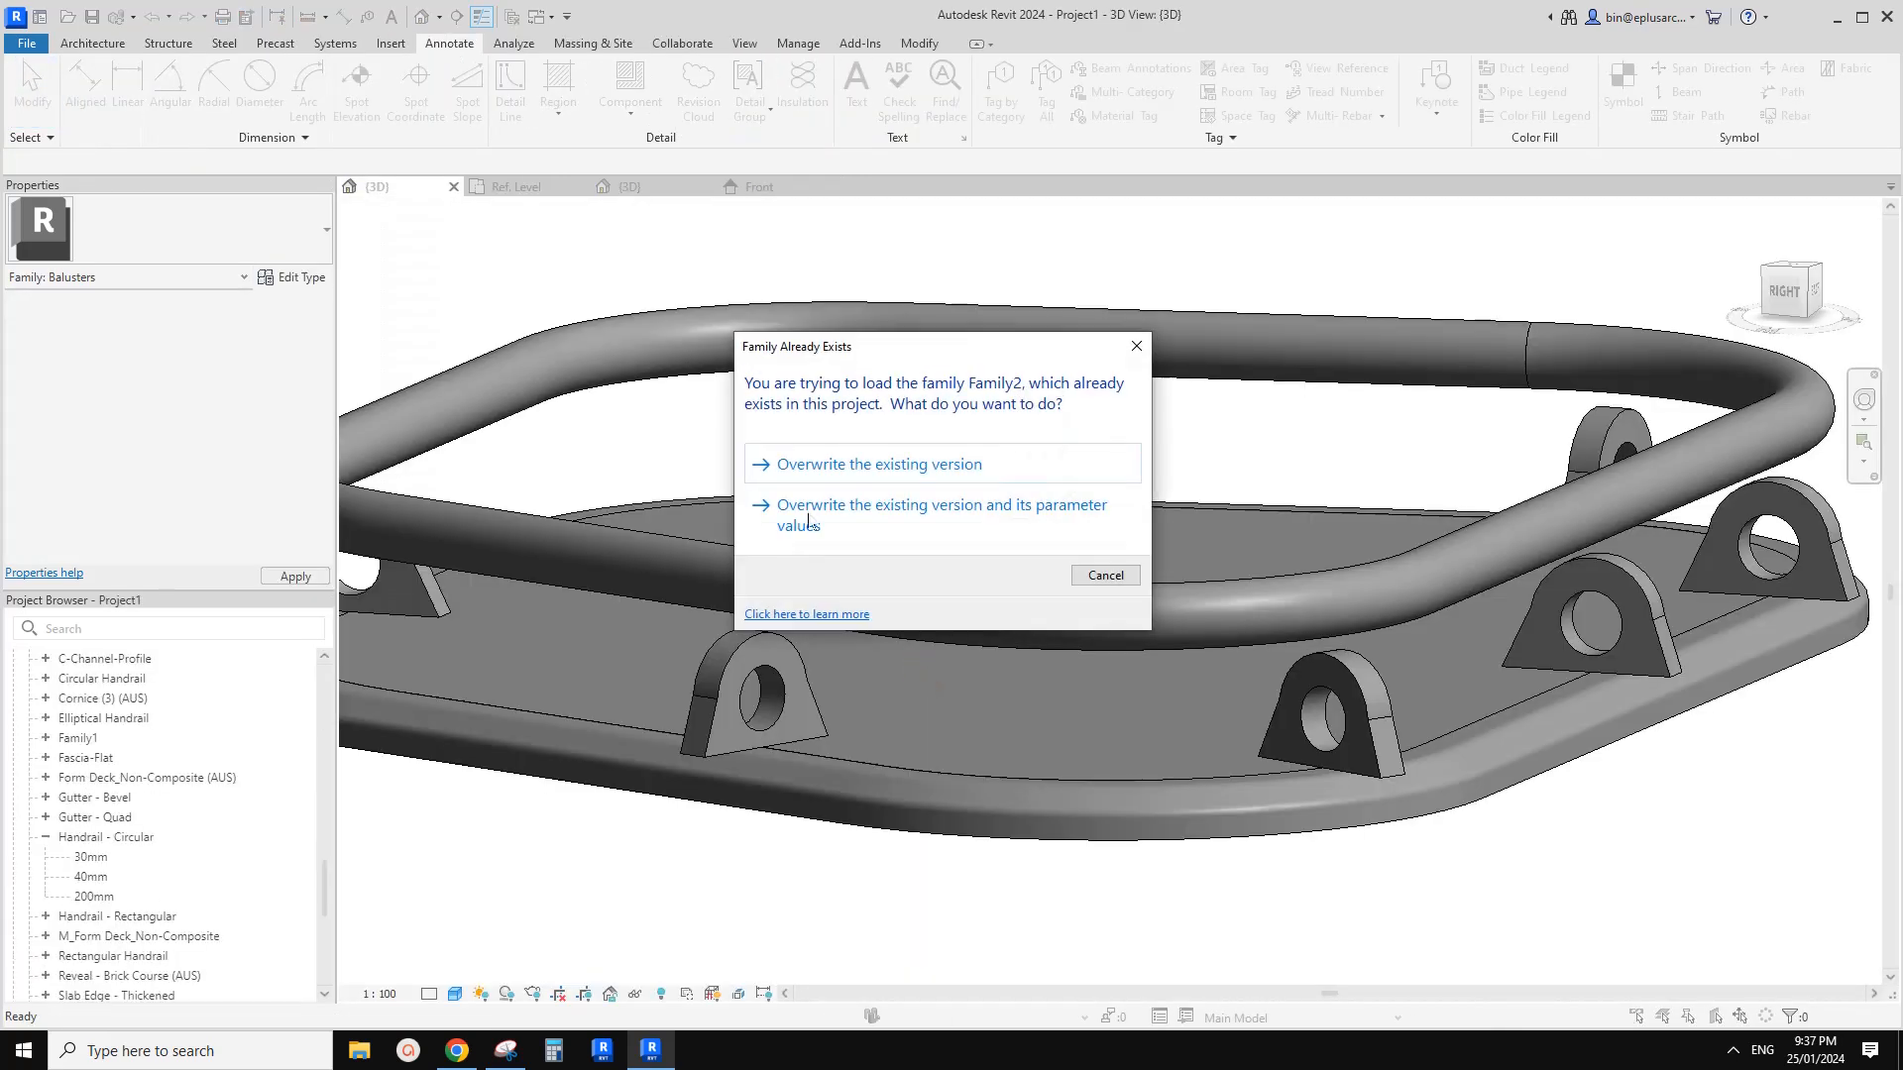
click(825, 464)
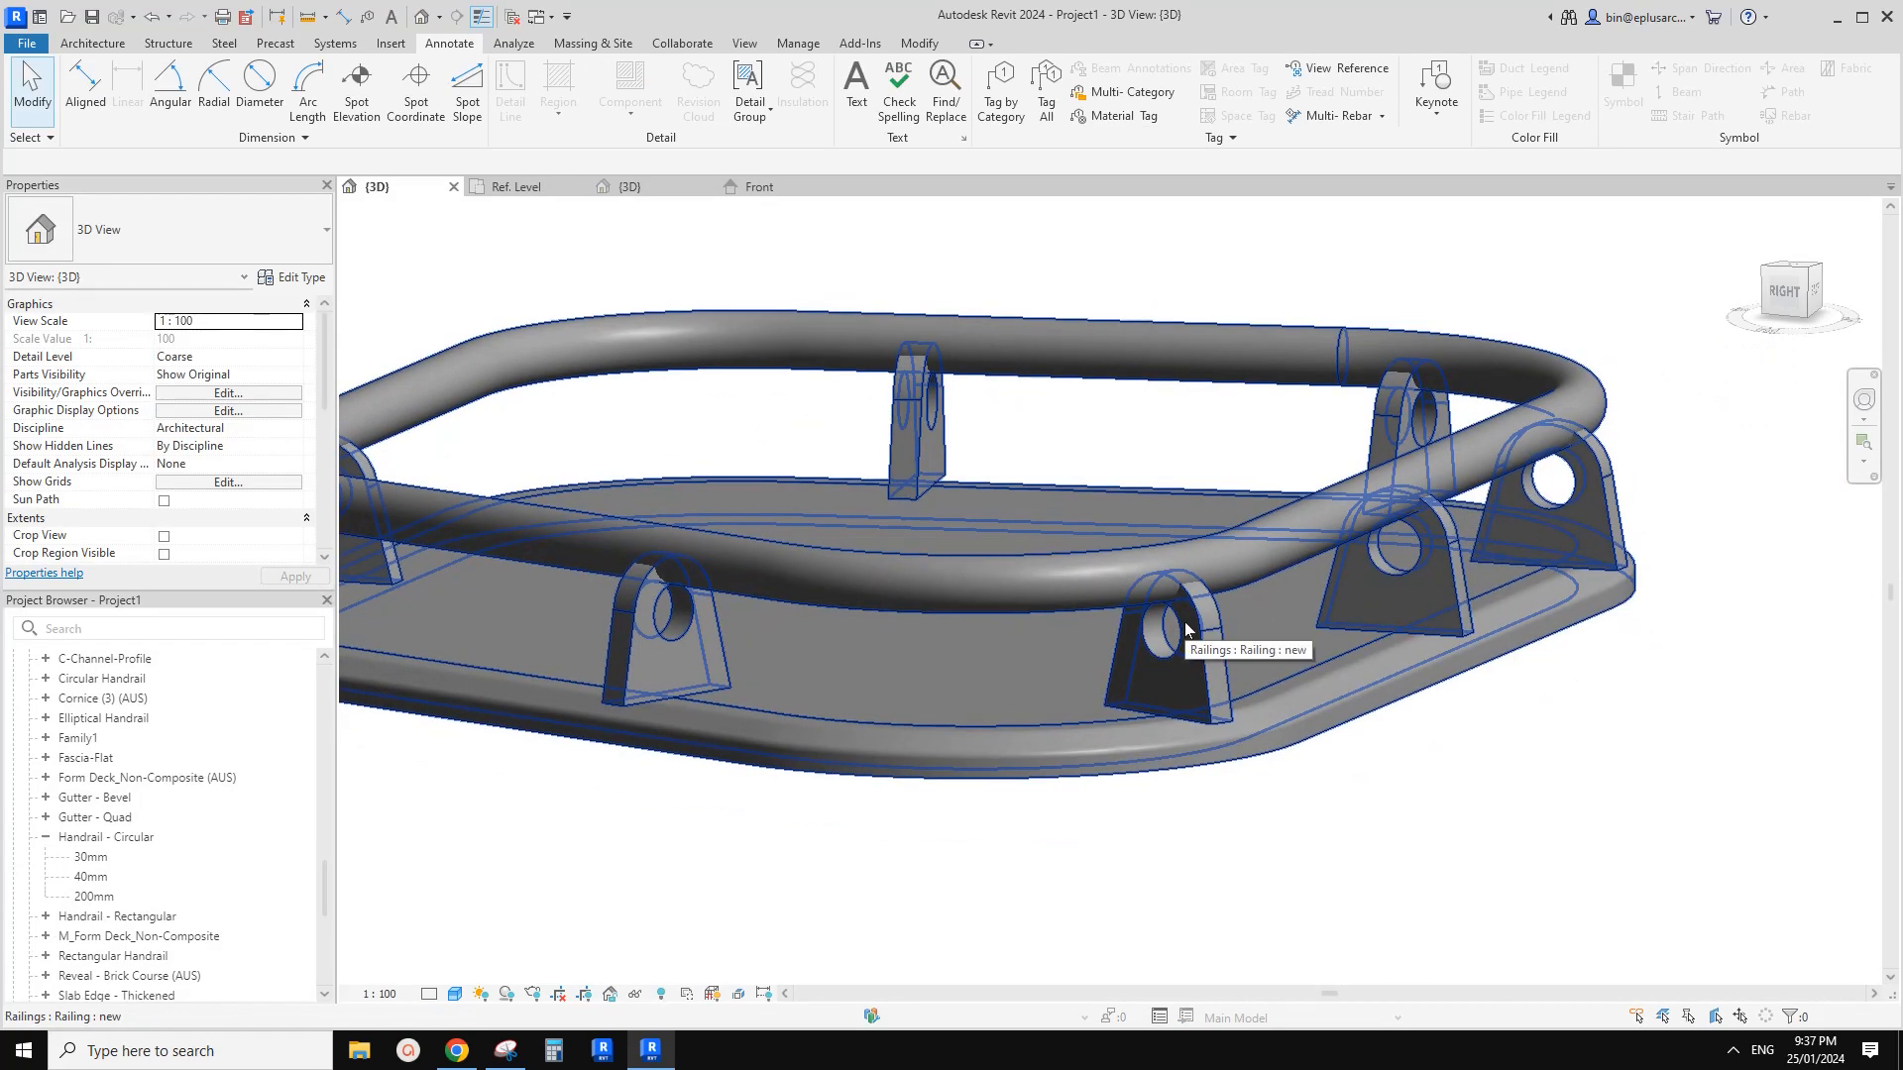
shift+middle_drag(1183, 630, 856, 581)
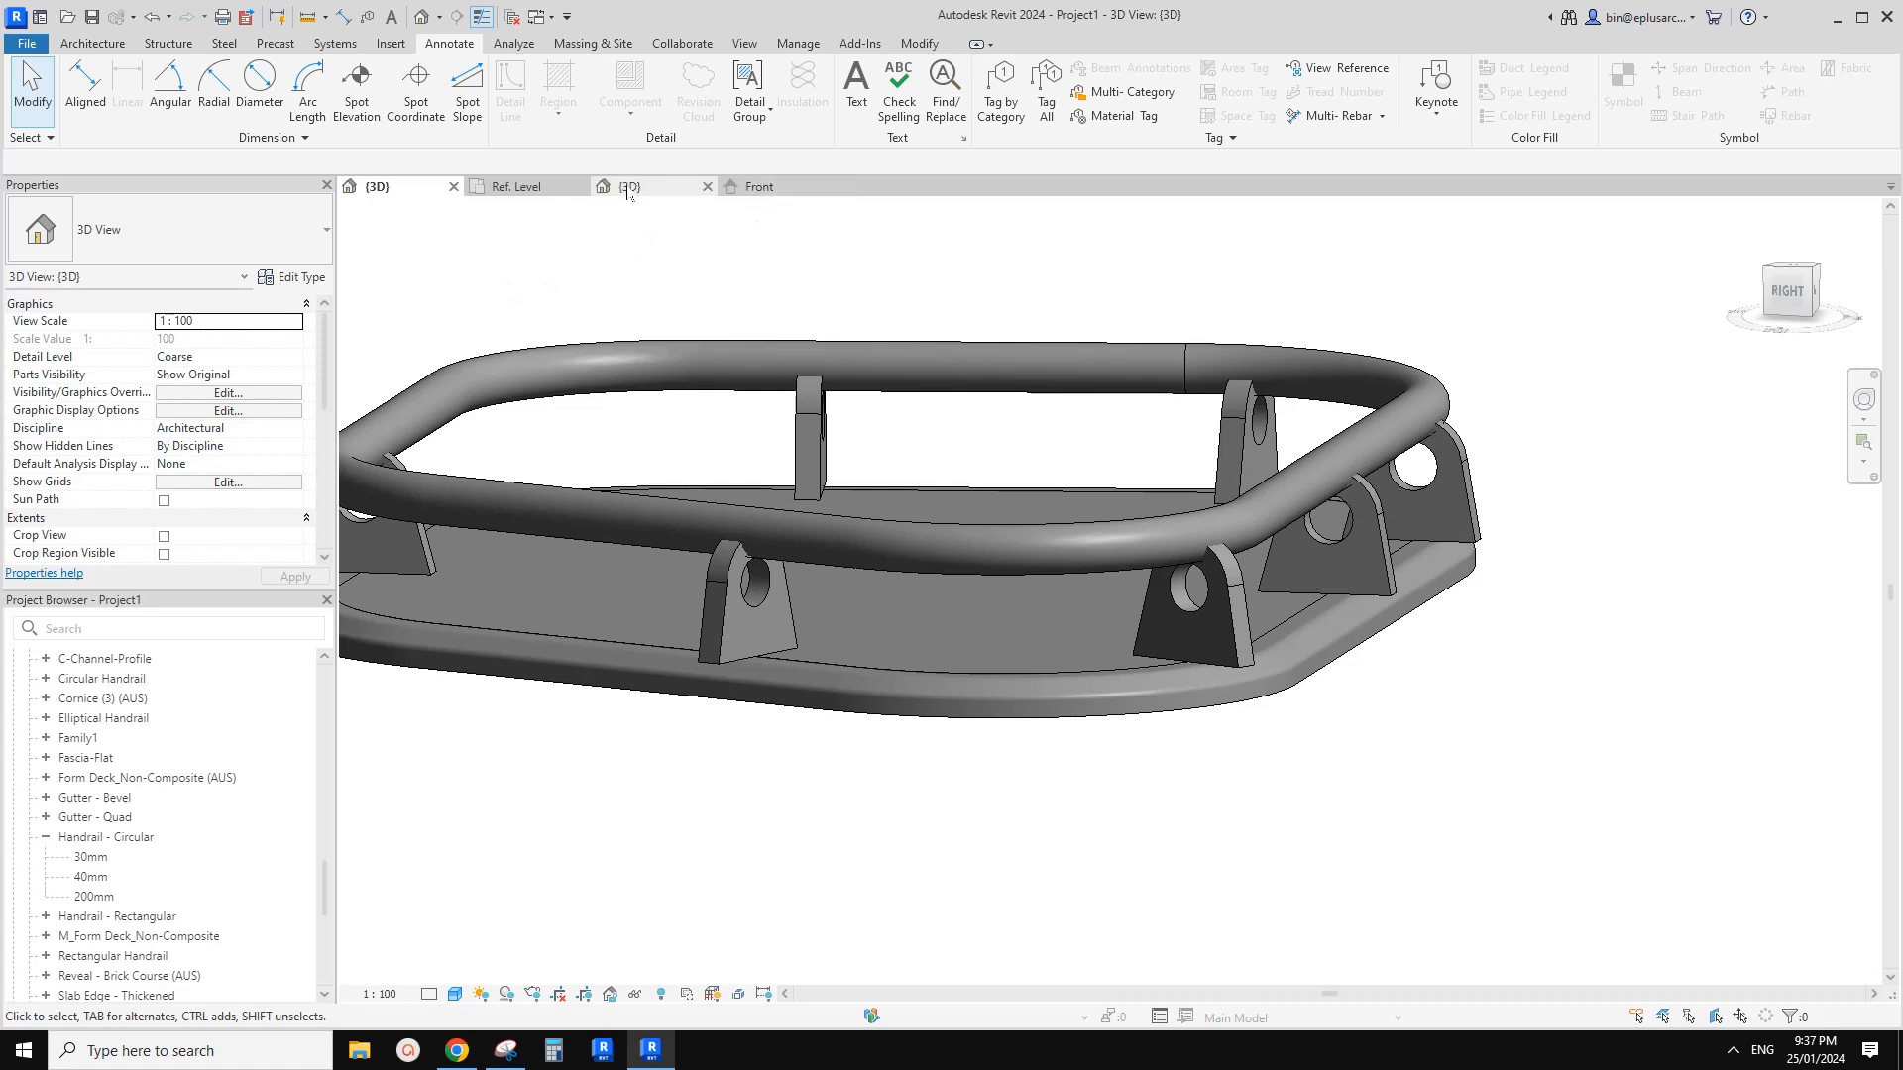
In the family's Front elevation, set the Top of Post reference plane's distance above the Top plane to 150
click(757, 191)
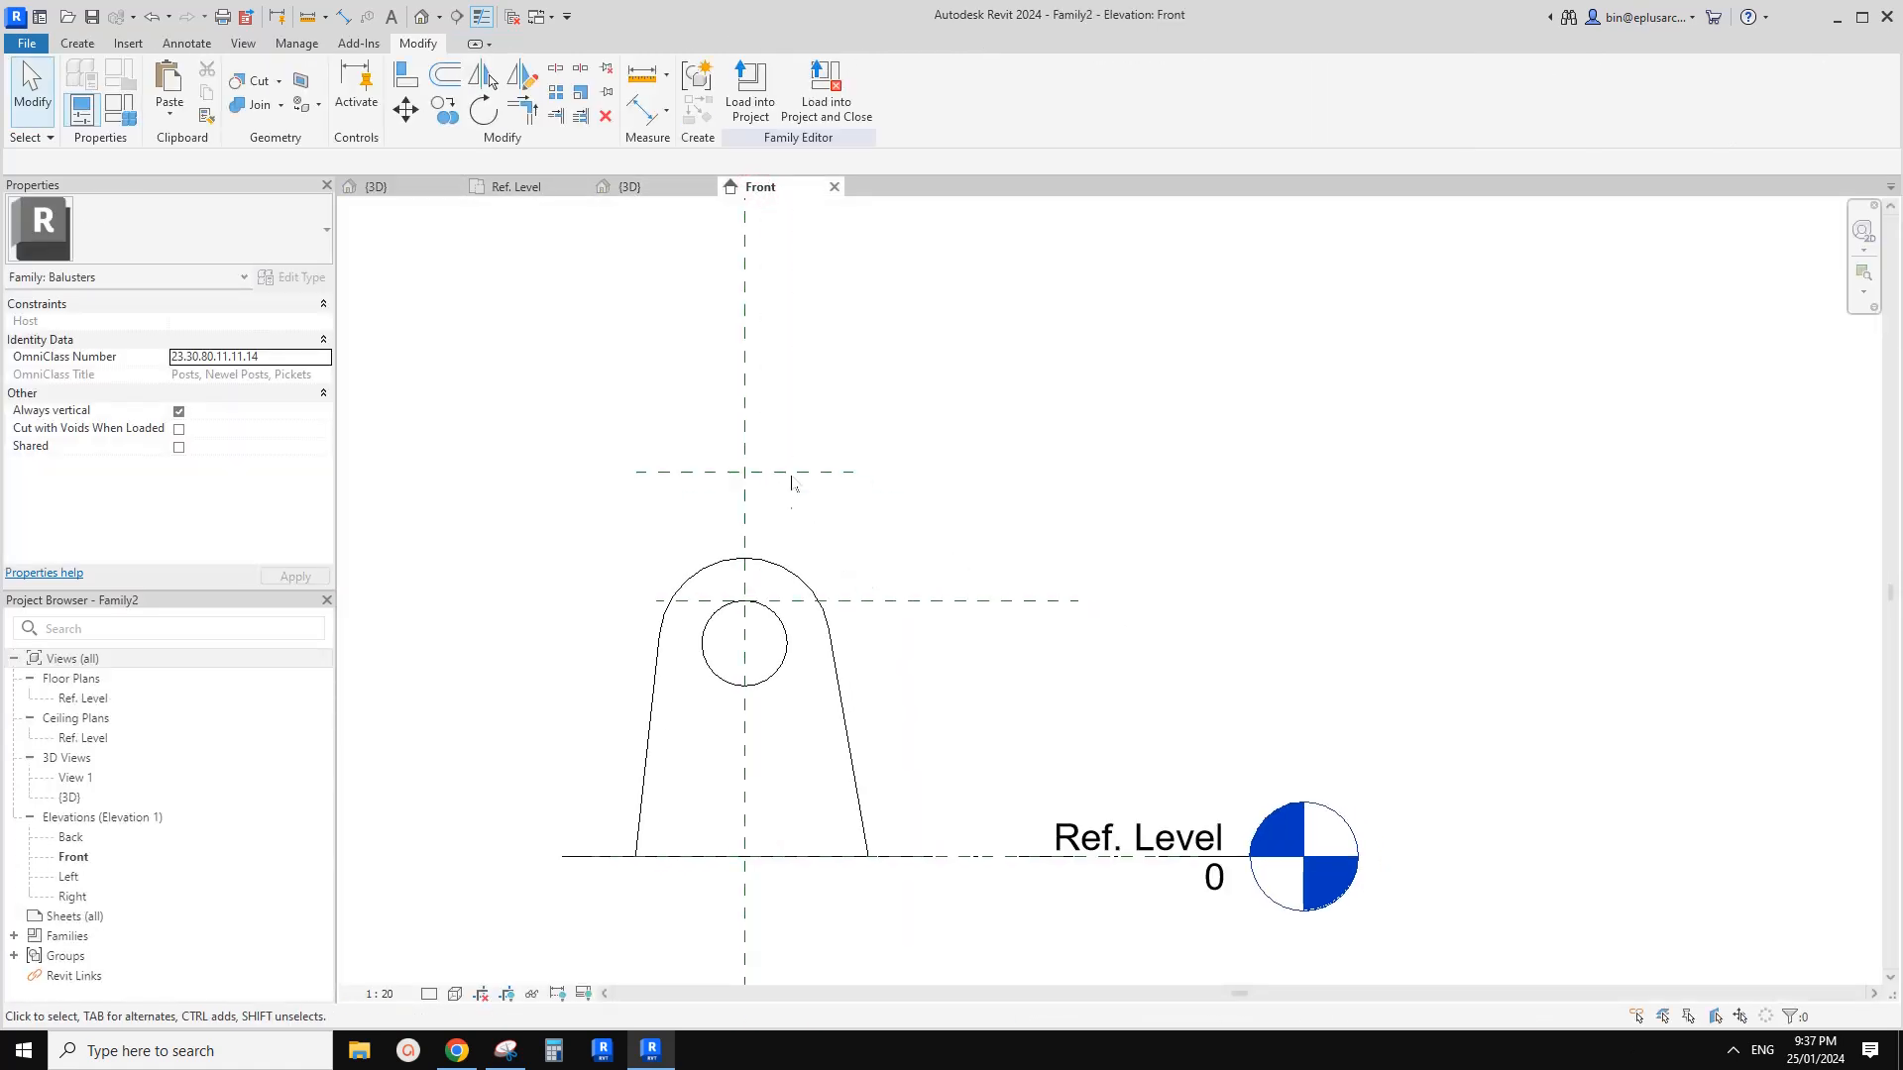
click(805, 477)
click(798, 535)
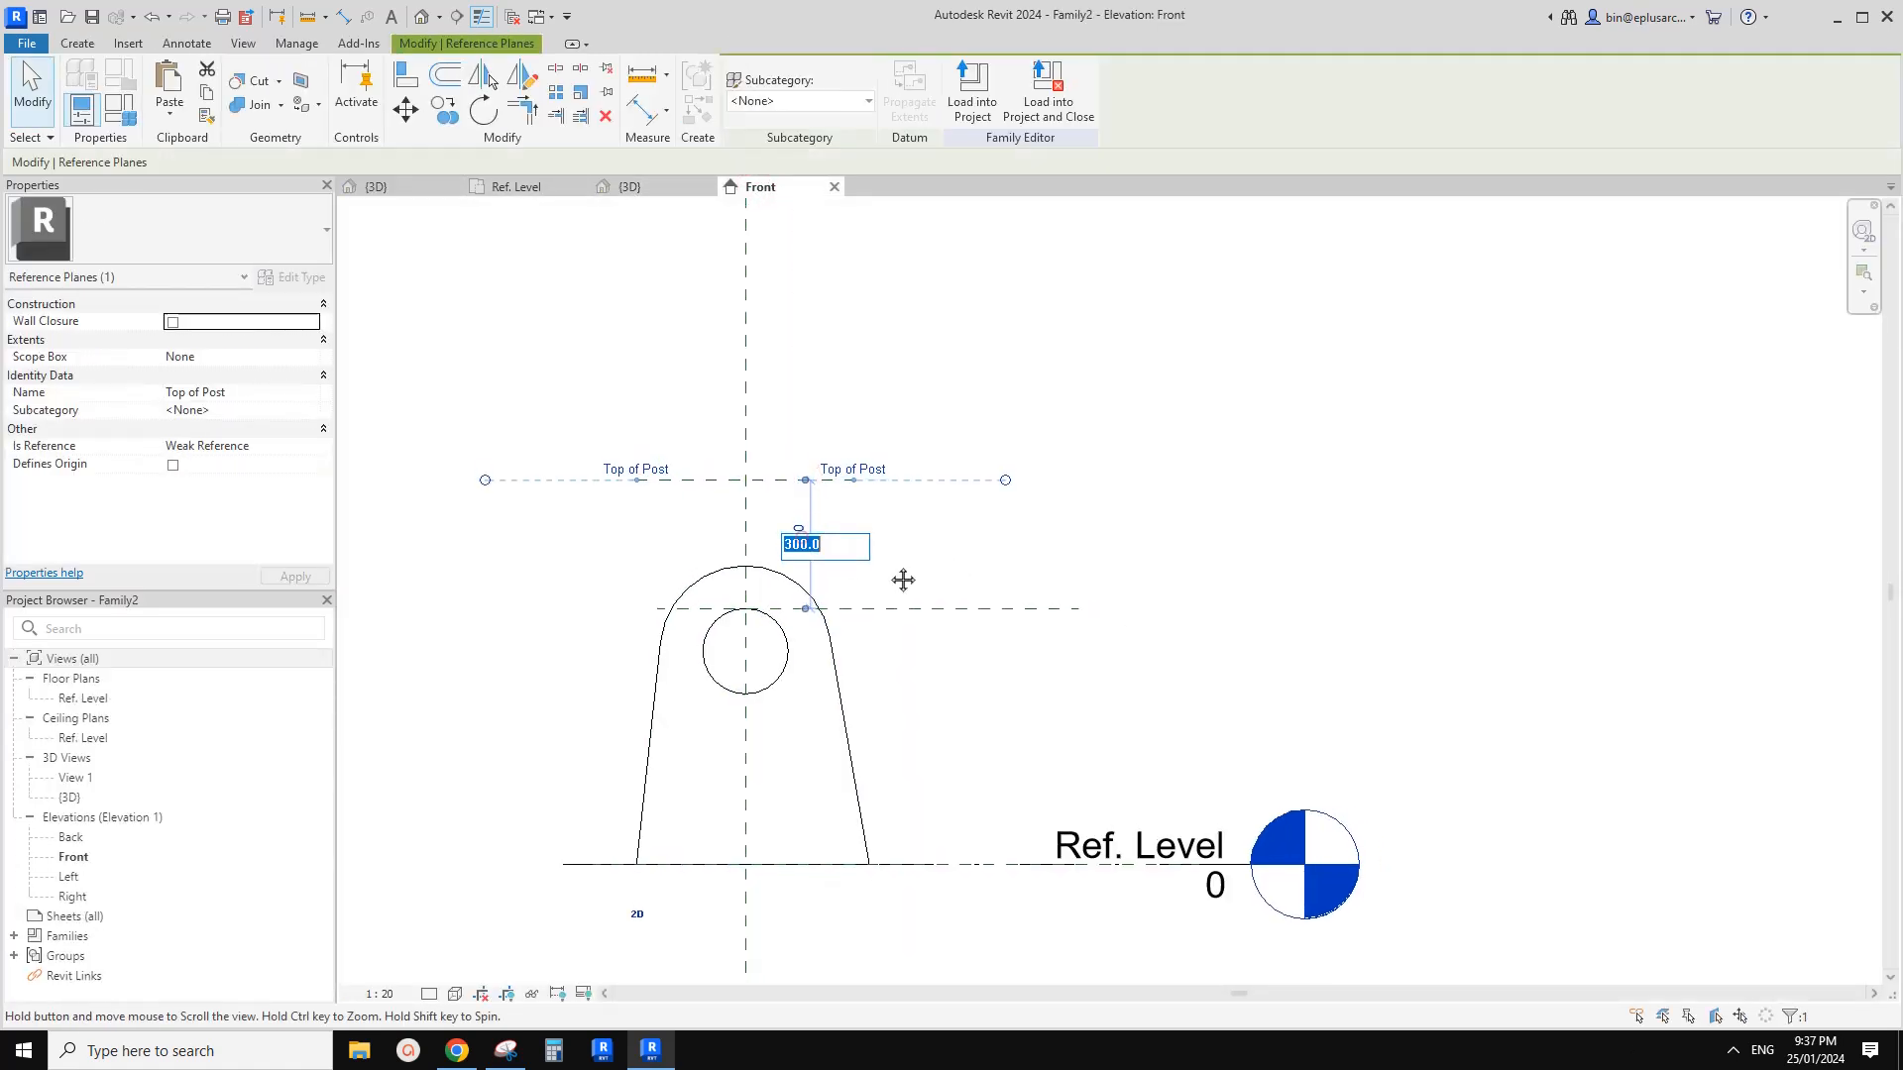
text(15)
key(Return)
key(Escape)
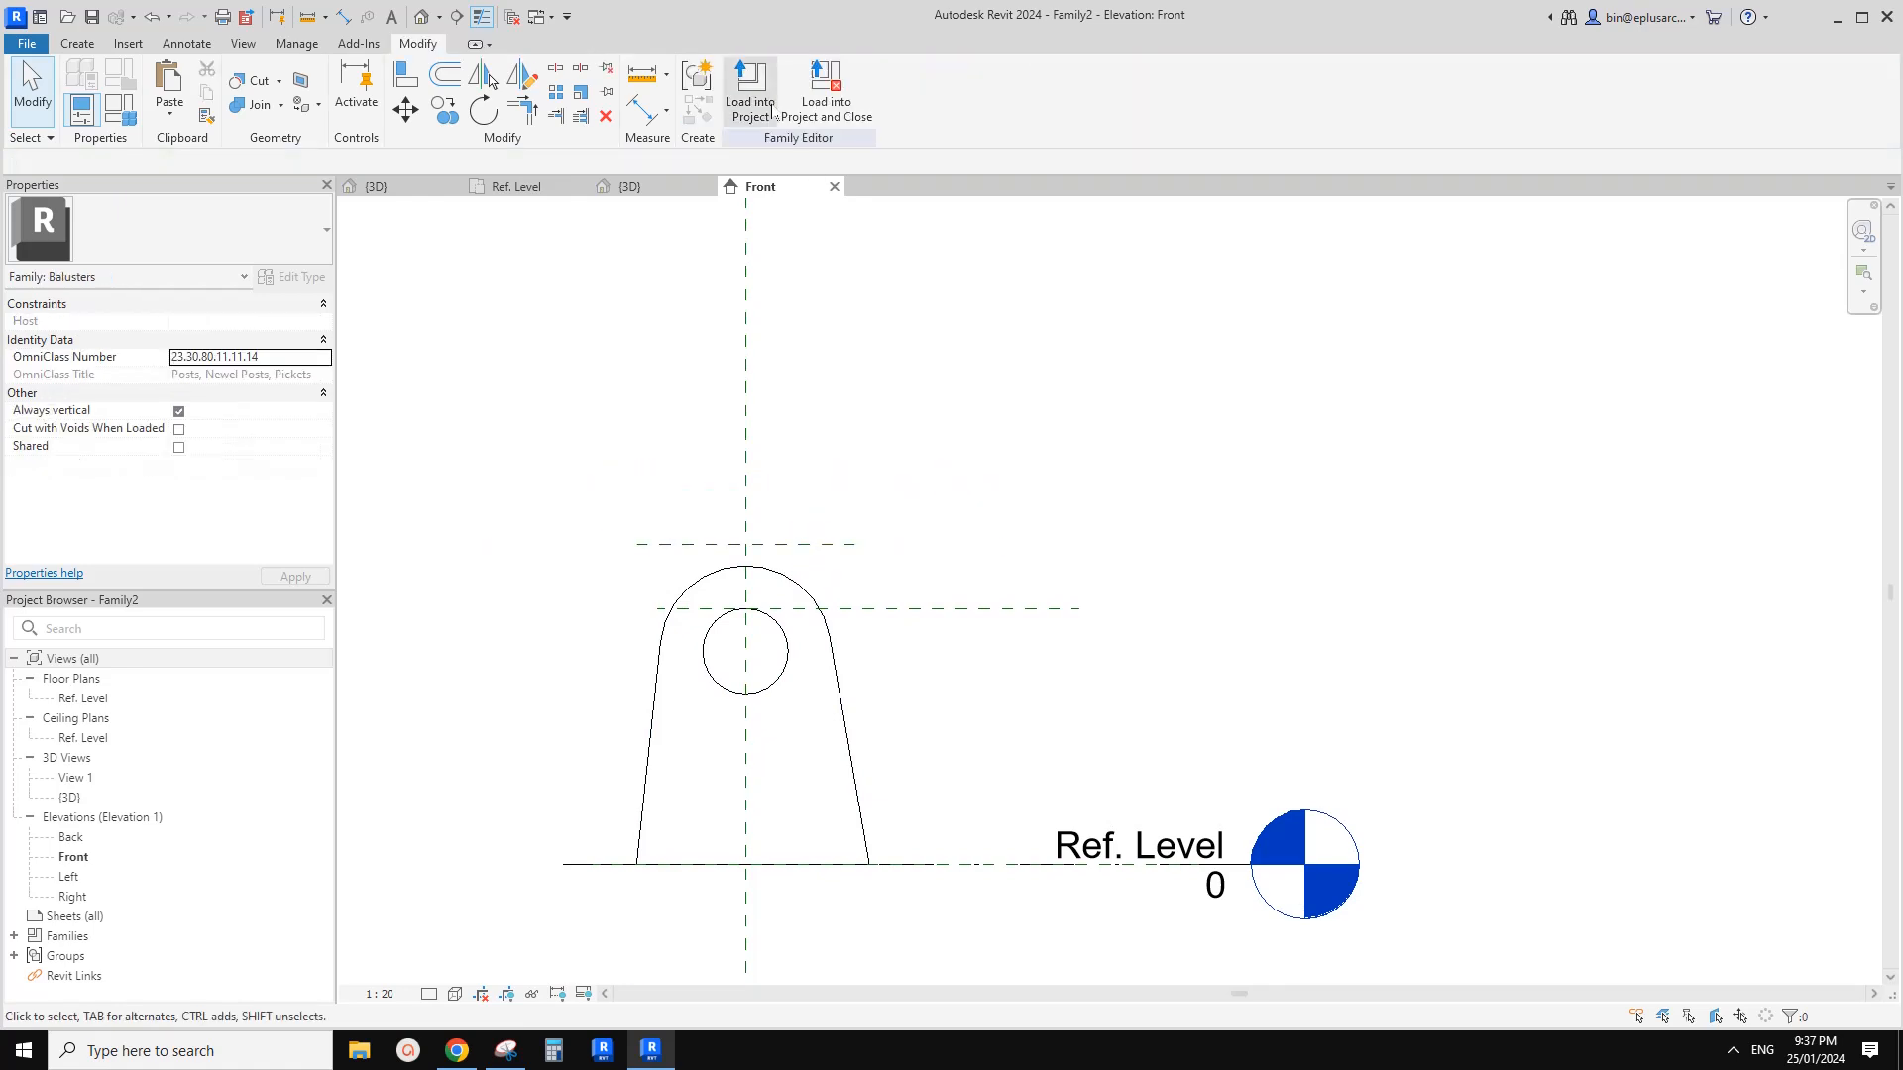
Reload the baluster family into Project1 with the adjusted Top of Post plane, overwriting the existing version
click(750, 94)
click(899, 669)
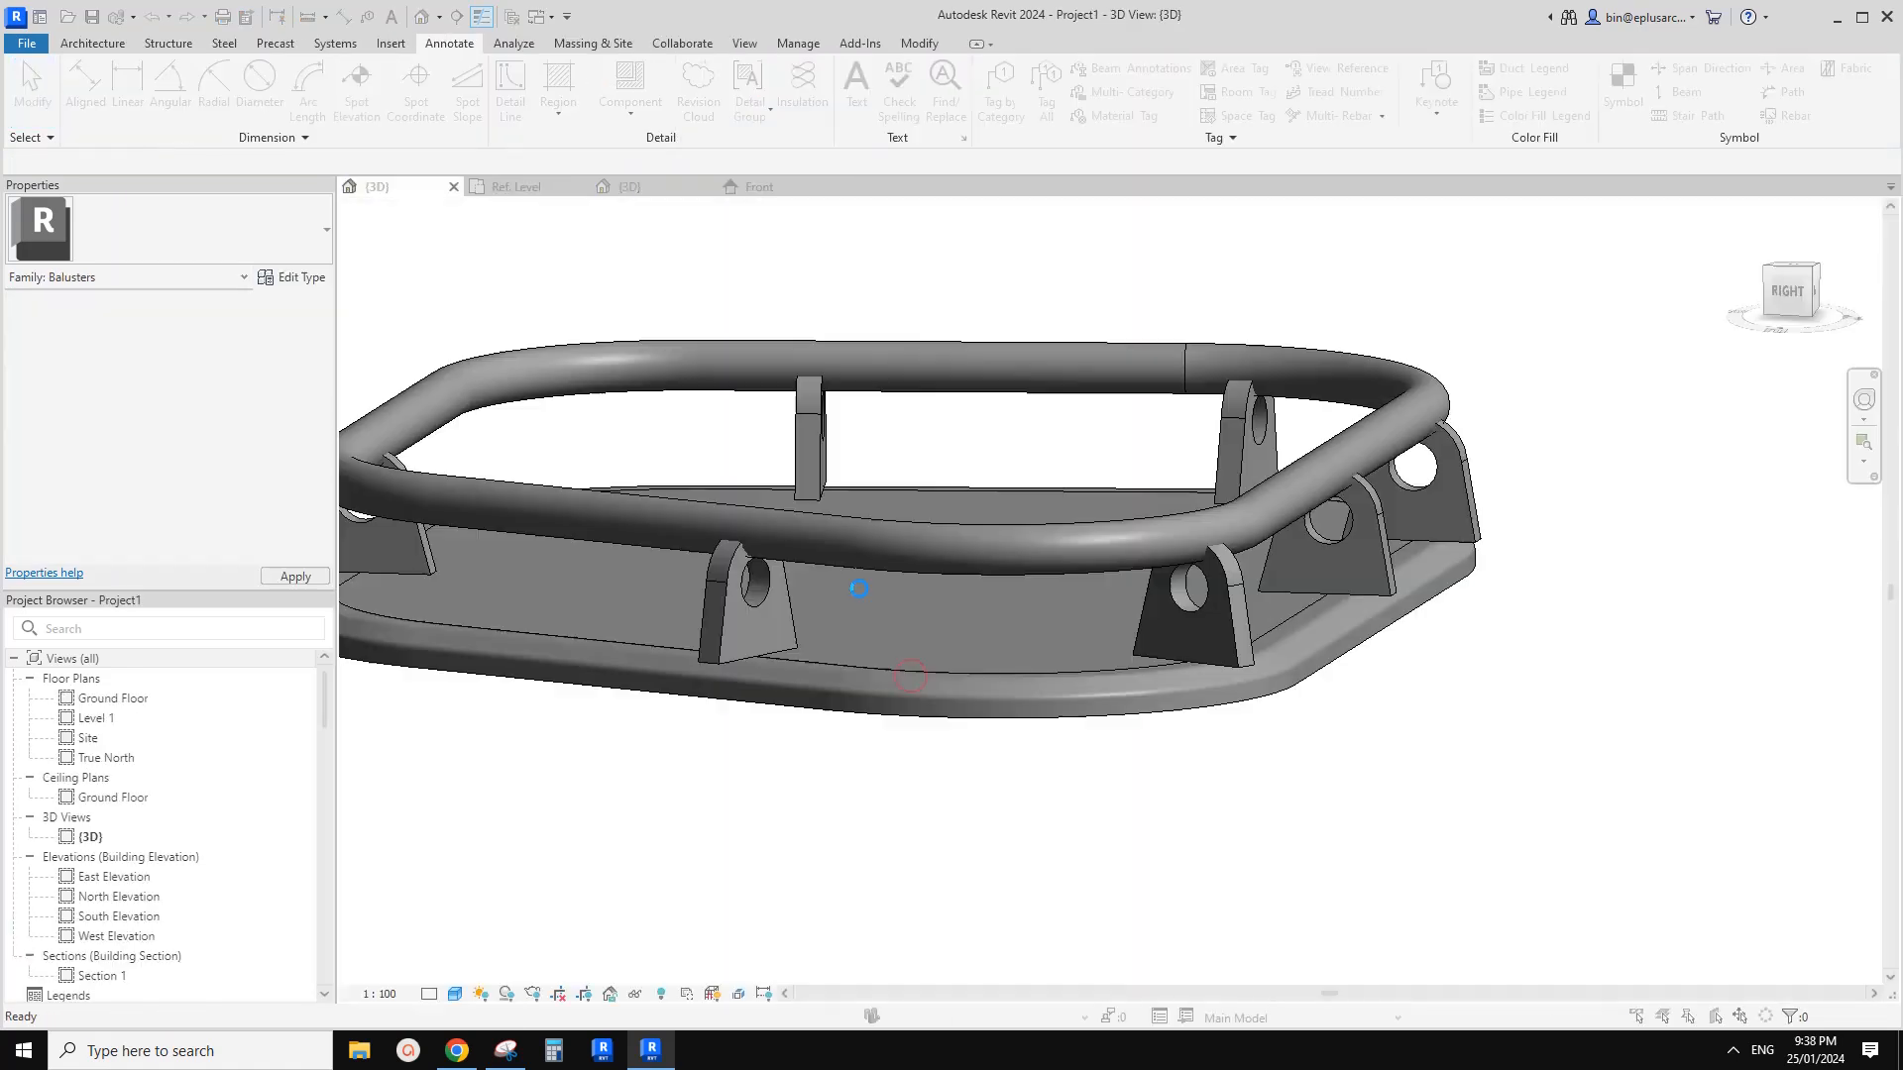
click(821, 507)
click(870, 544)
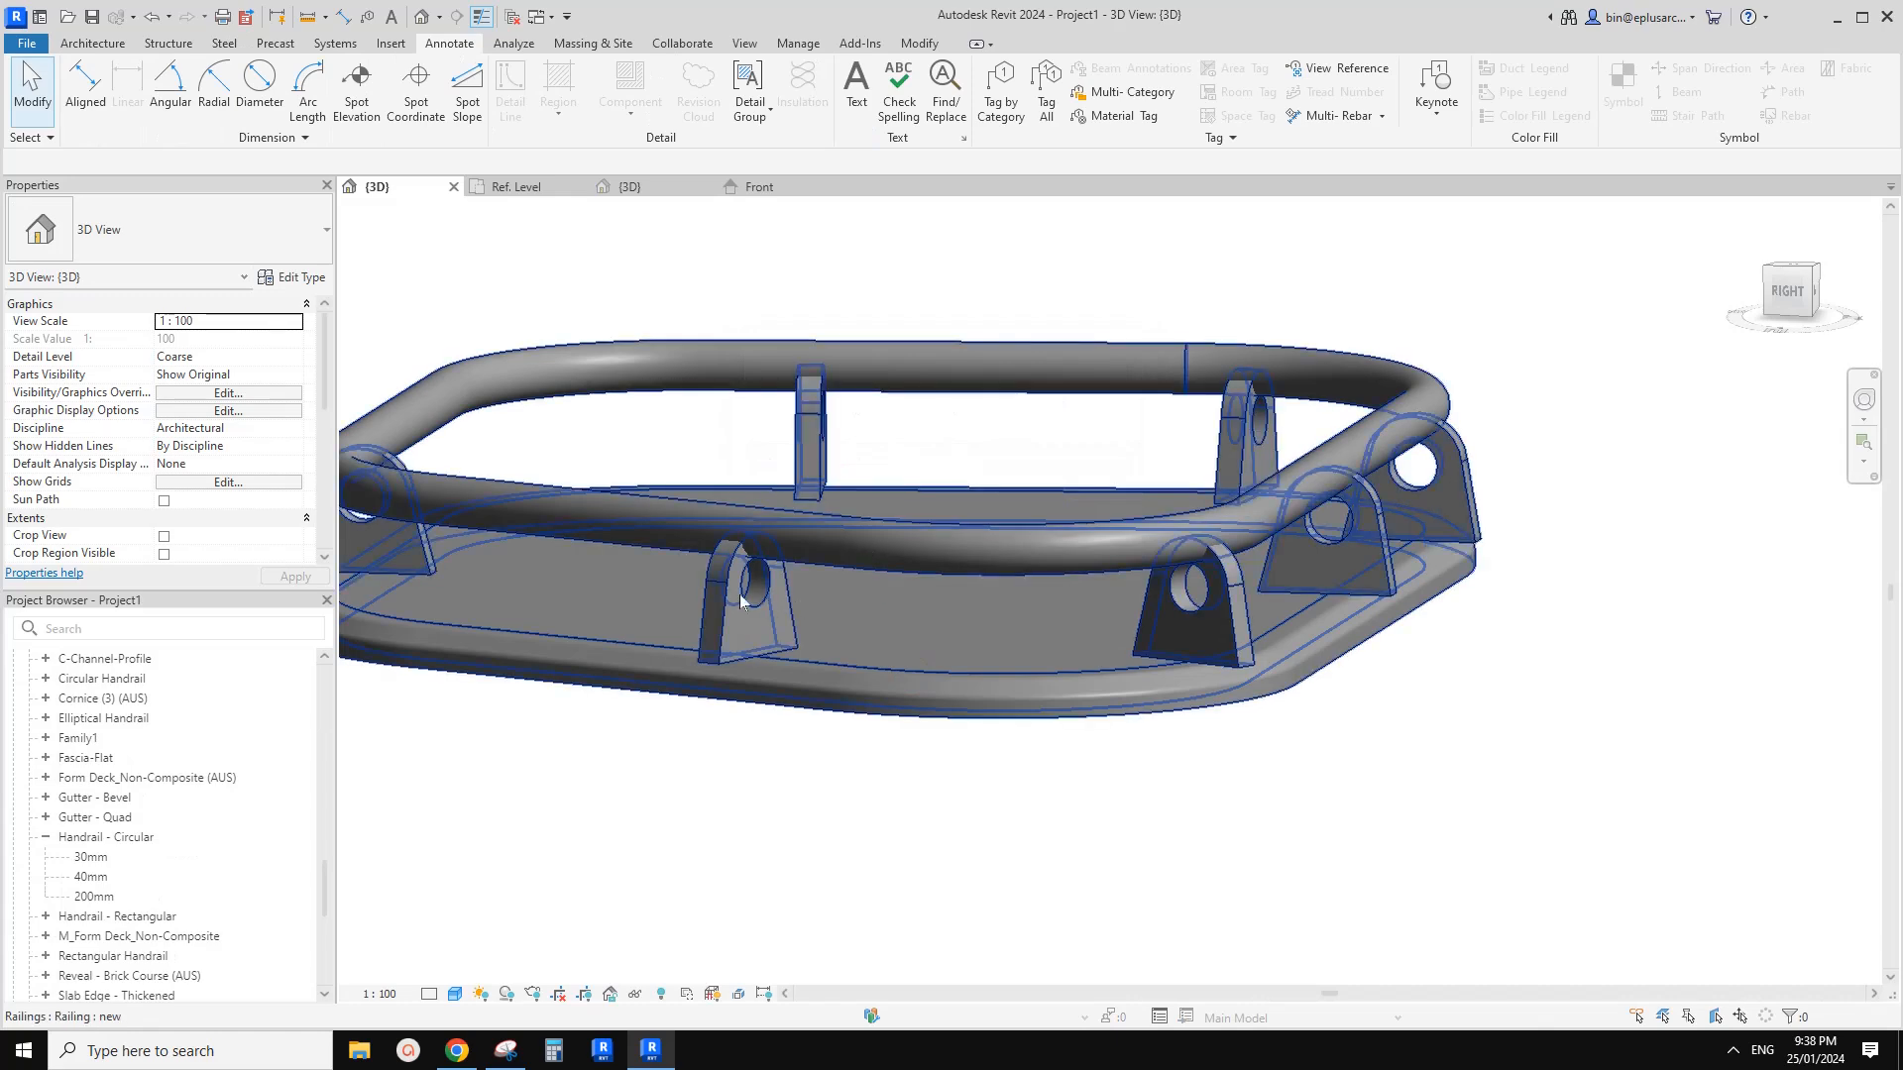
click(680, 413)
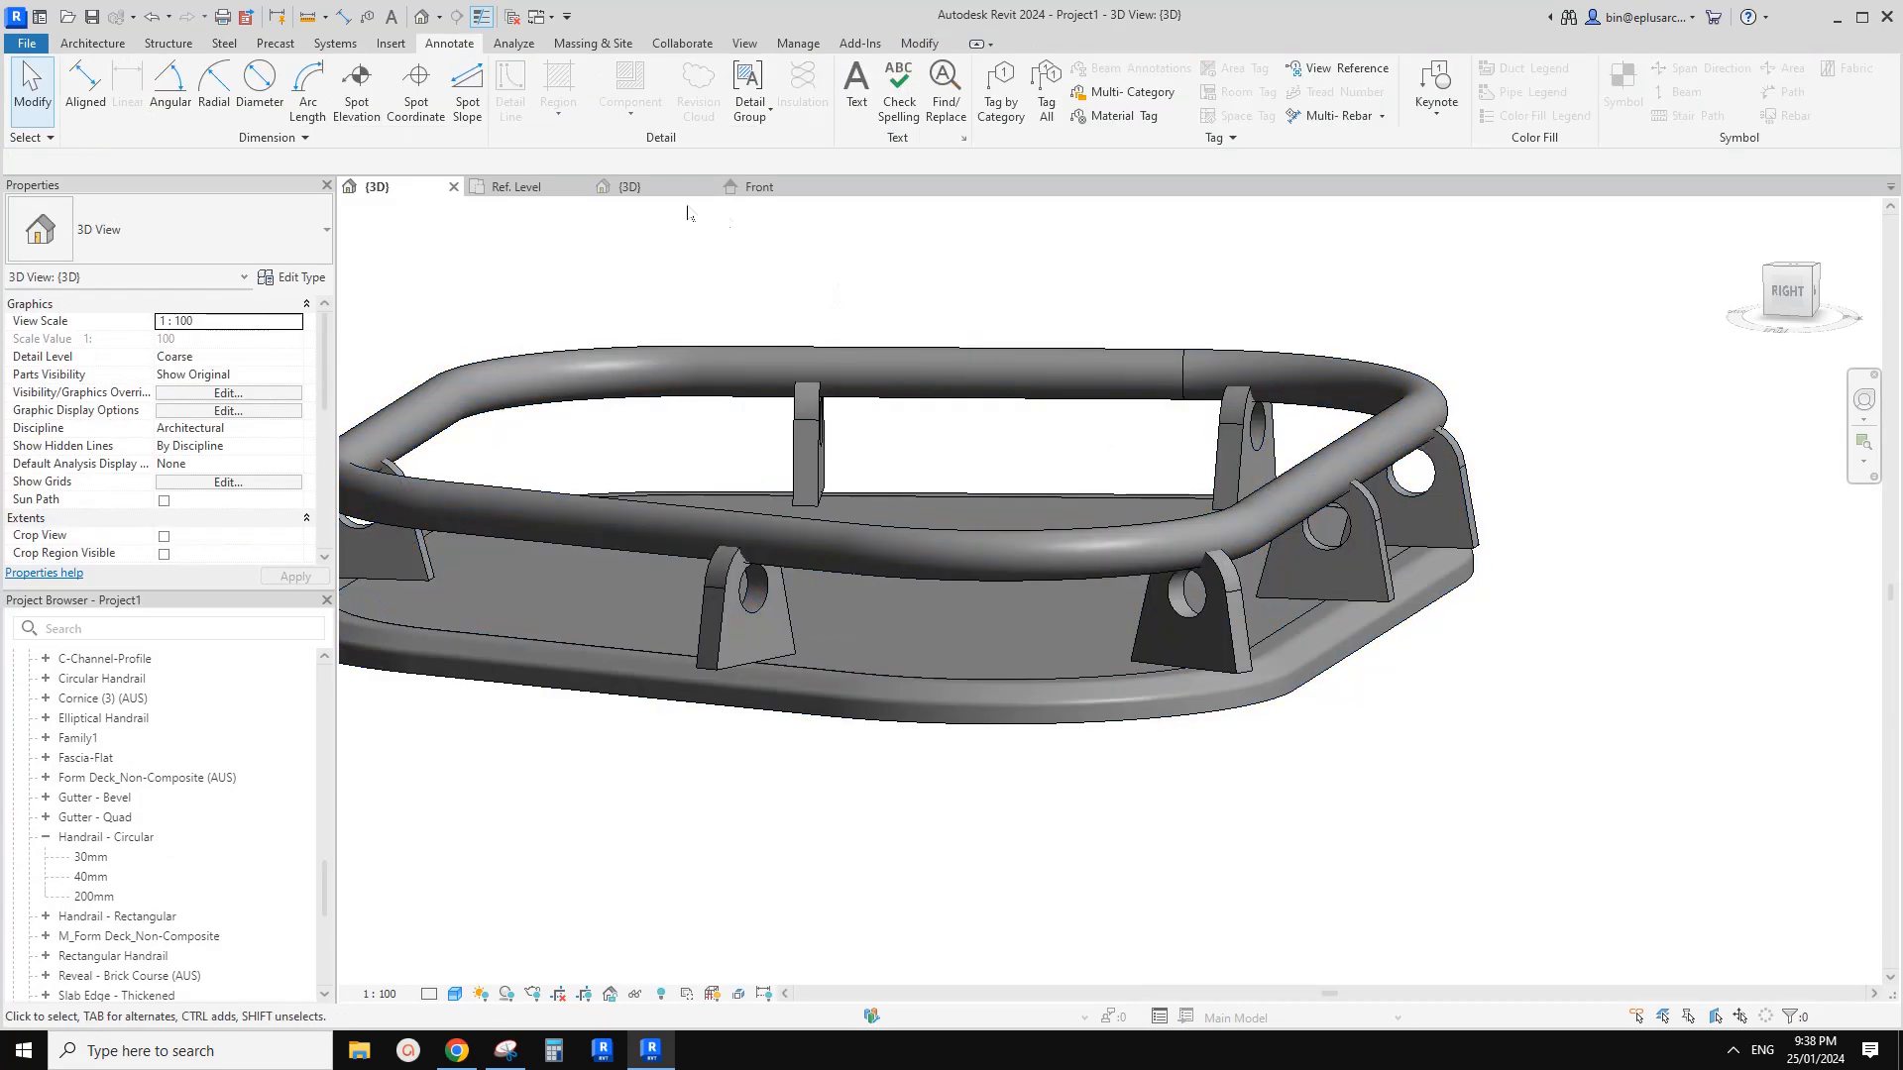
Check the baluster and top rail heights in the project's 3D view with Spot Elevation, without placing an annotation
click(725, 632)
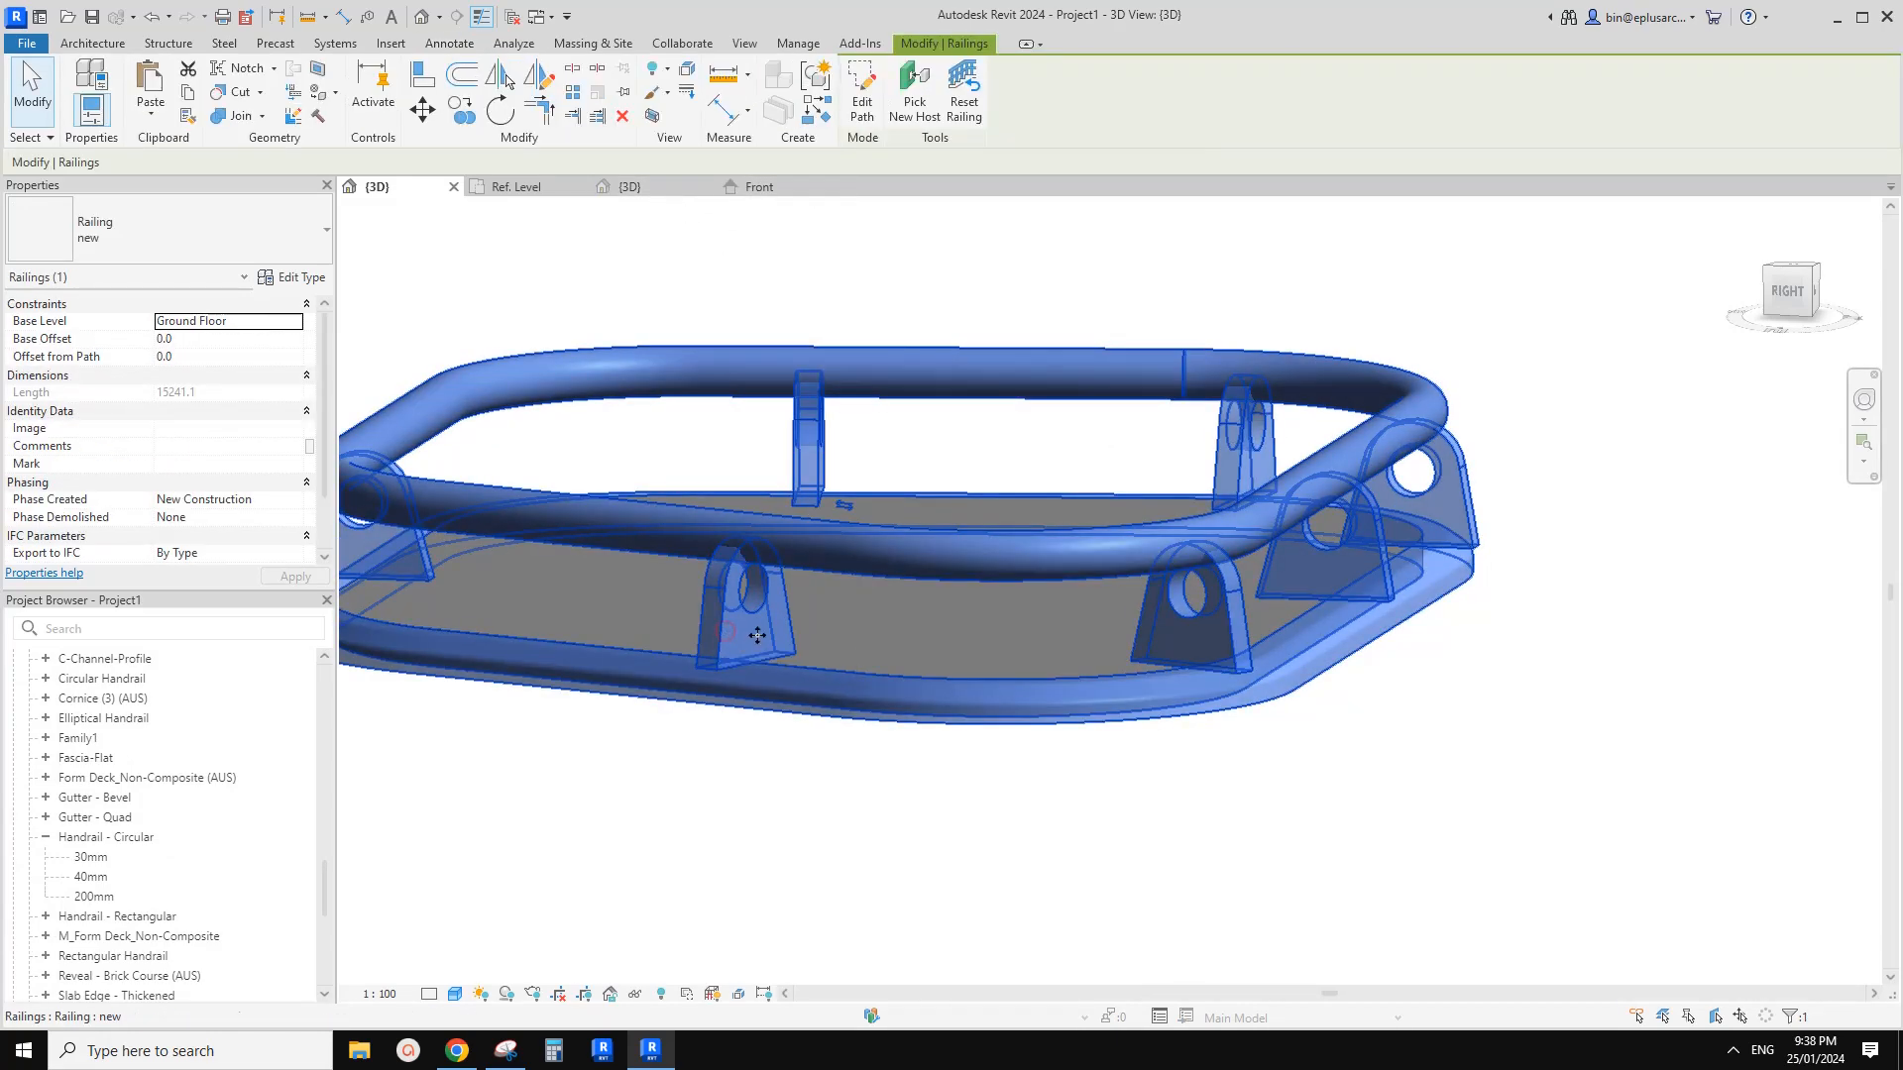
key(Escape)
click(356, 94)
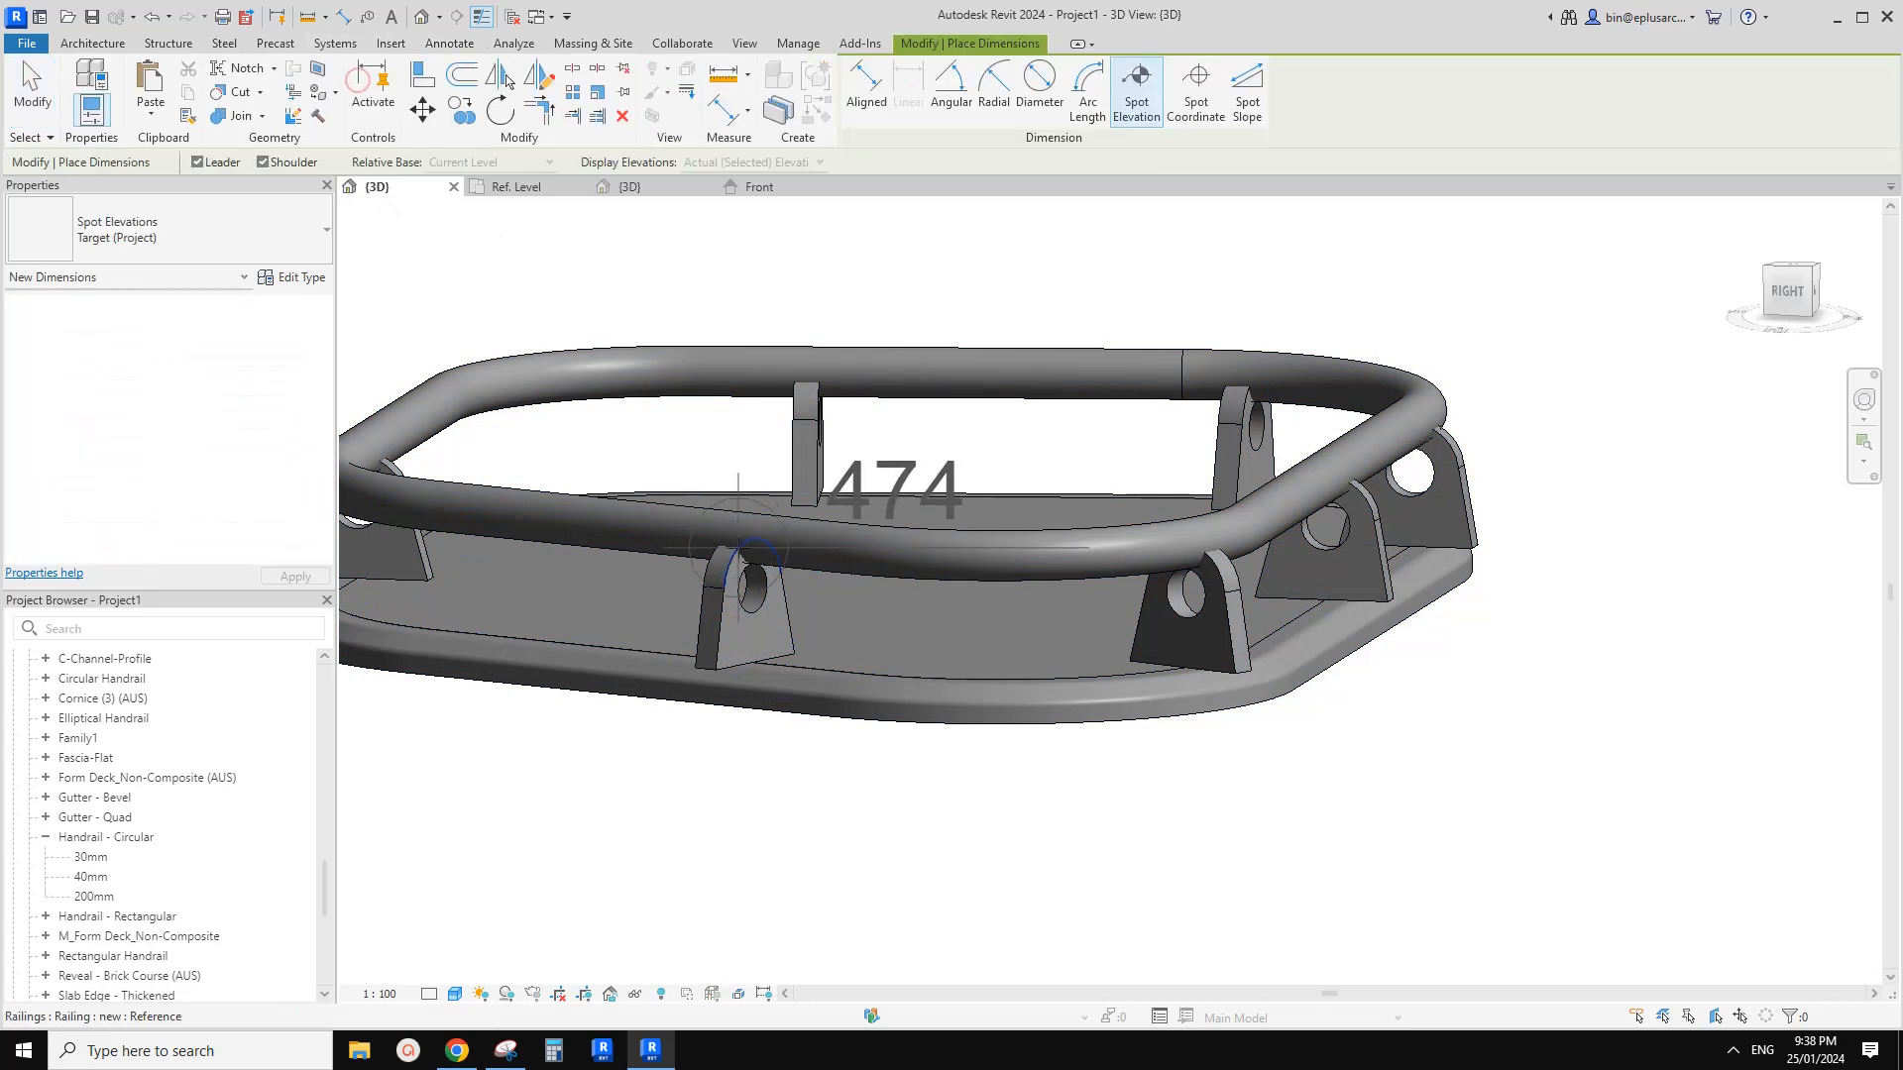
scroll(739, 547, up, 2)
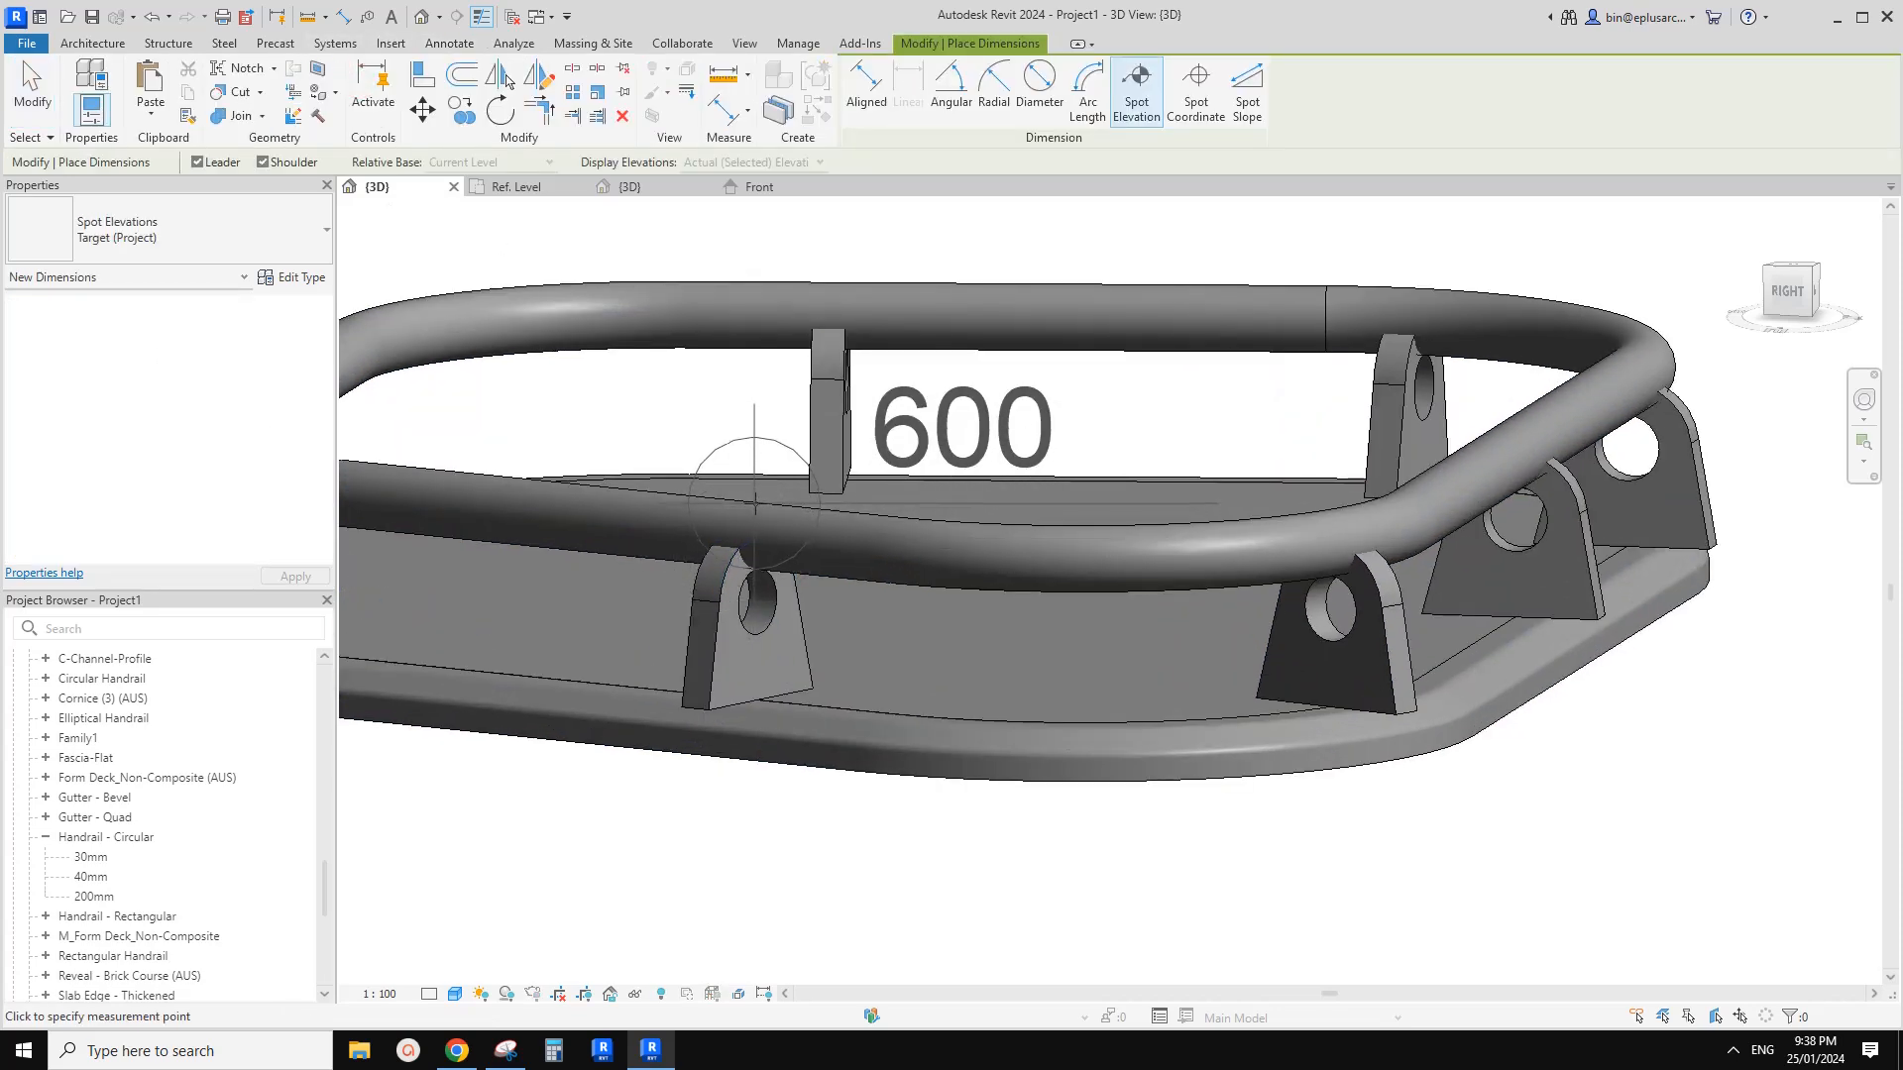
scroll(701, 530, down, 1)
middle_drag(634, 516, 833, 543)
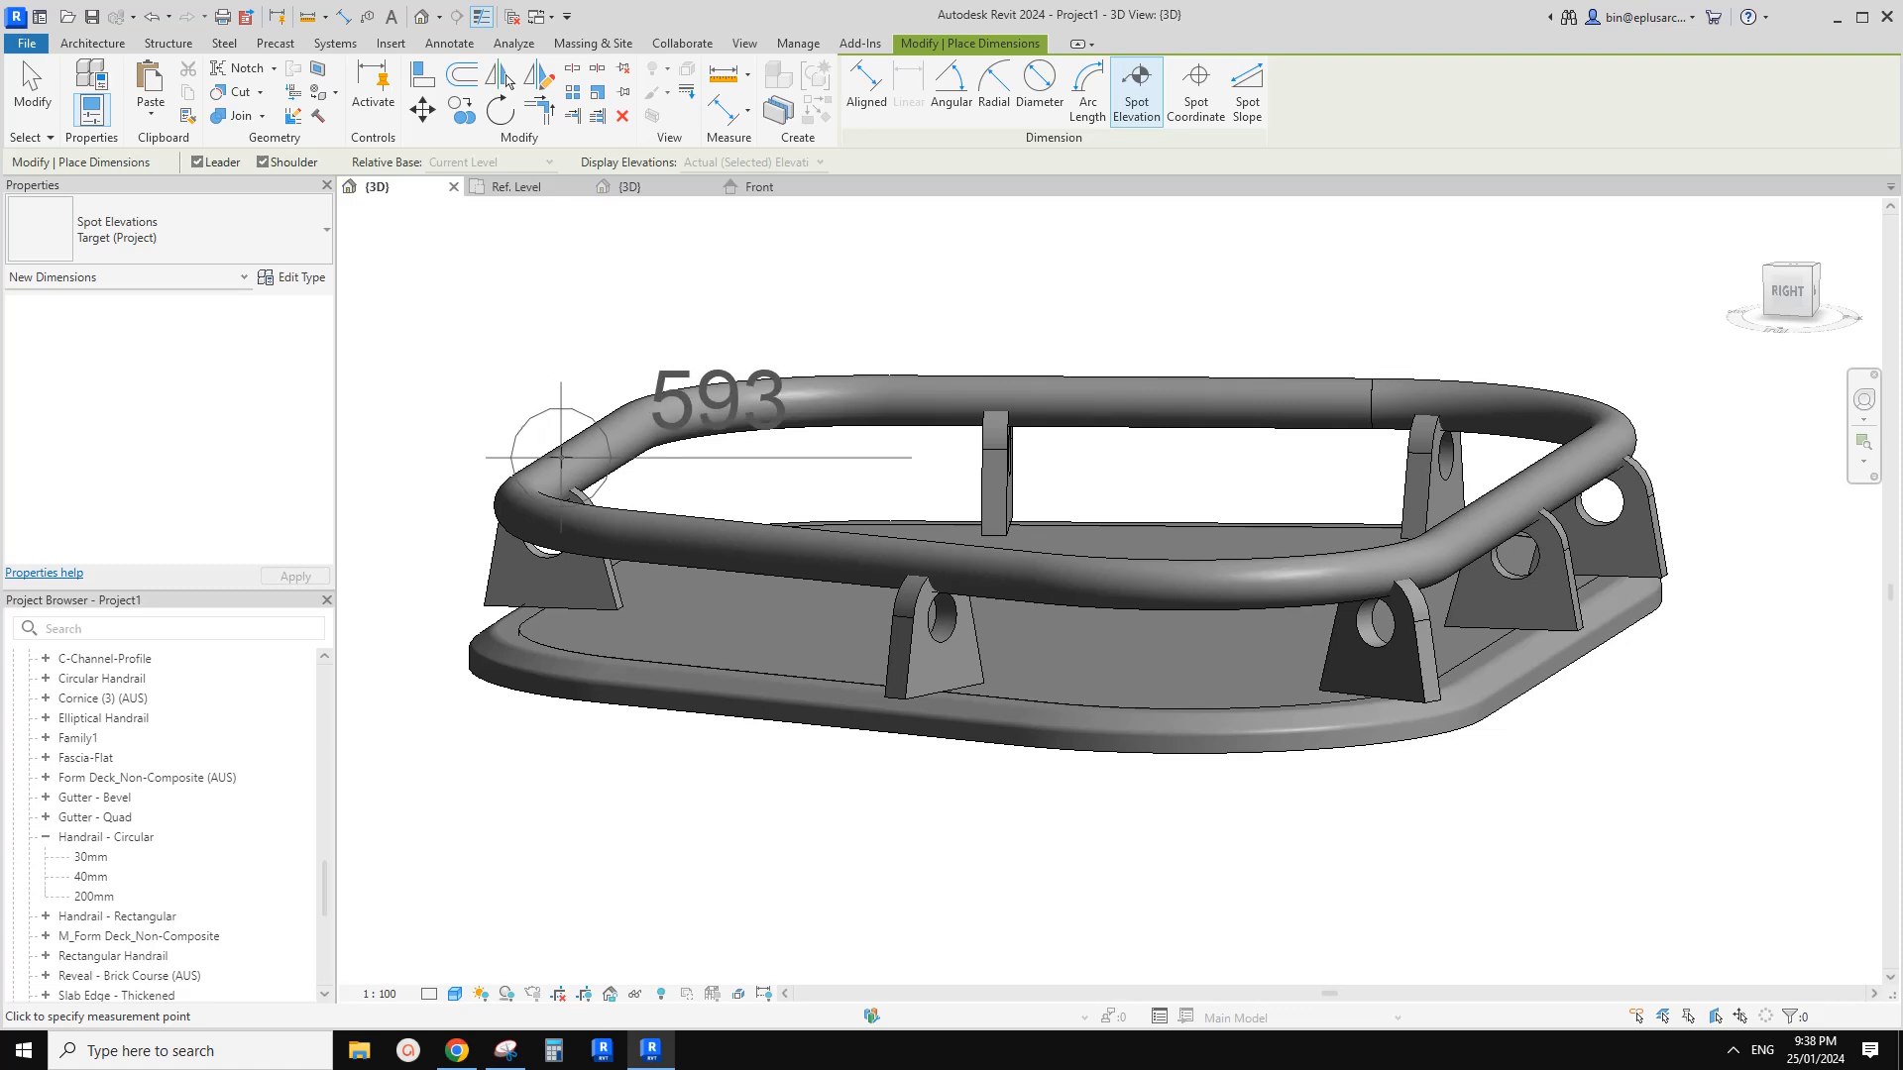
middle_drag(877, 615, 874, 617)
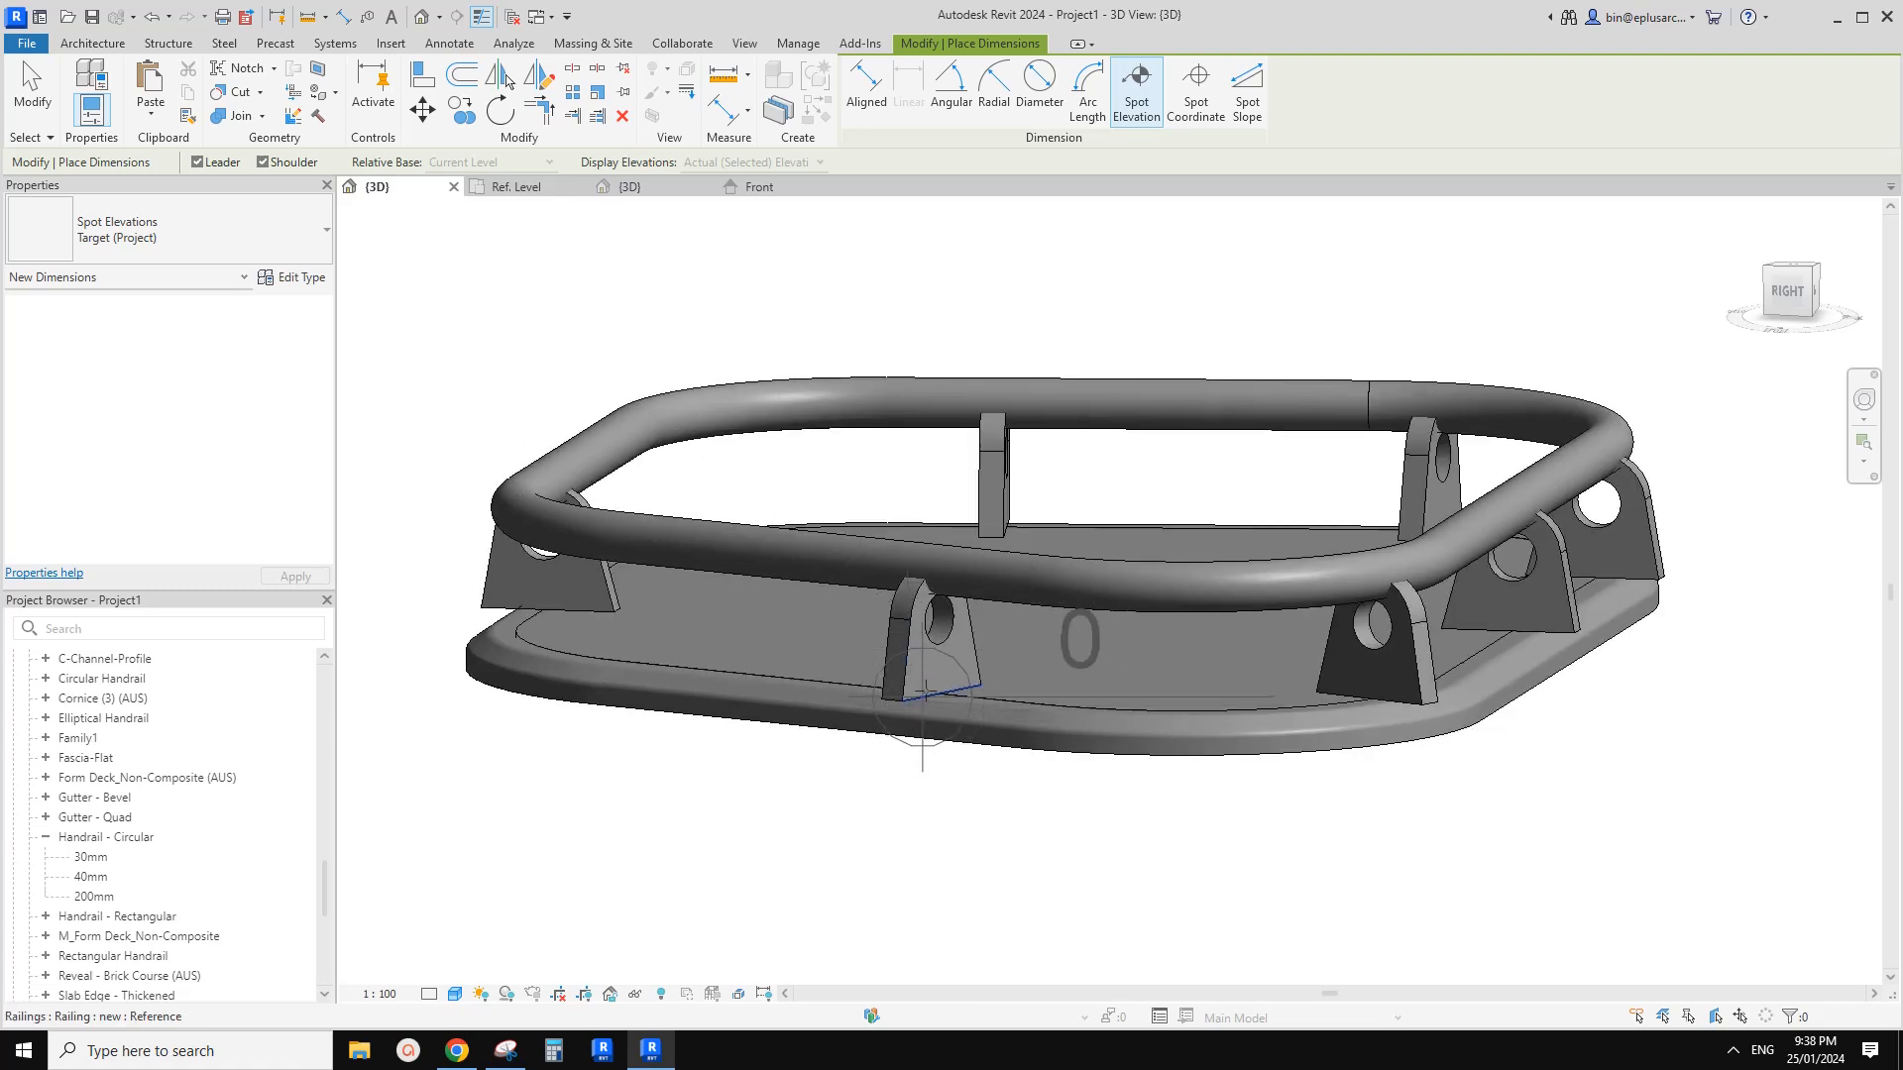
shift+middle_drag(922, 694, 781, 498)
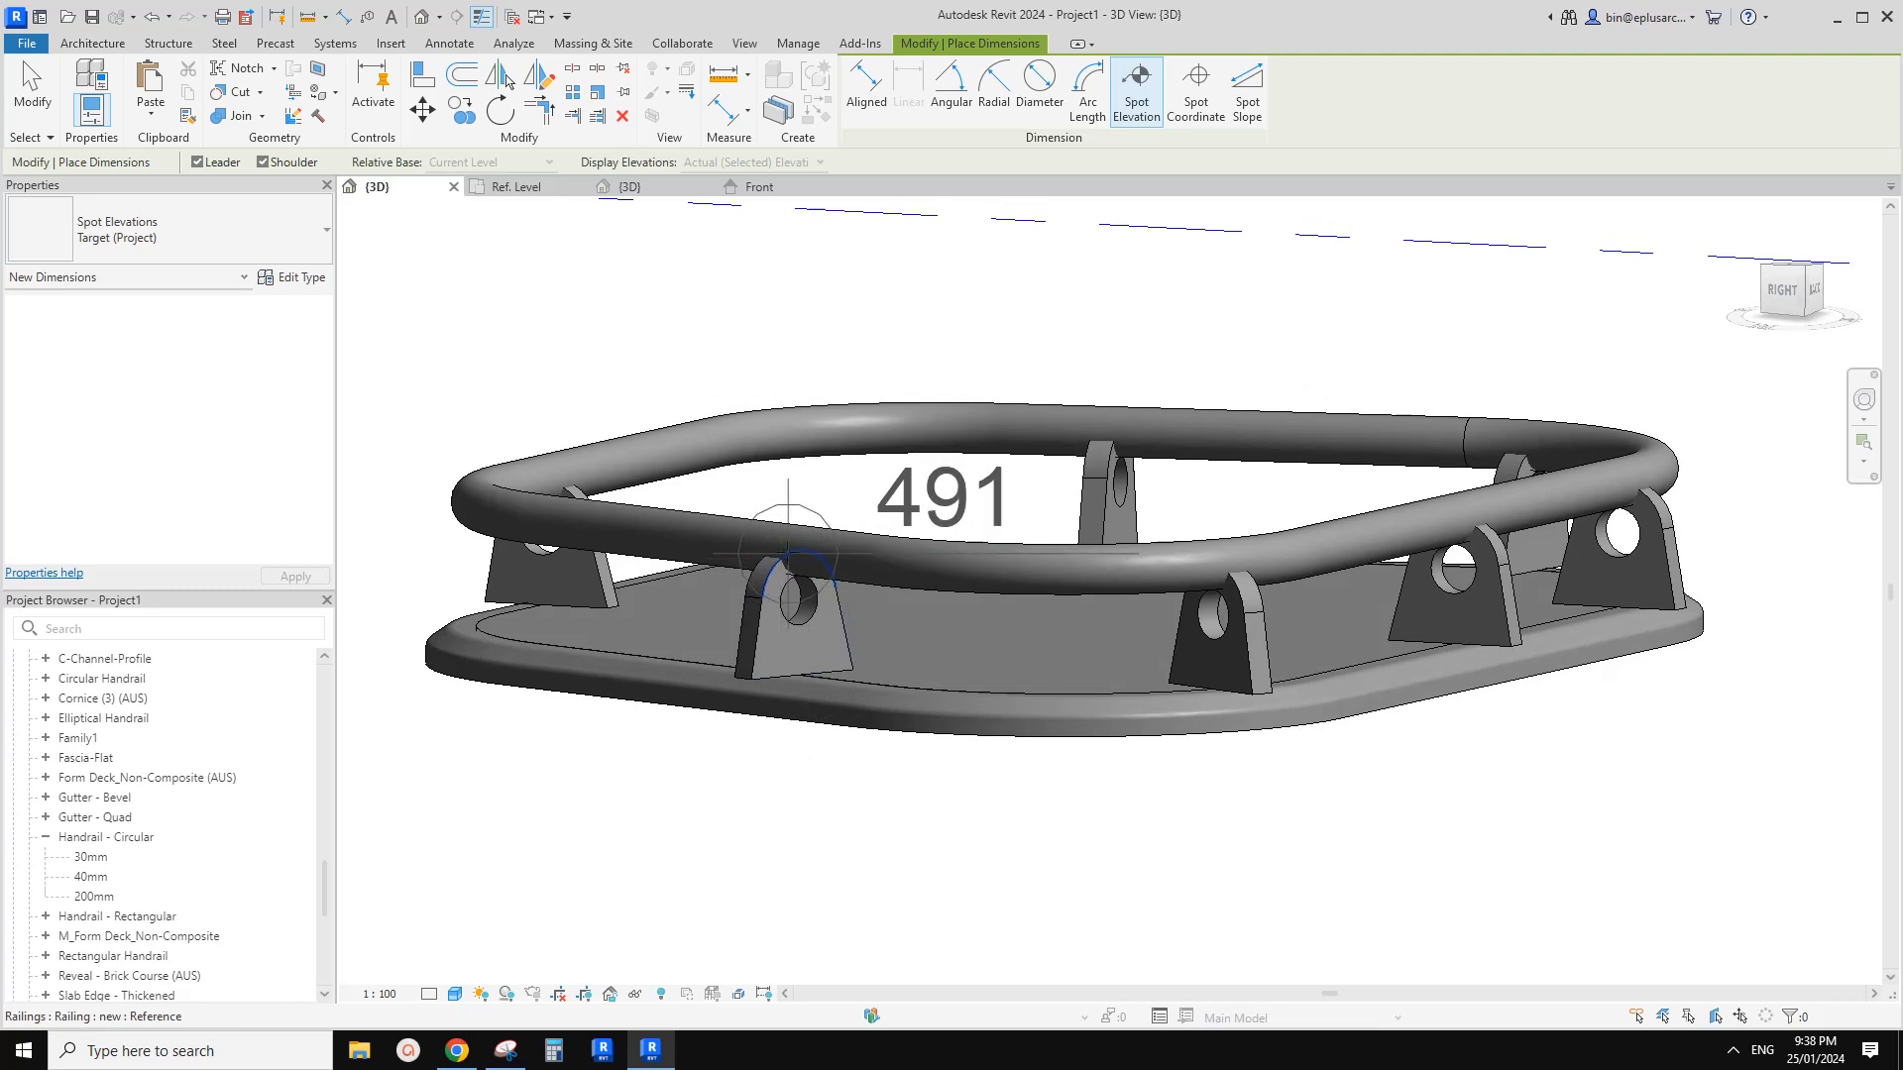
key(Escape)
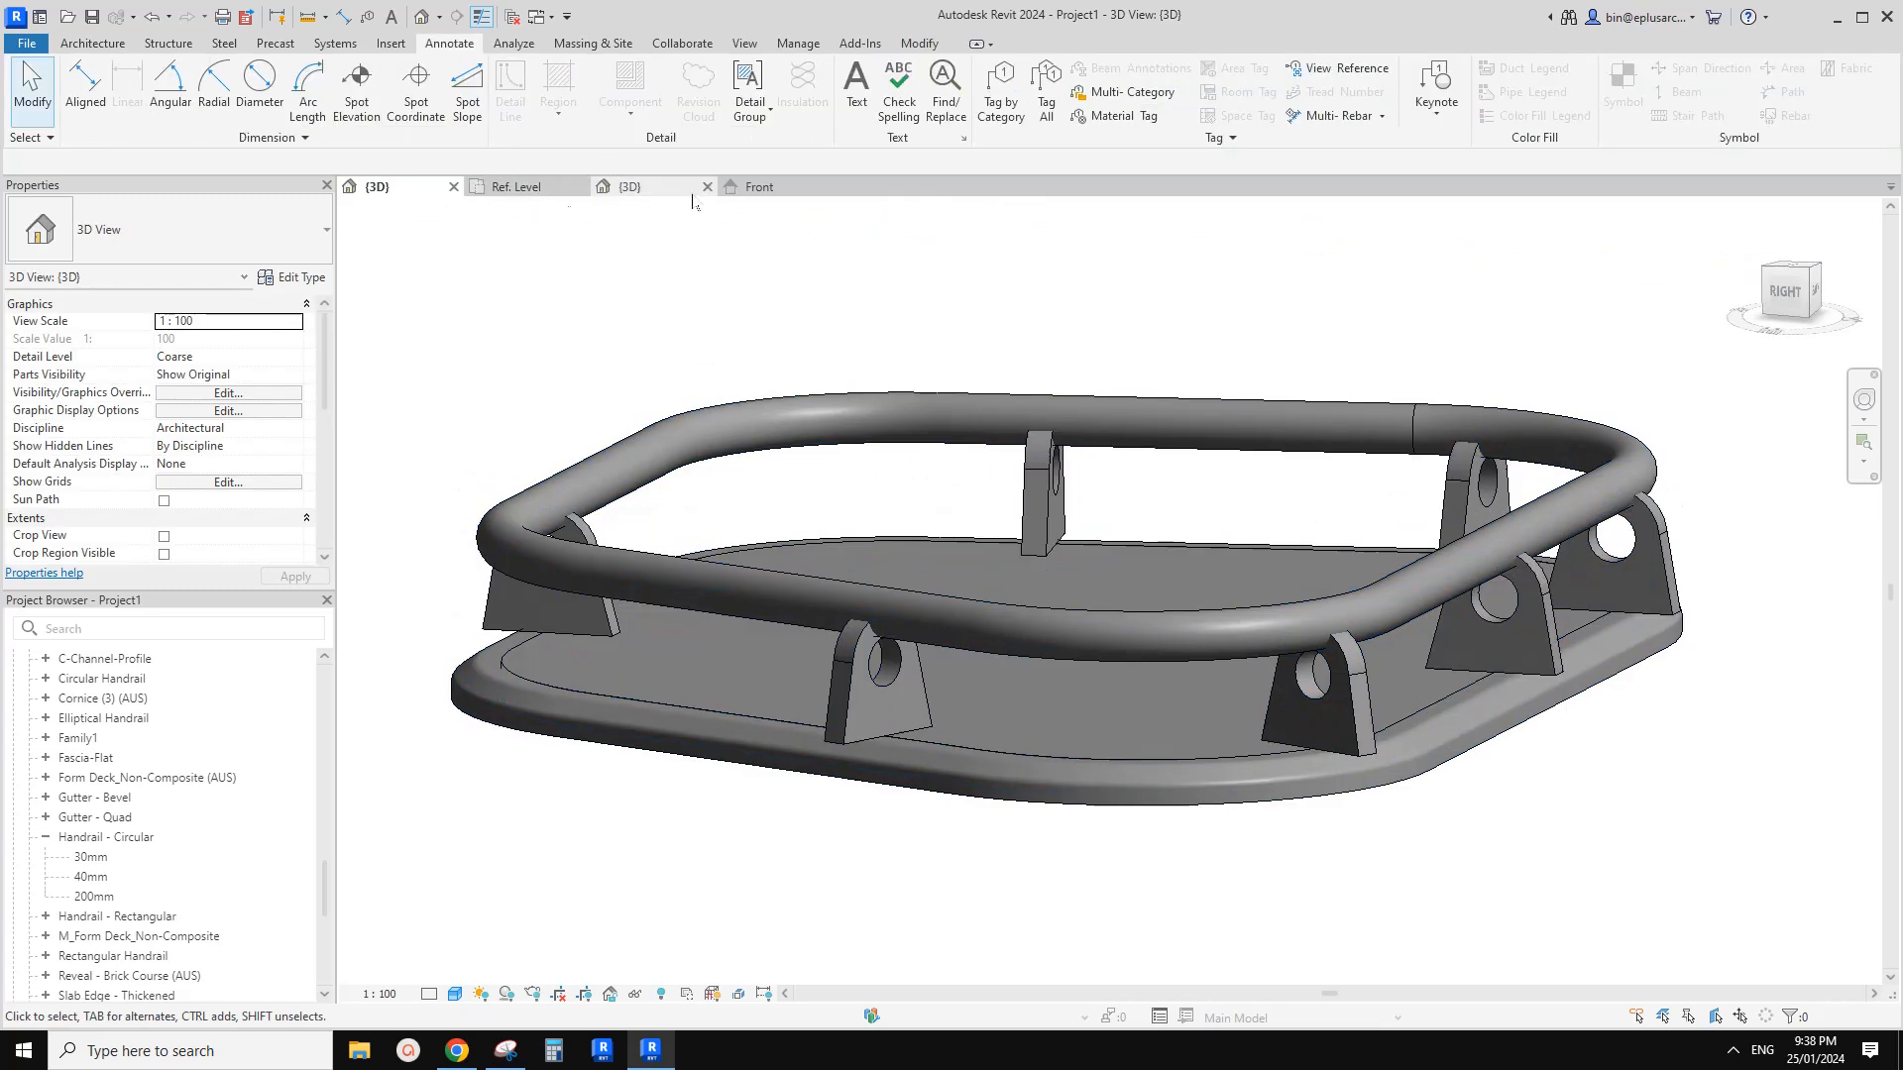
Measure the distance from Ref. Level to the Top reference plane in the family's Front elevation with an aligned dimension
click(761, 188)
middle_drag(843, 709, 807, 637)
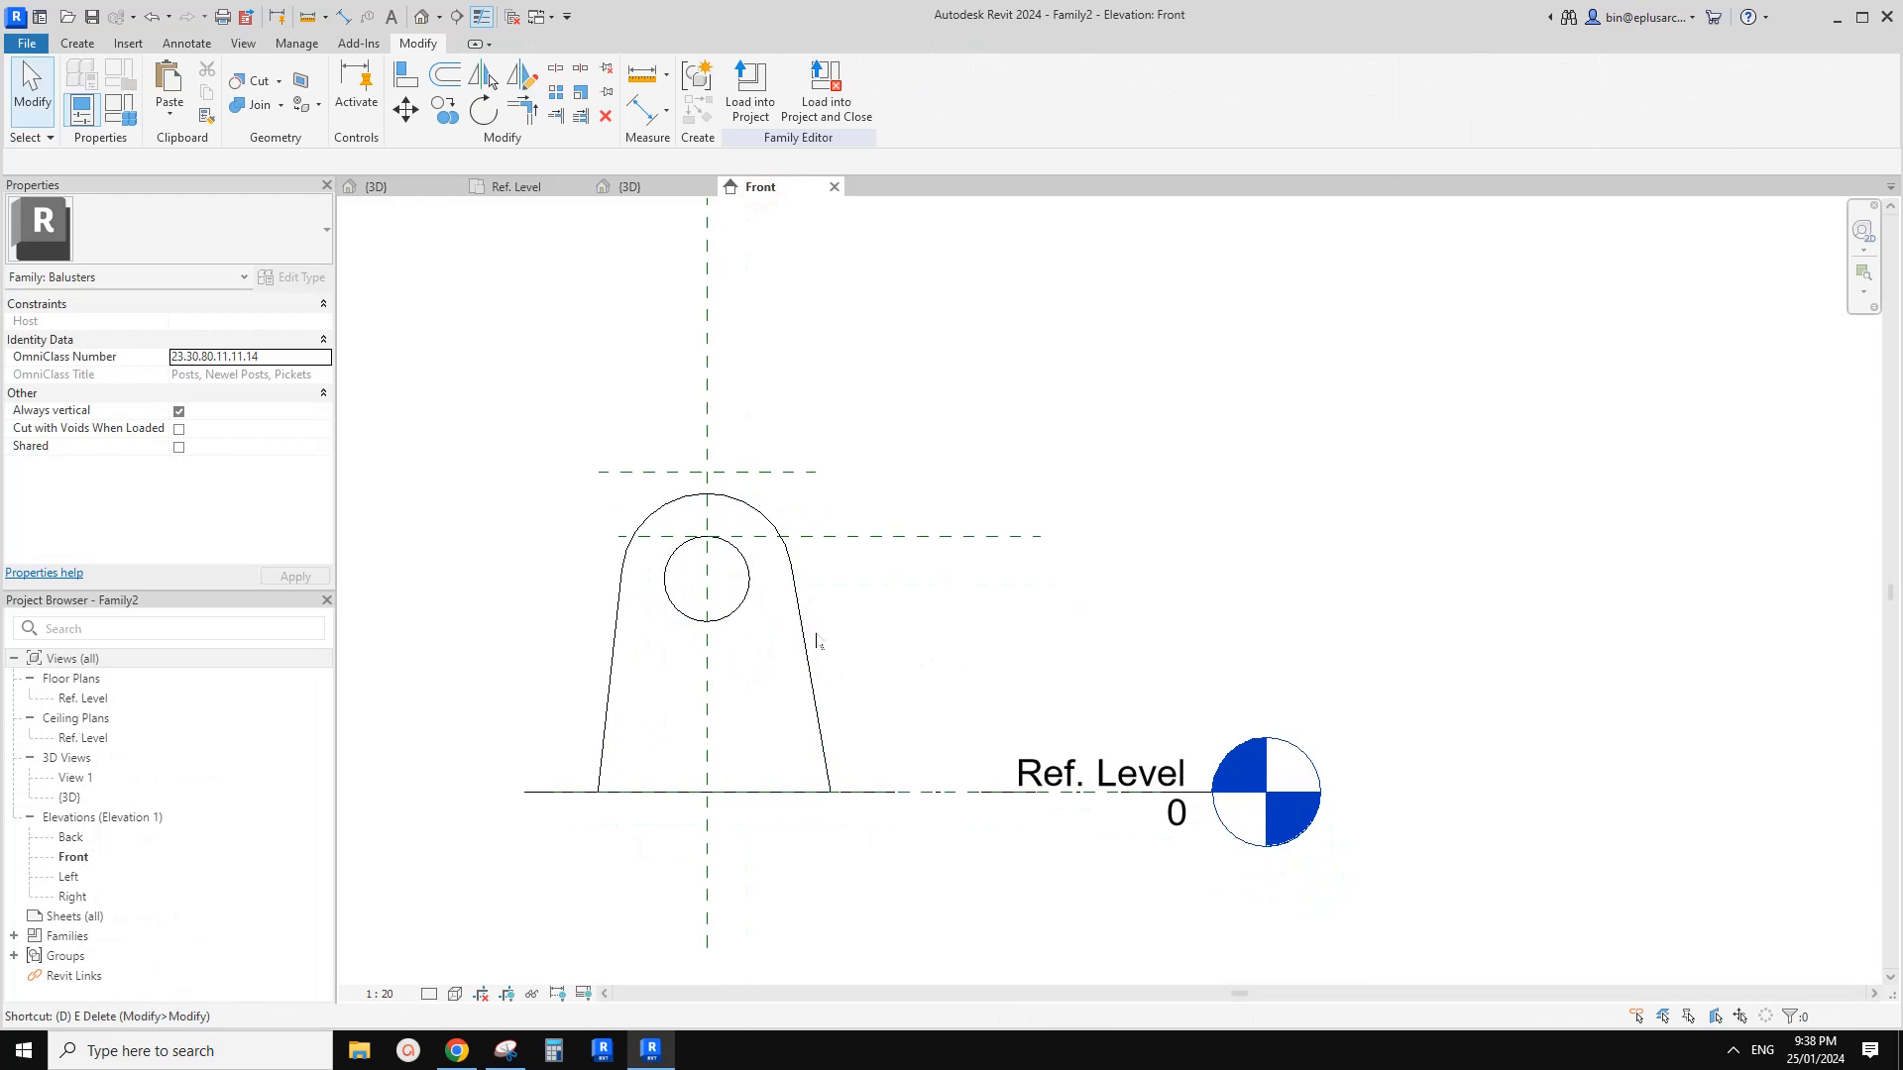
scroll(716, 540, down, 1)
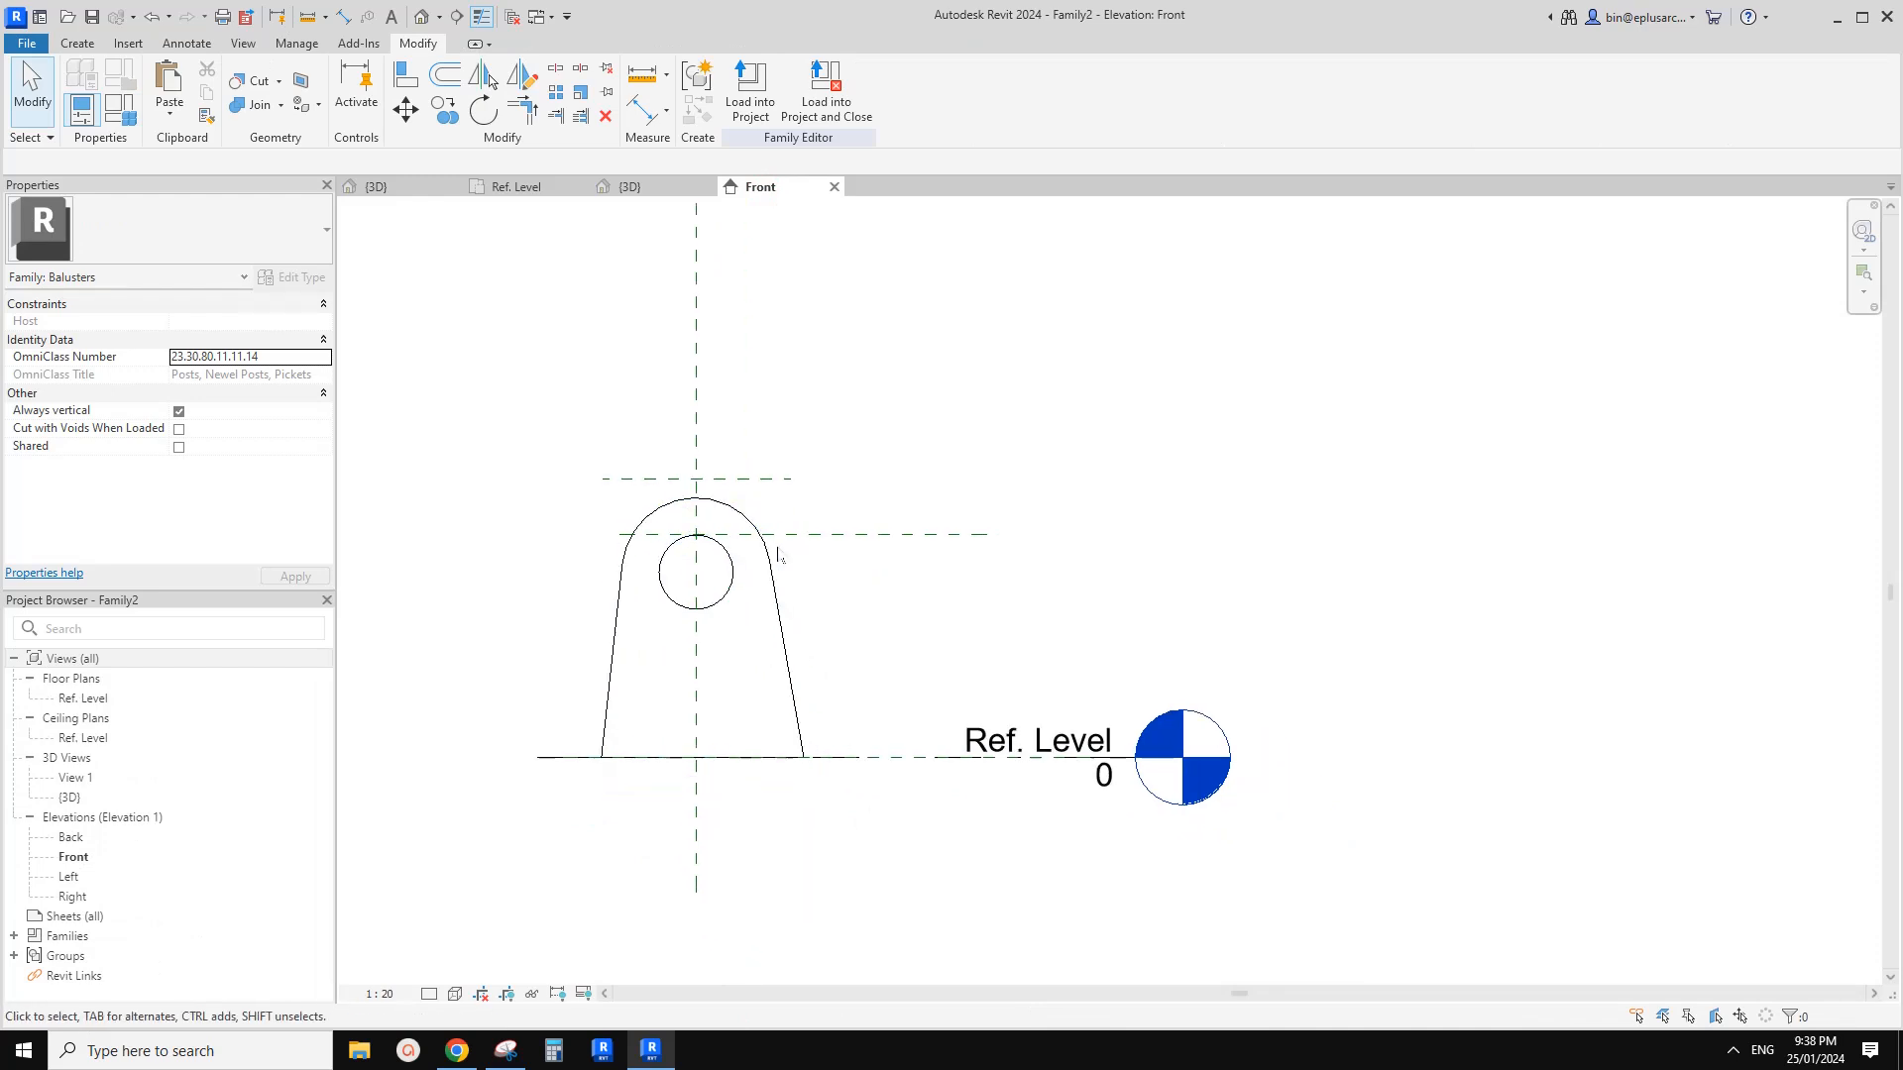
key(d)
key(i)
click(894, 757)
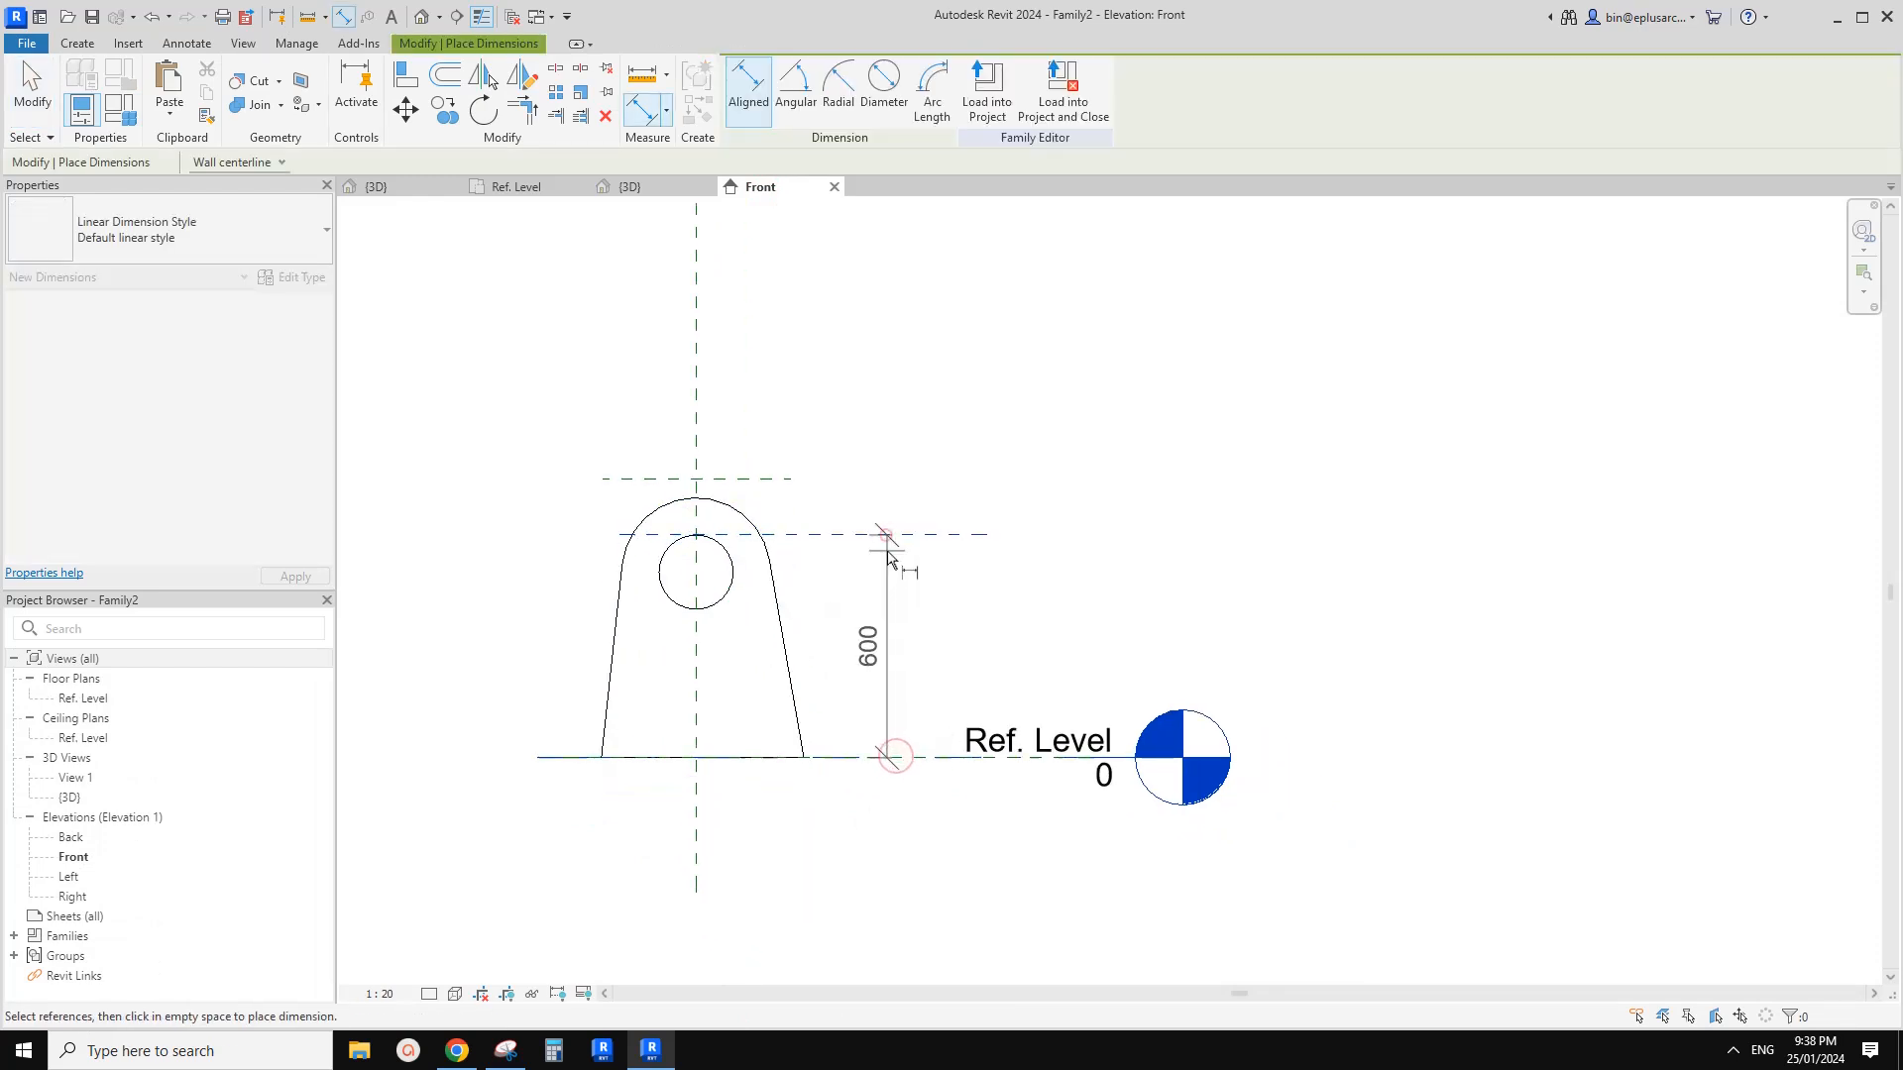
click(888, 557)
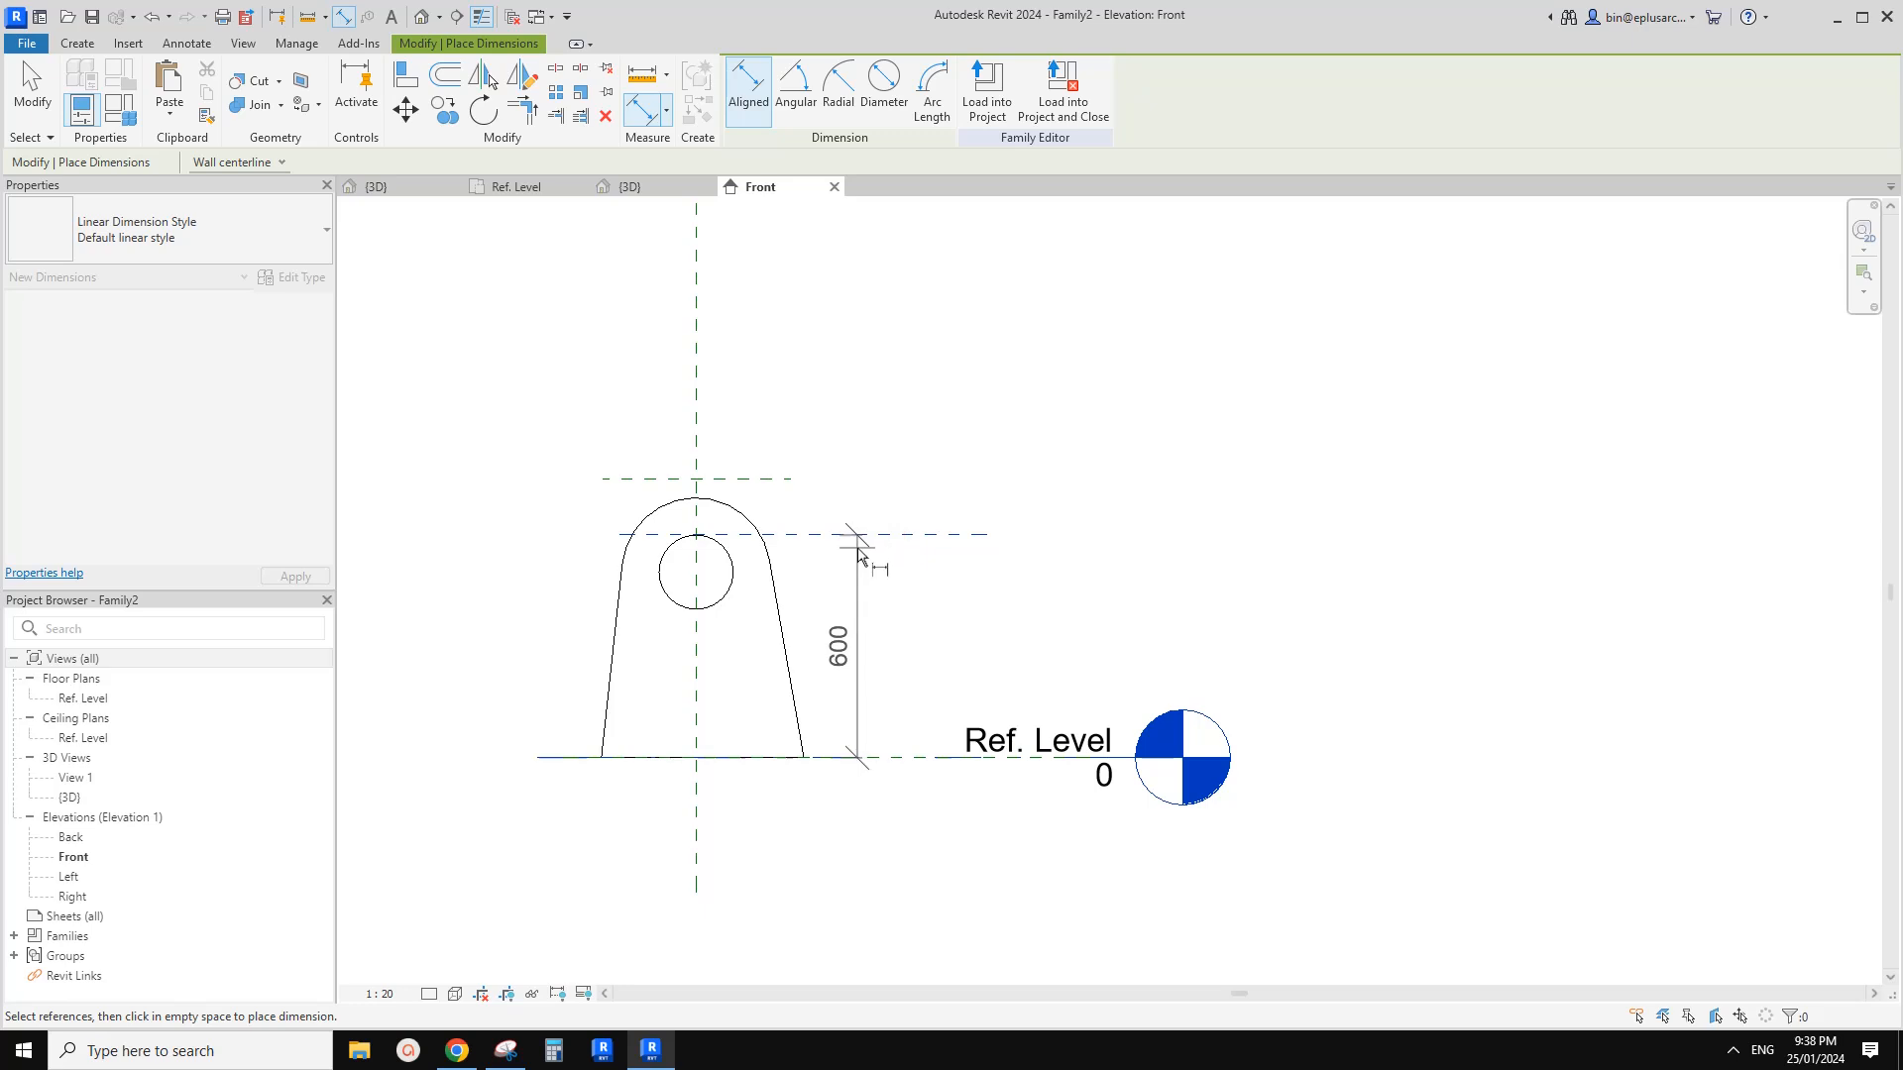
key(Escape)
key(Escape)
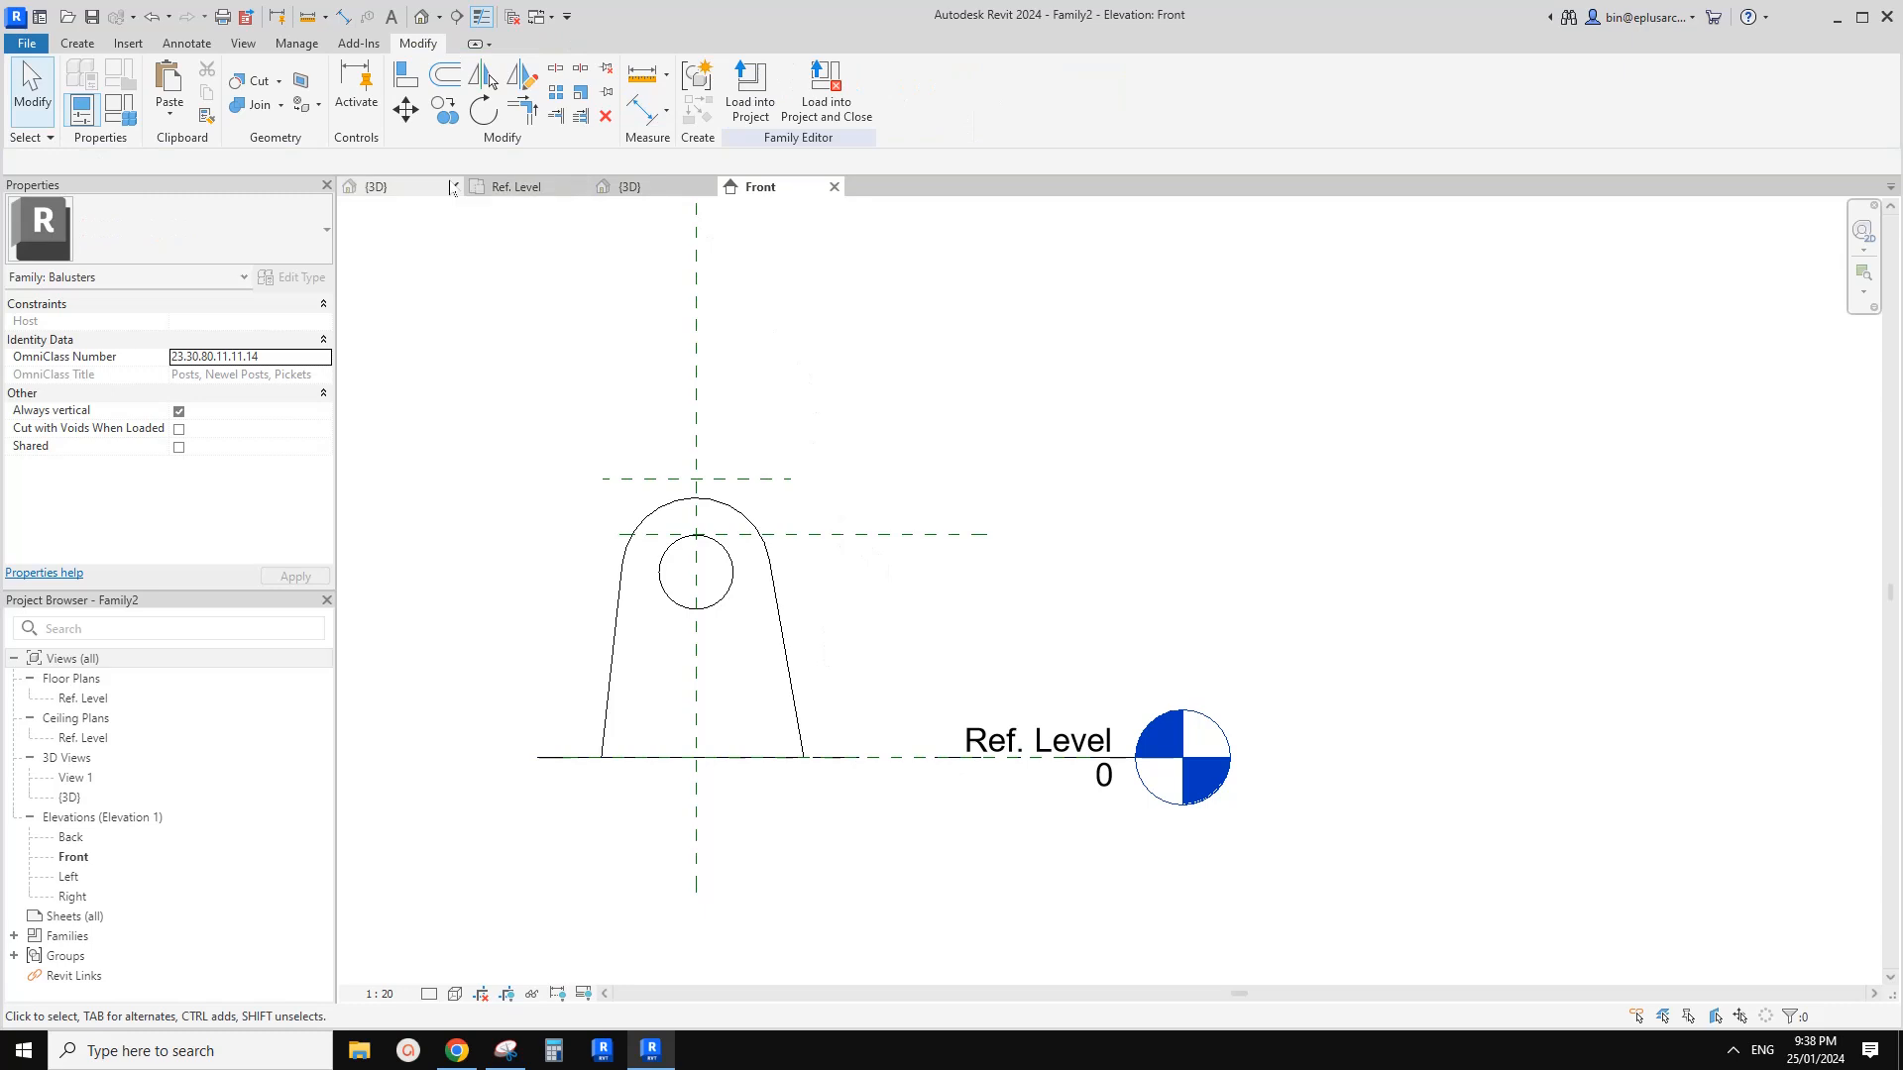
Examine the railing's type properties in the project for its height and top rail settings
click(422, 188)
click(818, 592)
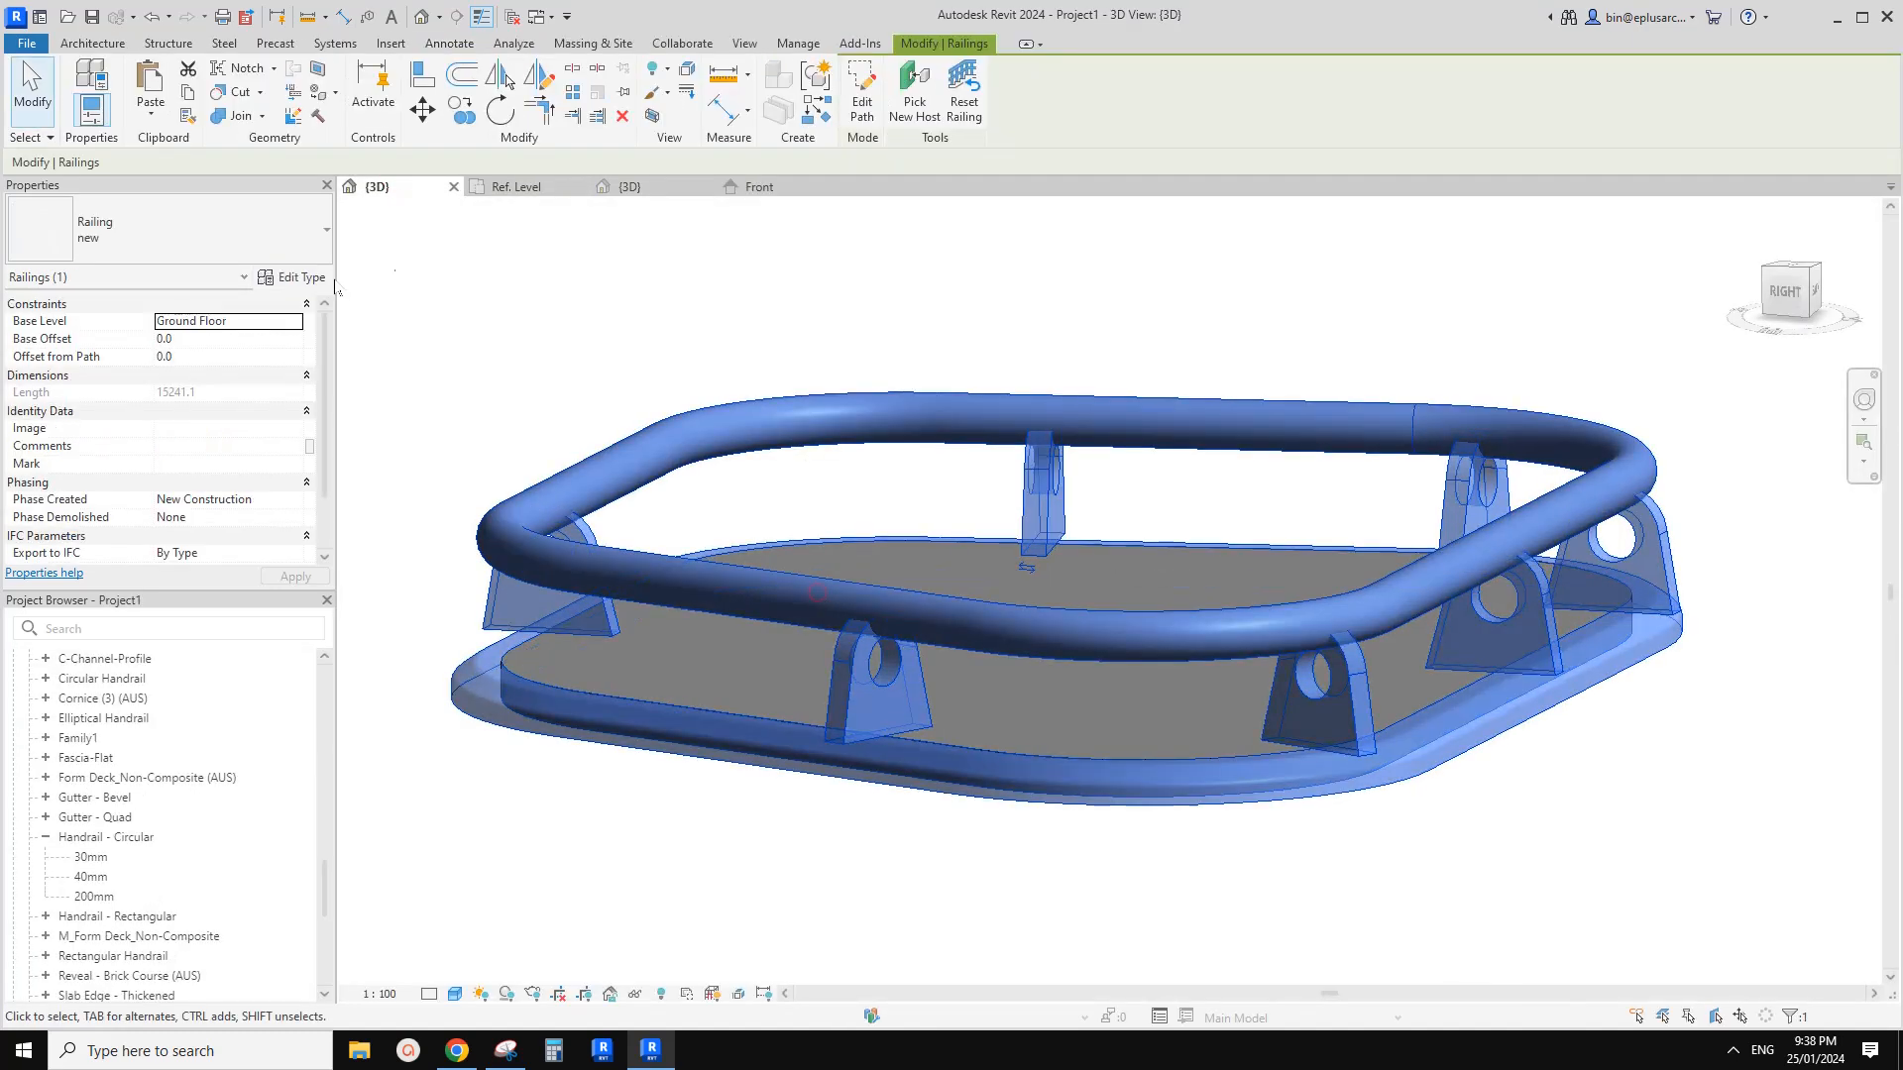
click(301, 277)
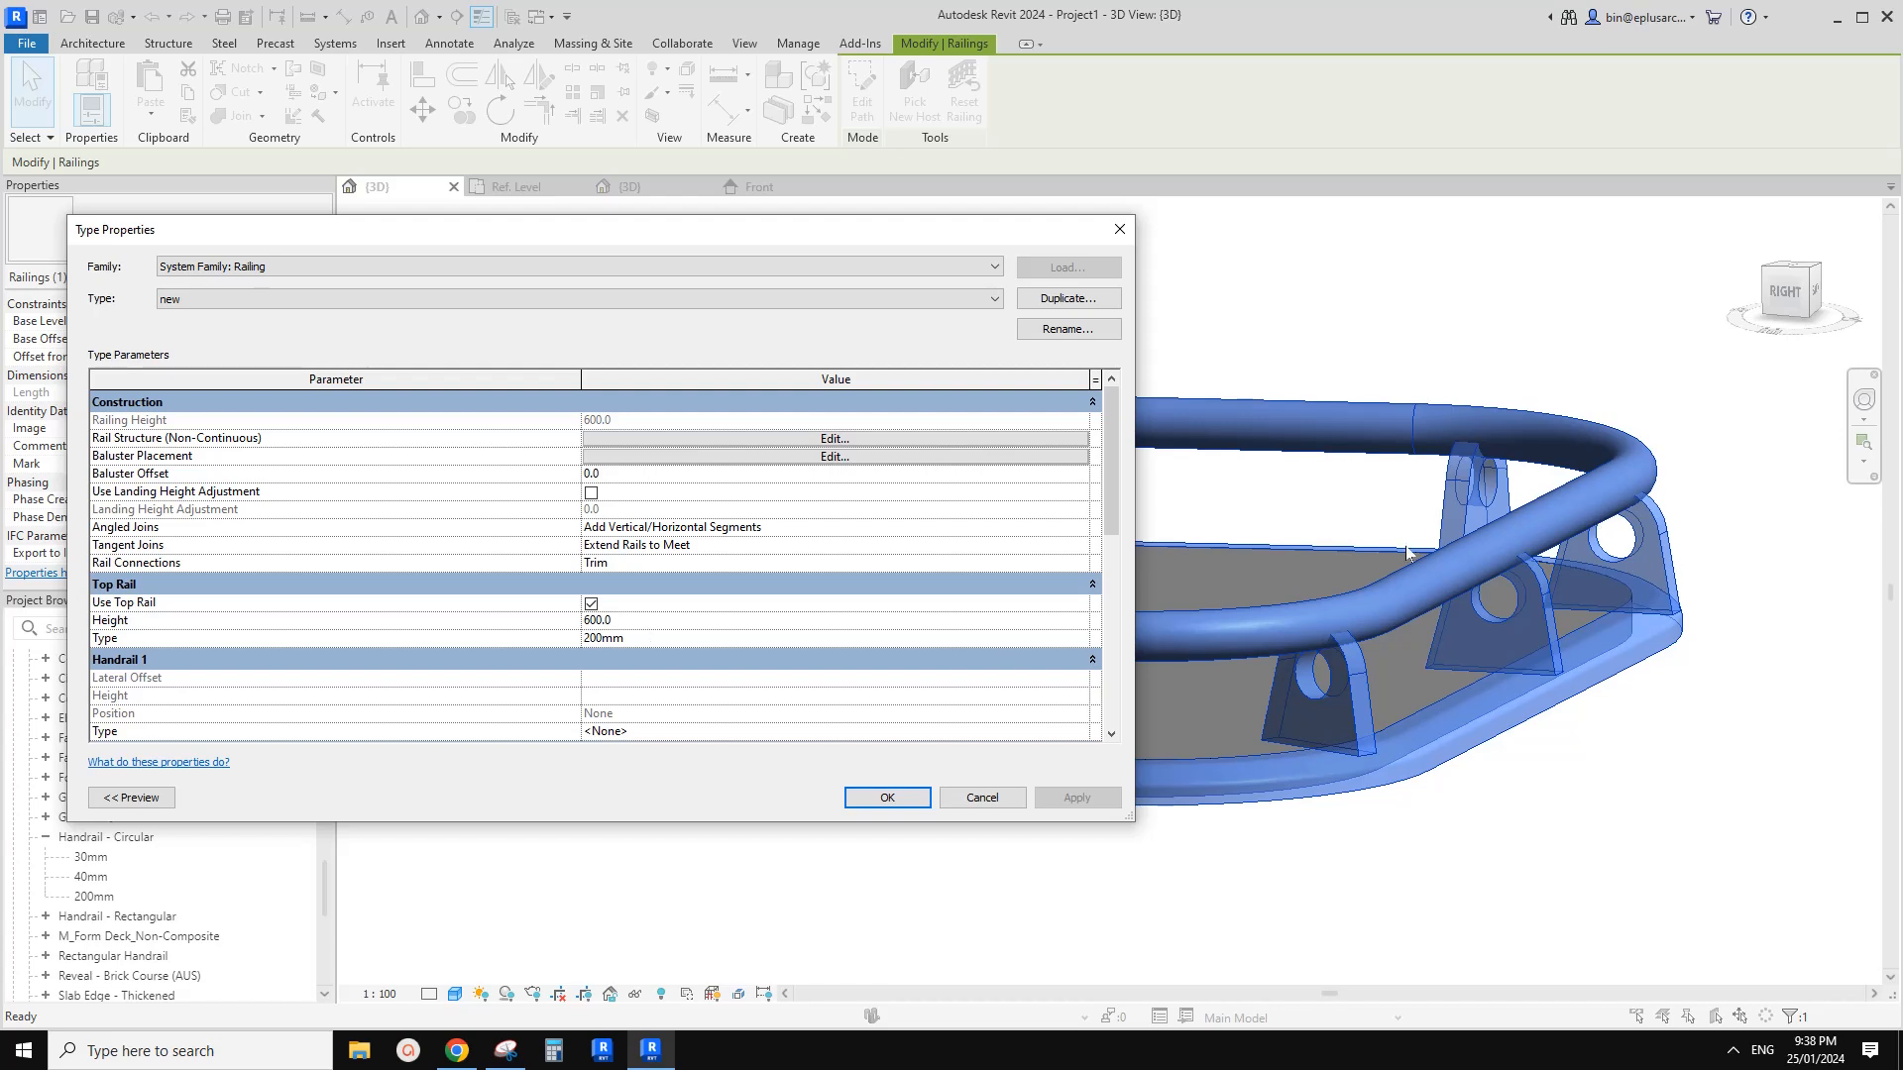
key(Escape)
key(Escape)
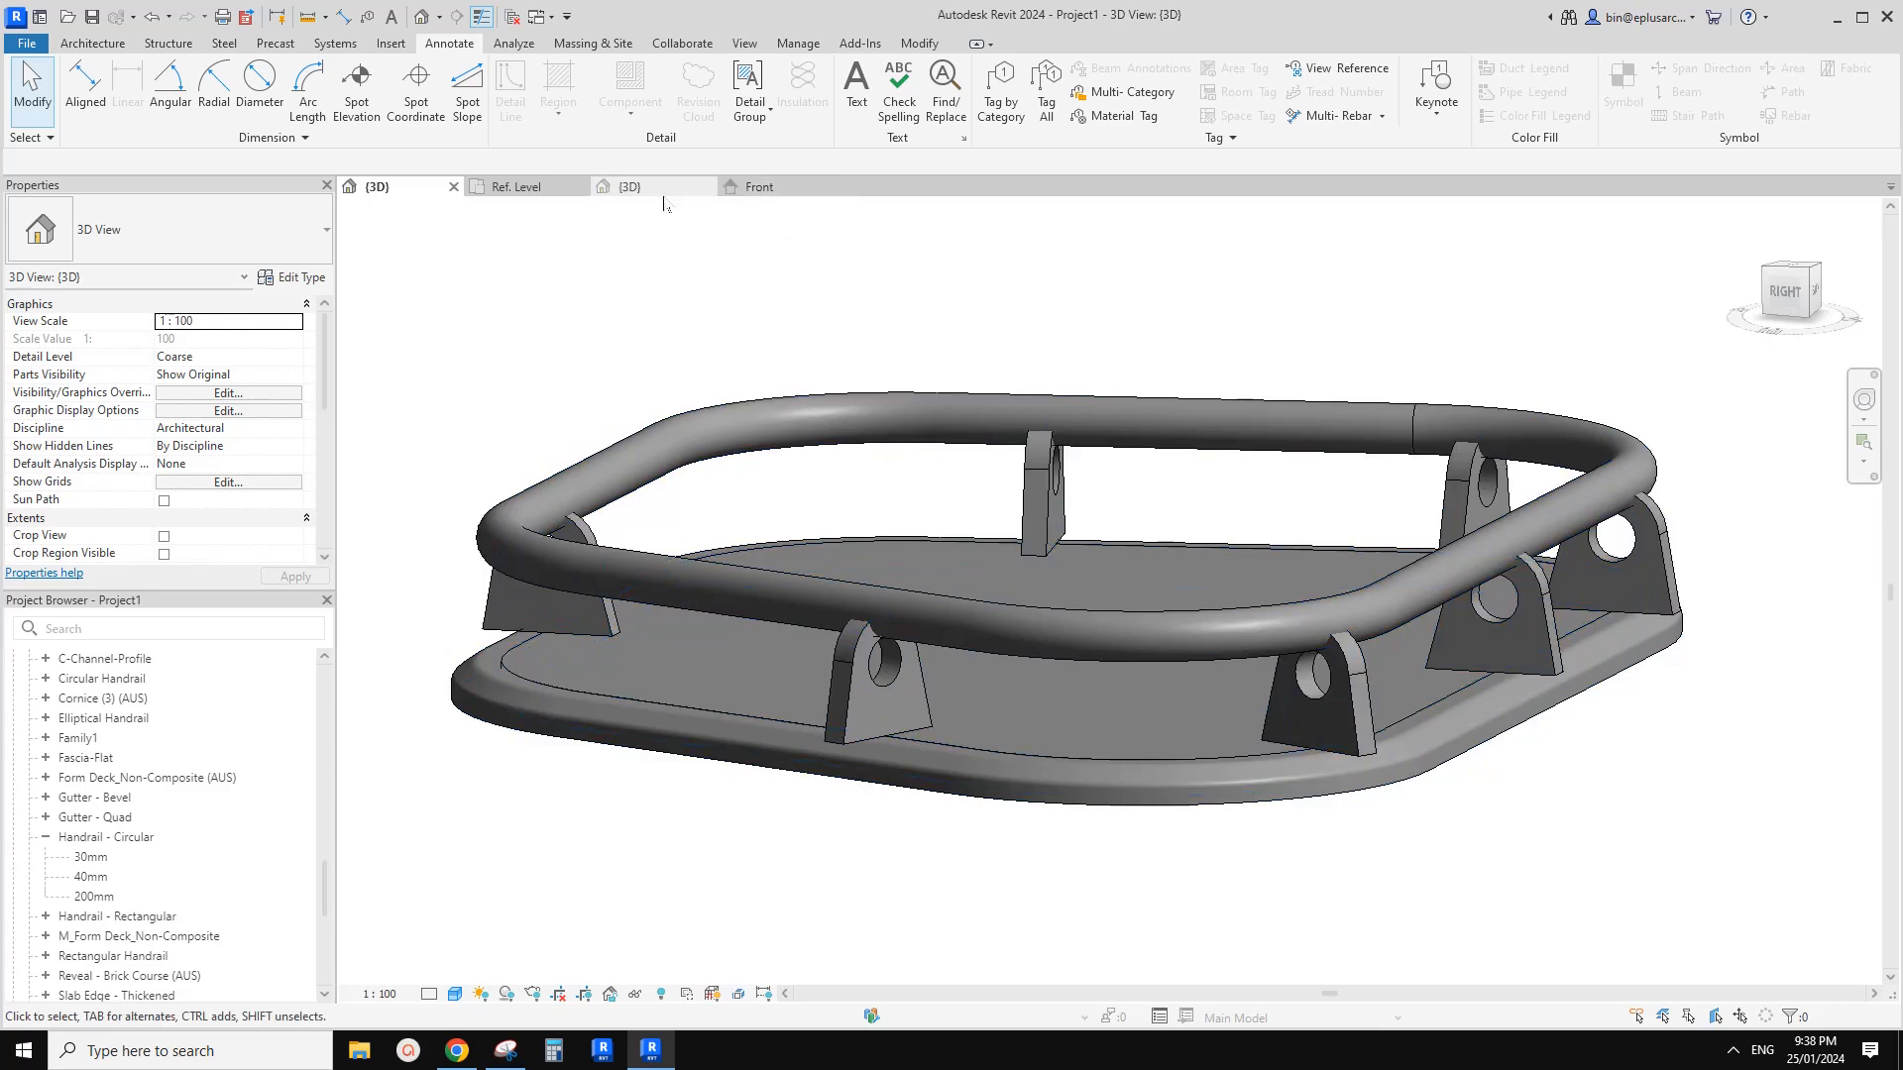
Delete the arched plate extrusion from the baluster family in the Front elevation
click(758, 187)
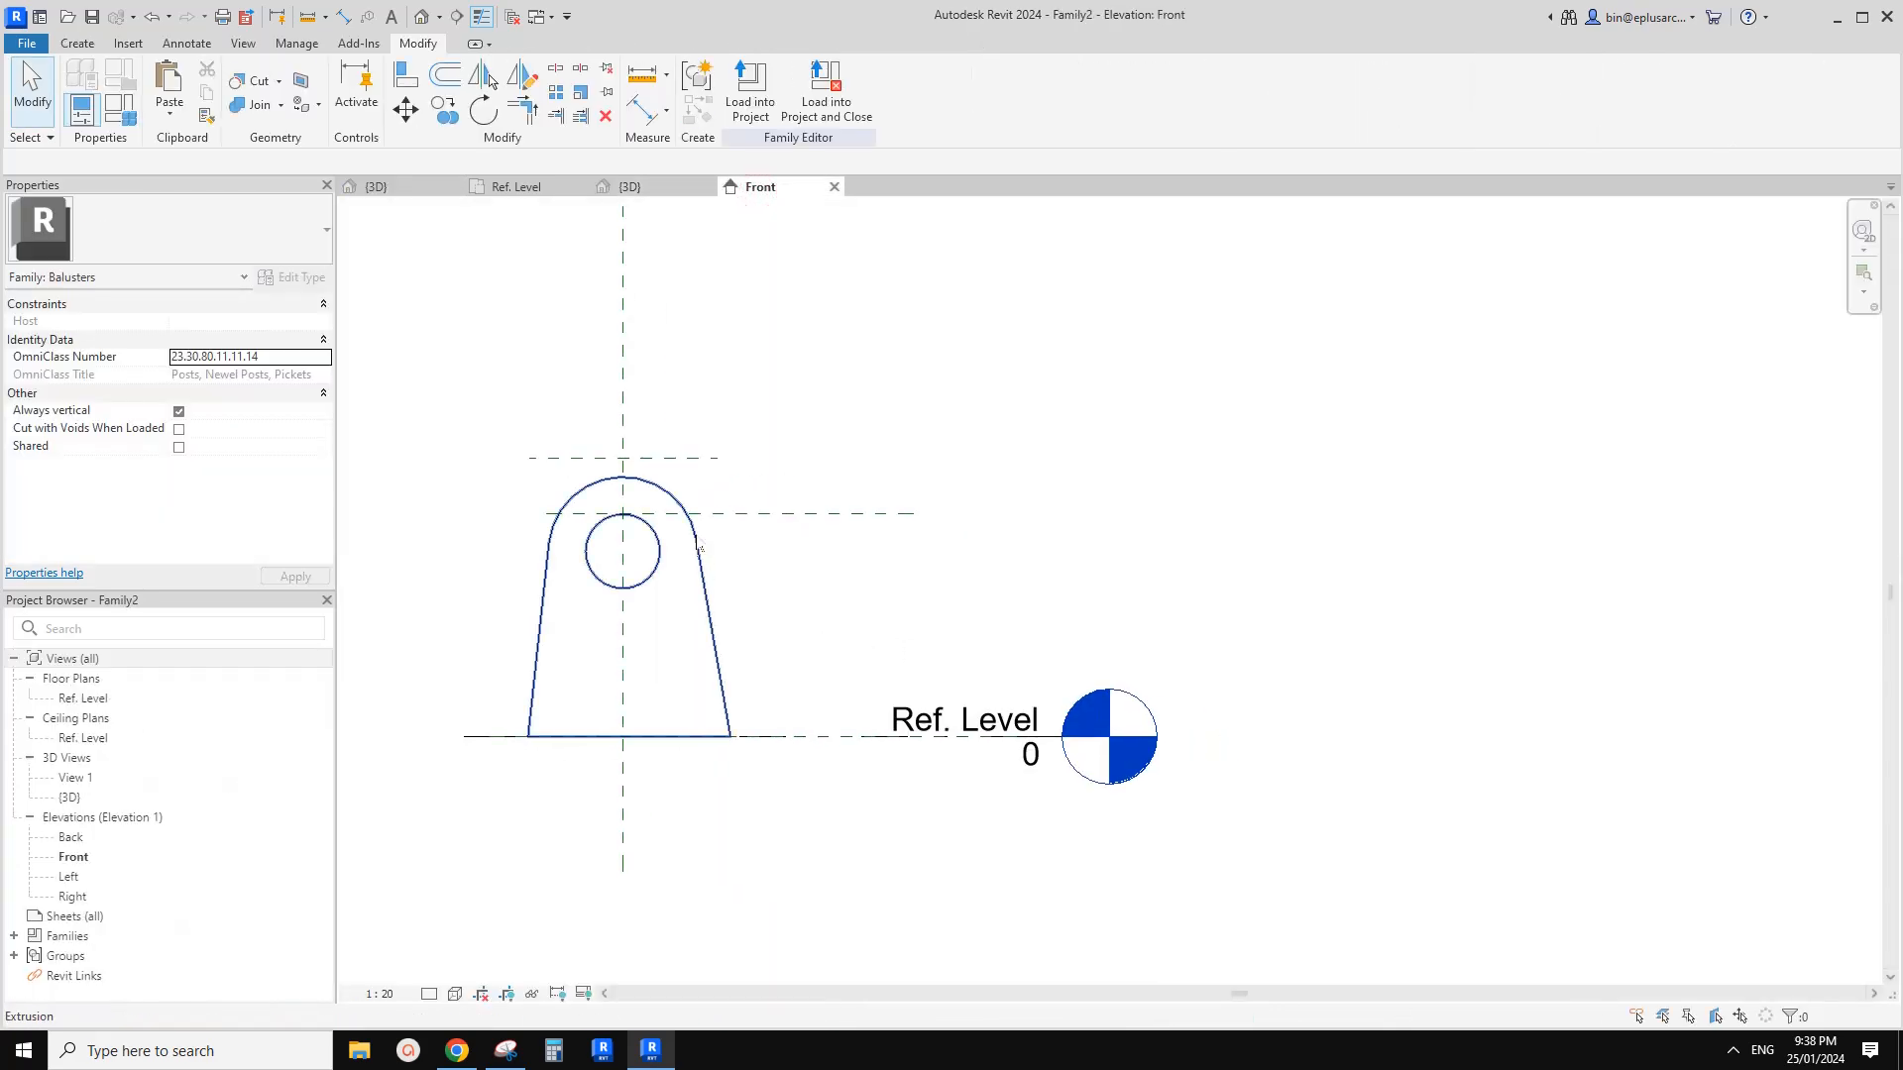
click(698, 543)
key(Delete)
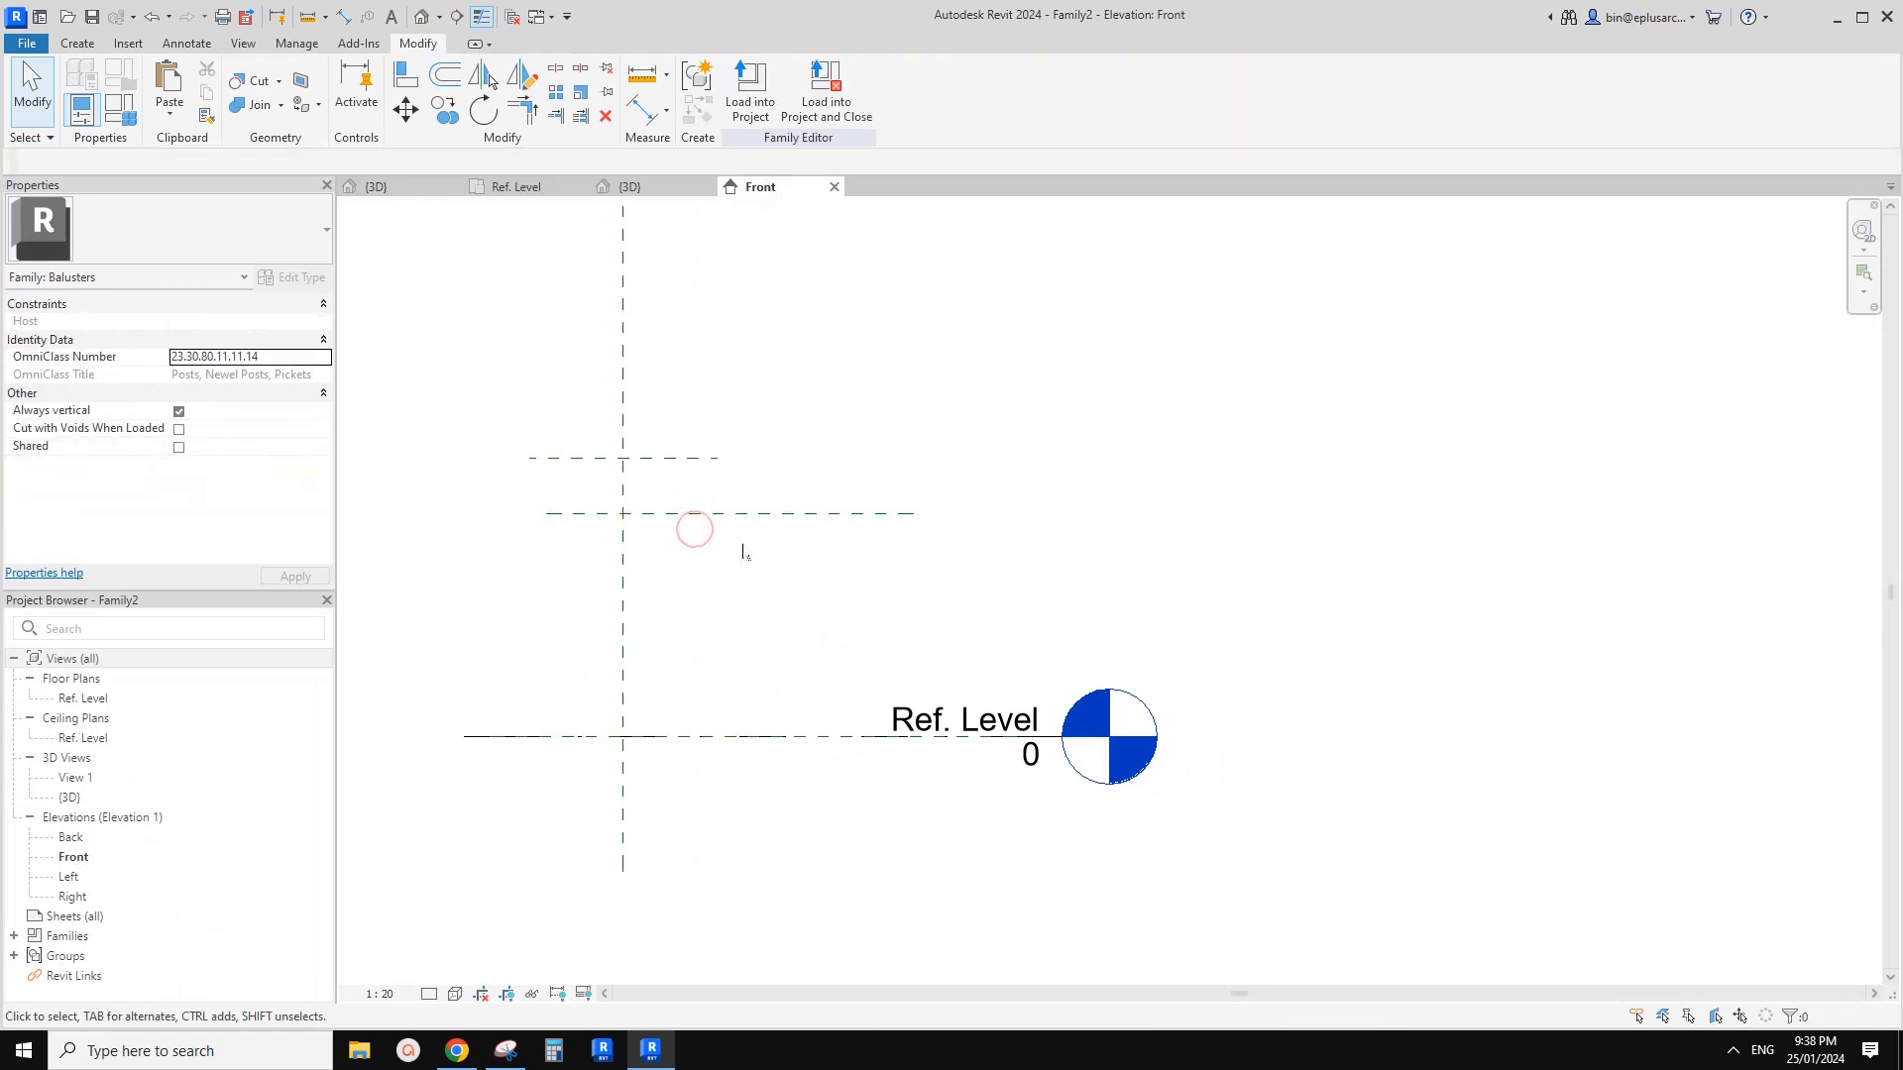
Try to move the Top reference plane down by 100
click(719, 516)
key(m)
key(v)
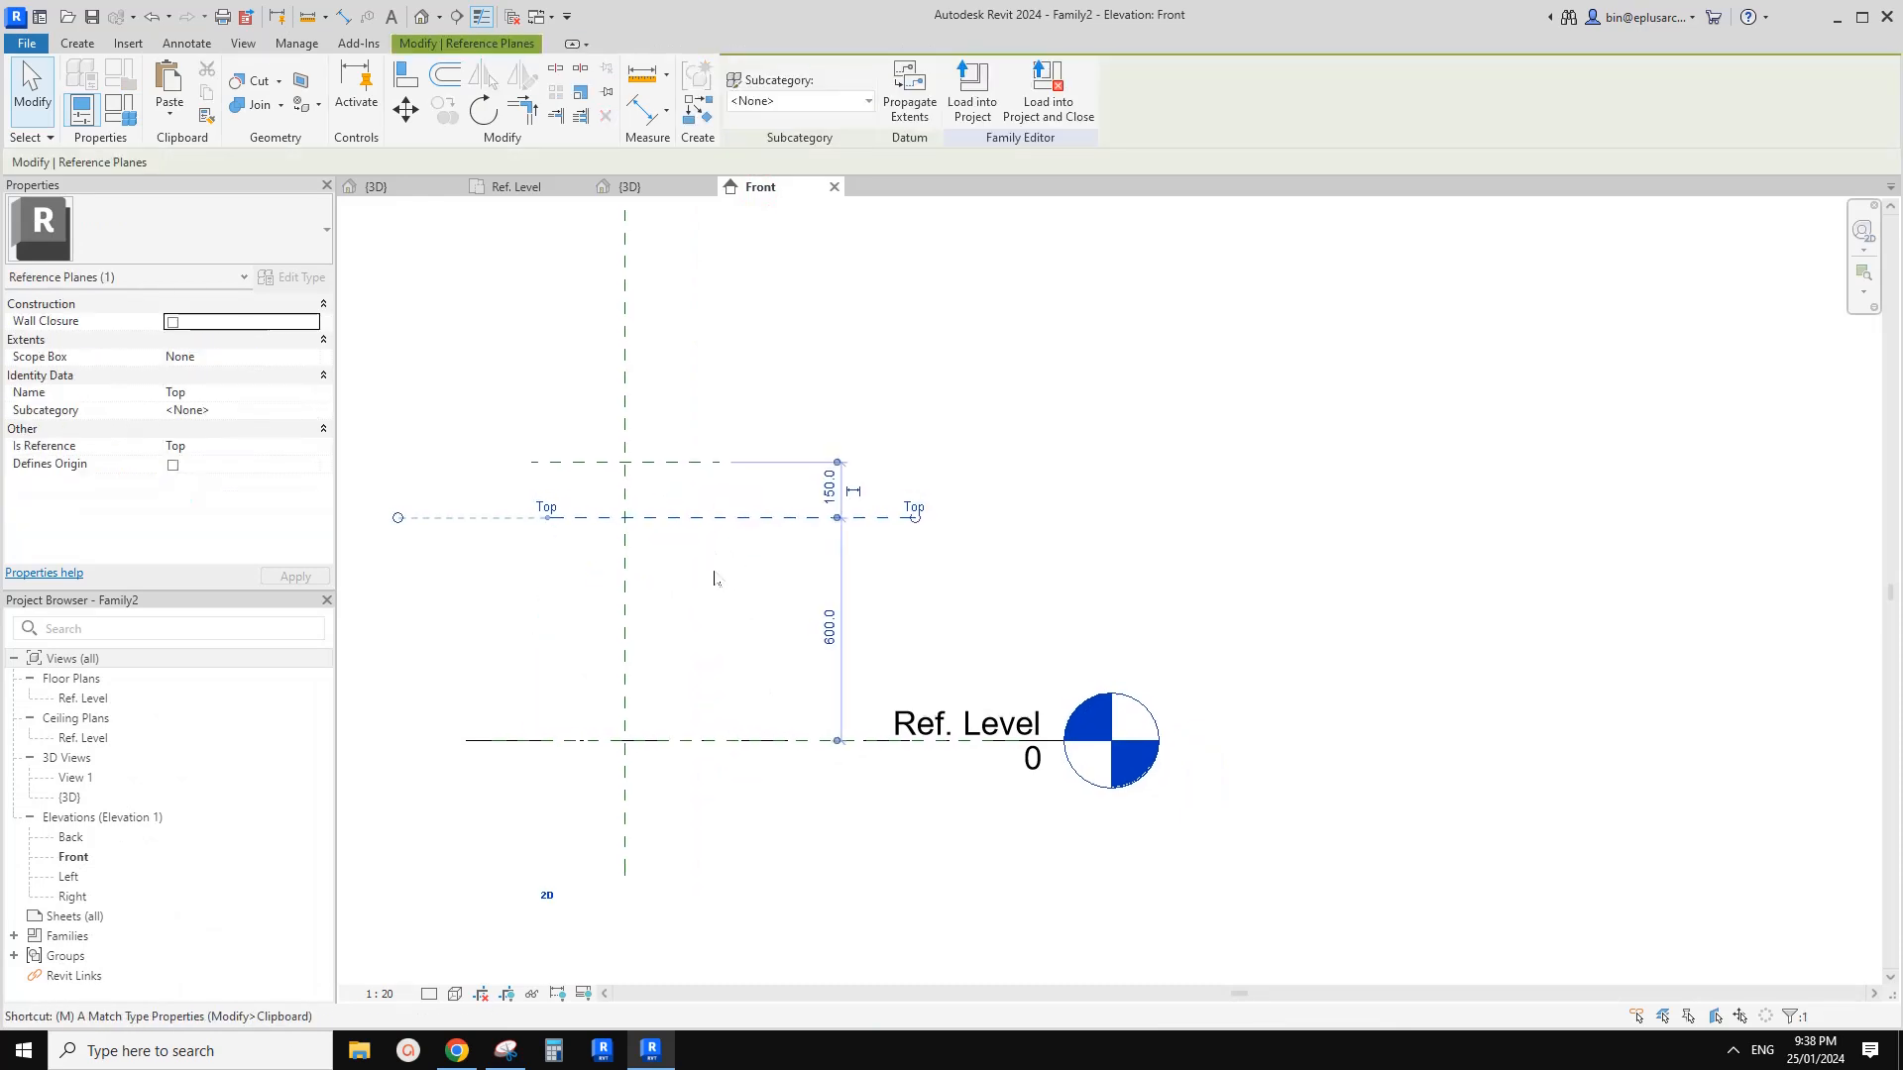
click(718, 565)
text(100)
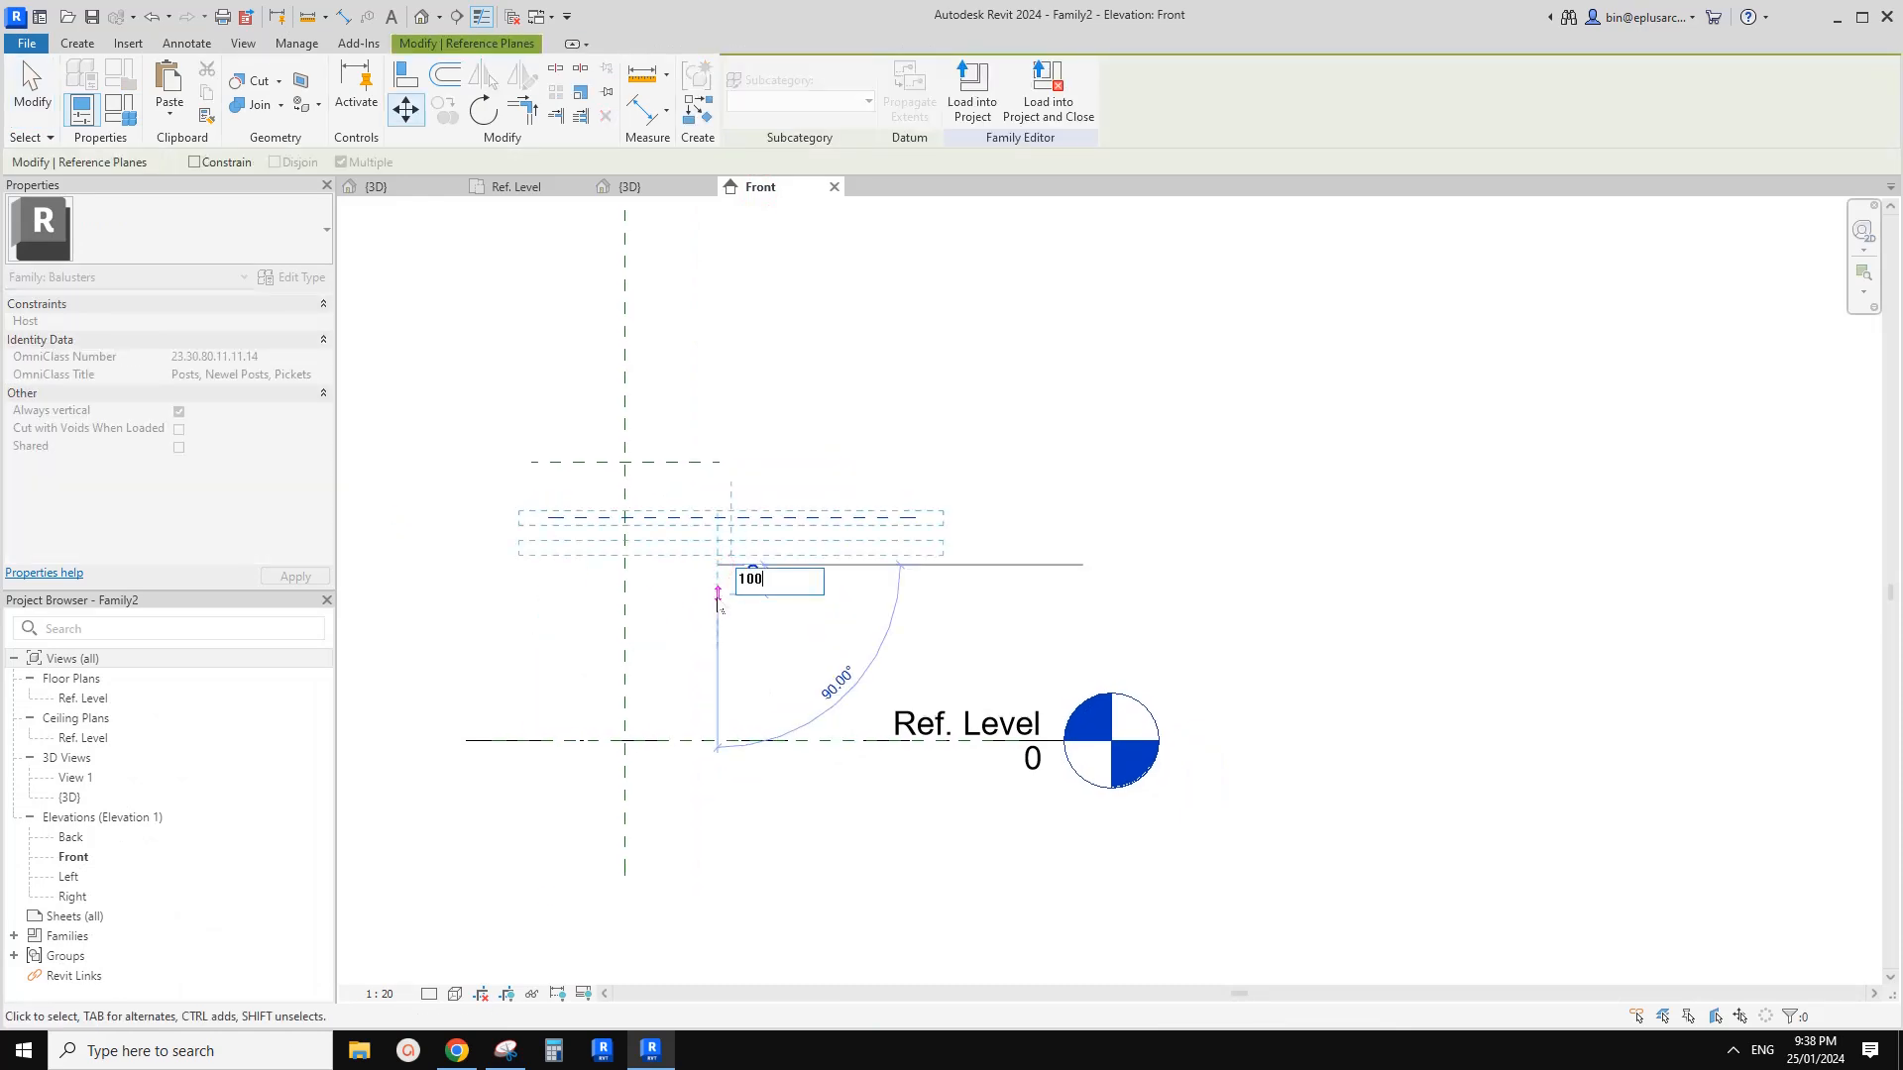
key(Return)
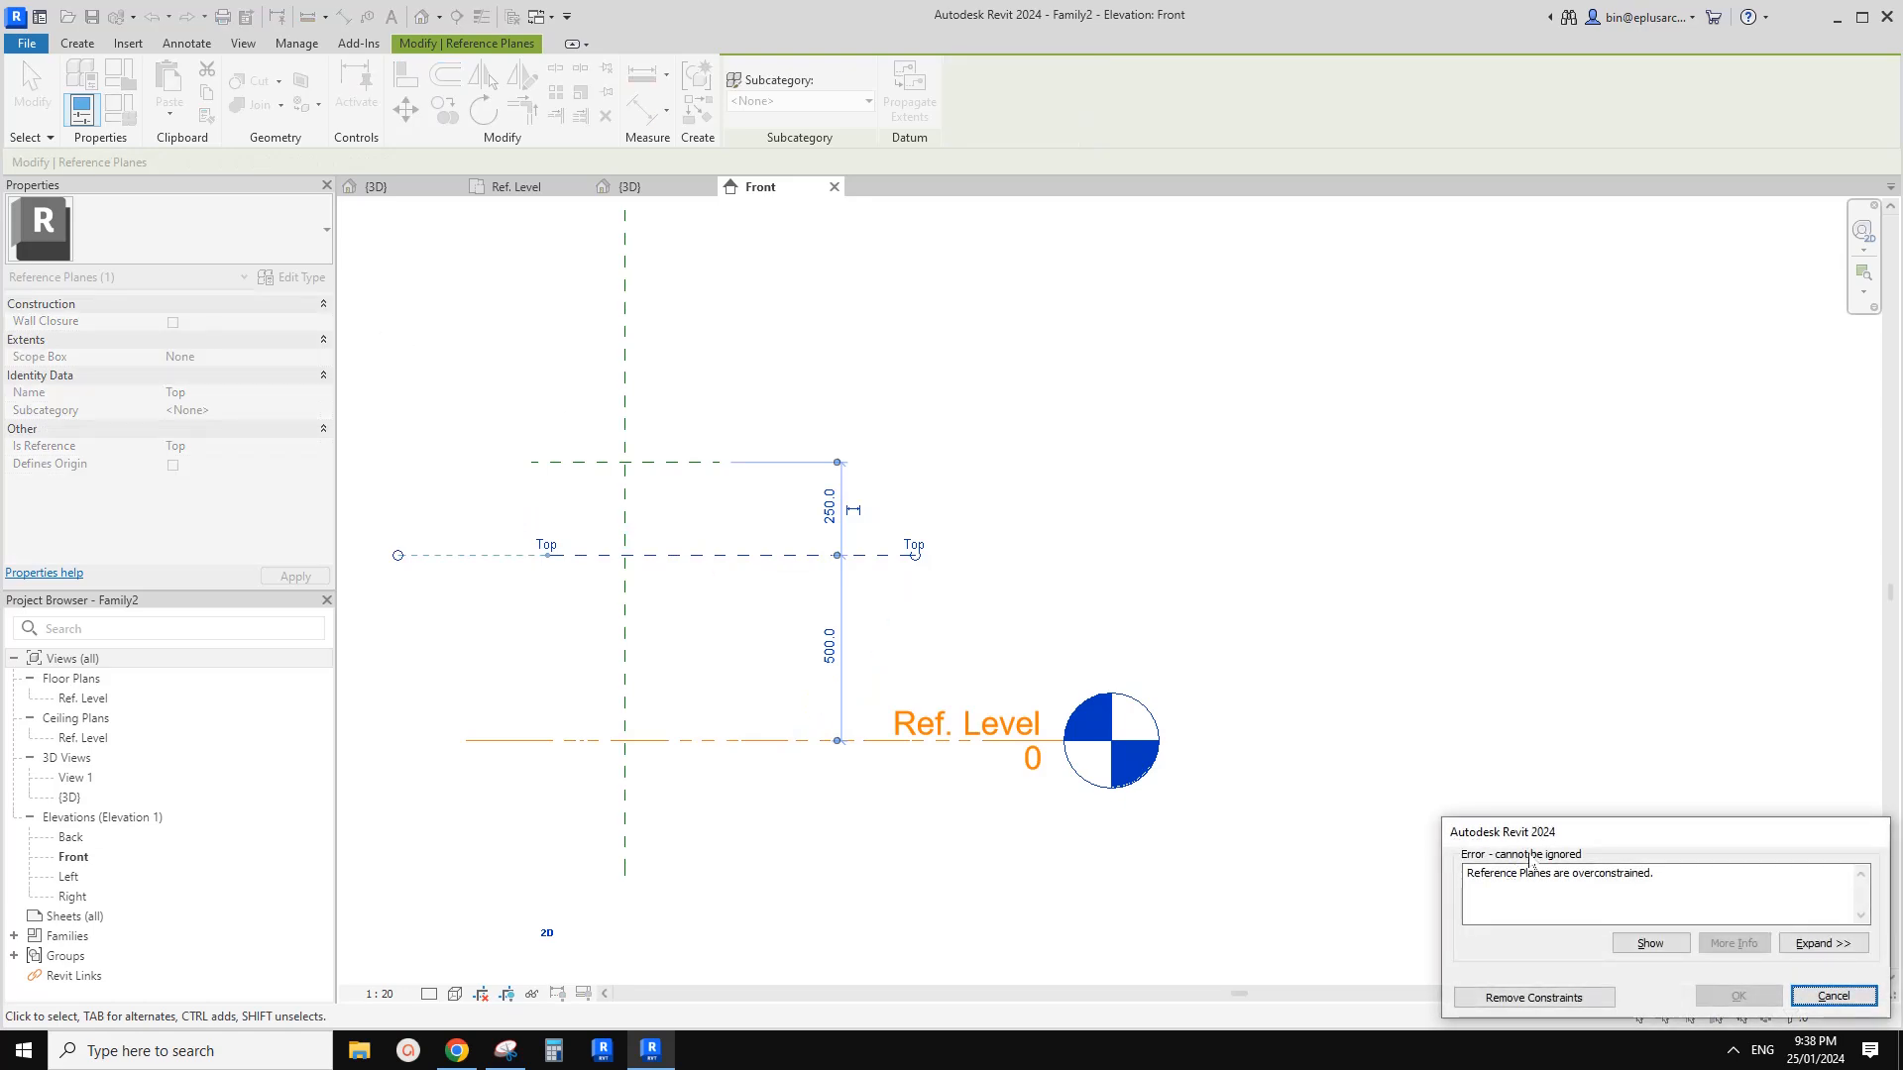
drag(1534, 838, 1207, 593)
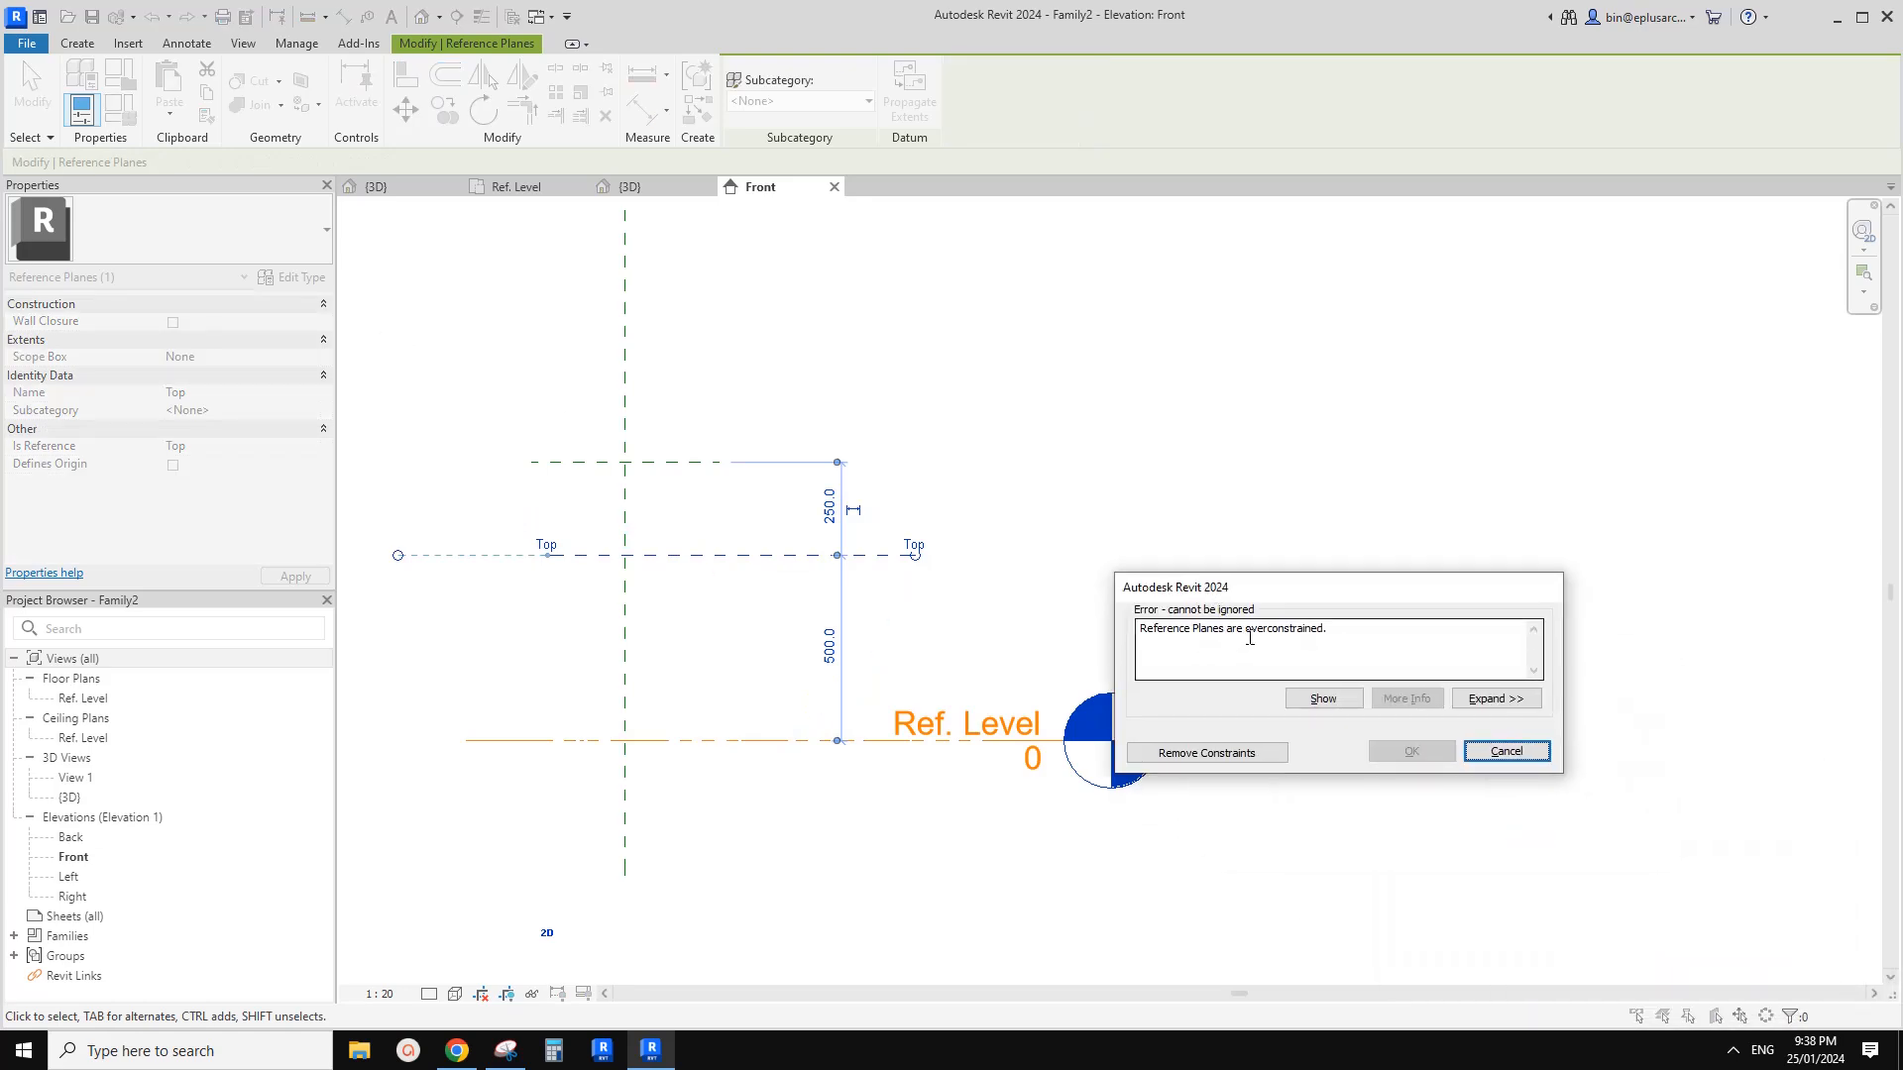
key(Escape)
Set the Top reference plane's distance above Ref. Level to 500
click(780, 518)
click(837, 639)
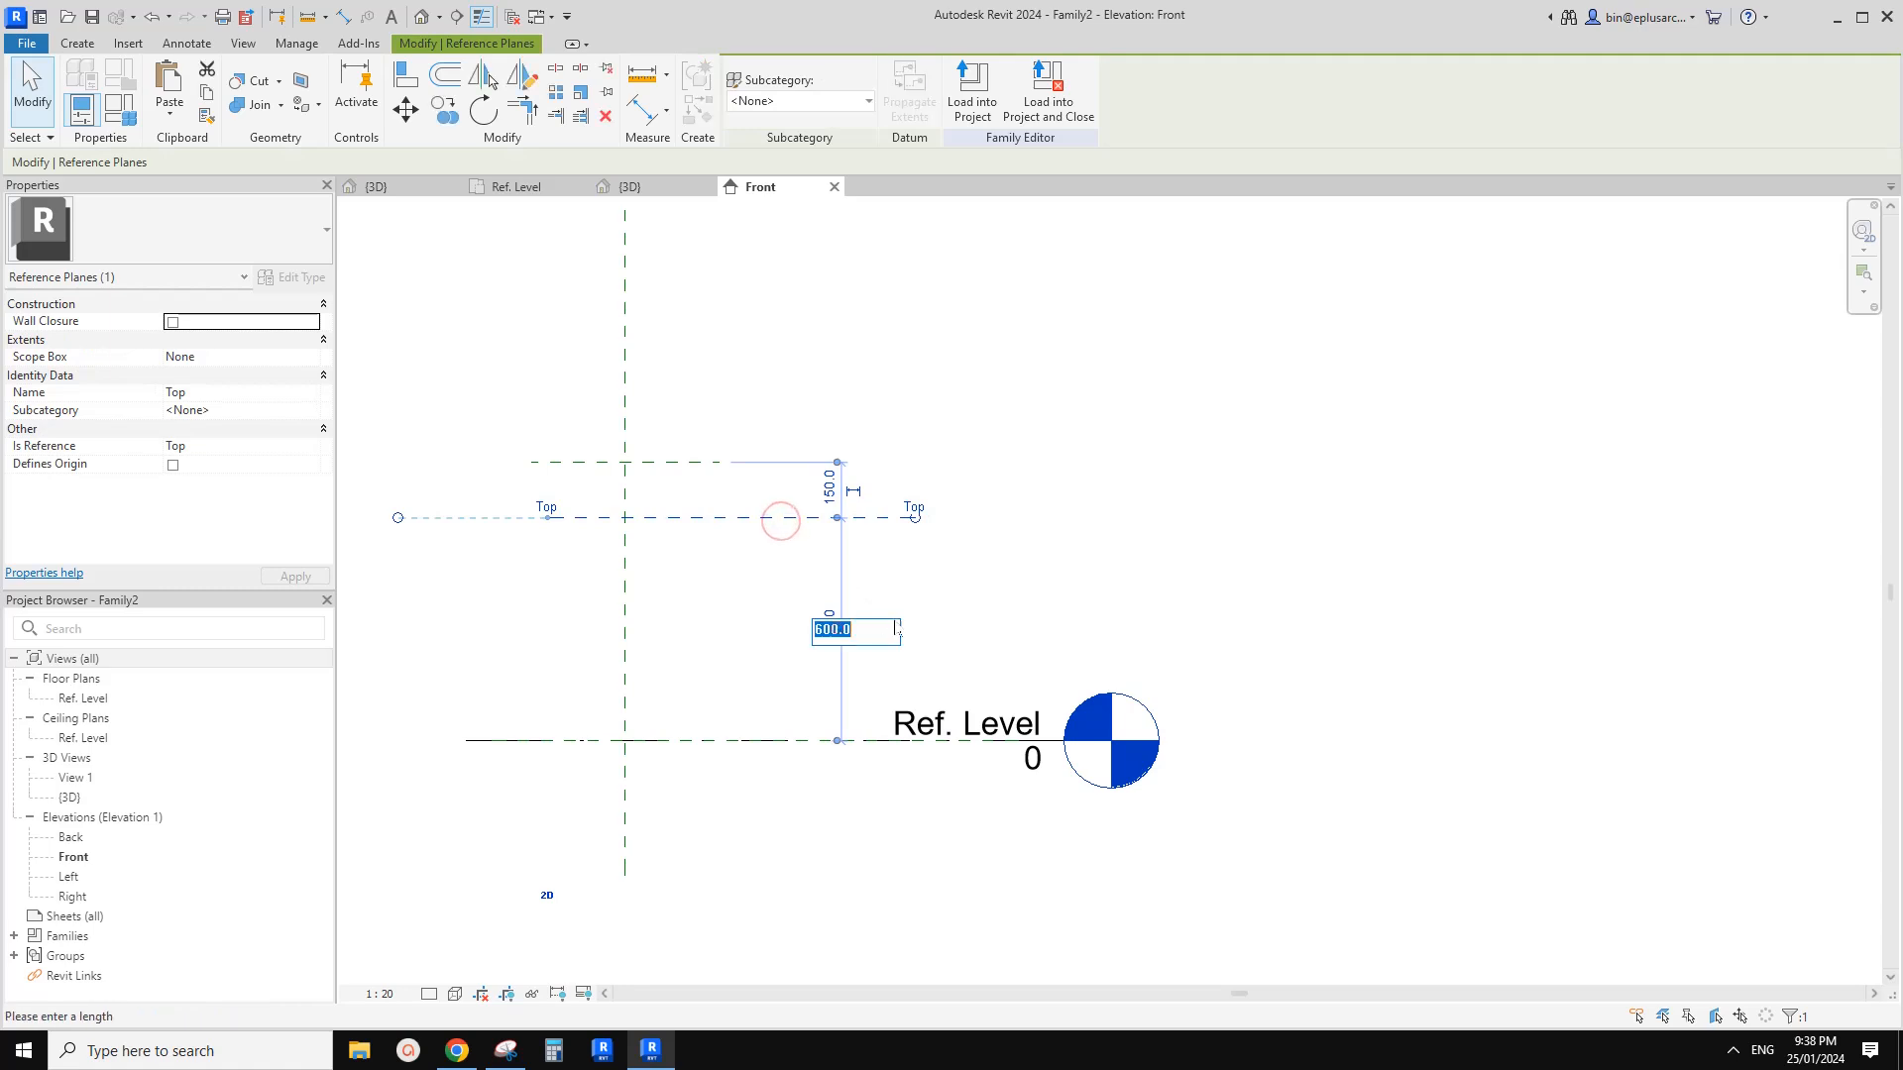
text(500)
key(Return)
click(990, 391)
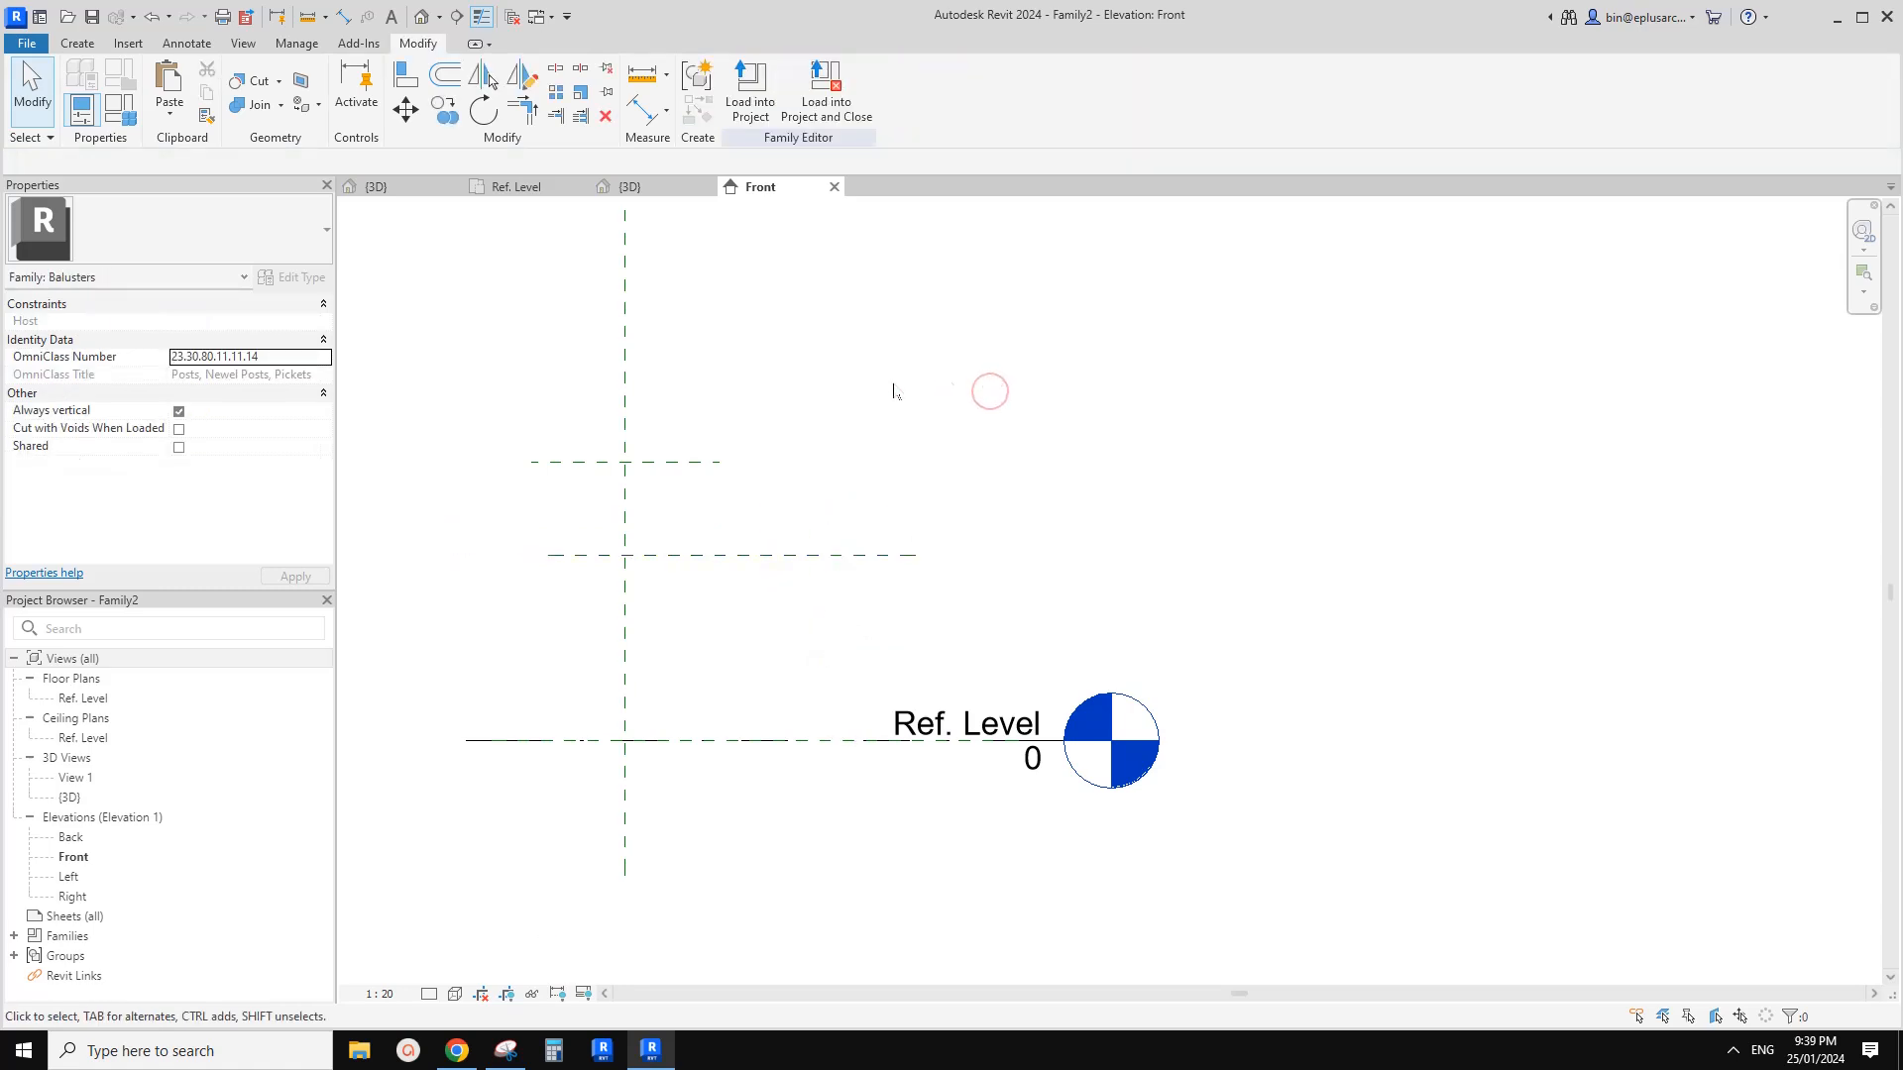
Paste the arched plate extrusion from the clipboard back at its original position
click(170, 112)
click(247, 307)
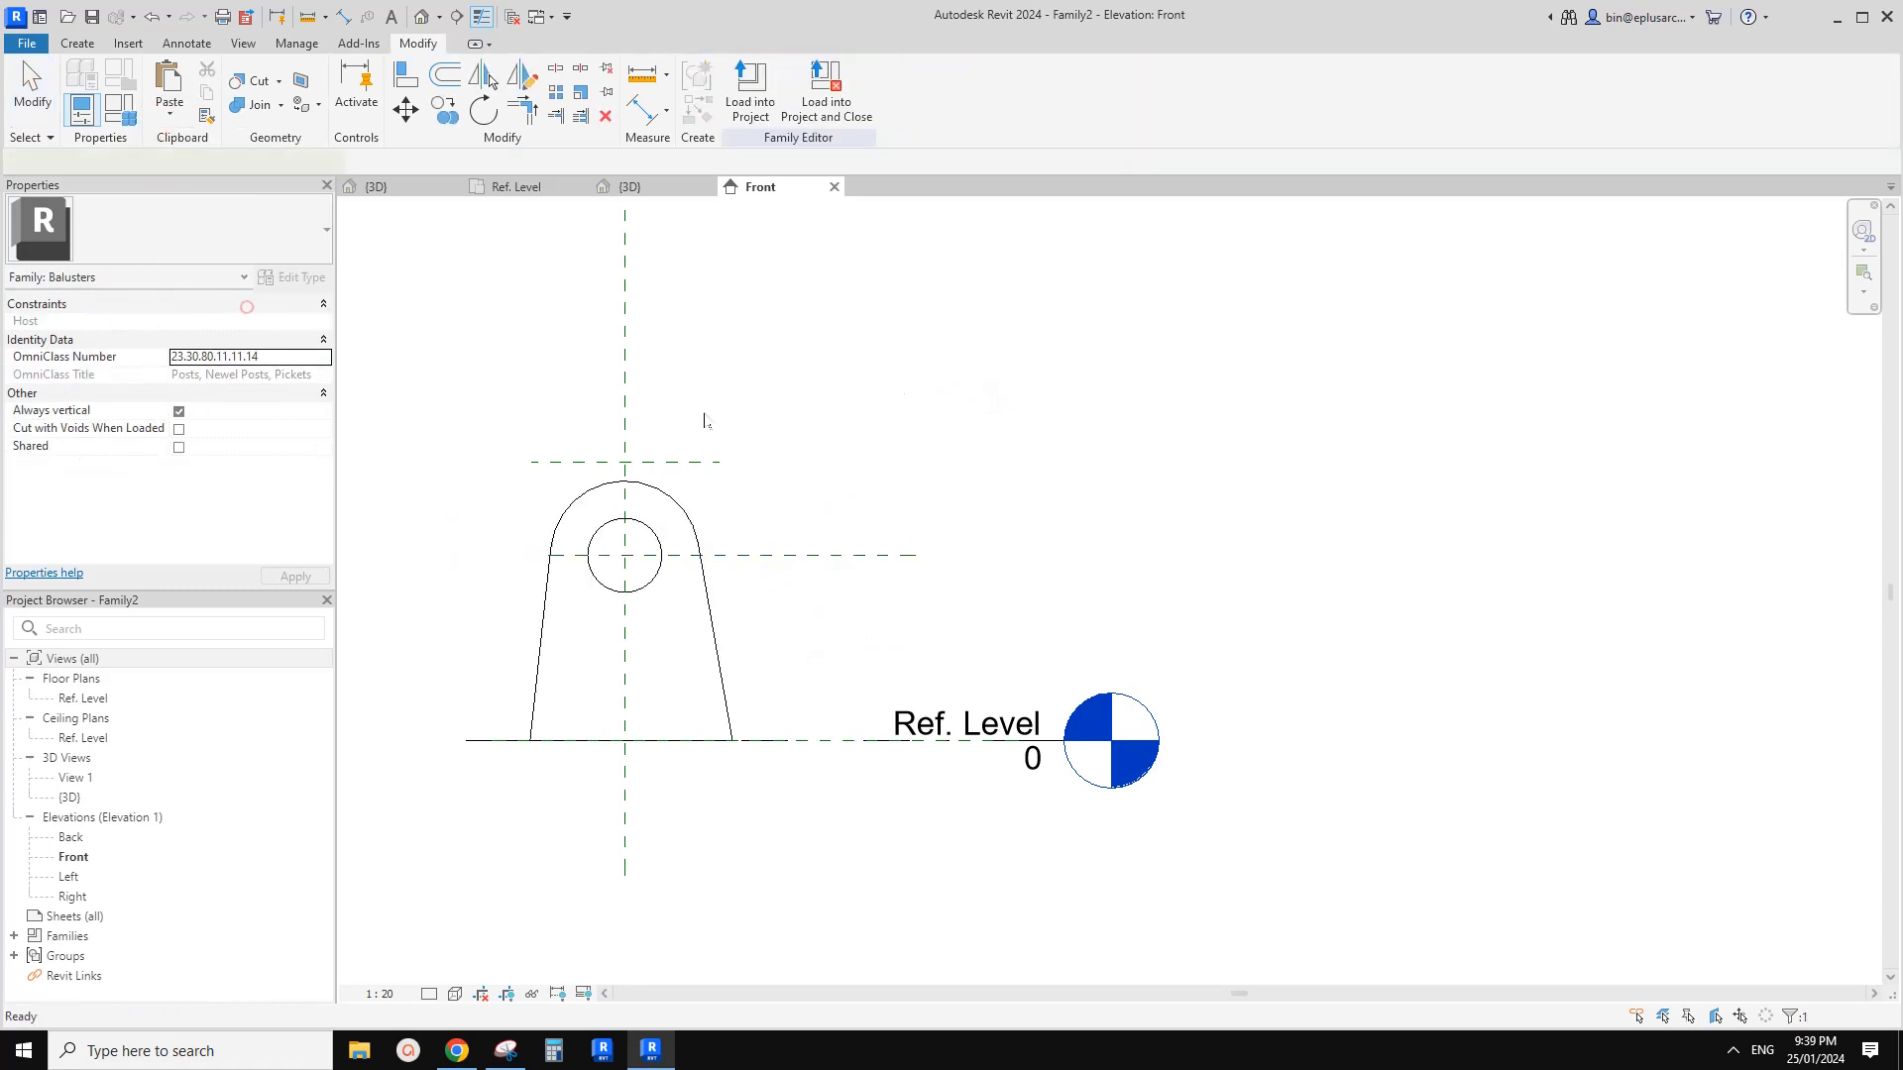
click(856, 230)
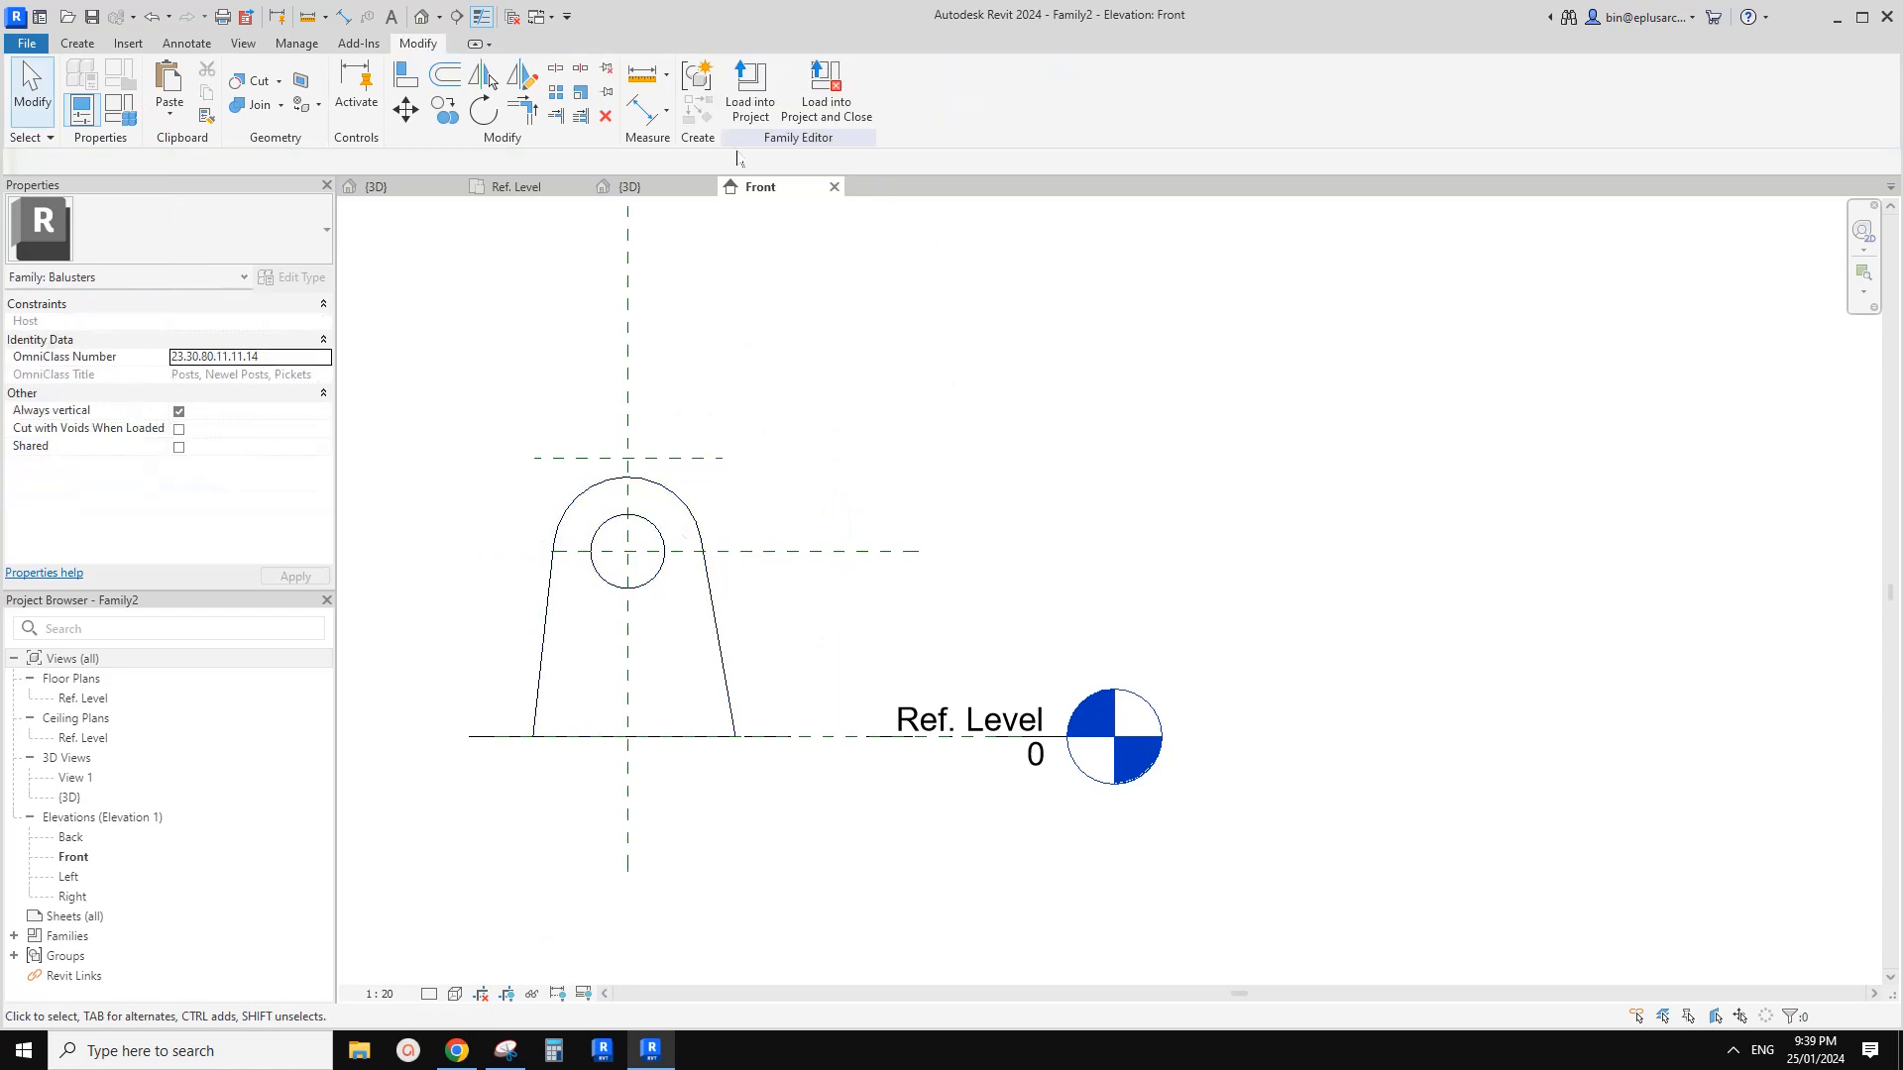
Load the baluster family into Project1, overwriting the existing version
click(750, 89)
click(885, 661)
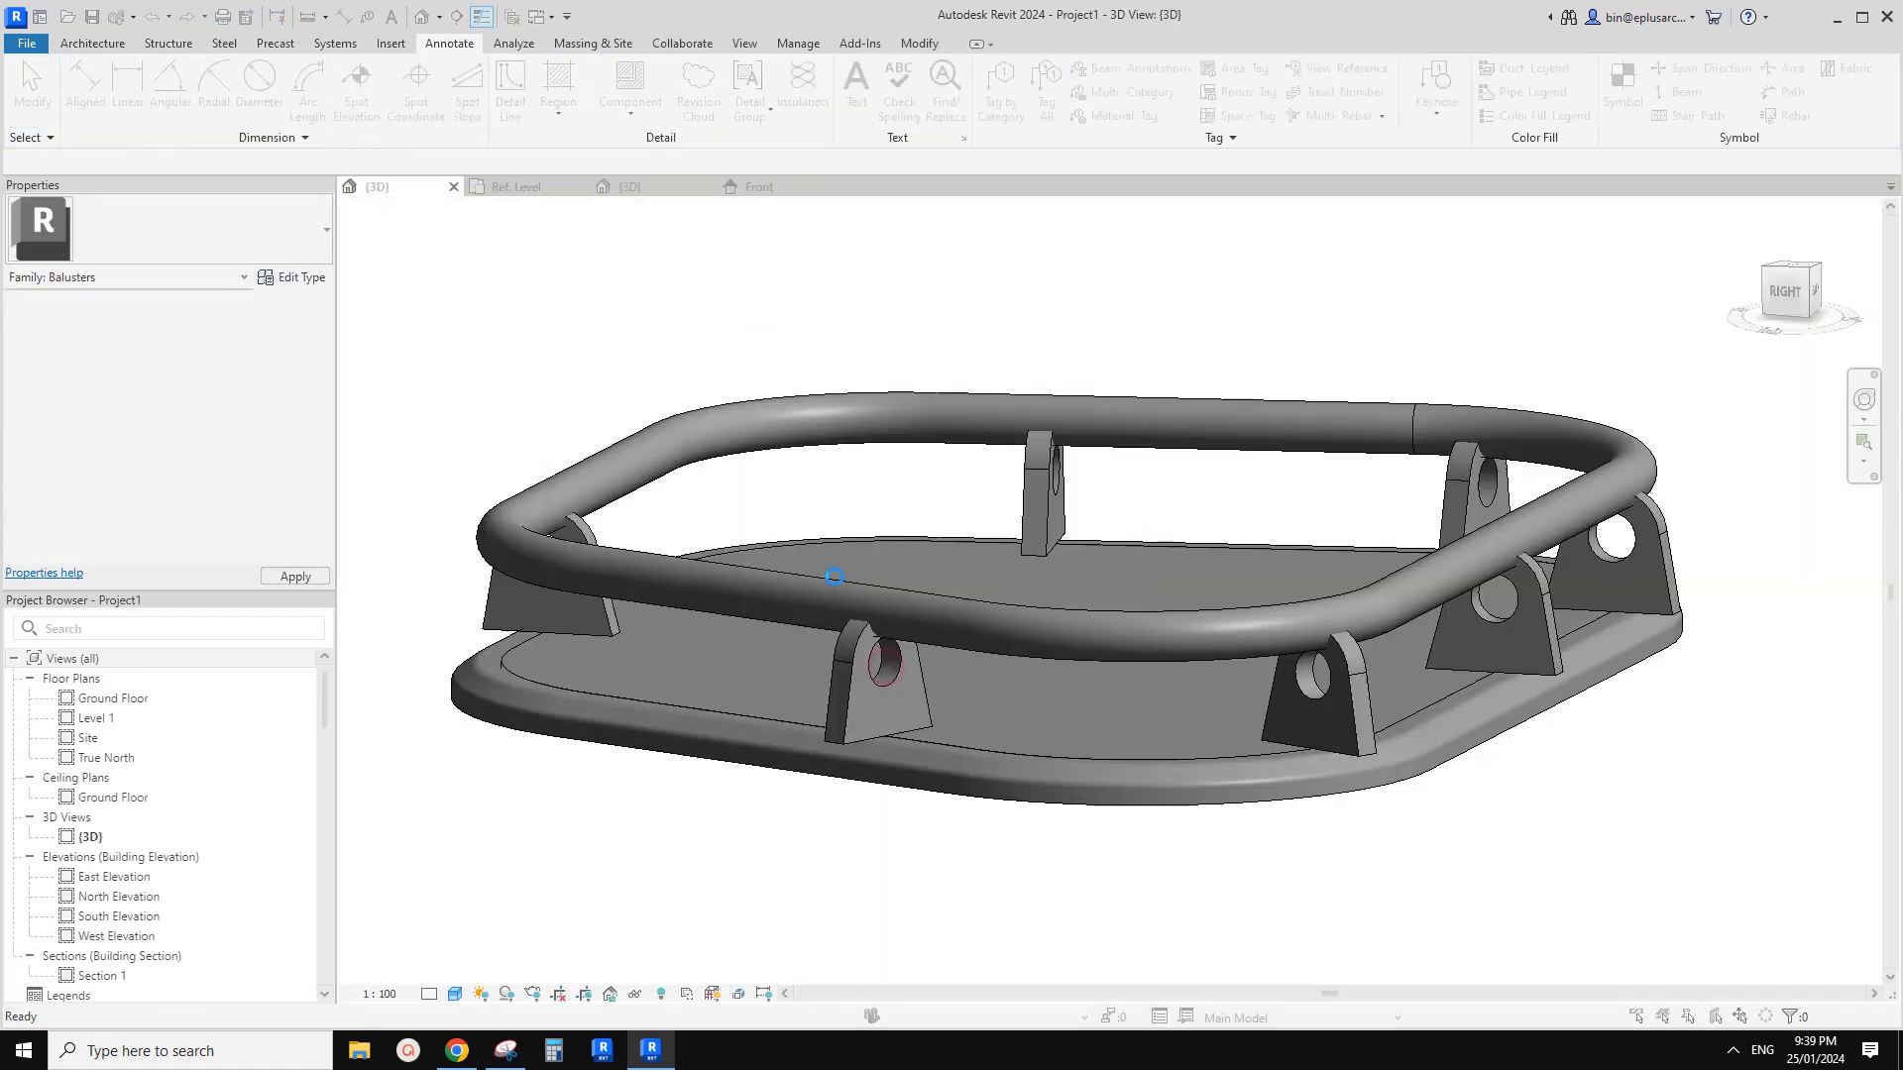
click(842, 473)
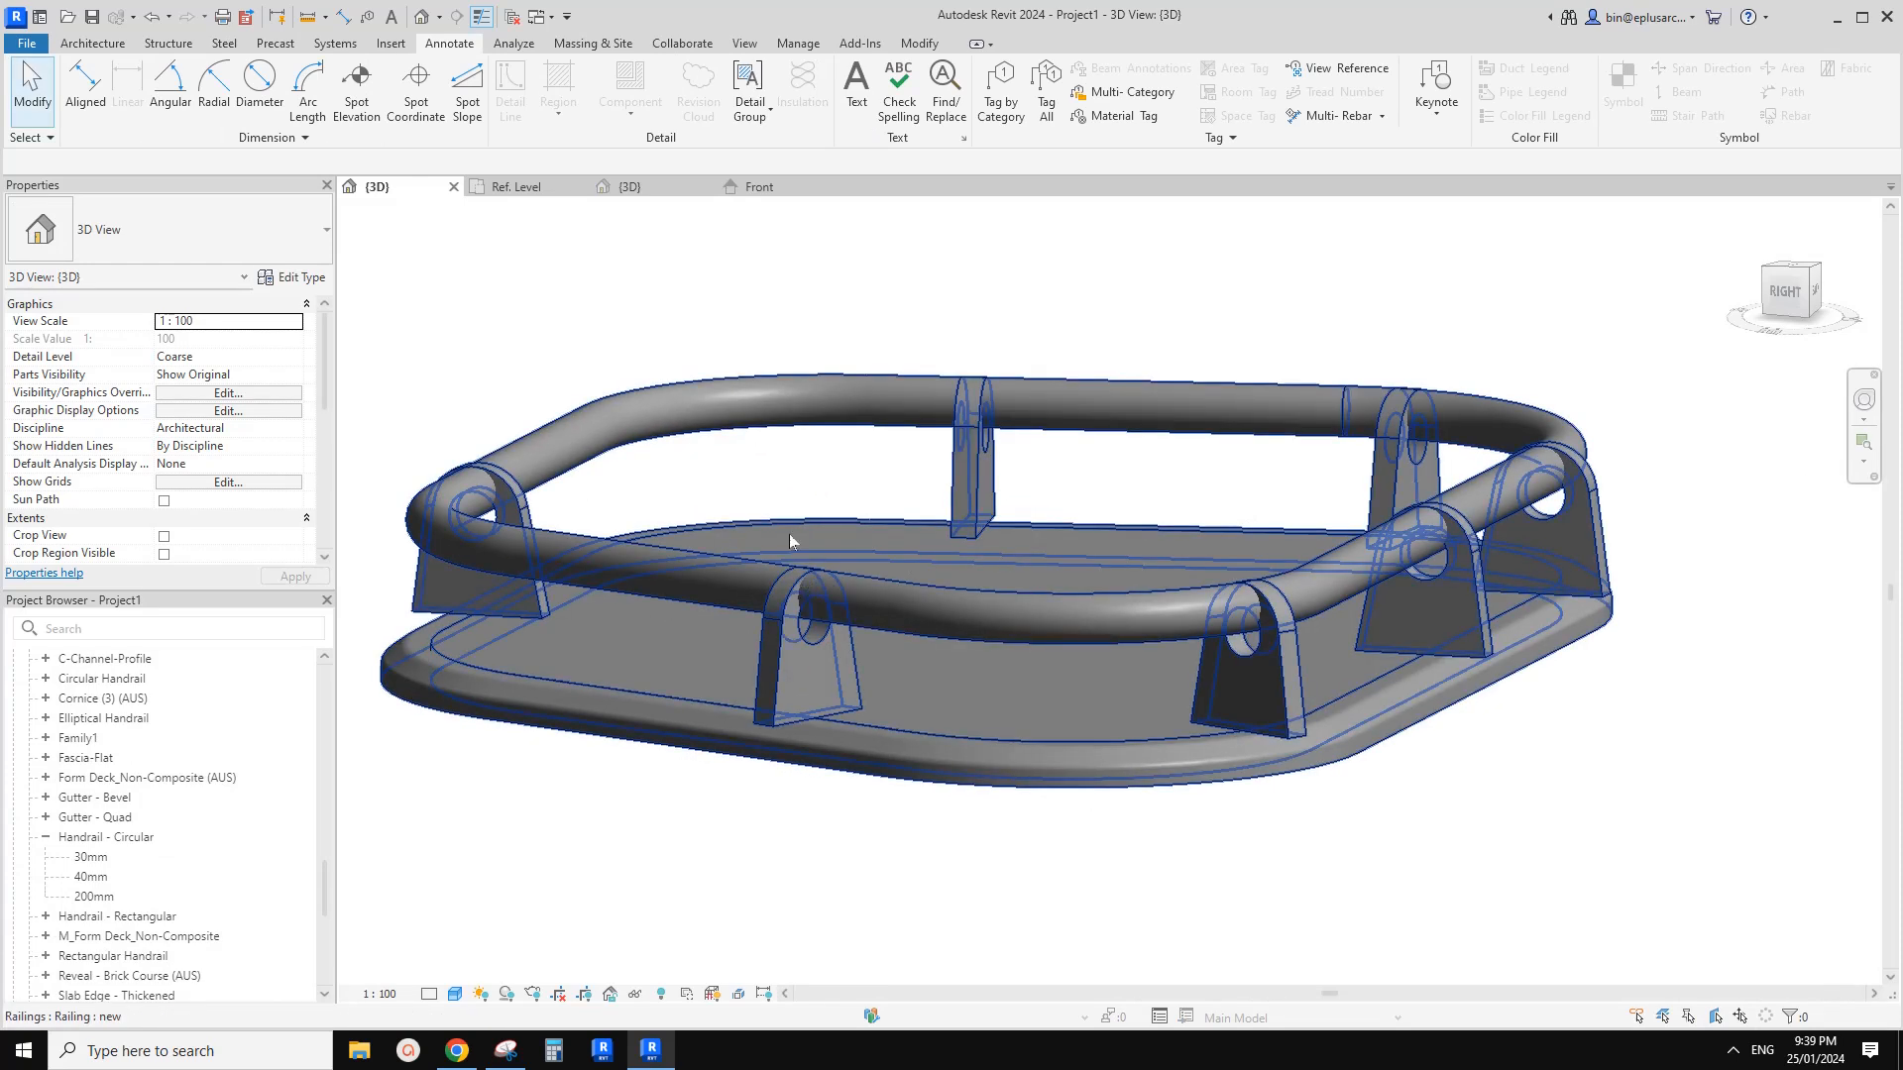
In the baluster family's Front elevation, set the Top reference plane's distance above Ref. Level to 400
click(759, 186)
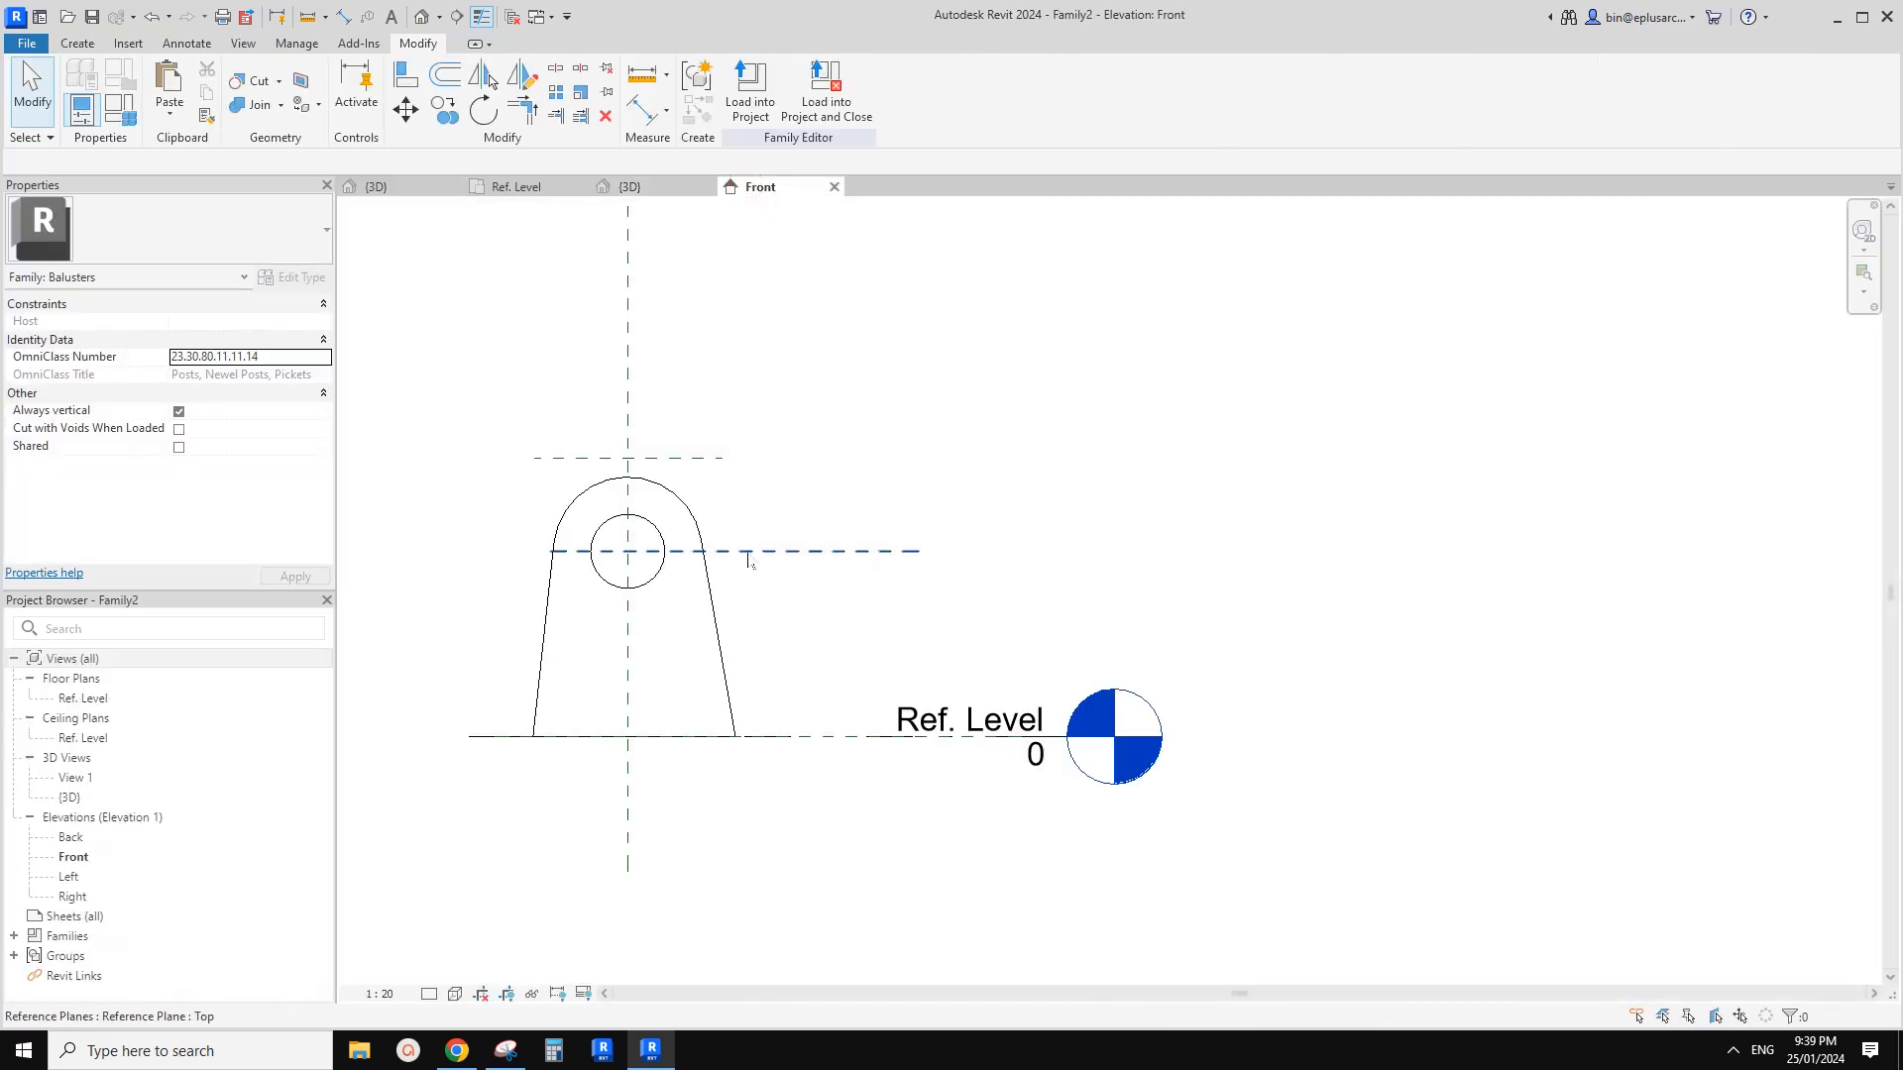
click(747, 553)
click(839, 676)
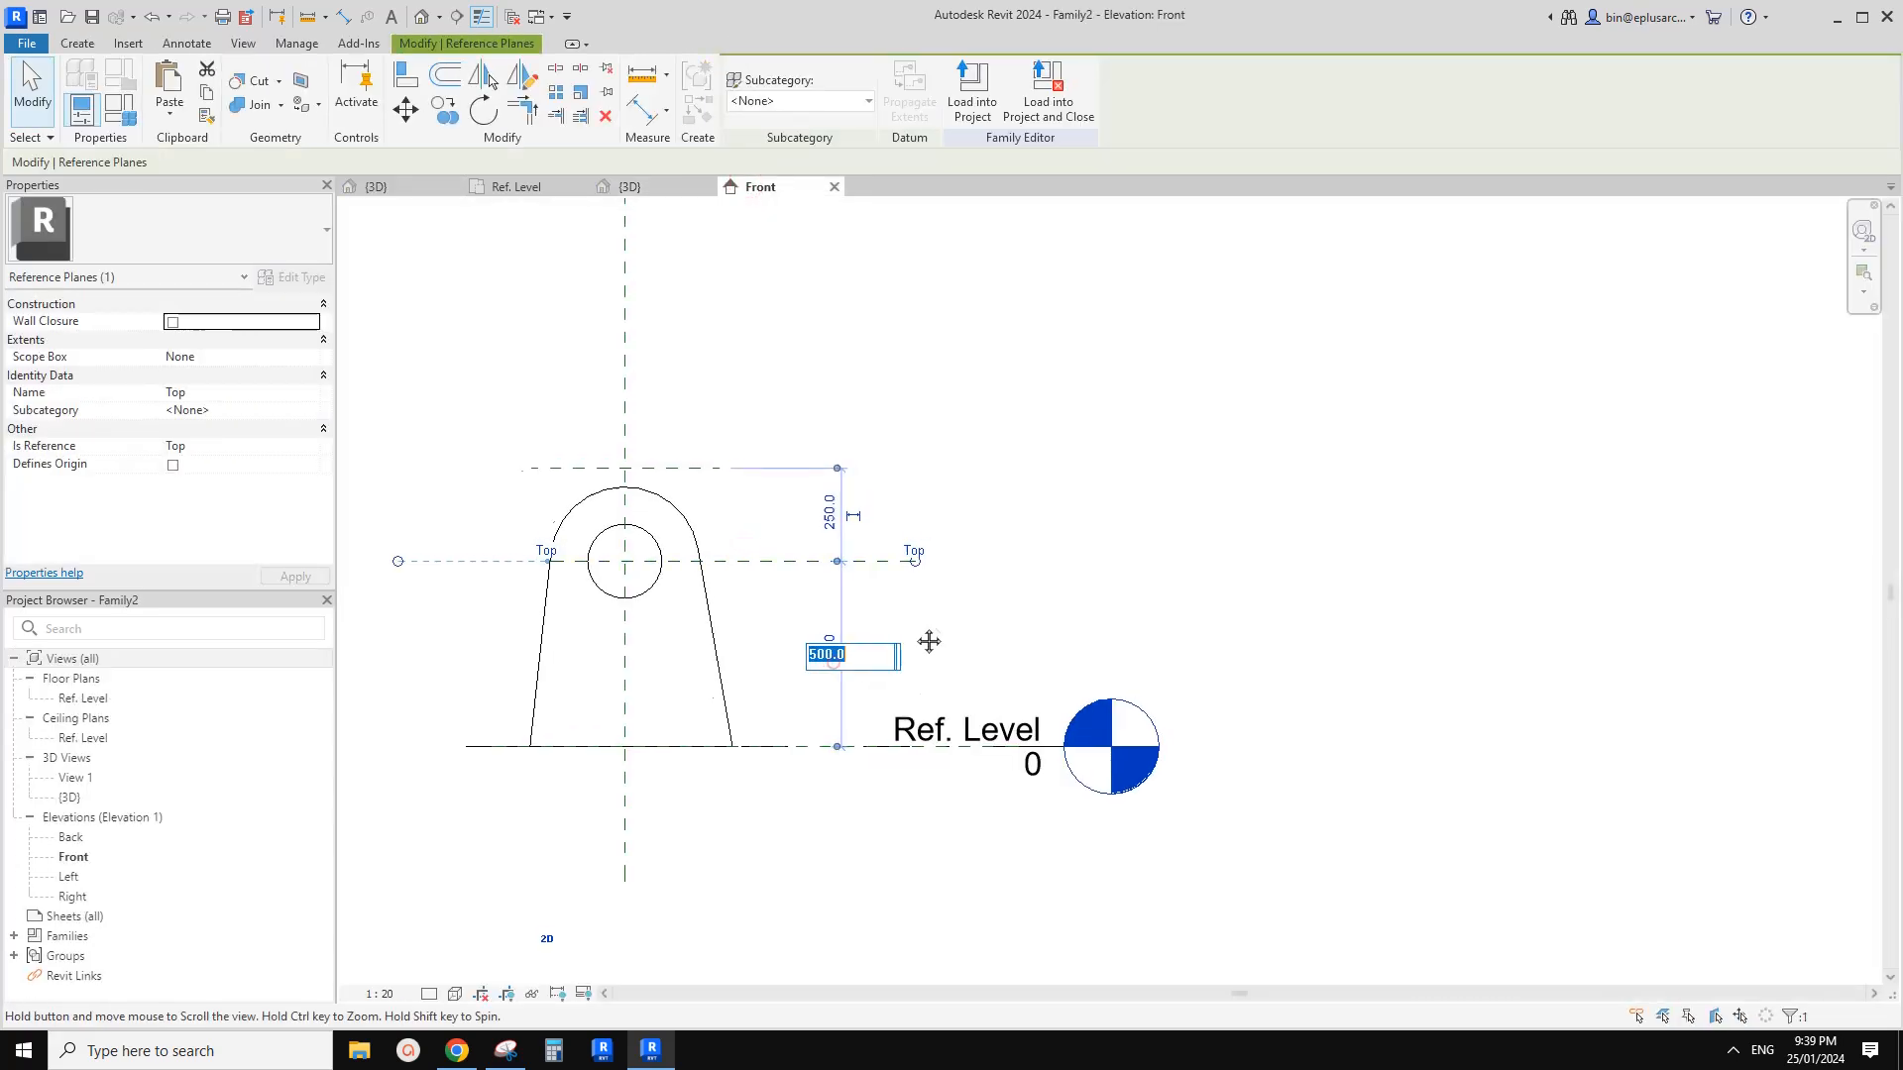
text(400)
key(Return)
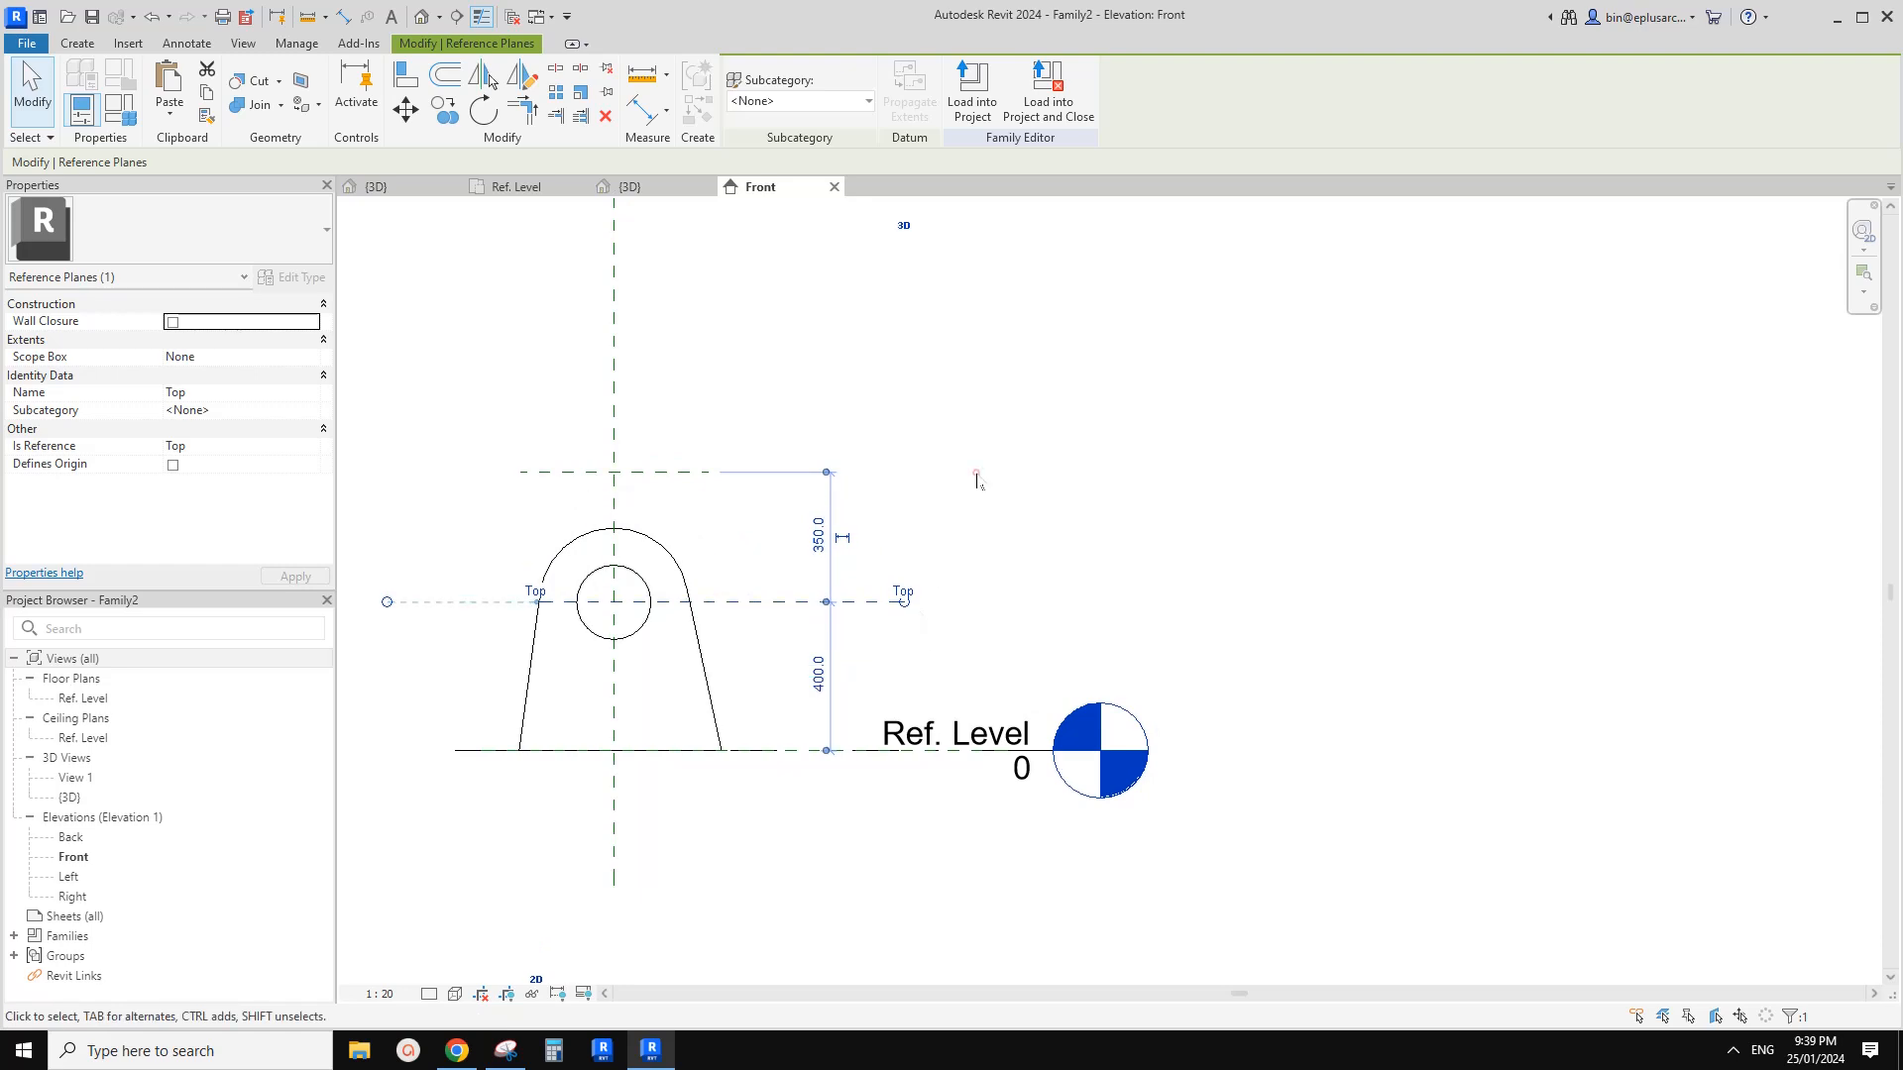
click(976, 473)
Cut the arched plate extrusion and paste it back at its original position in the Front elevation
click(676, 558)
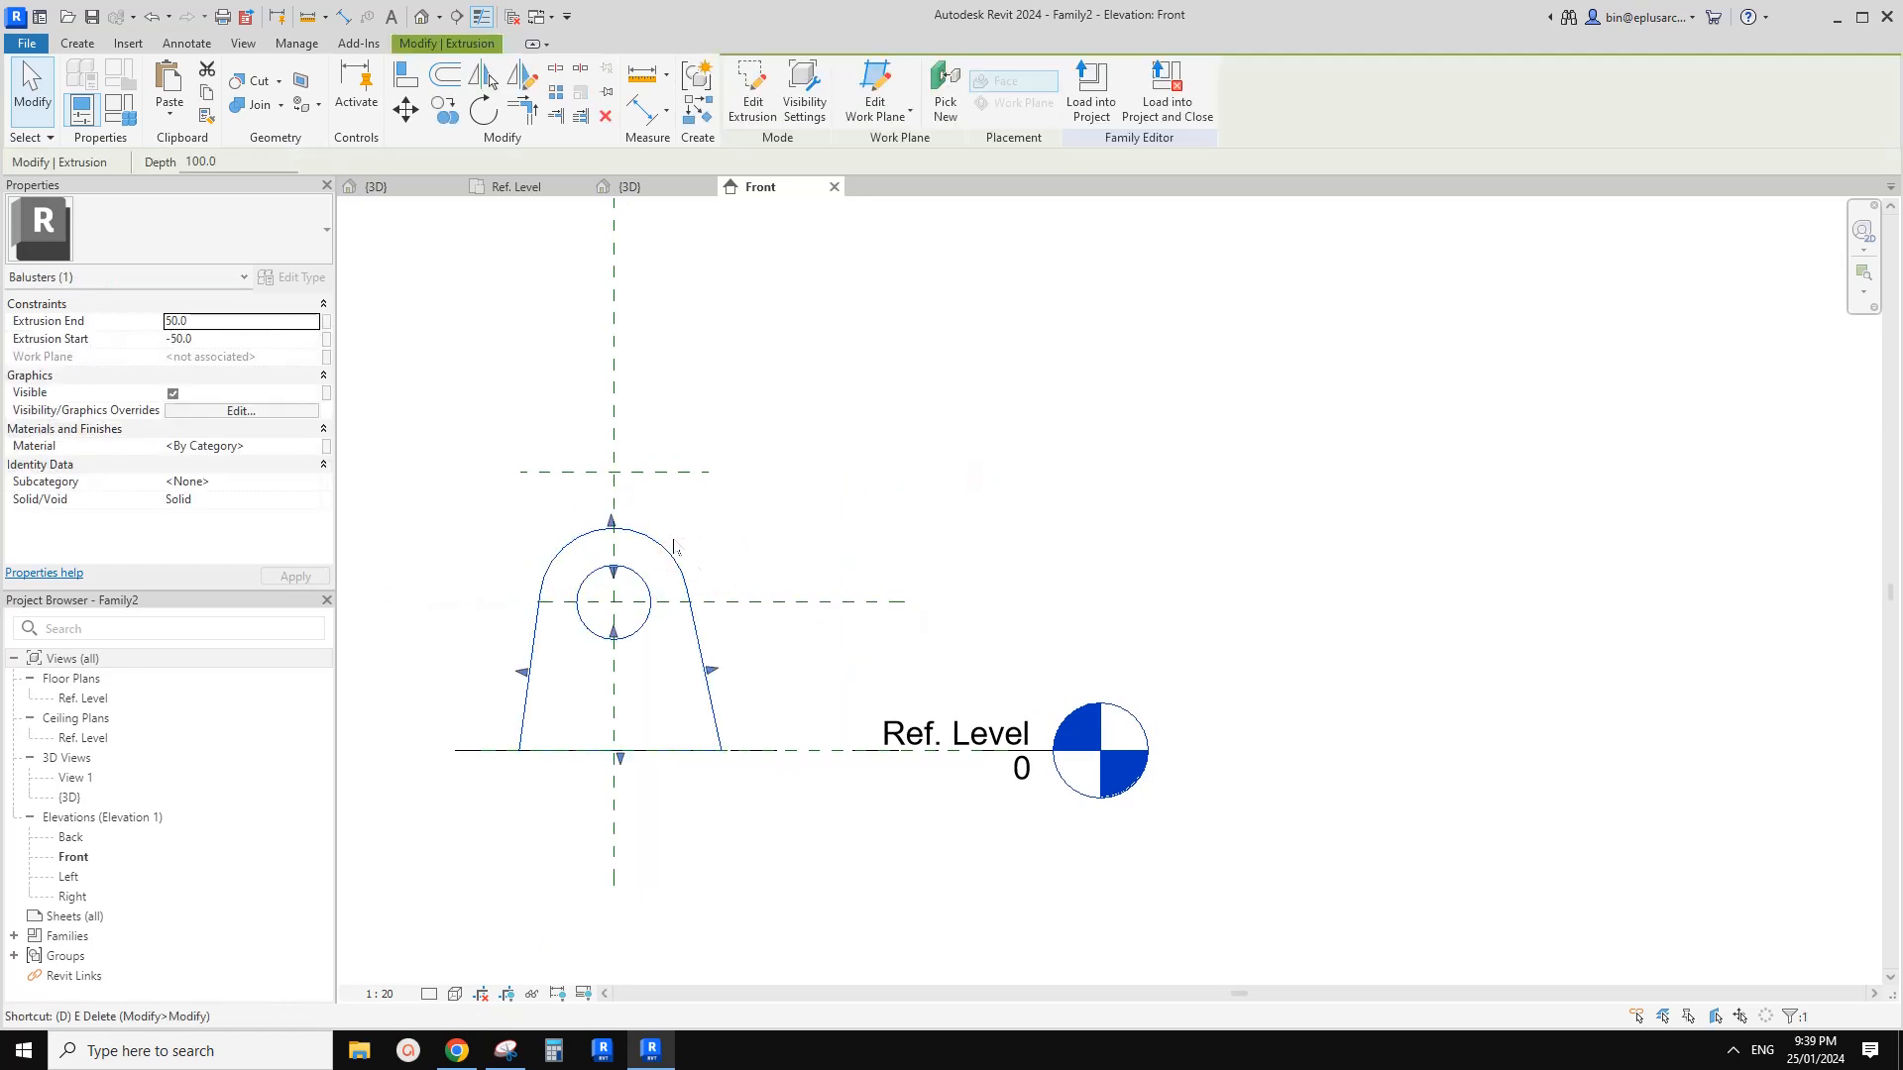
key(ctrl+x)
click(168, 111)
click(223, 309)
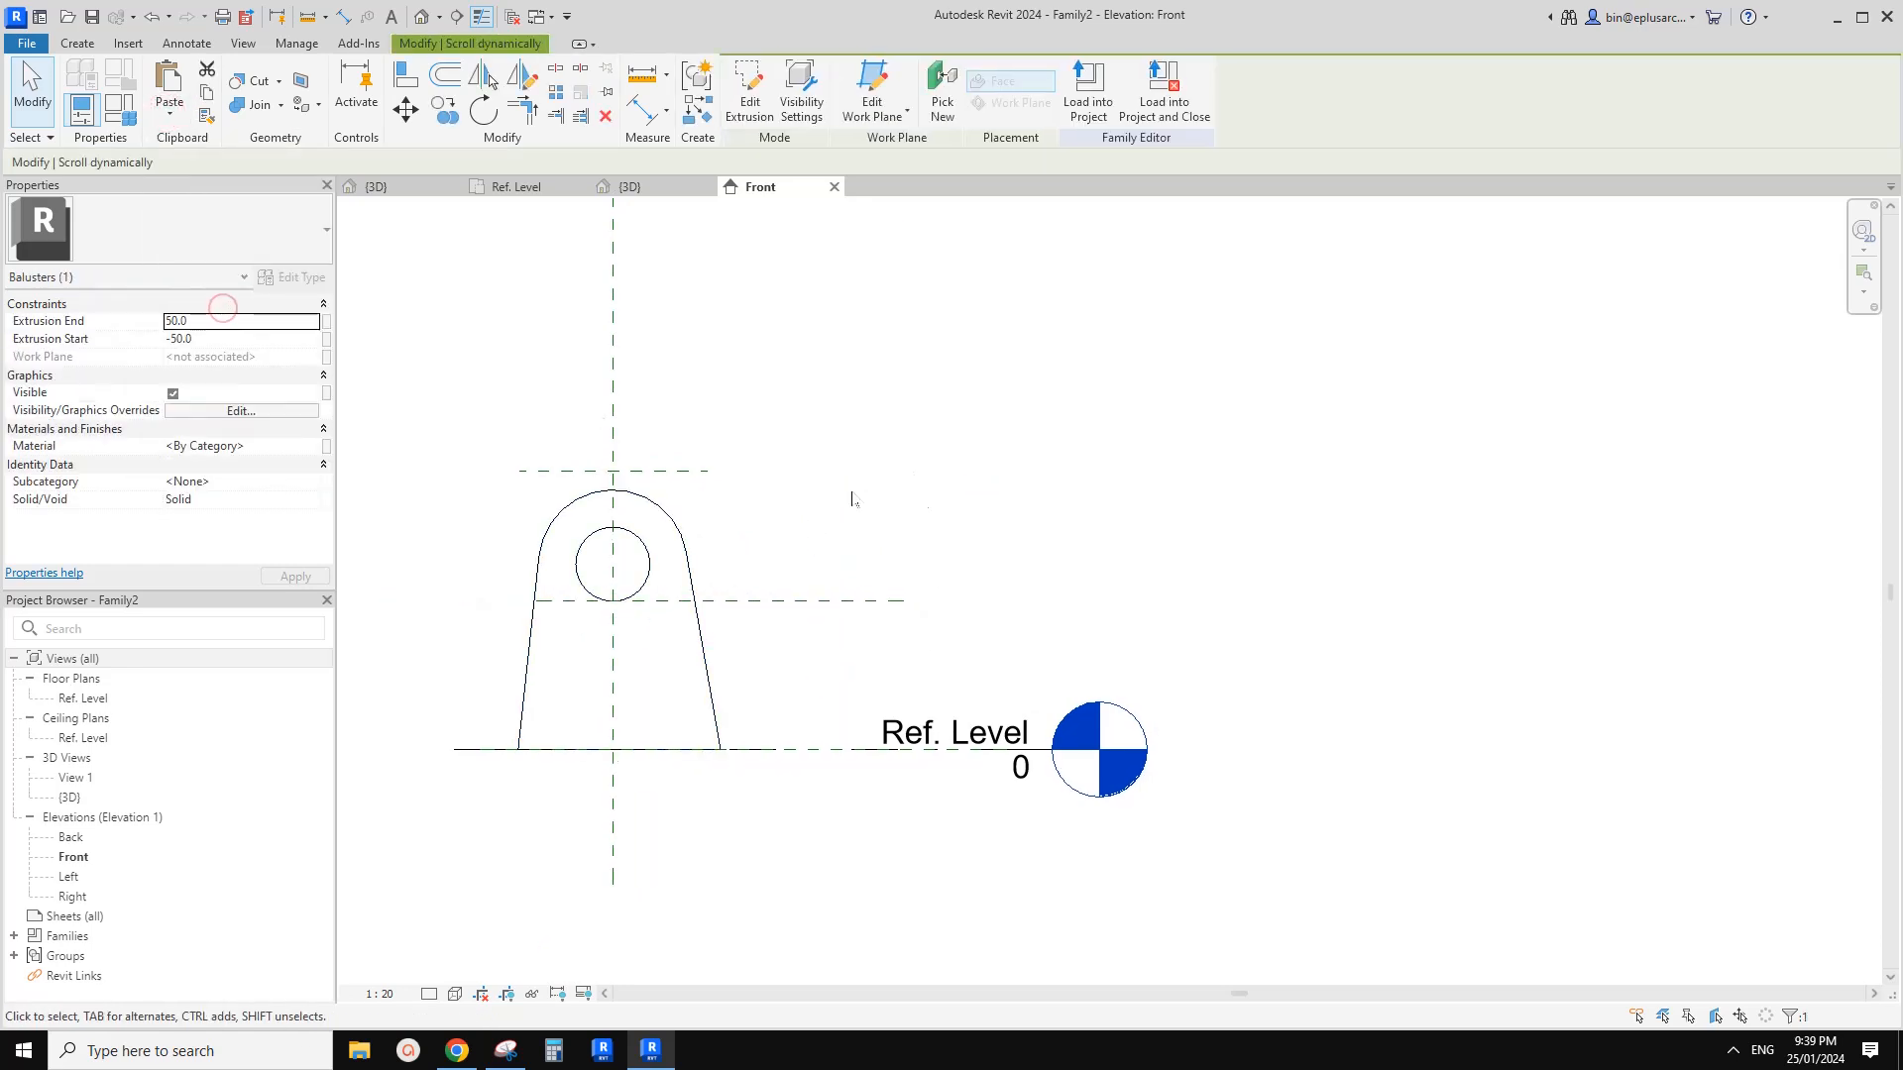
Reload the baluster family into Project1 over the existing version and inspect the plates against the top rail in 3D
click(751, 89)
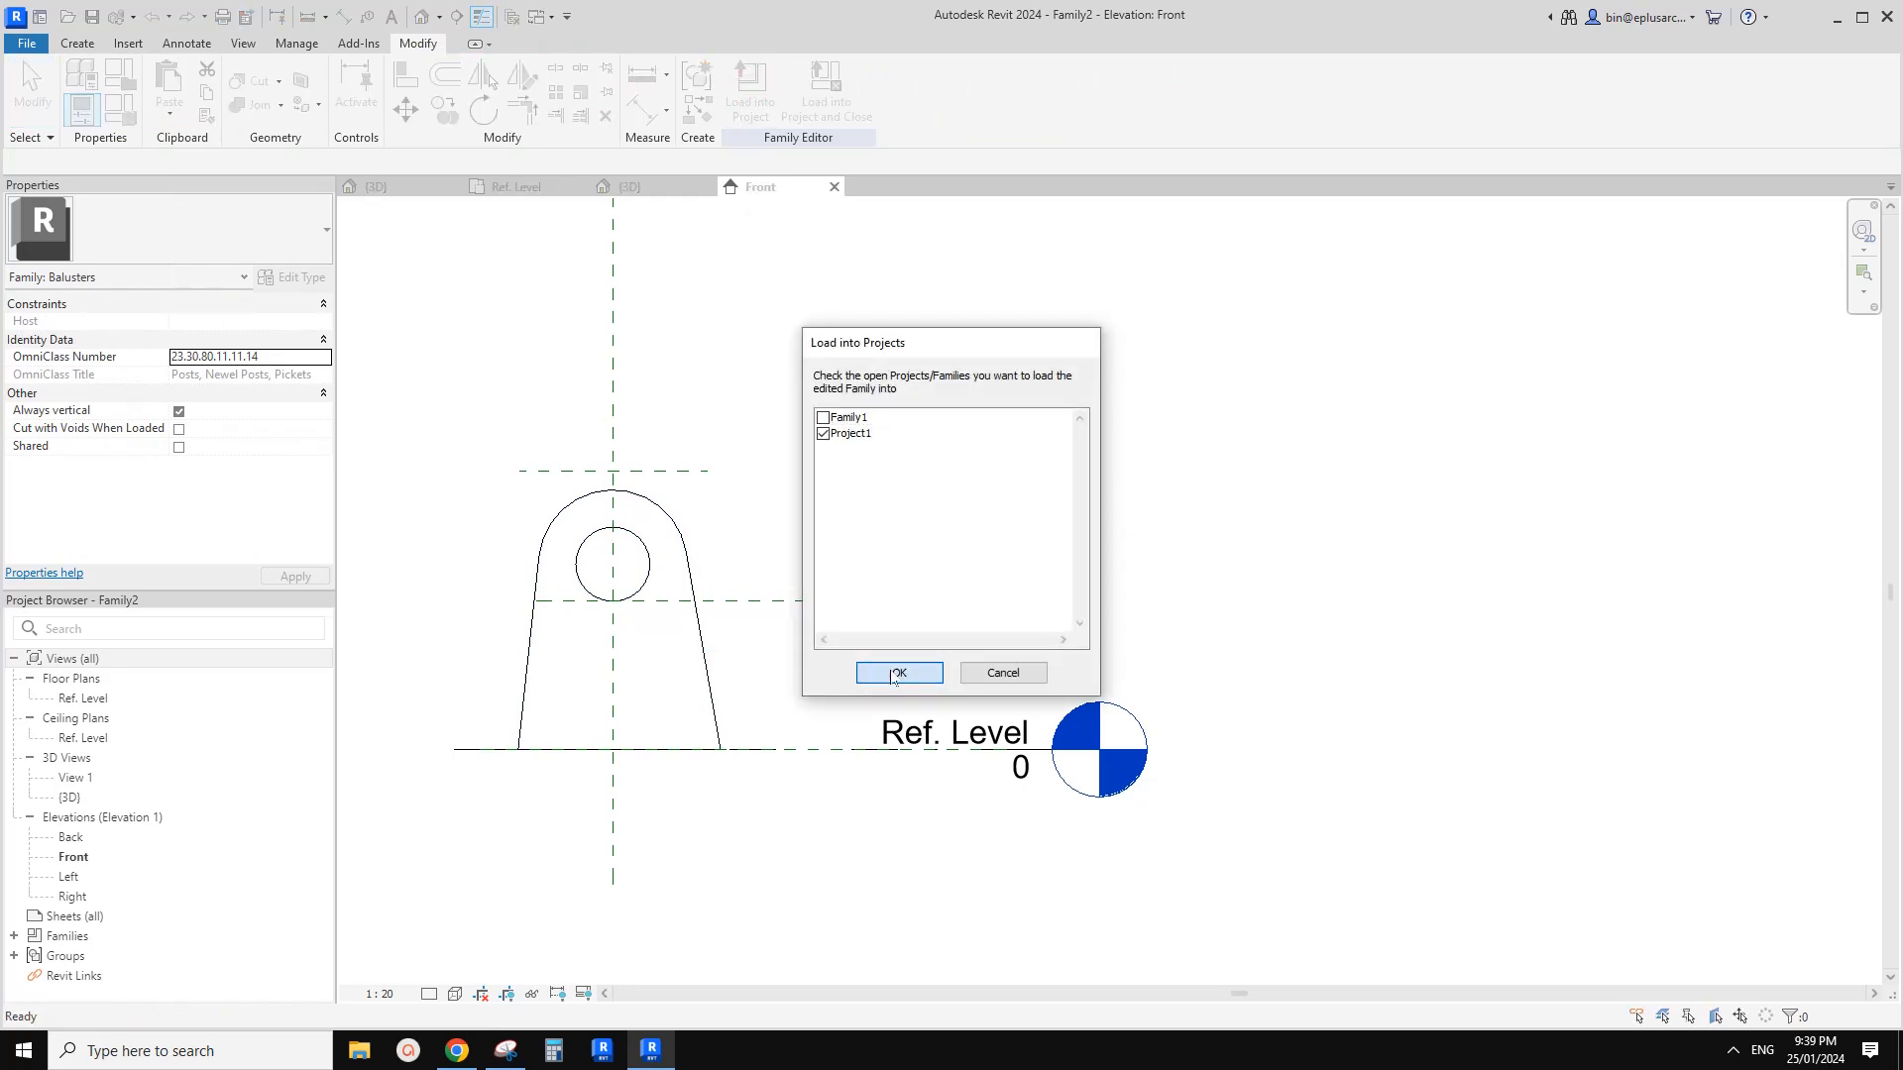
click(894, 671)
click(824, 466)
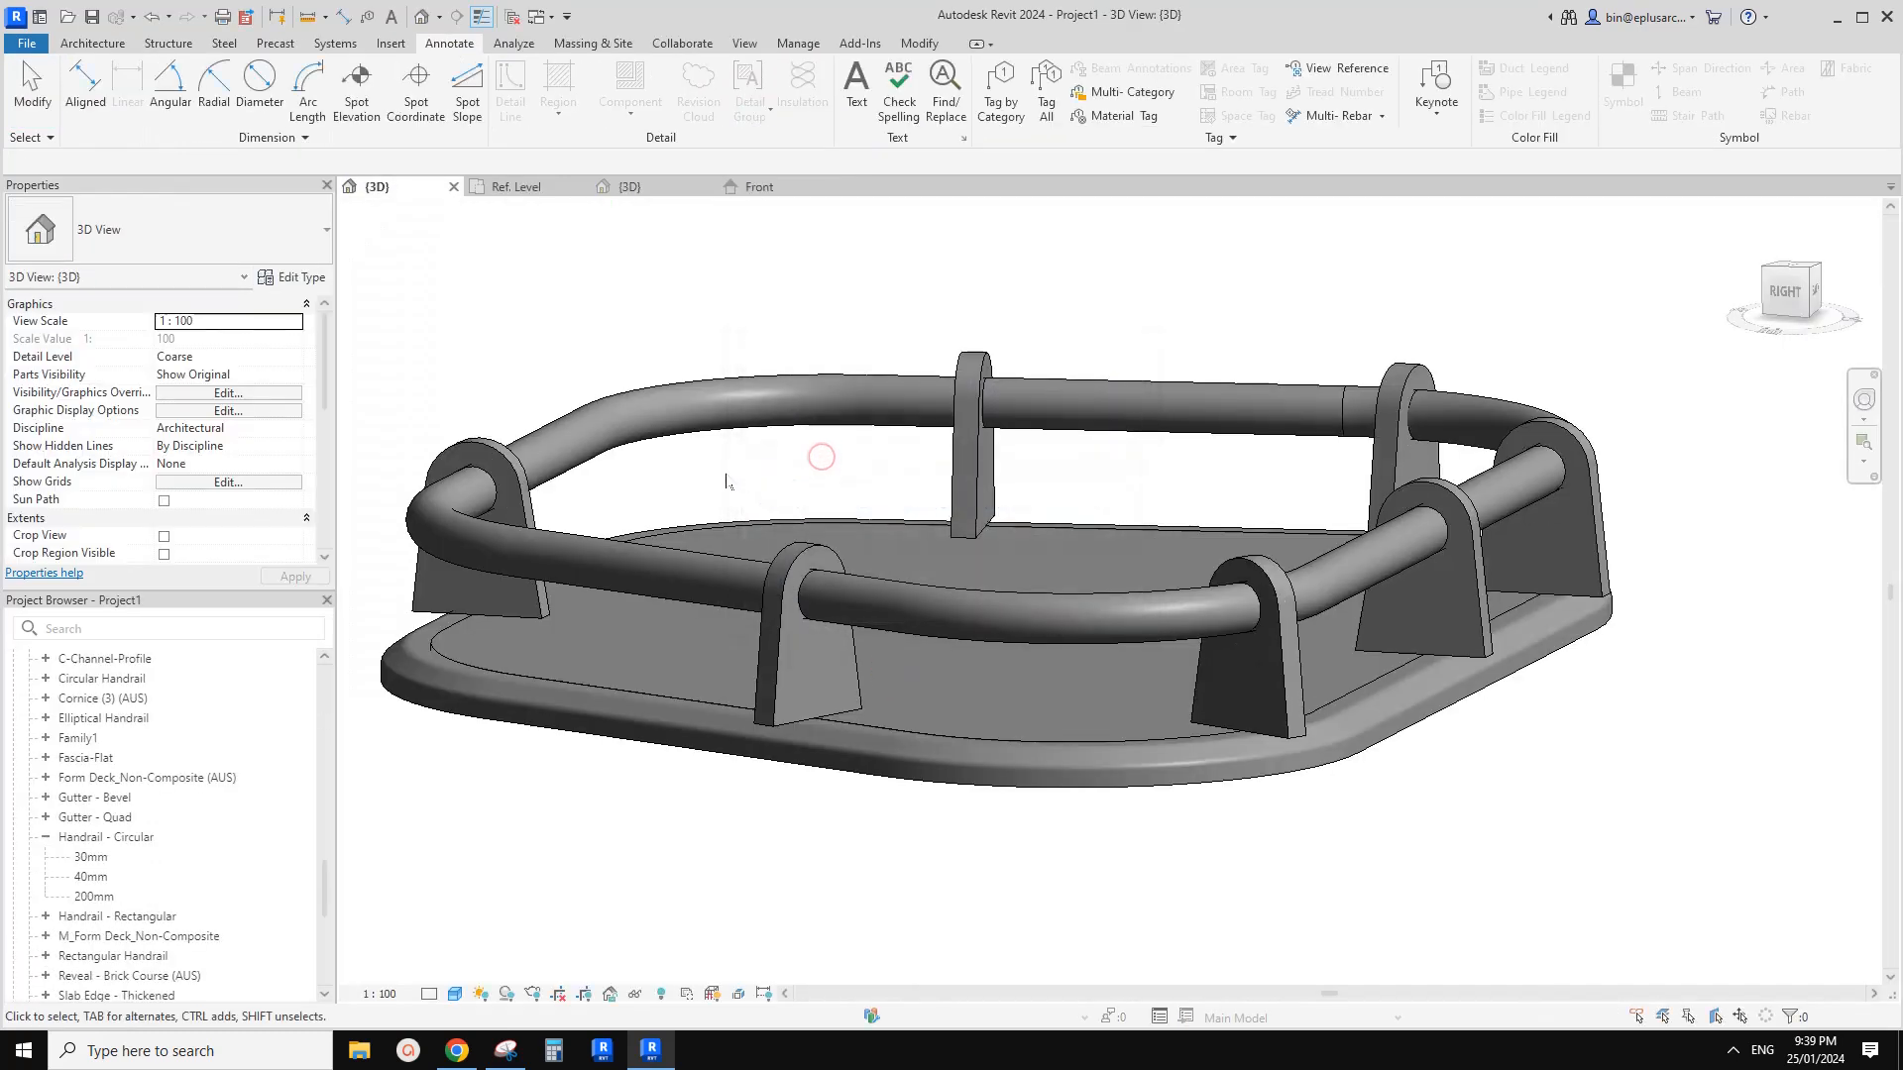
shift+middle_drag(906, 520, 773, 598)
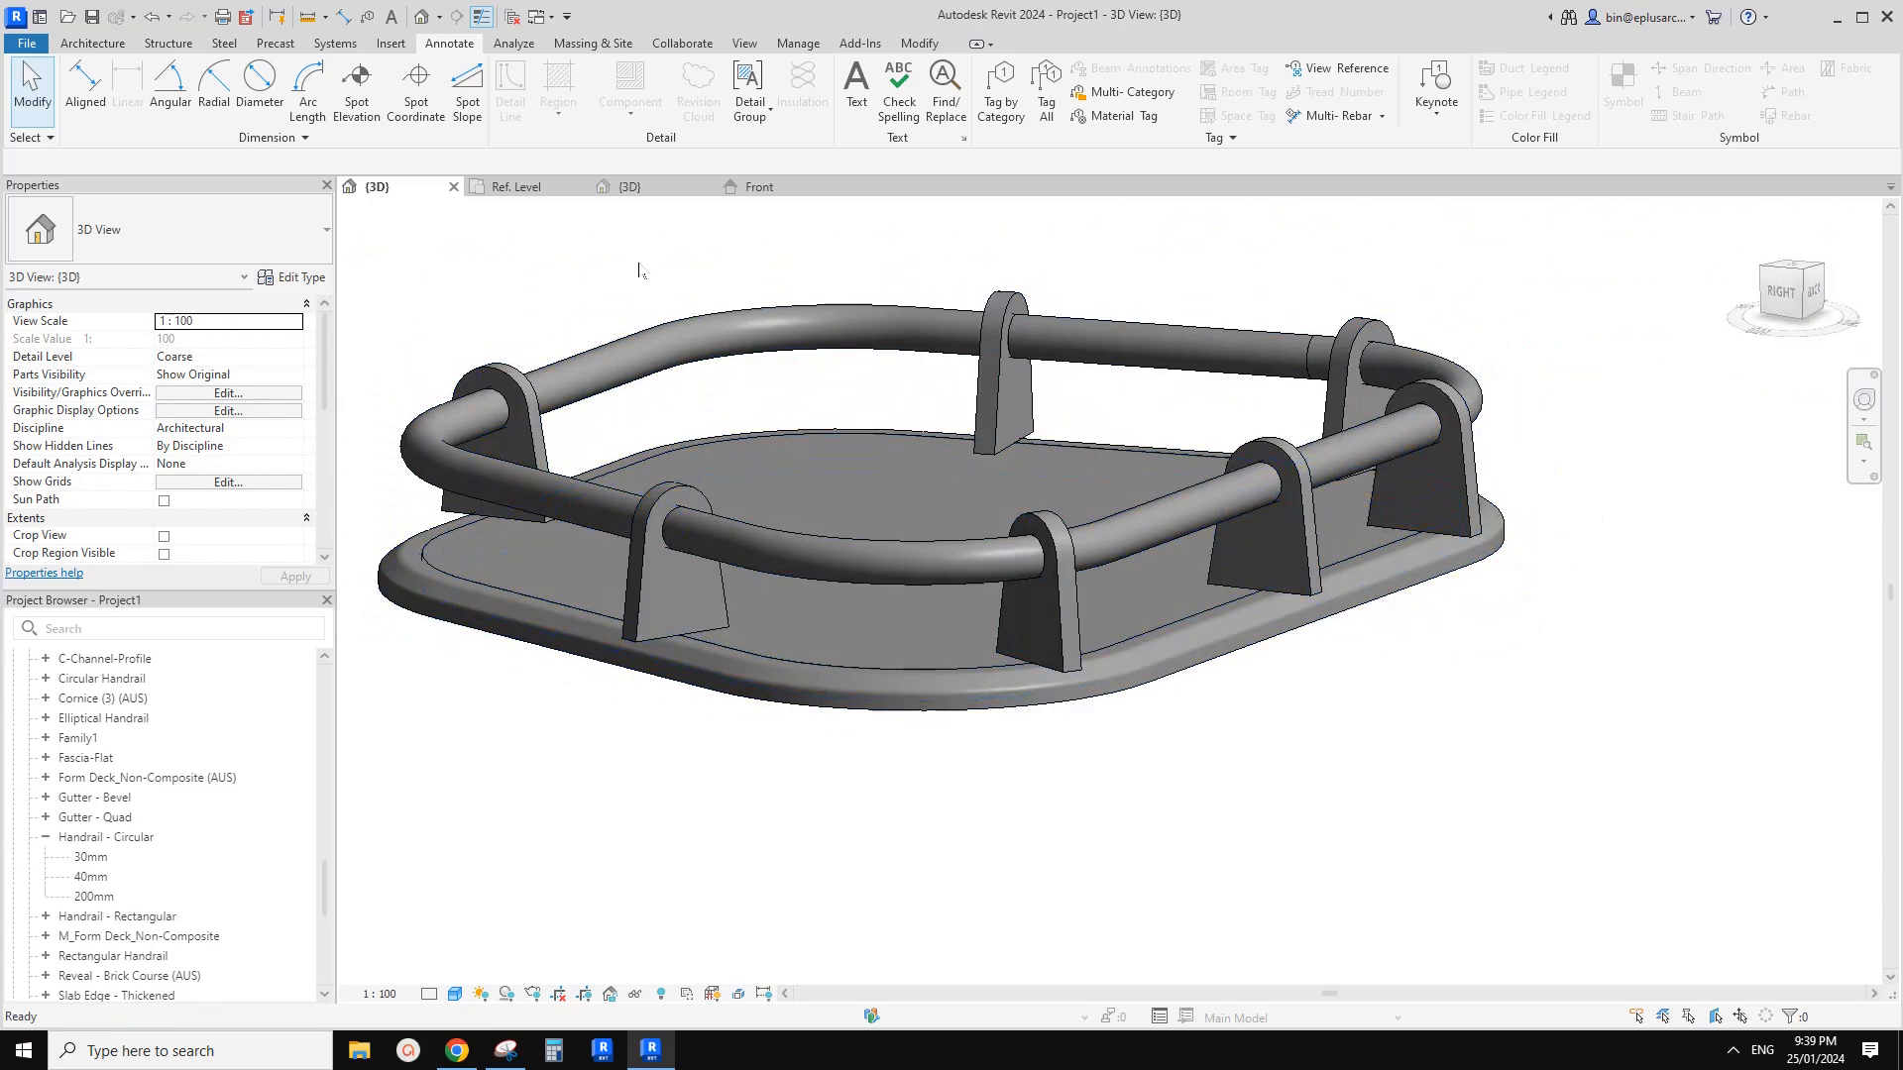
Edit the arched plate extrusion's sketch in the Front elevation, turn on the hole circle's center mark, and finish the sketch
click(630, 186)
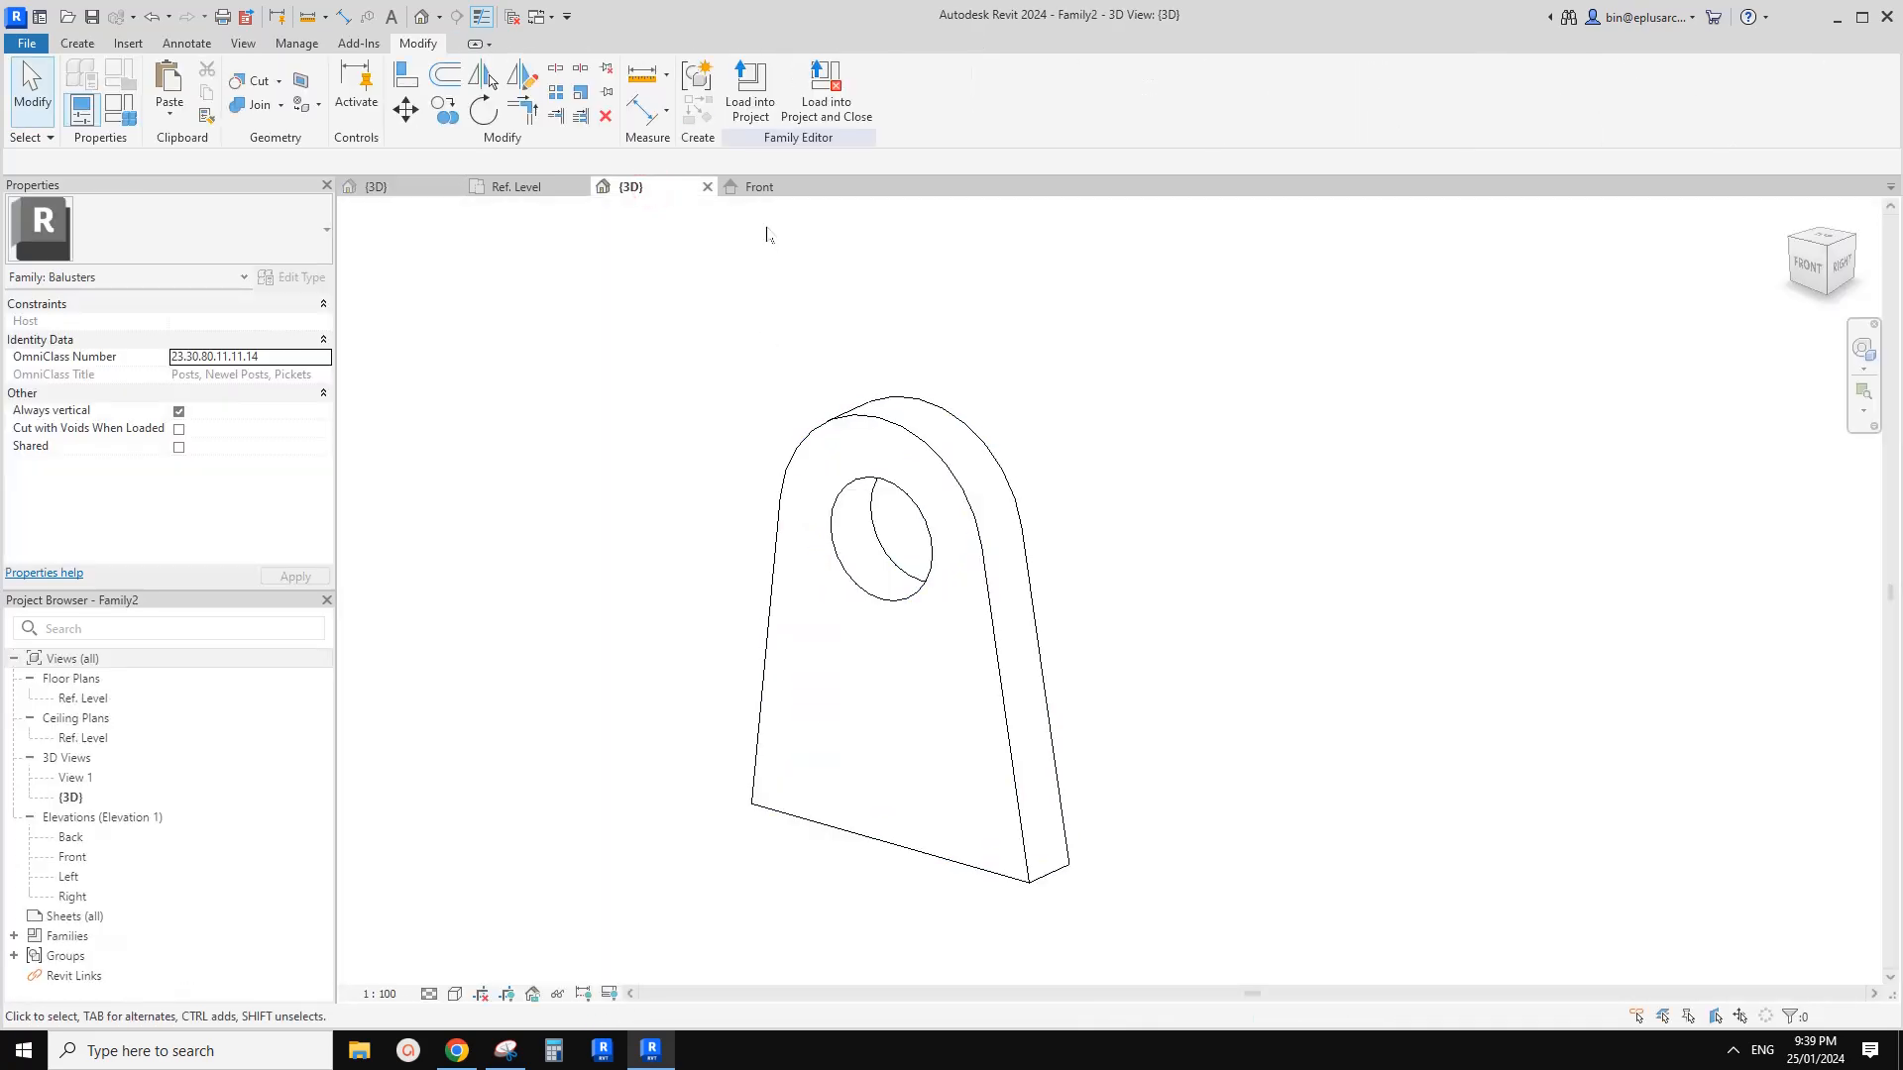
click(759, 186)
click(676, 537)
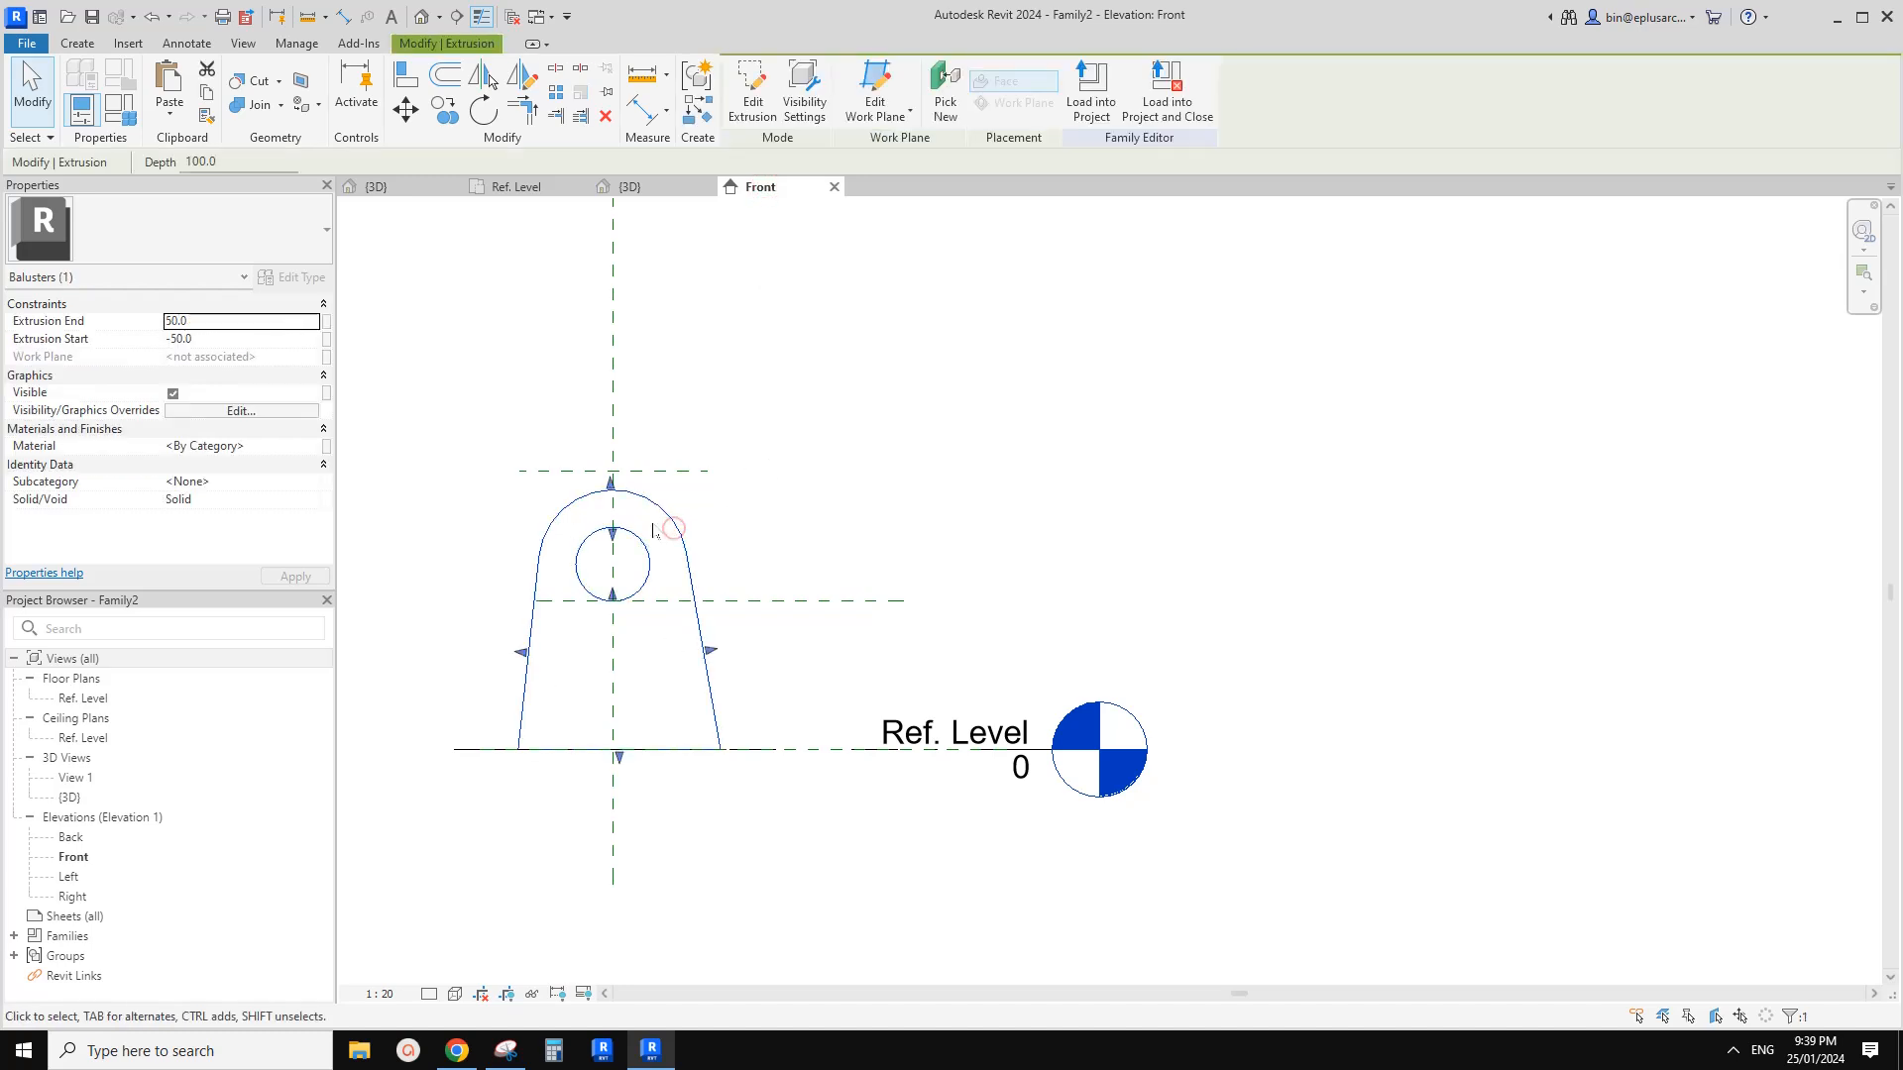
middle_drag(582, 659, 652, 660)
key(Escape)
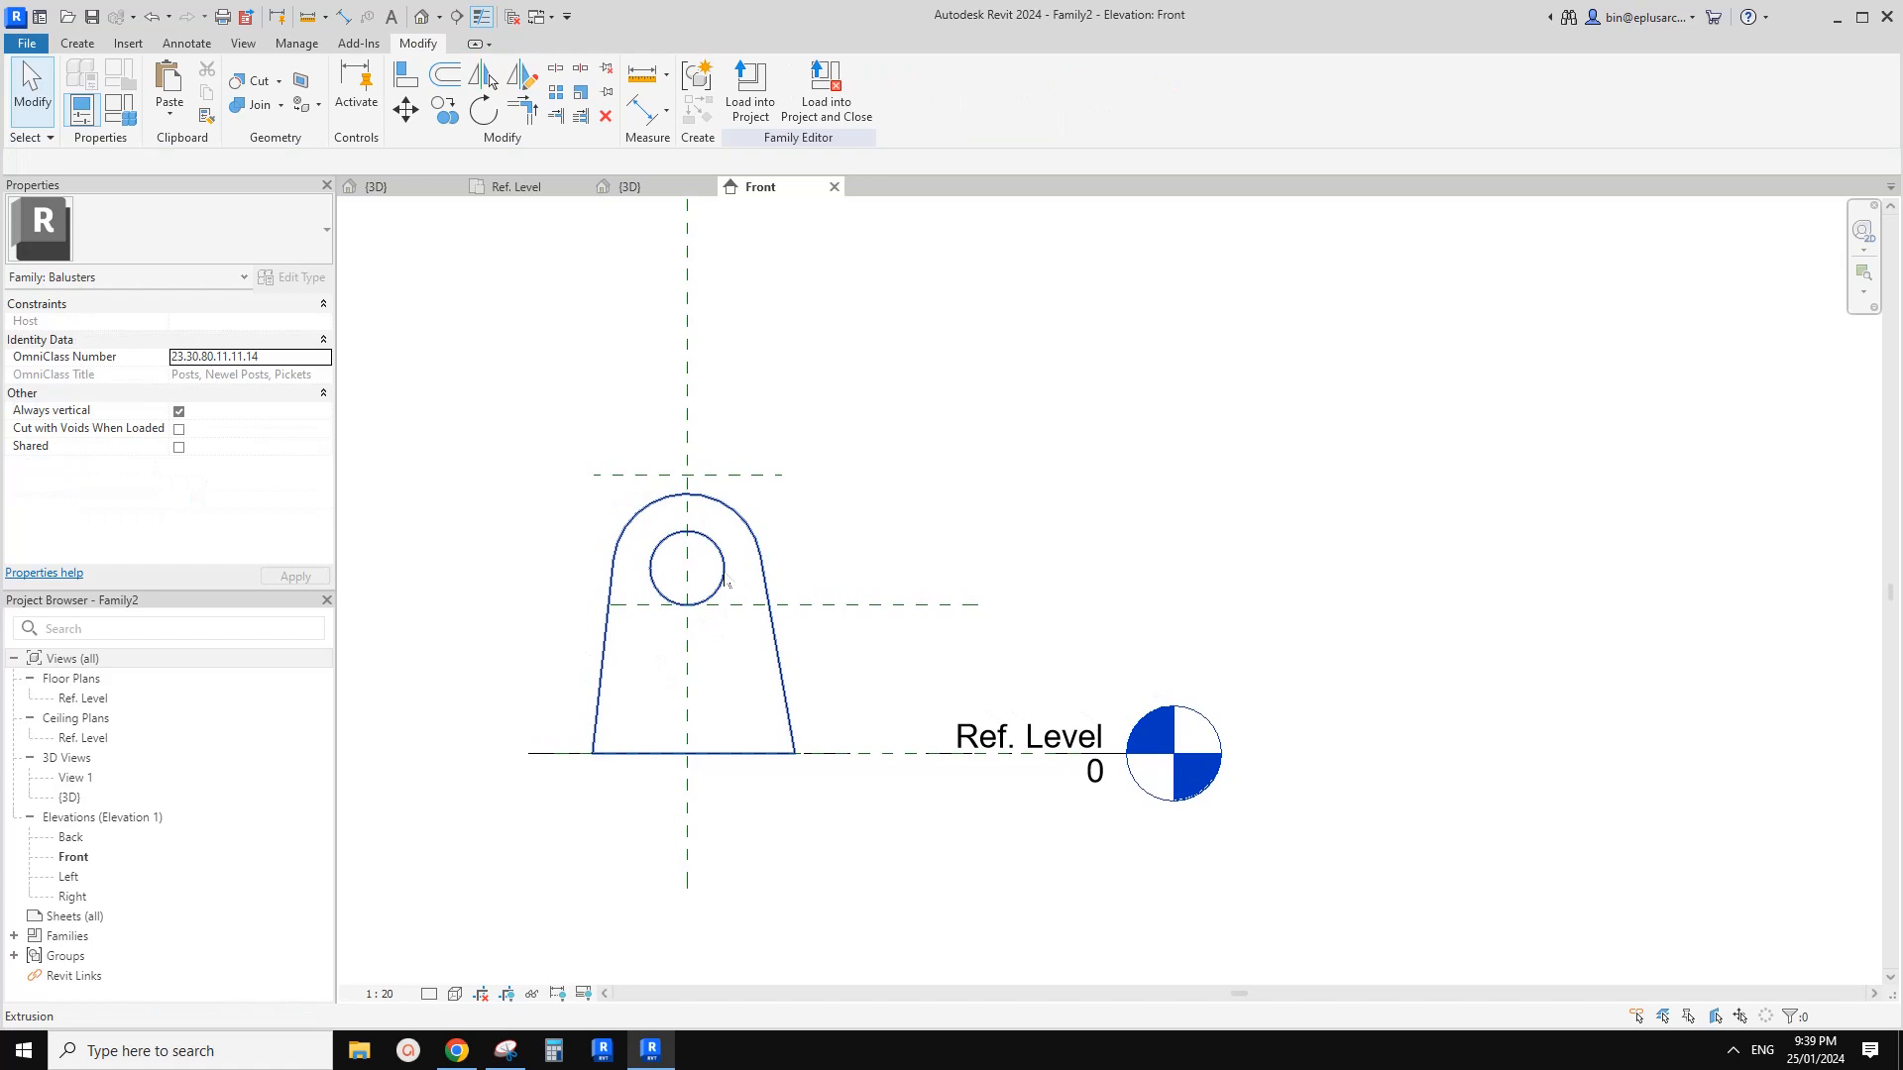
middle_drag(676, 580, 692, 579)
double_click(664, 557)
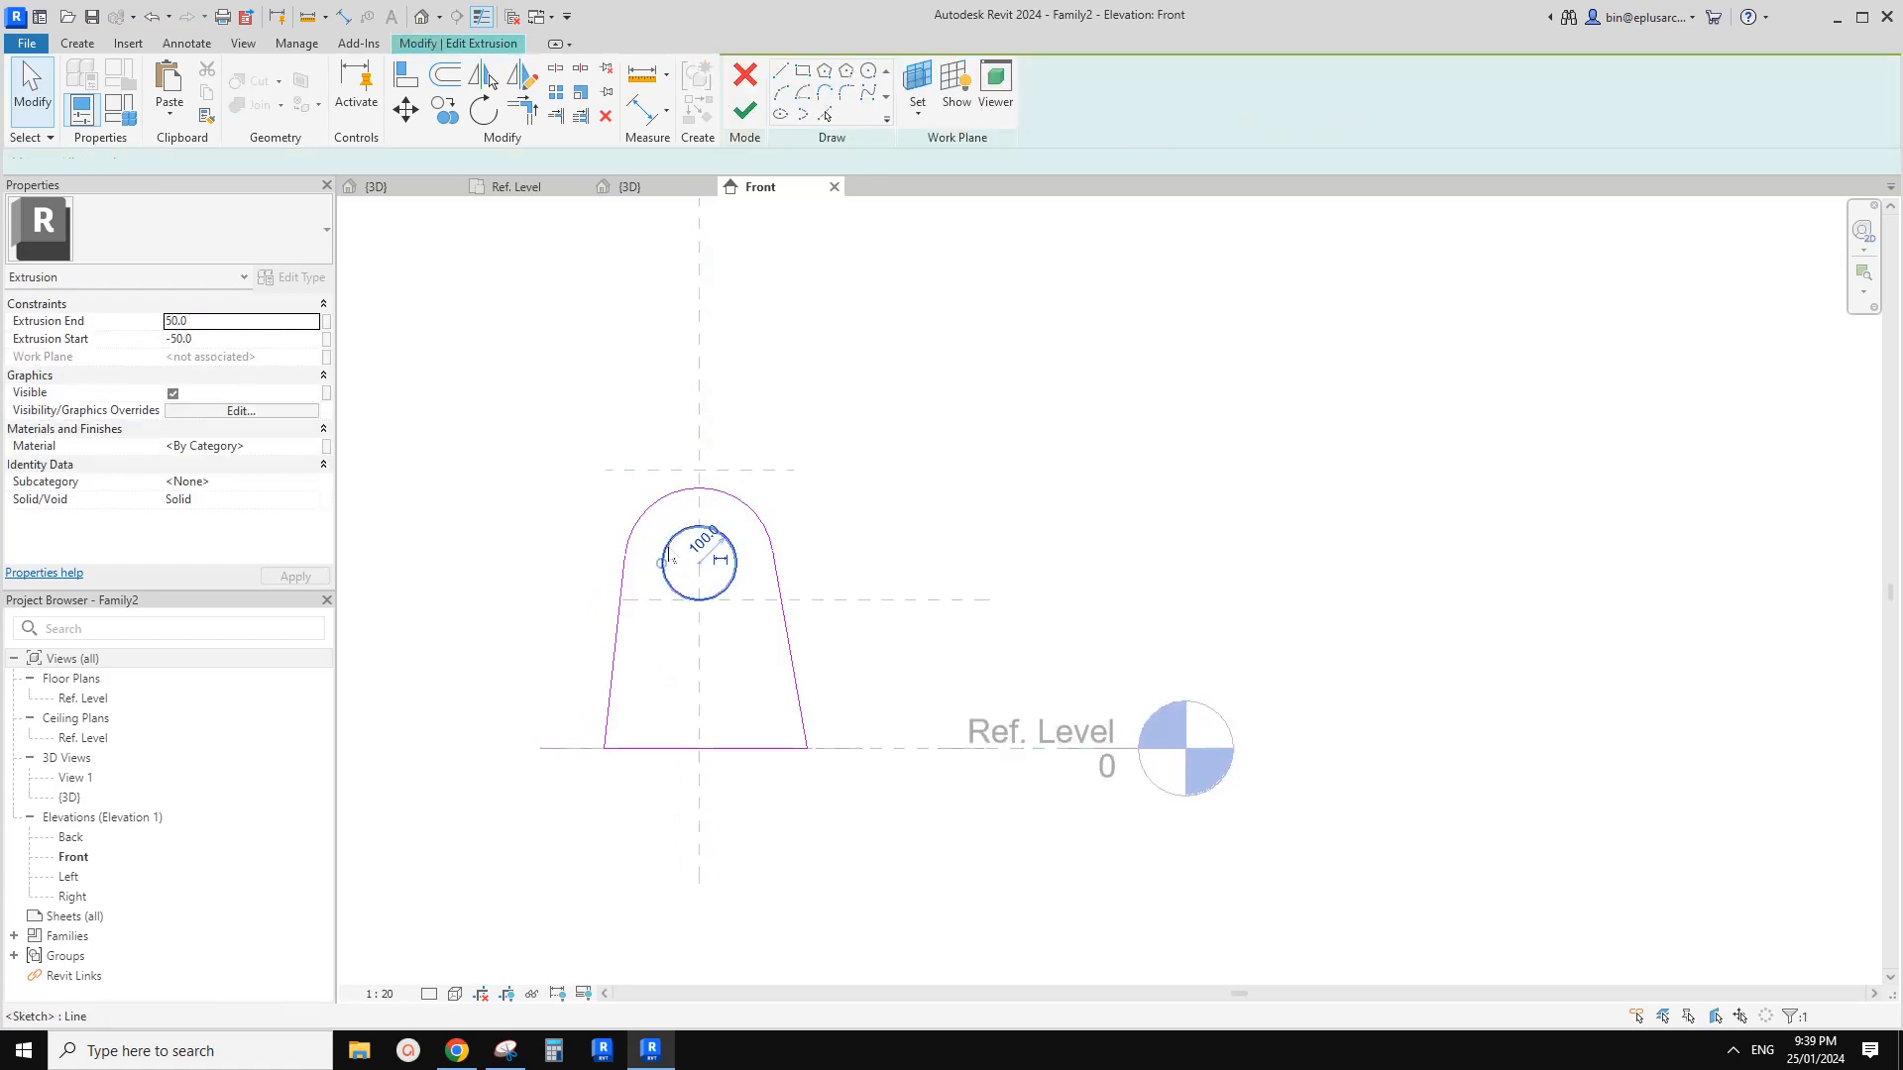
click(663, 559)
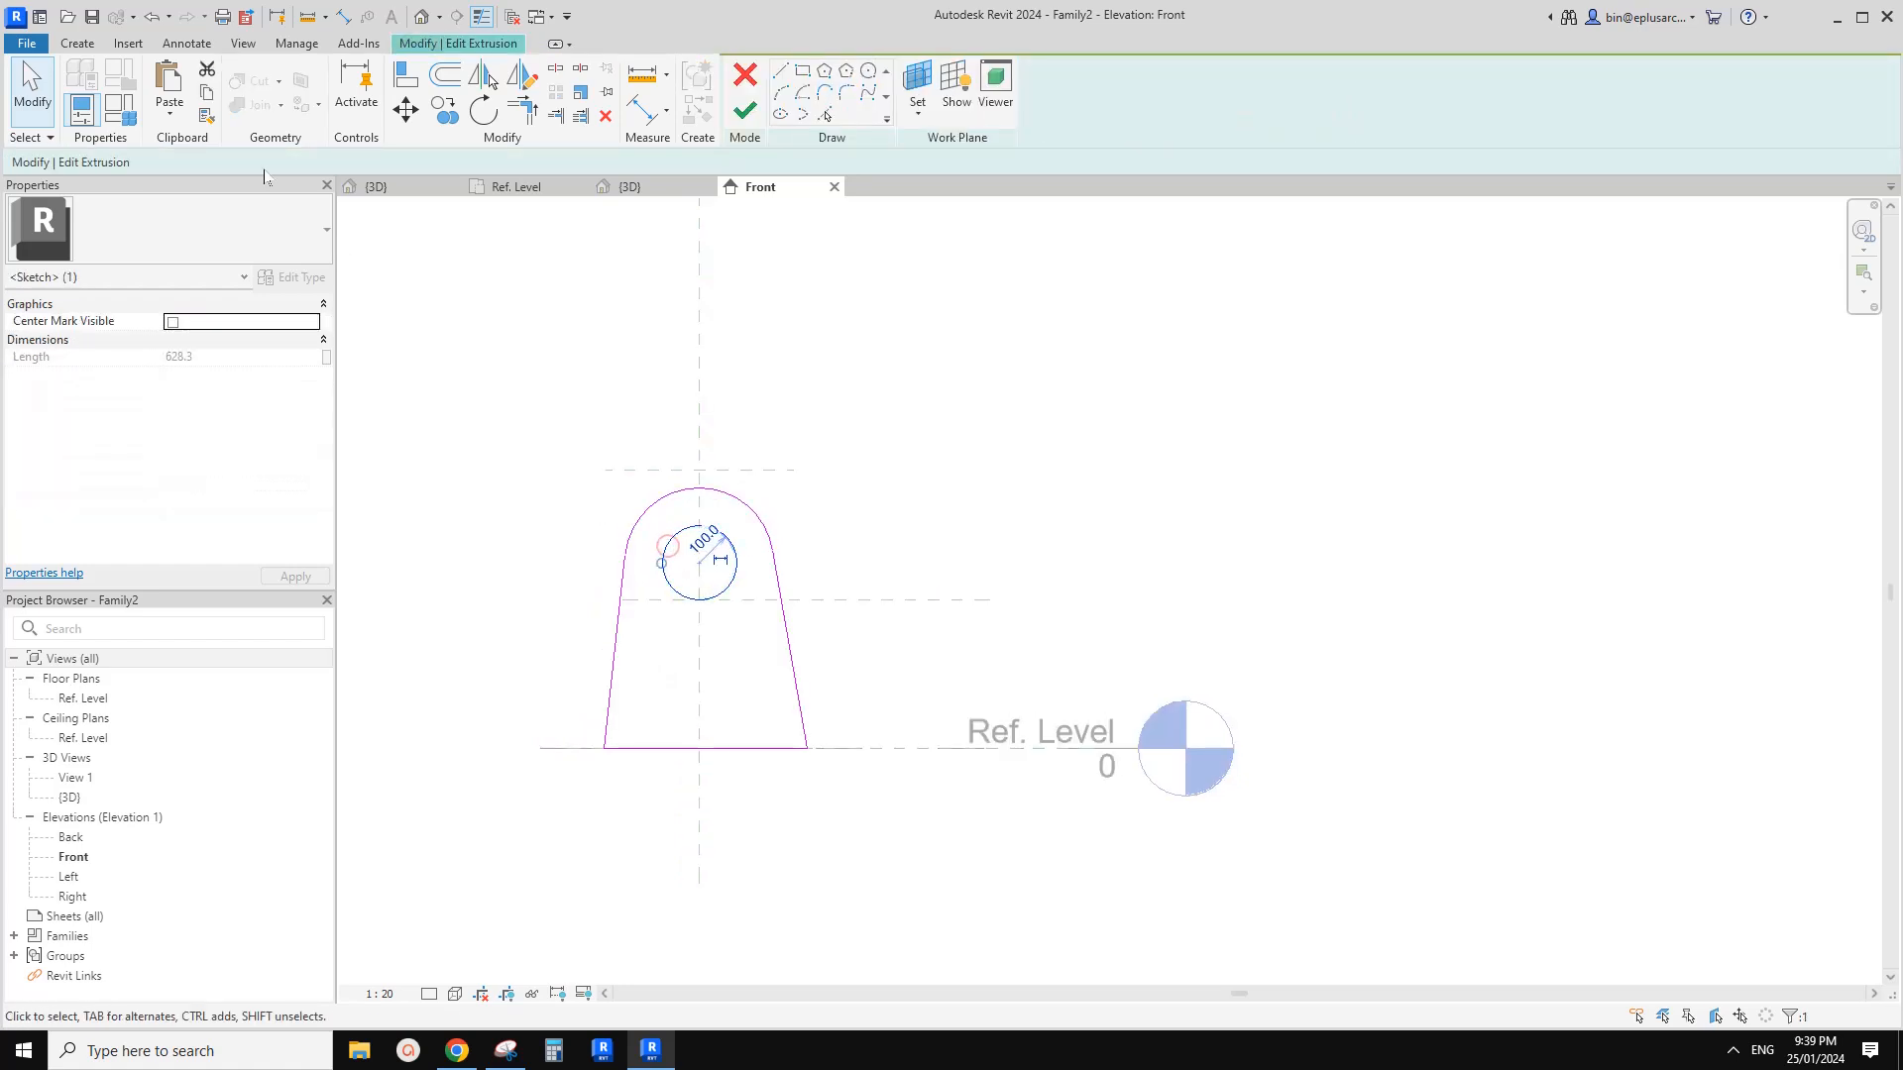
click(172, 322)
click(611, 363)
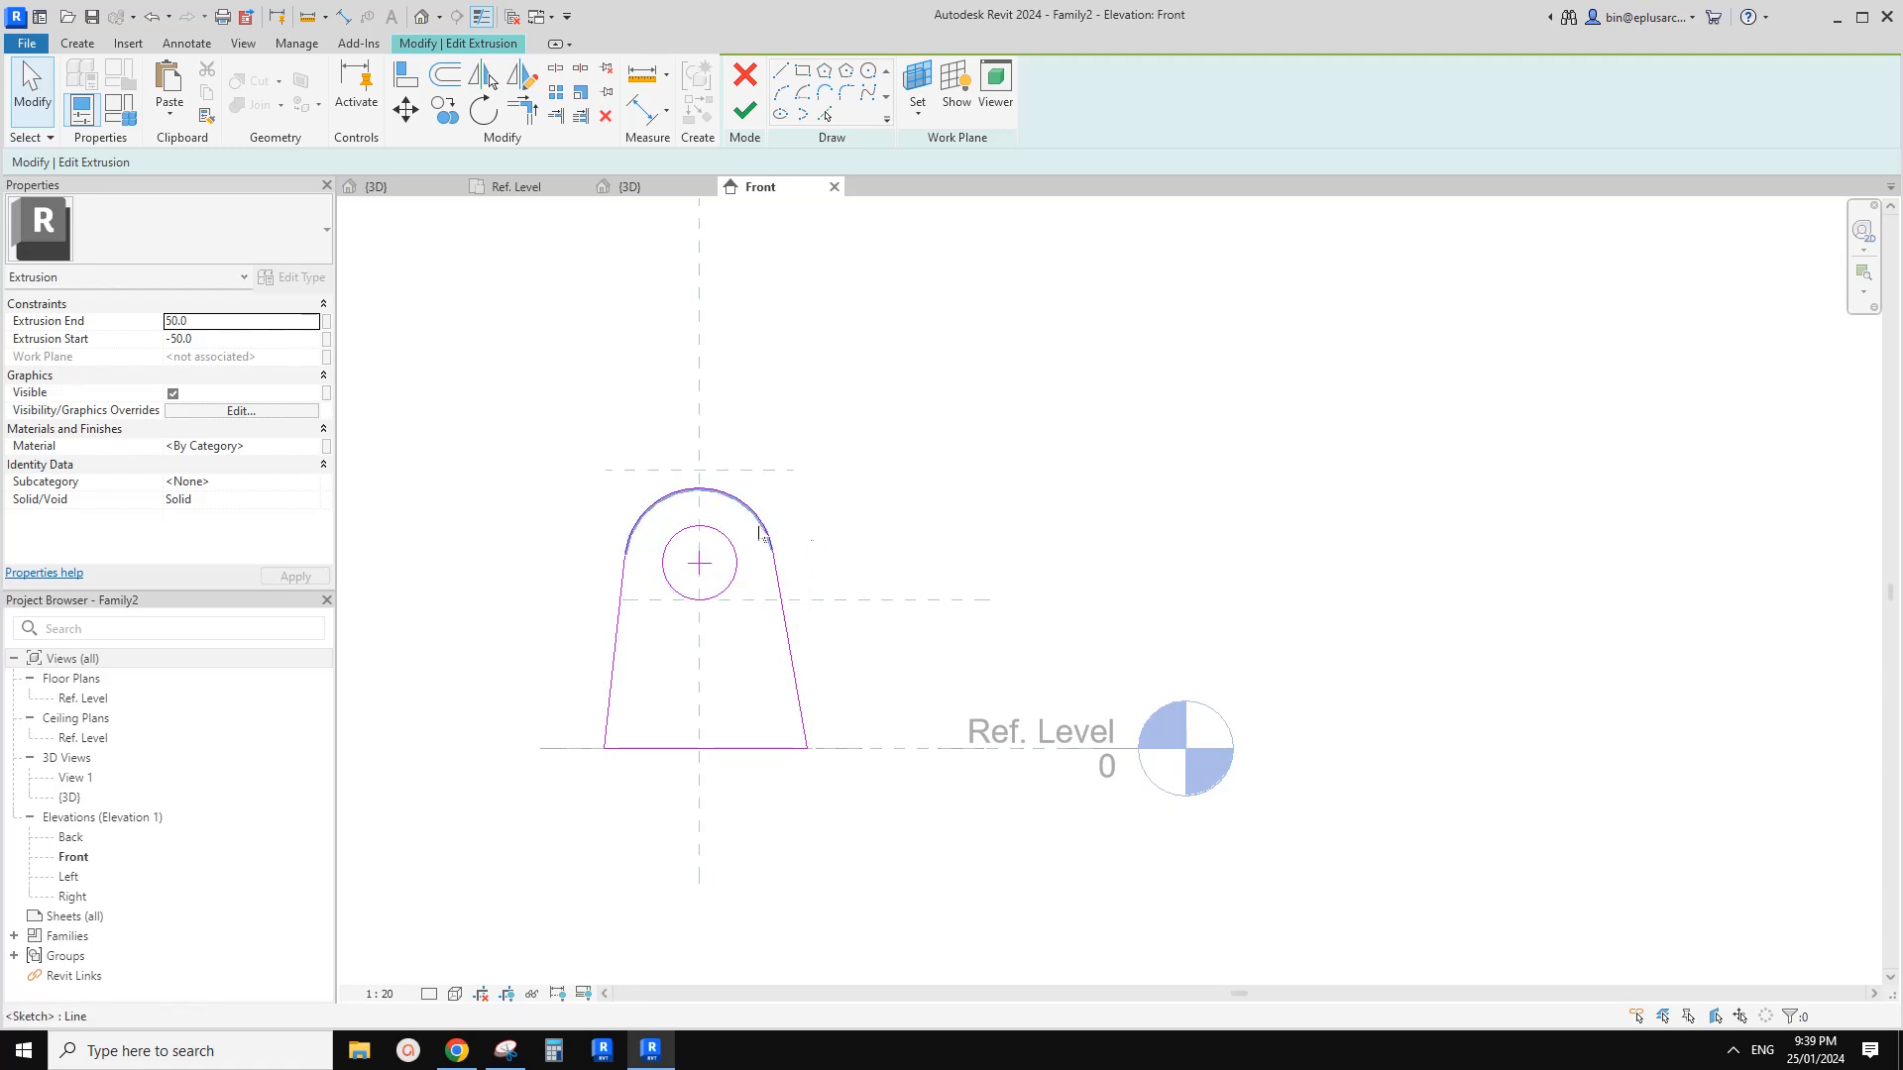
middle_drag(774, 536, 778, 525)
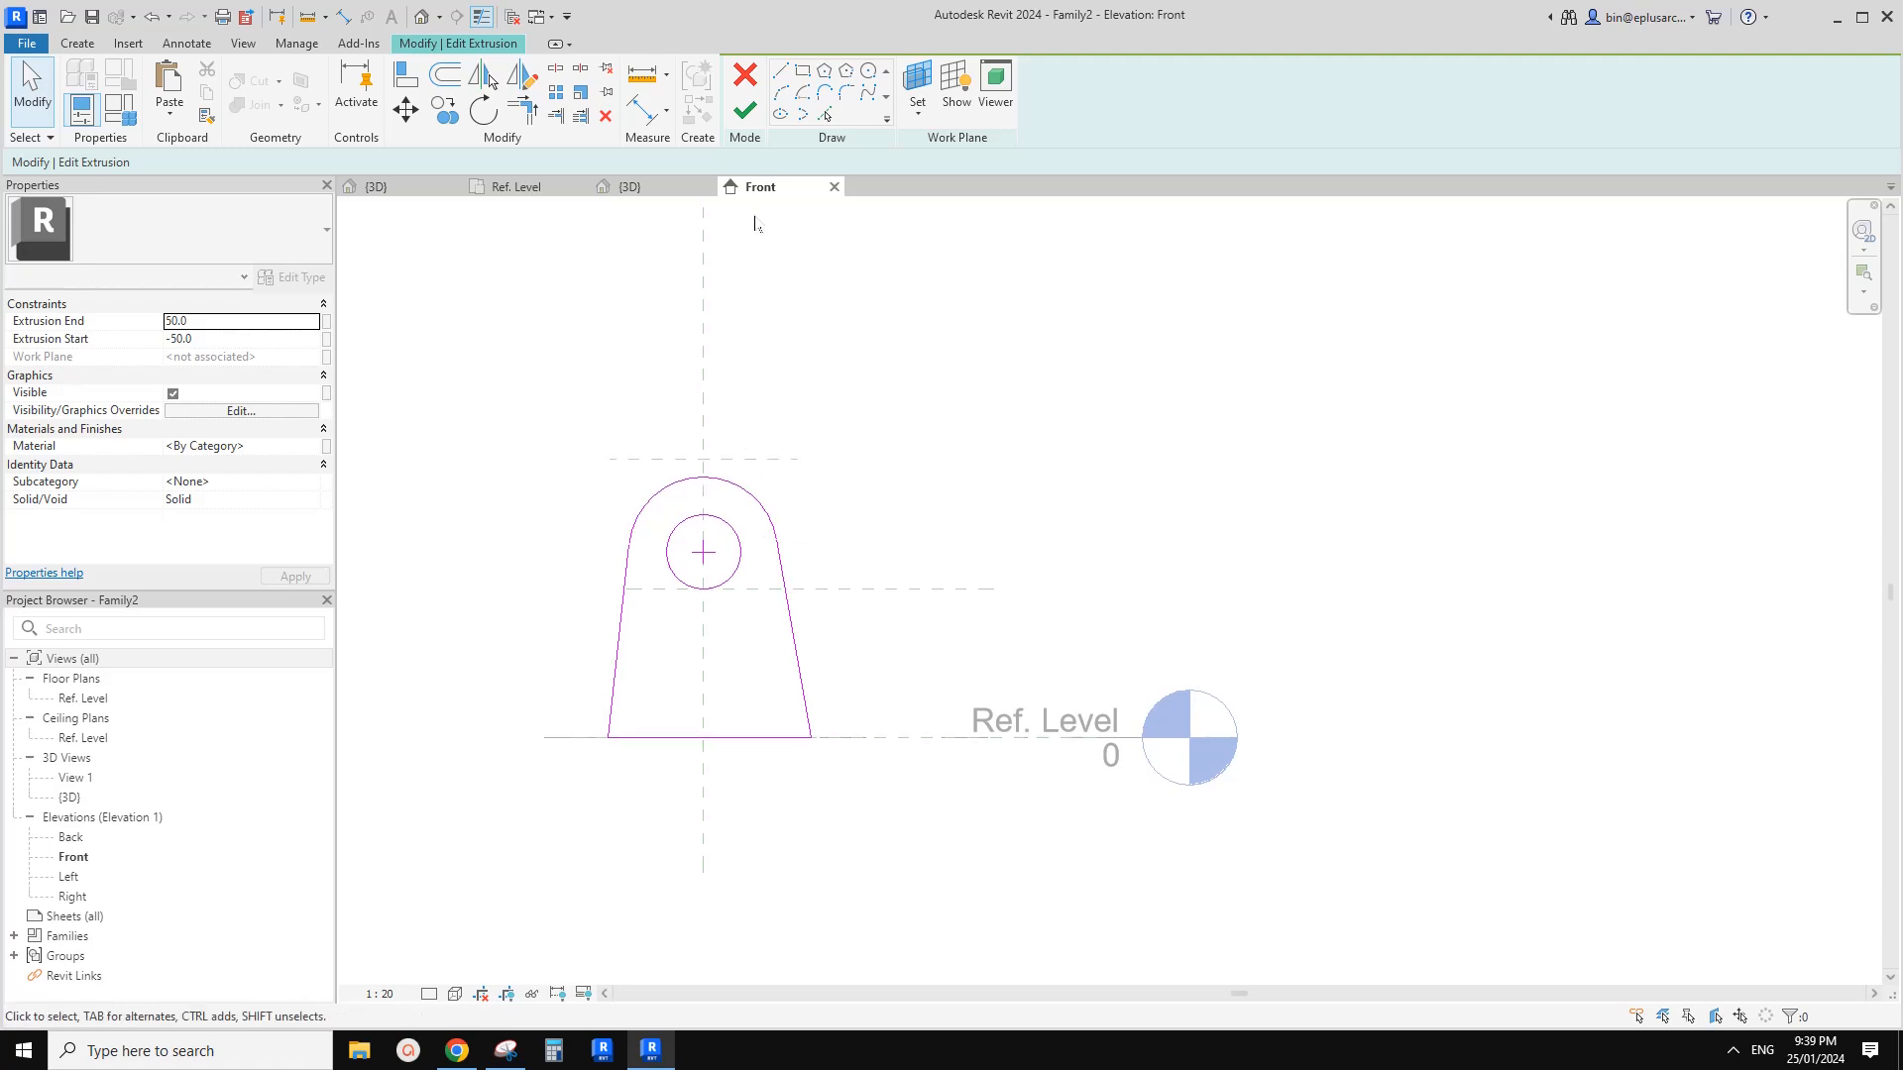
click(750, 115)
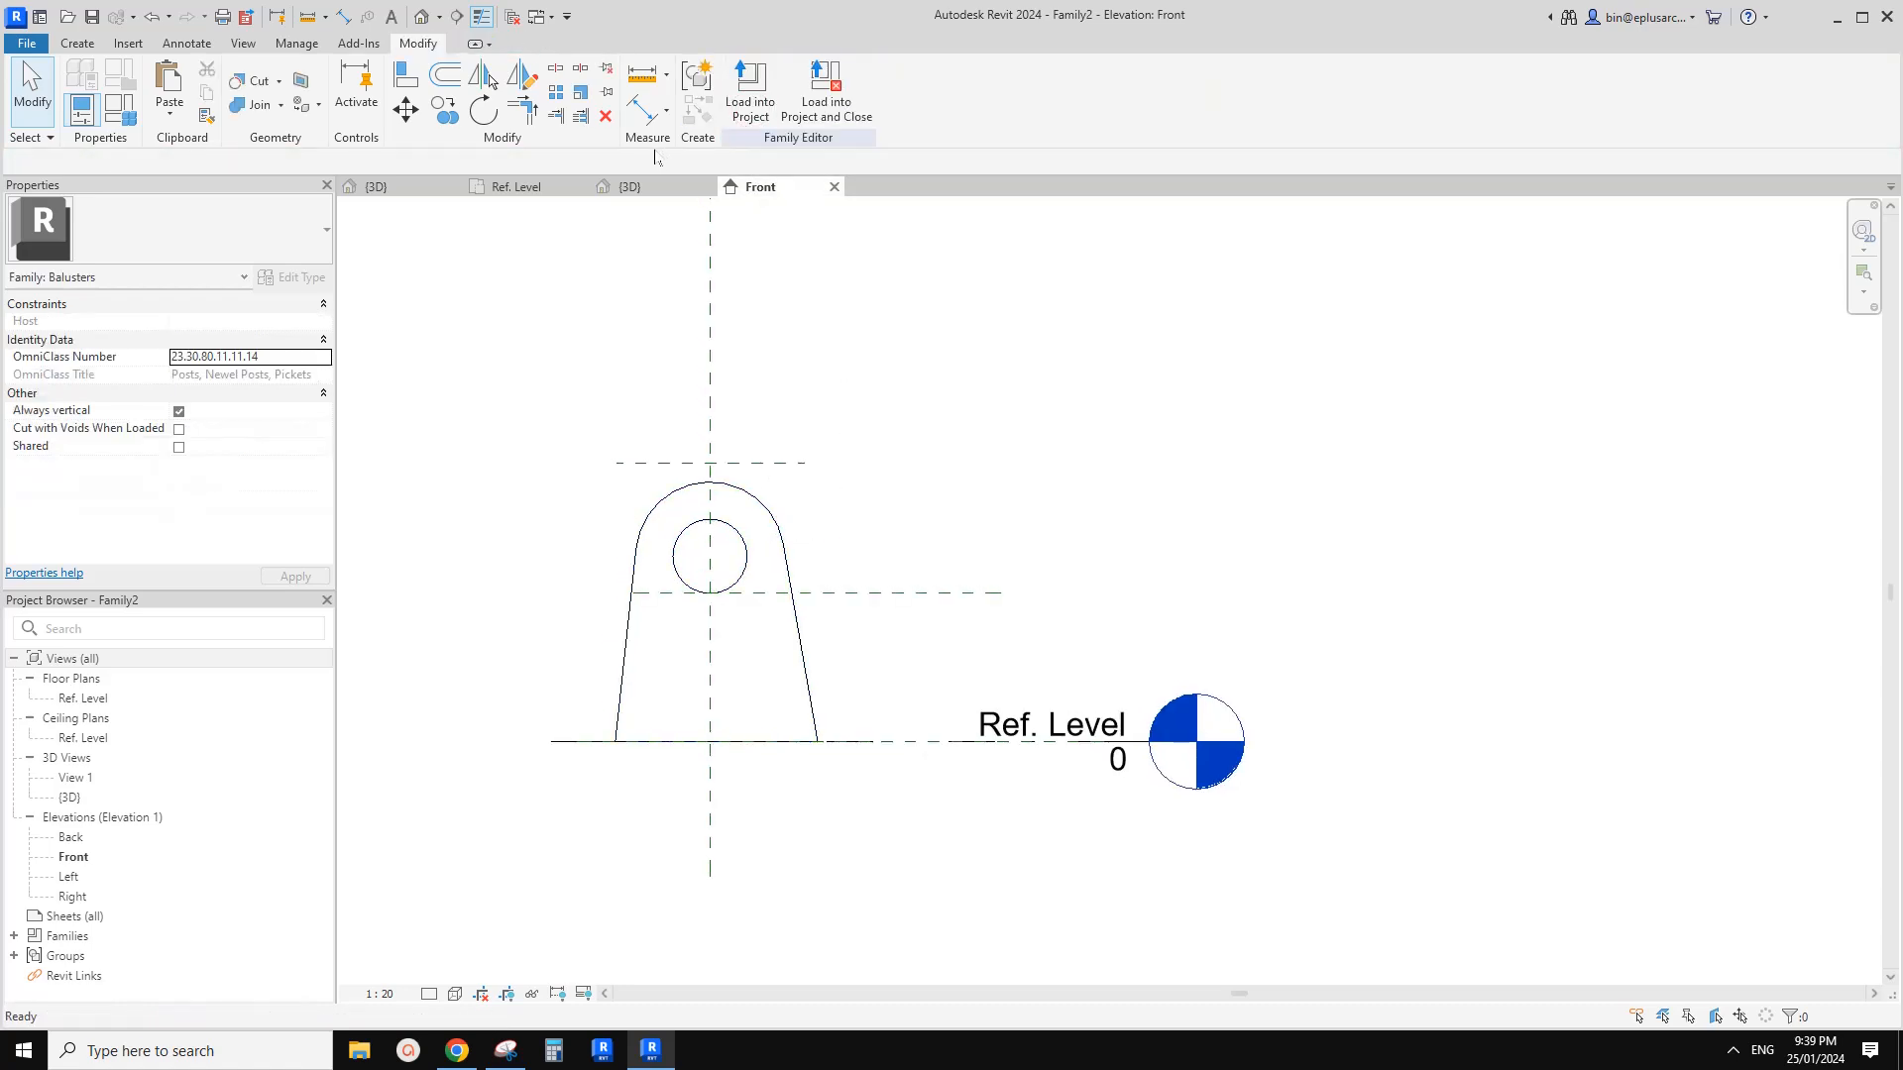
Load the edited baluster family into Project1, overwriting the existing version, and view the railing in 3D
click(748, 115)
click(910, 679)
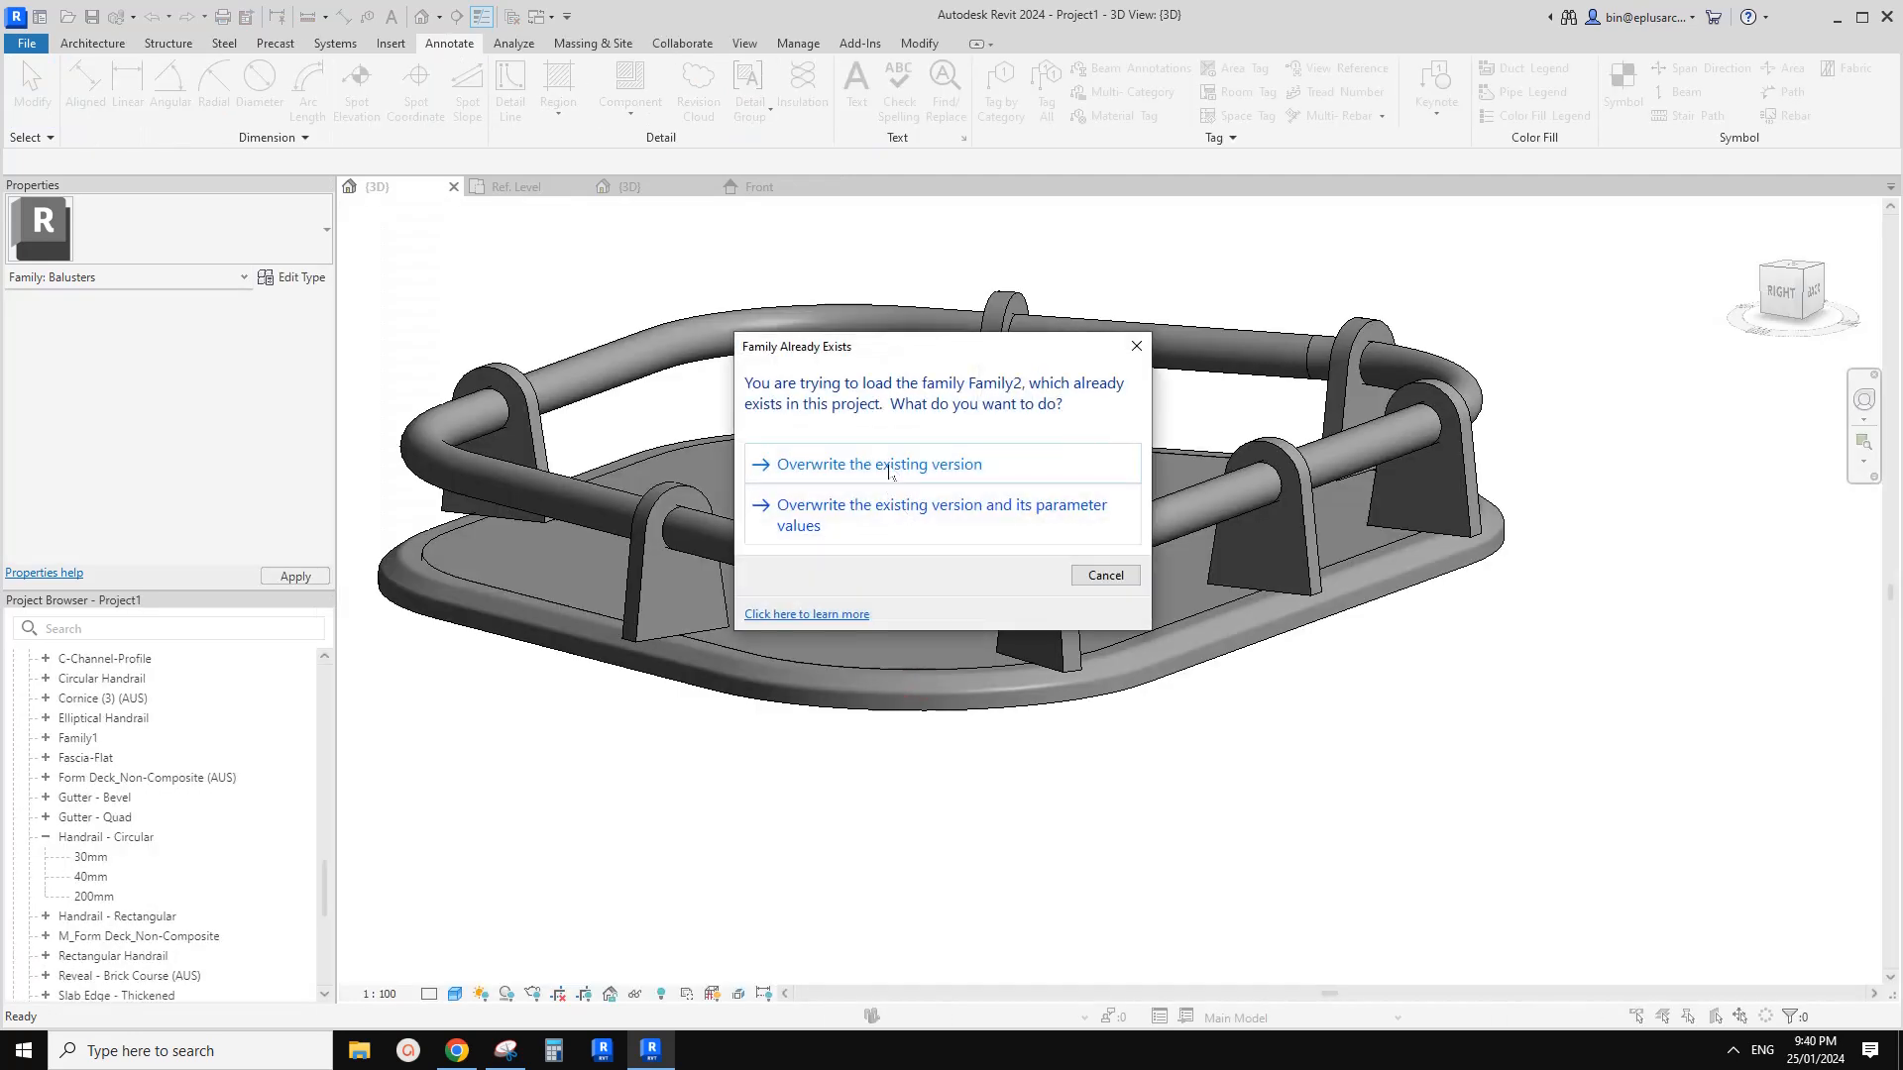
click(889, 482)
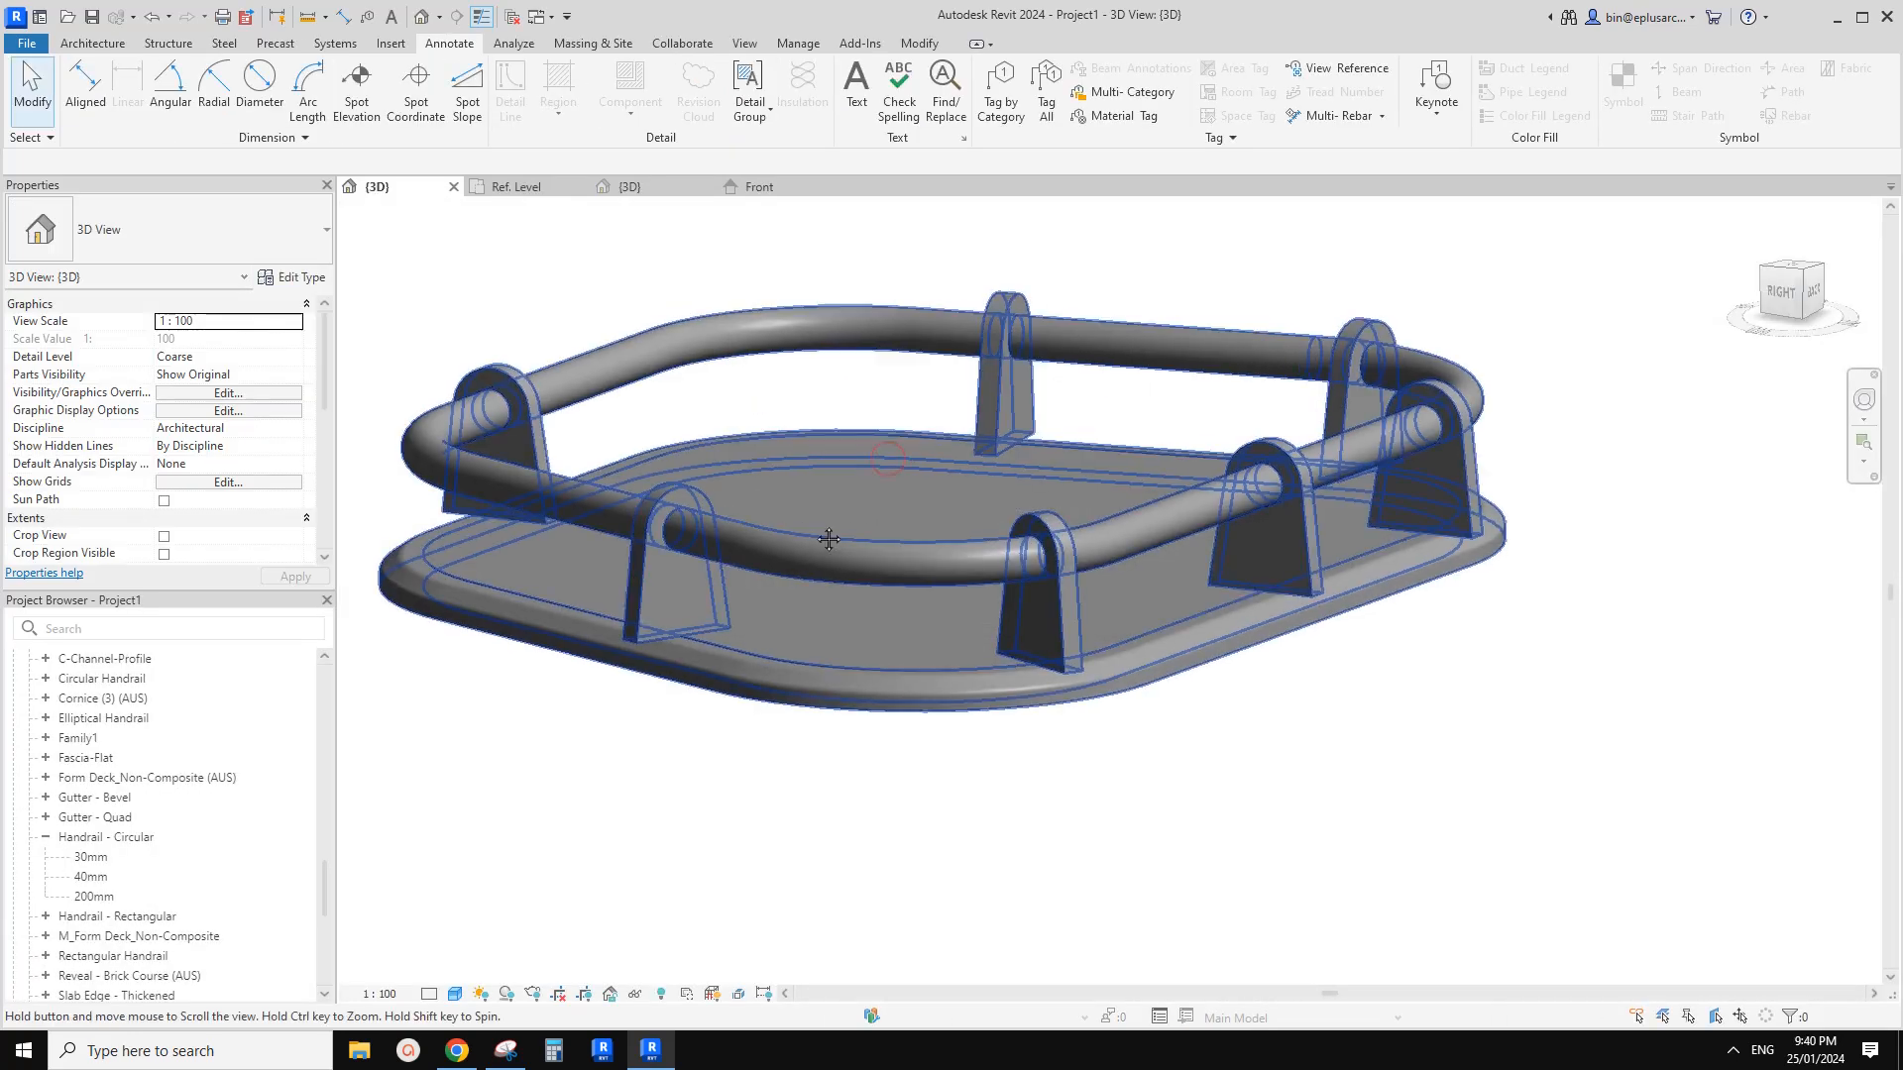
shift+middle_drag(910, 629, 971, 683)
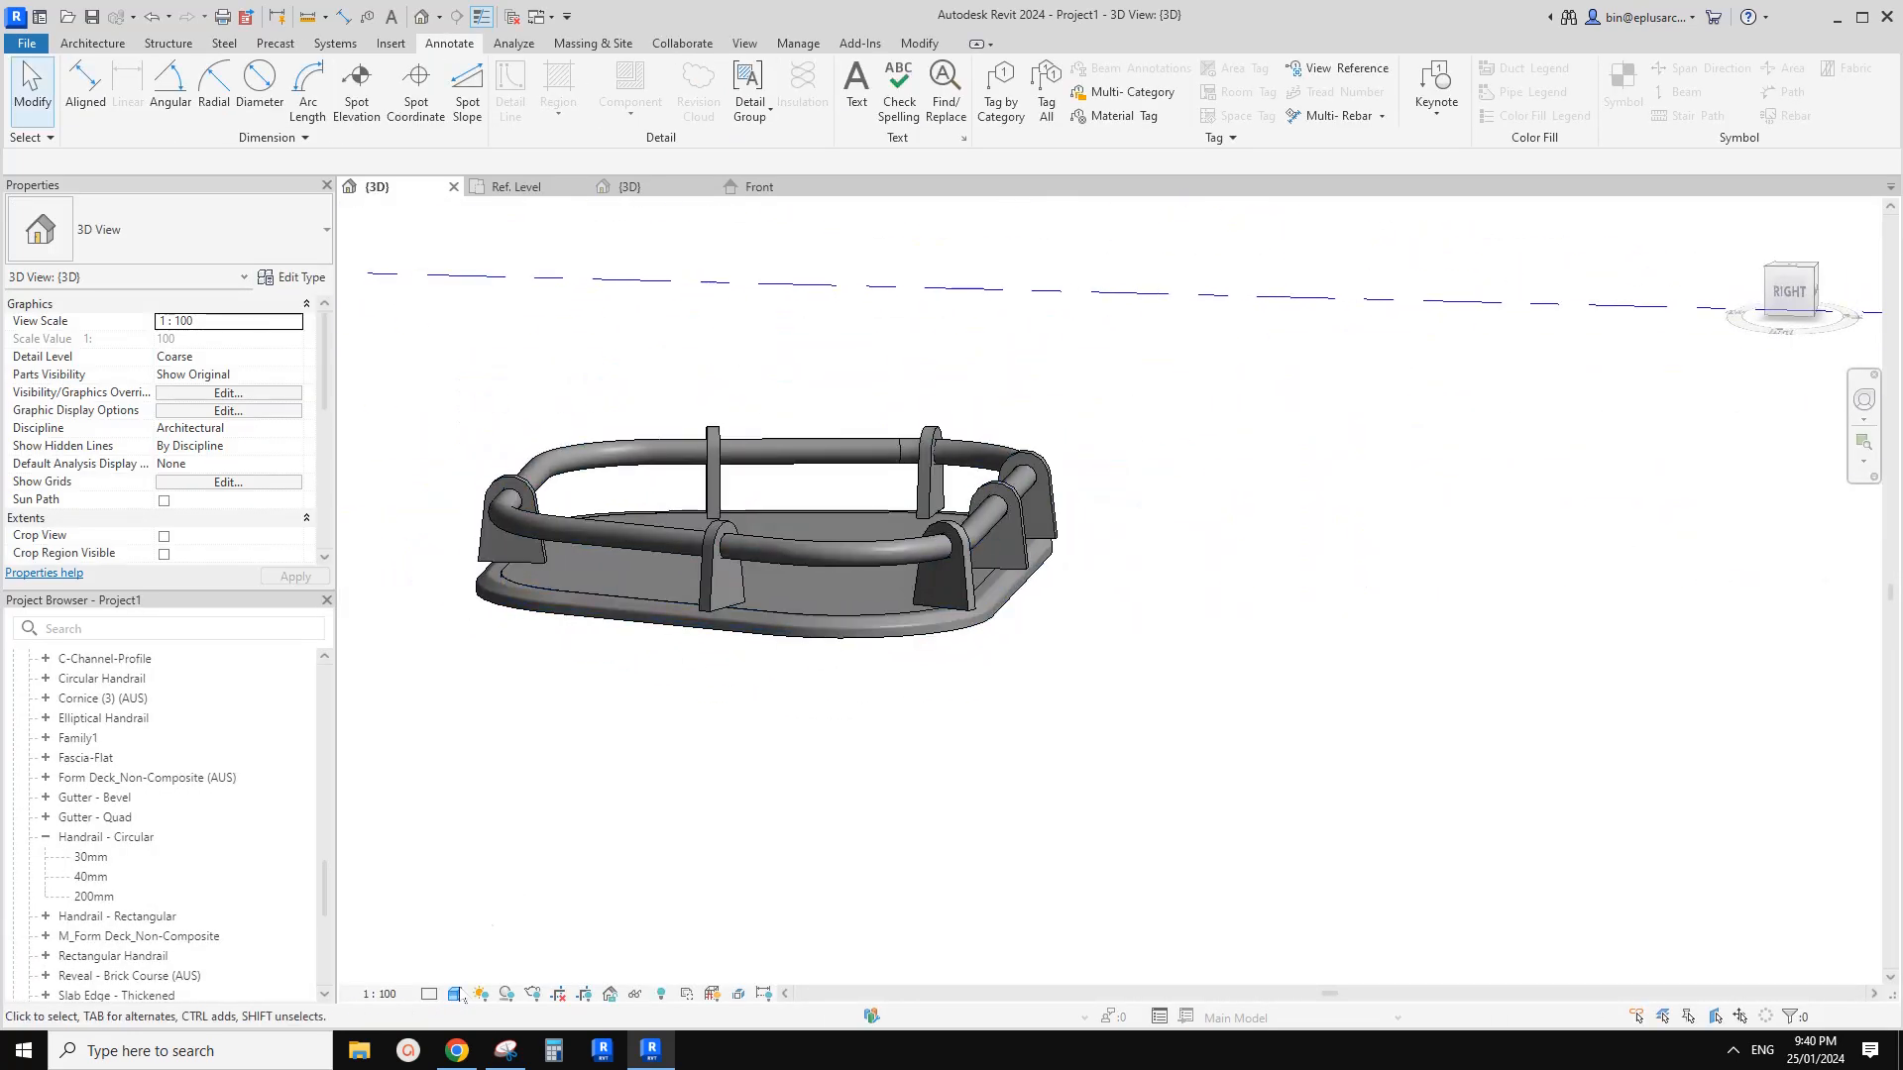
Switch to the Google Docs page in Chrome to check the reference railing sketches, and return to Revit to compare the 3D model
click(457, 1052)
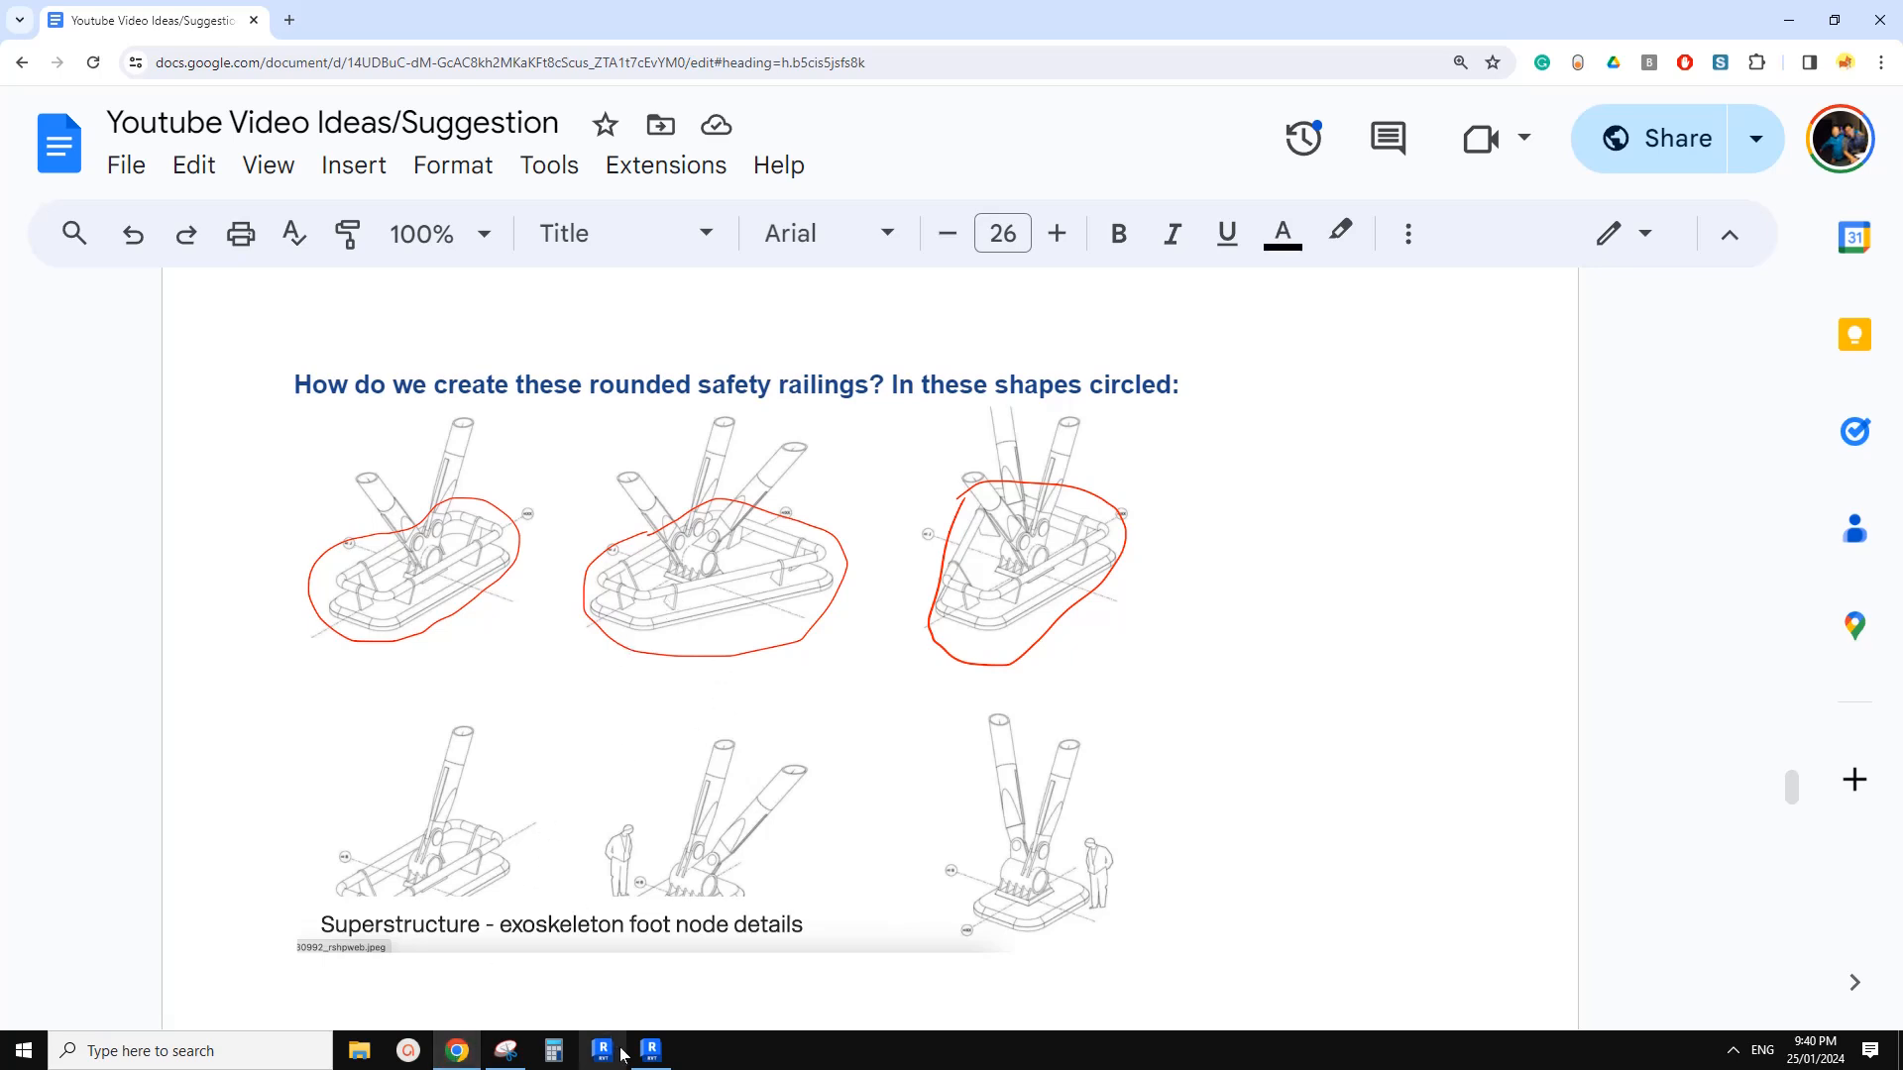
click(651, 1050)
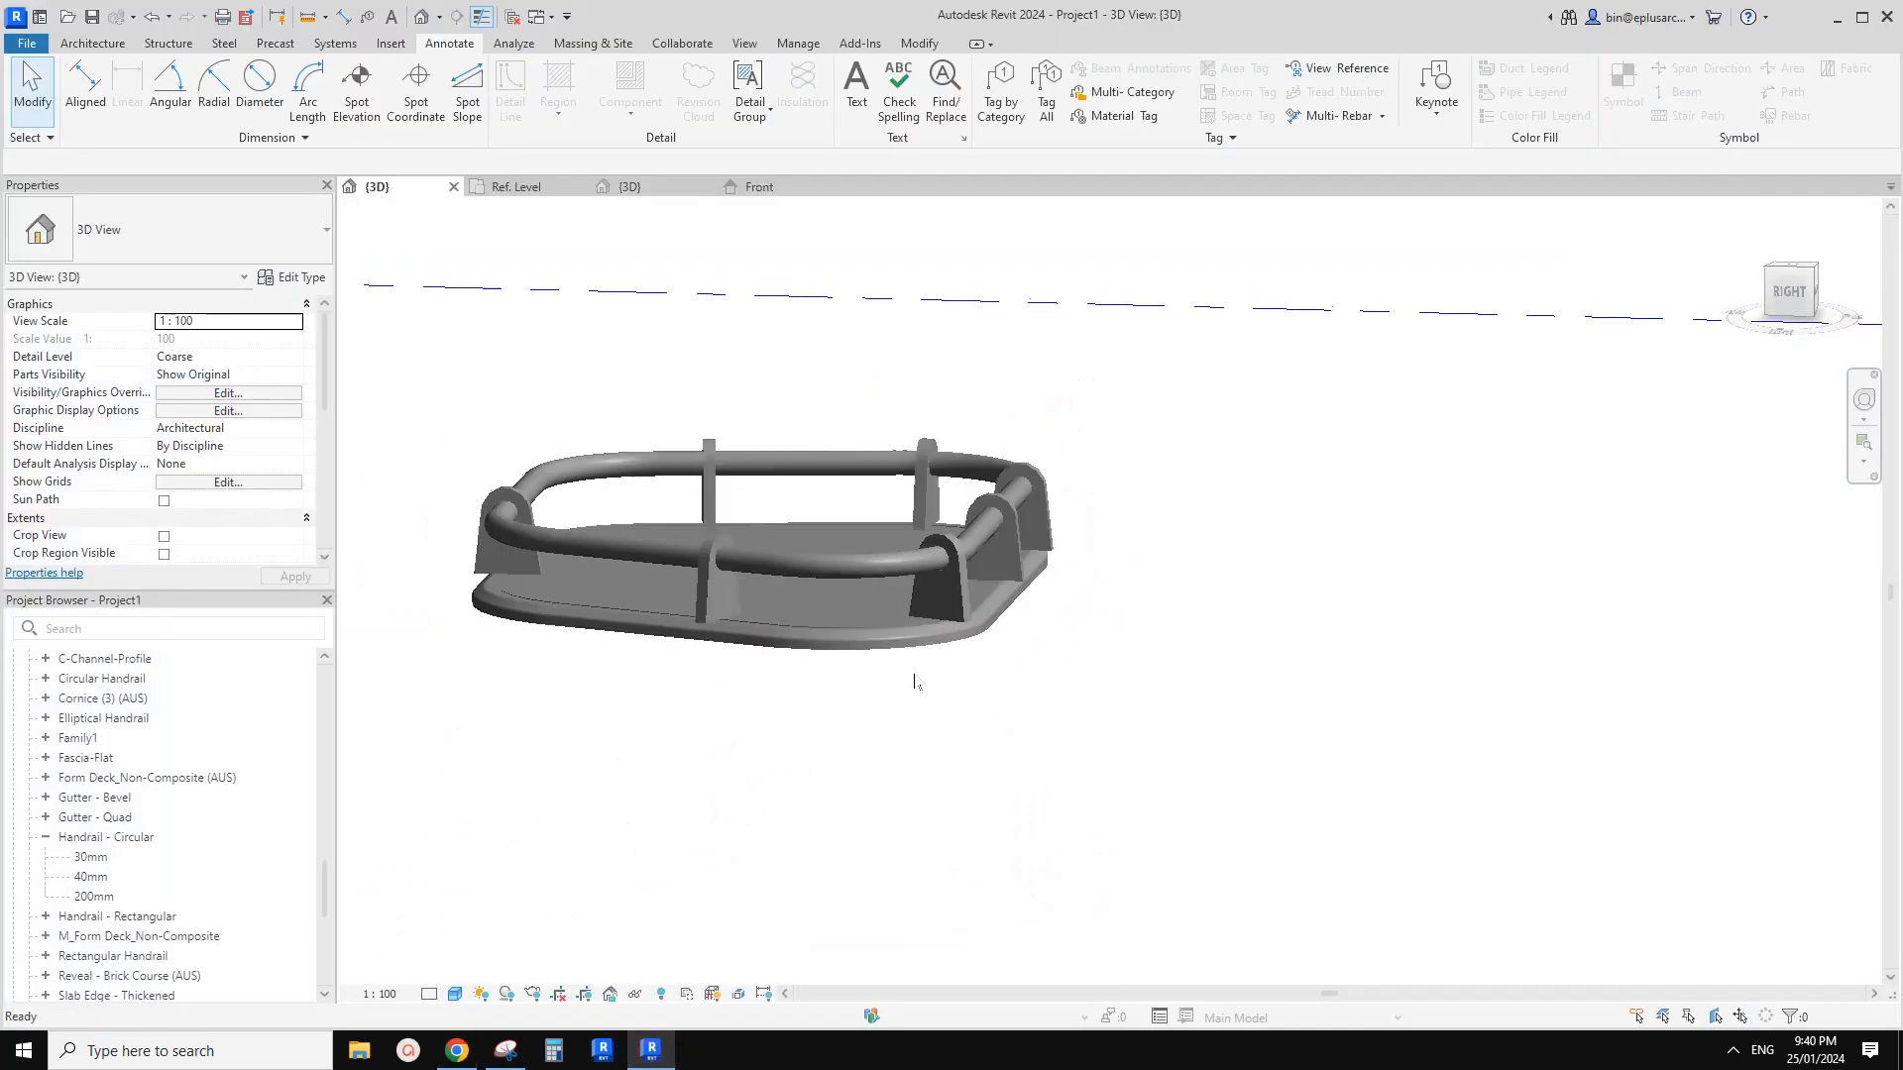
scroll(1020, 722, up, 3)
shift+middle_drag(1020, 722, 753, 651)
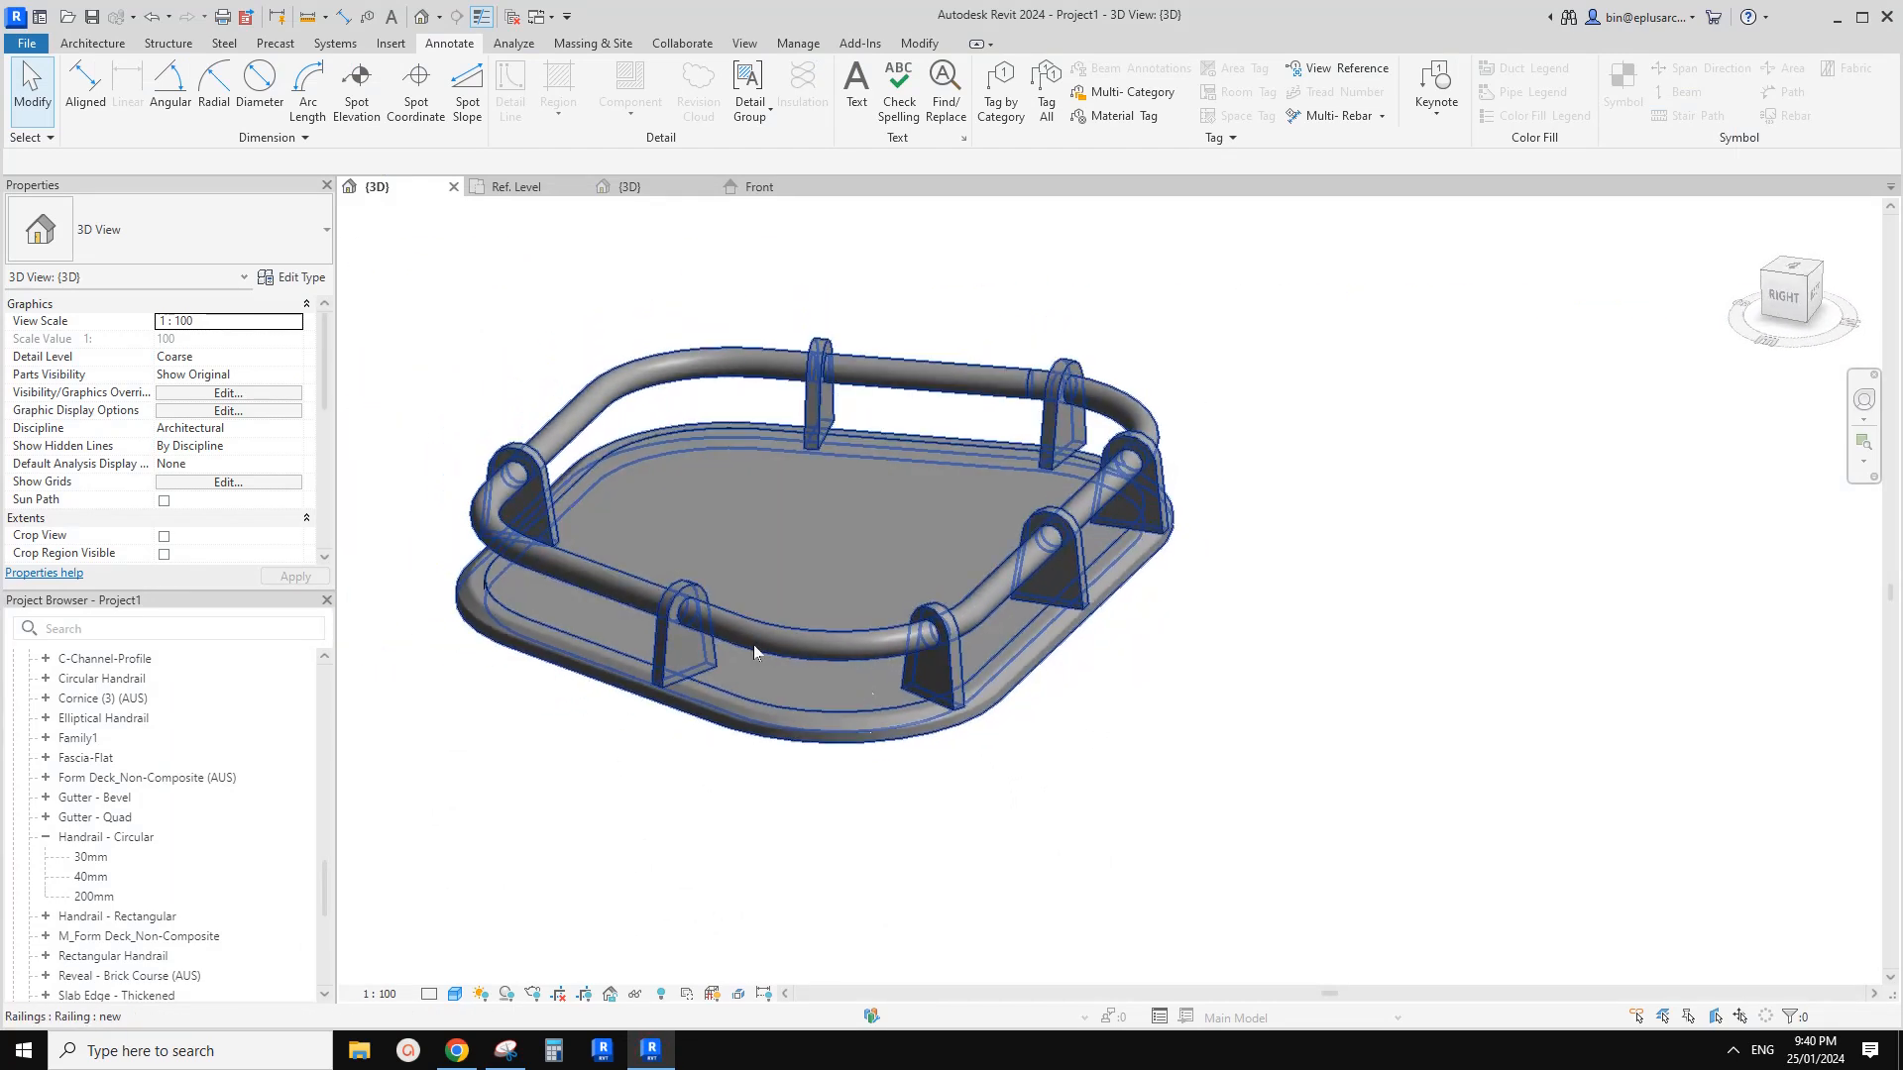
Open the type properties of the 200mm top rail used by the "new" railing type
click(710, 626)
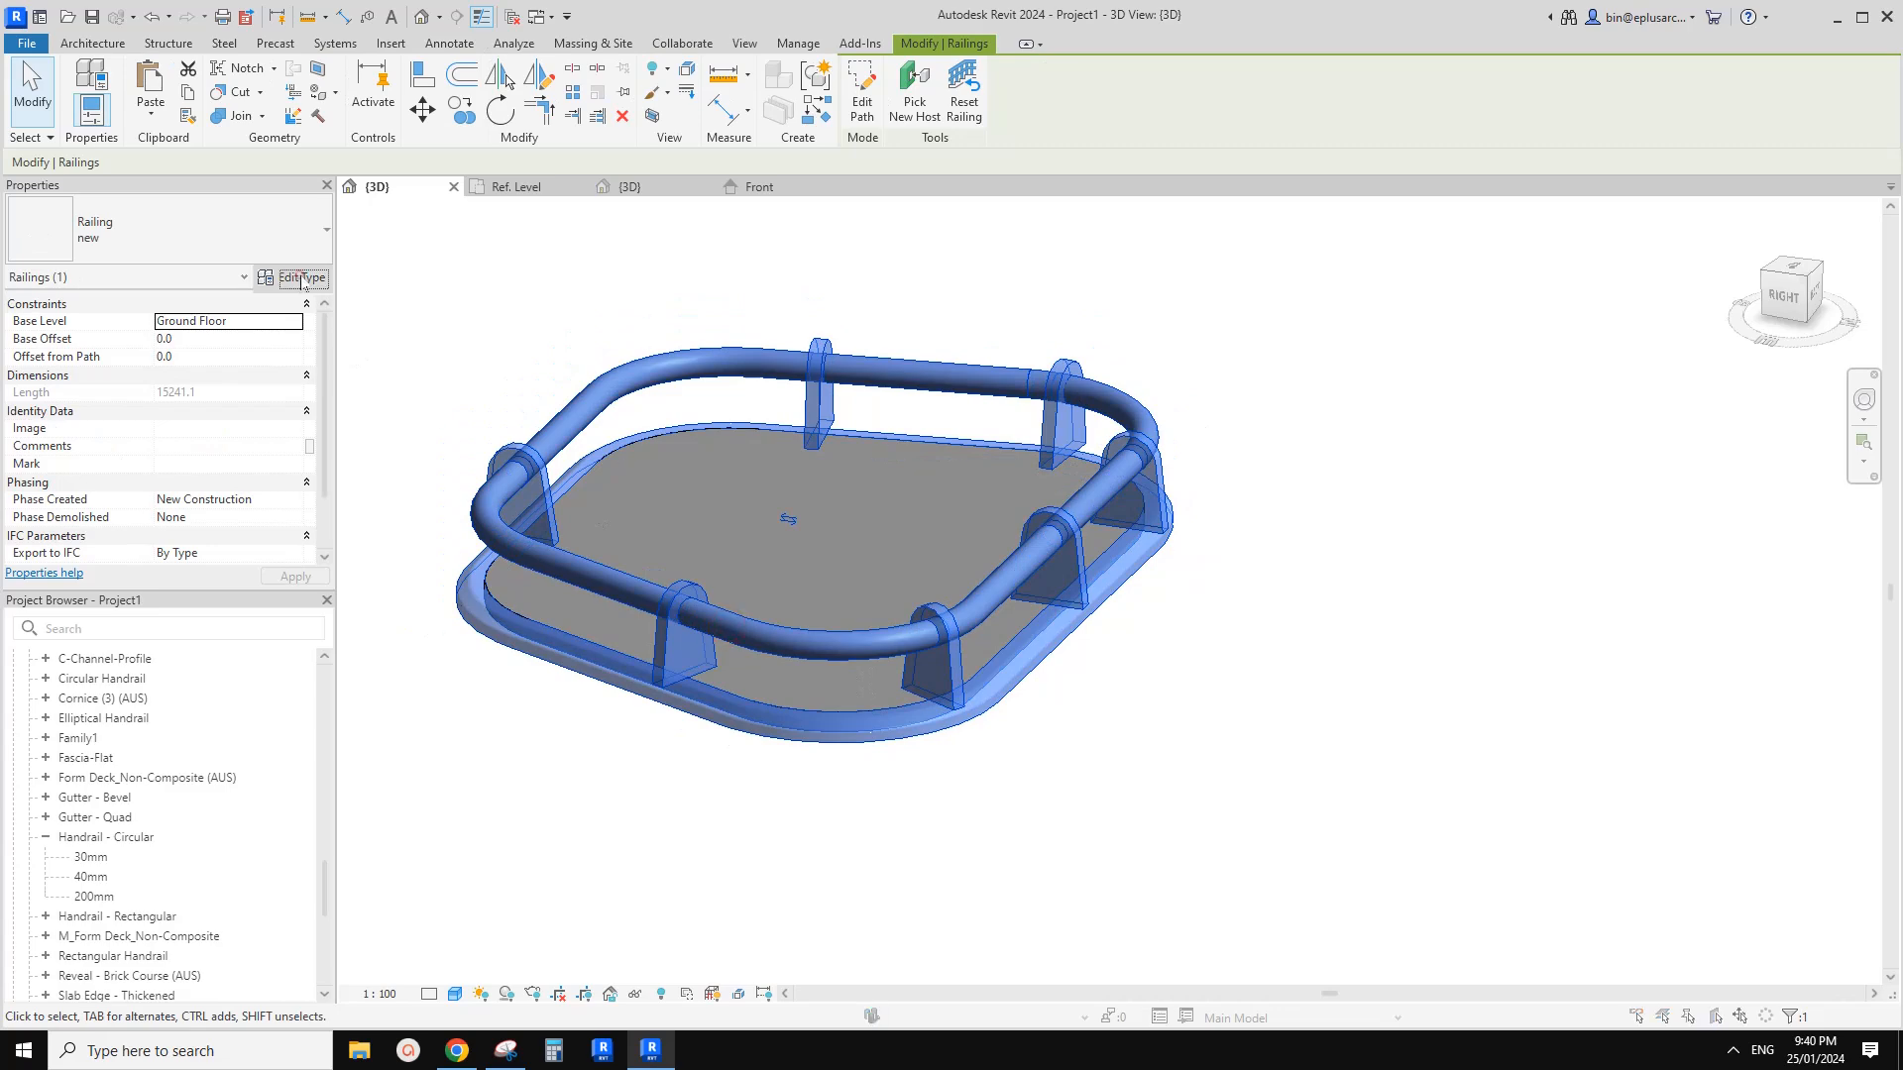
click(298, 276)
drag(276, 227, 566, 222)
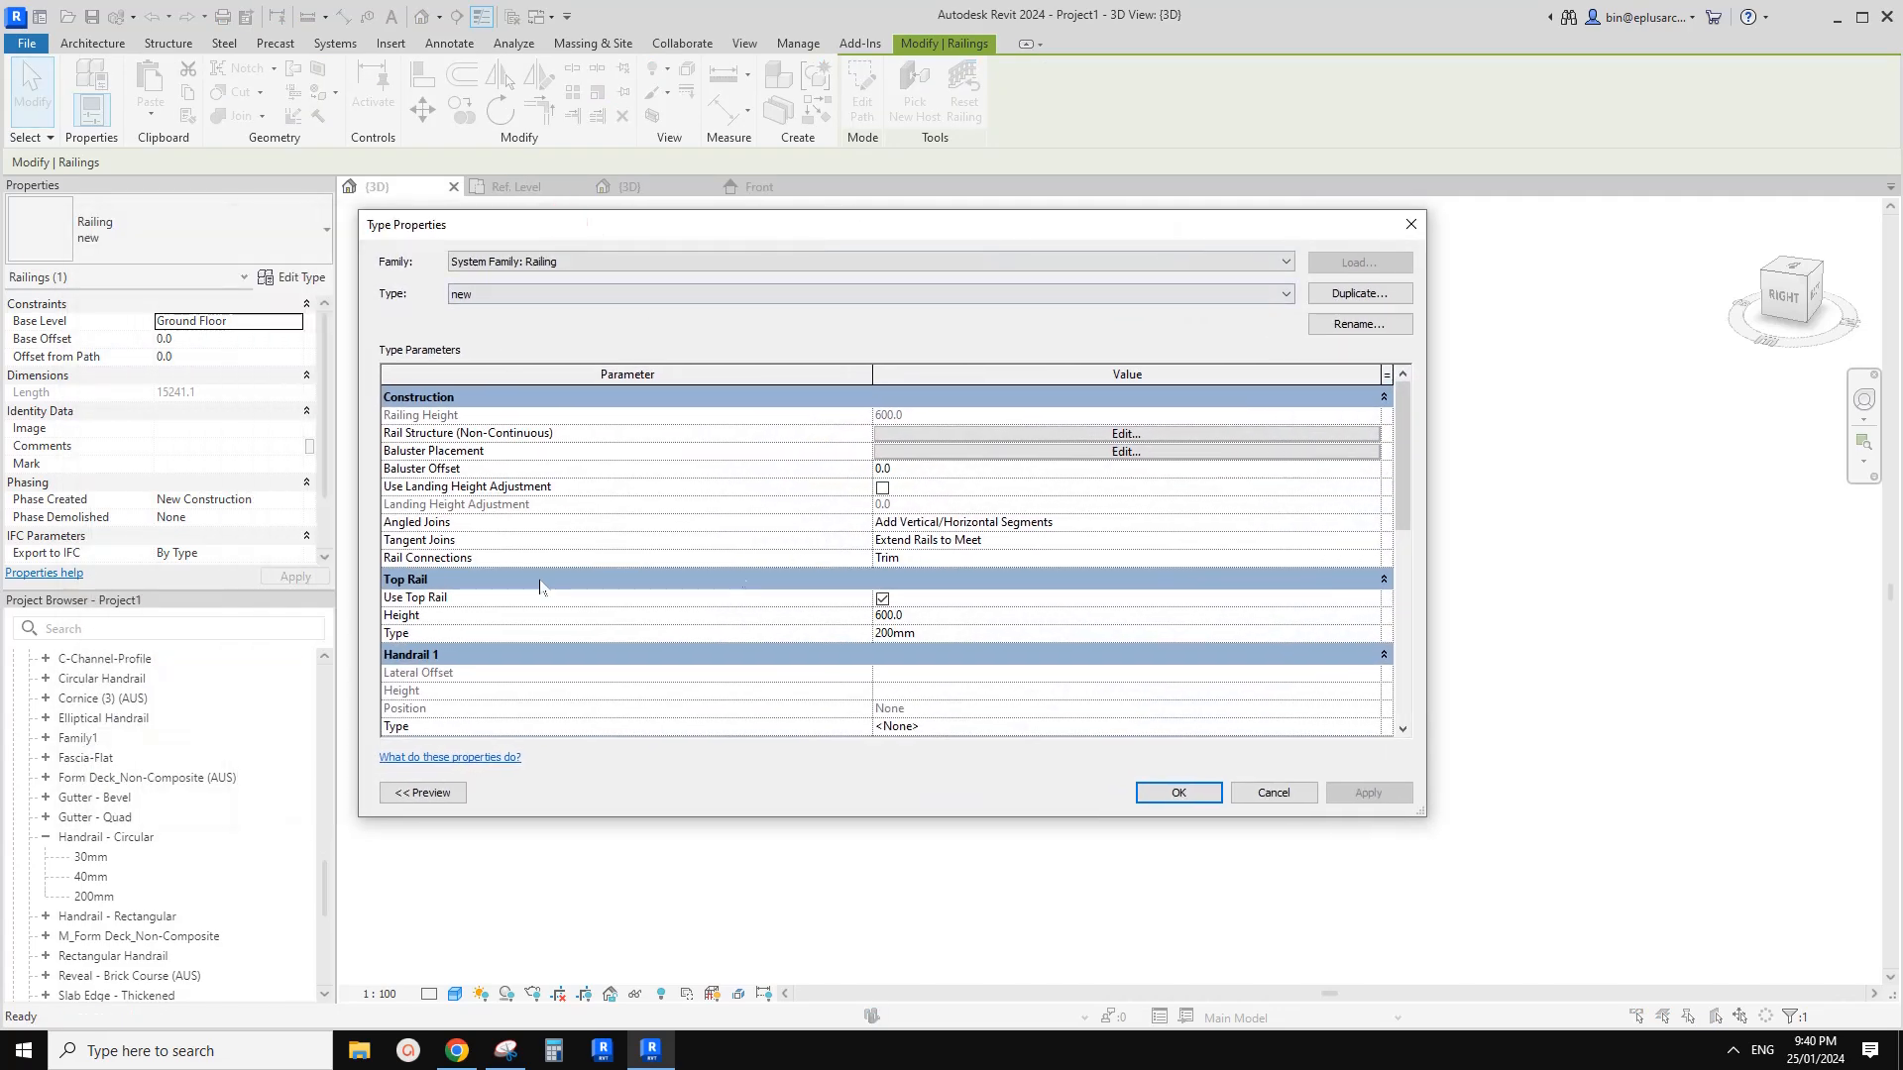
click(1377, 634)
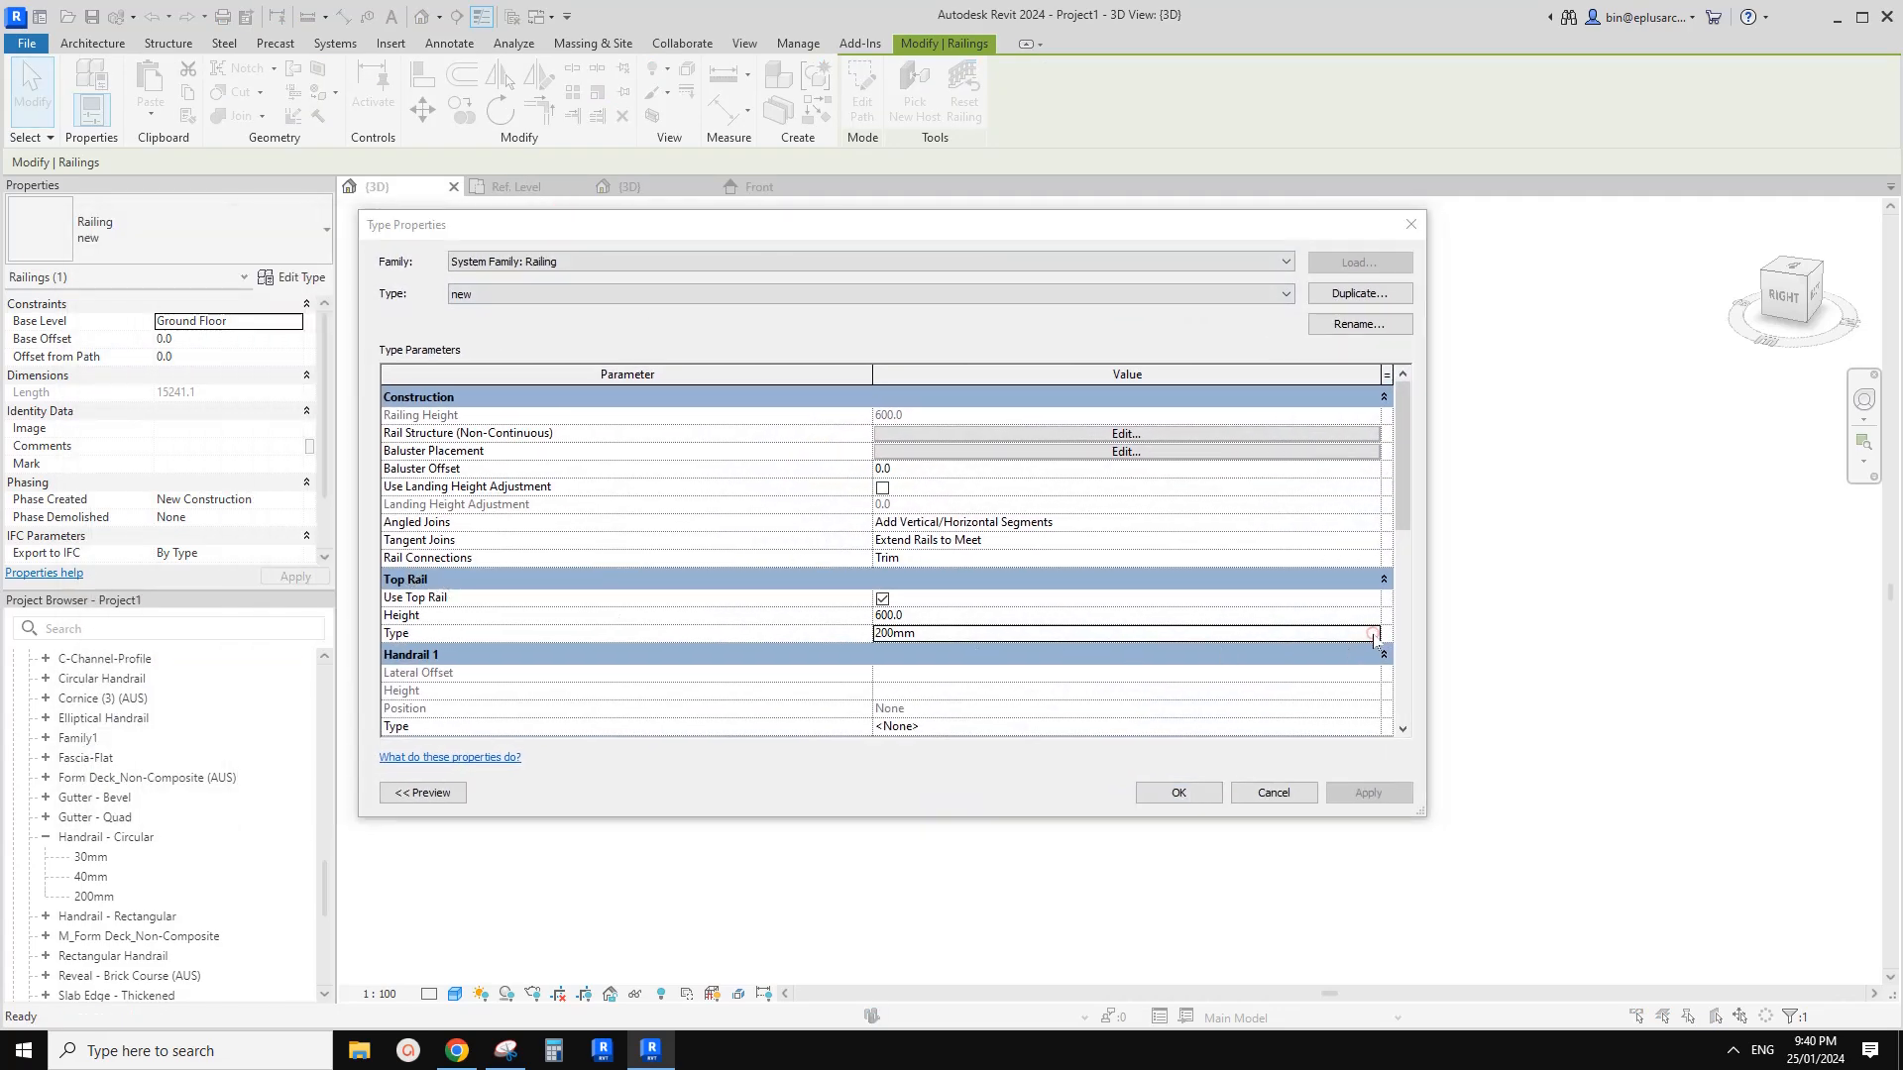
click(1375, 633)
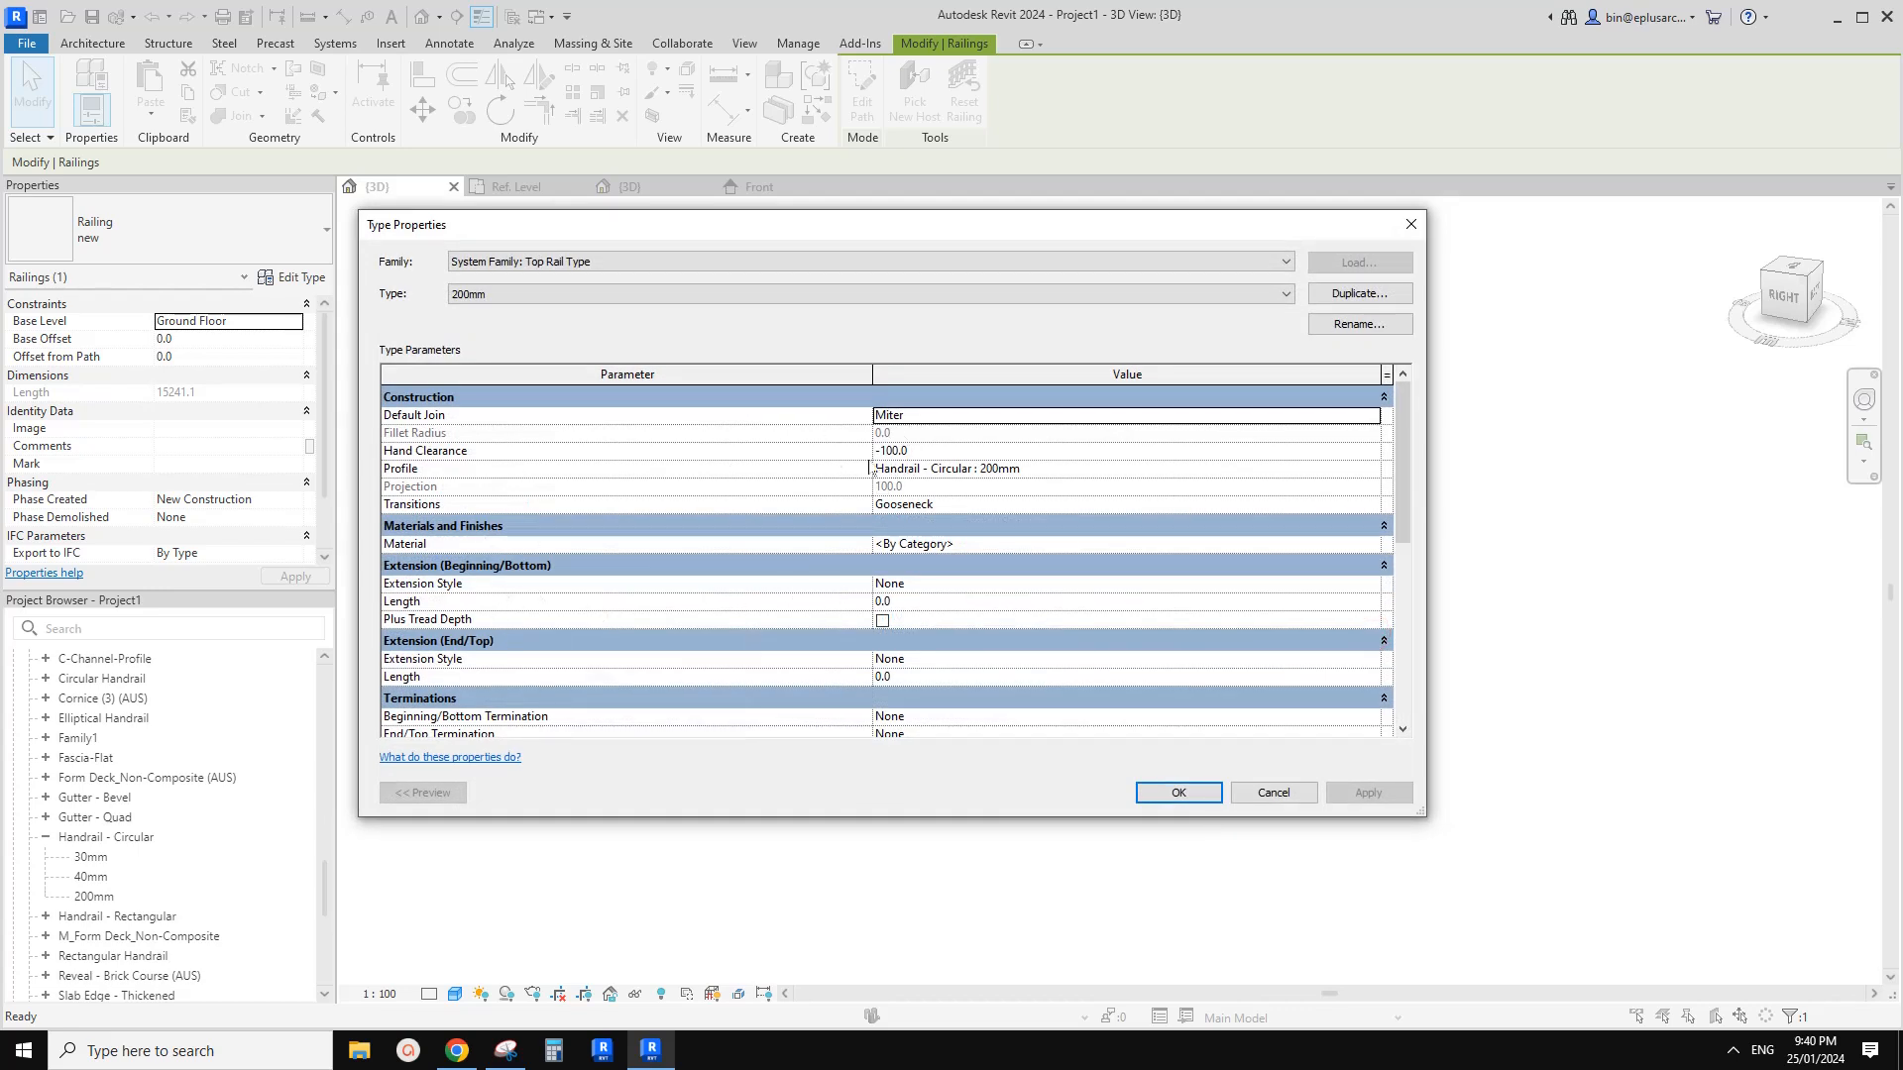
Review the 200mm top rail type's parameters and set its Hand Clearance to 0
drag(769, 221, 873, 228)
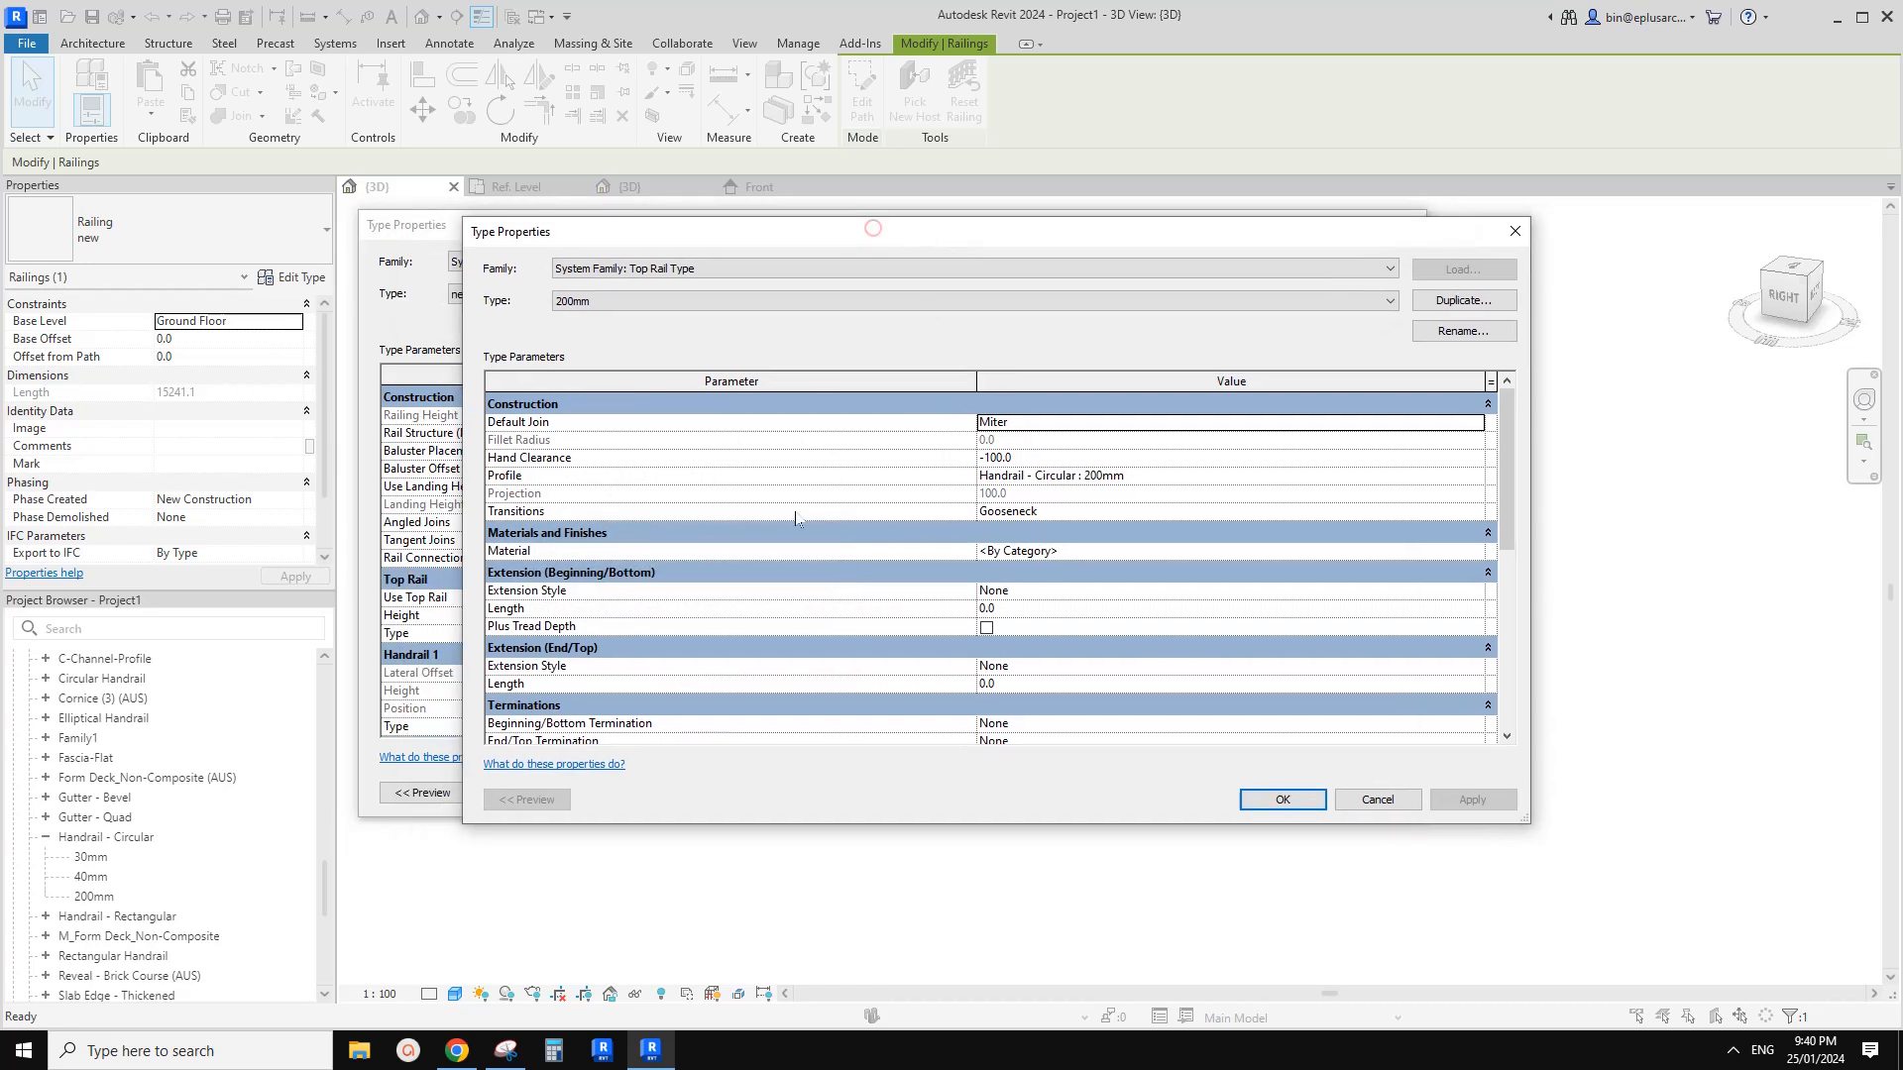
scroll(682, 594, down, 3)
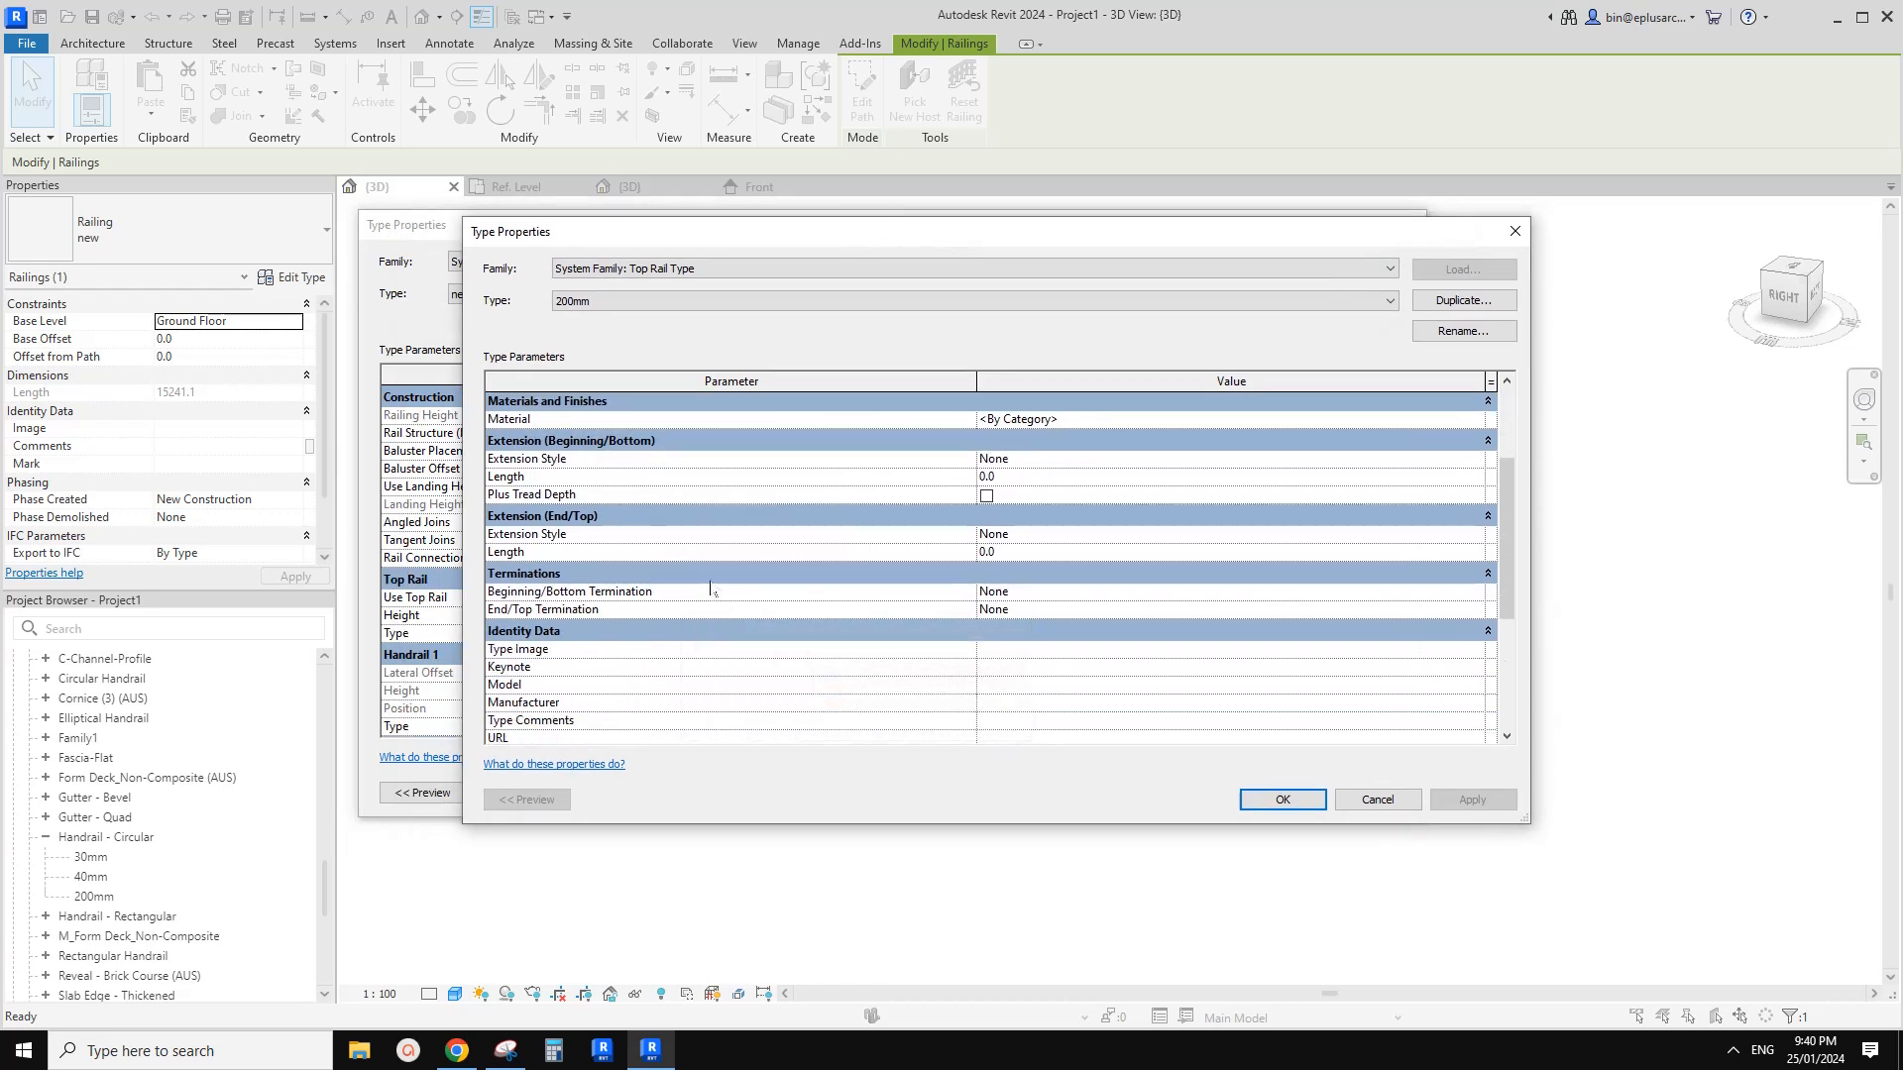
scroll(712, 587, down, 3)
scroll(712, 587, up, 6)
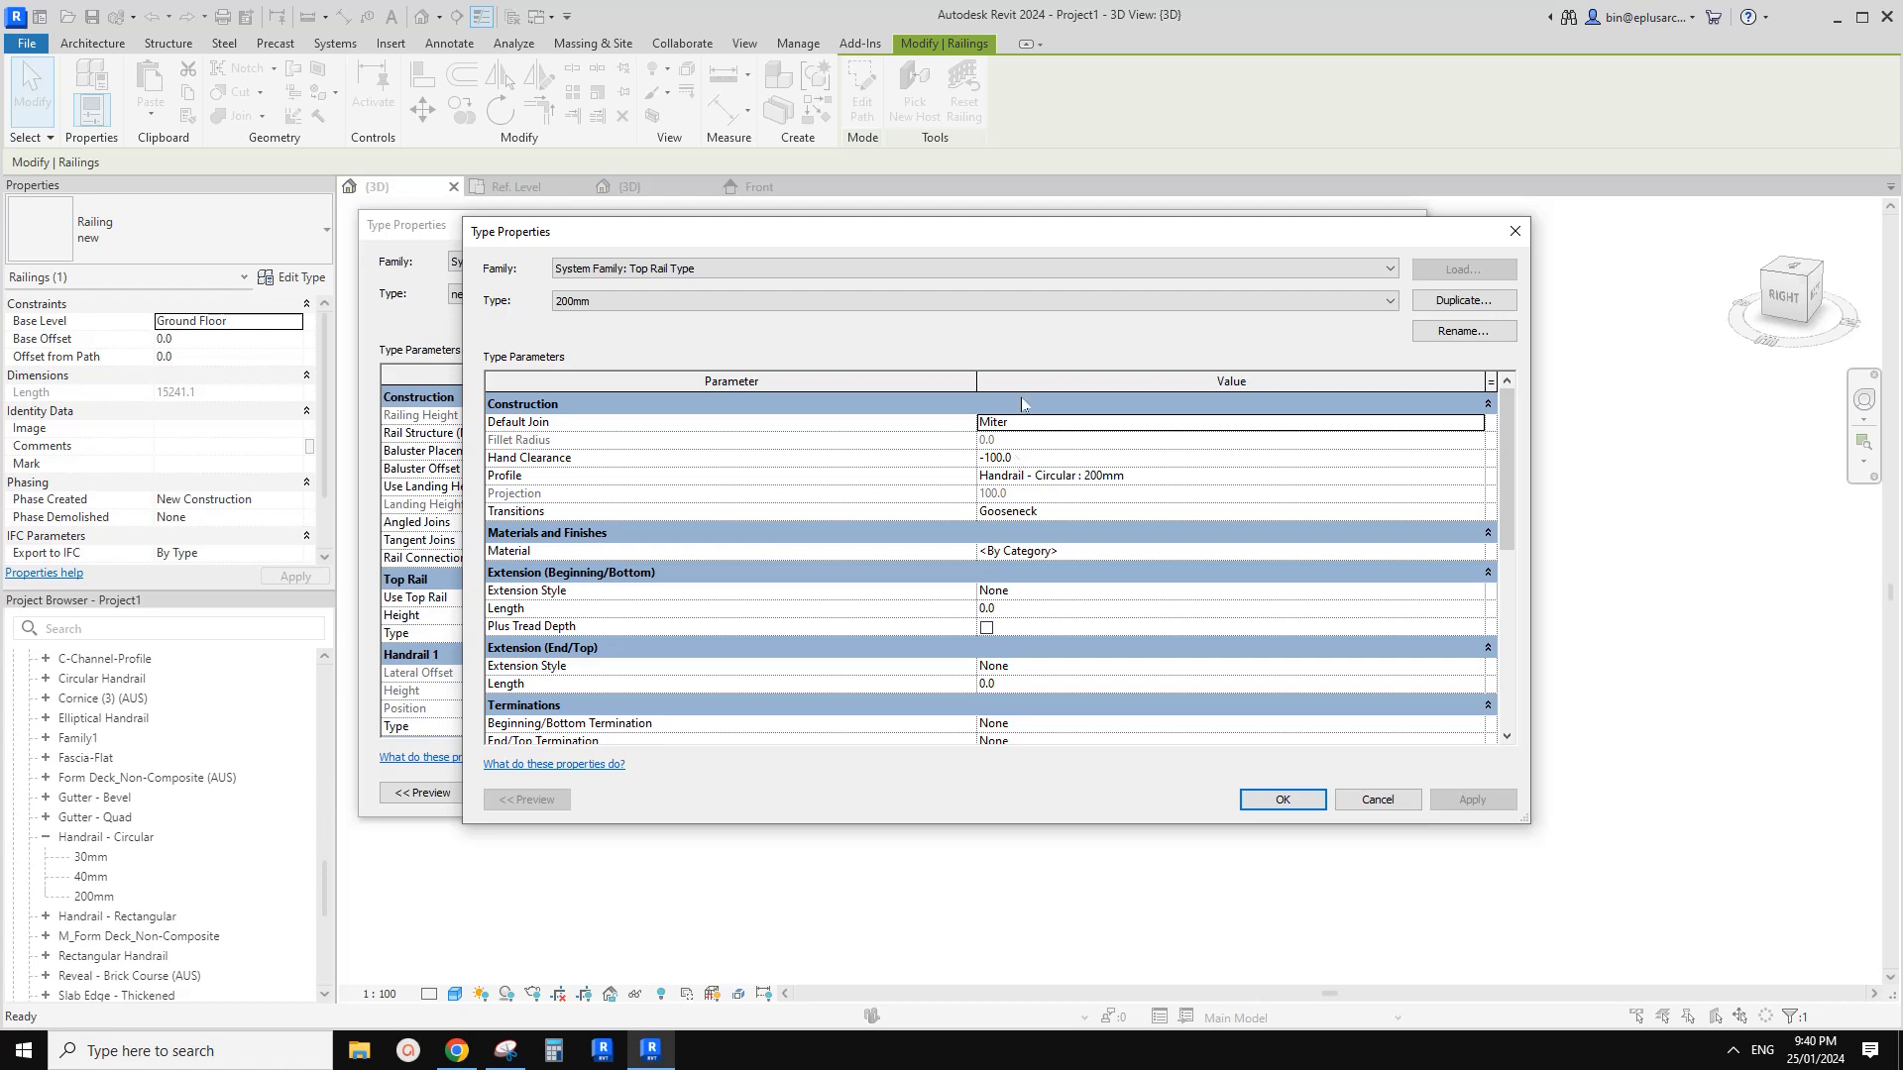
drag(1041, 244, 1095, 710)
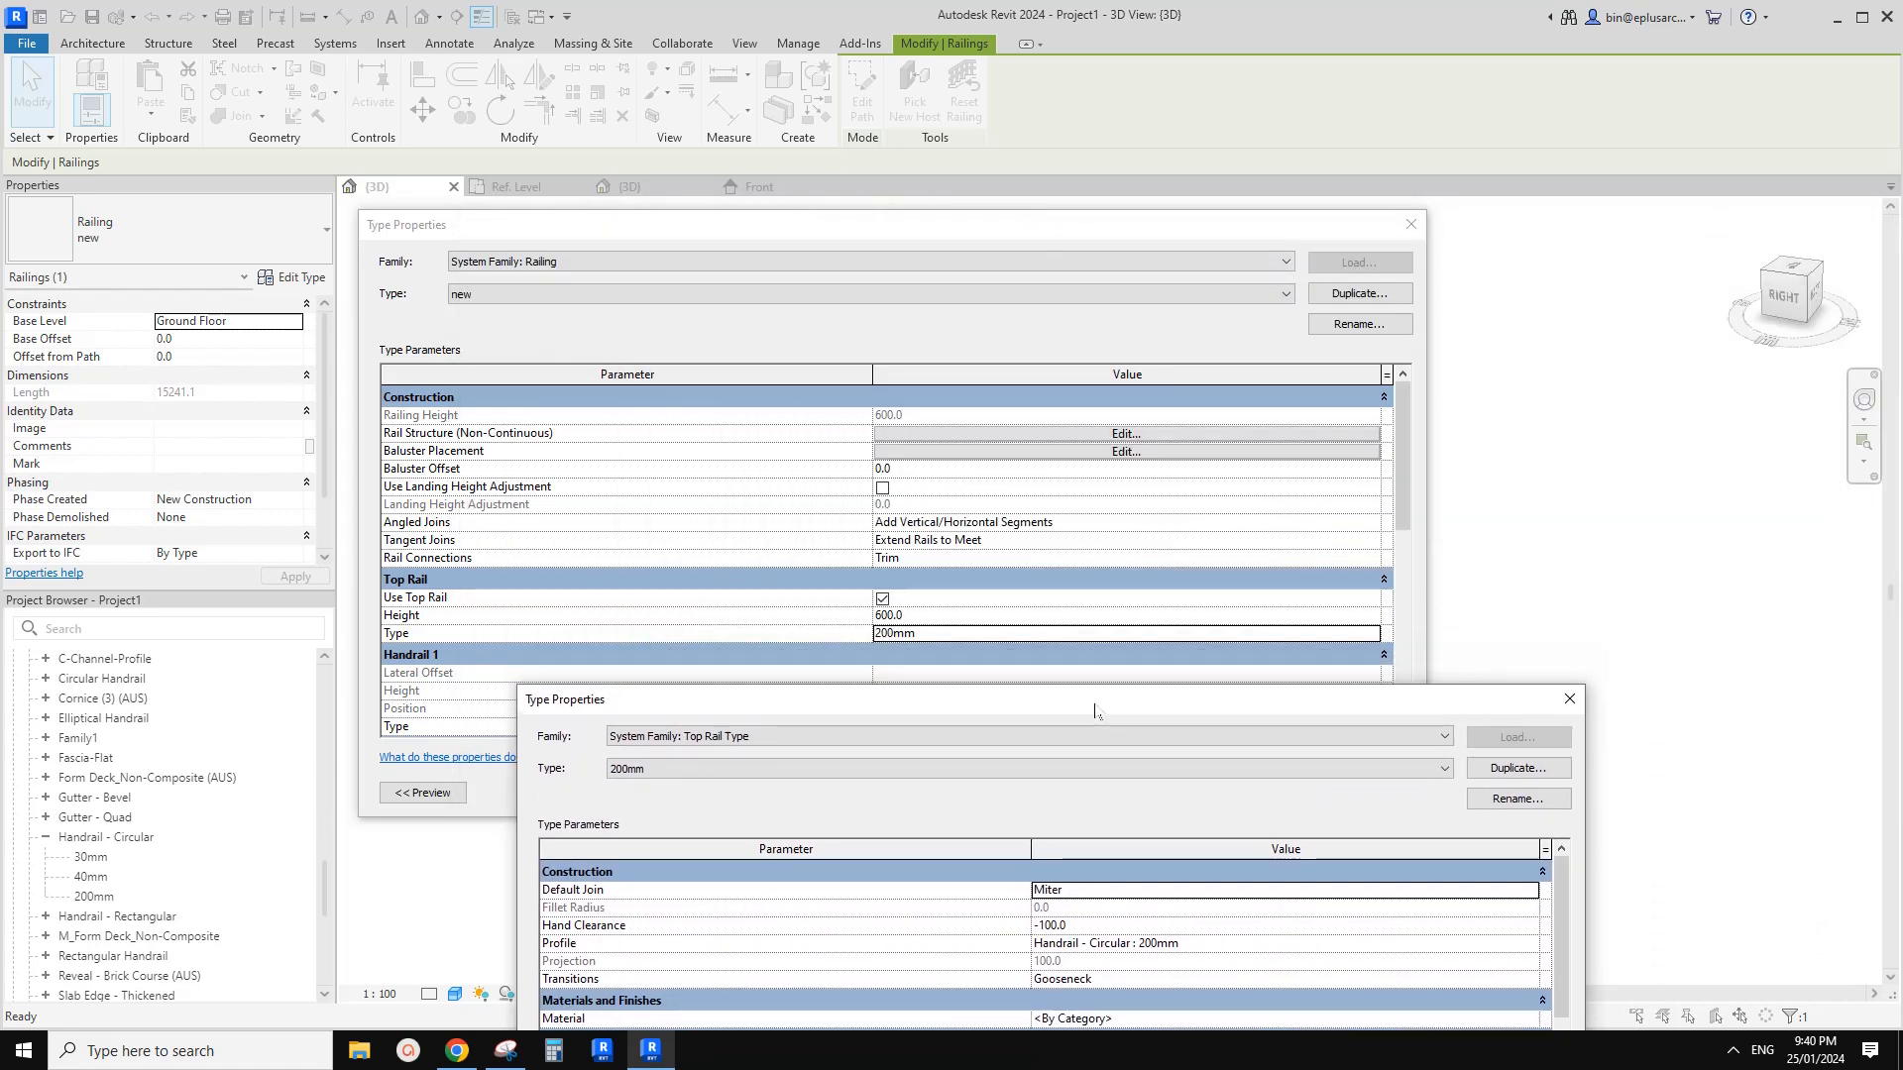
drag(1095, 710, 1073, 478)
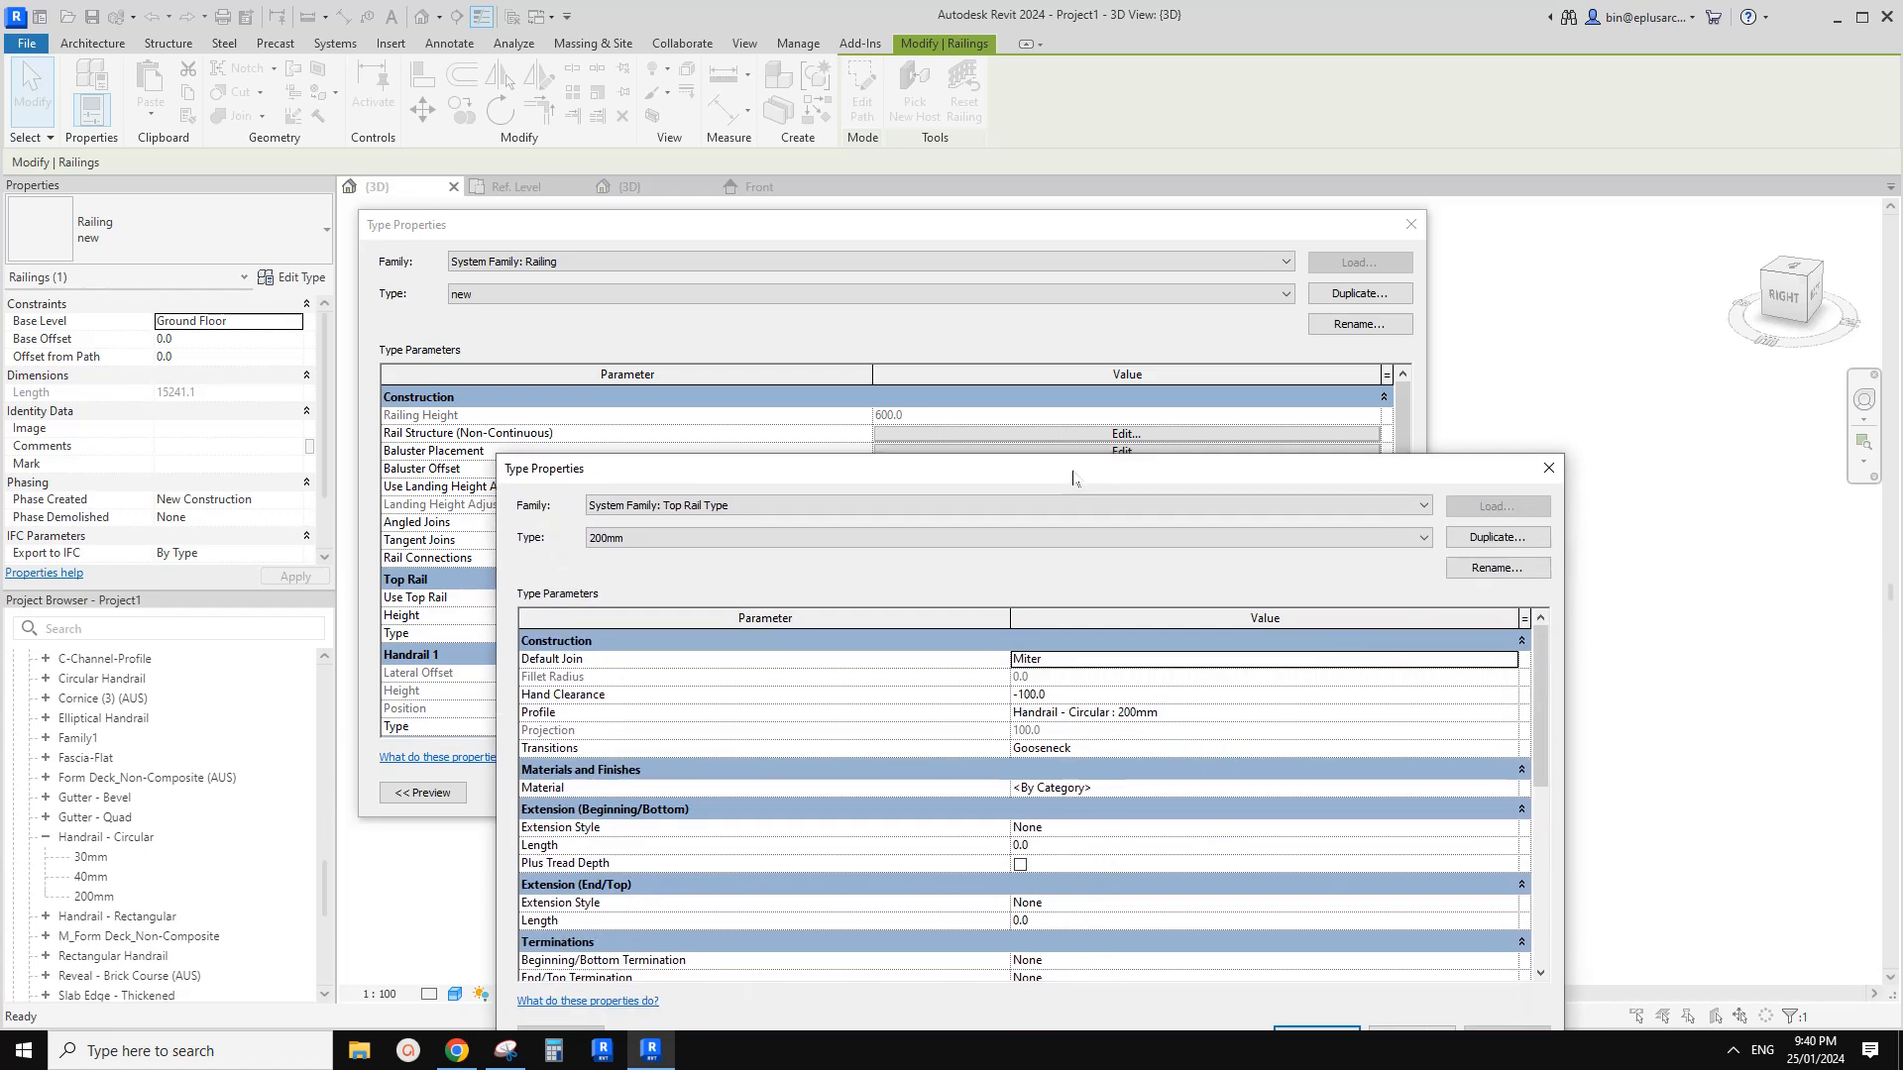
click(1078, 698)
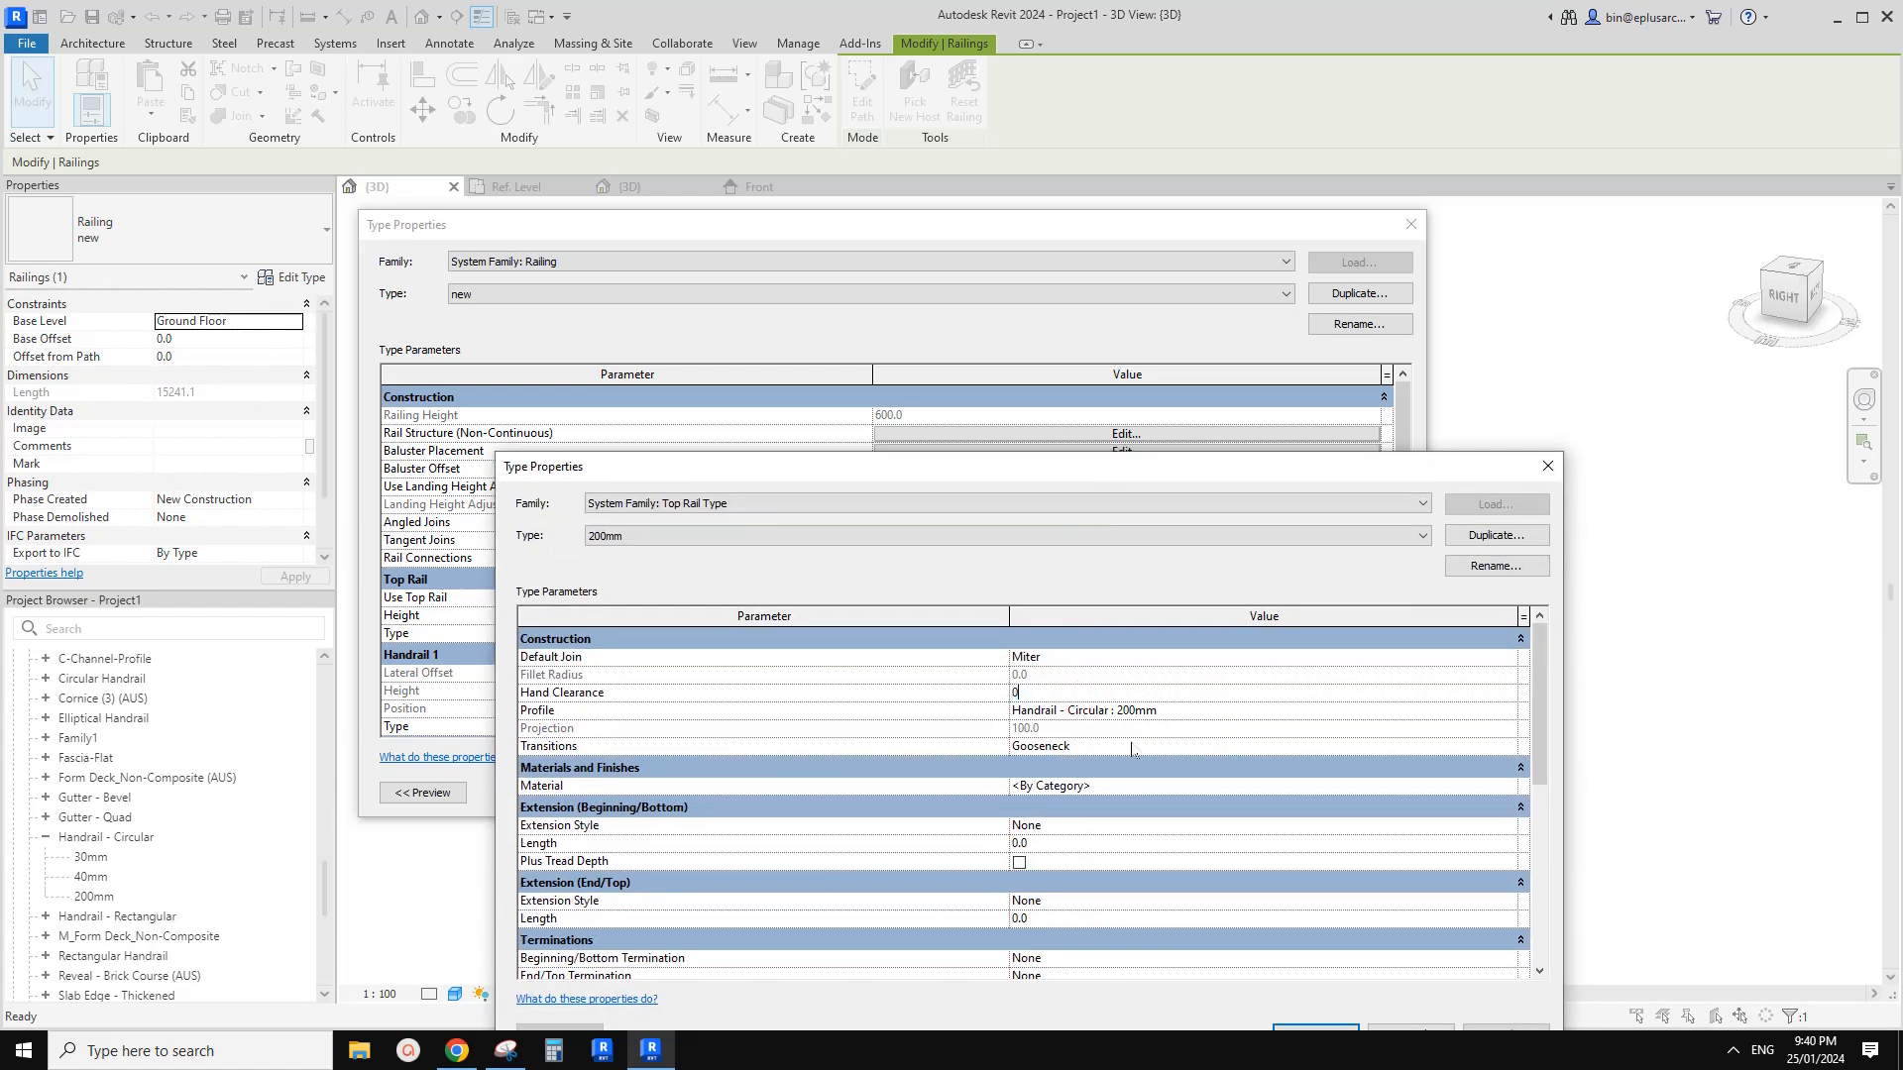
drag(1243, 480, 1242, 293)
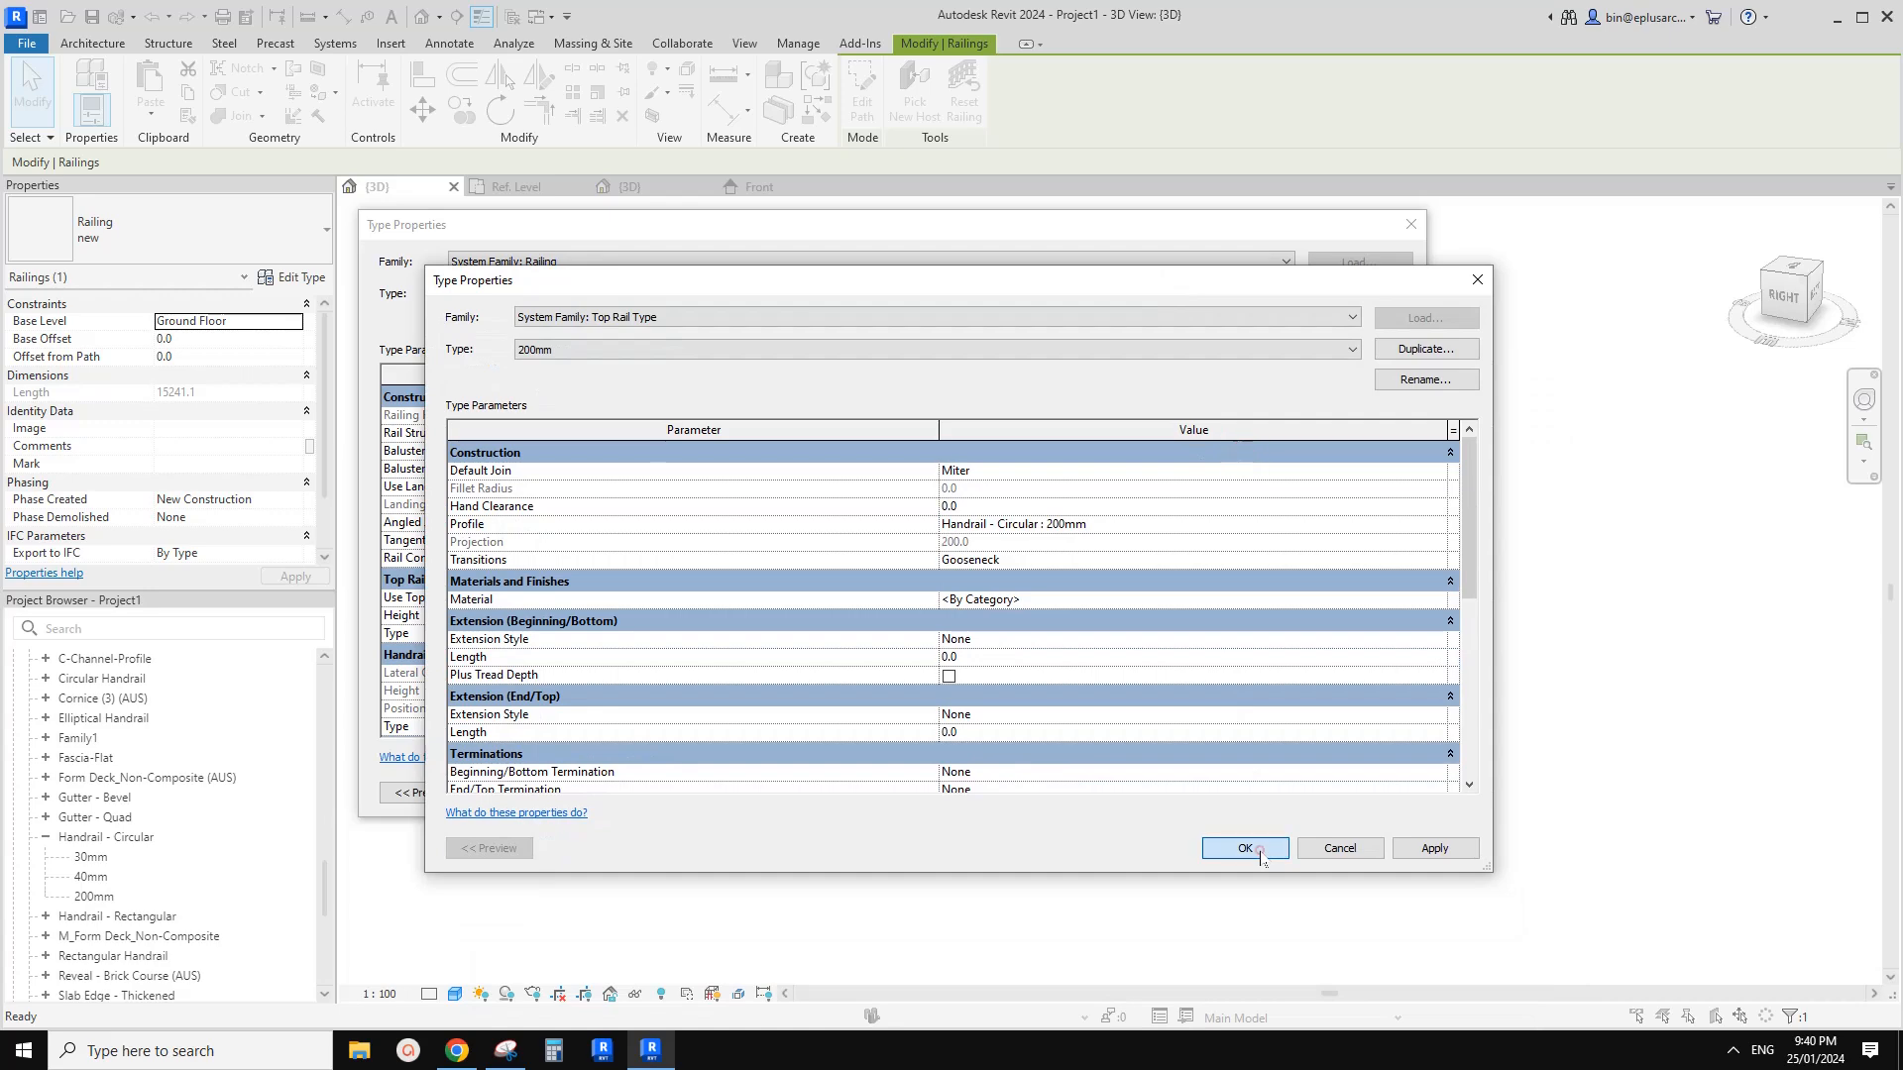
Apply the 200mm top rail type's changes and inspect the rail against the baluster plates in 3D
click(1258, 849)
click(1179, 793)
shift+middle_drag(1159, 786, 1154, 703)
click(1155, 703)
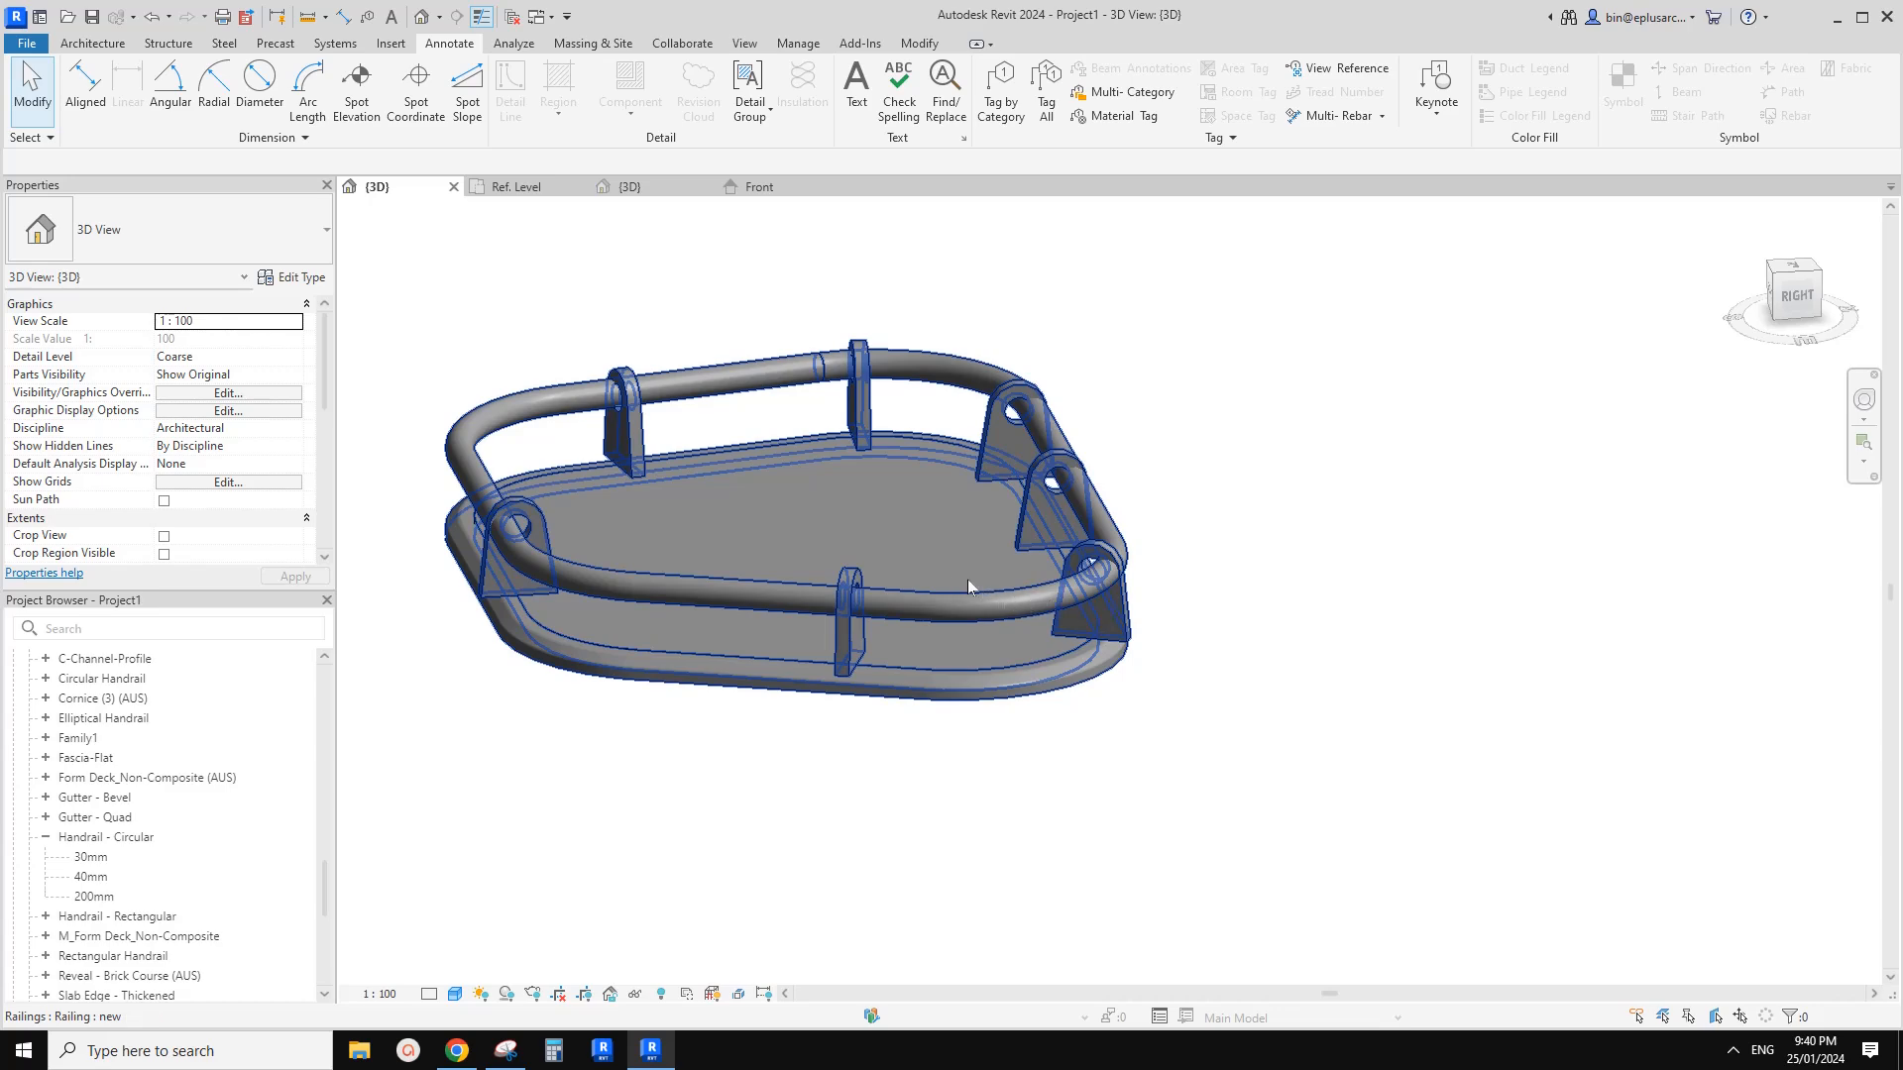
shift+middle_drag(967, 585, 943, 675)
Set the Hand Clearance of the railing's 200mm top rail type to 200 and inspect the railing in 3D
click(943, 676)
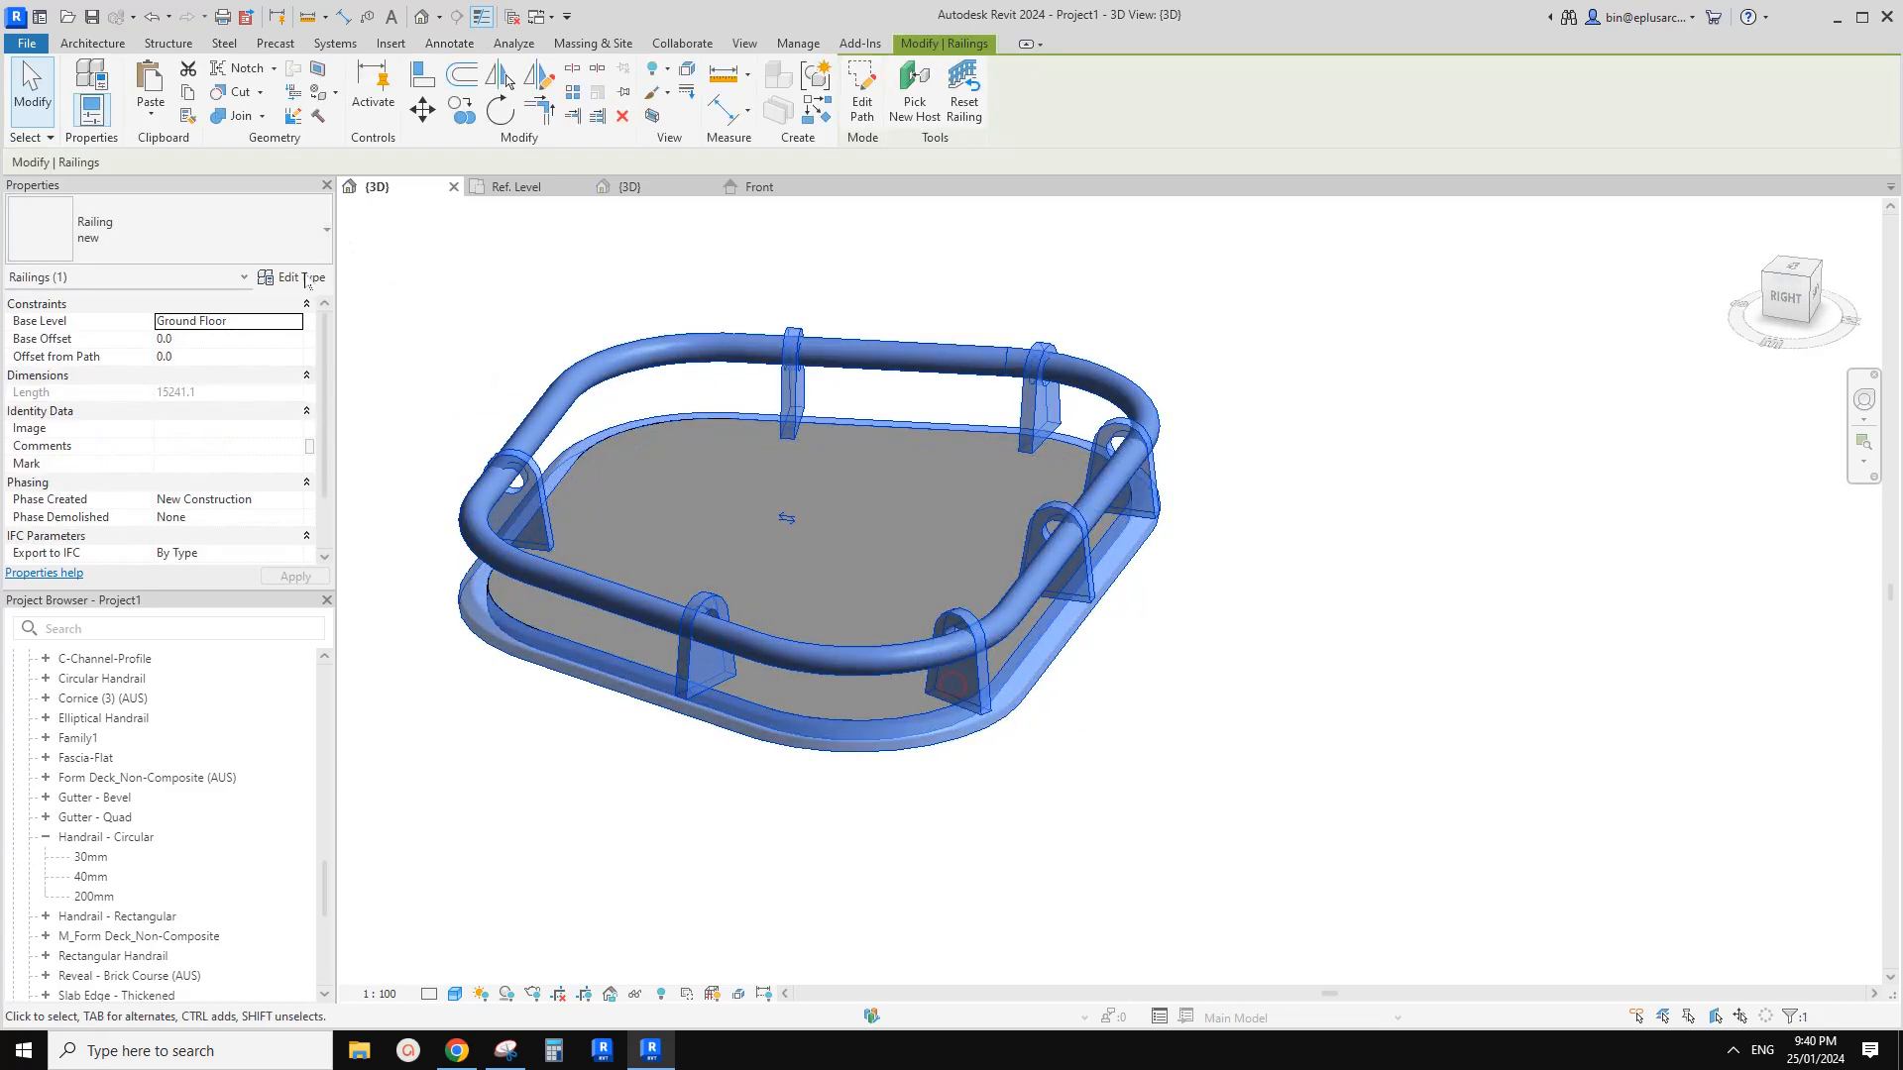
click(303, 277)
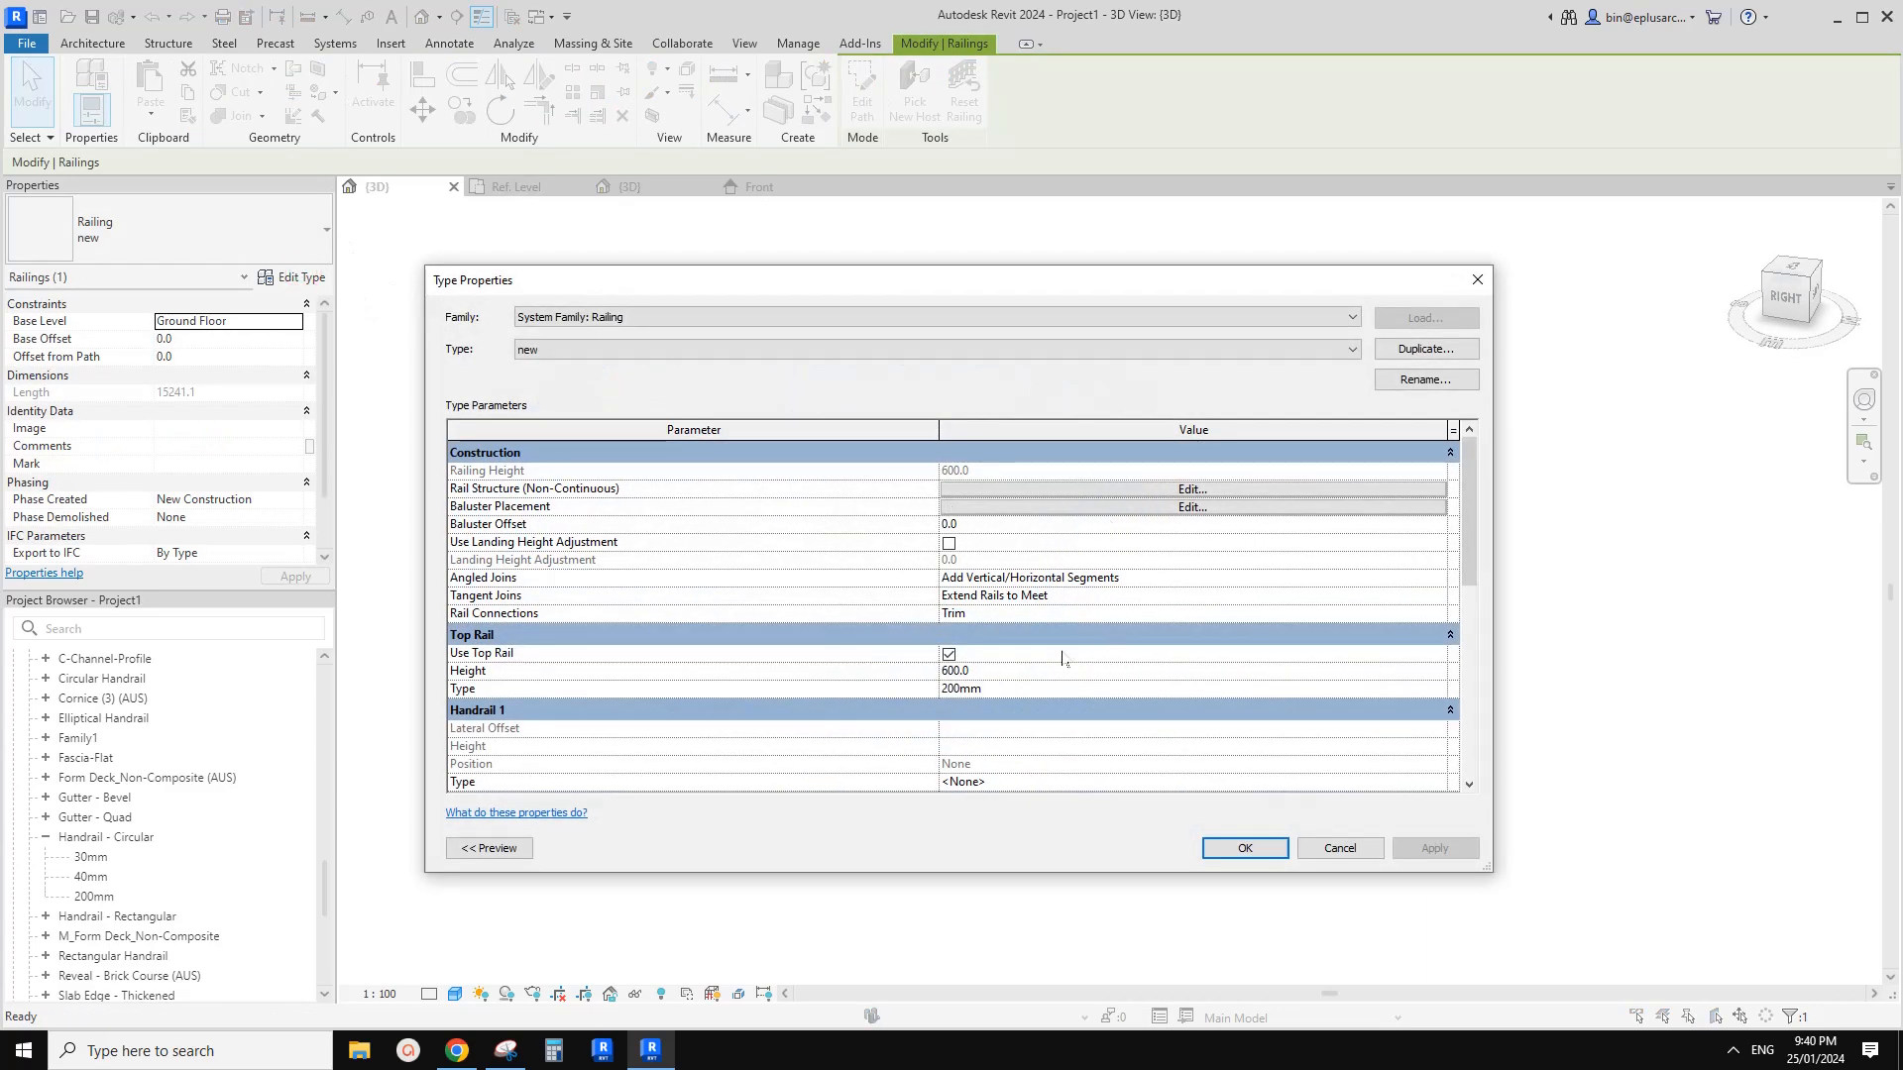
click(1434, 689)
click(1436, 688)
click(984, 508)
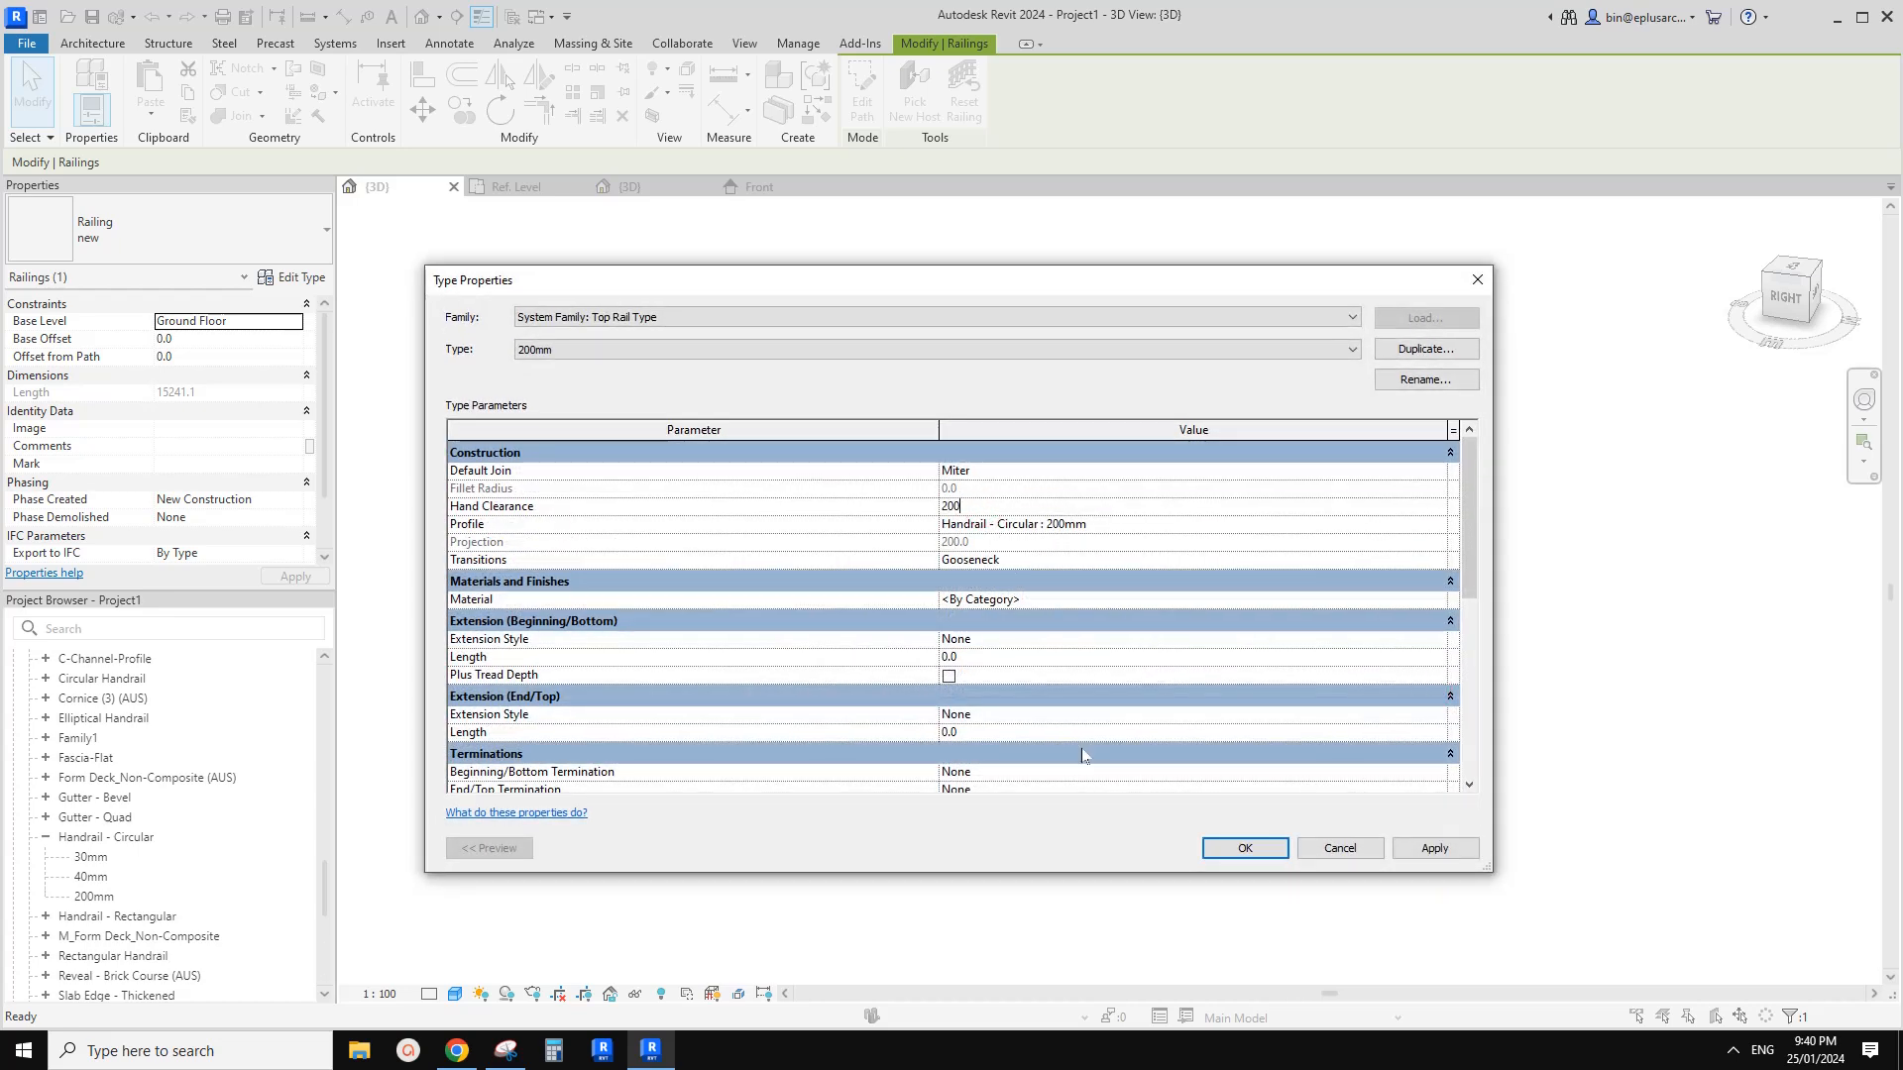
click(1245, 848)
click(1246, 849)
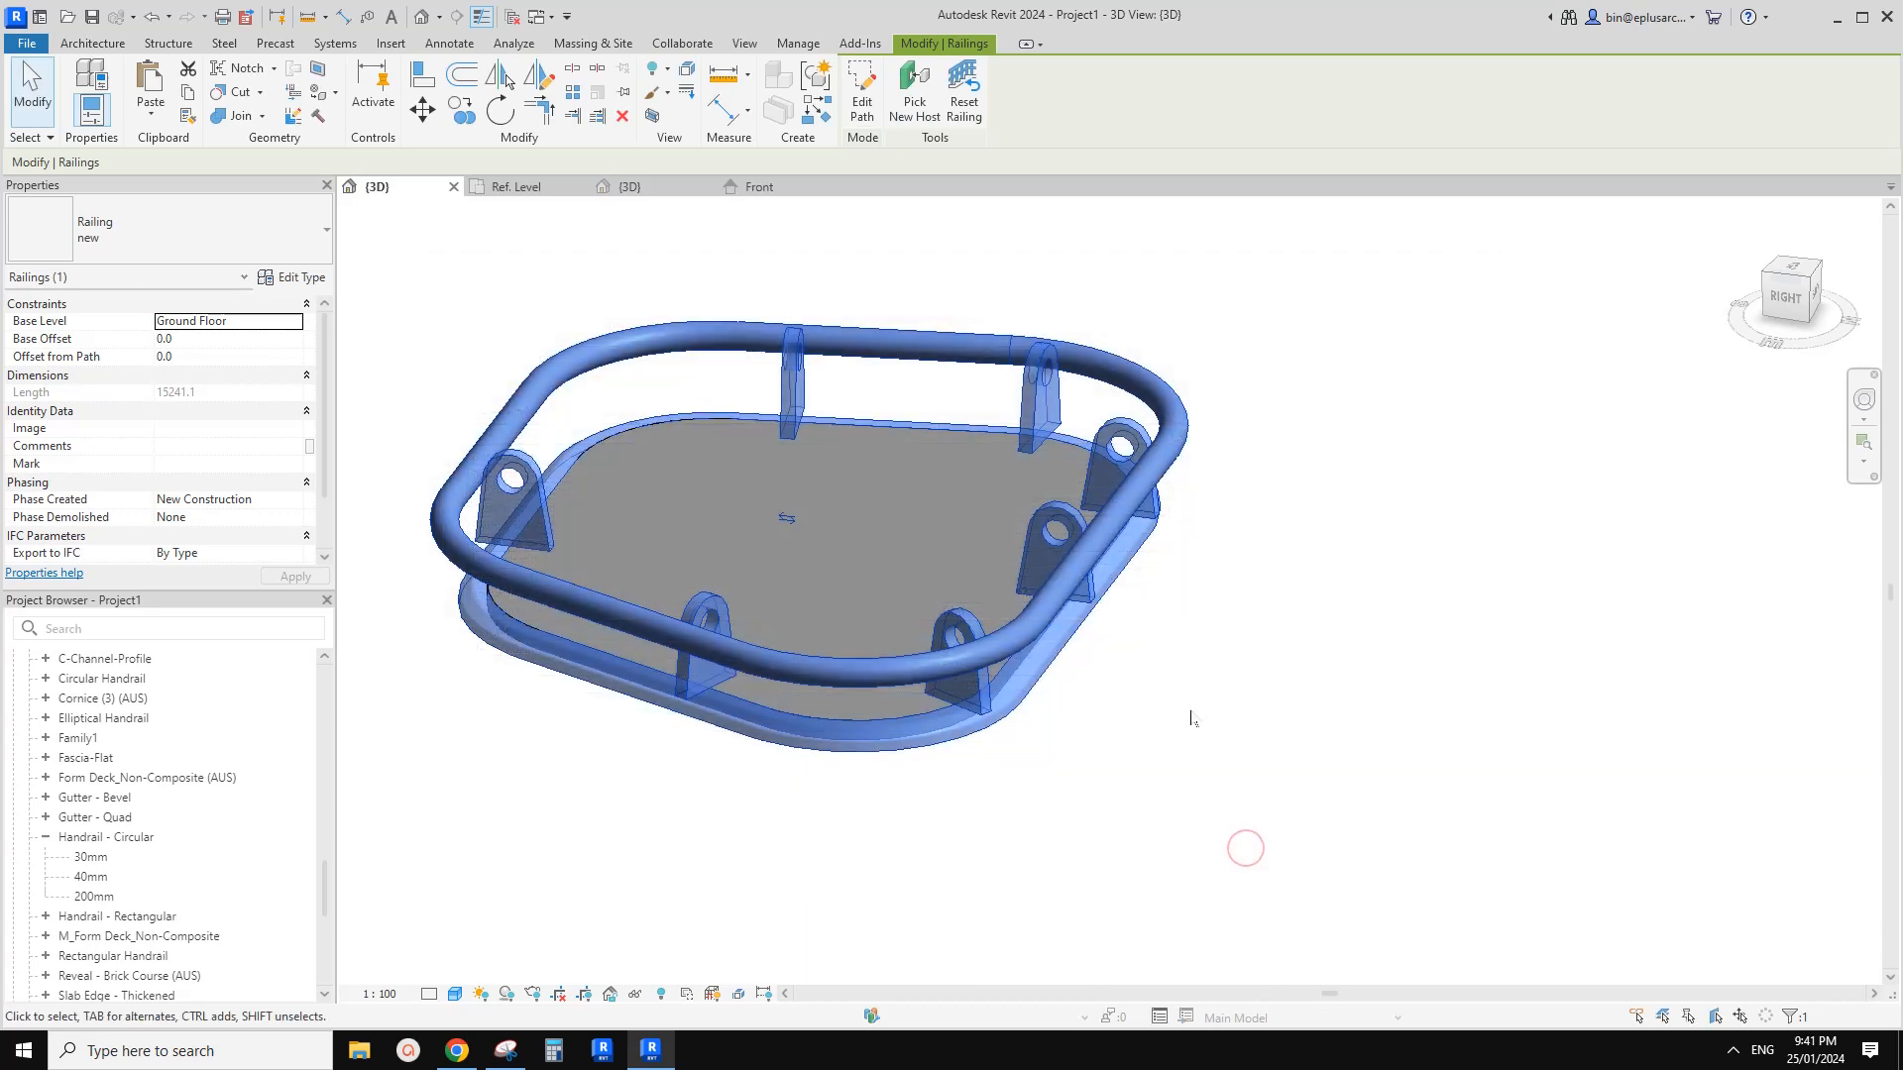
shift+middle_drag(1188, 730, 1246, 632)
key(Escape)
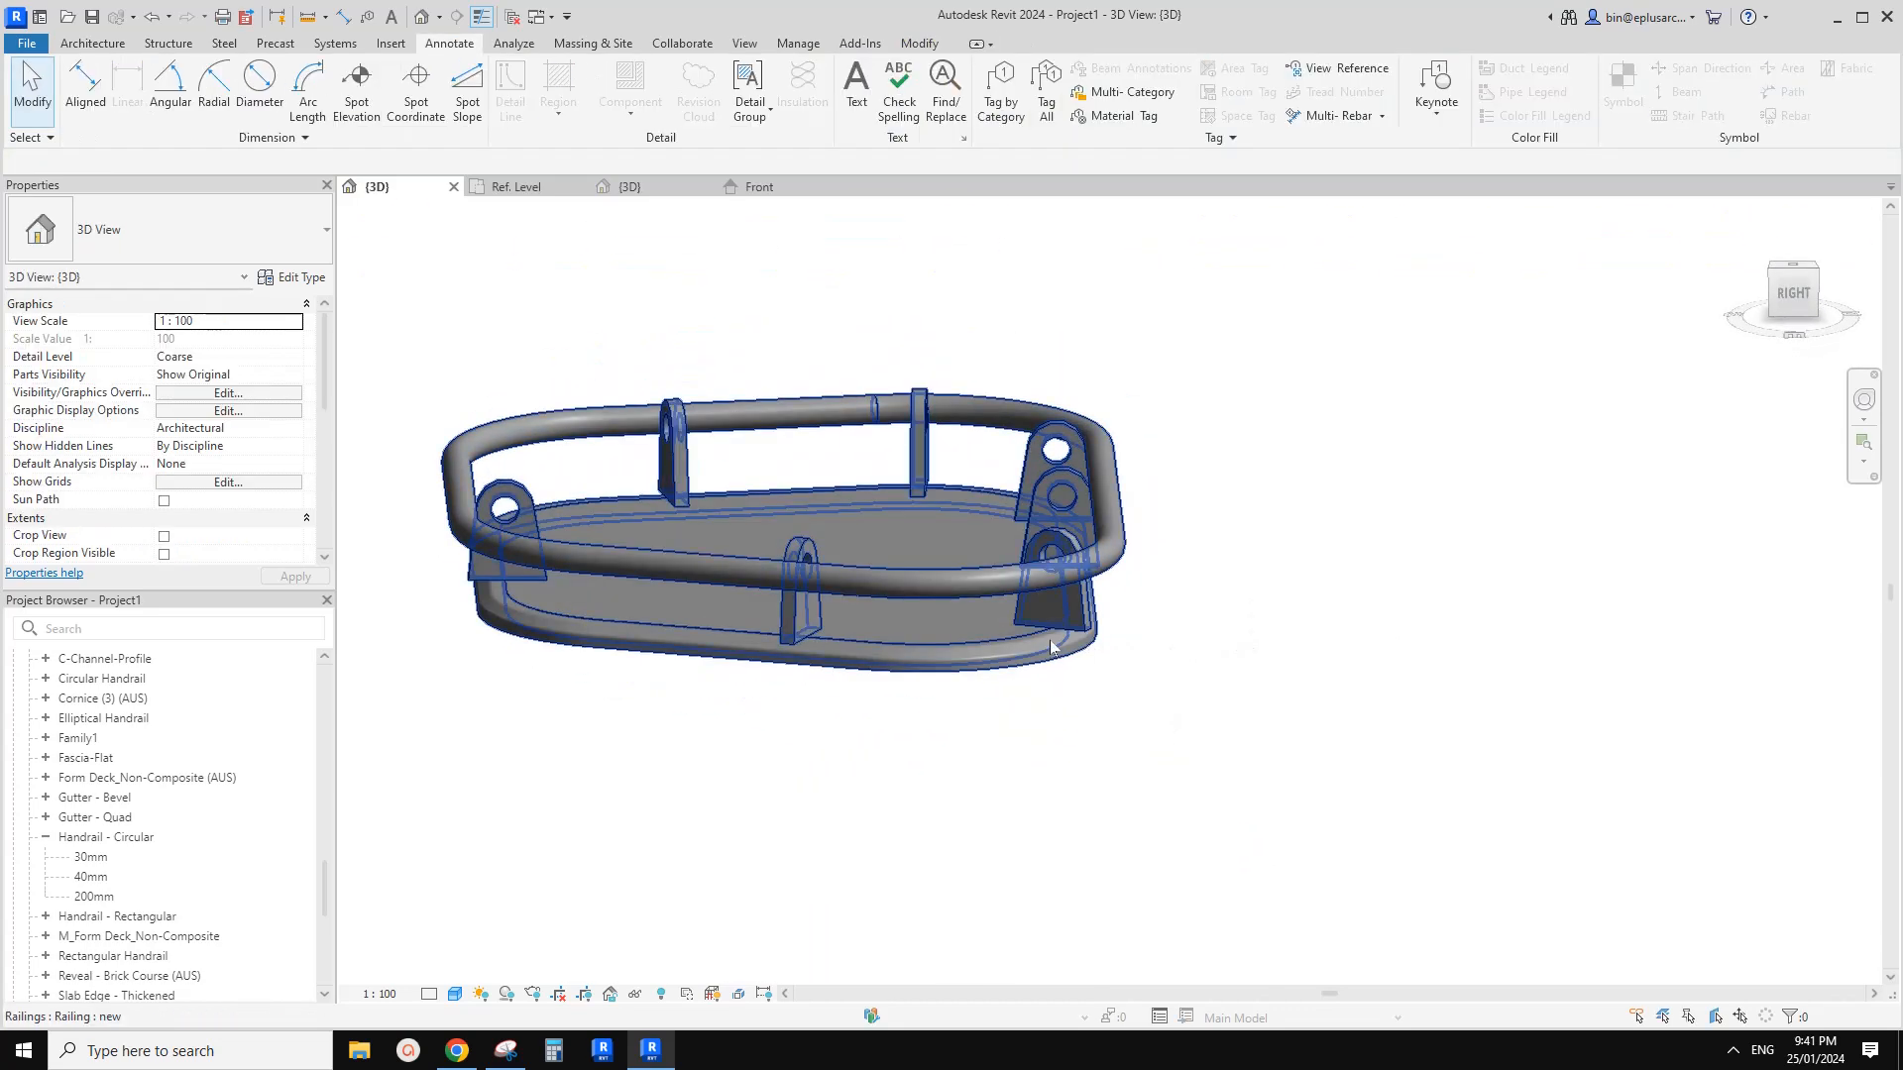
click(1050, 649)
shift+middle_drag(1050, 649, 1119, 624)
key(Escape)
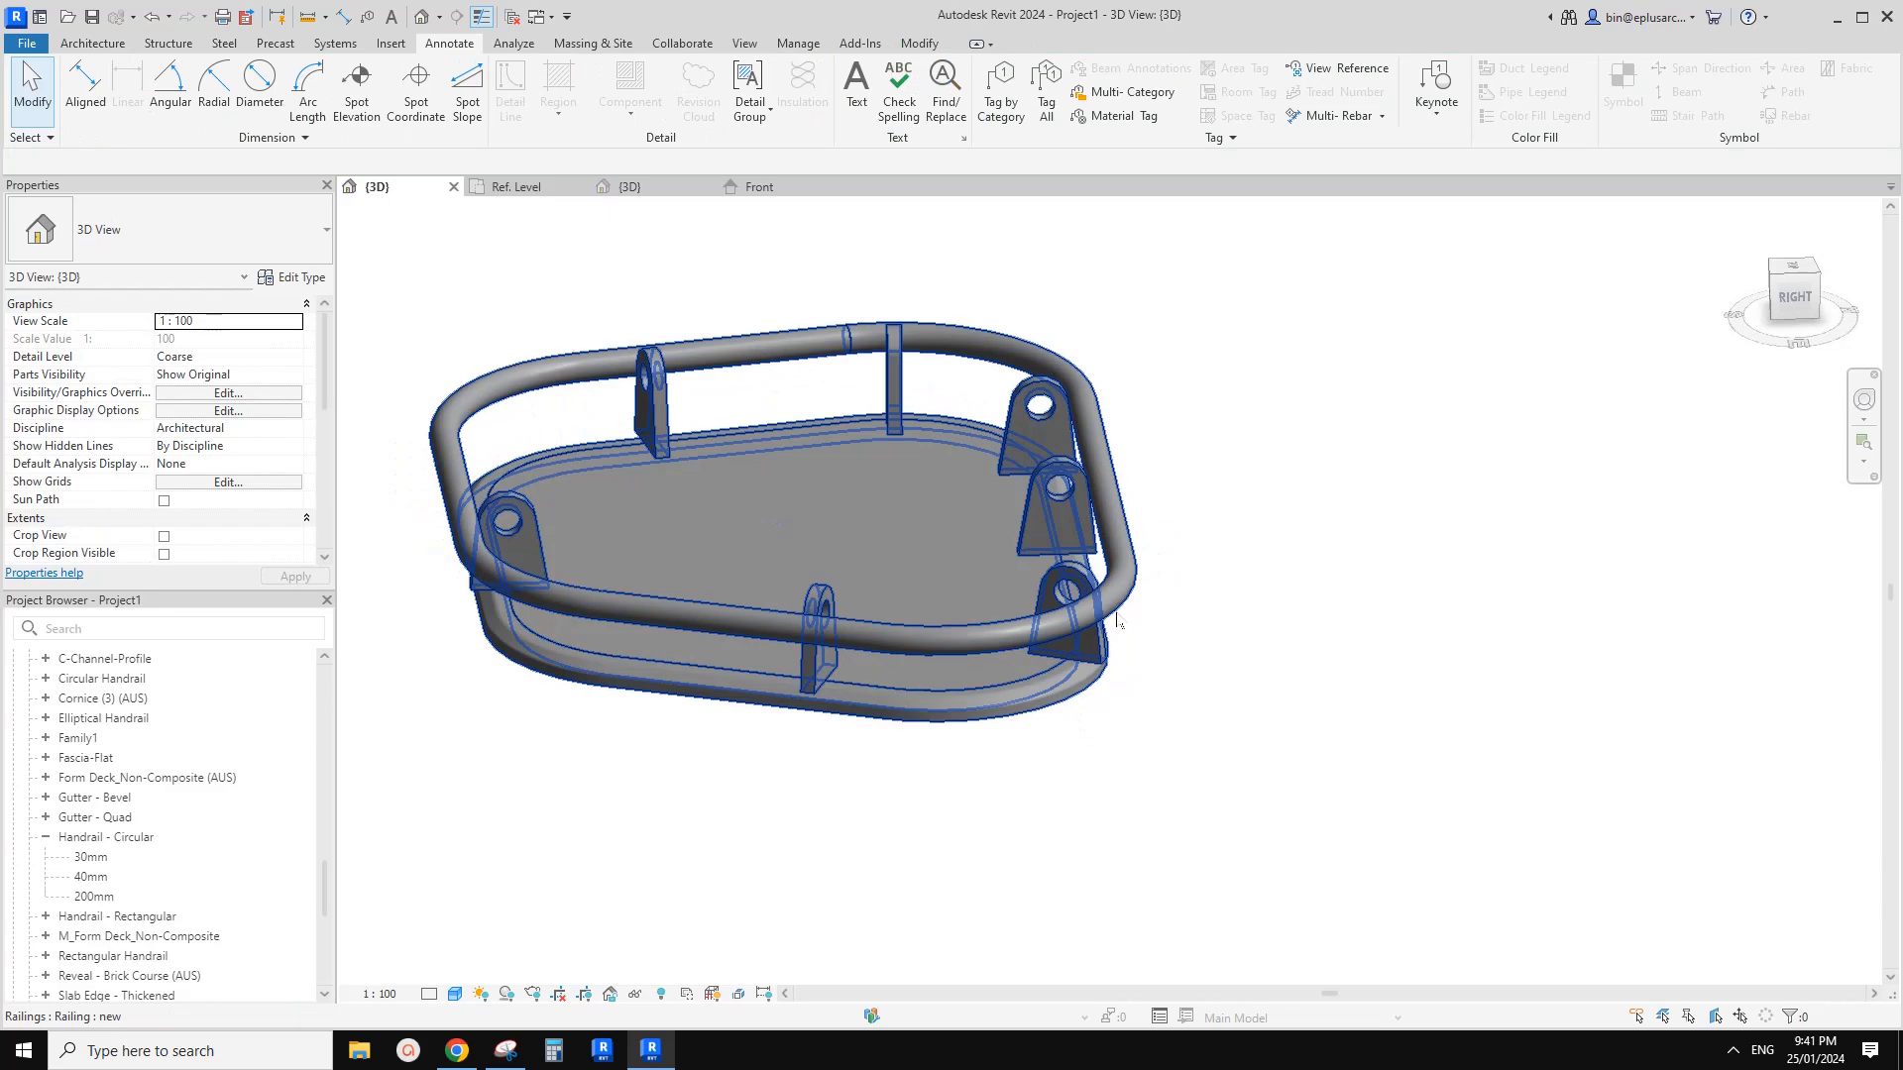
Set the 200mm top rail type's Hand Clearance to -200 and inspect the rail against the plate holes
click(1119, 622)
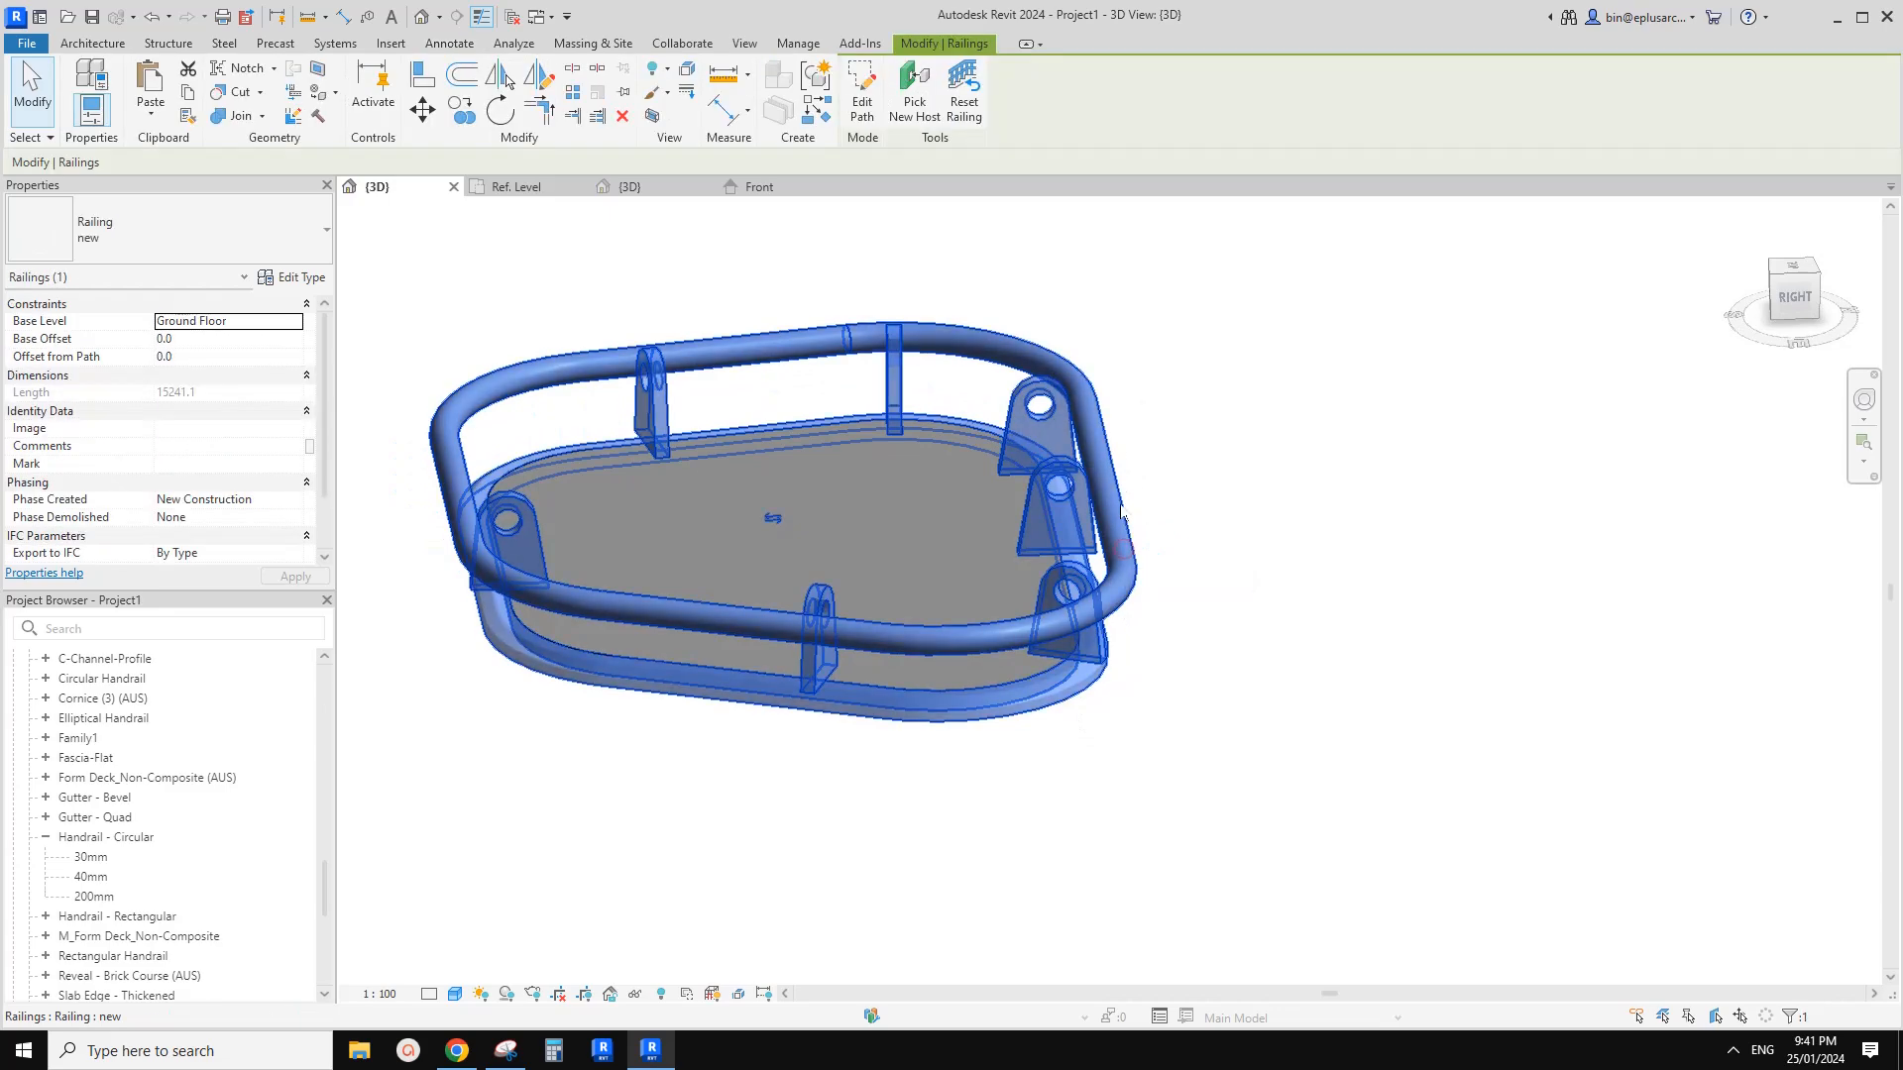
click(302, 279)
click(1442, 691)
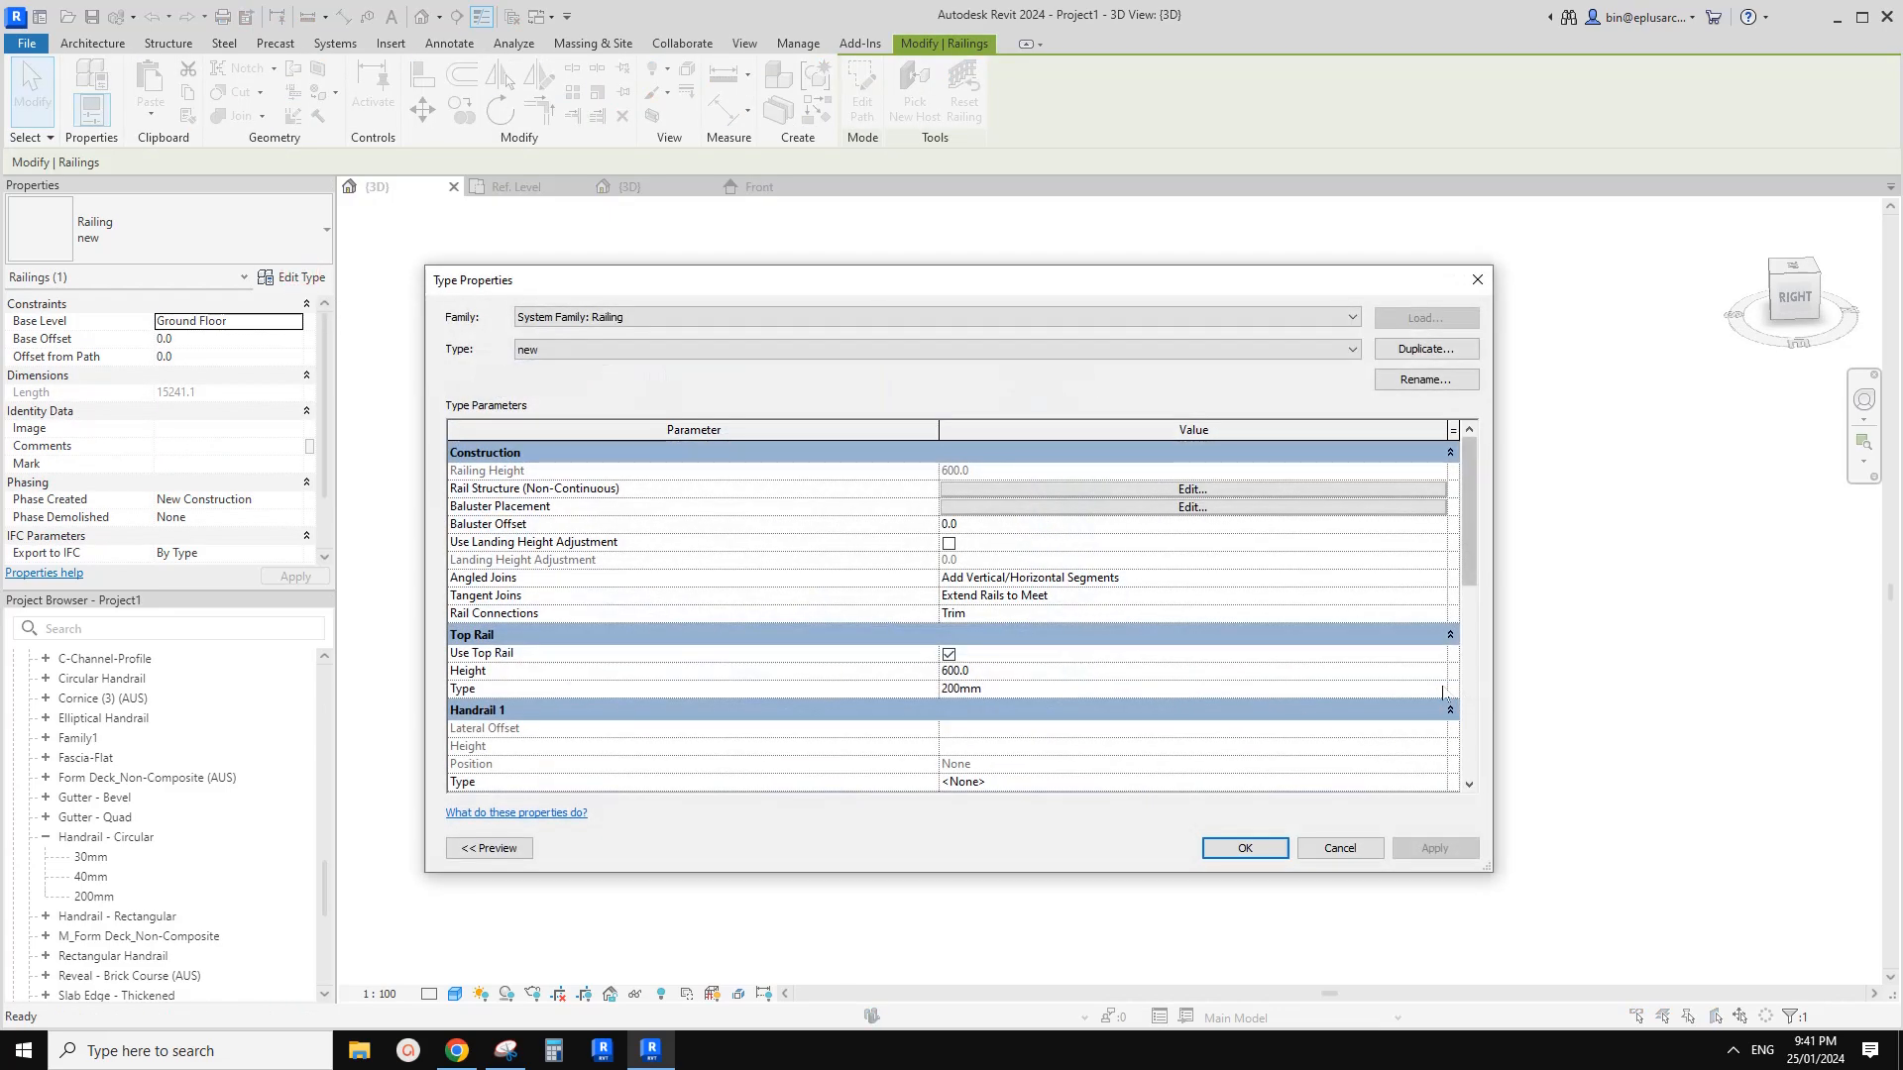
click(1442, 690)
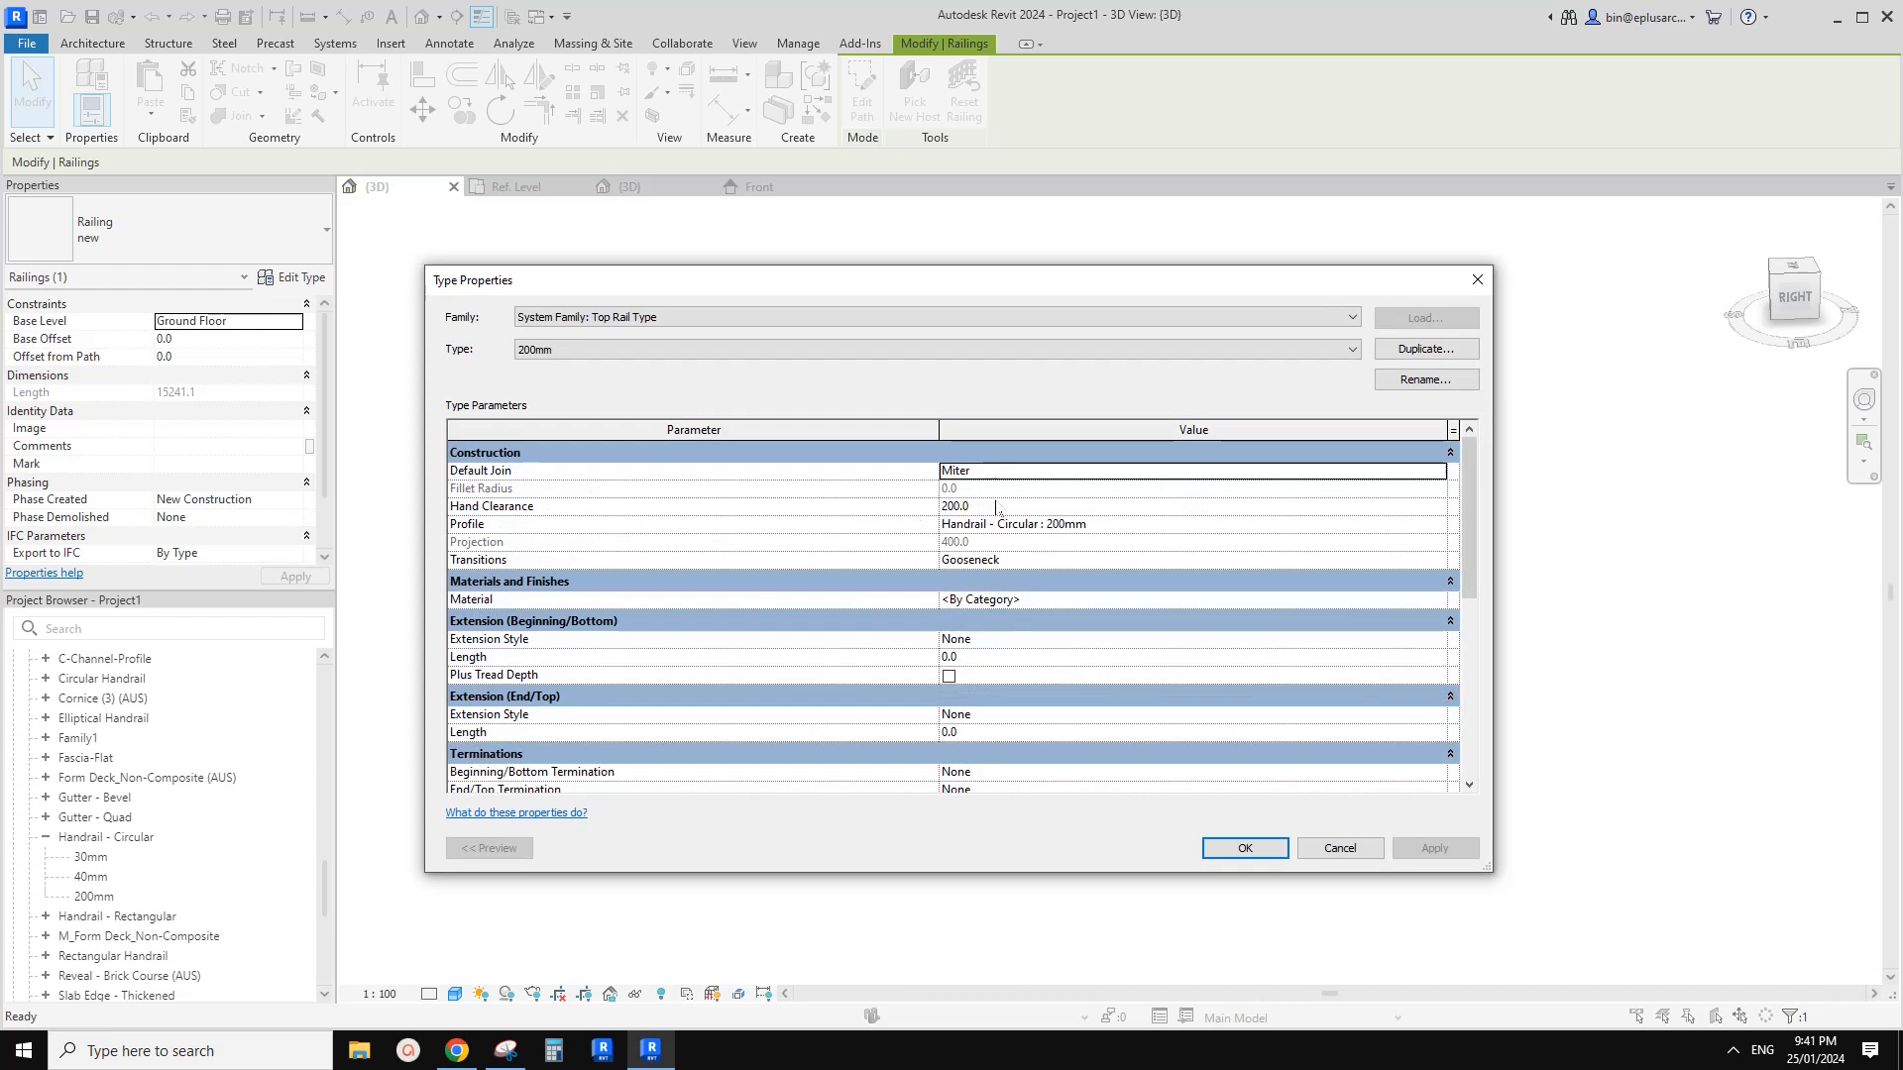
click(999, 506)
text(-2)
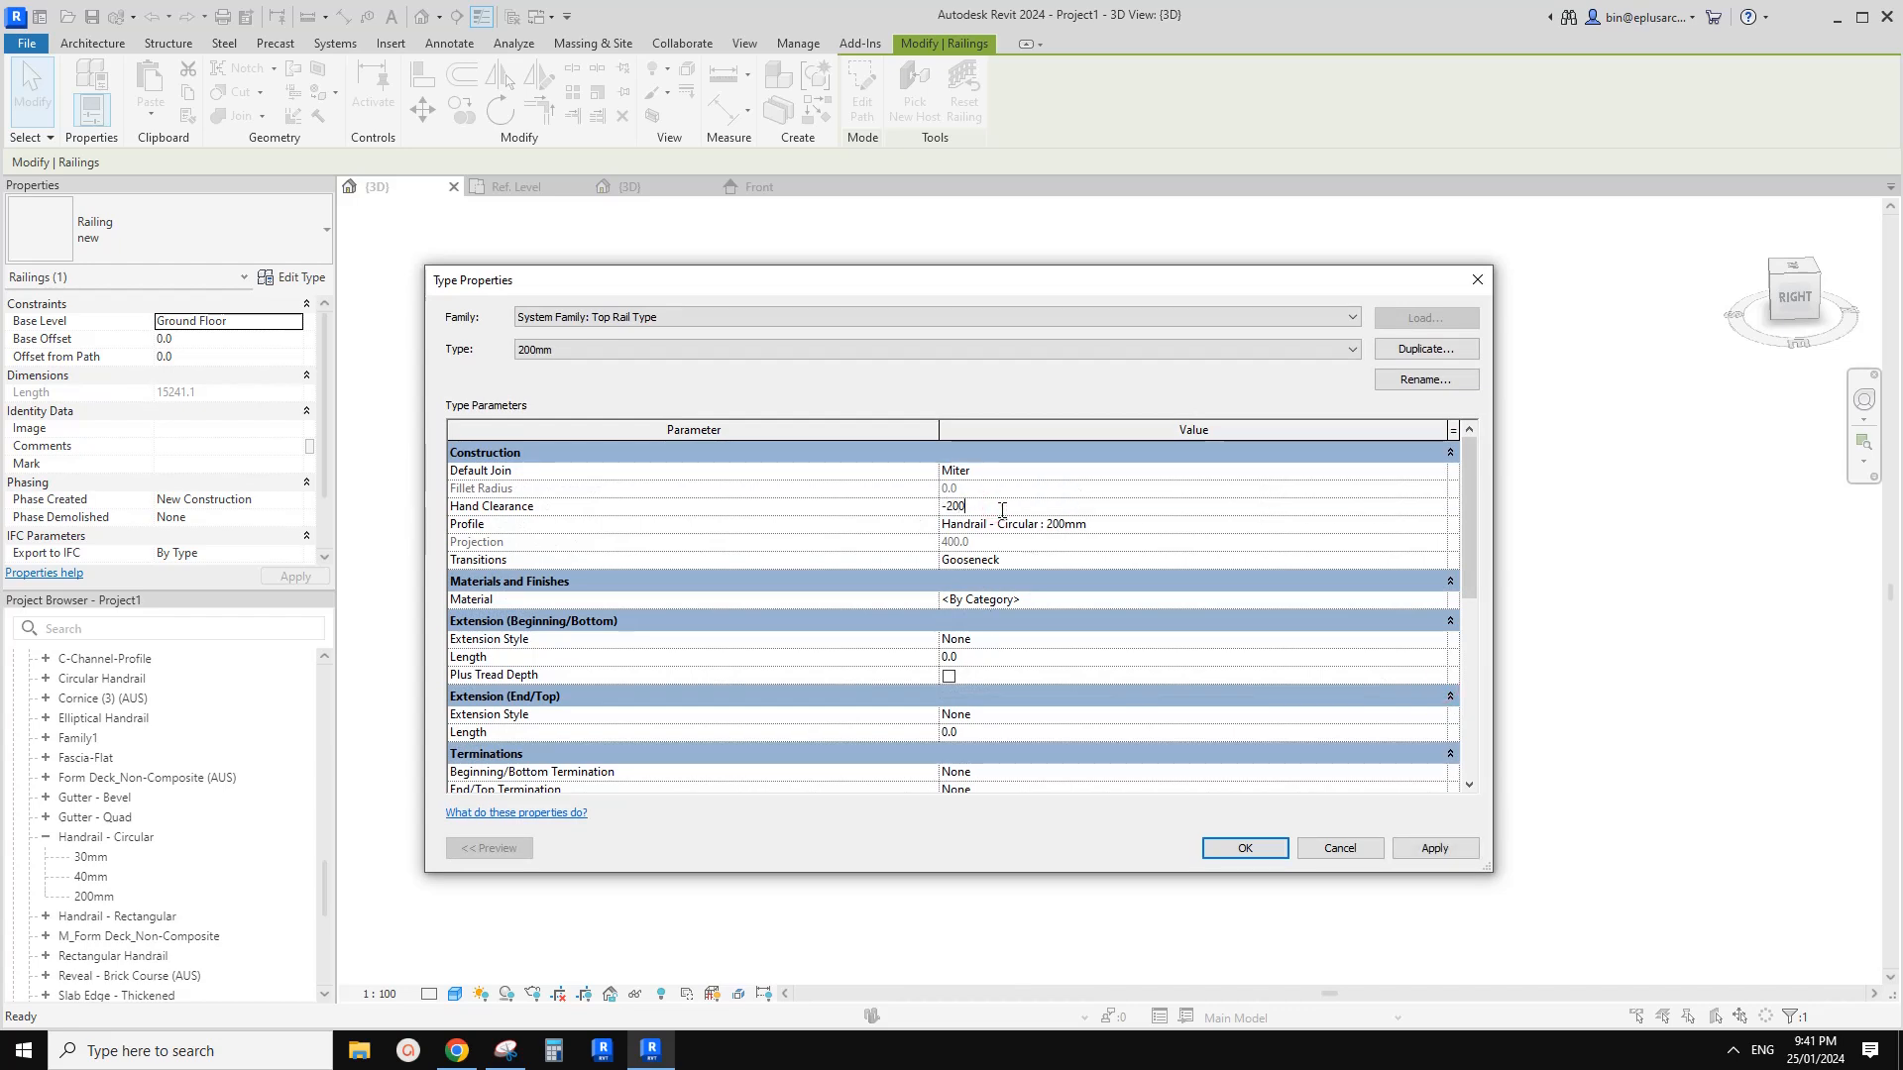
click(1244, 848)
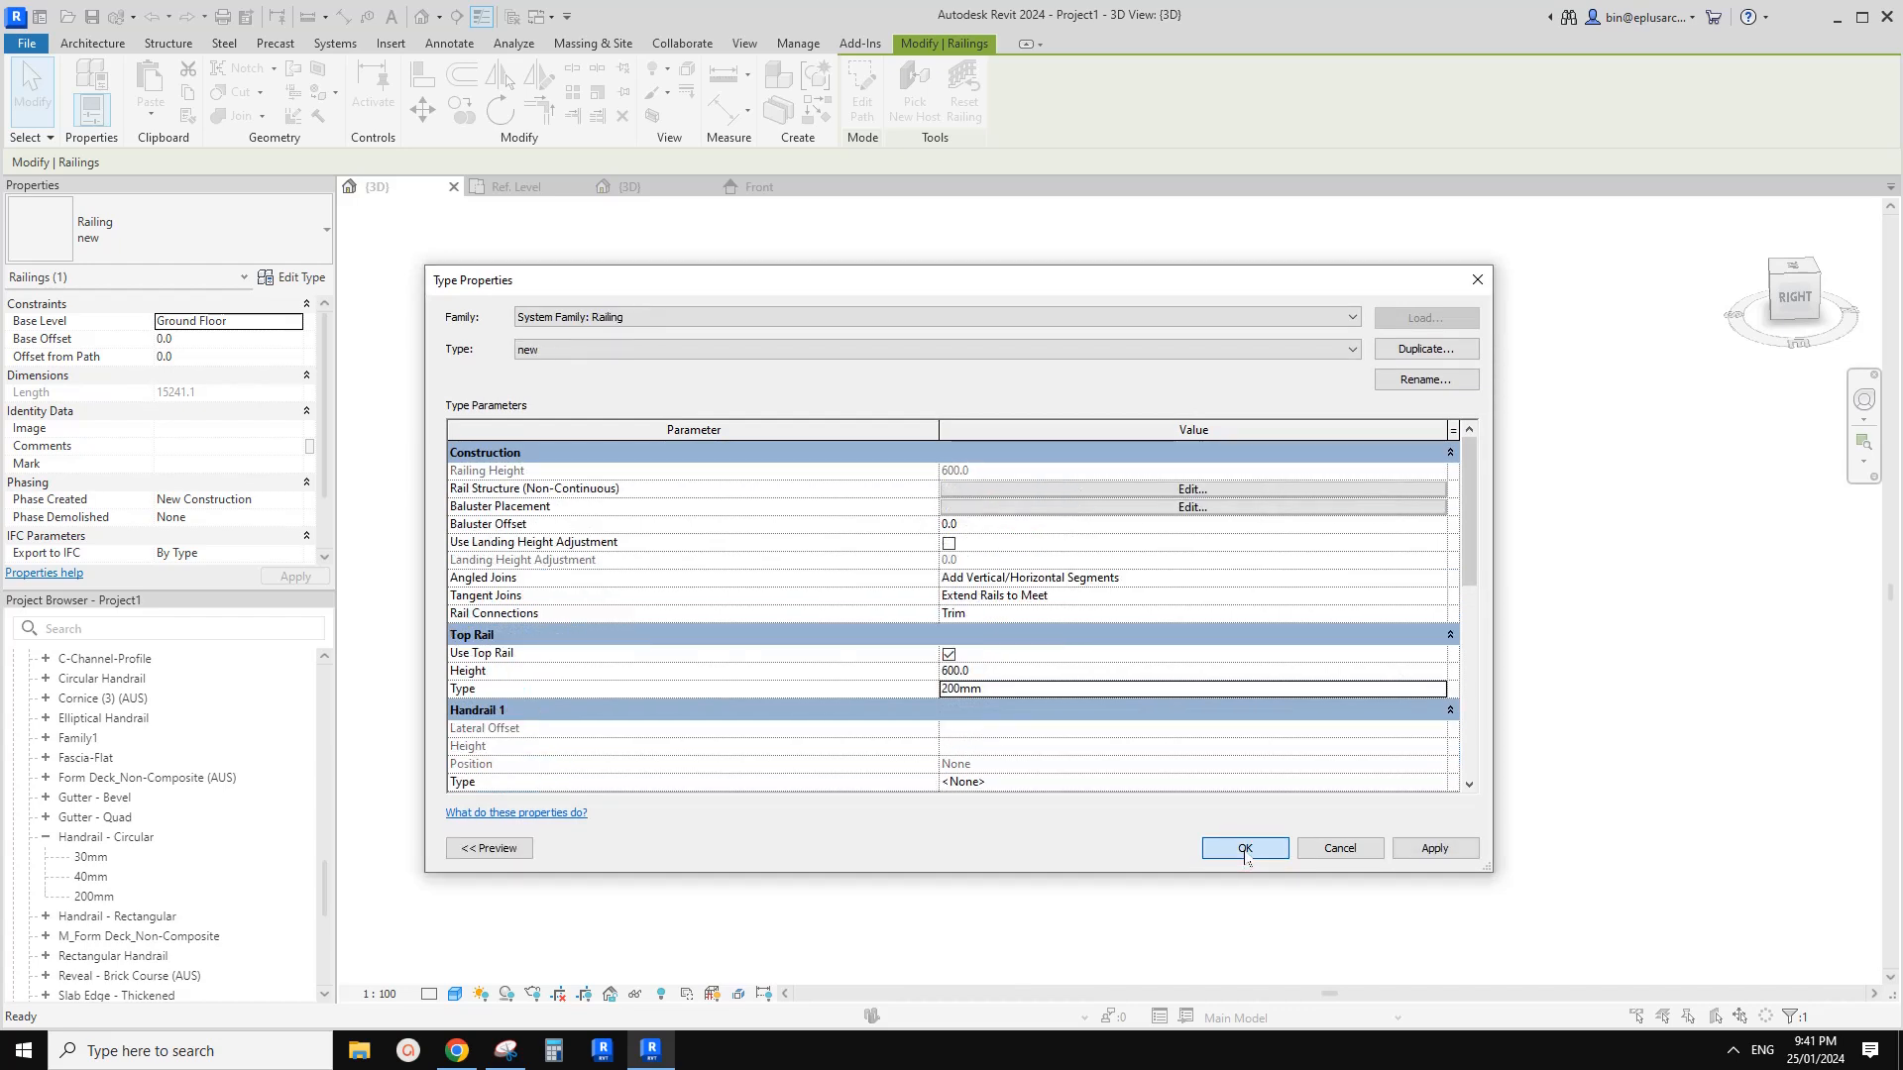
click(1241, 849)
click(1196, 744)
shift+middle_drag(1196, 746, 1192, 745)
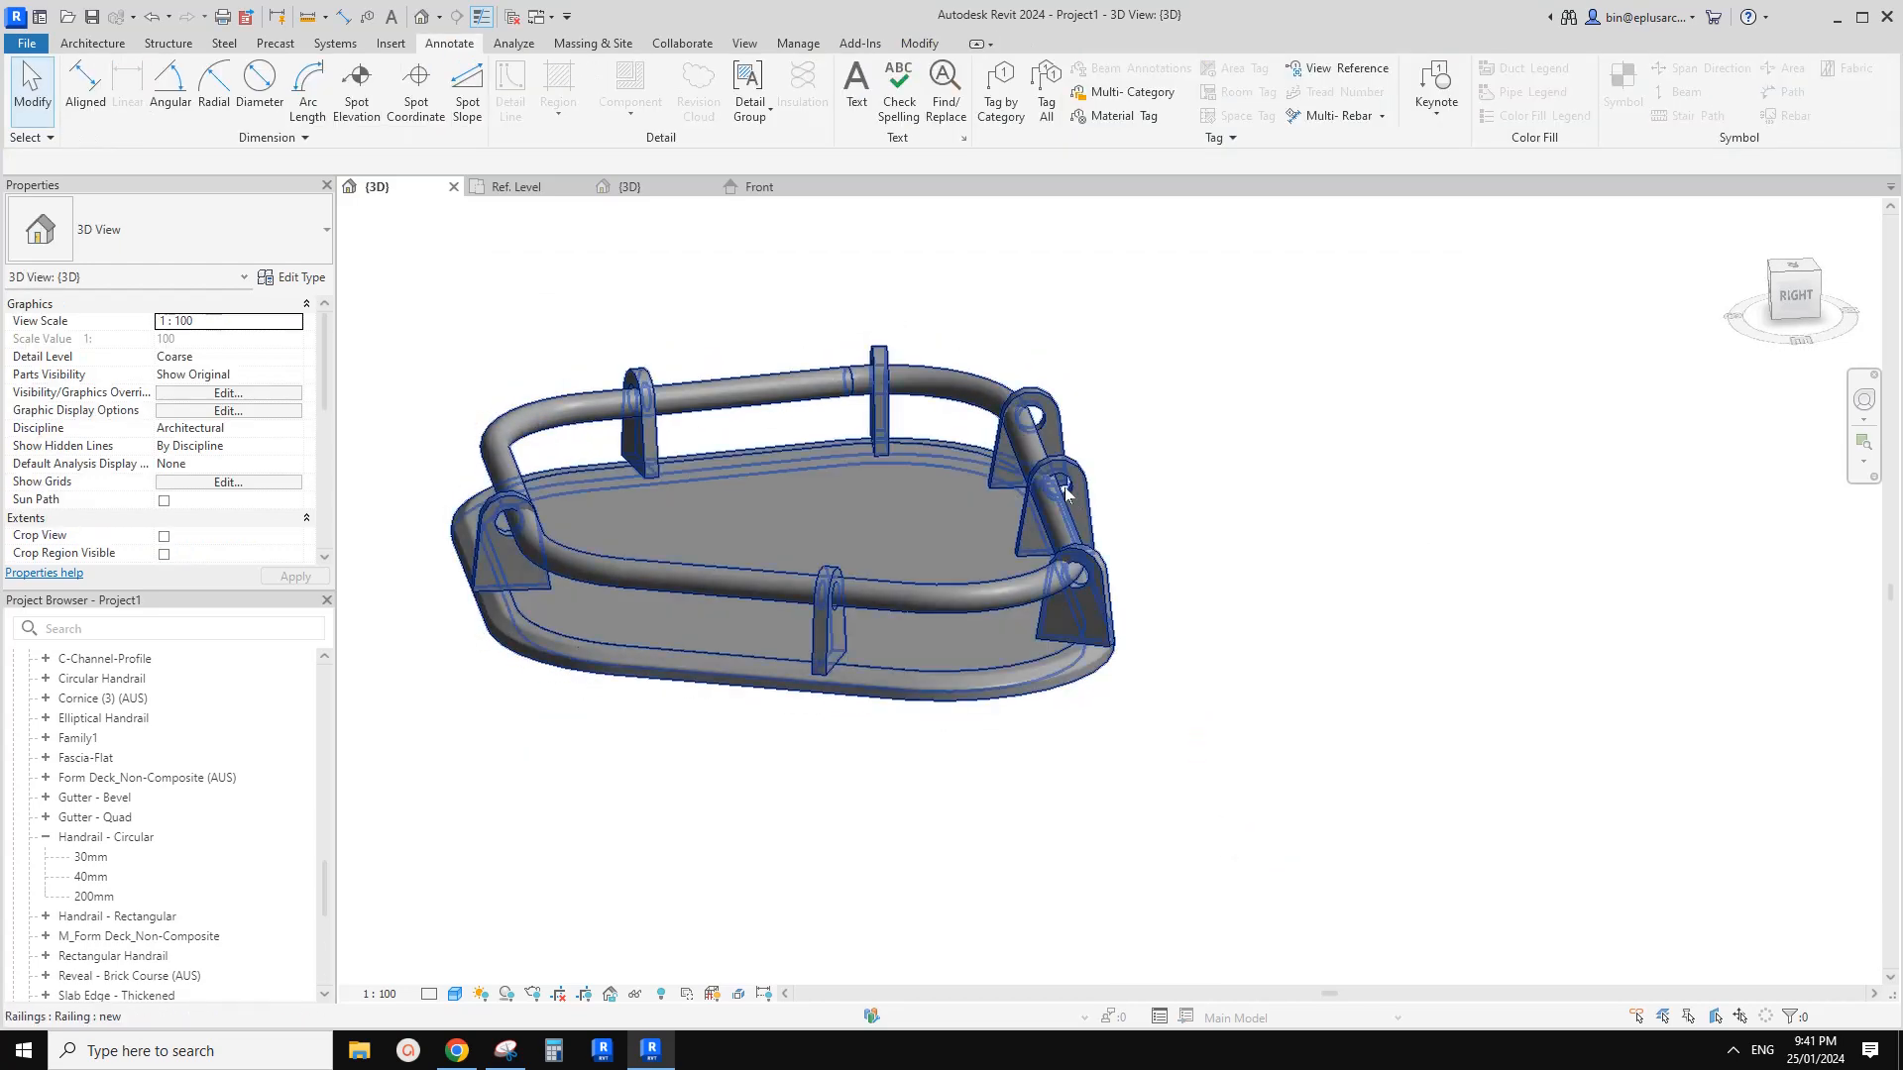
shift+middle_drag(1078, 543, 718, 642)
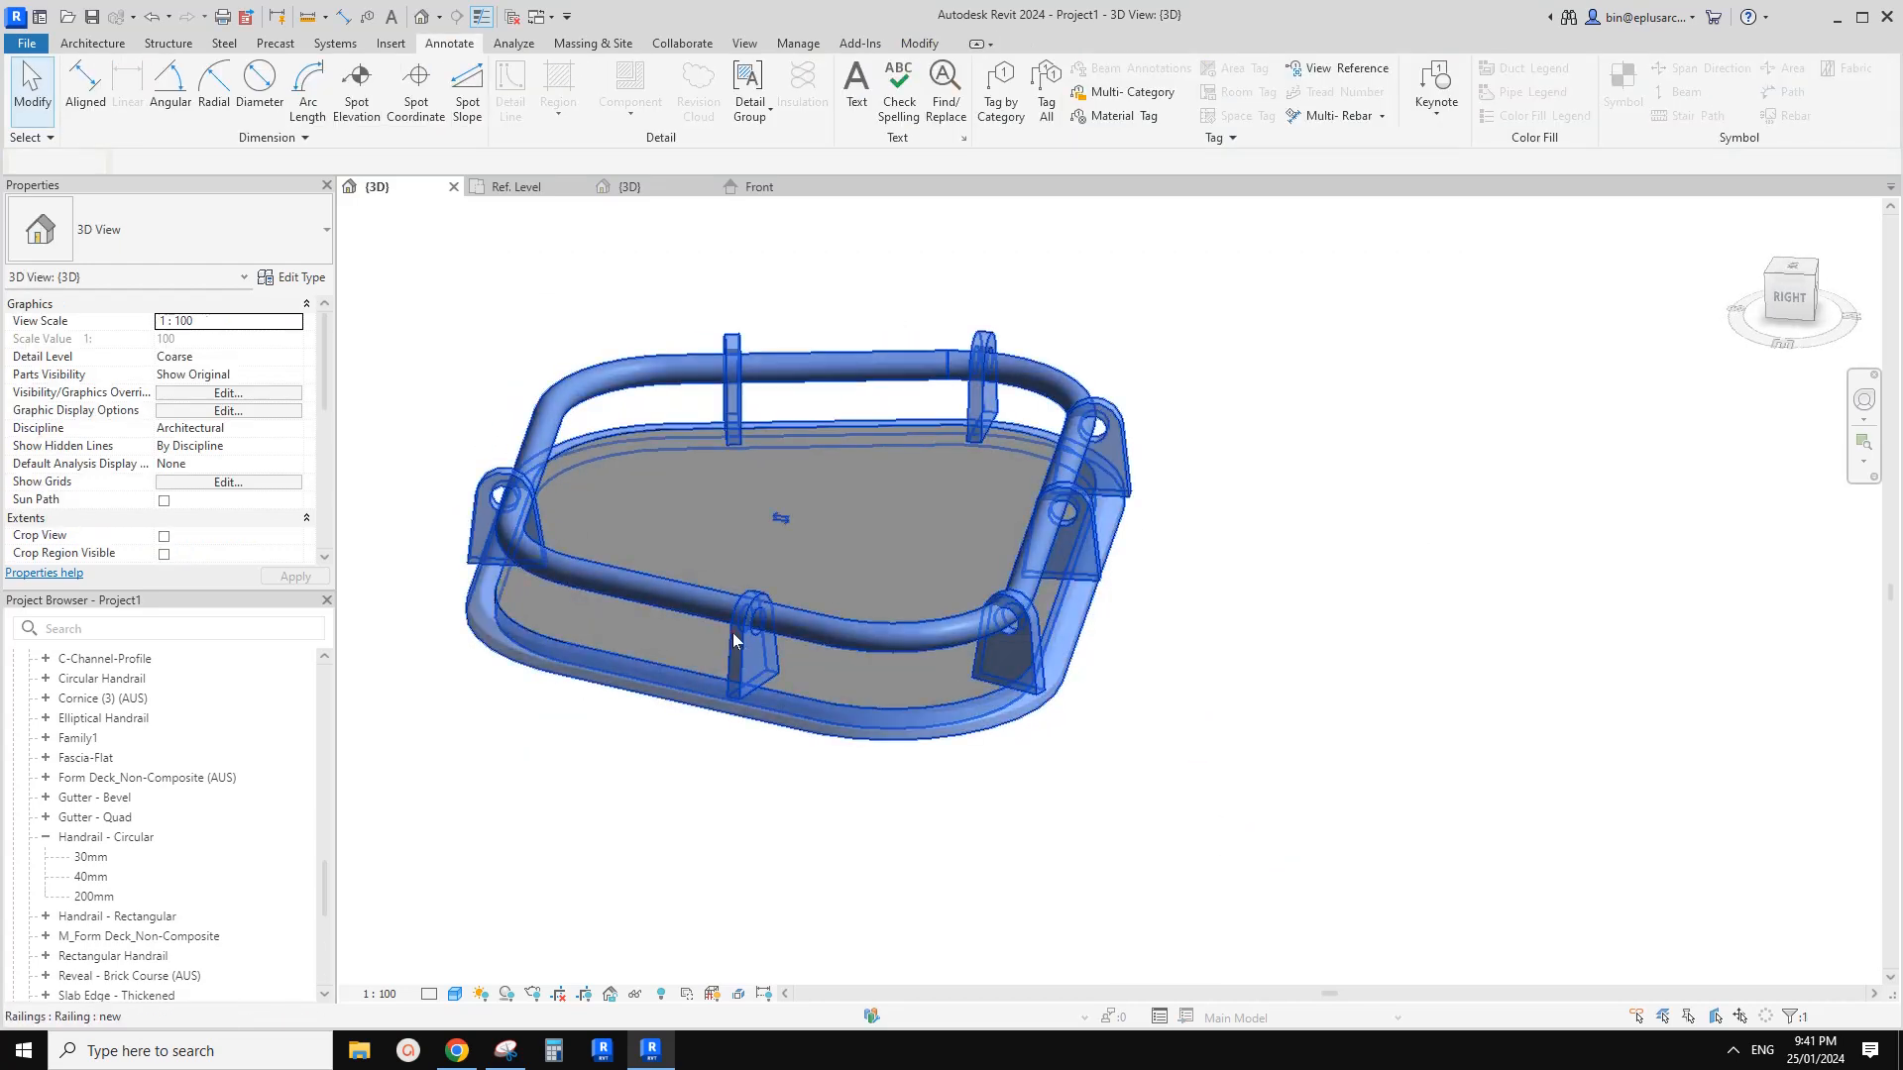
Enter a positive Offset for the Regular baluster in the "new" railing type's baluster placement and apply it
click(733, 632)
click(314, 277)
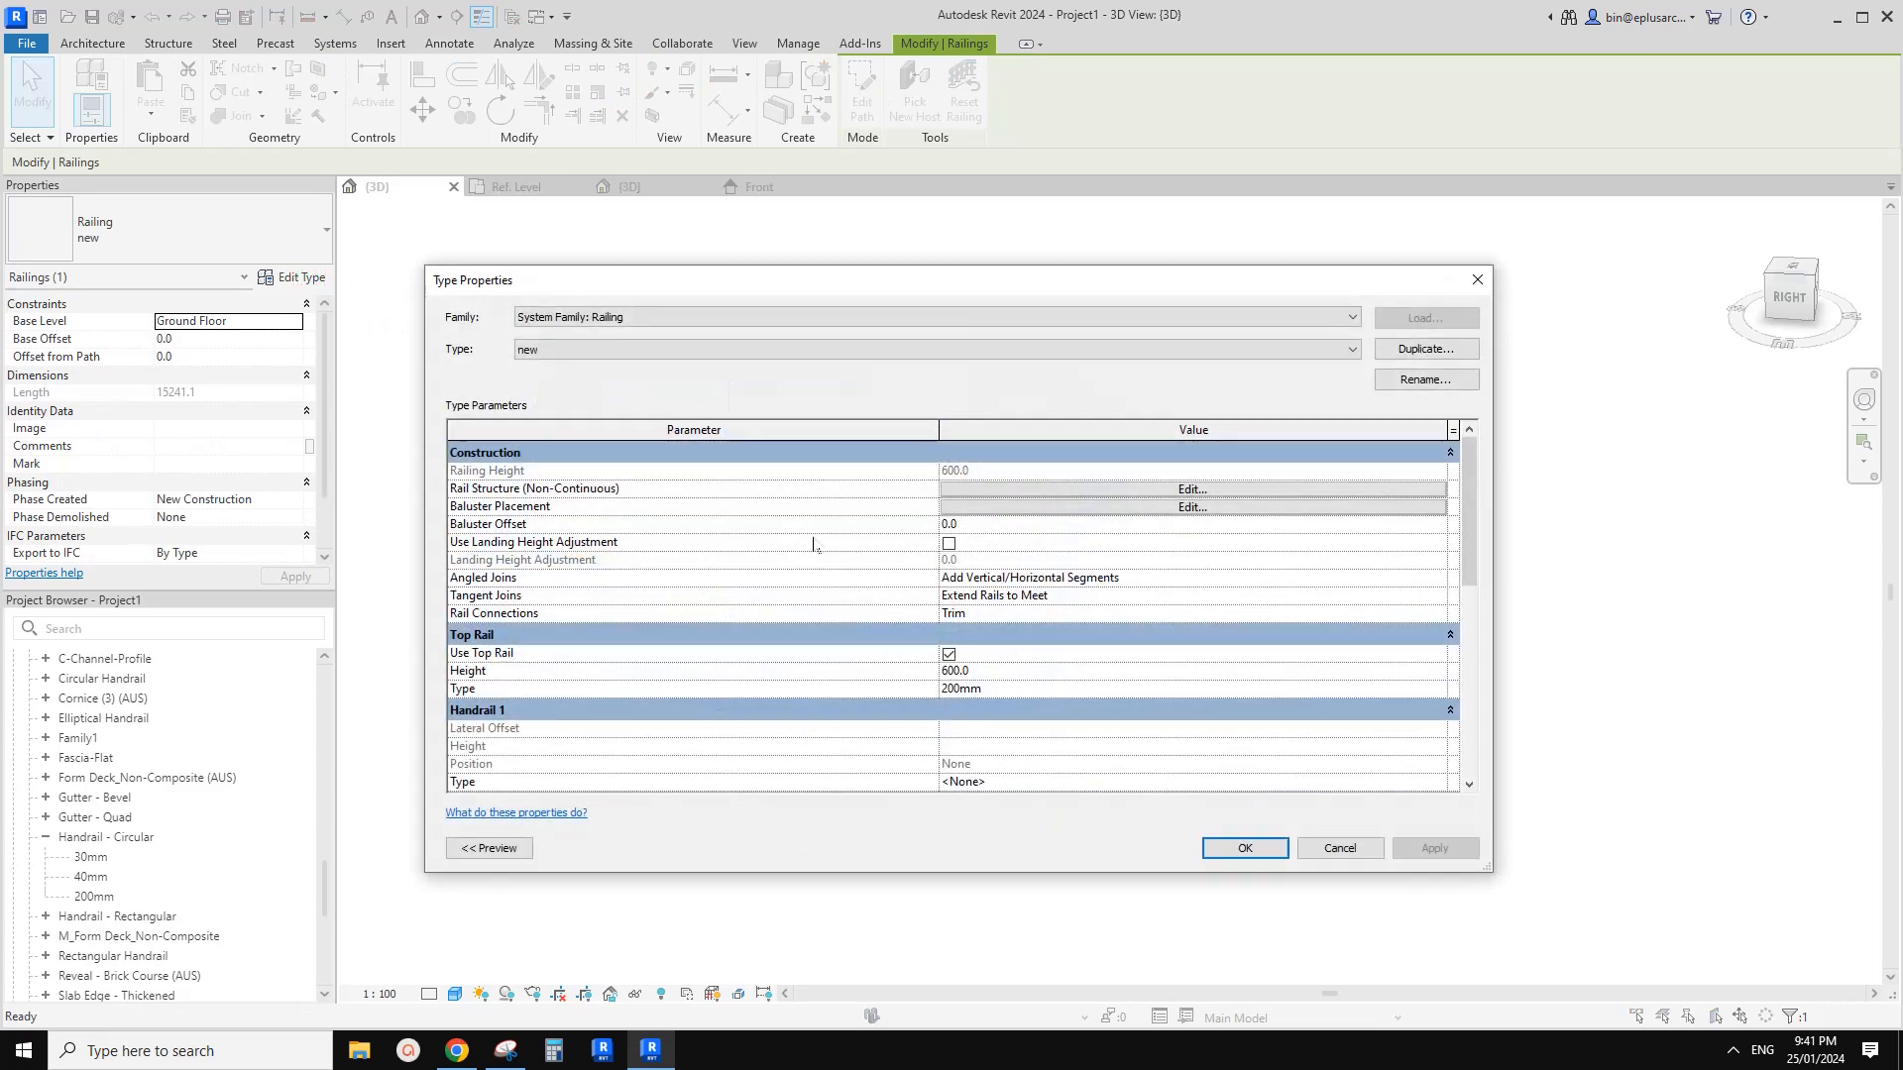
click(1134, 506)
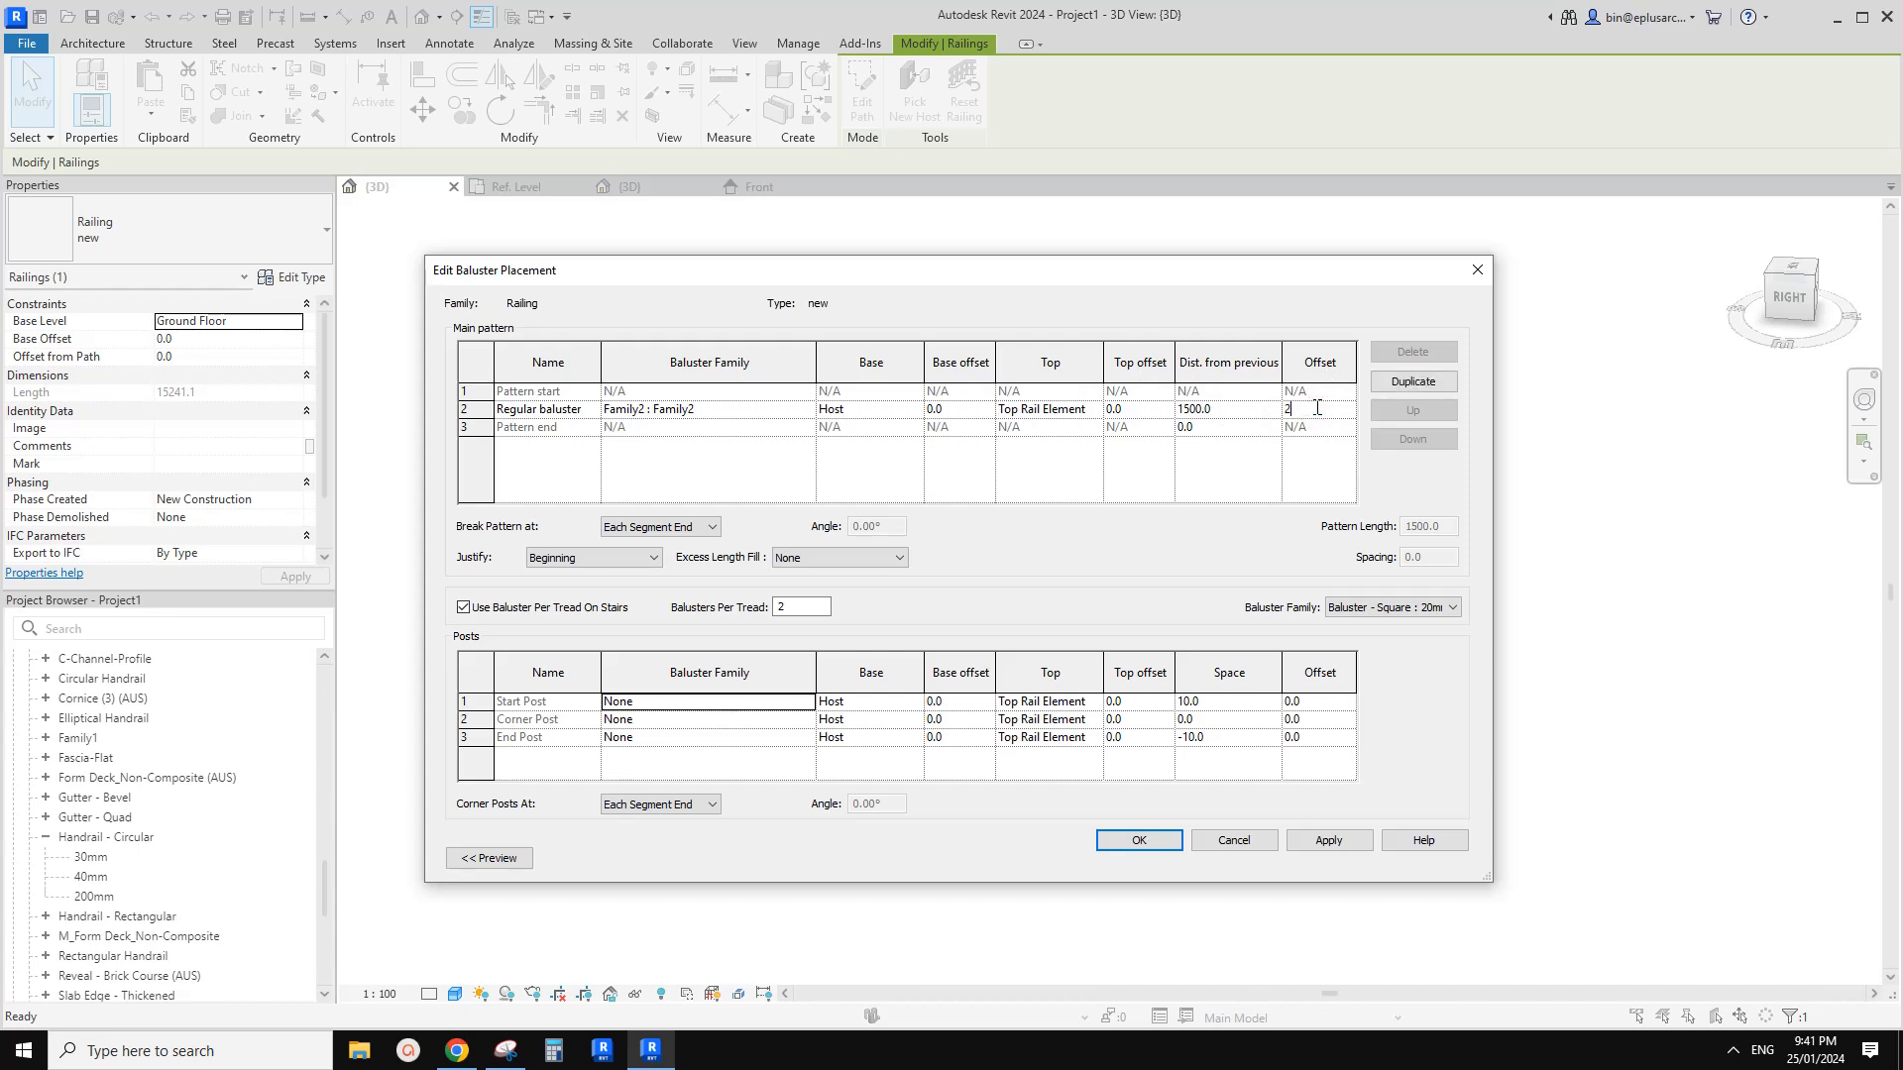
click(1140, 841)
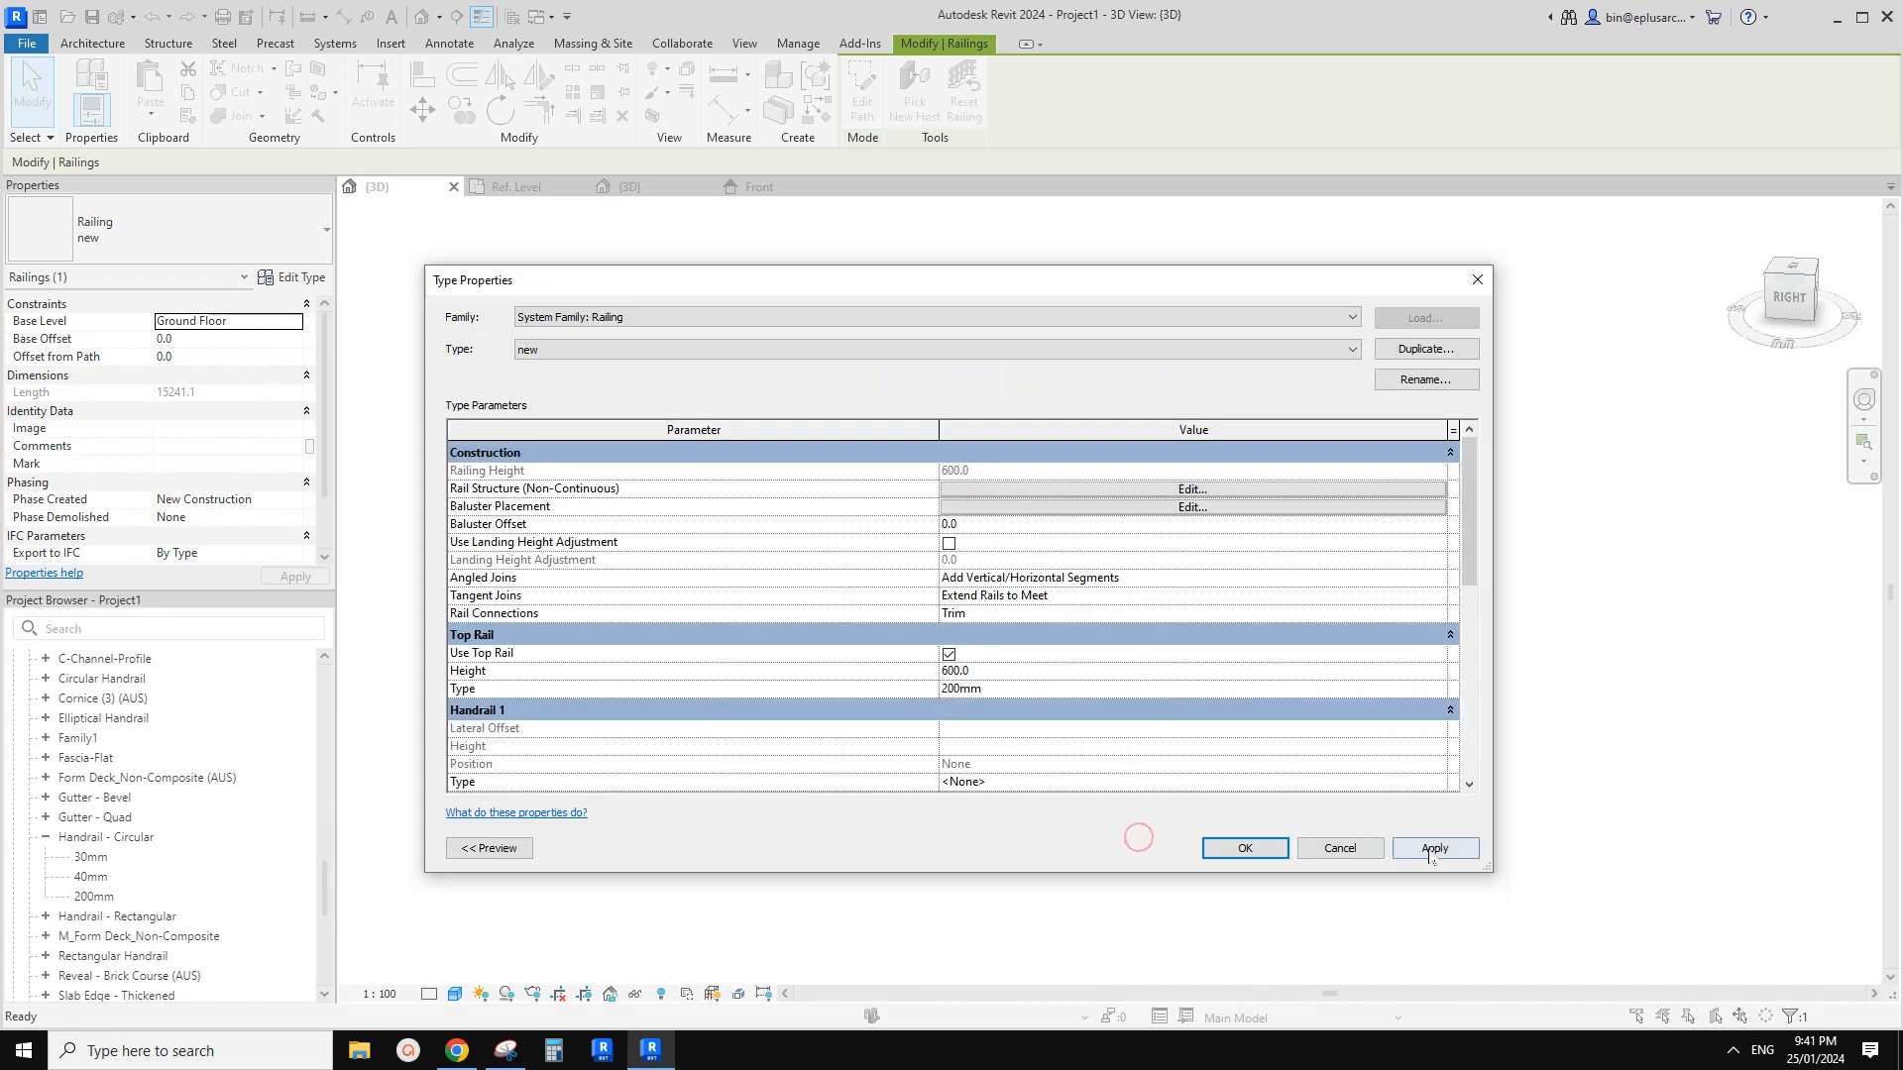
mouse_move(1041, 293)
mouse_down()
mouse_move(1035, 862)
mouse_move(1040, 292)
mouse_up()
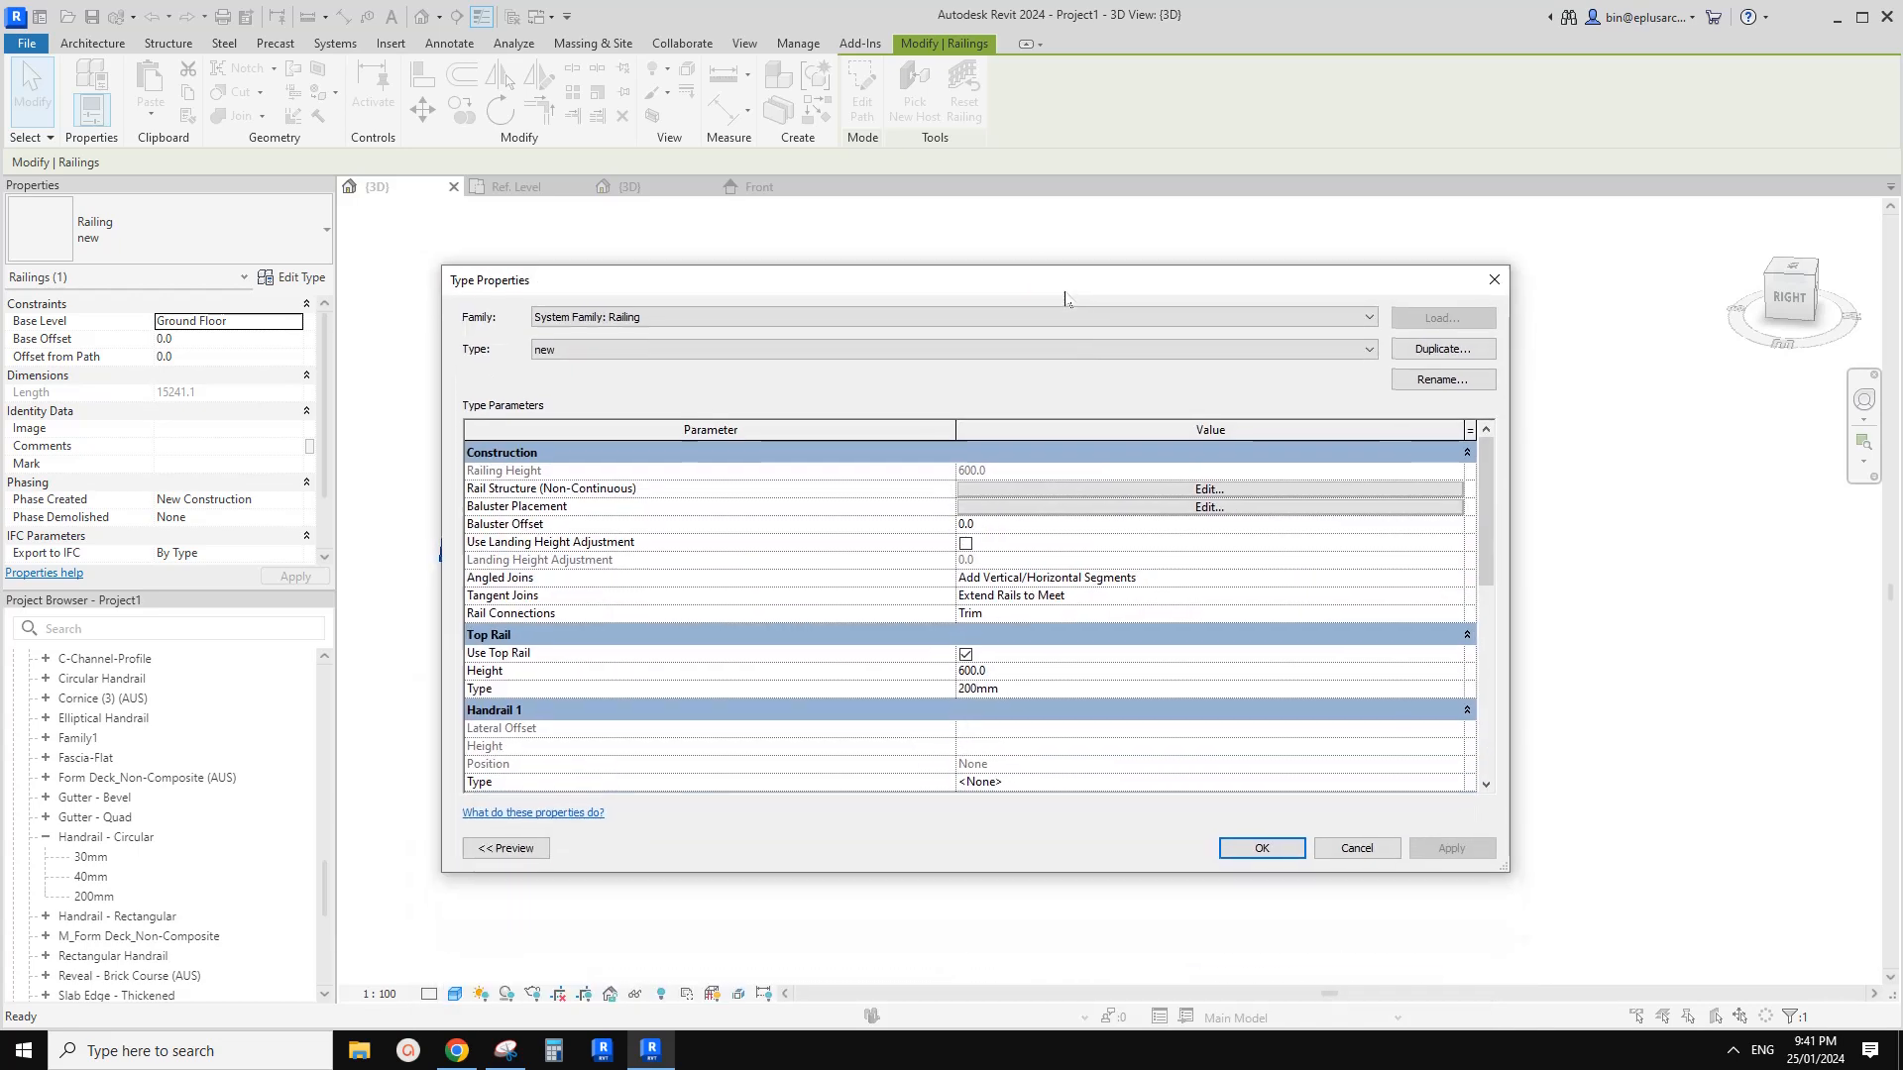
Set the Regular baluster's Offset to -200 in the baluster placement and preview it in the 3D view
click(1303, 512)
click(1344, 410)
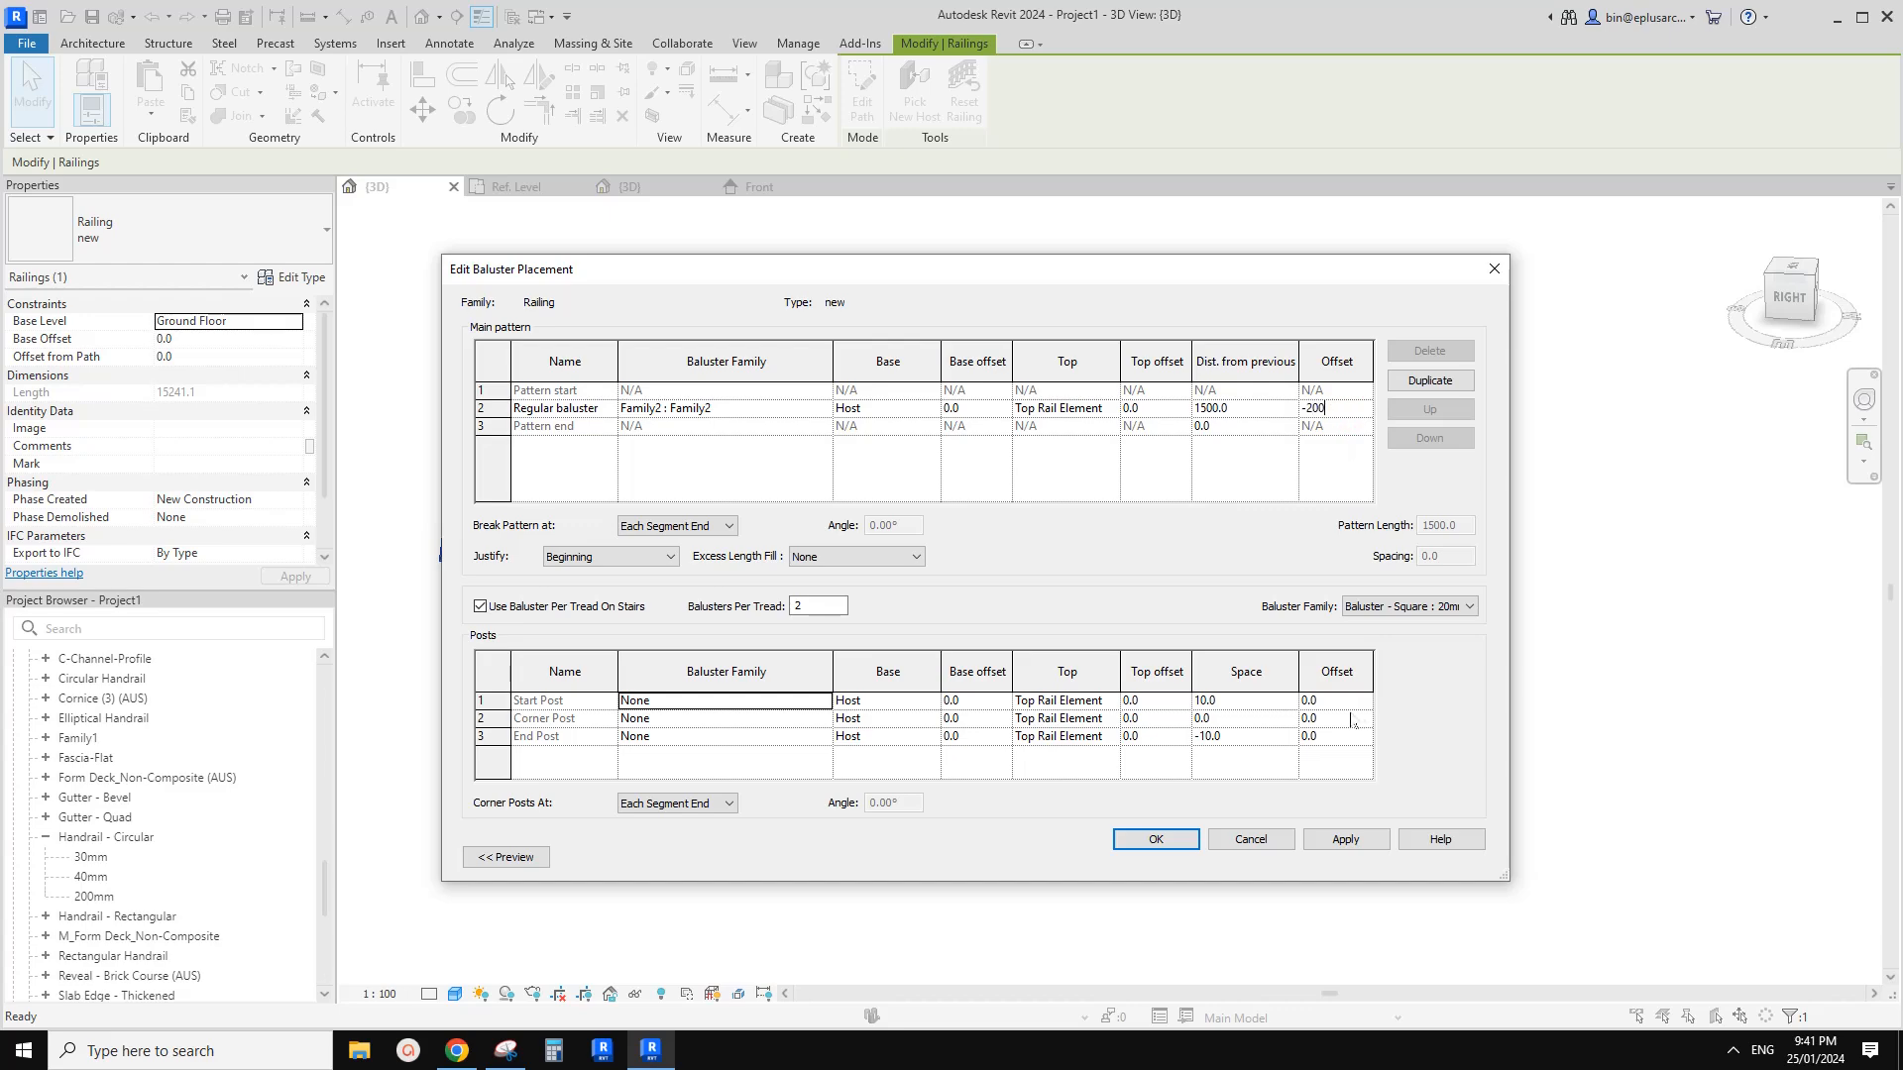
click(1173, 842)
drag(1168, 285, 1074, 325)
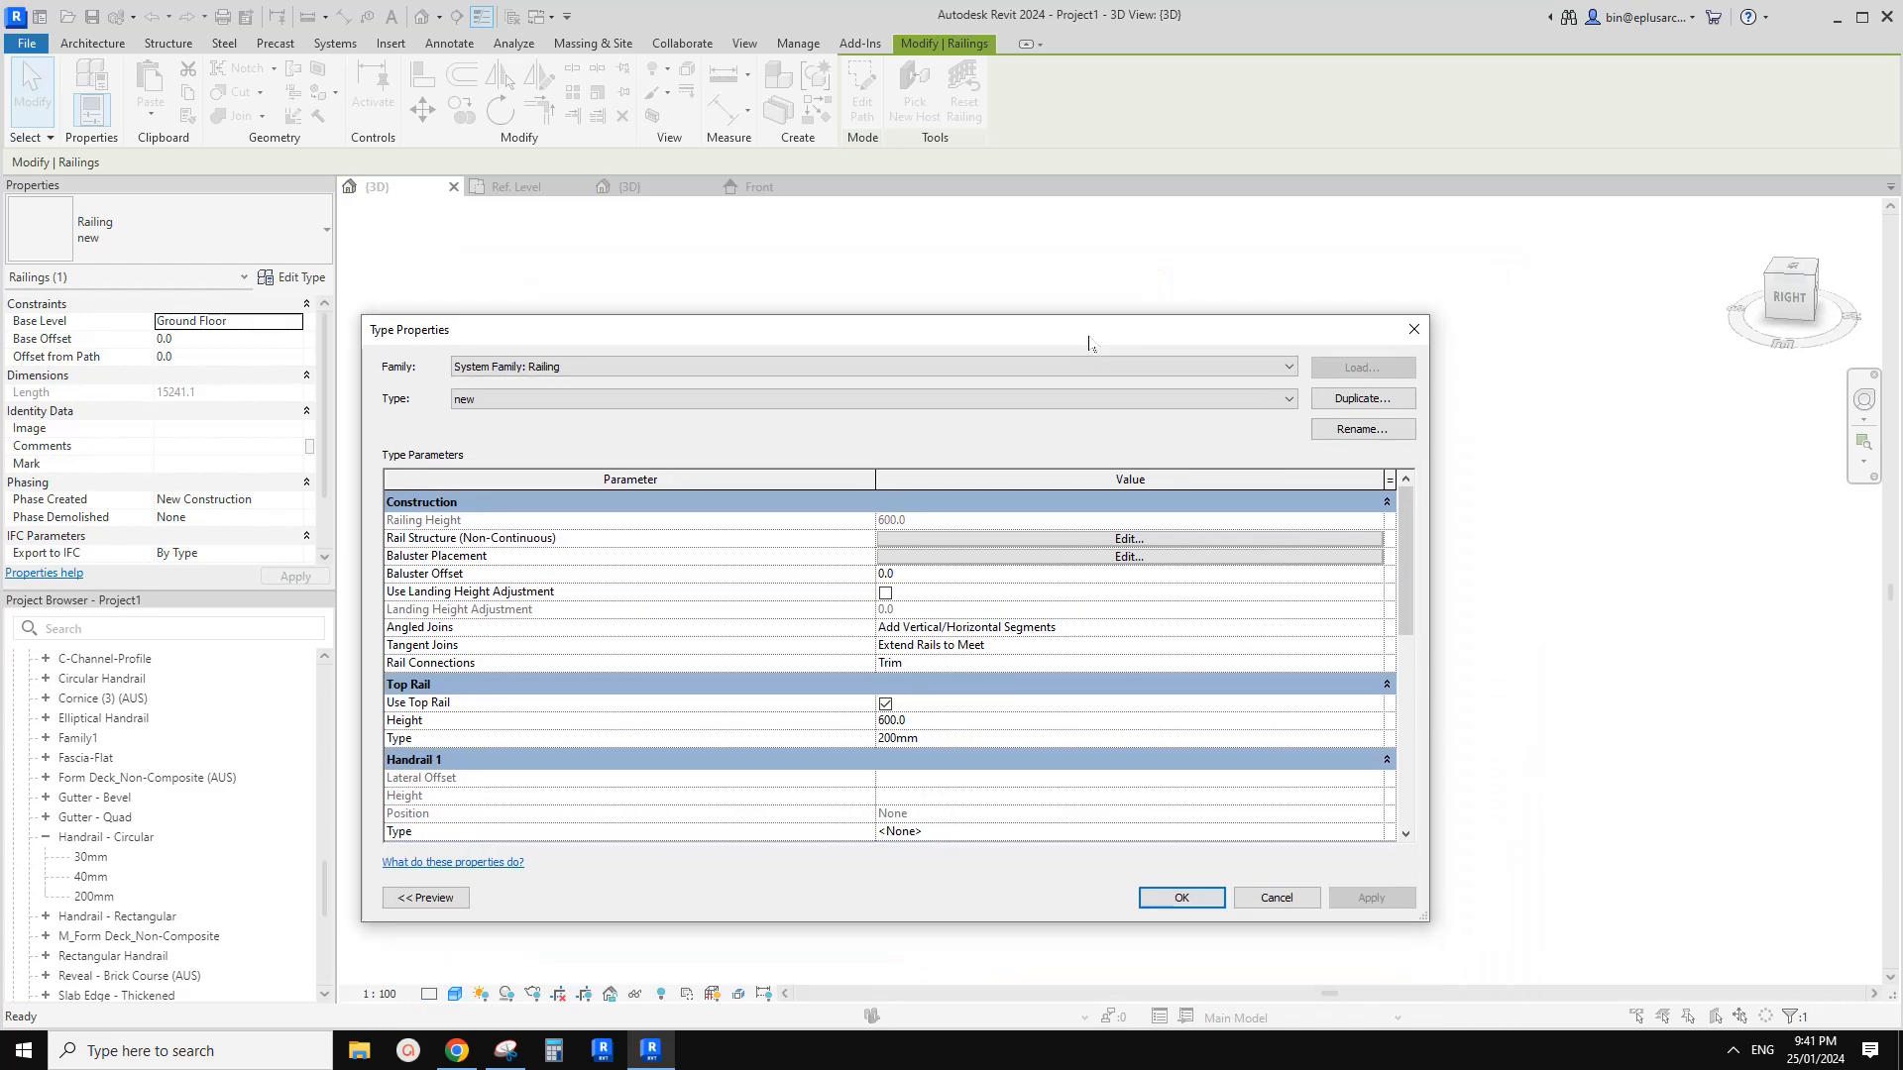
Set the Regular baluster's Offset to -100 in the baluster placement and preview it in the 3D view
click(1172, 551)
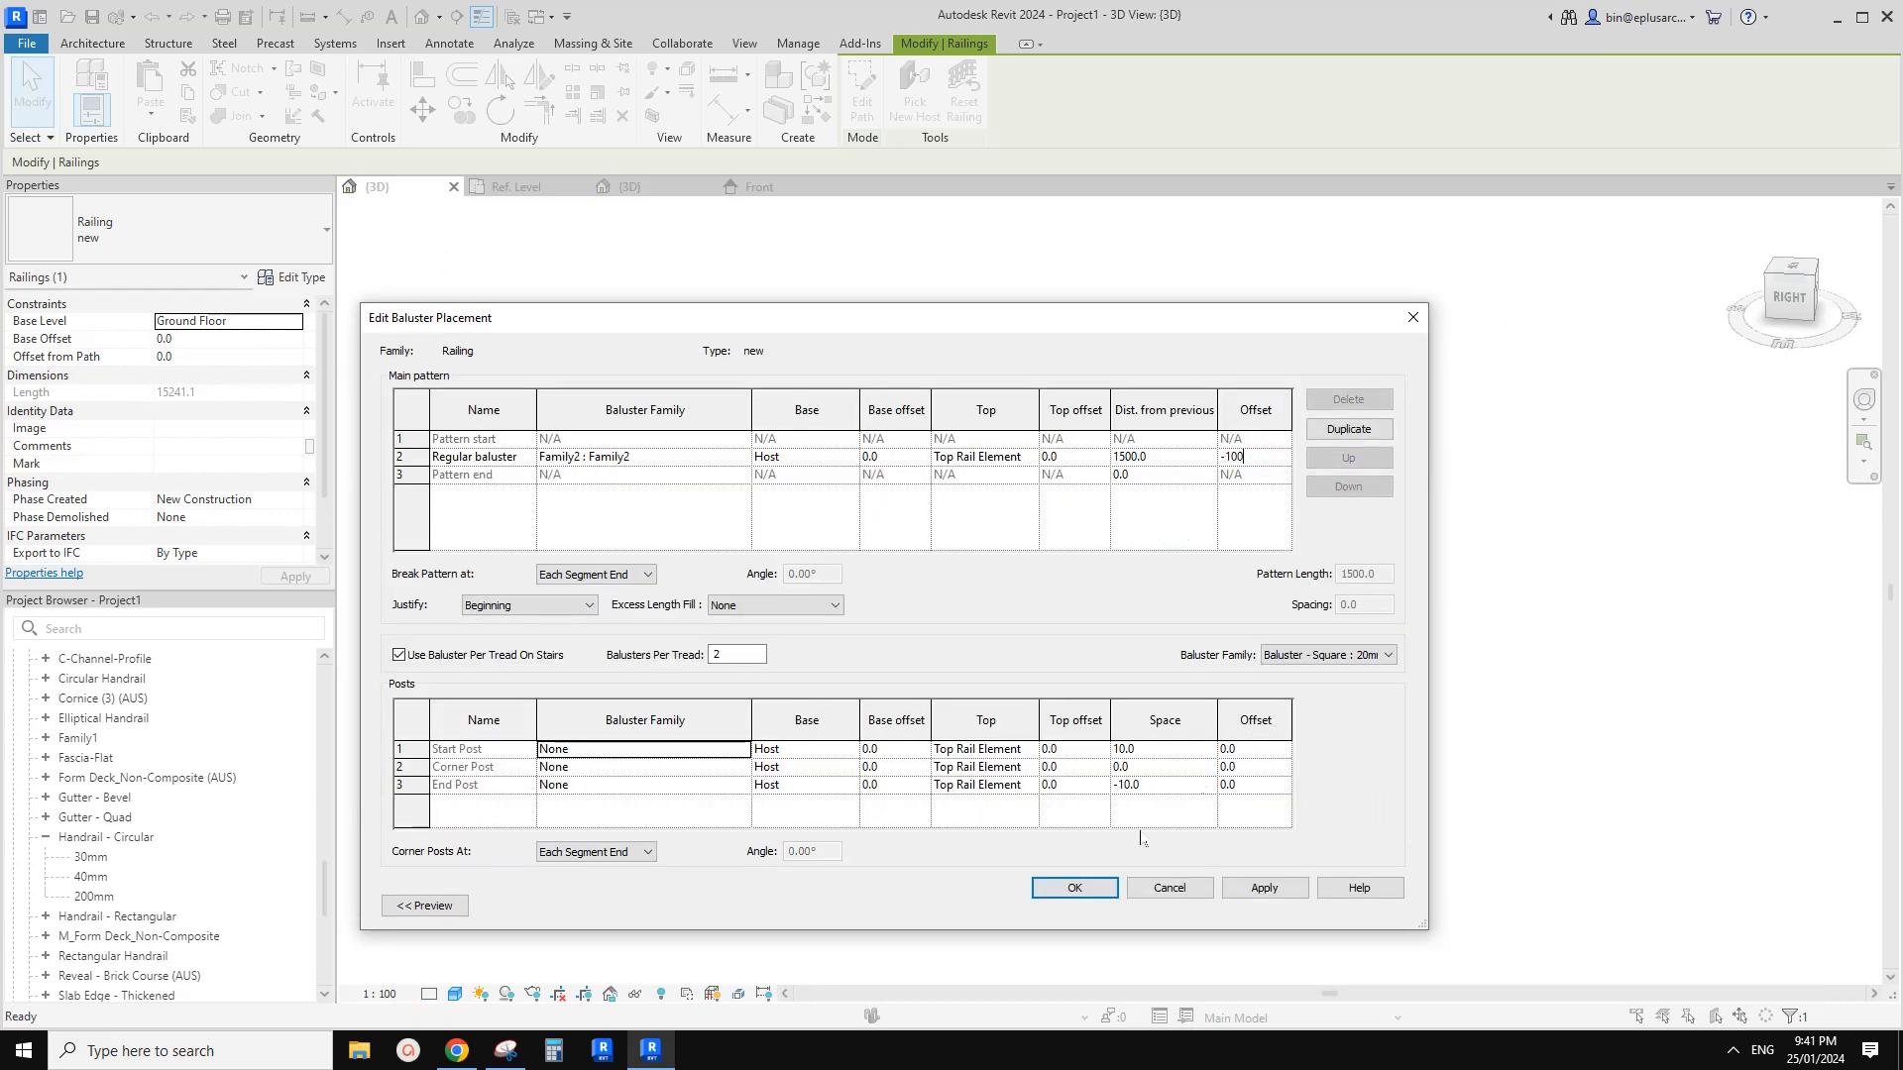
click(1076, 888)
drag(1122, 327, 1073, 323)
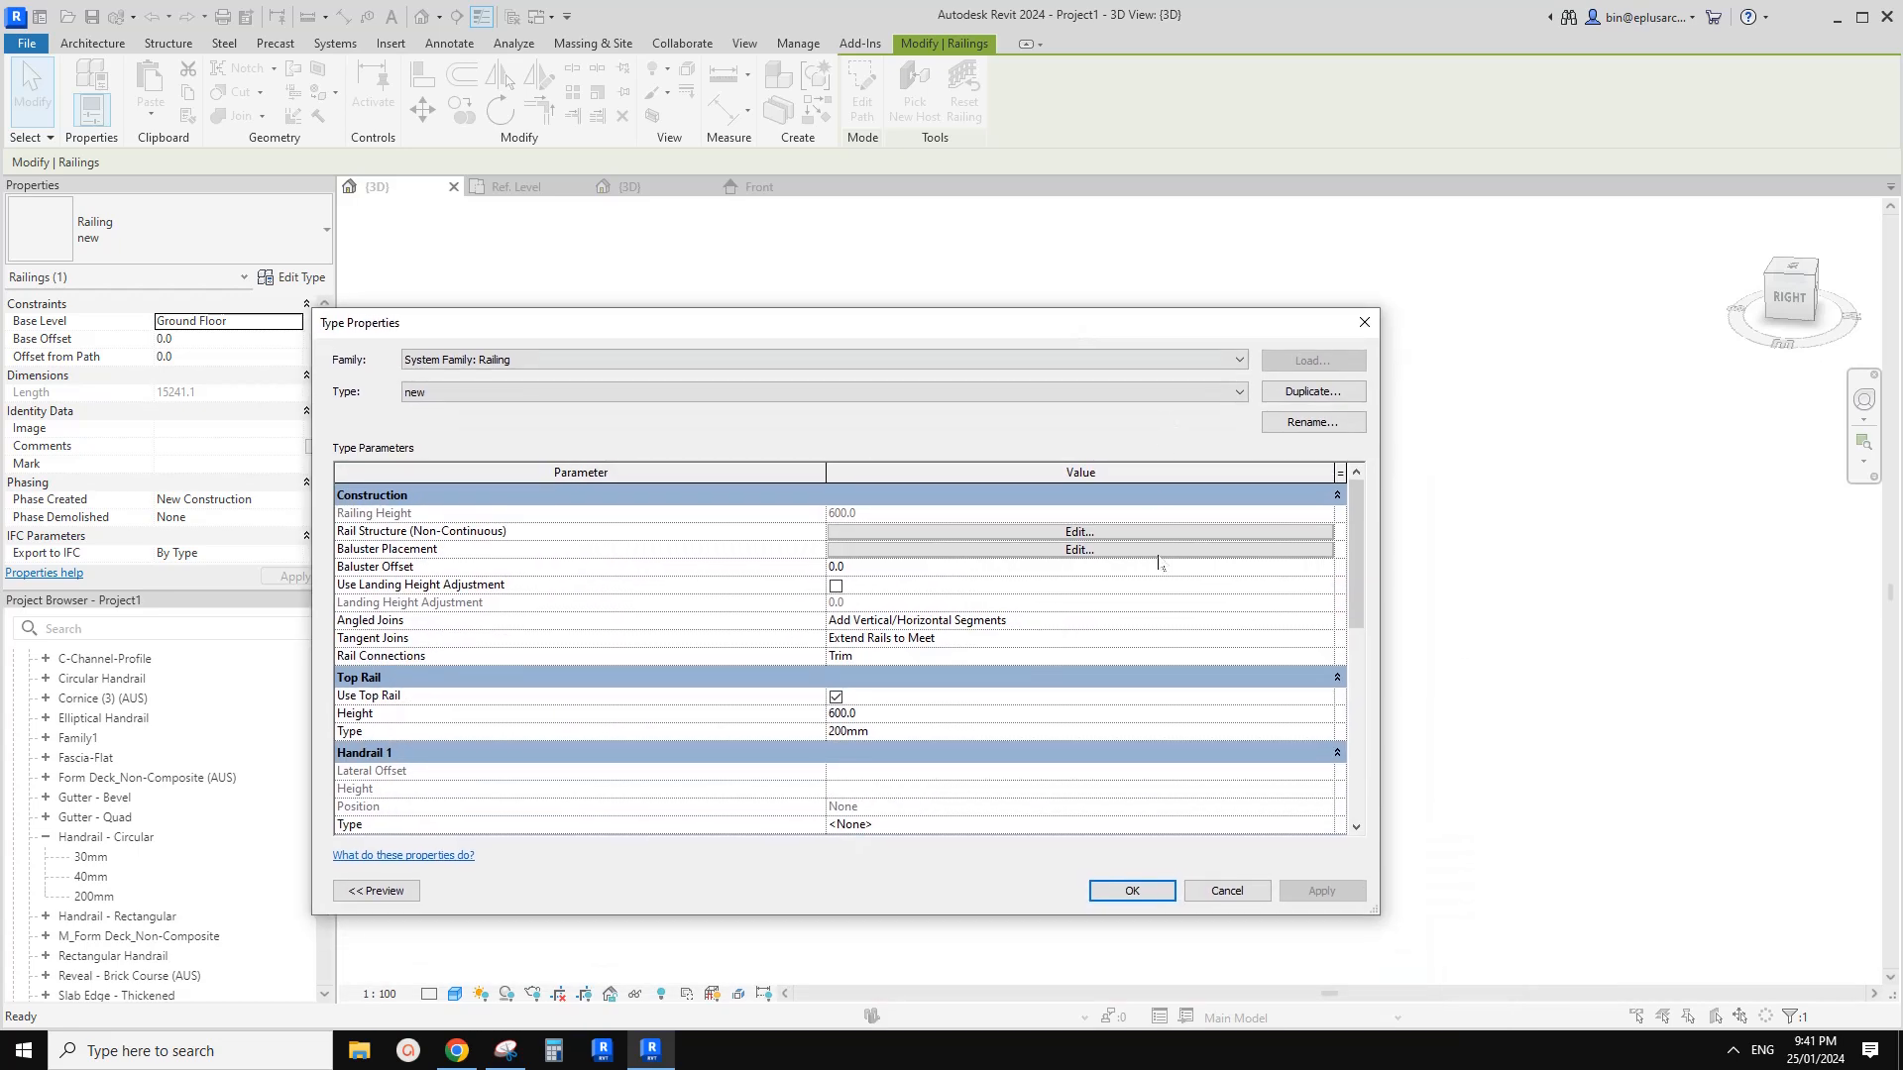
Set the Regular baluster's Offset to -200 in the railing type's baluster placement
click(1158, 550)
click(1211, 452)
text(-)
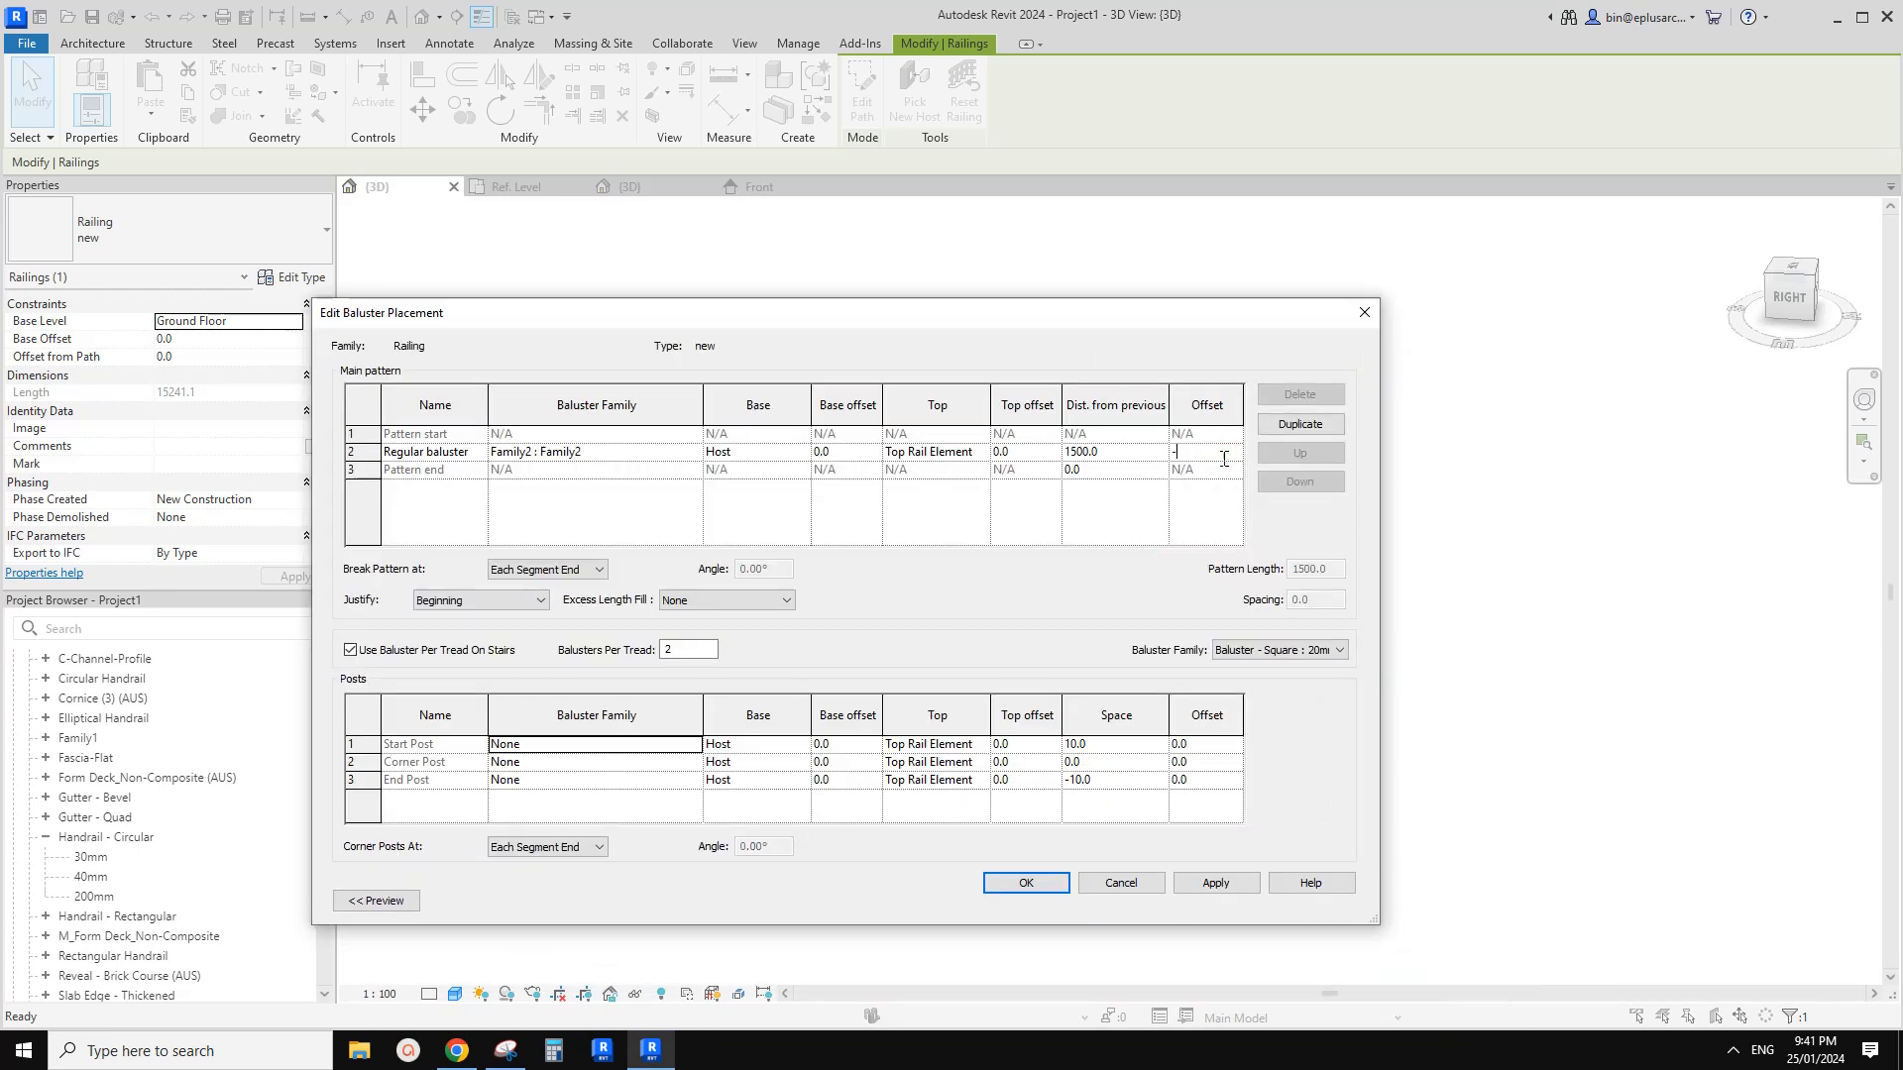
text(200)
click(1041, 882)
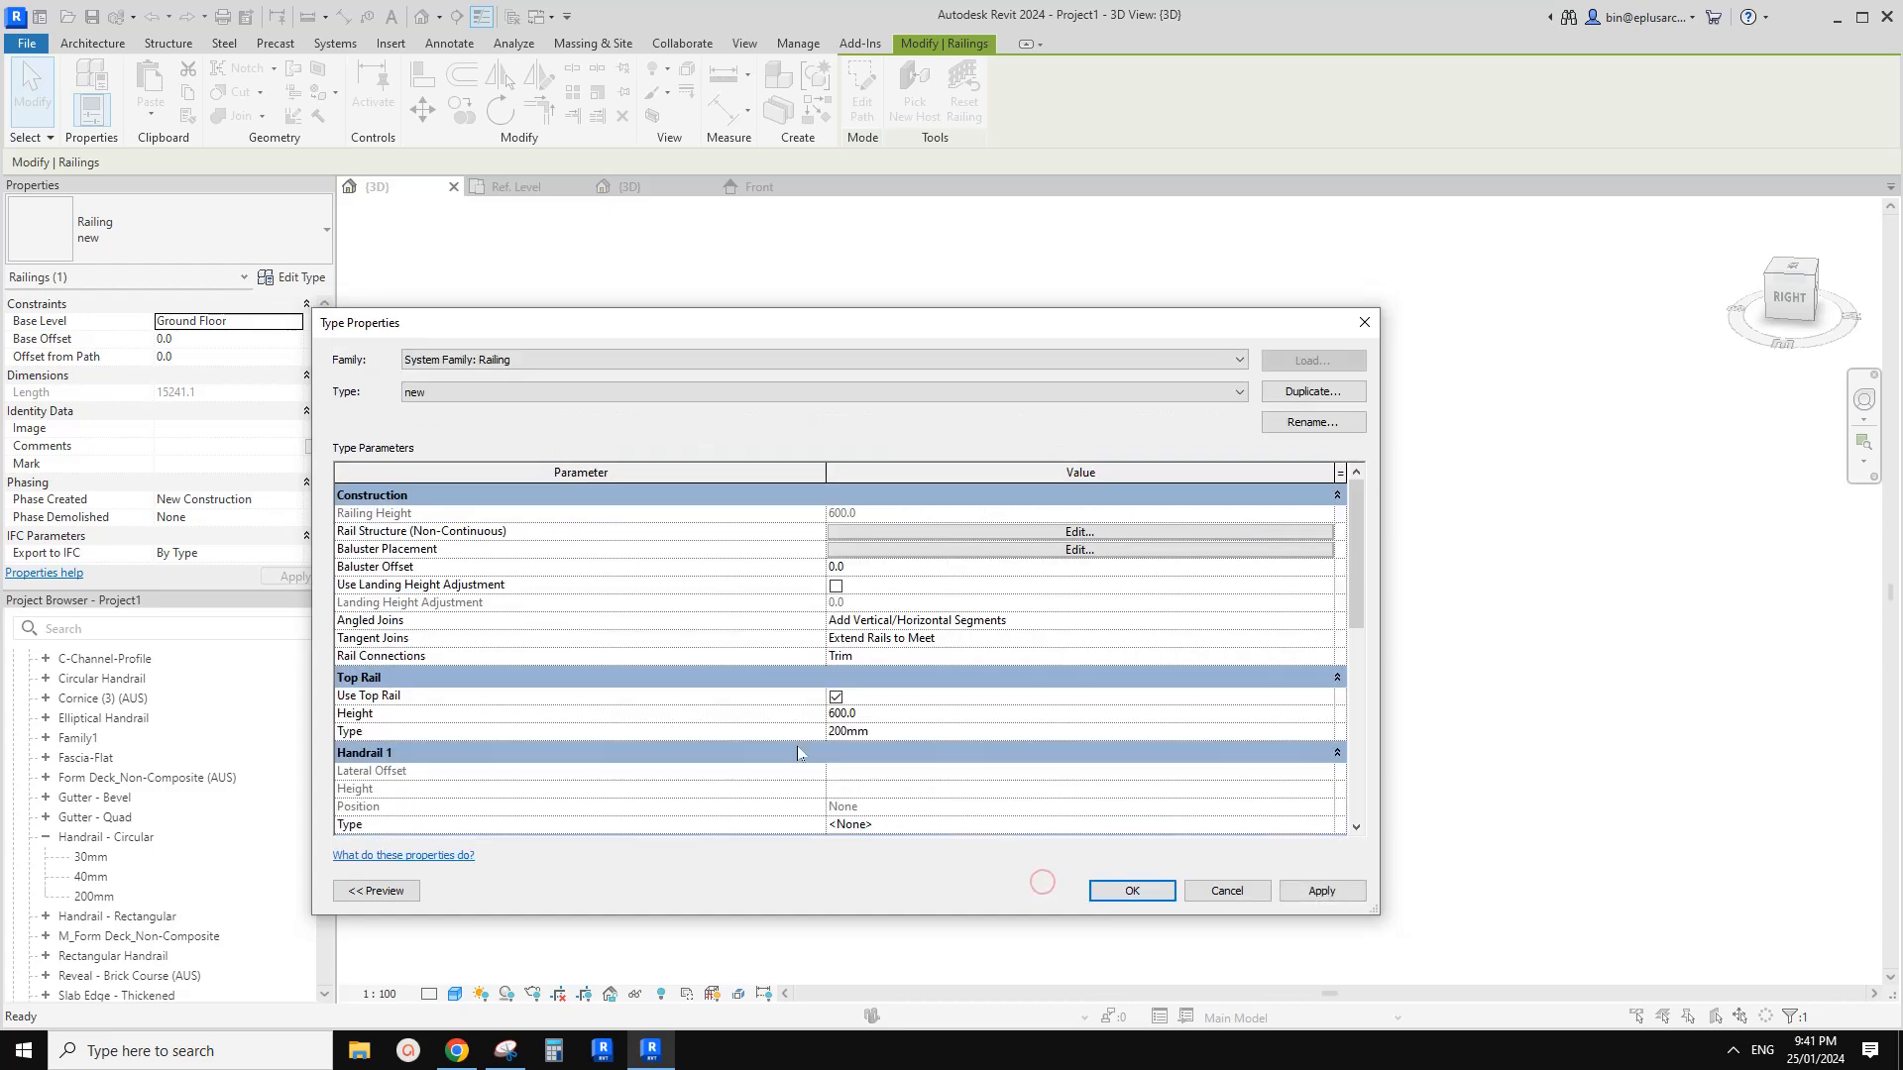
Change the 200mm top rail type's Hand Clearance to a negative value that runs the rail through the baluster plate holes
click(1328, 731)
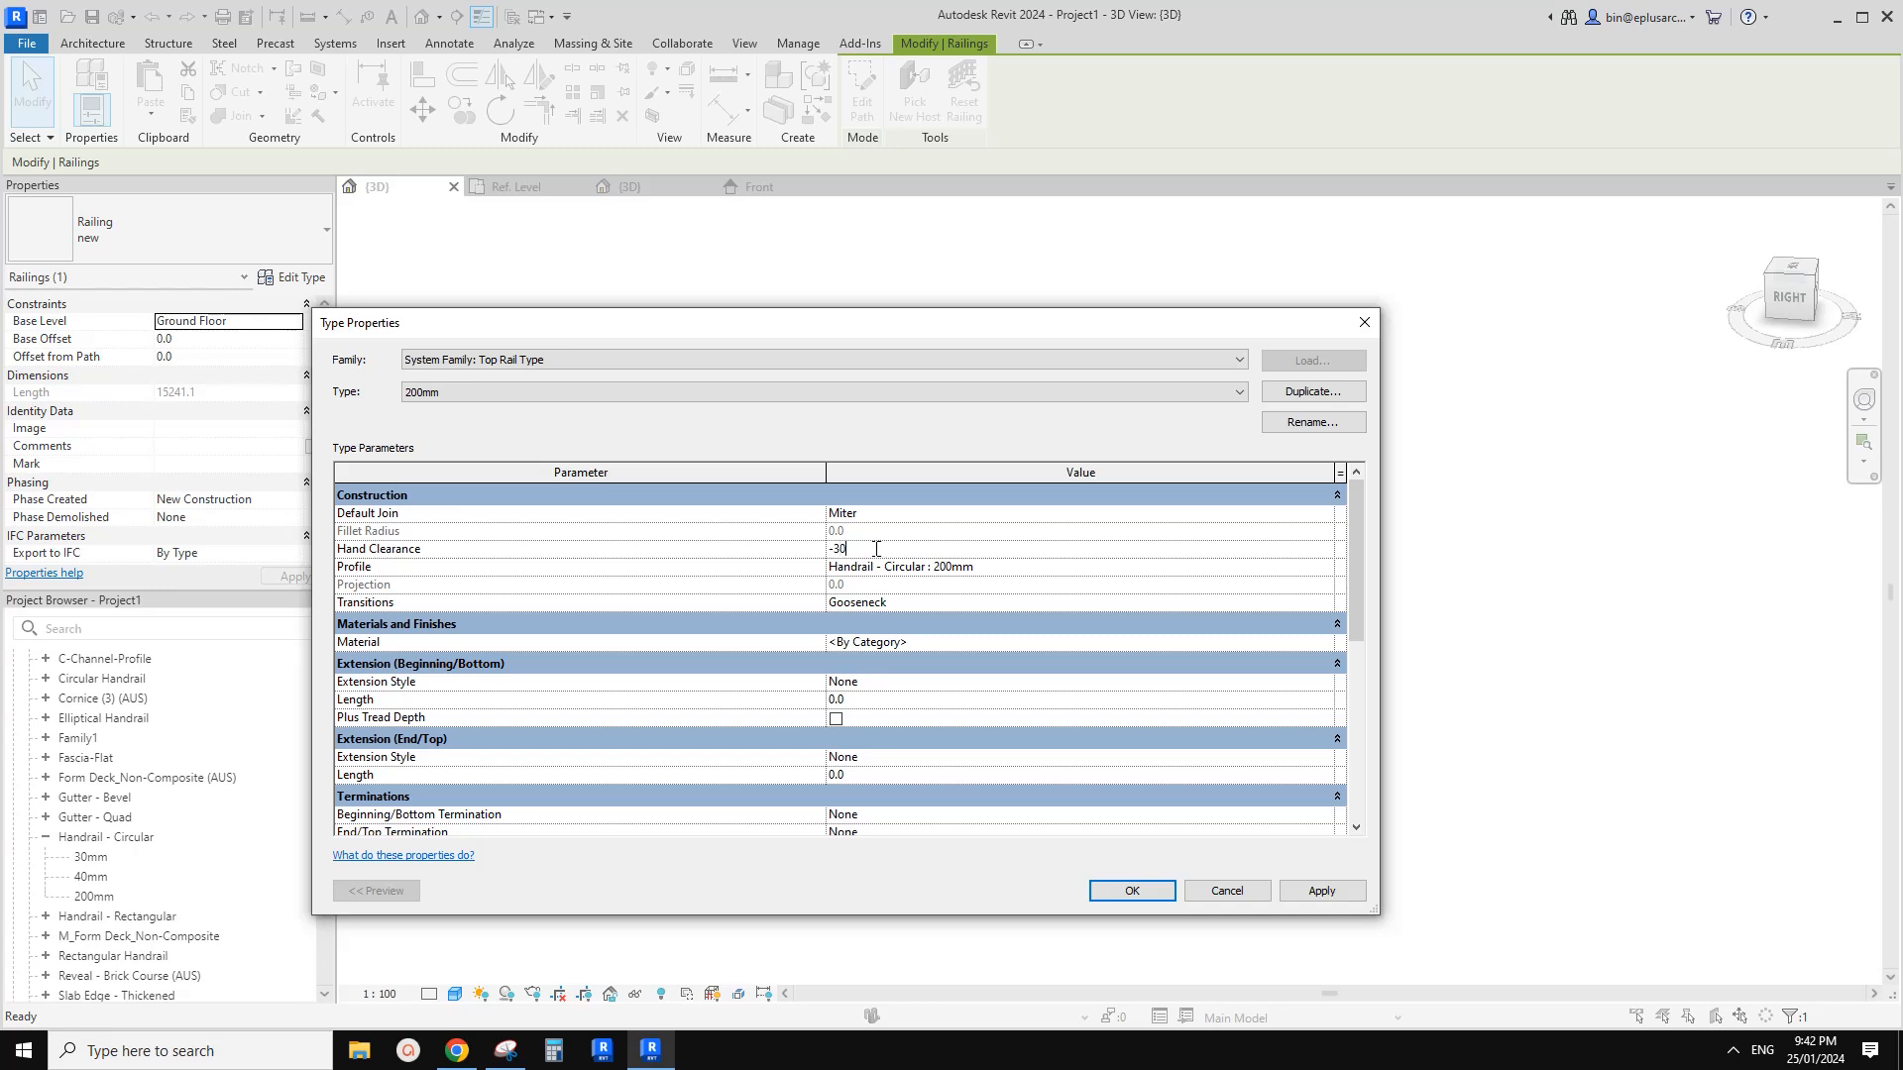
click(1111, 895)
click(1129, 885)
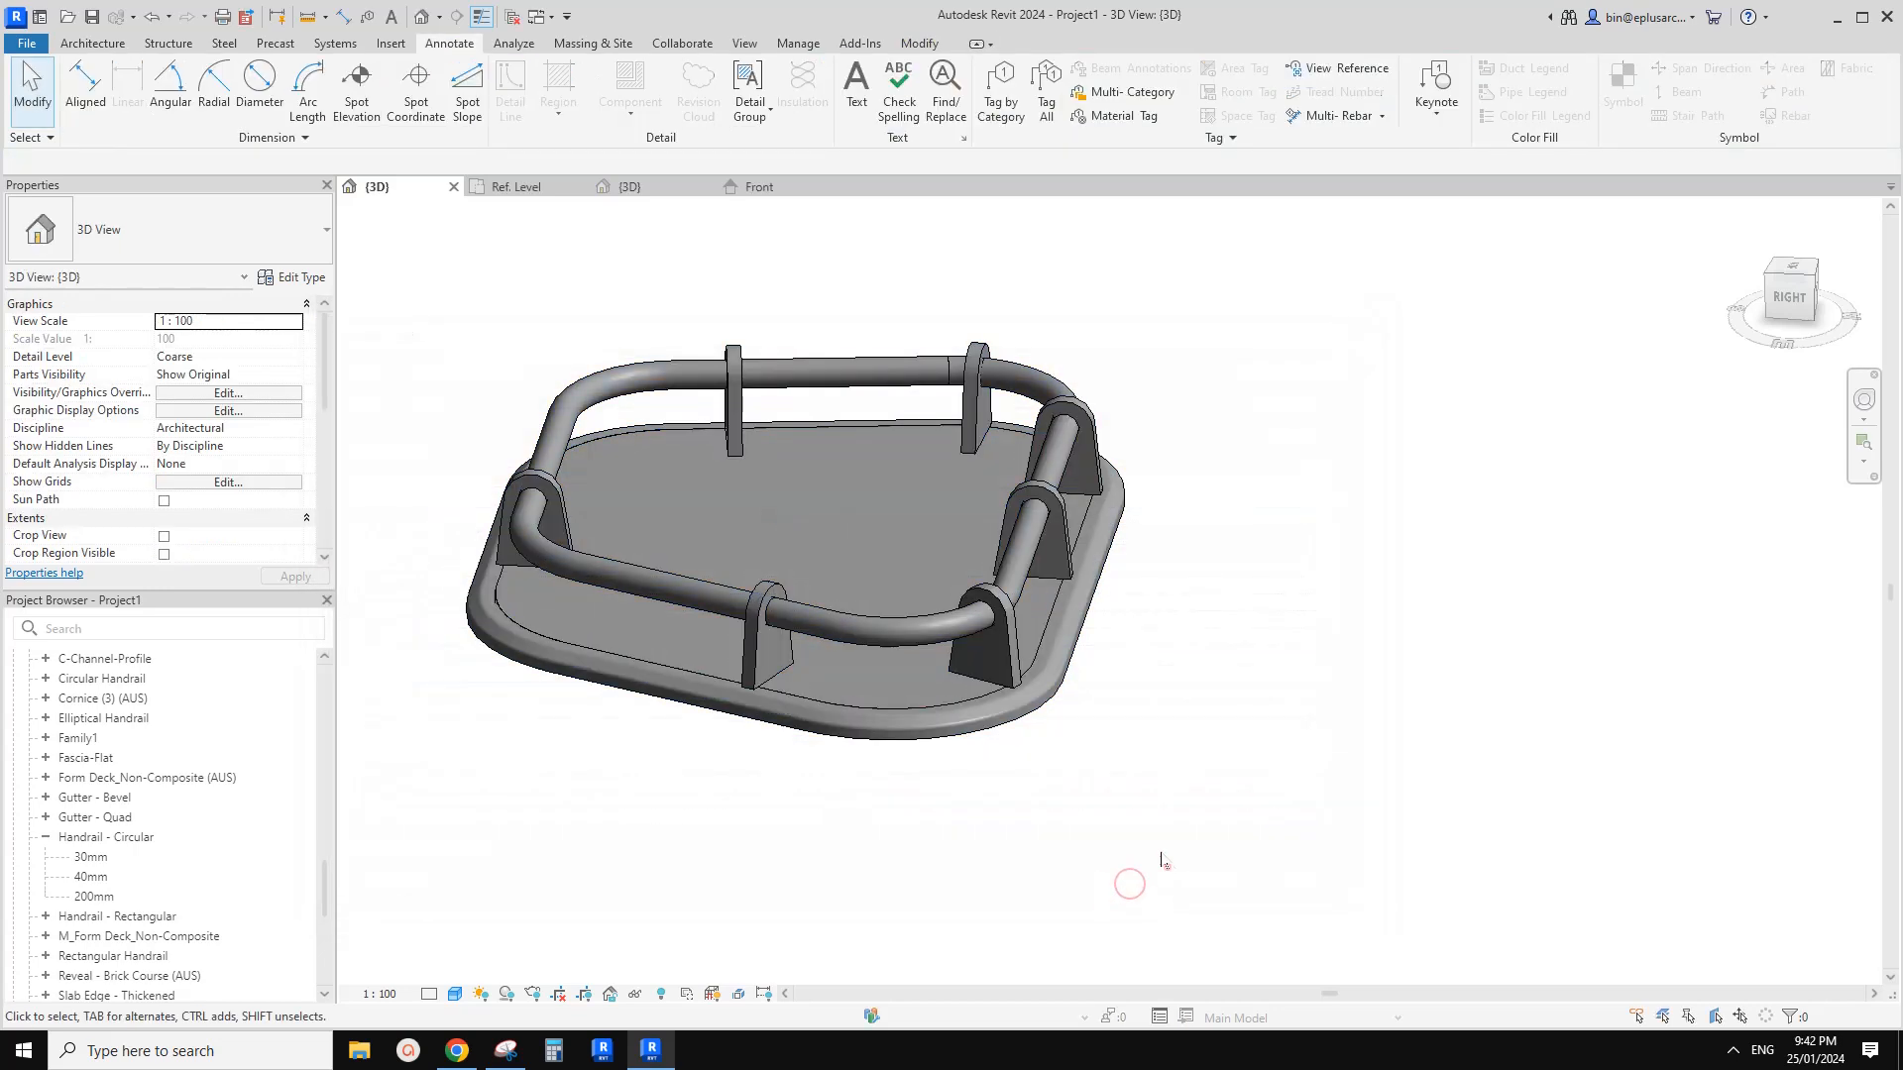
shift+middle_drag(1094, 724, 758, 575)
shift+middle_drag(857, 625, 926, 748)
click(927, 748)
mouse_move(889, 610)
shift+middle_down()
mouse_move(723, 671)
mouse_move(700, 642)
shift+middle_up()
Start a Generic 150mm floor beside the existing railing and sketch a six-sided polygon boundary with a radius of about 3800
key(c)
double_click(729, 646)
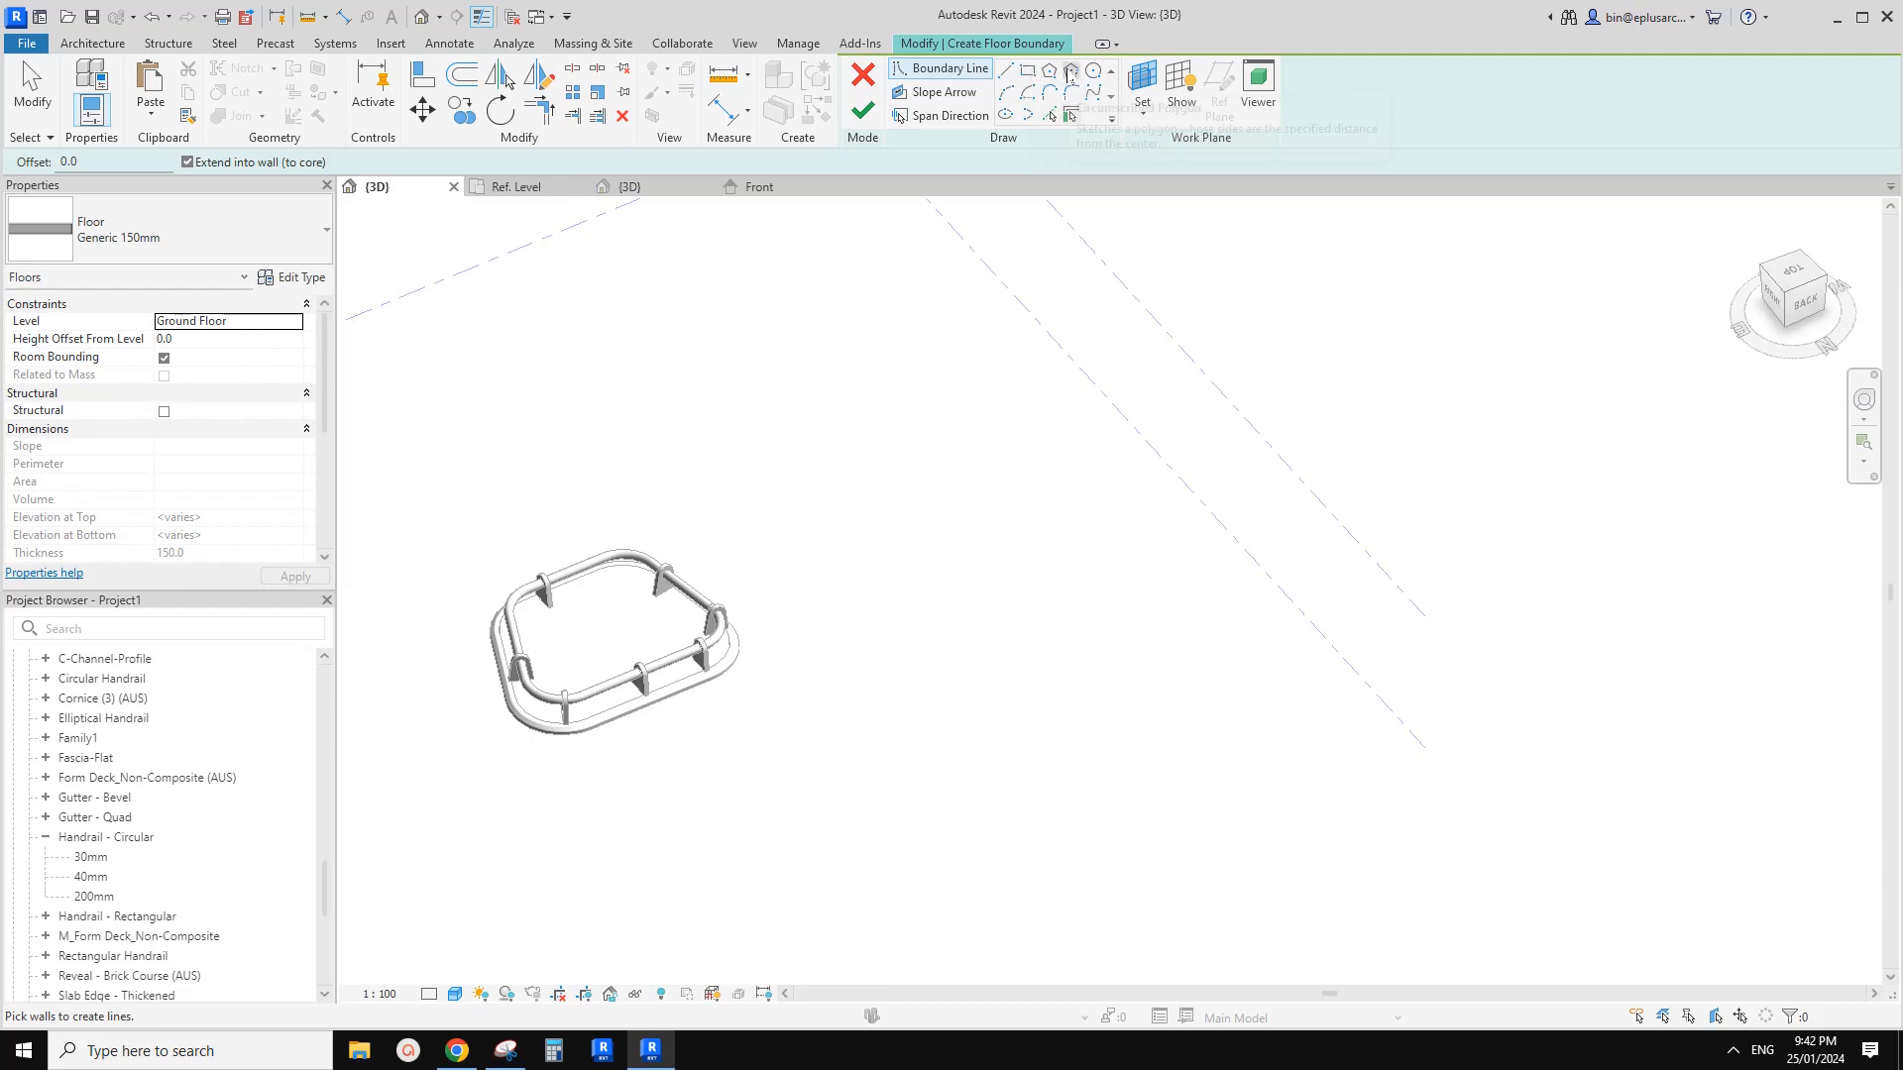
click(988, 720)
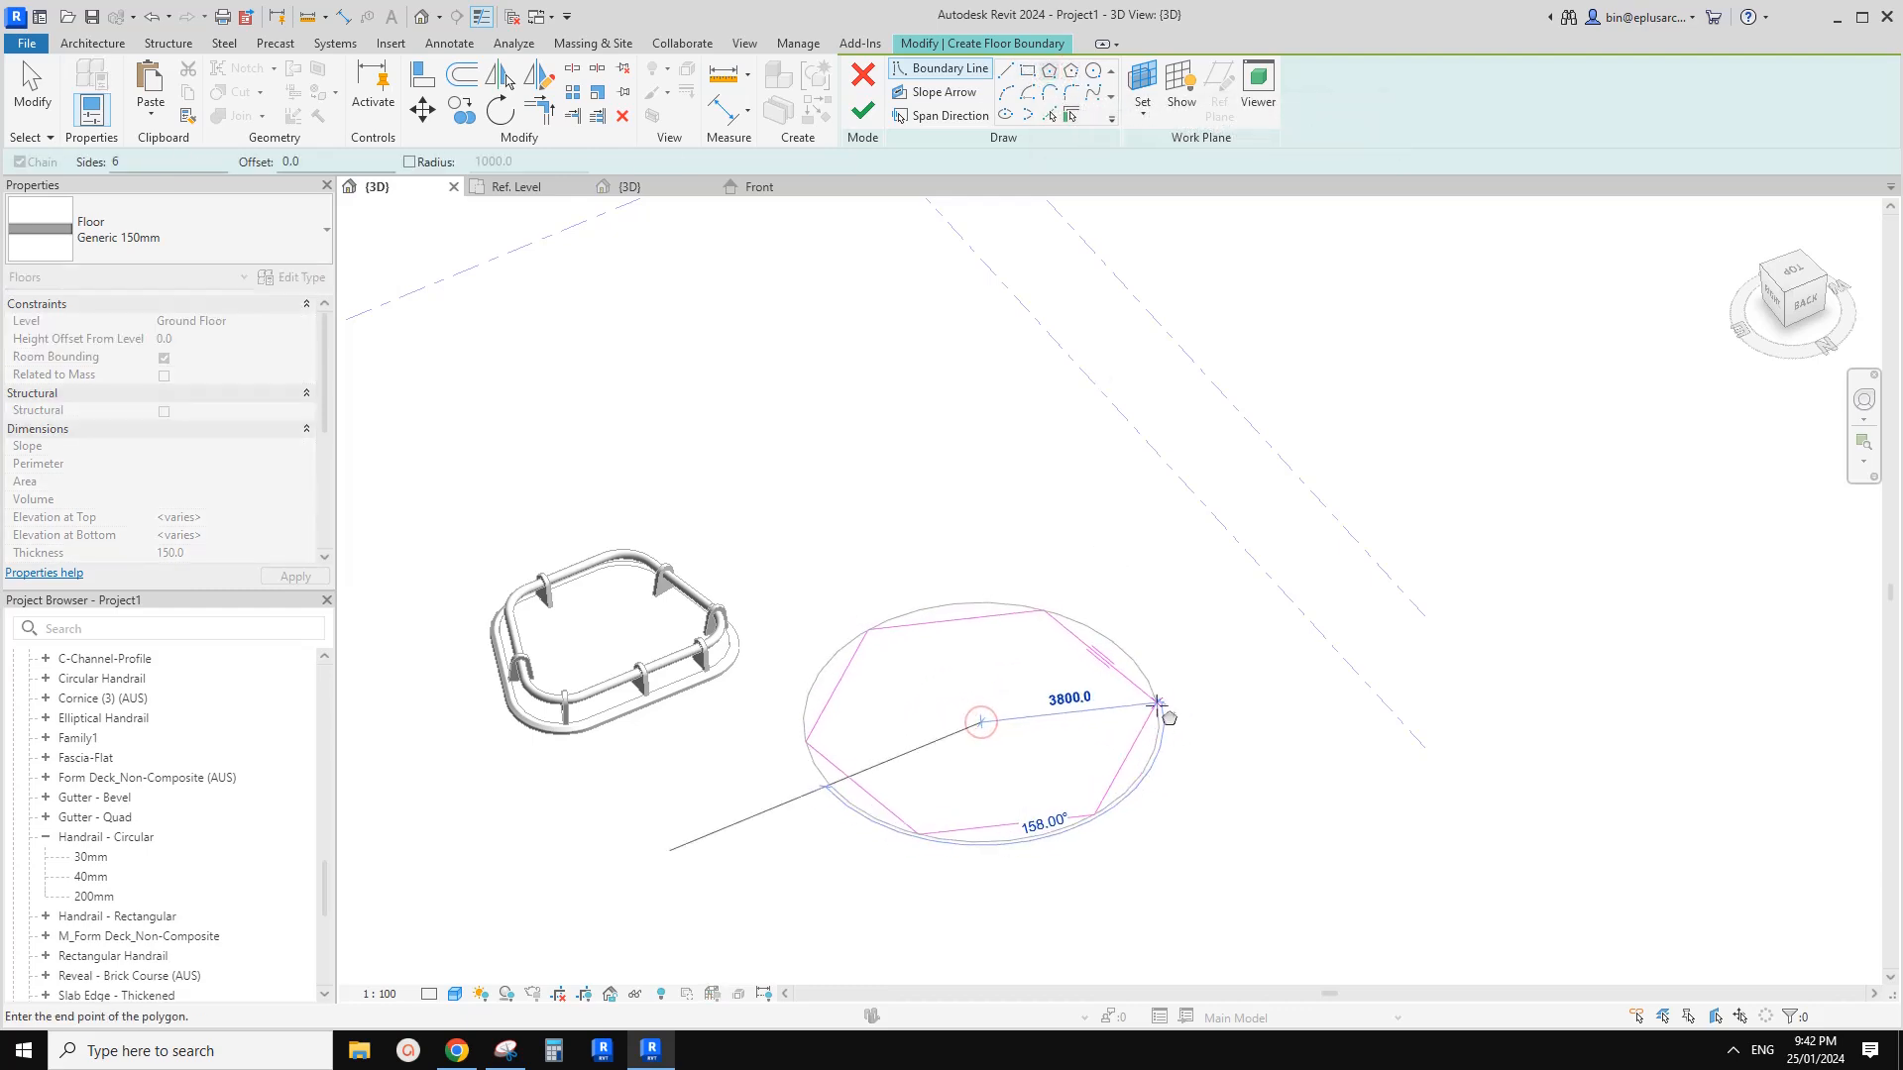
click(1159, 709)
shift+middle_drag(1160, 709, 1165, 708)
scroll(937, 825, up, 2)
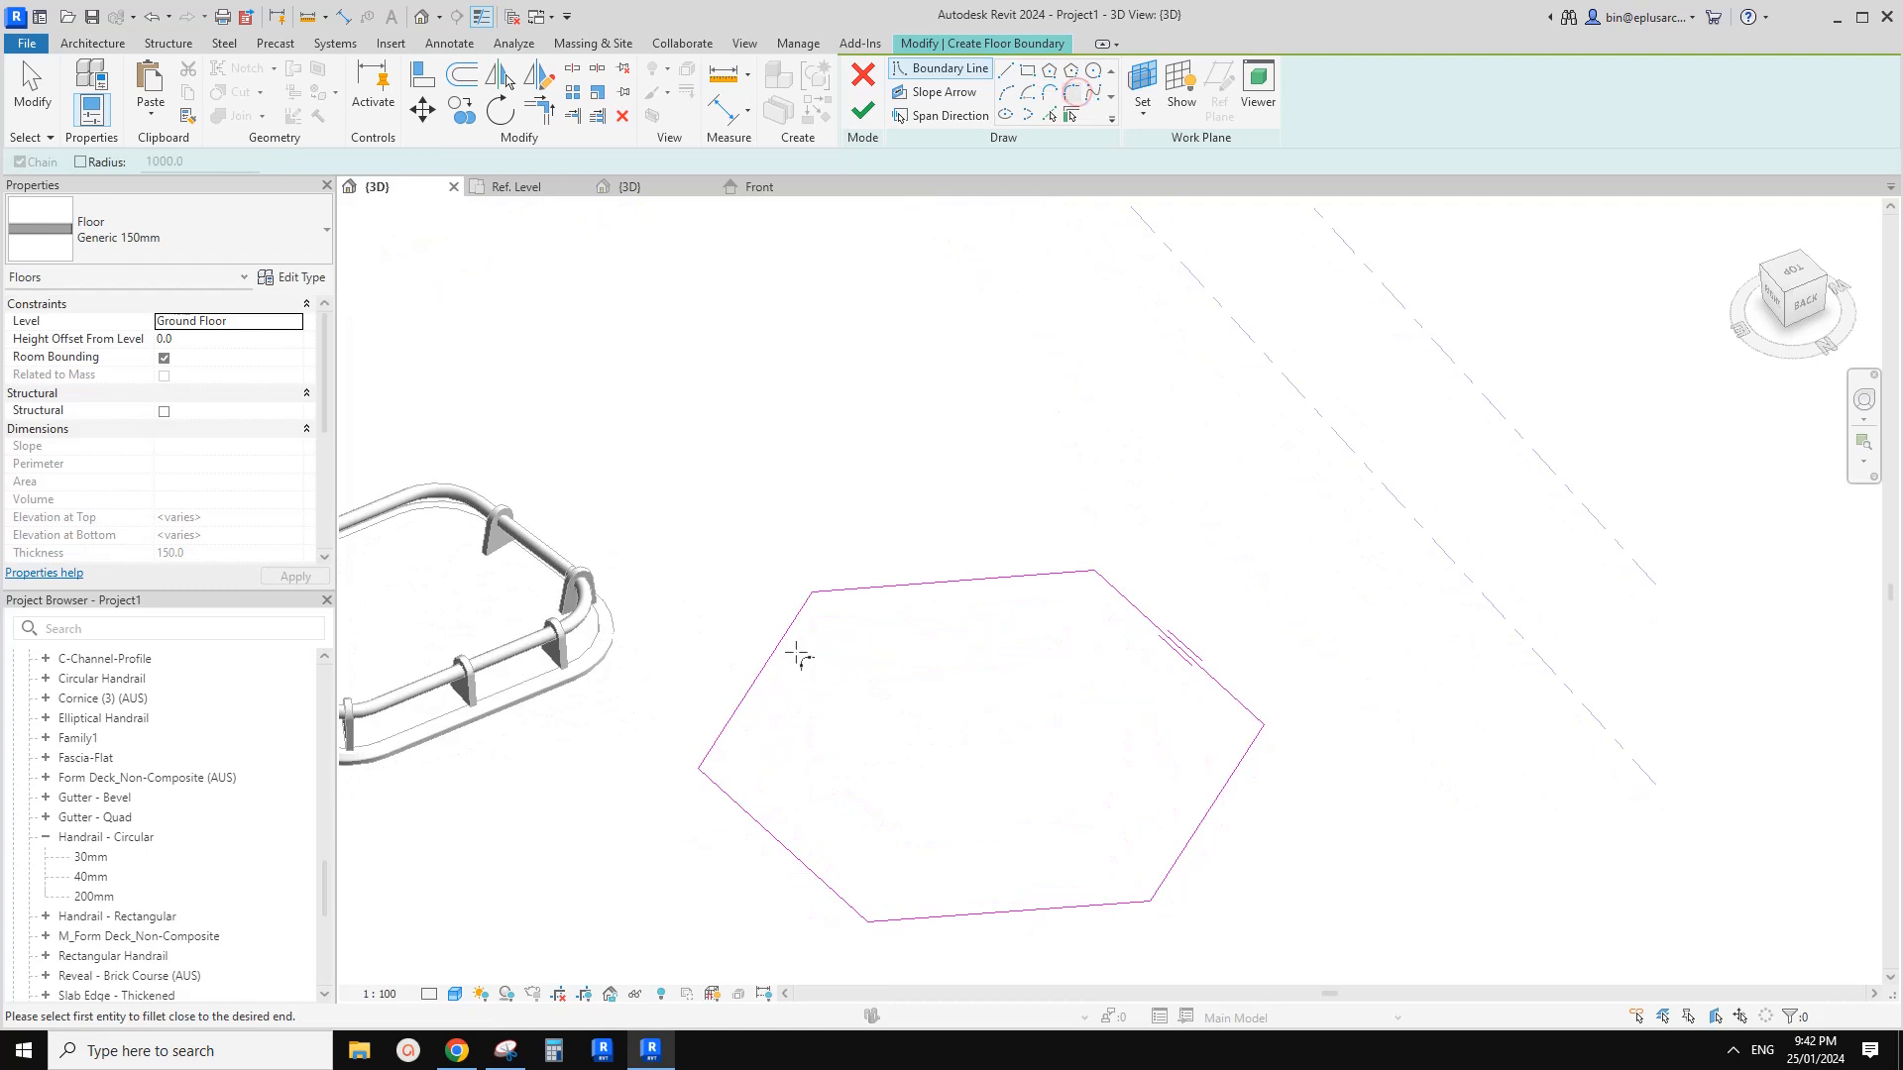
Fillet two adjacent corners at the far side of the hexagonal floor boundary with radii of about 1900 and 1600
click(791, 643)
scroll(842, 594, up, 3)
click(839, 593)
click(812, 616)
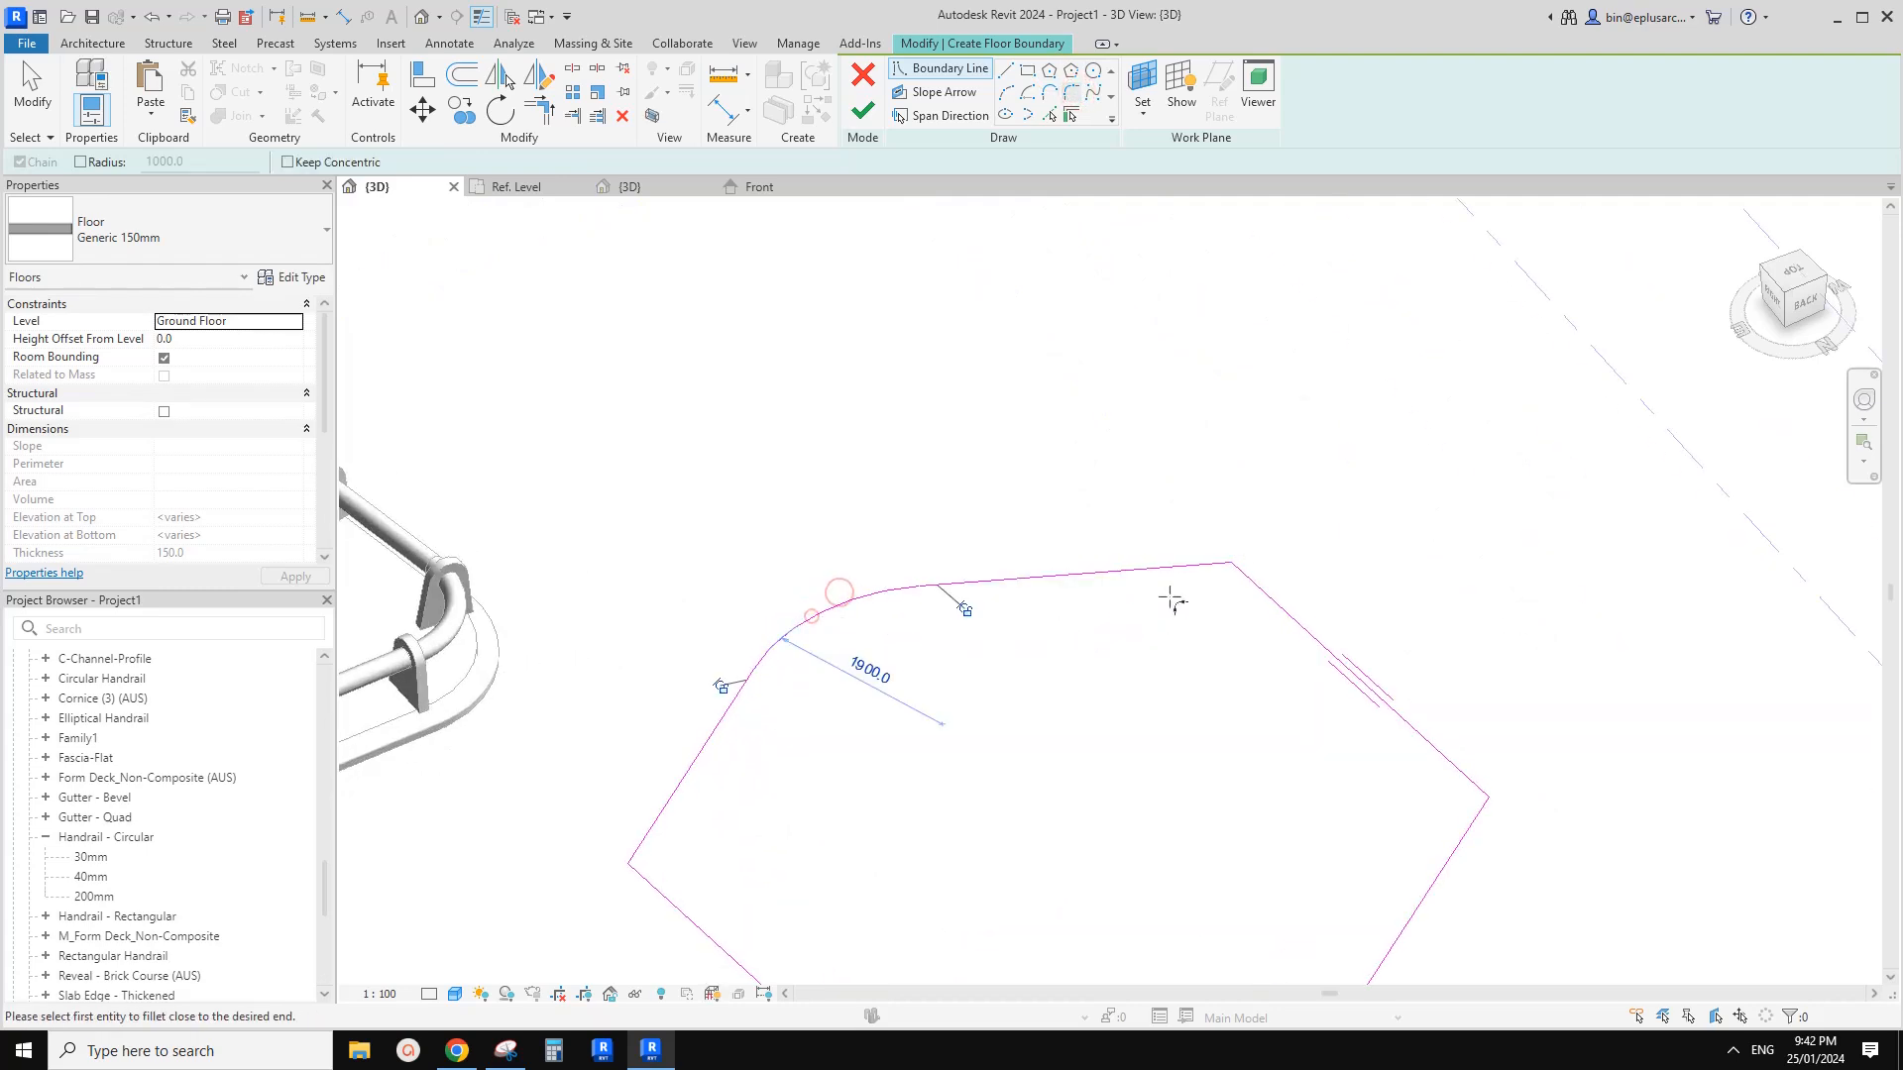
click(1248, 577)
click(1217, 578)
Fillet the next two corners of the floor boundary, giving the first a radius of about 1200
middle_drag(1466, 801, 1170, 584)
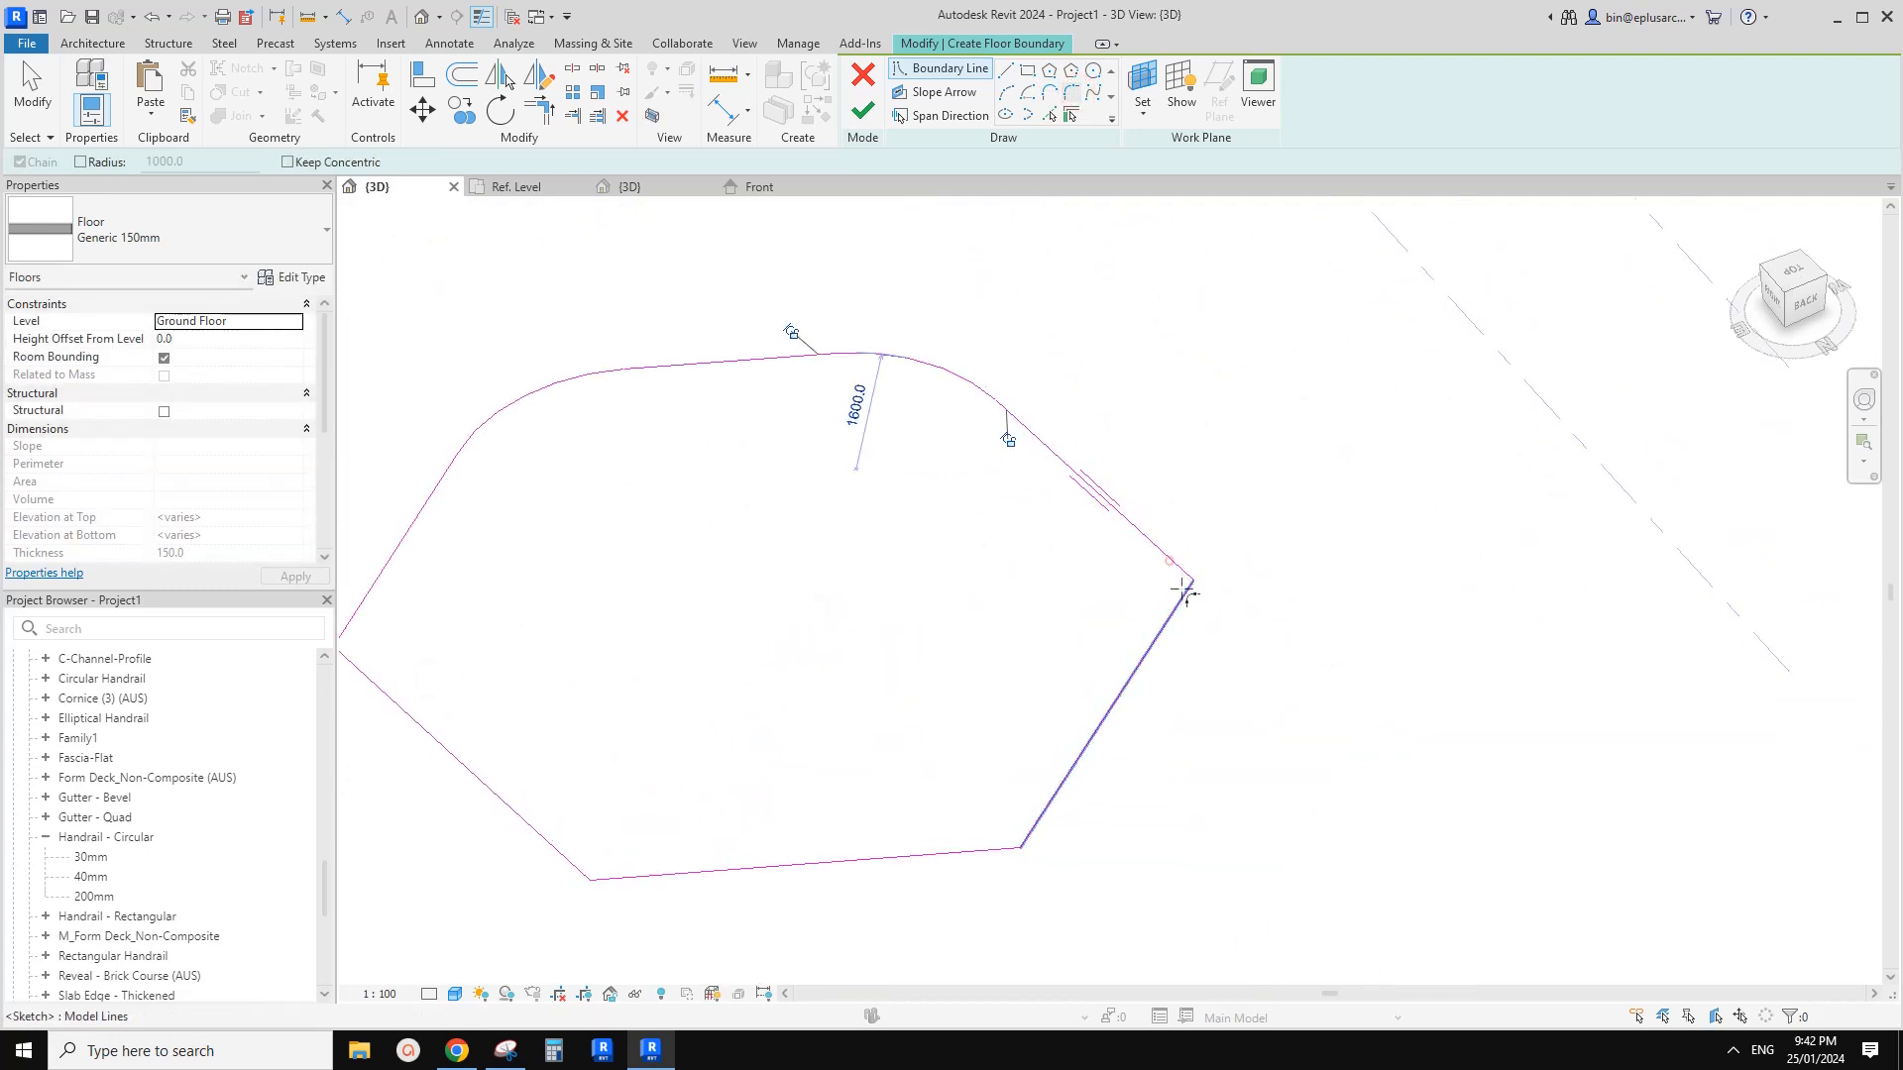
click(1181, 589)
click(1172, 580)
middle_drag(991, 888, 1047, 757)
click(1094, 699)
click(1063, 713)
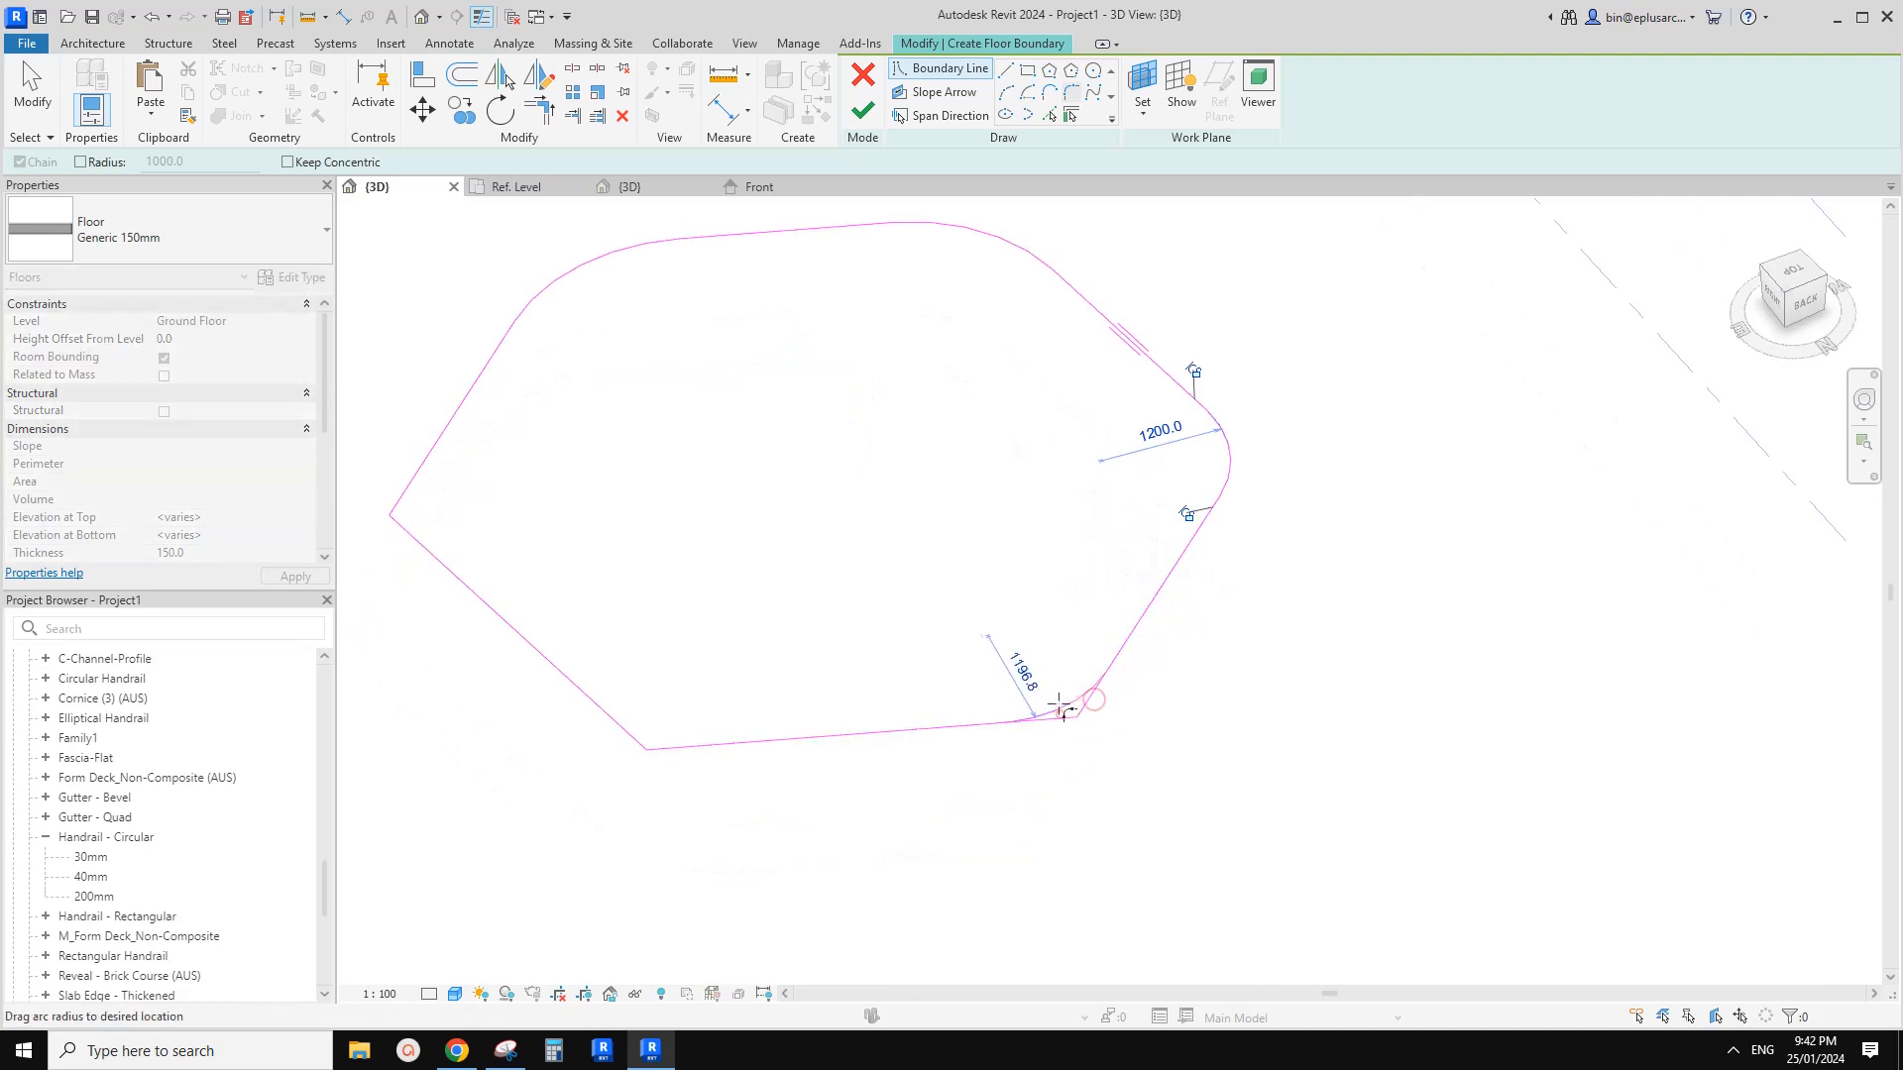
click(1064, 713)
Fillet the last two corners of the floor boundary with radii of about 1900 and 1000
click(661, 736)
click(667, 726)
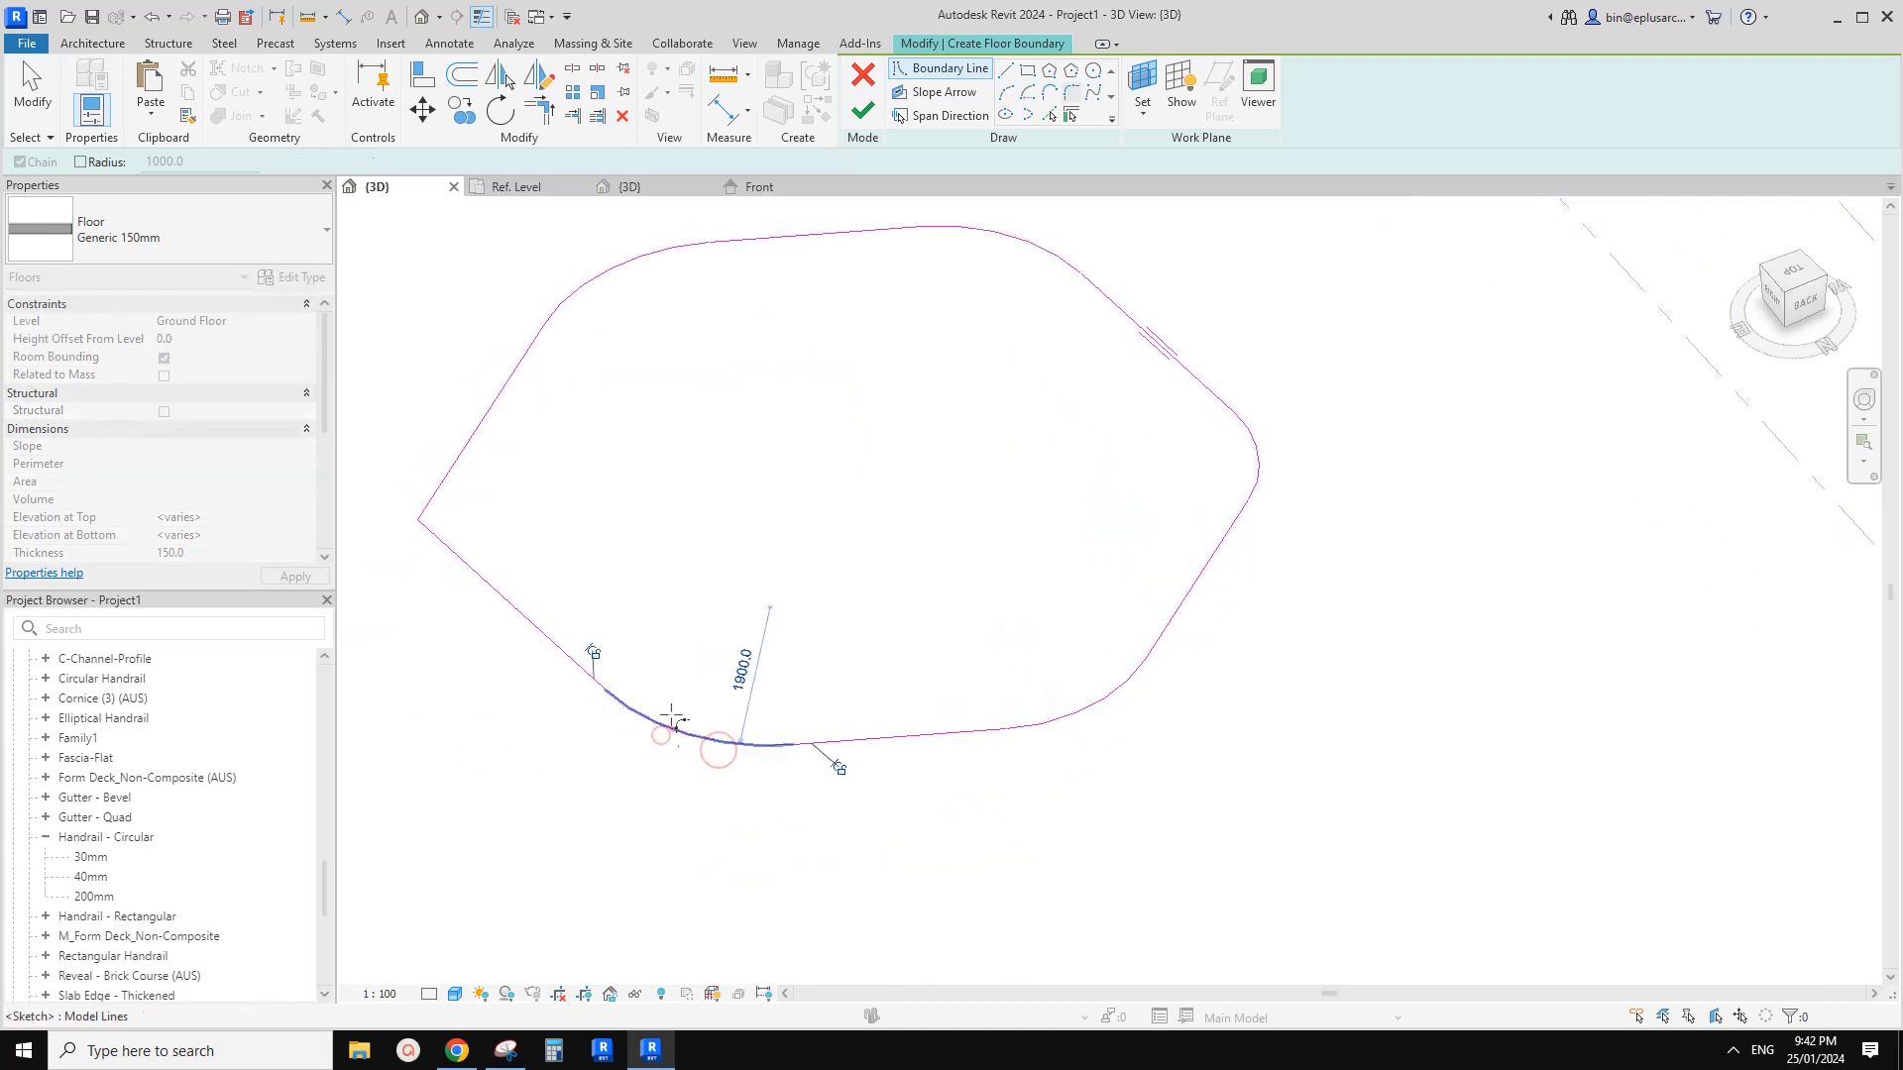
middle_drag(667, 726, 715, 786)
click(493, 603)
click(480, 558)
scroll(483, 583, up, 1)
click(484, 576)
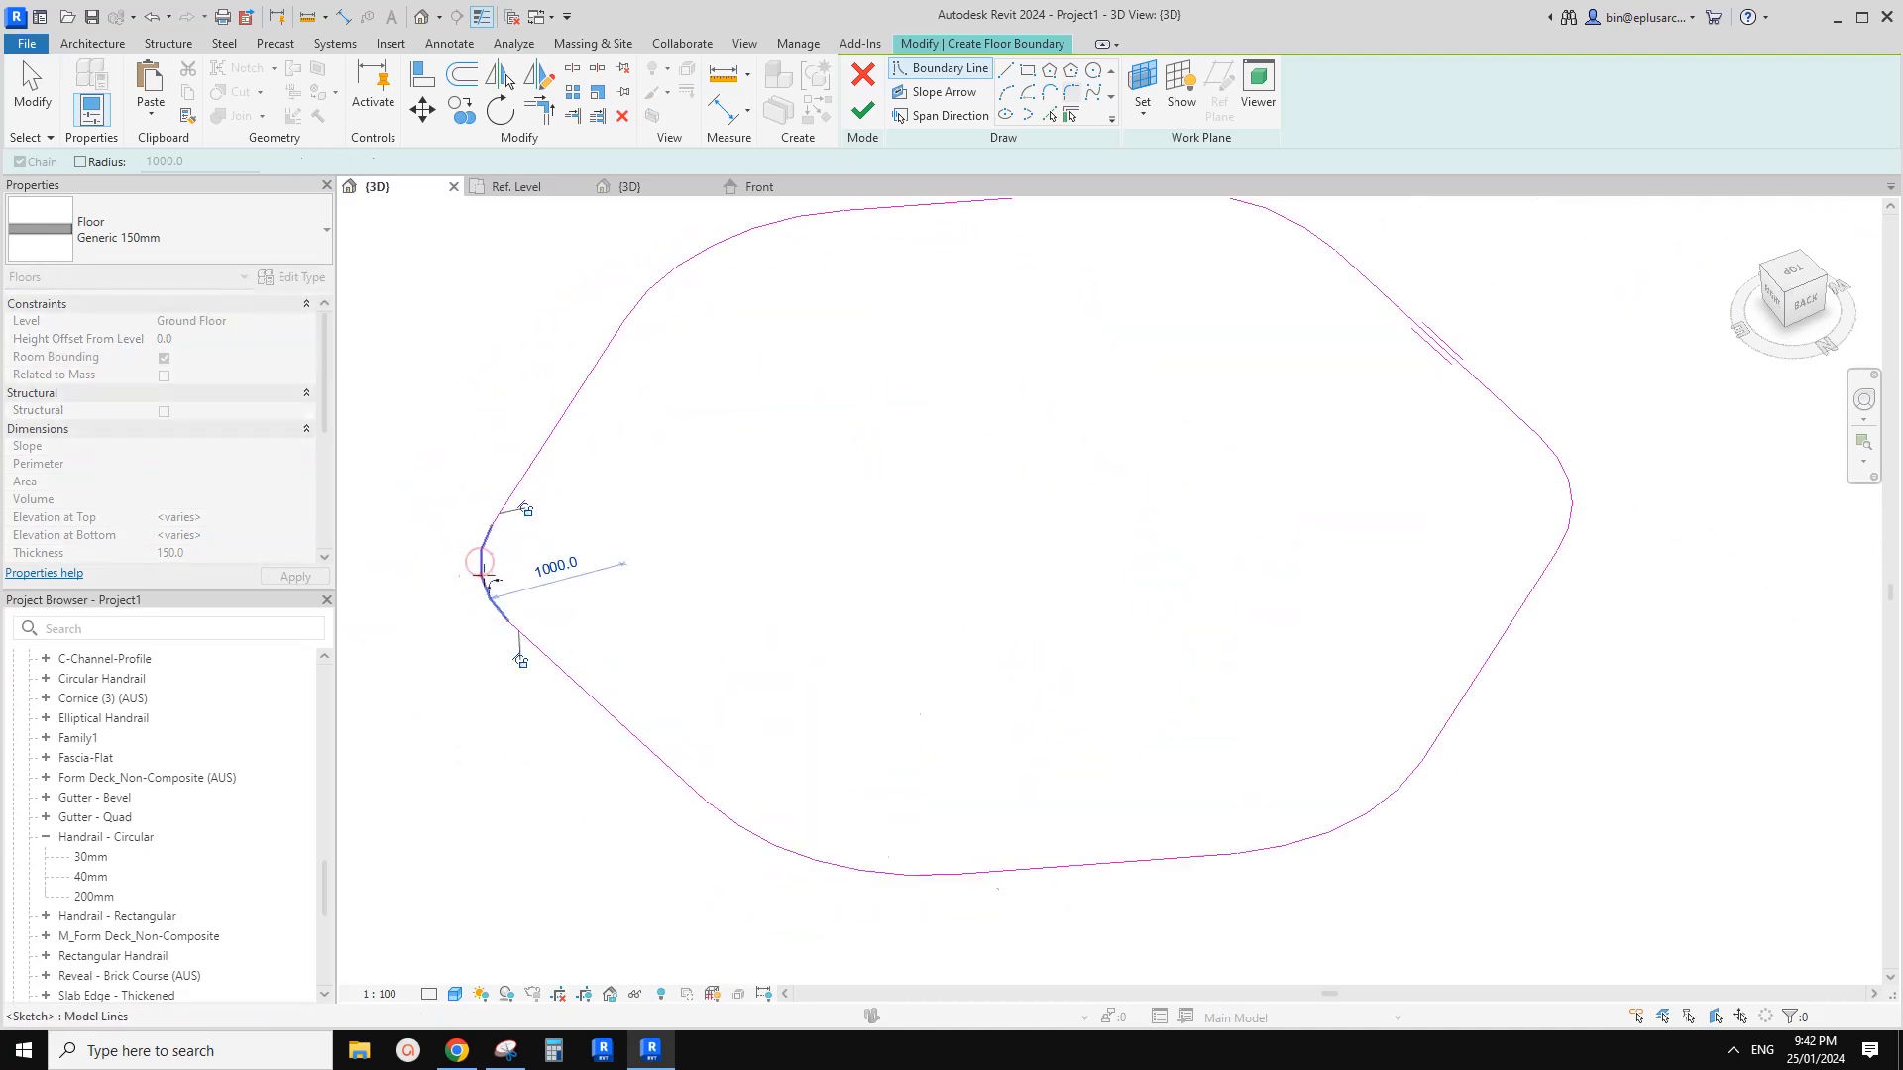
End the fillet command and finish the boundary sketch to create the rounded hexagonal floor
scroll(508, 582, down, 1)
key(Escape)
key(Escape)
scroll(644, 651, down, 1)
middle_drag(664, 644, 692, 674)
click(863, 111)
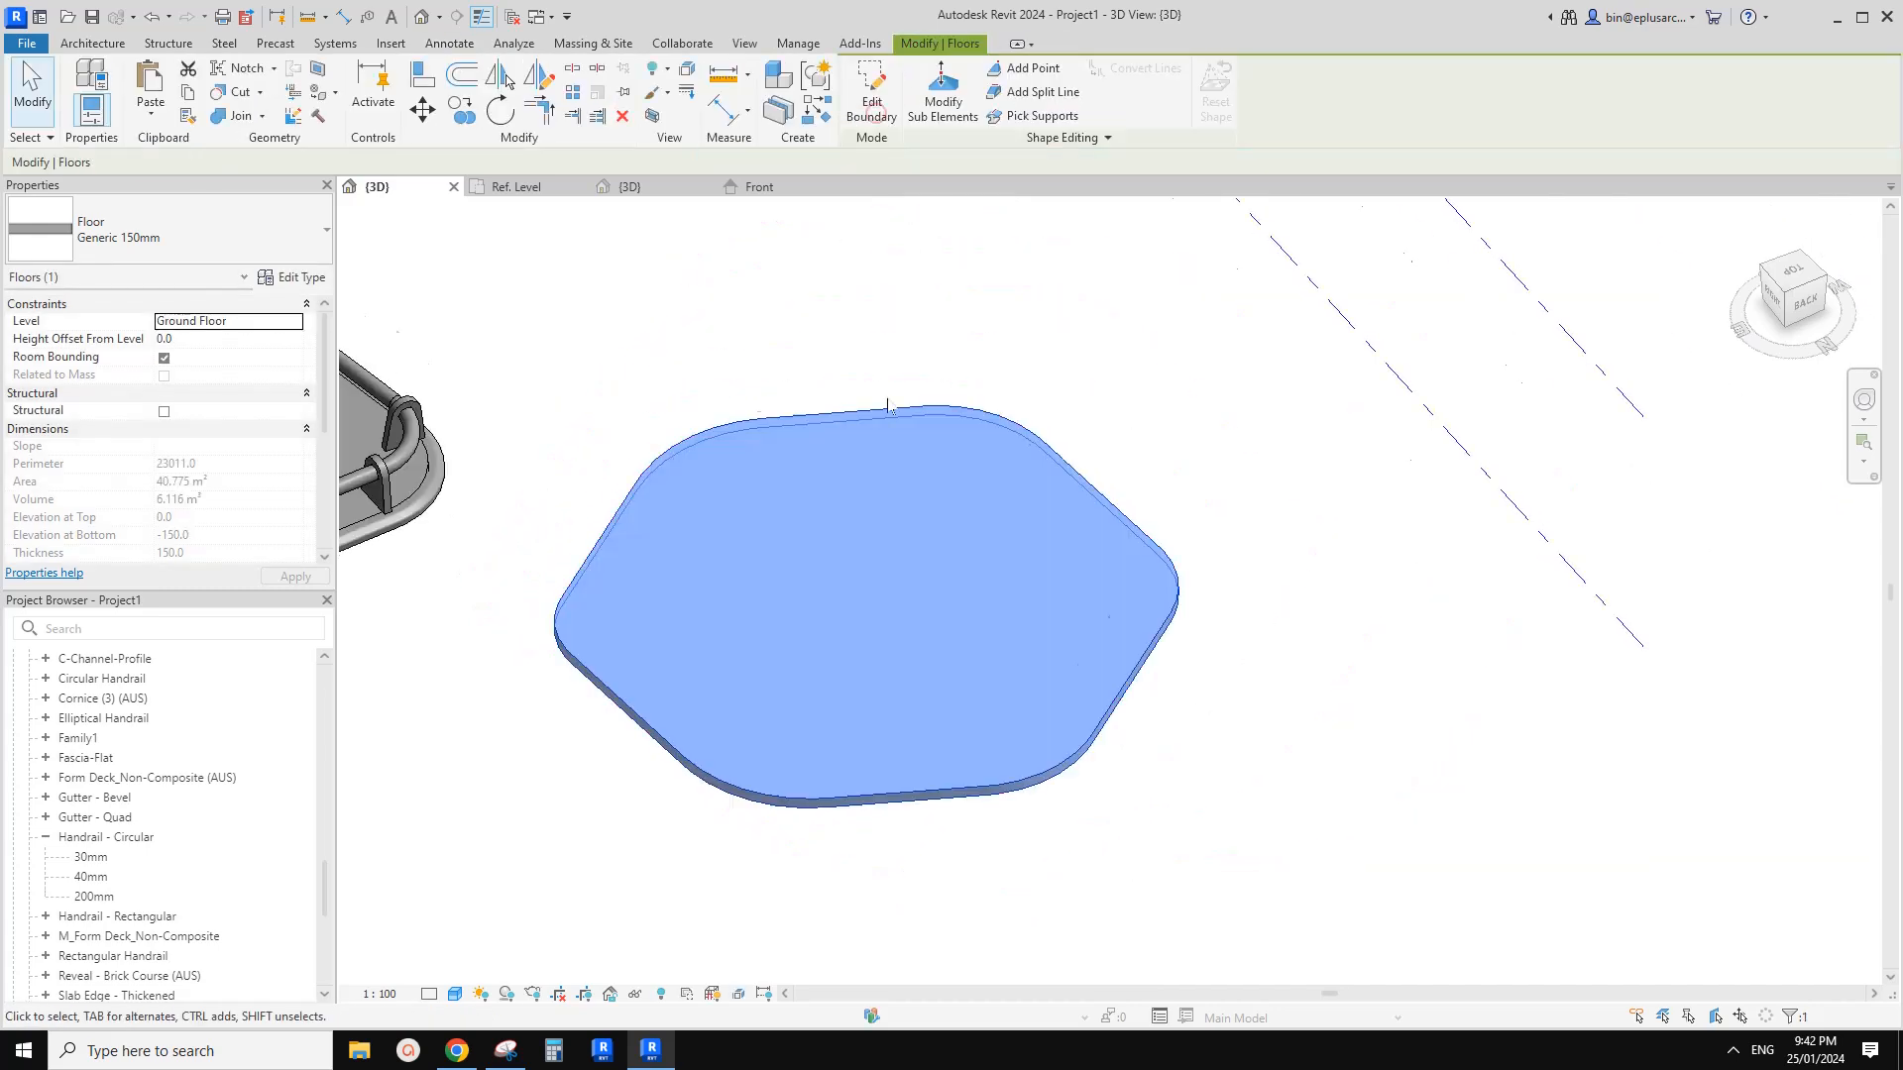
Create a railing of the same type as the small floor's railing along the entire edge of the hexagonal floor
shift+middle_drag(883, 412, 1001, 544)
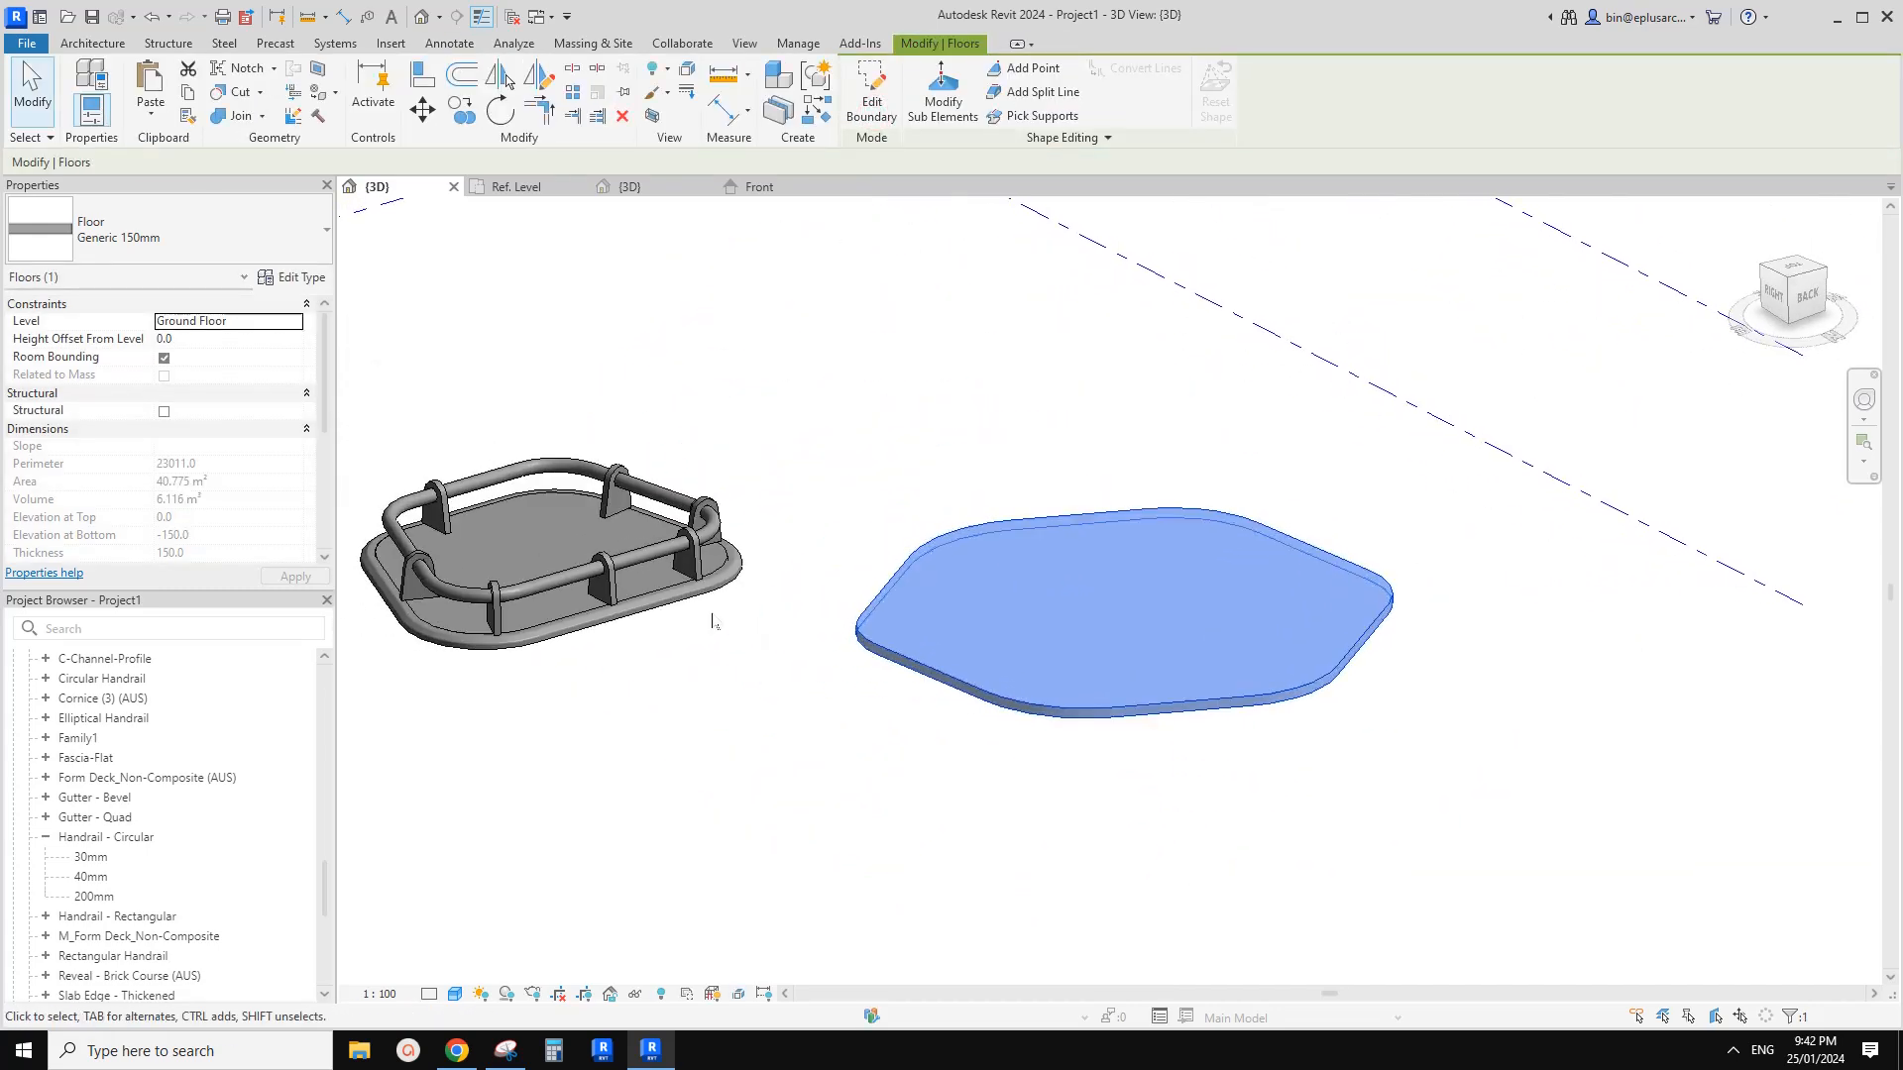
click(706, 603)
shift+middle_drag(728, 592, 738, 619)
click(738, 619)
click(738, 585)
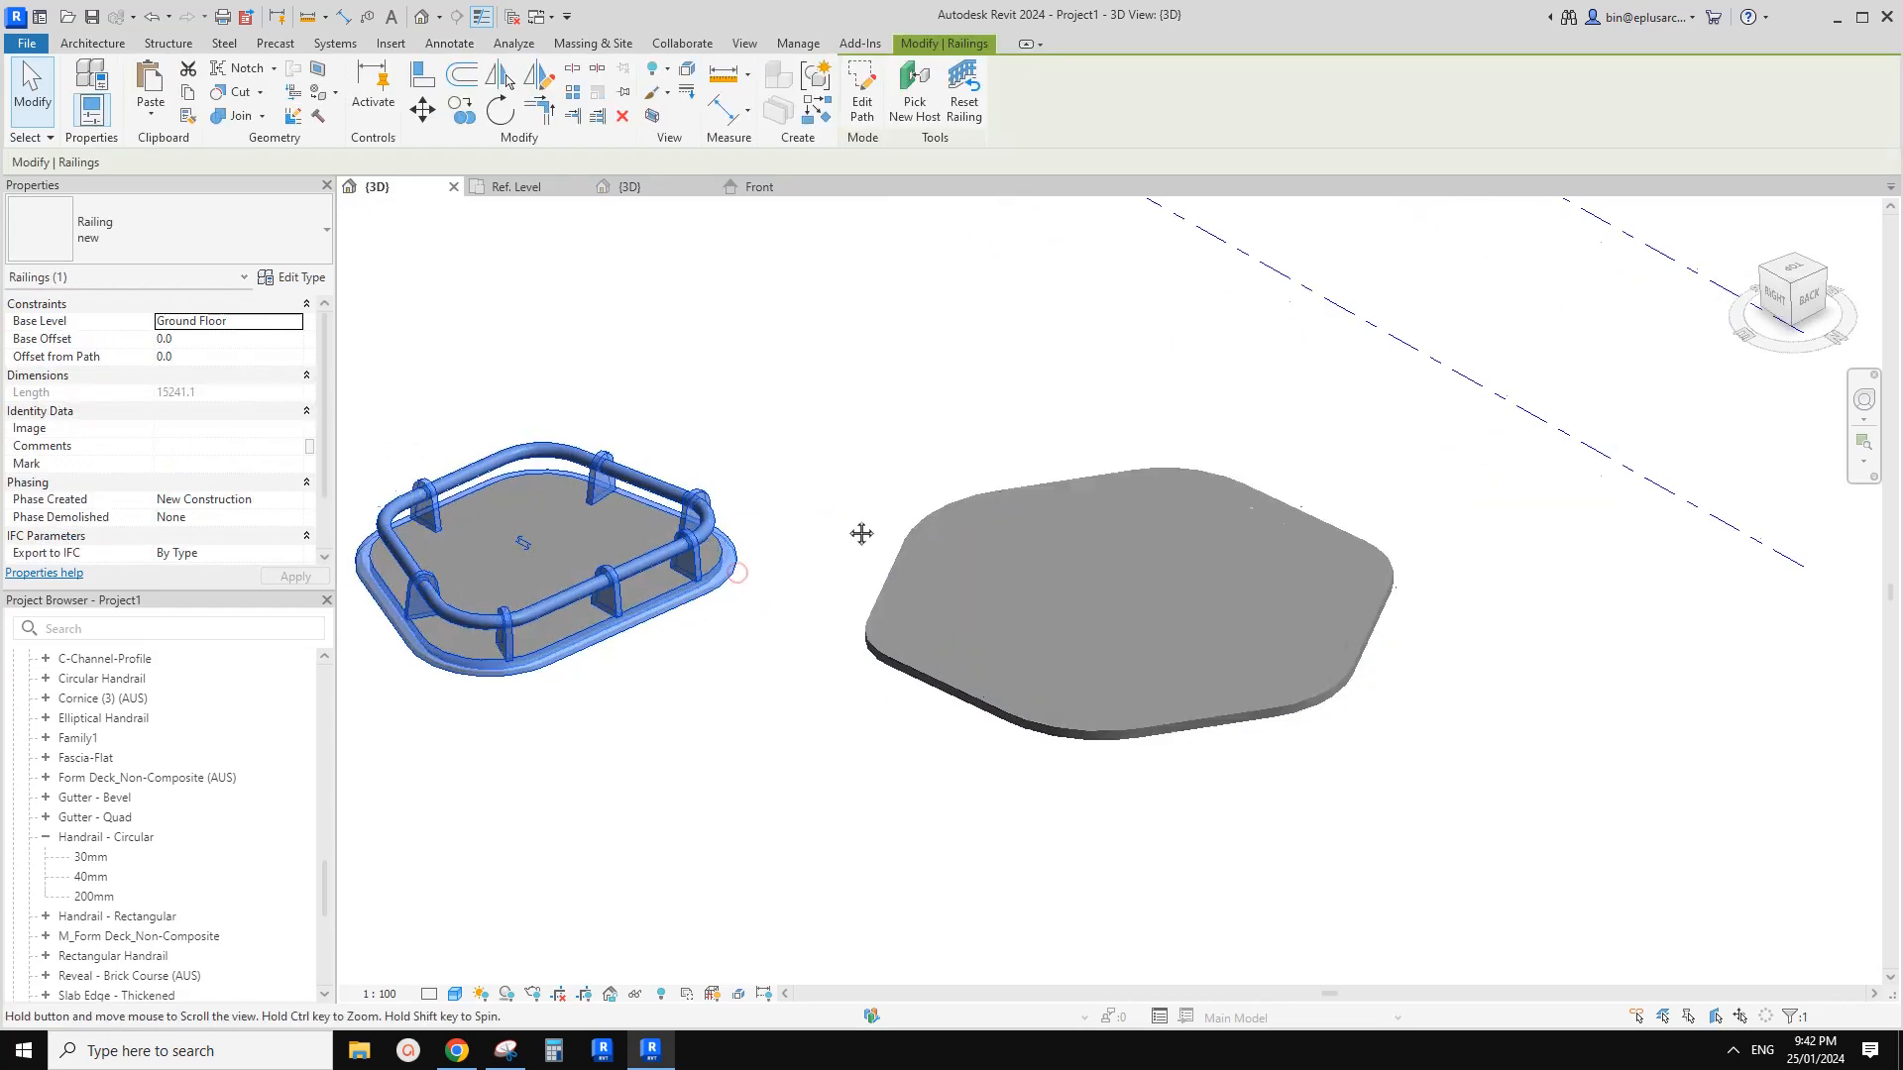
shift+middle_drag(862, 531, 851, 525)
key(c)
key(s)
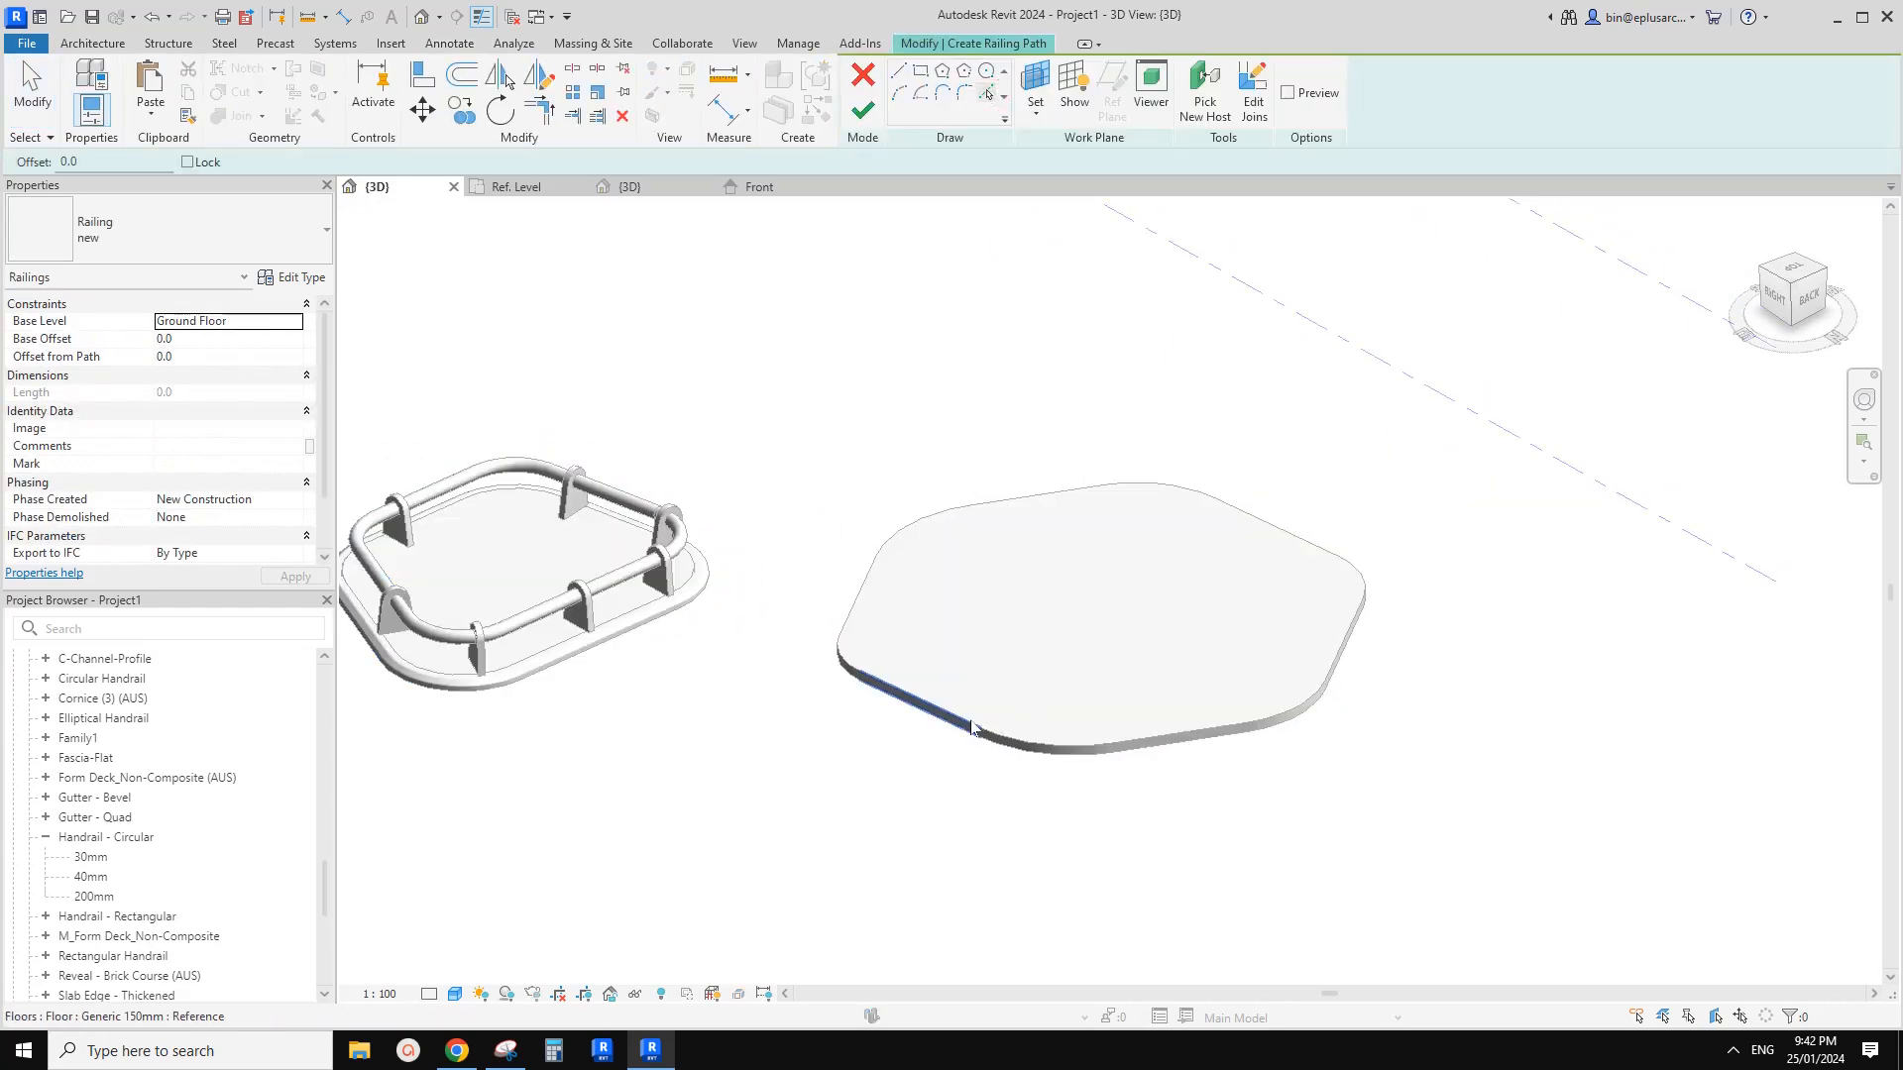
key(Tab)
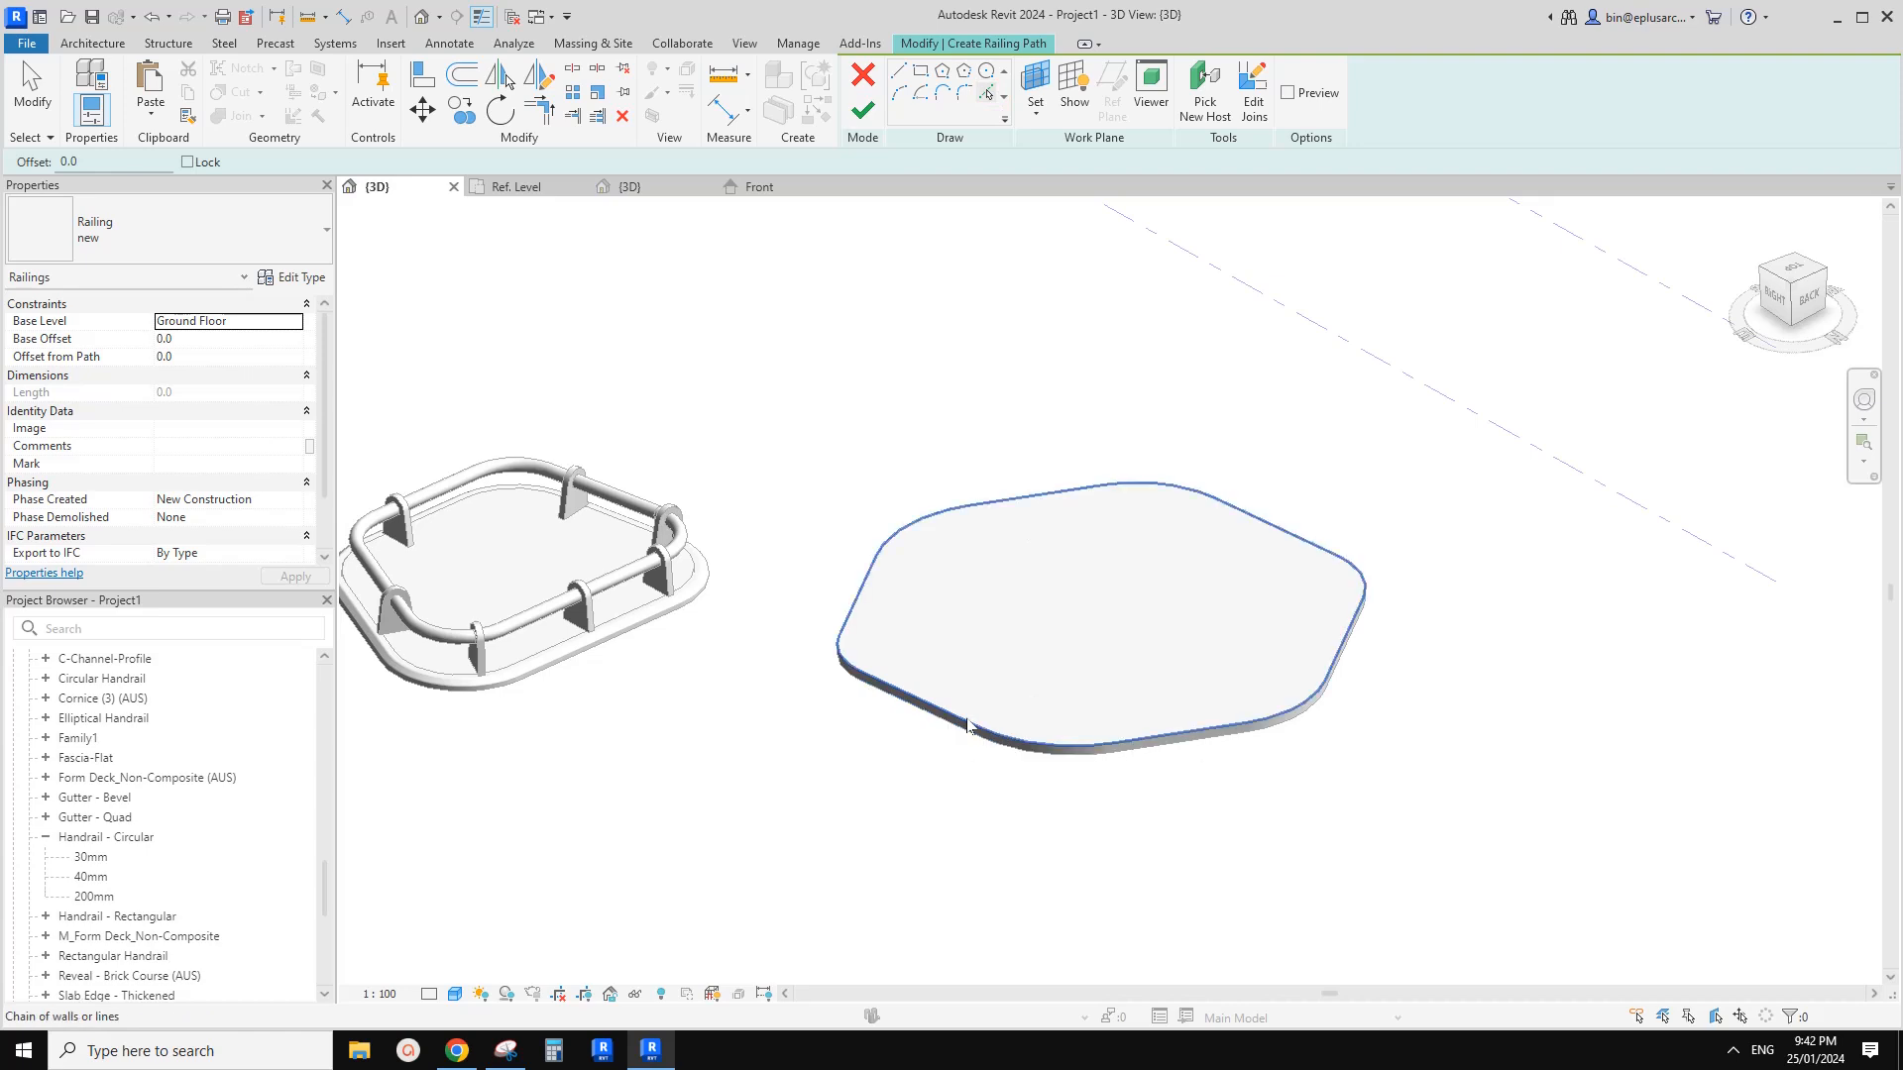
click(968, 724)
click(862, 109)
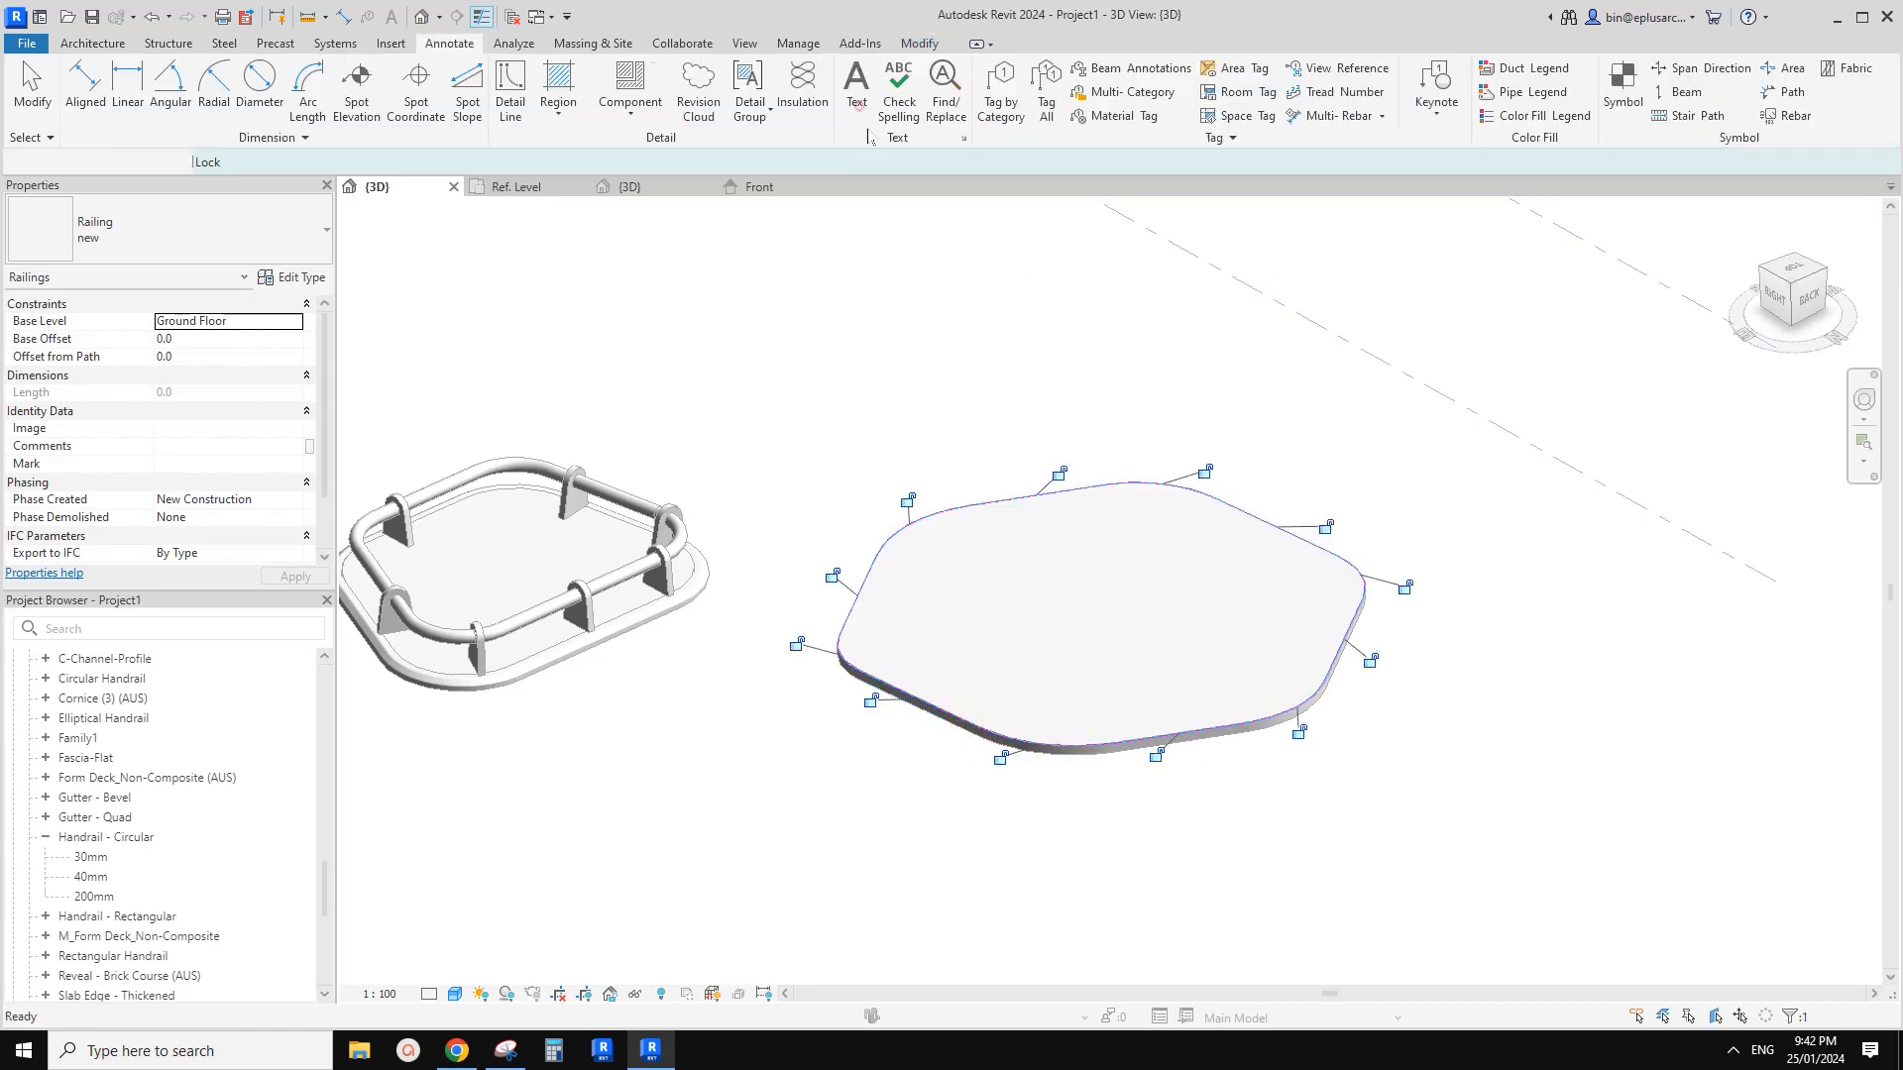
click(1073, 321)
Compare the hexagonal railing with the circled safety railing sketches in the browser document, and return to the Revit model
shift+middle_drag(1344, 483, 1178, 588)
click(457, 1052)
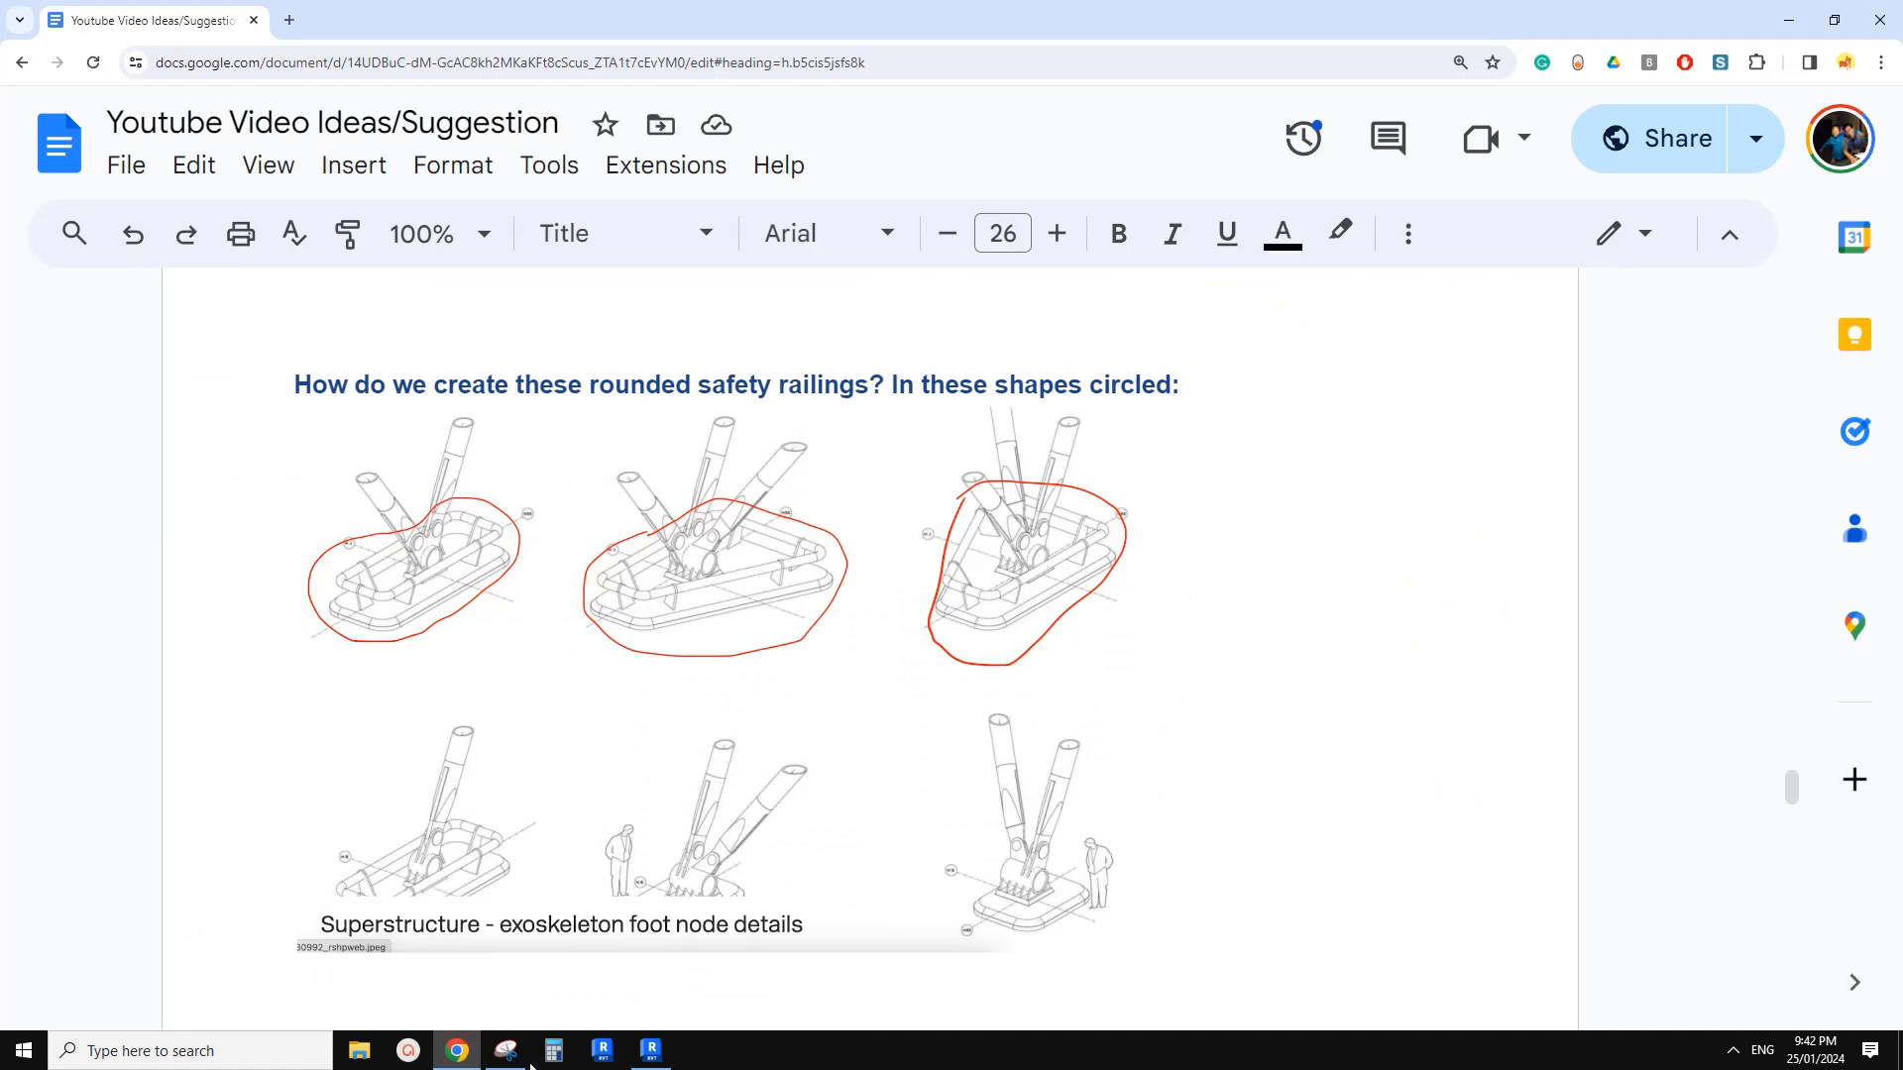
click(659, 1060)
click(973, 664)
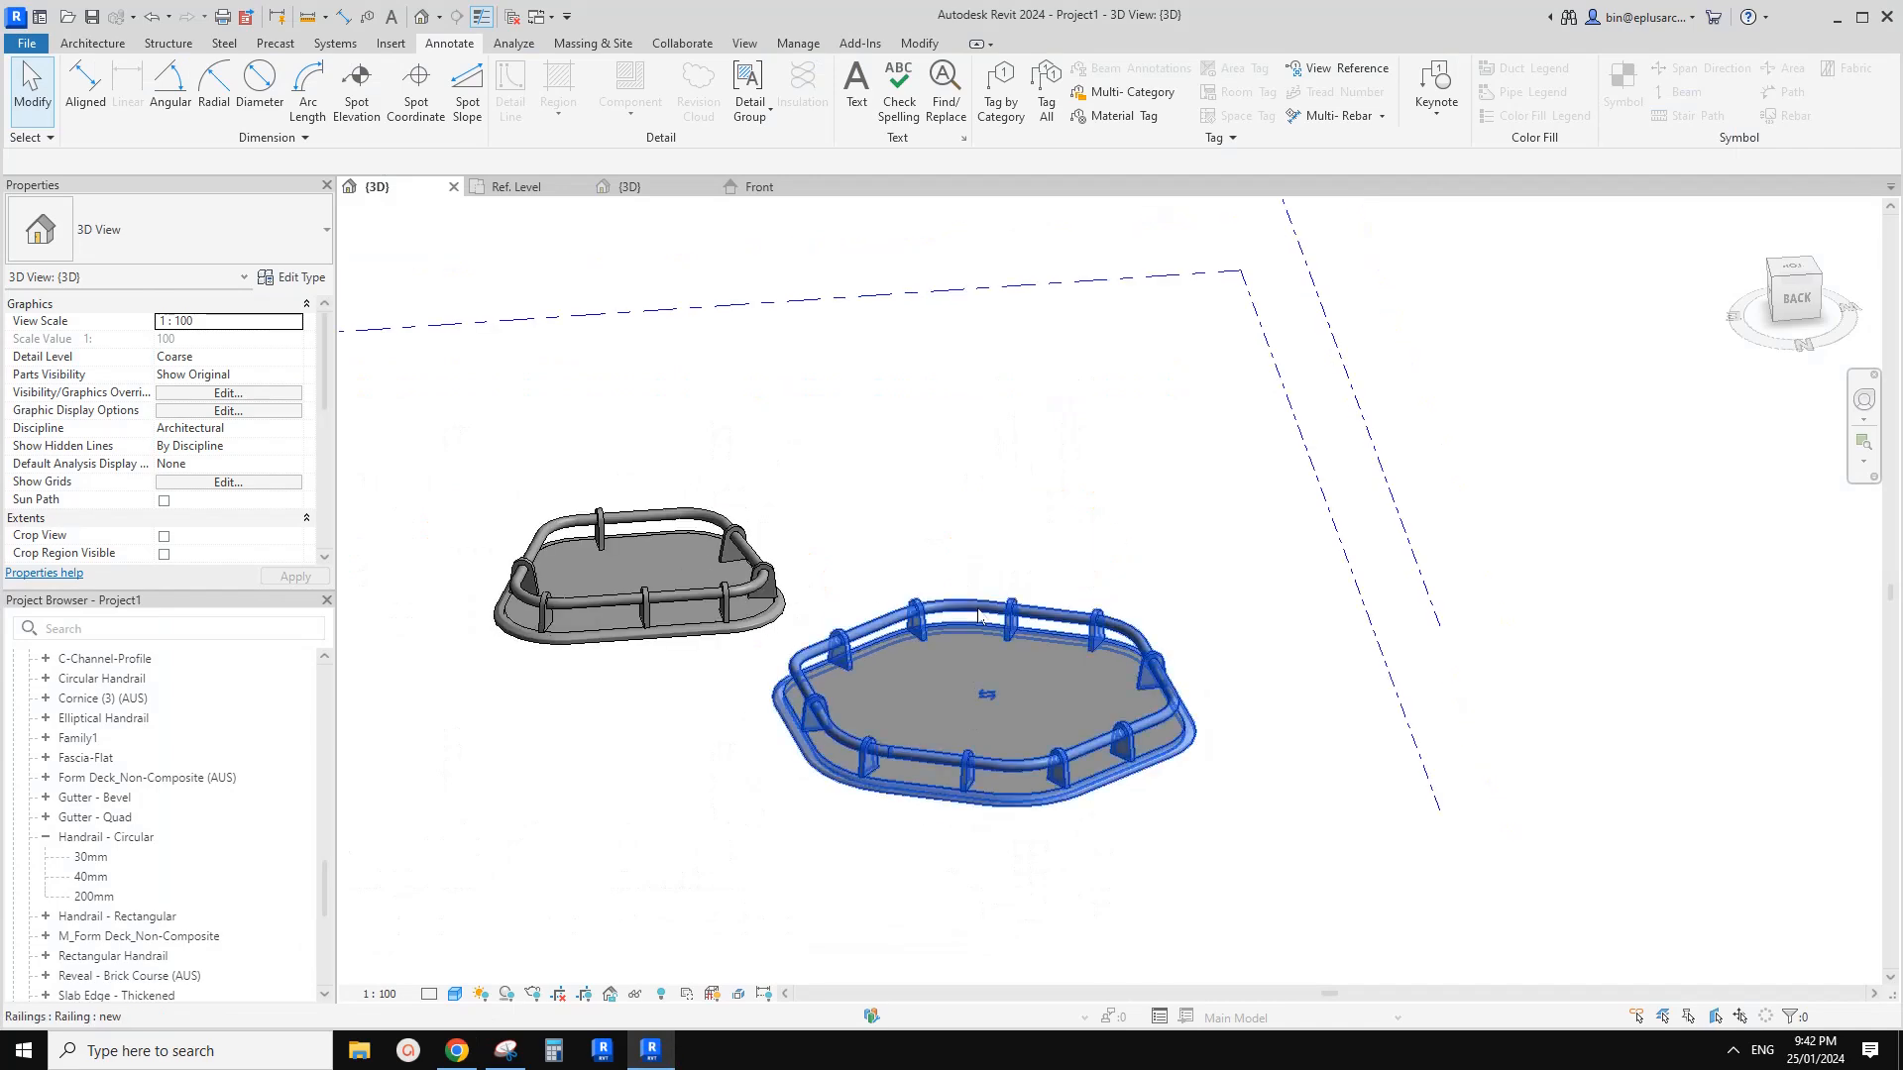
Create a plain six-sided floor with a perimeter of about 21000 mm near the railed hexagonal floor, and remove it
shift+middle_drag(969, 669, 817, 480)
click(957, 588)
scroll(981, 613, down, 1)
double_click(816, 480)
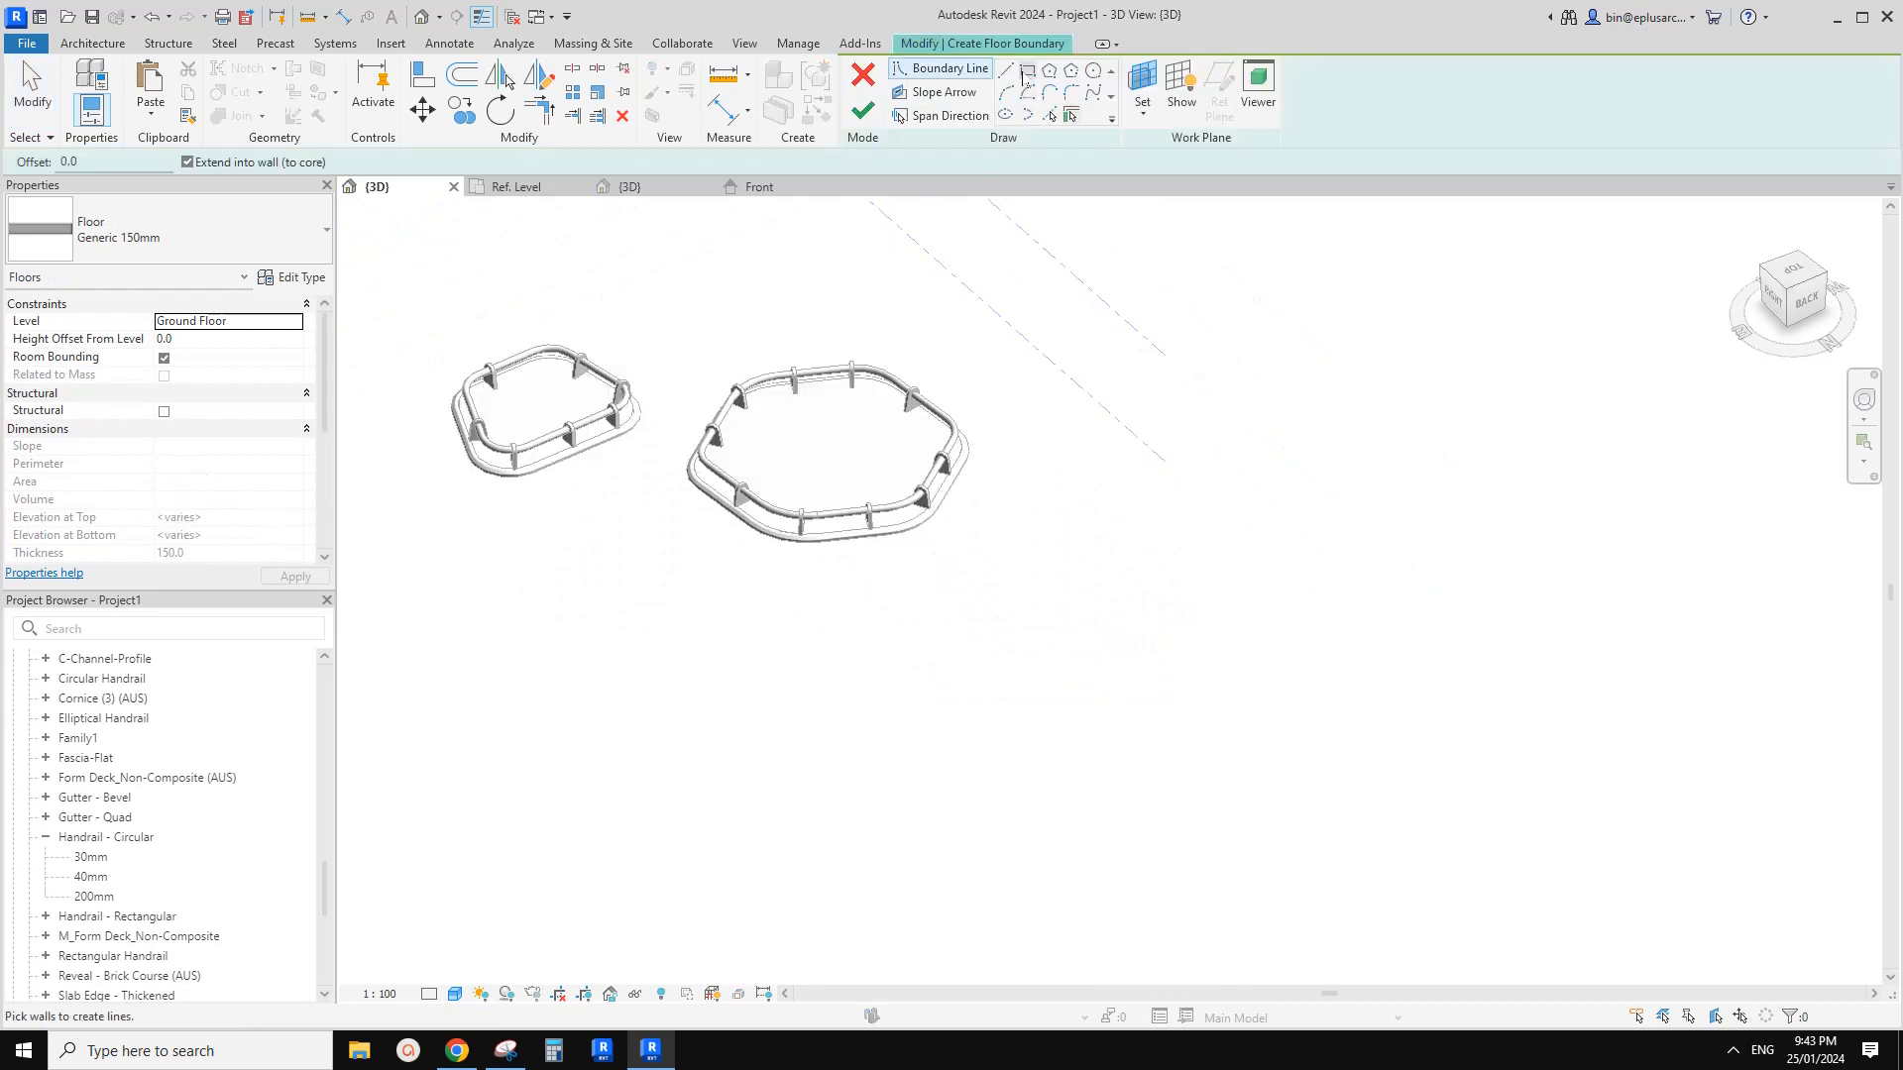
click(788, 698)
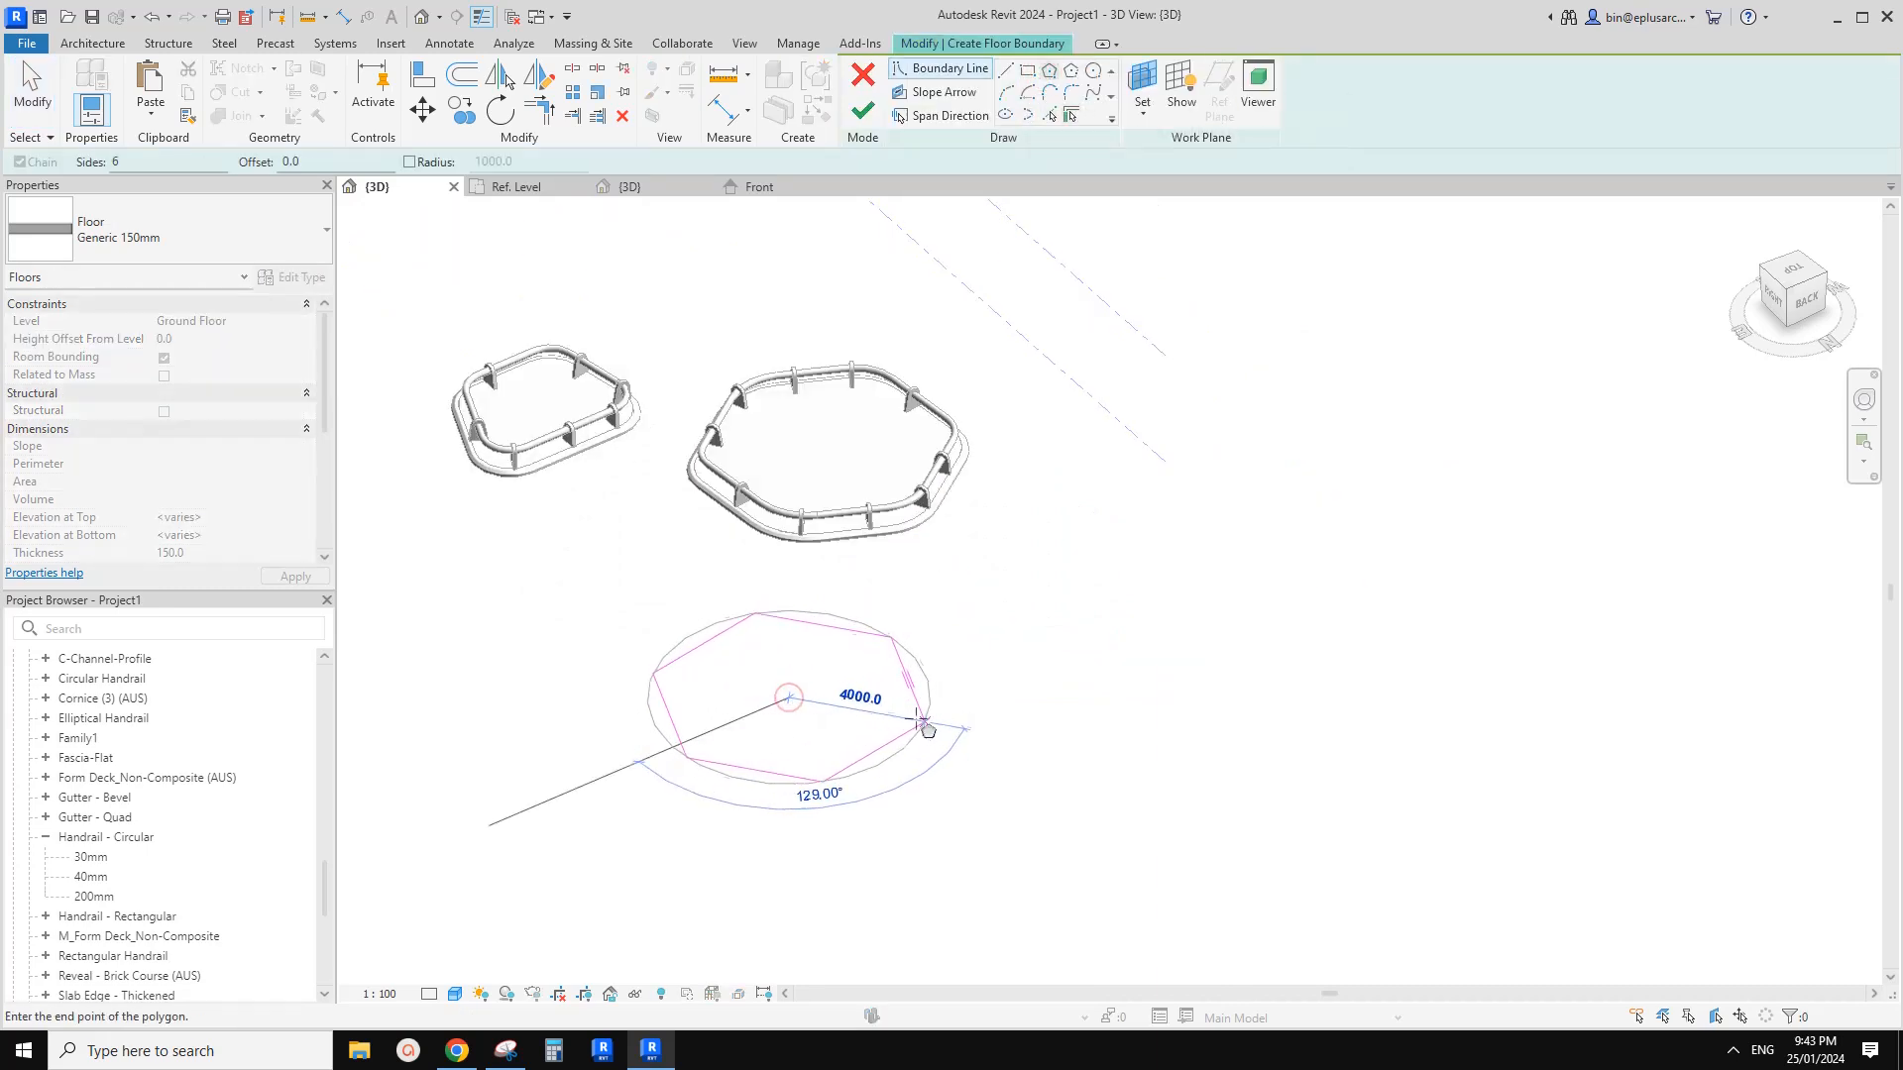
click(905, 722)
click(862, 111)
scroll(832, 697, up, 2)
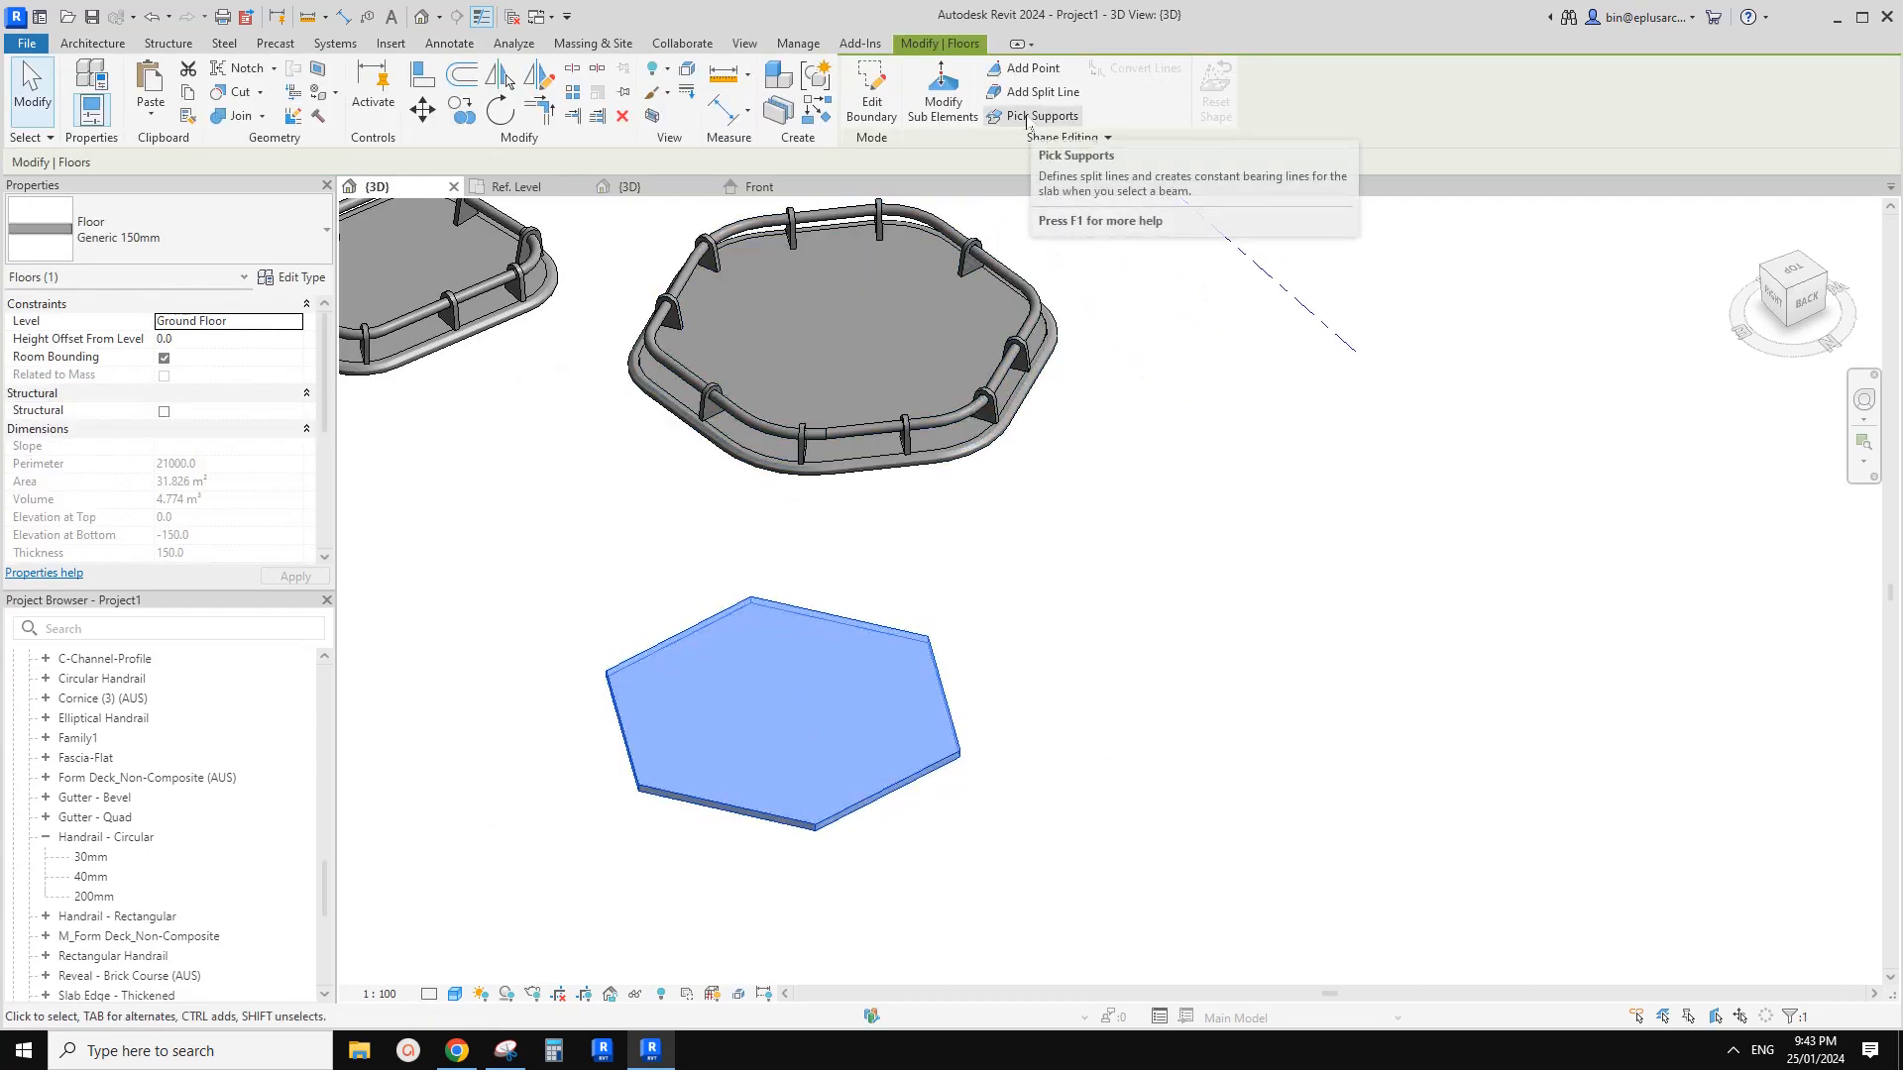
scroll(843, 731, down, 2)
drag(838, 738, 846, 465)
Copy the small rounded floor without its railing to the empty area in front of the hexagonal floor
click(526, 373)
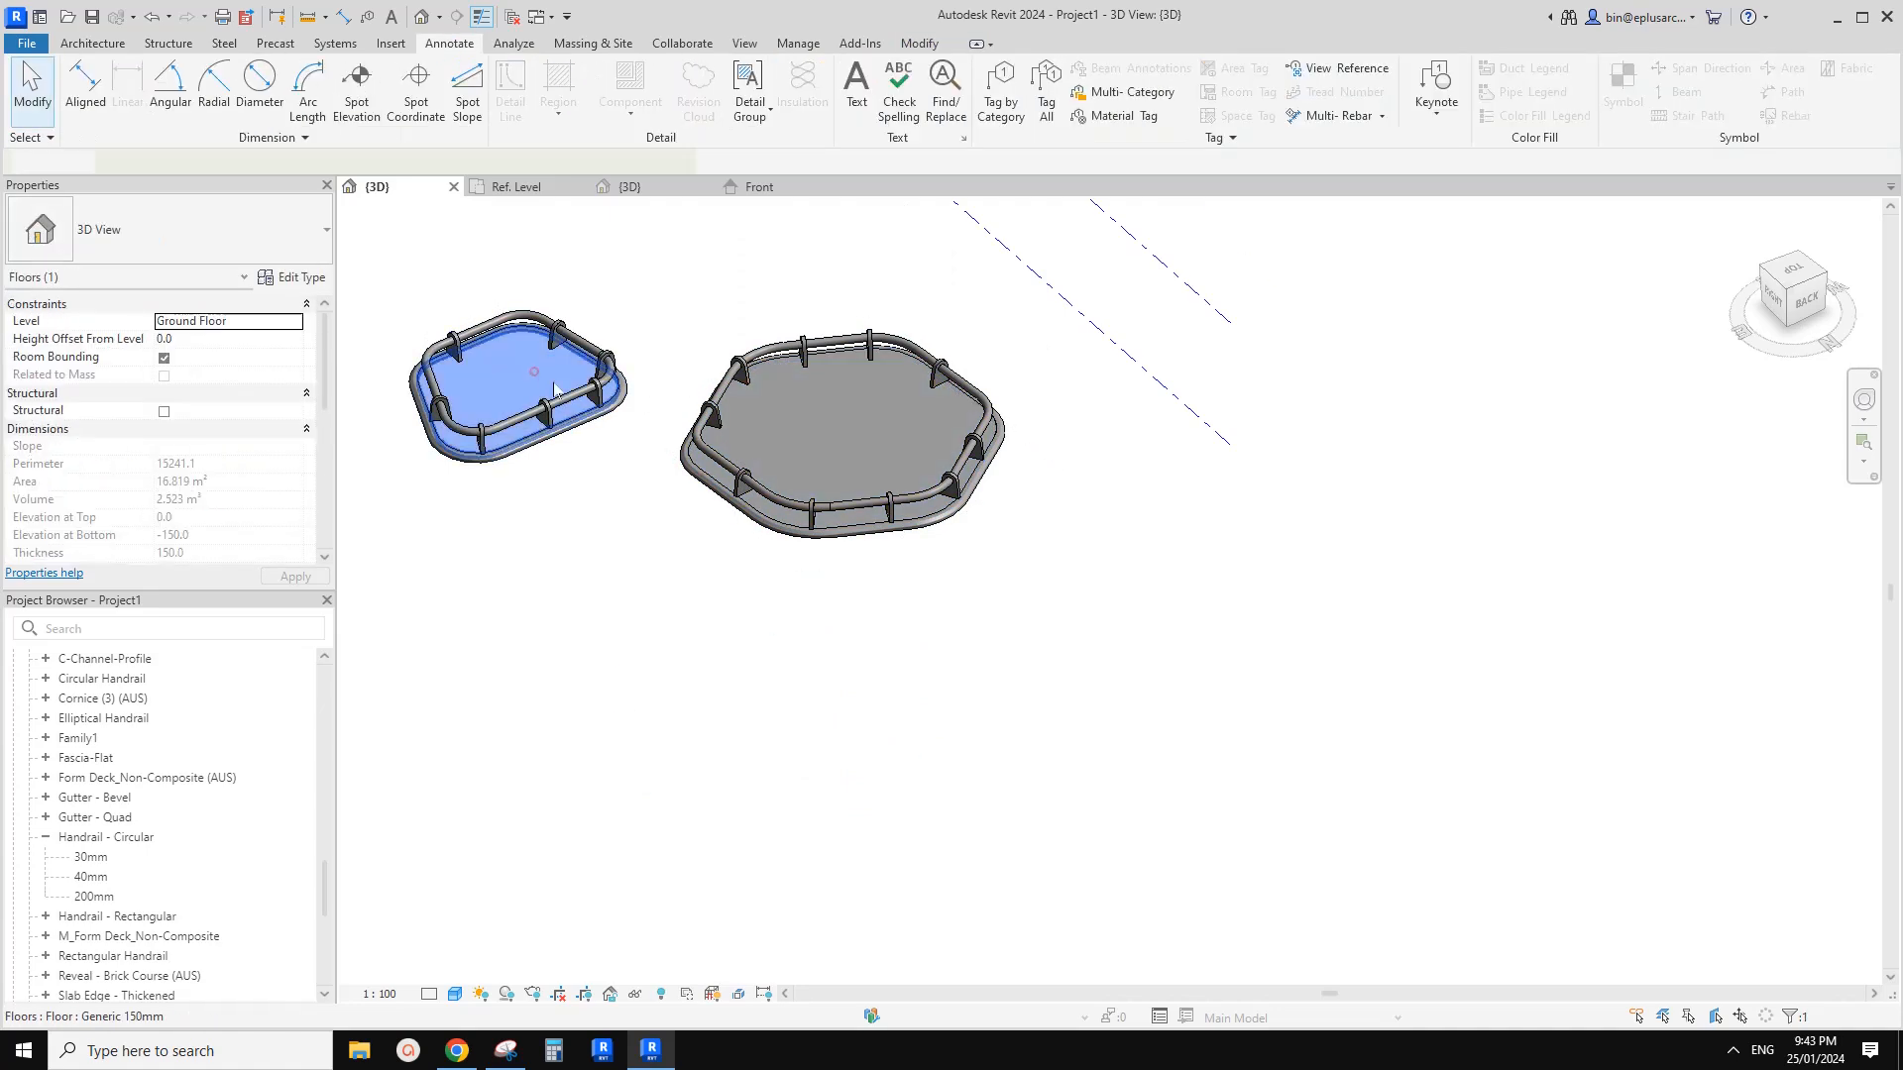
key(c)
key(o)
click(526, 373)
click(930, 760)
Edit the copied floor's boundary so its long straight near edge defines a 4.76° slope at constant height
scroll(917, 771, up, 2)
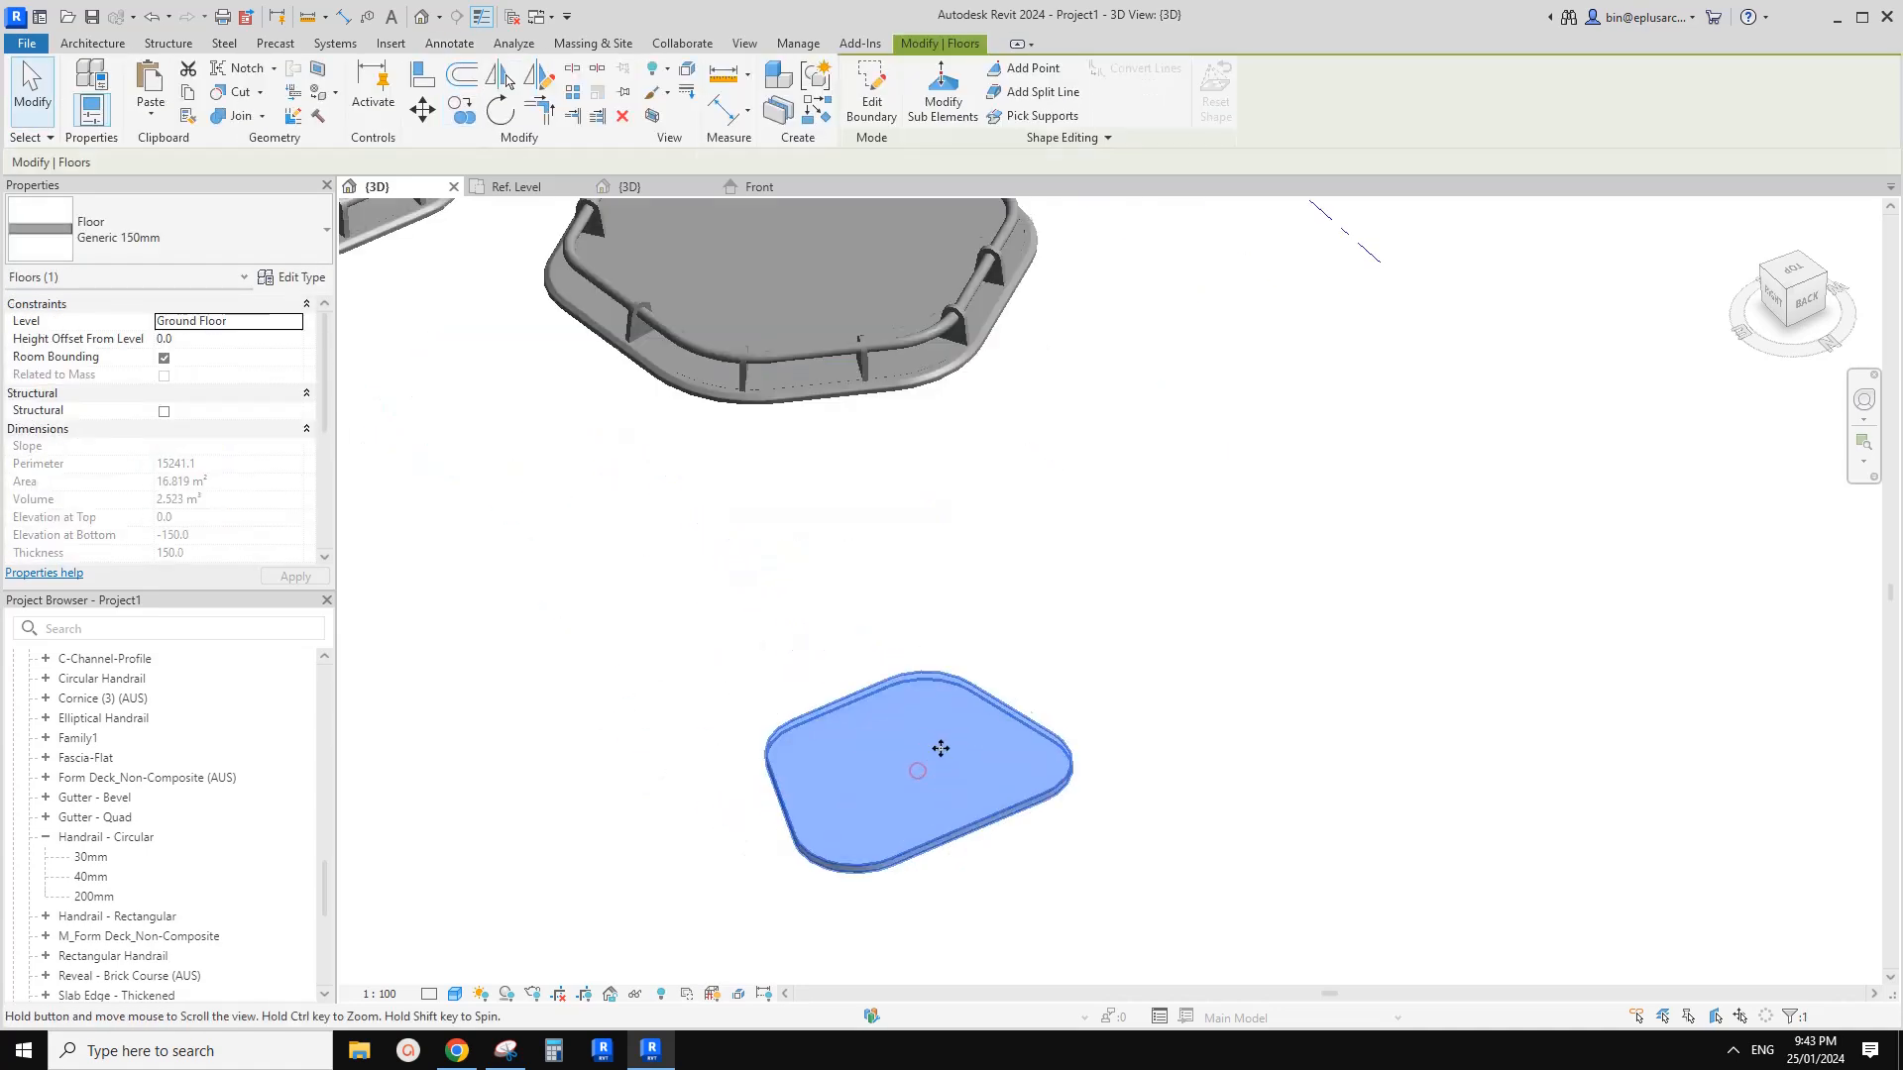
click(884, 110)
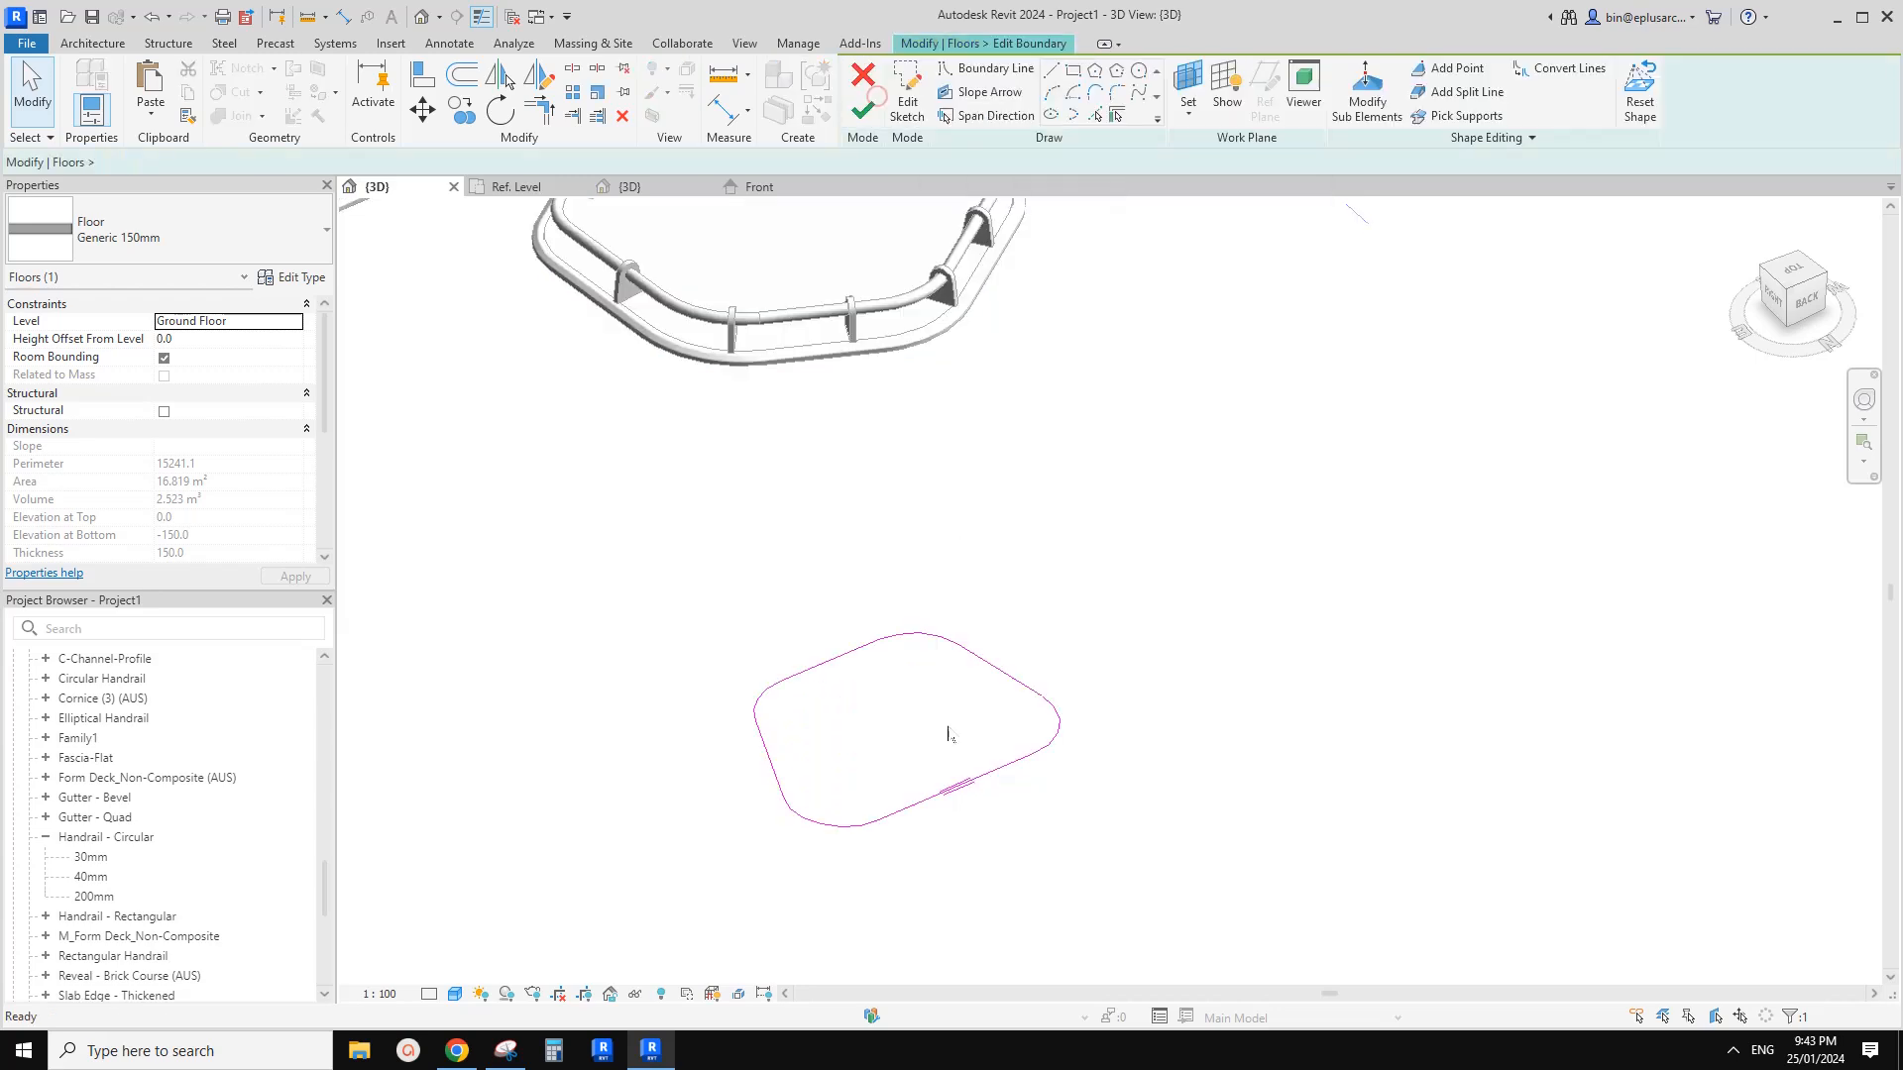
click(951, 789)
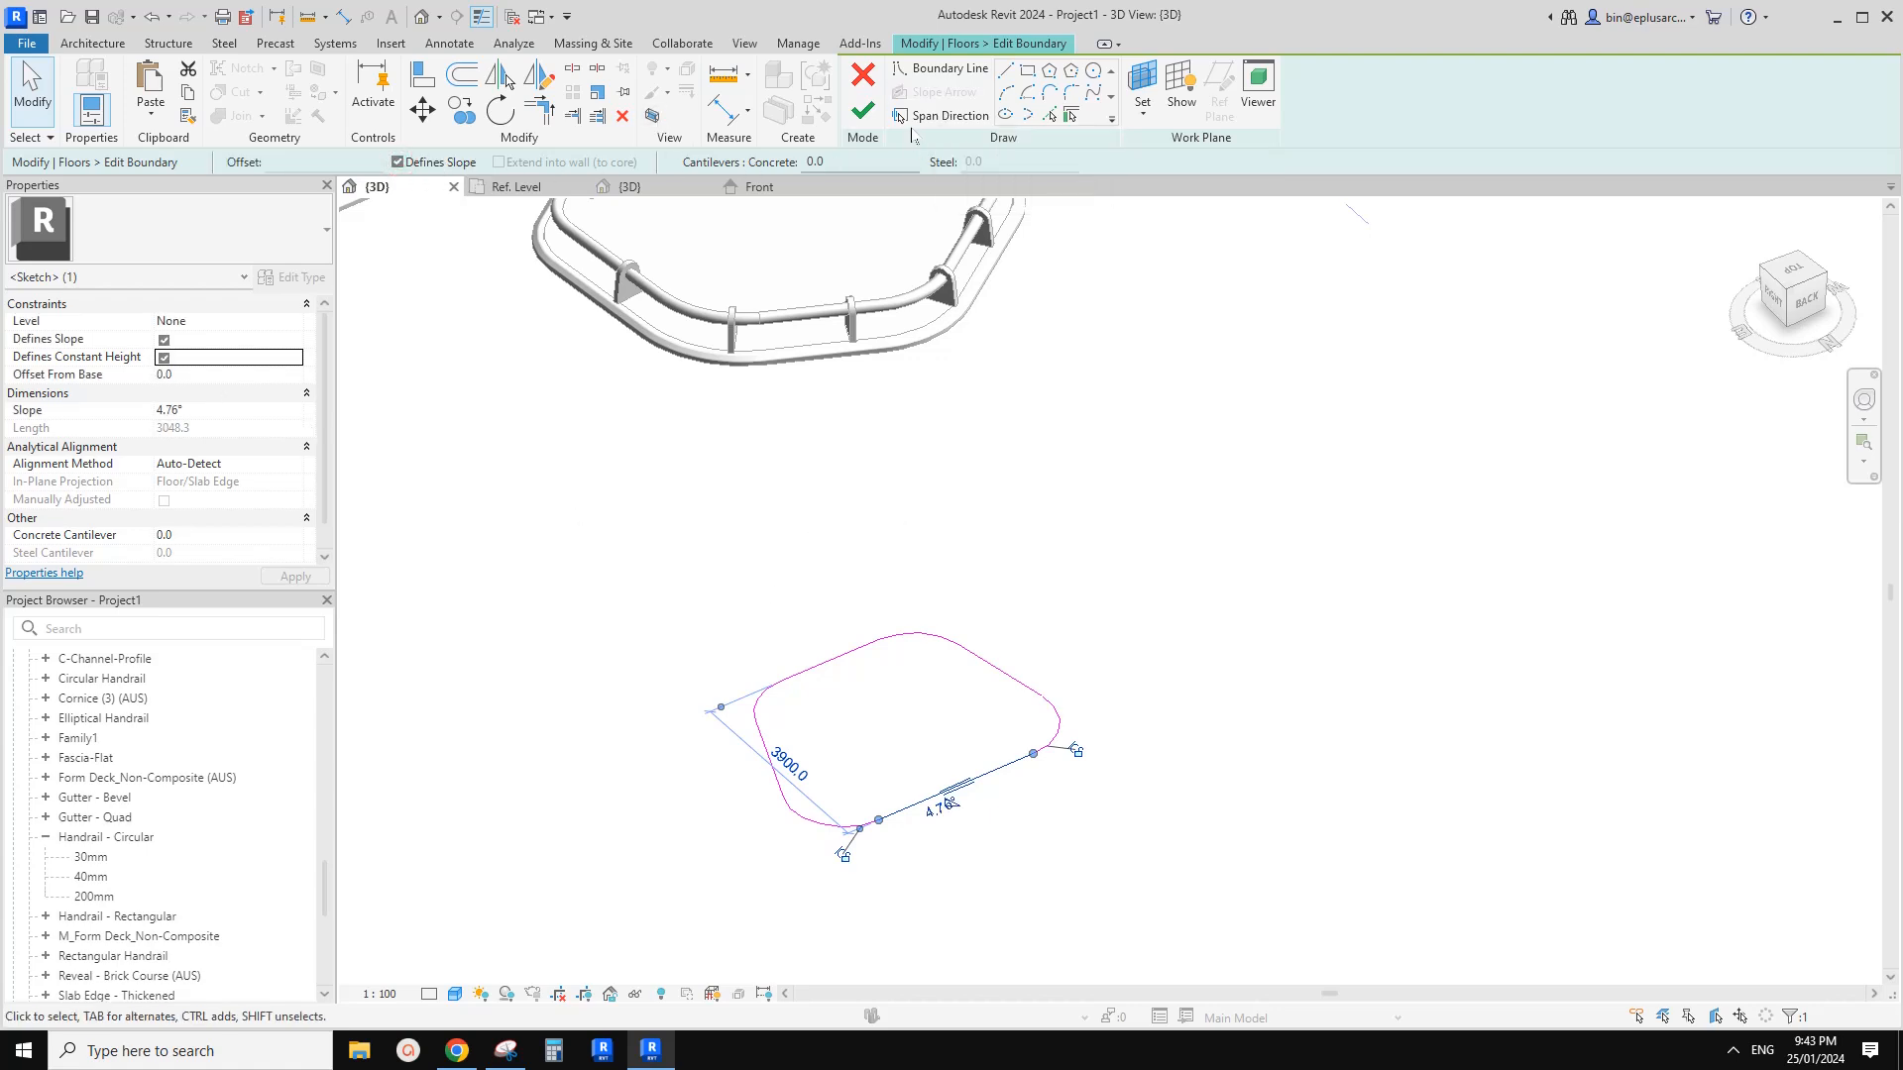
click(863, 110)
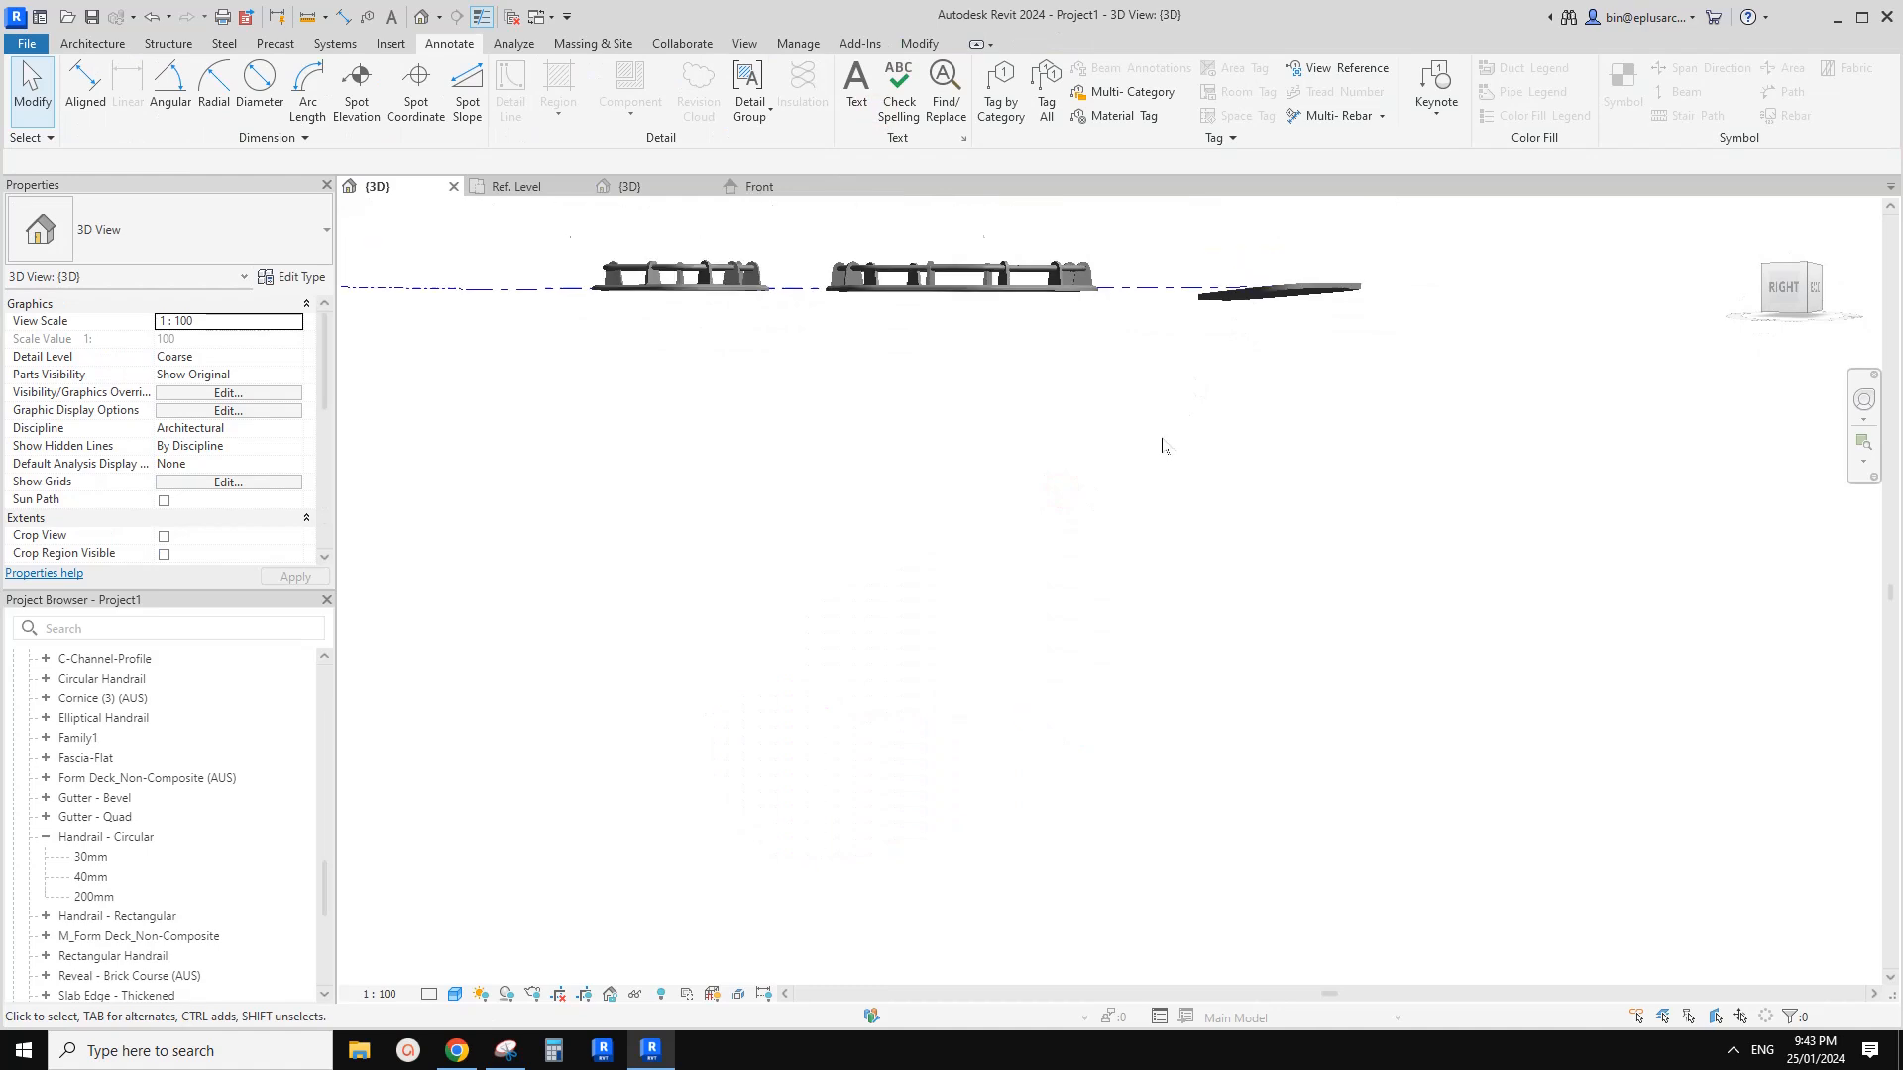
click(1085, 461)
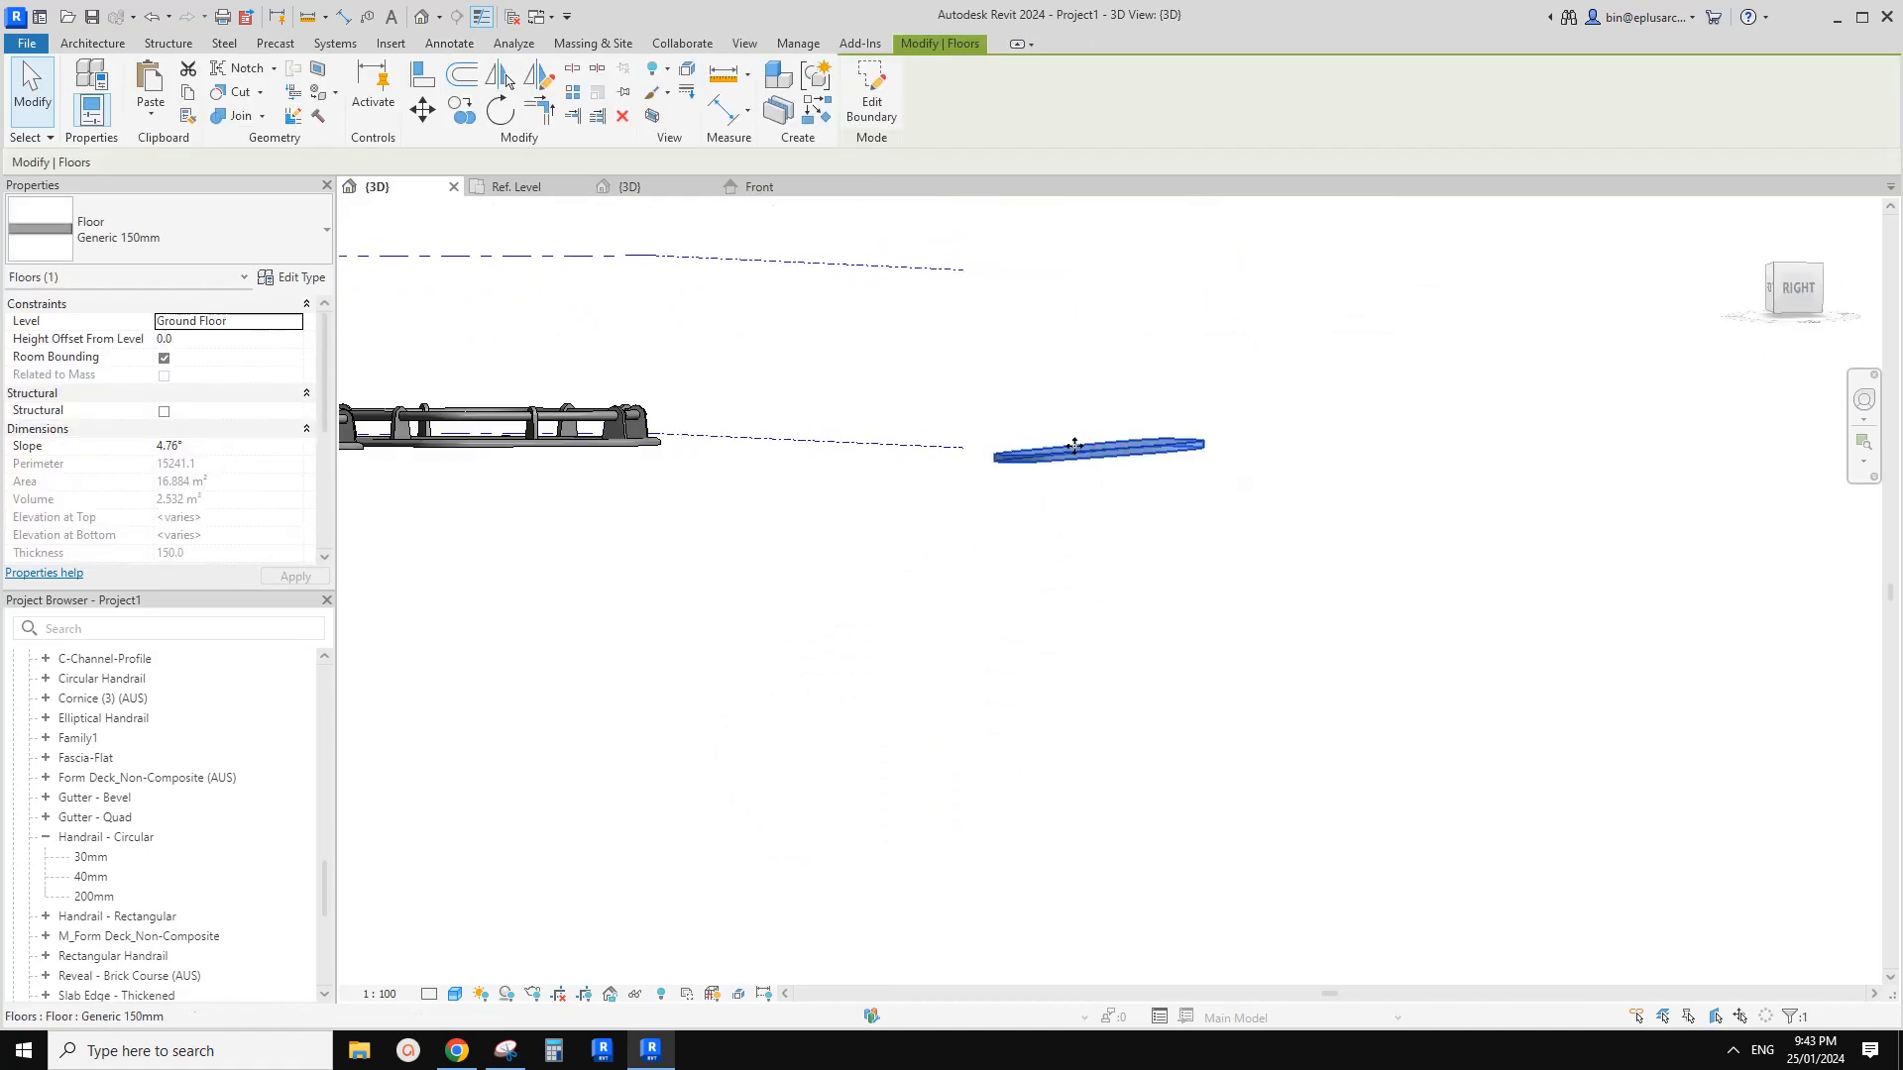
Place a spot slope annotation on the top face of the sloped floor
shift+middle_drag(1074, 447, 583, 144)
click(451, 43)
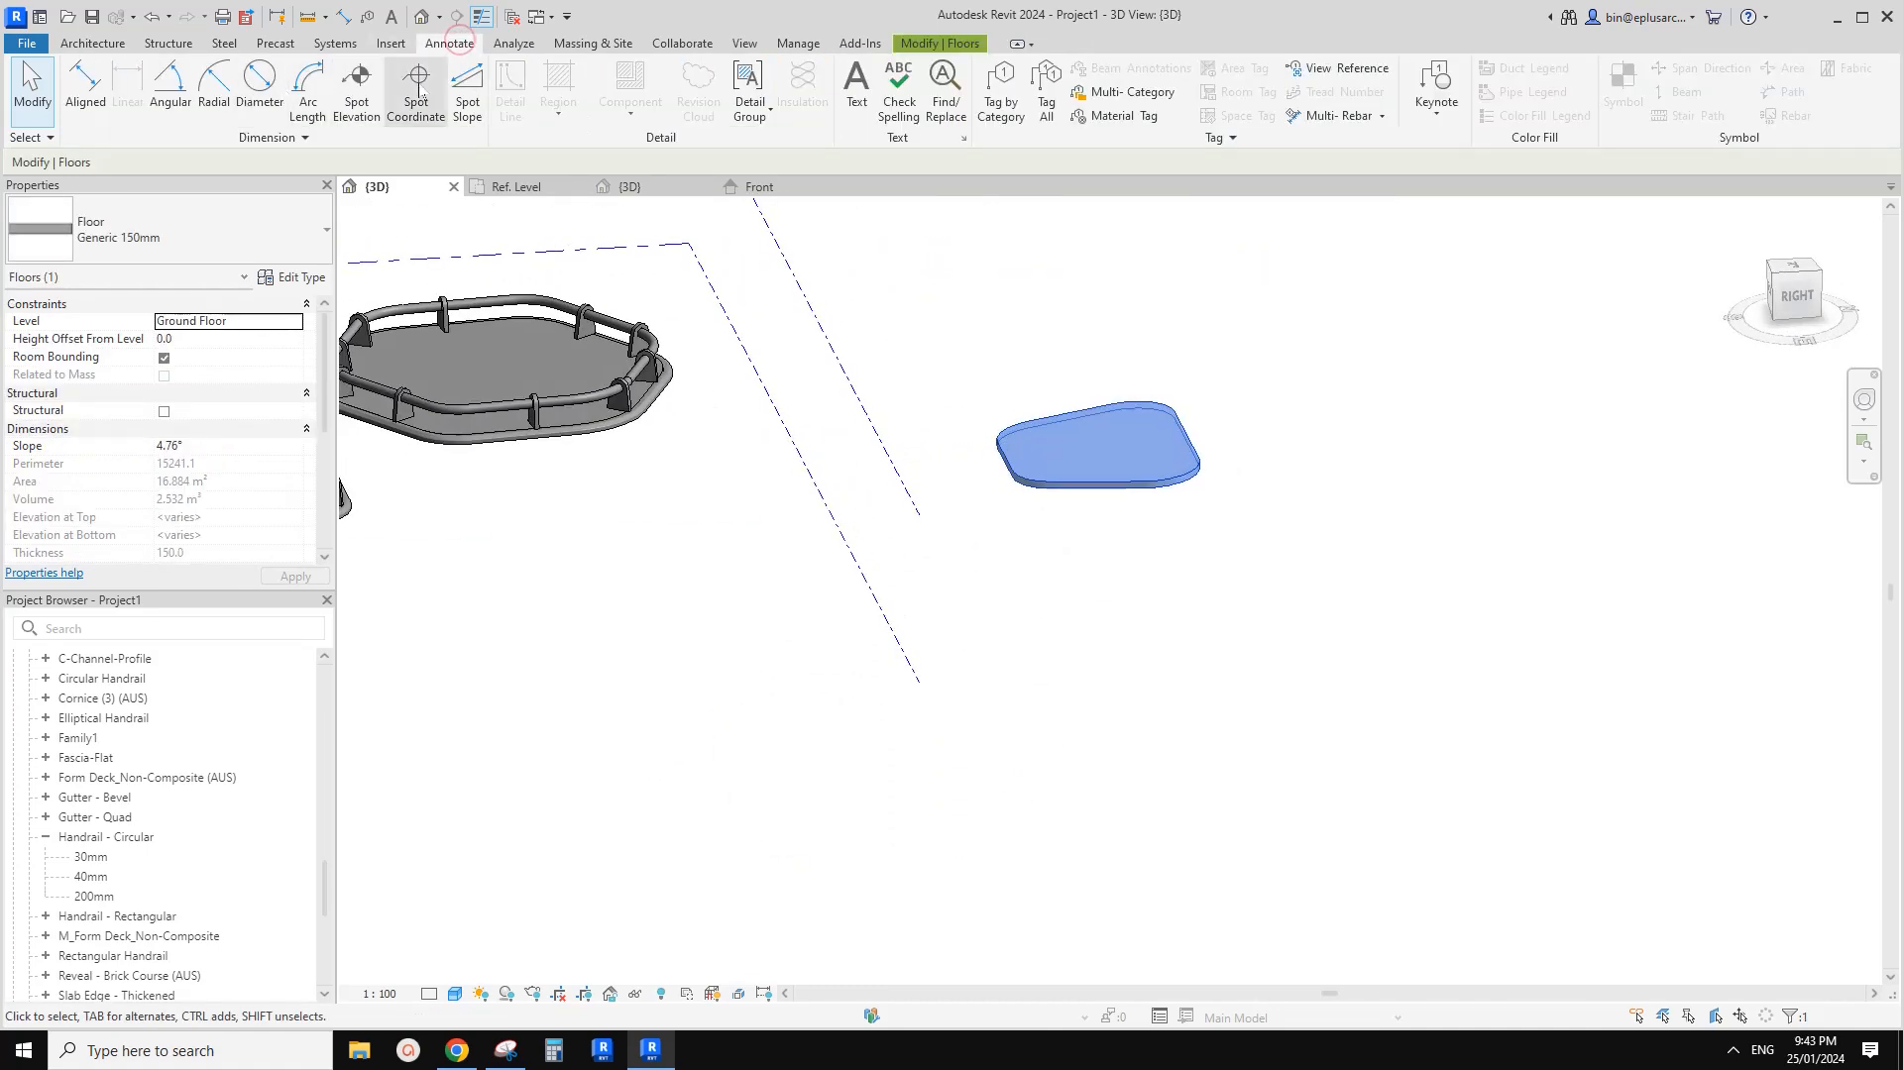
click(466, 85)
middle_drag(822, 288, 911, 373)
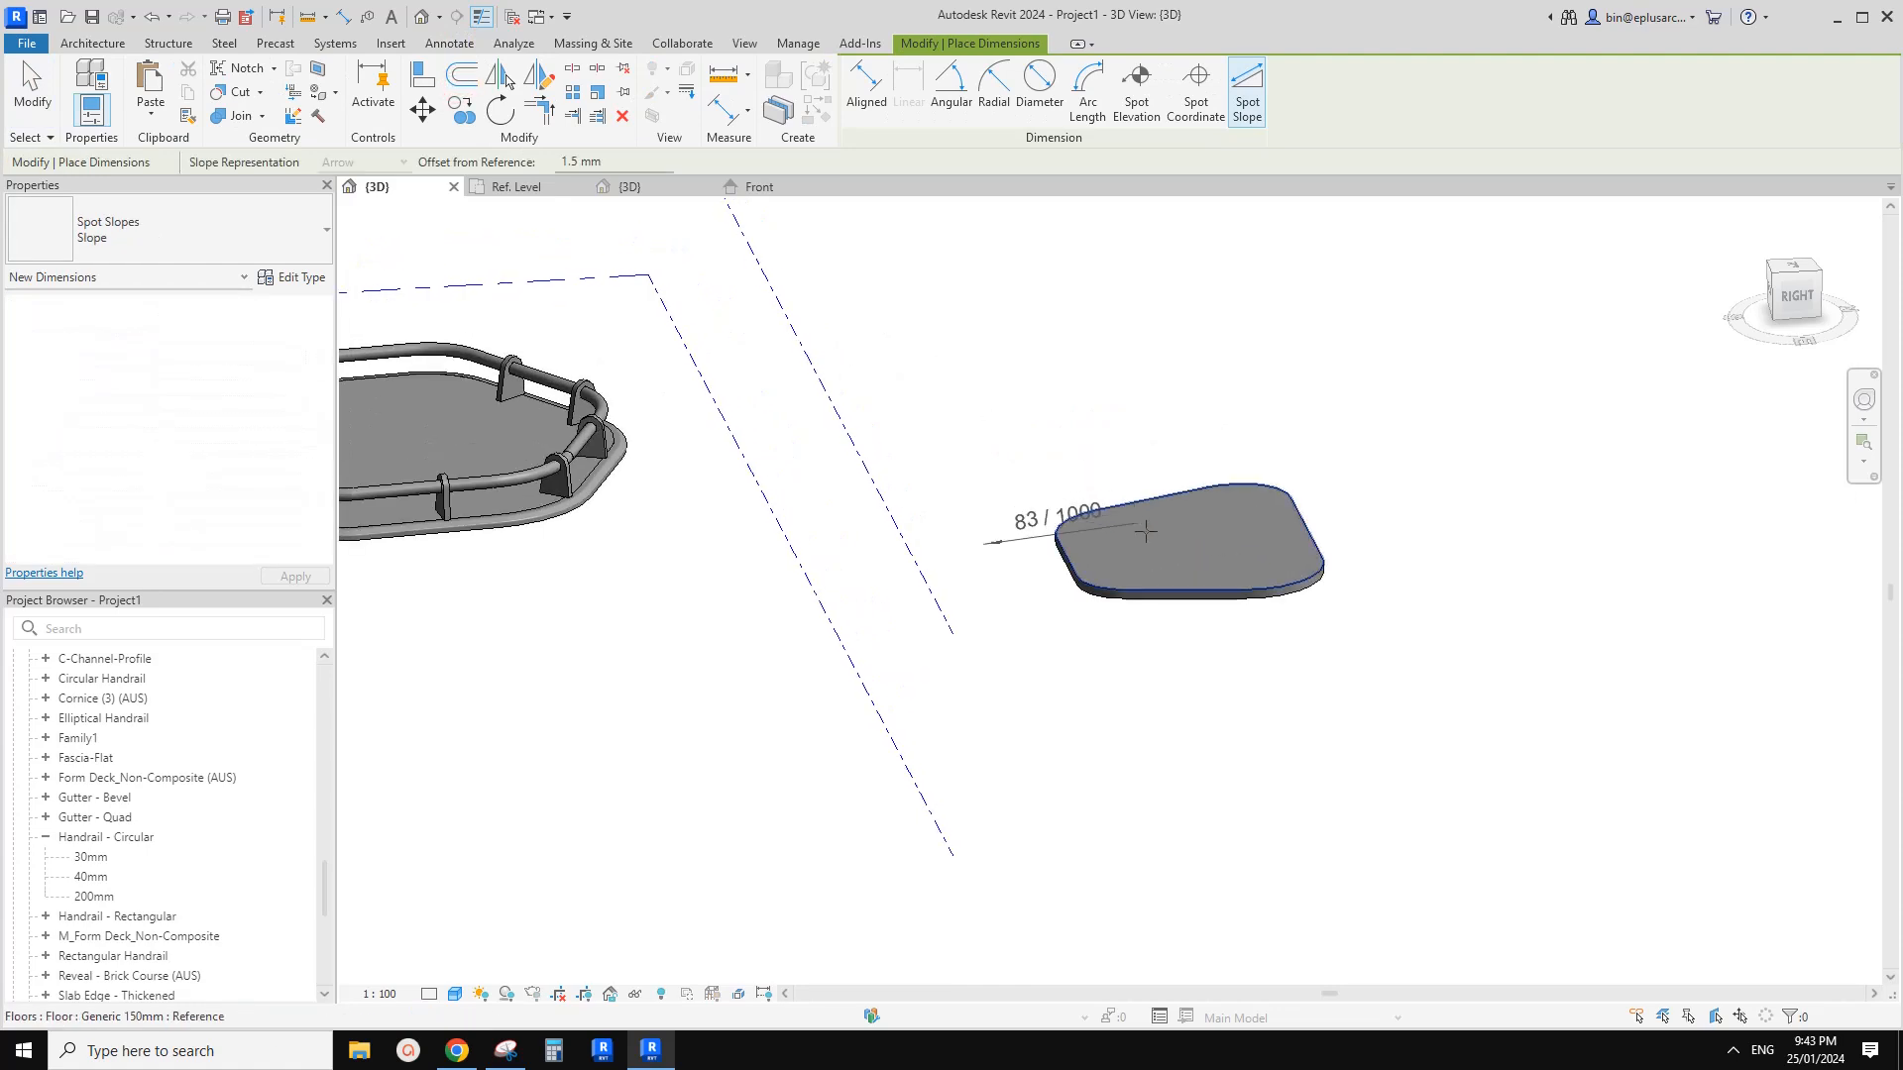
key(Escape)
key(Escape)
click(1255, 556)
shift+middle_drag(1252, 556, 1129, 584)
middle_drag(1129, 585, 1102, 748)
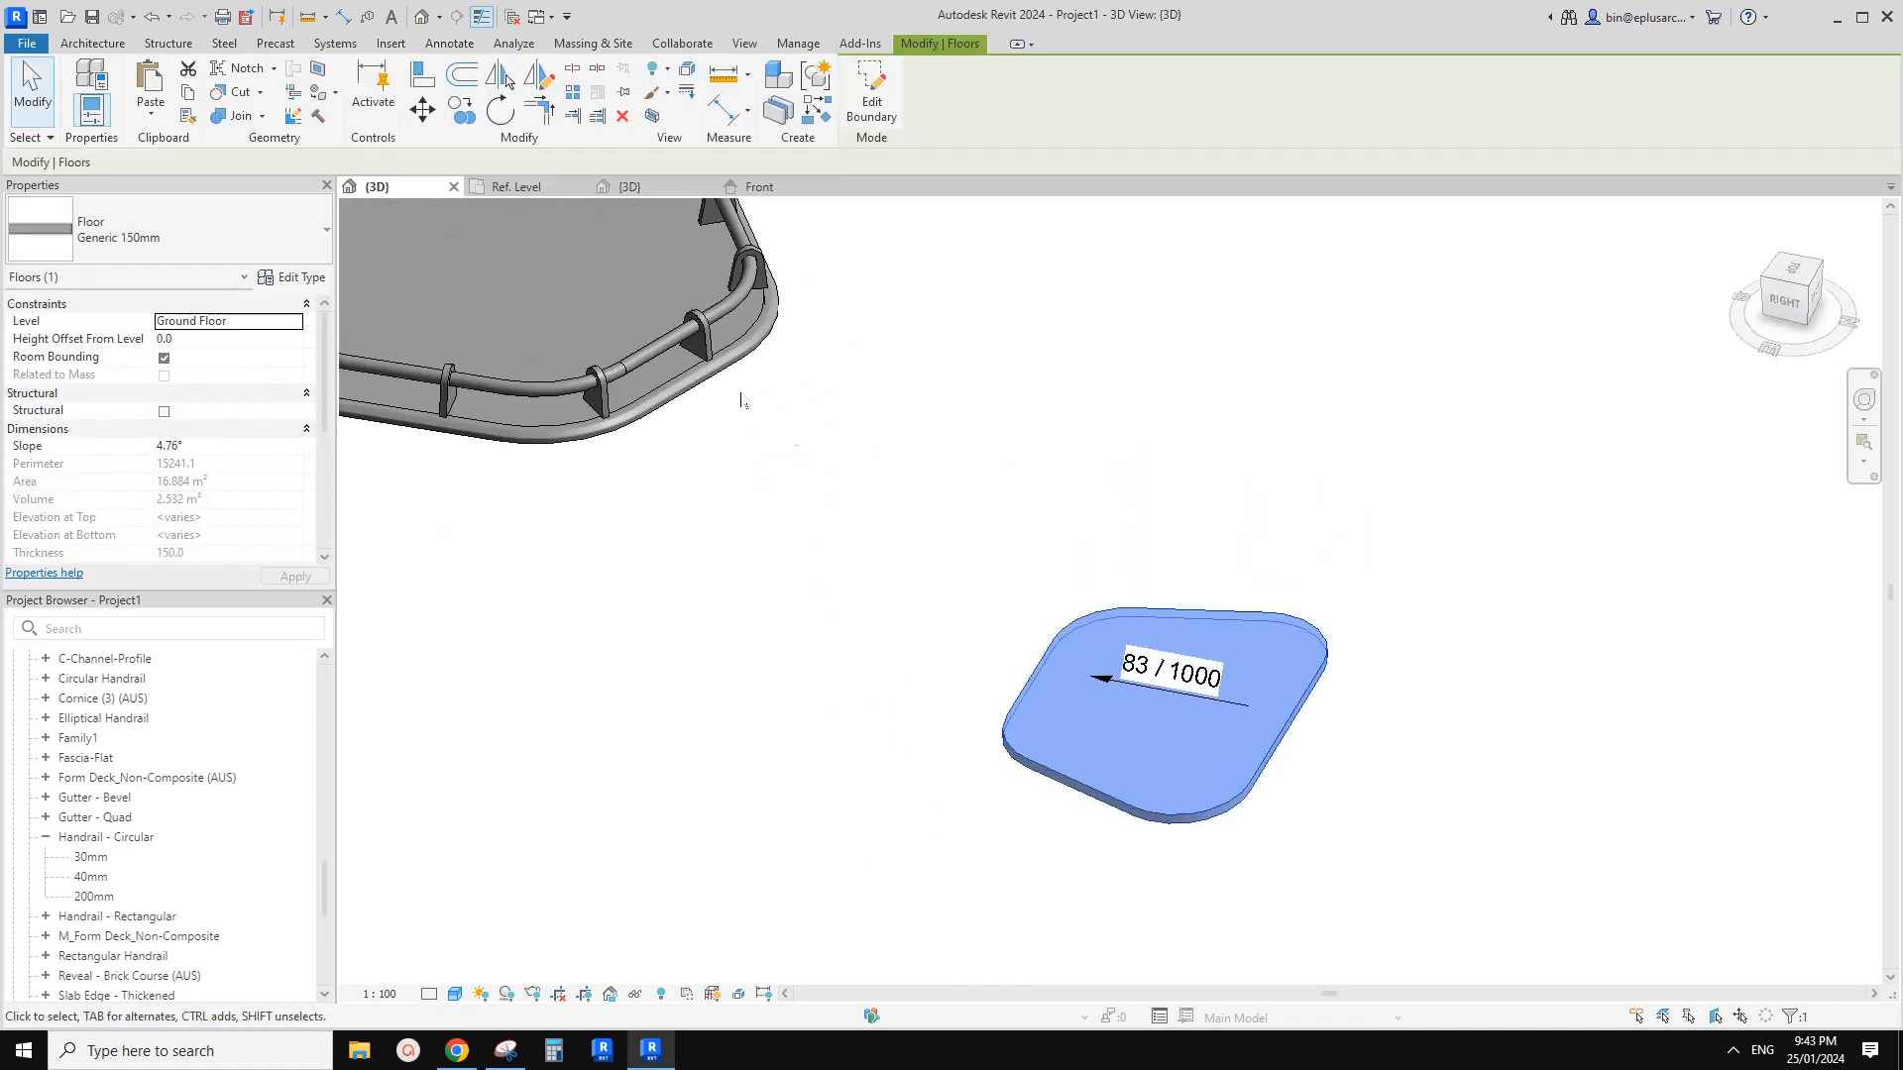
Create a railing of the same type as the hexagonal floor's railing along the sloped floor's chained edges
click(743, 399)
click(691, 330)
scroll(691, 330, down, 2)
middle_drag(744, 410, 741, 471)
middle_drag(824, 360, 832, 371)
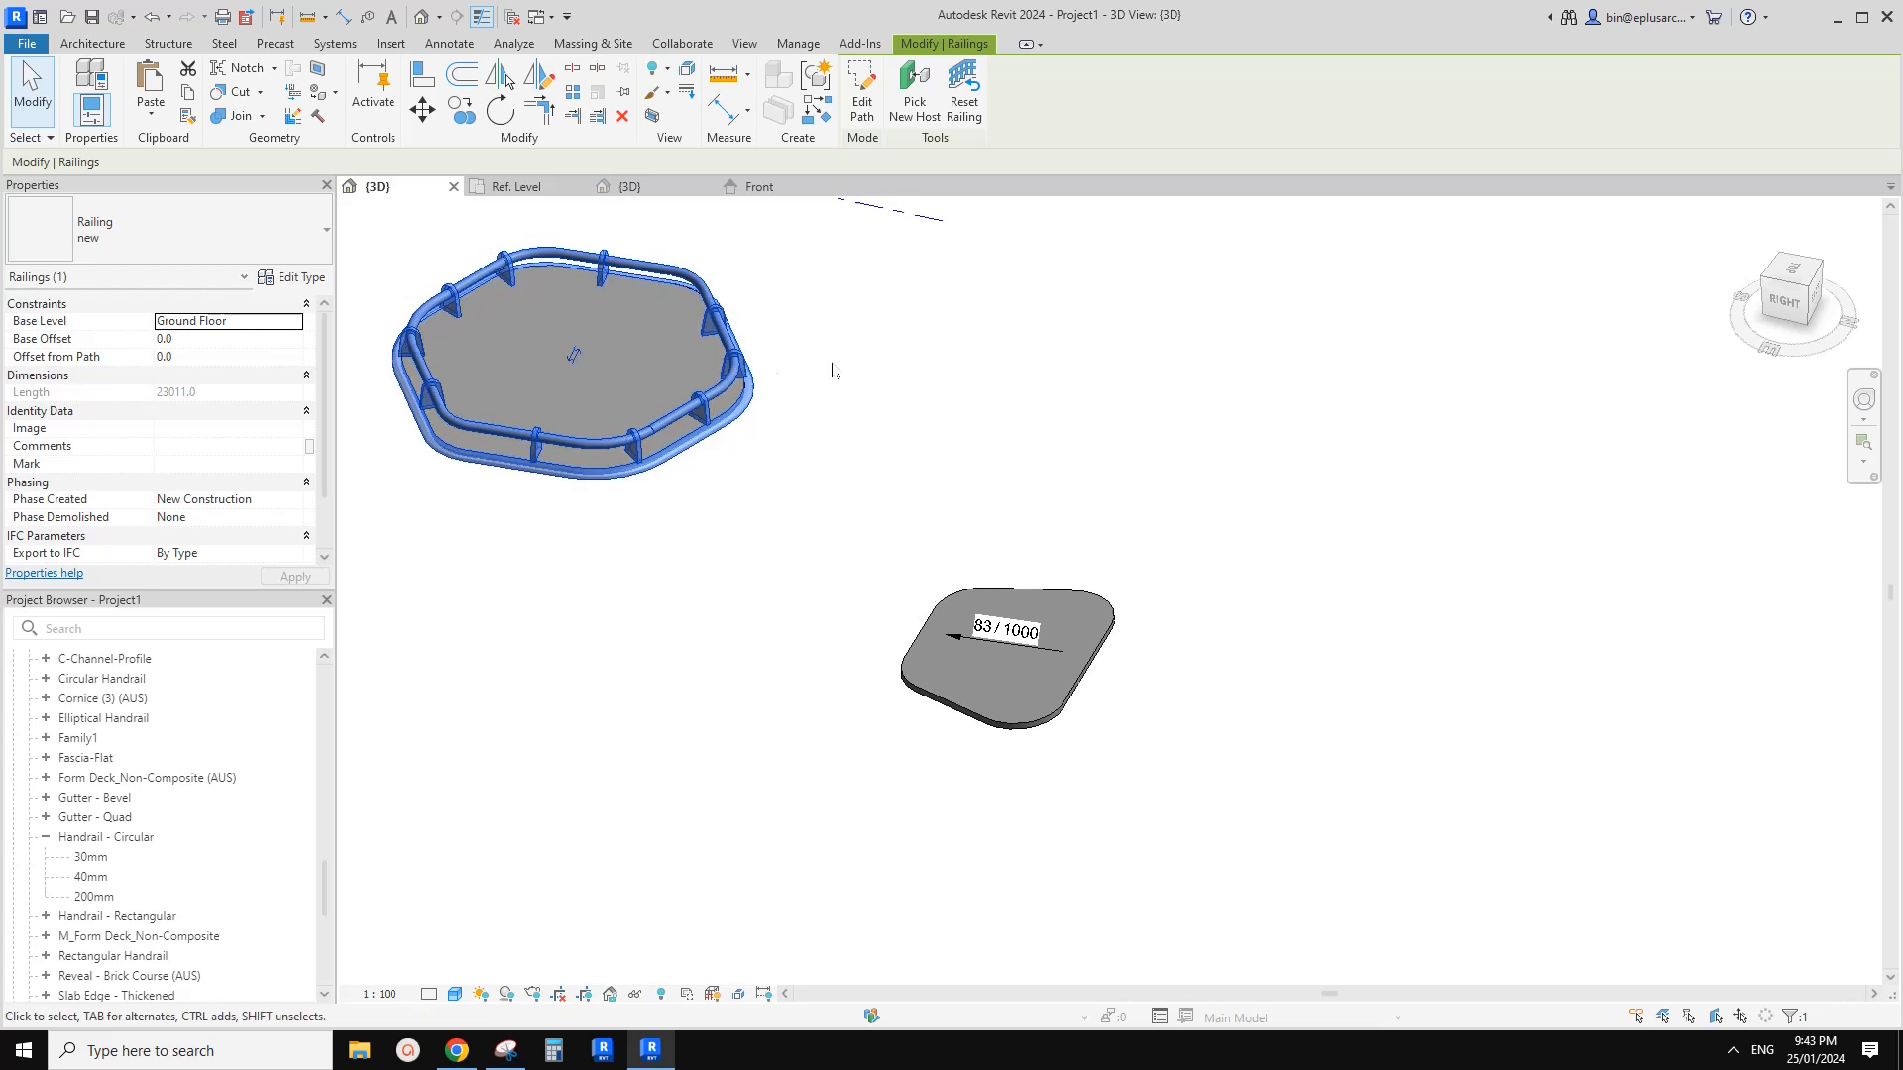
key(c)
key(s)
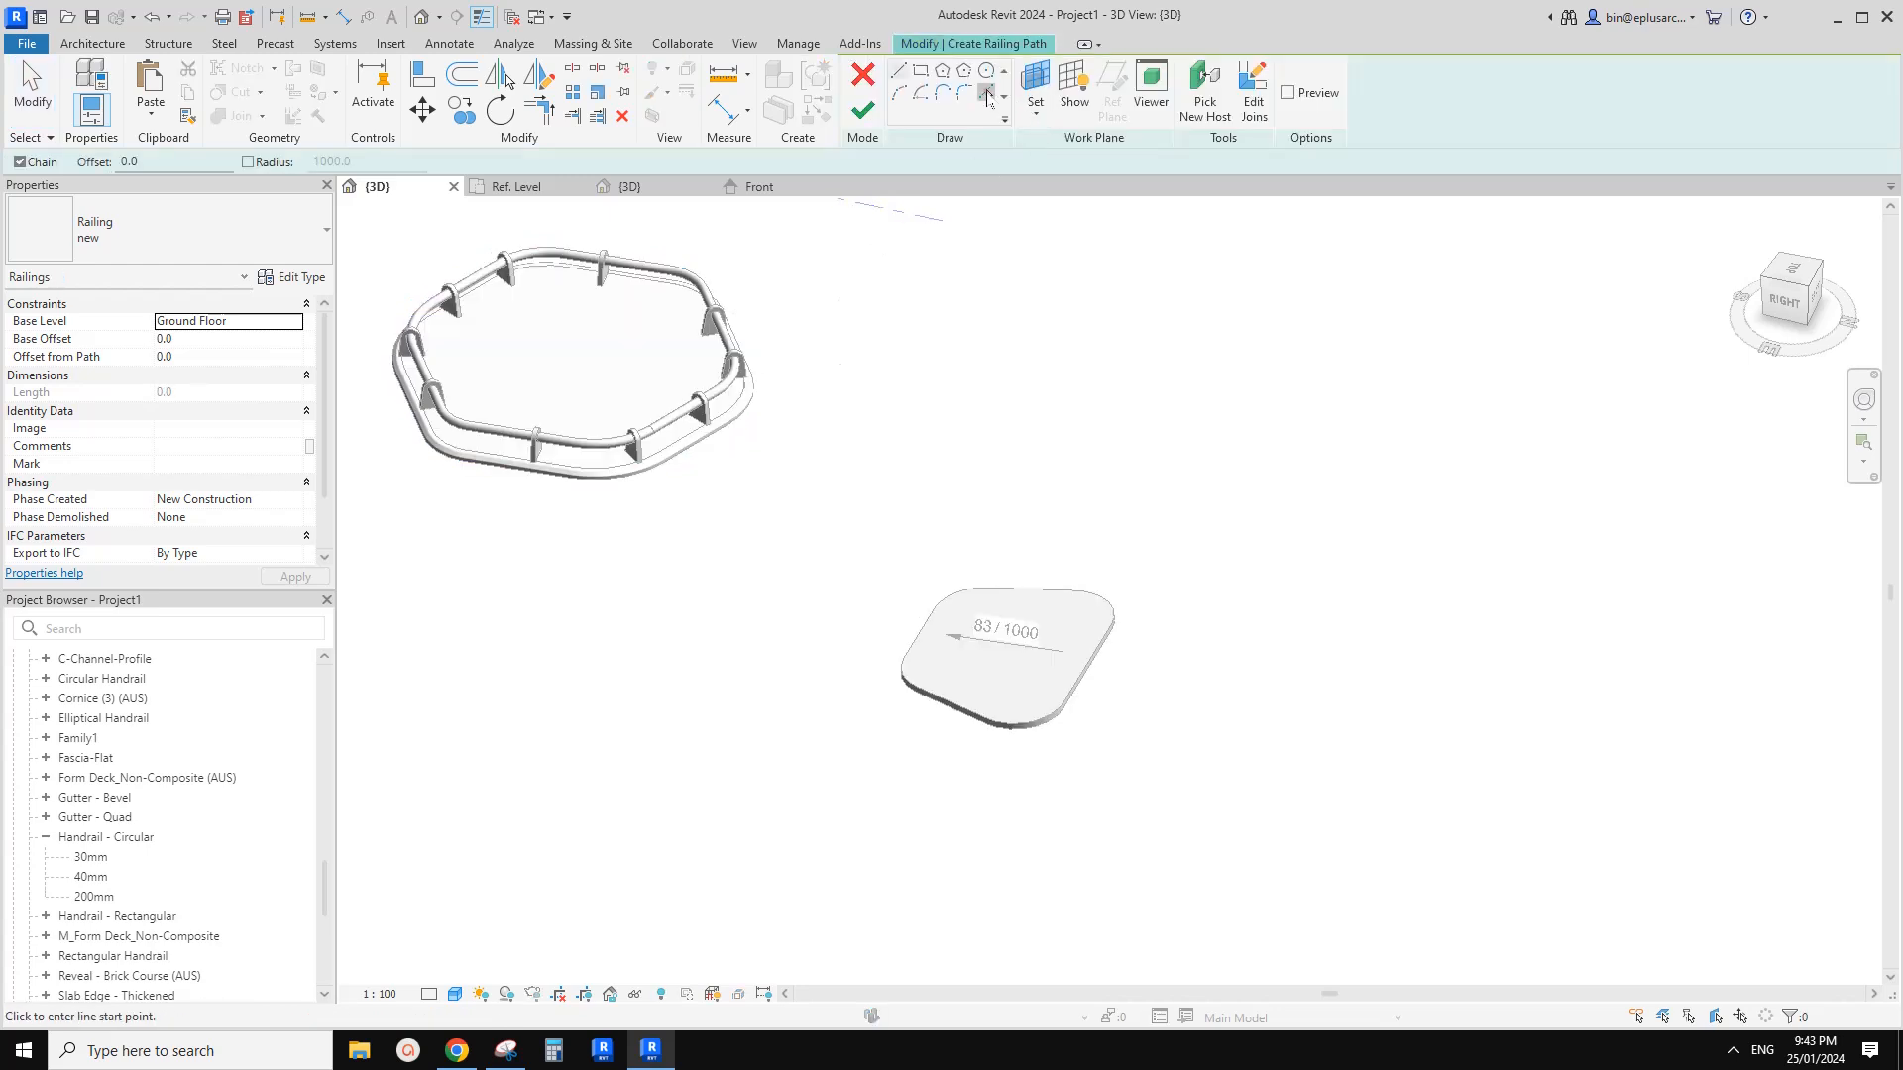
scroll(952, 717, up, 2)
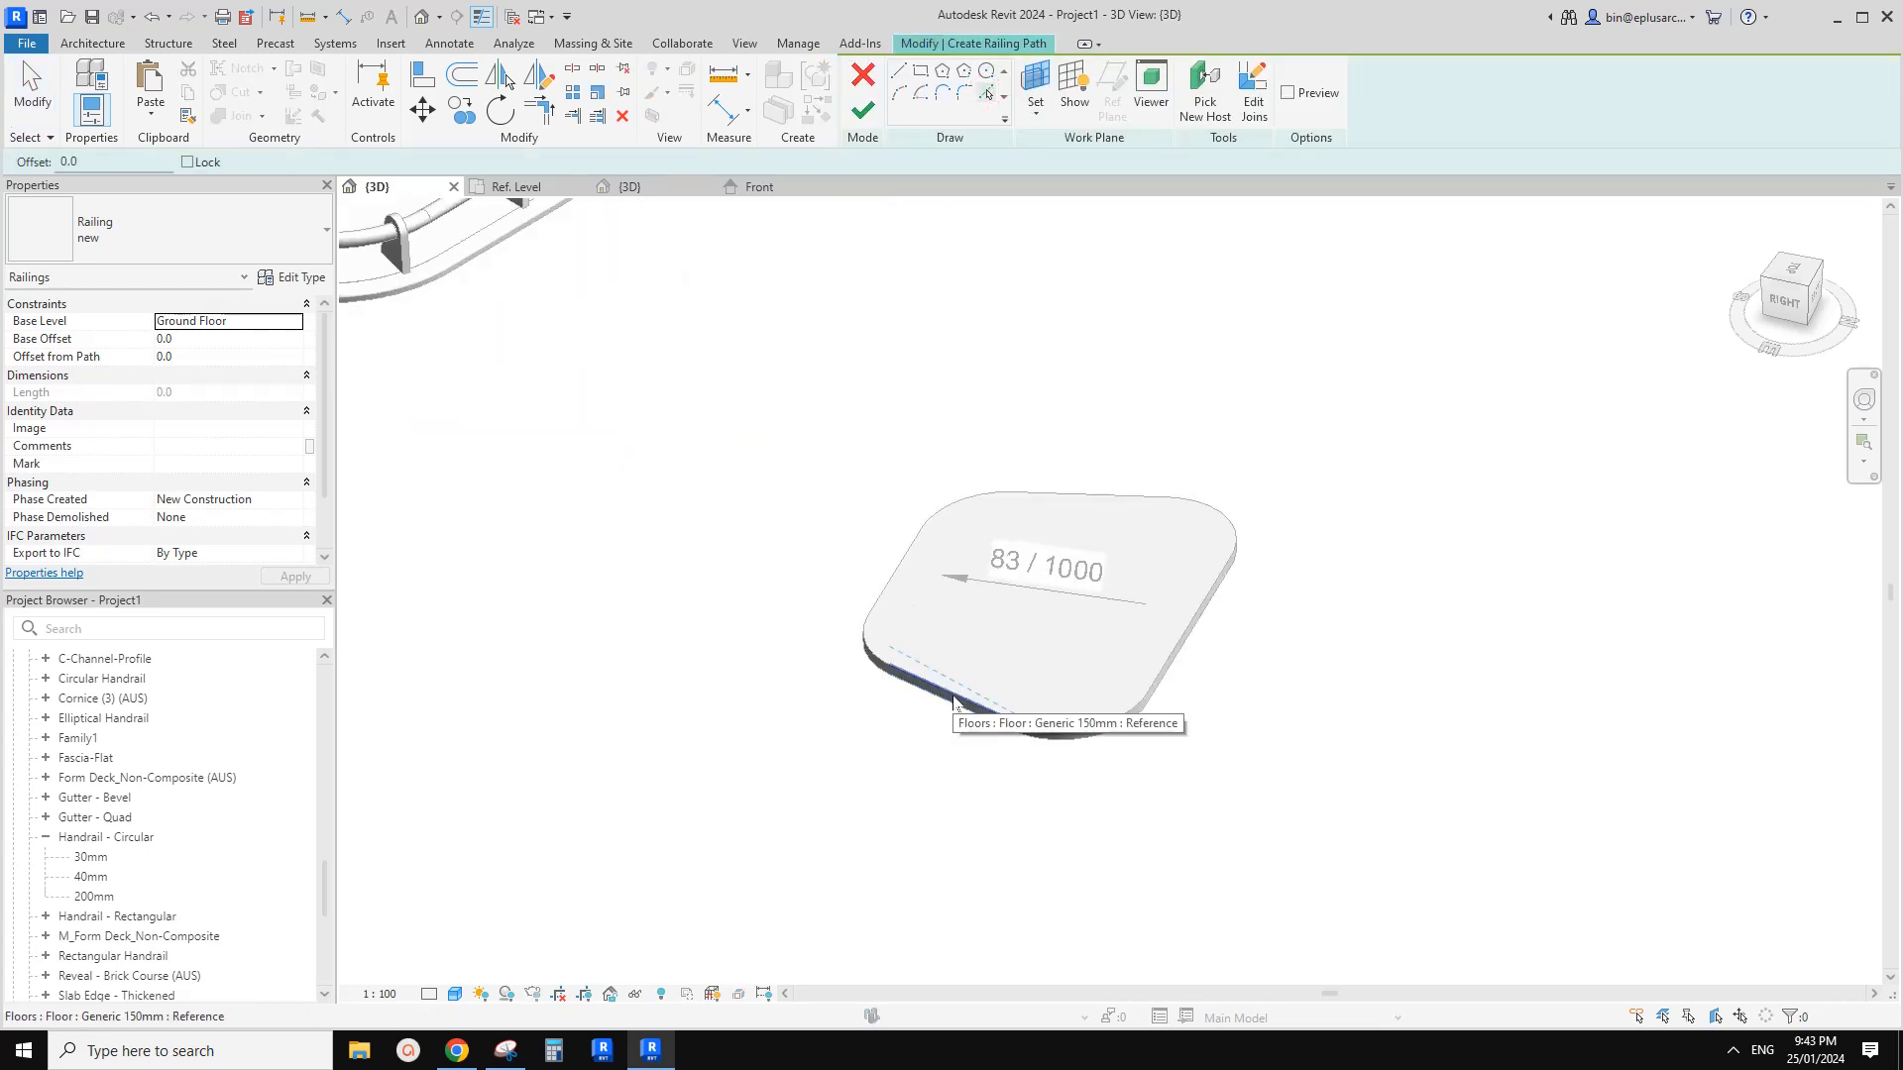
key(Tab)
click(955, 702)
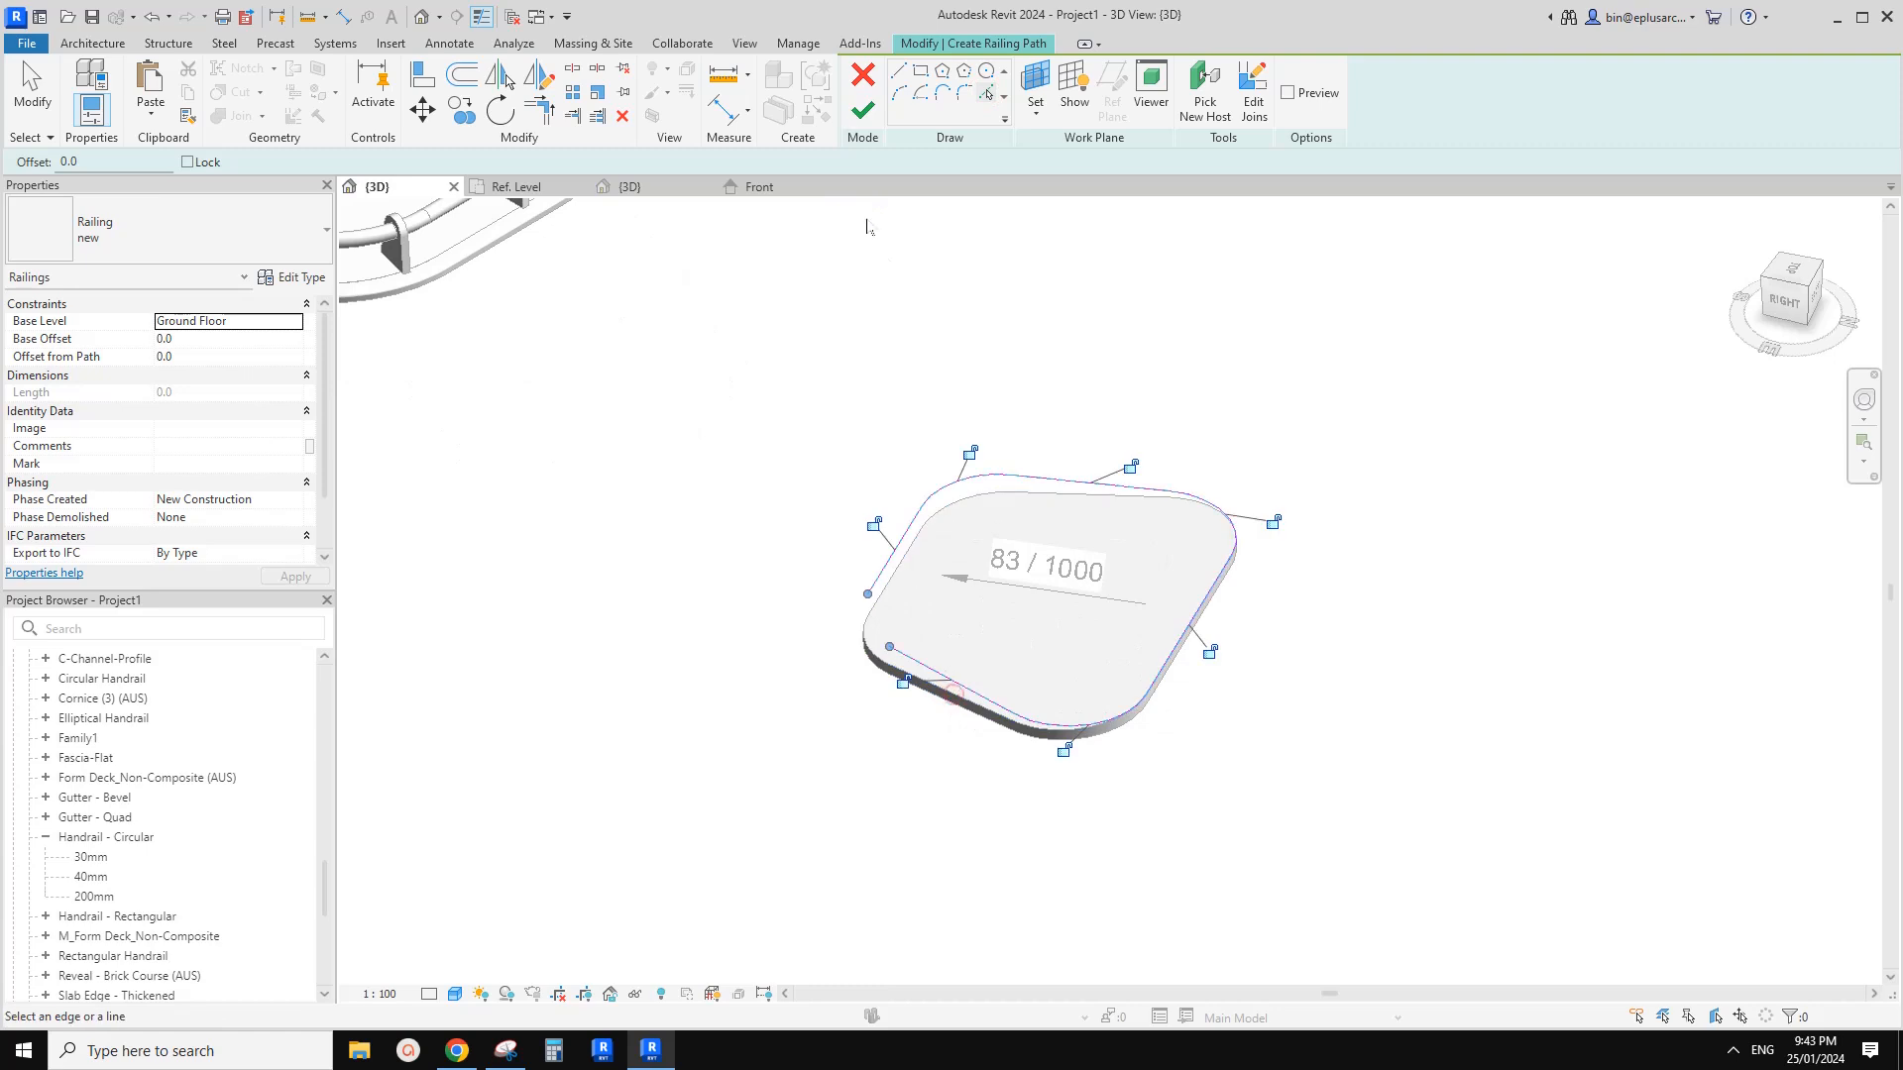
click(863, 111)
shift+middle_drag(1073, 530, 951, 595)
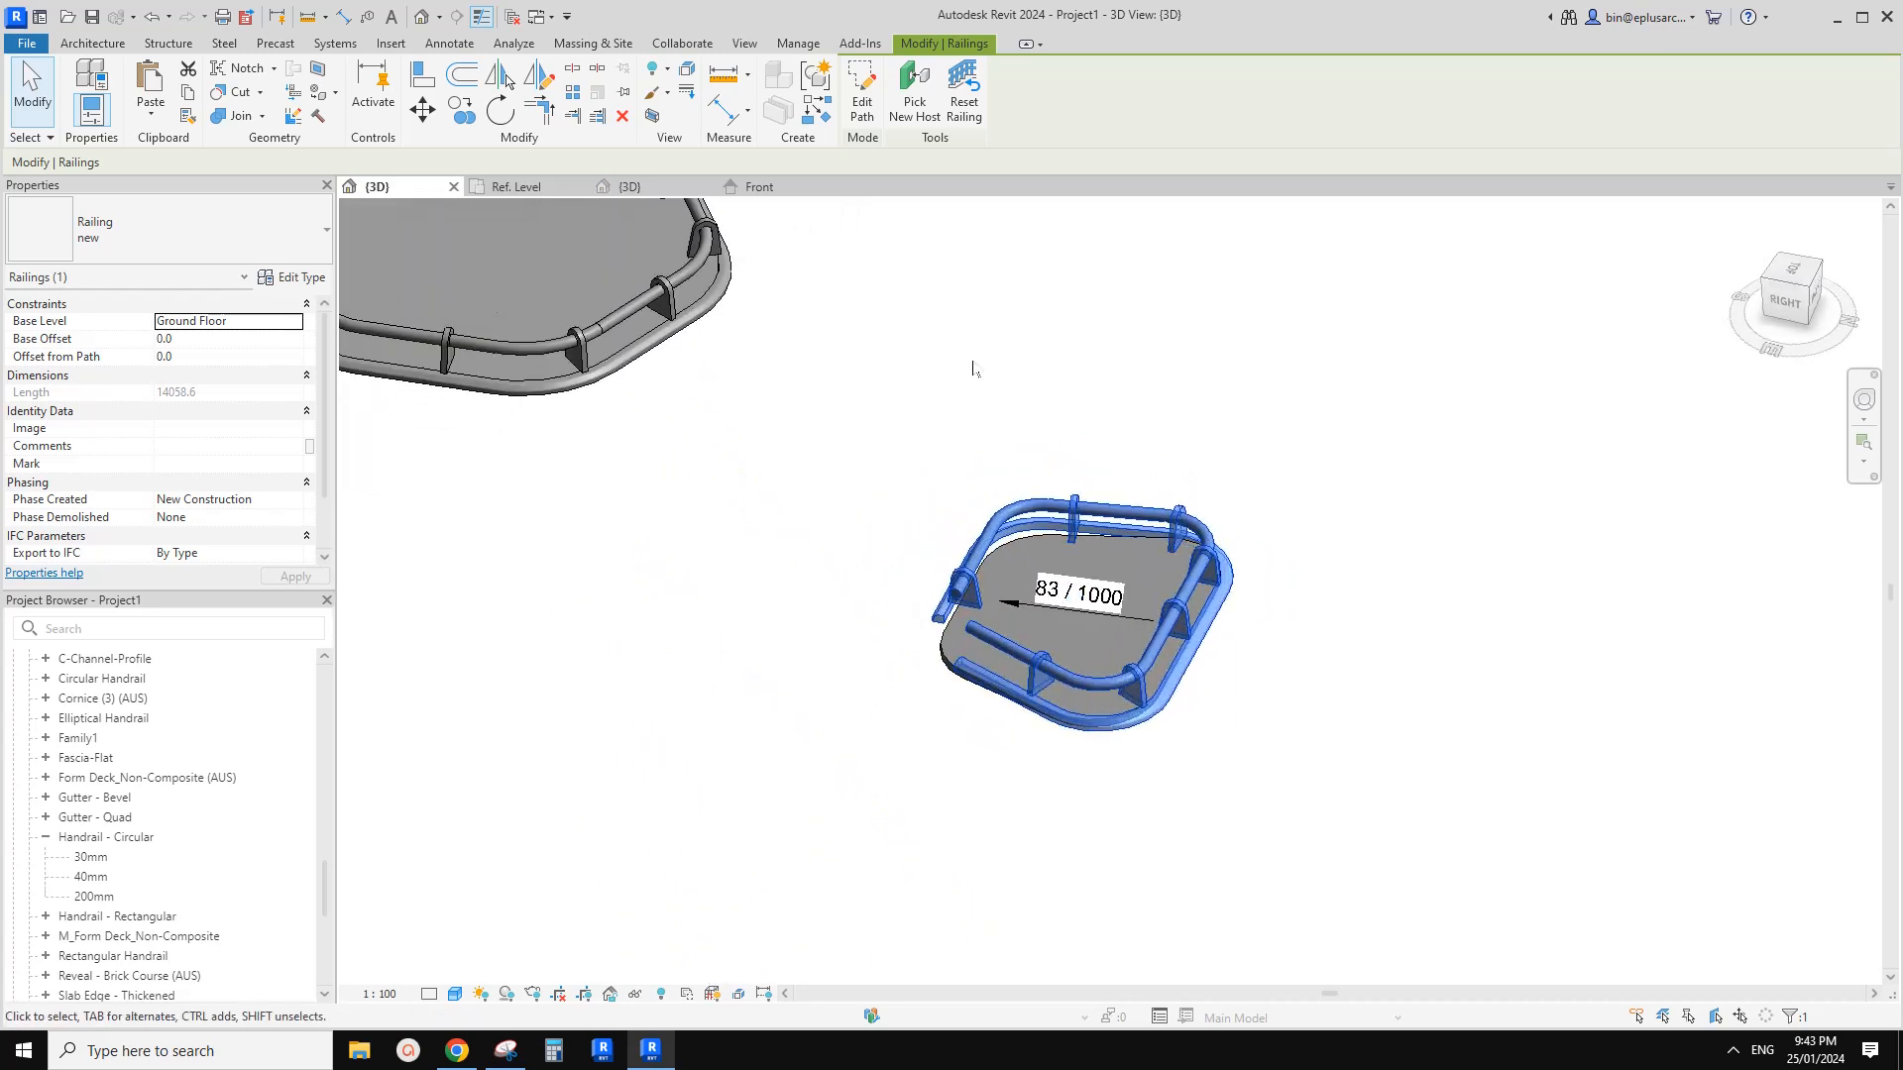
Host the new railing on the sloped floor and inspect its rails and gaps from several angles
click(915, 104)
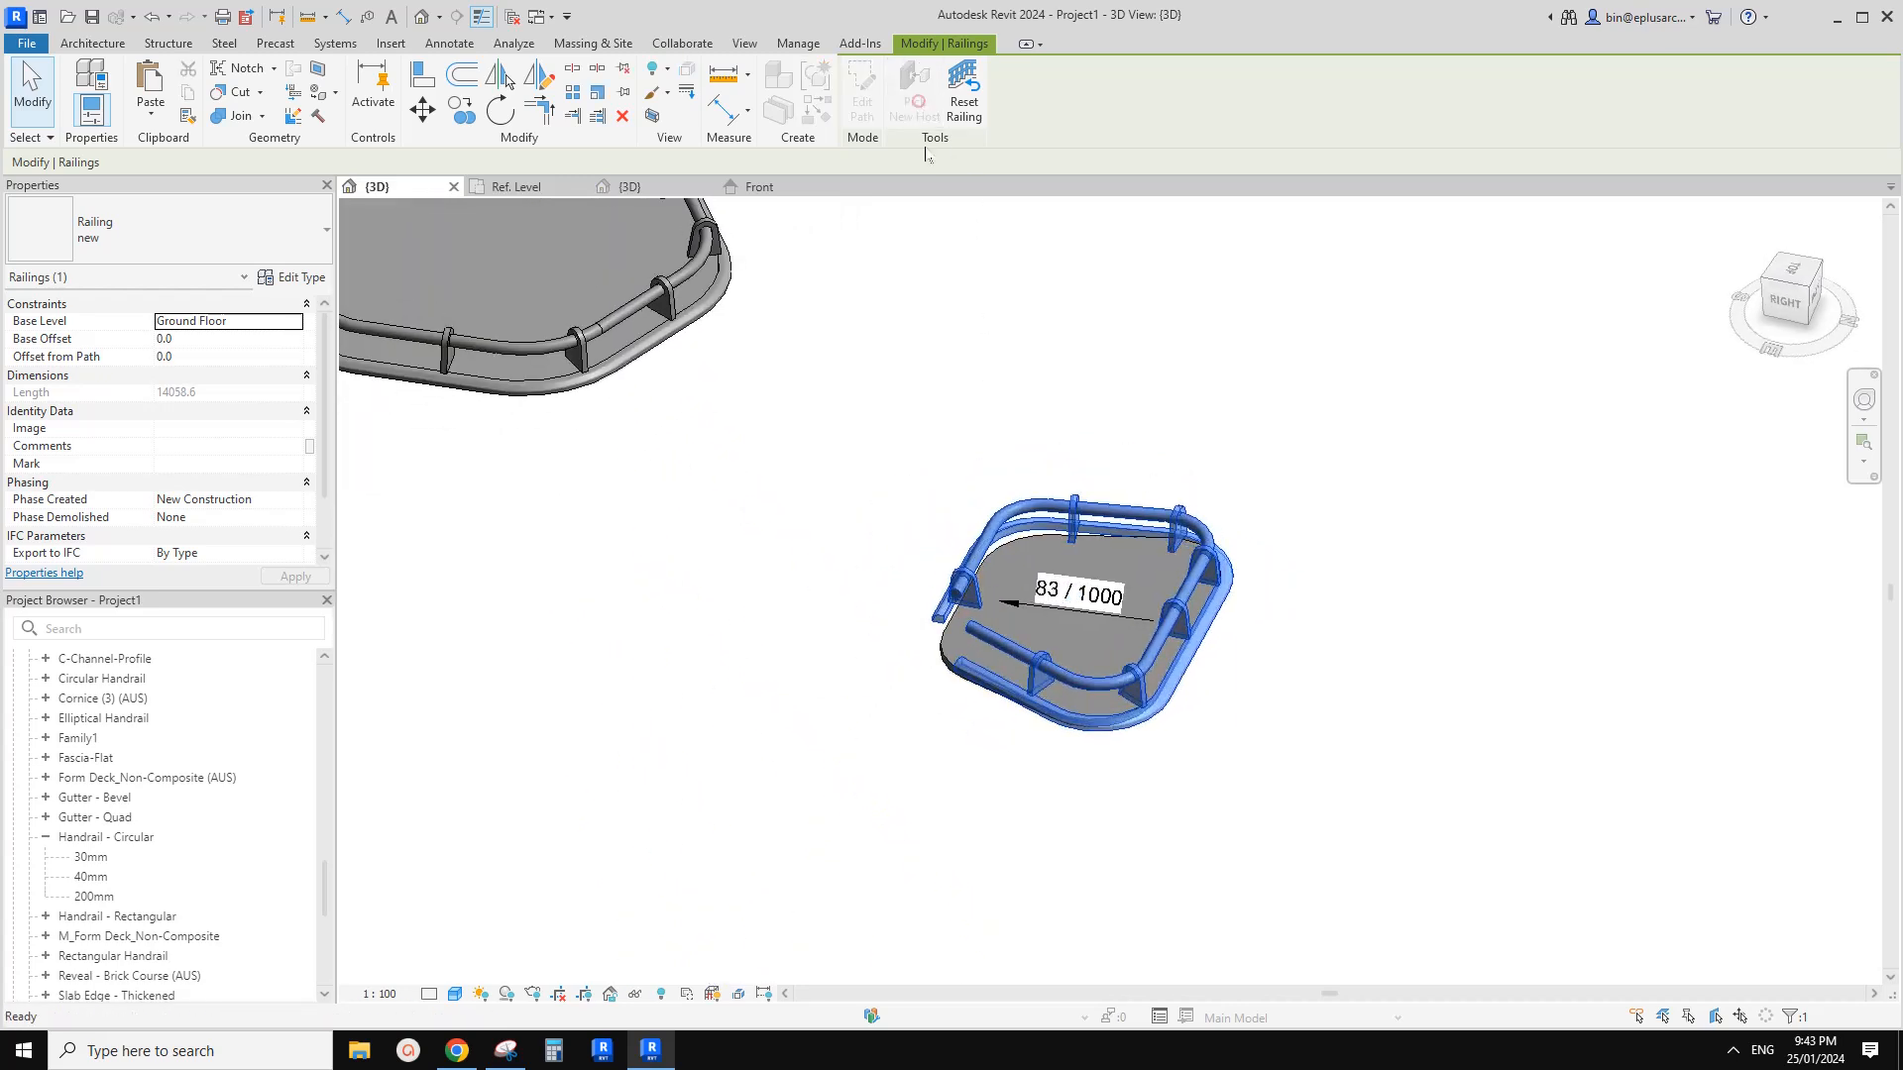
click(1087, 641)
shift+middle_drag(1278, 567, 1337, 386)
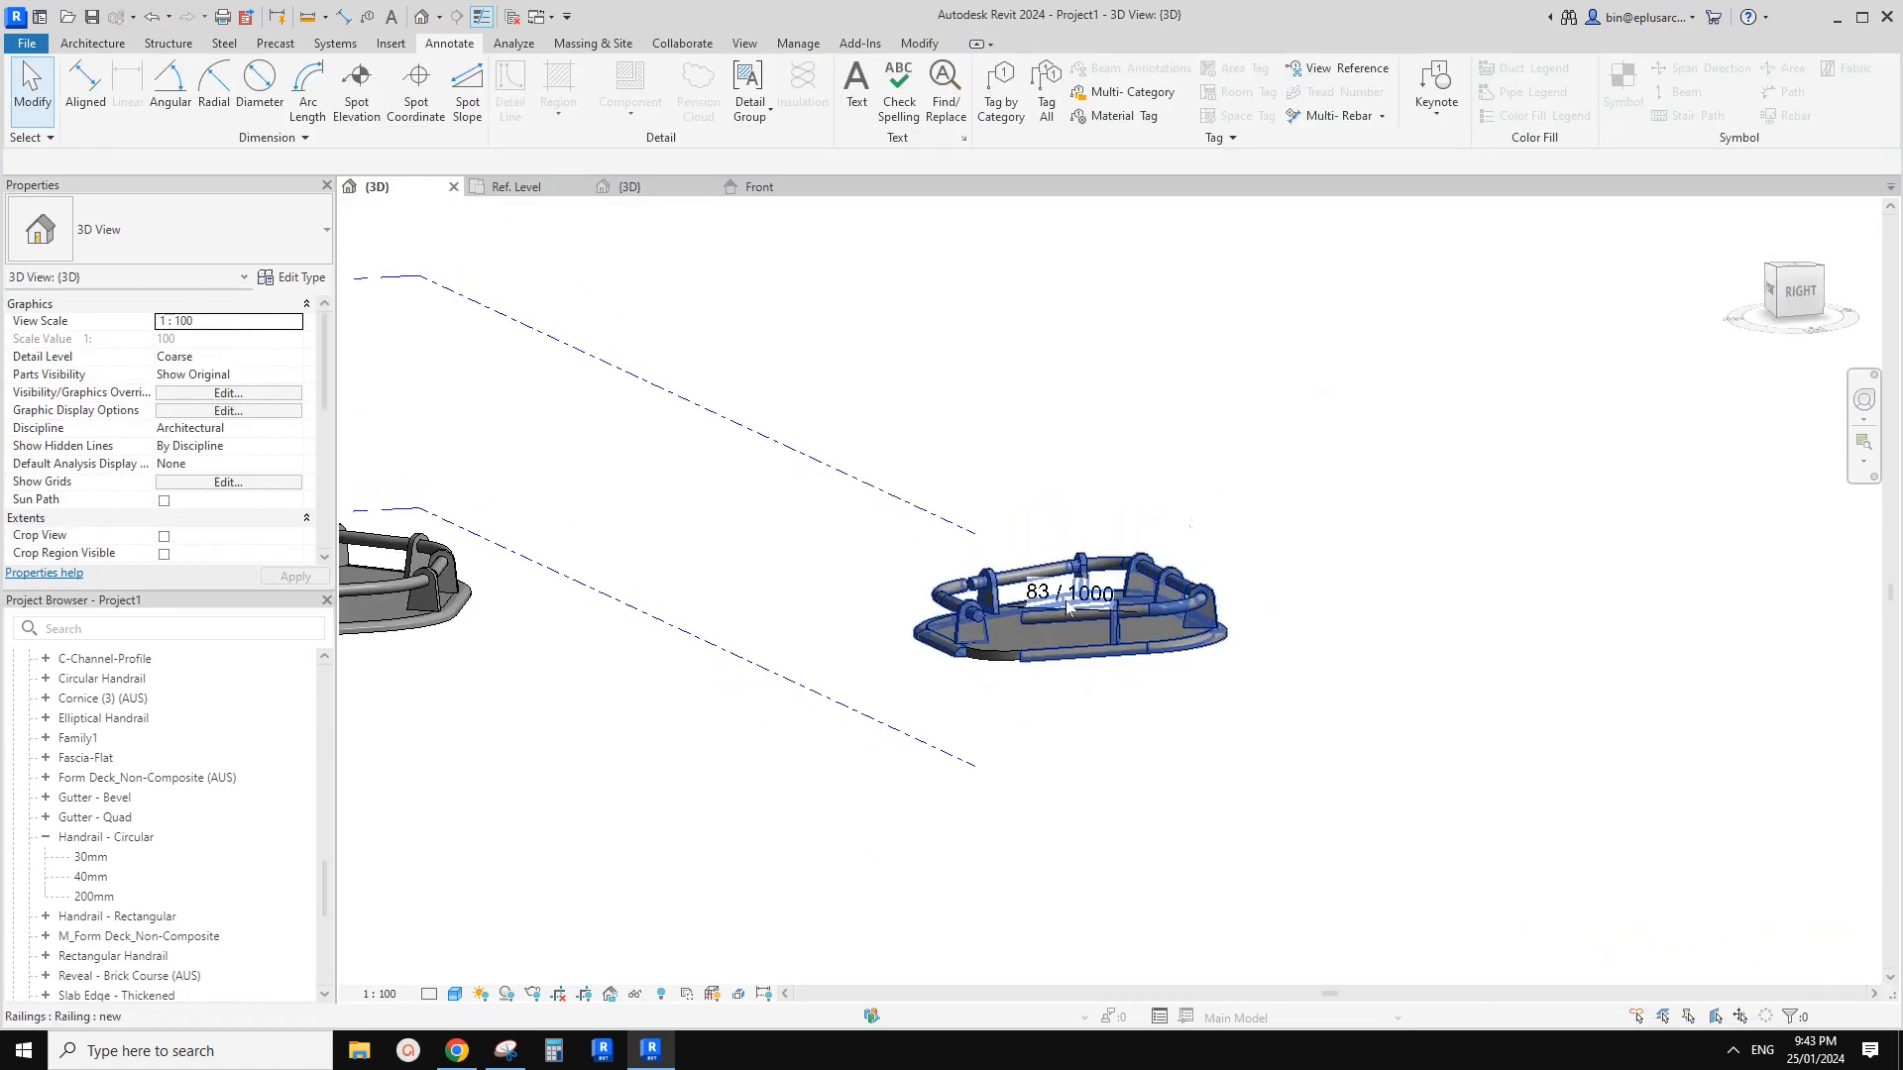
scroll(1031, 624, up, 2)
shift+middle_drag(1026, 641, 945, 617)
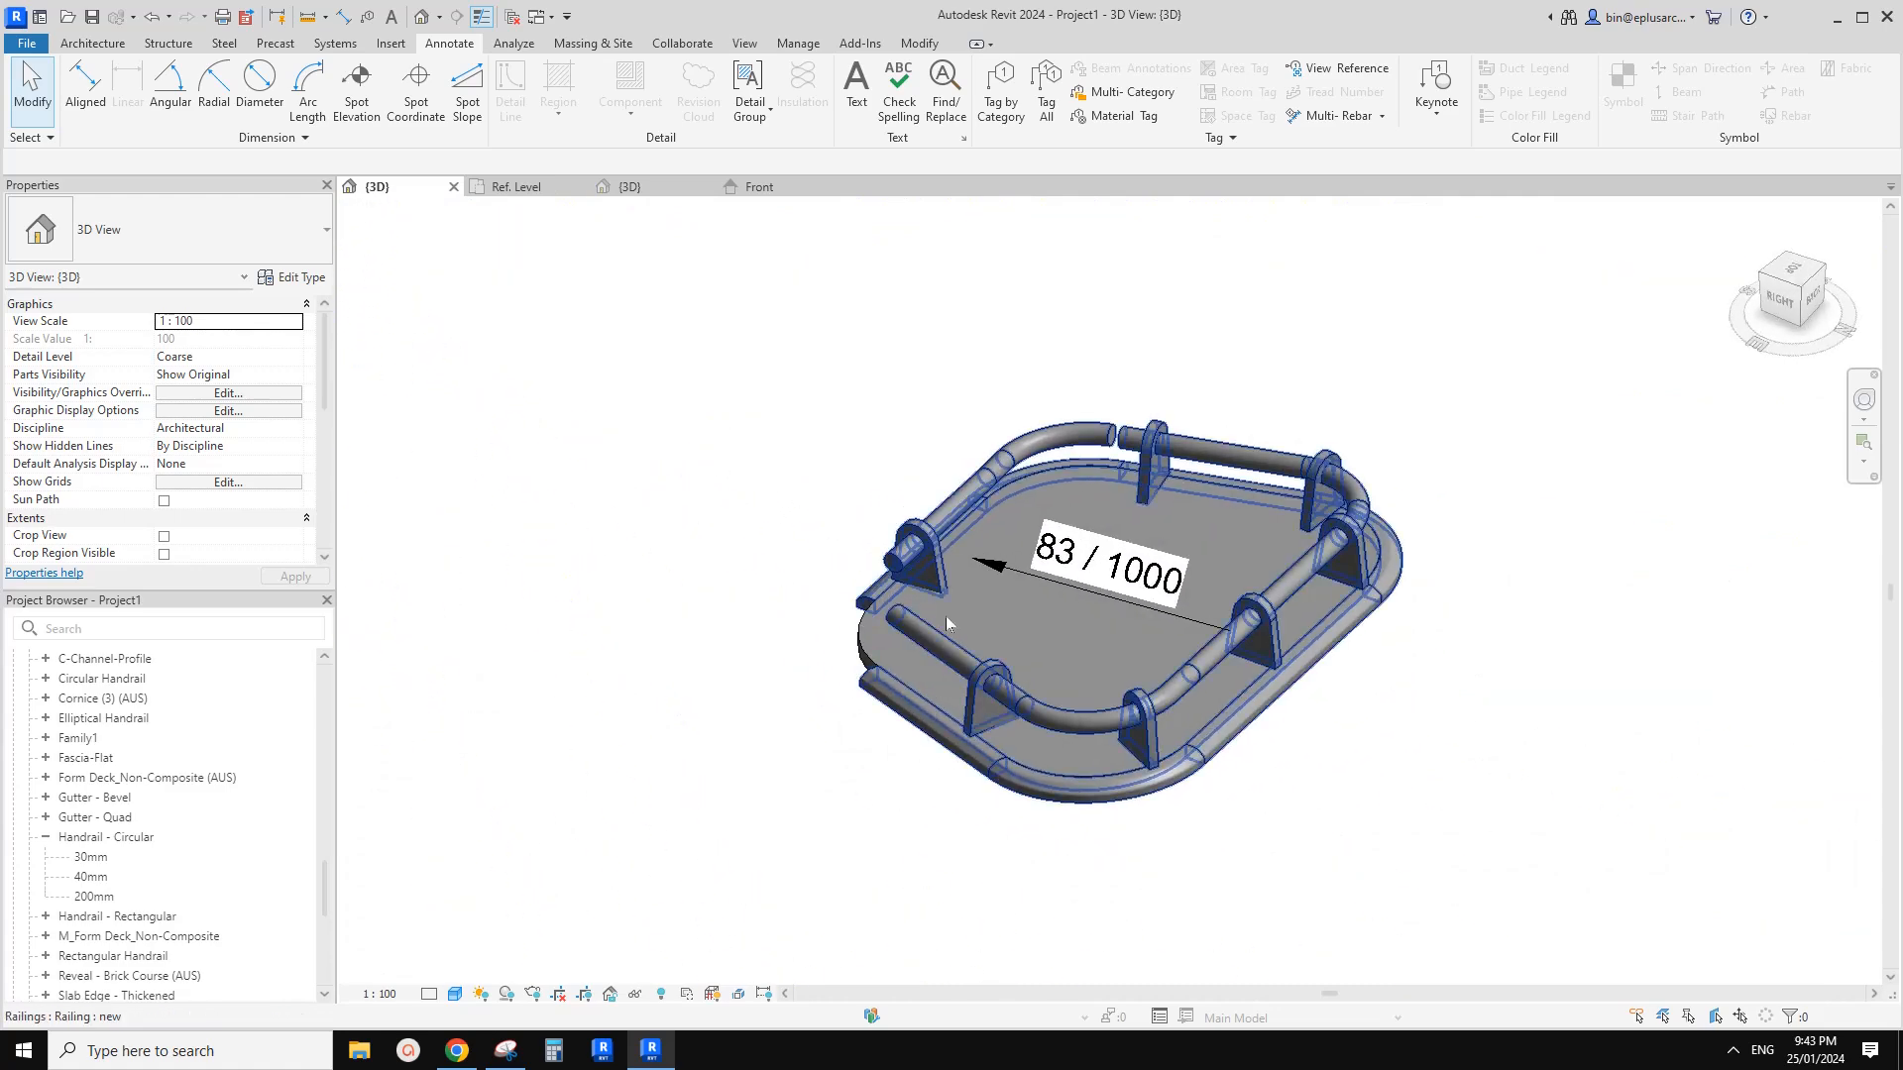
shift+middle_drag(868, 697, 1086, 613)
scroll(877, 658, down, 2)
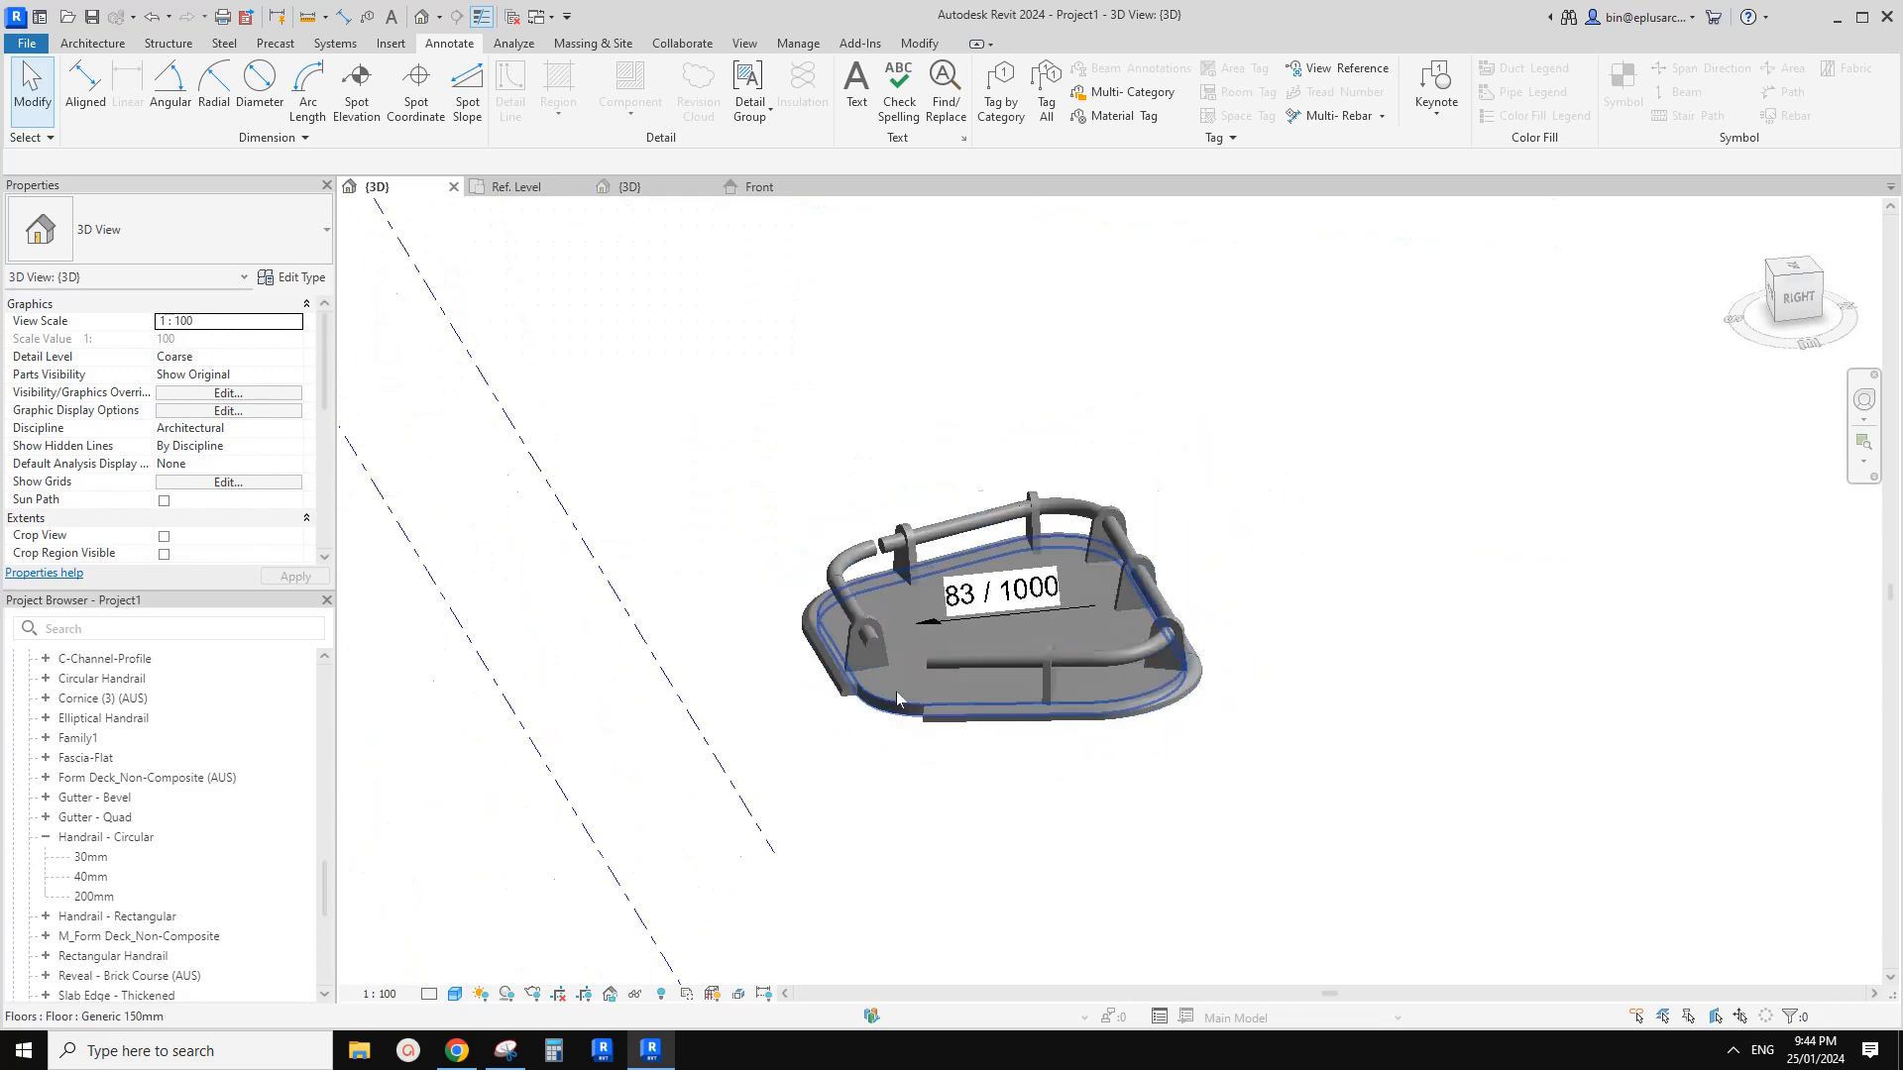
Copy the rounded hexagonal floor without its railing to the empty area in front of the original
middle_drag(853, 684, 842, 432)
click(985, 557)
key(c)
key(o)
click(818, 440)
click(901, 641)
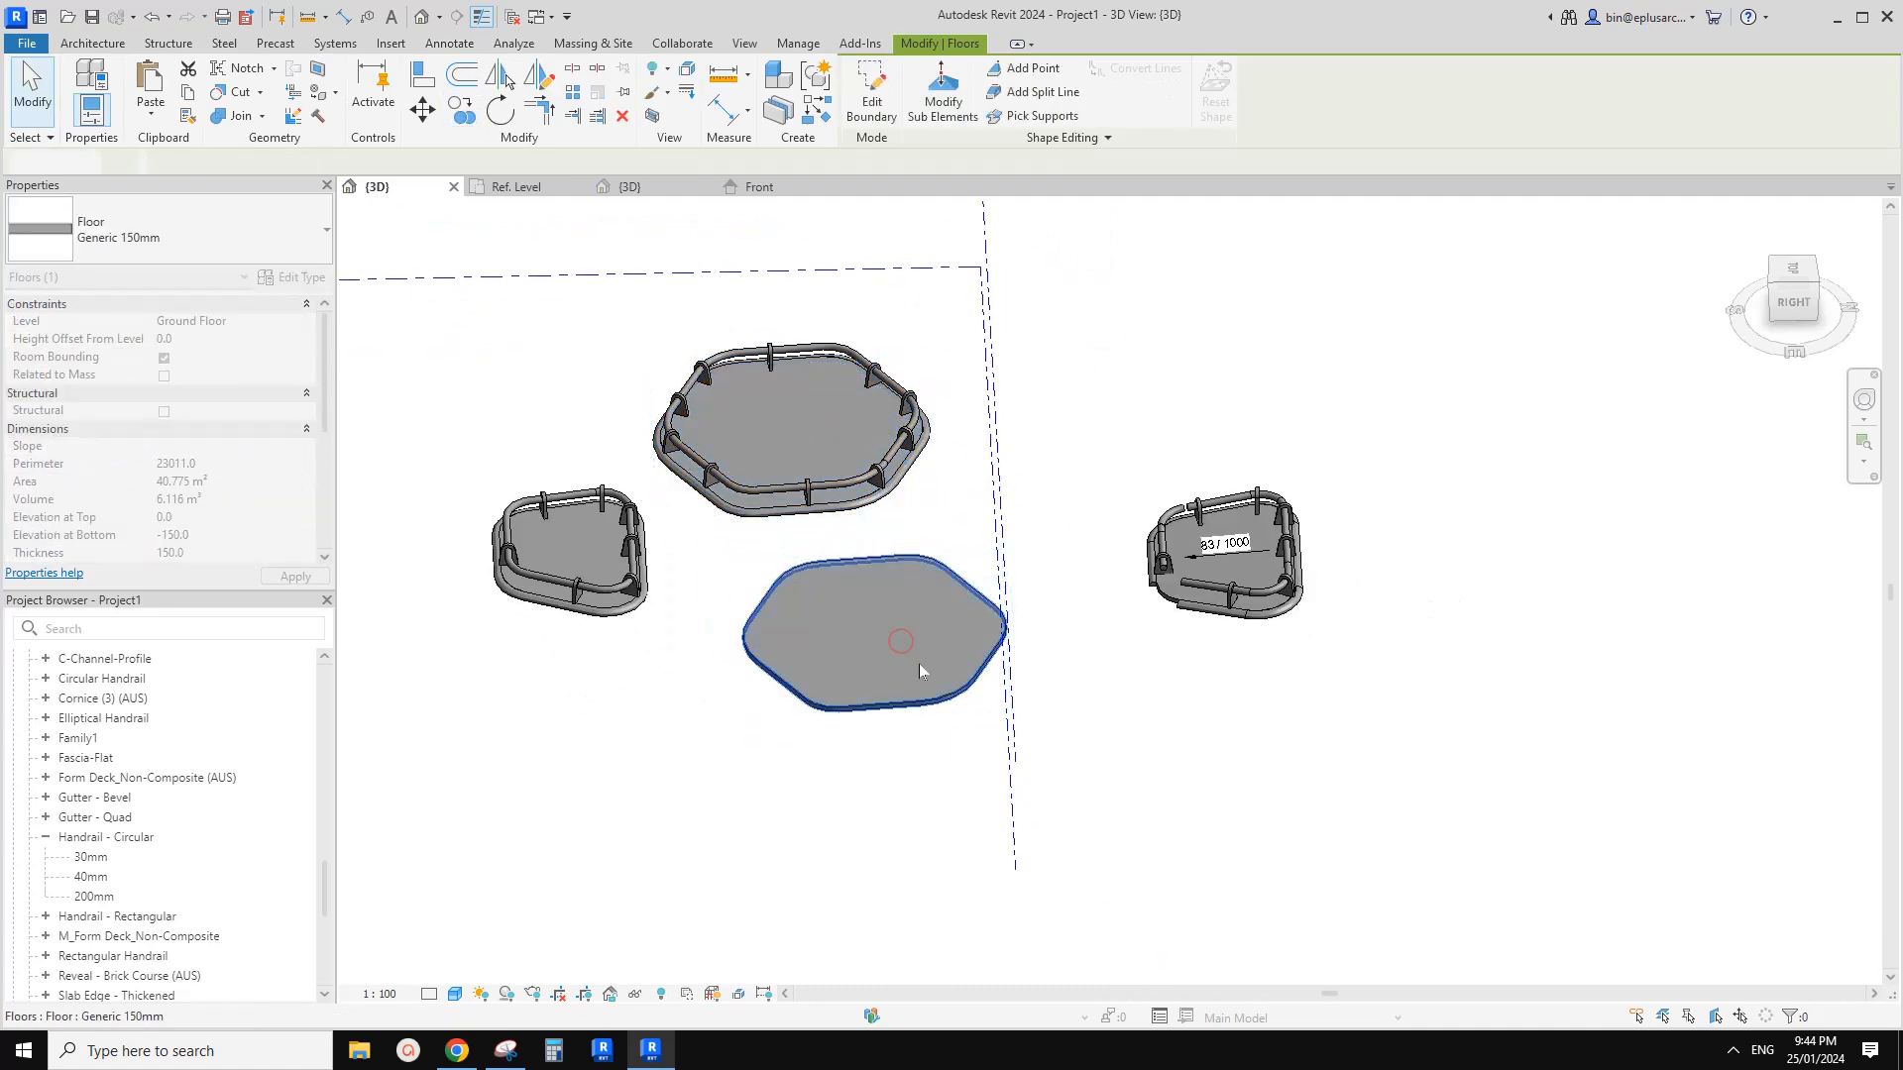
Edit the copied hexagonal floor's boundary so one short straight edge defines a slope of -5°
double_click(918, 671)
scroll(918, 671, up, 2)
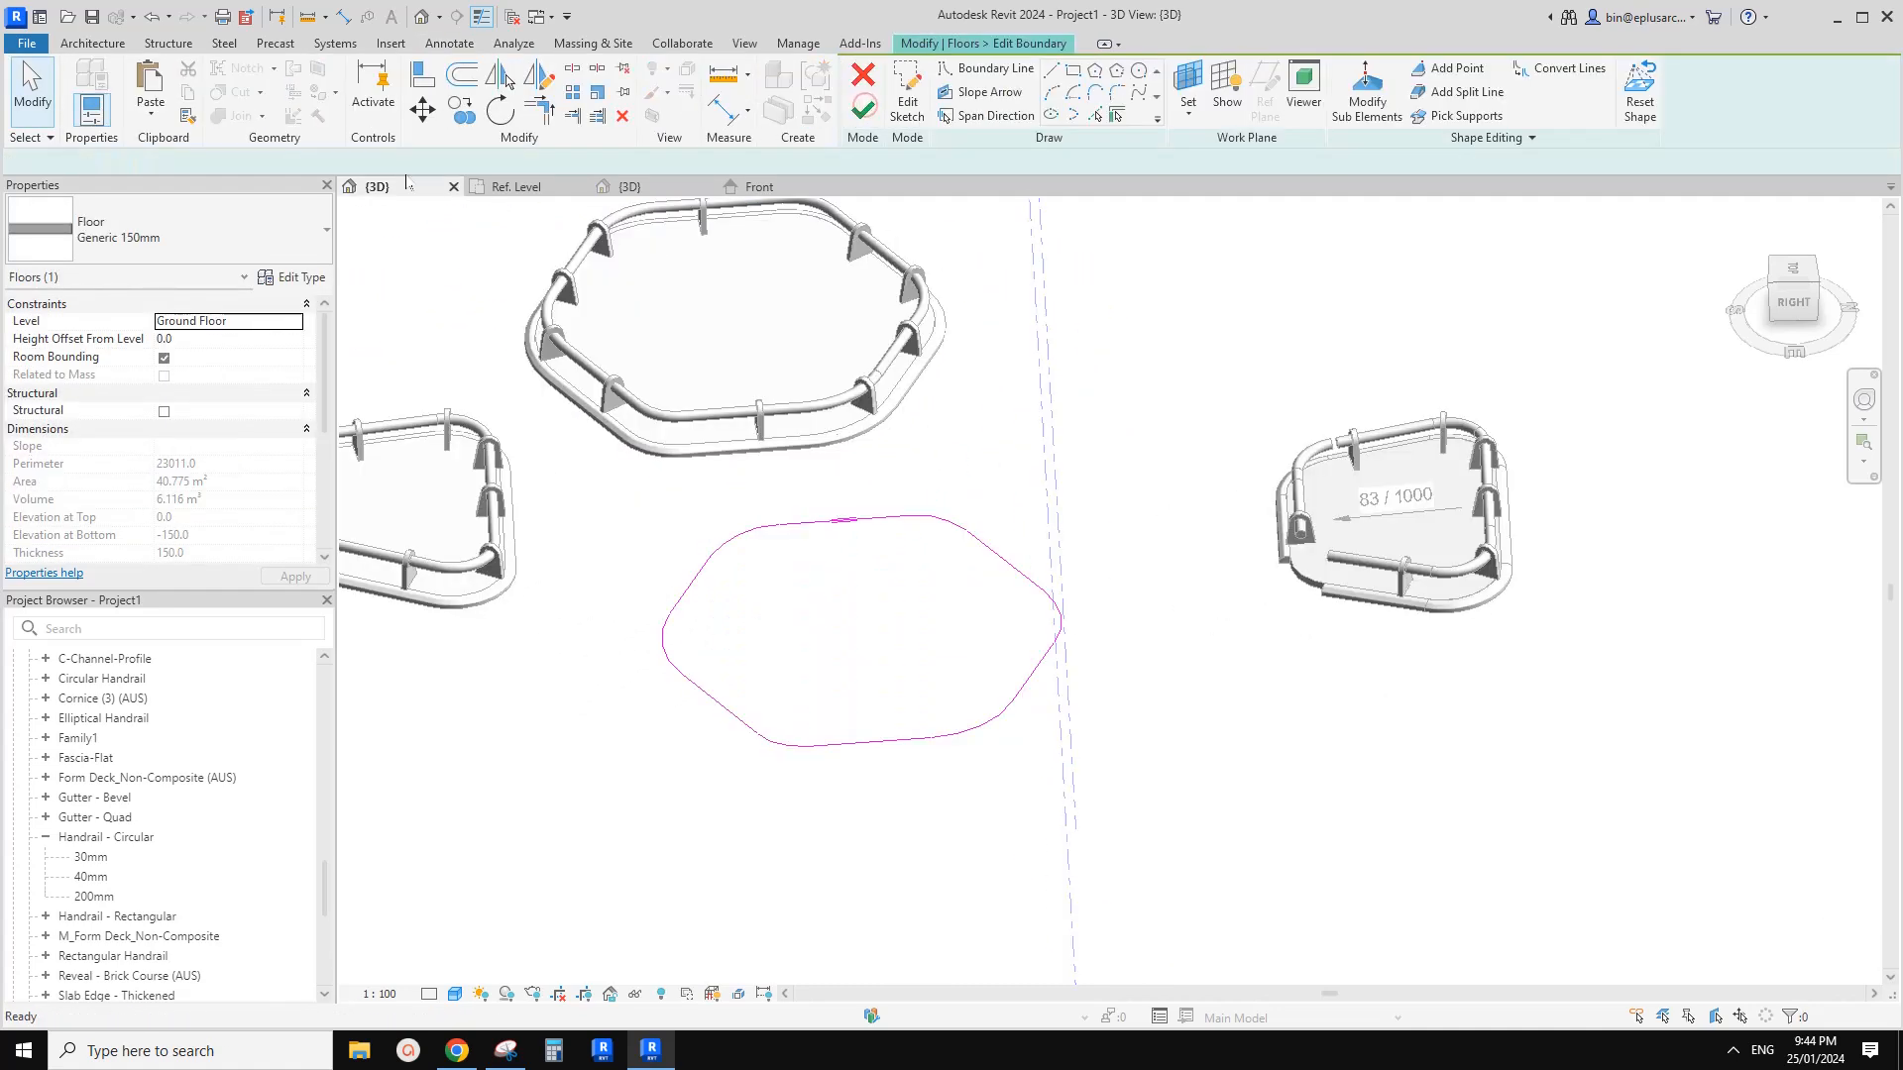
click(1044, 675)
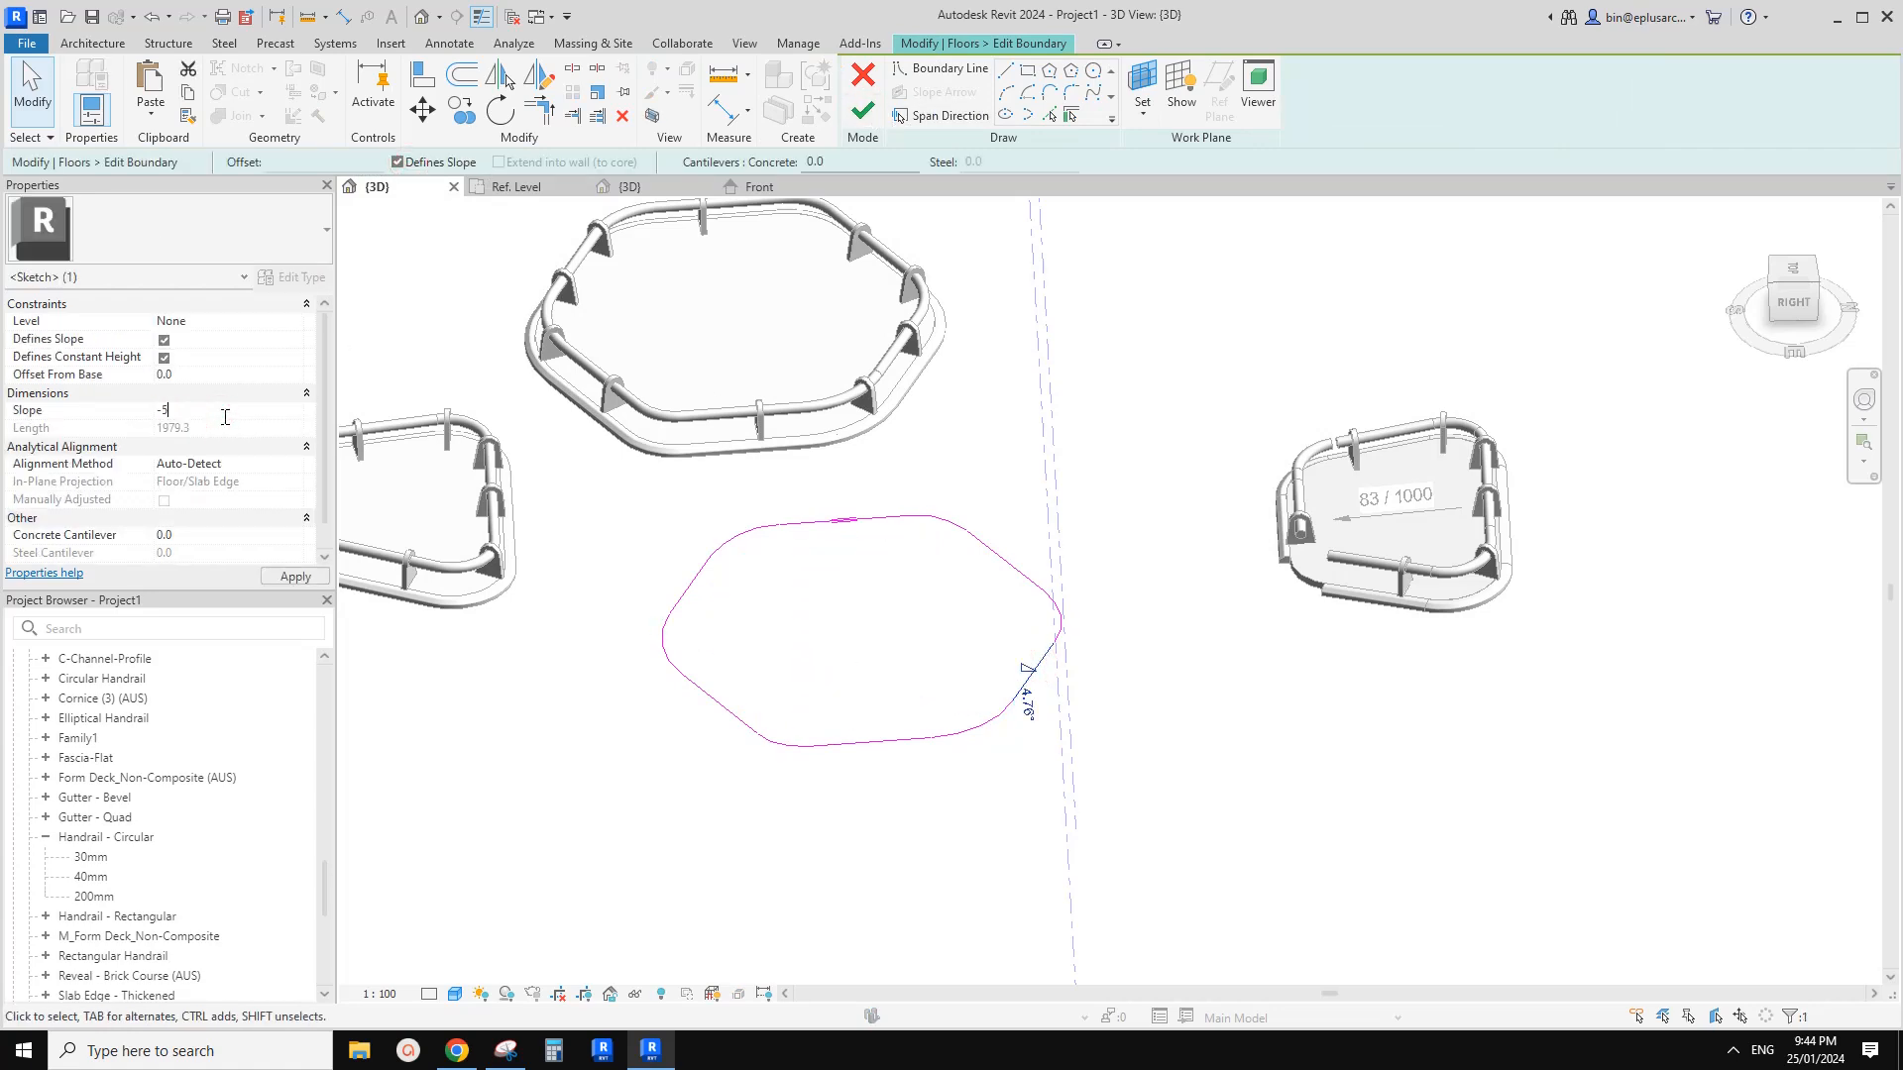
click(863, 111)
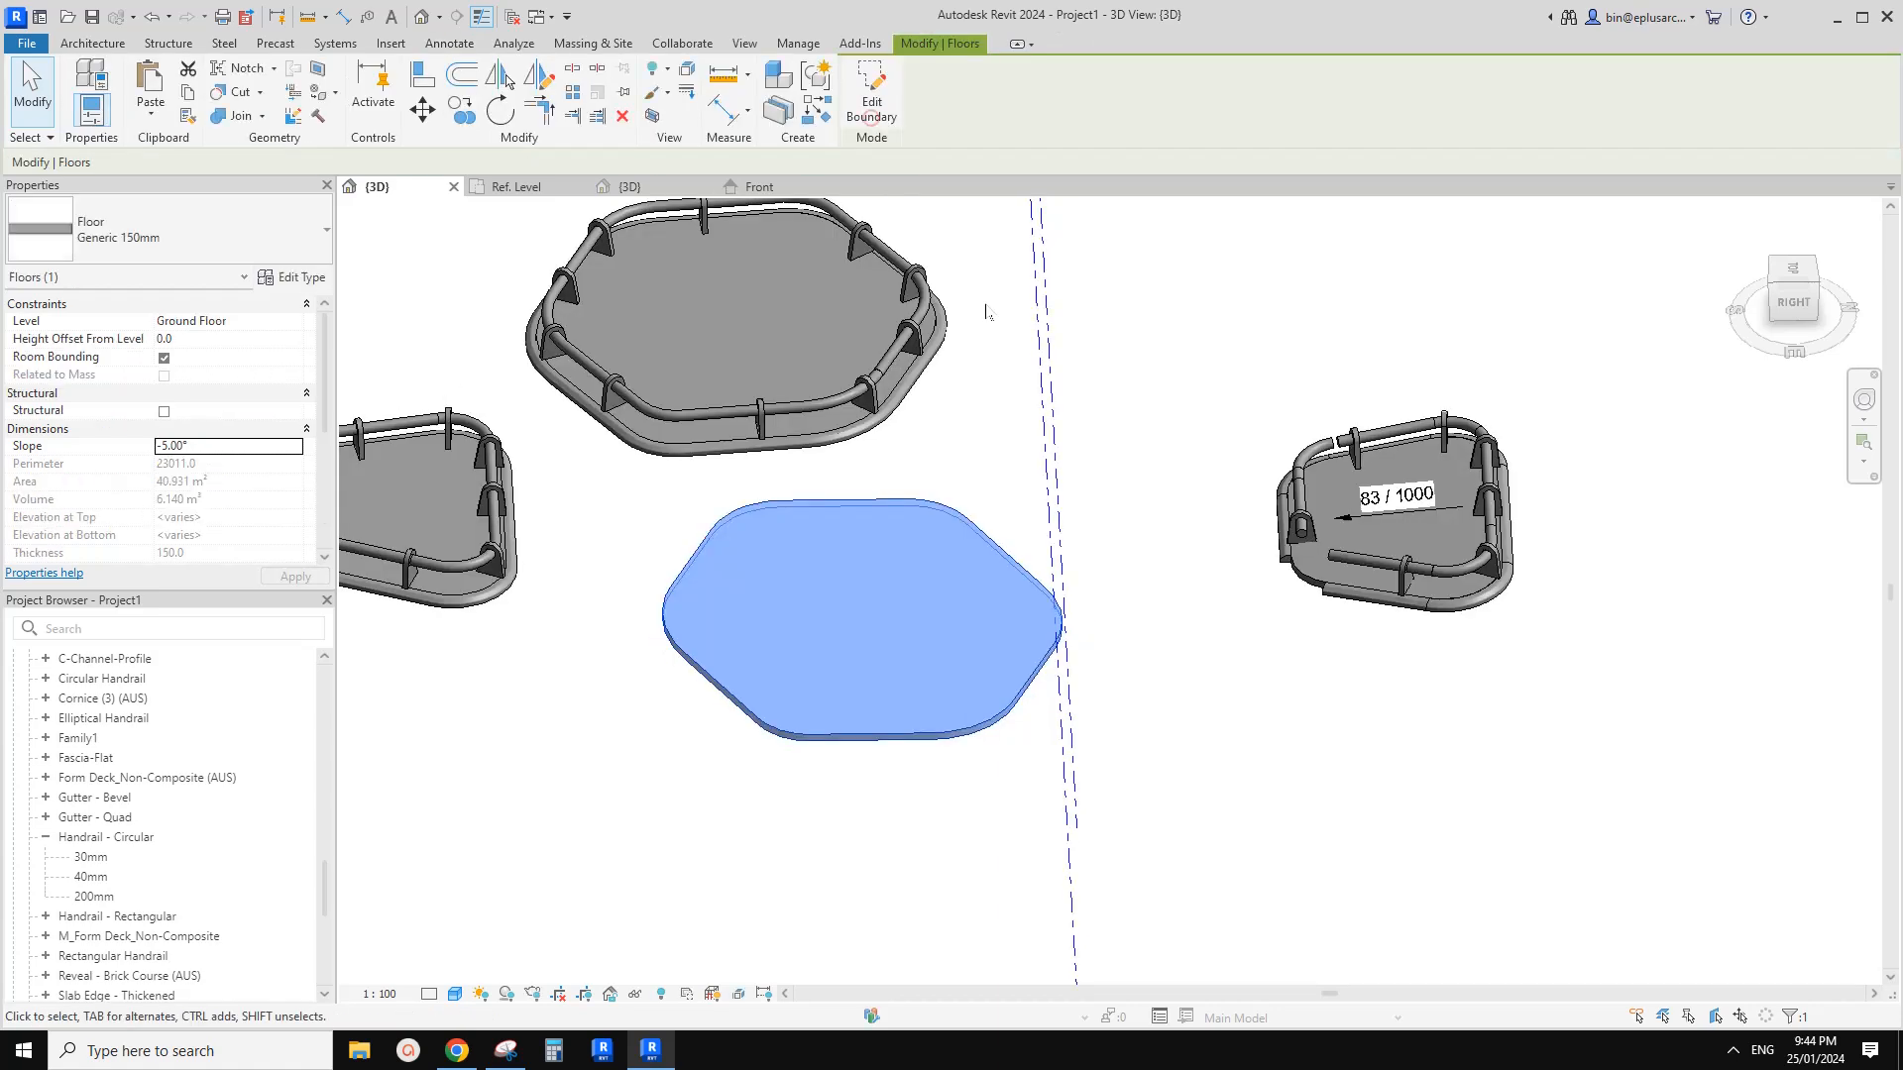
Start a railing of the same type as the original hexagonal floor's railing and pick a straight front edge of the sloped copy
shift+middle_drag(783, 318, 824, 447)
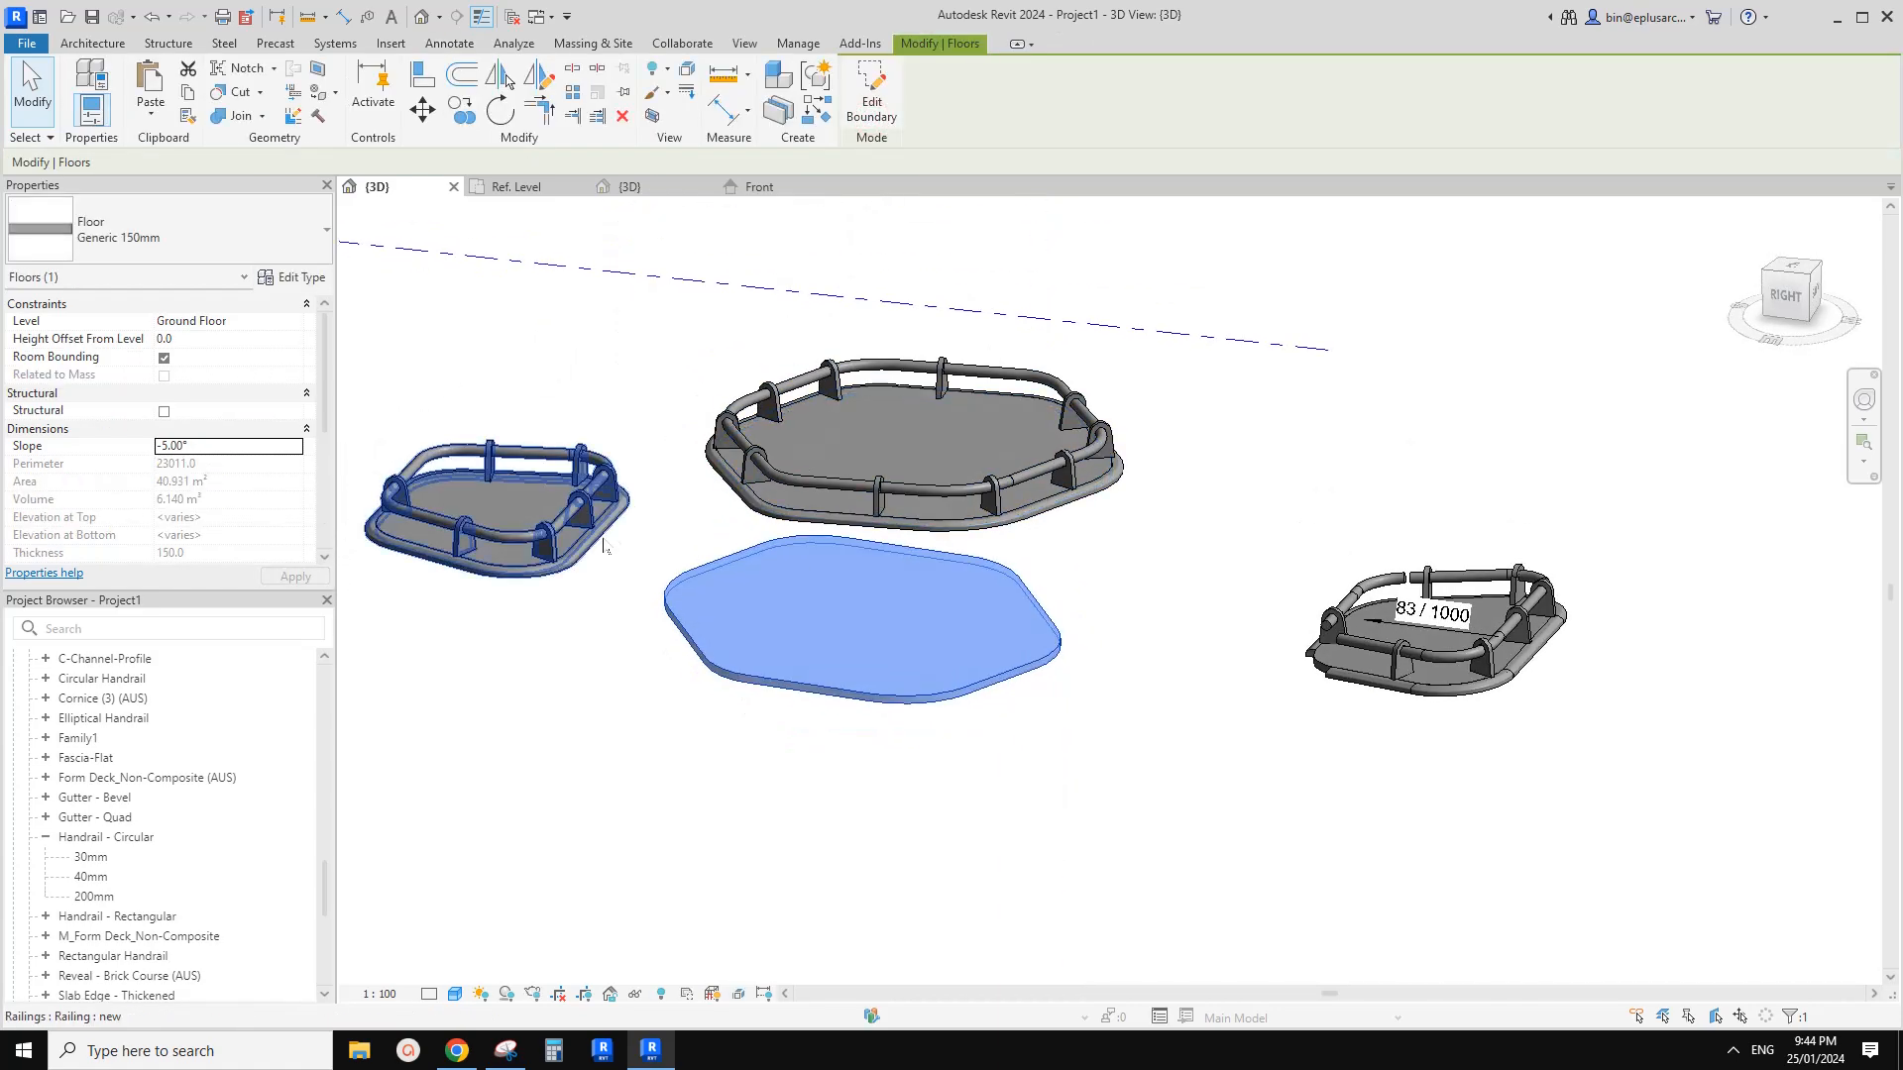
click(750, 513)
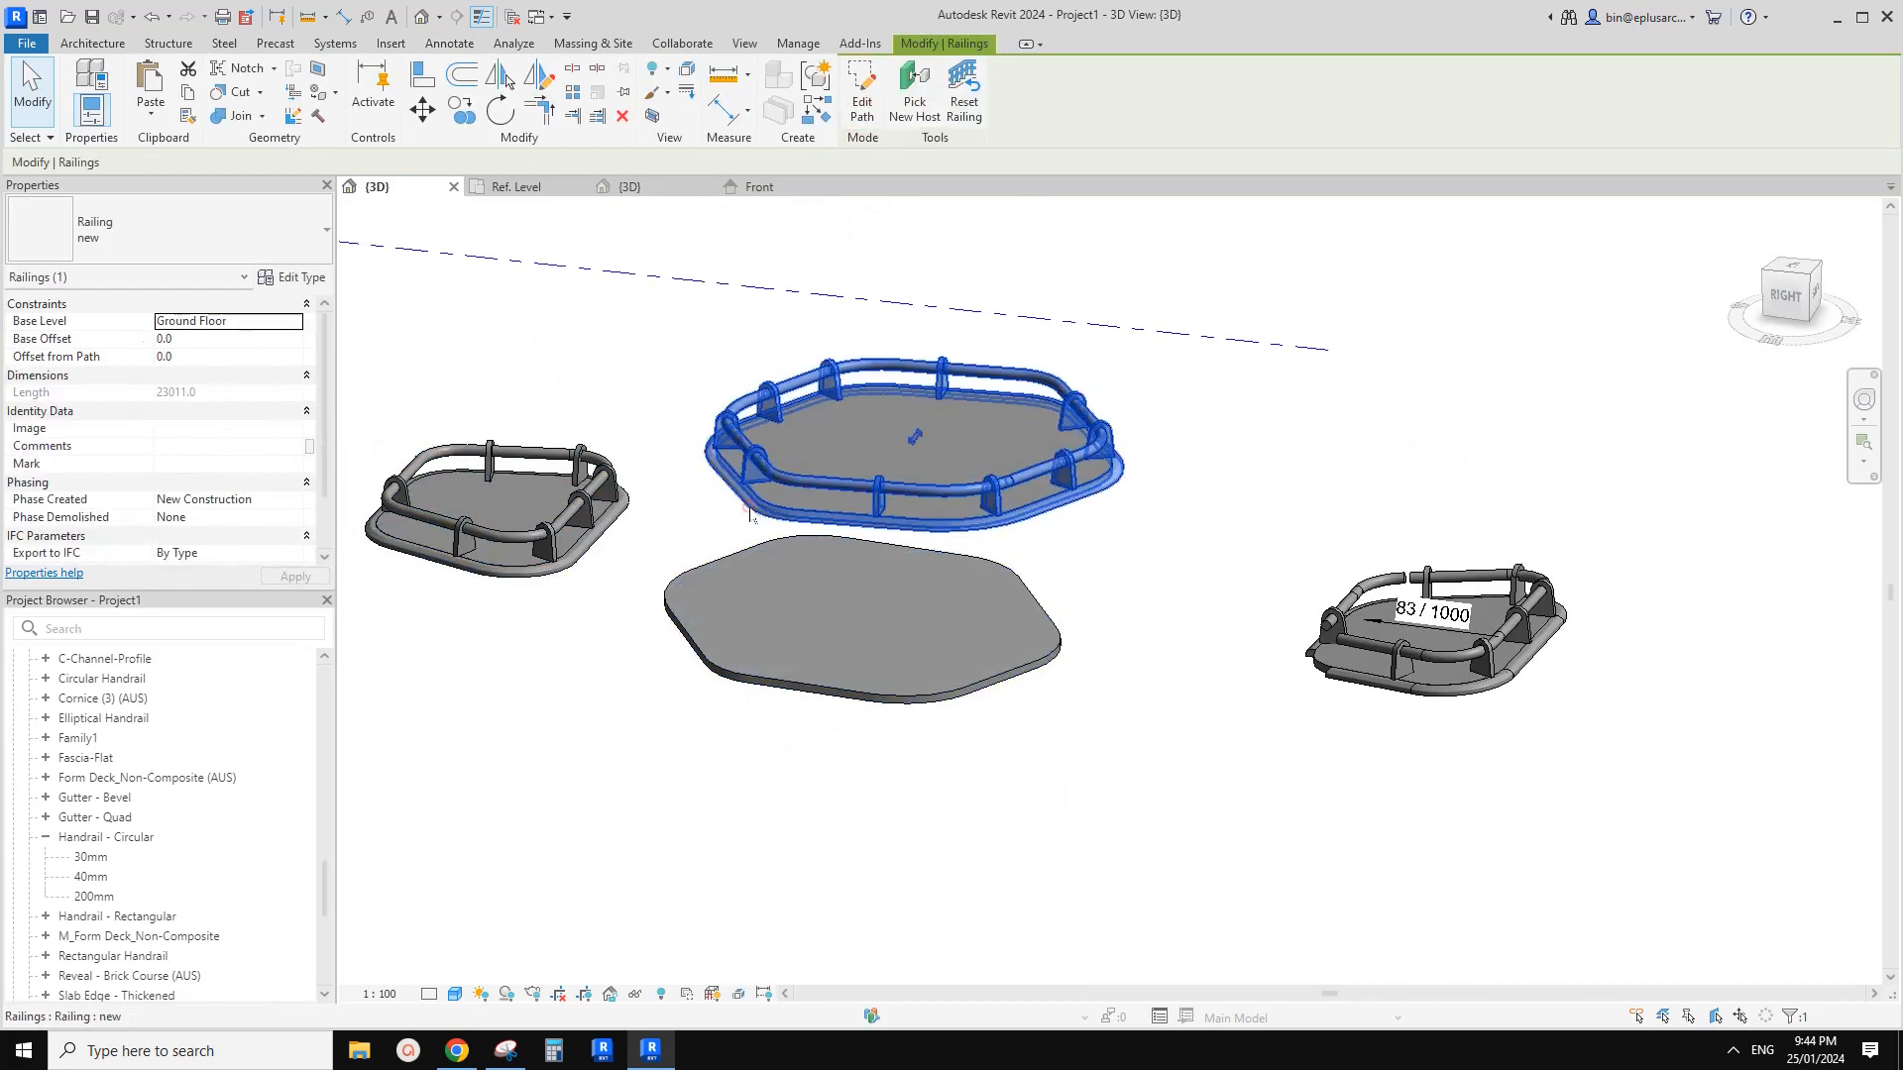
double_click(768, 402)
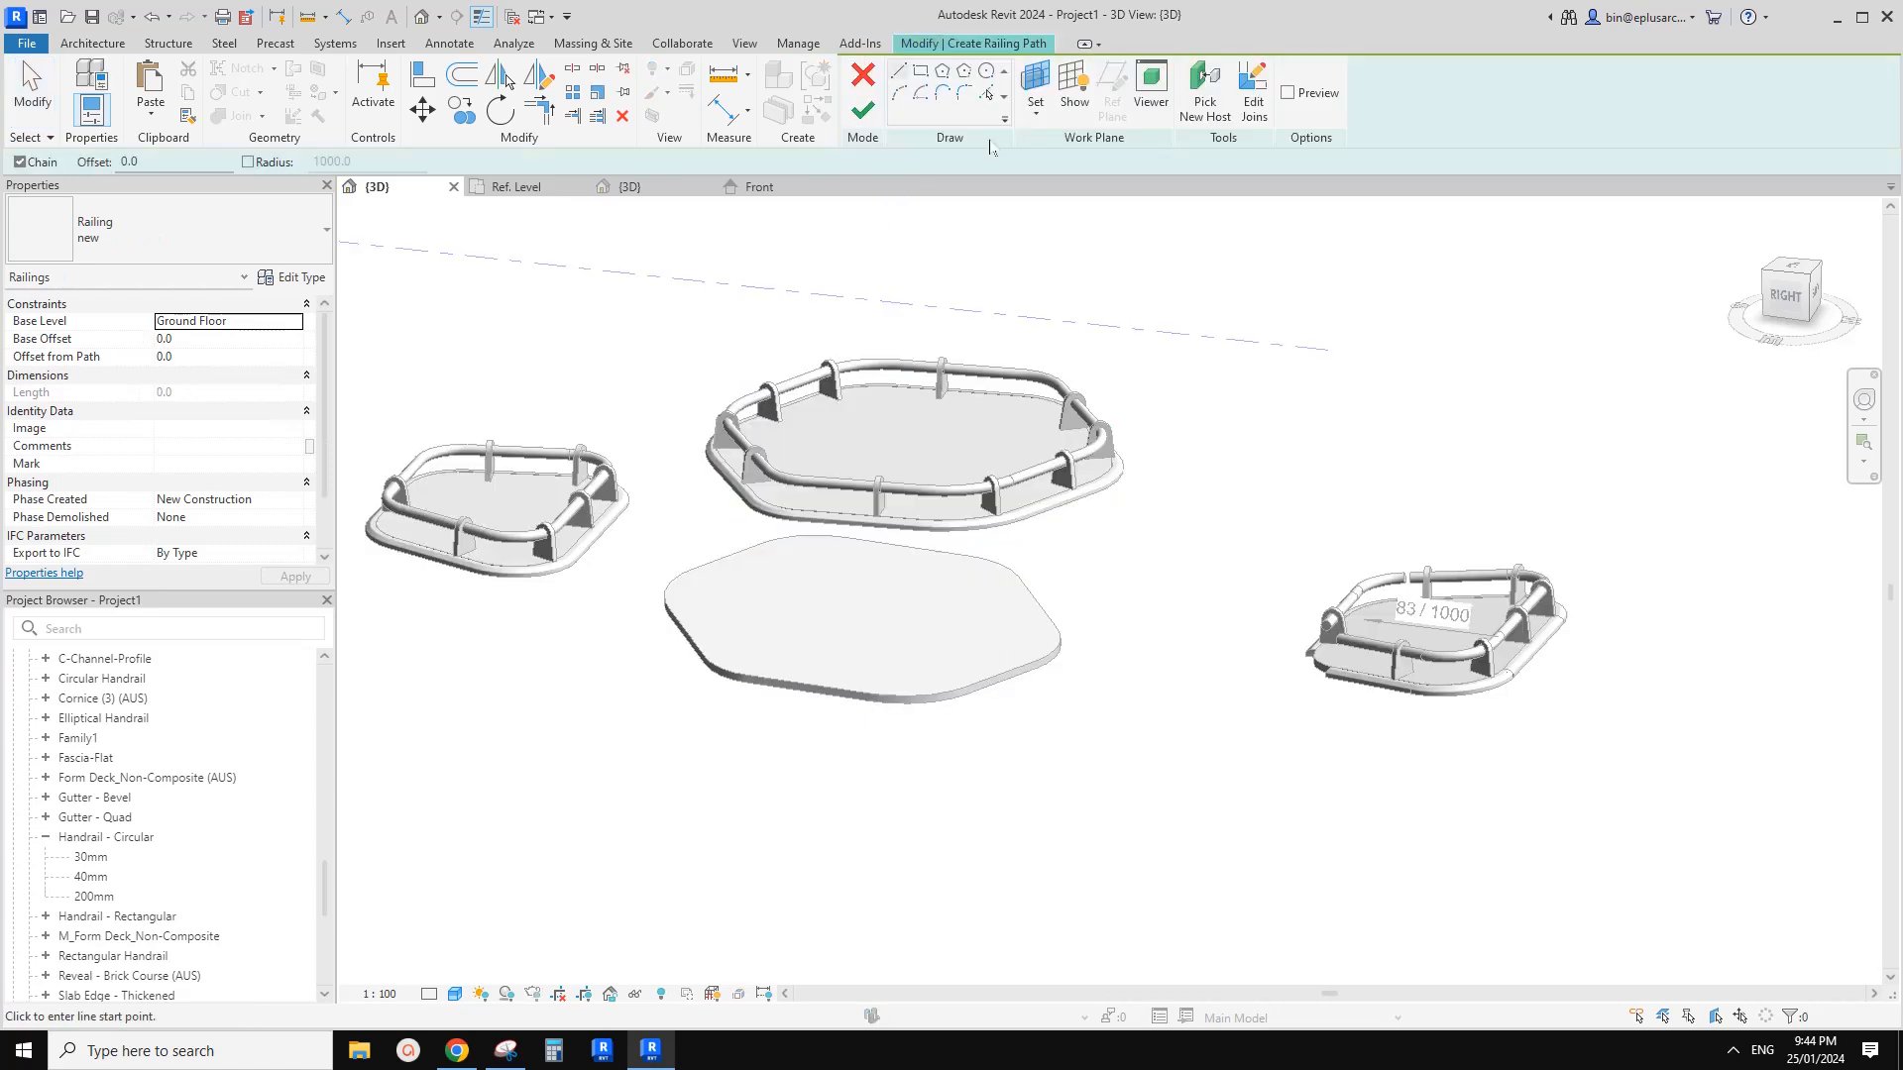
key(Tab)
click(841, 693)
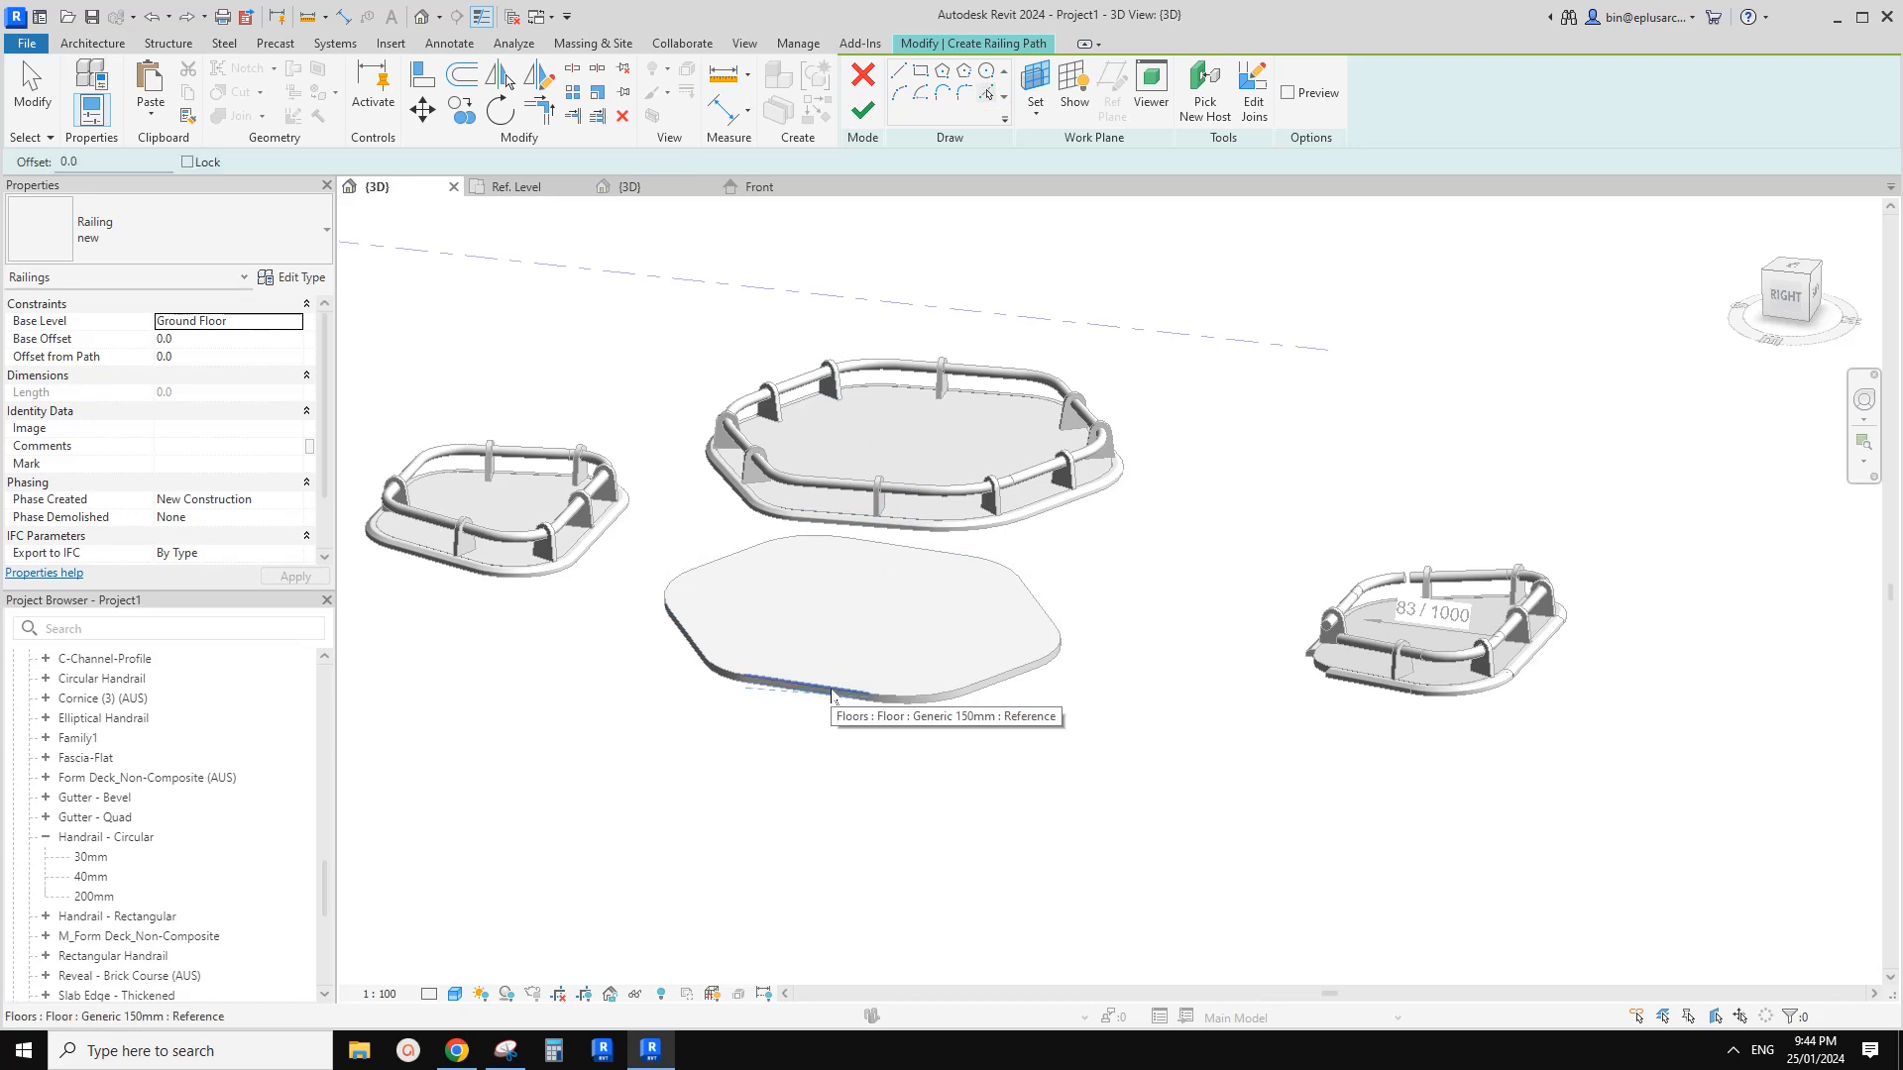
key(Tab)
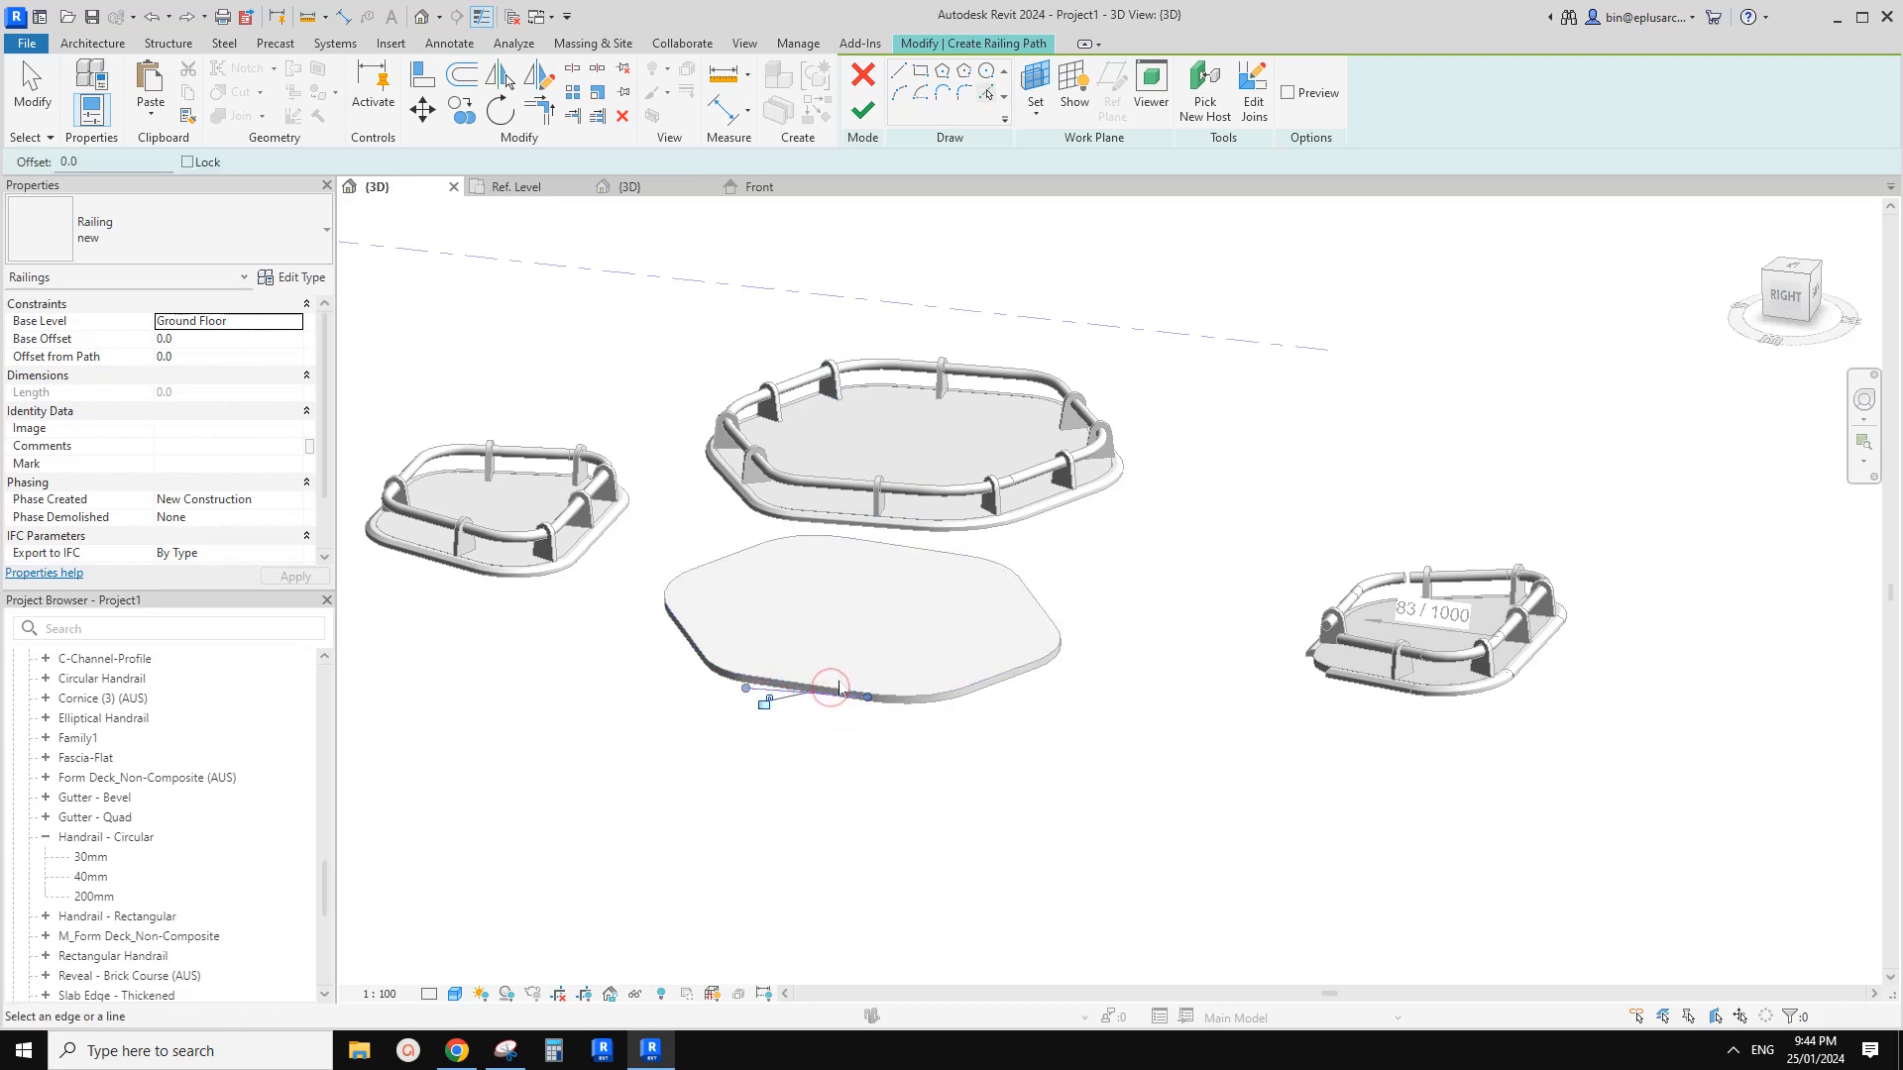
Pick the remaining straight and rounded edges of the sloped hexagonal floor to close the railing path
scroll(843, 694, up, 2)
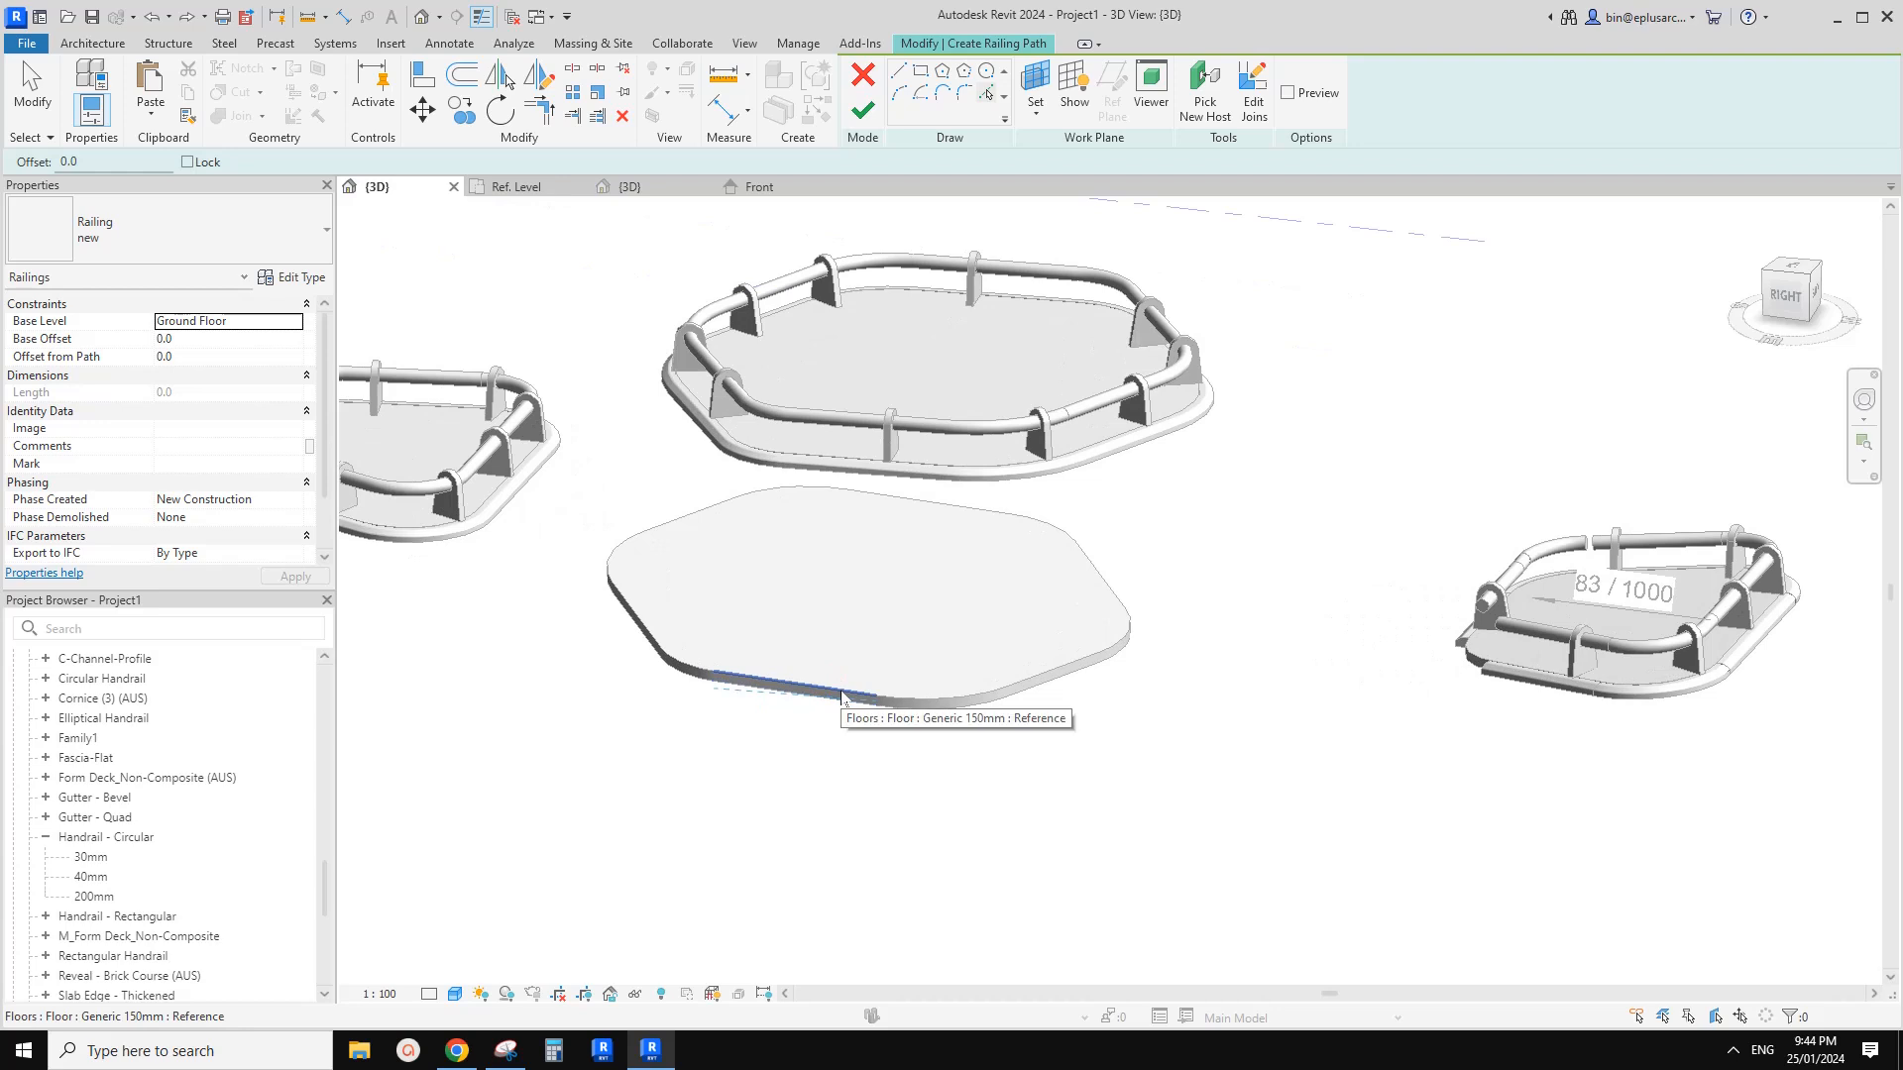
key(Tab)
click(841, 697)
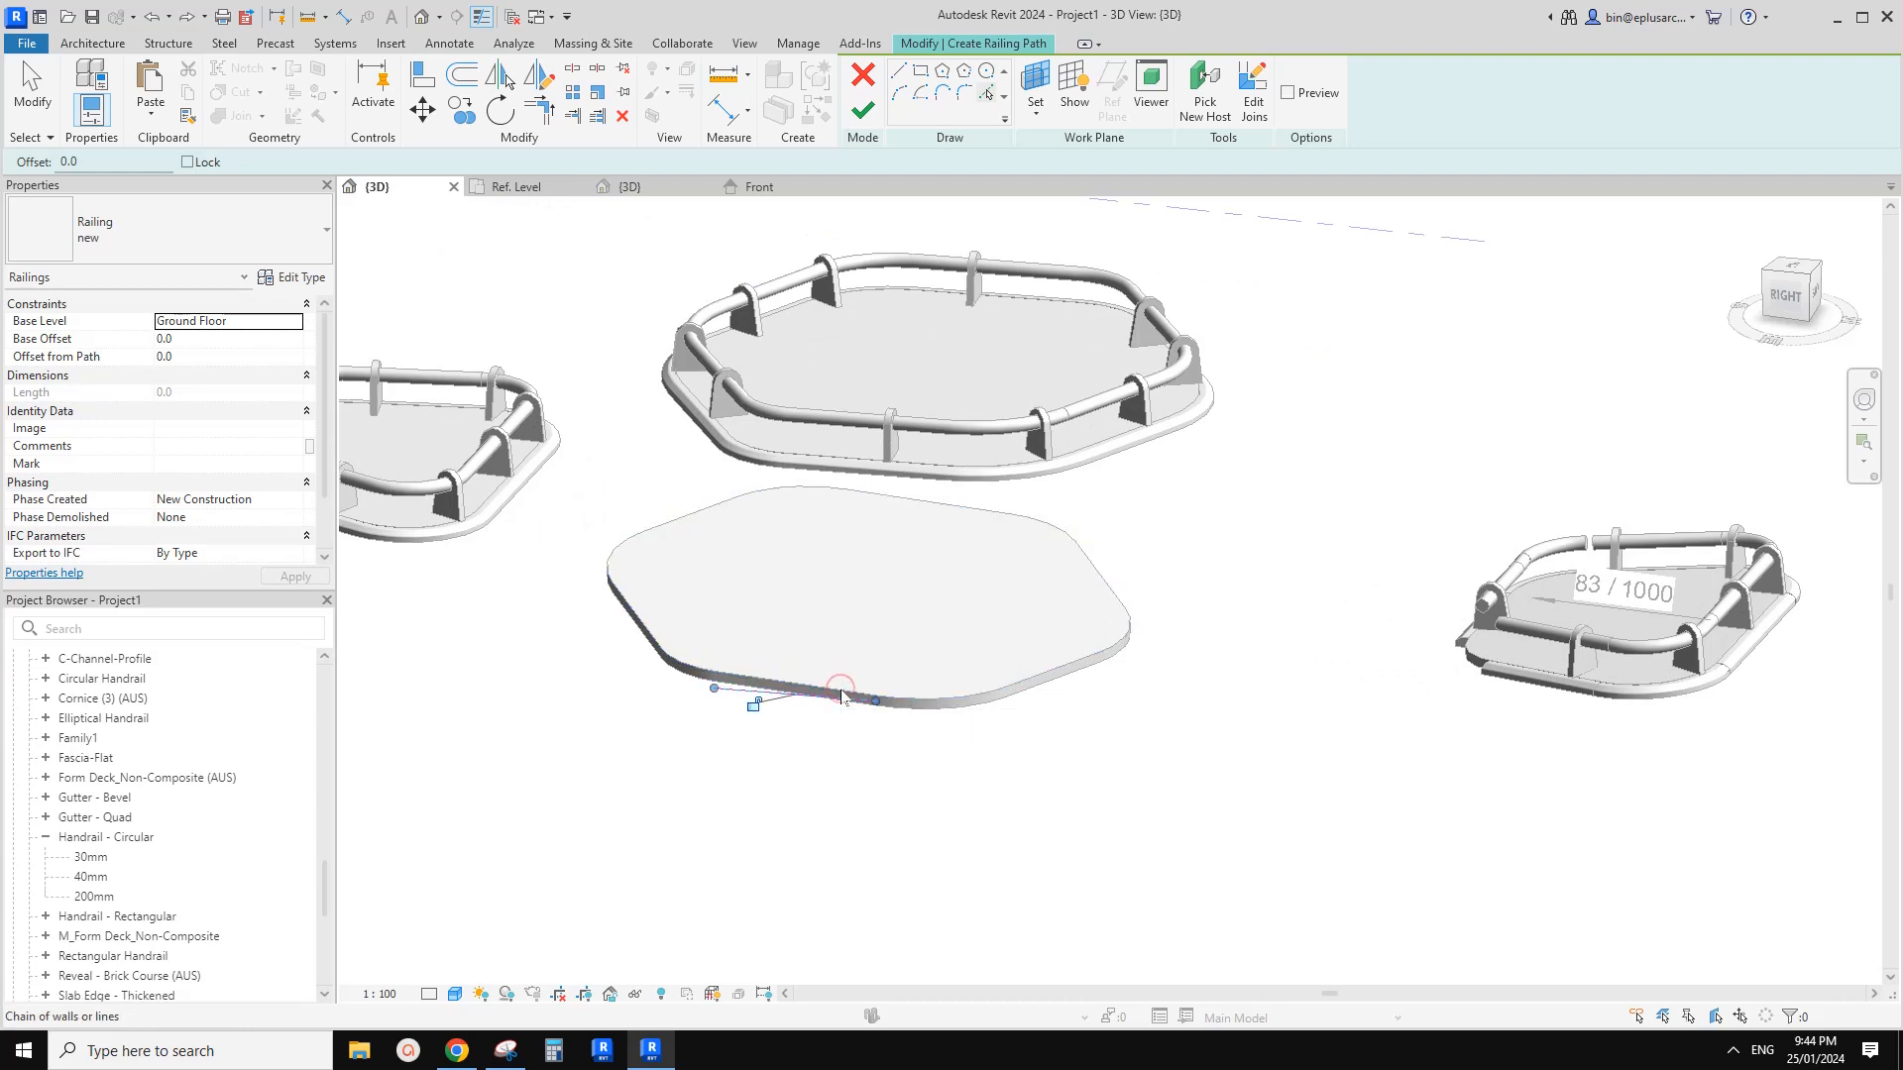
shift+middle_drag(841, 697, 920, 744)
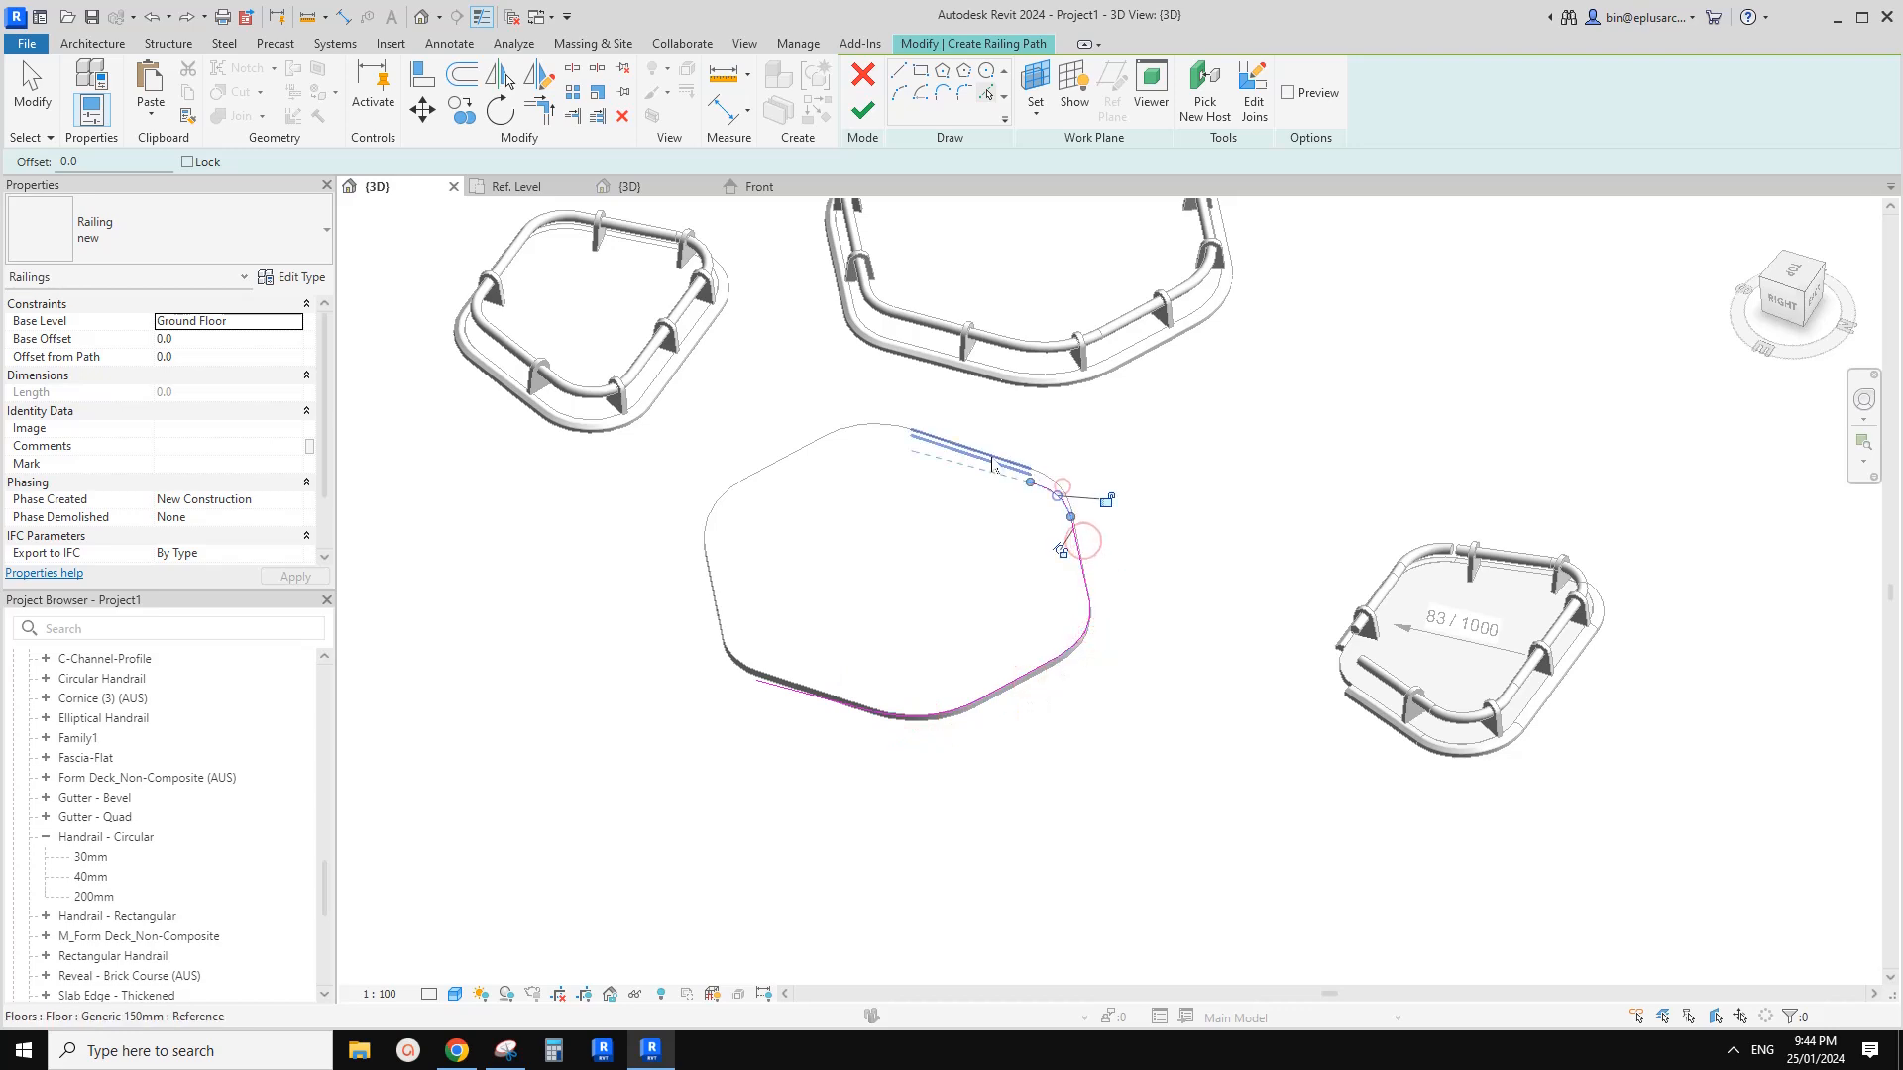
click(796, 458)
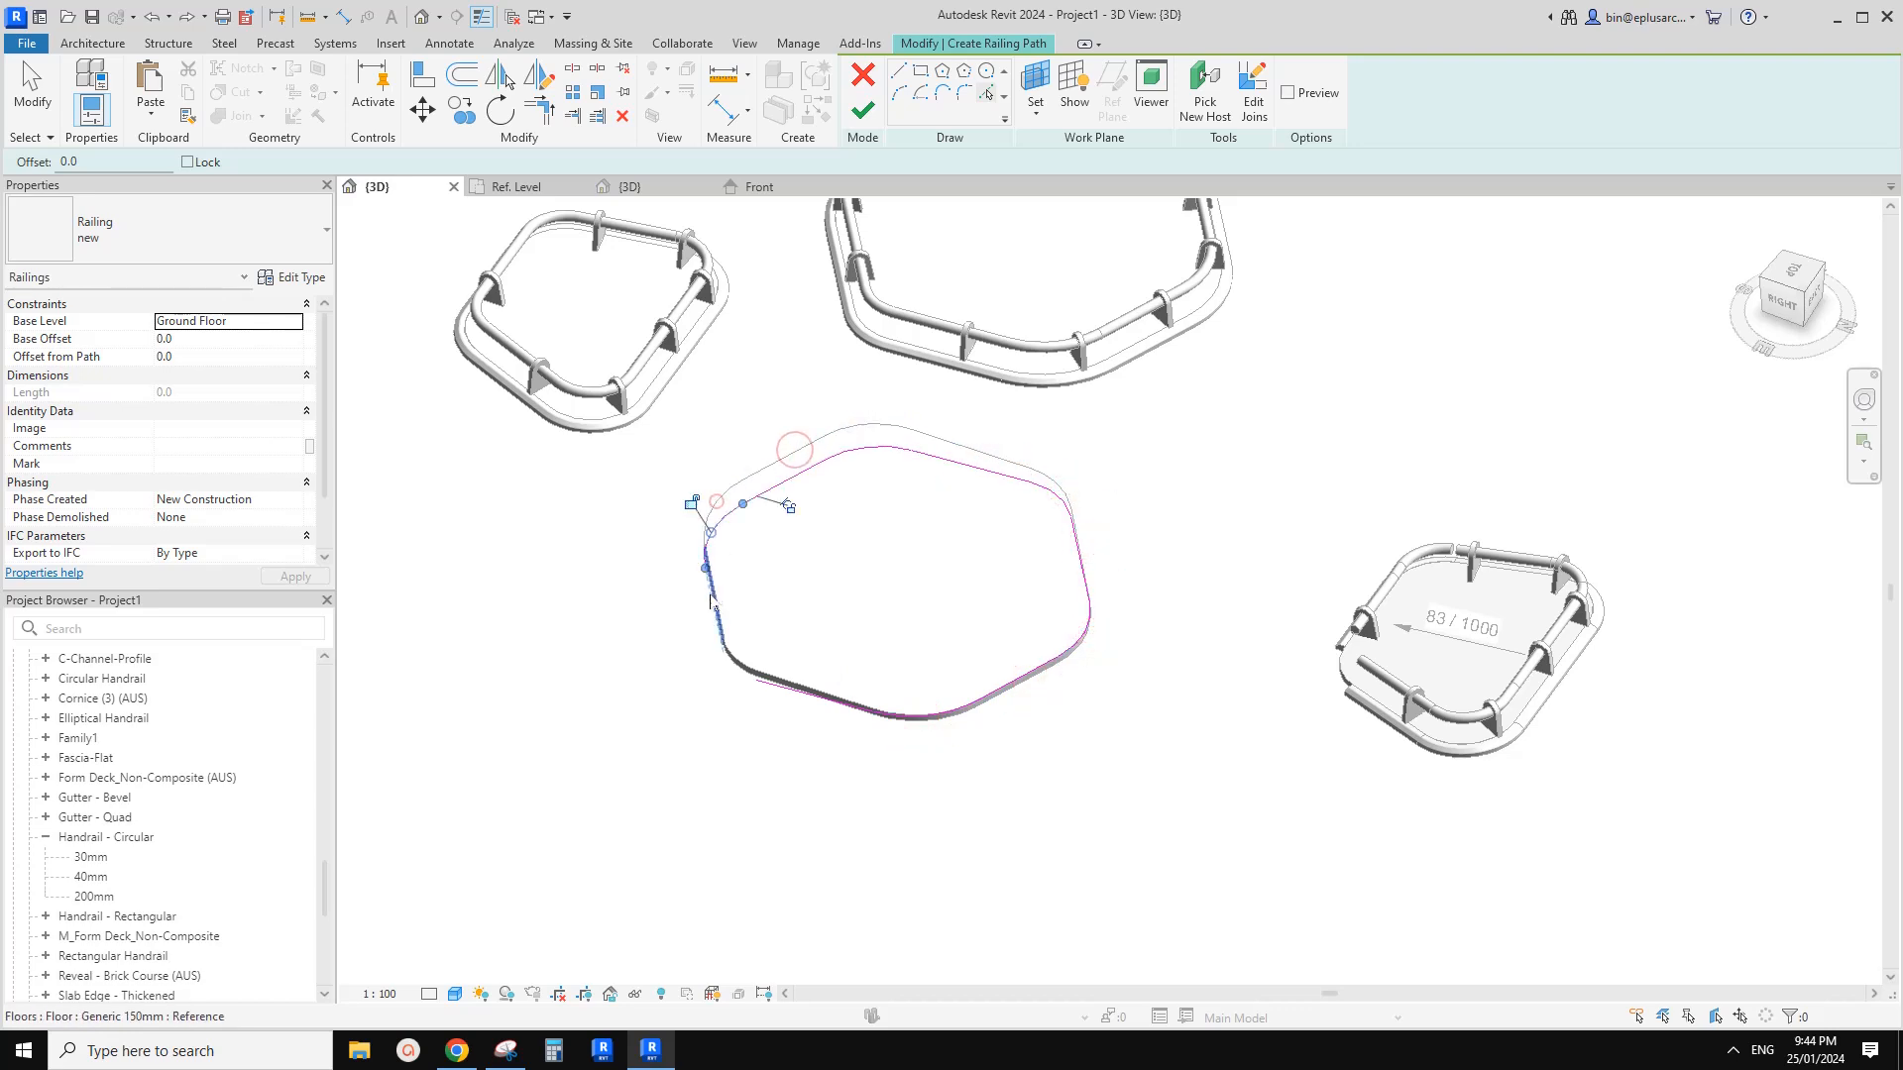
scroll(732, 644, up, 2)
click(743, 676)
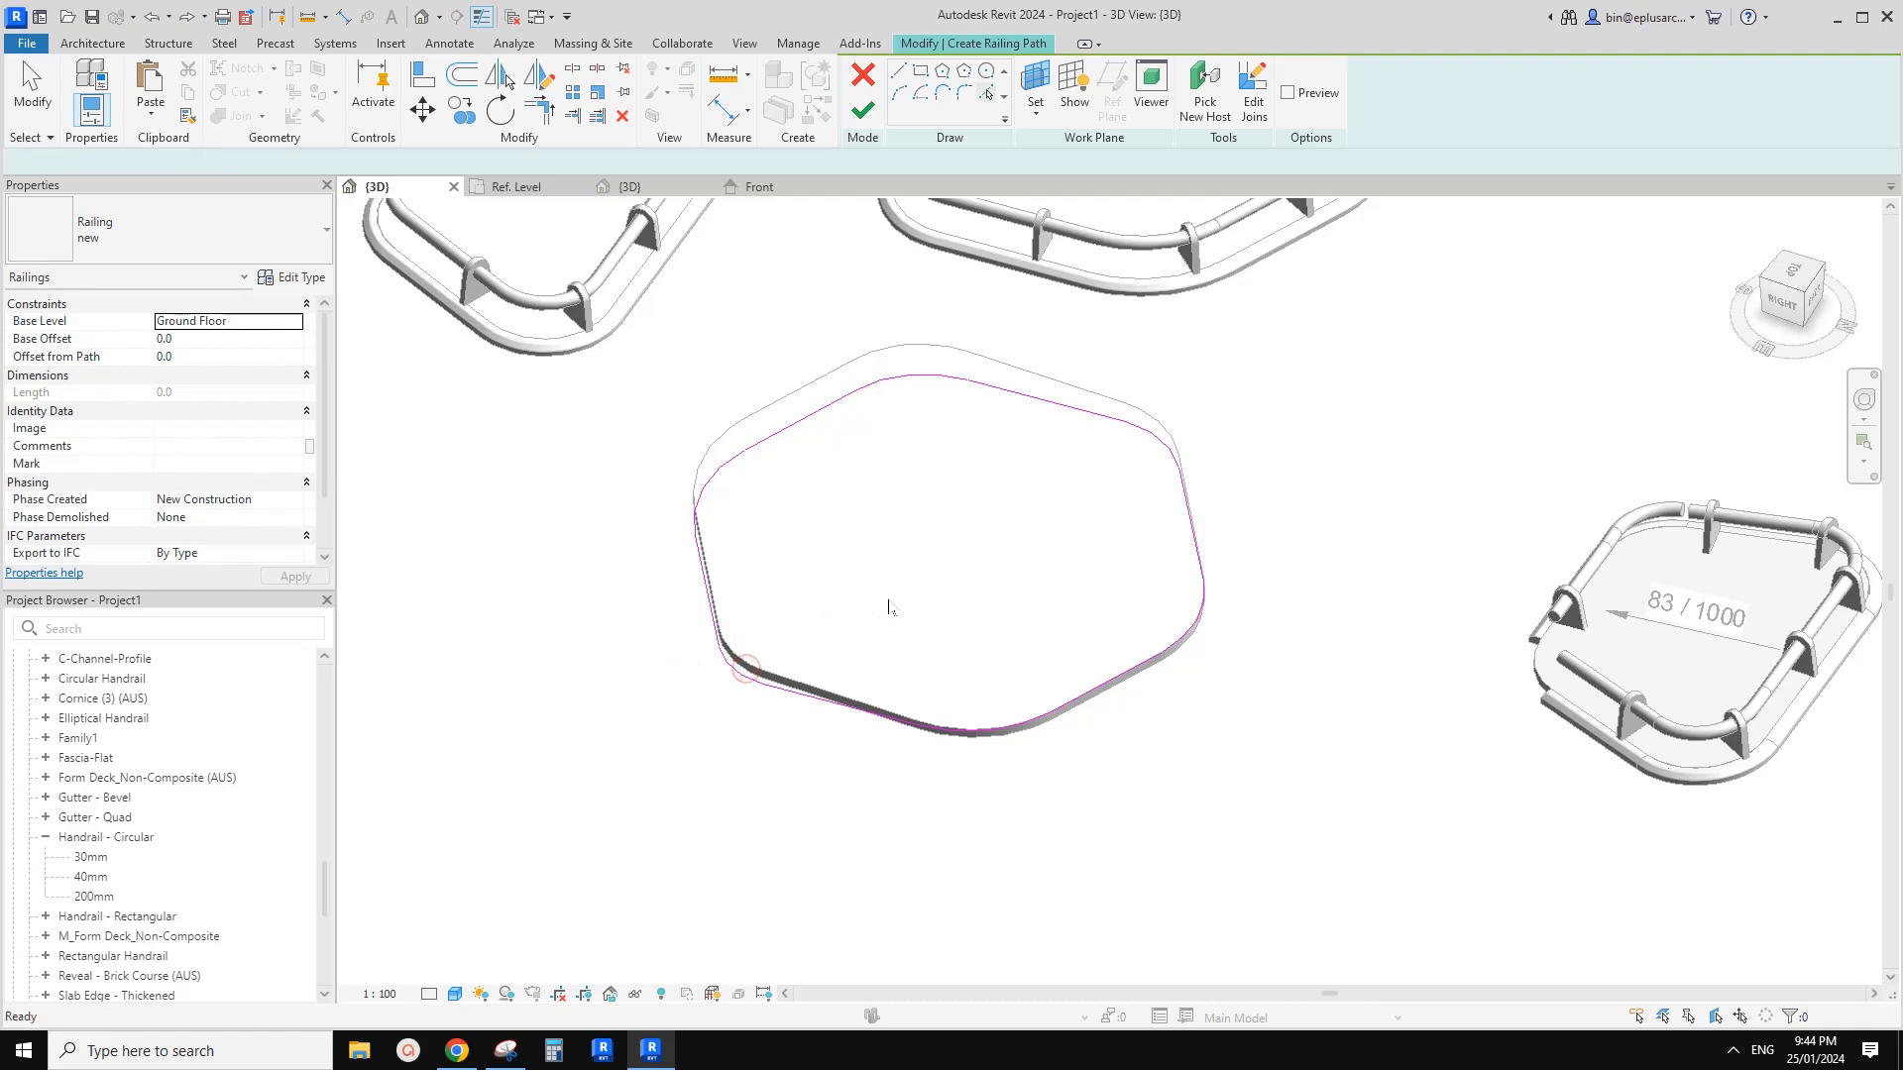
key(Escape)
Finish the railing path and host the new railing on the sloped hexagonal floor
scroll(889, 607, down, 2)
mouse_move(888, 608)
shift+middle_down()
mouse_move(914, 617)
mouse_move(922, 573)
shift+middle_up()
scroll(835, 668, up, 1)
key(Tab)
click(834, 667)
click(865, 99)
middle_drag(959, 462, 943, 387)
click(906, 104)
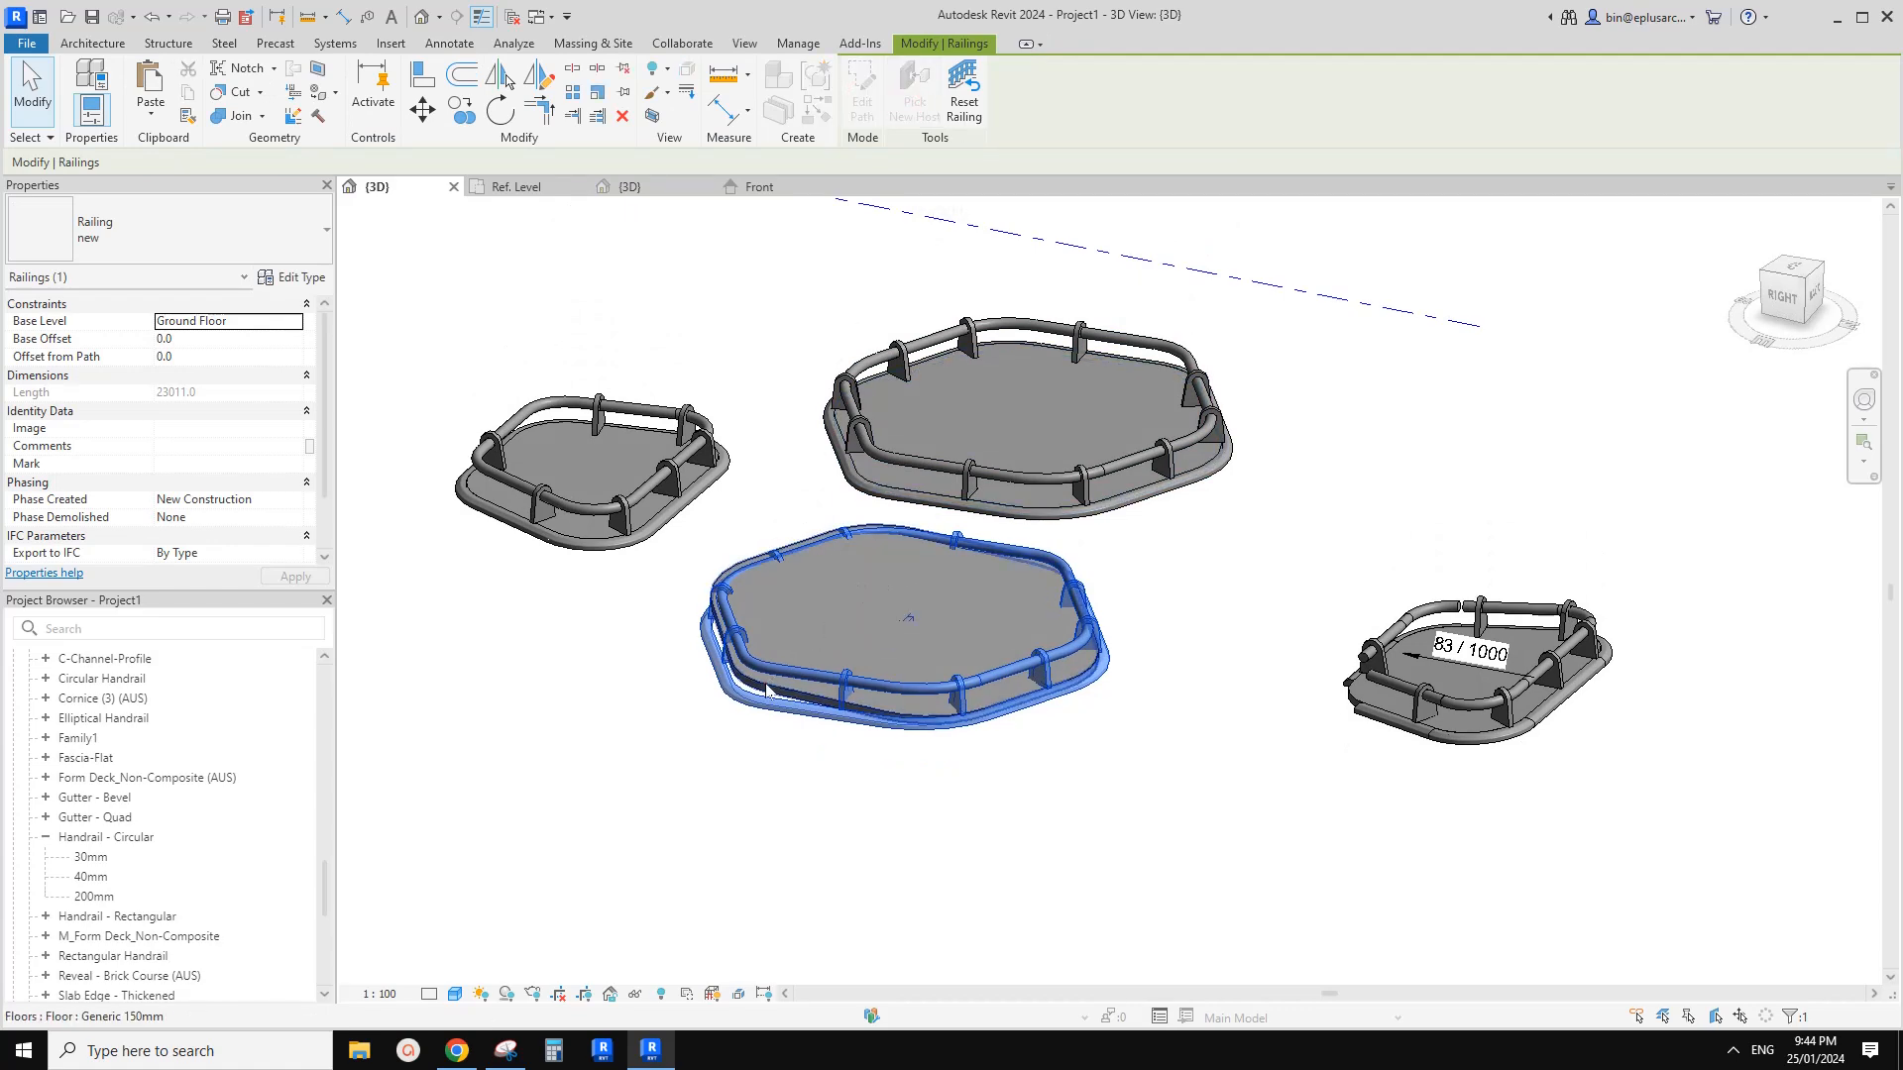
click(908, 618)
Inspect the sloped hexagonal floor's hosted railing from low and high angles, checking its rails and corners
mouse_move(920, 615)
shift+middle_down()
mouse_move(1038, 624)
mouse_move(1143, 688)
mouse_move(1193, 604)
mouse_move(892, 645)
mouse_move(828, 608)
mouse_move(850, 707)
mouse_move(872, 626)
shift+middle_up()
click(824, 609)
key(Escape)
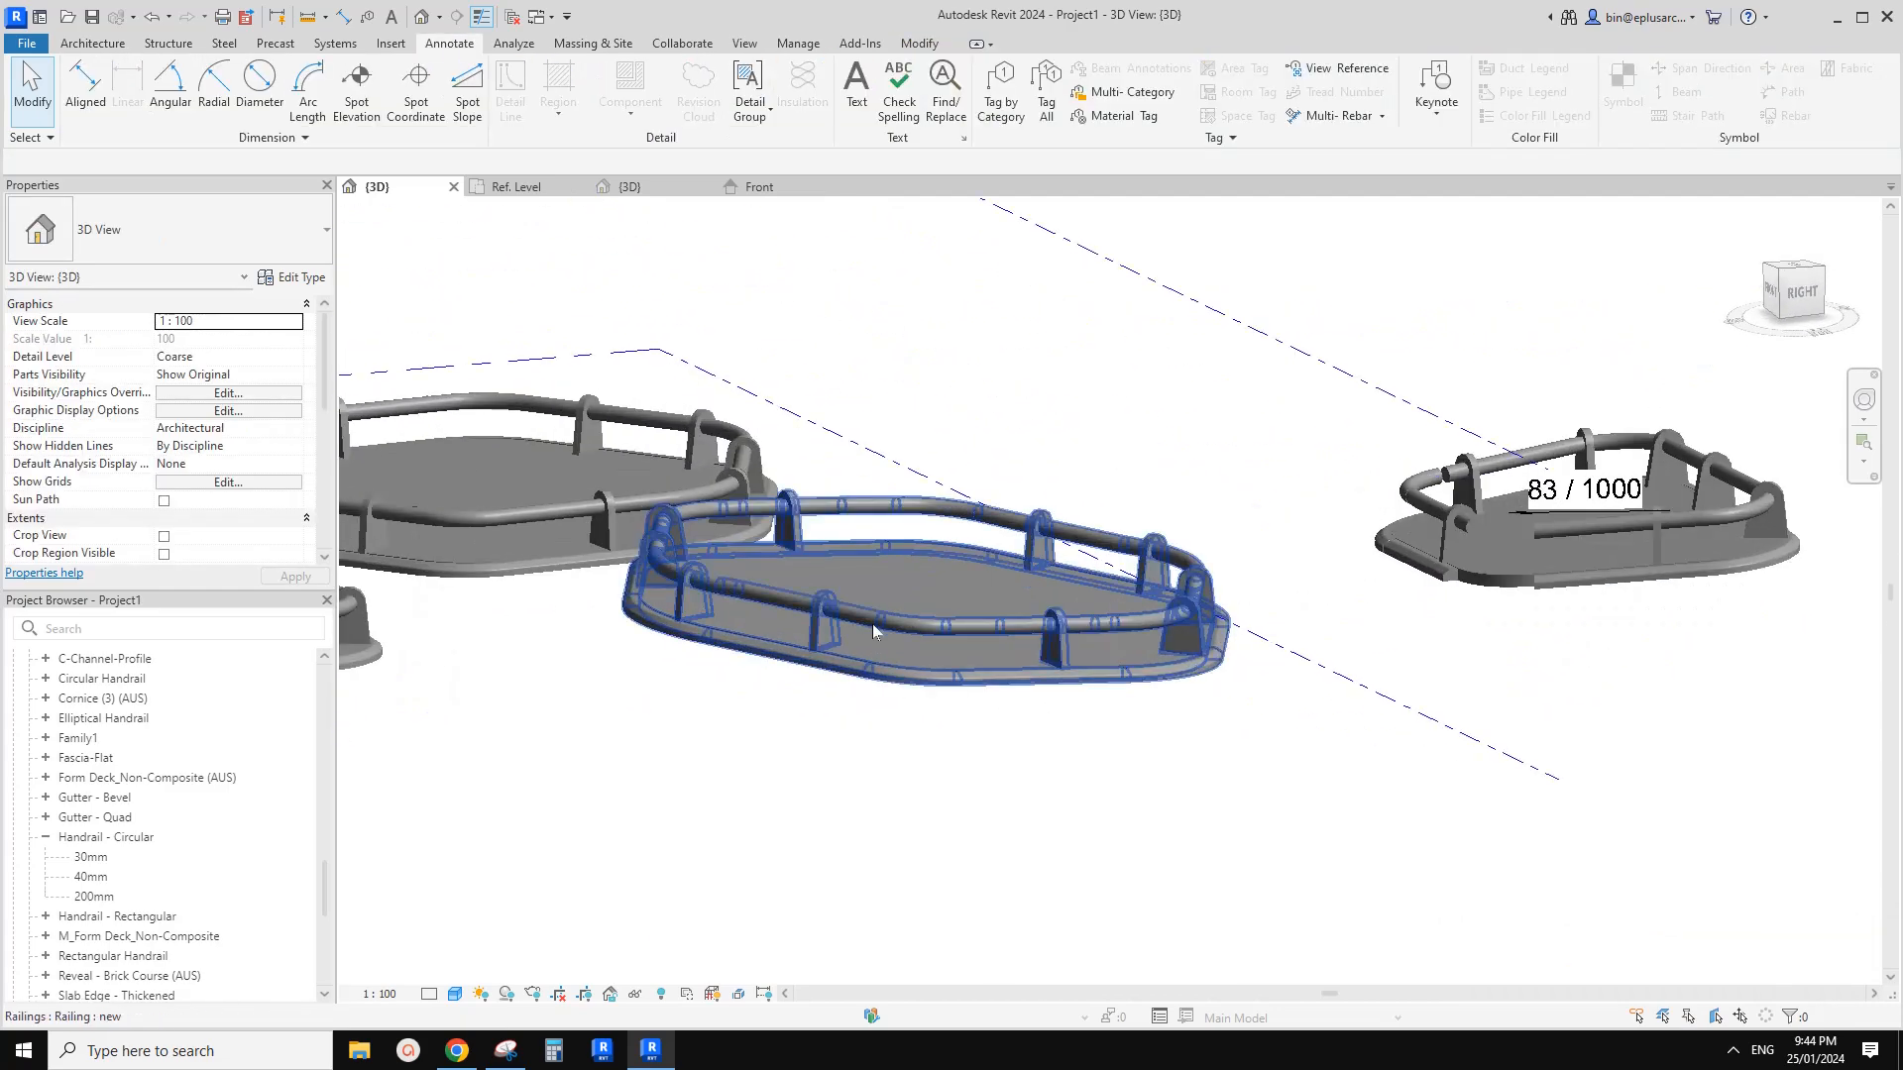
click(872, 622)
mouse_move(811, 568)
shift+middle_down()
mouse_move(920, 616)
mouse_move(745, 706)
mouse_move(801, 602)
shift+middle_up()
mouse_move(995, 592)
shift+middle_down()
mouse_move(921, 467)
mouse_move(1100, 606)
shift+middle_up()
key(Escape)
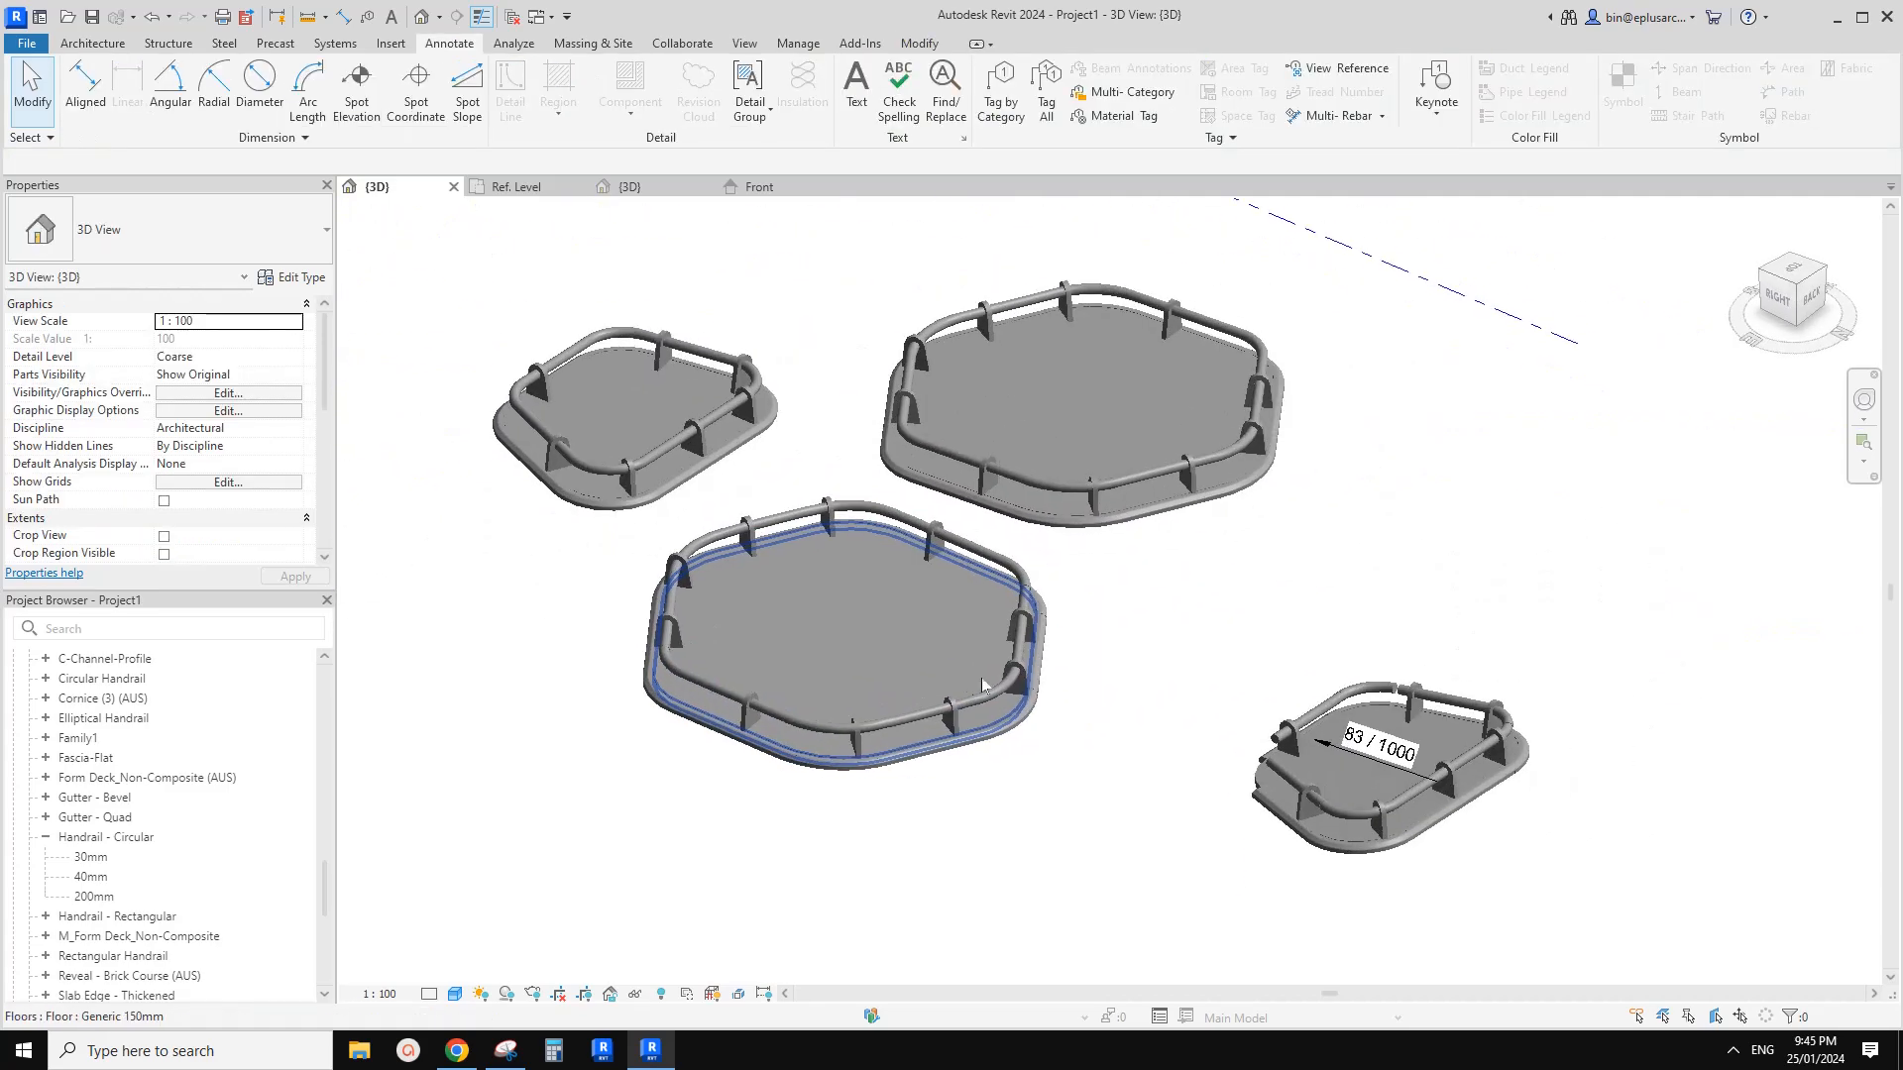
Check the circled railing sketches in the Google Docs reference, return to Revit and compare the sloped hexagonal floor's railing
click(457, 1050)
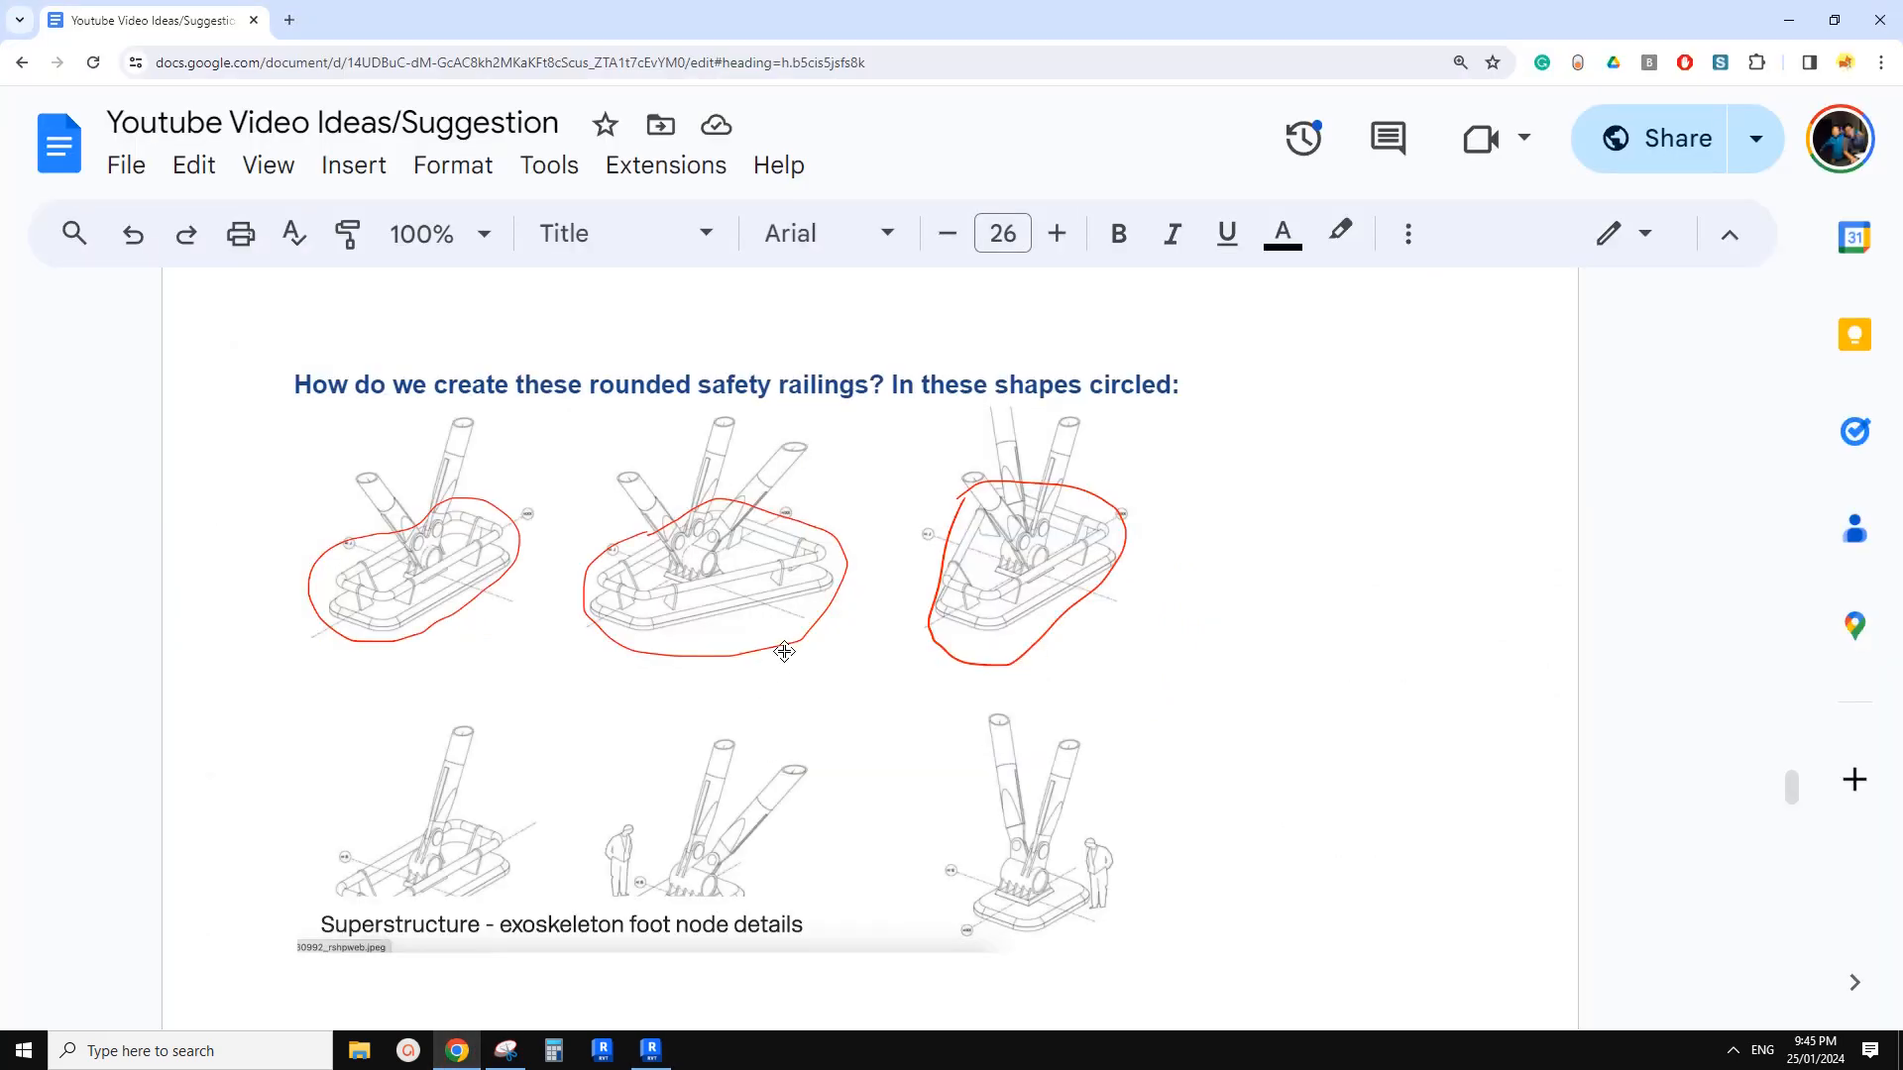
click(651, 1050)
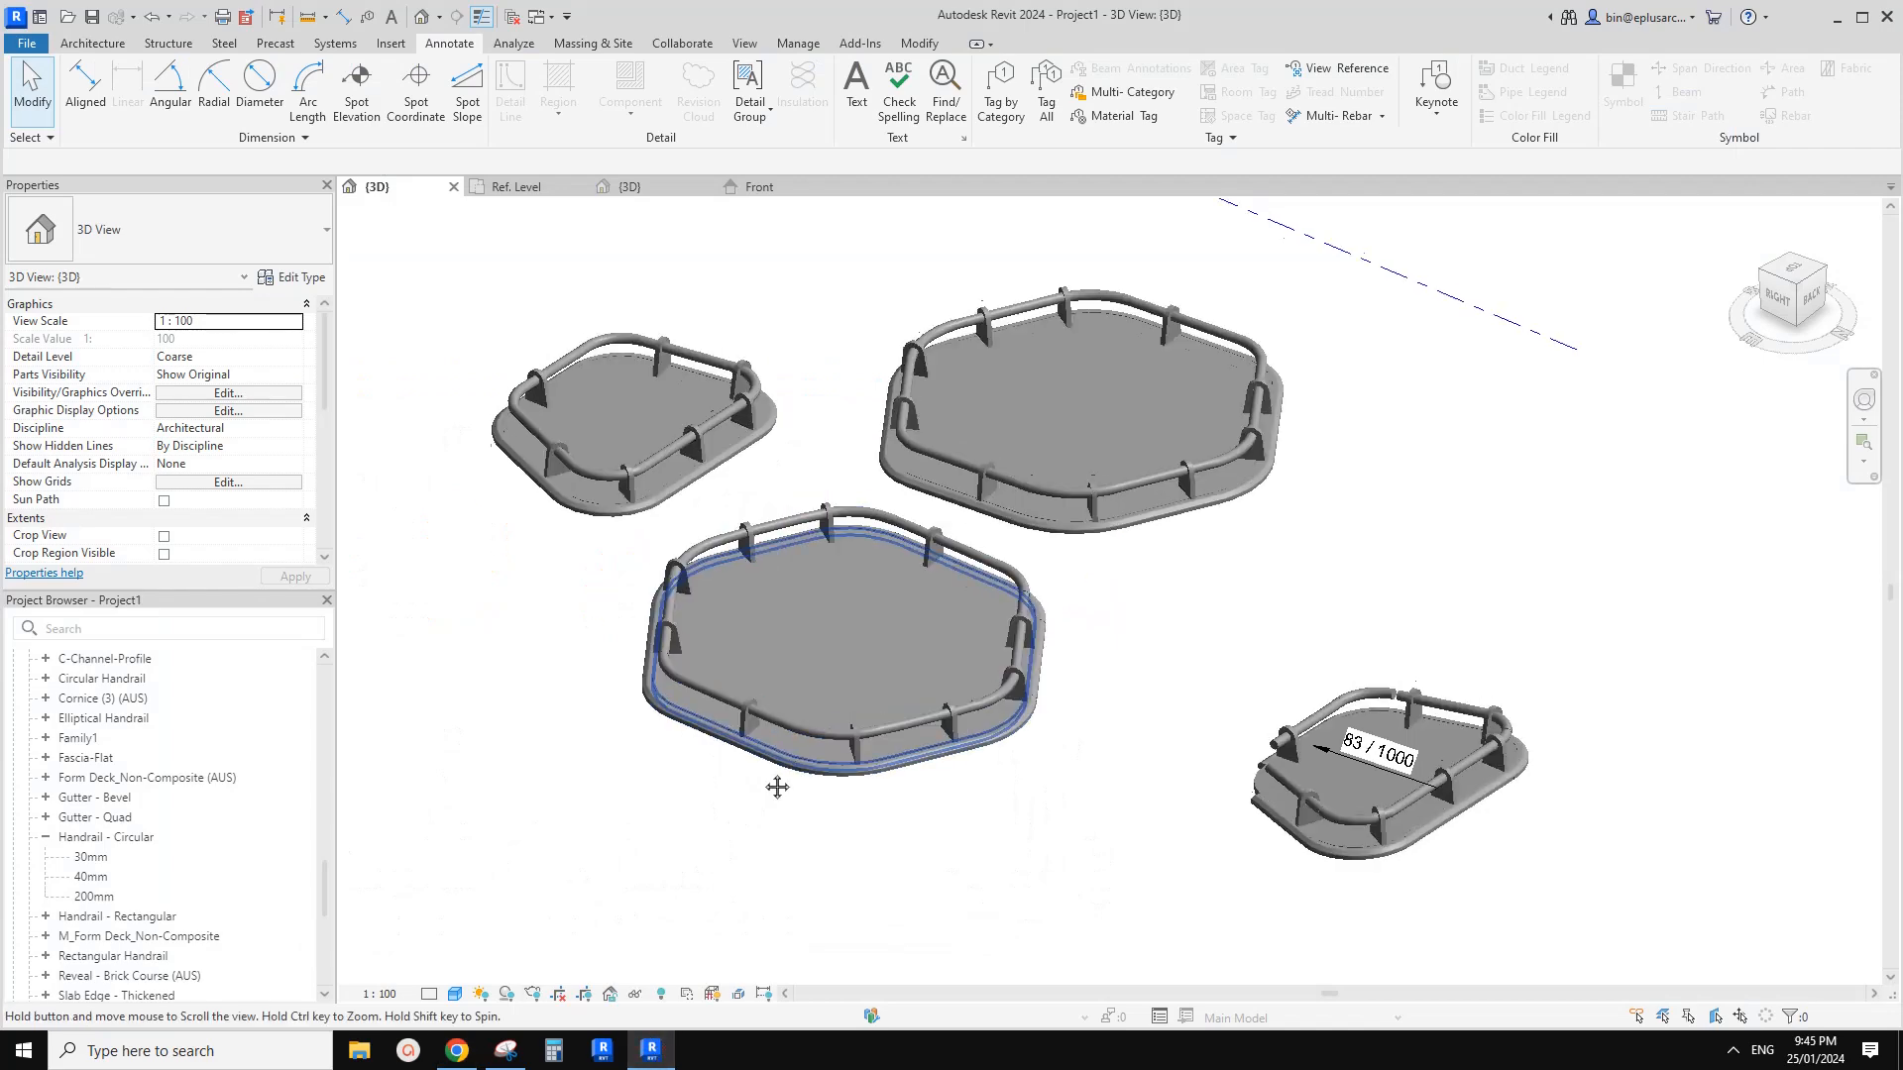
scroll(912, 797, up, 2)
click(966, 798)
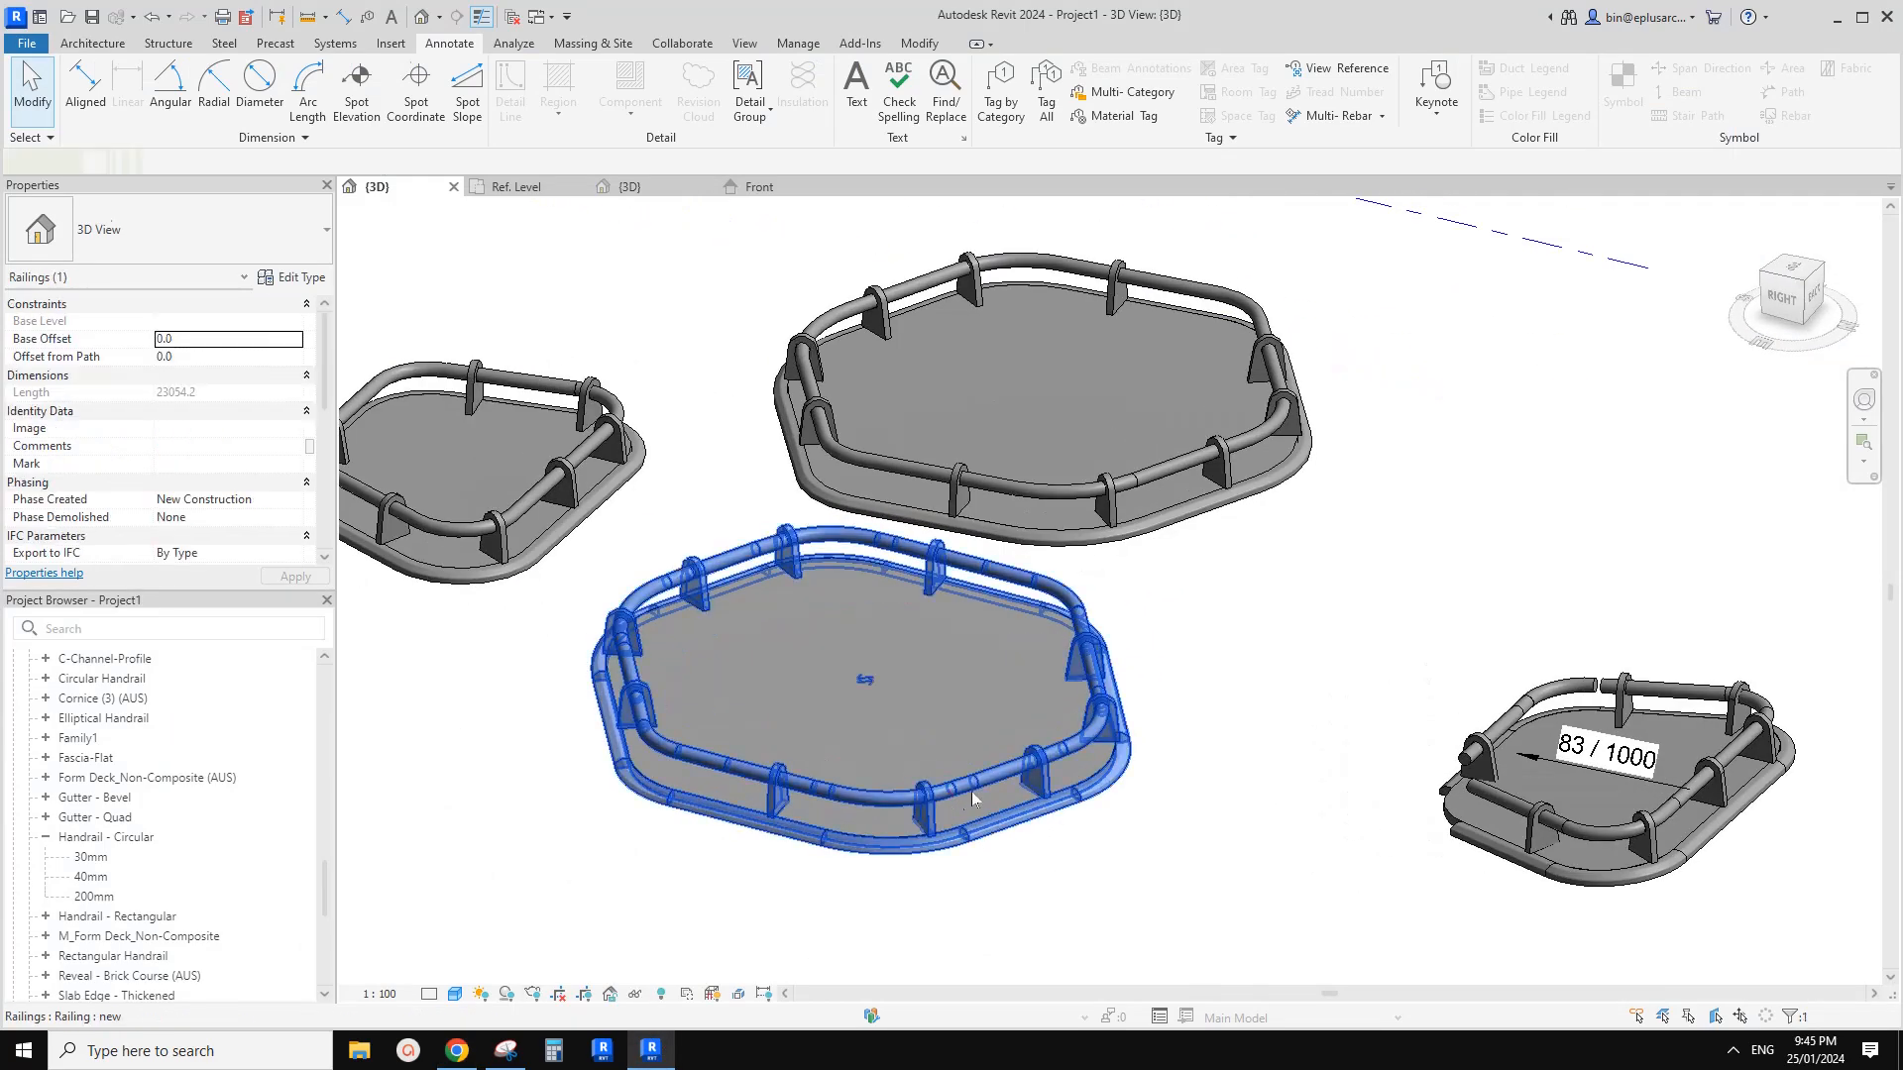
scroll(941, 793, up, 2)
scroll(1025, 674, down, 1)
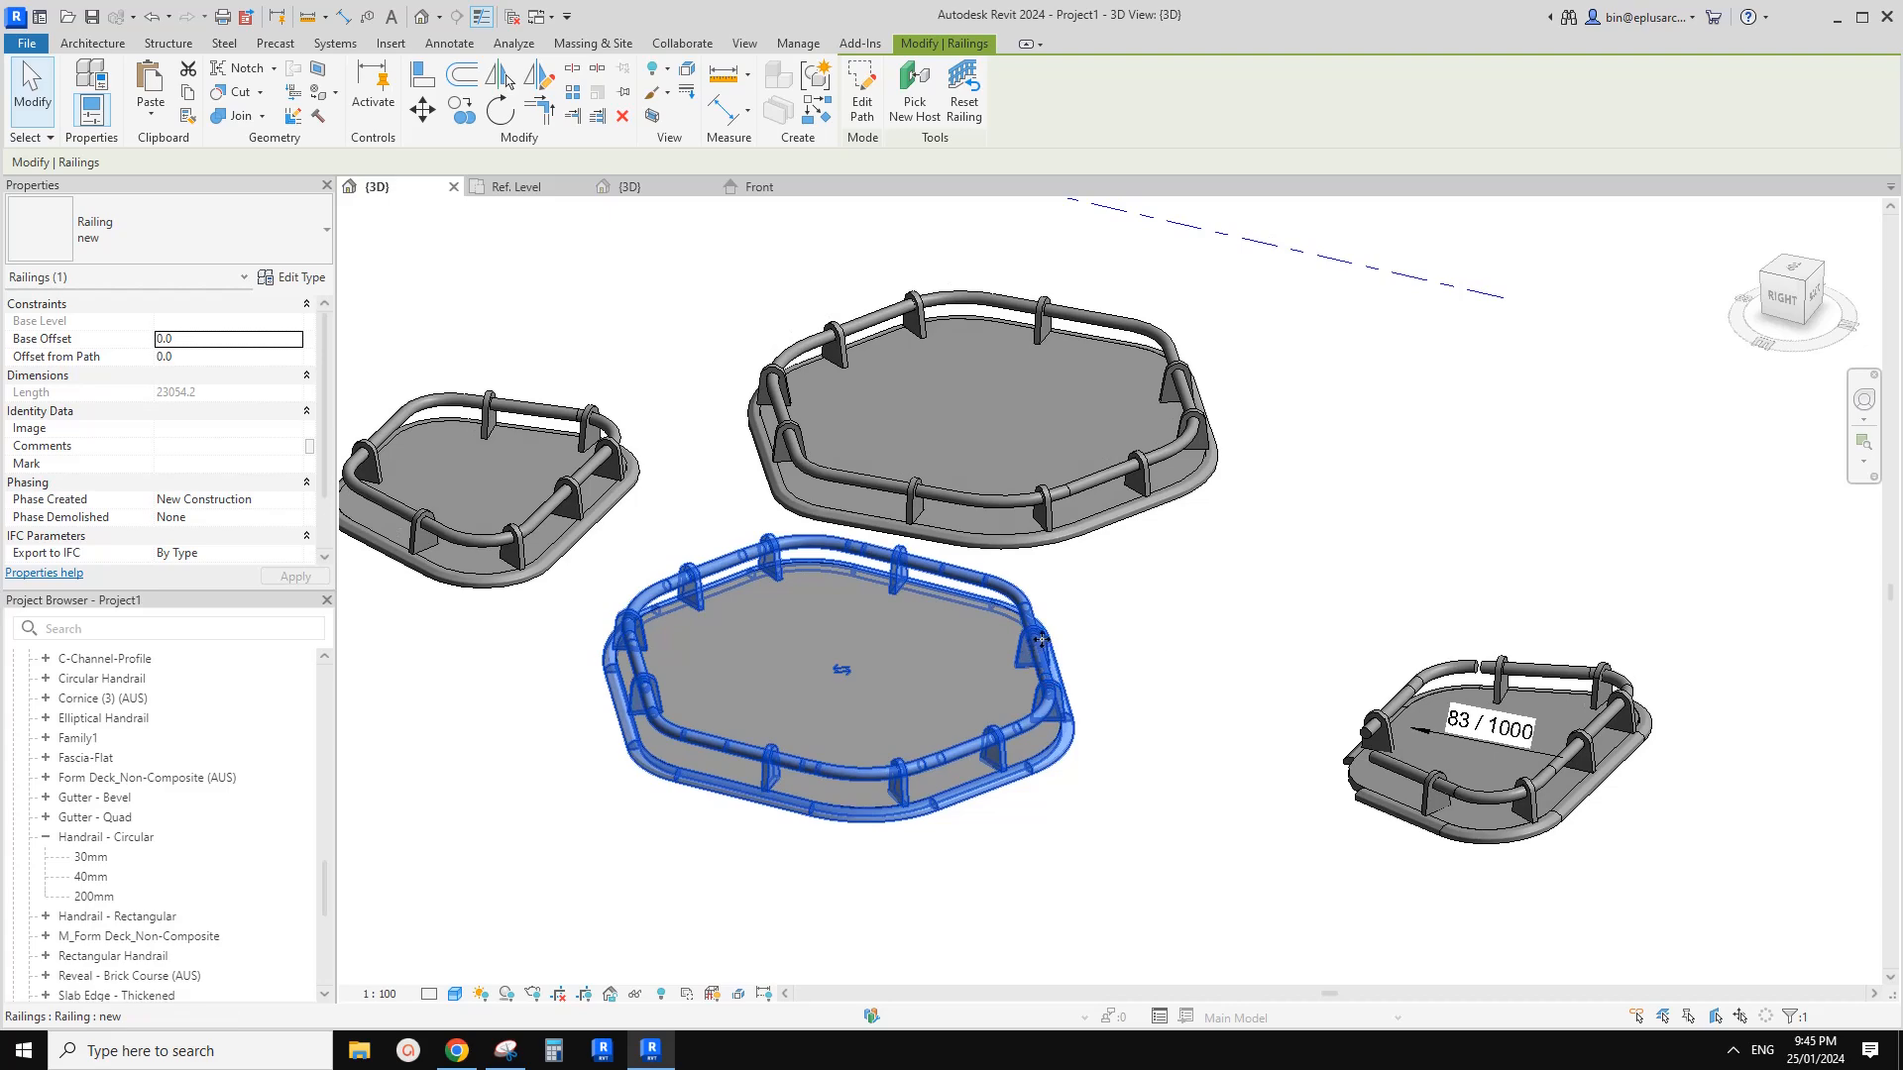
mouse_move(1041, 639)
shift+middle_down()
mouse_move(935, 552)
mouse_move(1007, 656)
shift+middle_up()
key(Escape)
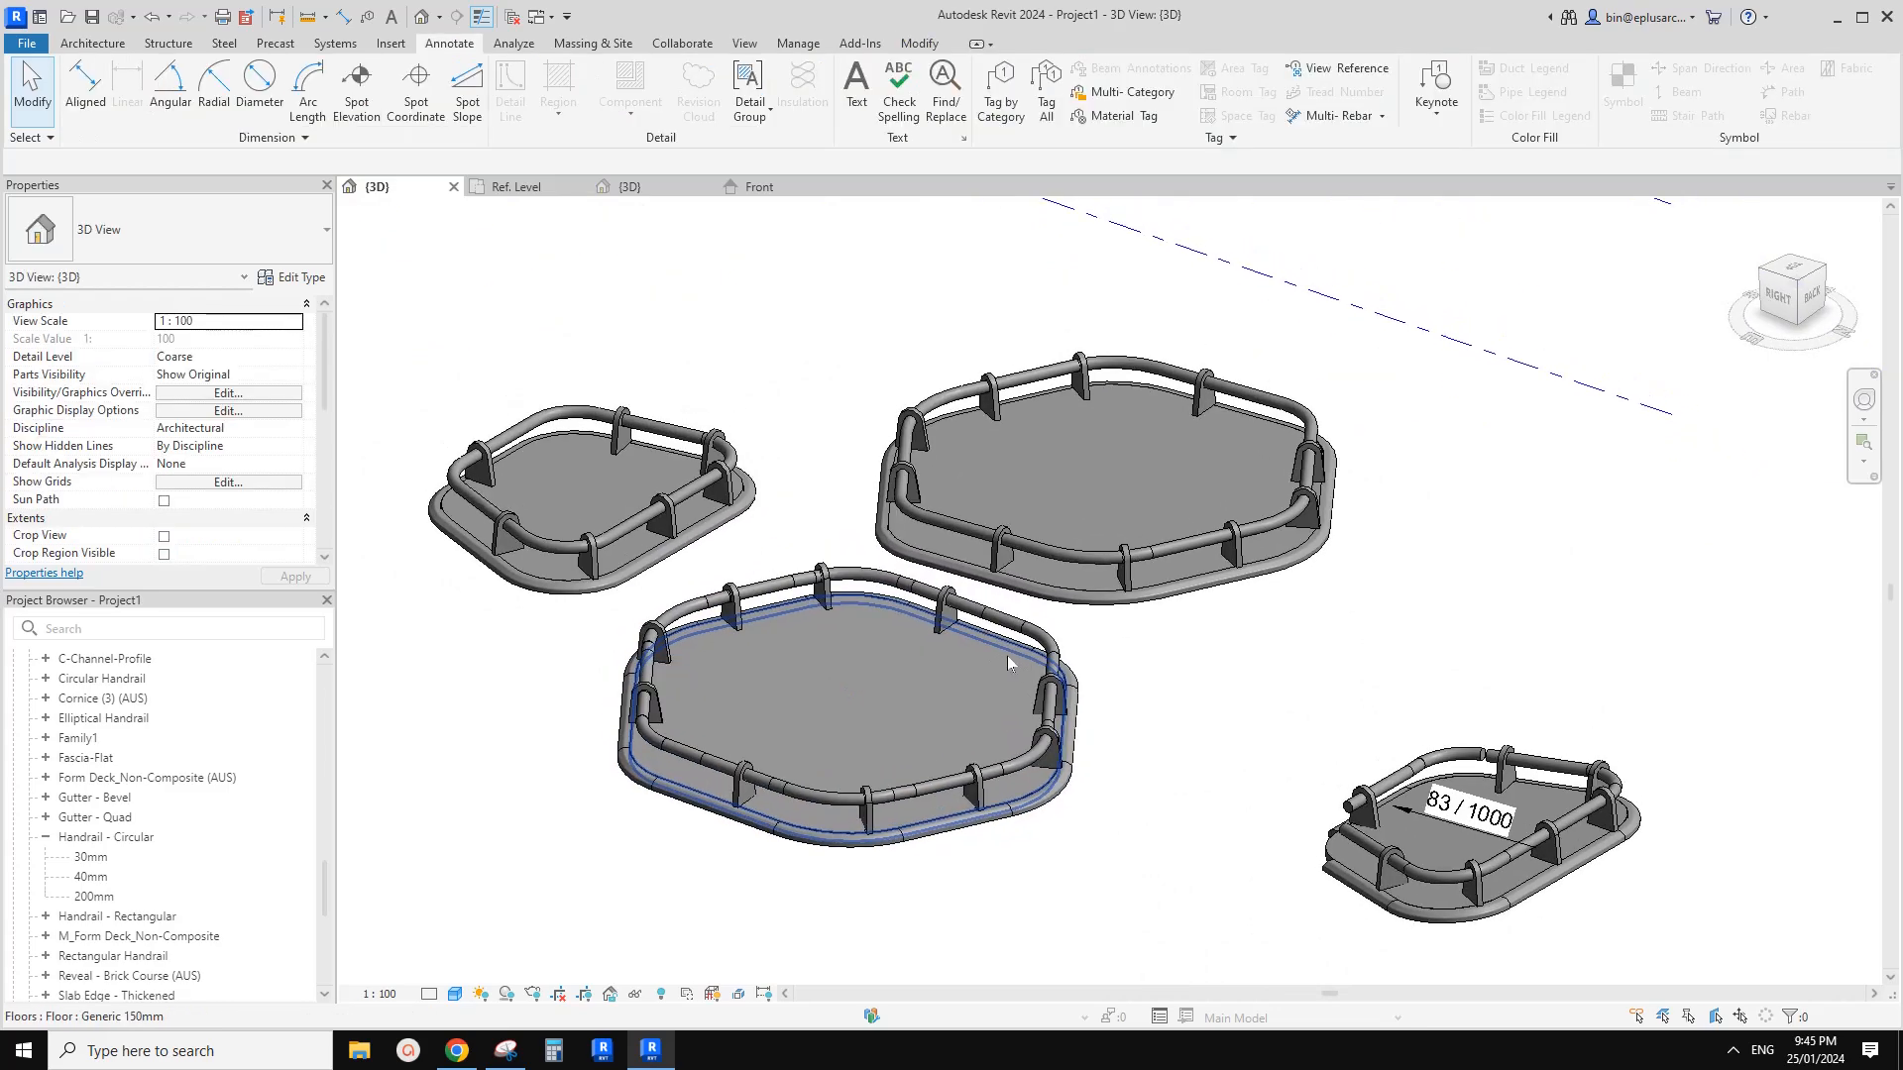